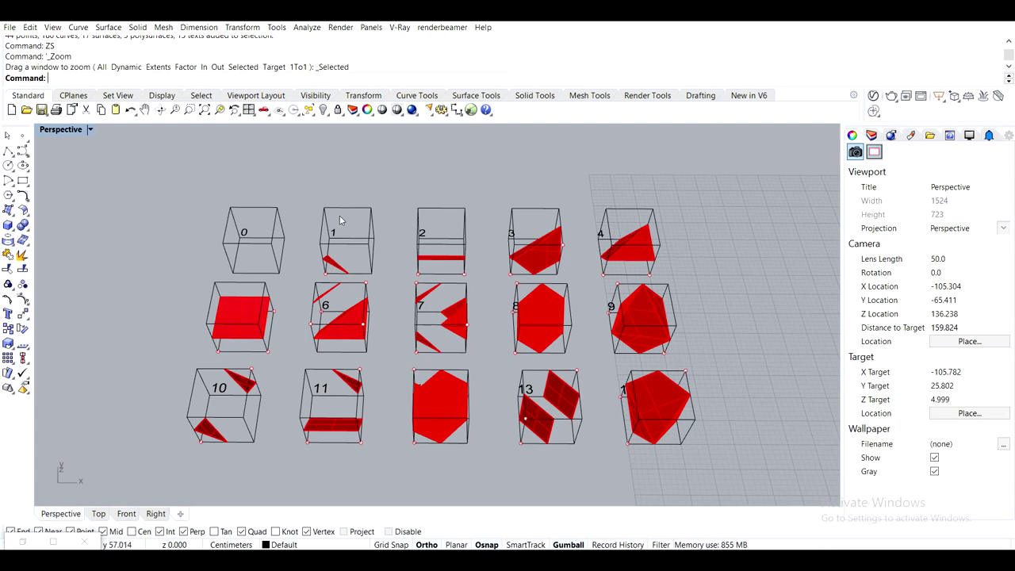
Review the numbered cube modules 0 to 14, highlighting modules 1 and 2, and look over the tutorial channel's uploaded videos
{"action": "scroll", "coordinate": [327, 246], "scroll_direction": "up", "scroll_amount": 3}
{"action": "right_click_drag", "start_coordinate": [323, 234], "coordinate": [329, 246]}
{"action": "scroll", "coordinate": [329, 246], "scroll_direction": "up", "scroll_amount": 2}
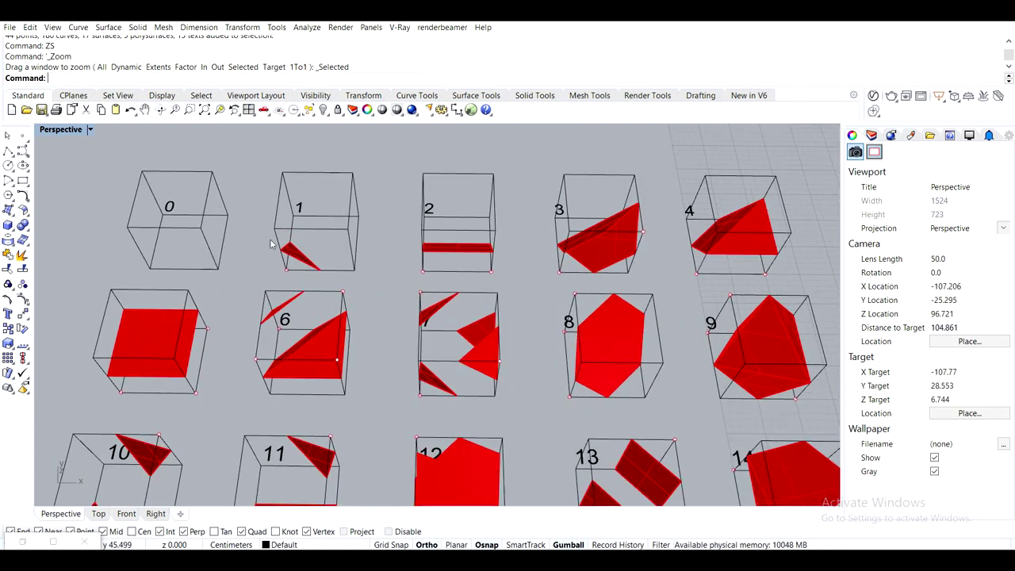
{"action": "scroll", "coordinate": [271, 244], "scroll_direction": "down", "scroll_amount": 2}
{"action": "left_click_drag", "start_coordinate": [244, 181], "coordinate": [390, 266]}
{"action": "left_click", "coordinate": [381, 251]}
{"action": "left_click_drag", "start_coordinate": [362, 164], "coordinate": [468, 275]}
{"action": "left_click", "coordinate": [468, 276]}
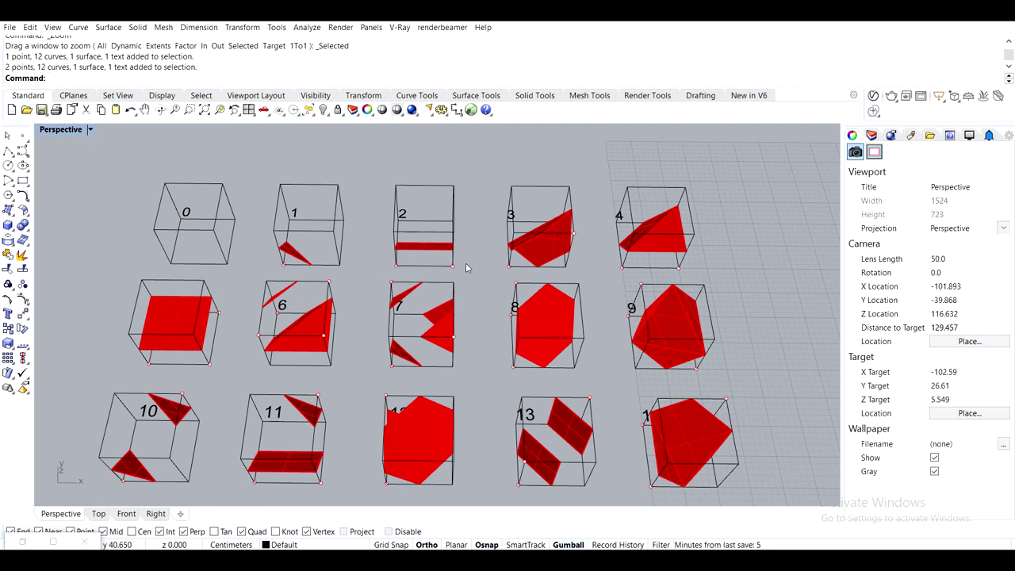
{"action": "scroll", "coordinate": [467, 268], "scroll_direction": "down", "scroll_amount": 5}
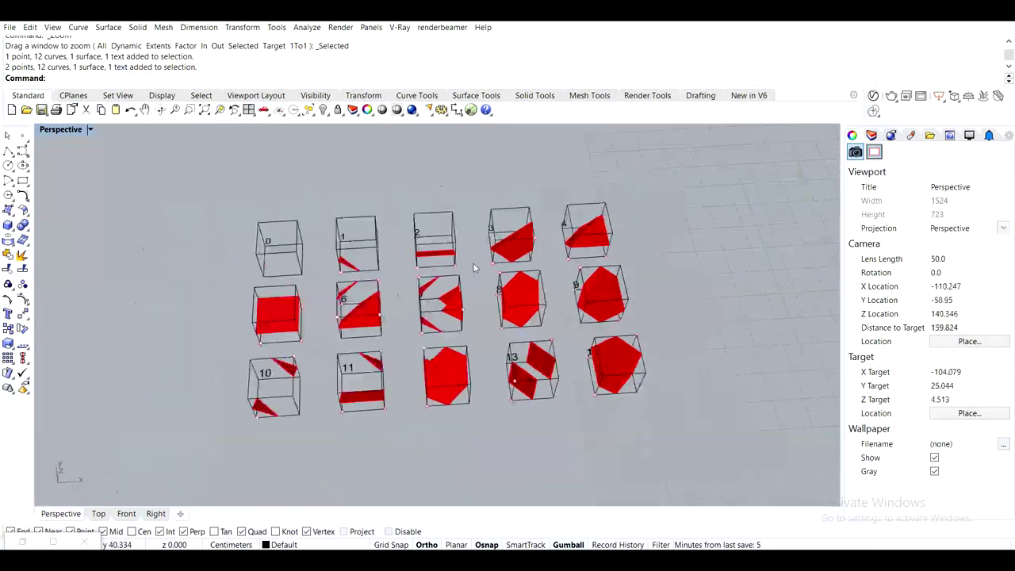
{"action": "right_click_drag", "start_coordinate": [501, 349], "coordinate": [490, 328]}
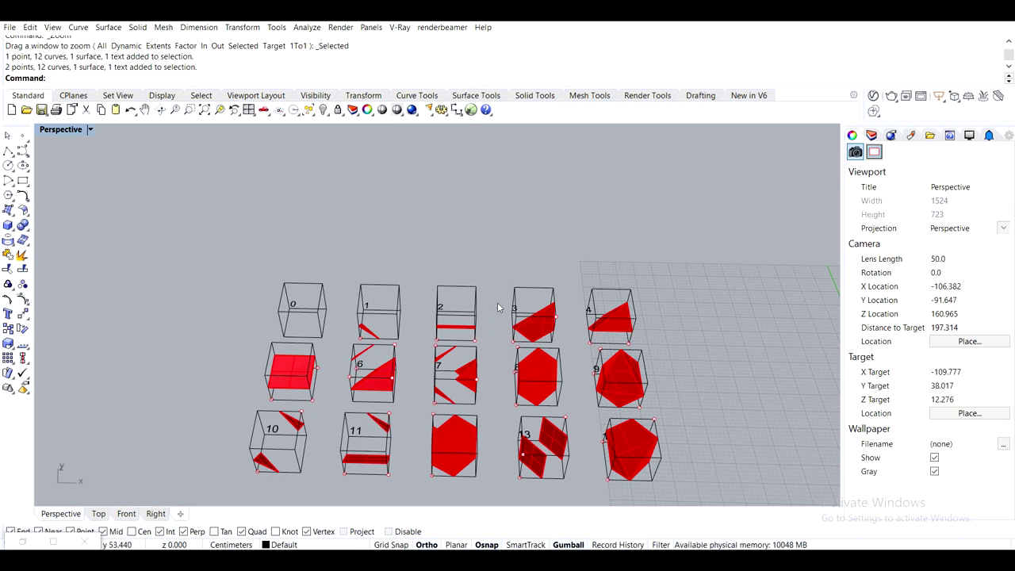
{"action": "right_click_drag", "start_coordinate": [324, 287], "coordinate": [323, 297]}
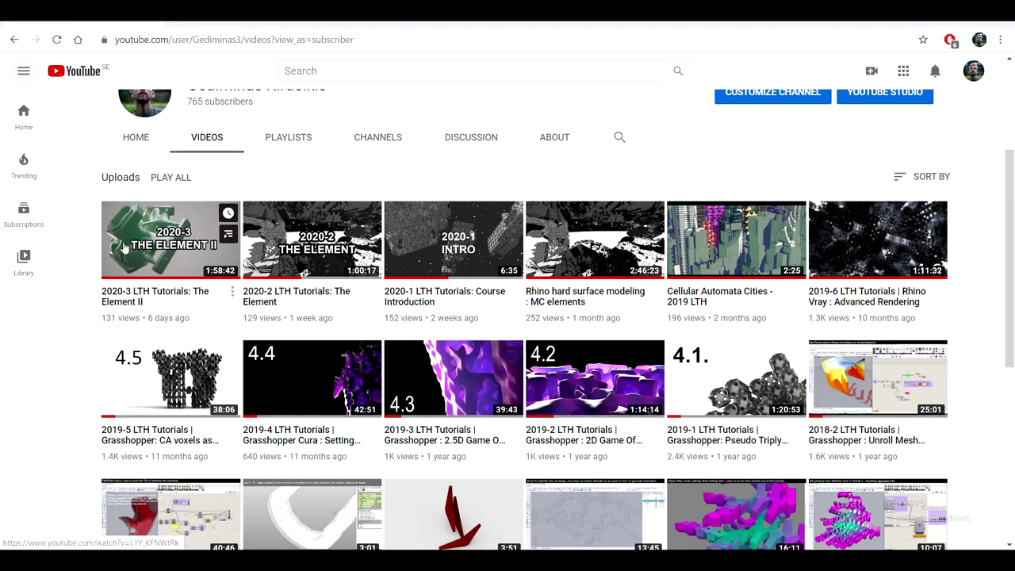
{"action": "scroll", "coordinate": [125, 248], "scroll_direction": "up", "scroll_amount": 1}
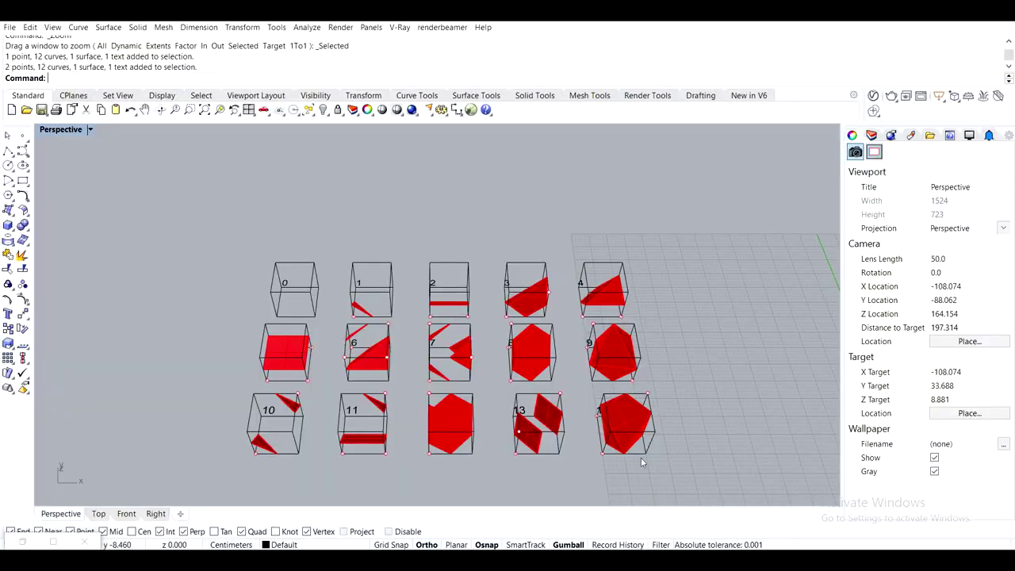
Compare the cube module set with the scattered points at the grid origin, and inspect the trimmed surface inside cube 1
{"action": "scroll", "coordinate": [640, 458], "scroll_direction": "down", "scroll_amount": 3}
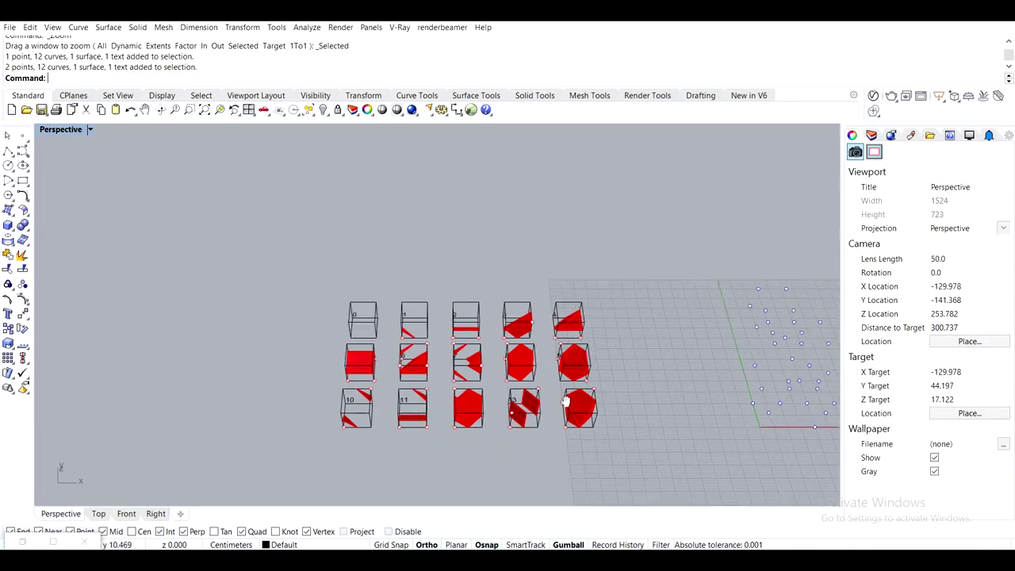
{"action": "right_click_drag", "start_coordinate": [630, 426], "coordinate": [334, 321], "text": "shift"}
{"action": "left_click_drag", "start_coordinate": [329, 177], "coordinate": [613, 452]}
{"action": "scroll", "coordinate": [460, 390], "scroll_direction": "up", "scroll_amount": 4}
{"action": "right_click_drag", "start_coordinate": [478, 374], "coordinate": [520, 313]}
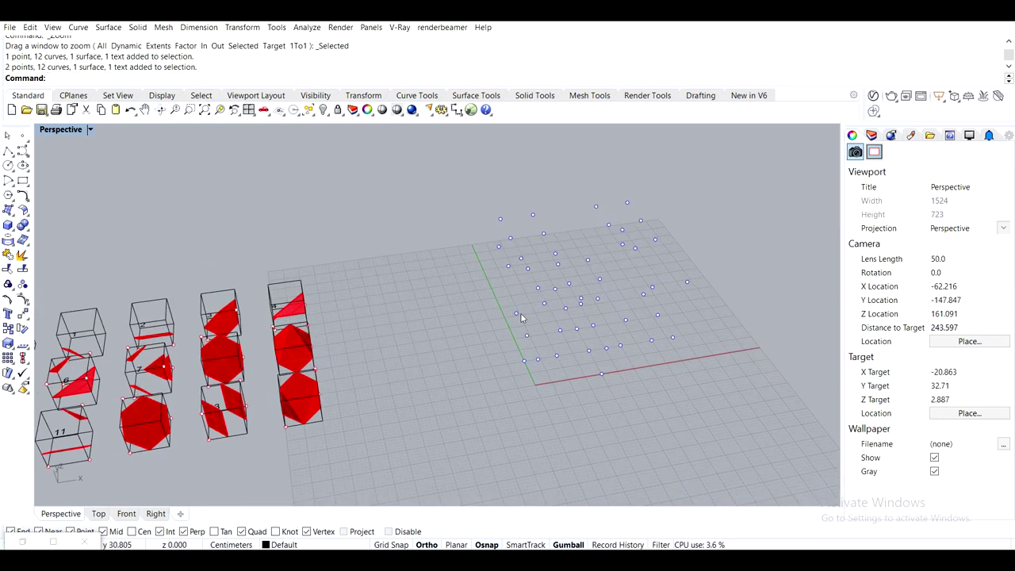
{"action": "right_click_drag", "start_coordinate": [395, 270], "coordinate": [488, 289], "text": "shift"}
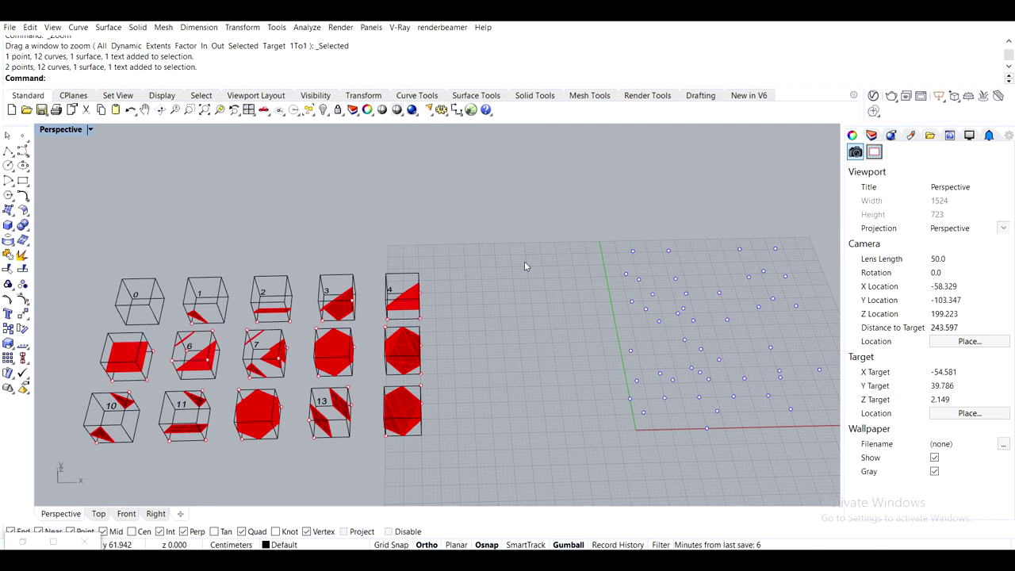
{"action": "right_click_drag", "start_coordinate": [503, 302], "coordinate": [567, 333], "text": "shift"}
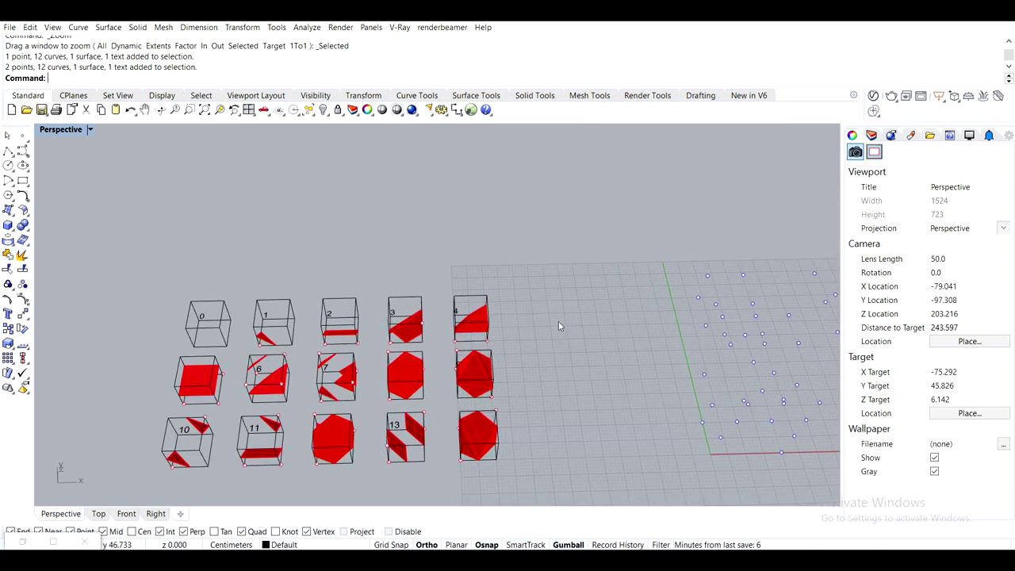
{"action": "right_click_drag", "start_coordinate": [541, 302], "coordinate": [534, 315]}
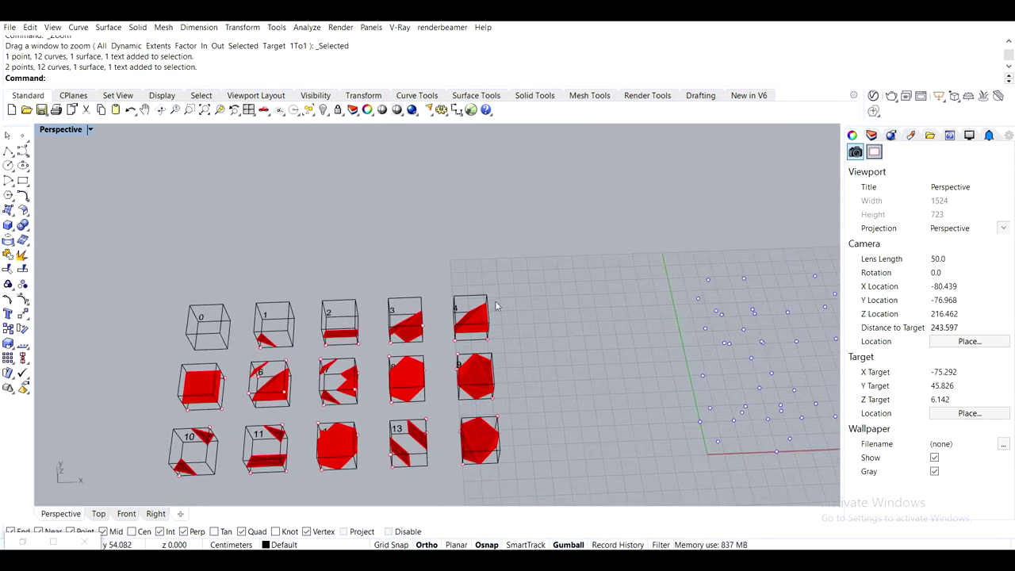
{"action": "scroll", "coordinate": [239, 325], "scroll_direction": "up", "scroll_amount": 4}
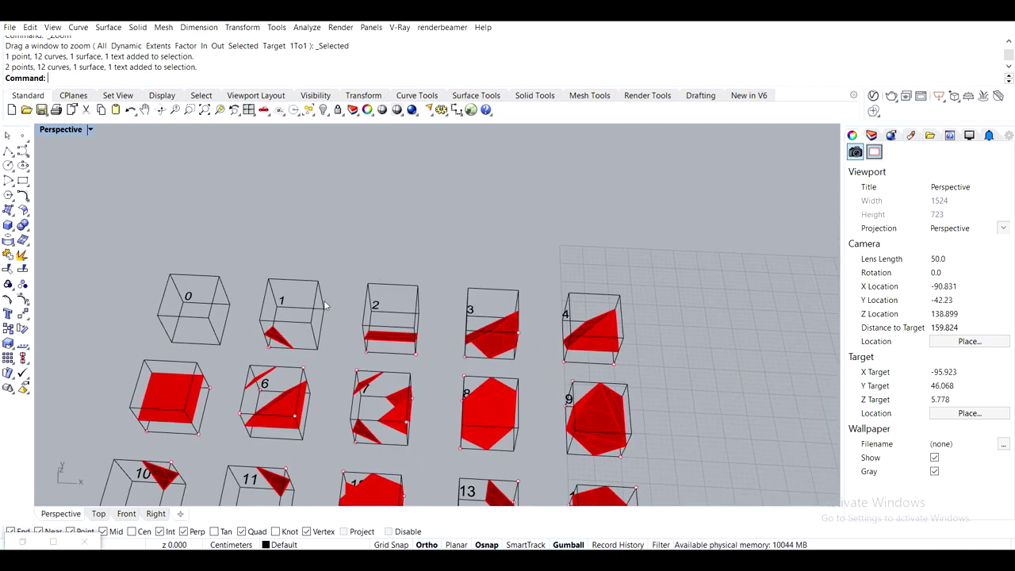
{"action": "scroll", "coordinate": [264, 328], "scroll_direction": "up", "scroll_amount": 4}
{"action": "scroll", "coordinate": [264, 327], "scroll_direction": "up", "scroll_amount": 4}
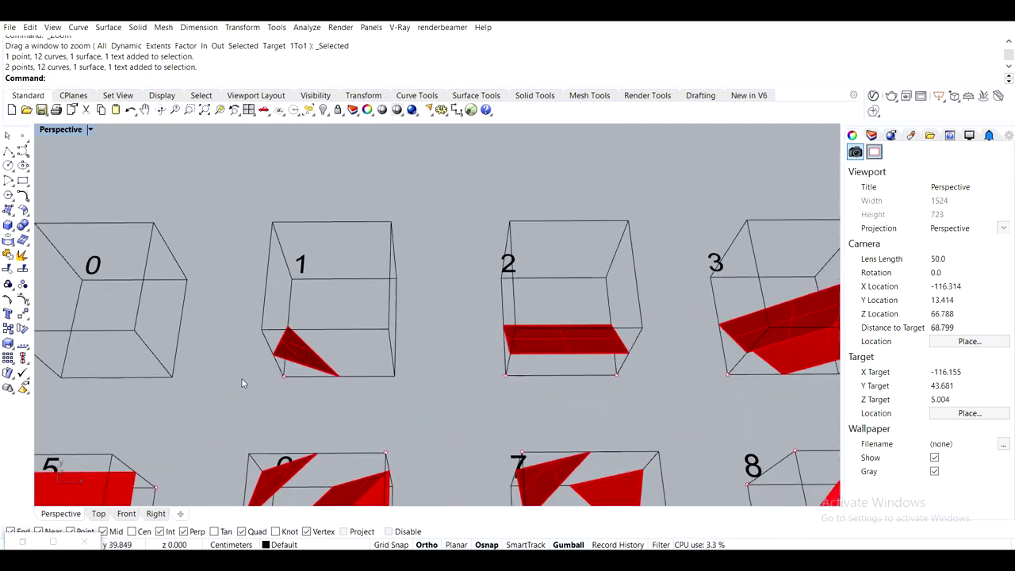
{"action": "left_click", "coordinate": [306, 364]}
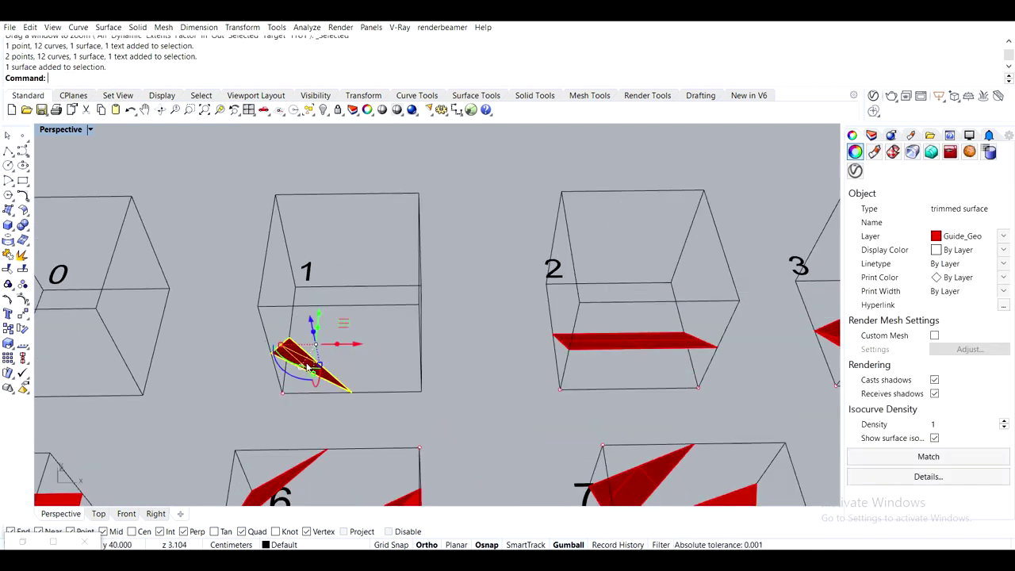
{"action": "left_click", "coordinate": [495, 323]}
Duplicate cube 1 with its surface, guide point and label into the empty space left of the module set
{"action": "scroll", "coordinate": [494, 323], "scroll_direction": "down", "scroll_amount": 6}
{"action": "scroll", "coordinate": [462, 268], "scroll_direction": "down", "scroll_amount": 5}
{"action": "scroll", "coordinate": [481, 288], "scroll_direction": "up", "scroll_amount": 4}
{"action": "left_click_drag", "start_coordinate": [363, 185], "coordinate": [548, 369]}
{"action": "scroll", "coordinate": [519, 347], "scroll_direction": "down", "scroll_amount": 5}
{"action": "right_click_drag", "start_coordinate": [520, 348], "coordinate": [589, 327], "text": "shift"}
{"action": "left_click_drag", "start_coordinate": [616, 303], "coordinate": [211, 315], "text": "alt"}
{"action": "left_click", "coordinate": [284, 385]}
Examine the duplicated cube 1 up close, including its guide point, and compare it with the original set
{"action": "right_click_drag", "start_coordinate": [241, 401], "coordinate": [414, 386], "text": "shift"}
{"action": "scroll", "coordinate": [401, 365], "scroll_direction": "up", "scroll_amount": 5}
{"action": "left_click_drag", "start_coordinate": [517, 352], "coordinate": [241, 175]}
{"action": "scroll", "coordinate": [299, 310], "scroll_direction": "up", "scroll_amount": 2}
{"action": "scroll", "coordinate": [308, 289], "scroll_direction": "down", "scroll_amount": 6}
{"action": "right_click_drag", "start_coordinate": [362, 325], "coordinate": [361, 268]}
{"action": "scroll", "coordinate": [320, 292], "scroll_direction": "up", "scroll_amount": 2}
{"action": "right_click_drag", "start_coordinate": [323, 319], "coordinate": [398, 361], "text": "shift"}
{"action": "scroll", "coordinate": [323, 329], "scroll_direction": "up", "scroll_amount": 9}
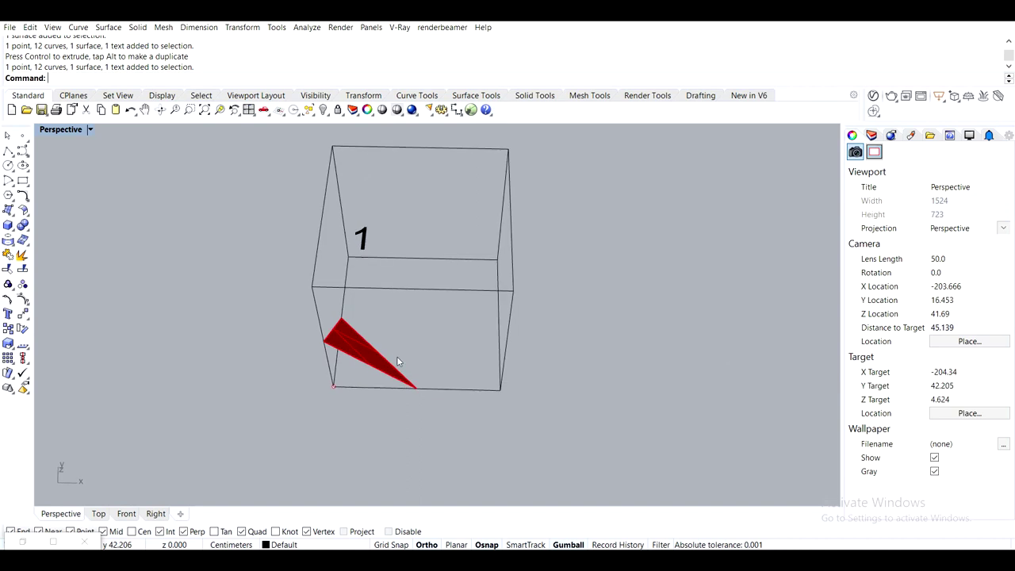
{"action": "left_click", "coordinate": [333, 386]}
{"action": "left_click", "coordinate": [257, 386]}
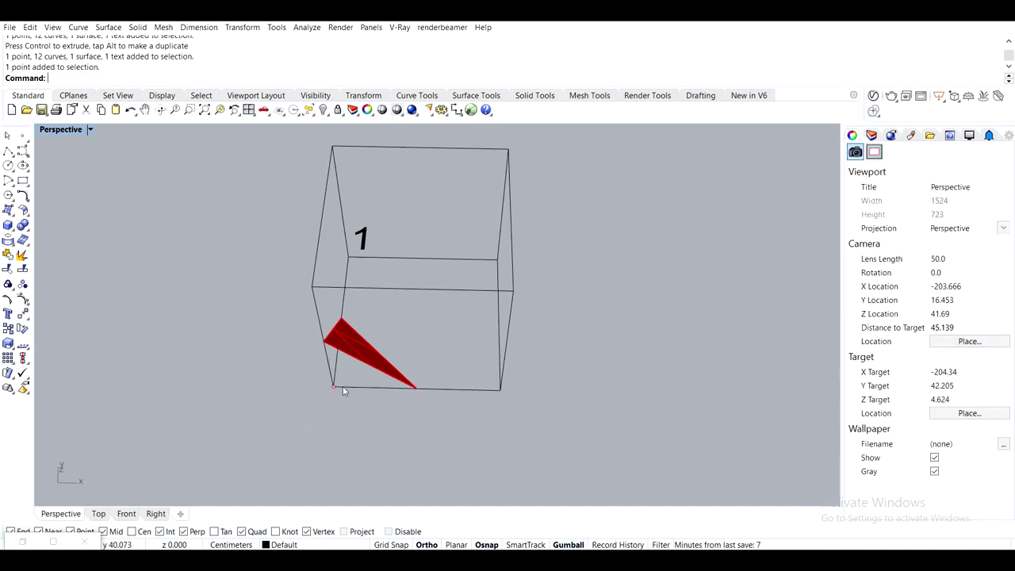
{"action": "right_click_drag", "start_coordinate": [344, 392], "coordinate": [366, 356]}
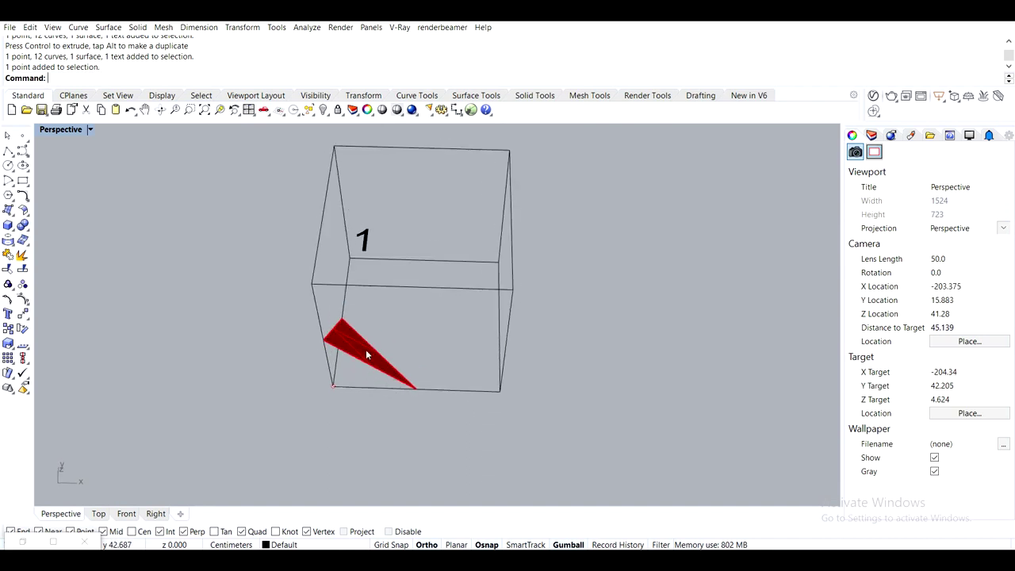
{"action": "scroll", "coordinate": [372, 353], "scroll_direction": "down", "scroll_amount": 8}
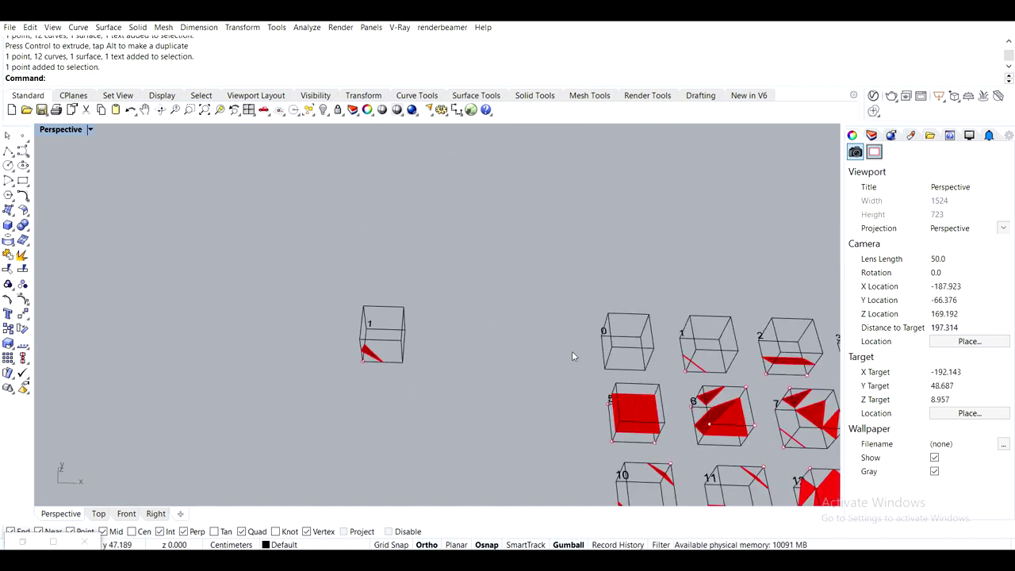
{"action": "scroll", "coordinate": [449, 367], "scroll_direction": "up", "scroll_amount": 4}
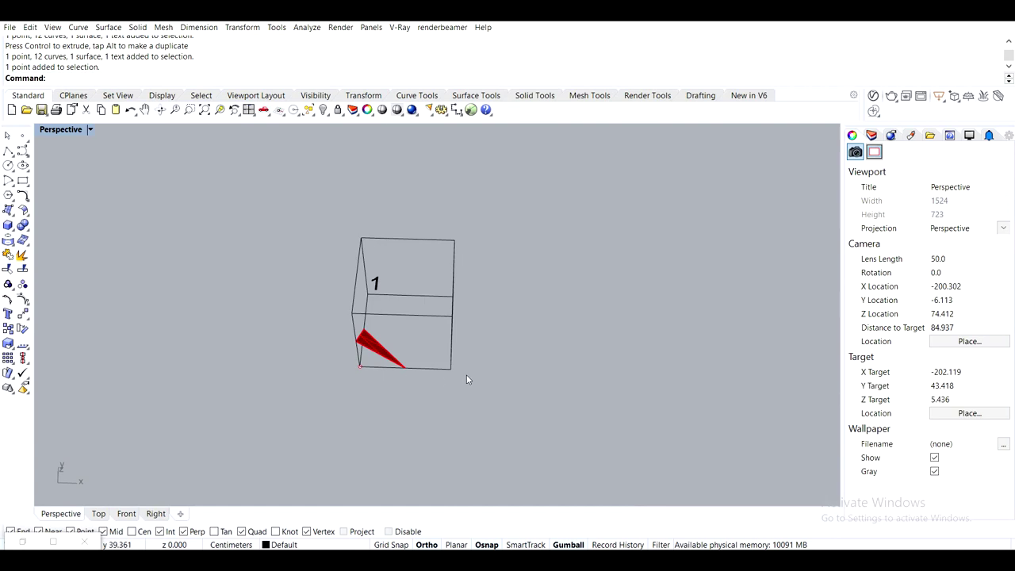
{"action": "scroll", "coordinate": [466, 379], "scroll_direction": "down", "scroll_amount": 4}
{"action": "right_click_drag", "start_coordinate": [387, 258], "coordinate": [386, 226]}
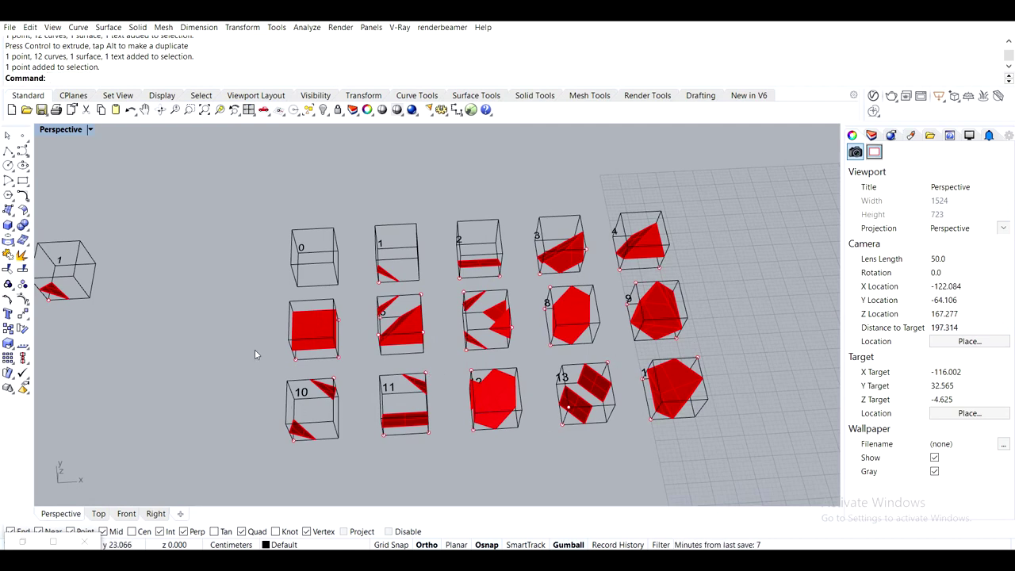
Inspect how the trimmed guide surface in the duplicated cube 1 relates to the guide point at its lower-left corner
{"action": "right_click_drag", "start_coordinate": [281, 357], "coordinate": [634, 362], "text": "shift"}
{"action": "scroll", "coordinate": [397, 270], "scroll_direction": "up", "scroll_amount": 10}
{"action": "right_click_drag", "start_coordinate": [501, 353], "coordinate": [431, 333]}
{"action": "scroll", "coordinate": [366, 369], "scroll_direction": "up", "scroll_amount": 3}
{"action": "left_click_drag", "start_coordinate": [400, 336], "coordinate": [460, 387]}
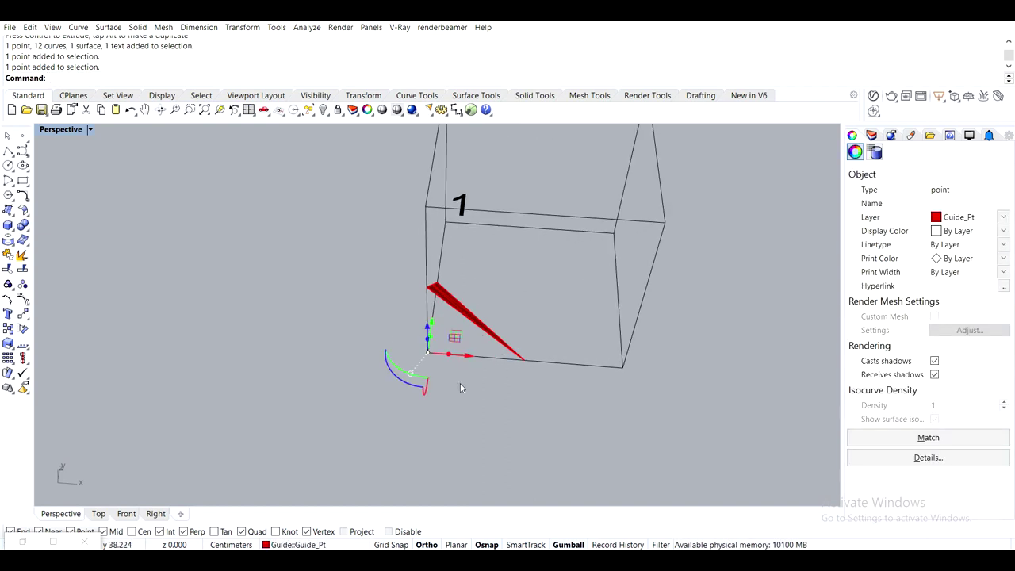
{"action": "right_click_drag", "start_coordinate": [460, 384], "coordinate": [377, 390]}
{"action": "scroll", "coordinate": [468, 398], "scroll_direction": "down", "scroll_amount": 4}
{"action": "scroll", "coordinate": [467, 403], "scroll_direction": "up", "scroll_amount": 2}
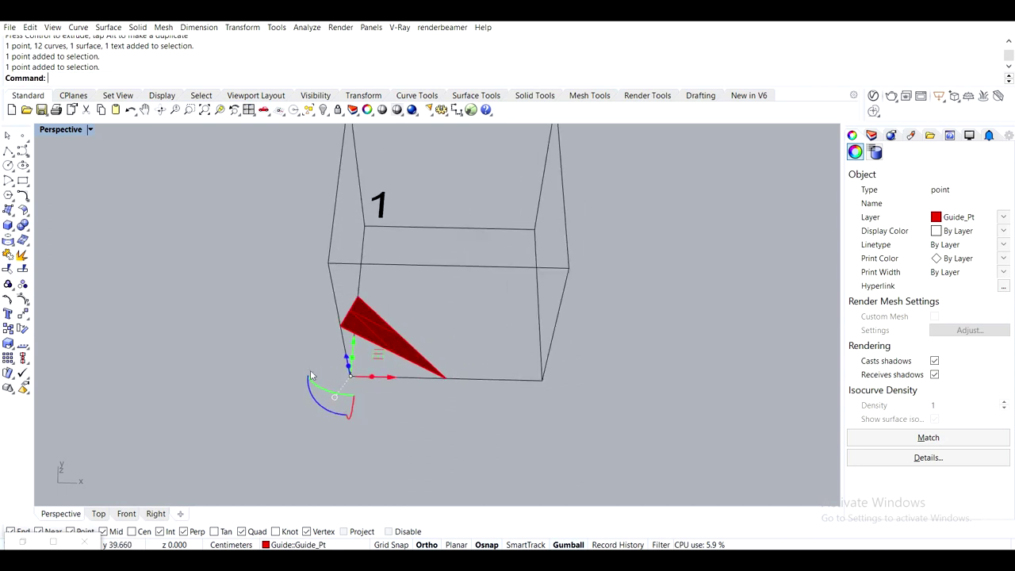
{"action": "left_click", "coordinate": [321, 350]}
{"action": "left_click", "coordinate": [393, 339]}
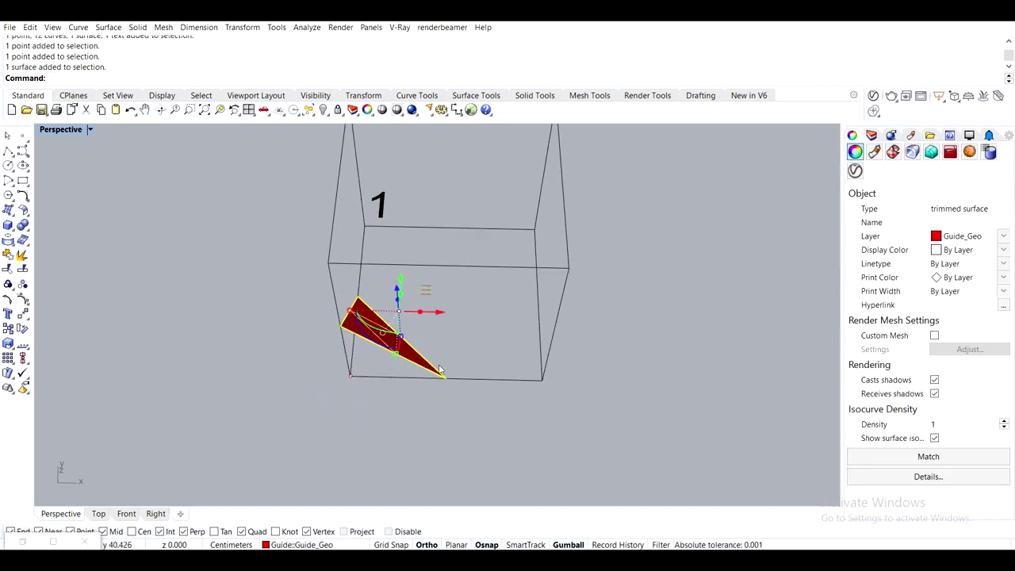
{"action": "right_click_drag", "start_coordinate": [321, 375], "coordinate": [356, 389]}
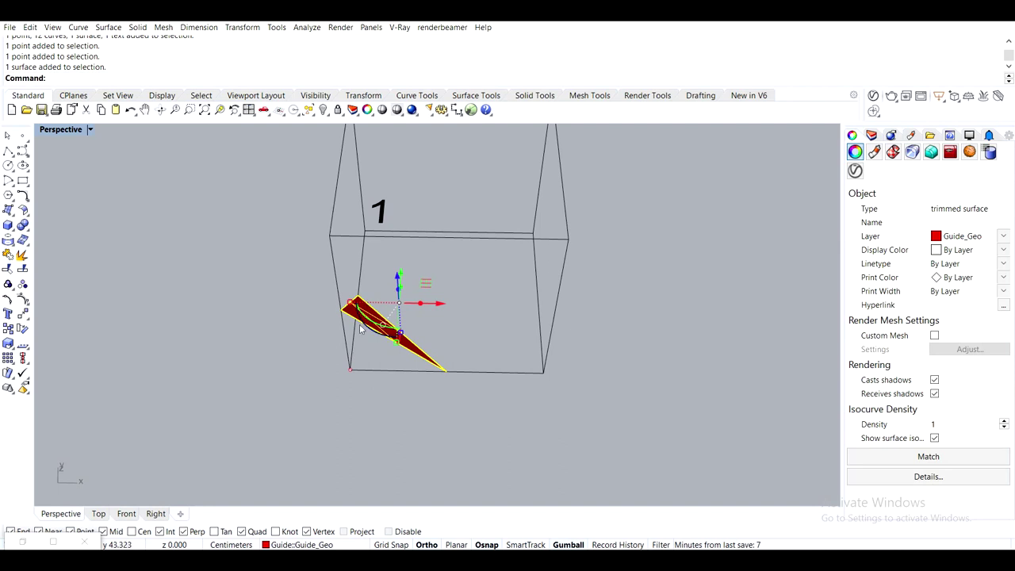
{"action": "left_click", "coordinate": [360, 406]}
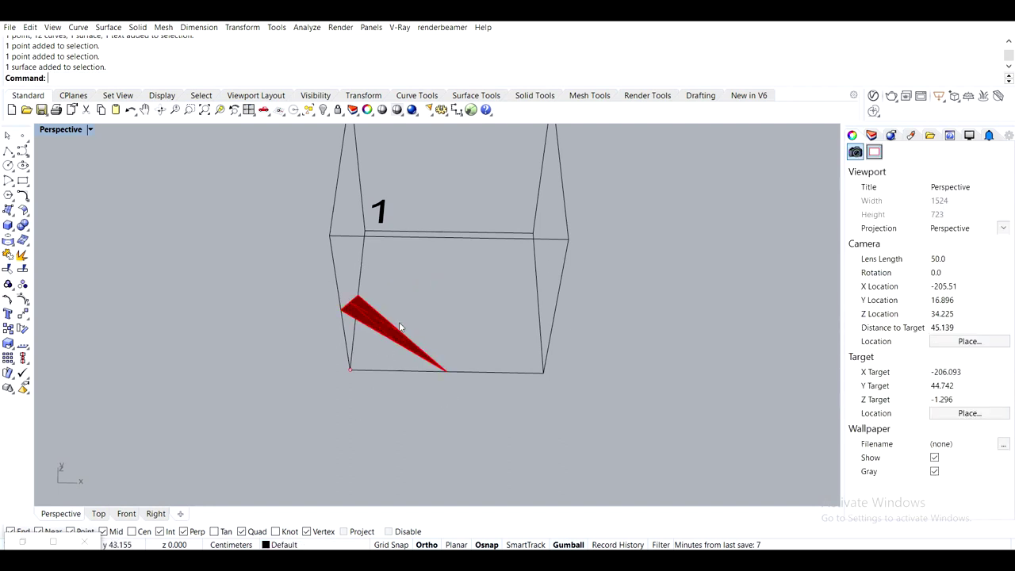
Move the guide point of the duplicated cube 1 from its lower-left front corner to the lower-right front corner
{"action": "left_click_drag", "start_coordinate": [310, 346], "coordinate": [378, 401]}
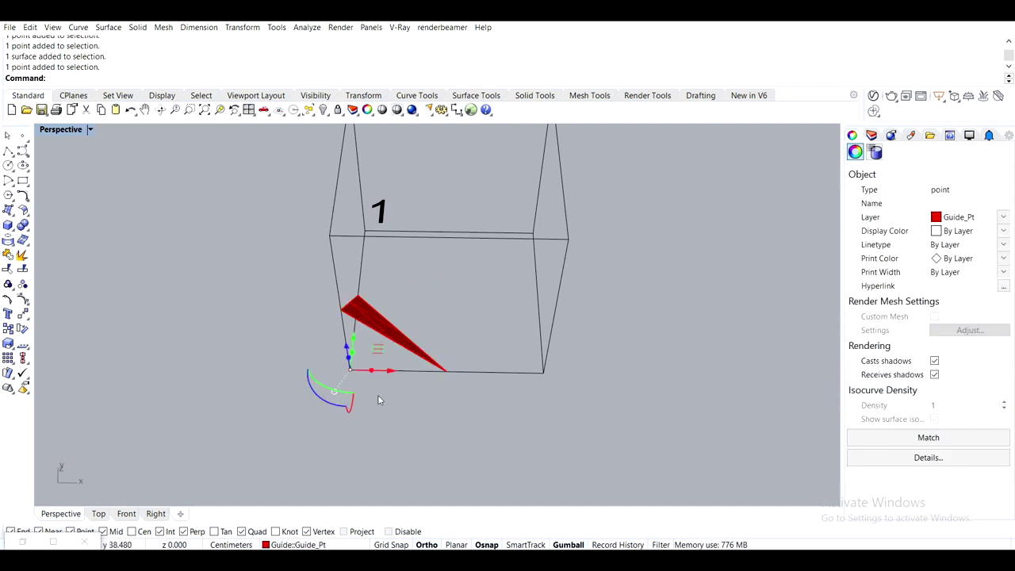
{"action": "type", "text": "Copy"}
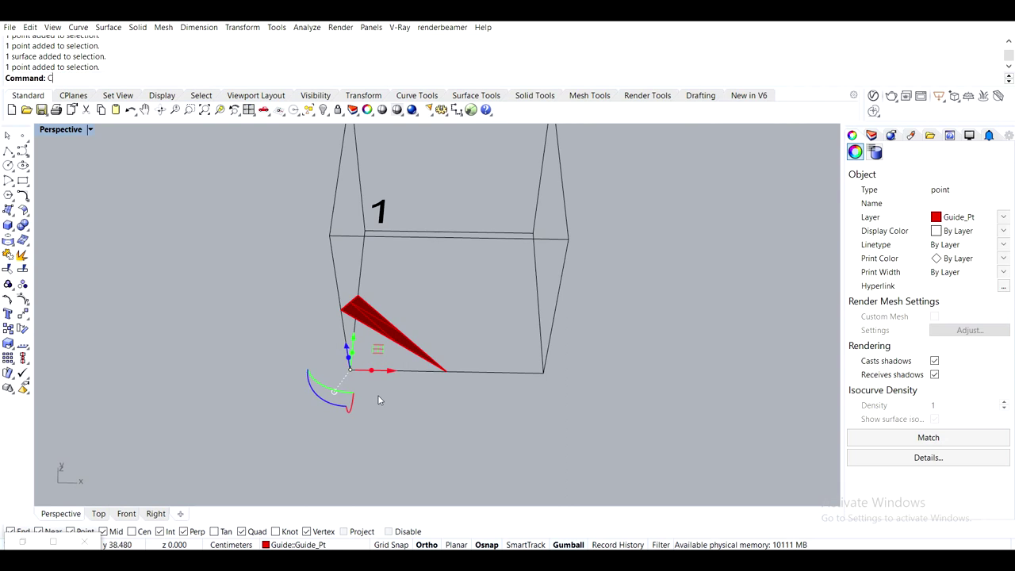
{"action": "key", "text": "Return"}
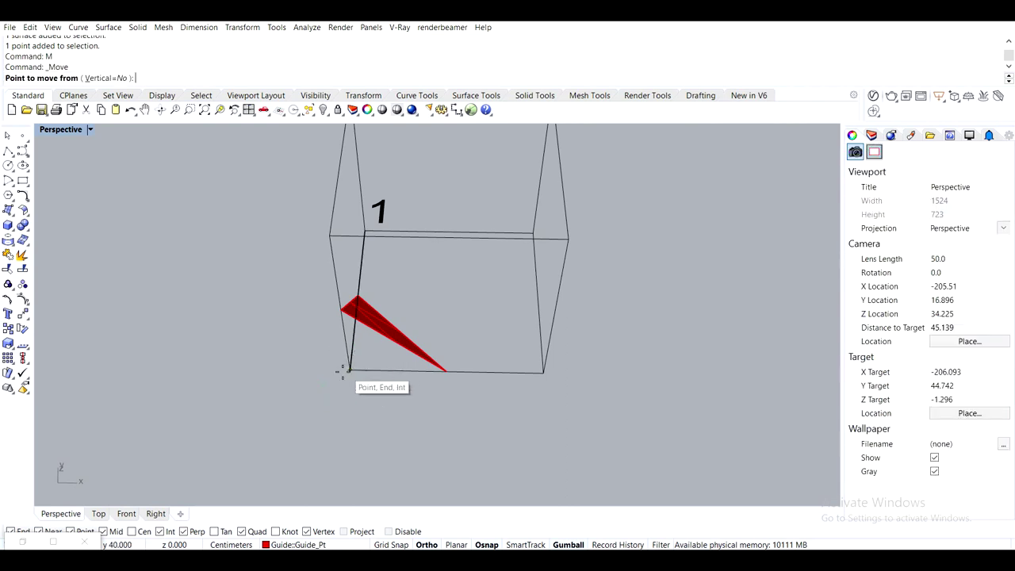
{"action": "left_click", "coordinate": [350, 370]}
{"action": "left_click", "coordinate": [543, 373]}
{"action": "left_click", "coordinate": [618, 348]}
Compare the modified copy of cube 1 with the full module set, focus on the copy and select its trimmed surface
{"action": "right_click_drag", "start_coordinate": [641, 393], "coordinate": [357, 275], "text": "shift"}
{"action": "scroll", "coordinate": [564, 383], "scroll_direction": "down", "scroll_amount": 10}
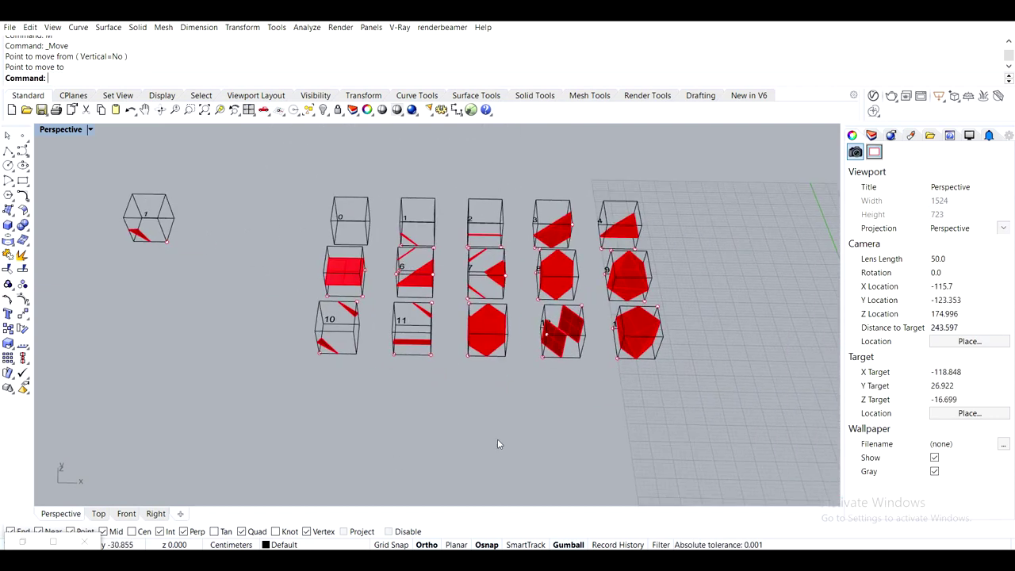
{"action": "right_click_drag", "start_coordinate": [516, 322], "coordinate": [512, 343]}
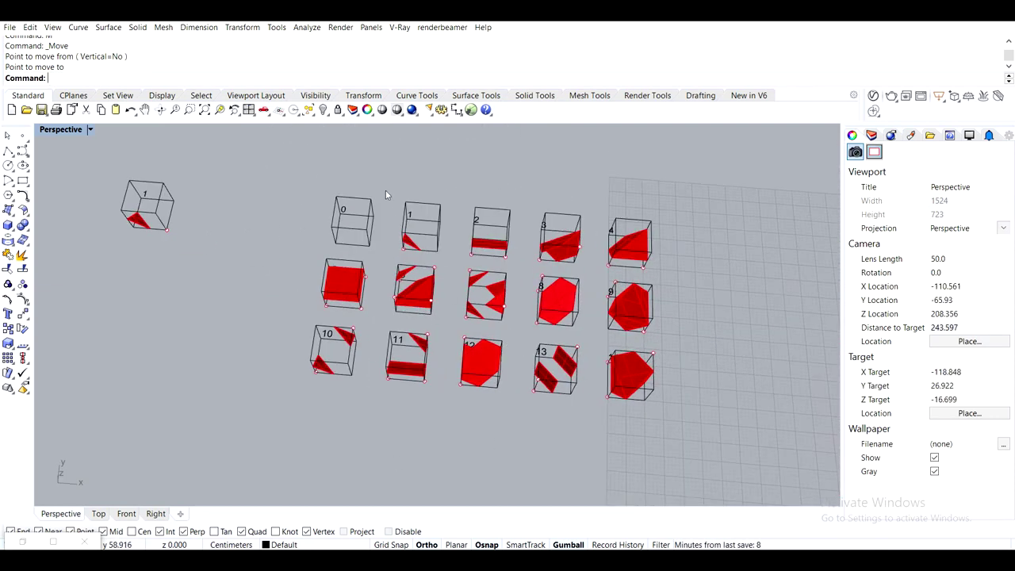
{"action": "scroll", "coordinate": [550, 348], "scroll_direction": "up", "scroll_amount": 2}
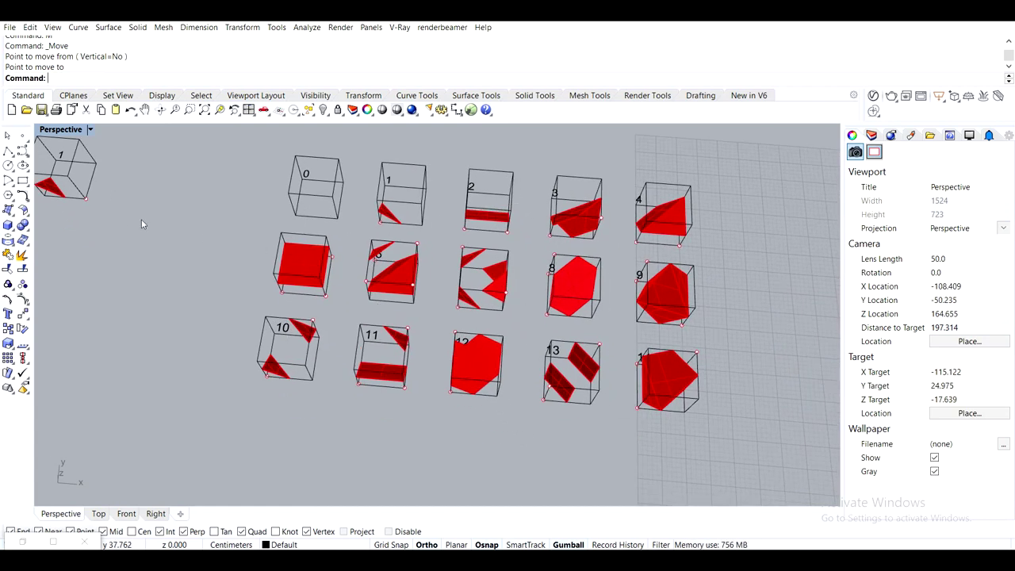
{"action": "right_click_drag", "start_coordinate": [167, 260], "coordinate": [246, 306], "text": "shift"}
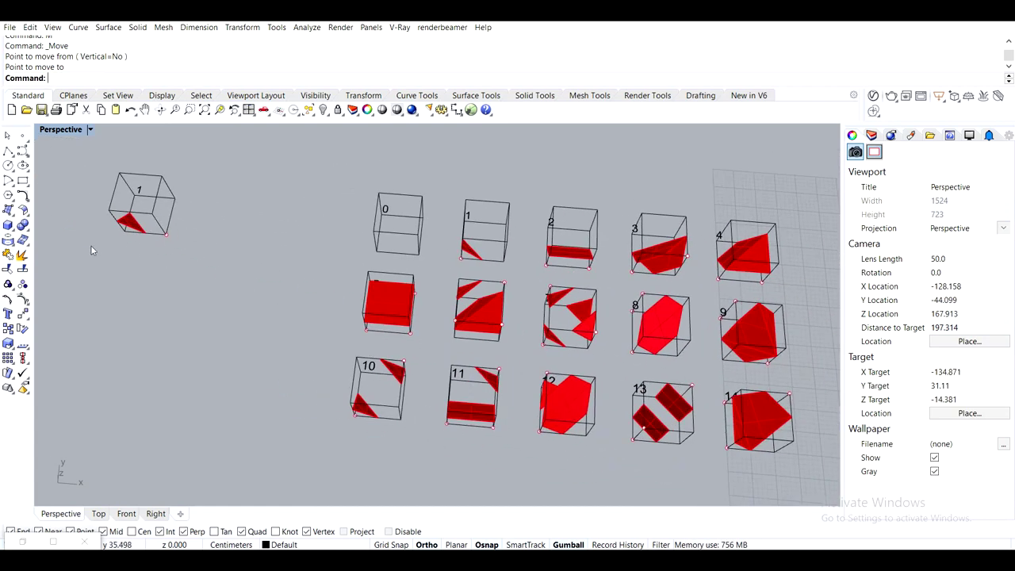
{"action": "scroll", "coordinate": [119, 238], "scroll_direction": "up", "scroll_amount": 15}
{"action": "scroll", "coordinate": [175, 216], "scroll_direction": "down", "scroll_amount": 7}
{"action": "left_click_drag", "start_coordinate": [371, 325], "coordinate": [109, 152]}
{"action": "left_click", "coordinate": [219, 110]}
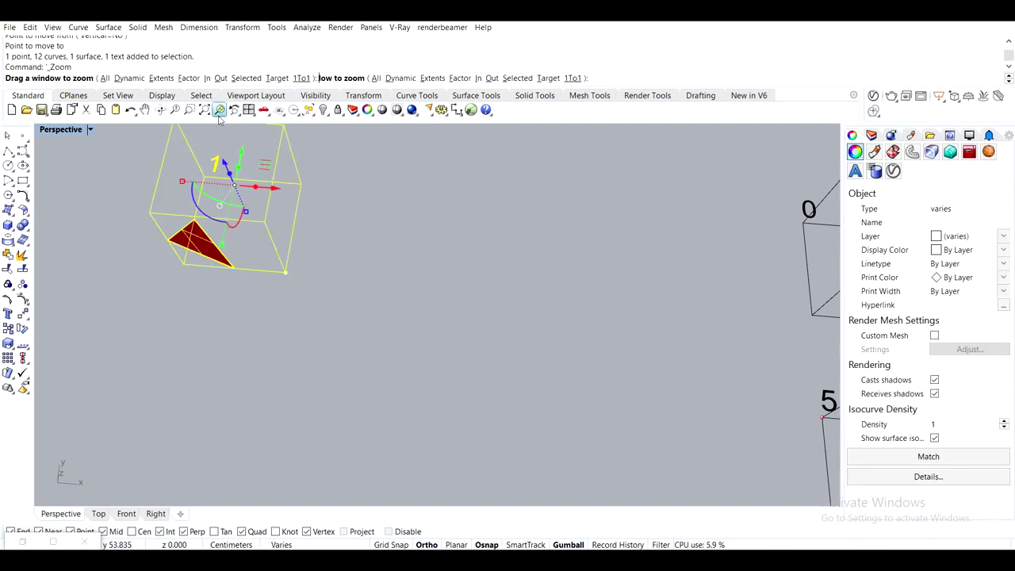
{"action": "left_click", "coordinate": [605, 341]}
{"action": "right_click_drag", "start_coordinate": [619, 344], "coordinate": [534, 276]}
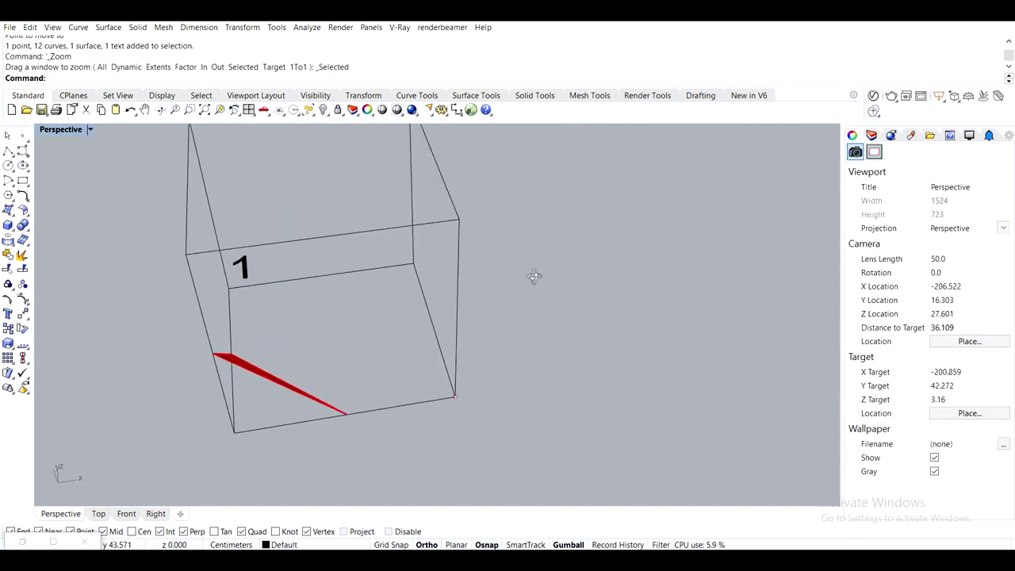
{"action": "left_click", "coordinate": [287, 386]}
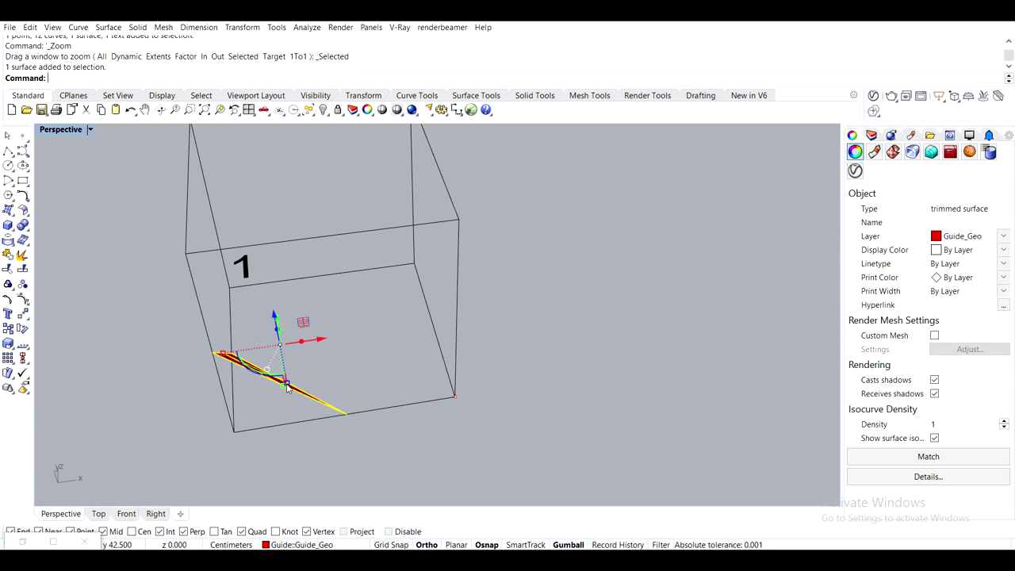
Mirror the trimmed surface across the cube's middle from the front bottom edge's midpoint and delete the original surface
{"action": "type", "text": "mirror"}
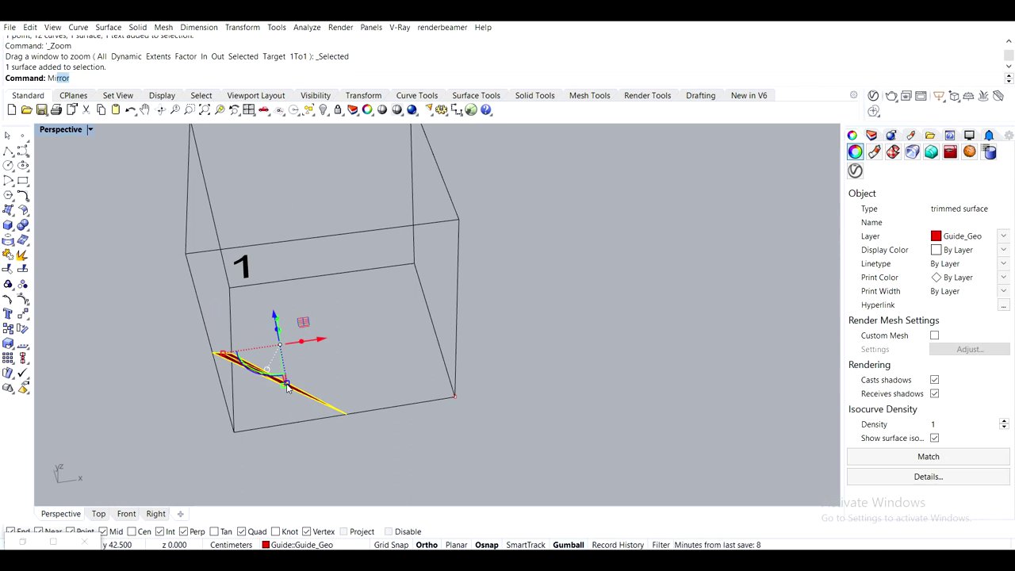
{"action": "key", "text": "Return"}
{"action": "left_click", "coordinate": [348, 411]}
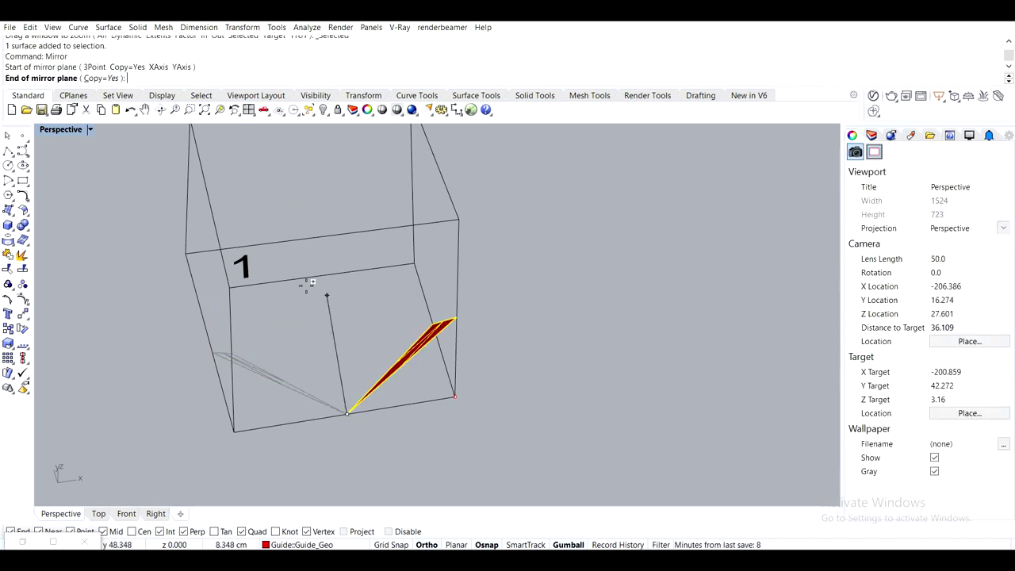
{"action": "left_click", "coordinate": [323, 273]}
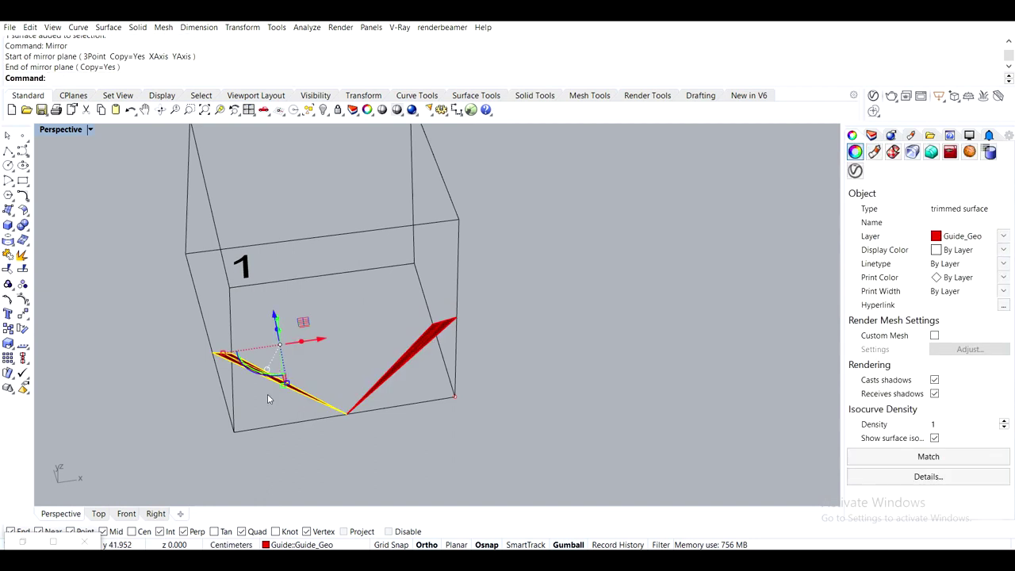
{"action": "key", "text": "Delete"}
Examine the mirrored surface in the duplicated cube 1 from several angles, relative to the lower-right guide point
{"action": "right_click_drag", "start_coordinate": [268, 393], "coordinate": [314, 358]}
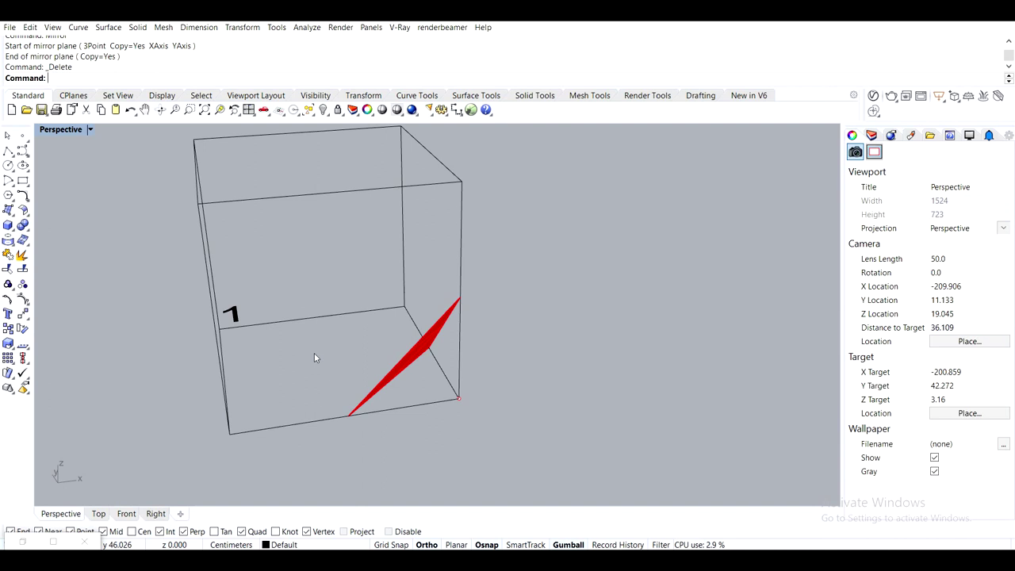
{"action": "right_click_drag", "start_coordinate": [406, 404], "coordinate": [389, 359]}
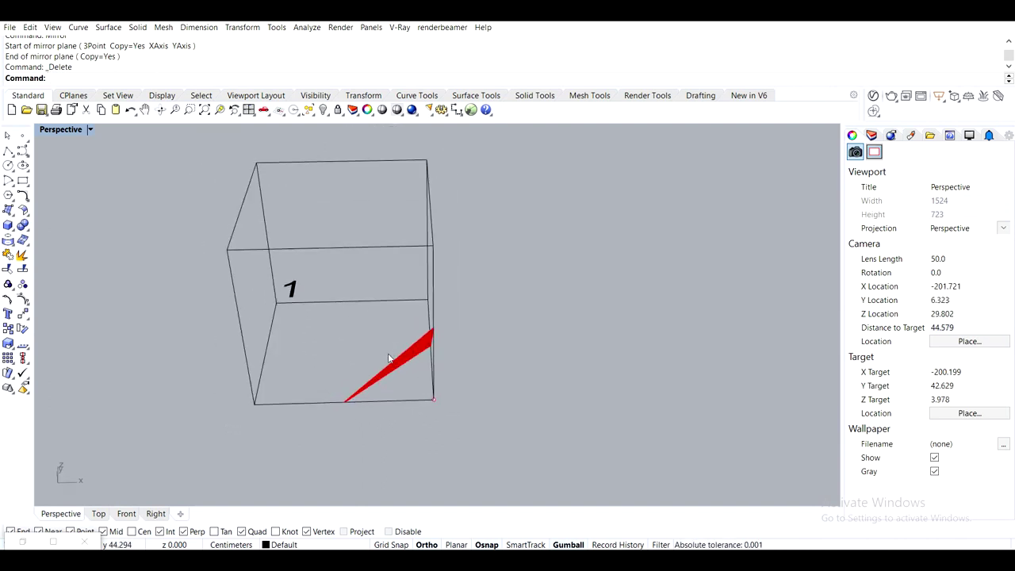
{"action": "mouse_move", "coordinate": [389, 358]}
{"action": "right_mouse_down"}
{"action": "mouse_move", "coordinate": [558, 330]}
{"action": "mouse_move", "coordinate": [472, 338]}
{"action": "mouse_move", "coordinate": [408, 365]}
{"action": "right_mouse_up"}
{"action": "scroll", "coordinate": [408, 365], "scroll_direction": "up", "scroll_amount": 2}
{"action": "right_click_drag", "start_coordinate": [428, 399], "coordinate": [428, 360]}
{"action": "scroll", "coordinate": [431, 357], "scroll_direction": "down", "scroll_amount": 10}
{"action": "scroll", "coordinate": [410, 376], "scroll_direction": "up", "scroll_amount": 6}
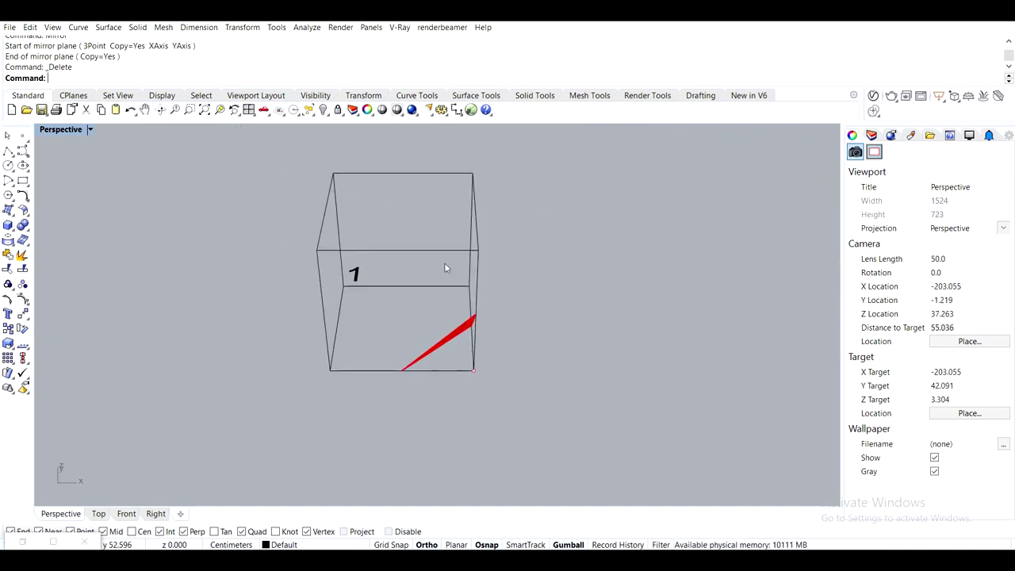
{"action": "scroll", "coordinate": [391, 285], "scroll_direction": "up", "scroll_amount": 3}
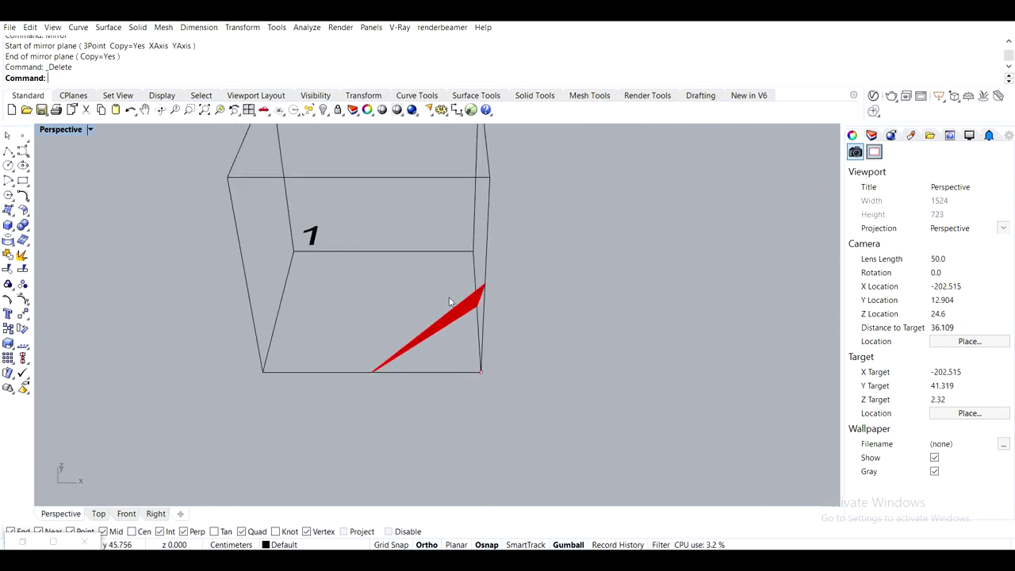
Highlight the mirrored surface and the corner guide point in turn to check which point the surface belongs to
{"action": "left_click", "coordinate": [444, 324]}
{"action": "left_click_drag", "start_coordinate": [465, 346], "coordinate": [517, 403]}
{"action": "scroll", "coordinate": [530, 383], "scroll_direction": "down", "scroll_amount": 4}
{"action": "left_click", "coordinate": [615, 336]}
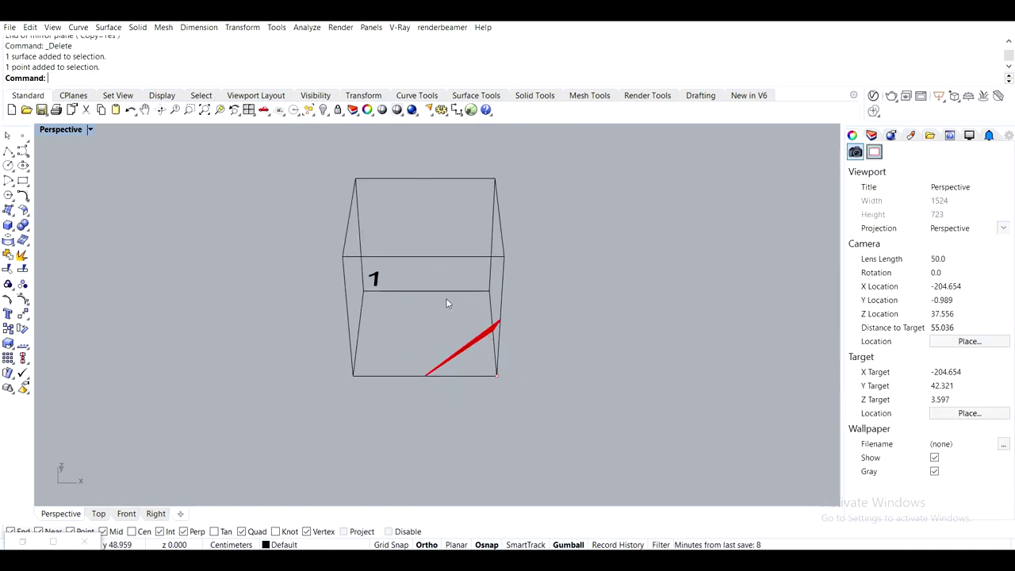
{"action": "left_click", "coordinate": [503, 378]}
{"action": "key", "text": "Escape"}
{"action": "left_click", "coordinate": [501, 376]}
{"action": "key", "text": "Escape"}
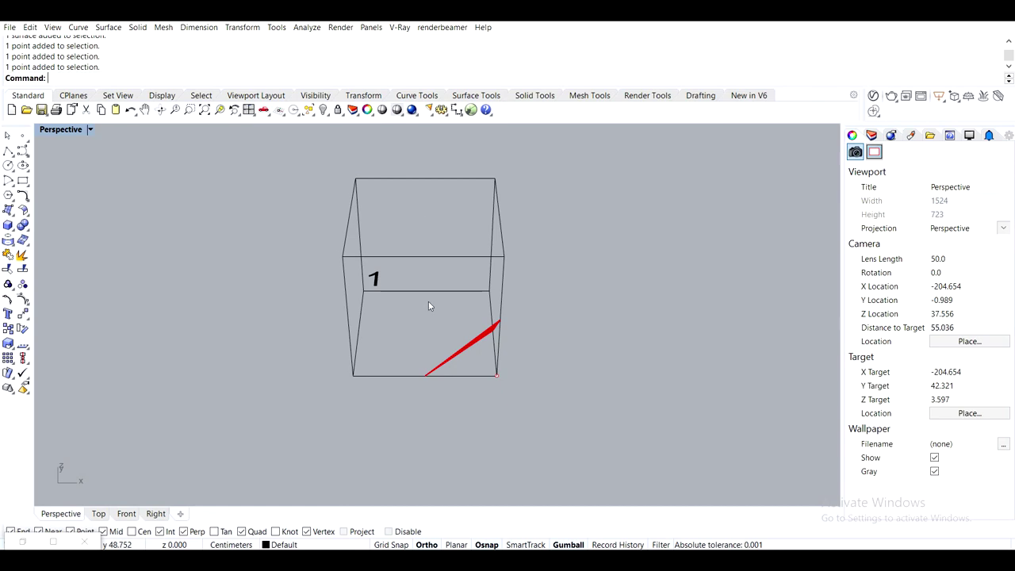
Compare the modified cube 1 copy with the numbered module set and the point cloud on the grid
{"action": "scroll", "coordinate": [384, 289], "scroll_direction": "down", "scroll_amount": 6}
{"action": "right_click_drag", "start_coordinate": [513, 274], "coordinate": [428, 377], "text": "shift"}
{"action": "scroll", "coordinate": [476, 282], "scroll_direction": "down", "scroll_amount": 10}
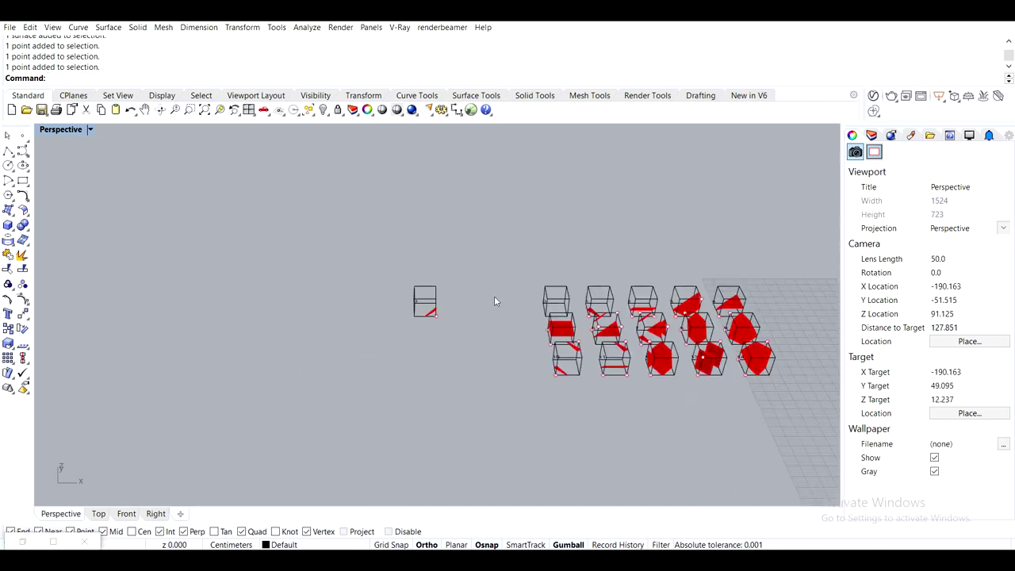
{"action": "scroll", "coordinate": [494, 301], "scroll_direction": "down", "scroll_amount": 5}
{"action": "scroll", "coordinate": [589, 283], "scroll_direction": "up", "scroll_amount": 5}
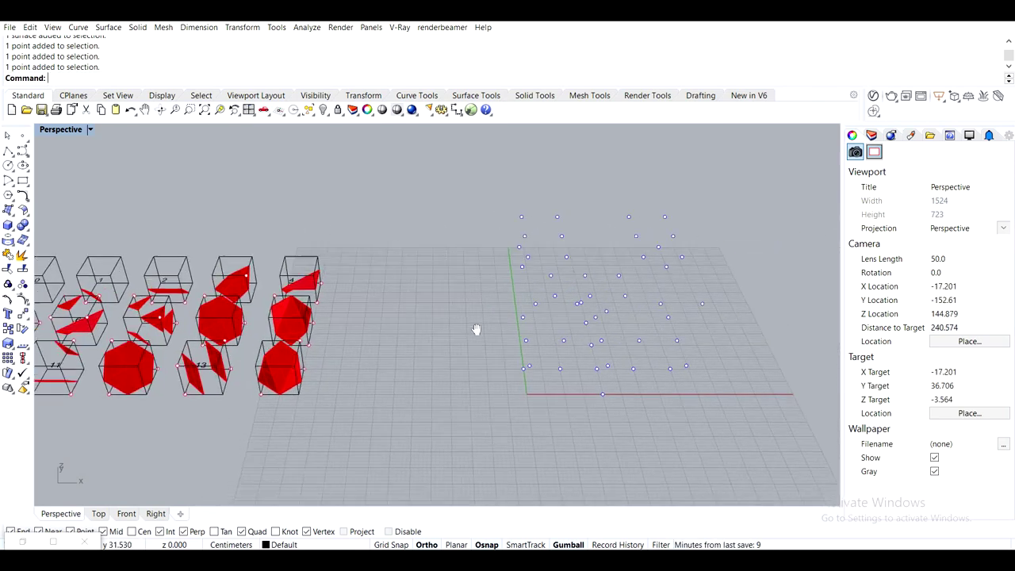
{"action": "right_click_drag", "start_coordinate": [378, 302], "coordinate": [385, 314]}
{"action": "right_click_drag", "start_coordinate": [328, 364], "coordinate": [417, 340], "text": "shift"}
{"action": "scroll", "coordinate": [416, 340], "scroll_direction": "up", "scroll_amount": 8}
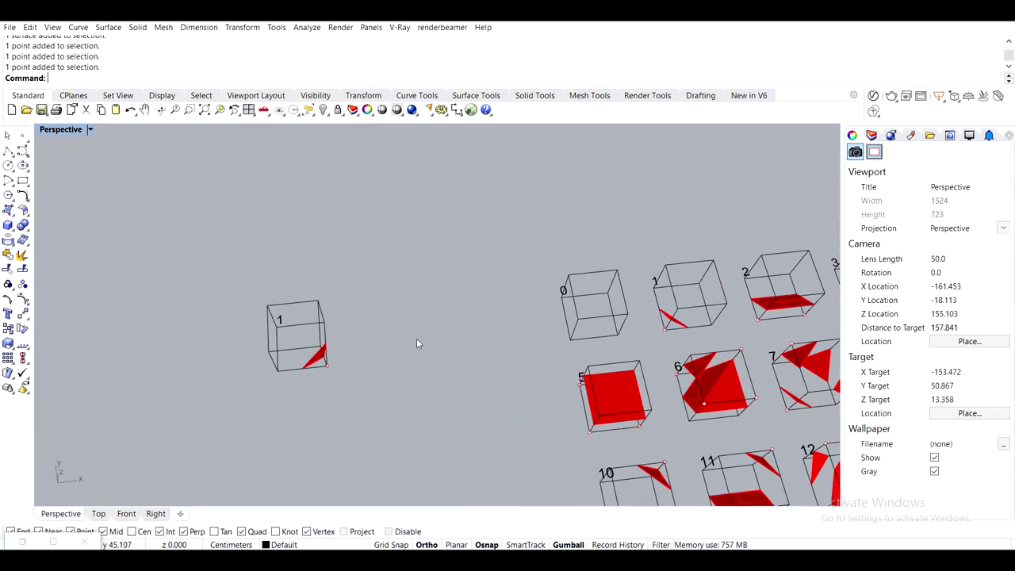
Duplicate the wireframe cage of the modified cube 1 copy into the empty space behind it
{"action": "left_click", "coordinate": [248, 352]}
{"action": "scroll", "coordinate": [414, 389], "scroll_direction": "down", "scroll_amount": 3}
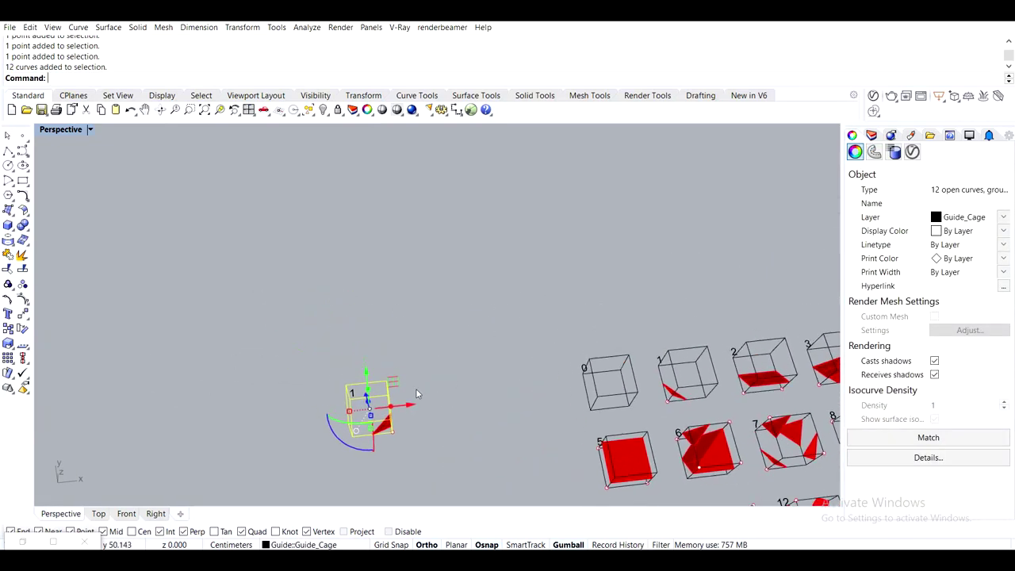
{"action": "scroll", "coordinate": [365, 373], "scroll_direction": "up", "scroll_amount": 2}
{"action": "left_click_drag", "start_coordinate": [361, 381], "coordinate": [433, 188]}
{"action": "key", "text": "alt"}
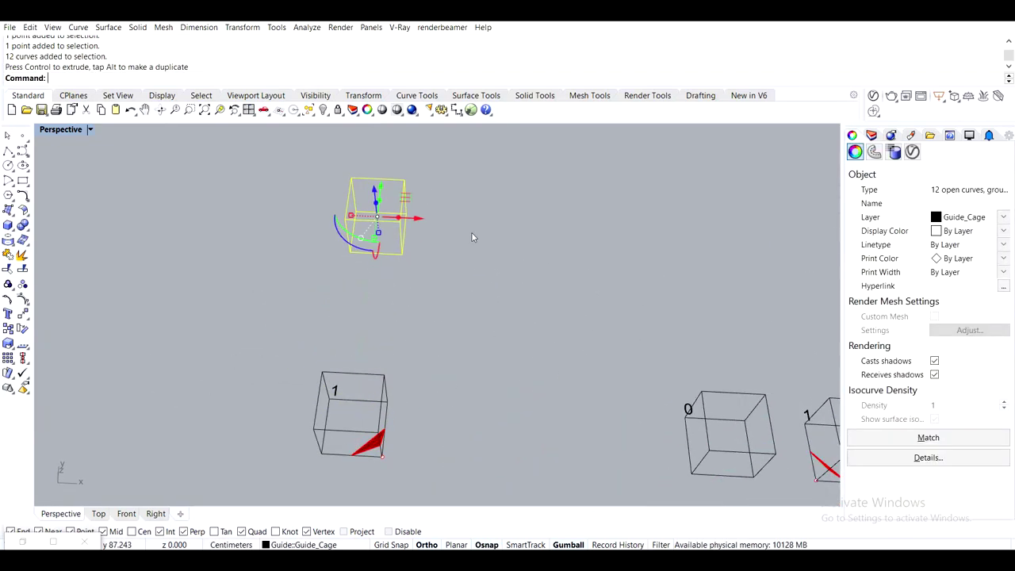
Copy the duplicated cage corner to corner to form a block three cages wide and two deep
{"action": "type", "text": "opy"}
{"action": "key", "text": "Return"}
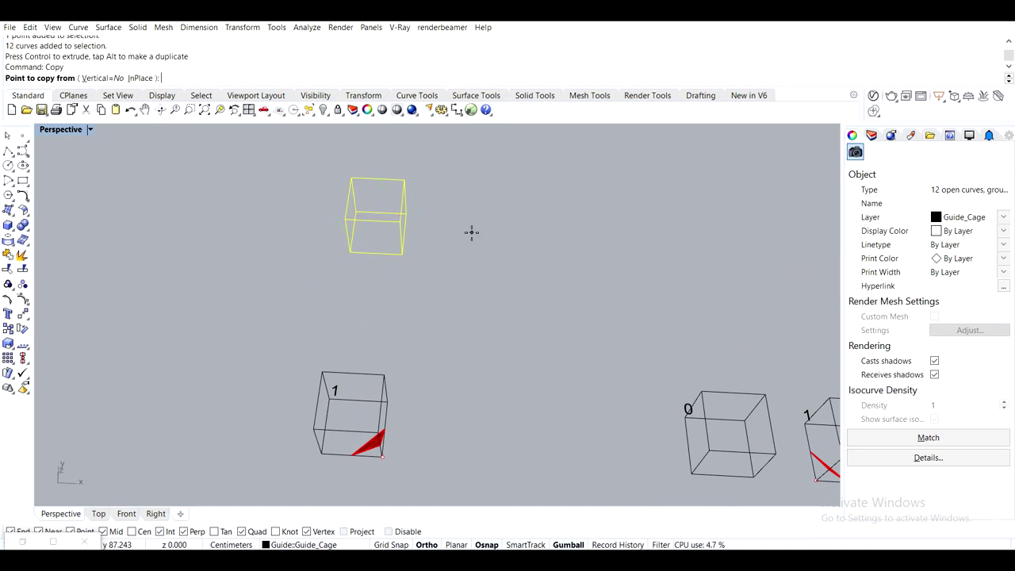
{"action": "left_click", "coordinate": [350, 254]}
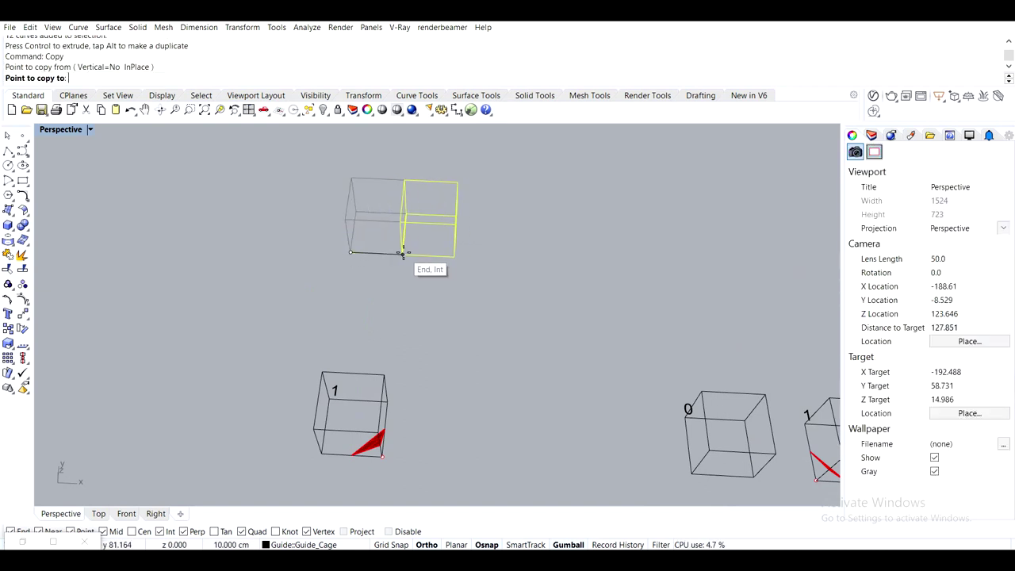
{"action": "left_click", "coordinate": [403, 254]}
{"action": "left_click", "coordinate": [454, 254]}
{"action": "right_click_drag", "start_coordinate": [510, 268], "coordinate": [433, 208]}
{"action": "scroll", "coordinate": [578, 265], "scroll_direction": "up", "scroll_amount": 6}
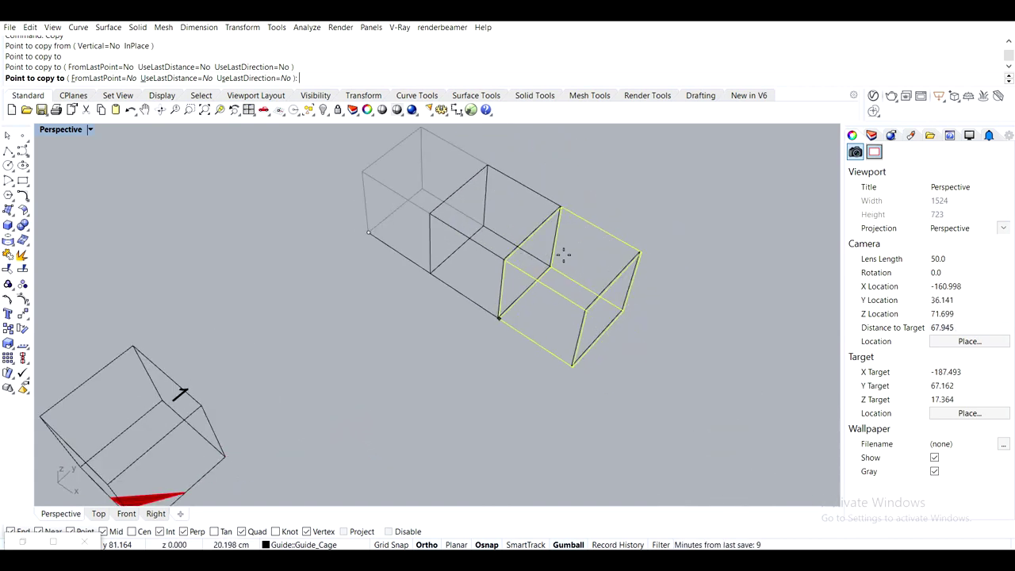
{"action": "left_click", "coordinate": [551, 265]}
{"action": "left_click", "coordinate": [483, 226]}
{"action": "left_click", "coordinate": [422, 189]}
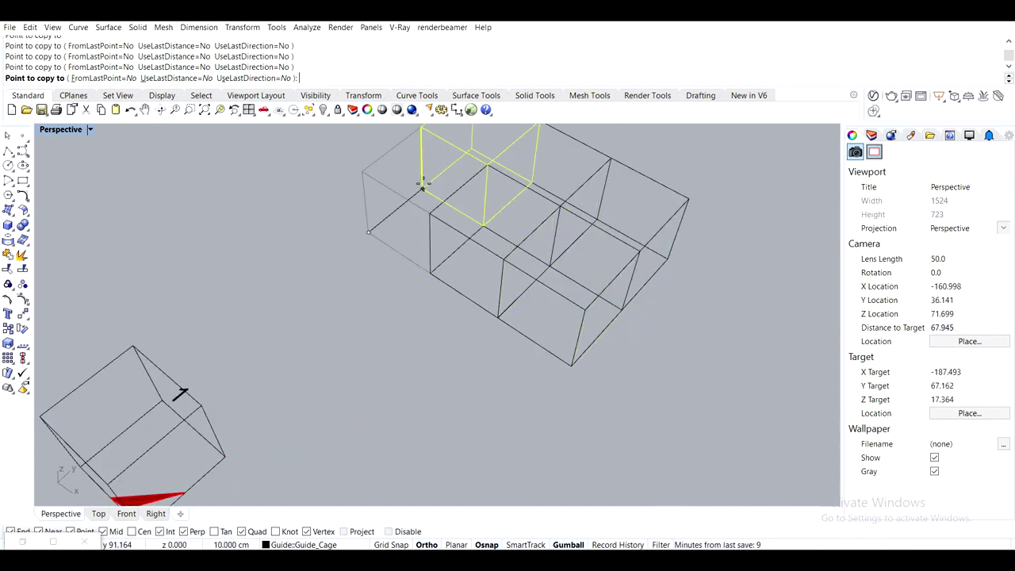
{"action": "right_click", "coordinate": [495, 219]}
Copy all six cages up by one cage height to add a second level to the block
{"action": "scroll", "coordinate": [495, 219], "scroll_direction": "down", "scroll_amount": 4}
{"action": "left_click_drag", "start_coordinate": [656, 368], "coordinate": [408, 207]}
{"action": "right_click_drag", "start_coordinate": [414, 210], "coordinate": [411, 270], "text": "shift"}
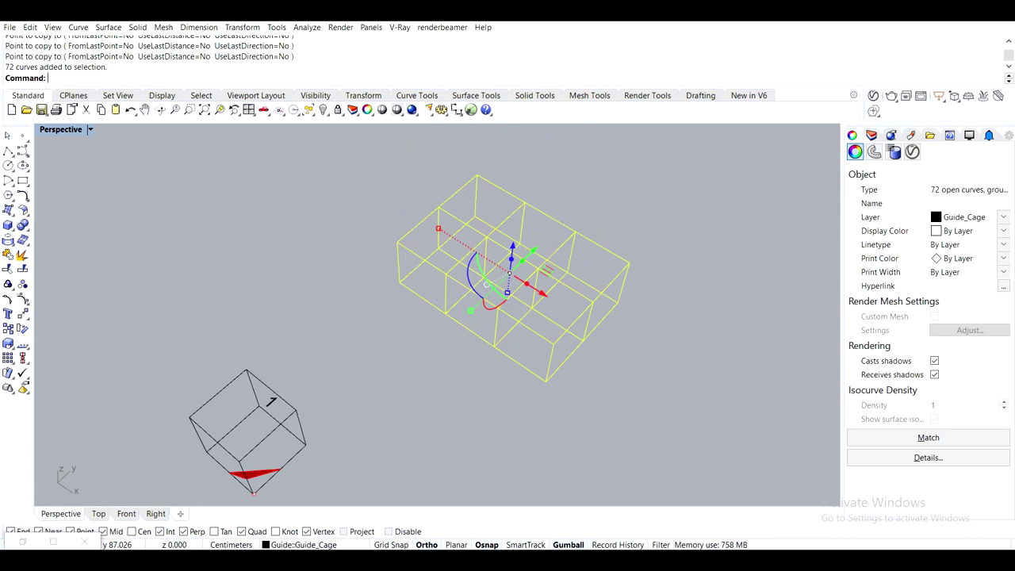
{"action": "key", "text": "Return"}
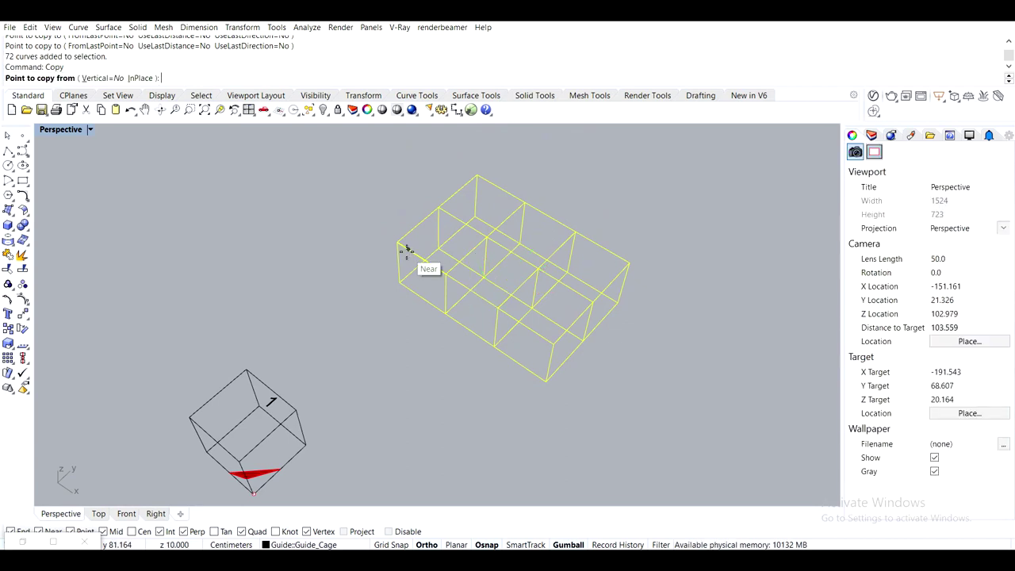
{"action": "left_click", "coordinate": [395, 290]}
{"action": "left_click", "coordinate": [397, 241]}
{"action": "key", "text": "Return"}
Zoom to the complete block of twelve cages and examine its structure
{"action": "right_click_drag", "start_coordinate": [383, 274], "coordinate": [452, 237]}
{"action": "scroll", "coordinate": [433, 290], "scroll_direction": "up", "scroll_amount": 4}
{"action": "right_click_drag", "start_coordinate": [376, 306], "coordinate": [314, 306], "text": "shift"}
{"action": "scroll", "coordinate": [309, 301], "scroll_direction": "down", "scroll_amount": 4}
{"action": "right_click_drag", "start_coordinate": [282, 373], "coordinate": [391, 372], "text": "shift"}
{"action": "left_click_drag", "start_coordinate": [546, 404], "coordinate": [176, 213]}
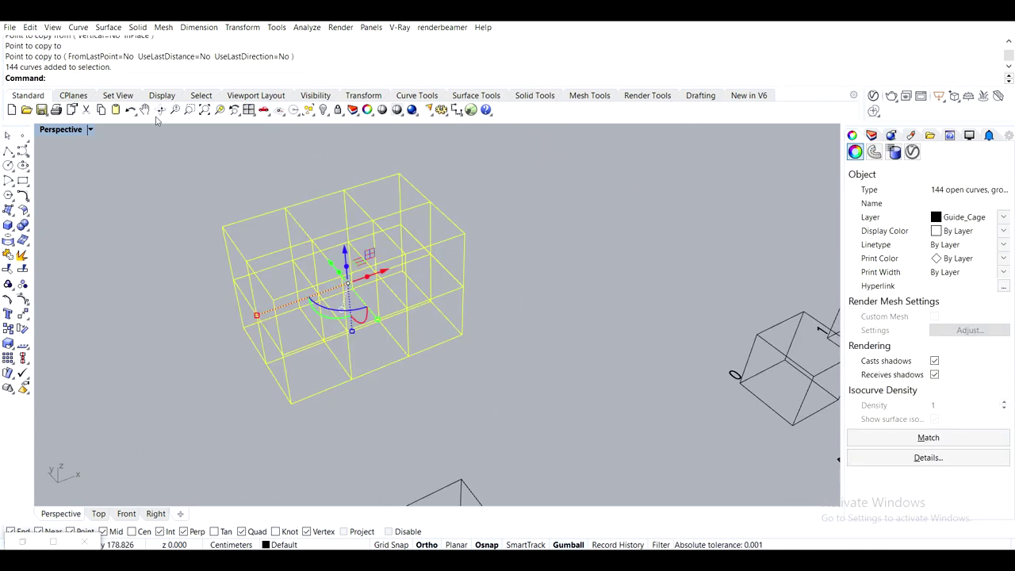
{"action": "left_click", "coordinate": [219, 111]}
{"action": "left_click", "coordinate": [177, 182]}
{"action": "right_click_drag", "start_coordinate": [193, 306], "coordinate": [270, 305]}
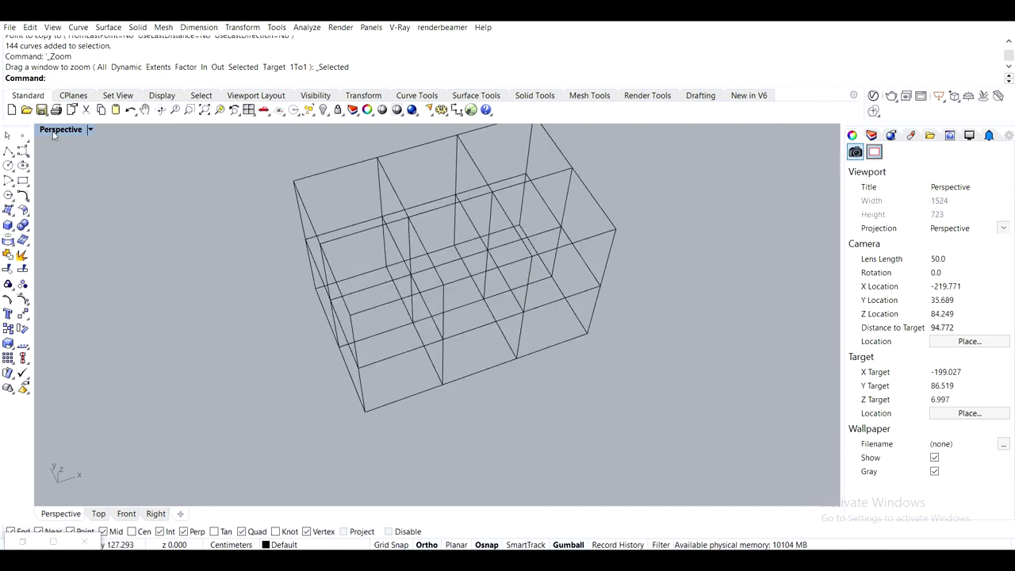
Place a point object on each of the two interior corner intersections of the cage block
{"action": "left_click", "coordinate": [22, 137]}
{"action": "scroll", "coordinate": [420, 282], "scroll_direction": "up", "scroll_amount": 3}
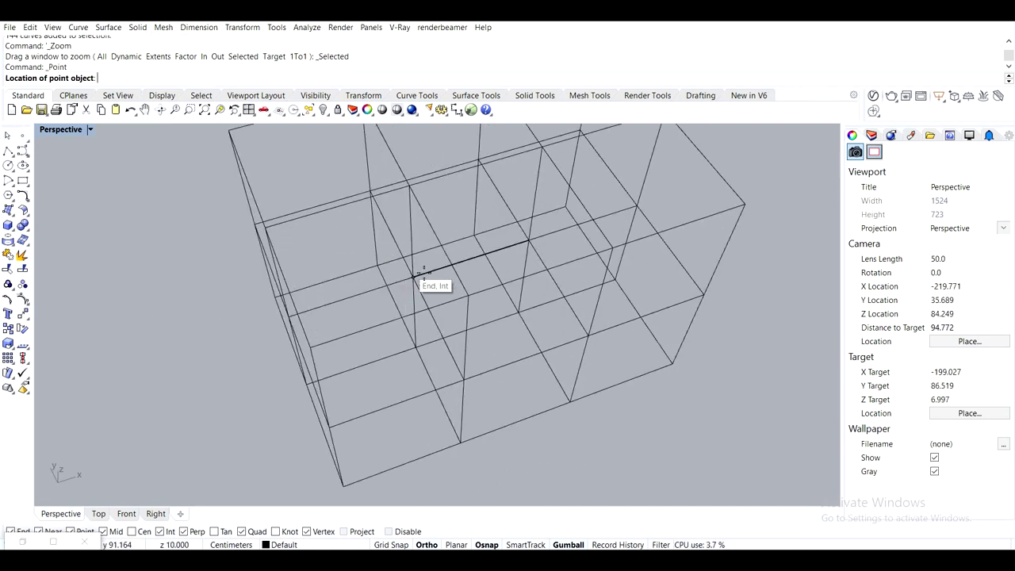
{"action": "left_click", "coordinate": [431, 285]}
{"action": "right_click_drag", "start_coordinate": [586, 310], "coordinate": [475, 298]}
{"action": "right_click", "coordinate": [490, 310]}
{"action": "left_click", "coordinate": [559, 334]}
Highlight both interior points together to check their positions in the block, and clear the selection
{"action": "left_click", "coordinate": [558, 334]}
{"action": "left_click_drag", "start_coordinate": [467, 287], "coordinate": [490, 323], "text": "shift"}
{"action": "mouse_move", "coordinate": [492, 325]}
{"action": "right_mouse_down"}
{"action": "mouse_move", "coordinate": [537, 267]}
{"action": "mouse_move", "coordinate": [539, 317]}
{"action": "mouse_move", "coordinate": [505, 326]}
{"action": "right_mouse_up"}
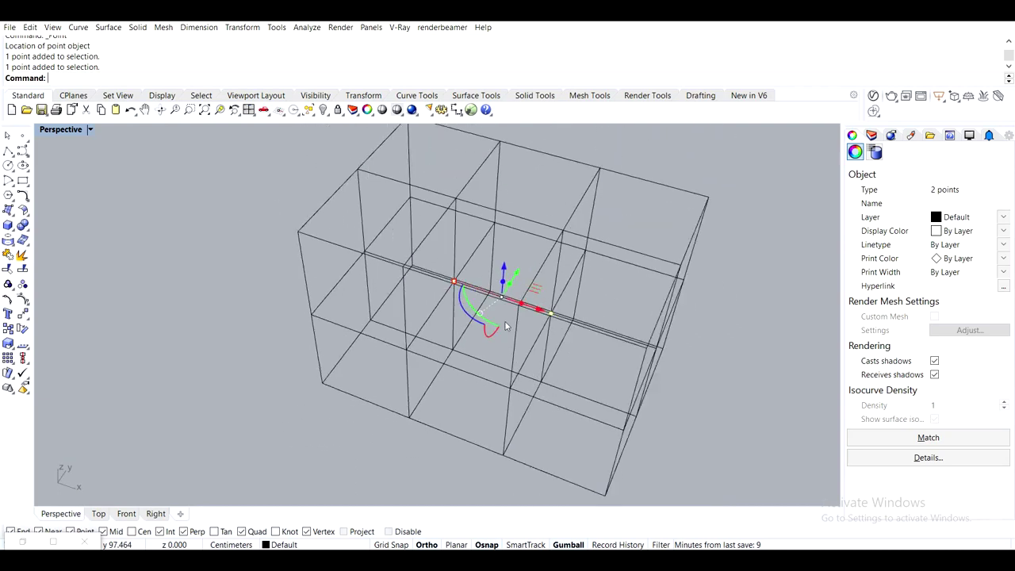
{"action": "scroll", "coordinate": [505, 326], "scroll_direction": "down", "scroll_amount": 3}
{"action": "left_click", "coordinate": [326, 312]}
Examine how the surrounding cages of the block share the two interior points
{"action": "right_click_drag", "start_coordinate": [327, 311], "coordinate": [403, 305]}
{"action": "scroll", "coordinate": [385, 245], "scroll_direction": "up", "scroll_amount": 6}
{"action": "right_click_drag", "start_coordinate": [386, 245], "coordinate": [471, 265]}
{"action": "scroll", "coordinate": [471, 265], "scroll_direction": "down", "scroll_amount": 4}
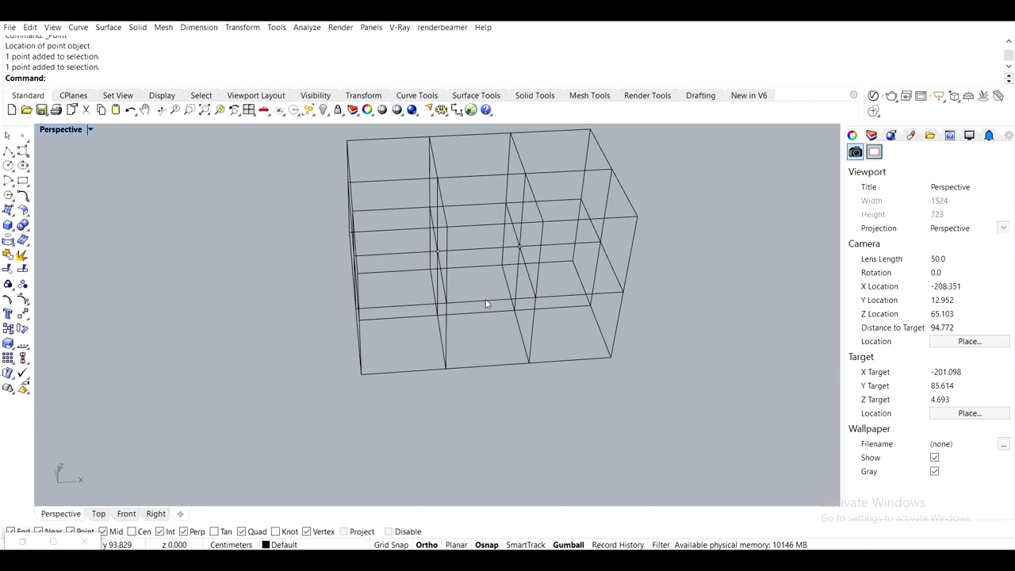
{"action": "scroll", "coordinate": [487, 304], "scroll_direction": "down", "scroll_amount": 8}
{"action": "right_click_drag", "start_coordinate": [435, 385], "coordinate": [415, 308], "text": "shift"}
{"action": "scroll", "coordinate": [455, 328], "scroll_direction": "up", "scroll_amount": 8}
{"action": "right_click_drag", "start_coordinate": [494, 363], "coordinate": [465, 388]}
{"action": "scroll", "coordinate": [464, 387], "scroll_direction": "down", "scroll_amount": 6}
{"action": "right_click_drag", "start_coordinate": [509, 310], "coordinate": [434, 449], "text": "shift"}
{"action": "scroll", "coordinate": [387, 362], "scroll_direction": "up", "scroll_amount": 4}
{"action": "right_click_drag", "start_coordinate": [387, 362], "coordinate": [412, 339]}
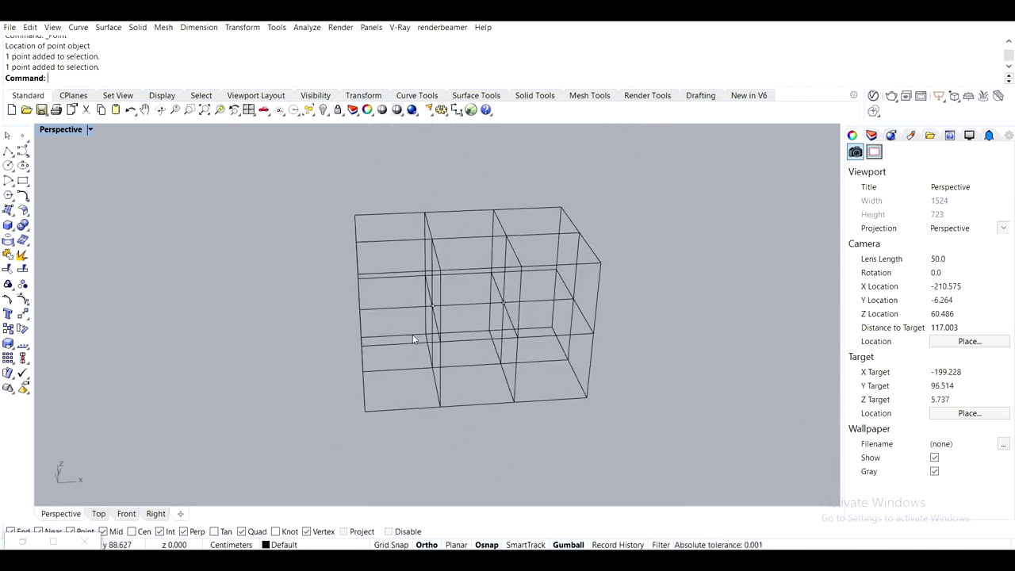
Duplicate the block's lower front-left cage with its interior corner point and place the copy to the left of the block
{"action": "left_click", "coordinate": [409, 405]}
{"action": "scroll", "coordinate": [413, 388], "scroll_direction": "up", "scroll_amount": 4}
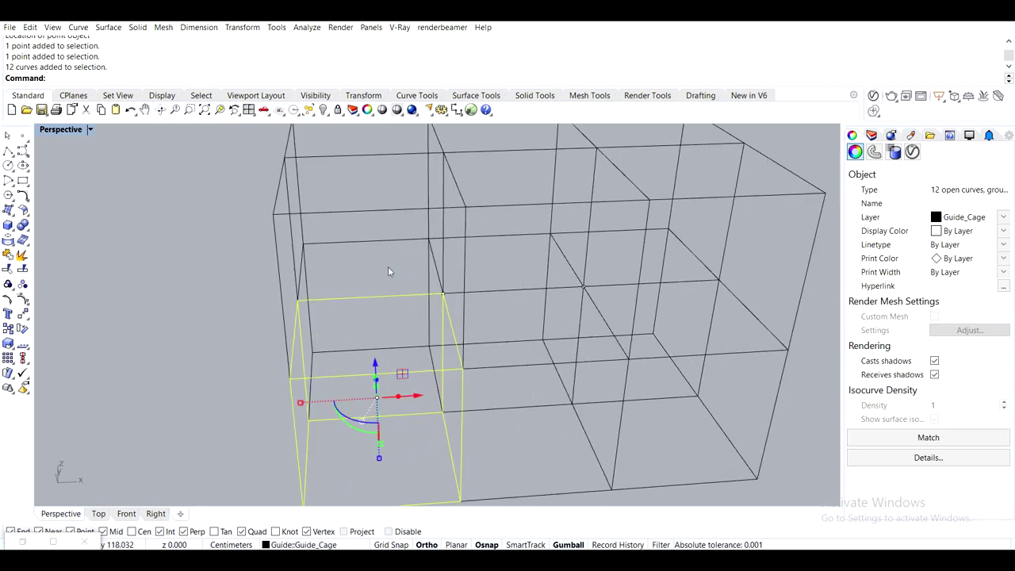
{"action": "left_click_drag", "start_coordinate": [464, 315], "coordinate": [465, 316], "text": "shift"}
{"action": "scroll", "coordinate": [465, 317], "scroll_direction": "down", "scroll_amount": 9}
{"action": "right_click_drag", "start_coordinate": [444, 333], "coordinate": [564, 250], "text": "shift"}
{"action": "left_click_drag", "start_coordinate": [590, 265], "coordinate": [400, 286]}
{"action": "left_click", "coordinate": [465, 365]}
Compare the isolated cage and its corner point with their source in the block and with the cube 1 copy
{"action": "right_click_drag", "start_coordinate": [466, 365], "coordinate": [444, 356]}
{"action": "right_click_drag", "start_coordinate": [525, 402], "coordinate": [500, 271], "text": "shift"}
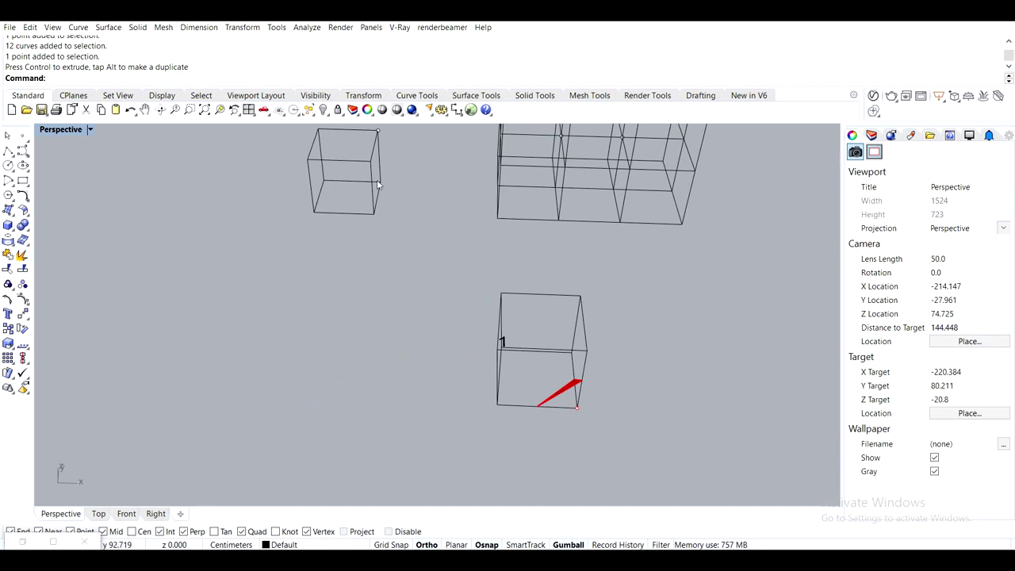
{"action": "right_click_drag", "start_coordinate": [557, 127], "coordinate": [573, 192], "text": "shift"}
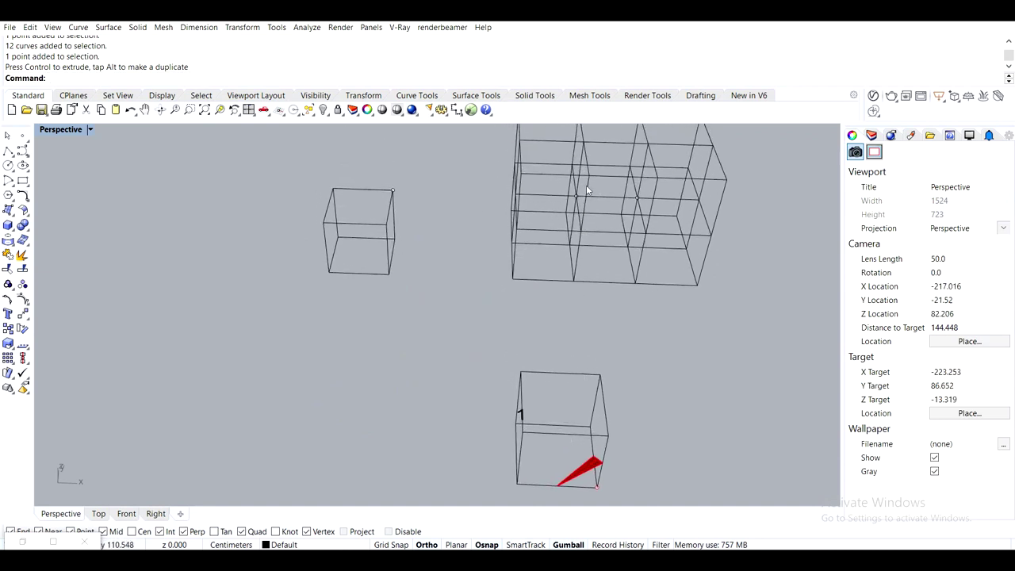
{"action": "scroll", "coordinate": [586, 191], "scroll_direction": "up", "scroll_amount": 2}
{"action": "left_click", "coordinate": [581, 219]}
{"action": "left_click", "coordinate": [575, 199], "text": "shift"}
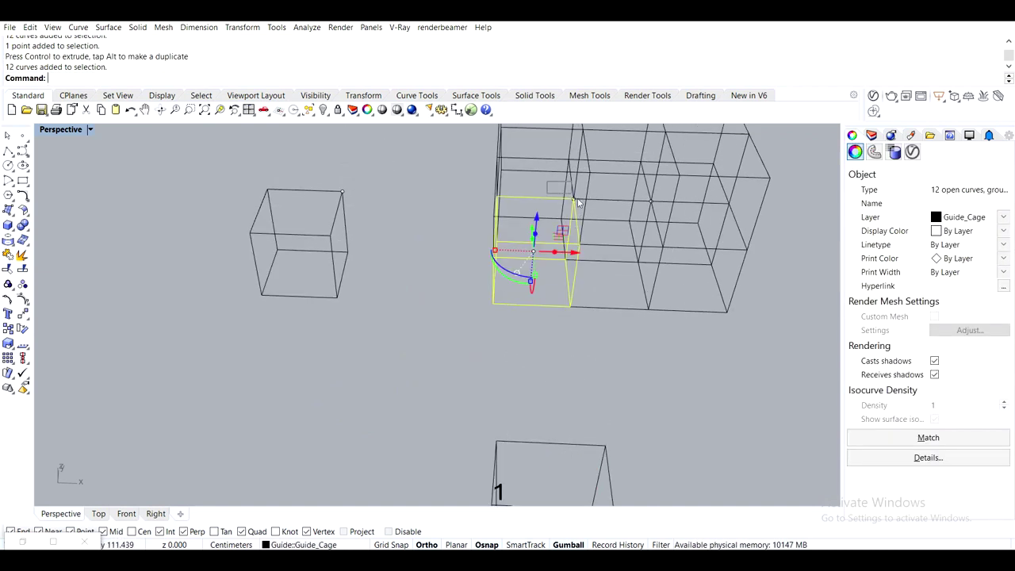
{"action": "left_click", "coordinate": [369, 219]}
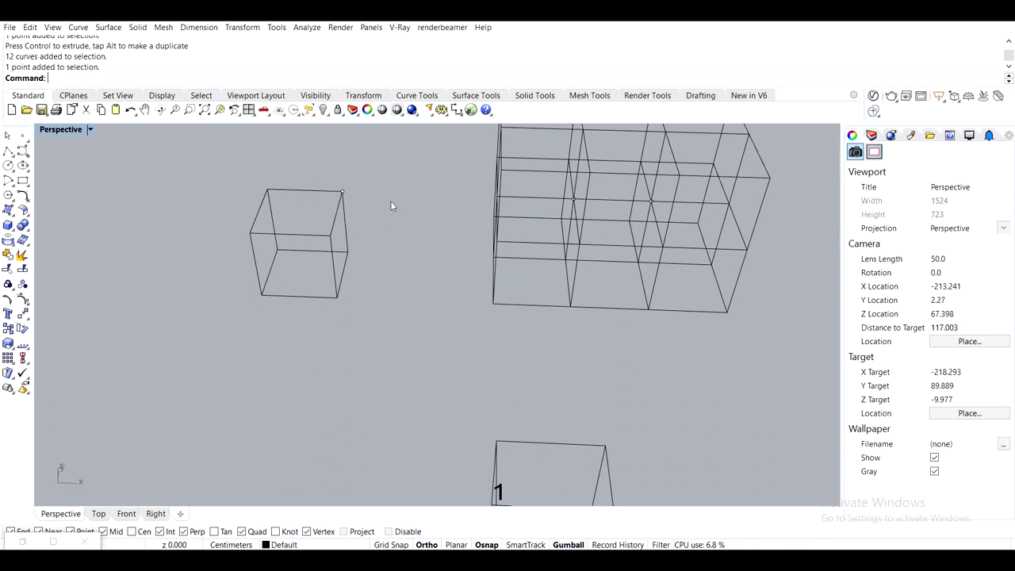
{"action": "scroll", "coordinate": [336, 195], "scroll_direction": "down", "scroll_amount": 2}
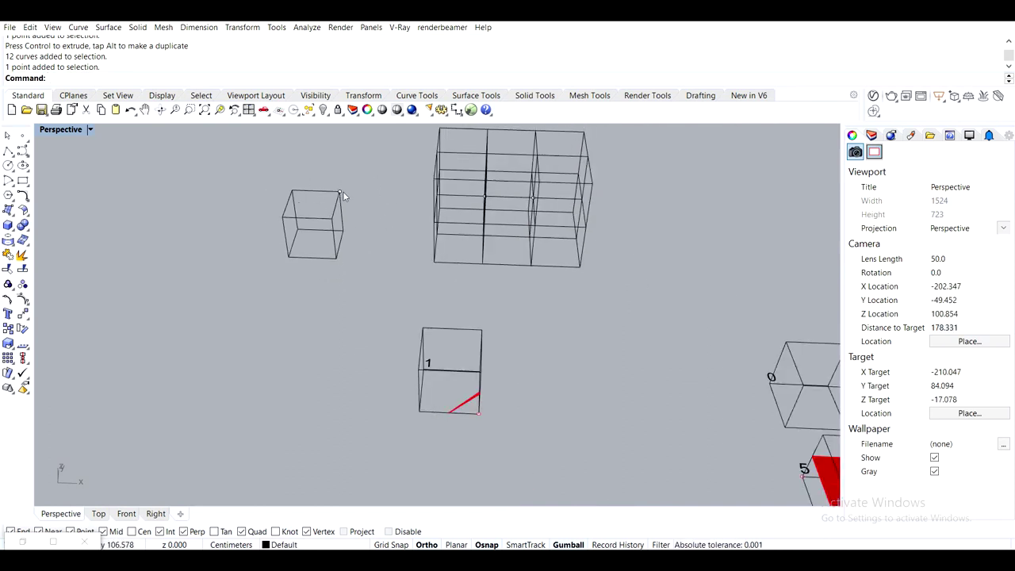
{"action": "scroll", "coordinate": [483, 401], "scroll_direction": "up", "scroll_amount": 2}
{"action": "scroll", "coordinate": [533, 380], "scroll_direction": "down", "scroll_amount": 2}
{"action": "scroll", "coordinate": [547, 388], "scroll_direction": "up", "scroll_amount": 3}
Move the red surface of the cube 1 copy into the isolated cage, using matching lower-right cage corners as reference points
{"action": "left_click", "coordinate": [552, 415]}
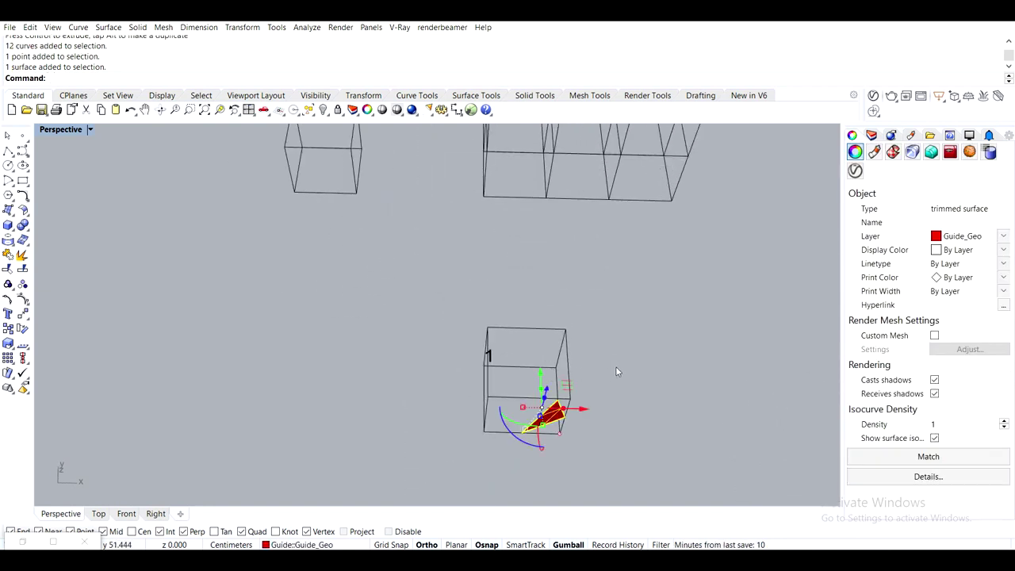
{"action": "scroll", "coordinate": [587, 374], "scroll_direction": "down", "scroll_amount": 2}
{"action": "type", "text": "m"}
{"action": "key", "text": "Return"}
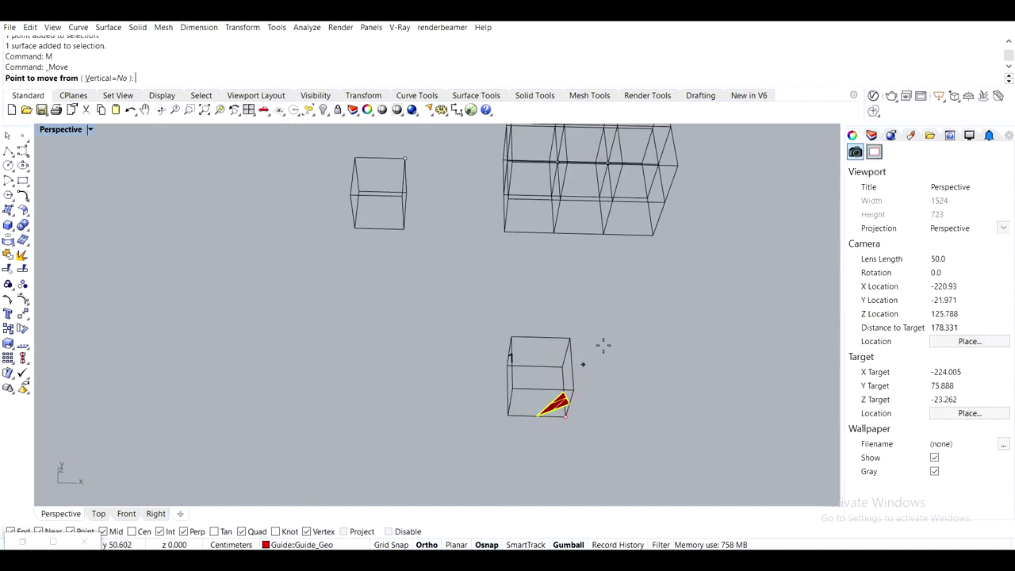
{"action": "left_click", "coordinate": [566, 414]}
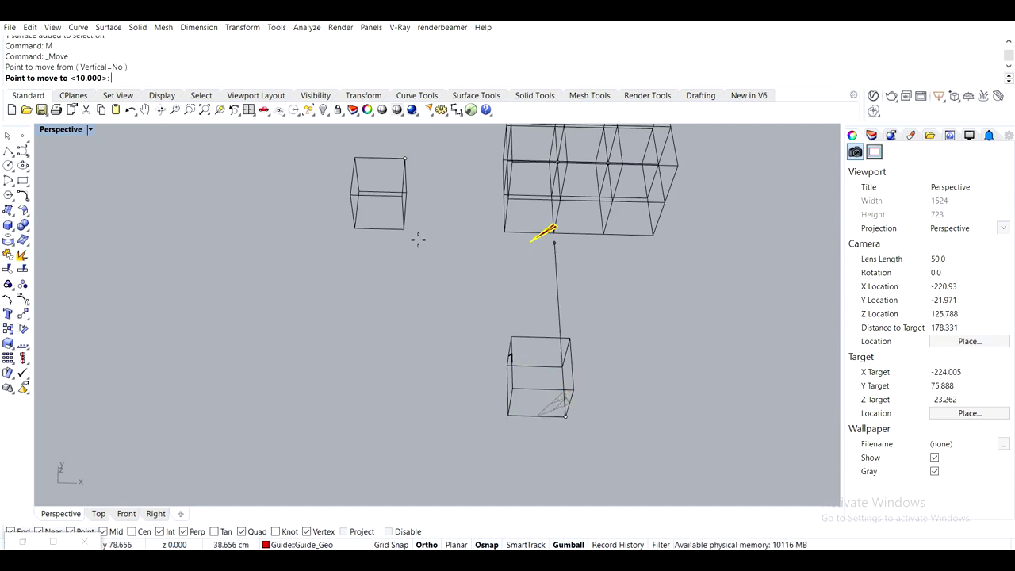
{"action": "left_click", "coordinate": [401, 226]}
{"action": "scroll", "coordinate": [395, 200], "scroll_direction": "up", "scroll_amount": 5}
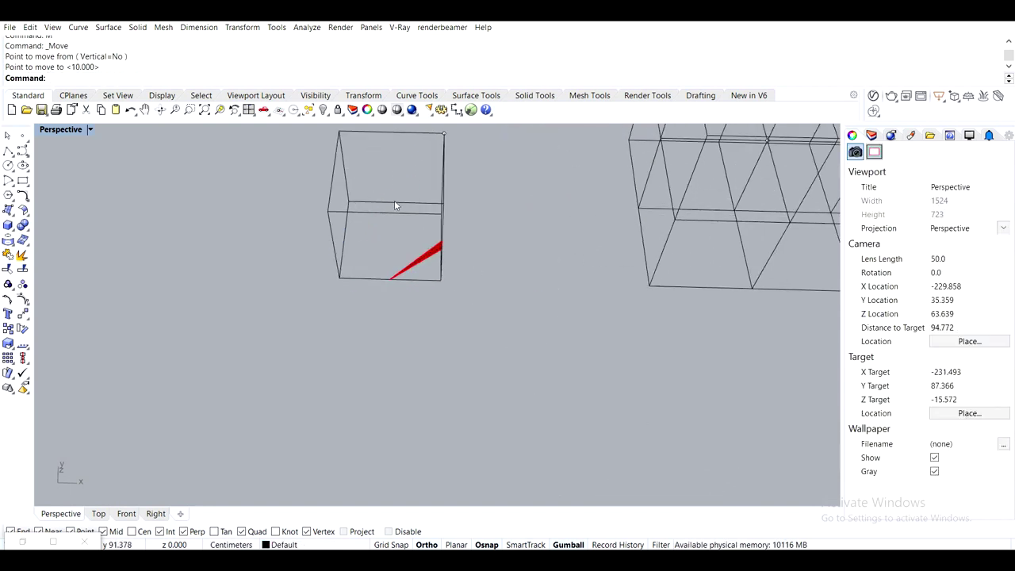
Try rotating the red surface 90 degrees in the isolated cage, and undo the rotation
{"action": "right_click_drag", "start_coordinate": [447, 190], "coordinate": [473, 295], "text": "shift"}
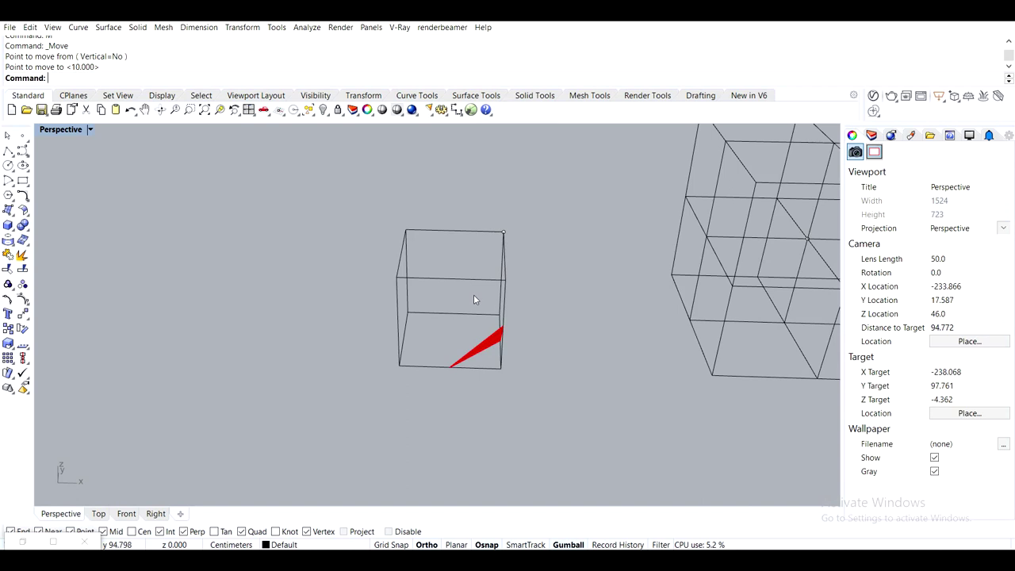
{"action": "scroll", "coordinate": [474, 294], "scroll_direction": "up", "scroll_amount": 2}
{"action": "left_click", "coordinate": [493, 351]}
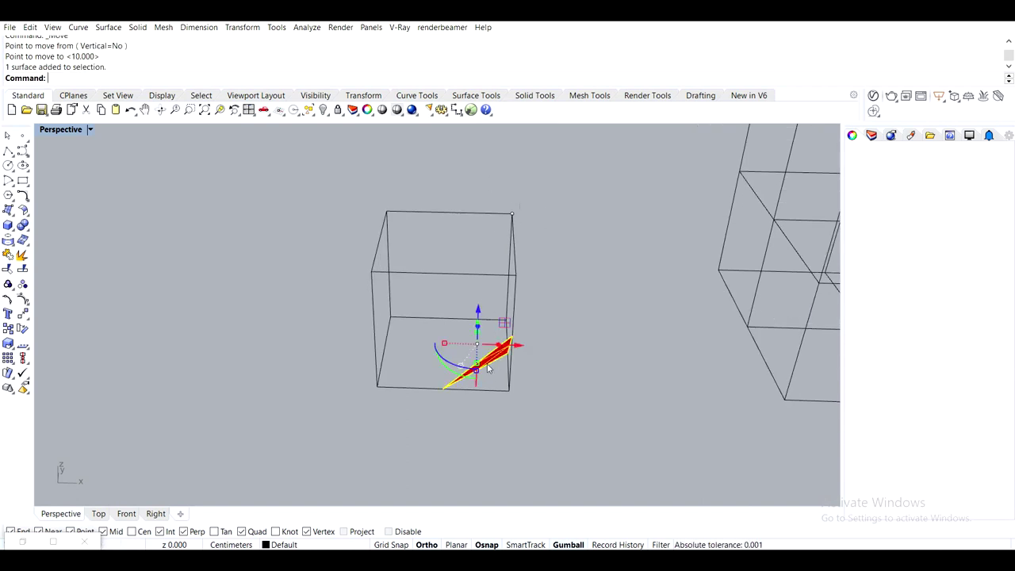
{"action": "right_click_drag", "start_coordinate": [453, 299], "coordinate": [425, 360]}
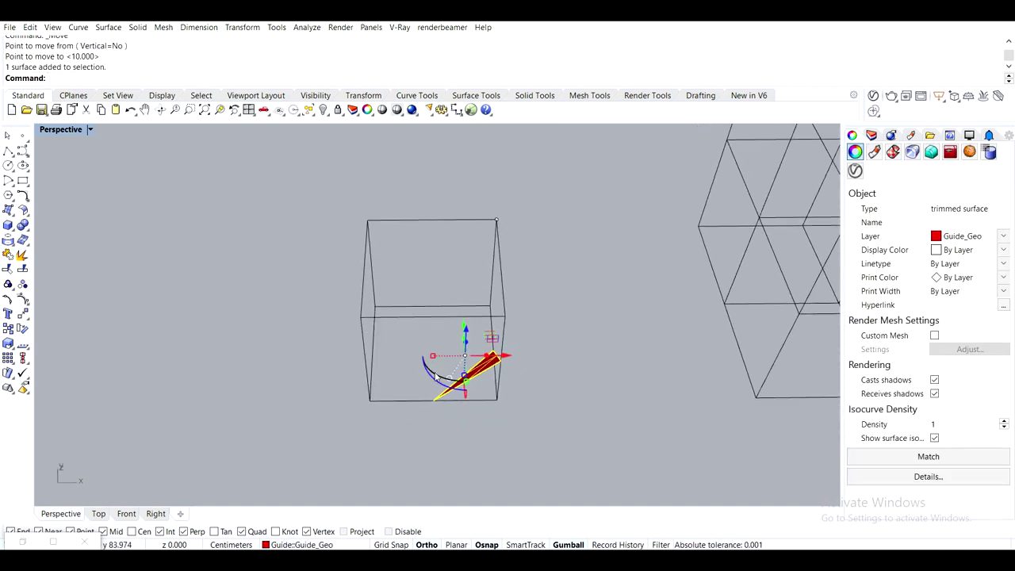
{"action": "left_click_drag", "start_coordinate": [433, 384], "coordinate": [560, 376]}
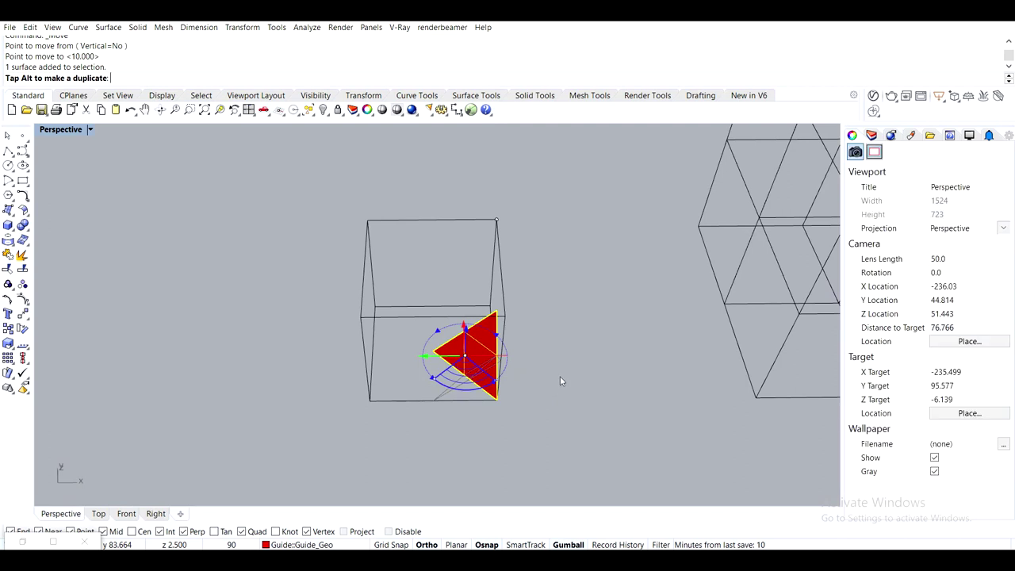
{"action": "type", "text": "M"}
{"action": "key", "text": "Return"}
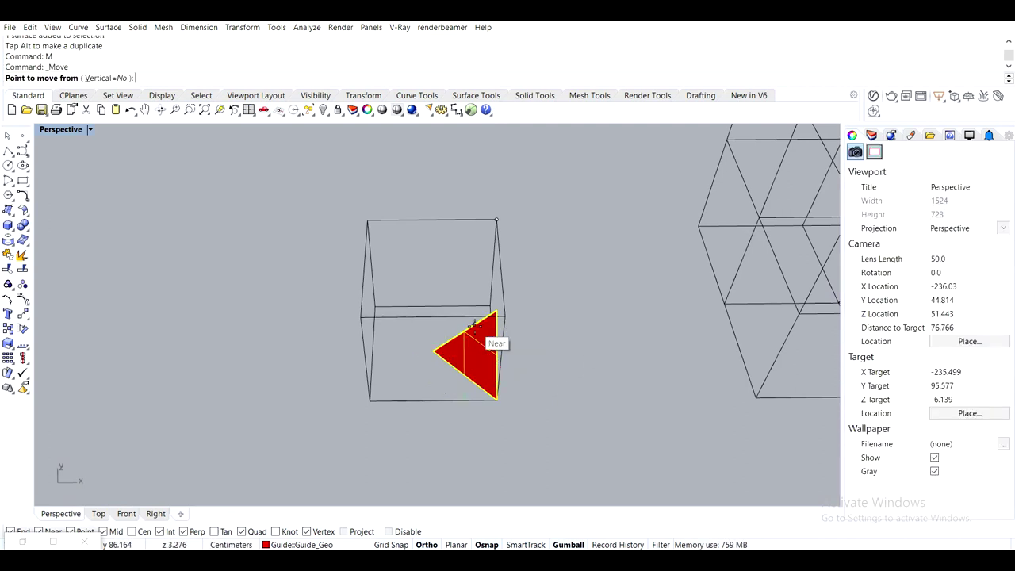
{"action": "key", "text": "Escape"}
{"action": "key", "text": "Escape"}
{"action": "left_click", "coordinate": [485, 357]}
{"action": "key", "text": "ctrl+z"}
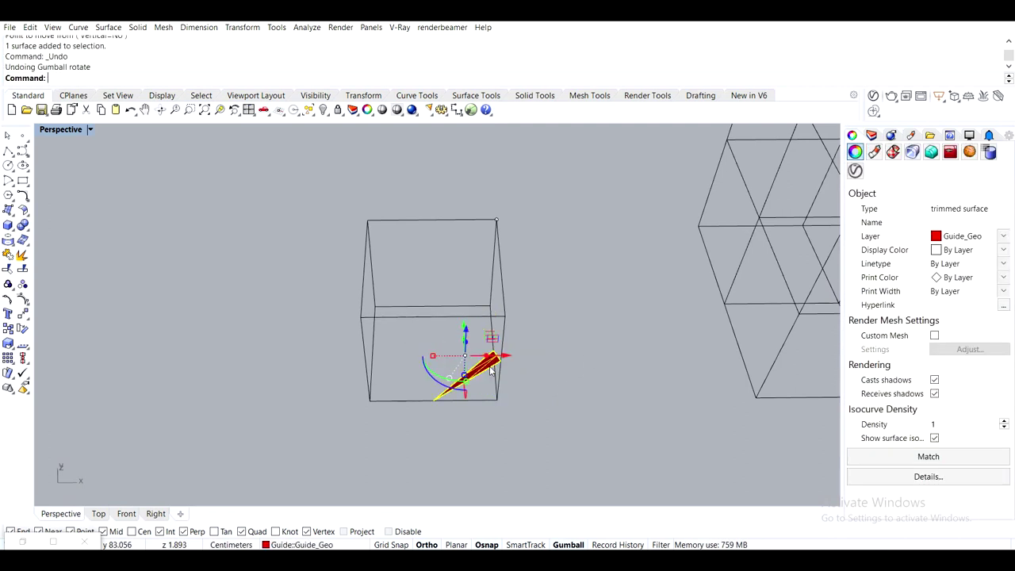
Mirror the red surface across a three-point plane through the midpoints of the isolated cage's vertical edges, and delete the original
{"action": "right_click_drag", "start_coordinate": [562, 410], "coordinate": [565, 452]}
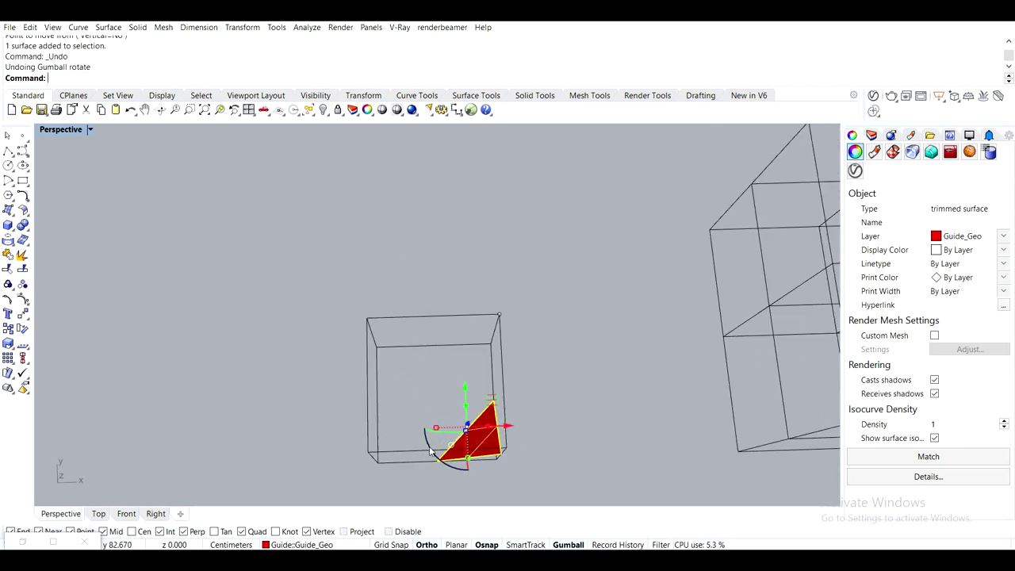
{"action": "right_click_drag", "start_coordinate": [431, 451], "coordinate": [438, 356]}
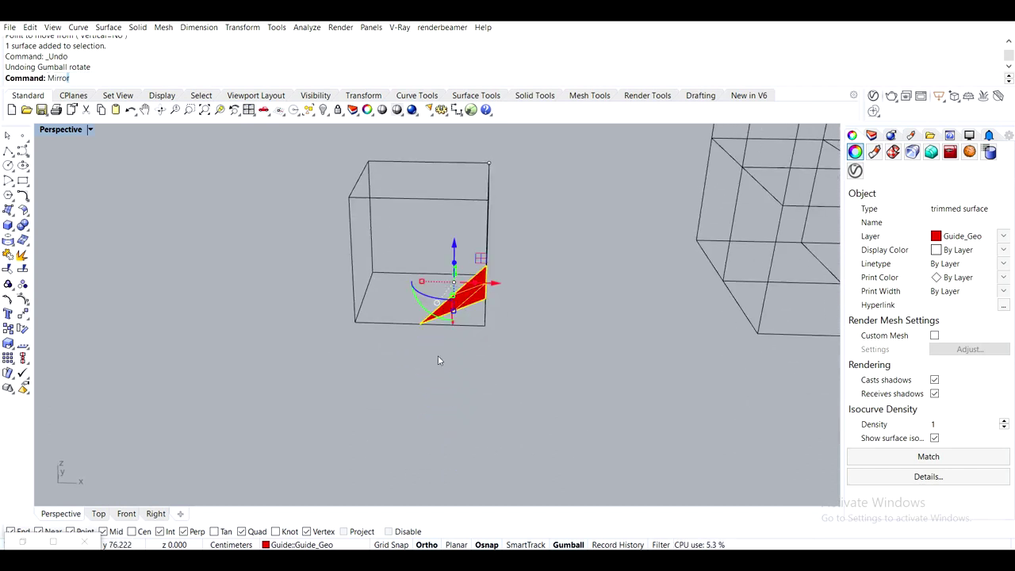
{"action": "key", "text": "Return"}
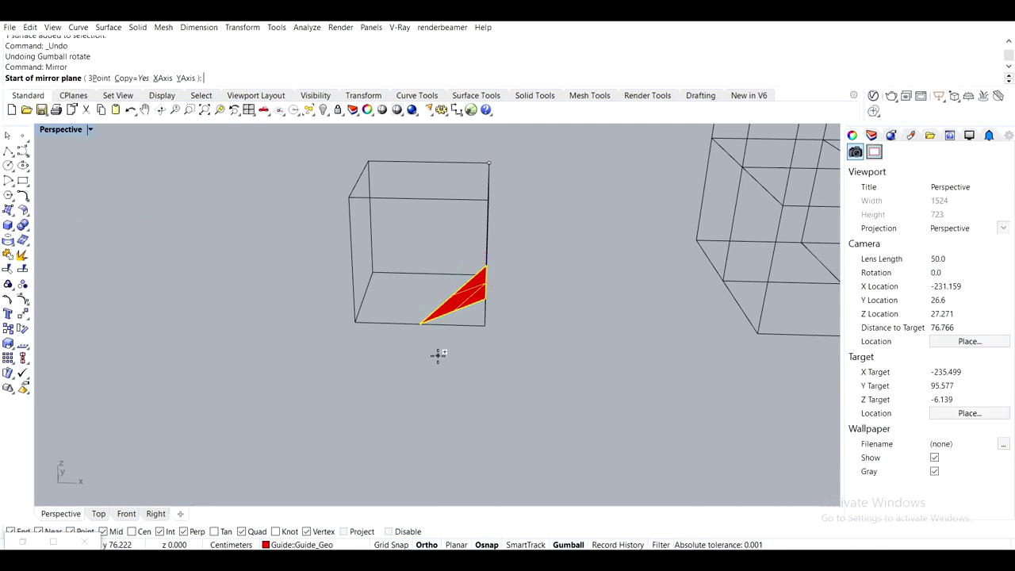
{"action": "left_click", "coordinate": [91, 80]}
{"action": "right_click_drag", "start_coordinate": [474, 225], "coordinate": [378, 247]}
{"action": "left_click", "coordinate": [360, 271]}
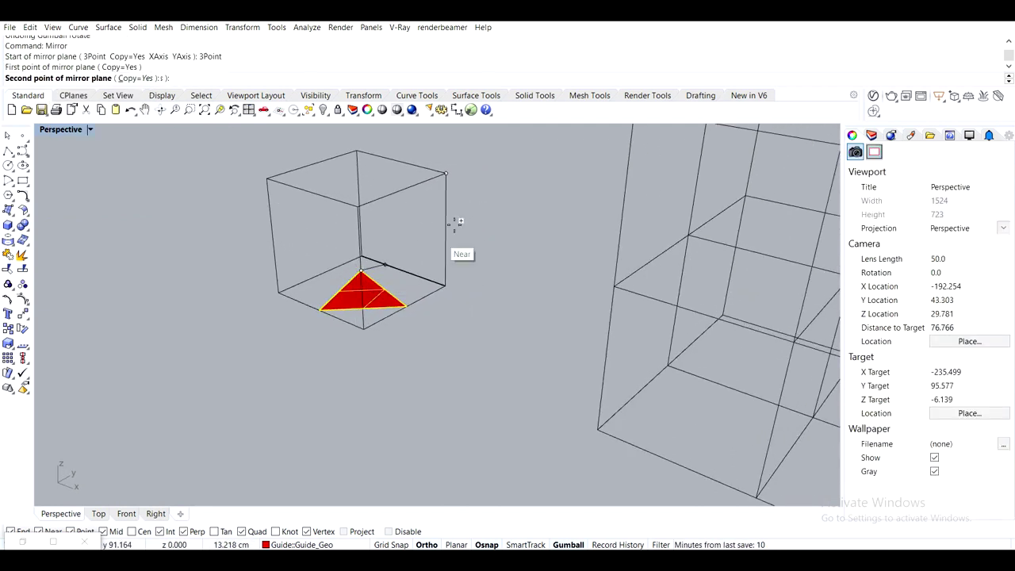
{"action": "left_click", "coordinate": [445, 229]}
{"action": "right_click_drag", "start_coordinate": [446, 229], "coordinate": [429, 302]}
{"action": "left_click", "coordinate": [365, 248]}
{"action": "key", "text": "Delete"}
Rotate the mirrored surface and move its tip to an edge midpoint so it cuts off the cage corner marked by the point
{"action": "left_click", "coordinate": [429, 296]}
{"action": "left_click_drag", "start_coordinate": [399, 347], "coordinate": [597, 300]}
{"action": "type", "text": "M"}
{"action": "key", "text": "Return"}
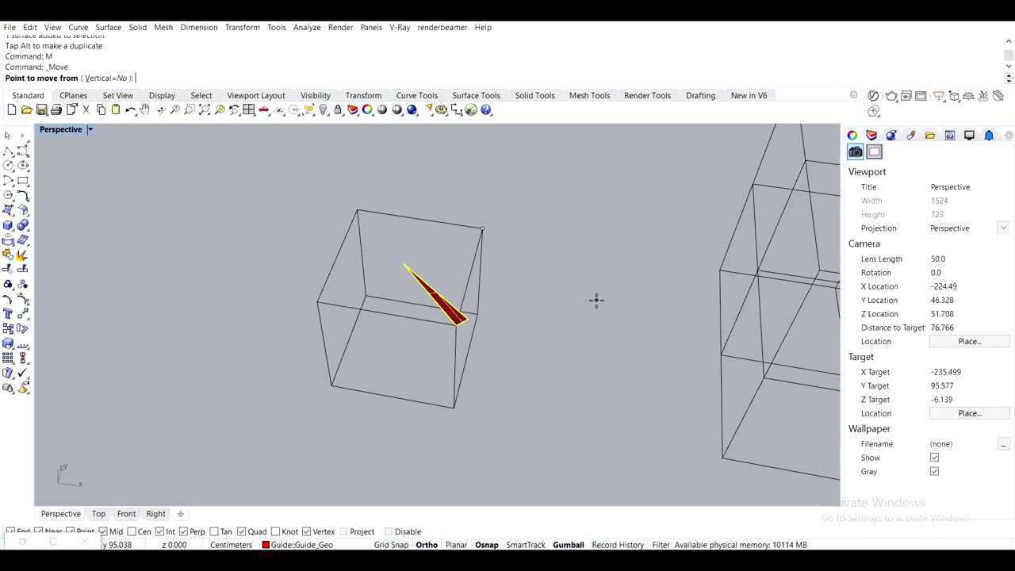
{"action": "left_click", "coordinate": [403, 263]}
{"action": "key", "text": "Escape"}
{"action": "type", "text": "M"}
{"action": "key", "text": "Return"}
{"action": "left_click", "coordinate": [403, 263]}
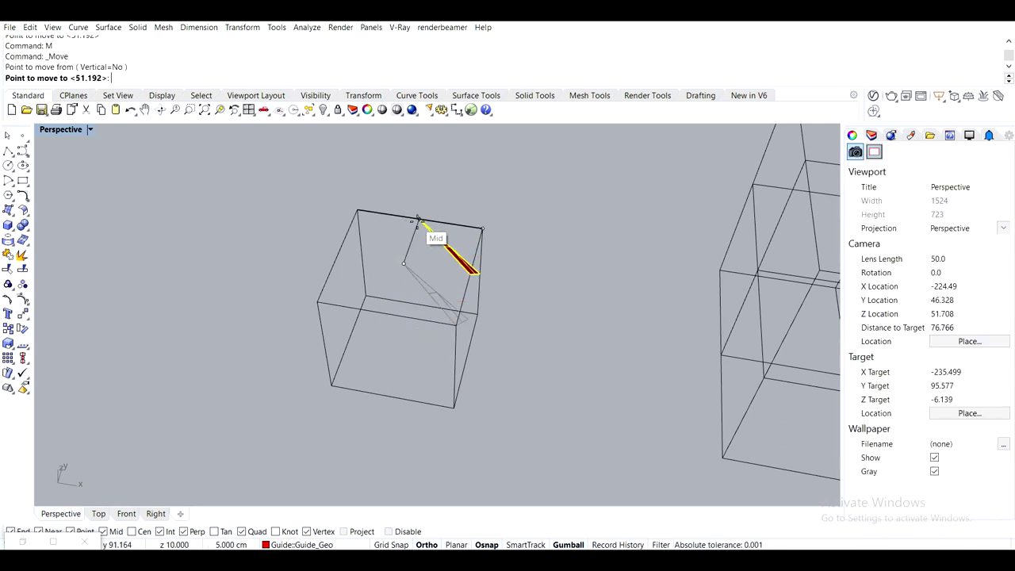
{"action": "left_click", "coordinate": [431, 229]}
{"action": "key", "text": "Escape"}
Highlight the isolated cage's source in the block to compare their positions, and clear the selection
{"action": "scroll", "coordinate": [542, 238], "scroll_direction": "down", "scroll_amount": 5}
{"action": "right_click_drag", "start_coordinate": [492, 236], "coordinate": [375, 243], "text": "shift"}
{"action": "right_click_drag", "start_coordinate": [376, 243], "coordinate": [433, 272]}
{"action": "scroll", "coordinate": [434, 272], "scroll_direction": "up", "scroll_amount": 2}
{"action": "right_click_drag", "start_coordinate": [516, 325], "coordinate": [525, 373]}
{"action": "scroll", "coordinate": [524, 373], "scroll_direction": "up", "scroll_amount": 2}
{"action": "left_click", "coordinate": [542, 365]}
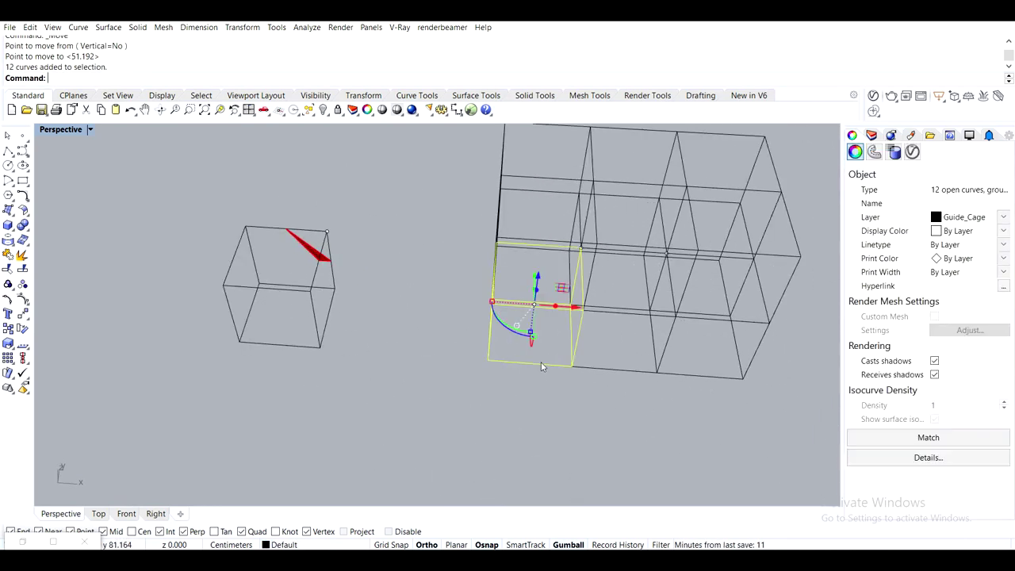
{"action": "left_click", "coordinate": [391, 256]}
Move the red surface from the isolated cage's corner point to the corresponding interior point in the block
{"action": "scroll", "coordinate": [333, 266], "scroll_direction": "up", "scroll_amount": 5}
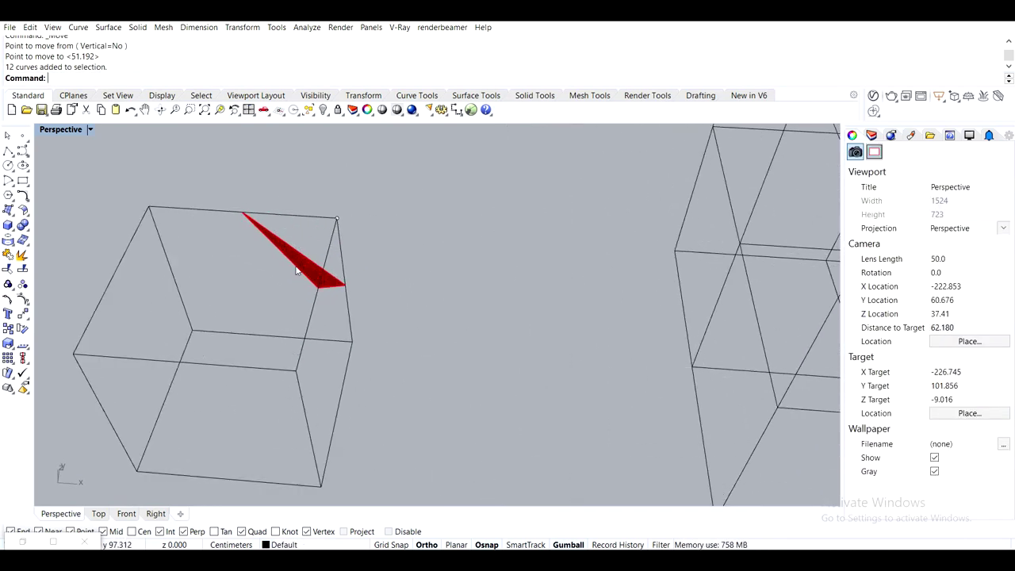
{"action": "left_click", "coordinate": [300, 267]}
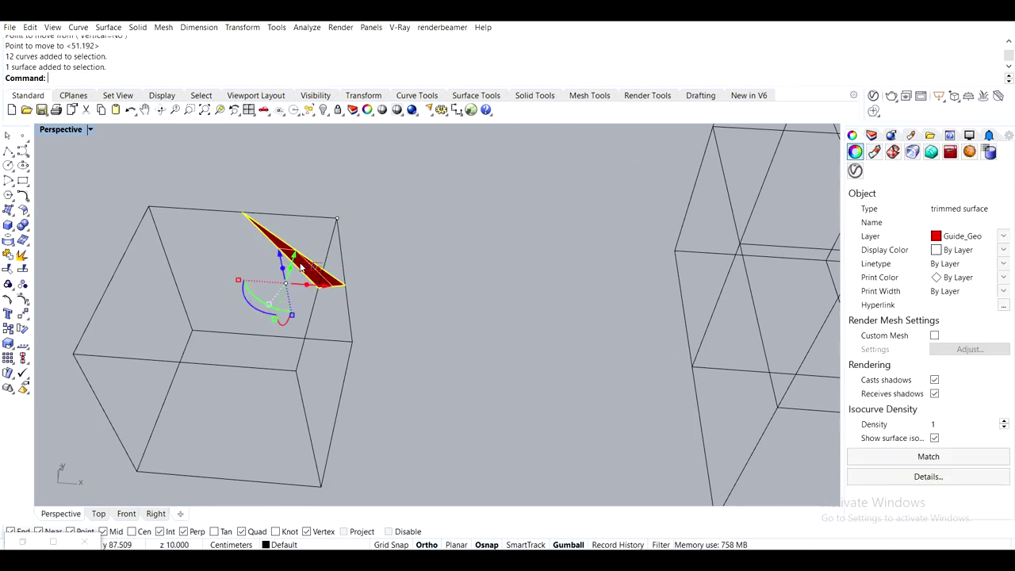
{"action": "type", "text": "M"}
{"action": "key", "text": "Return"}
{"action": "left_click", "coordinate": [311, 274]}
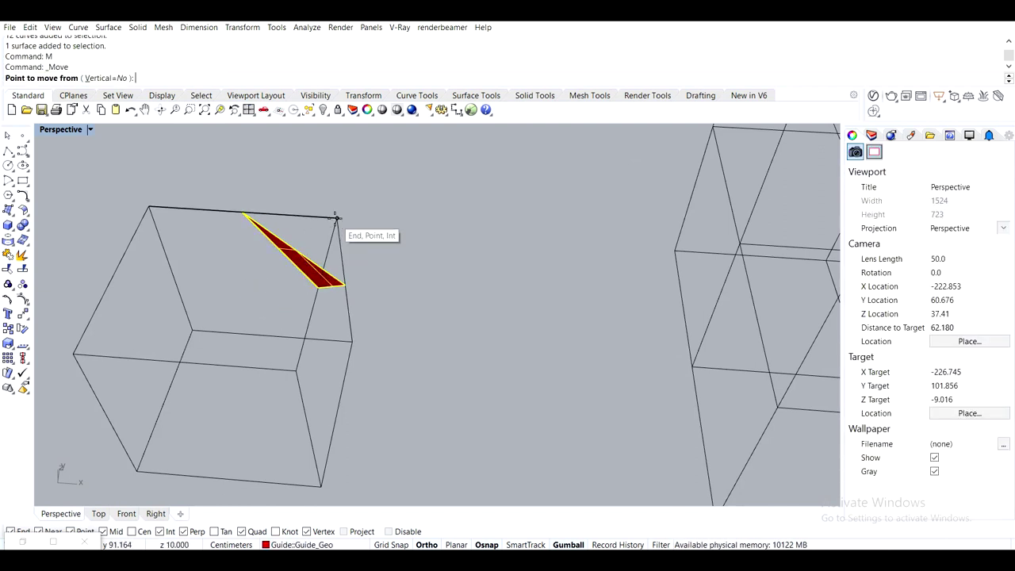
{"action": "scroll", "coordinate": [487, 267], "scroll_direction": "down", "scroll_amount": 3}
{"action": "scroll", "coordinate": [662, 243], "scroll_direction": "up", "scroll_amount": 6}
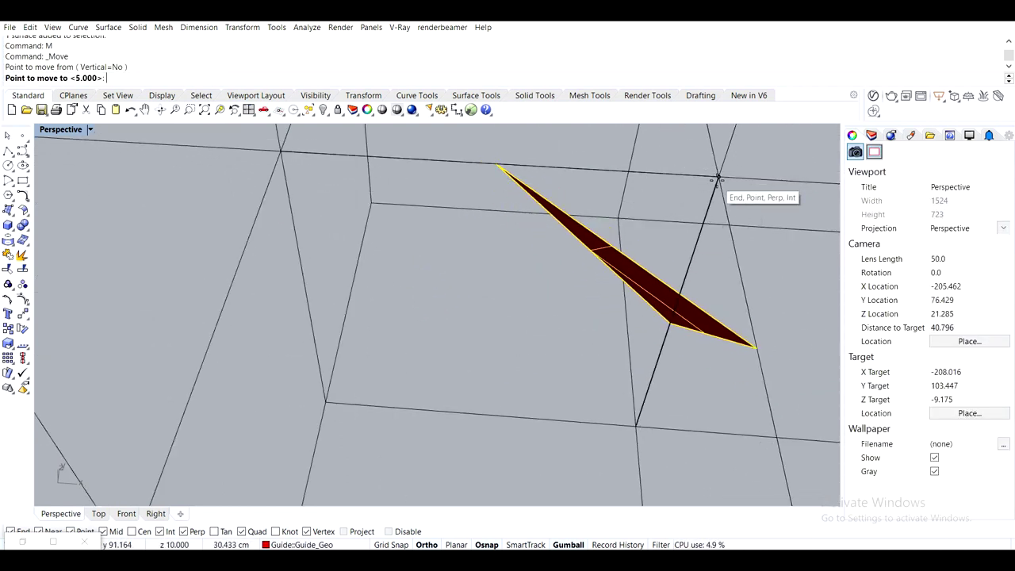
{"action": "left_click", "coordinate": [717, 177]}
{"action": "scroll", "coordinate": [714, 177], "scroll_direction": "down", "scroll_amount": 10}
Delete the isolated cage with its corner point and the leftover cube 1 copy with its label
{"action": "left_click", "coordinate": [517, 240]}
{"action": "mouse_move", "coordinate": [519, 240]}
{"action": "right_mouse_down", "text": "shift"}
{"action": "mouse_move", "coordinate": [434, 261]}
{"action": "mouse_move", "coordinate": [511, 242]}
{"action": "right_mouse_up", "text": "shift"}
{"action": "left_click_drag", "start_coordinate": [465, 351], "coordinate": [331, 166]}
{"action": "key", "text": "Delete"}
{"action": "scroll", "coordinate": [693, 362], "scroll_direction": "down", "scroll_amount": 2}
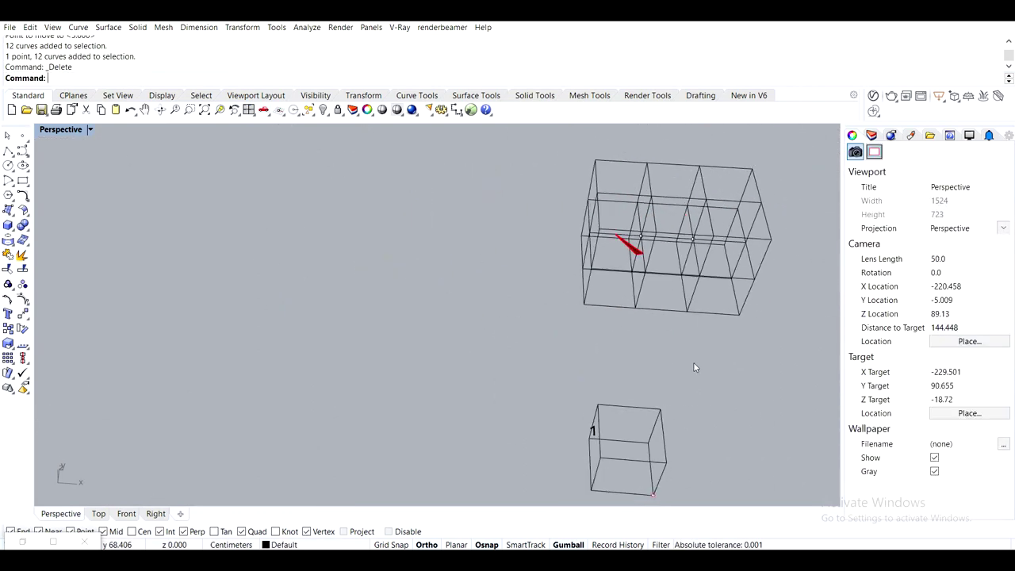
{"action": "right_click_drag", "start_coordinate": [693, 362], "coordinate": [541, 276], "text": "shift"}
{"action": "scroll", "coordinate": [602, 332], "scroll_direction": "down", "scroll_amount": 9}
{"action": "scroll", "coordinate": [457, 325], "scroll_direction": "up", "scroll_amount": 5}
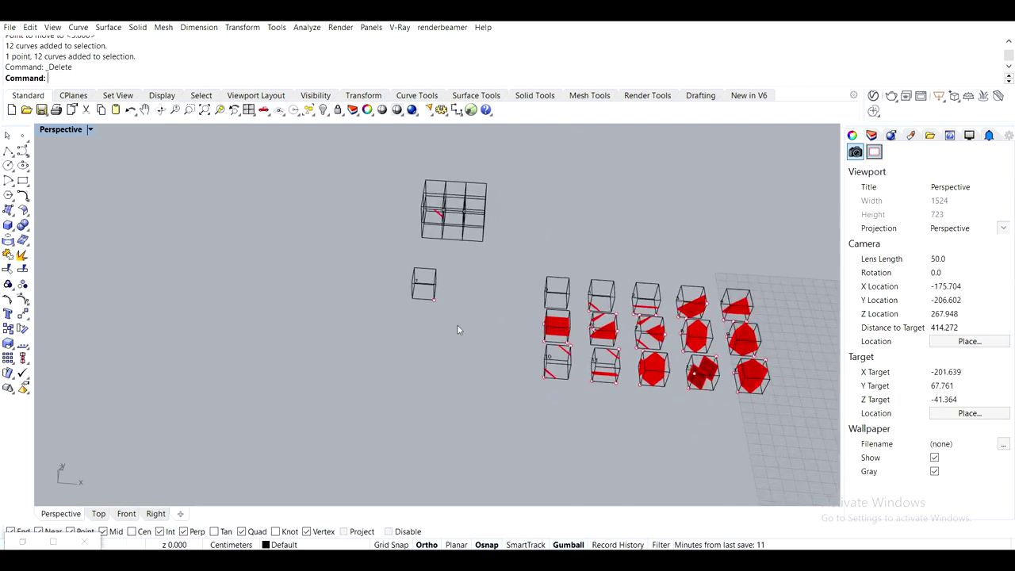
{"action": "left_click_drag", "start_coordinate": [496, 330], "coordinate": [367, 224]}
{"action": "key", "text": "Delete"}
Try mirroring the red surface across the outer face of its cage and deleting the original, and undo both operations
{"action": "right_click_drag", "start_coordinate": [495, 199], "coordinate": [471, 349], "text": "shift"}
{"action": "scroll", "coordinate": [468, 336], "scroll_direction": "up", "scroll_amount": 8}
{"action": "right_click_drag", "start_coordinate": [480, 419], "coordinate": [389, 343], "text": "shift"}
{"action": "scroll", "coordinate": [443, 332], "scroll_direction": "up", "scroll_amount": 2}
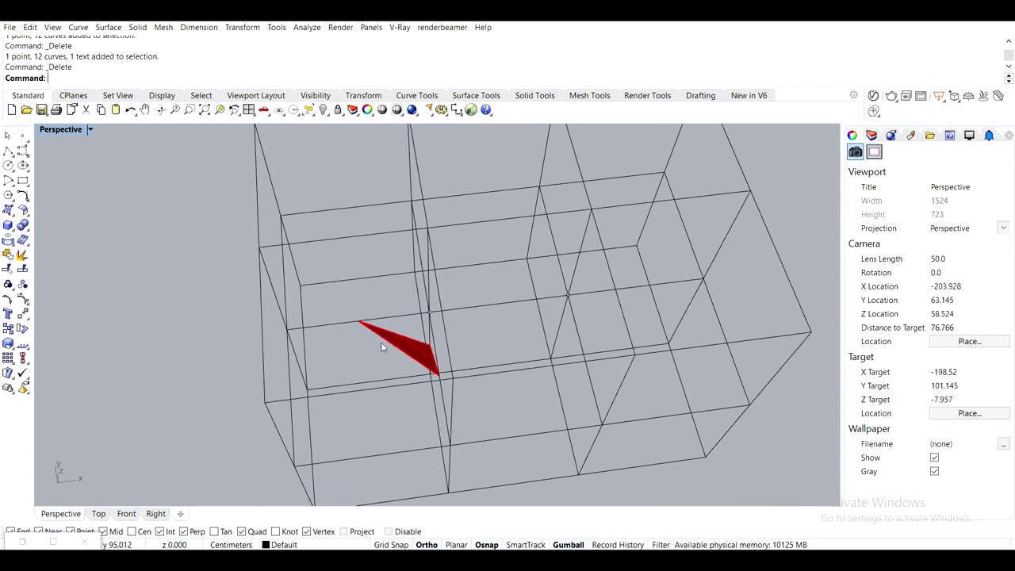
{"action": "left_click", "coordinate": [405, 356]}
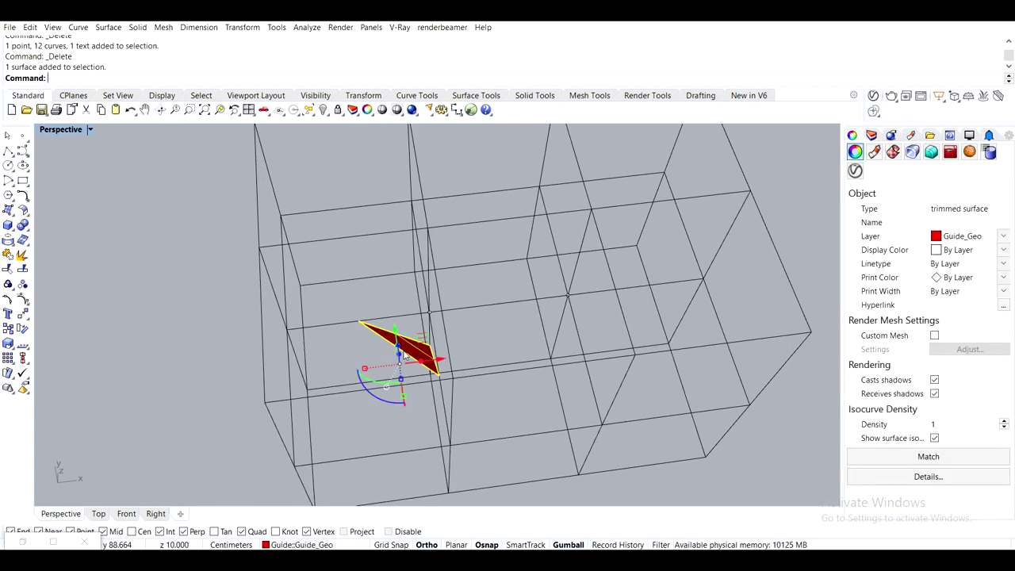
{"action": "type", "text": "Mirror"}
{"action": "key", "text": "Return"}
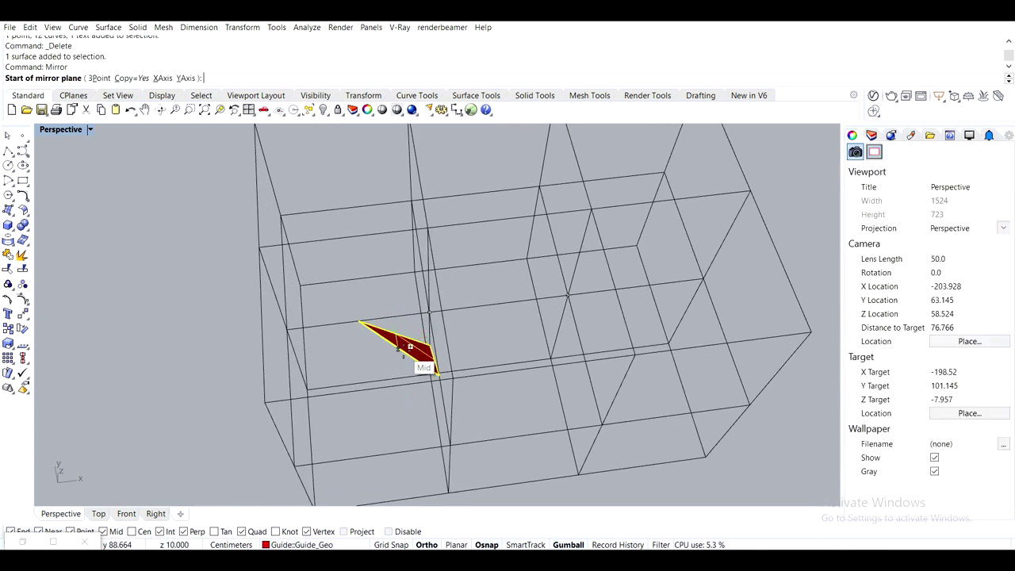
{"action": "left_click", "coordinate": [309, 389]}
{"action": "left_click", "coordinate": [357, 389]}
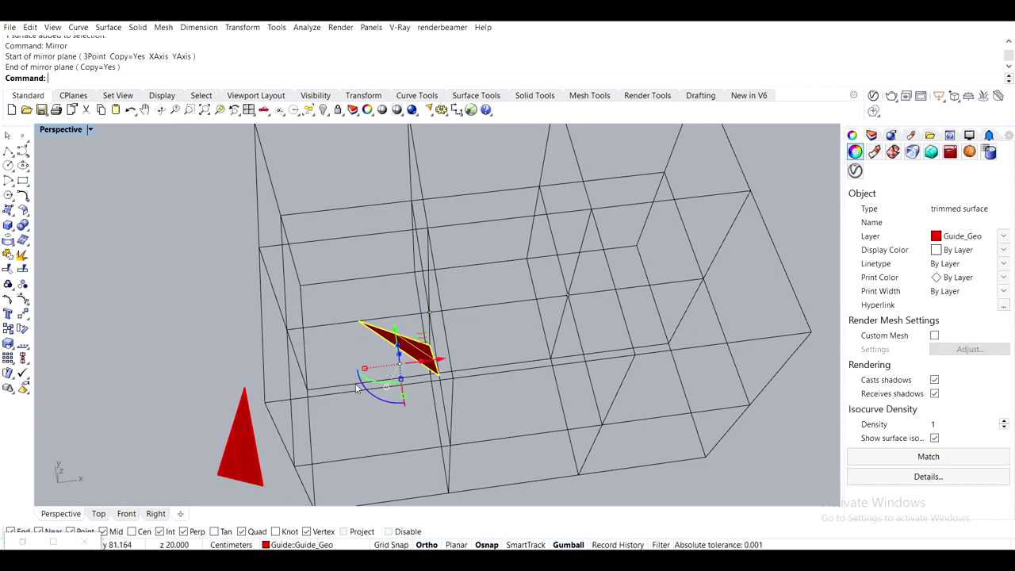
{"action": "key", "text": "Delete"}
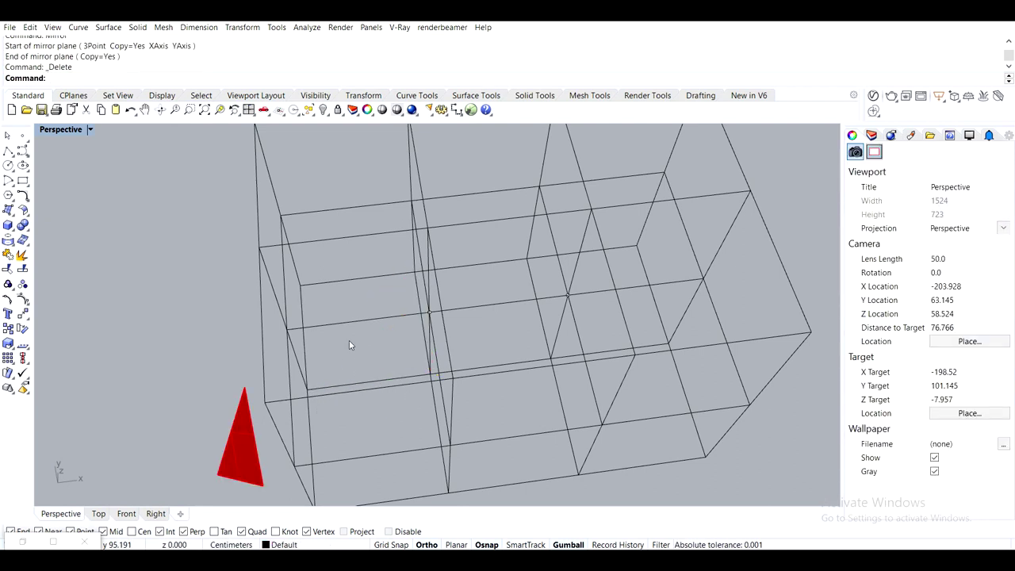
{"action": "key", "text": "ctrl+z"}
{"action": "key", "text": "ctrl+z"}
Mirror a copy of the red surface across the block's lengthwise middle plane into the adjacent cage
{"action": "key", "text": "Return"}
{"action": "left_click", "coordinate": [308, 388]}
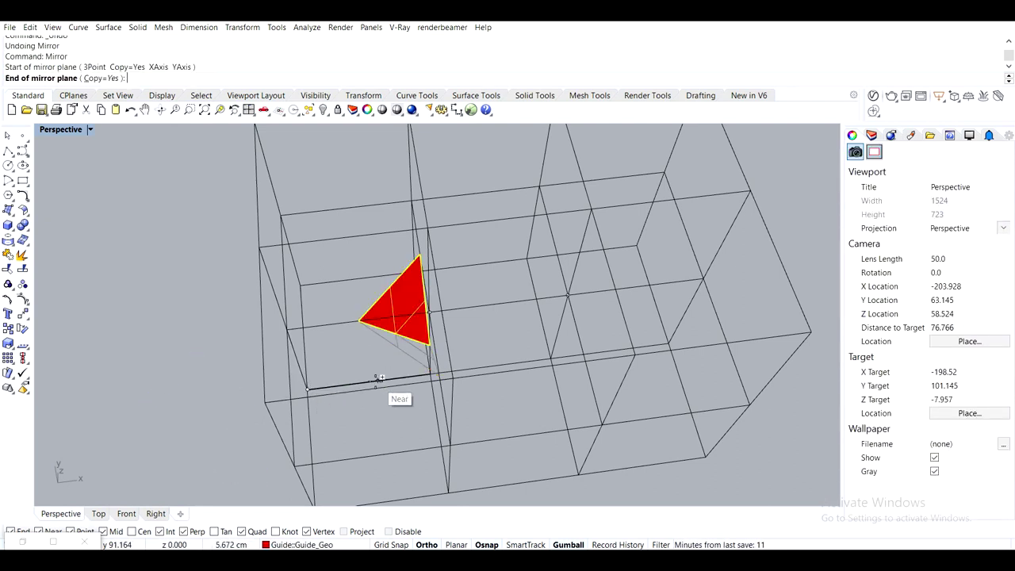
{"action": "left_click", "coordinate": [372, 382]}
{"action": "left_click", "coordinate": [209, 385]}
{"action": "right_click_drag", "start_coordinate": [208, 386], "coordinate": [392, 365]}
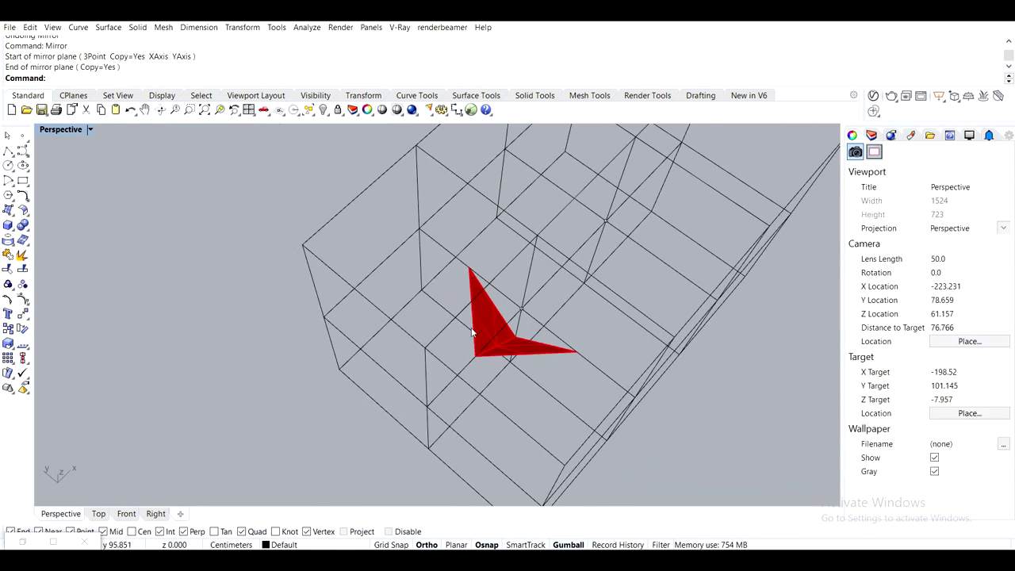
{"action": "scroll", "coordinate": [482, 321], "scroll_direction": "up", "scroll_amount": 2}
{"action": "right_click_drag", "start_coordinate": [432, 332], "coordinate": [386, 404]}
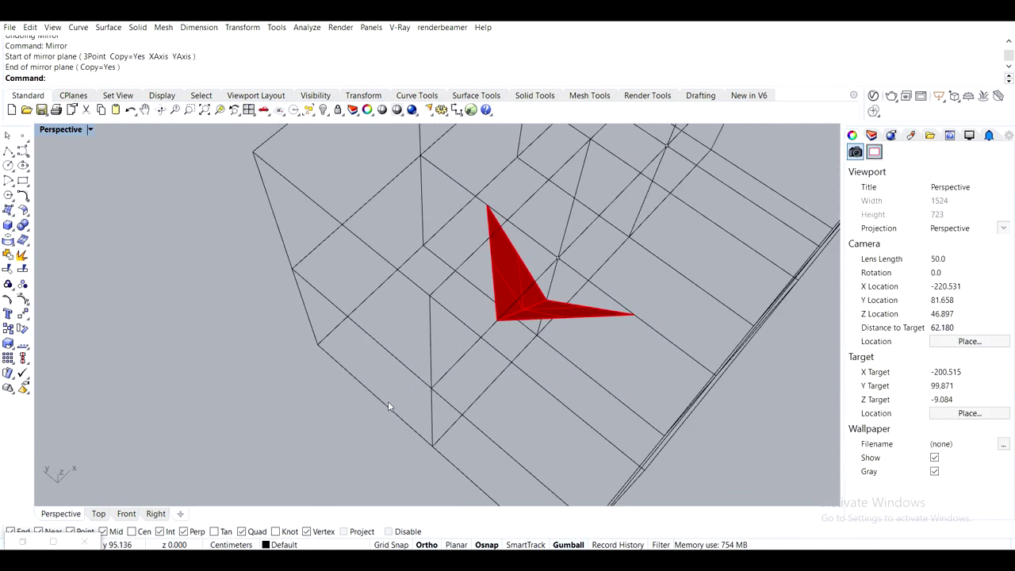
Pull a cage with its interior point out beside the block to inspect it, and undo the move
{"action": "left_click", "coordinate": [387, 404]}
{"action": "left_click_drag", "start_coordinate": [546, 218], "coordinate": [576, 275], "text": "shift"}
{"action": "right_click_drag", "start_coordinate": [576, 275], "coordinate": [485, 298]}
{"action": "left_click_drag", "start_coordinate": [501, 296], "coordinate": [227, 341]}
{"action": "key", "text": "Escape"}
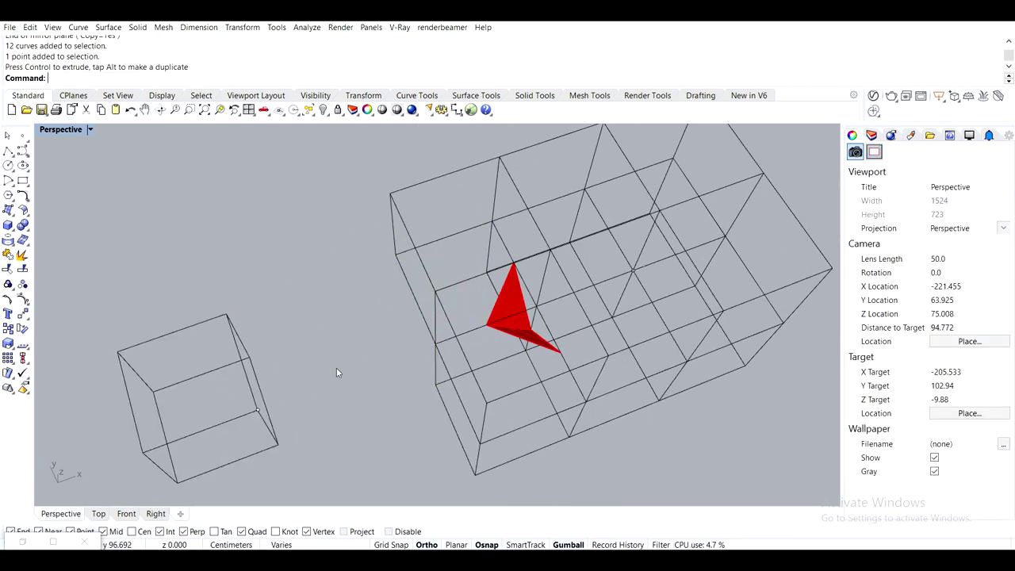
{"action": "right_click_drag", "start_coordinate": [336, 368], "coordinate": [295, 344]}
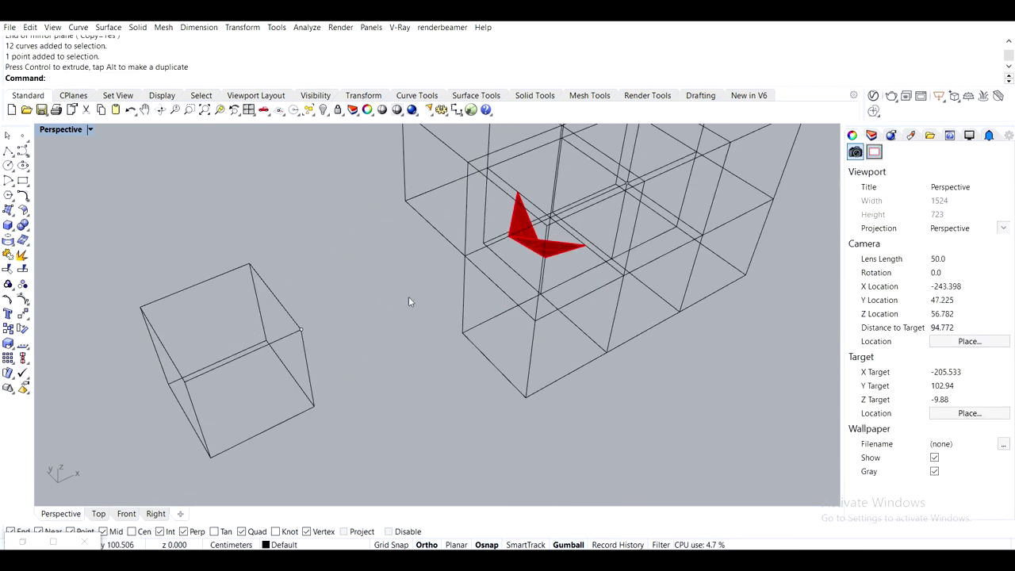
{"action": "key", "text": "ctrl+z"}
{"action": "key", "text": "Escape"}
Mirror copies of both red surfaces across the block's horizontal middle plane, defining the plane with three points
{"action": "right_click_drag", "start_coordinate": [377, 322], "coordinate": [449, 305]}
{"action": "right_click_drag", "start_coordinate": [468, 258], "coordinate": [505, 244]}
{"action": "scroll", "coordinate": [459, 224], "scroll_direction": "up", "scroll_amount": 3}
{"action": "left_click", "coordinate": [444, 217]}
{"action": "left_click", "coordinate": [615, 293], "text": "shift"}
{"action": "scroll", "coordinate": [682, 333], "scroll_direction": "down", "scroll_amount": 5}
{"action": "right_click_drag", "start_coordinate": [682, 333], "coordinate": [491, 317], "text": "shift"}
{"action": "key", "text": "Return"}
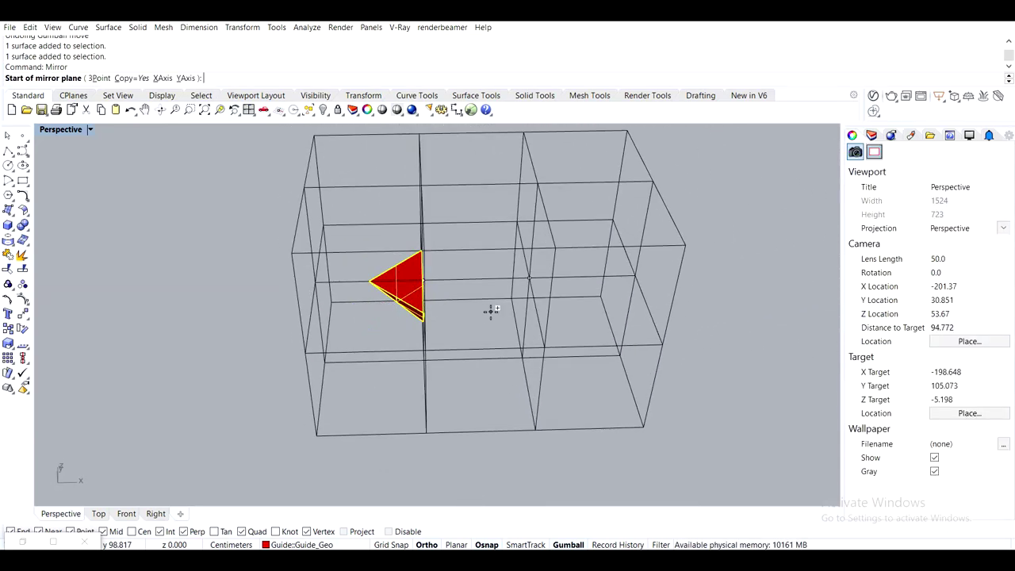
{"action": "left_click", "coordinate": [102, 78]}
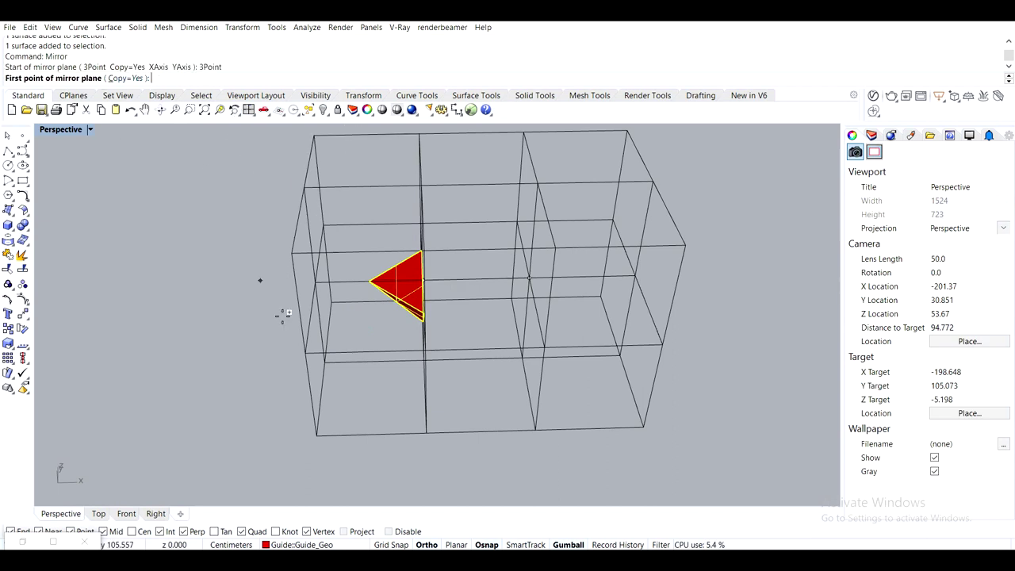
{"action": "left_click", "coordinate": [307, 354]}
{"action": "left_click", "coordinate": [323, 225]}
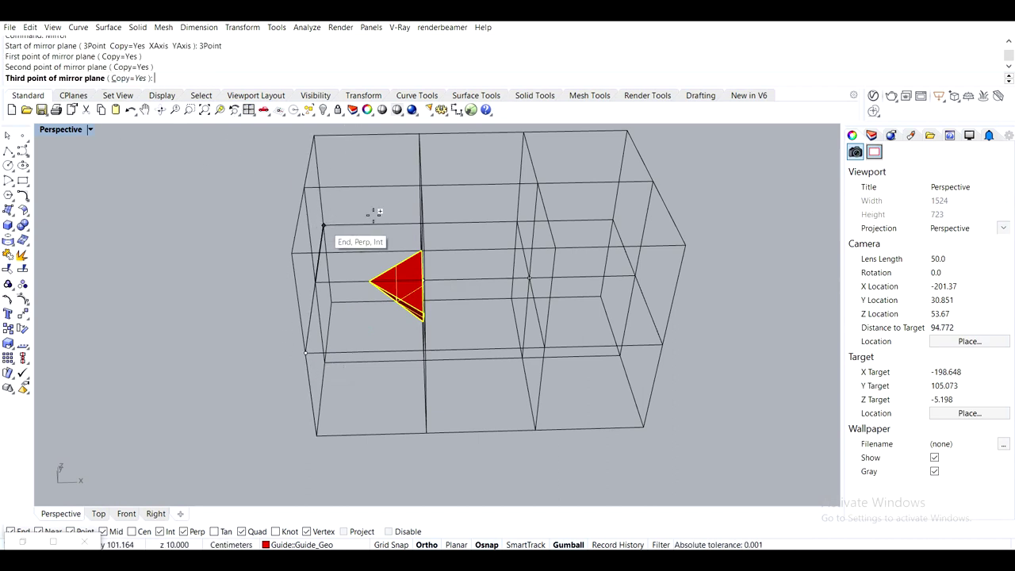
{"action": "left_click", "coordinate": [482, 222]}
{"action": "right_click_drag", "start_coordinate": [475, 253], "coordinate": [236, 352]}
{"action": "key", "text": "Escape"}
{"action": "scroll", "coordinate": [335, 265], "scroll_direction": "up", "scroll_amount": 6}
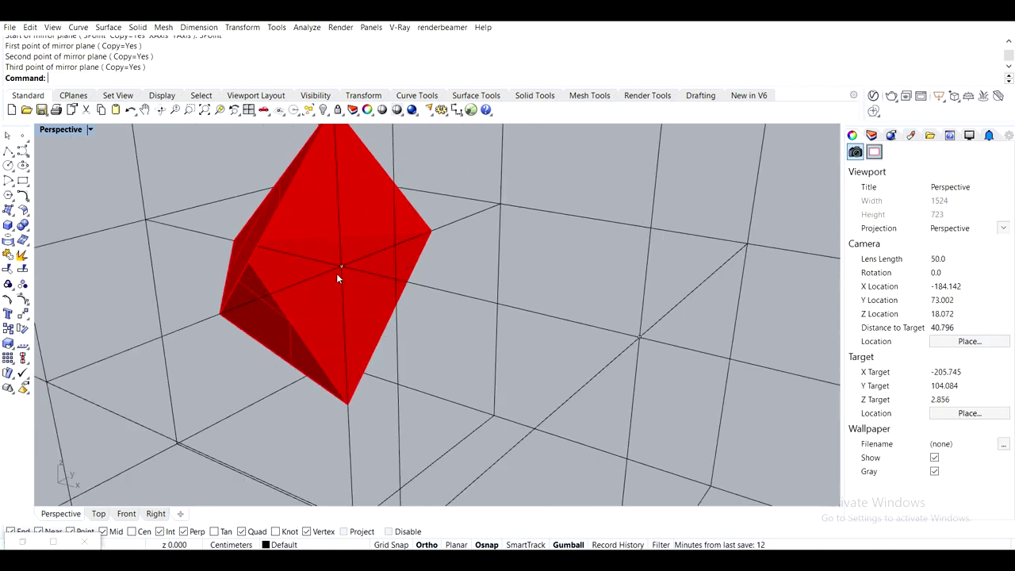
Examine the mirrored red surfaces around the first interior point and locate the neighbouring interior point
{"action": "right_click_drag", "start_coordinate": [342, 231], "coordinate": [464, 246]}
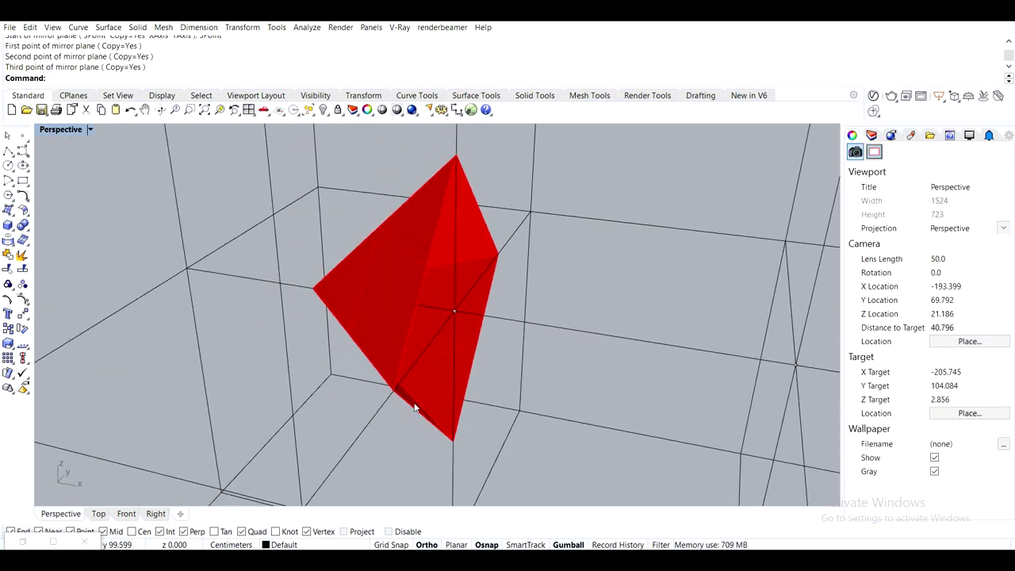
{"action": "left_click", "coordinate": [435, 232]}
{"action": "left_click", "coordinate": [448, 260]}
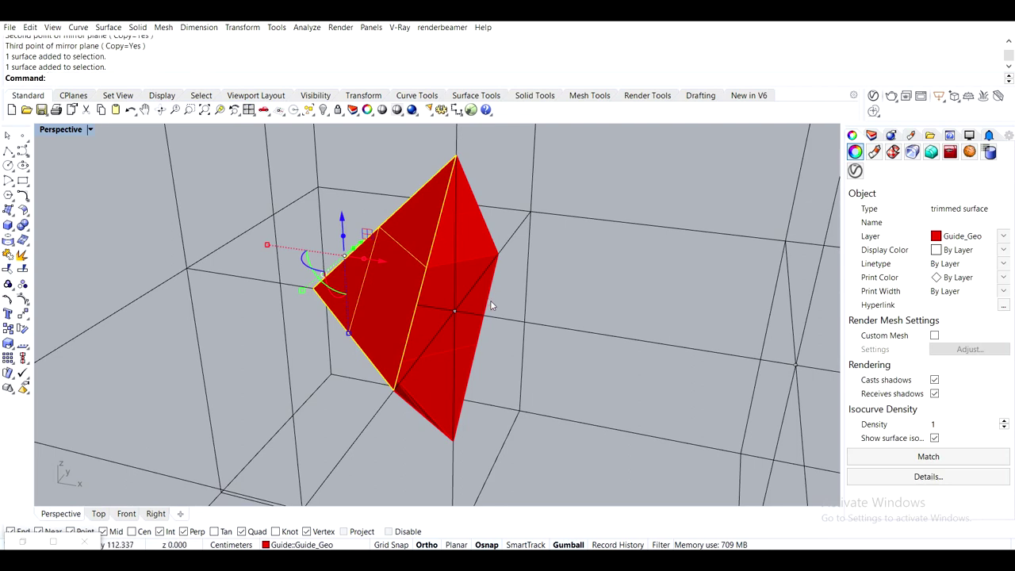
{"action": "key", "text": "Escape"}
{"action": "scroll", "coordinate": [492, 305], "scroll_direction": "down", "scroll_amount": 4}
{"action": "right_click_drag", "start_coordinate": [576, 324], "coordinate": [367, 214], "text": "shift"}
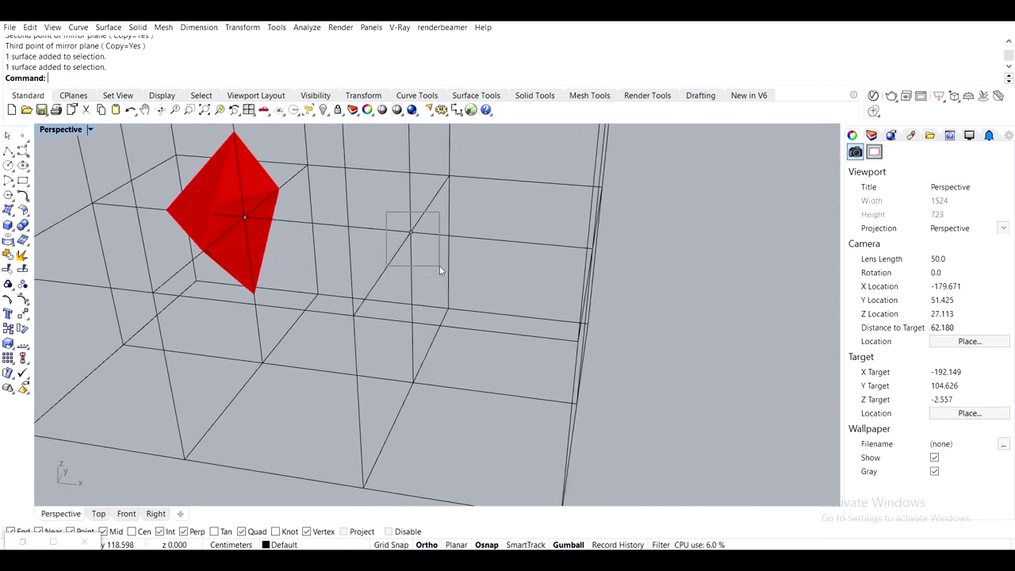
{"action": "left_click_drag", "start_coordinate": [386, 213], "coordinate": [440, 266]}
Mirror copies of all four red surfaces across the crosswise plane through the middle cages' centre, around the second interior point
{"action": "right_click_drag", "start_coordinate": [342, 271], "coordinate": [261, 237]}
{"action": "left_click", "coordinate": [257, 195], "text": "shift"}
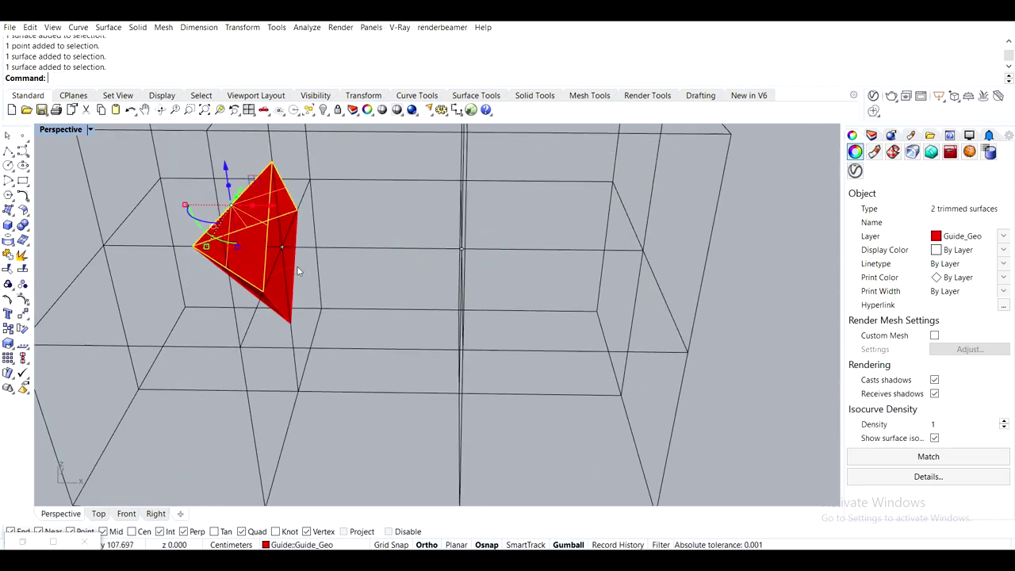
{"action": "left_click", "coordinate": [296, 266], "text": "shift"}
{"action": "left_click", "coordinate": [270, 305], "text": "shift"}
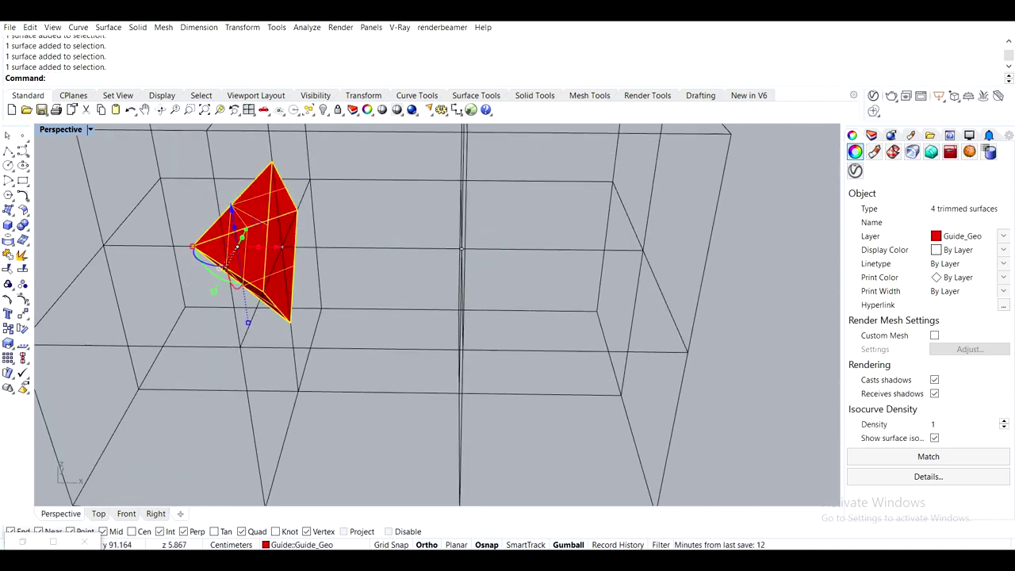
{"action": "scroll", "coordinate": [318, 292], "scroll_direction": "down", "scroll_amount": 4}
{"action": "key", "text": "Return"}
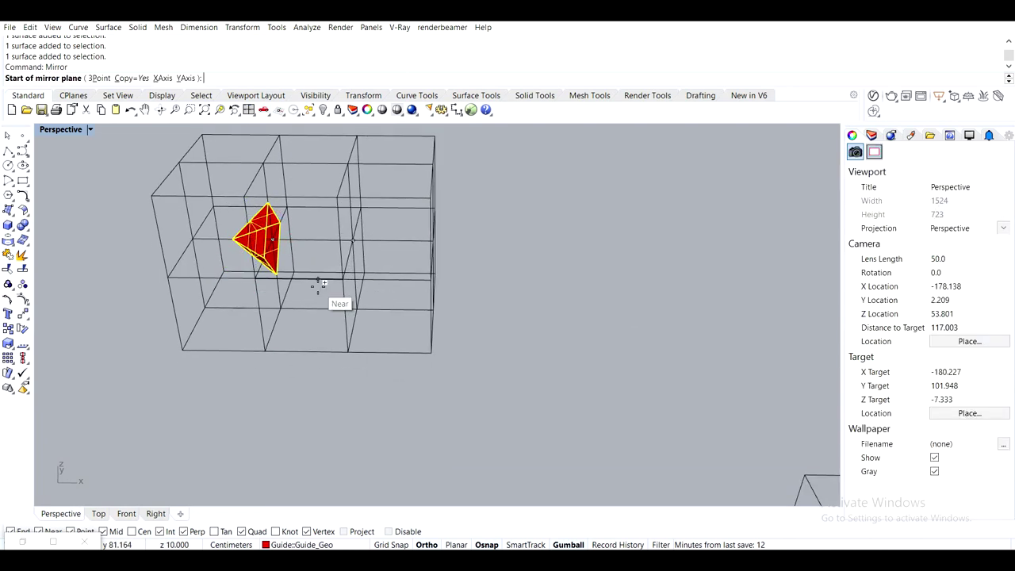
{"action": "left_click", "coordinate": [308, 353]}
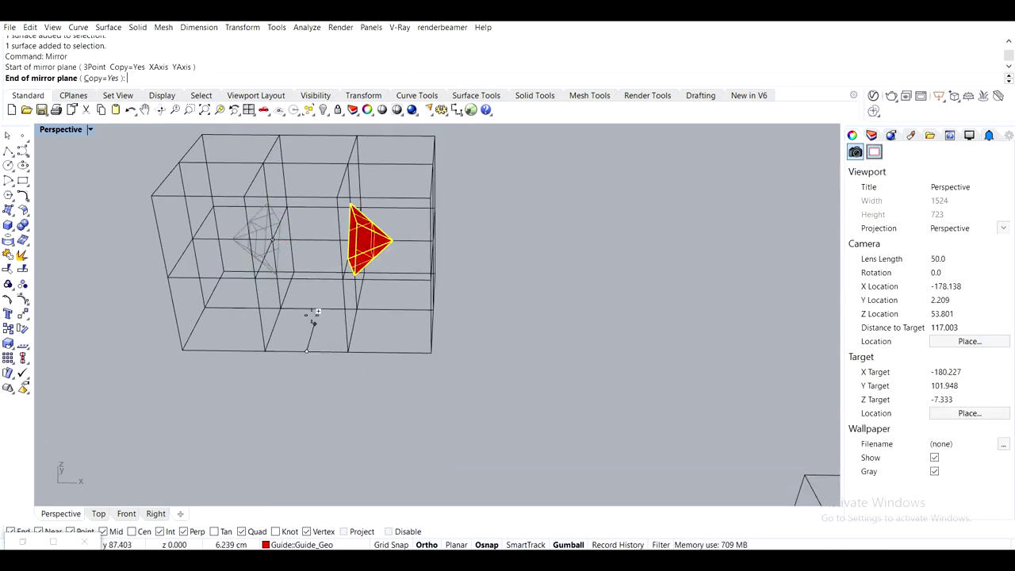
{"action": "left_click", "coordinate": [317, 306]}
{"action": "right_click_drag", "start_coordinate": [442, 406], "coordinate": [411, 330]}
{"action": "scroll", "coordinate": [285, 276], "scroll_direction": "up", "scroll_amount": 6}
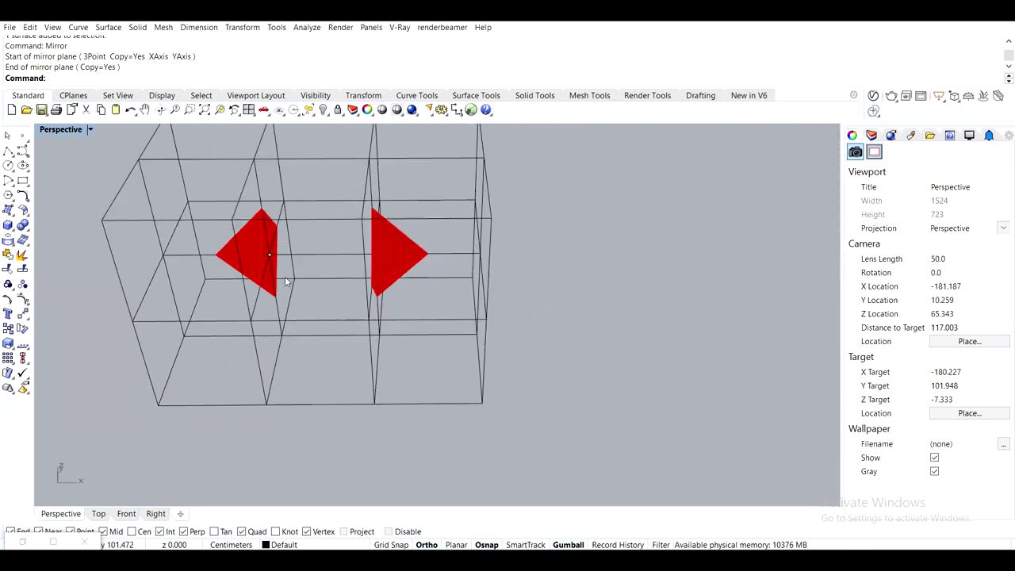
Copy a middle cage together with the two interior points at its corners out beside the block
{"action": "scroll", "coordinate": [316, 295], "scroll_direction": "down", "scroll_amount": 9}
{"action": "right_click_drag", "start_coordinate": [460, 396], "coordinate": [495, 286], "text": "shift"}
{"action": "scroll", "coordinate": [356, 181], "scroll_direction": "up", "scroll_amount": 4}
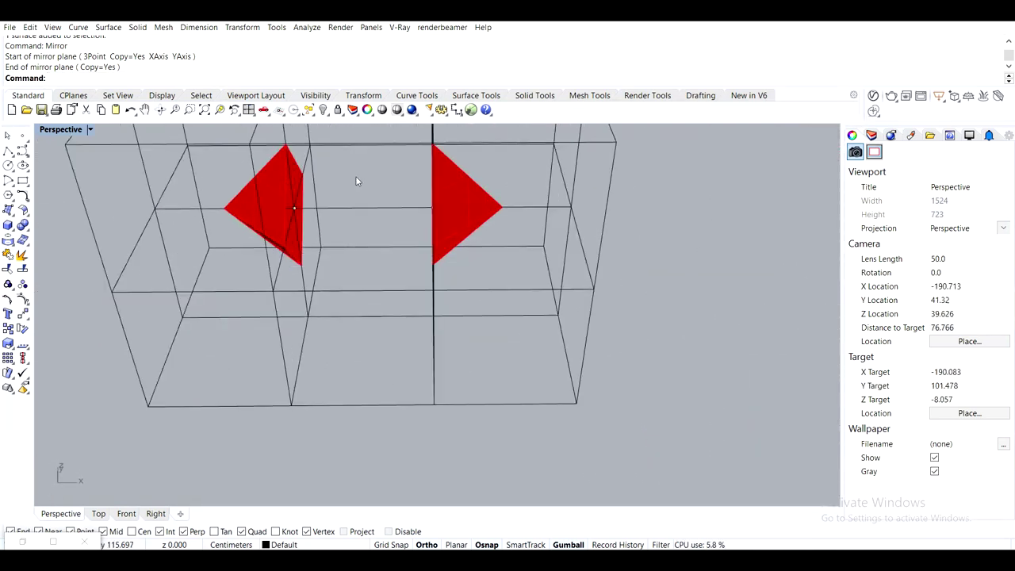
{"action": "left_click", "coordinate": [363, 406]}
{"action": "scroll", "coordinate": [303, 217], "scroll_direction": "up", "scroll_amount": 4}
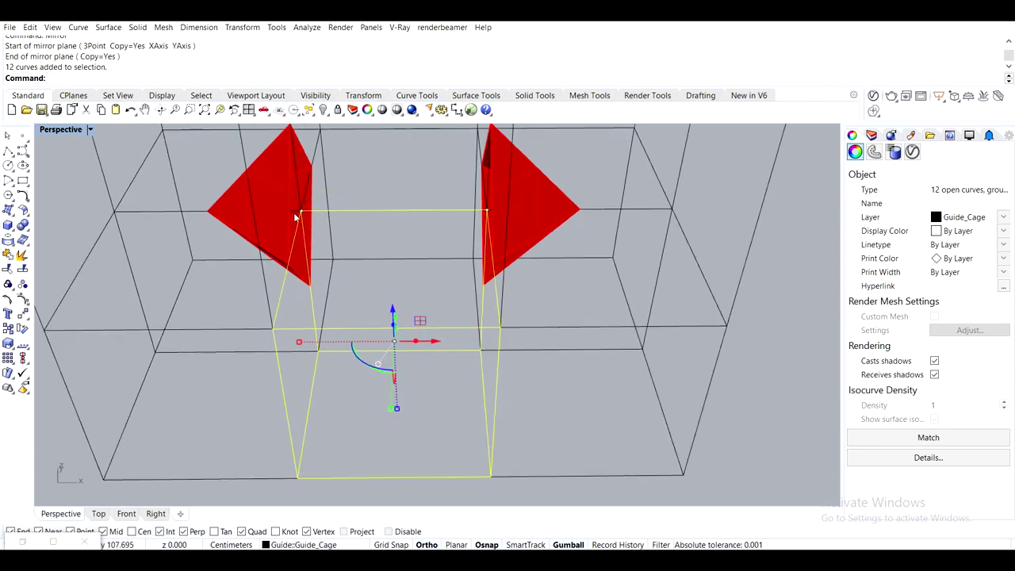
{"action": "left_click", "coordinate": [308, 208], "text": "shift"}
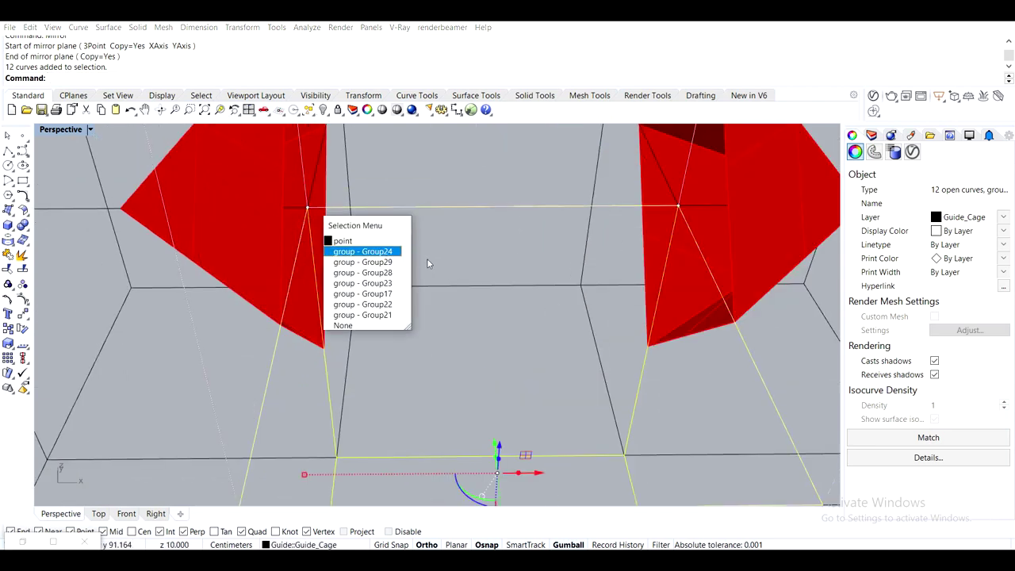
{"action": "left_click", "coordinate": [367, 242]}
{"action": "right_click_drag", "start_coordinate": [500, 237], "coordinate": [797, 215]}
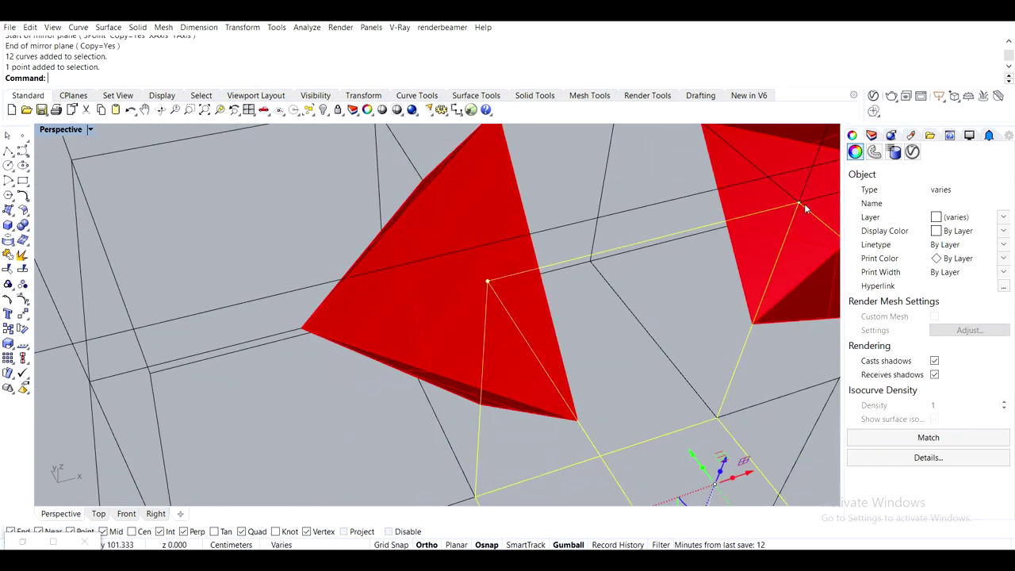
{"action": "left_click", "coordinate": [798, 201]}
{"action": "left_click", "coordinate": [822, 235]}
{"action": "scroll", "coordinate": [815, 234], "scroll_direction": "down", "scroll_amount": 5}
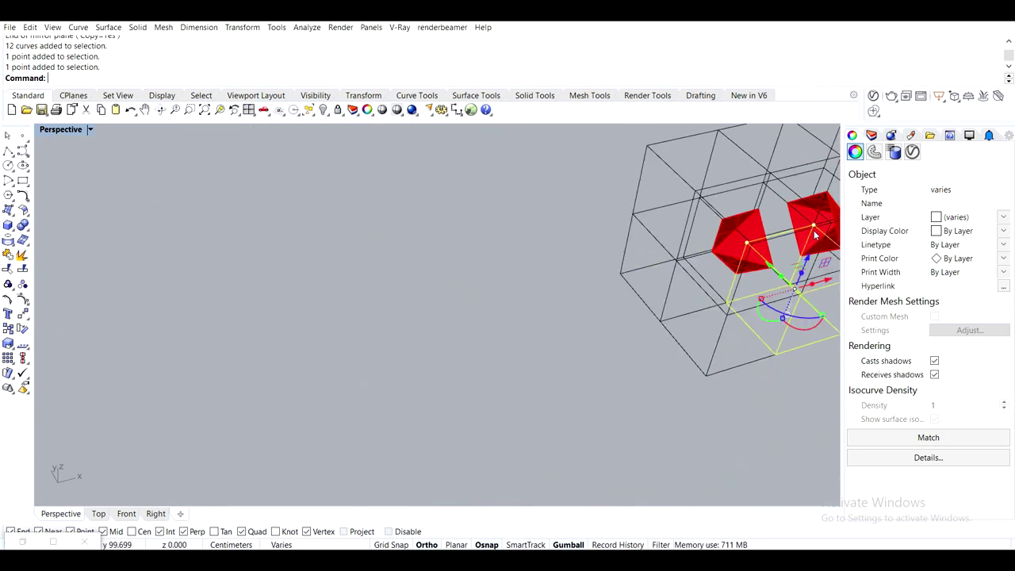
{"action": "right_click_drag", "start_coordinate": [815, 235], "coordinate": [499, 147], "text": "shift"}
{"action": "scroll", "coordinate": [464, 165], "scroll_direction": "down", "scroll_amount": 4}
{"action": "left_click_drag", "start_coordinate": [465, 168], "coordinate": [566, 308]}
{"action": "left_click", "coordinate": [702, 304]}
Compare the two corner points of the copied cage with the numbered modules and find the module with two adjacent points
{"action": "right_click_drag", "start_coordinate": [635, 298], "coordinate": [376, 243]}
{"action": "left_click_drag", "start_coordinate": [330, 220], "coordinate": [384, 262]}
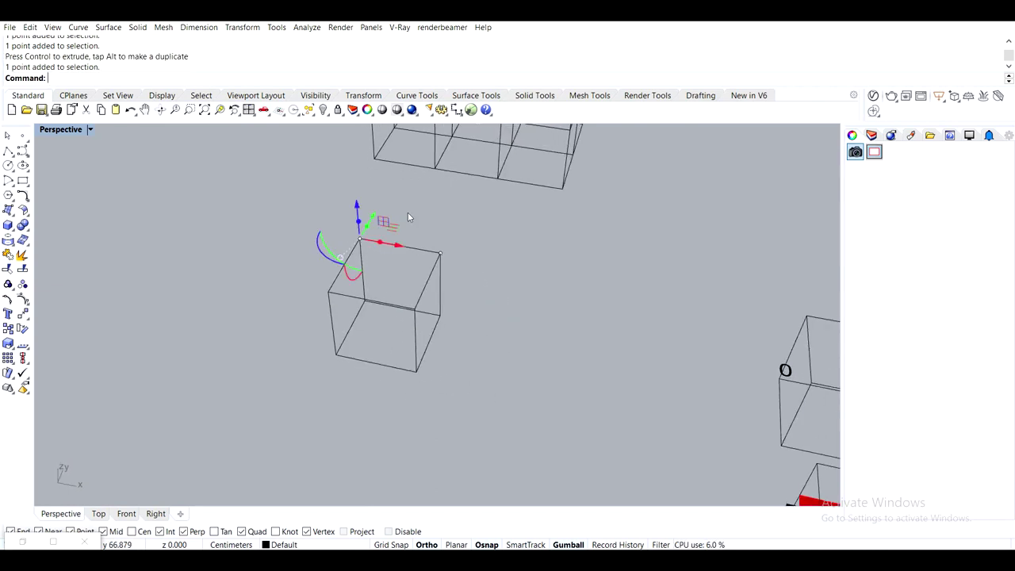
{"action": "left_click_drag", "start_coordinate": [408, 201], "coordinate": [489, 283]}
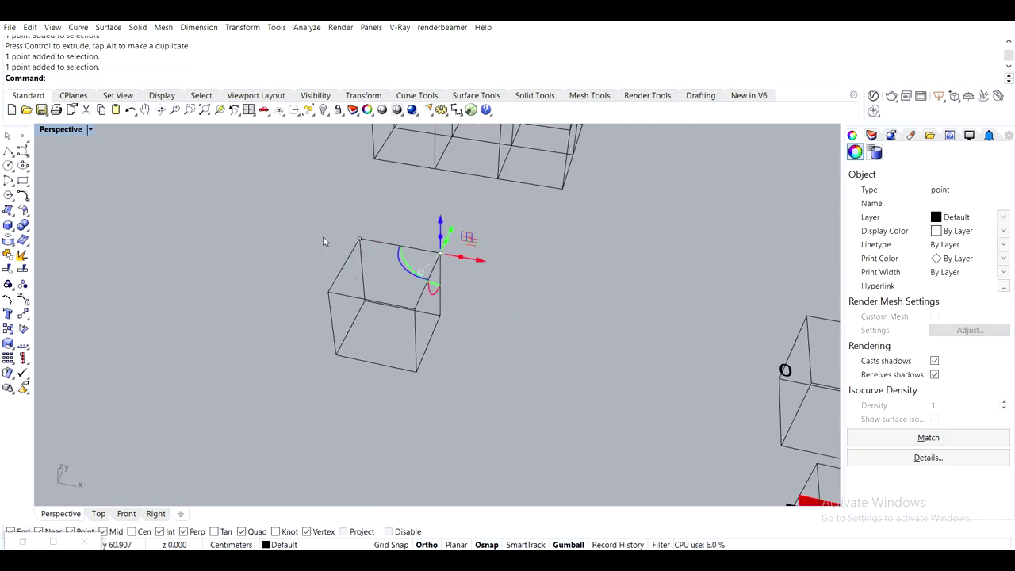
{"action": "left_click", "coordinate": [525, 232]}
{"action": "scroll", "coordinate": [525, 232], "scroll_direction": "down", "scroll_amount": 6}
{"action": "right_click_drag", "start_coordinate": [666, 304], "coordinate": [406, 302], "text": "shift"}
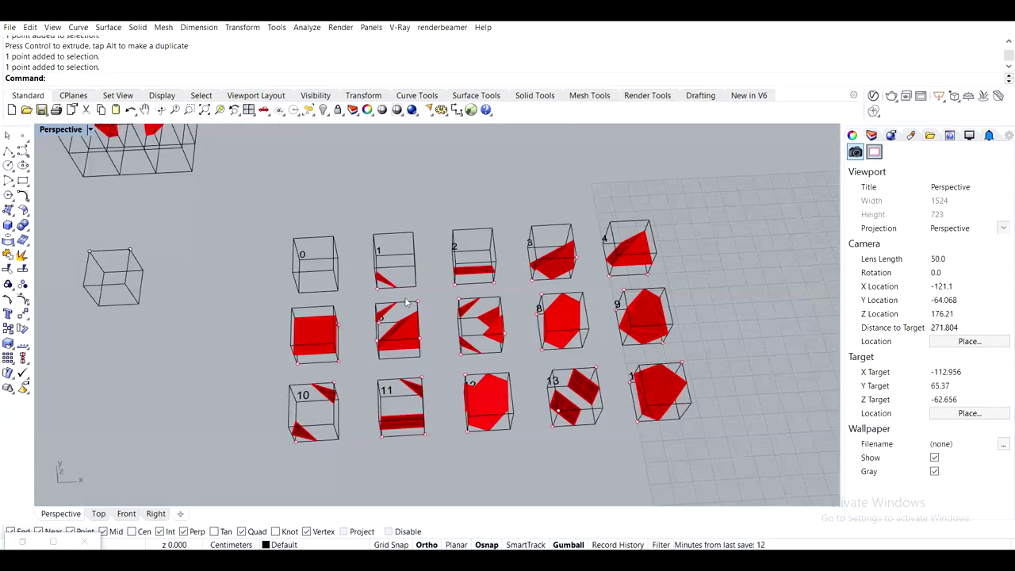
{"action": "scroll", "coordinate": [442, 281], "scroll_direction": "up", "scroll_amount": 8}
{"action": "left_click", "coordinate": [547, 248]}
{"action": "left_click", "coordinate": [397, 314]}
{"action": "left_click_drag", "start_coordinate": [381, 290], "coordinate": [603, 329]}
{"action": "left_click", "coordinate": [646, 333]}
{"action": "scroll", "coordinate": [523, 335], "scroll_direction": "down", "scroll_amount": 5}
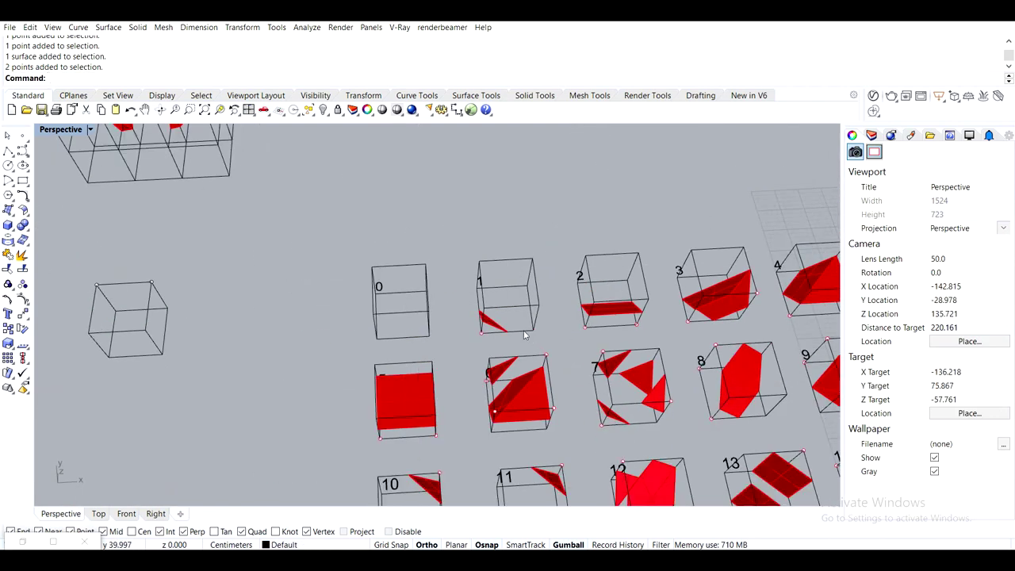
Copy module 2's red surface into the isolated cage, using the cage corner as reference
{"action": "right_click_drag", "start_coordinate": [275, 321], "coordinate": [399, 261], "text": "shift"}
{"action": "scroll", "coordinate": [675, 268], "scroll_direction": "up", "scroll_amount": 5}
{"action": "left_click", "coordinate": [712, 276]}
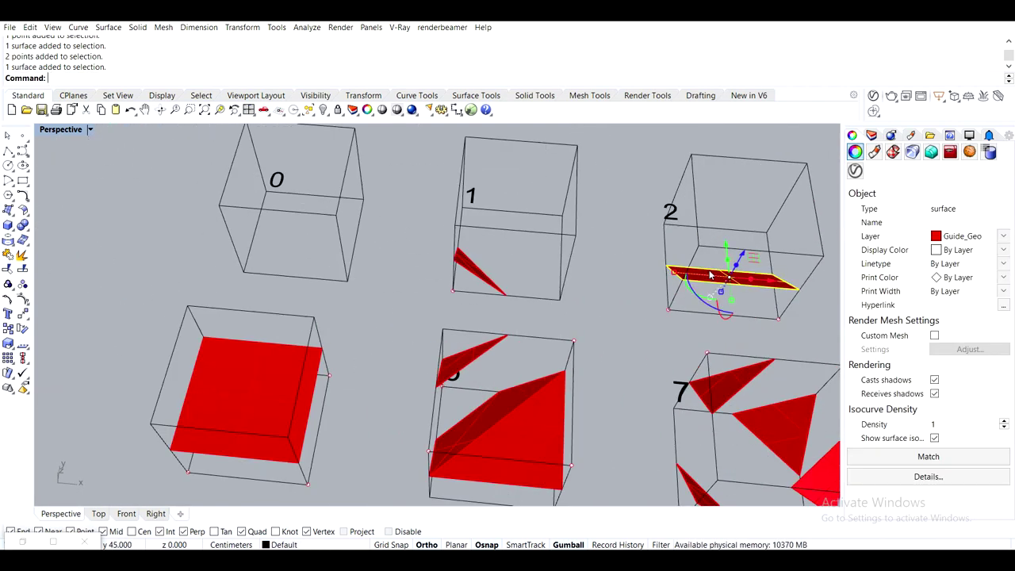
{"action": "type", "text": "Copy"}
{"action": "key", "text": "Return"}
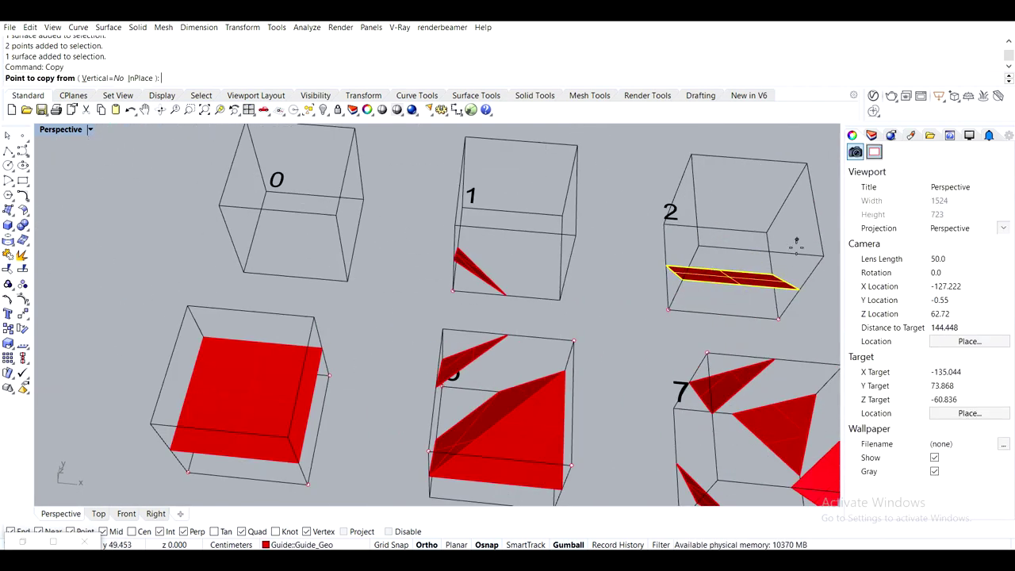
{"action": "left_click", "coordinate": [669, 311]}
{"action": "scroll", "coordinate": [426, 245], "scroll_direction": "down", "scroll_amount": 5}
{"action": "scroll", "coordinate": [532, 340], "scroll_direction": "up", "scroll_amount": 5}
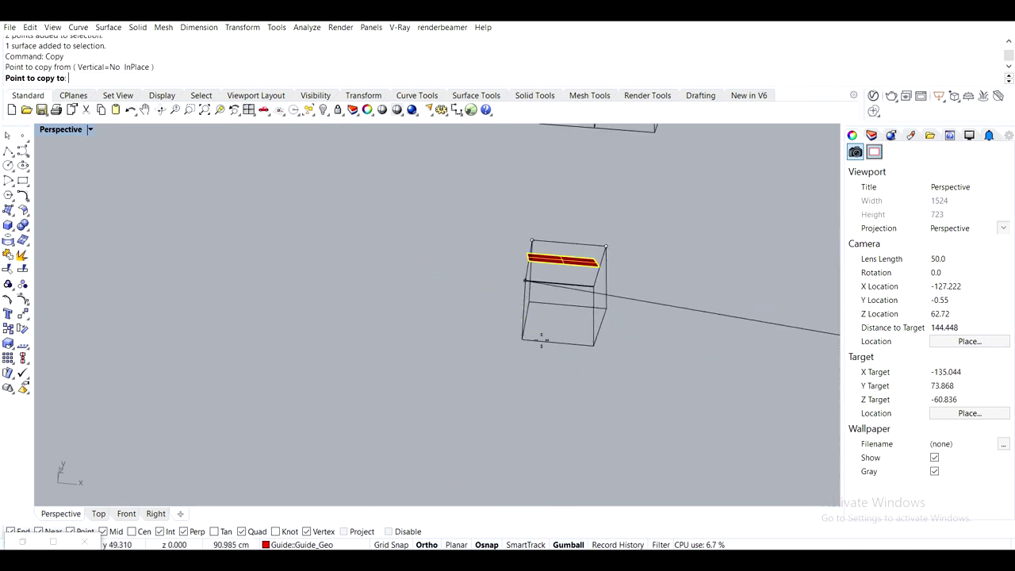
{"action": "left_click", "coordinate": [523, 338]}
{"action": "key", "text": "Escape"}
{"action": "key", "text": "Escape"}
Rotate the copied surface inside the isolated cage and move it against the edge between the two corner points
{"action": "right_click_drag", "start_coordinate": [596, 337], "coordinate": [407, 367]}
{"action": "left_click", "coordinate": [318, 216]}
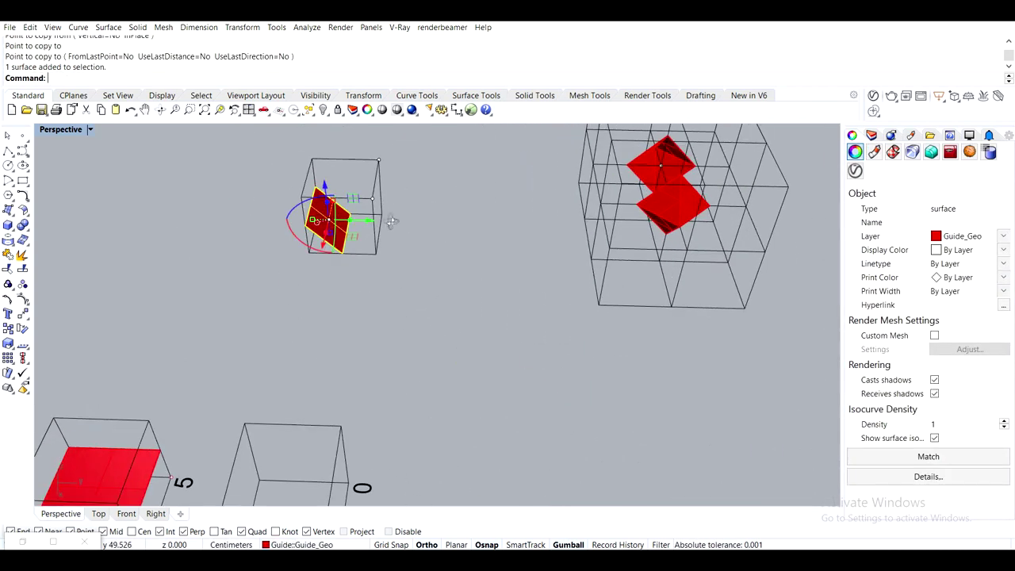
{"action": "right_click_drag", "start_coordinate": [392, 220], "coordinate": [444, 218]}
{"action": "scroll", "coordinate": [354, 206], "scroll_direction": "up", "scroll_amount": 3}
{"action": "left_click_drag", "start_coordinate": [335, 246], "coordinate": [460, 182]}
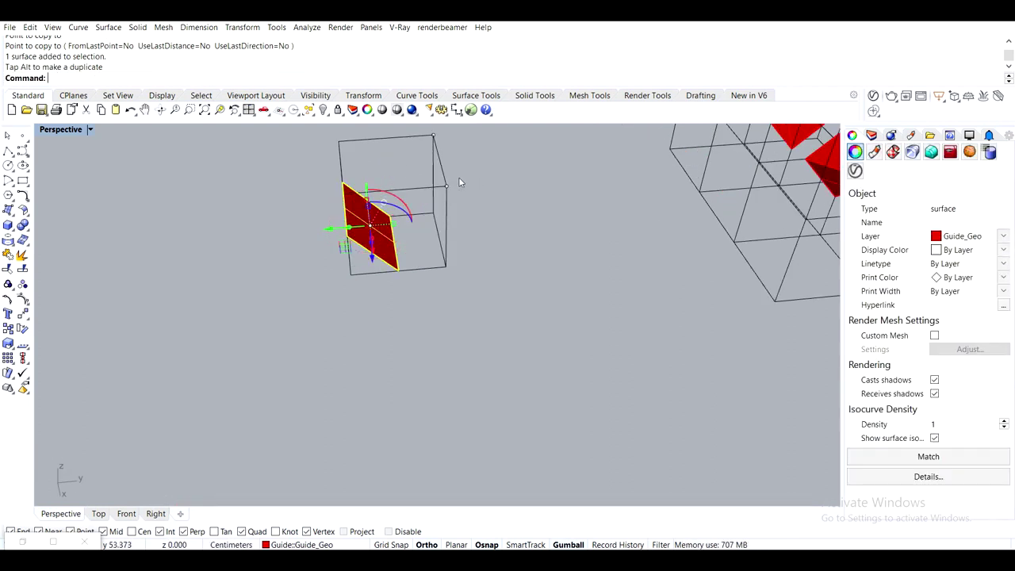
{"action": "type", "text": "M"}
{"action": "key", "text": "Return"}
{"action": "left_click", "coordinate": [397, 272]}
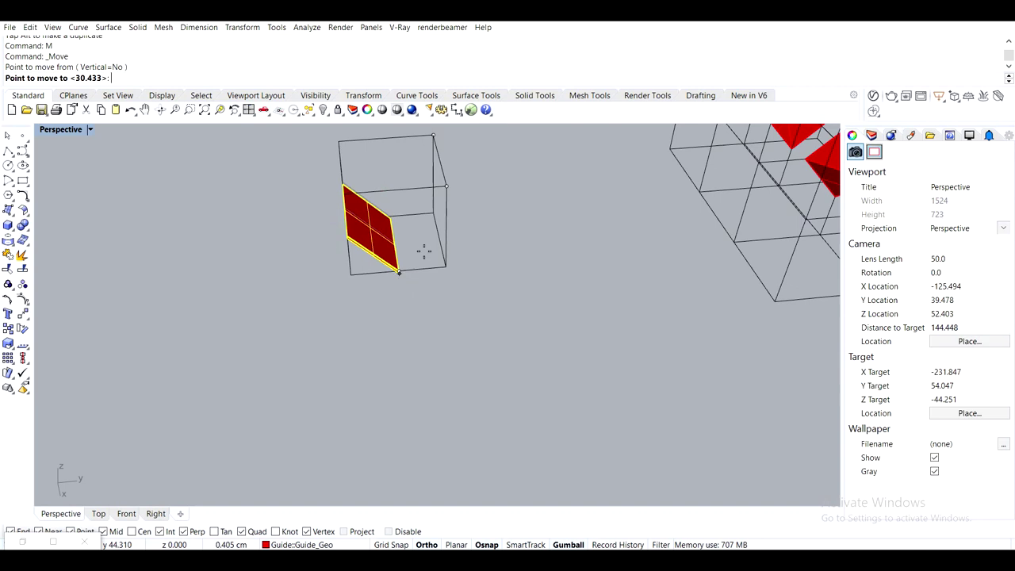
{"action": "left_click", "coordinate": [456, 229]}
{"action": "right_click_drag", "start_coordinate": [508, 210], "coordinate": [590, 369]}
Move the module 2 surface from the isolated cage into the matching middle cage of the block, corner to corner
{"action": "left_click", "coordinate": [586, 376]}
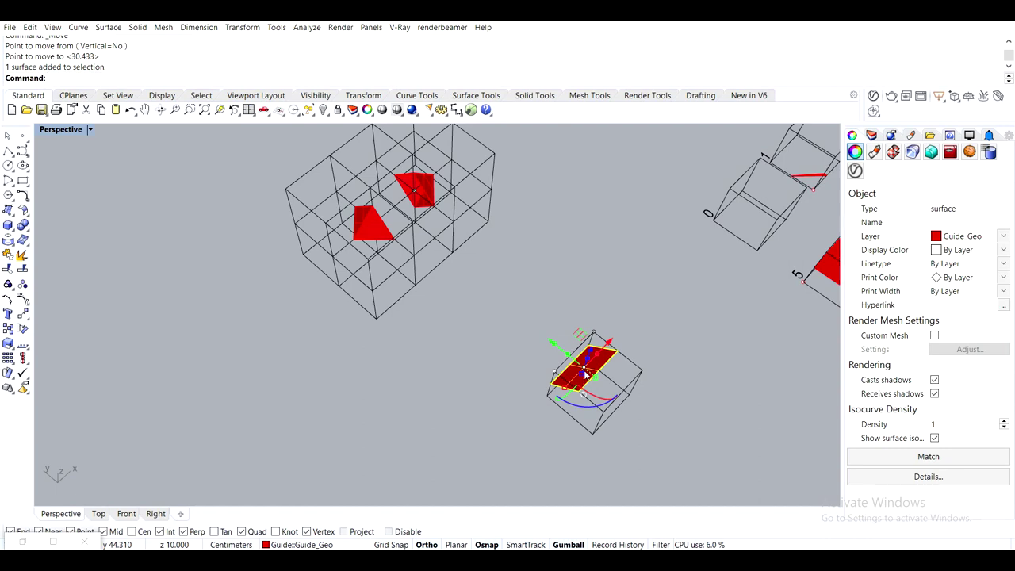
{"action": "type", "text": "M"}
{"action": "key", "text": "Return"}
{"action": "left_click", "coordinate": [548, 394]}
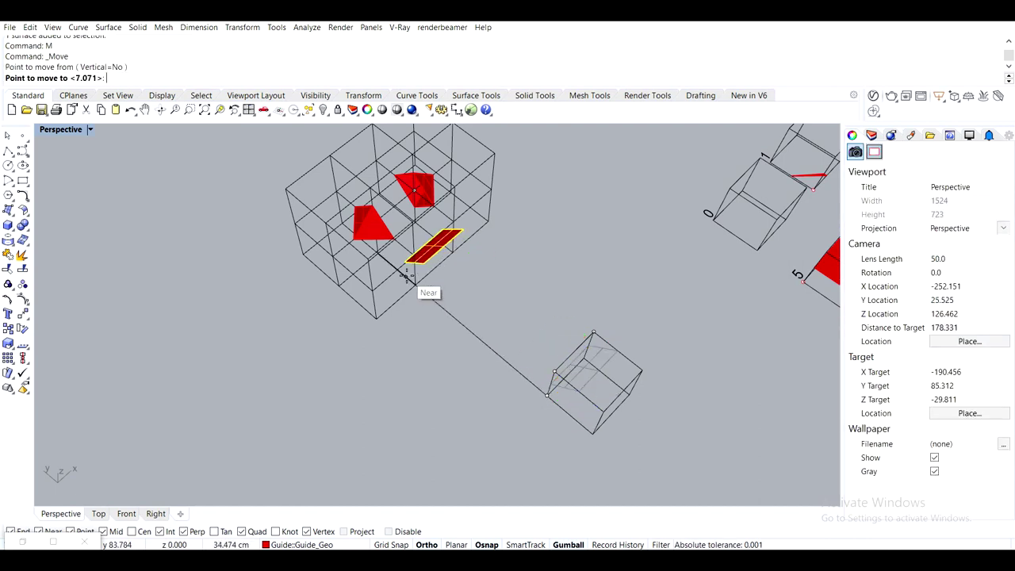
{"action": "scroll", "coordinate": [406, 276], "scroll_direction": "up", "scroll_amount": 6}
{"action": "left_click", "coordinate": [357, 235]}
{"action": "scroll", "coordinate": [421, 253], "scroll_direction": "down", "scroll_amount": 4}
Delete the leftover isolated cage together with its two corner points
{"action": "left_click", "coordinate": [472, 283]}
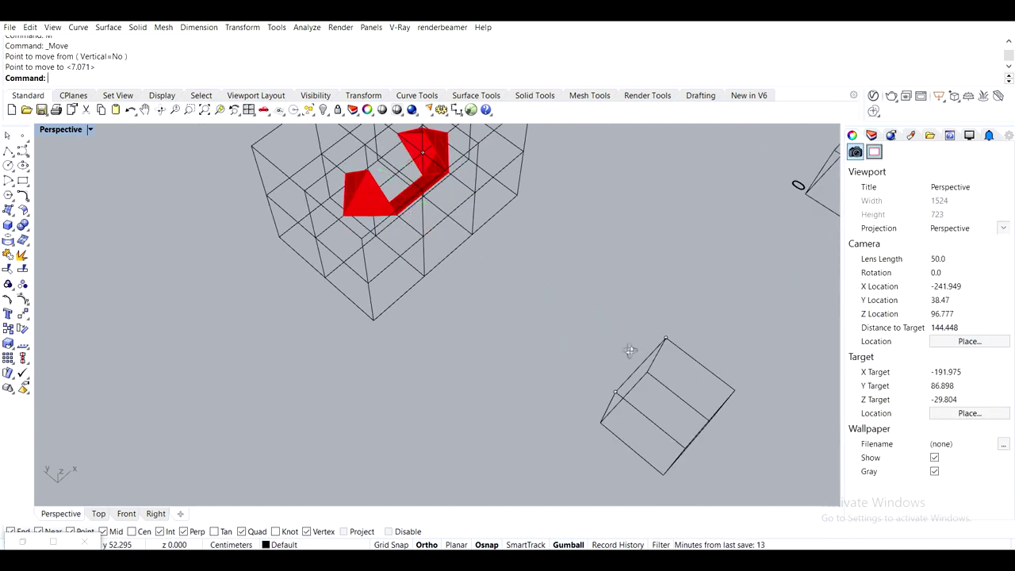
{"action": "right_click_drag", "start_coordinate": [631, 351], "coordinate": [704, 469]}
{"action": "left_click_drag", "start_coordinate": [411, 317], "coordinate": [410, 317]}
{"action": "key", "text": "Delete"}
Mirror a copy of the module 2 surface across the block's lengthwise middle plane
{"action": "right_click_drag", "start_coordinate": [536, 238], "coordinate": [435, 316]}
{"action": "scroll", "coordinate": [392, 219], "scroll_direction": "up", "scroll_amount": 4}
{"action": "left_click", "coordinate": [418, 216]}
{"action": "type", "text": "Mirror"}
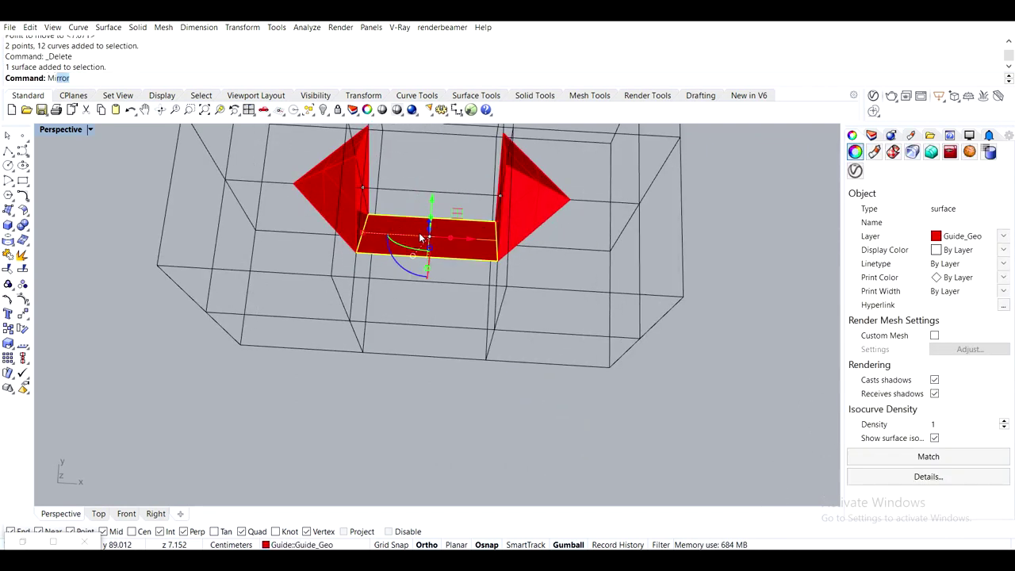
{"action": "key", "text": "Return"}
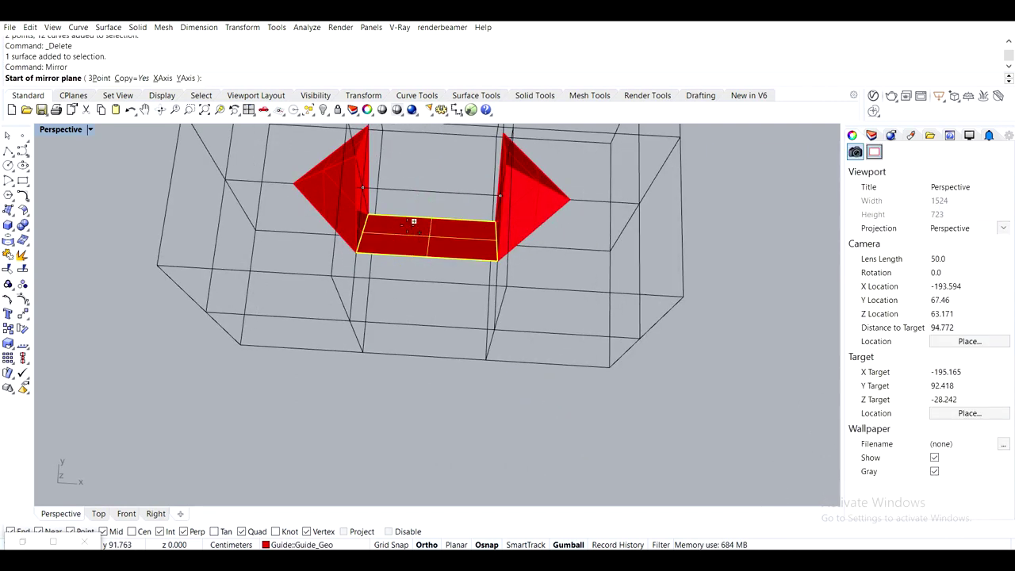
{"action": "left_click", "coordinate": [369, 216]}
{"action": "left_click", "coordinate": [445, 215]}
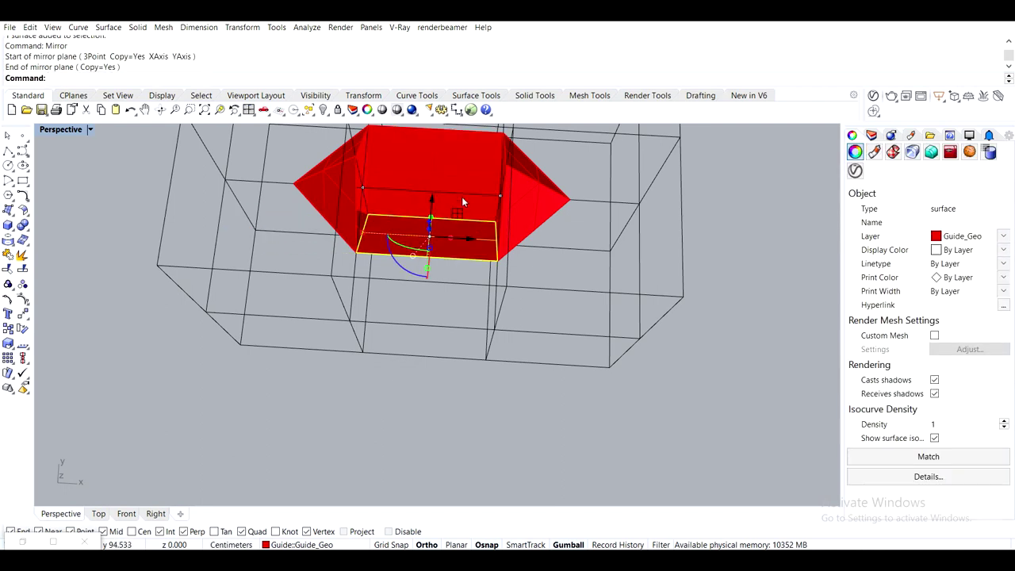
Mirror a copy of both module 2 surfaces across the block's horizontal middle plane, using a three-point mirror plane
{"action": "left_click", "coordinate": [462, 196], "text": "shift"}
{"action": "right_click_drag", "start_coordinate": [472, 163], "coordinate": [418, 334]}
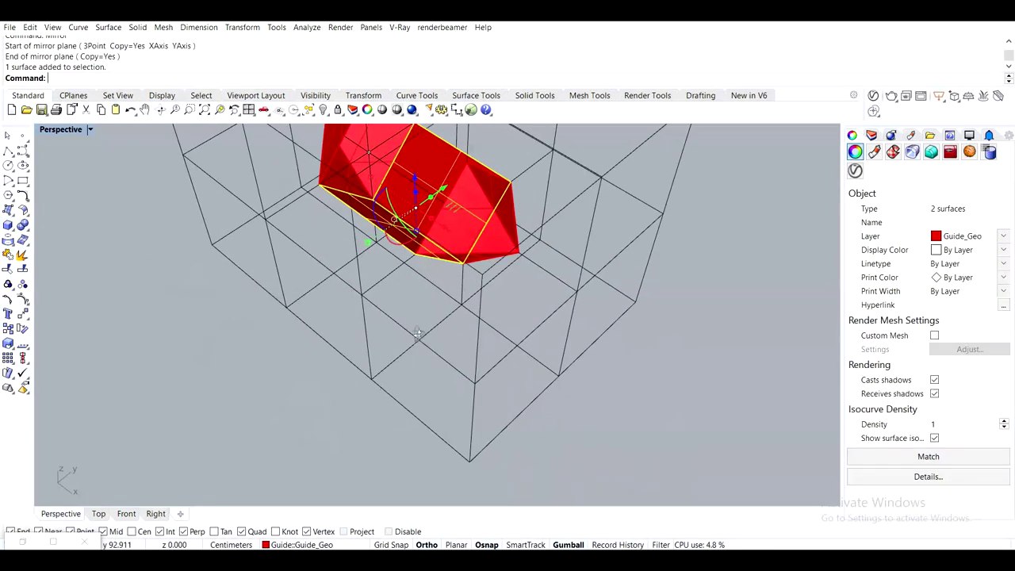
{"action": "type", "text": "M"}
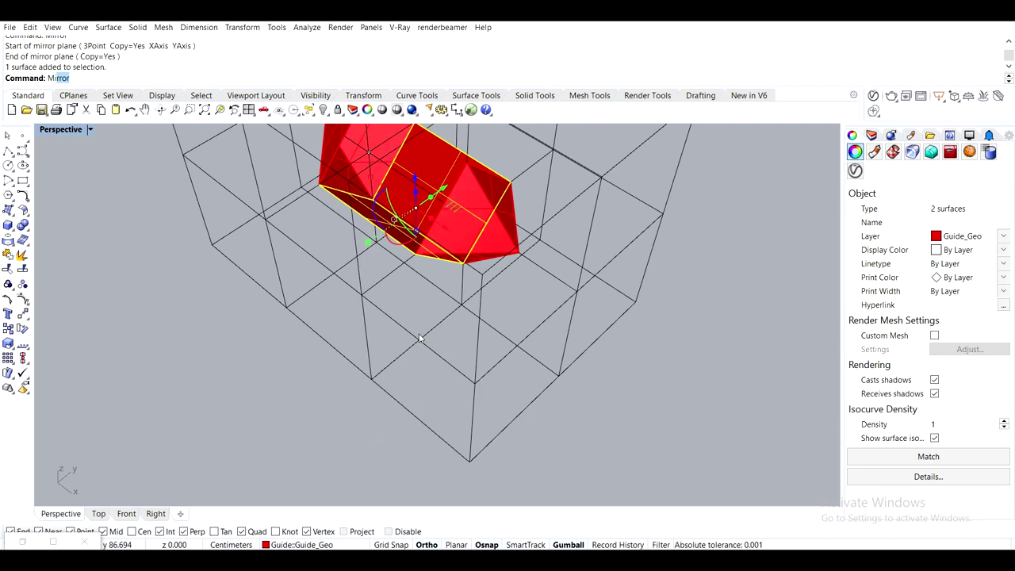
{"action": "key", "text": "Return"}
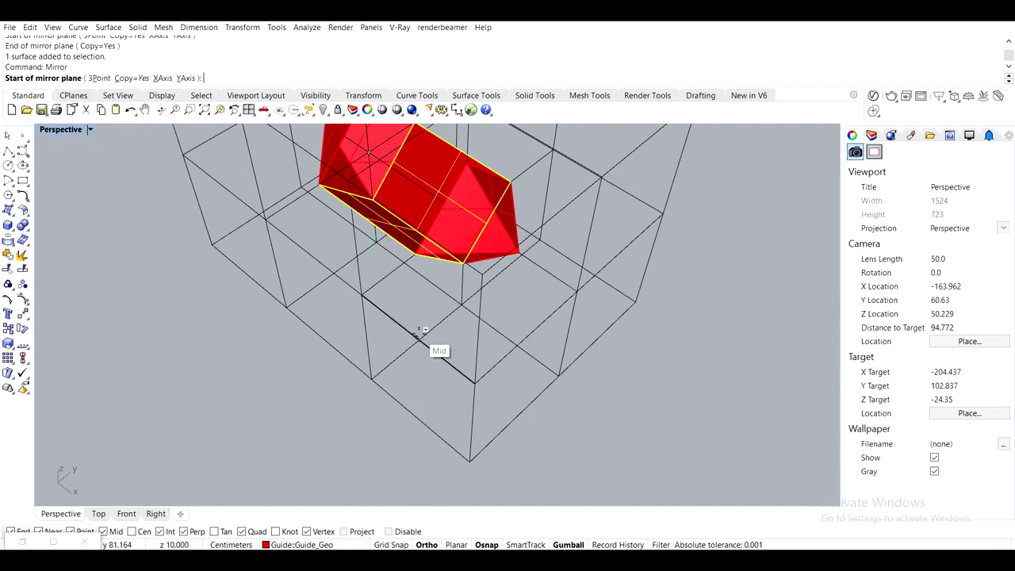
{"action": "left_click", "coordinate": [99, 78]}
{"action": "scroll", "coordinate": [317, 185], "scroll_direction": "up", "scroll_amount": 3}
{"action": "left_click", "coordinate": [319, 178]}
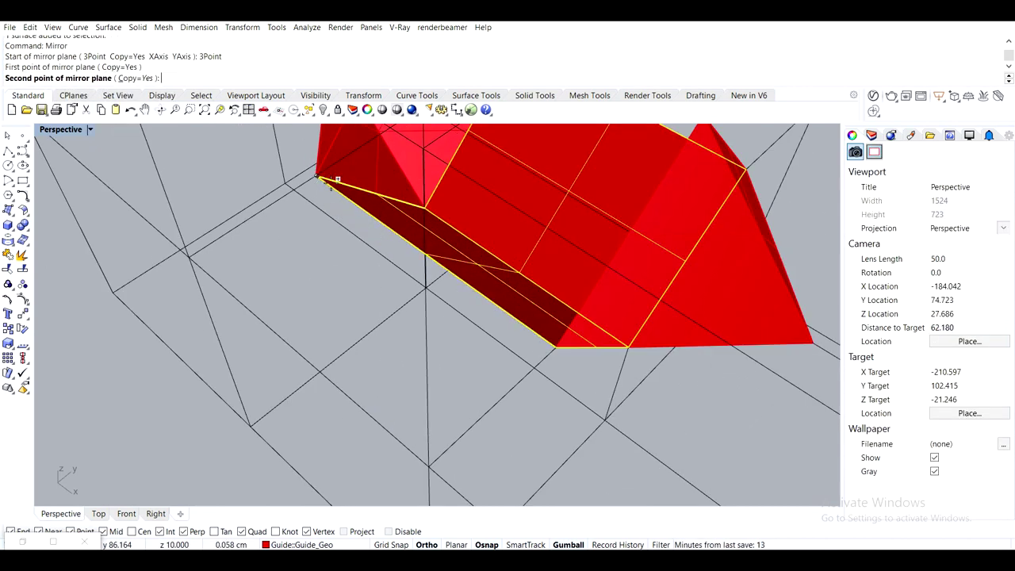
{"action": "scroll", "coordinate": [453, 245], "scroll_direction": "down", "scroll_amount": 3}
{"action": "scroll", "coordinate": [465, 261], "scroll_direction": "up", "scroll_amount": 3}
{"action": "left_click", "coordinate": [522, 279]}
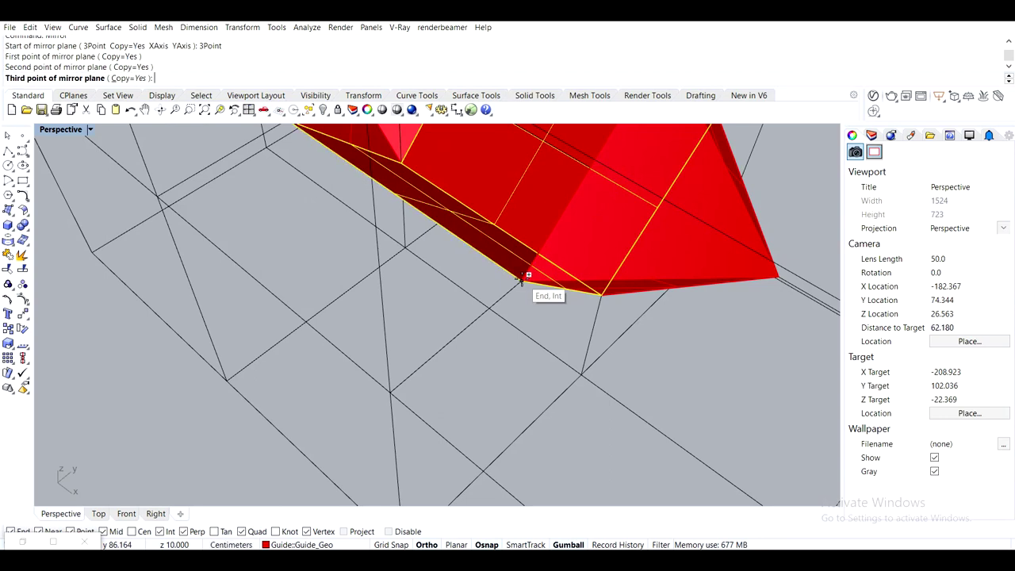
{"action": "scroll", "coordinate": [523, 279], "scroll_direction": "down", "scroll_amount": 3}
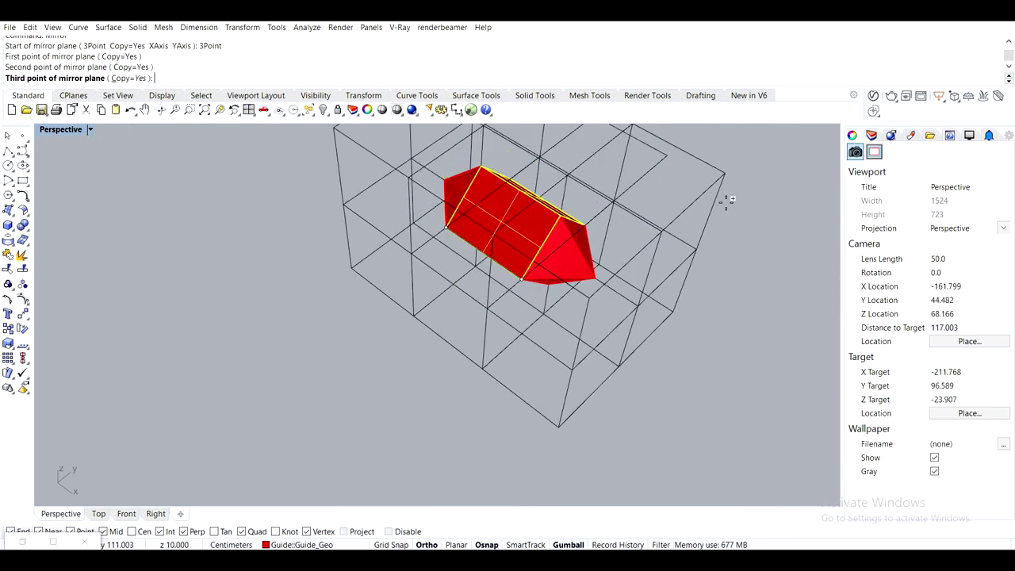
{"action": "right_click_drag", "start_coordinate": [716, 243], "coordinate": [588, 364]}
{"action": "left_click", "coordinate": [533, 275]}
{"action": "left_click", "coordinate": [759, 331]}
Inspect the closed red volume inside the block and the individual module 2 surfaces along its middle
{"action": "right_click_drag", "start_coordinate": [483, 357], "coordinate": [437, 310]}
{"action": "right_click_drag", "start_coordinate": [344, 248], "coordinate": [430, 265]}
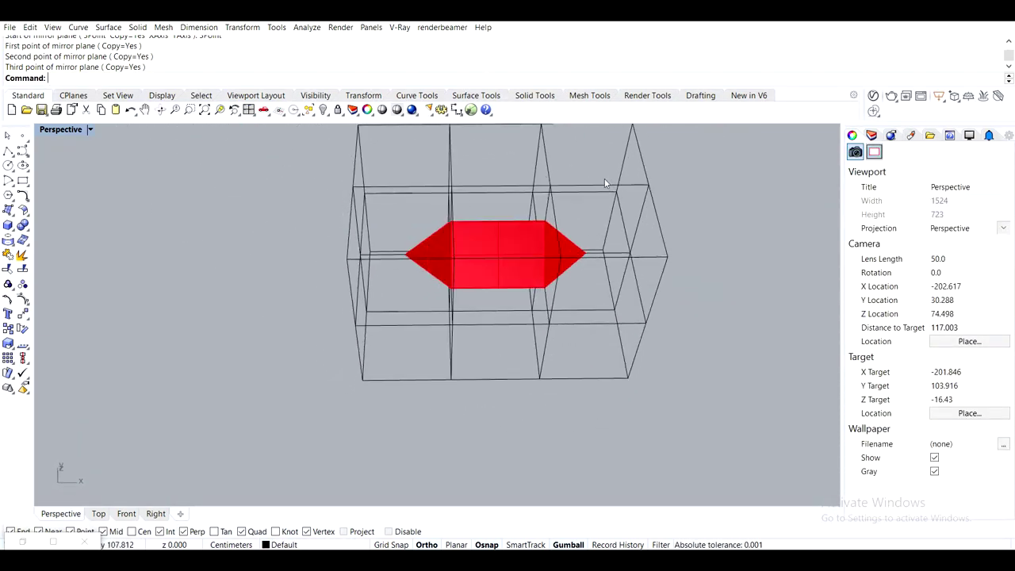
{"action": "scroll", "coordinate": [407, 253], "scroll_direction": "up", "scroll_amount": 3}
{"action": "left_click", "coordinate": [460, 236]}
{"action": "left_click", "coordinate": [458, 184]}
{"action": "left_click", "coordinate": [460, 214]}
{"action": "key", "text": "Escape"}
Delete the entire demonstration block with its cage curves, points and red surfaces
{"action": "scroll", "coordinate": [479, 235], "scroll_direction": "down", "scroll_amount": 6}
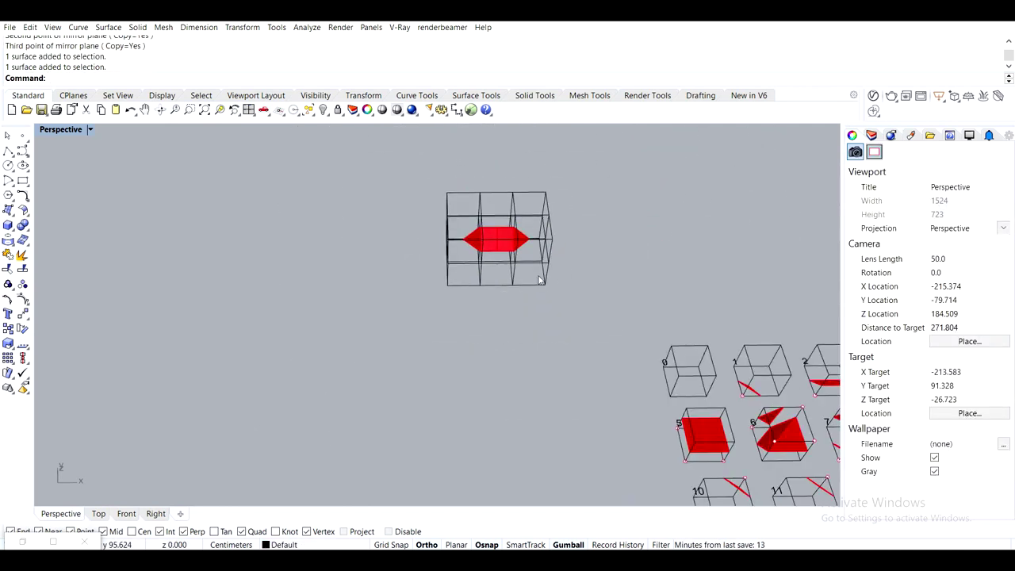
{"action": "left_click_drag", "start_coordinate": [606, 293], "coordinate": [358, 163]}
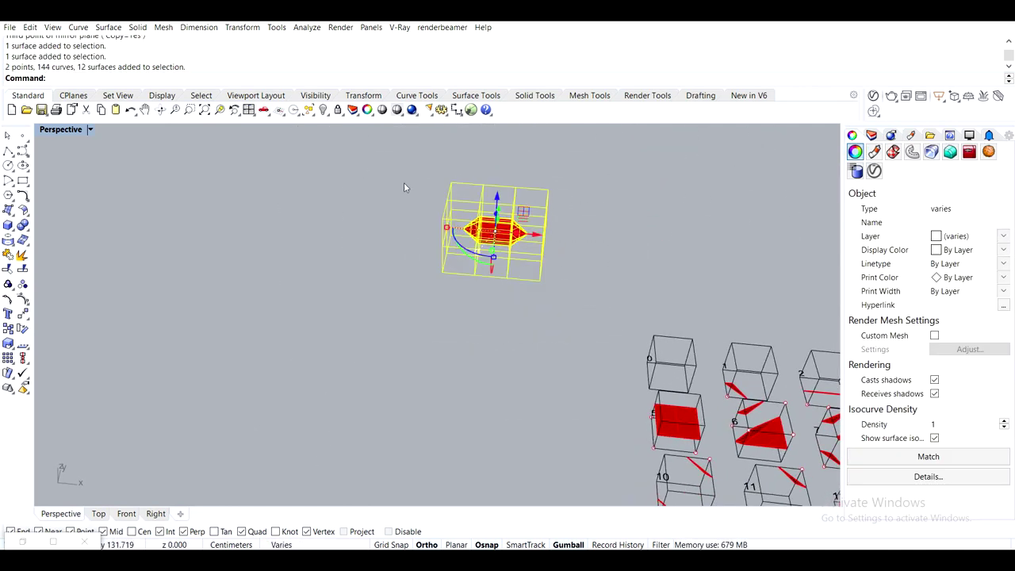
{"action": "key", "text": "Delete"}
Examine the module catalogue and highlight the corner guide points of modules 1 and 2
{"action": "scroll", "coordinate": [471, 219], "scroll_direction": "down", "scroll_amount": 2}
{"action": "right_click_drag", "start_coordinate": [633, 354], "coordinate": [431, 277], "text": "shift"}
{"action": "scroll", "coordinate": [436, 231], "scroll_direction": "up", "scroll_amount": 2}
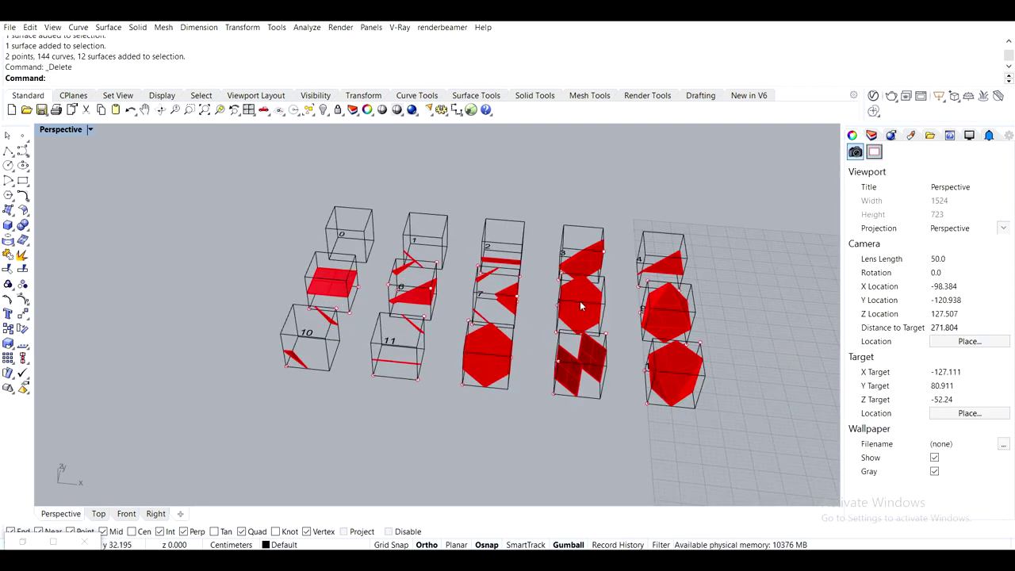
{"action": "right_click_drag", "start_coordinate": [591, 306], "coordinate": [421, 271]}
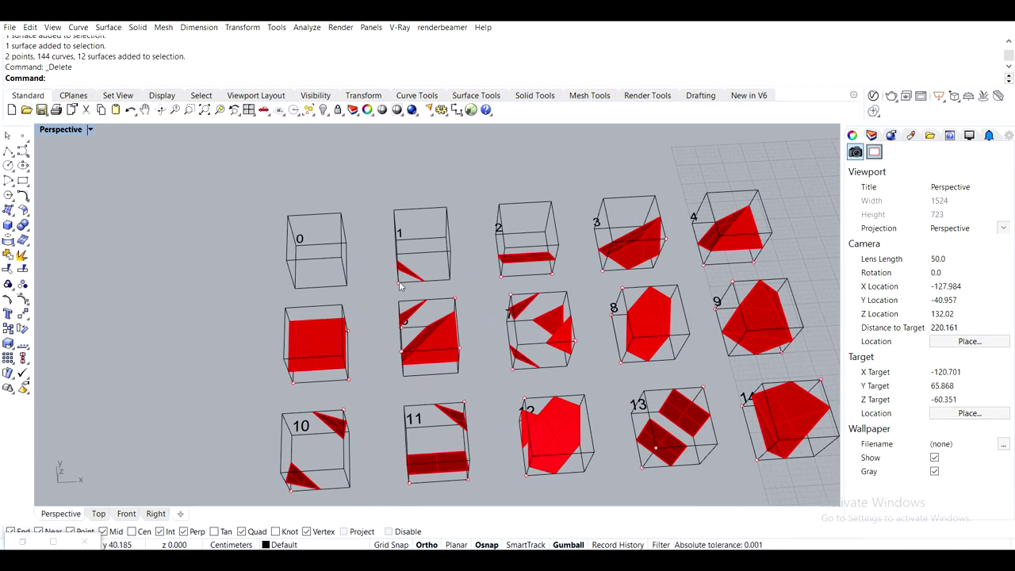
{"action": "right_click_drag", "start_coordinate": [578, 248], "coordinate": [472, 228], "text": "shift"}
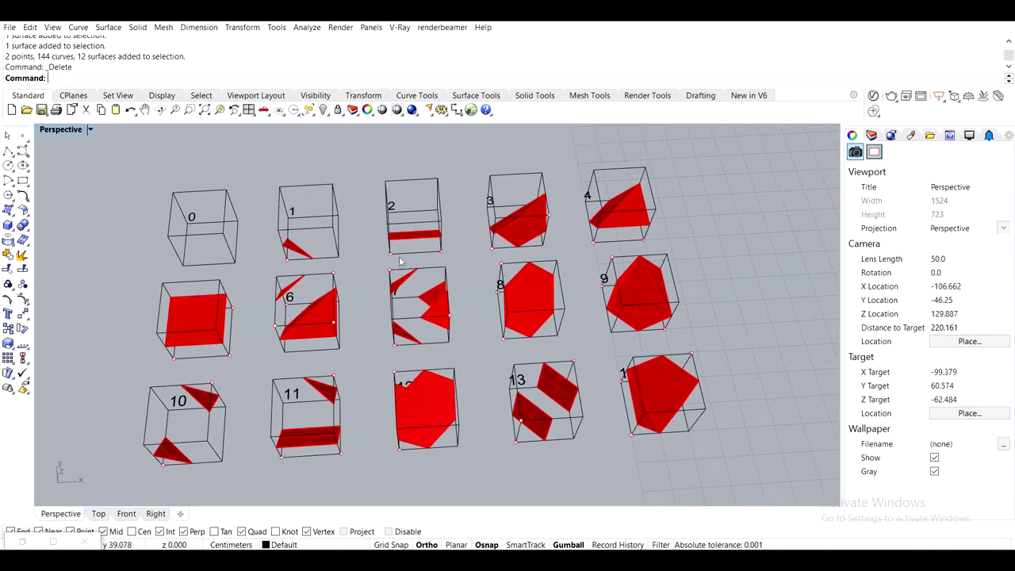
{"action": "scroll", "coordinate": [279, 252], "scroll_direction": "up", "scroll_amount": 7}
{"action": "left_click_drag", "start_coordinate": [282, 262], "coordinate": [331, 282]}
{"action": "left_click_drag", "start_coordinate": [468, 246], "coordinate": [648, 268]}
Duplicate module 2's surface together with its two corner guide points into the free space behind its cage
{"action": "right_click_drag", "start_coordinate": [649, 275], "coordinate": [605, 288], "text": "shift"}
{"action": "scroll", "coordinate": [353, 227], "scroll_direction": "up", "scroll_amount": 2}
{"action": "right_click_drag", "start_coordinate": [381, 265], "coordinate": [529, 315], "text": "shift"}
{"action": "right_click_drag", "start_coordinate": [556, 270], "coordinate": [485, 317], "text": "shift"}
{"action": "left_click", "coordinate": [470, 296]}
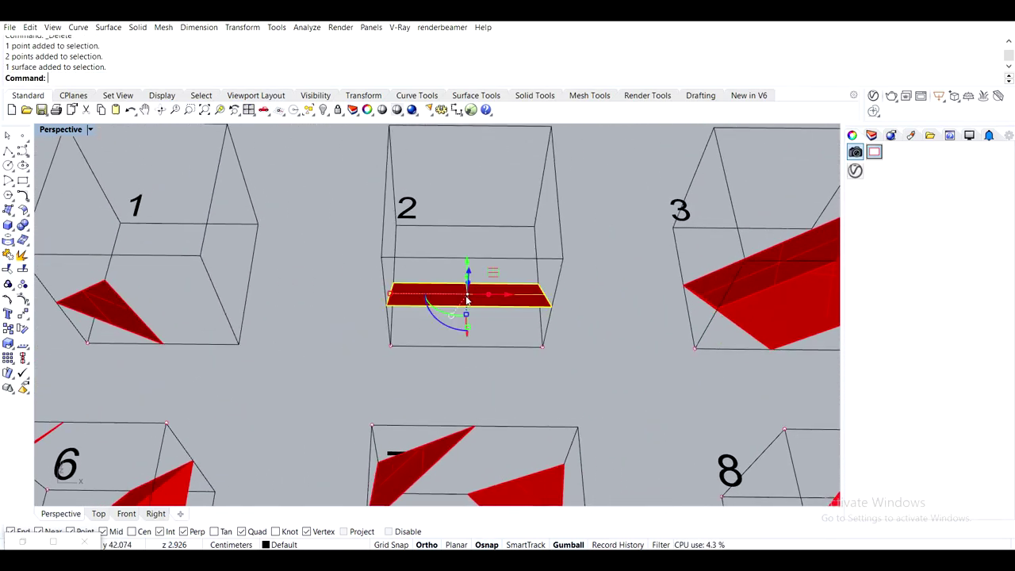
{"action": "right_click_drag", "start_coordinate": [474, 373], "coordinate": [479, 328]}
{"action": "right_click_drag", "start_coordinate": [527, 274], "coordinate": [562, 408], "text": "shift"}
{"action": "left_click_drag", "start_coordinate": [391, 368], "coordinate": [595, 420], "text": "shift"}
{"action": "scroll", "coordinate": [534, 378], "scroll_direction": "down", "scroll_amount": 4}
{"action": "left_click_drag", "start_coordinate": [535, 377], "coordinate": [535, 246], "text": "alt"}
Rotate the duplicated module 2 surface and its two guide points to demonstrate a different orientation
{"action": "mouse_move", "coordinate": [626, 303]}
{"action": "right_mouse_down"}
{"action": "mouse_move", "coordinate": [580, 288]}
{"action": "mouse_move", "coordinate": [623, 299]}
{"action": "right_mouse_up"}
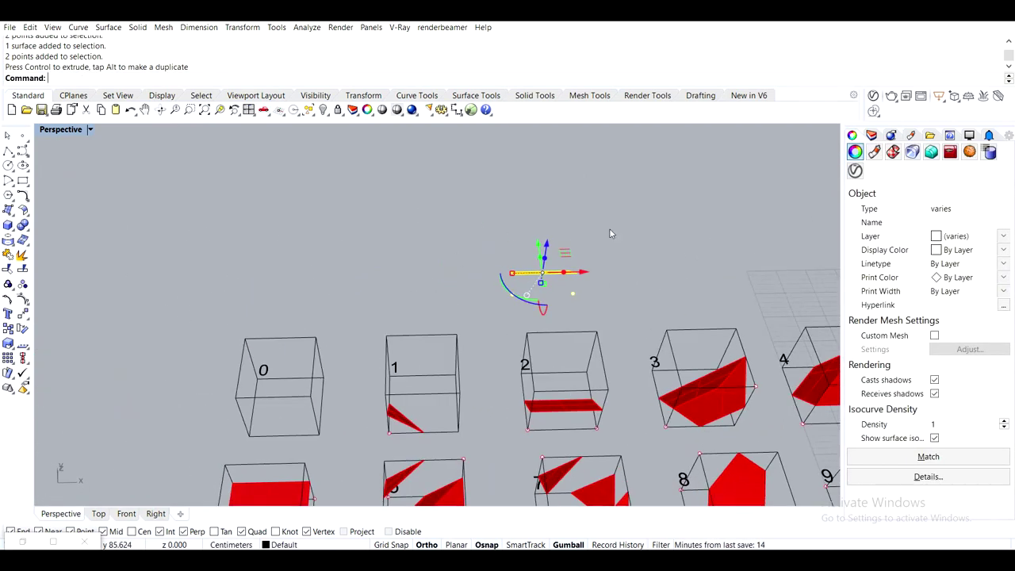
{"action": "right_click_drag", "start_coordinate": [541, 244], "coordinate": [499, 279]}
{"action": "left_click_drag", "start_coordinate": [492, 270], "coordinate": [495, 207]}
{"action": "right_click_drag", "start_coordinate": [599, 236], "coordinate": [628, 235]}
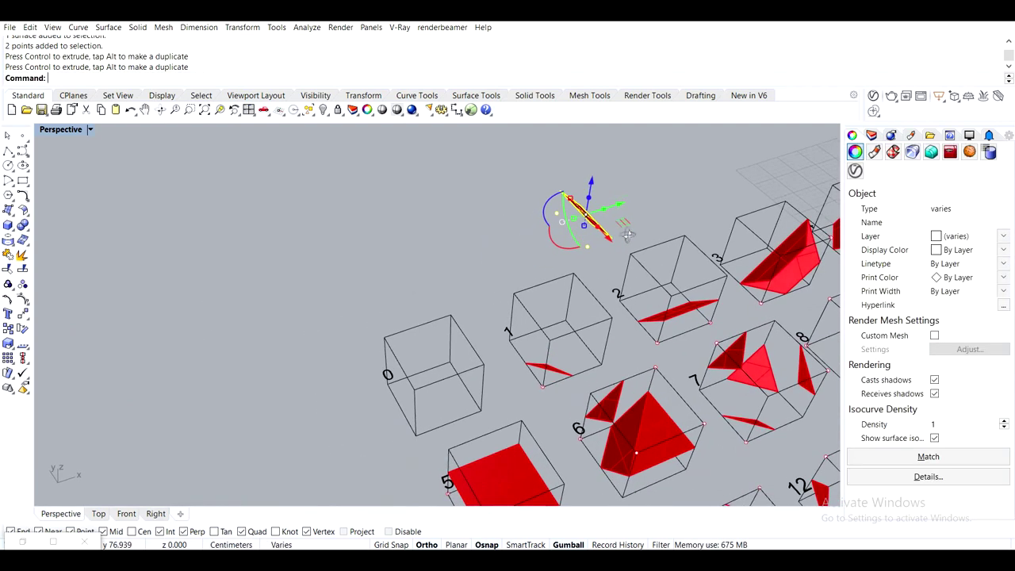
{"action": "scroll", "coordinate": [627, 234], "scroll_direction": "up", "scroll_amount": 3}
{"action": "left_click_drag", "start_coordinate": [581, 208], "coordinate": [594, 149]}
{"action": "right_click_drag", "start_coordinate": [667, 217], "coordinate": [614, 226]}
{"action": "left_click", "coordinate": [607, 261]}
{"action": "right_click_drag", "start_coordinate": [607, 262], "coordinate": [516, 288]}
Undo the accidental move of the cage curves and delete the duplicated surface with its two guide points
{"action": "left_click_drag", "start_coordinate": [530, 275], "coordinate": [388, 208]}
{"action": "key", "text": "ctrl+z"}
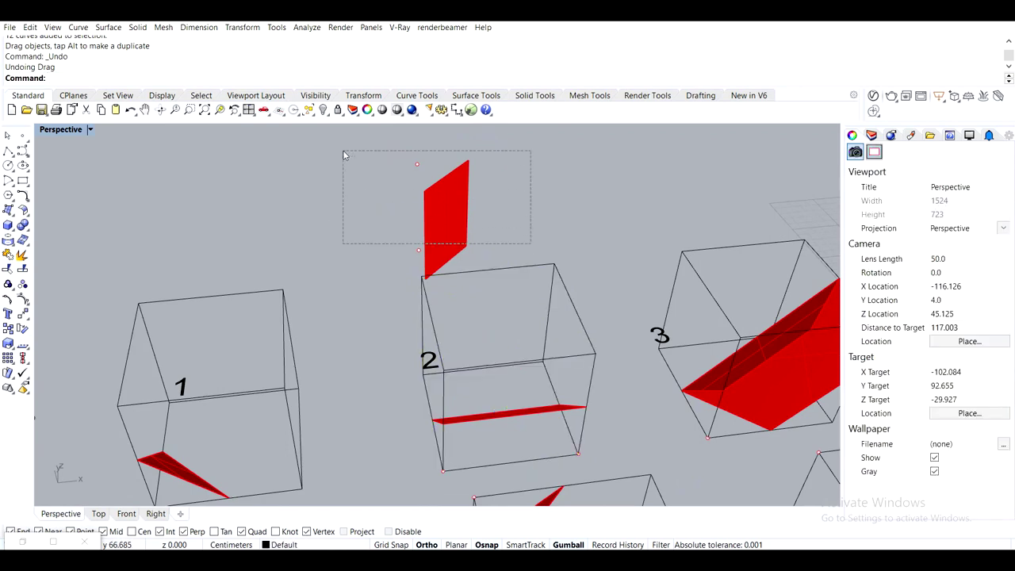
{"action": "left_click_drag", "start_coordinate": [345, 155], "coordinate": [344, 155]}
{"action": "key", "text": "Delete"}
{"action": "left_click", "coordinate": [418, 252]}
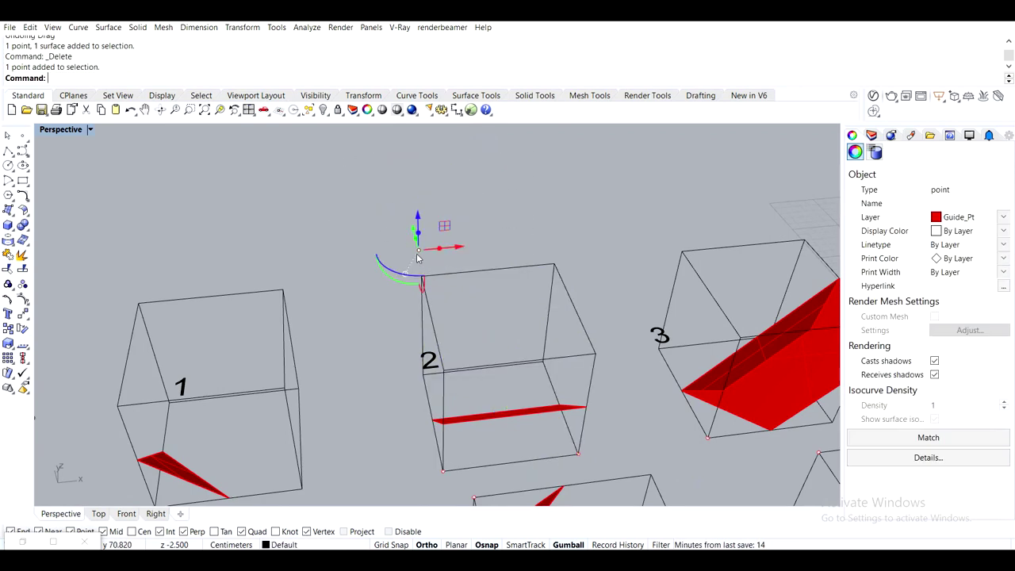
{"action": "key", "text": "Delete"}
Examine the whole catalogue of modules 0 to 14, comparing their cages, guide points and surfaces
{"action": "scroll", "coordinate": [428, 249], "scroll_direction": "down", "scroll_amount": 8}
{"action": "right_click_drag", "start_coordinate": [507, 305], "coordinate": [479, 293]}
{"action": "scroll", "coordinate": [491, 286], "scroll_direction": "down", "scroll_amount": 4}
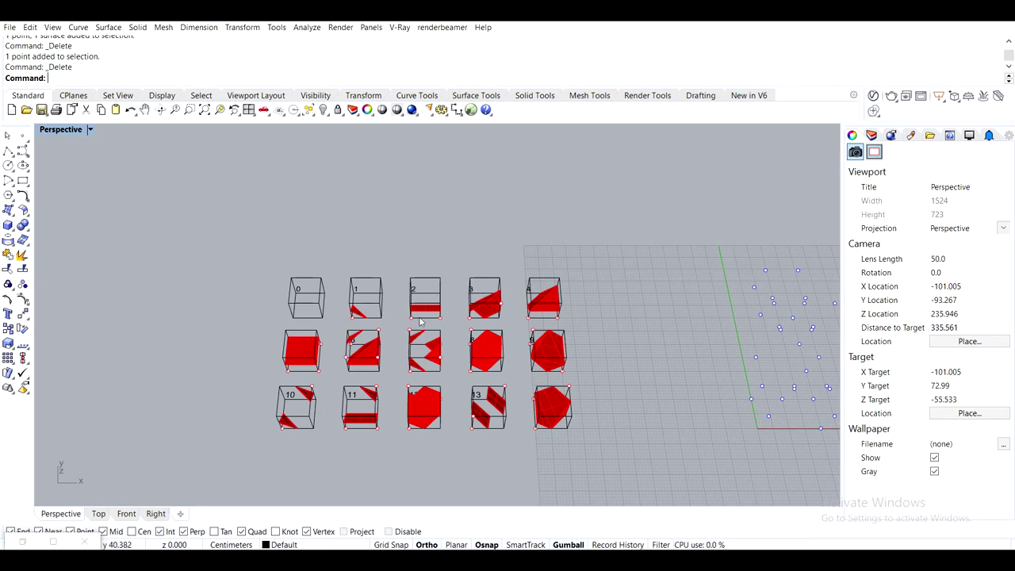
{"action": "scroll", "coordinate": [420, 321], "scroll_direction": "up", "scroll_amount": 2}
{"action": "right_click_drag", "start_coordinate": [418, 311], "coordinate": [416, 281]}
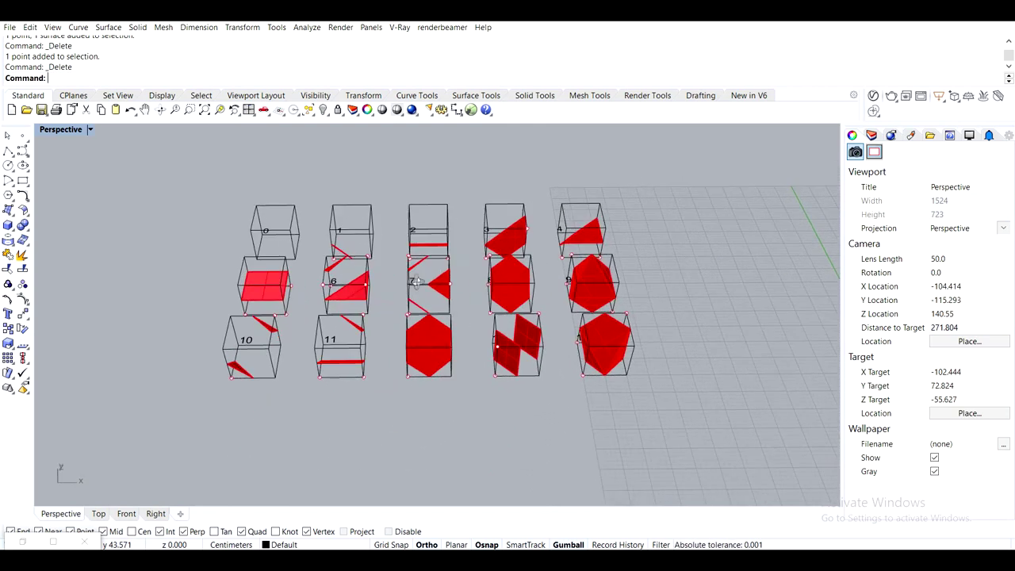
{"action": "scroll", "coordinate": [433, 233], "scroll_direction": "up", "scroll_amount": 2}
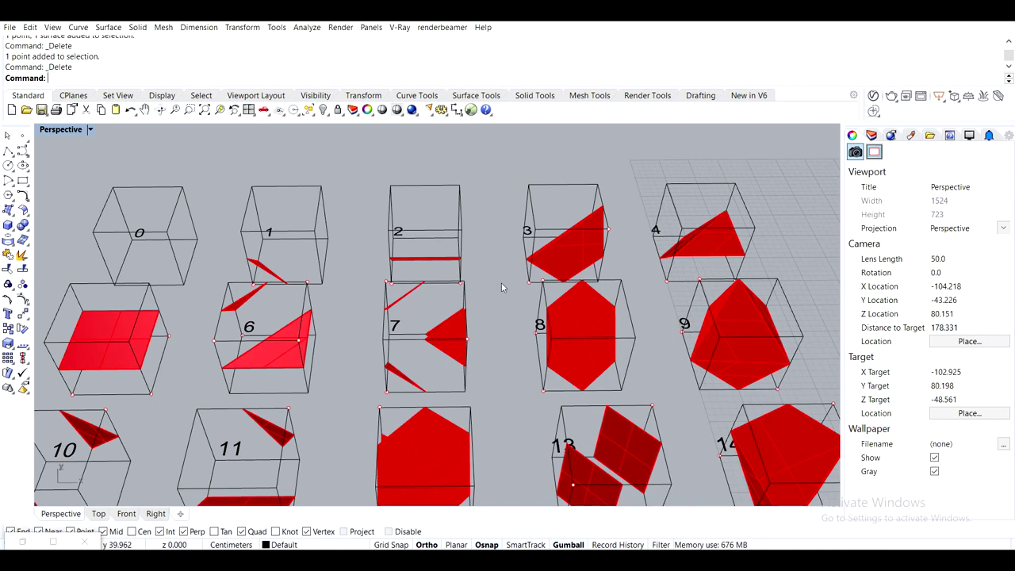
{"action": "scroll", "coordinate": [501, 287], "scroll_direction": "down", "scroll_amount": 2}
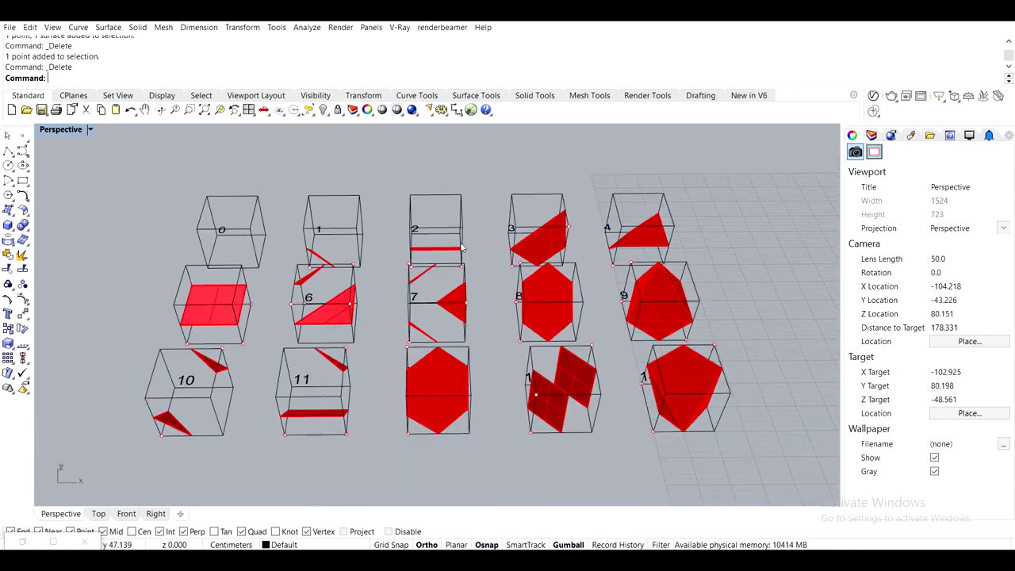
{"action": "right_click_drag", "start_coordinate": [449, 261], "coordinate": [440, 217], "text": "shift"}
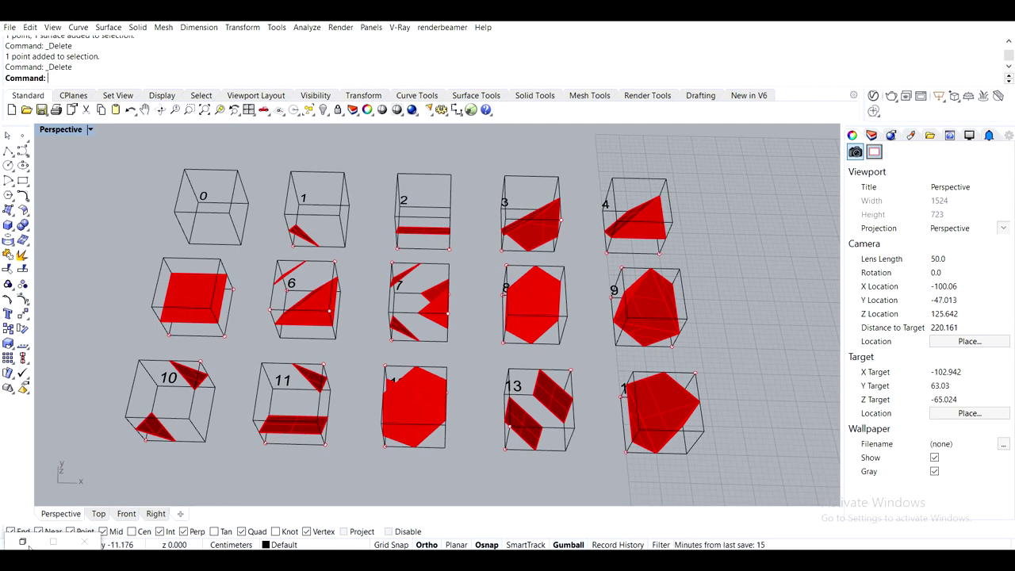
{"action": "scroll", "coordinate": [694, 353], "scroll_direction": "down", "scroll_amount": 4}
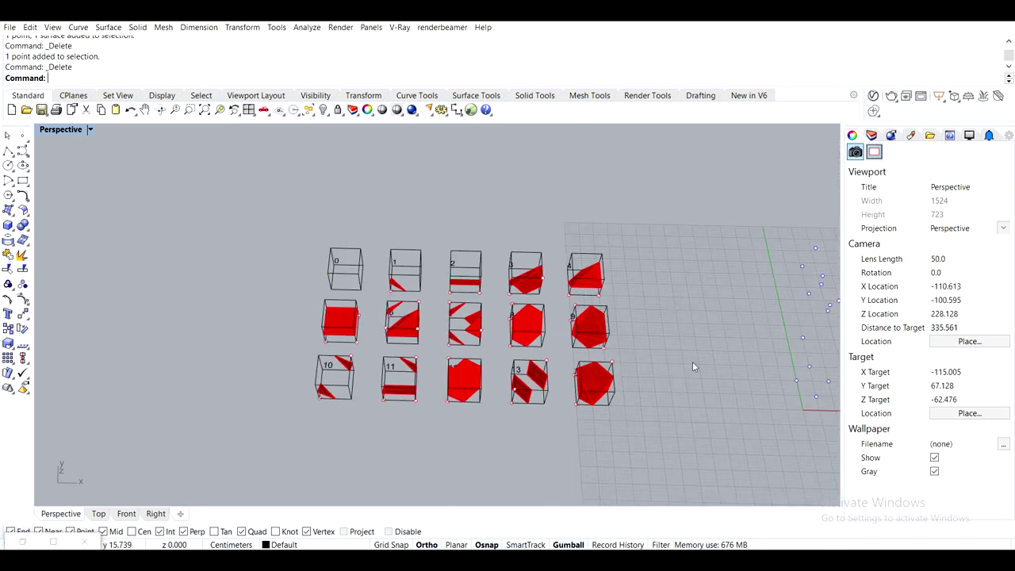
{"action": "right_click_drag", "start_coordinate": [693, 362], "coordinate": [552, 328], "text": "shift"}
Switch to Grasshopper beside the Rhino viewport and look over the definition and its cluster
{"action": "left_click", "coordinate": [53, 541]}
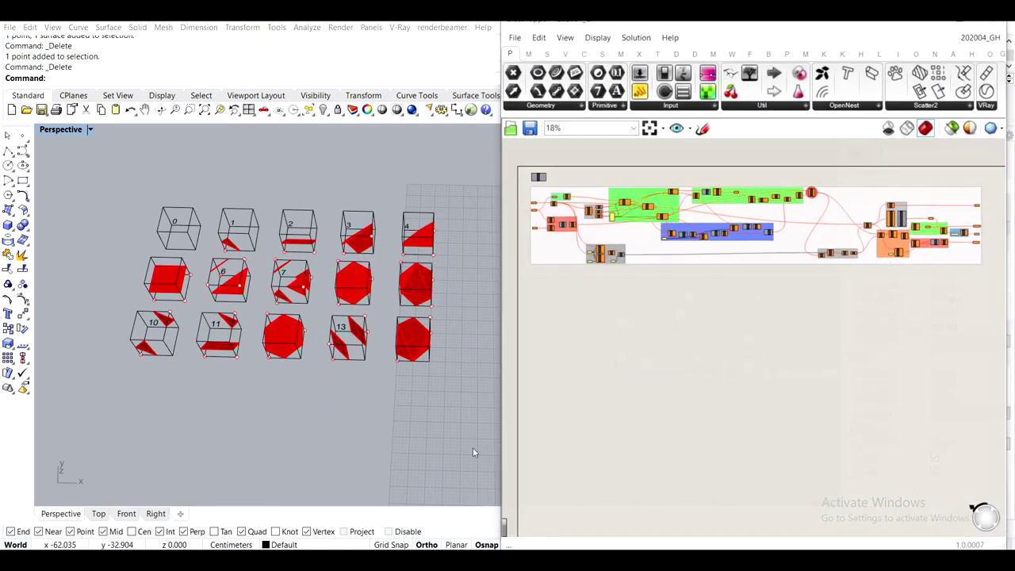
{"action": "right_click_drag", "start_coordinate": [777, 365], "coordinate": [733, 375]}
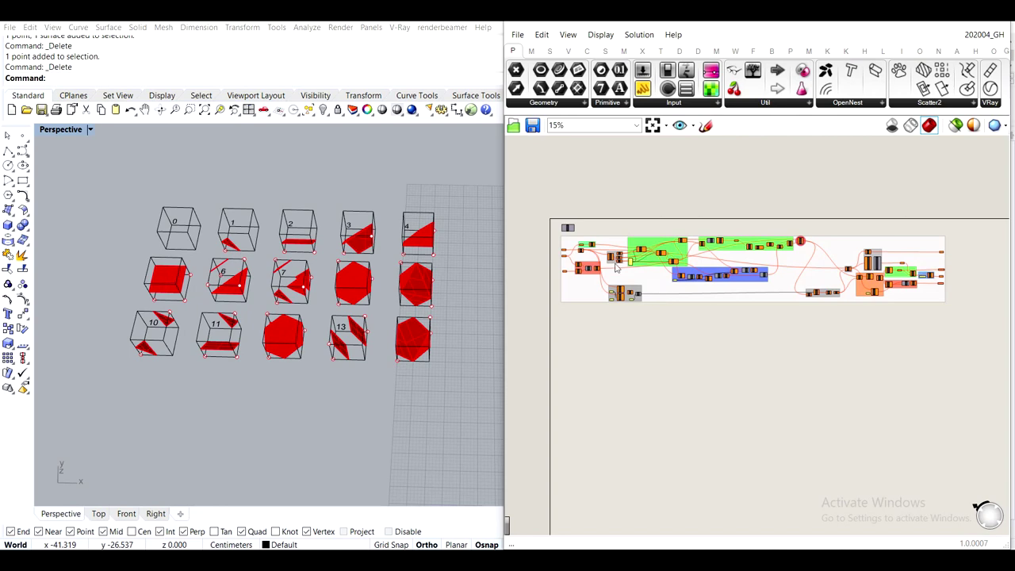
{"action": "scroll", "coordinate": [733, 236], "scroll_direction": "up", "scroll_amount": 10}
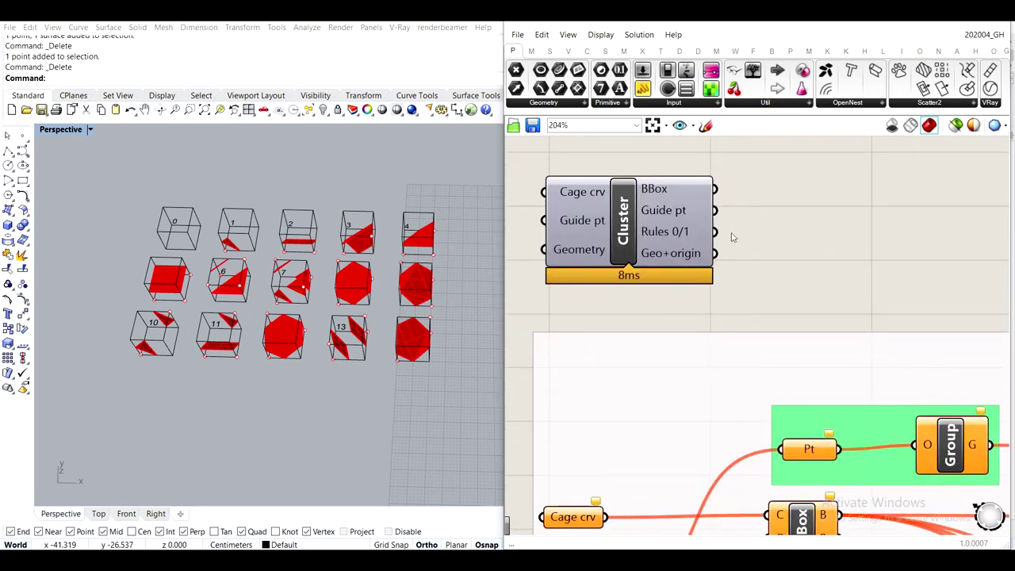
{"action": "scroll", "coordinate": [733, 236], "scroll_direction": "down", "scroll_amount": 10}
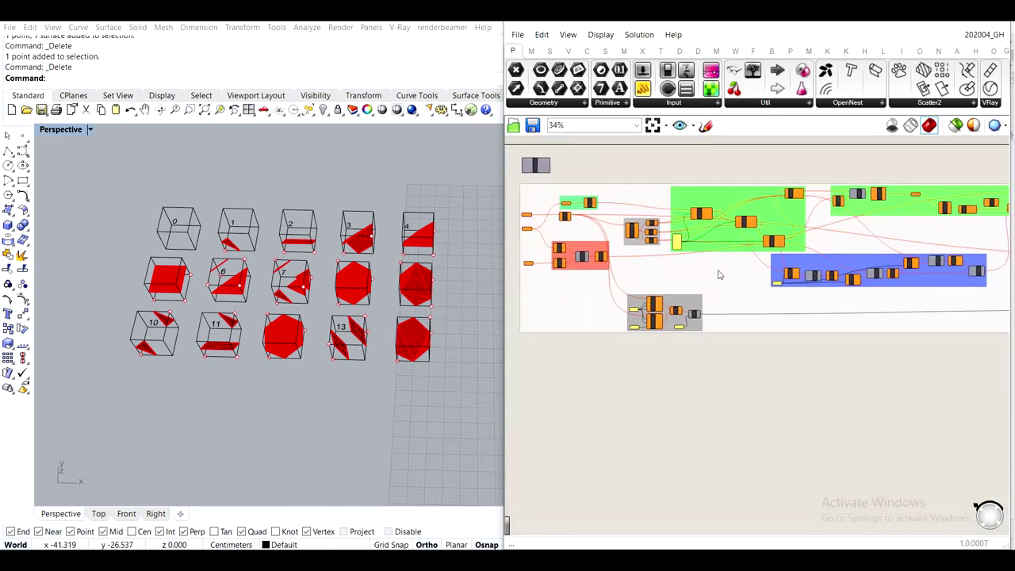
Examine the cluster's Cage crv, Guide pt and Geometry inputs and its BBox, Guide pt, Rules 0/1 and Geo+origin outputs
{"action": "scroll", "coordinate": [719, 275], "scroll_direction": "up", "scroll_amount": 6}
{"action": "left_click_drag", "start_coordinate": [658, 291], "coordinate": [656, 296]}
{"action": "left_click", "coordinate": [655, 213]}
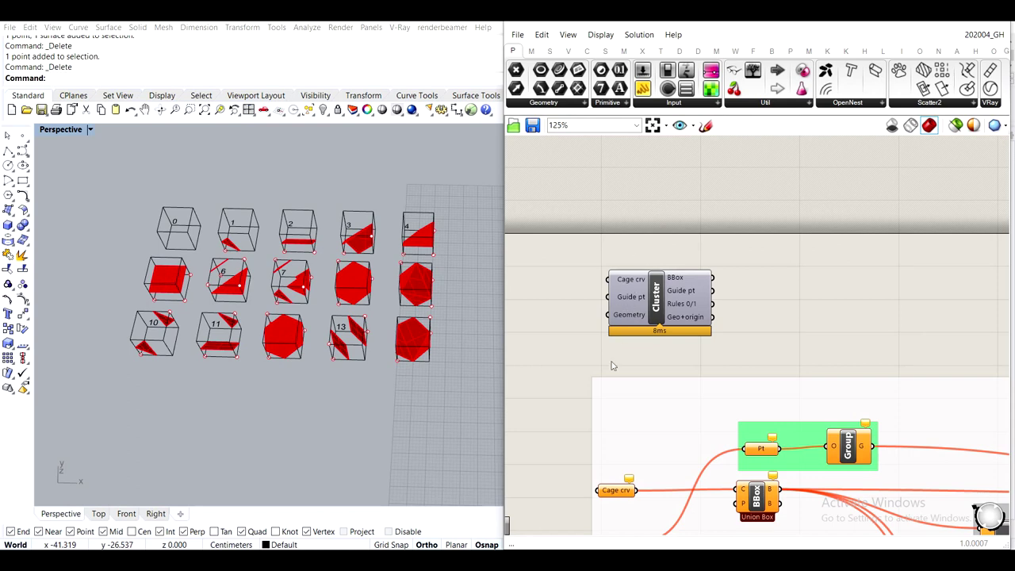
{"action": "mouse_move", "coordinate": [674, 306]}
{"action": "scroll", "coordinate": [674, 306], "scroll_direction": "up", "scroll_amount": 4}
{"action": "scroll", "coordinate": [802, 376], "scroll_direction": "down", "scroll_amount": 1}
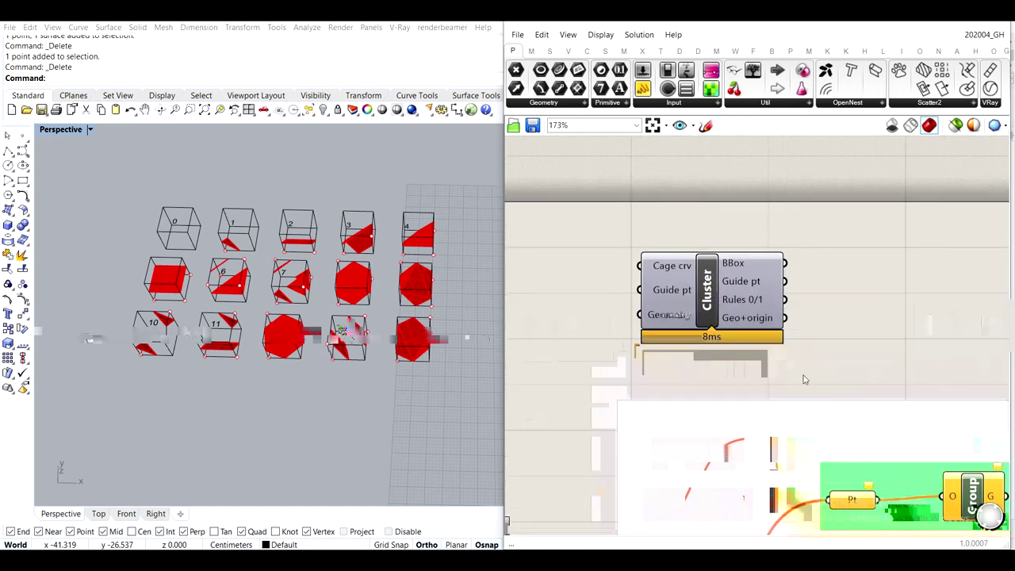
{"action": "right_click_drag", "start_coordinate": [802, 375], "coordinate": [775, 237]}
{"action": "right_click_drag", "start_coordinate": [836, 176], "coordinate": [842, 230]}
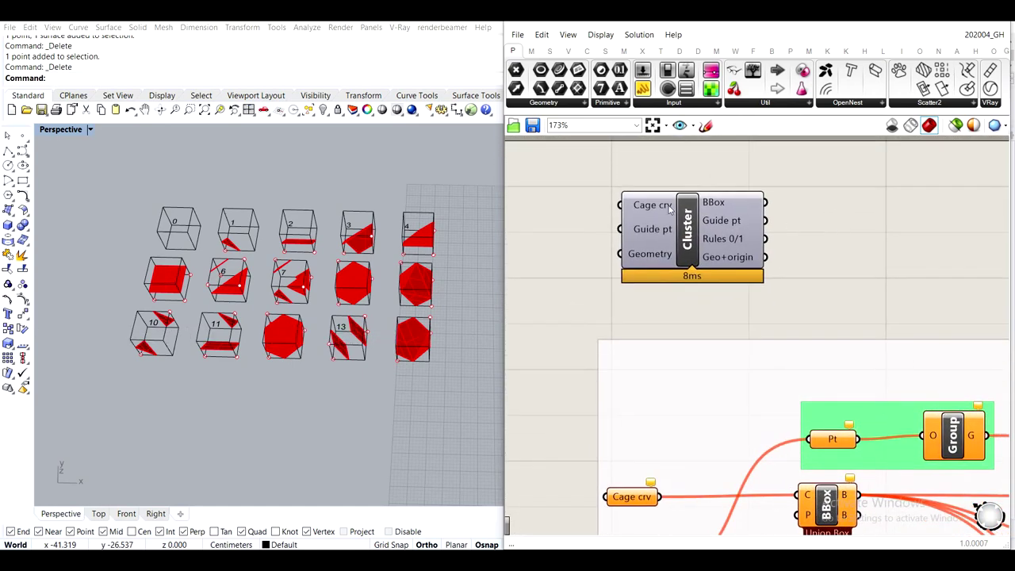
Highlight module 2's cage curves in Rhino as the example for the cluster's Cage crv input
{"action": "mouse_move", "coordinate": [669, 208]}
{"action": "scroll", "coordinate": [296, 208], "scroll_direction": "up", "scroll_amount": 8}
{"action": "left_click", "coordinate": [338, 217]}
{"action": "right_click_drag", "start_coordinate": [376, 218], "coordinate": [428, 183], "text": "shift"}
{"action": "right_click_drag", "start_coordinate": [615, 206], "coordinate": [683, 202]}
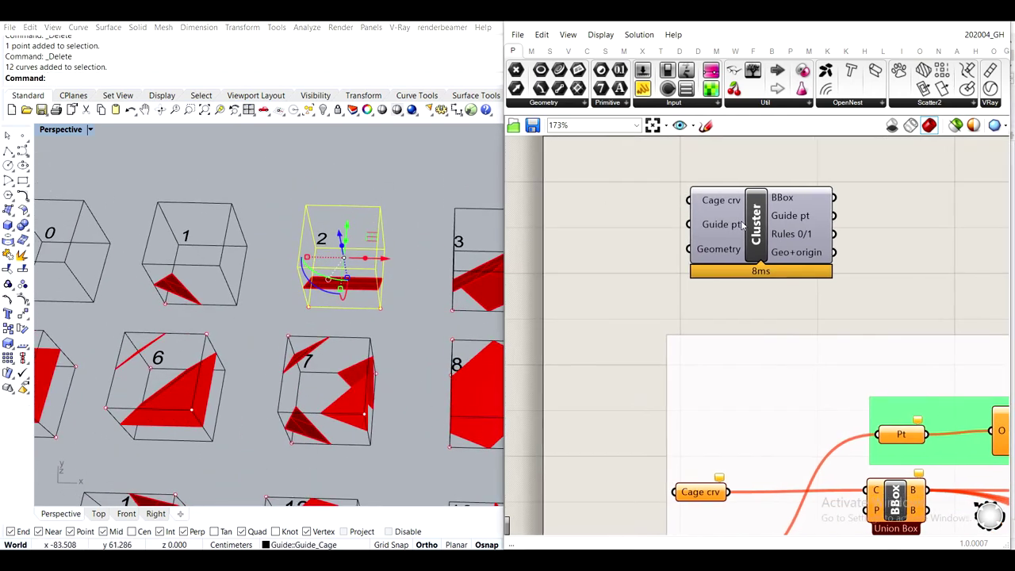
Move the cluster aside and place a Curve parameter beside its Cage crv input
{"action": "right_click_drag", "start_coordinate": [743, 225], "coordinate": [822, 229]}
{"action": "left_click", "coordinate": [451, 186]}
{"action": "double_click", "coordinate": [642, 200]}
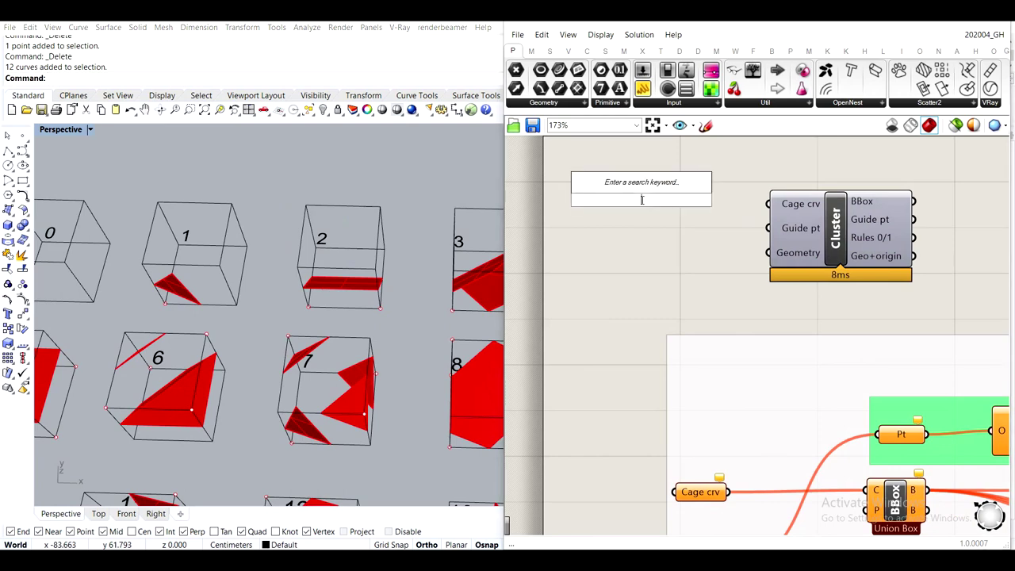
{"action": "type", "text": "crv"}
{"action": "left_click", "coordinate": [660, 186]}
{"action": "left_click_drag", "start_coordinate": [649, 203], "coordinate": [679, 205]}
Reference module 2's twelve cage curves in the Curve parameter as multiple curves
{"action": "right_click", "coordinate": [677, 204]}
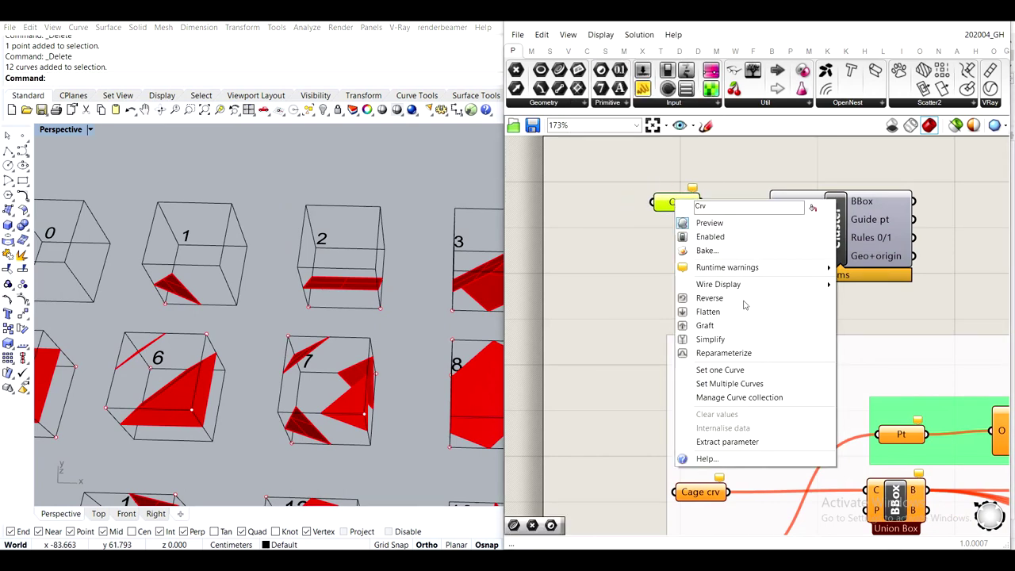
{"action": "left_click", "coordinate": [740, 383]}
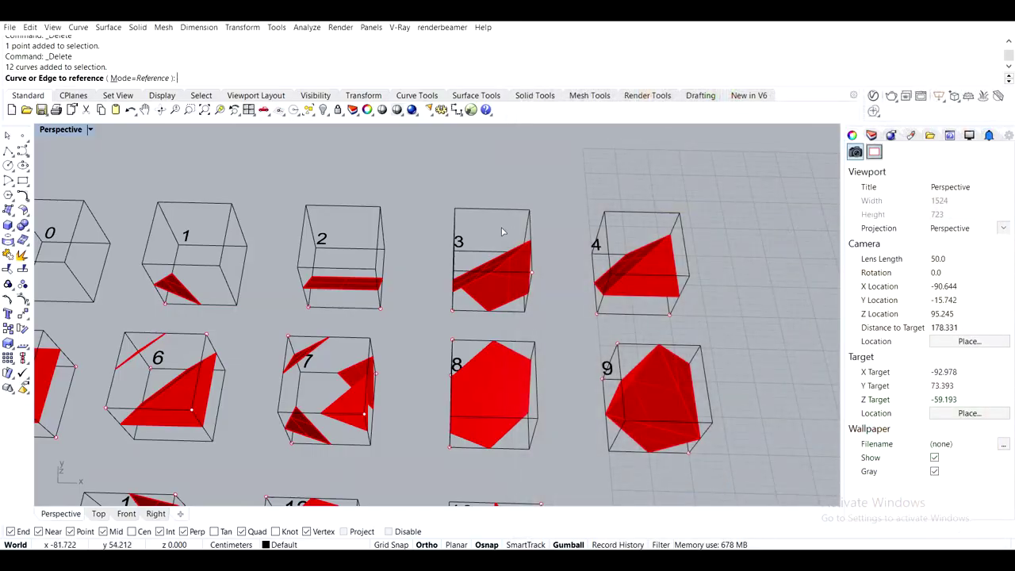
{"action": "left_click", "coordinate": [329, 207]}
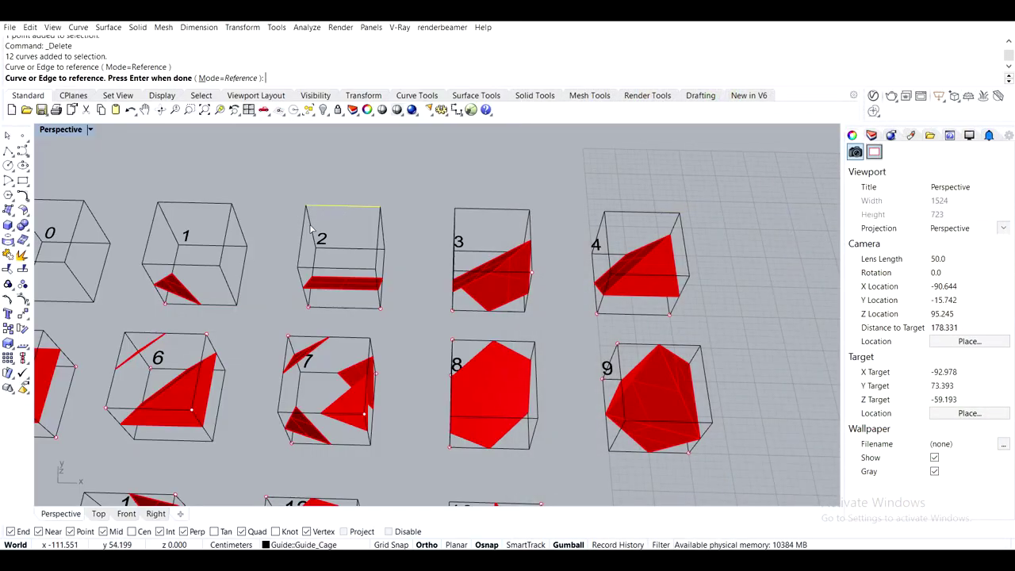
{"action": "key", "text": "Return"}
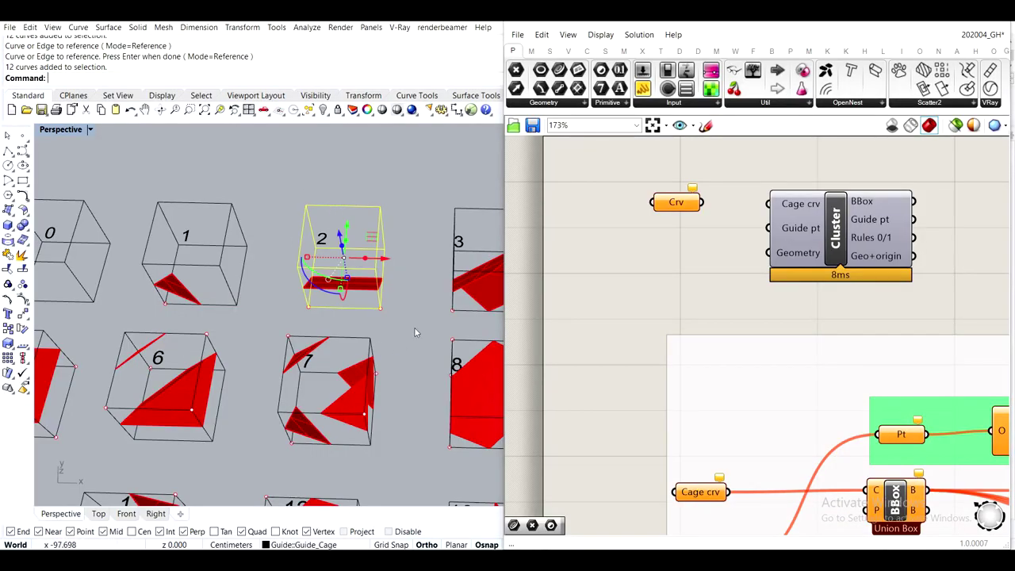
{"action": "right_click", "coordinate": [671, 209]}
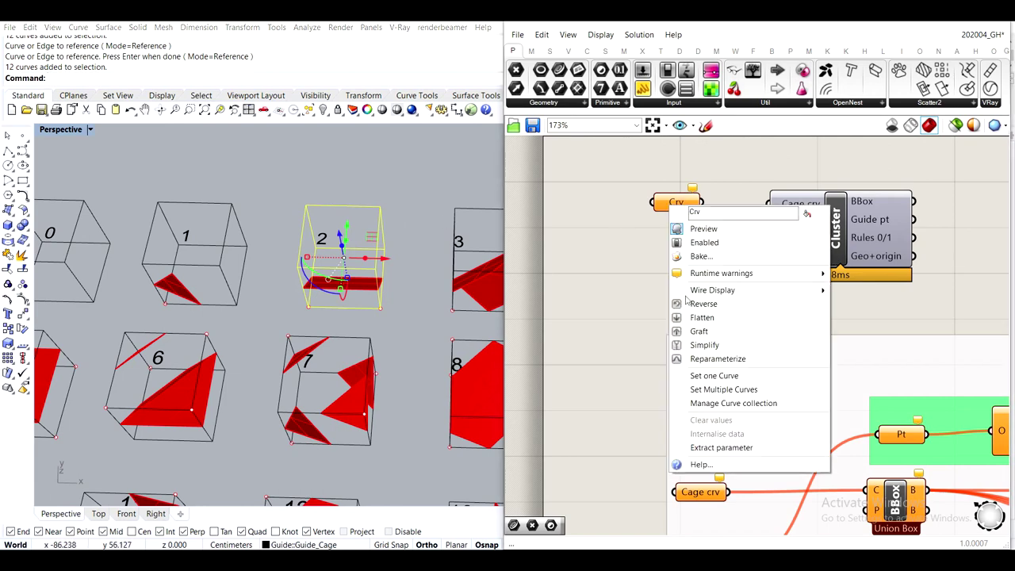
{"action": "left_click", "coordinate": [723, 389]}
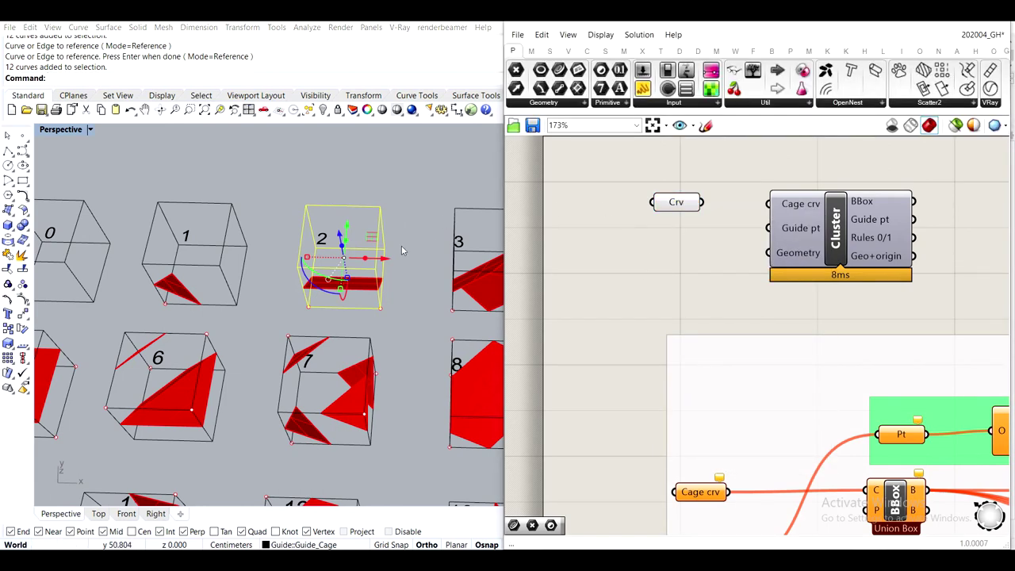
Connect the Curve parameter to the cluster's Cage crv input and line it up with that input
{"action": "left_click", "coordinate": [676, 203]}
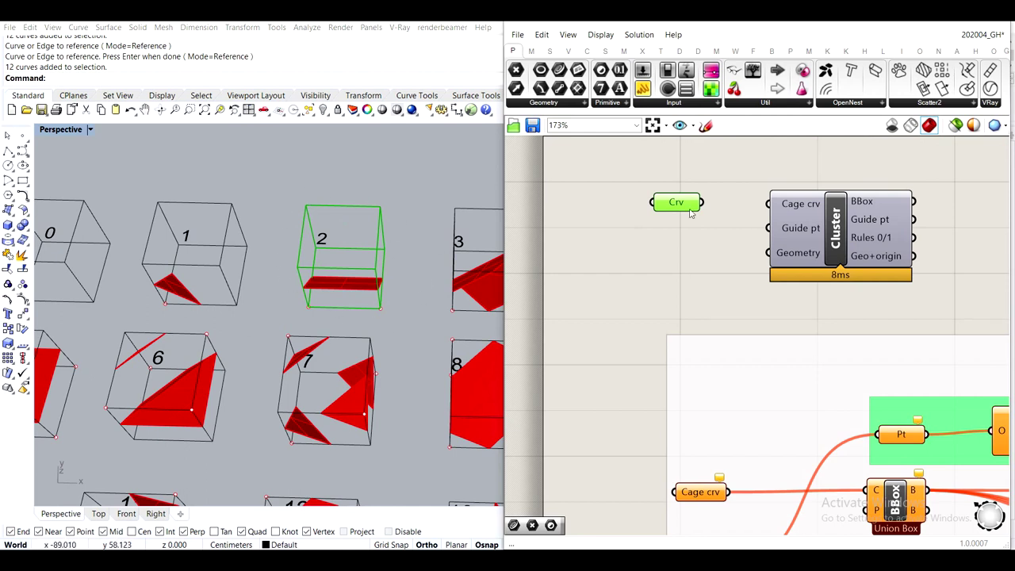
{"action": "mouse_move", "coordinate": [704, 203]}
{"action": "left_mouse_down"}
{"action": "mouse_move", "coordinate": [767, 204]}
{"action": "mouse_move", "coordinate": [695, 212]}
{"action": "mouse_move", "coordinate": [716, 210]}
{"action": "left_mouse_up"}
{"action": "left_click", "coordinate": [679, 165]}
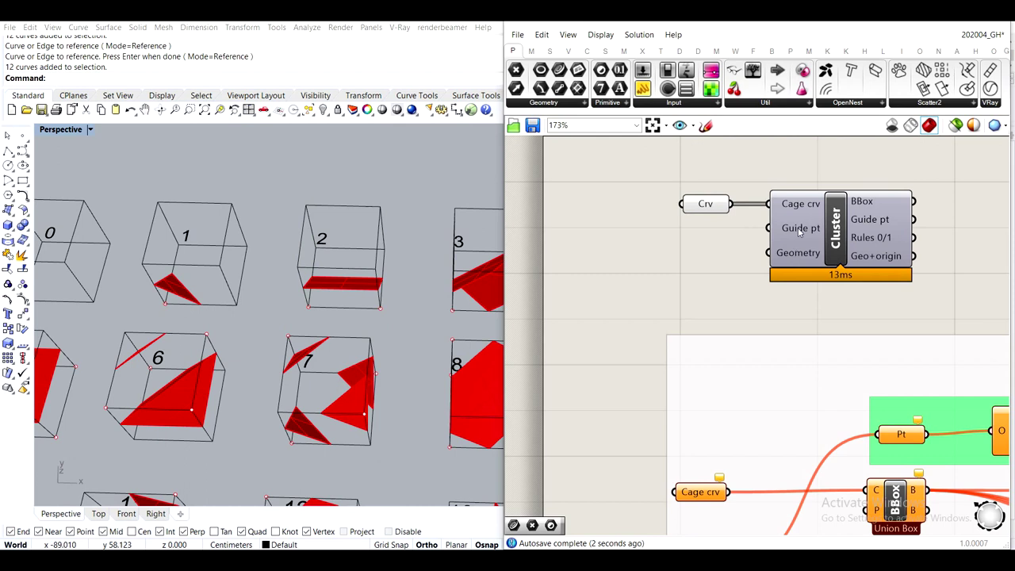
Select the two guide points at module 2's lower corners and place a Point parameter beside the cluster's inputs
{"action": "left_click", "coordinate": [308, 307]}
{"action": "scroll", "coordinate": [372, 311], "scroll_direction": "up", "scroll_amount": 2}
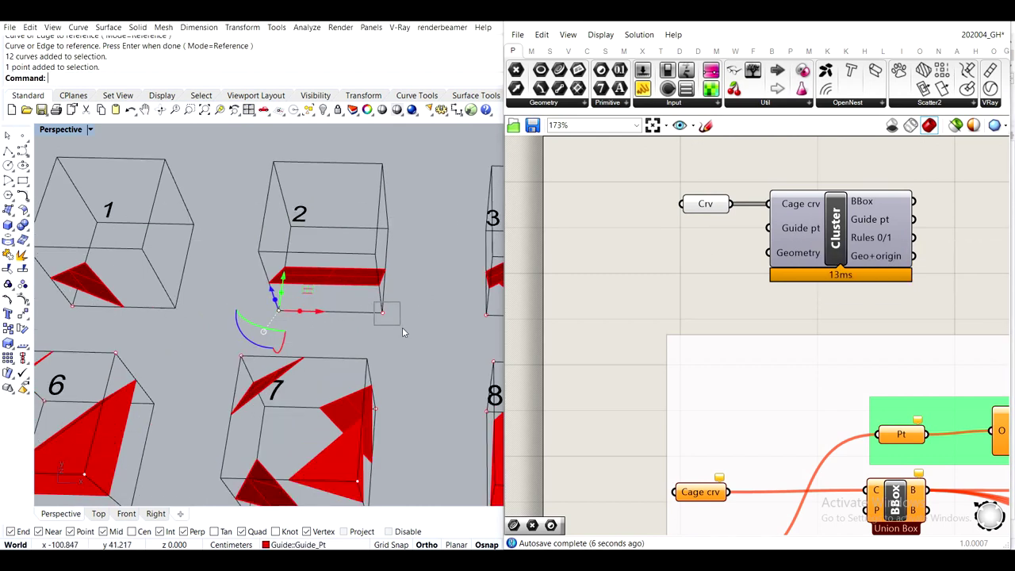
{"action": "left_click", "coordinate": [382, 312], "text": "shift"}
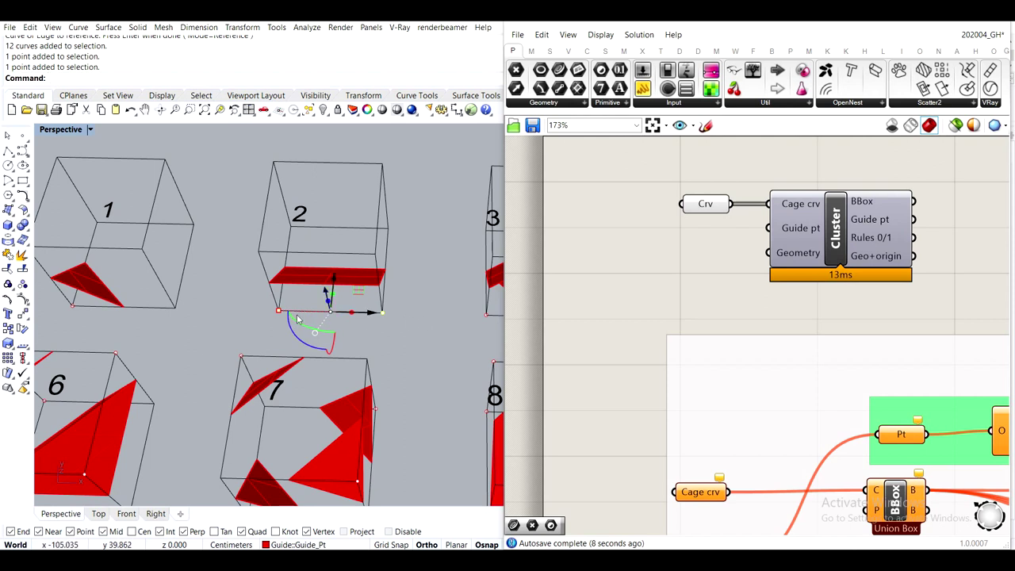
{"action": "double_click", "coordinate": [658, 259]}
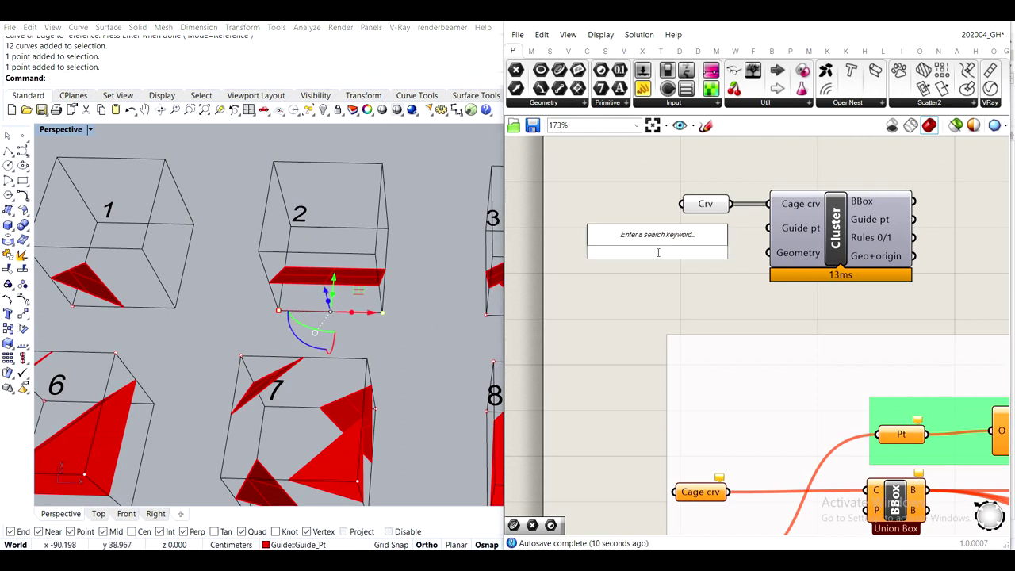
{"action": "type", "text": "point"}
{"action": "key", "text": "Return"}
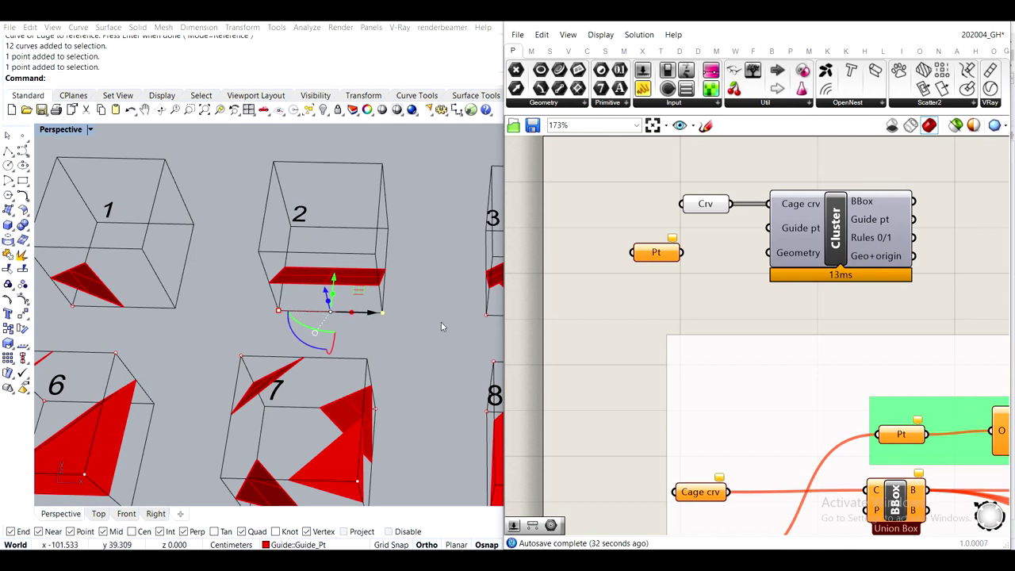
Reference the two selected guide points in the Point parameter and connect it to the cluster's Guide pt input
{"action": "left_click_drag", "start_coordinate": [649, 260], "coordinate": [650, 247]}
{"action": "right_click", "coordinate": [650, 245]}
{"action": "left_click", "coordinate": [735, 428]}
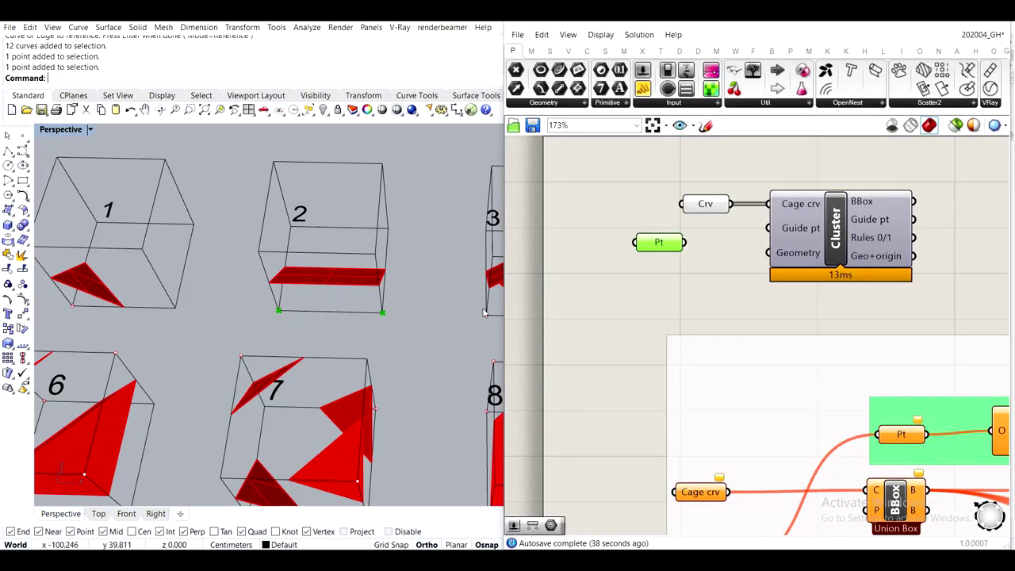
{"action": "left_click_drag", "start_coordinate": [685, 242], "coordinate": [768, 228]}
{"action": "left_click_drag", "start_coordinate": [659, 250], "coordinate": [708, 237]}
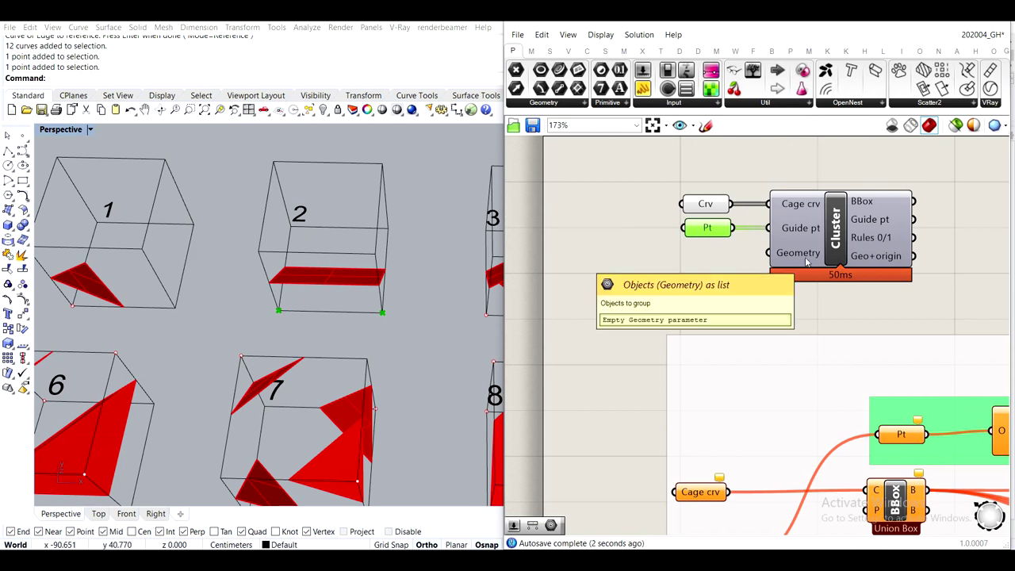
Place a Geometry parameter below the Point parameter and reference module 2's red surface in it
{"action": "double_click", "coordinate": [690, 283]}
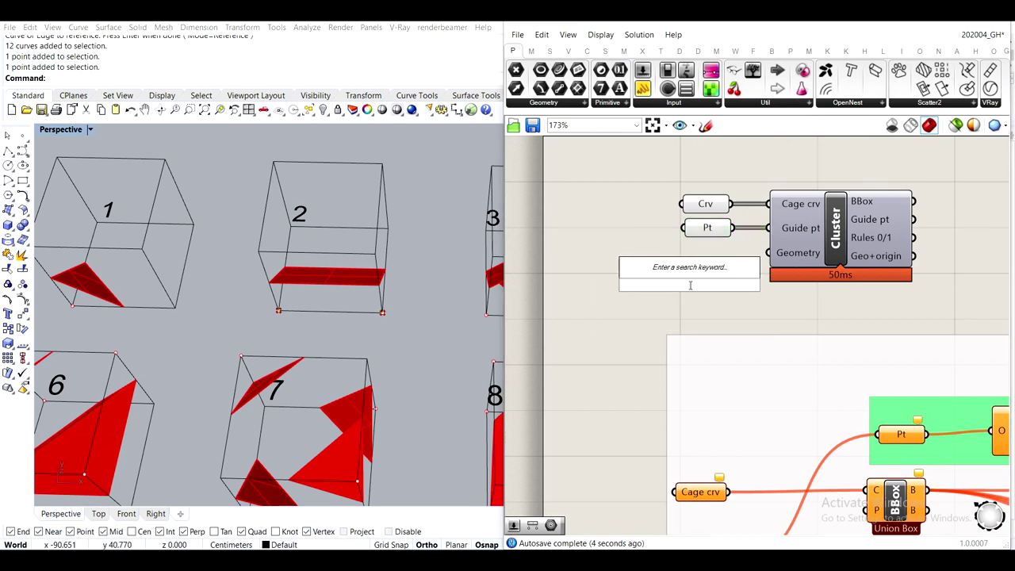
{"action": "type", "text": "geo"}
{"action": "key", "text": "Return"}
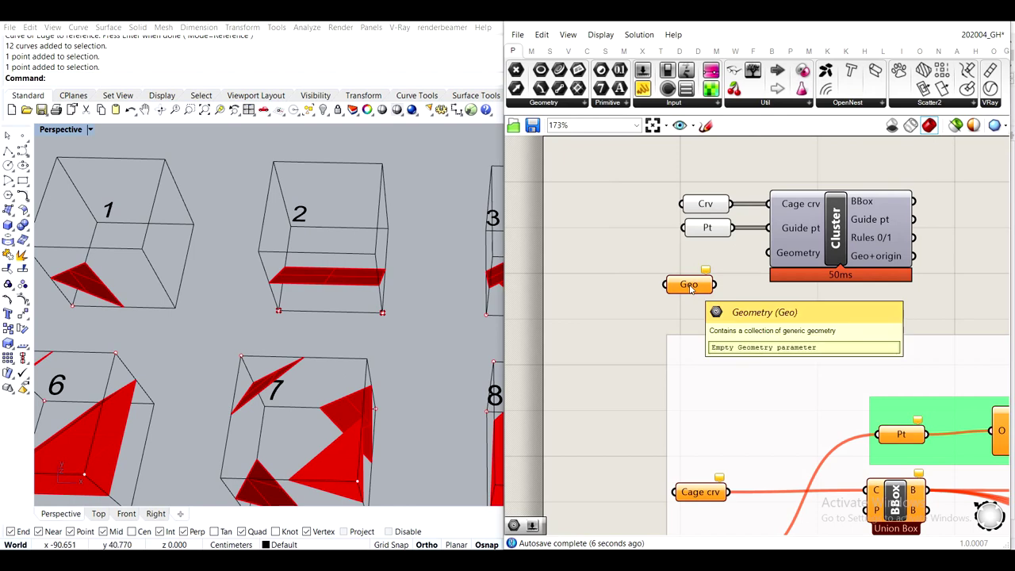
{"action": "right_click", "coordinate": [690, 287]}
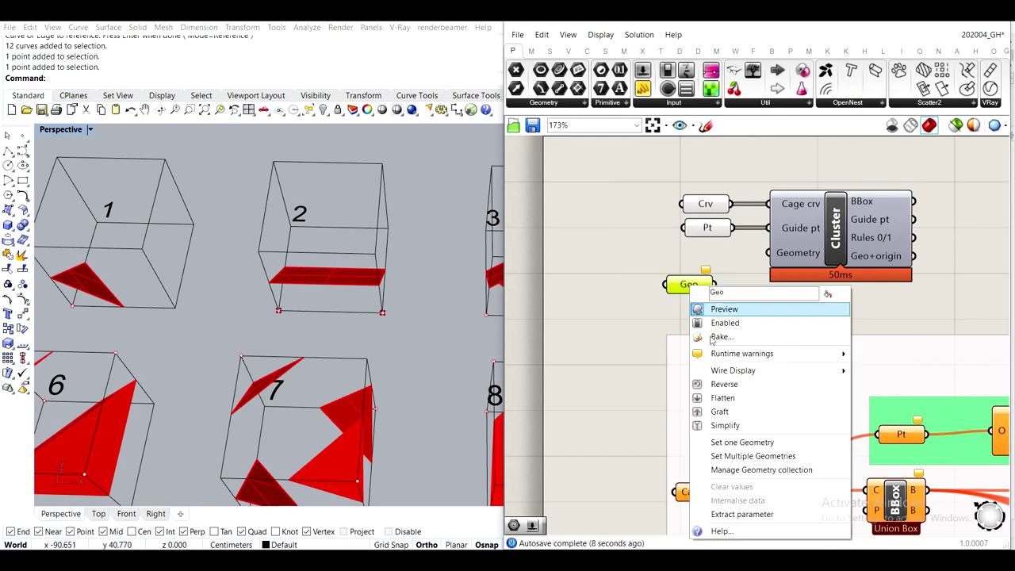
{"action": "left_click", "coordinate": [767, 442]}
{"action": "left_click", "coordinate": [287, 261]}
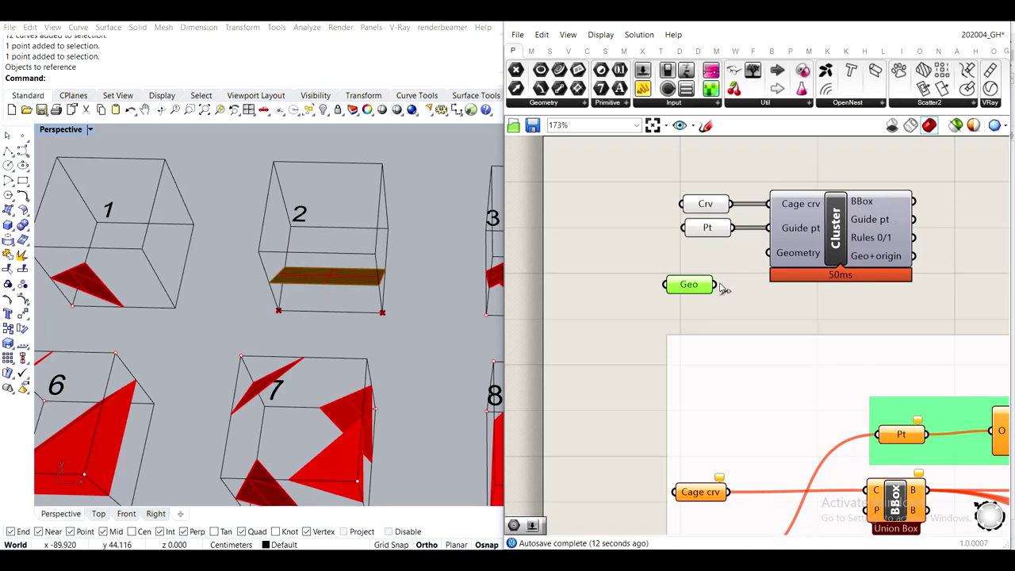
Connect the Geometry parameter to the cluster's Geometry input and align it under the other two parameters
{"action": "left_click_drag", "start_coordinate": [734, 273], "coordinate": [767, 253]}
{"action": "left_click_drag", "start_coordinate": [695, 287], "coordinate": [713, 254]}
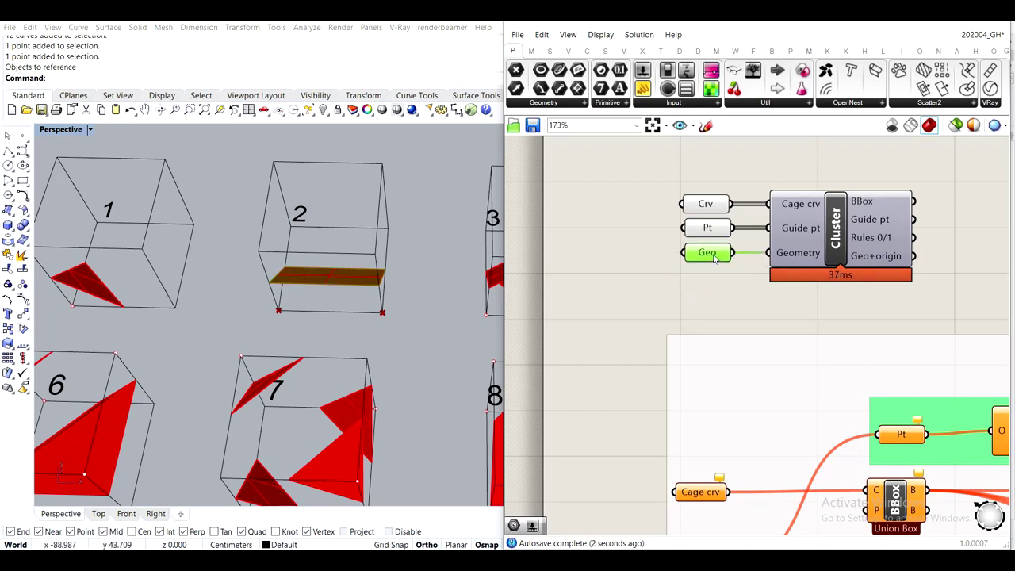
{"action": "left_click", "coordinate": [612, 262]}
Look over the modules in Rhino and inspect the data of the cluster's BBox output
{"action": "scroll", "coordinate": [365, 287], "scroll_direction": "down", "scroll_amount": 8}
{"action": "right_click_drag", "start_coordinate": [365, 291], "coordinate": [296, 322]}
{"action": "scroll", "coordinate": [294, 287], "scroll_direction": "up", "scroll_amount": 3}
{"action": "right_click_drag", "start_coordinate": [324, 280], "coordinate": [265, 327]}
{"action": "scroll", "coordinate": [264, 326], "scroll_direction": "up", "scroll_amount": 5}
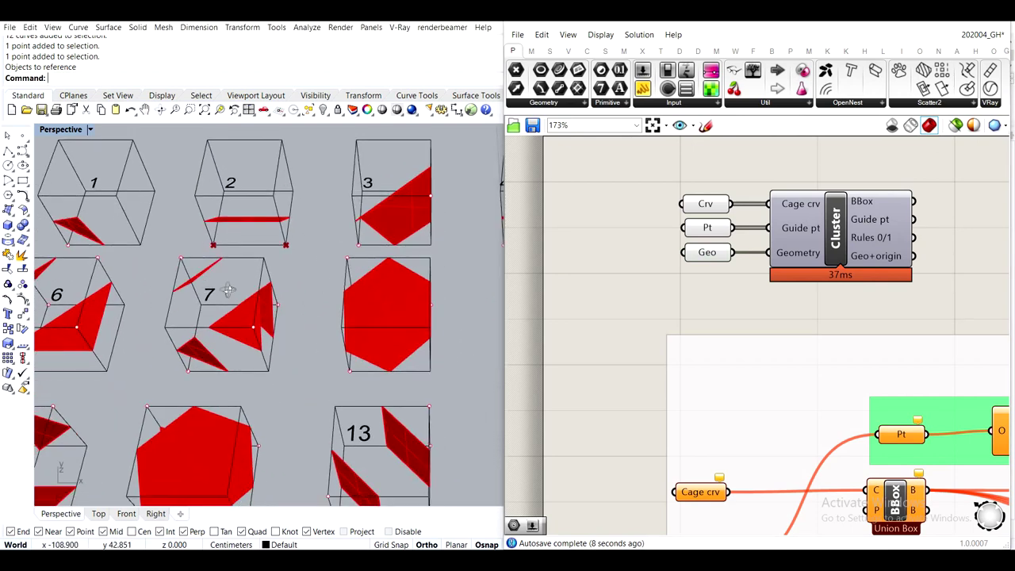
{"action": "left_click", "coordinate": [709, 256]}
{"action": "right_click_drag", "start_coordinate": [847, 243], "coordinate": [807, 238]}
{"action": "right_click_drag", "start_coordinate": [903, 214], "coordinate": [775, 236]}
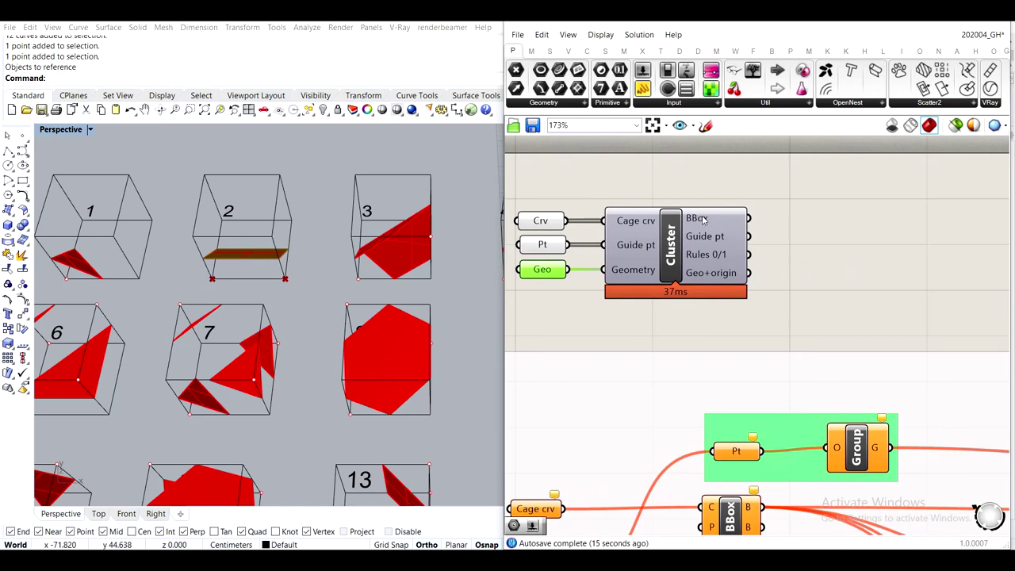
{"action": "mouse_move", "coordinate": [716, 225]}
{"action": "scroll", "coordinate": [793, 238], "scroll_direction": "down", "scroll_amount": 5}
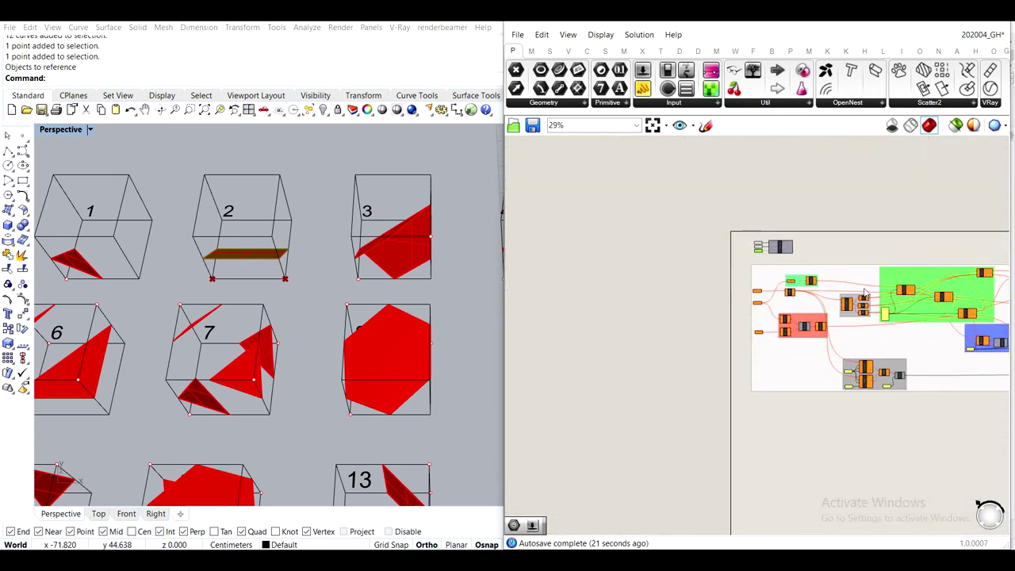
{"action": "scroll", "coordinate": [865, 295], "scroll_direction": "up", "scroll_amount": 5}
{"action": "mouse_move", "coordinate": [698, 291]}
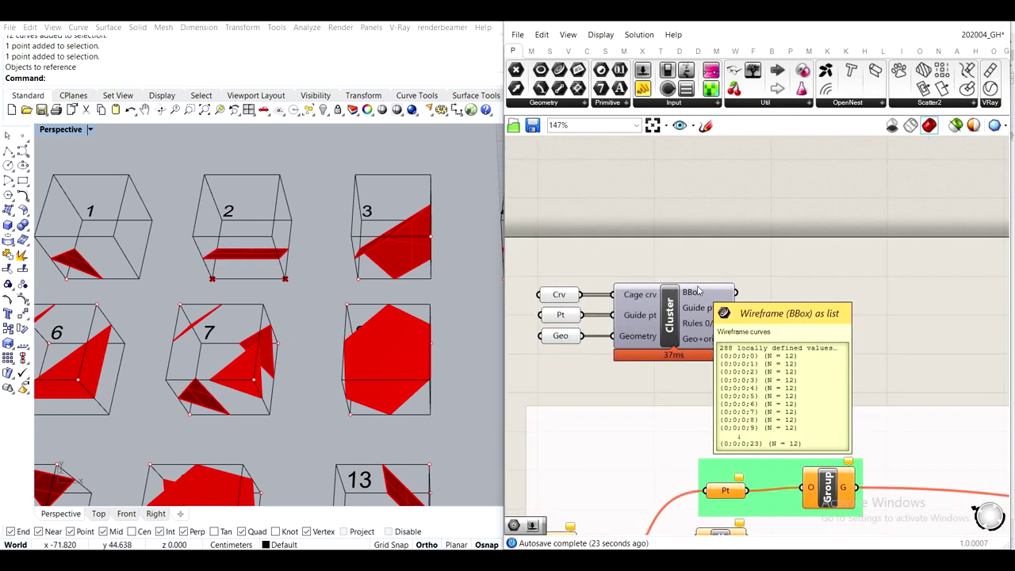
Place a Curve parameter beside the cluster's outputs, feed it from BBox, and view the generated boxes in Rhino
{"action": "double_click", "coordinate": [815, 270]}
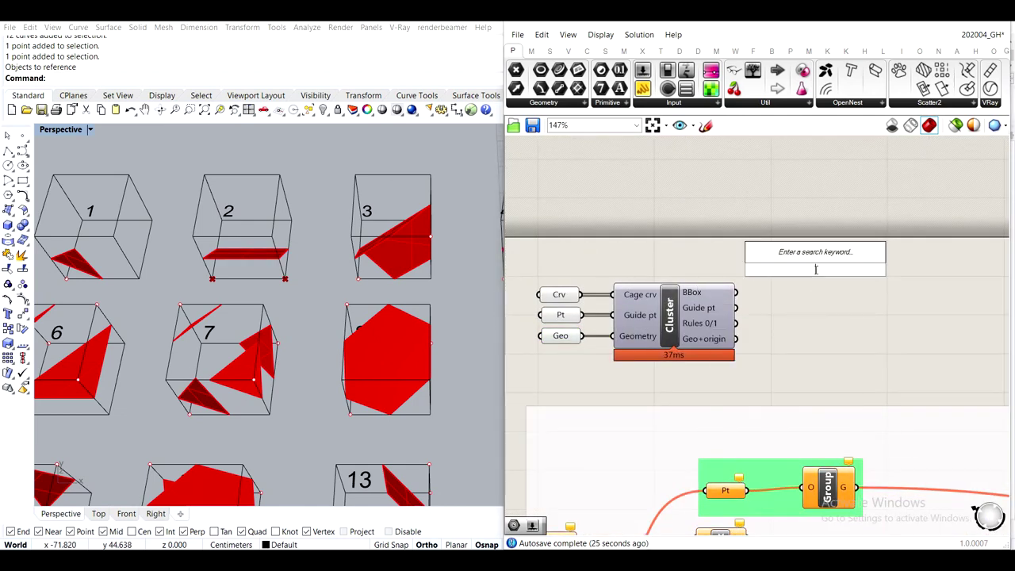
{"action": "type", "text": "crv"}
{"action": "key", "text": "Return"}
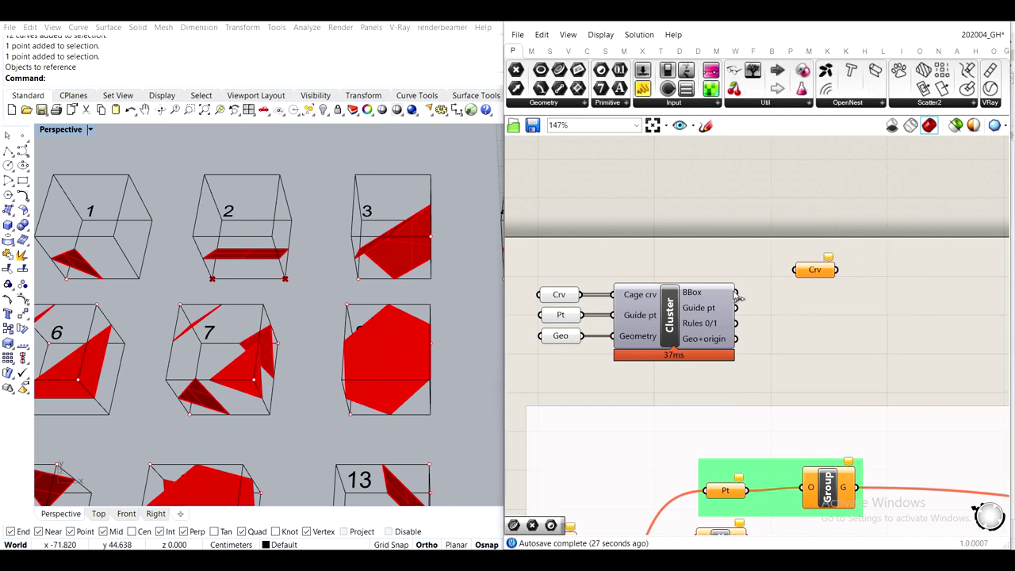
{"action": "left_click_drag", "start_coordinate": [736, 292], "coordinate": [801, 270]}
{"action": "scroll", "coordinate": [286, 267], "scroll_direction": "down", "scroll_amount": 7}
{"action": "right_click_drag", "start_coordinate": [295, 349], "coordinate": [366, 258]}
{"action": "scroll", "coordinate": [389, 285], "scroll_direction": "down", "scroll_amount": 6}
{"action": "scroll", "coordinate": [289, 252], "scroll_direction": "up", "scroll_amount": 2}
{"action": "right_click_drag", "start_coordinate": [395, 325], "coordinate": [381, 254]}
{"action": "scroll", "coordinate": [739, 295], "scroll_direction": "up", "scroll_amount": 3}
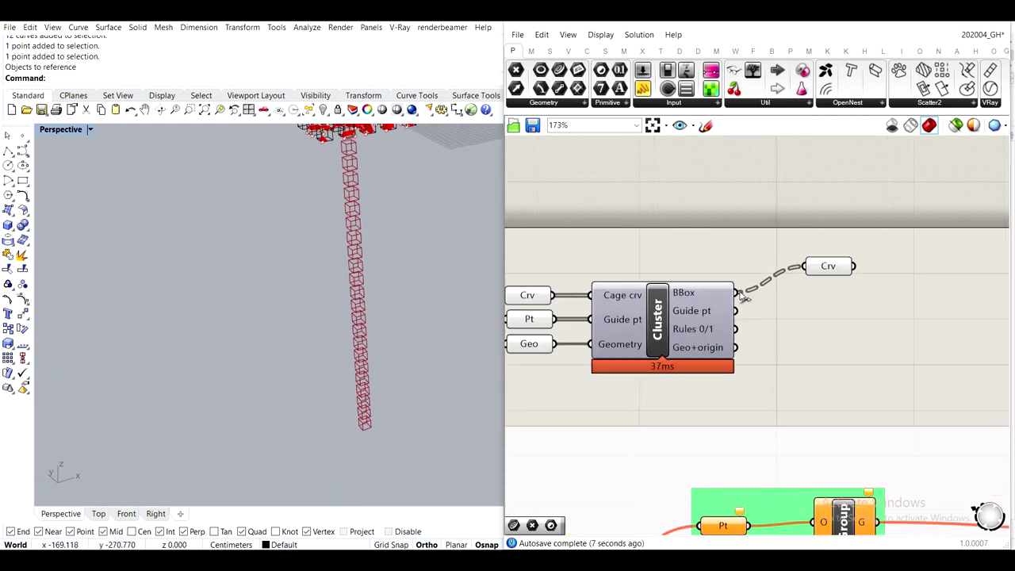
Place a Point parameter below the output Curve parameter and connect the cluster's Guide pt output to it
{"action": "mouse_move", "coordinate": [690, 317]}
{"action": "double_click", "coordinate": [872, 338]}
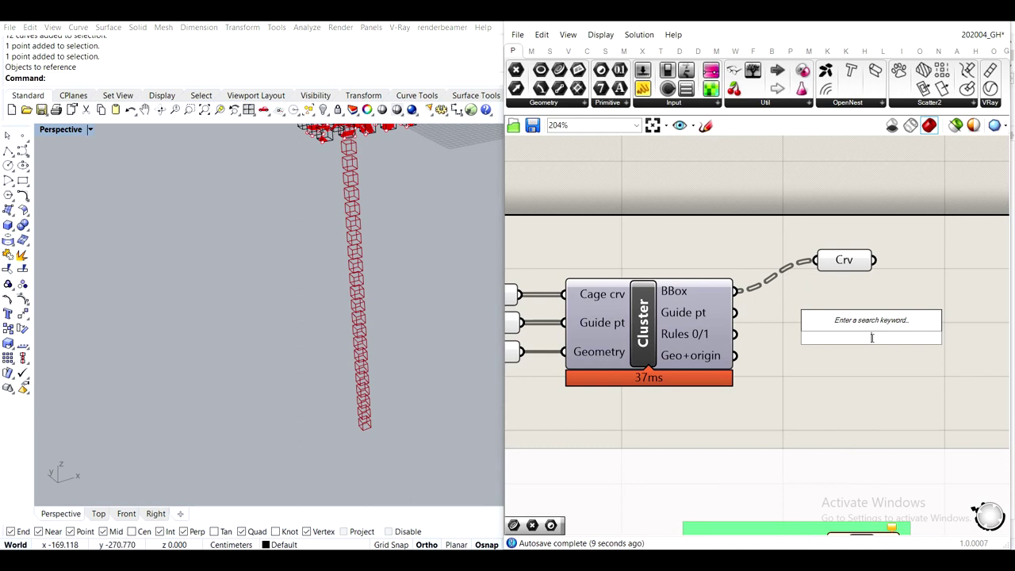
{"action": "type", "text": "point"}
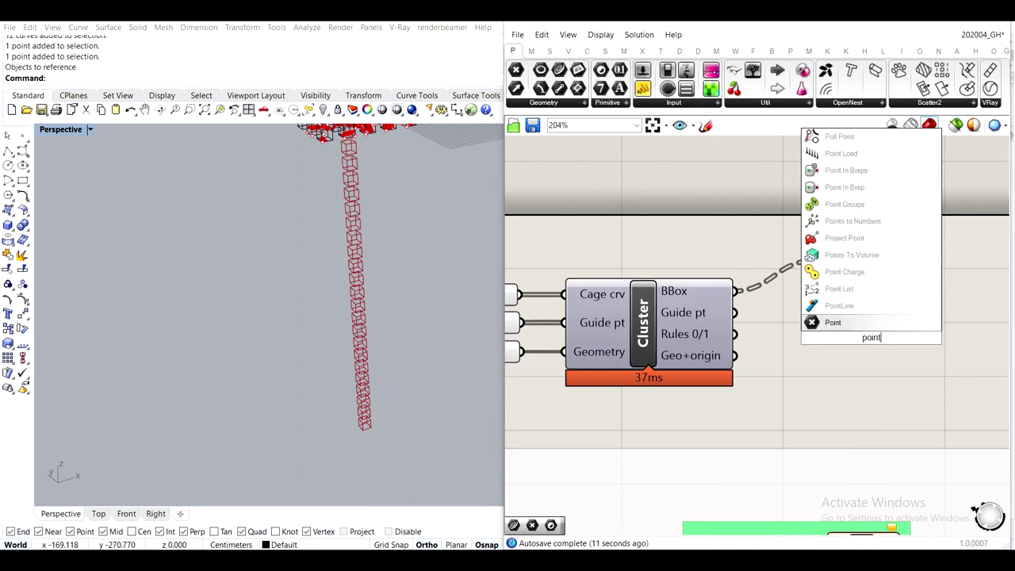
{"action": "left_click", "coordinate": [870, 326]}
{"action": "left_click_drag", "start_coordinate": [735, 312], "coordinate": [842, 313]}
{"action": "left_click", "coordinate": [906, 347]}
{"action": "right_click_drag", "start_coordinate": [674, 333], "coordinate": [782, 323]}
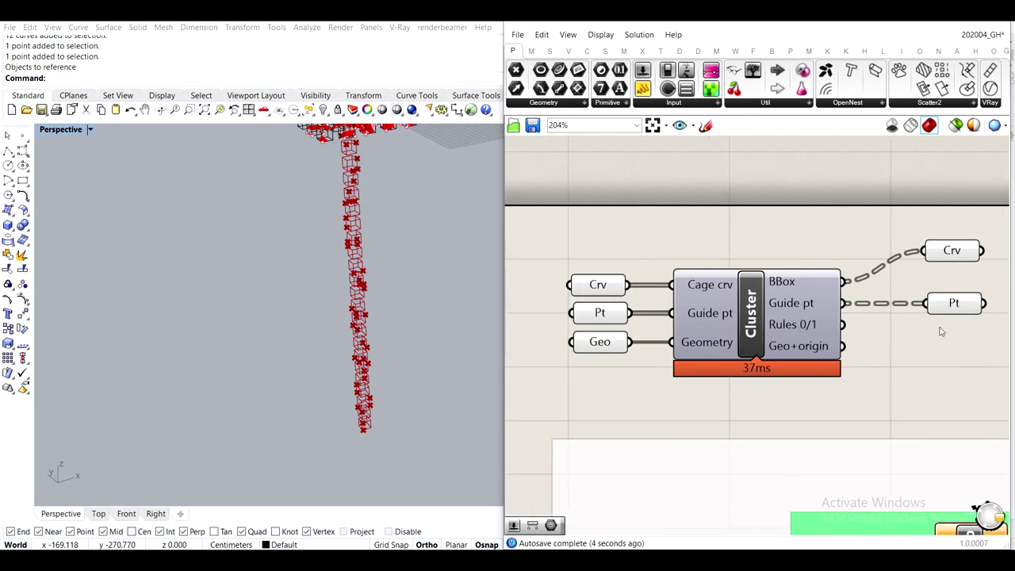
Examine how the guide points sit on the corners of the stacked boxes in the Rhino viewport
{"action": "left_click", "coordinate": [955, 306]}
{"action": "left_click", "coordinate": [852, 227]}
{"action": "scroll", "coordinate": [450, 220], "scroll_direction": "up", "scroll_amount": 5}
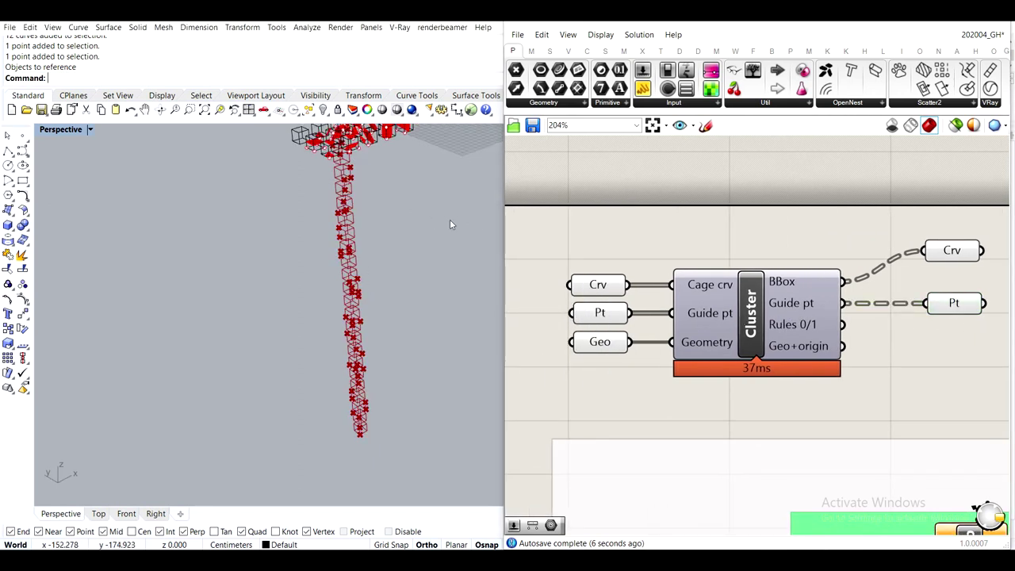
{"action": "scroll", "coordinate": [351, 231], "scroll_direction": "up", "scroll_amount": 6}
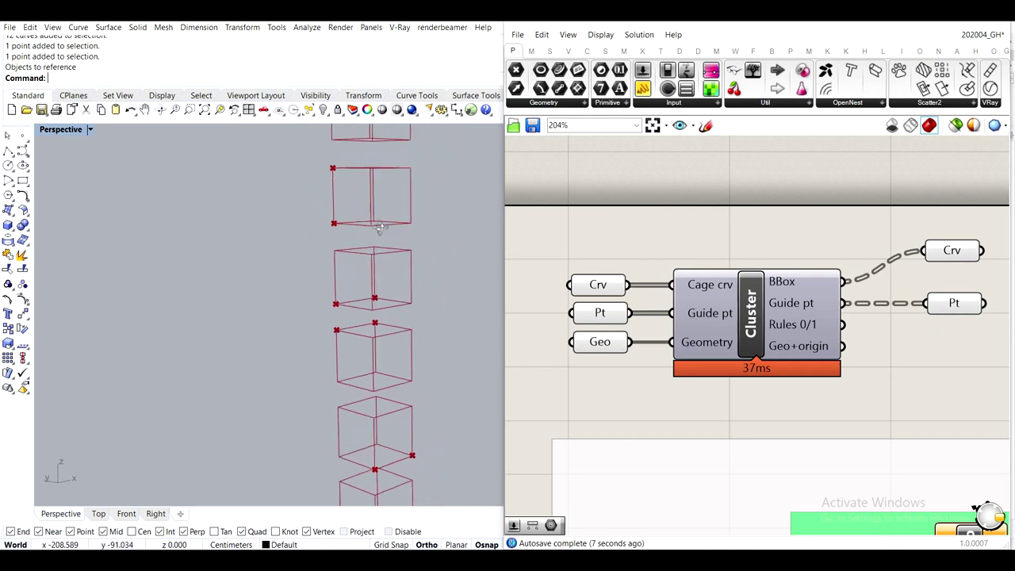
{"action": "mouse_move", "coordinate": [405, 235]}
{"action": "right_mouse_down"}
{"action": "mouse_move", "coordinate": [386, 245]}
{"action": "mouse_move", "coordinate": [356, 230]}
{"action": "mouse_move", "coordinate": [356, 285]}
{"action": "right_mouse_up"}
{"action": "mouse_move", "coordinate": [360, 195]}
{"action": "right_mouse_down", "text": "shift"}
{"action": "mouse_move", "coordinate": [362, 291]}
{"action": "mouse_move", "coordinate": [374, 218]}
{"action": "mouse_move", "coordinate": [367, 283]}
{"action": "mouse_move", "coordinate": [367, 198]}
{"action": "right_mouse_up", "text": "shift"}
{"action": "scroll", "coordinate": [371, 299], "scroll_direction": "down", "scroll_amount": 4}
{"action": "right_click_drag", "start_coordinate": [372, 299], "coordinate": [359, 368], "text": "shift"}
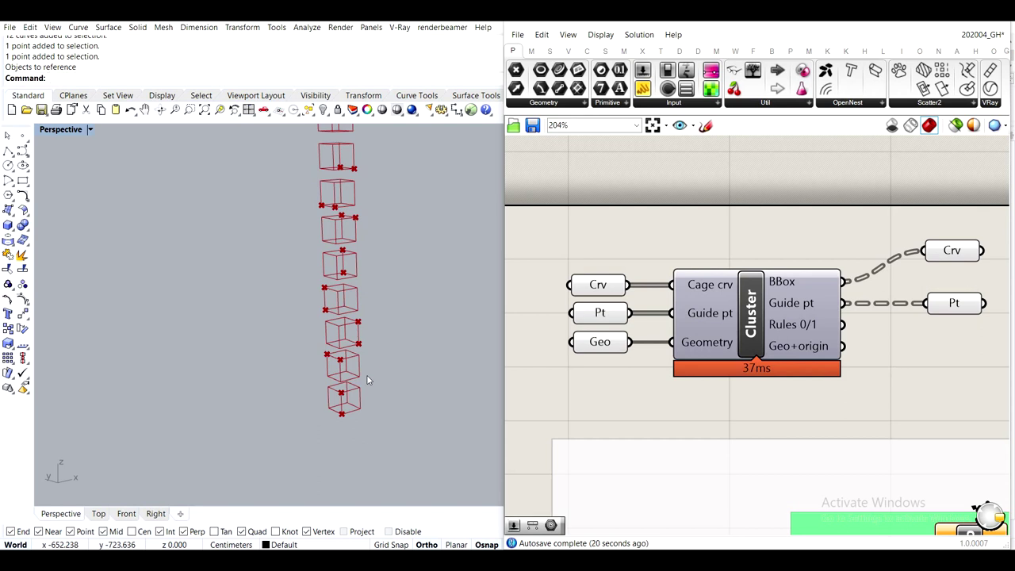
{"action": "right_click_drag", "start_coordinate": [386, 242], "coordinate": [358, 263]}
{"action": "scroll", "coordinate": [368, 395], "scroll_direction": "down", "scroll_amount": 7}
{"action": "scroll", "coordinate": [357, 263], "scroll_direction": "down", "scroll_amount": 3}
{"action": "scroll", "coordinate": [358, 264], "scroll_direction": "down", "scroll_amount": 2}
Align the output Curve and Point parameters closely beside the cluster's BBox and Guide pt outputs
{"action": "right_click_drag", "start_coordinate": [796, 301], "coordinate": [680, 226]}
{"action": "left_click_drag", "start_coordinate": [846, 226], "coordinate": [847, 213]}
{"action": "left_click_drag", "start_coordinate": [838, 175], "coordinate": [842, 186]}
{"action": "left_click_drag", "start_coordinate": [879, 281], "coordinate": [820, 170]}
{"action": "left_click_drag", "start_coordinate": [843, 192], "coordinate": [841, 208]}
{"action": "left_click", "coordinate": [859, 178]}
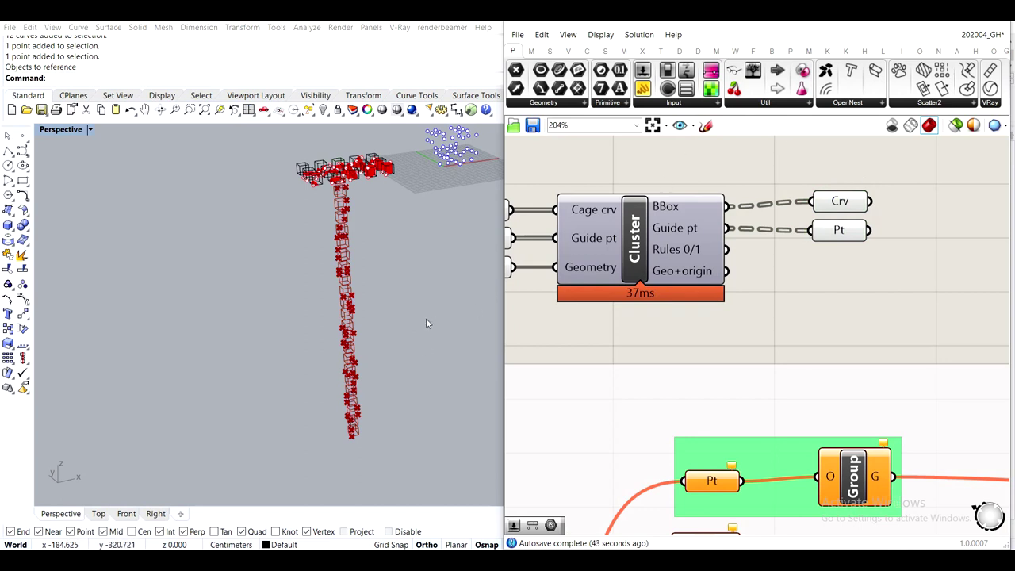
{"action": "scroll", "coordinate": [424, 345], "scroll_direction": "down", "scroll_amount": 2}
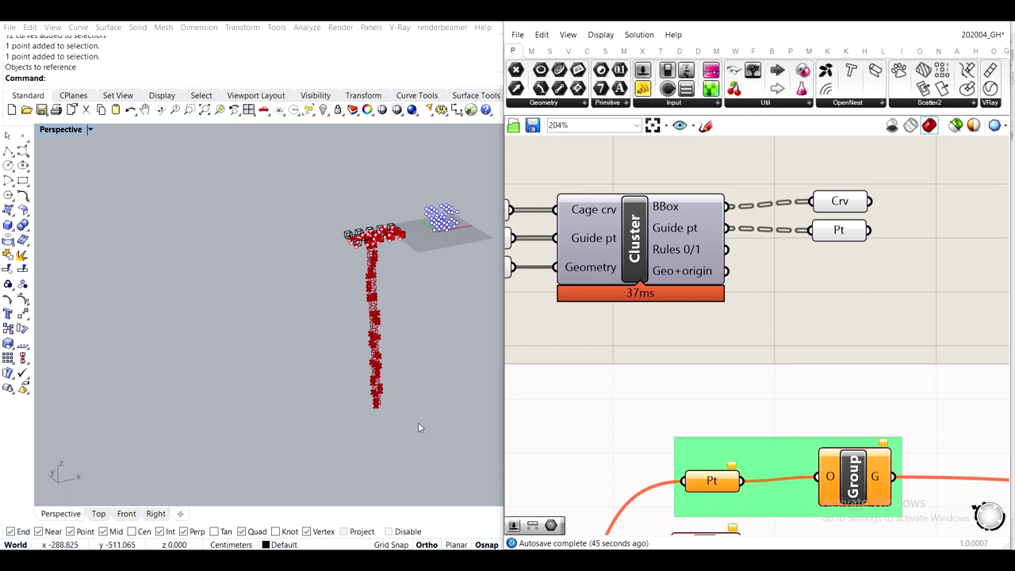
{"action": "right_click_drag", "start_coordinate": [419, 422], "coordinate": [424, 370], "text": "shift"}
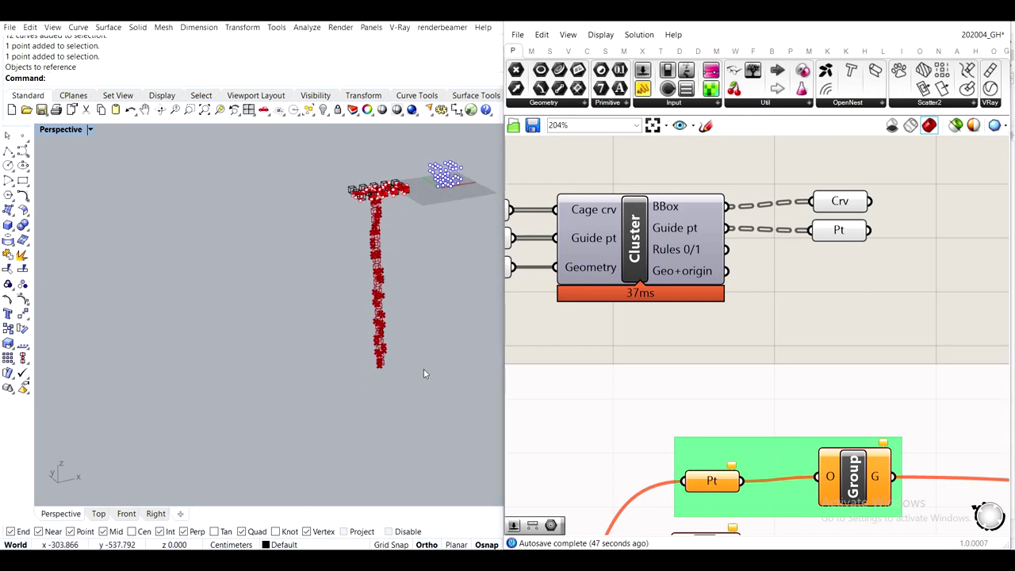
Place a panel beside the cluster, connect the Rules 0/1 output to it, and enlarge it to show whole branches
{"action": "mouse_move", "coordinate": [689, 254]}
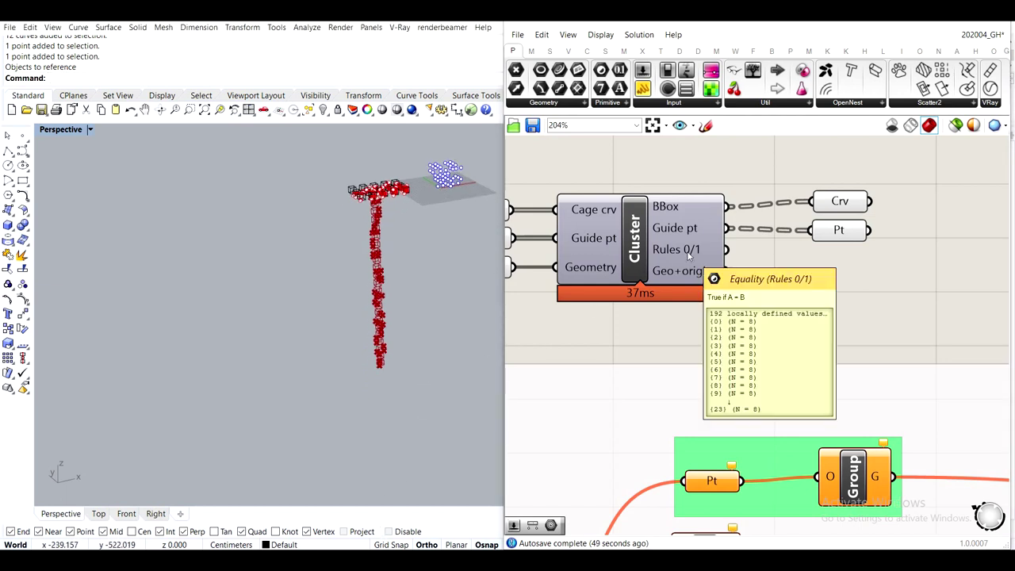
{"action": "double_click", "coordinate": [868, 280]}
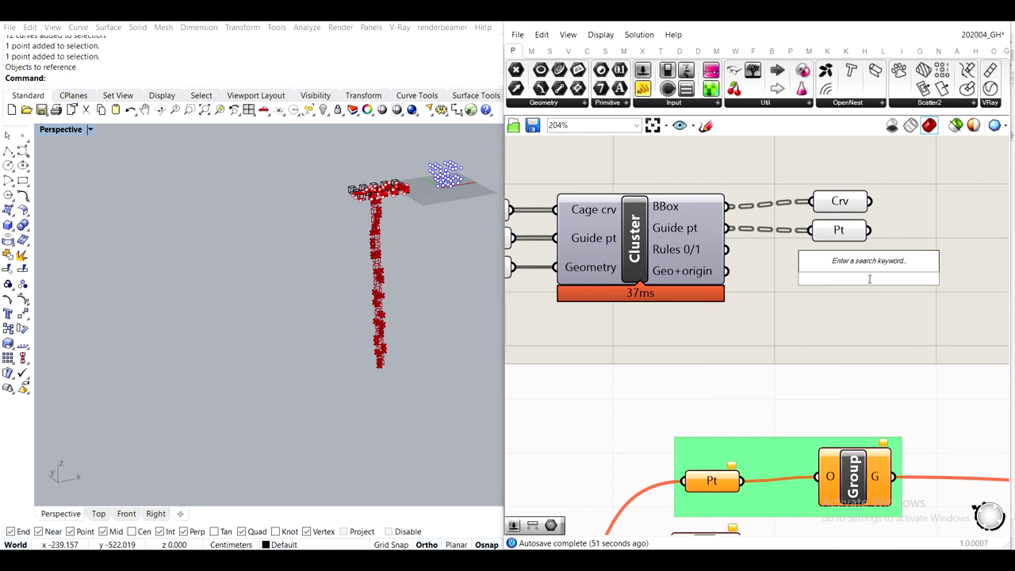
{"action": "type", "text": "b"}
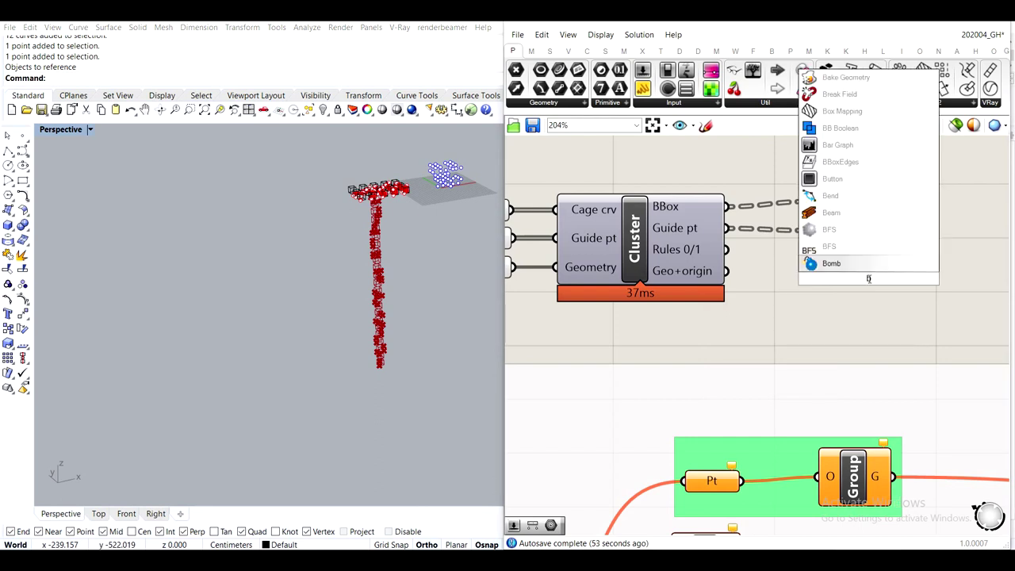
{"action": "type", "text": "oo"}
{"action": "key", "text": "BackSpace"}
{"action": "key", "text": "BackSpace"}
{"action": "key", "text": "BackSpace"}
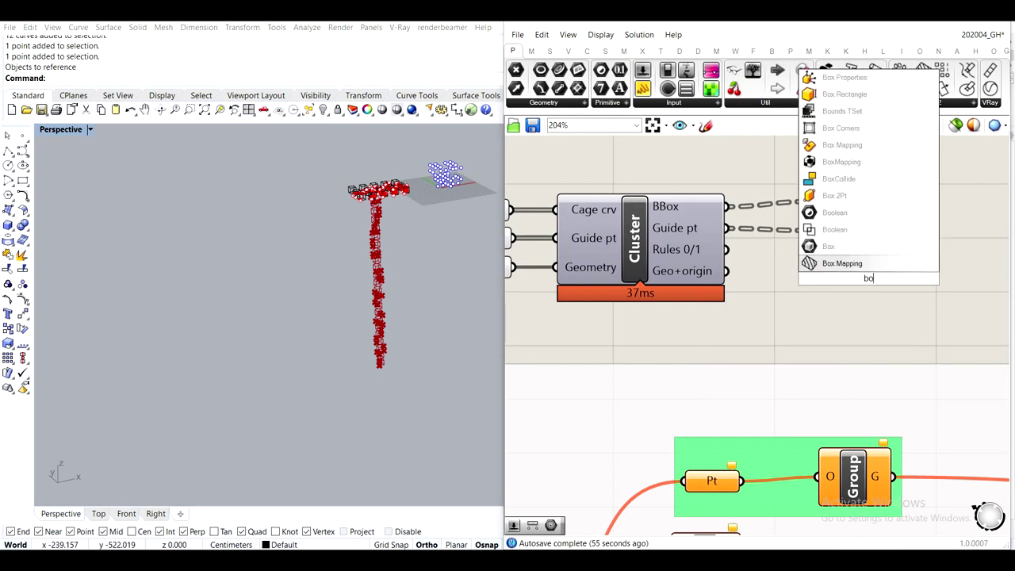
{"action": "type", "text": "panel"}
{"action": "key", "text": "Return"}
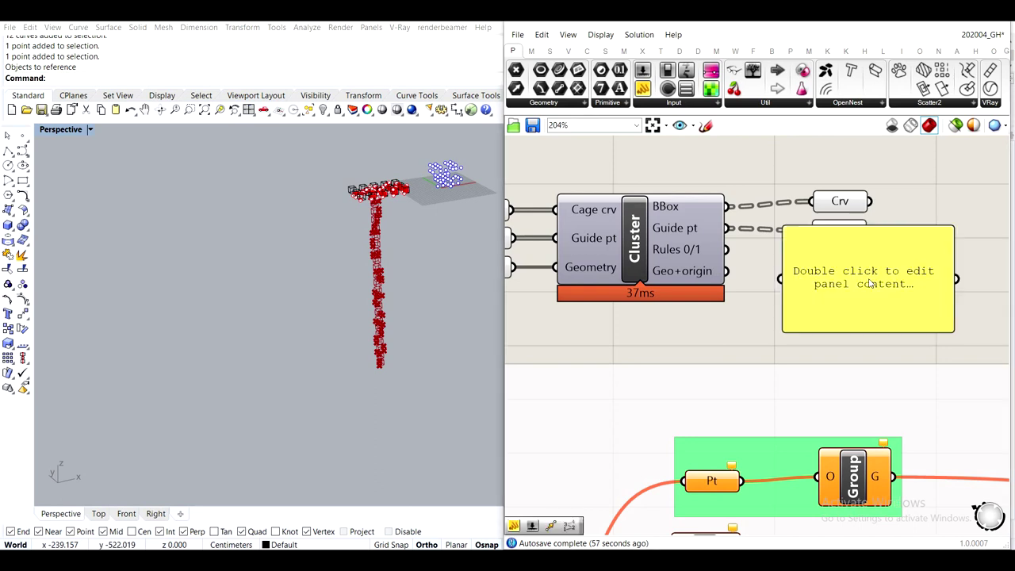
{"action": "left_click_drag", "start_coordinate": [730, 248], "coordinate": [790, 278]}
{"action": "right_click_drag", "start_coordinate": [876, 315], "coordinate": [707, 299]}
{"action": "left_click_drag", "start_coordinate": [707, 299], "coordinate": [855, 447]}
{"action": "right_click_drag", "start_coordinate": [850, 260], "coordinate": [882, 305]}
Compare the True/False values in the panel with the guide points on the stacked boxes' corners in the Rhino viewport
{"action": "scroll", "coordinate": [398, 215], "scroll_direction": "up", "scroll_amount": 10}
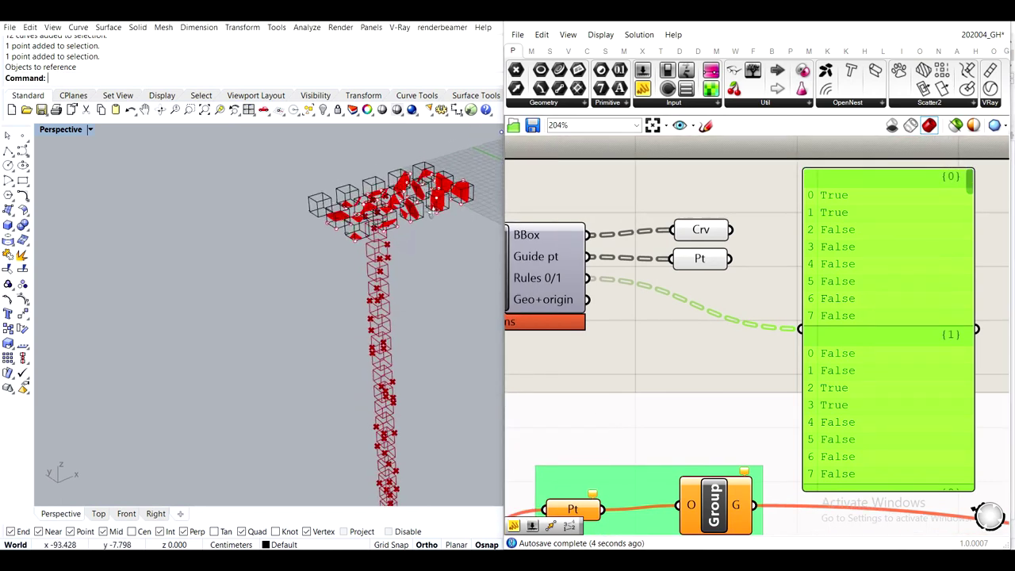
{"action": "scroll", "coordinate": [403, 241], "scroll_direction": "down", "scroll_amount": 5}
{"action": "right_click_drag", "start_coordinate": [392, 333], "coordinate": [411, 349]}
{"action": "scroll", "coordinate": [396, 171], "scroll_direction": "up", "scroll_amount": 3}
{"action": "scroll", "coordinate": [397, 171], "scroll_direction": "up", "scroll_amount": 3}
{"action": "right_click_drag", "start_coordinate": [389, 227], "coordinate": [333, 202]}
{"action": "scroll", "coordinate": [471, 245], "scroll_direction": "up", "scroll_amount": 3}
{"action": "right_click_drag", "start_coordinate": [471, 245], "coordinate": [353, 236], "text": "shift"}
{"action": "scroll", "coordinate": [353, 232], "scroll_direction": "up", "scroll_amount": 4}
{"action": "right_click_drag", "start_coordinate": [867, 357], "coordinate": [856, 250]}
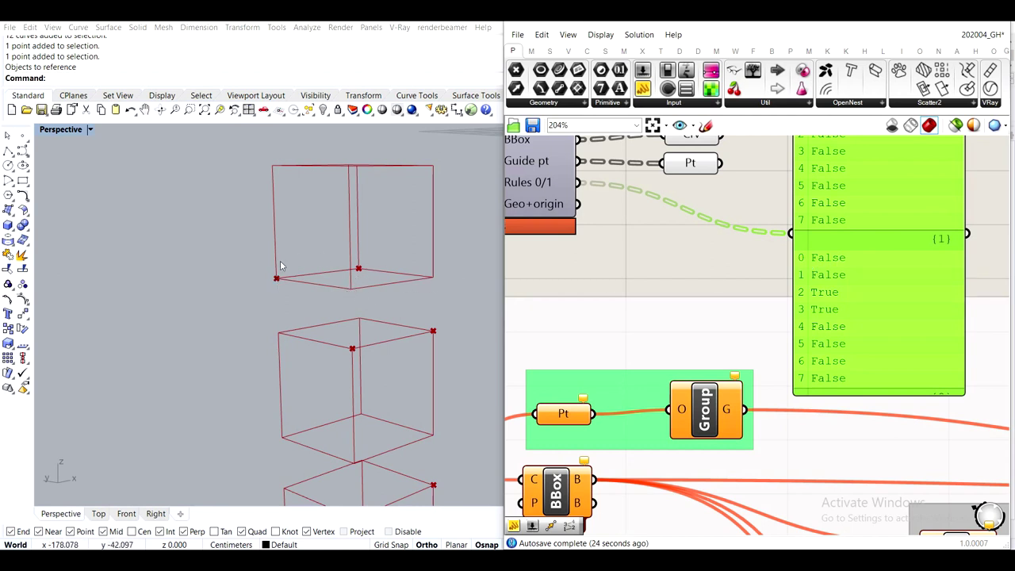
{"action": "mouse_move", "coordinate": [341, 167]}
{"action": "right_mouse_down"}
{"action": "mouse_move", "coordinate": [332, 181]}
{"action": "mouse_move", "coordinate": [335, 169]}
{"action": "right_mouse_up"}
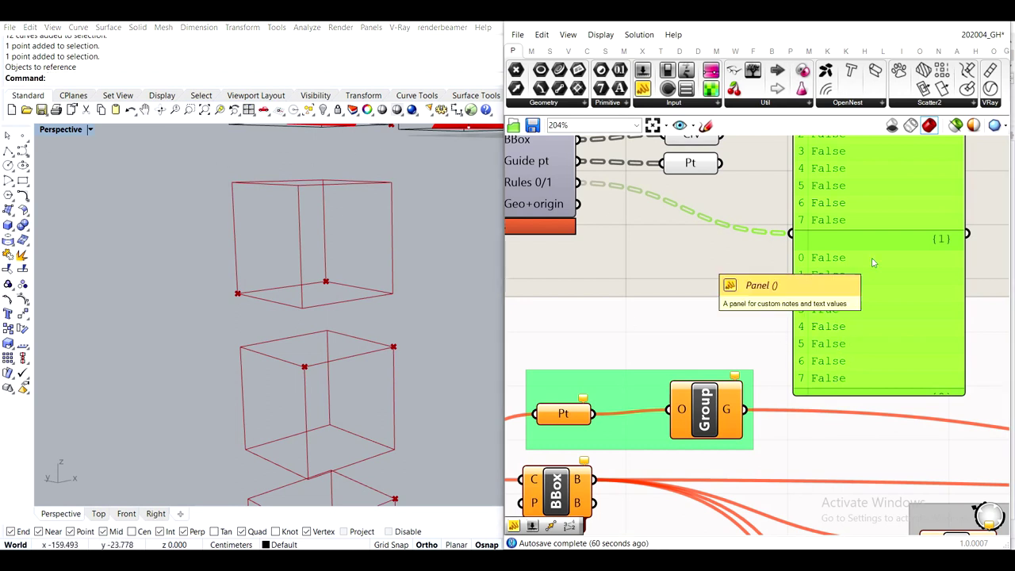
Replace the rules panel with a Geometry parameter connected to the cluster's Geo+origin output
{"action": "scroll", "coordinate": [872, 262], "scroll_direction": "down", "scroll_amount": 3}
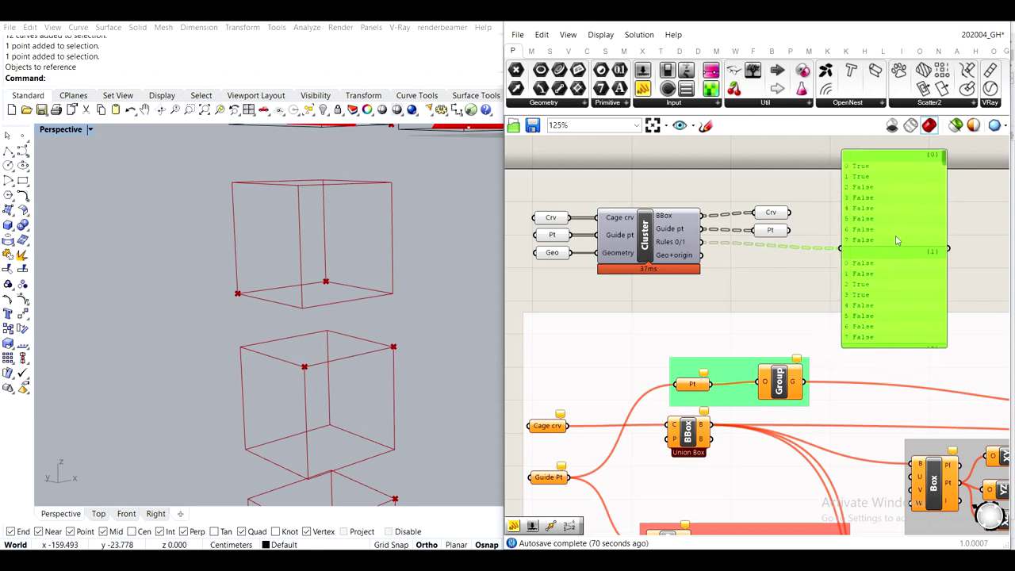
{"action": "key", "text": "Delete"}
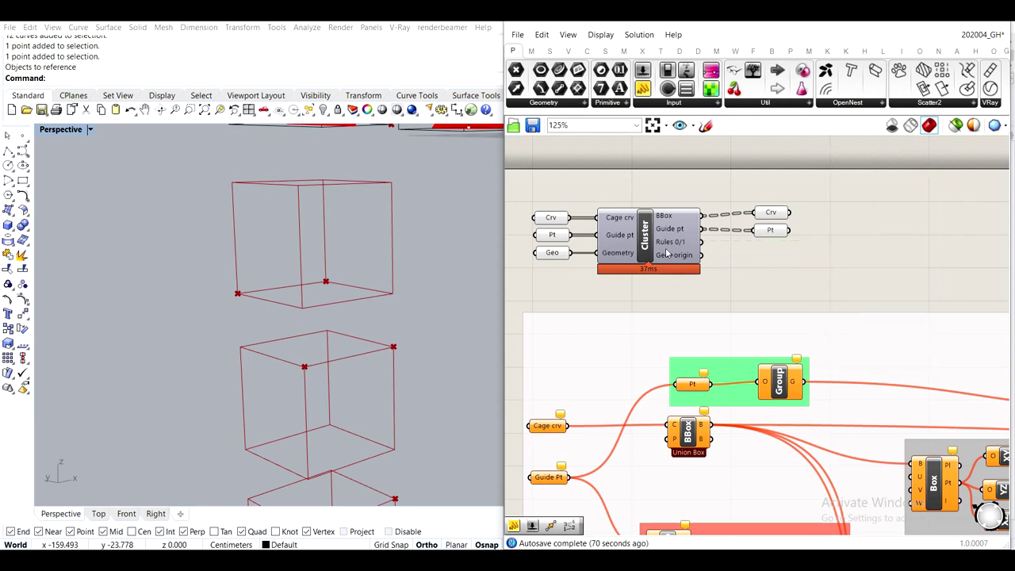
{"action": "double_click", "coordinate": [787, 290]}
{"action": "double_click", "coordinate": [756, 279]}
{"action": "type", "text": "geo"}
{"action": "left_click", "coordinate": [712, 262]}
{"action": "left_click_drag", "start_coordinate": [702, 254], "coordinate": [770, 260]}
{"action": "left_click", "coordinate": [808, 279]}
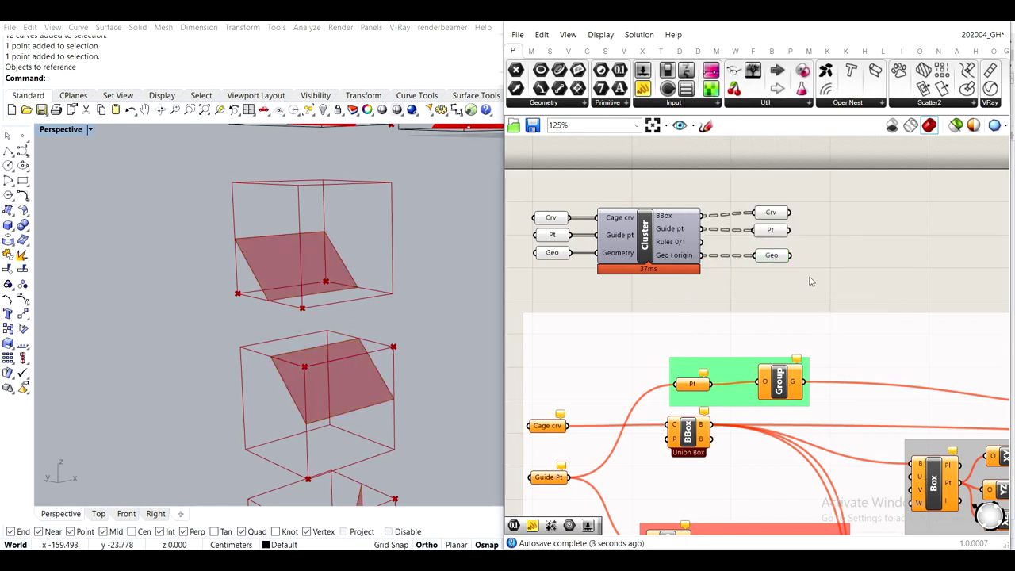
Place a panel fed by the output Geometry parameter and move it away to leave space between them
{"action": "left_click_drag", "start_coordinate": [643, 88], "coordinate": [807, 198]}
{"action": "left_click_drag", "start_coordinate": [791, 255], "coordinate": [877, 230]}
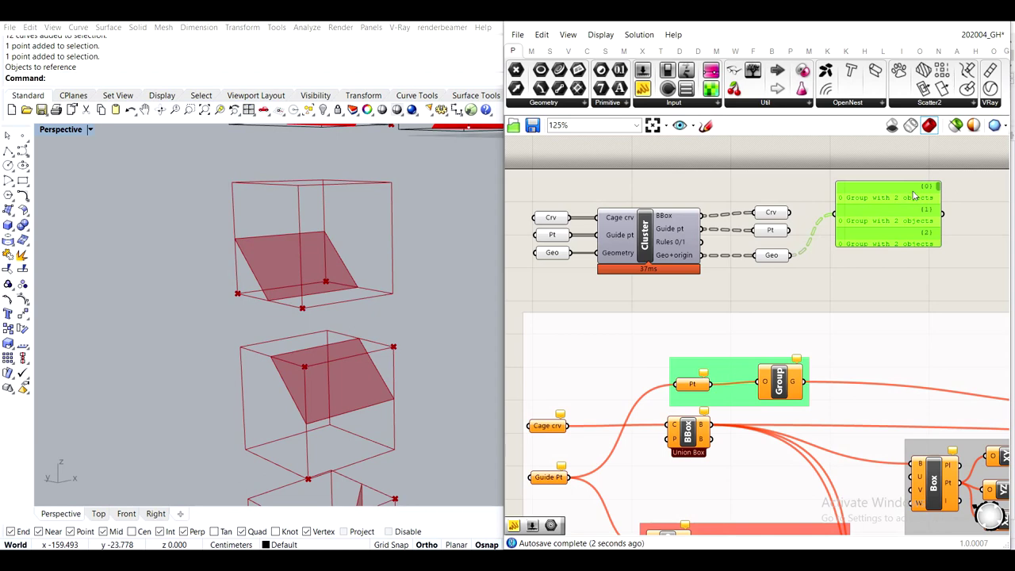
{"action": "left_click_drag", "start_coordinate": [902, 214], "coordinate": [1005, 198]}
Insert an Ungroup component between the output Geometry parameter and the panel
{"action": "double_click", "coordinate": [916, 258]}
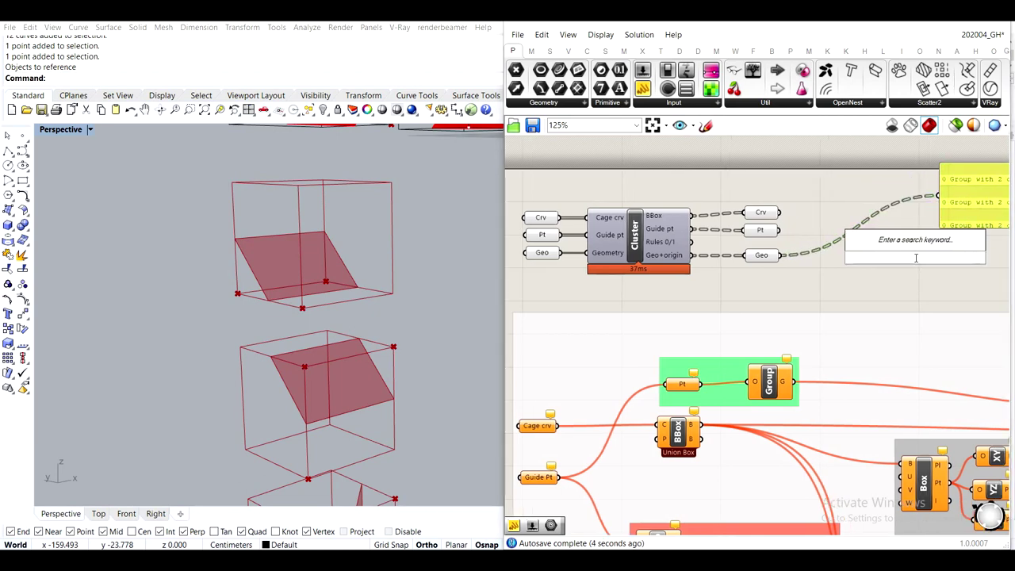
{"action": "type", "text": "ungroup"}
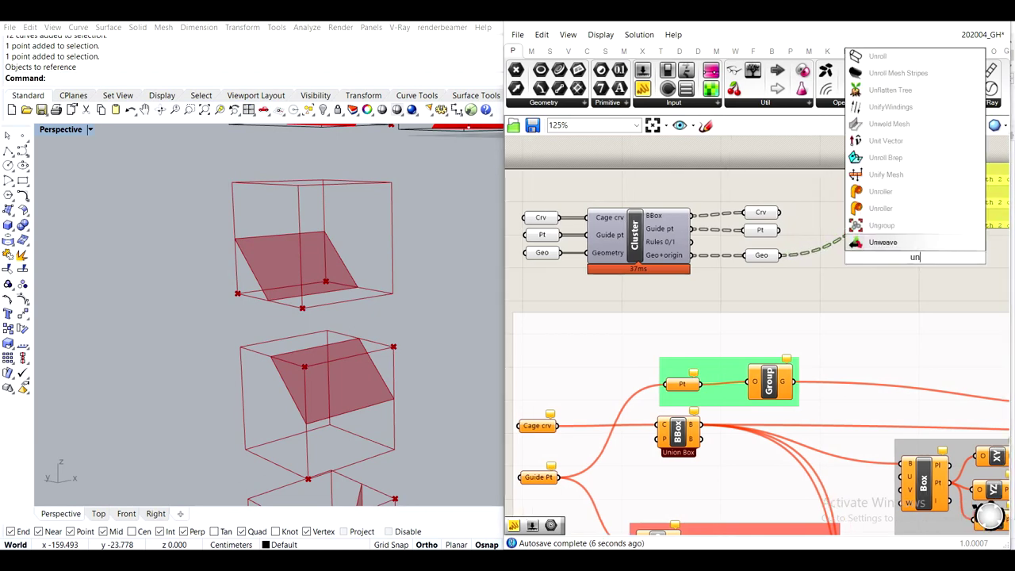
{"action": "key", "text": "Return"}
{"action": "left_click_drag", "start_coordinate": [780, 249], "coordinate": [956, 191]}
{"action": "left_click_drag", "start_coordinate": [988, 200], "coordinate": [898, 254]}
{"action": "scroll", "coordinate": [898, 254], "scroll_direction": "up", "scroll_amount": 3}
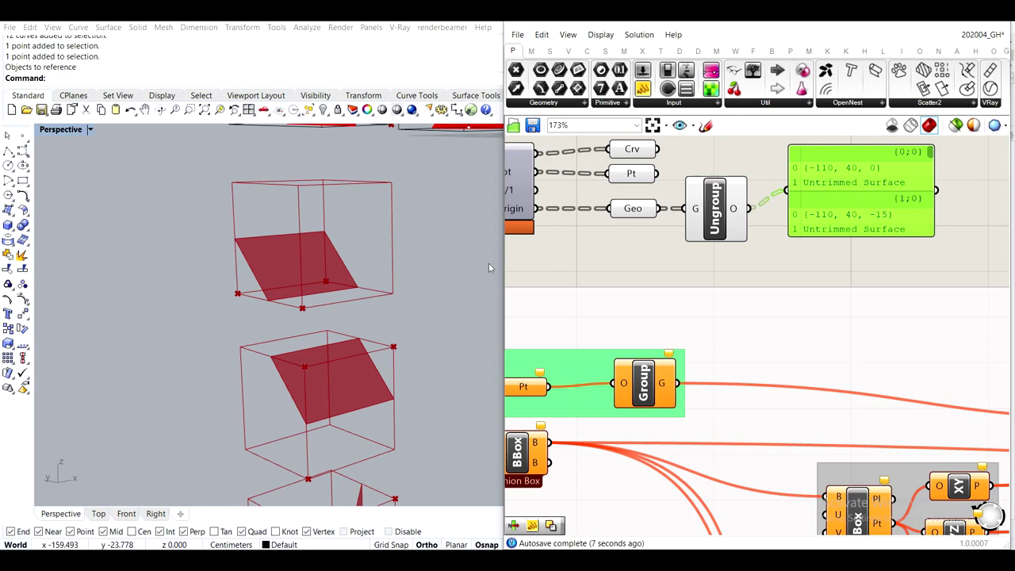
Highlight the ungrouped geometry and examine each module variation's surface and origin point along the stack of boxes
{"action": "right_click_drag", "start_coordinate": [367, 341], "coordinate": [356, 413]}
{"action": "left_click", "coordinate": [727, 206]}
{"action": "right_click_drag", "start_coordinate": [333, 365], "coordinate": [311, 266], "text": "shift"}
{"action": "scroll", "coordinate": [179, 178], "scroll_direction": "up", "scroll_amount": 3}
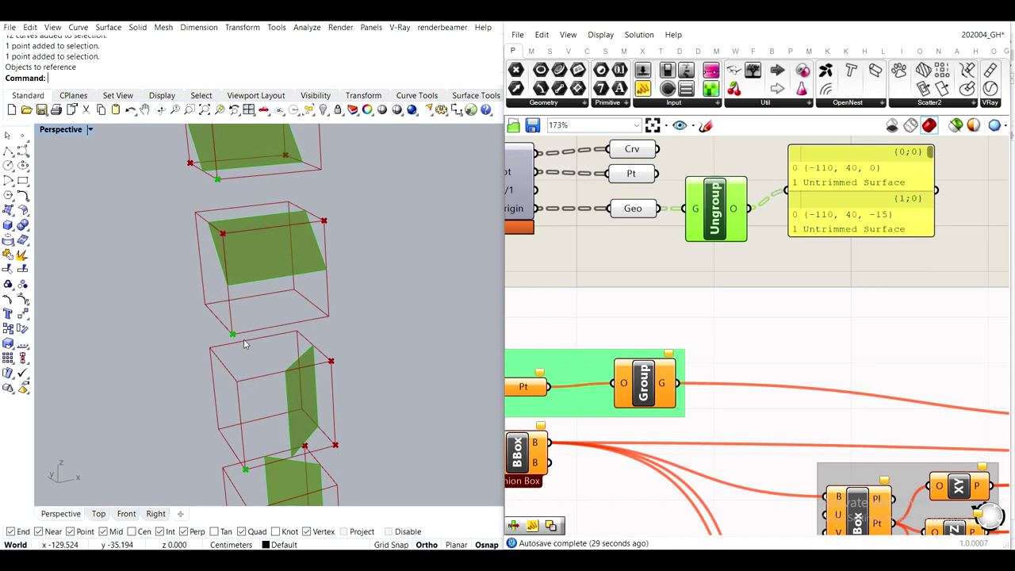
{"action": "scroll", "coordinate": [244, 341], "scroll_direction": "down", "scroll_amount": 10}
{"action": "right_click_drag", "start_coordinate": [302, 356], "coordinate": [290, 220], "text": "shift"}
{"action": "scroll", "coordinate": [310, 253], "scroll_direction": "down", "scroll_amount": 3}
{"action": "scroll", "coordinate": [333, 494], "scroll_direction": "up", "scroll_amount": 3}
{"action": "scroll", "coordinate": [304, 435], "scroll_direction": "up", "scroll_amount": 2}
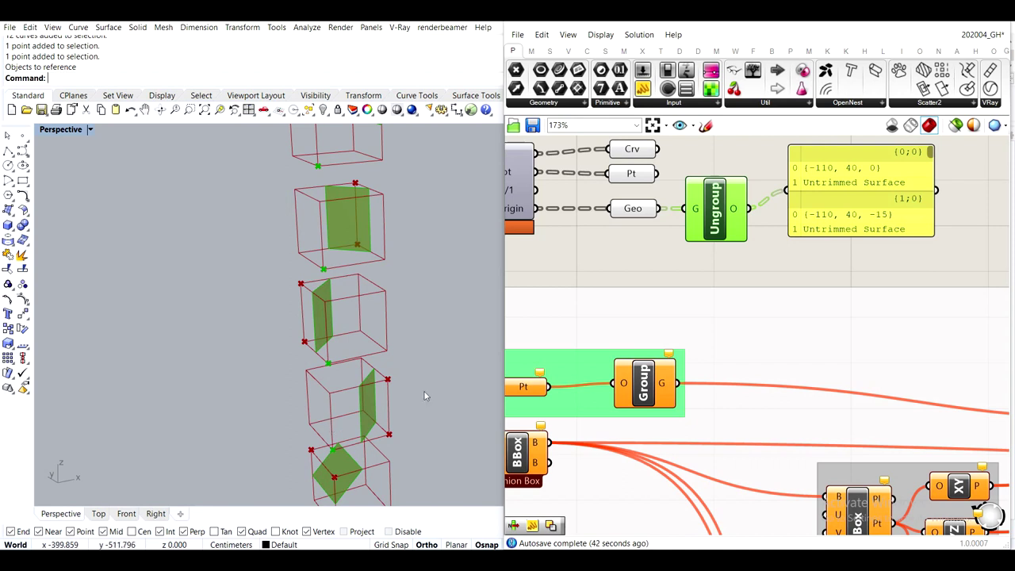
{"action": "scroll", "coordinate": [423, 391], "scroll_direction": "down", "scroll_amount": 5}
{"action": "scroll", "coordinate": [321, 234], "scroll_direction": "up", "scroll_amount": 2}
{"action": "right_click_drag", "start_coordinate": [321, 234], "coordinate": [345, 428], "text": "shift"}
{"action": "right_click_drag", "start_coordinate": [360, 207], "coordinate": [327, 394], "text": "shift"}
{"action": "scroll", "coordinate": [396, 448], "scroll_direction": "up", "scroll_amount": 4}
Delete the Ungroup component and the panel beside it
{"action": "left_click", "coordinate": [711, 213]}
{"action": "key", "text": "Delete"}
{"action": "left_click", "coordinate": [871, 186]}
{"action": "key", "text": "Delete"}
Turn off the preview of the cluster and its input and output parameters
{"action": "scroll", "coordinate": [819, 222], "scroll_direction": "down", "scroll_amount": 3}
{"action": "right_click_drag", "start_coordinate": [788, 213], "coordinate": [859, 220]}
{"action": "left_click_drag", "start_coordinate": [844, 245], "coordinate": [520, 160]}
{"action": "middle_click", "coordinate": [567, 167]}
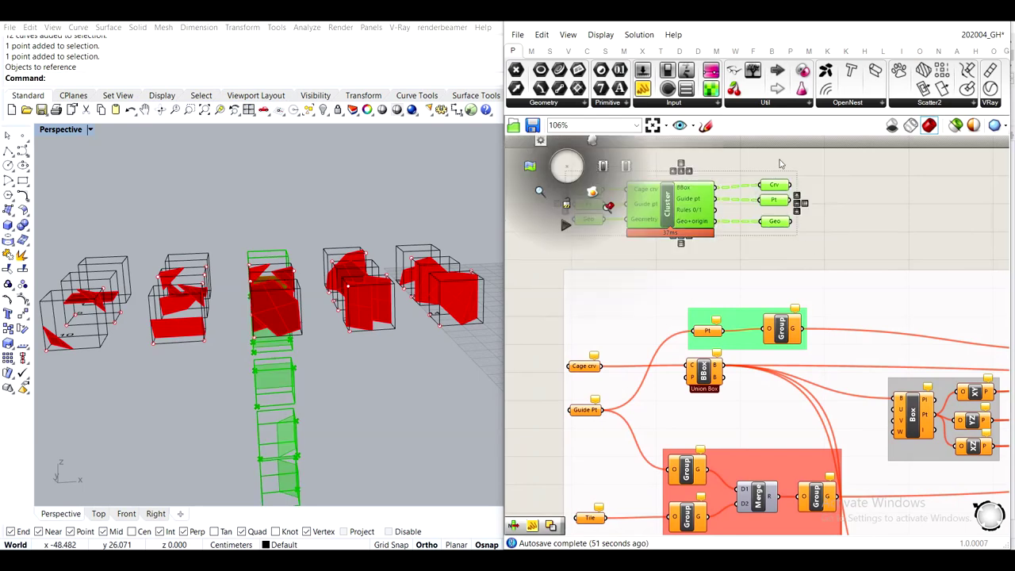
{"action": "middle_click", "coordinate": [886, 159]}
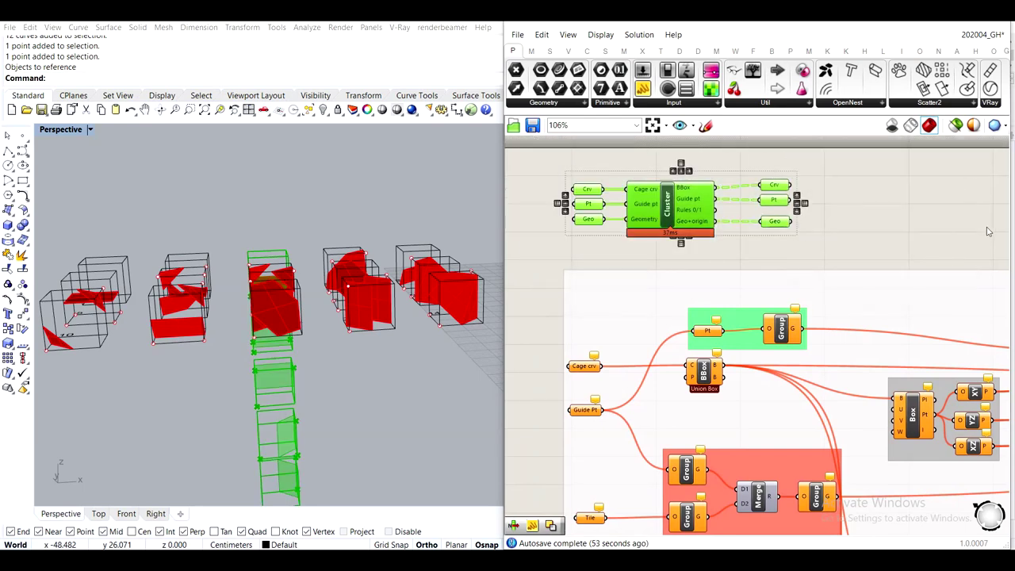
{"action": "right_click_drag", "start_coordinate": [874, 229], "coordinate": [856, 315]}
{"action": "middle_click", "coordinate": [835, 282]}
{"action": "left_click", "coordinate": [876, 240]}
Place a new Curve parameter in the empty canvas area below the existing definition
{"action": "right_click_drag", "start_coordinate": [811, 254], "coordinate": [880, 142]}
{"action": "scroll", "coordinate": [819, 349], "scroll_direction": "down", "scroll_amount": 4}
{"action": "right_click_drag", "start_coordinate": [817, 348], "coordinate": [743, 231]}
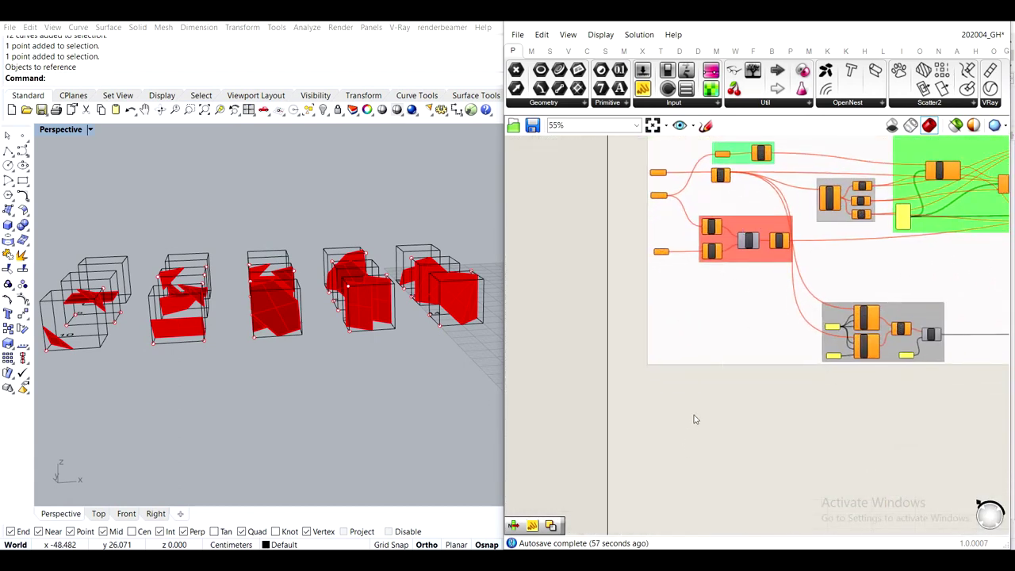
{"action": "right_click_drag", "start_coordinate": [680, 344], "coordinate": [706, 519]}
{"action": "scroll", "coordinate": [677, 265], "scroll_direction": "up", "scroll_amount": 7}
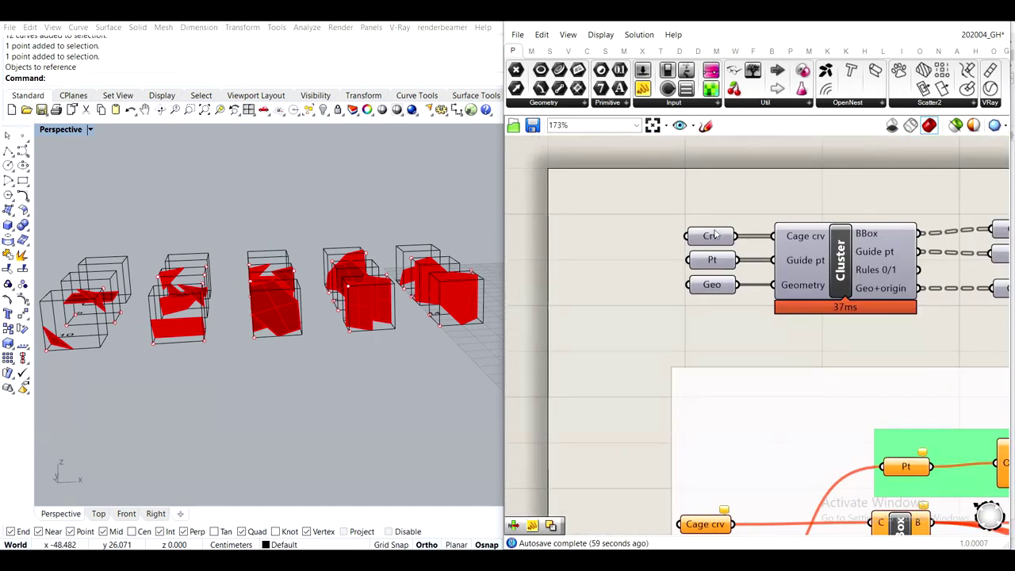
{"action": "scroll", "coordinate": [721, 302], "scroll_direction": "down", "scroll_amount": 2}
{"action": "mouse_move", "coordinate": [767, 469]}
{"action": "right_mouse_down"}
{"action": "mouse_move", "coordinate": [727, 192]}
{"action": "mouse_move", "coordinate": [730, 220]}
{"action": "right_mouse_up"}
{"action": "right_click_drag", "start_coordinate": [696, 468], "coordinate": [699, 213]}
{"action": "double_click", "coordinate": [663, 272]}
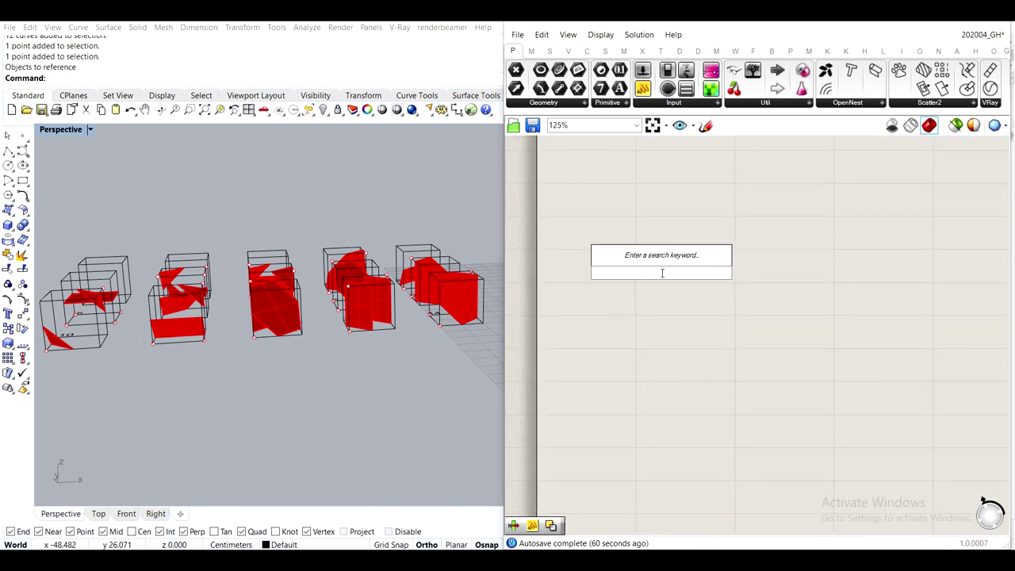
{"action": "type", "text": "crv"}
{"action": "key", "text": "Return"}
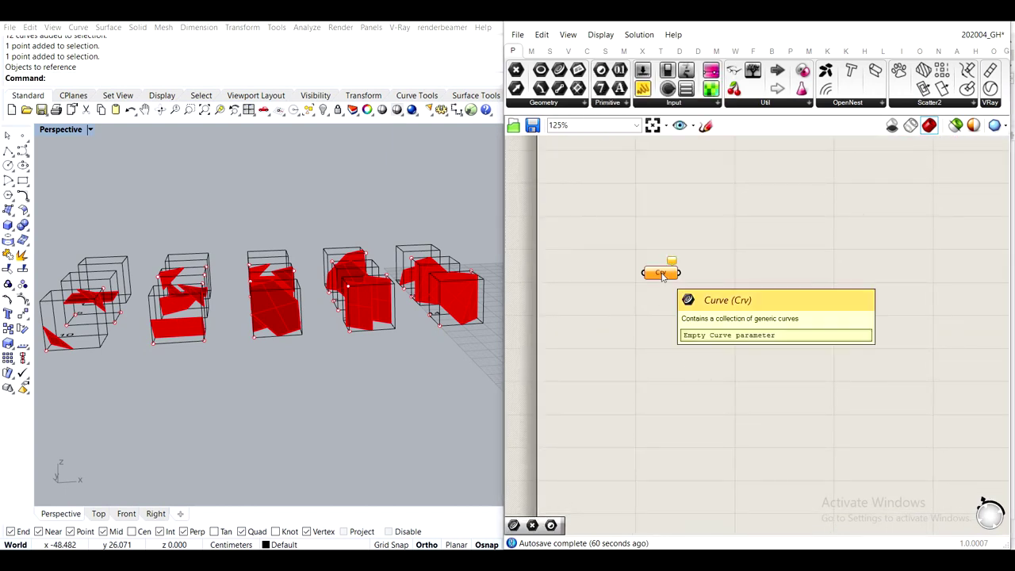
Assign module 2's 12 cage curves from Rhino to the new Curve parameter as multiple curves
{"action": "right_click", "coordinate": [662, 275]}
{"action": "right_click_drag", "start_coordinate": [341, 253], "coordinate": [299, 290]}
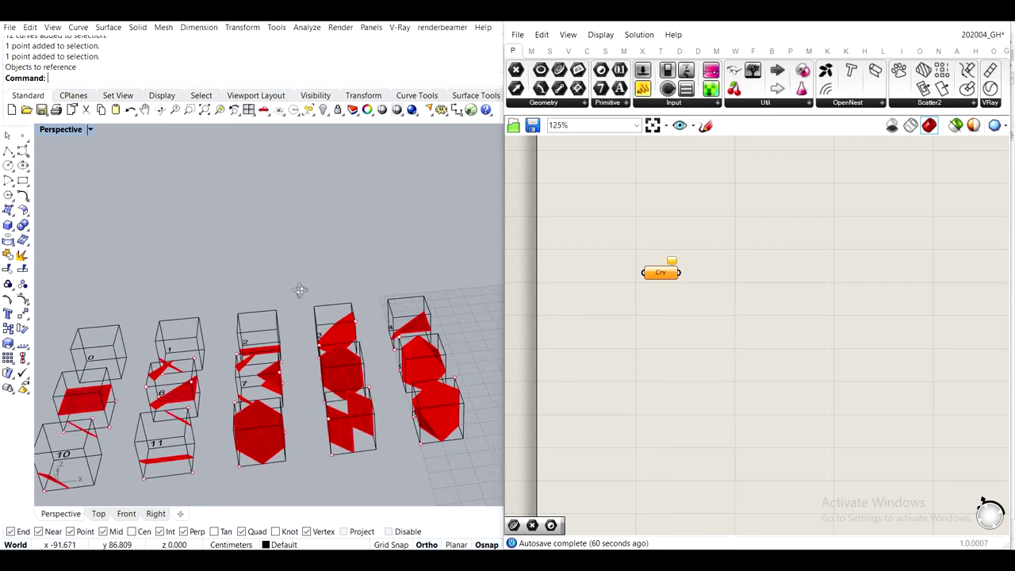
{"action": "scroll", "coordinate": [300, 290], "scroll_direction": "up", "scroll_amount": 6}
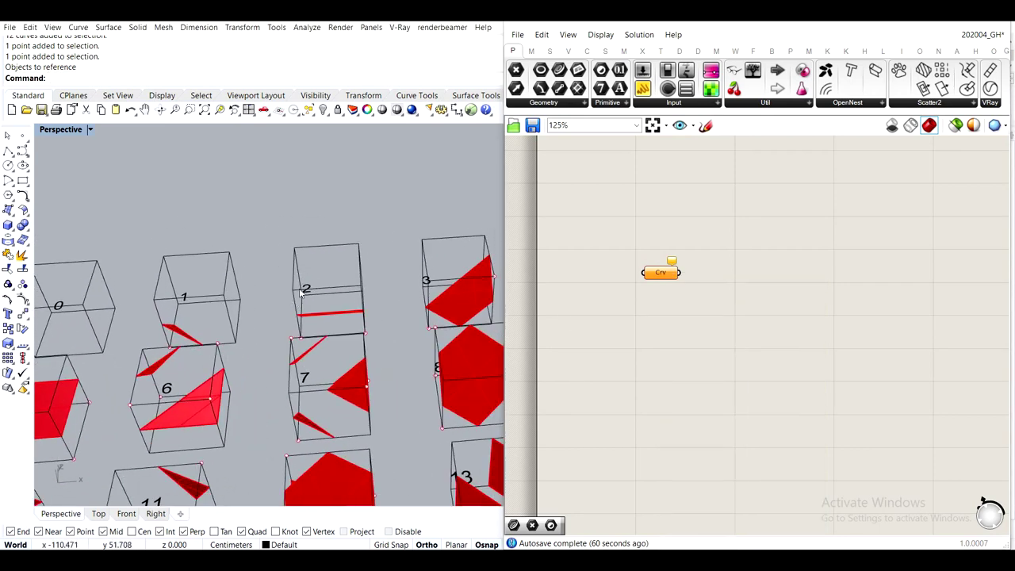
{"action": "left_click", "coordinate": [295, 275]}
{"action": "scroll", "coordinate": [334, 275], "scroll_direction": "up", "scroll_amount": 2}
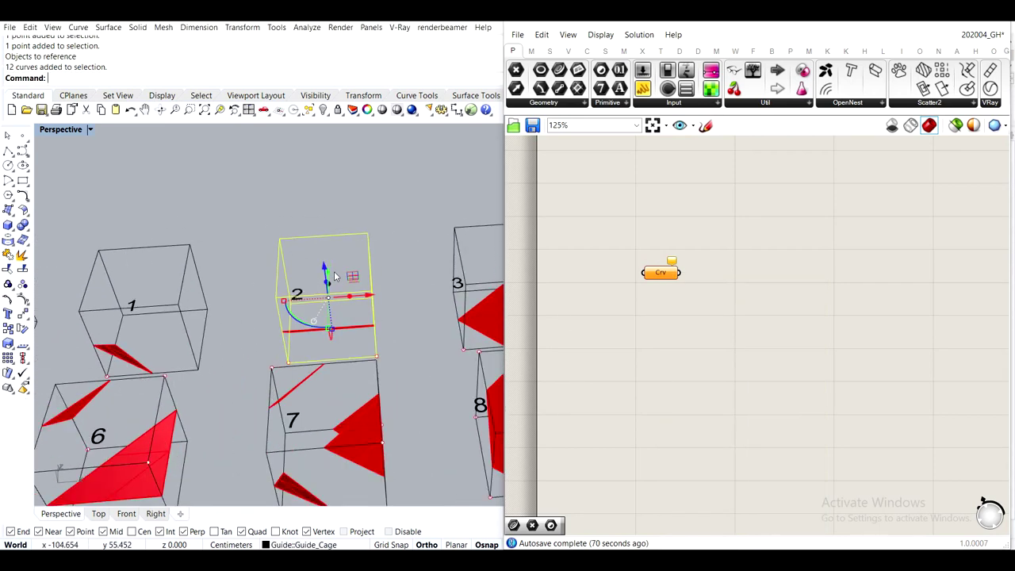
{"action": "scroll", "coordinate": [333, 275], "scroll_direction": "up", "scroll_amount": 2}
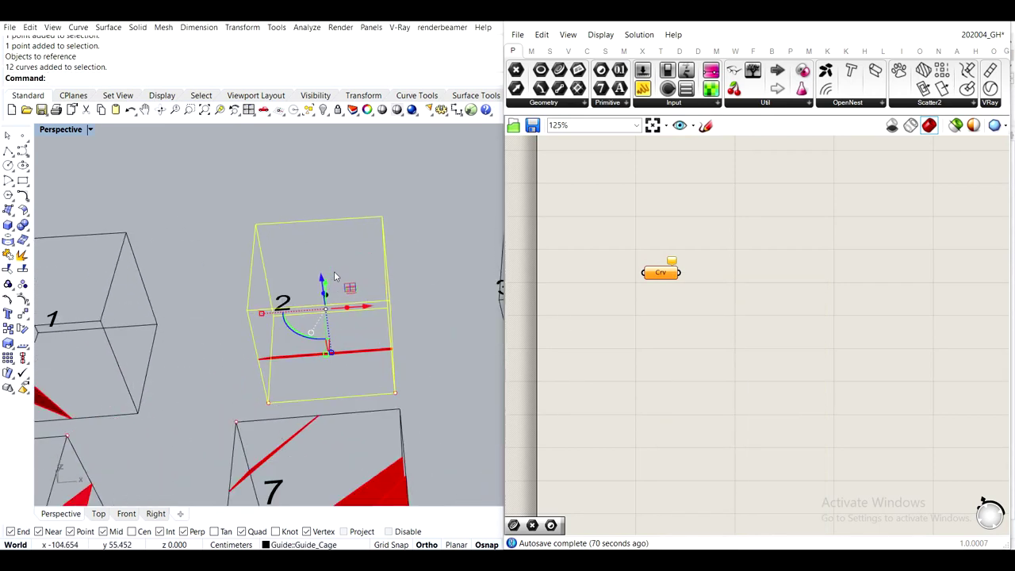
{"action": "right_click", "coordinate": [660, 276]}
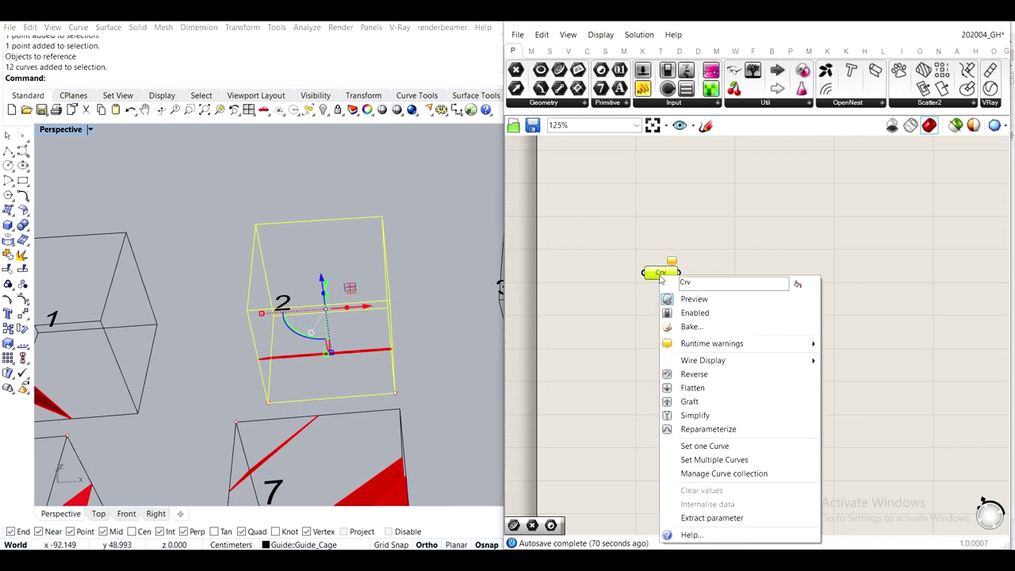
{"action": "left_click", "coordinate": [745, 460]}
{"action": "left_click_drag", "start_coordinate": [666, 276], "coordinate": [677, 267]}
{"action": "left_click", "coordinate": [755, 333]}
Rename the new Curve parameter as Cage crv
{"action": "right_click", "coordinate": [674, 266]}
{"action": "left_click", "coordinate": [642, 275]}
{"action": "scroll", "coordinate": [647, 271], "scroll_direction": "up", "scroll_amount": 3}
{"action": "right_click", "coordinate": [688, 269]}
{"action": "left_click_drag", "start_coordinate": [747, 275], "coordinate": [618, 276]}
{"action": "type", "text": "Cage"}
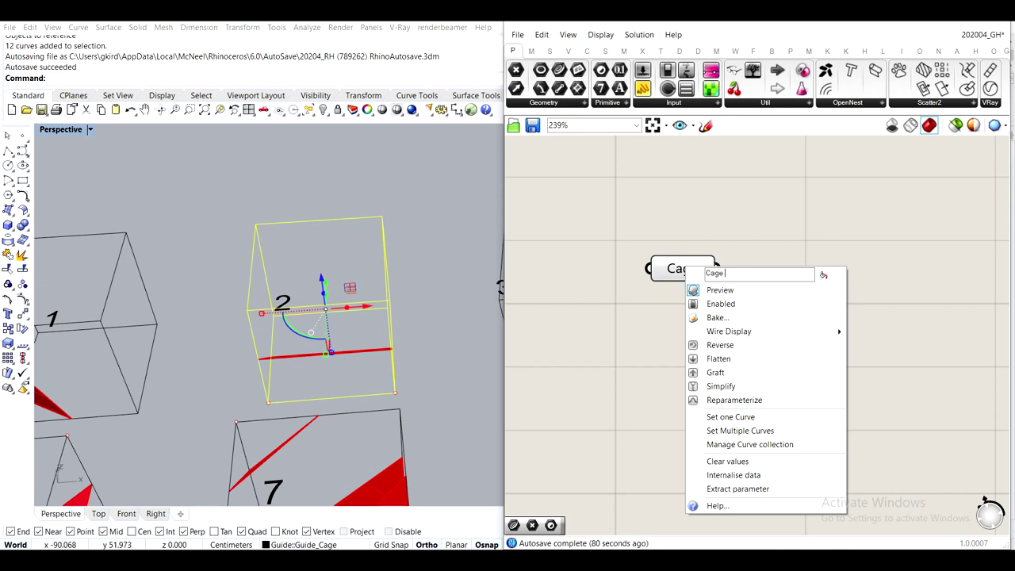
{"action": "type", "text": " curves"}
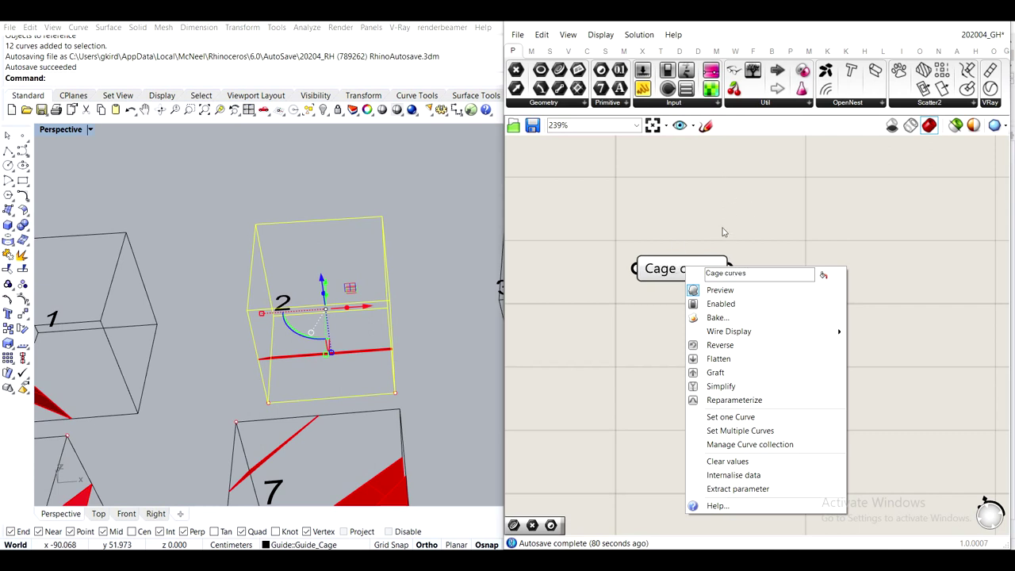
{"action": "key", "text": "BackSpace"}
{"action": "key", "text": "BackSpace"}
{"action": "key", "text": "BackSpace"}
{"action": "key", "text": "BackSpace"}
{"action": "key", "text": "BackSpace"}
{"action": "type", "text": "rv"}
{"action": "key", "text": "Return"}
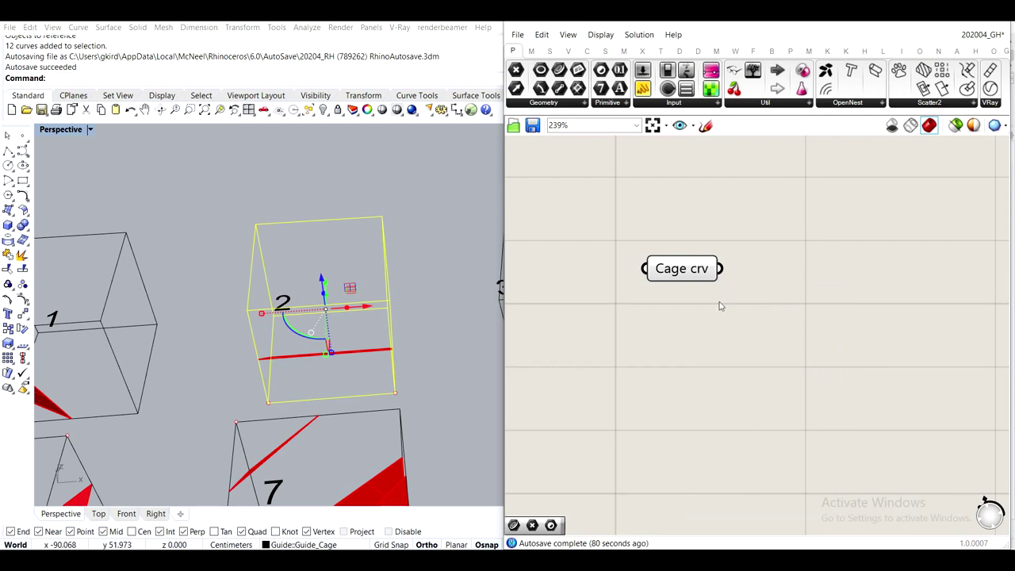
Deselect the cage curves and place a Point parameter below the Cage crv parameter
{"action": "right_click_drag", "start_coordinate": [719, 306], "coordinate": [728, 271]}
{"action": "left_click", "coordinate": [452, 301]}
{"action": "double_click", "coordinate": [658, 324]}
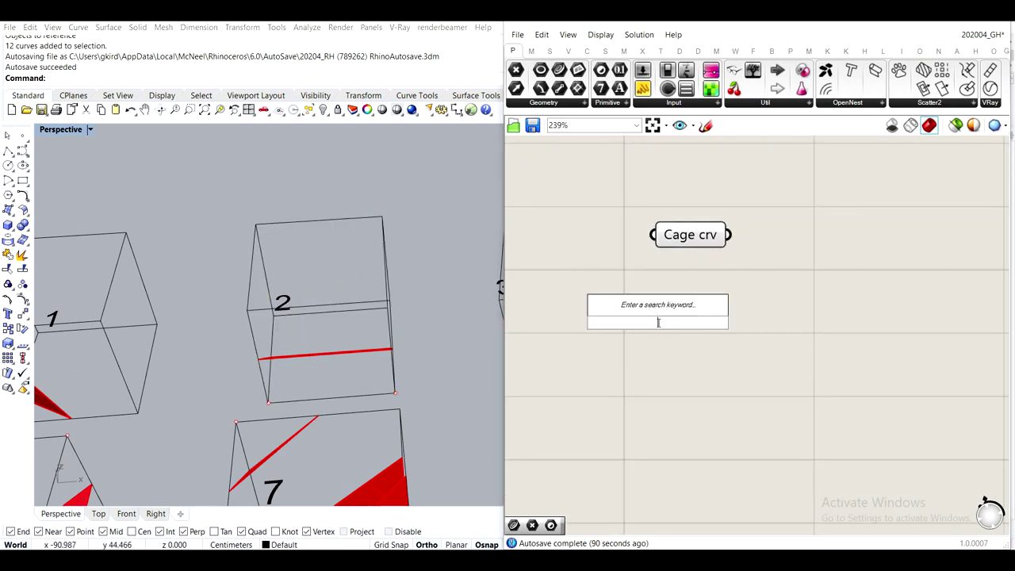
{"action": "type", "text": "pt"}
{"action": "key", "text": "Return"}
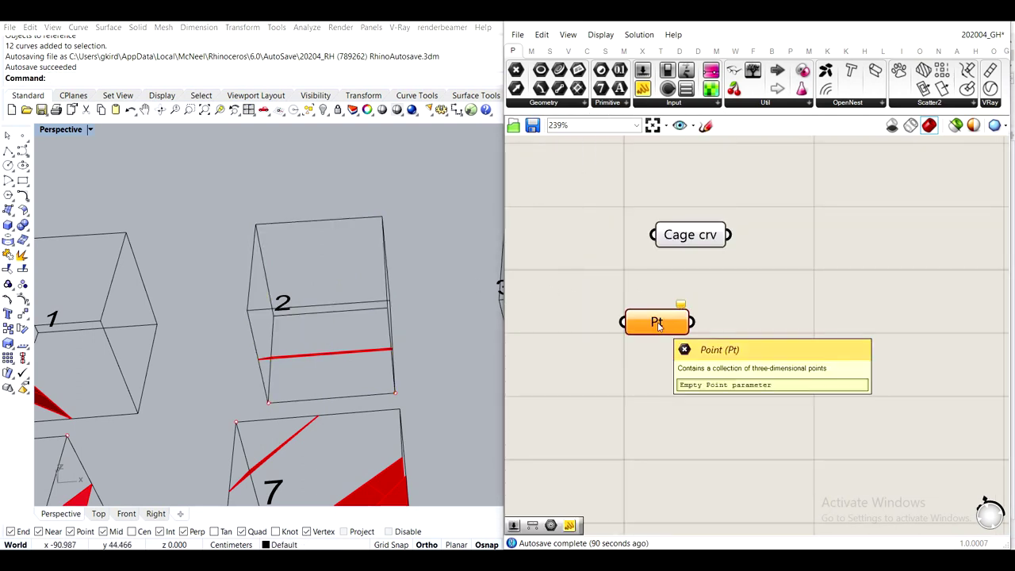
Assign module 2's two guide points from Rhino to the new Point parameter as multiple points
{"action": "right_click", "coordinate": [658, 326]}
{"action": "left_click", "coordinate": [420, 368]}
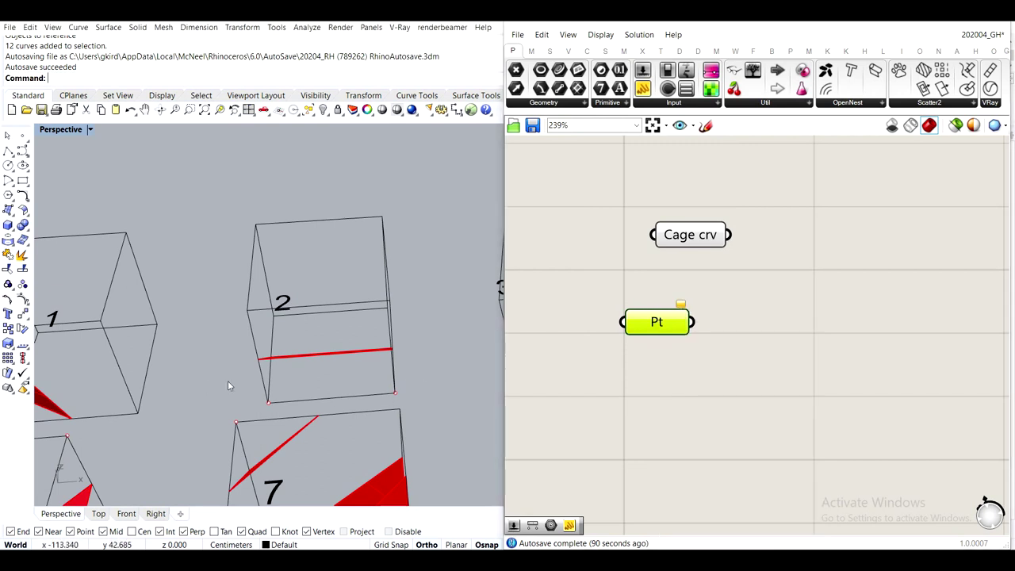
{"action": "left_click", "coordinate": [268, 401]}
{"action": "left_click_drag", "start_coordinate": [364, 376], "coordinate": [432, 404]}
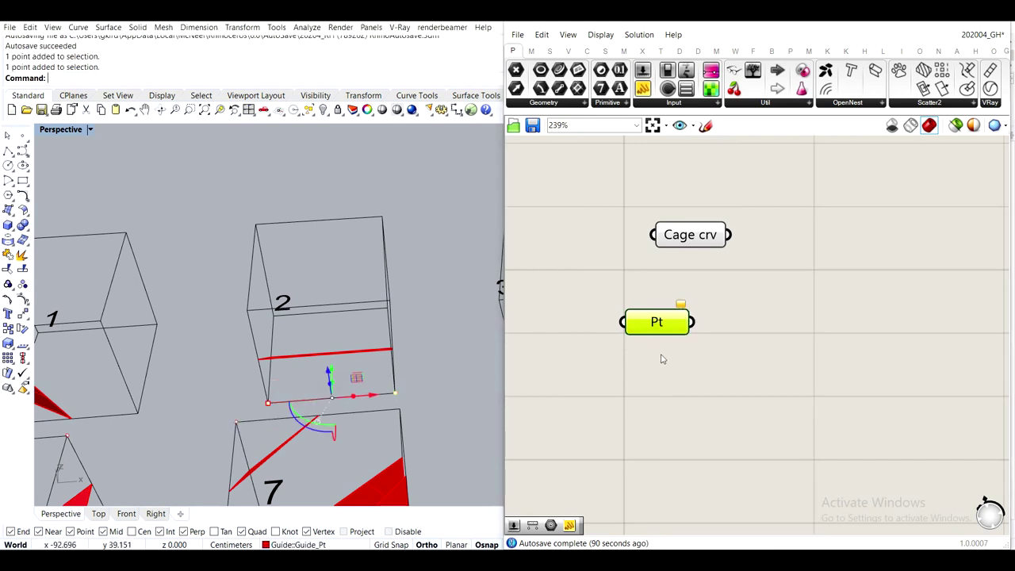
{"action": "right_click", "coordinate": [672, 321]}
{"action": "left_click", "coordinate": [730, 471]}
Rename the Point parameter as Guiding Pts and line it up beneath the Cage crv parameter
{"action": "left_click", "coordinate": [657, 326]}
{"action": "right_click", "coordinate": [657, 327]}
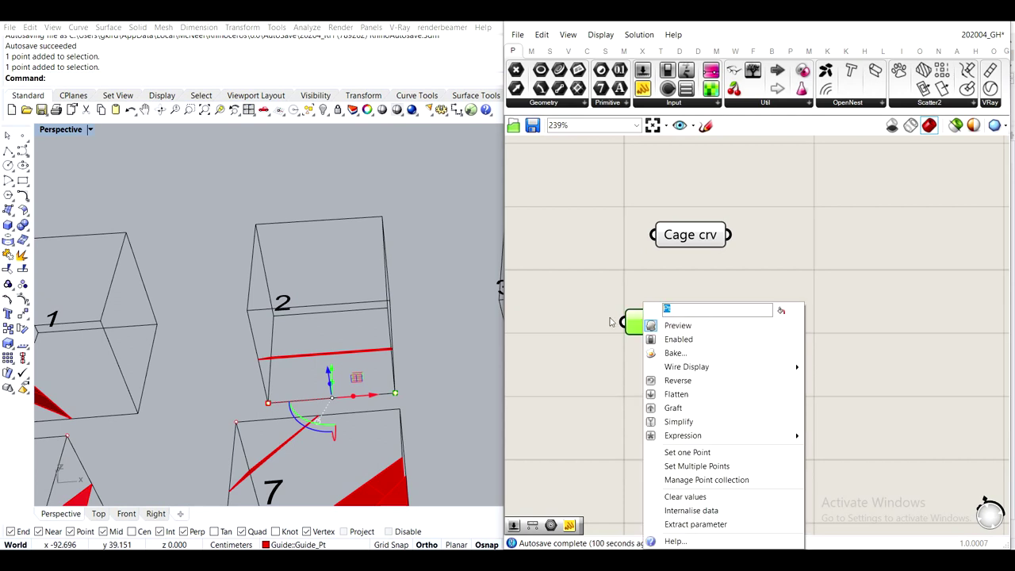
{"action": "type", "text": "Guiding Pts"}
{"action": "left_click", "coordinate": [618, 256]}
{"action": "left_click_drag", "start_coordinate": [659, 321], "coordinate": [678, 317]}
{"action": "left_click", "coordinate": [604, 266]}
Select the red surface inside module 2's cage in the Rhino viewport
{"action": "left_click", "coordinate": [432, 283]}
{"action": "right_click_drag", "start_coordinate": [433, 284], "coordinate": [410, 340]}
{"action": "scroll", "coordinate": [322, 267], "scroll_direction": "up", "scroll_amount": 3}
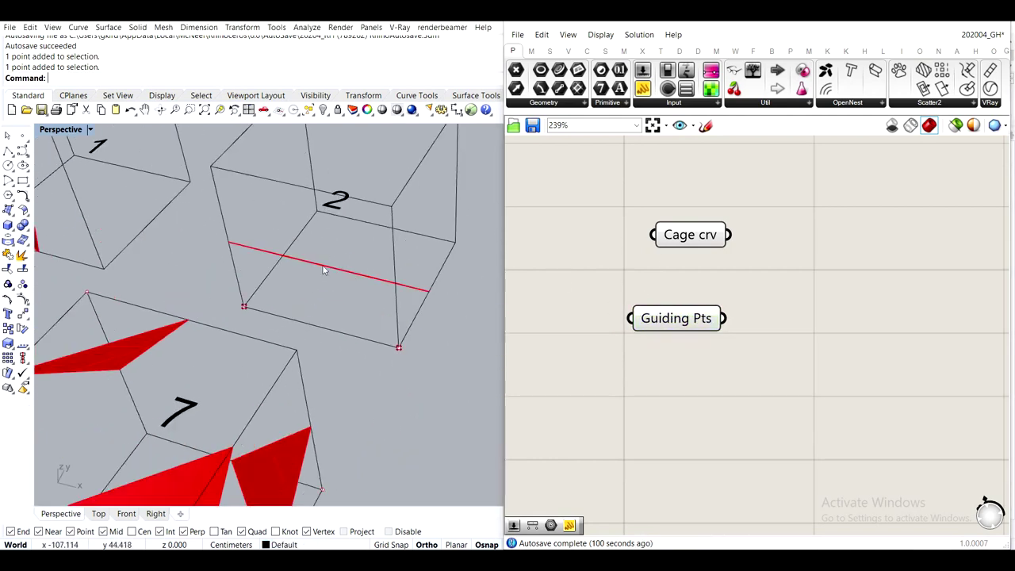
{"action": "left_click", "coordinate": [333, 267]}
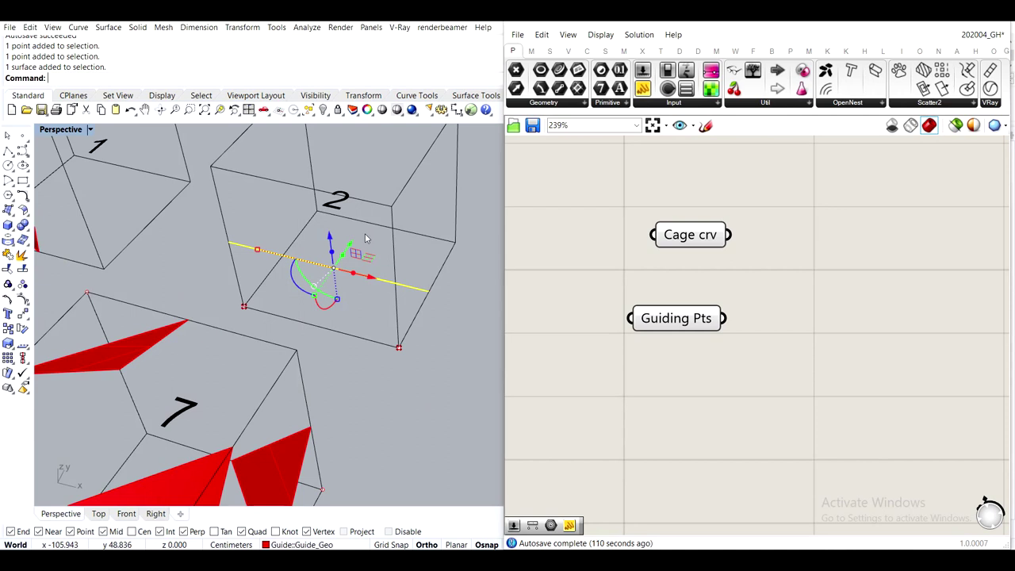
{"action": "right_click_drag", "start_coordinate": [681, 466], "coordinate": [679, 384]}
{"action": "double_click", "coordinate": [679, 379]}
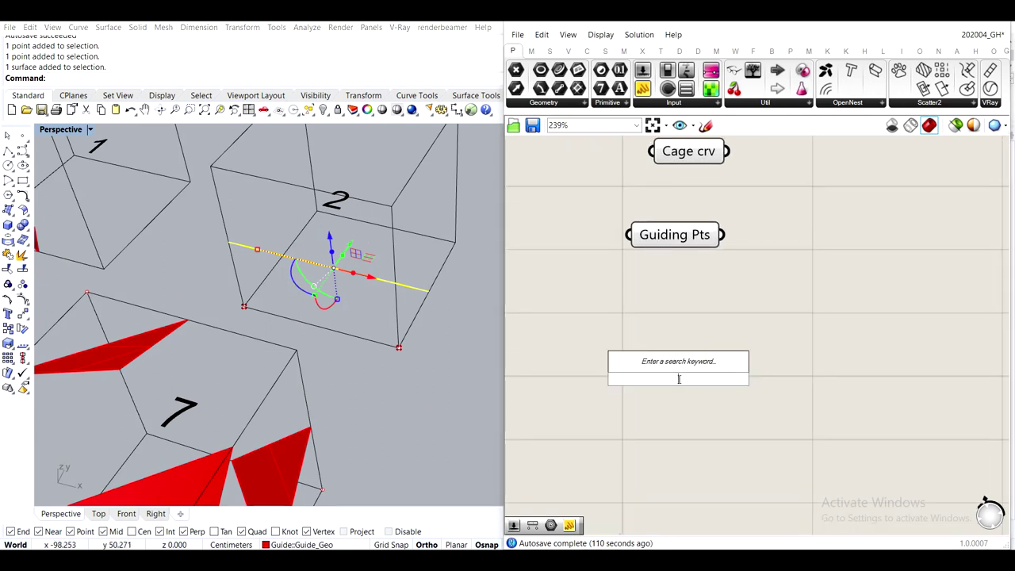
{"action": "type", "text": "T"}
{"action": "key", "text": "BackSpace"}
{"action": "type", "text": "Element"}
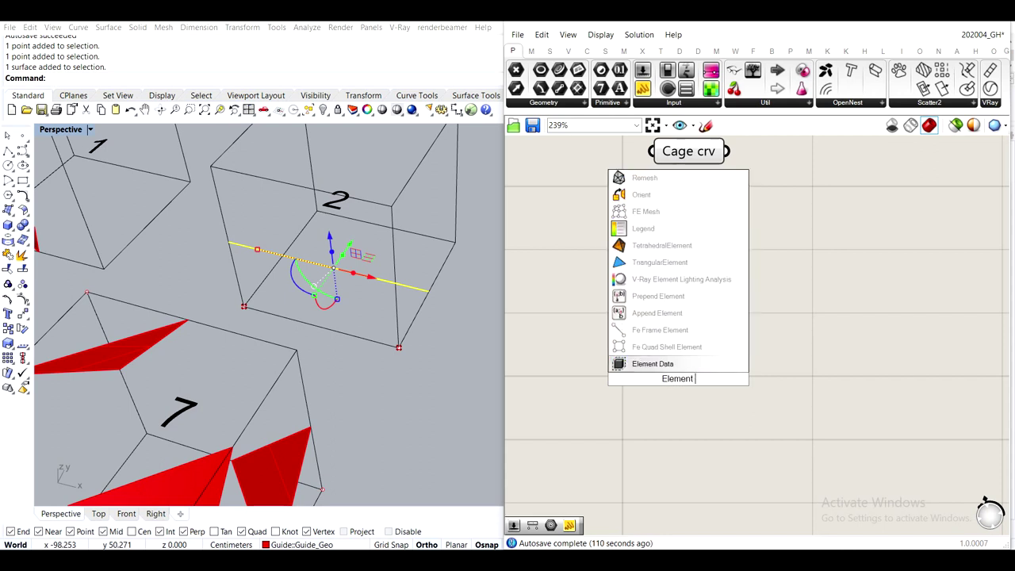
{"action": "type", "text": " geo"}
{"action": "left_click", "coordinate": [662, 363]}
{"action": "left_click_drag", "start_coordinate": [671, 381], "coordinate": [672, 333]}
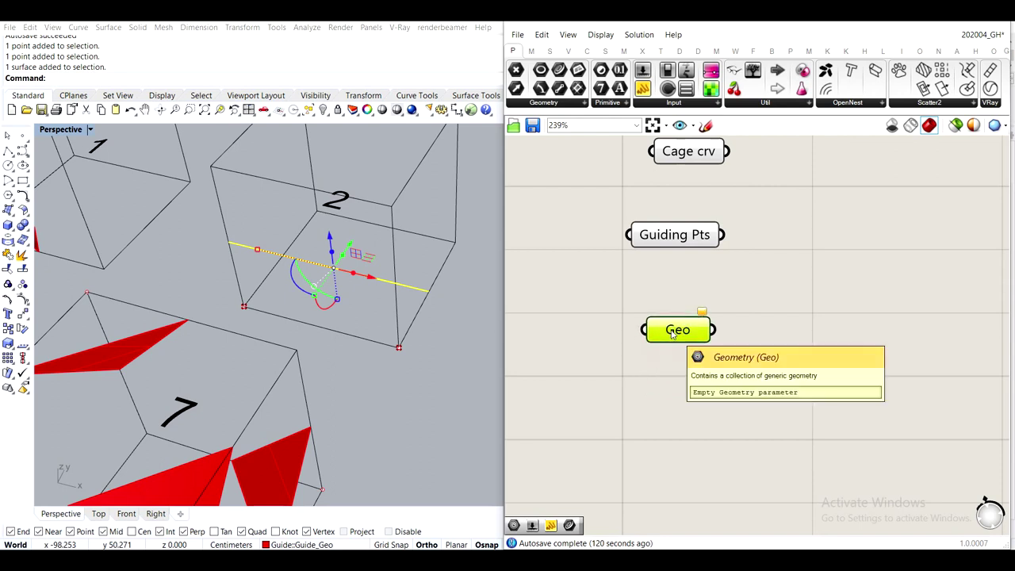
{"action": "key", "text": "Delete"}
Place a Geometry parameter beneath the Guiding Pts parameter
{"action": "double_click", "coordinate": [670, 333]}
{"action": "type", "text": "geo"}
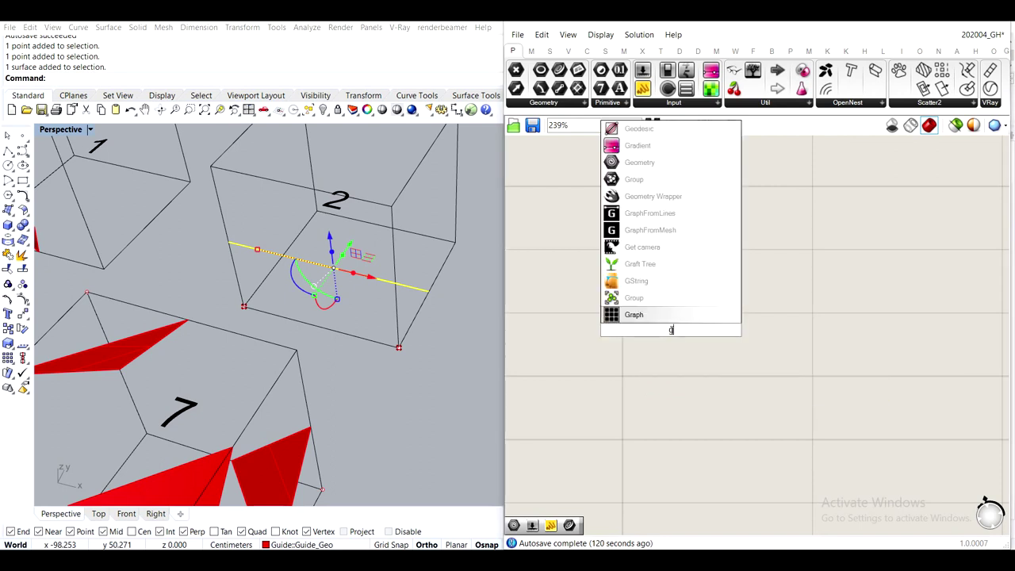
{"action": "left_click", "coordinate": [676, 315]}
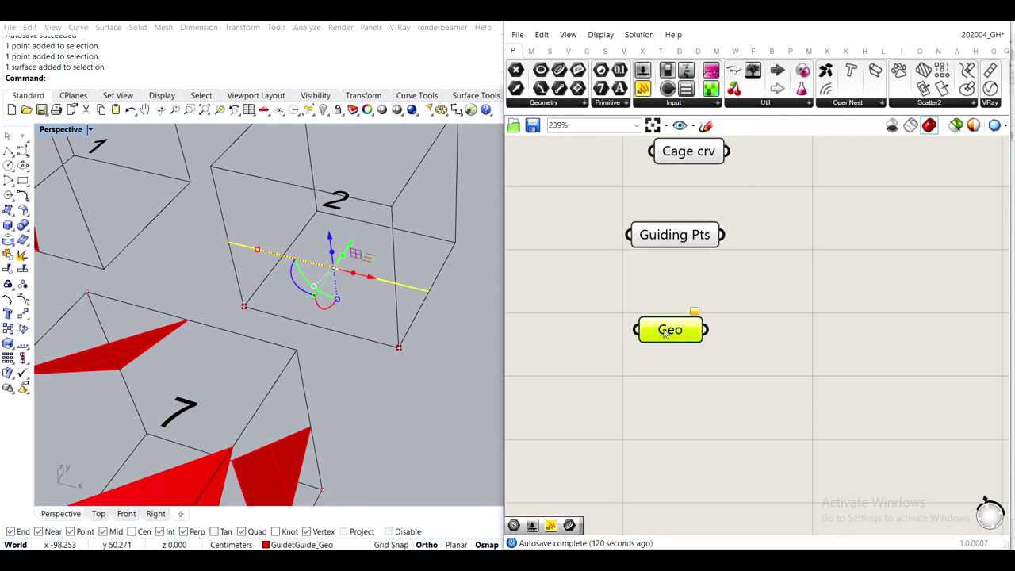
{"action": "left_click_drag", "start_coordinate": [666, 331], "coordinate": [677, 353]}
Rename the Geometry parameter as Element geo and assign module 2's selected surface to it as one geometry
{"action": "right_click", "coordinate": [682, 354]}
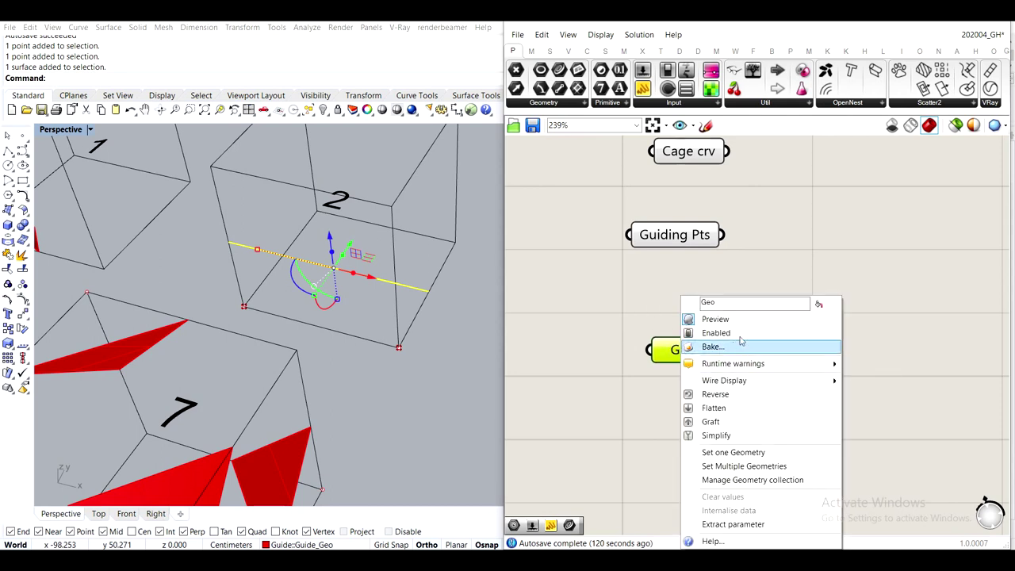
{"action": "type", "text": "Element geo"}
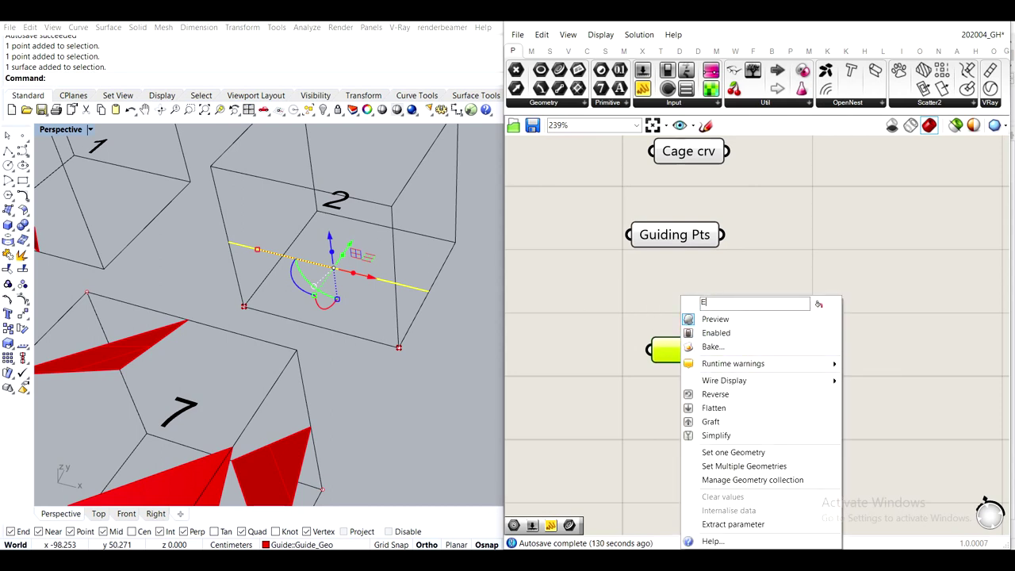
{"action": "left_click", "coordinate": [582, 261]}
{"action": "right_click", "coordinate": [687, 355]}
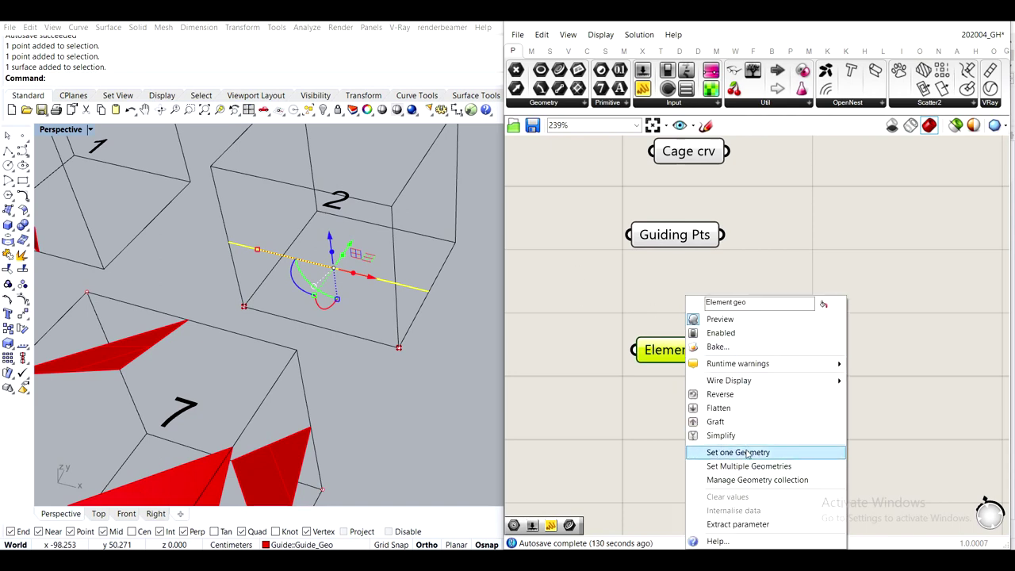
{"action": "left_click", "coordinate": [747, 453]}
Hide all the numbered reference modules in Rhino so only the Grasshopper preview of module 2 is left
{"action": "scroll", "coordinate": [428, 333], "scroll_direction": "down", "scroll_amount": 4}
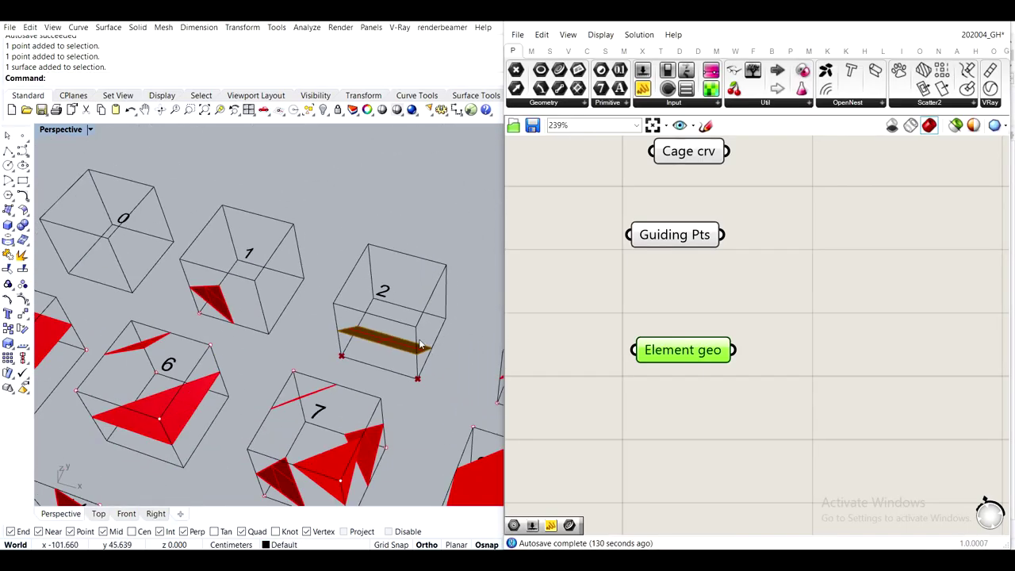
{"action": "scroll", "coordinate": [420, 345], "scroll_direction": "down", "scroll_amount": 2}
{"action": "scroll", "coordinate": [342, 376], "scroll_direction": "down", "scroll_amount": 4}
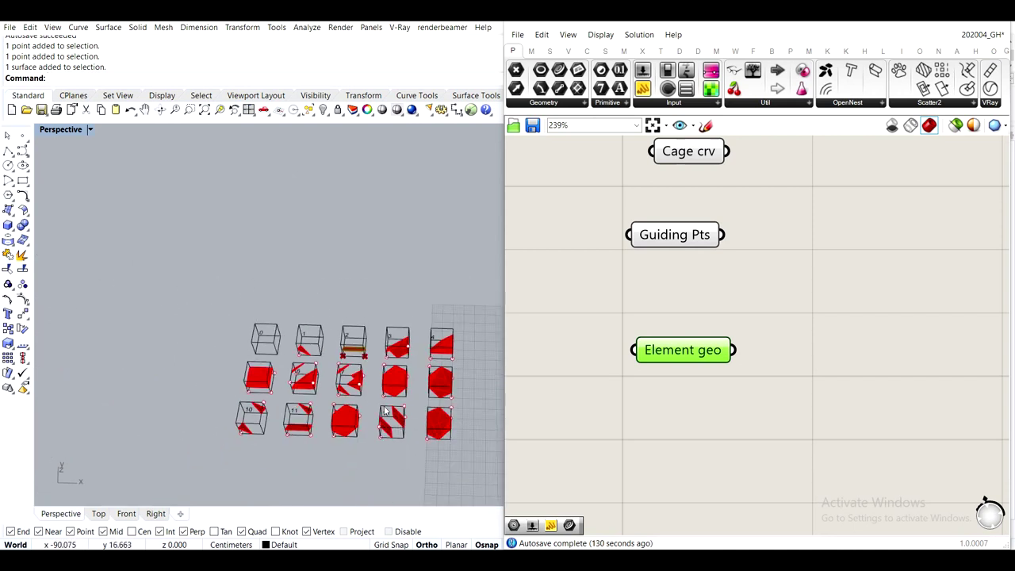
{"action": "left_click_drag", "start_coordinate": [479, 407], "coordinate": [167, 209]}
{"action": "type", "text": "Hide"}
{"action": "key", "text": "Return"}
Examine module 2's preview and how the existing definition groups and merges its guide points and tile
{"action": "scroll", "coordinate": [327, 272], "scroll_direction": "up", "scroll_amount": 8}
{"action": "right_click_drag", "start_coordinate": [361, 331], "coordinate": [419, 306]}
{"action": "left_click", "coordinate": [725, 299]}
{"action": "scroll", "coordinate": [725, 299], "scroll_direction": "down", "scroll_amount": 5}
{"action": "right_click_drag", "start_coordinate": [794, 280], "coordinate": [736, 385]}
{"action": "scroll", "coordinate": [714, 330], "scroll_direction": "down", "scroll_amount": 2}
{"action": "right_click_drag", "start_coordinate": [716, 230], "coordinate": [673, 218]}
{"action": "scroll", "coordinate": [670, 205], "scroll_direction": "up", "scroll_amount": 5}
{"action": "scroll", "coordinate": [679, 315], "scroll_direction": "down", "scroll_amount": 4}
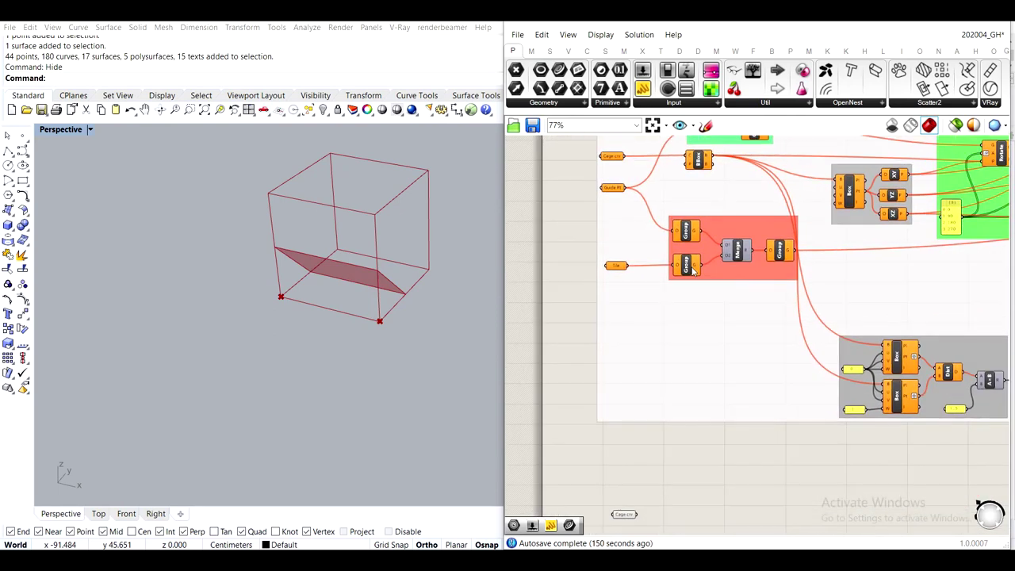
{"action": "right_click_drag", "start_coordinate": [378, 357], "coordinate": [387, 268], "text": "shift"}
{"action": "right_click_drag", "start_coordinate": [736, 425], "coordinate": [744, 204]}
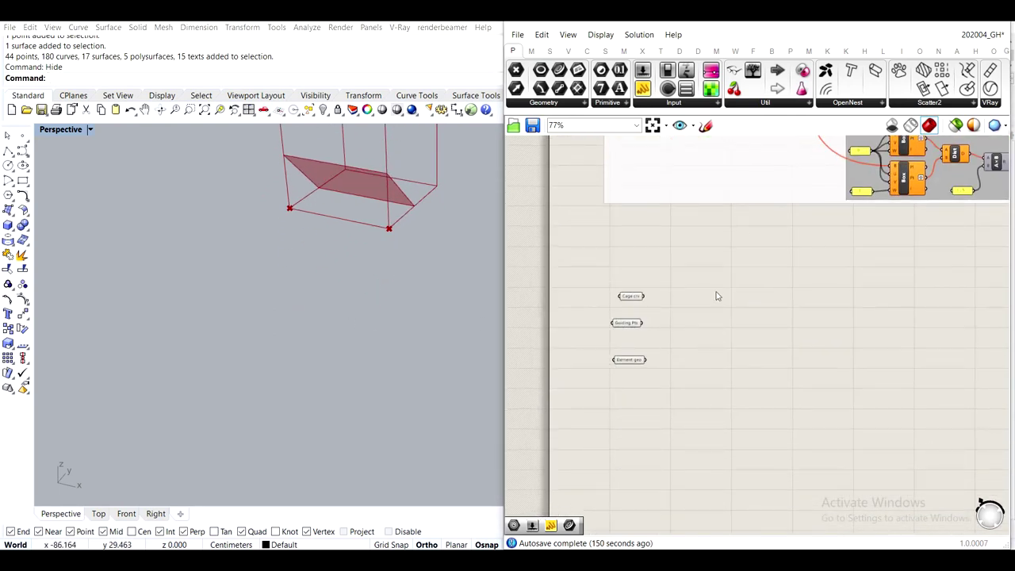
{"action": "right_click_drag", "start_coordinate": [716, 295], "coordinate": [720, 403]}
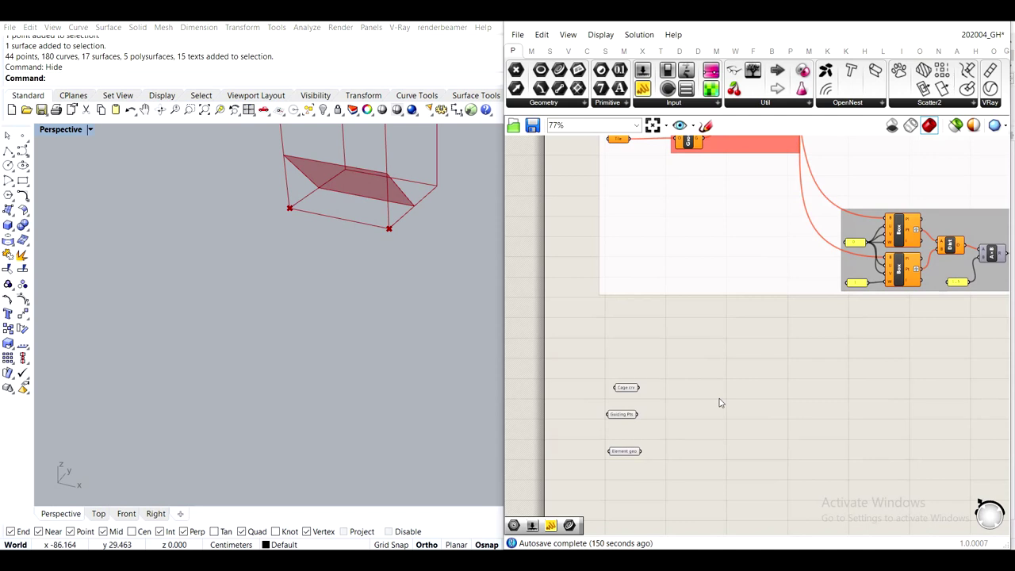
{"action": "right_click_drag", "start_coordinate": [413, 325], "coordinate": [411, 373], "text": "shift"}
{"action": "right_click_drag", "start_coordinate": [737, 349], "coordinate": [728, 442]}
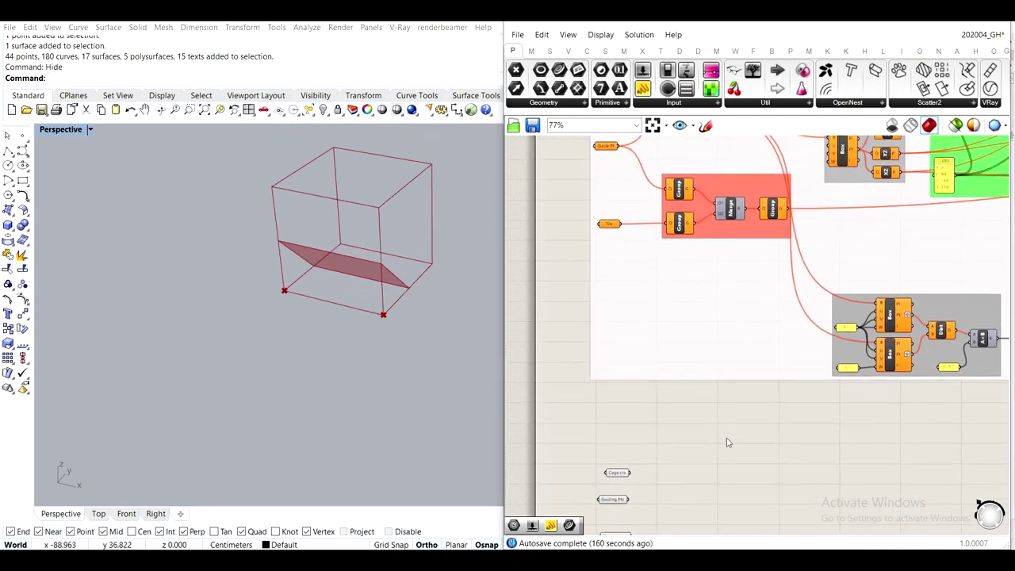
{"action": "scroll", "coordinate": [728, 443], "scroll_direction": "up", "scroll_amount": 5}
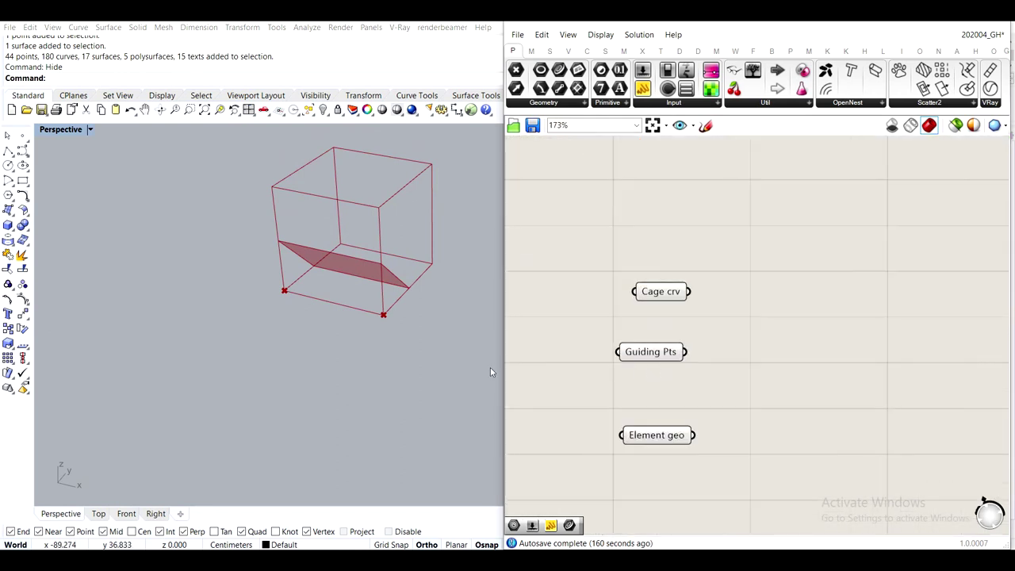
Highlight Guiding Pts and Element geo in turn and compare them with the grouped inputs of the existing definition
{"action": "left_click", "coordinate": [656, 441]}
{"action": "left_click", "coordinate": [647, 353]}
{"action": "left_click", "coordinate": [739, 403]}
{"action": "left_click", "coordinate": [659, 351]}
{"action": "left_click", "coordinate": [671, 378]}
{"action": "left_click", "coordinate": [665, 358]}
{"action": "left_click", "coordinate": [667, 439]}
{"action": "left_click", "coordinate": [657, 356]}
{"action": "left_click", "coordinate": [673, 439]}
{"action": "left_click", "coordinate": [661, 356]}
{"action": "left_click", "coordinate": [660, 434]}
{"action": "left_click", "coordinate": [764, 363]}
{"action": "scroll", "coordinate": [766, 363], "scroll_direction": "down", "scroll_amount": 3}
{"action": "right_click_drag", "start_coordinate": [769, 317], "coordinate": [733, 457]}
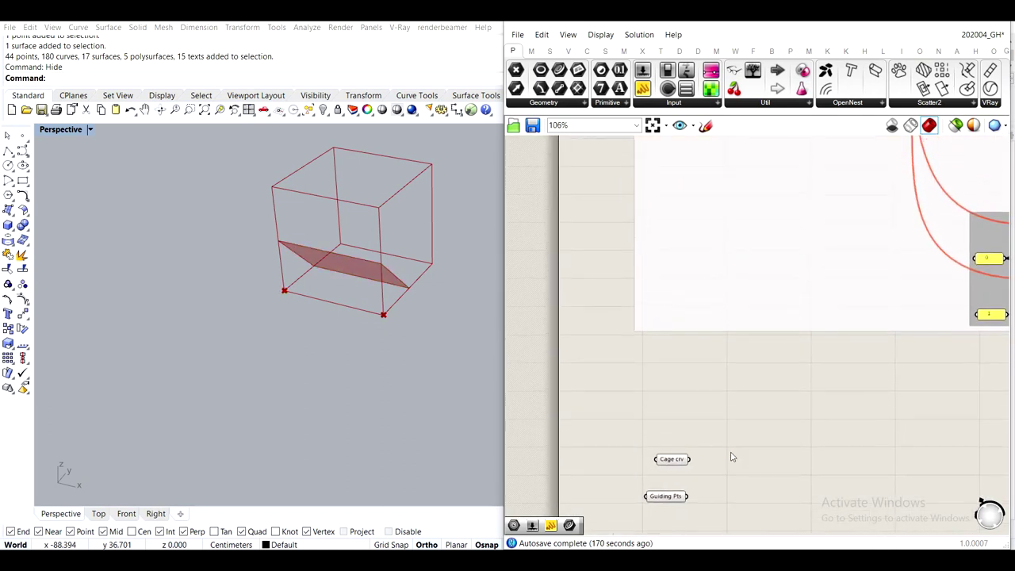
{"action": "scroll", "coordinate": [726, 453], "scroll_direction": "down", "scroll_amount": 2}
{"action": "scroll", "coordinate": [724, 449], "scroll_direction": "up", "scroll_amount": 1}
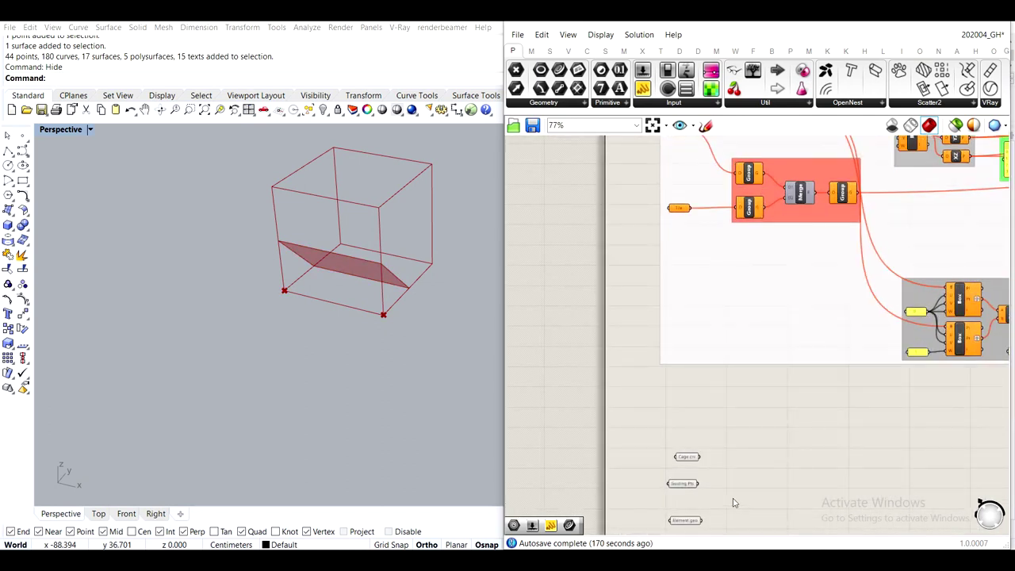
{"action": "right_click_drag", "start_coordinate": [733, 503], "coordinate": [732, 369]}
{"action": "scroll", "coordinate": [734, 369], "scroll_direction": "up", "scroll_amount": 3}
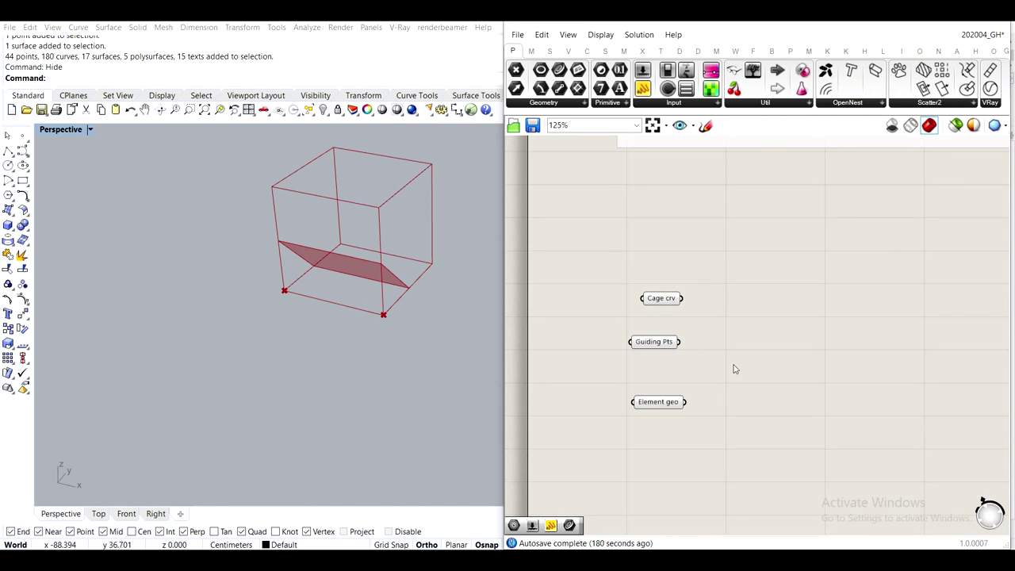
{"action": "double_click", "coordinate": [735, 369]}
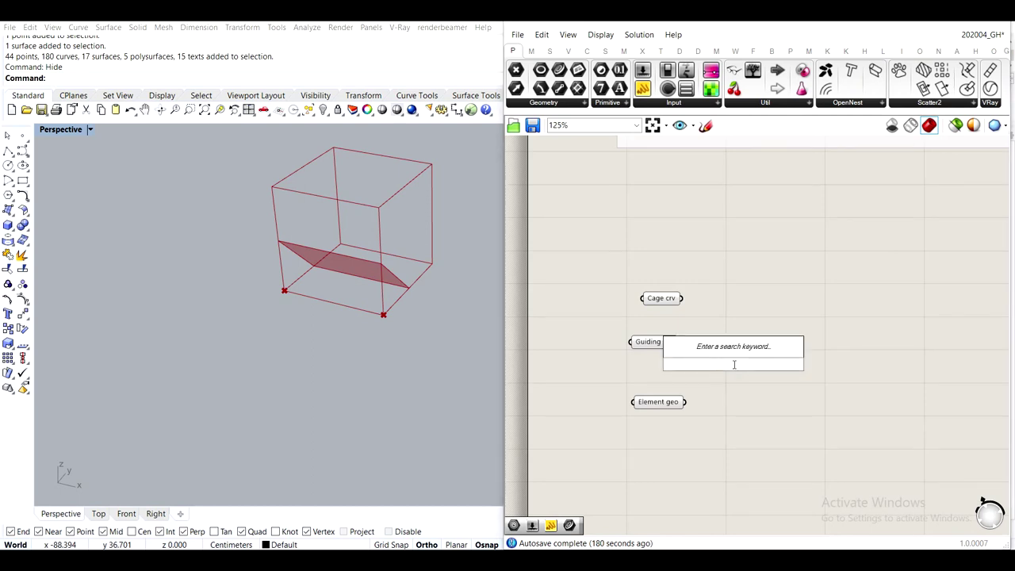
{"action": "type", "text": "g"}
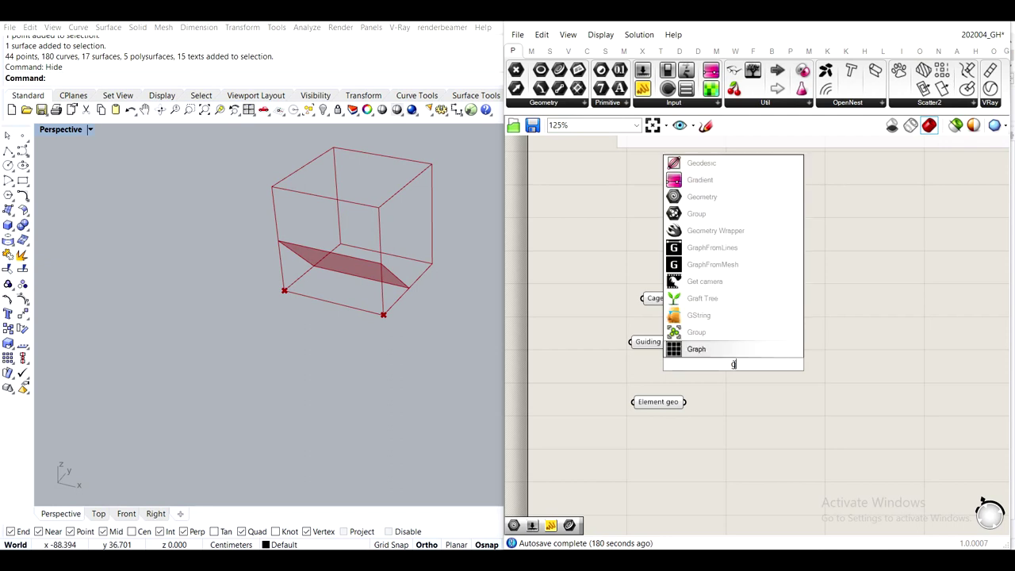
{"action": "key", "text": "BackSpace"}
{"action": "key", "text": "Escape"}
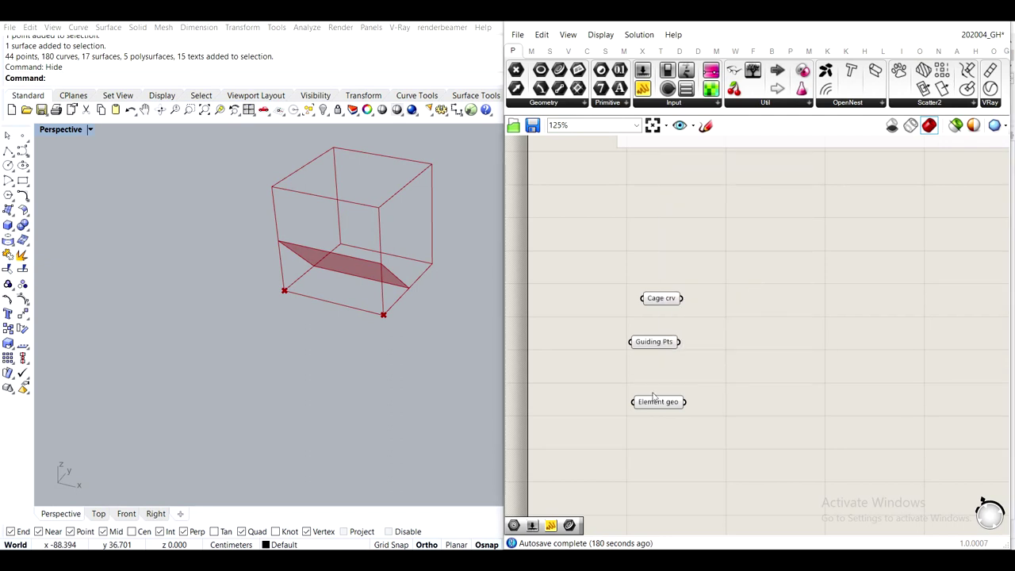
Add a Group component beside Element geo and feed the element geometry into its objects input
{"action": "scroll", "coordinate": [647, 397], "scroll_direction": "up", "scroll_amount": 1}
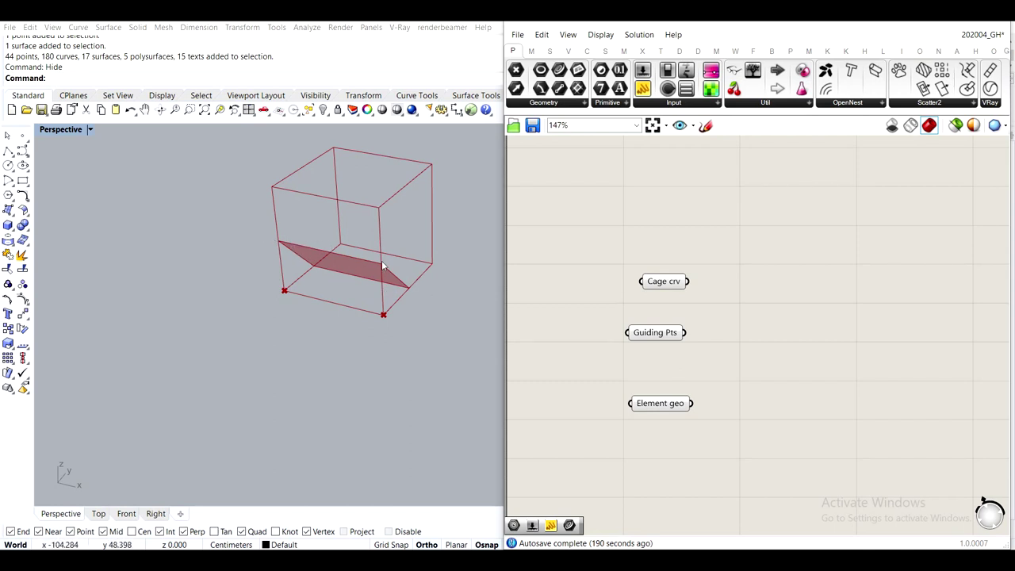
{"action": "scroll", "coordinate": [769, 438], "scroll_direction": "up", "scroll_amount": 3}
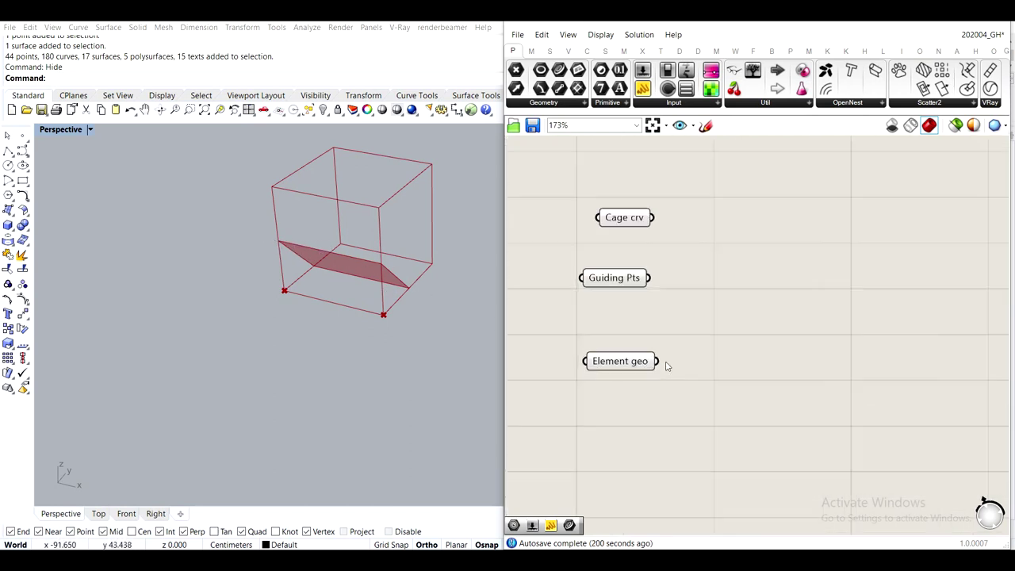
{"action": "double_click", "coordinate": [738, 383]}
{"action": "type", "text": "grou"}
{"action": "key", "text": "Return"}
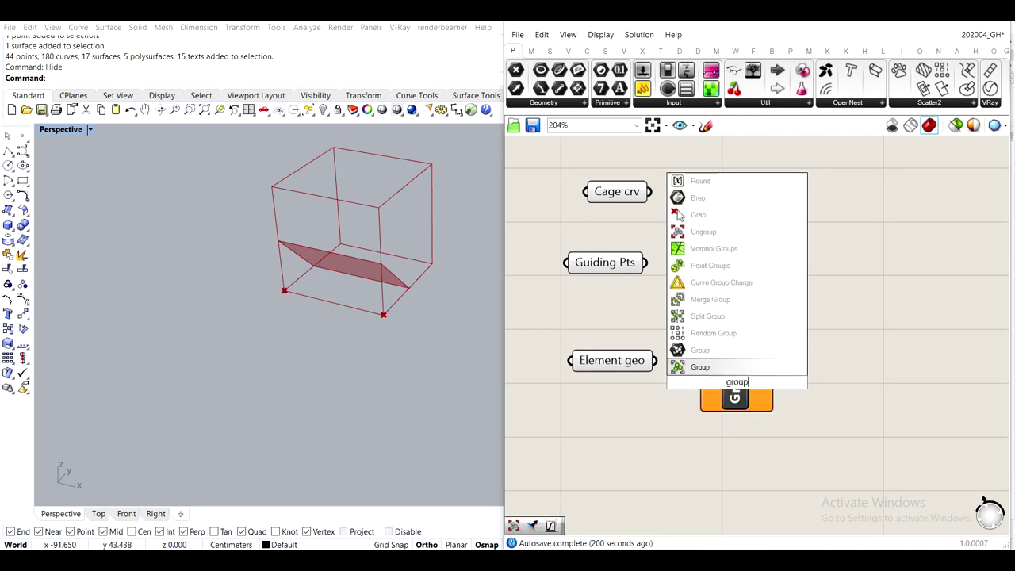
{"action": "left_click_drag", "start_coordinate": [655, 361], "coordinate": [713, 385]}
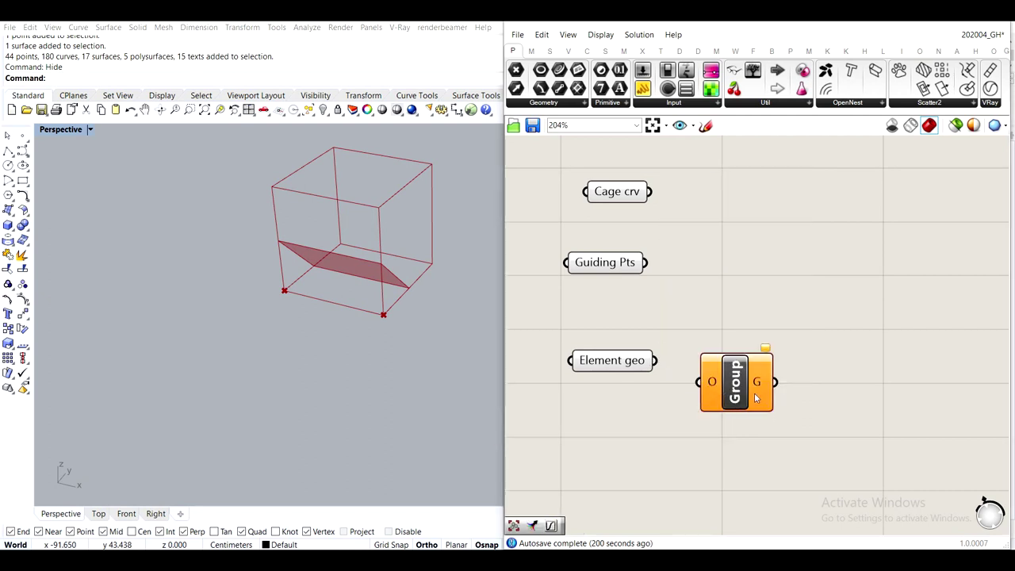
{"action": "left_click_drag", "start_coordinate": [656, 361], "coordinate": [724, 369]}
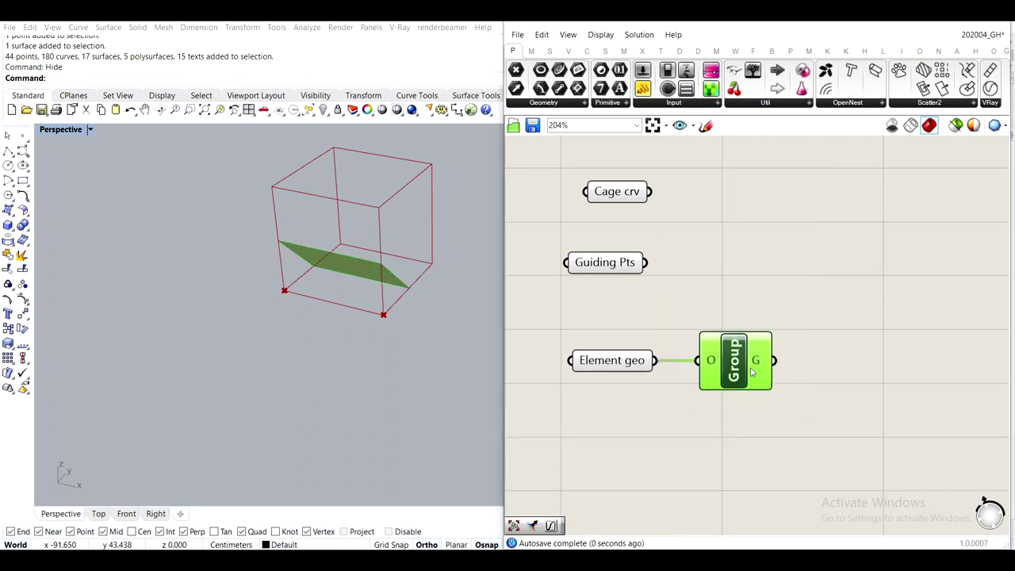
Add a second Group component above the first and feed Guiding Pts into its objects input
{"action": "left_click", "coordinate": [770, 287]}
{"action": "left_click_drag", "start_coordinate": [625, 262], "coordinate": [628, 268]}
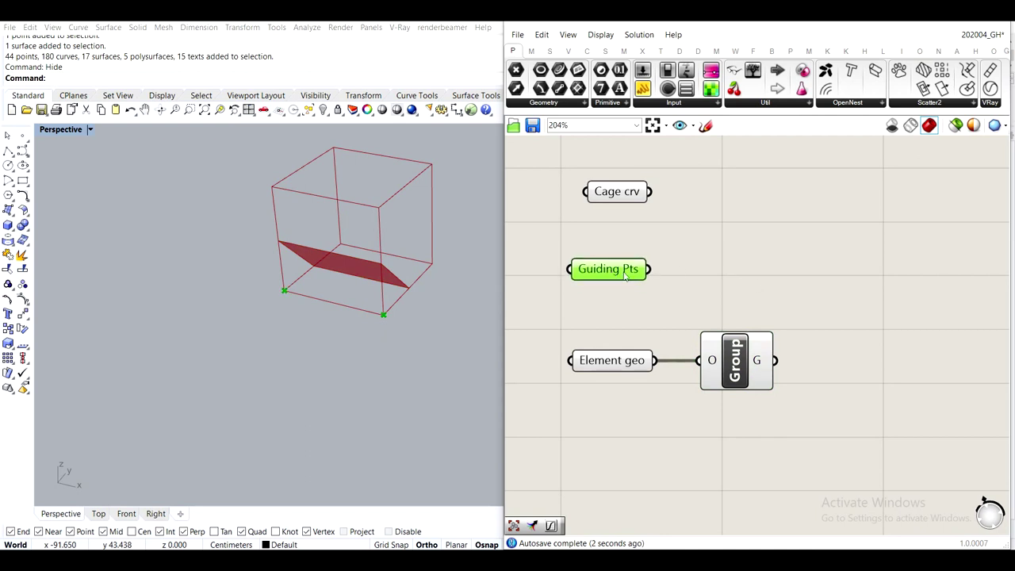
{"action": "double_click", "coordinate": [771, 280]}
{"action": "type", "text": "group"}
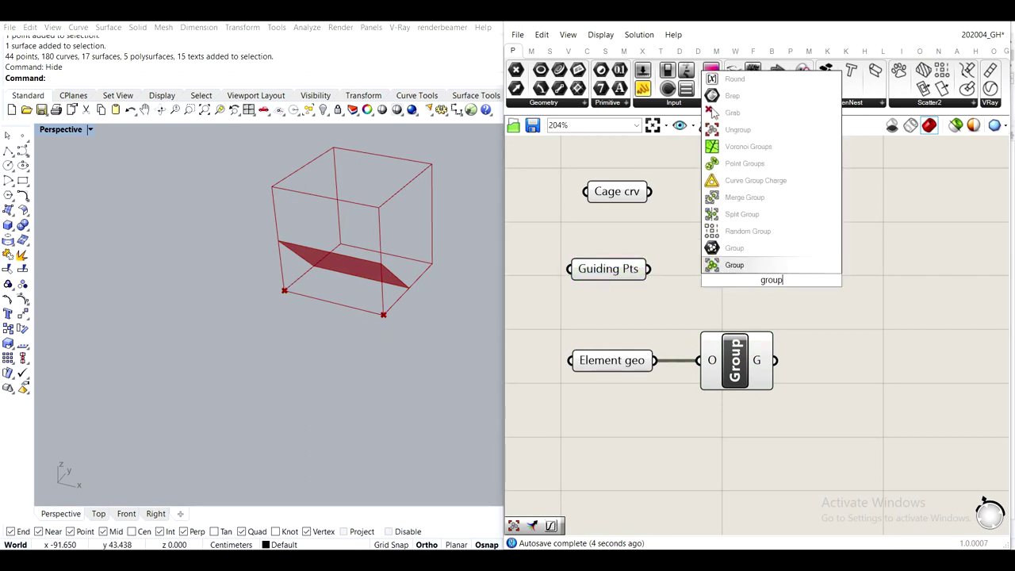
{"action": "key", "text": "Return"}
{"action": "left_click_drag", "start_coordinate": [650, 269], "coordinate": [703, 272]}
{"action": "left_click", "coordinate": [821, 260]}
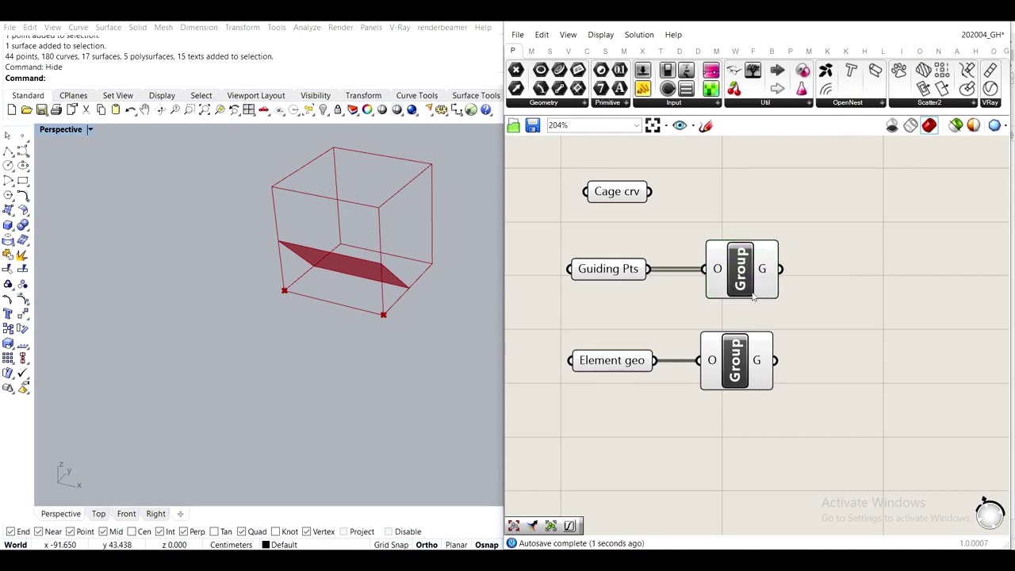
{"action": "left_click", "coordinate": [748, 361]}
{"action": "left_click", "coordinate": [829, 347]}
{"action": "right_click_drag", "start_coordinate": [830, 346], "coordinate": [778, 342]}
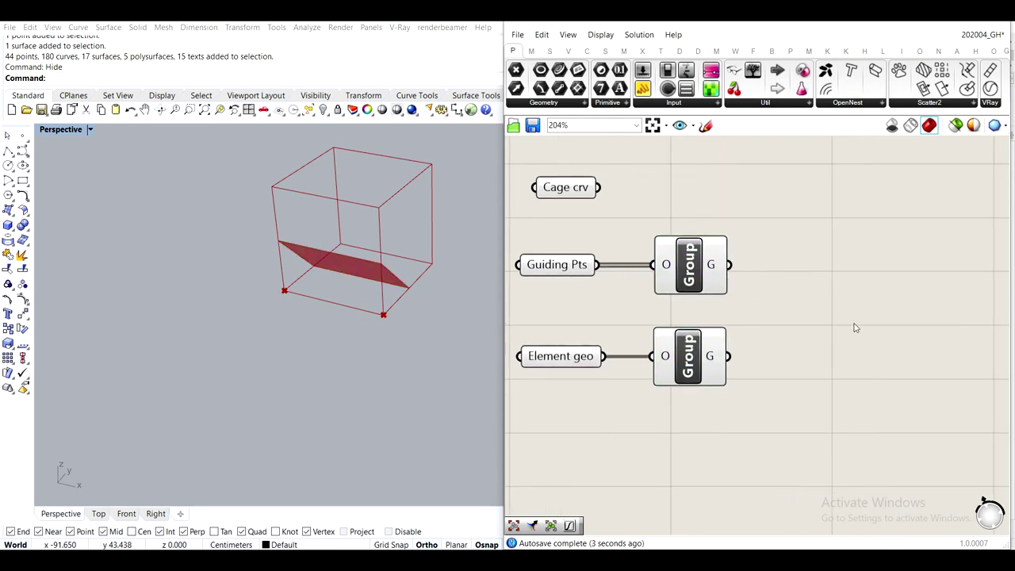
Add a Merge component and feed the guiding-points group into D1 and the element-geometry group into D2
{"action": "double_click", "coordinate": [854, 323]}
{"action": "type", "text": "merge"}
{"action": "key", "text": "Return"}
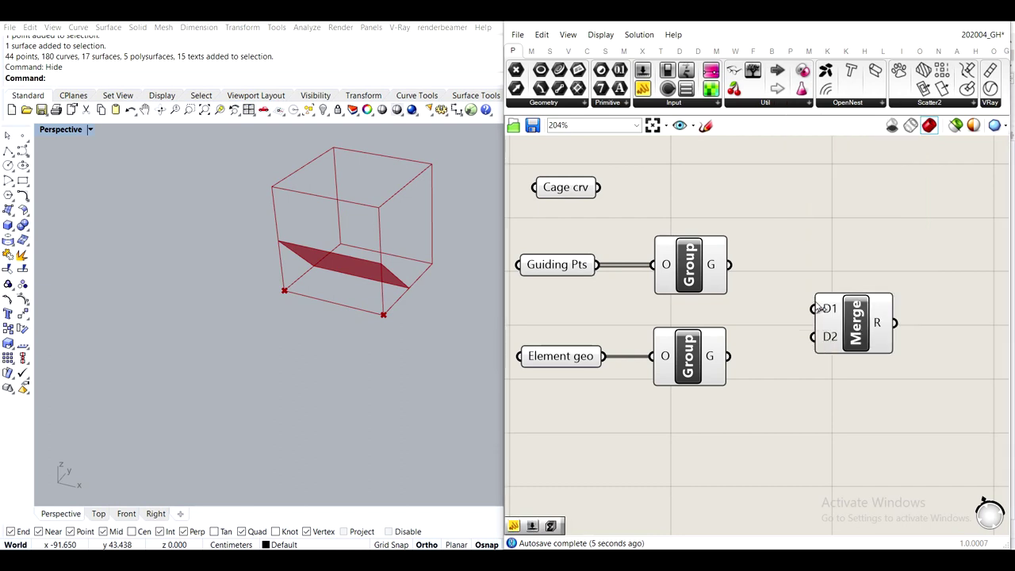
{"action": "left_click_drag", "start_coordinate": [730, 265], "coordinate": [827, 307]}
{"action": "left_click_drag", "start_coordinate": [729, 356], "coordinate": [785, 305]}
{"action": "left_click_drag", "start_coordinate": [852, 316], "coordinate": [833, 323]}
{"action": "scroll", "coordinate": [813, 325], "scroll_direction": "up", "scroll_amount": 4}
{"action": "left_click", "coordinate": [778, 345]}
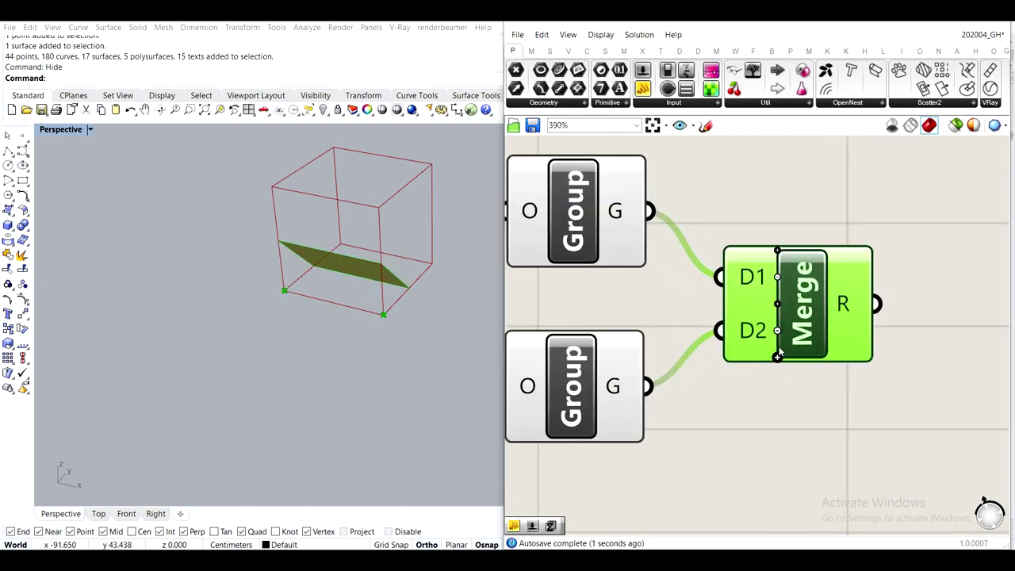
Attach a panel to the Merge output and inspect the merged groups
{"action": "scroll", "coordinate": [778, 346], "scroll_direction": "down", "scroll_amount": 5}
{"action": "left_click_drag", "start_coordinate": [642, 88], "coordinate": [877, 229]}
{"action": "left_click_drag", "start_coordinate": [825, 328], "coordinate": [815, 235]}
{"action": "right_click_drag", "start_coordinate": [847, 273], "coordinate": [716, 215]}
{"action": "left_click_drag", "start_coordinate": [763, 193], "coordinate": [797, 290]}
{"action": "right_click_drag", "start_coordinate": [761, 332], "coordinate": [878, 361]}
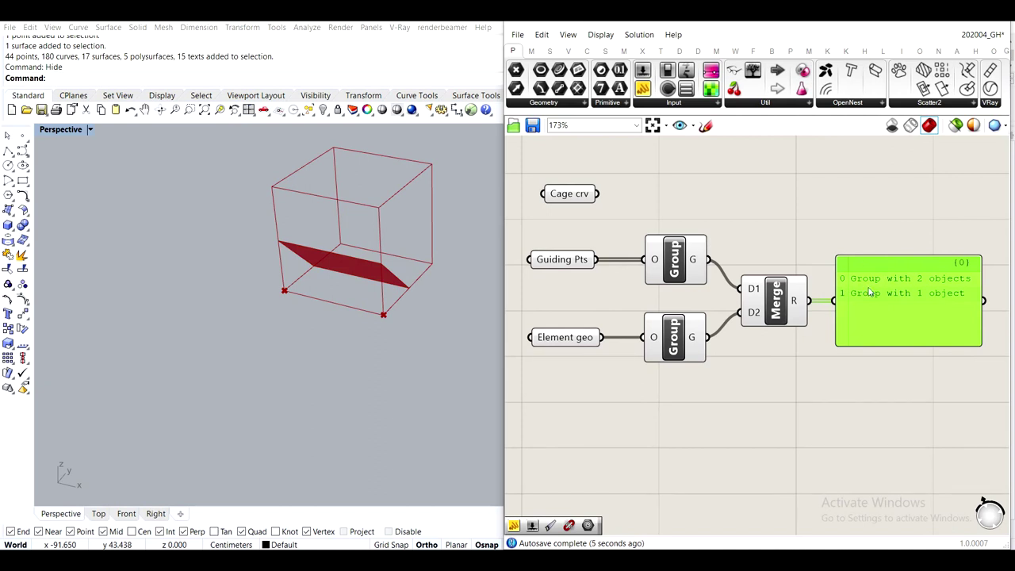
{"action": "left_click", "coordinate": [550, 264]}
{"action": "left_click", "coordinate": [796, 224]}
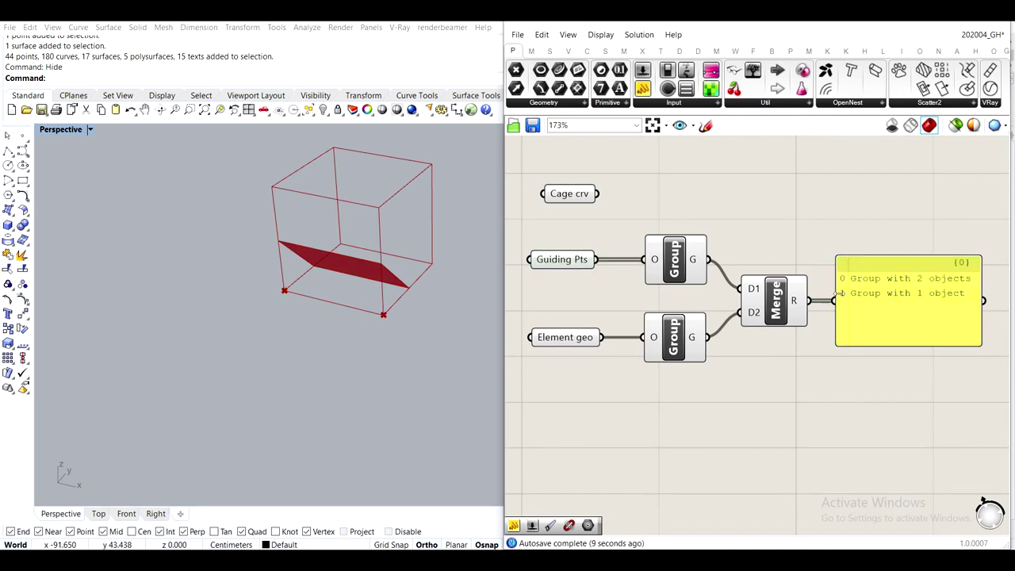
Turn off the preview of the two Group components and Merge while leaving Guiding Pts and Element geo previewed
{"action": "left_click_drag", "start_coordinate": [757, 405], "coordinate": [521, 234]}
{"action": "middle_click", "coordinate": [534, 230]}
{"action": "left_click", "coordinate": [579, 190]}
{"action": "left_click", "coordinate": [677, 229]}
{"action": "left_click_drag", "start_coordinate": [617, 397], "coordinate": [541, 243]}
{"action": "middle_click", "coordinate": [543, 244]}
{"action": "left_click", "coordinate": [572, 208]}
{"action": "left_click", "coordinate": [764, 188]}
Remove the panel from the Merge output and examine the red grouping section of the existing definition
{"action": "scroll", "coordinate": [775, 317], "scroll_direction": "down", "scroll_amount": 5}
{"action": "right_click_drag", "start_coordinate": [777, 289], "coordinate": [750, 384]}
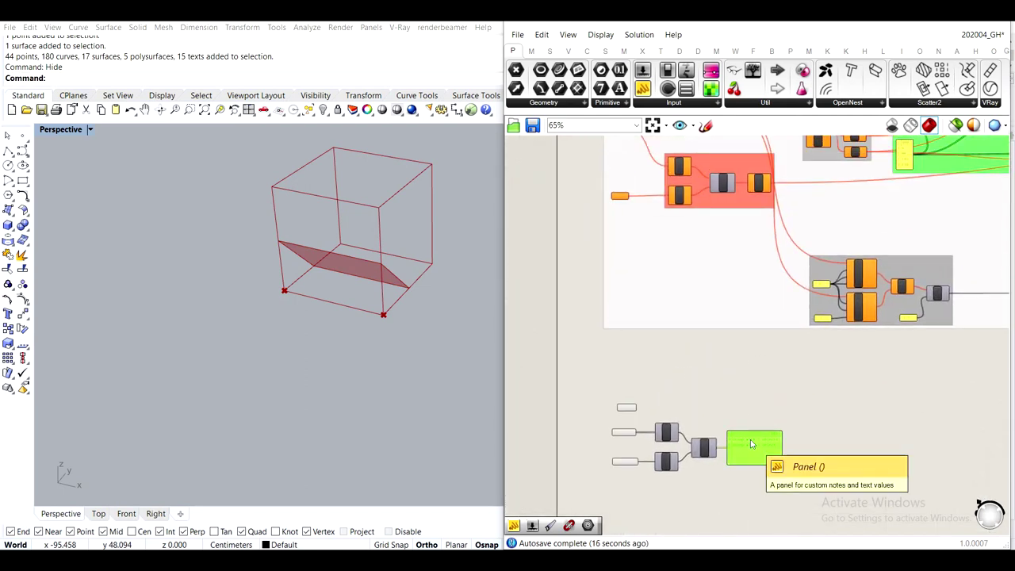
{"action": "scroll", "coordinate": [742, 156], "scroll_direction": "up", "scroll_amount": 4}
{"action": "scroll", "coordinate": [742, 253], "scroll_direction": "down", "scroll_amount": 3}
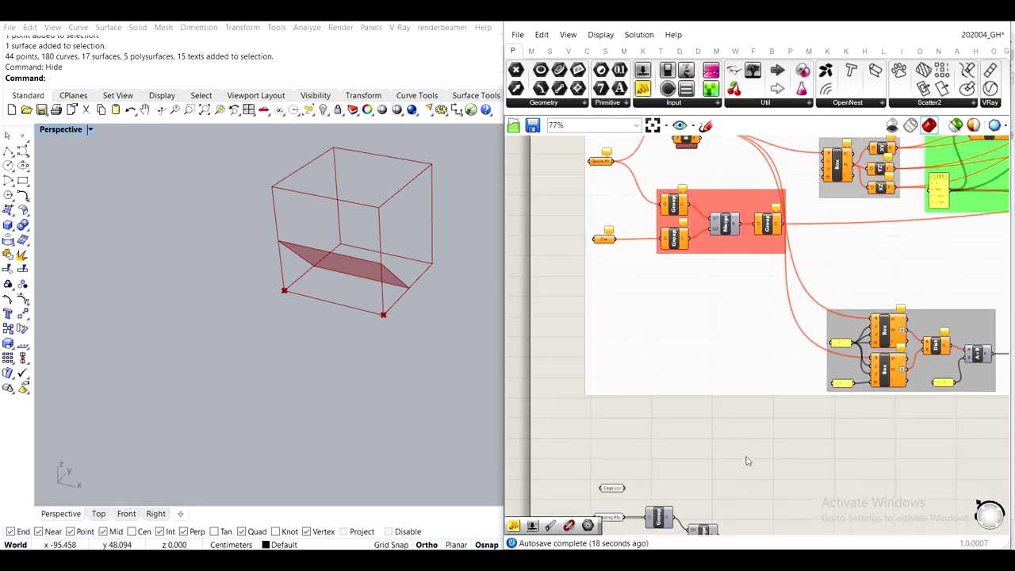
{"action": "right_click_drag", "start_coordinate": [748, 458], "coordinate": [755, 293]}
{"action": "scroll", "coordinate": [703, 372], "scroll_direction": "up", "scroll_amount": 4}
{"action": "right_click_drag", "start_coordinate": [743, 214], "coordinate": [770, 222]}
{"action": "right_click_drag", "start_coordinate": [768, 409], "coordinate": [807, 143]}
{"action": "scroll", "coordinate": [750, 374], "scroll_direction": "up", "scroll_amount": 4}
Add a third Group component after Merge and feed the merged result into its objects input
{"action": "double_click", "coordinate": [864, 371]}
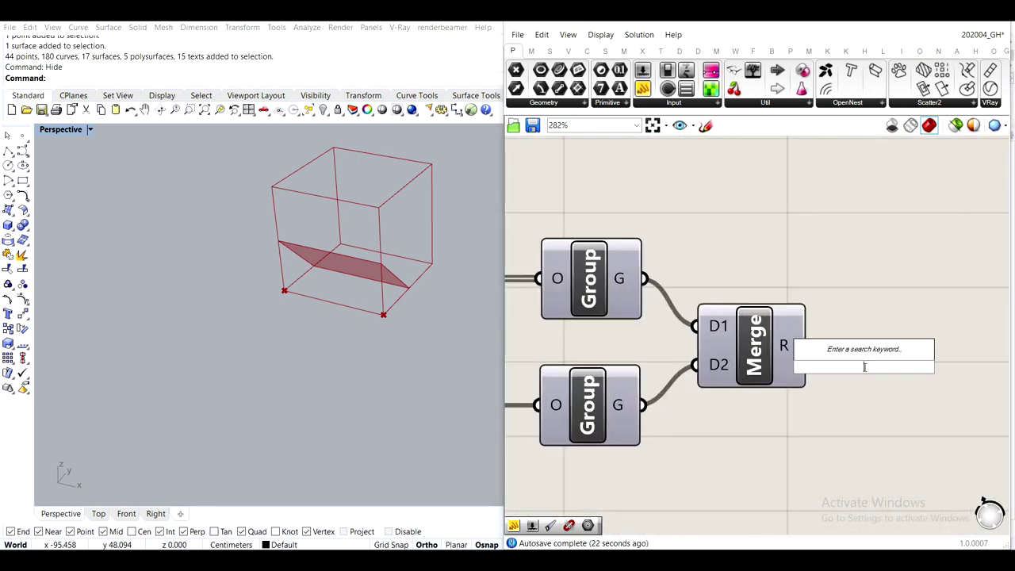
{"action": "type", "text": "group"}
{"action": "key", "text": "Return"}
{"action": "left_click_drag", "start_coordinate": [864, 371], "coordinate": [910, 351]}
{"action": "left_click_drag", "start_coordinate": [812, 346], "coordinate": [878, 348]}
{"action": "left_click_drag", "start_coordinate": [894, 352], "coordinate": [880, 351]}
{"action": "scroll", "coordinate": [882, 353], "scroll_direction": "down", "scroll_amount": 3}
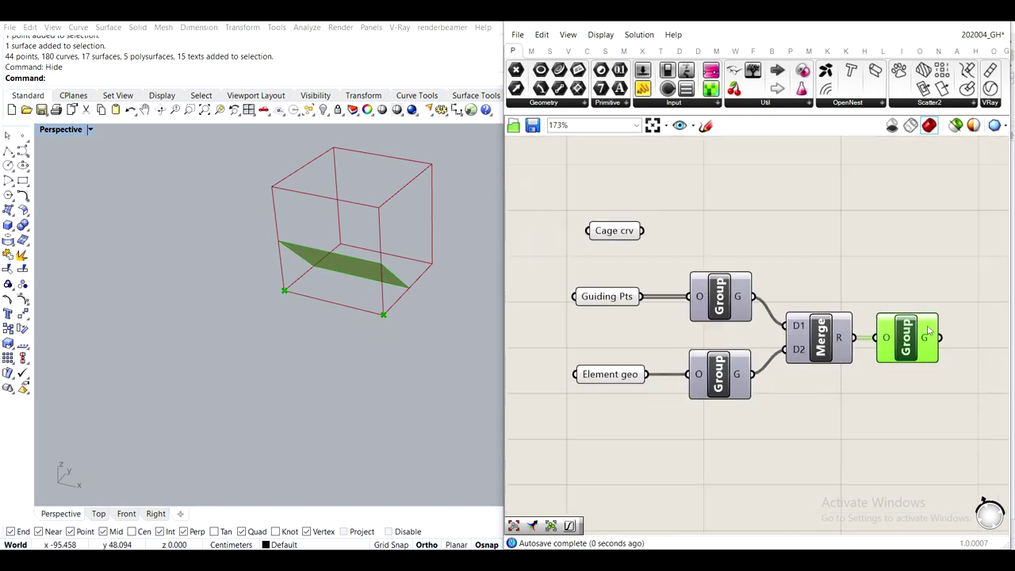
Check the final Group's output in a temporary panel, remove the panel, and highlight the grouped geometry
{"action": "left_click_drag", "start_coordinate": [643, 88], "coordinate": [886, 324]}
{"action": "left_click_drag", "start_coordinate": [818, 326], "coordinate": [837, 300]}
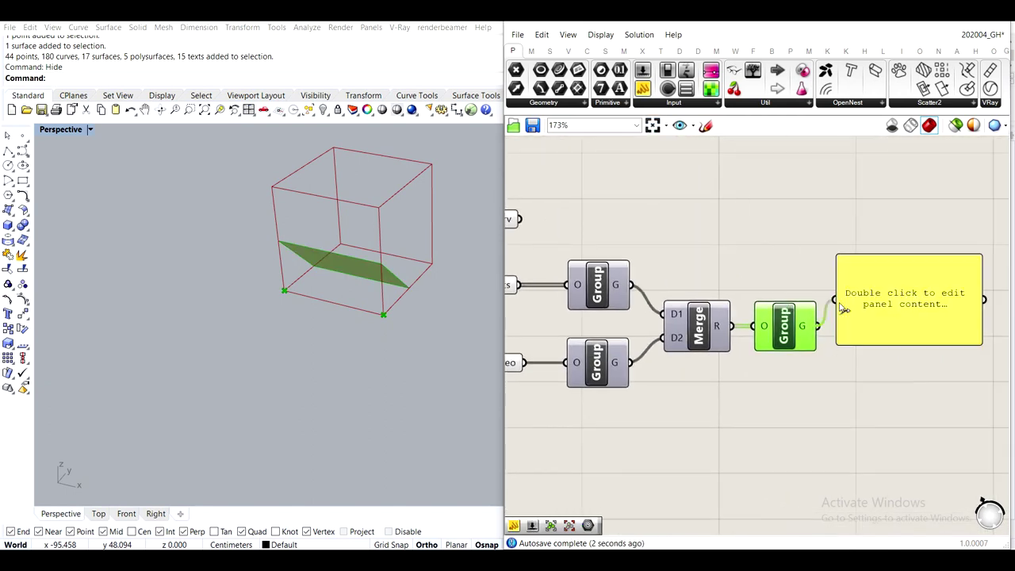
{"action": "left_click_drag", "start_coordinate": [900, 325], "coordinate": [902, 348]}
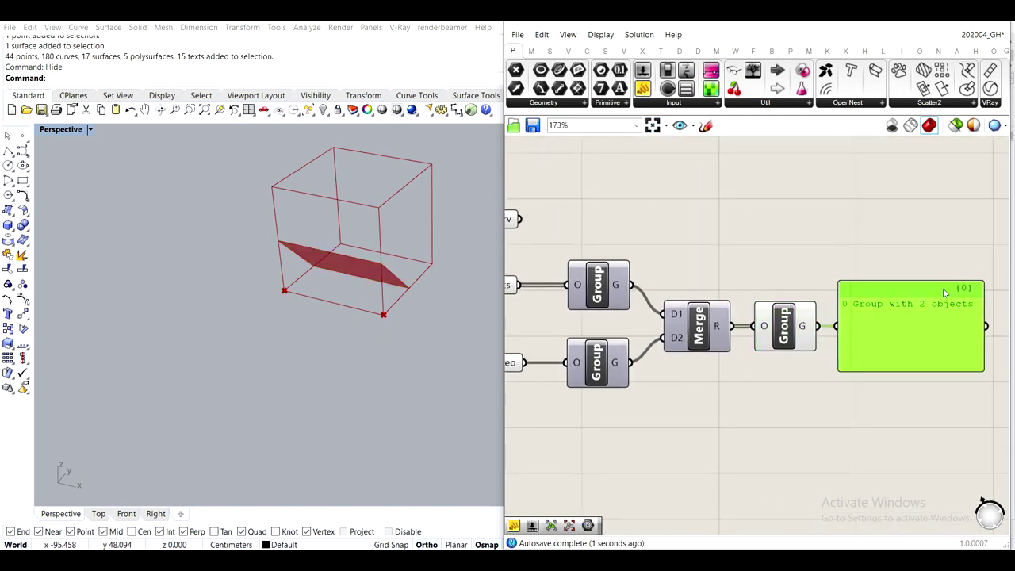
{"action": "key", "text": "Delete"}
{"action": "left_click", "coordinate": [786, 329]}
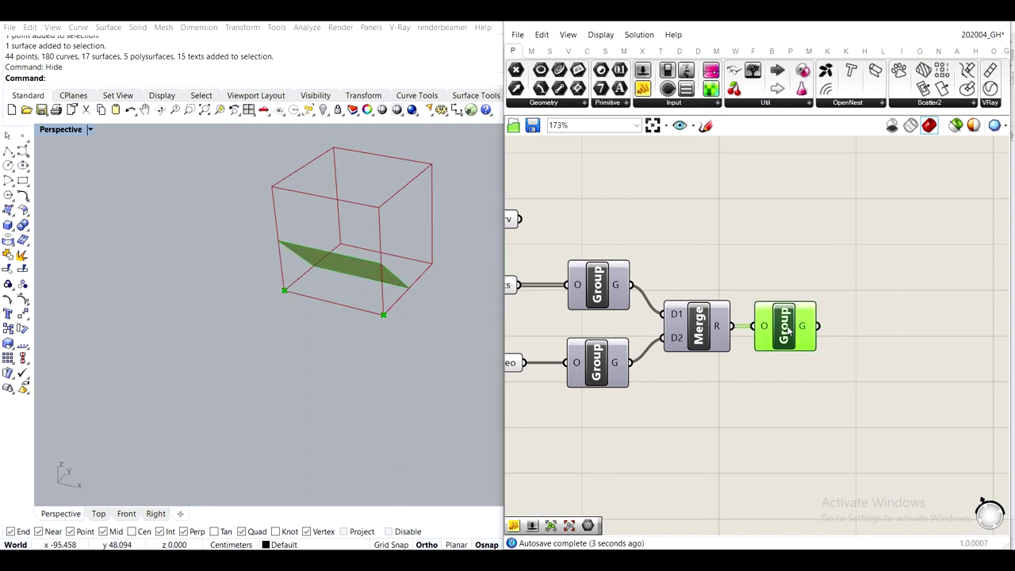
{"action": "left_click", "coordinate": [861, 273]}
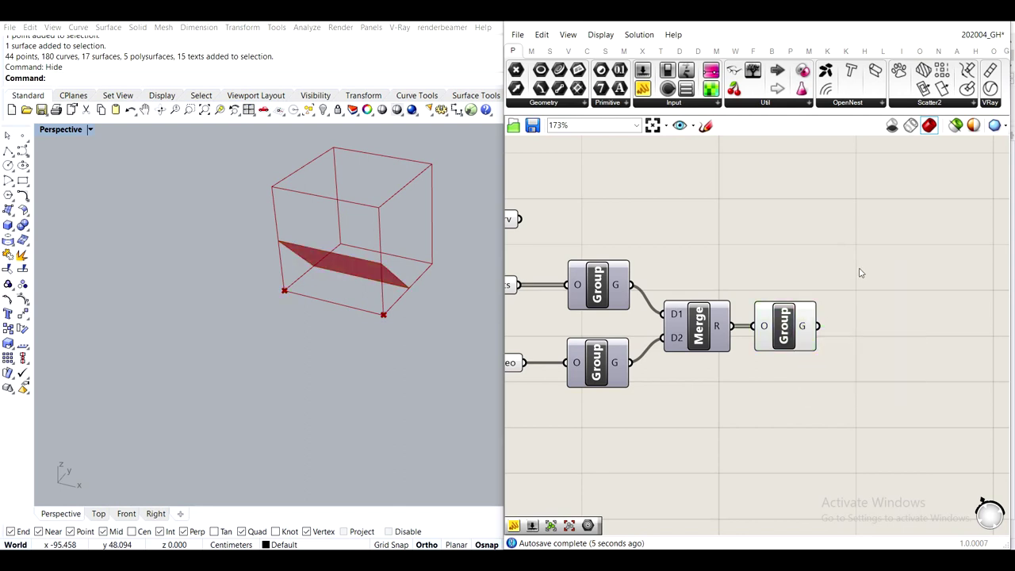
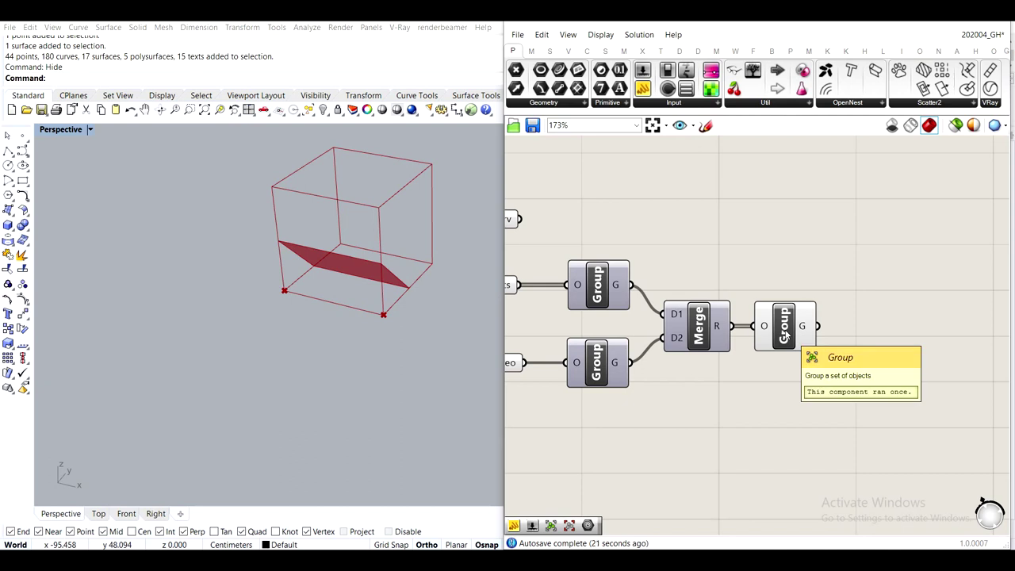
Move Cage crv slightly up from the other inputs and turn off the final Group component's preview
{"action": "scroll", "coordinate": [785, 335], "scroll_direction": "down", "scroll_amount": 2}
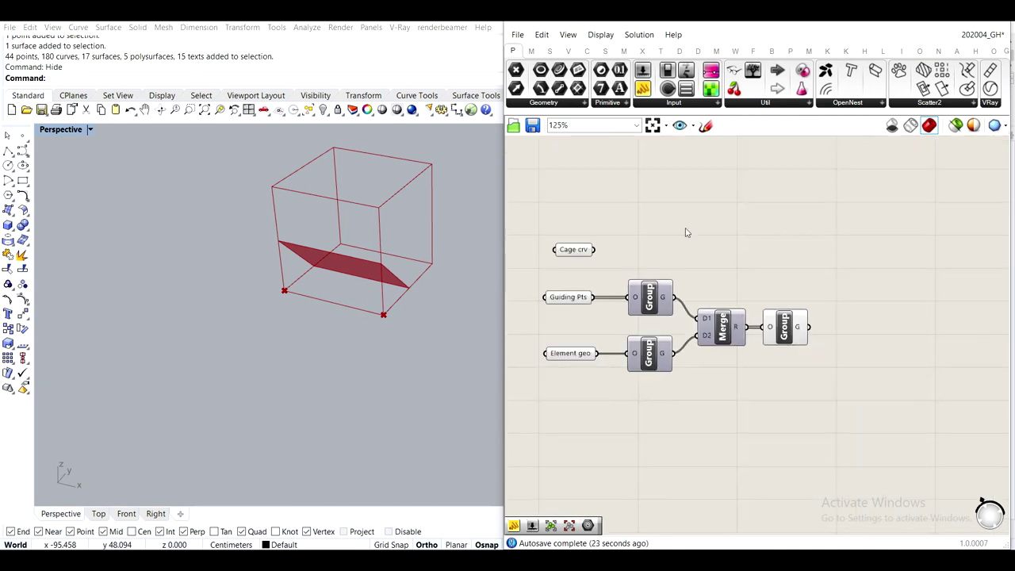
{"action": "left_click_drag", "start_coordinate": [573, 250], "coordinate": [569, 229]}
{"action": "left_click", "coordinate": [697, 249]}
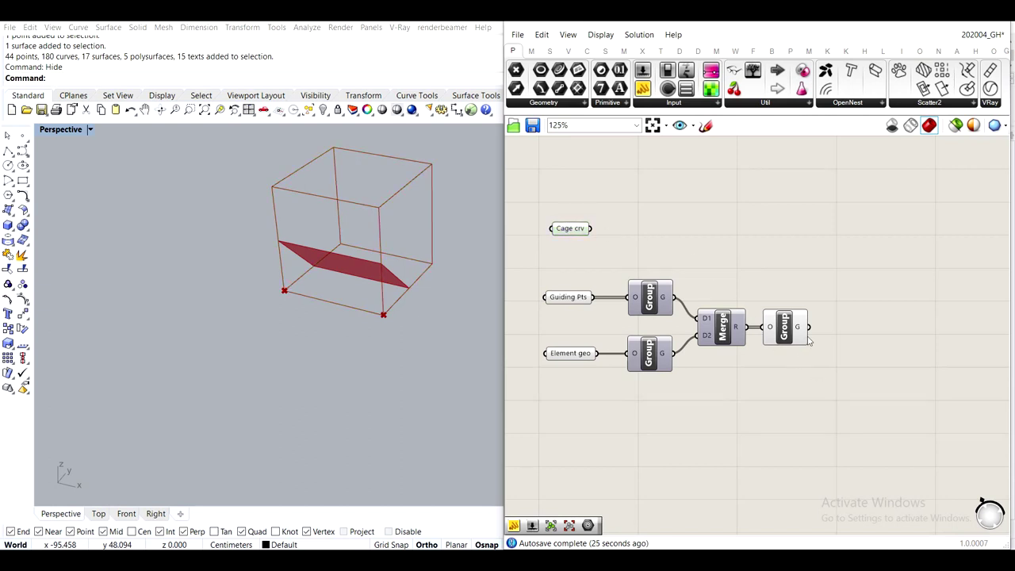
{"action": "middle_click", "coordinate": [793, 334]}
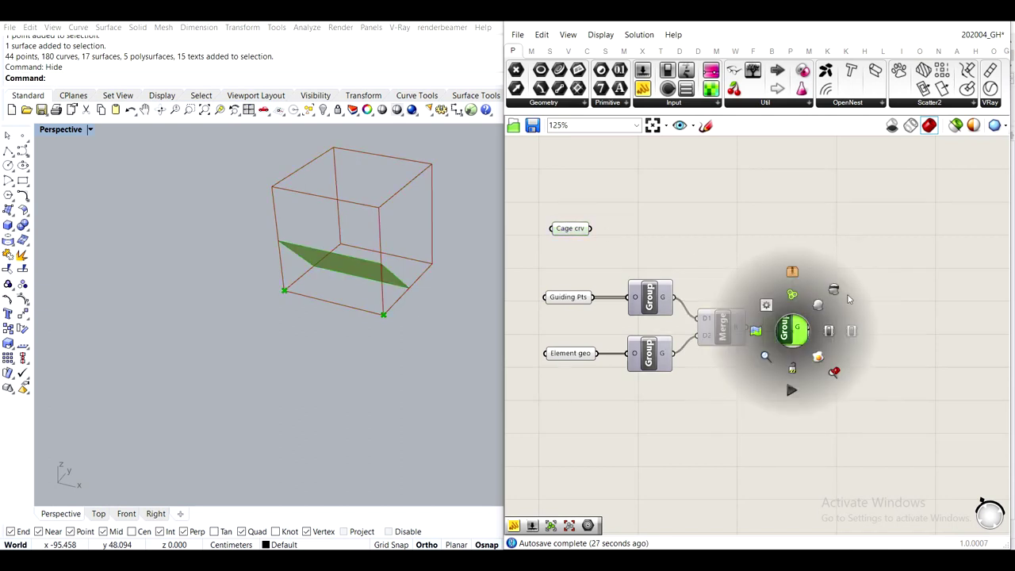
Enclose the three Group components and Merge in one canvas group and shift it slightly away from the inputs
{"action": "left_click_drag", "start_coordinate": [861, 426], "coordinate": [623, 276]}
{"action": "middle_click", "coordinate": [626, 277]}
{"action": "left_click", "coordinate": [630, 253]}
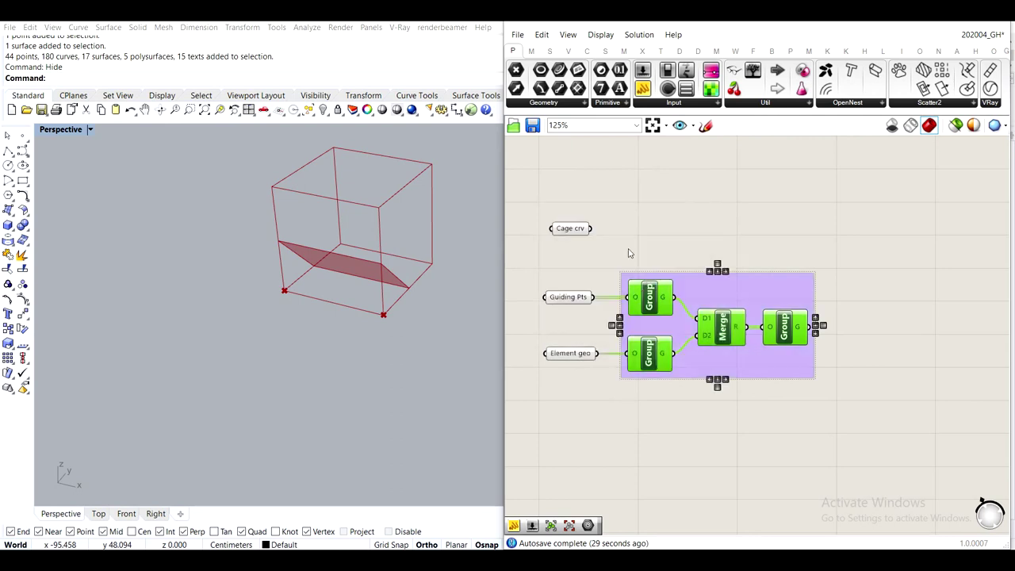
{"action": "left_click_drag", "start_coordinate": [749, 293], "coordinate": [763, 289]}
{"action": "left_click", "coordinate": [775, 215]}
Examine how the existing definition processes its cage input alongside the red grouping section
{"action": "scroll", "coordinate": [809, 229], "scroll_direction": "down", "scroll_amount": 5}
{"action": "right_click_drag", "start_coordinate": [809, 228], "coordinate": [757, 345]}
{"action": "right_click_drag", "start_coordinate": [727, 256], "coordinate": [730, 364]}
{"action": "scroll", "coordinate": [708, 281], "scroll_direction": "up", "scroll_amount": 5}
{"action": "scroll", "coordinate": [822, 338], "scroll_direction": "down", "scroll_amount": 3}
{"action": "right_click_drag", "start_coordinate": [875, 374], "coordinate": [785, 313]}
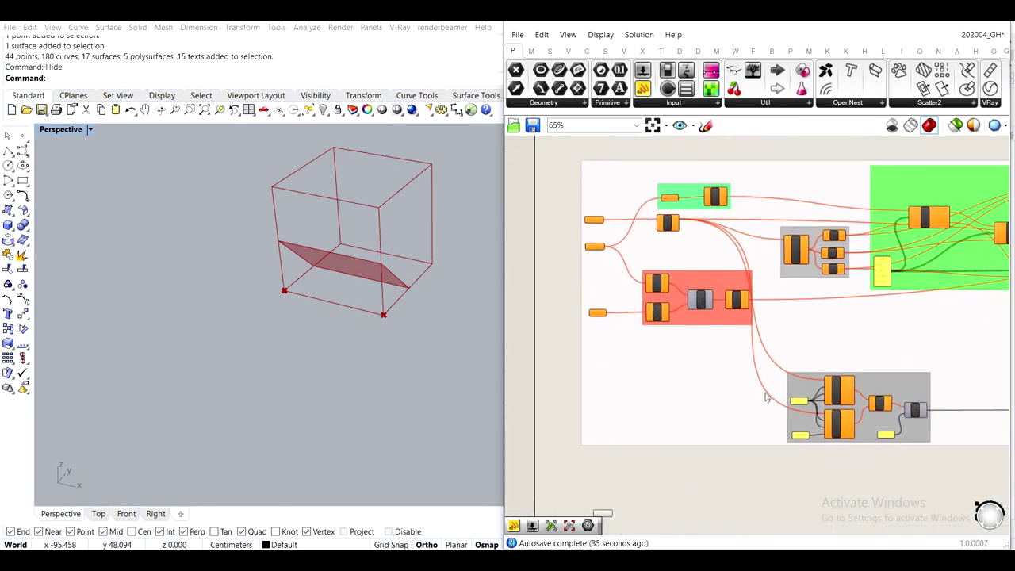
{"action": "right_click_drag", "start_coordinate": [752, 462], "coordinate": [775, 249]}
{"action": "scroll", "coordinate": [725, 317], "scroll_direction": "up", "scroll_amount": 3}
Move Guiding Pts, Element geo and their purple canvas group down to leave space below Cage crv
{"action": "left_click_drag", "start_coordinate": [854, 477], "coordinate": [538, 345]}
{"action": "left_click_drag", "start_coordinate": [752, 350], "coordinate": [757, 411]}
{"action": "left_click", "coordinate": [718, 335]}
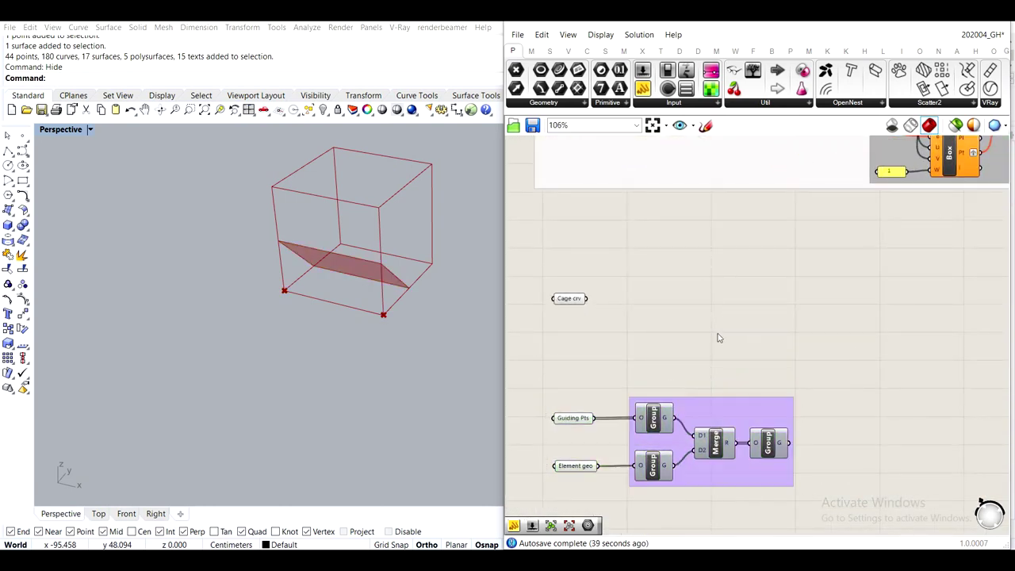
{"action": "left_click", "coordinate": [573, 302]}
{"action": "left_click", "coordinate": [701, 305]}
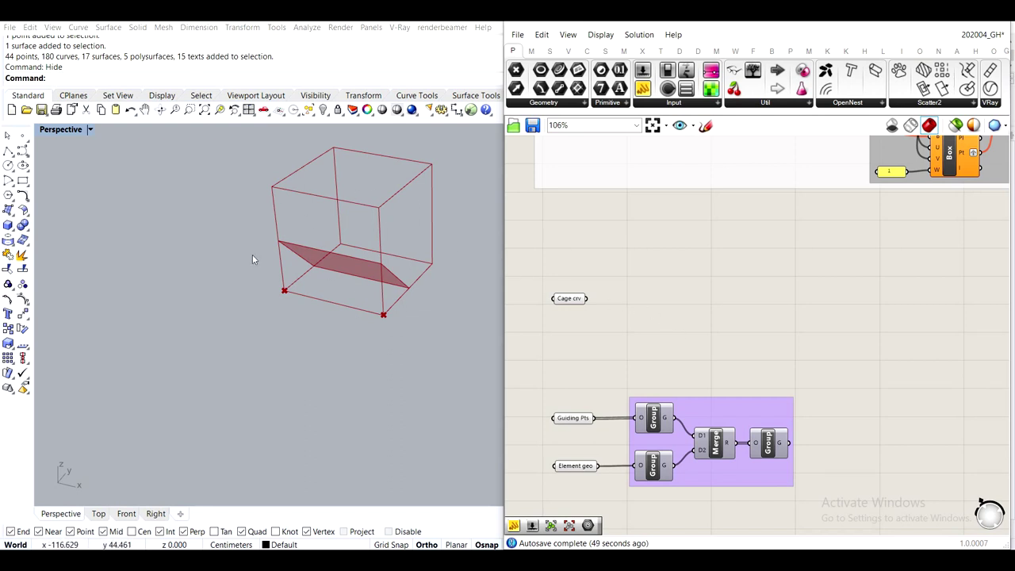
Add a Bounding Box component beside Cage crv and feed the cage curves into its content input
{"action": "left_click", "coordinate": [568, 299]}
{"action": "double_click", "coordinate": [662, 325]}
{"action": "type", "text": "brou"}
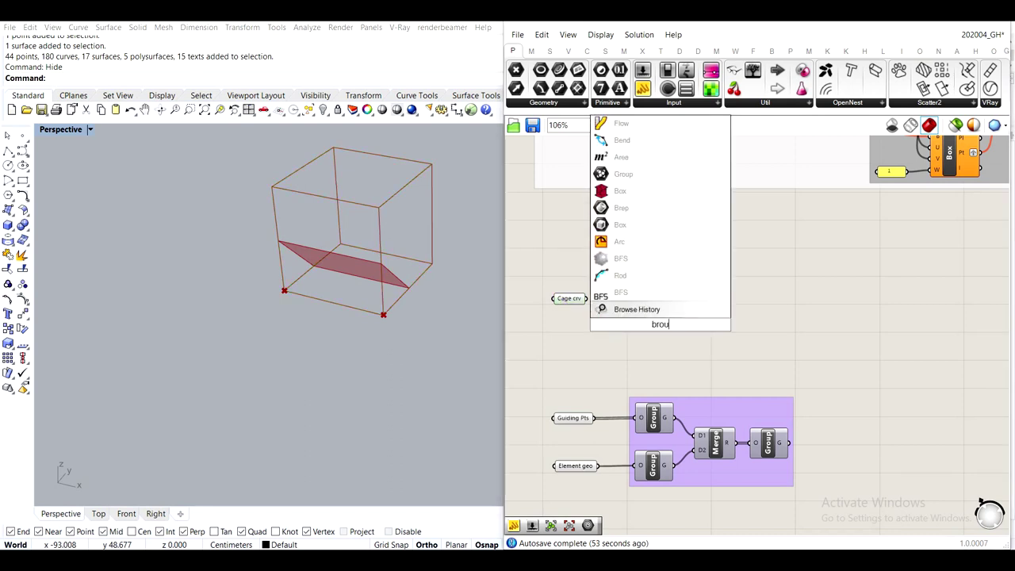
{"action": "type", "text": "nding box"}
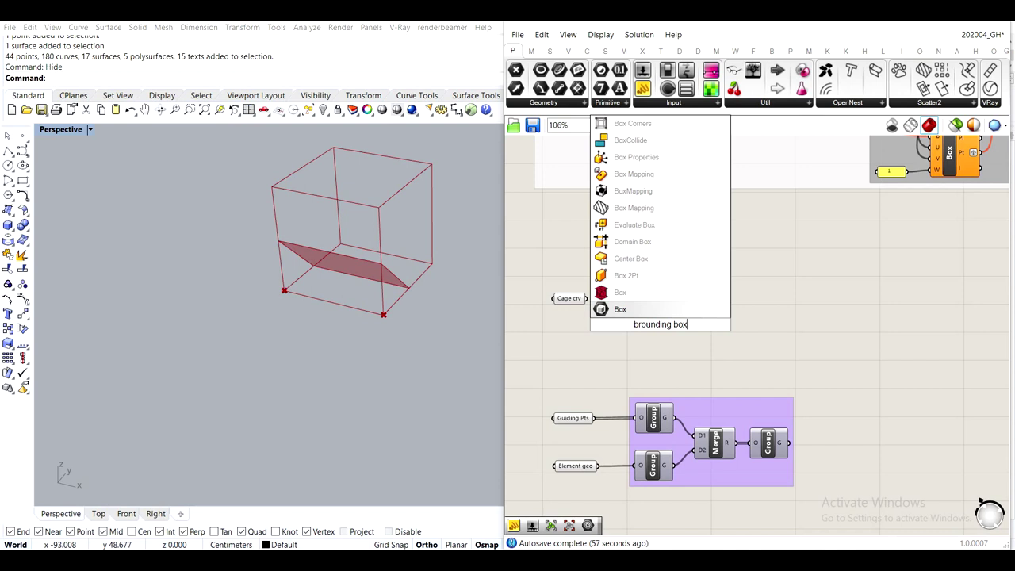
{"action": "key", "text": "BackSpace"}
{"action": "key", "text": "BackSpace"}
{"action": "key", "text": "BackSpace"}
{"action": "key", "text": "BackSpace"}
{"action": "key", "text": "BackSpace"}
{"action": "key", "text": "BackSpace"}
{"action": "key", "text": "BackSpace"}
{"action": "key", "text": "BackSpace"}
{"action": "key", "text": "BackSpace"}
{"action": "key", "text": "BackSpace"}
{"action": "key", "text": "BackSpace"}
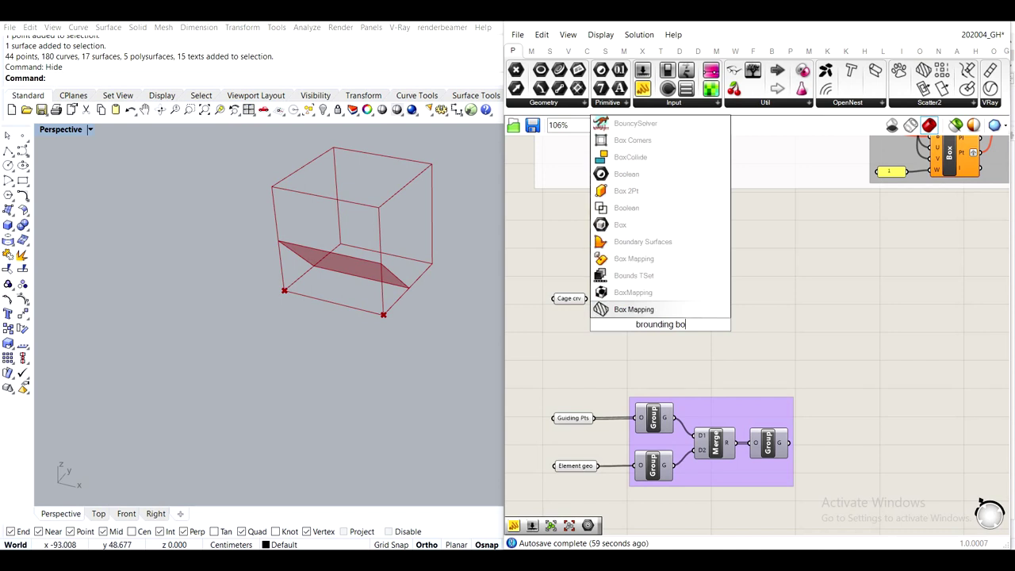
{"action": "key", "text": "BackSpace"}
{"action": "type", "text": "ounding"}
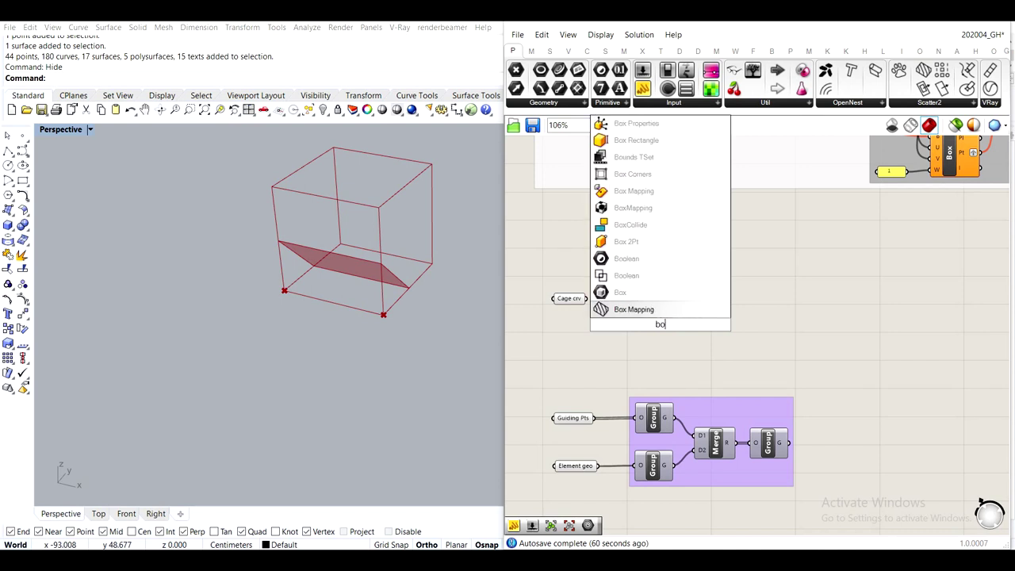
{"action": "key", "text": "Return"}
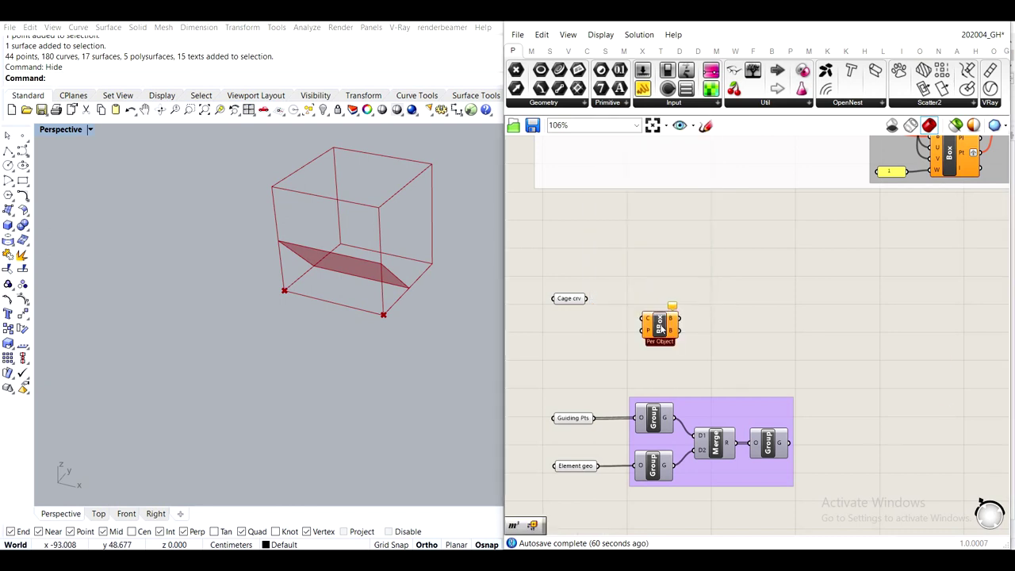
{"action": "scroll", "coordinate": [632, 283], "scroll_direction": "up", "scroll_amount": 4}
{"action": "left_click_drag", "start_coordinate": [558, 311], "coordinate": [681, 310]}
{"action": "left_click", "coordinate": [603, 294]}
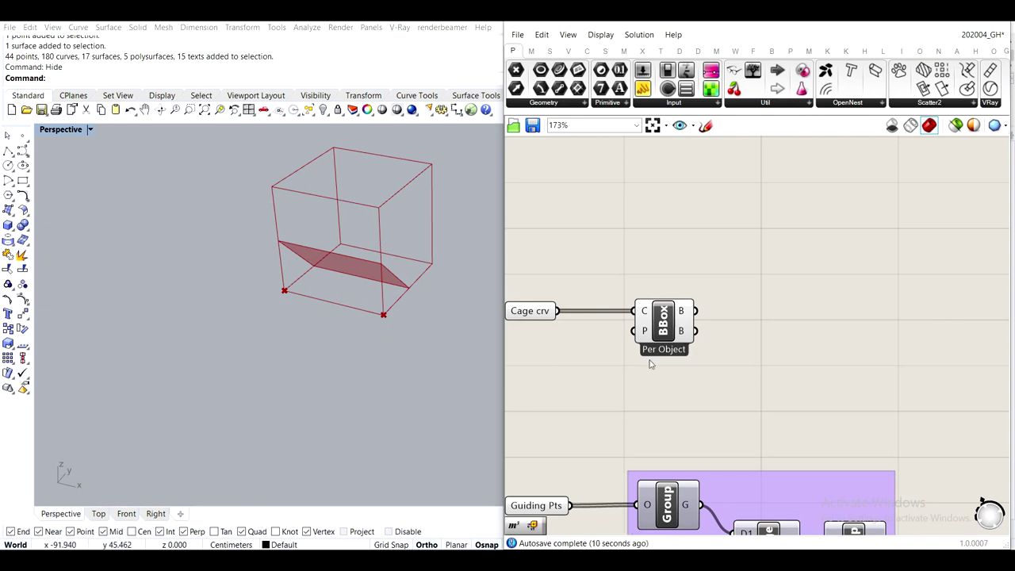
Highlight the per-object bounding boxes in the viewport and review the Bounding Box component's options
{"action": "right_click_drag", "start_coordinate": [651, 363], "coordinate": [698, 368]}
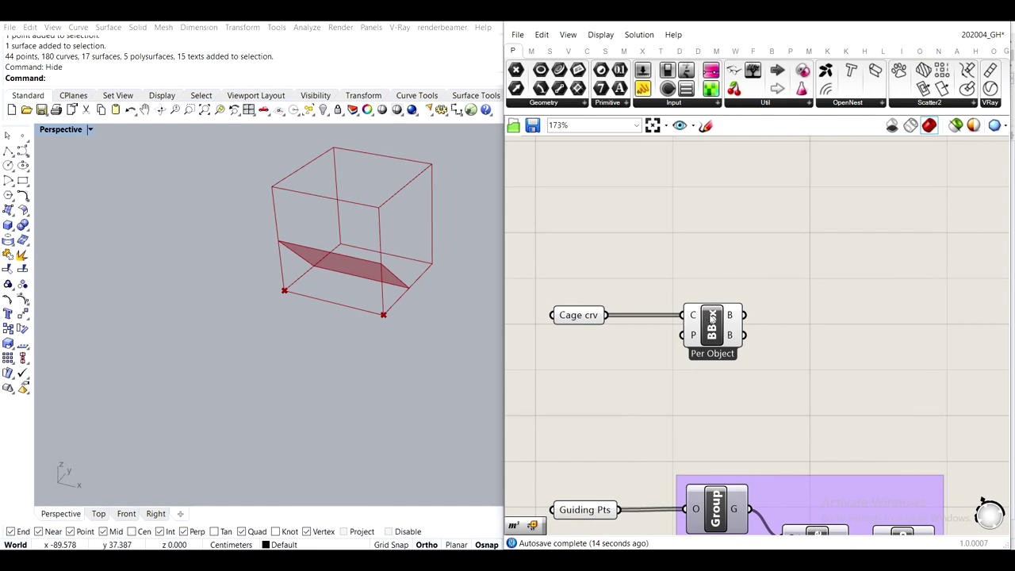
{"action": "left_click", "coordinate": [712, 318]}
{"action": "right_click", "coordinate": [716, 320]}
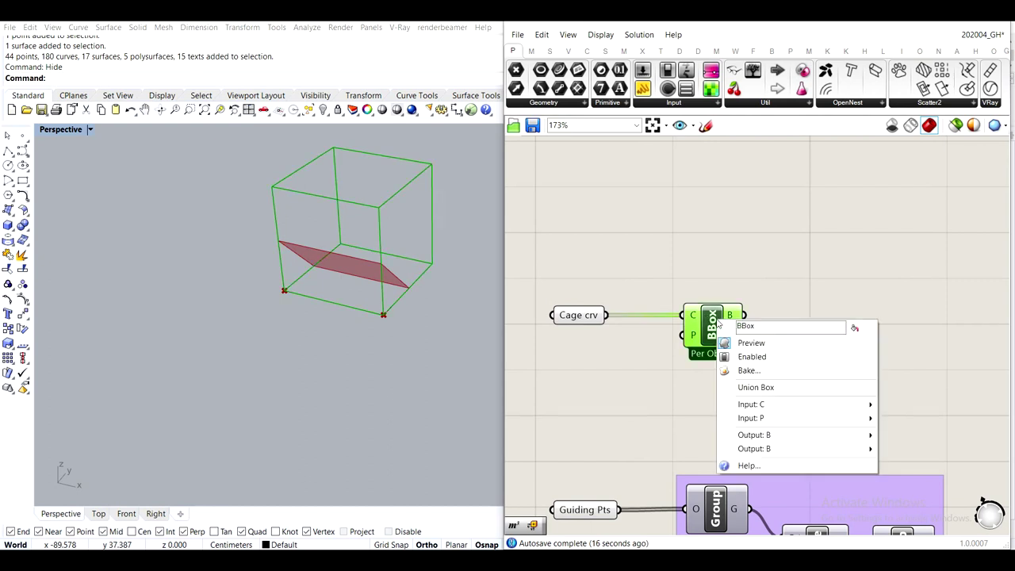
{"action": "left_click", "coordinate": [689, 356]}
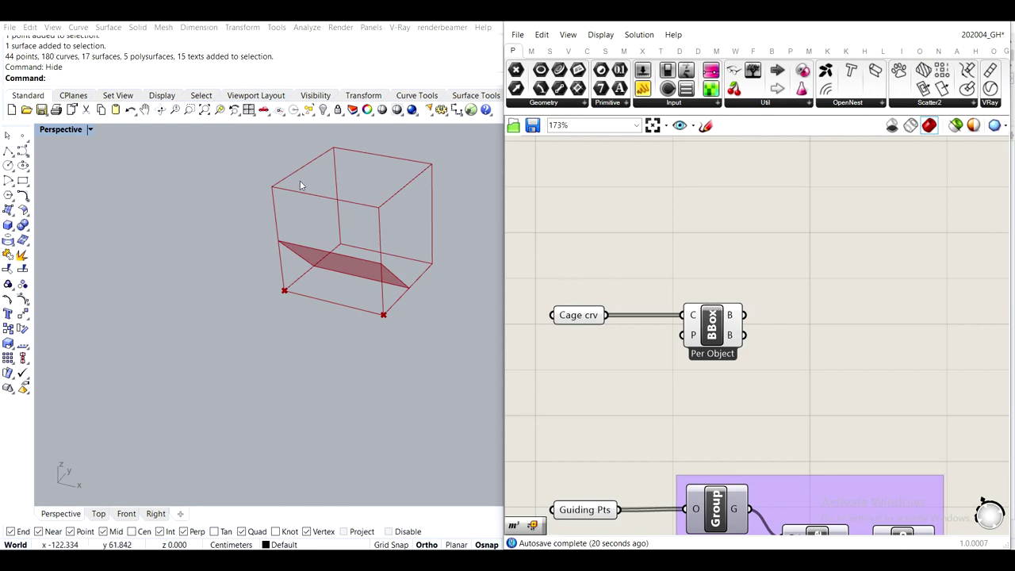
{"action": "left_click", "coordinate": [707, 335]}
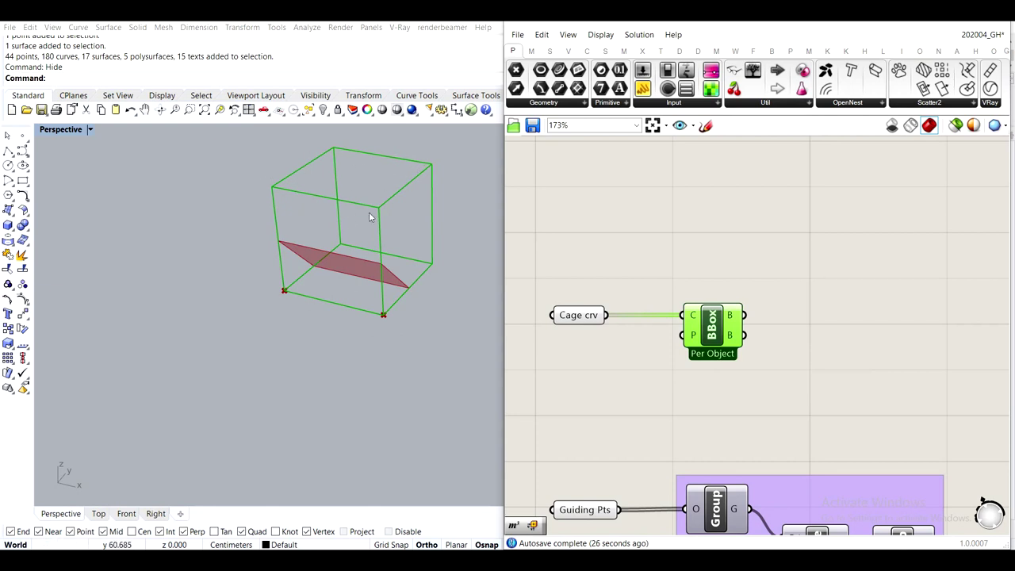
{"action": "right_click", "coordinate": [714, 323]}
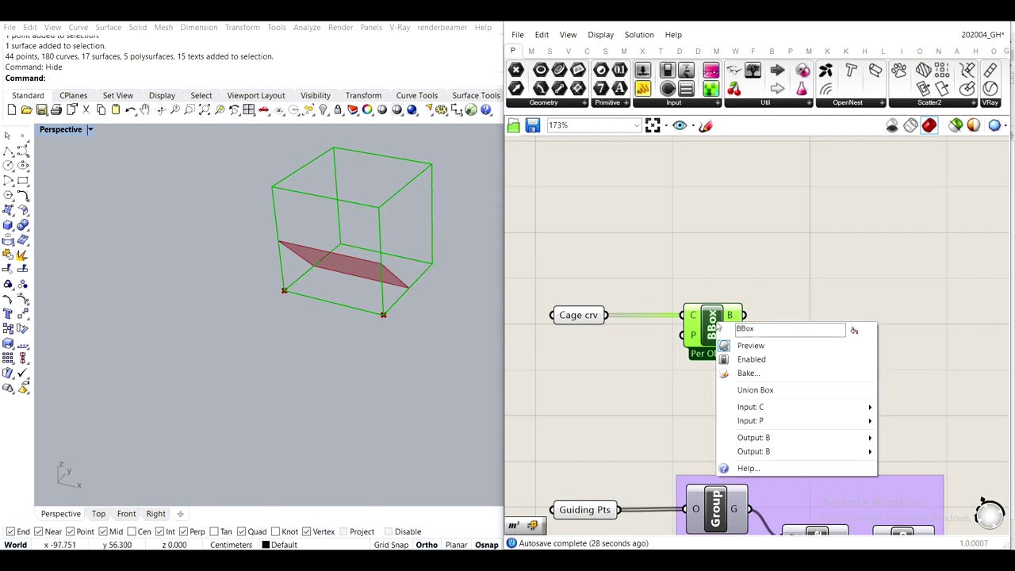
{"action": "left_click", "coordinate": [699, 250]}
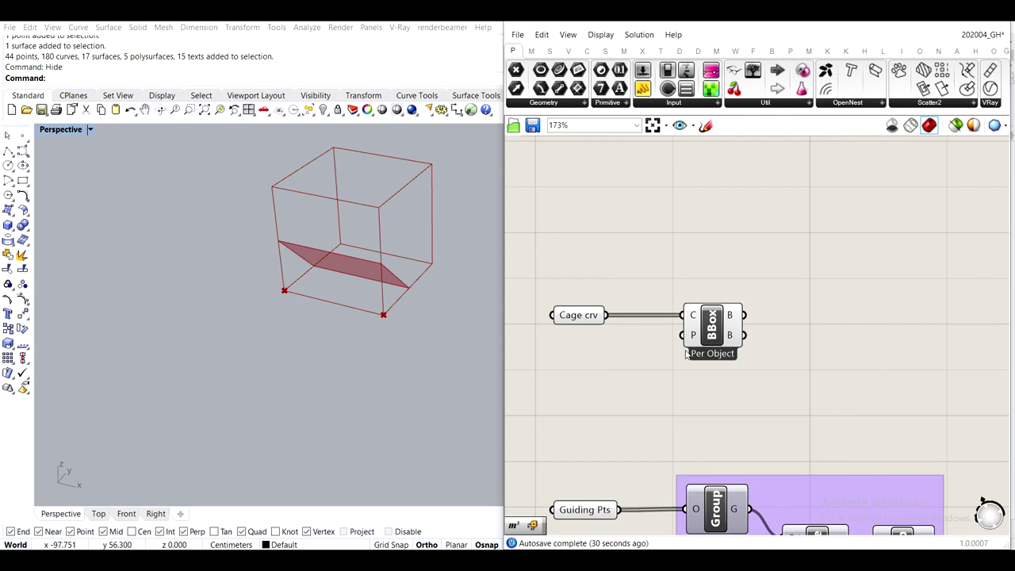
Switch the Bounding Box component to Union Box and shift it slightly away from Cage crv
{"action": "left_click", "coordinate": [715, 330]}
{"action": "right_click", "coordinate": [712, 327]}
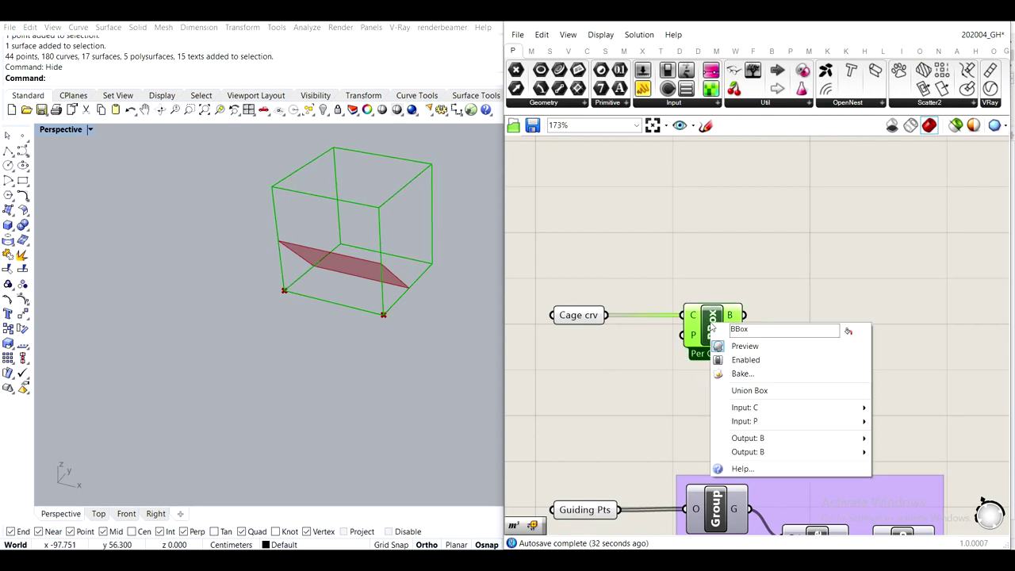
{"action": "left_click", "coordinate": [759, 390]}
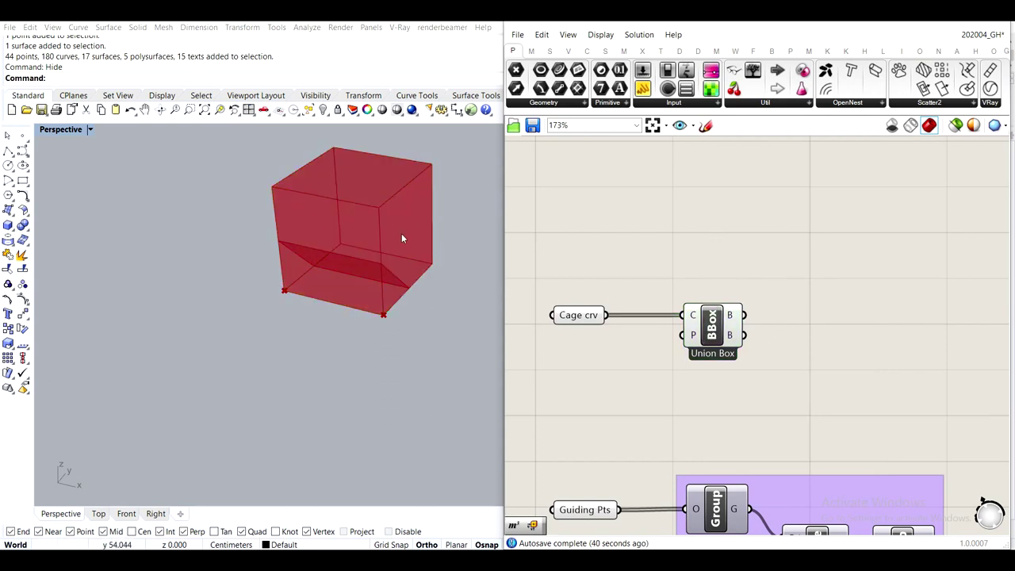
{"action": "left_click_drag", "start_coordinate": [717, 329], "coordinate": [731, 324]}
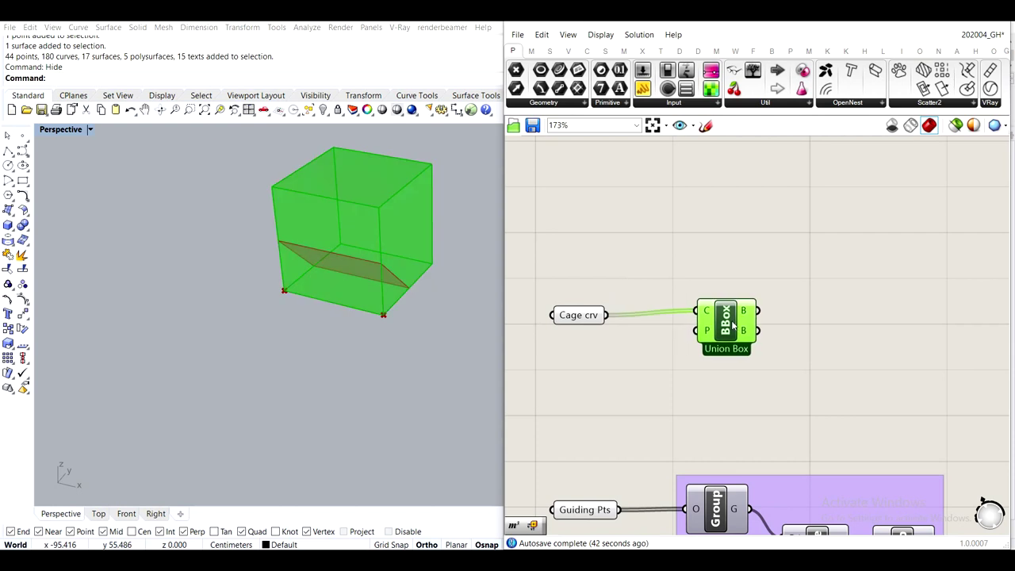
Hide the Bounding Box component's preview and inspect the cage curves in the perspective view
{"action": "scroll", "coordinate": [684, 309], "scroll_direction": "down", "scroll_amount": 3}
{"action": "scroll", "coordinate": [701, 324], "scroll_direction": "up", "scroll_amount": 4}
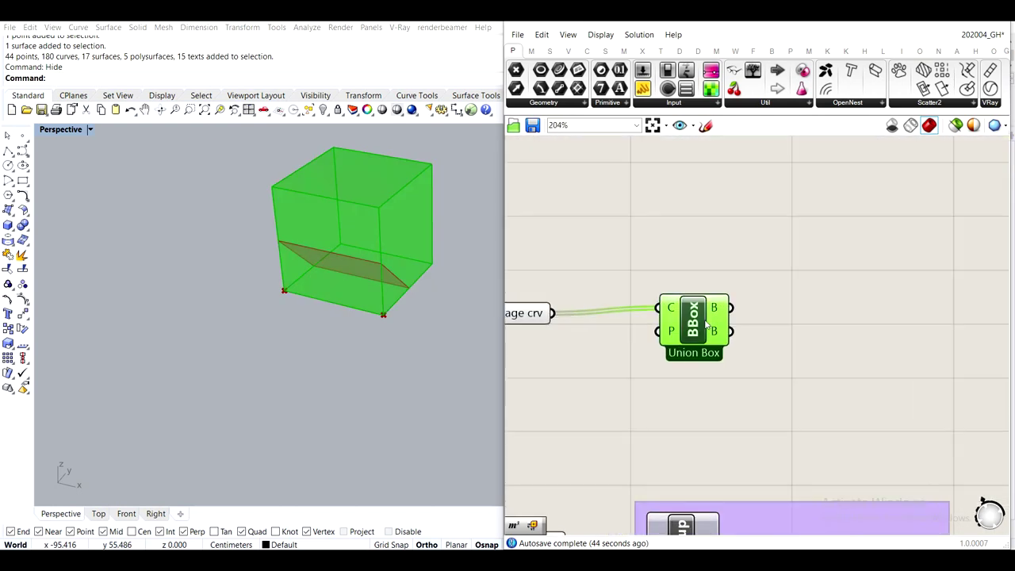
{"action": "middle_click", "coordinate": [701, 323]}
{"action": "left_click", "coordinate": [770, 265]}
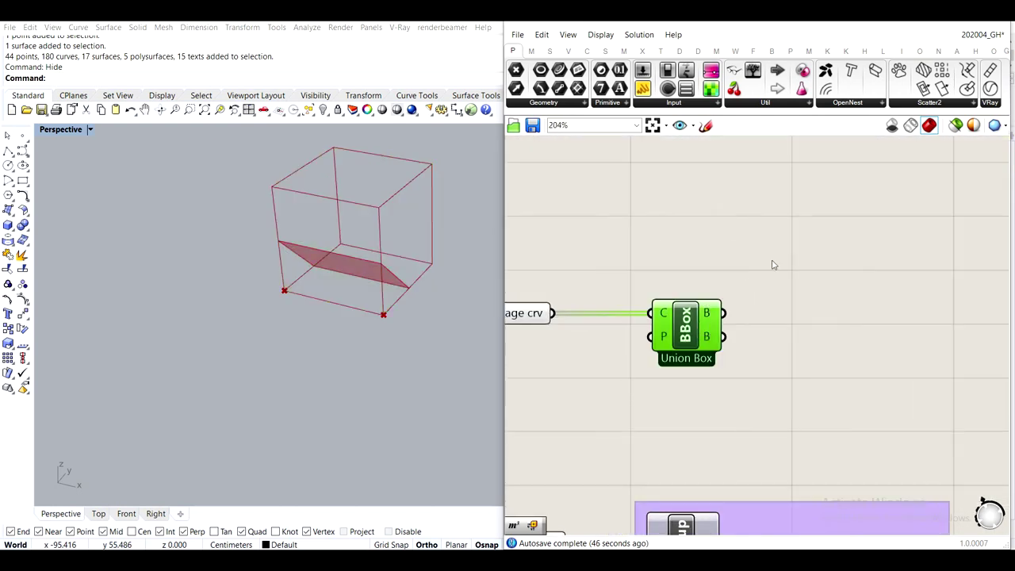
{"action": "right_click_drag", "start_coordinate": [391, 223], "coordinate": [390, 252]}
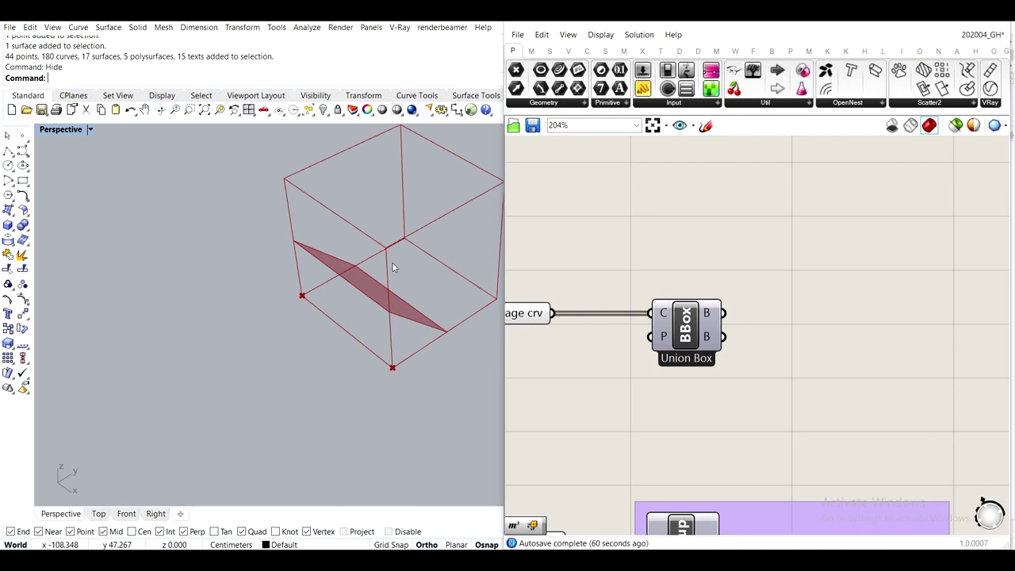
Turn the Bounding Box component's viewport preview back on
{"action": "left_click", "coordinate": [684, 322]}
{"action": "middle_click", "coordinate": [684, 323]}
{"action": "left_click", "coordinate": [707, 297]}
{"action": "left_click", "coordinate": [798, 341]}
Add an Evaluate Box component and feed the Bounding Box's first box output into its B input
{"action": "right_click_drag", "start_coordinate": [781, 338], "coordinate": [721, 327]}
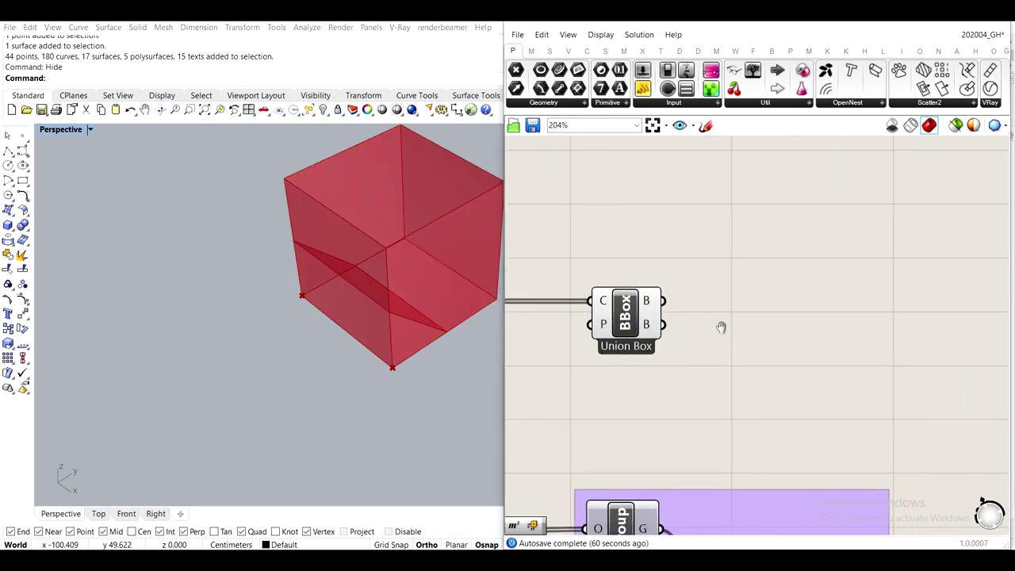
{"action": "scroll", "coordinate": [743, 296], "scroll_direction": "down", "scroll_amount": 2}
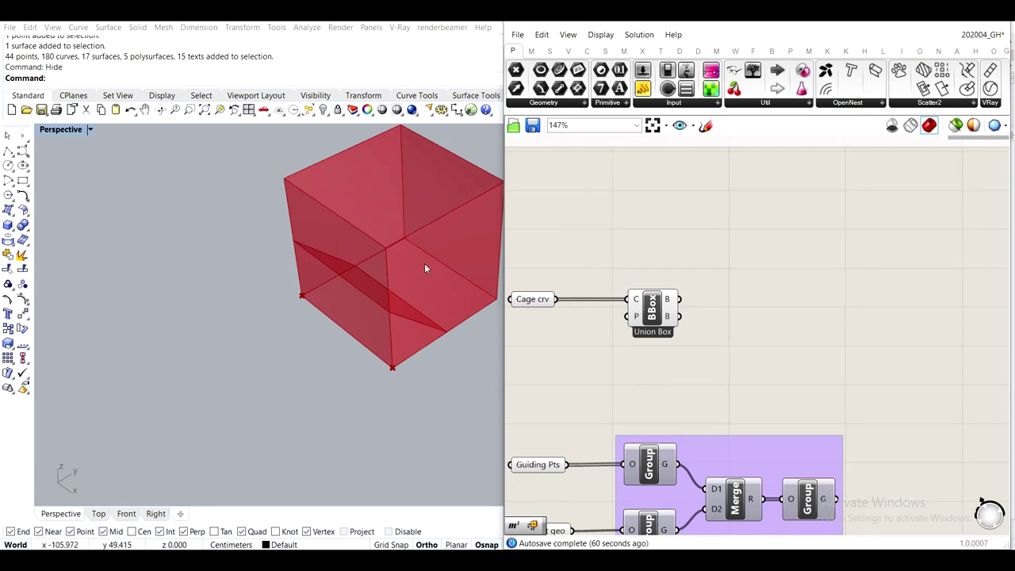
{"action": "double_click", "coordinate": [746, 272]}
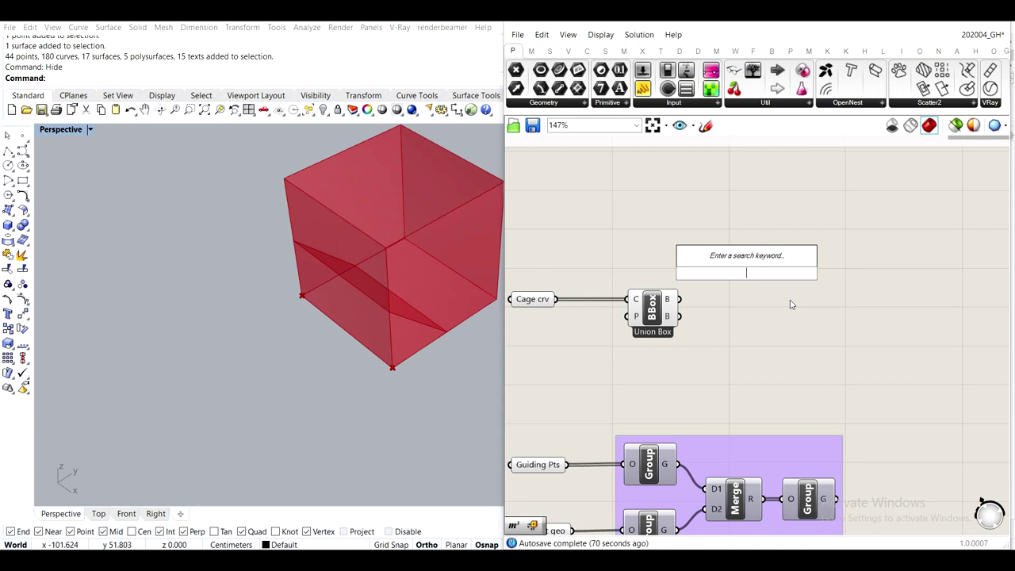
{"action": "type", "text": "evaluate box"}
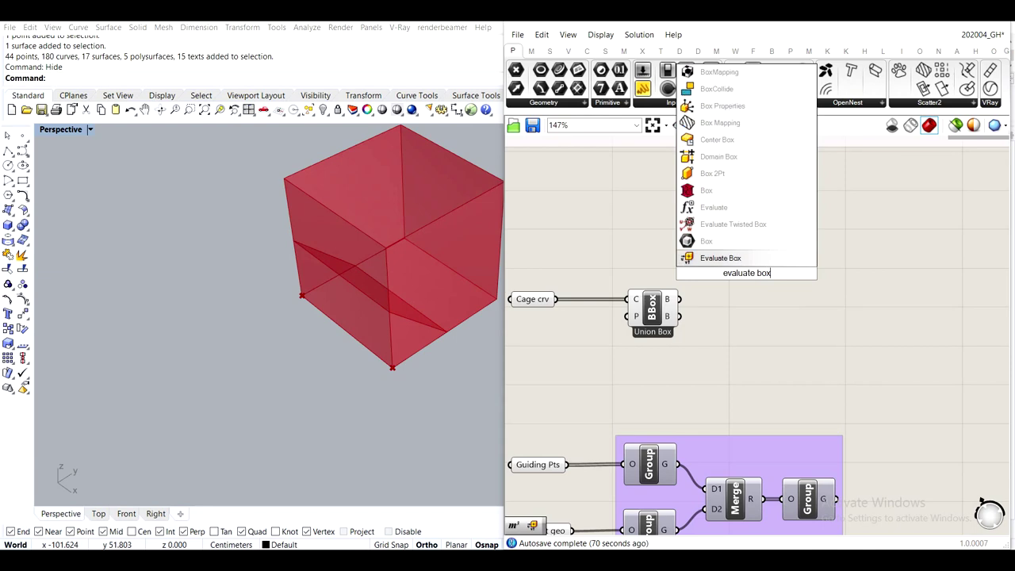
{"action": "key", "text": "Return"}
{"action": "left_click_drag", "start_coordinate": [680, 299], "coordinate": [803, 241]}
{"action": "left_click", "coordinate": [743, 177]}
Move the Evaluate Box component down so it lines up beside the Bounding Box component
{"action": "scroll", "coordinate": [743, 177], "scroll_direction": "down", "scroll_amount": 5}
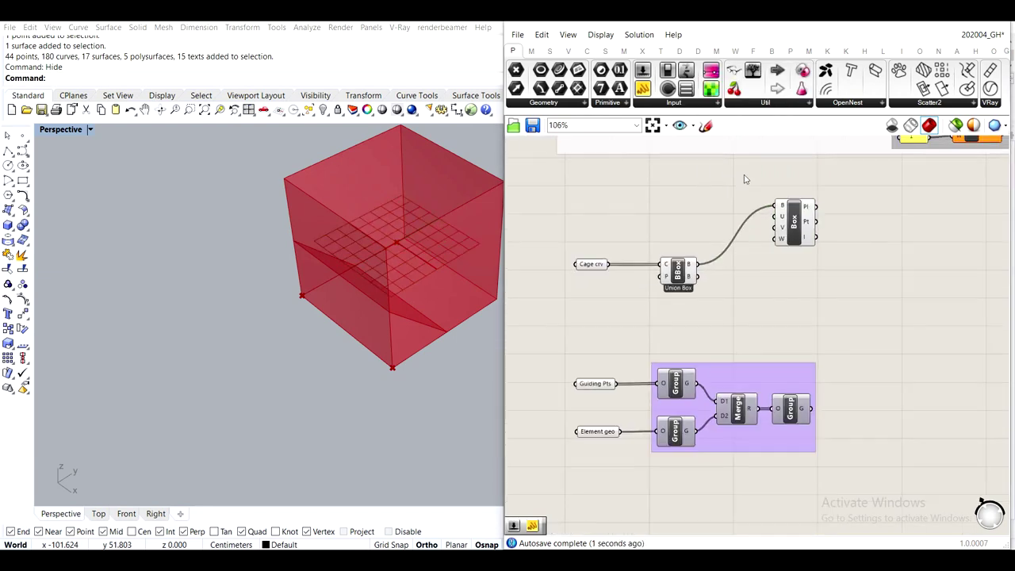
{"action": "scroll", "coordinate": [713, 214], "scroll_direction": "up", "scroll_amount": 3}
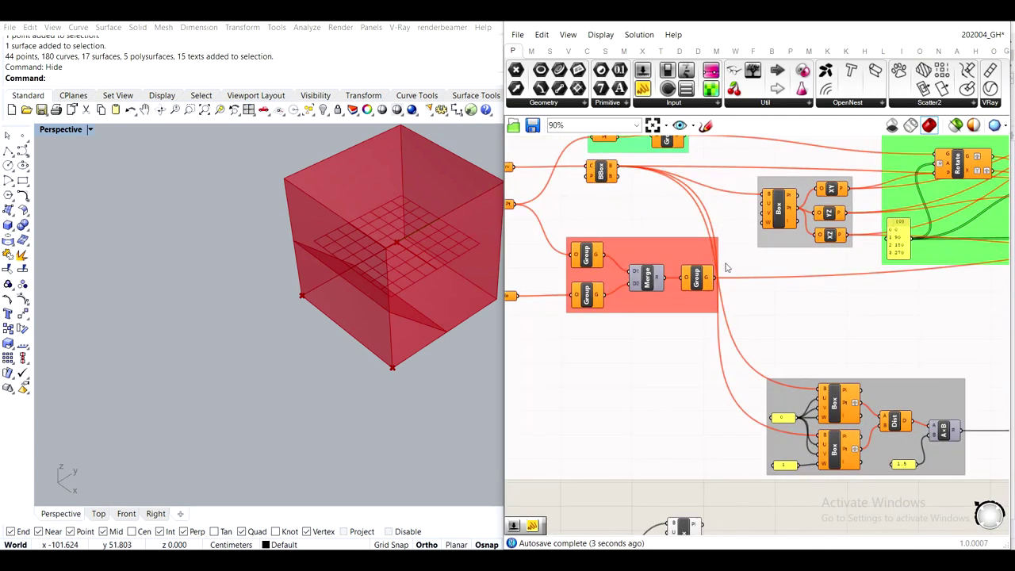
{"action": "right_click_drag", "start_coordinate": [659, 533], "coordinate": [723, 340]}
{"action": "scroll", "coordinate": [722, 344], "scroll_direction": "up", "scroll_amount": 3}
{"action": "left_click_drag", "start_coordinate": [779, 343], "coordinate": [728, 439]}
{"action": "right_click_drag", "start_coordinate": [728, 440], "coordinate": [722, 341]}
{"action": "scroll", "coordinate": [722, 339], "scroll_direction": "up", "scroll_amount": 3}
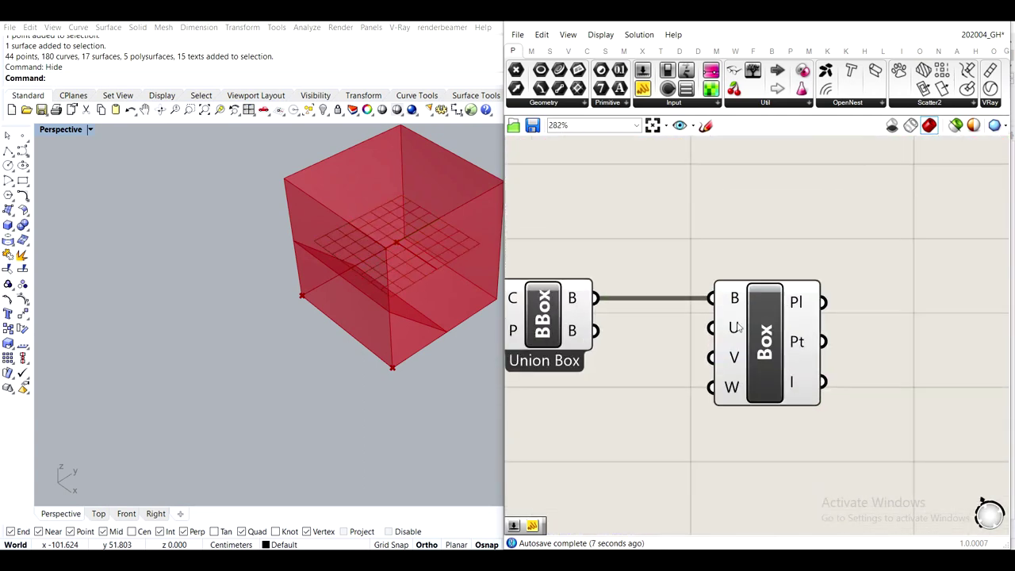
Examine Evaluate Box's U and W parameters, its Pt output and the matching plane group in the existing definition
{"action": "mouse_move", "coordinate": [733, 334]}
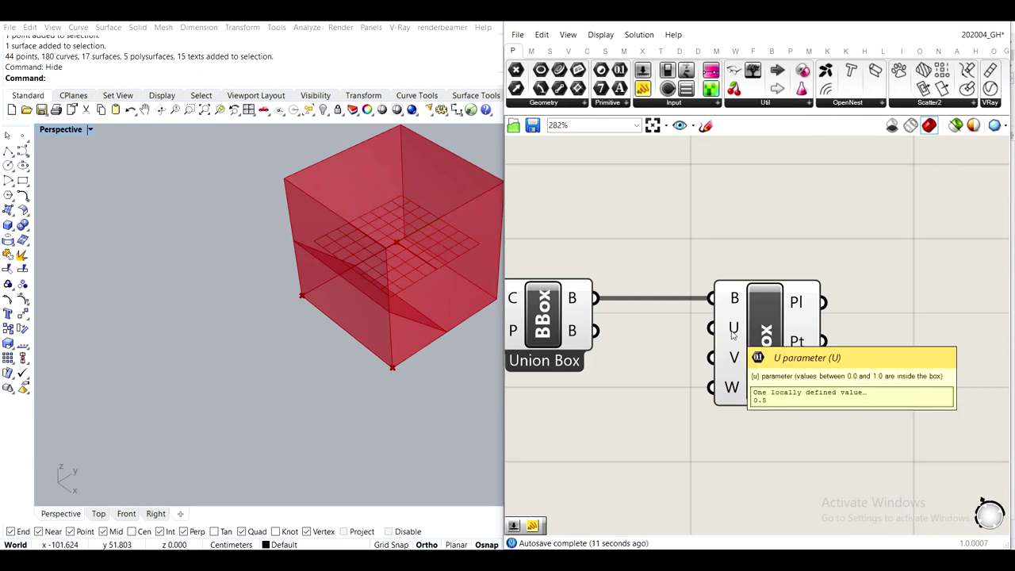
{"action": "mouse_move", "coordinate": [731, 386]}
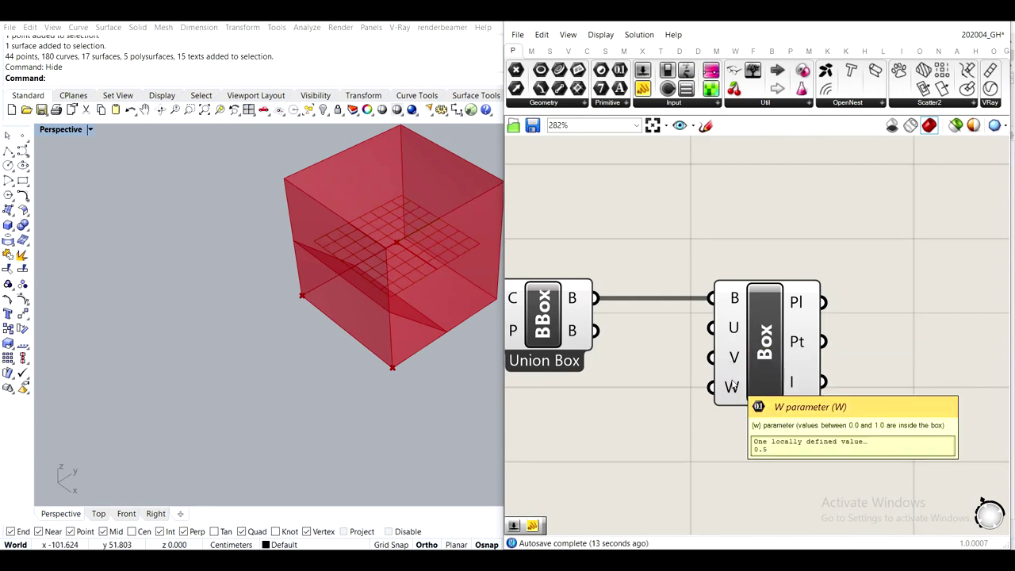
{"action": "scroll", "coordinate": [695, 378], "scroll_direction": "down", "scroll_amount": 2}
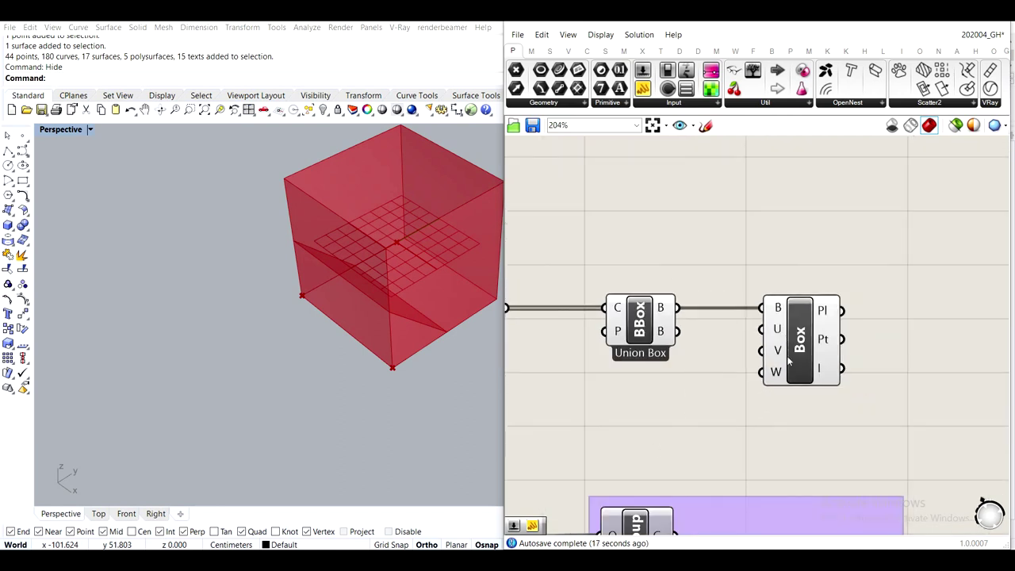
{"action": "left_click_drag", "start_coordinate": [679, 374], "coordinate": [606, 291]}
{"action": "left_click", "coordinate": [686, 234]}
{"action": "right_click_drag", "start_coordinate": [773, 378], "coordinate": [712, 347]}
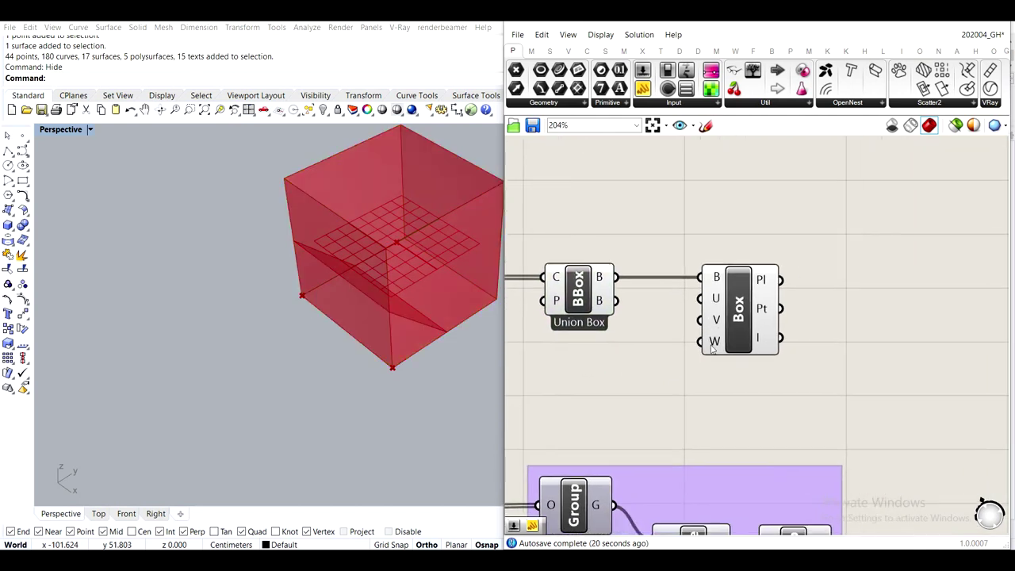
{"action": "mouse_move", "coordinate": [710, 349]}
{"action": "right_click_drag", "start_coordinate": [437, 245], "coordinate": [344, 248]}
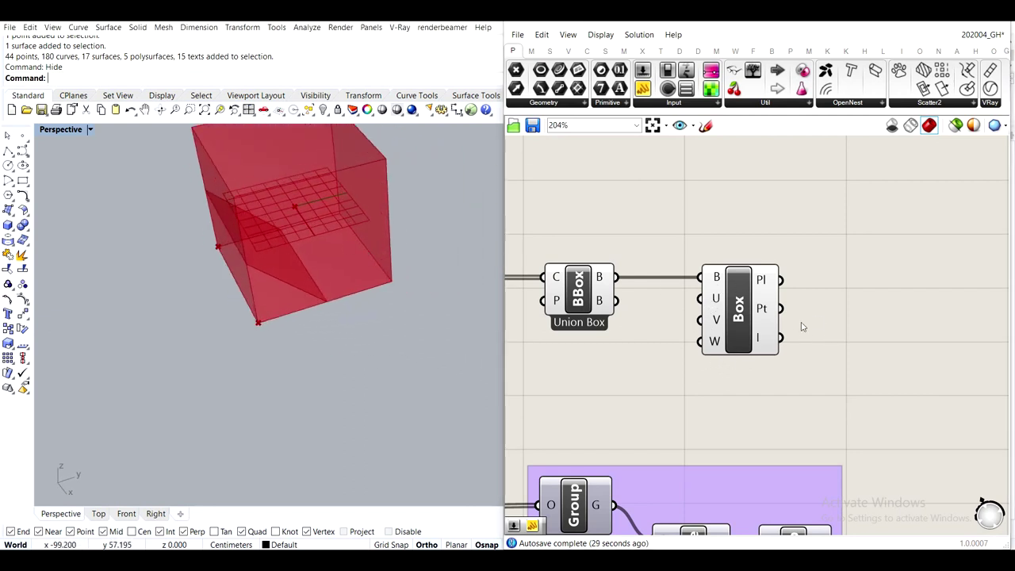
{"action": "right_click_drag", "start_coordinate": [740, 310], "coordinate": [711, 308]}
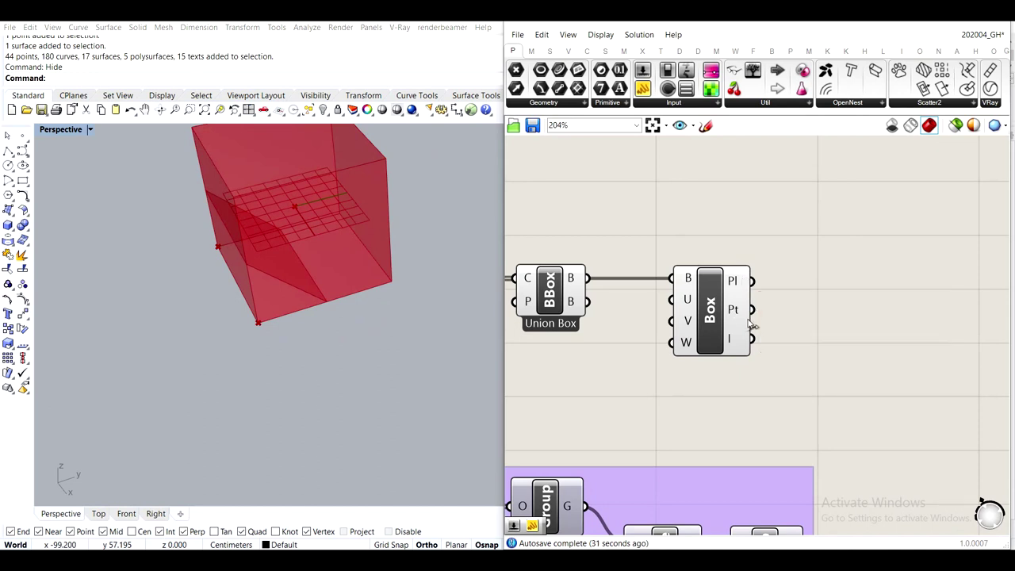
{"action": "mouse_move", "coordinate": [744, 313]}
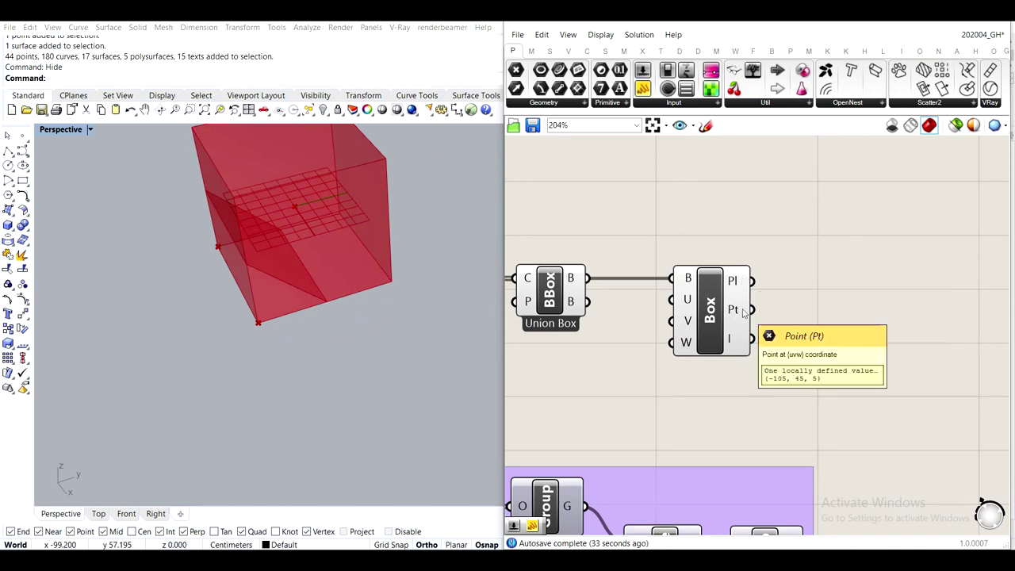
{"action": "scroll", "coordinate": [743, 314], "scroll_direction": "down", "scroll_amount": 5}
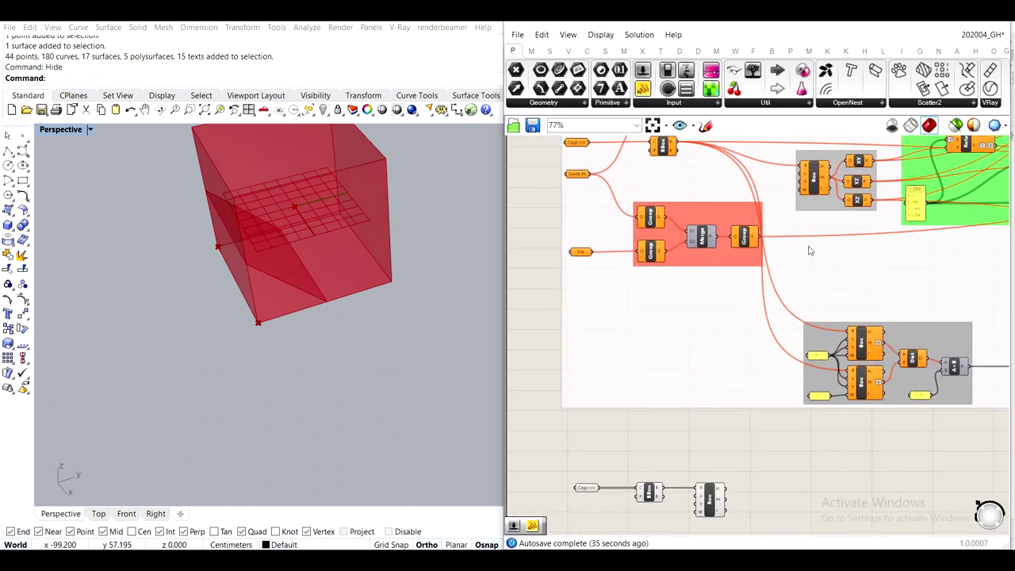
{"action": "right_click_drag", "start_coordinate": [798, 442], "coordinate": [840, 271]}
{"action": "scroll", "coordinate": [786, 326], "scroll_direction": "up", "scroll_amount": 7}
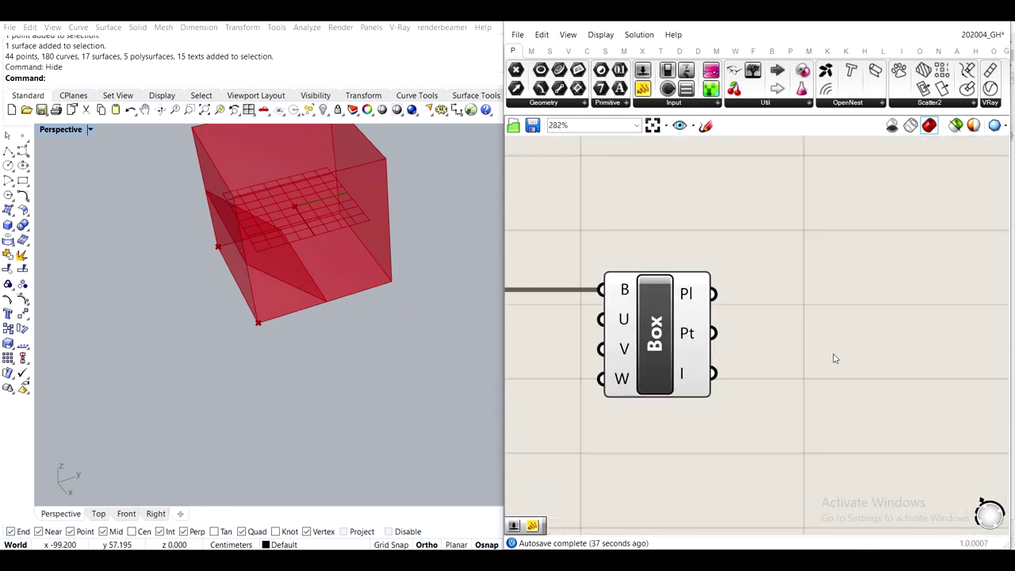
Add an XY Plane component beside Evaluate Box and stack a YZ Plane component directly below it
{"action": "right_click_drag", "start_coordinate": [773, 278], "coordinate": [730, 266]}
{"action": "double_click", "coordinate": [774, 233]}
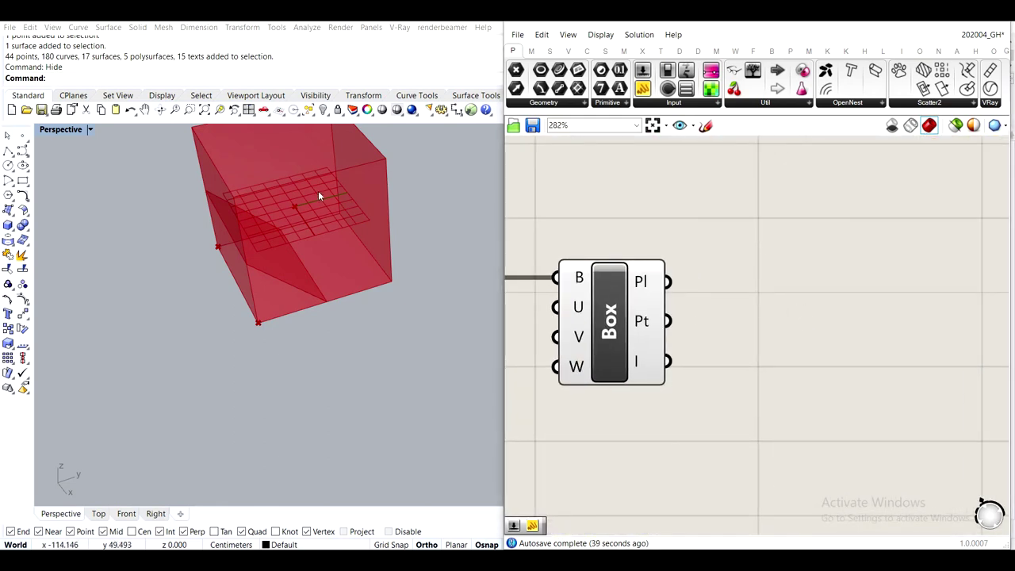
{"action": "double_click", "coordinate": [797, 275]}
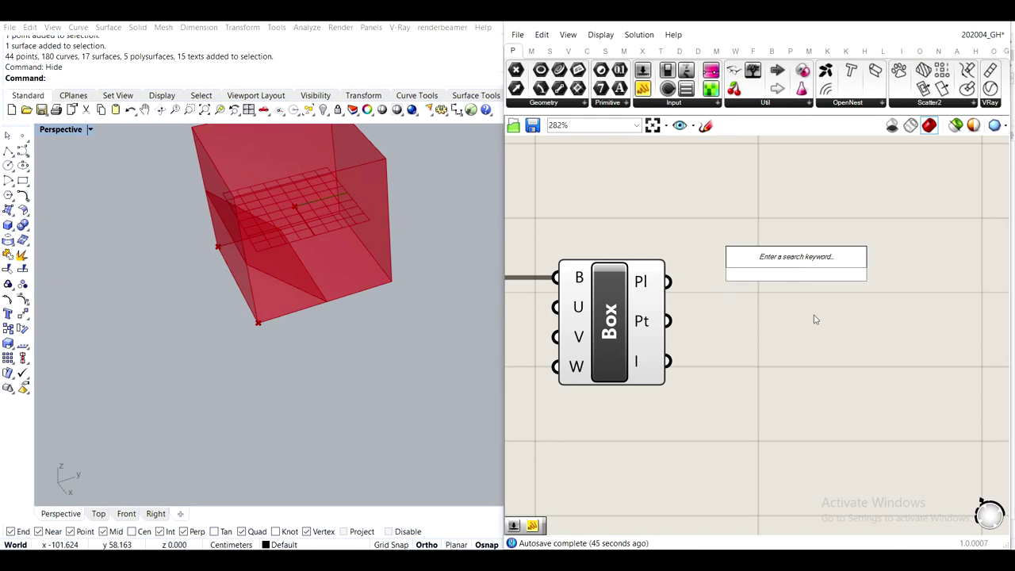
{"action": "type", "text": "xy"}
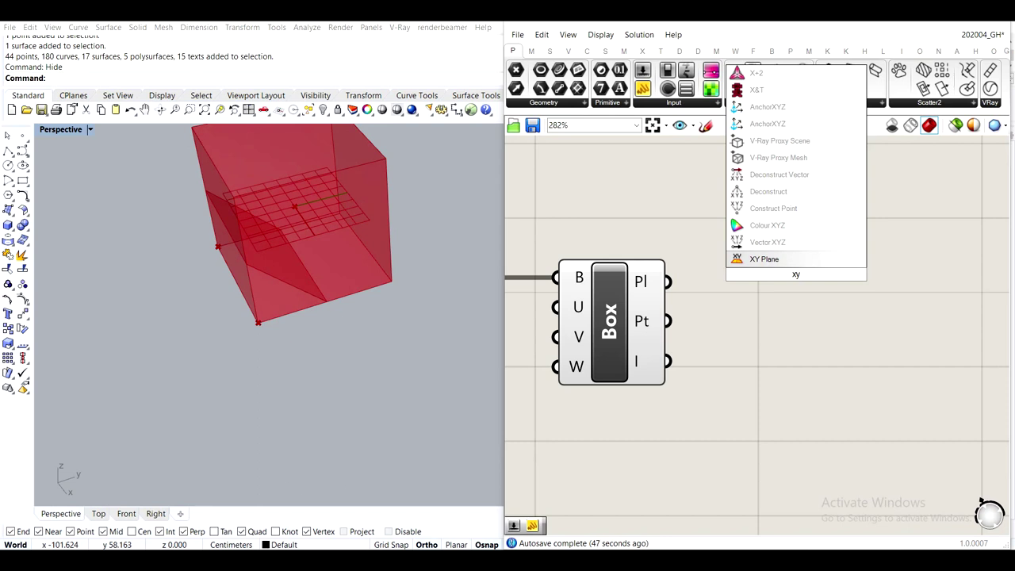
{"action": "key", "text": "Return"}
{"action": "double_click", "coordinate": [801, 366]}
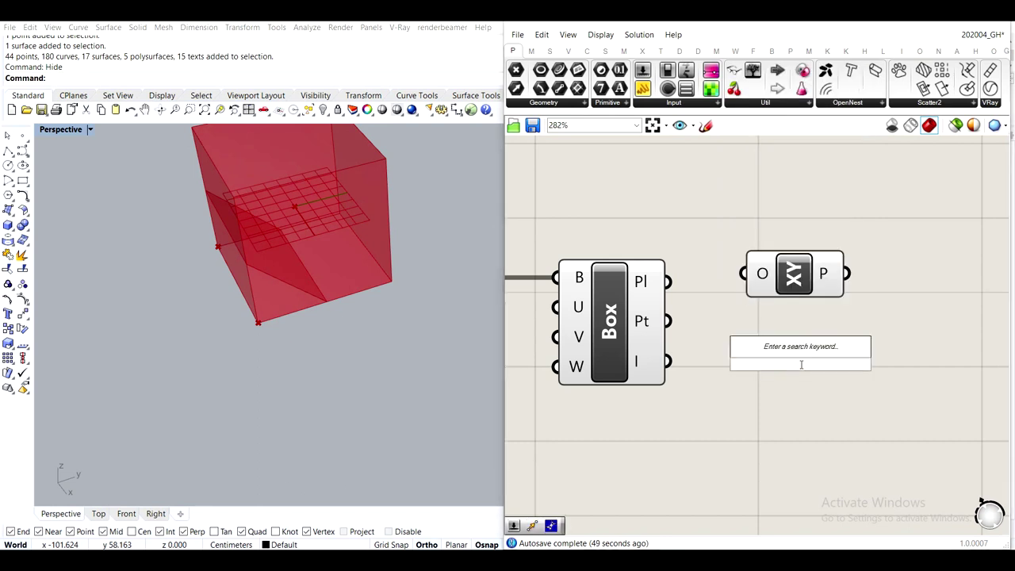
{"action": "type", "text": "yz"}
{"action": "key", "text": "Return"}
{"action": "left_click_drag", "start_coordinate": [779, 376], "coordinate": [780, 343]}
Add an XZ Plane component and align it directly below the YZ Plane component
{"action": "double_click", "coordinate": [809, 428]}
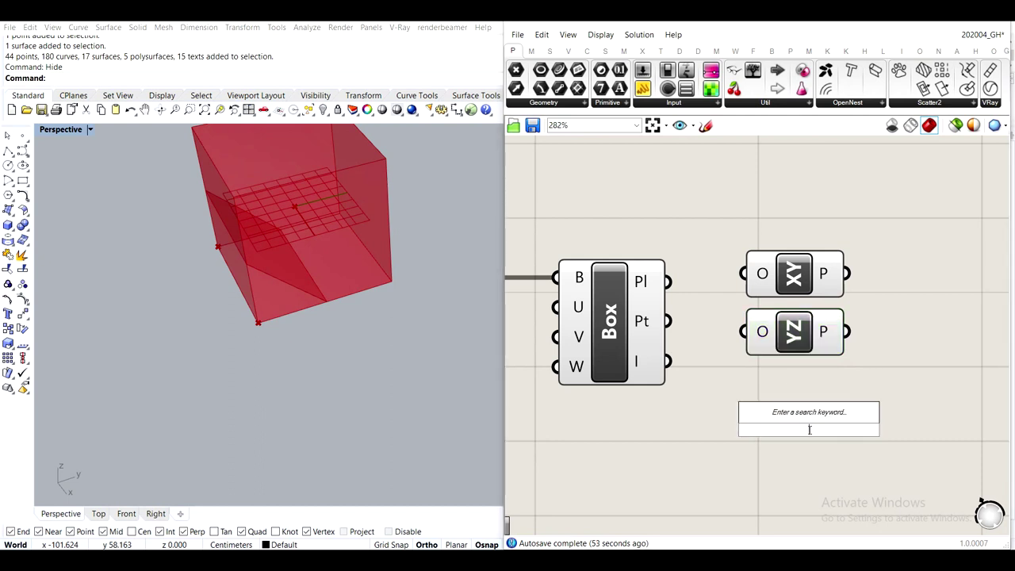
{"action": "type", "text": "yx"}
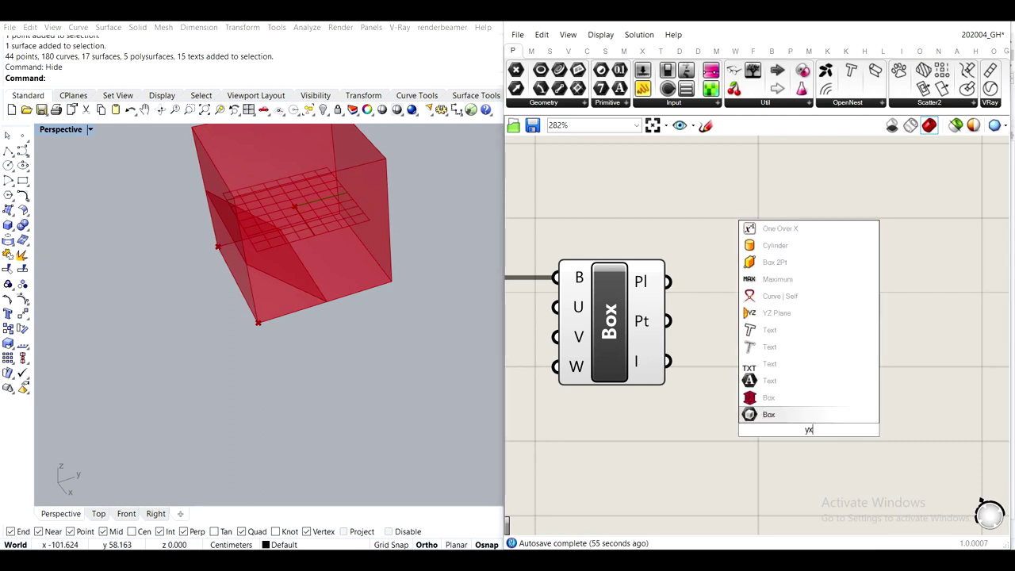
{"action": "key", "text": "BackSpace"}
{"action": "key", "text": "BackSpace"}
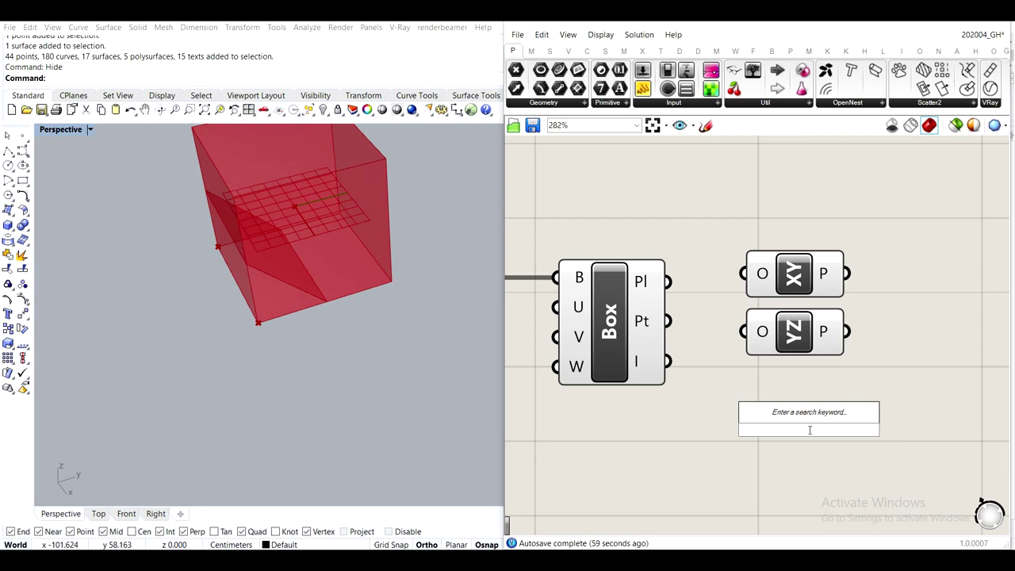
{"action": "type", "text": "xz"}
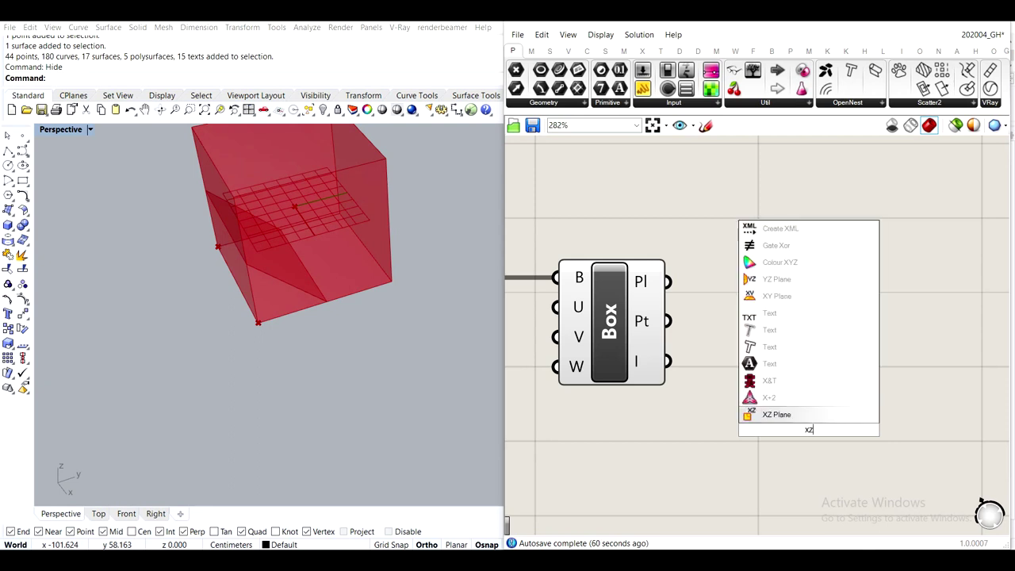
{"action": "key", "text": "Return"}
{"action": "left_click_drag", "start_coordinate": [810, 431], "coordinate": [800, 395]}
{"action": "left_click", "coordinate": [765, 464]}
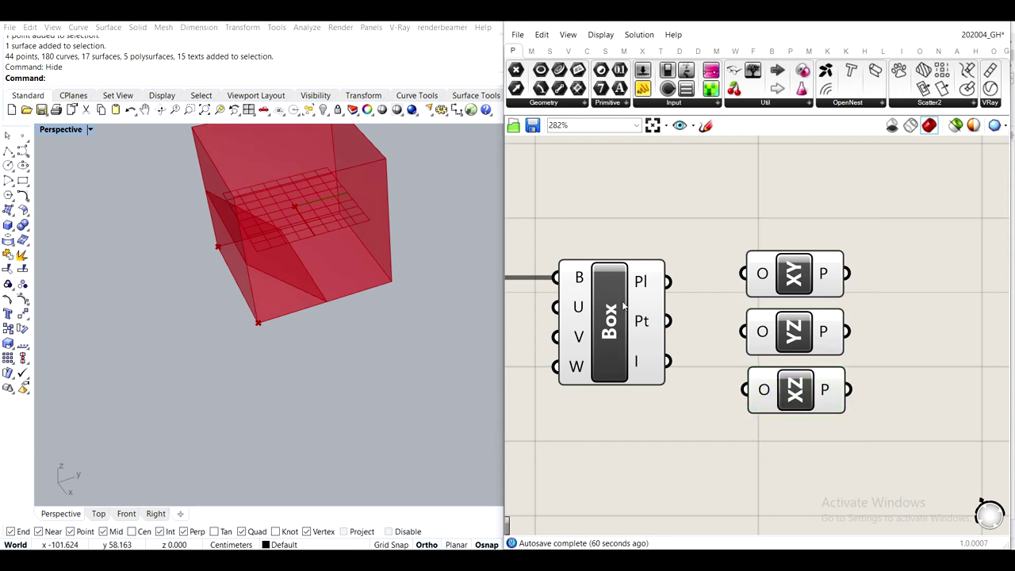
Connect Evaluate Box's Pt output to the origin inputs of the XY, YZ and XZ Plane components
{"action": "left_click_drag", "start_coordinate": [668, 321], "coordinate": [743, 288]}
{"action": "left_click_drag", "start_coordinate": [669, 321], "coordinate": [744, 389]}
{"action": "scroll", "coordinate": [696, 404], "scroll_direction": "down", "scroll_amount": 2}
{"action": "left_click_drag", "start_coordinate": [793, 444], "coordinate": [743, 301]}
{"action": "left_click", "coordinate": [746, 242]}
Compare the new Evaluate Box and plane components with the grey plane group and Rotate section of the existing definition
{"action": "scroll", "coordinate": [746, 240], "scroll_direction": "down", "scroll_amount": 3}
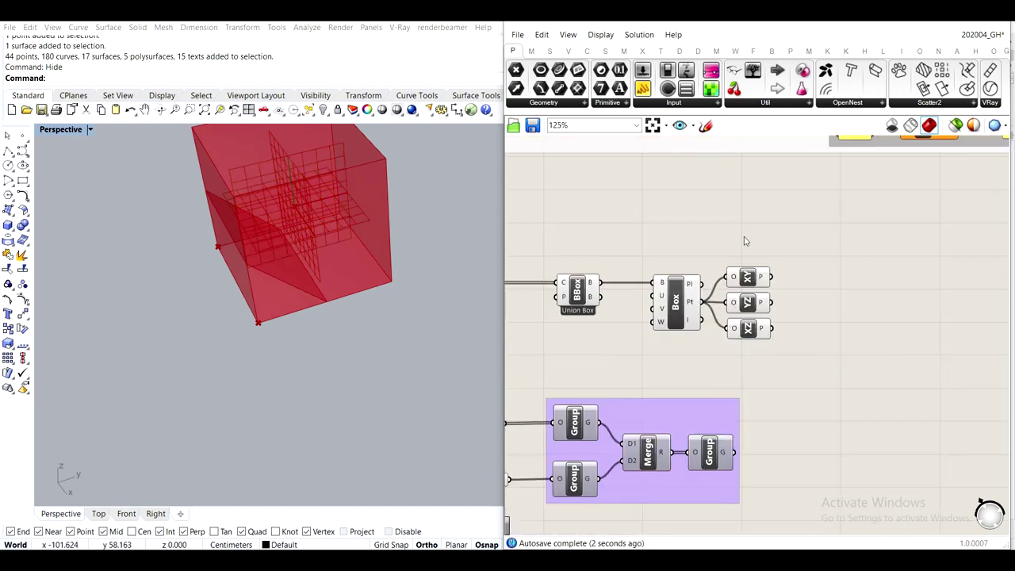
{"action": "right_click_drag", "start_coordinate": [745, 249], "coordinate": [739, 333]}
{"action": "scroll", "coordinate": [819, 240], "scroll_direction": "down", "scroll_amount": 4}
{"action": "right_click_drag", "start_coordinate": [818, 240], "coordinate": [781, 326]}
{"action": "scroll", "coordinate": [861, 202], "scroll_direction": "up", "scroll_amount": 6}
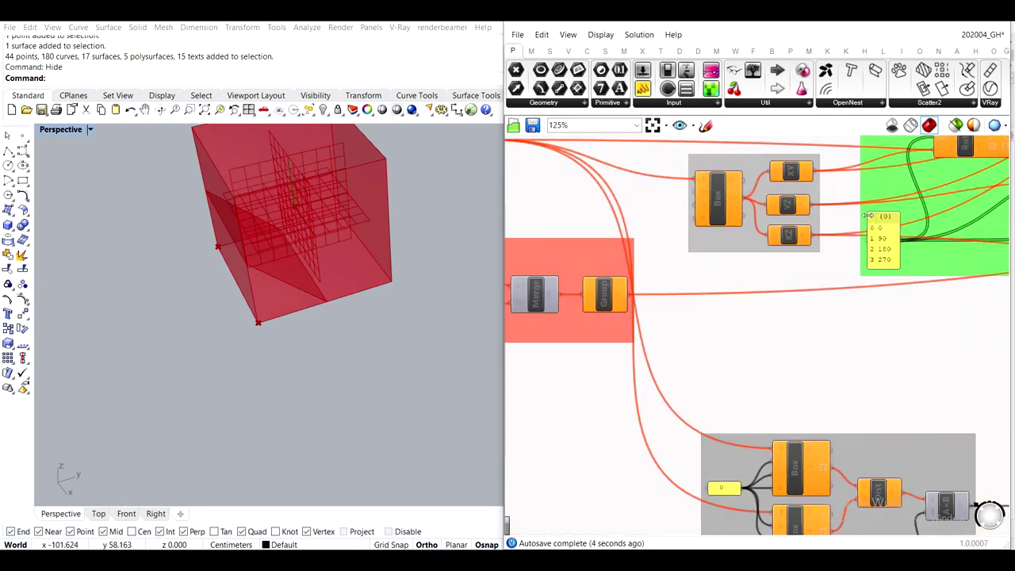
{"action": "scroll", "coordinate": [746, 331], "scroll_direction": "down", "scroll_amount": 3}
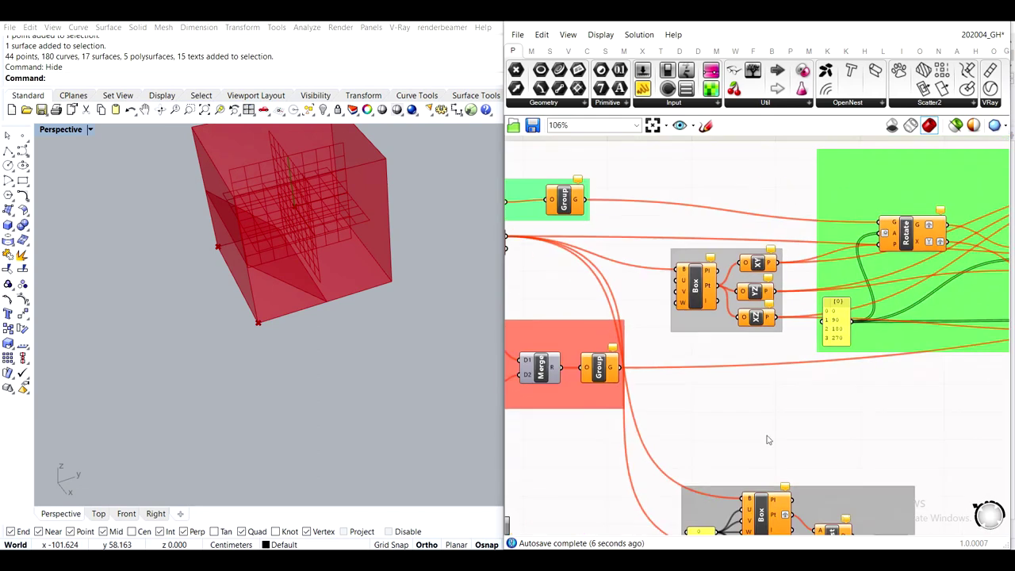
{"action": "right_click_drag", "start_coordinate": [768, 440], "coordinate": [760, 243]}
{"action": "scroll", "coordinate": [746, 278], "scroll_direction": "down", "scroll_amount": 2}
{"action": "right_click_drag", "start_coordinate": [667, 454], "coordinate": [705, 363]}
{"action": "scroll", "coordinate": [646, 388], "scroll_direction": "up", "scroll_amount": 4}
{"action": "left_click", "coordinate": [645, 379]}
{"action": "left_click", "coordinate": [810, 368]}
{"action": "scroll", "coordinate": [759, 409], "scroll_direction": "down", "scroll_amount": 3}
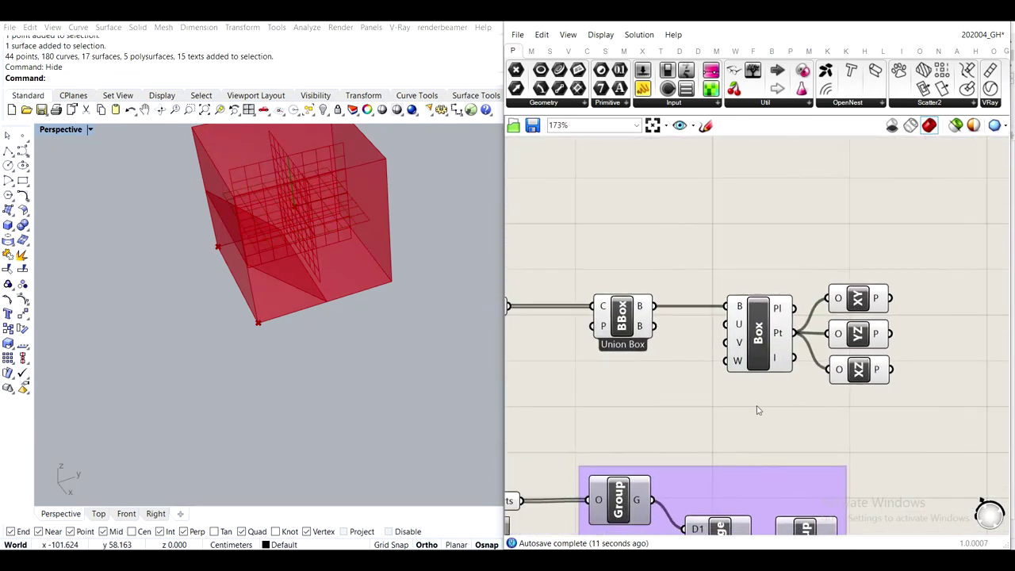
Turn off the preview of the Bounding Box and Evaluate Box components and view the remaining planes
{"action": "left_click_drag", "start_coordinate": [777, 431], "coordinate": [624, 293]}
{"action": "middle_click", "coordinate": [626, 289]}
{"action": "left_click", "coordinate": [666, 247]}
{"action": "left_click", "coordinate": [774, 293]}
{"action": "mouse_move", "coordinate": [403, 247]}
{"action": "right_mouse_down"}
{"action": "mouse_move", "coordinate": [420, 247]}
{"action": "mouse_move", "coordinate": [394, 248]}
{"action": "right_mouse_up"}
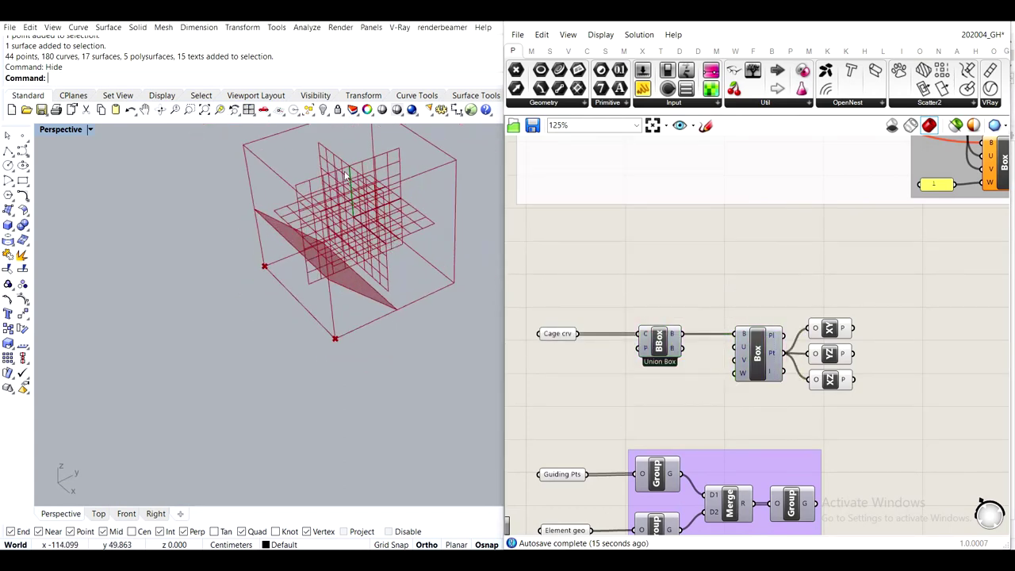
Examine the existing definition's grey plane group, green Rotate section and grey distance group as reference for the rebuild
{"action": "right_click_drag", "start_coordinate": [829, 300], "coordinate": [744, 340]}
{"action": "scroll", "coordinate": [867, 310], "scroll_direction": "down", "scroll_amount": 5}
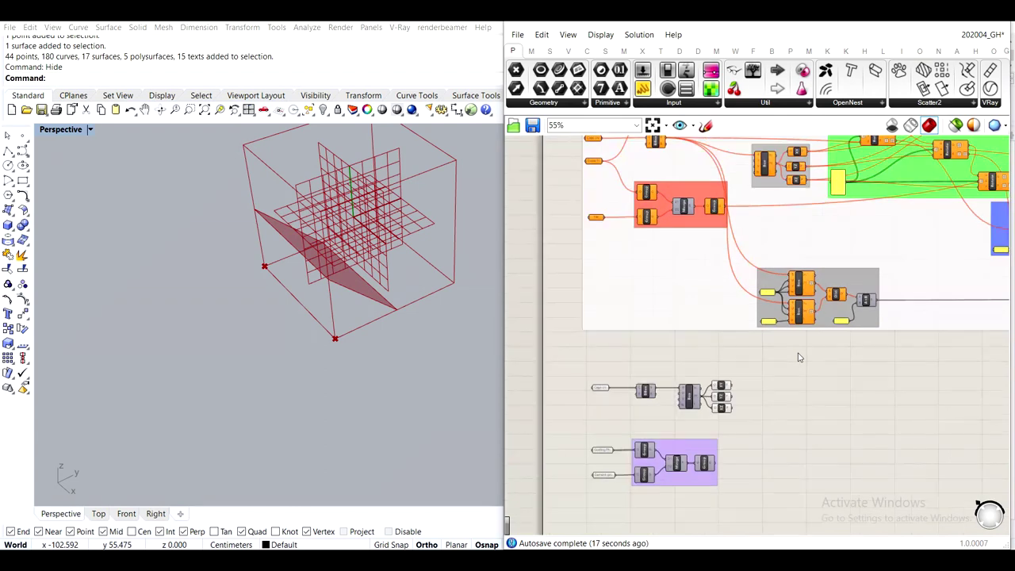
{"action": "right_click_drag", "start_coordinate": [798, 356], "coordinate": [818, 335]}
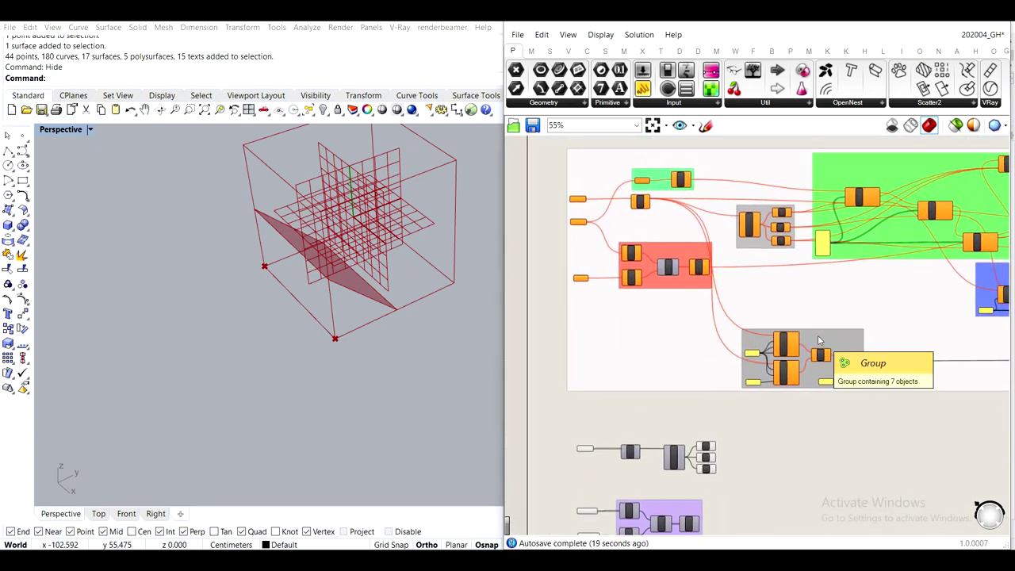
{"action": "scroll", "coordinate": [673, 218], "scroll_direction": "up", "scroll_amount": 1}
{"action": "scroll", "coordinate": [672, 219], "scroll_direction": "up", "scroll_amount": 1}
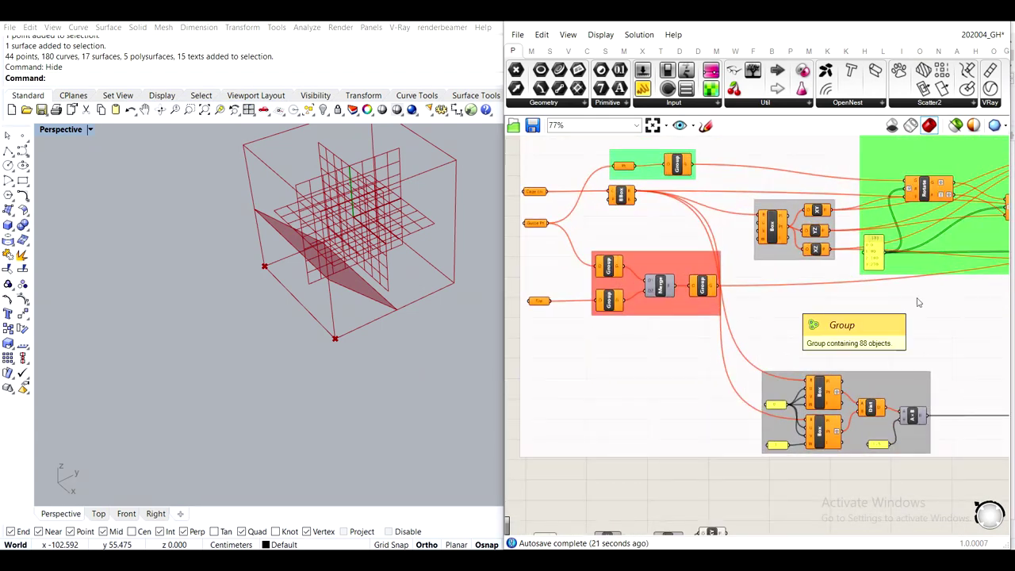
{"action": "scroll", "coordinate": [918, 301], "scroll_direction": "down", "scroll_amount": 1}
{"action": "right_click_drag", "start_coordinate": [912, 360], "coordinate": [872, 327]}
{"action": "scroll", "coordinate": [872, 327], "scroll_direction": "down", "scroll_amount": 2}
{"action": "right_click_drag", "start_coordinate": [793, 392], "coordinate": [818, 247]}
Move Guiding Pts, Element geo and the purple group further below the bounding box and plane components
{"action": "scroll", "coordinate": [740, 346], "scroll_direction": "up", "scroll_amount": 3}
{"action": "left_click_drag", "start_coordinate": [585, 288], "coordinate": [857, 430]}
{"action": "left_click_drag", "start_coordinate": [760, 346], "coordinate": [760, 378]}
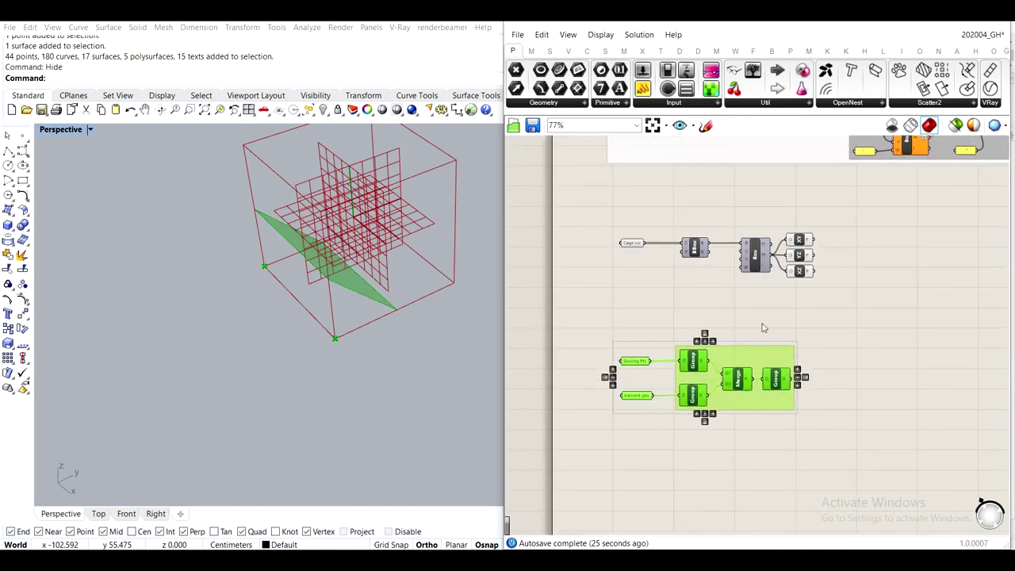
{"action": "left_click", "coordinate": [763, 327]}
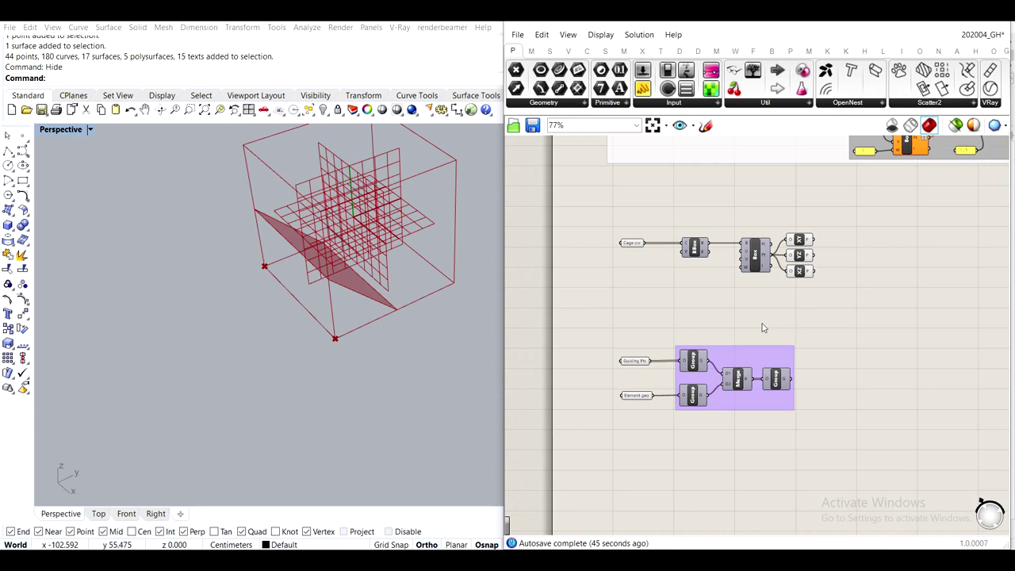
Inspect the geometry referenced by the Element geo and Guiding Pts parameters by highlighting each one in the viewport
{"action": "scroll", "coordinate": [617, 406], "scroll_direction": "up", "scroll_amount": 5}
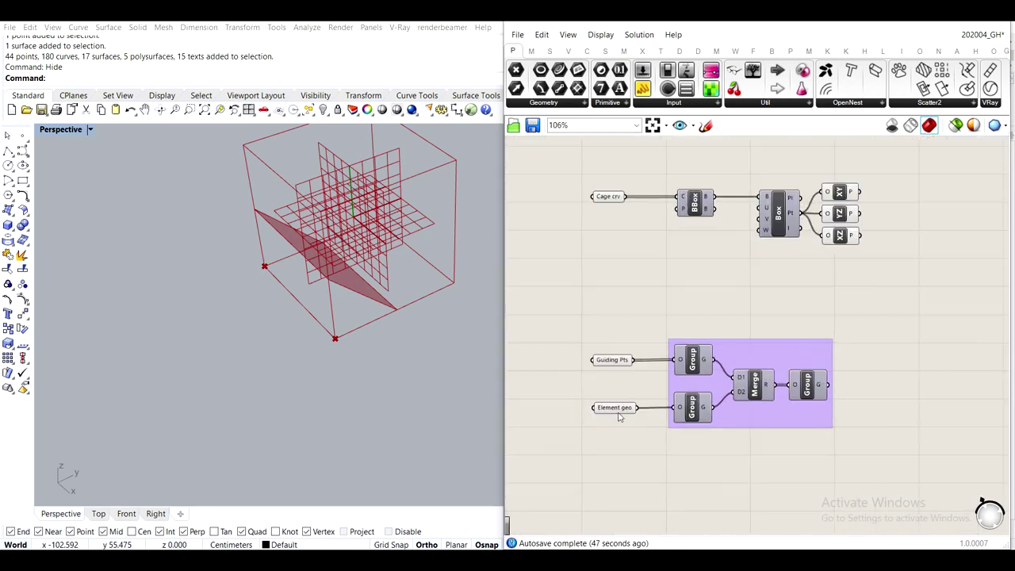
{"action": "left_click", "coordinate": [609, 406]}
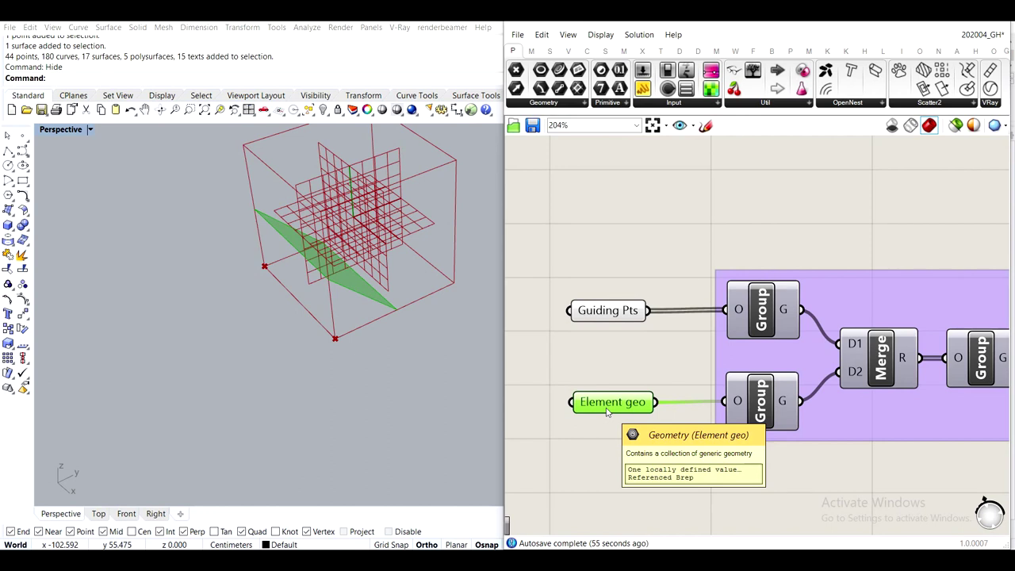
{"action": "left_click", "coordinate": [619, 313]}
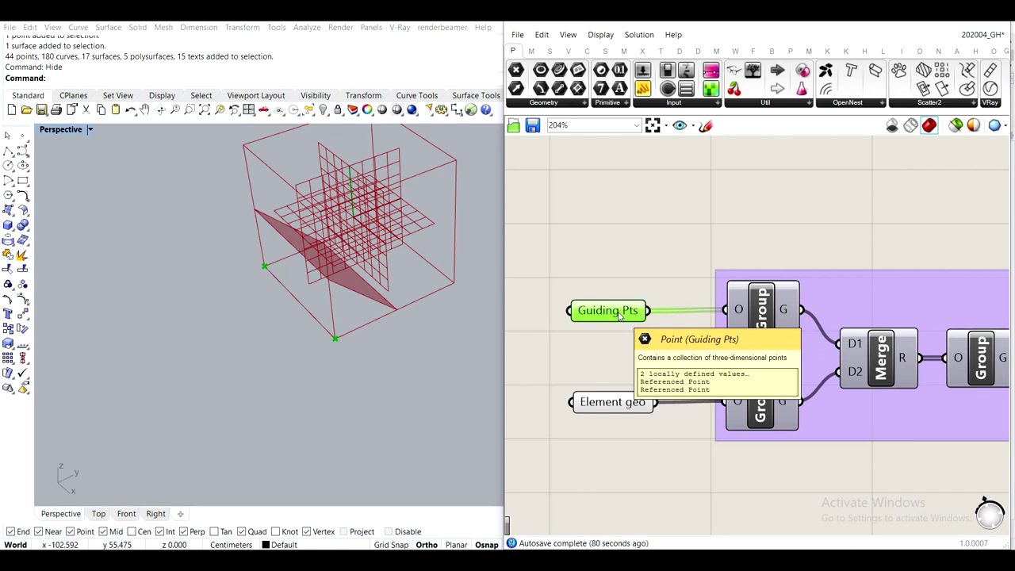
{"action": "mouse_move", "coordinate": [607, 410]}
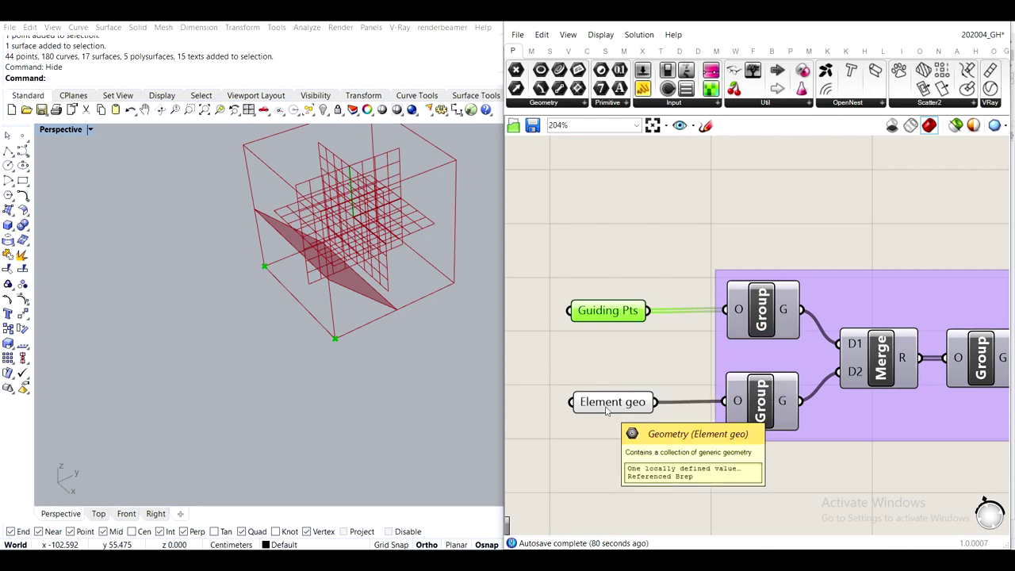
{"action": "left_click", "coordinate": [607, 407]}
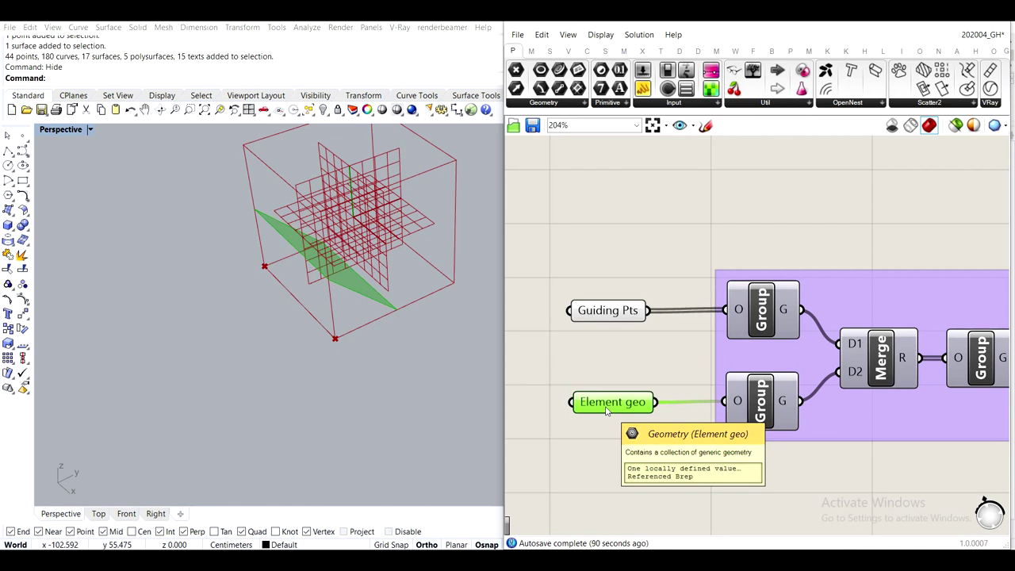
{"action": "scroll", "coordinate": [607, 410], "scroll_direction": "down", "scroll_amount": 3}
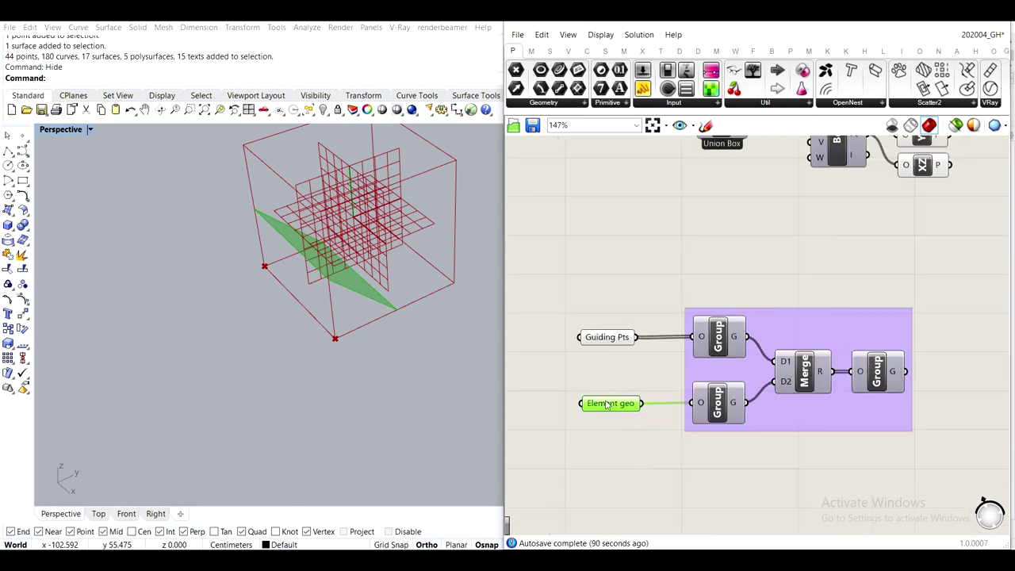
{"action": "left_click", "coordinate": [648, 283]}
{"action": "left_click", "coordinate": [617, 349]}
{"action": "left_click", "coordinate": [668, 282]}
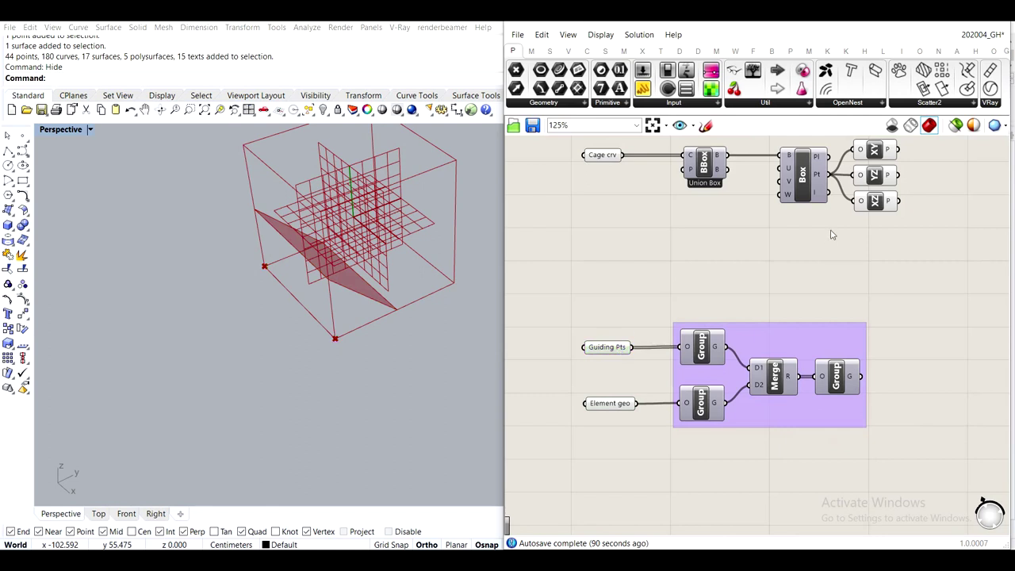
{"action": "left_click_drag", "start_coordinate": [860, 376], "coordinate": [928, 290]}
{"action": "right_click_drag", "start_coordinate": [858, 296], "coordinate": [877, 322]}
{"action": "mouse_move", "coordinate": [622, 373]}
{"action": "left_mouse_down"}
{"action": "mouse_move", "coordinate": [614, 373]}
{"action": "mouse_move", "coordinate": [633, 373]}
{"action": "left_mouse_up"}
{"action": "left_click", "coordinate": [694, 320]}
{"action": "right_click_drag", "start_coordinate": [845, 272], "coordinate": [782, 324]}
{"action": "left_click_drag", "start_coordinate": [884, 328], "coordinate": [825, 208]}
{"action": "left_click", "coordinate": [889, 277]}
{"action": "right_click_drag", "start_coordinate": [975, 189], "coordinate": [886, 268]}
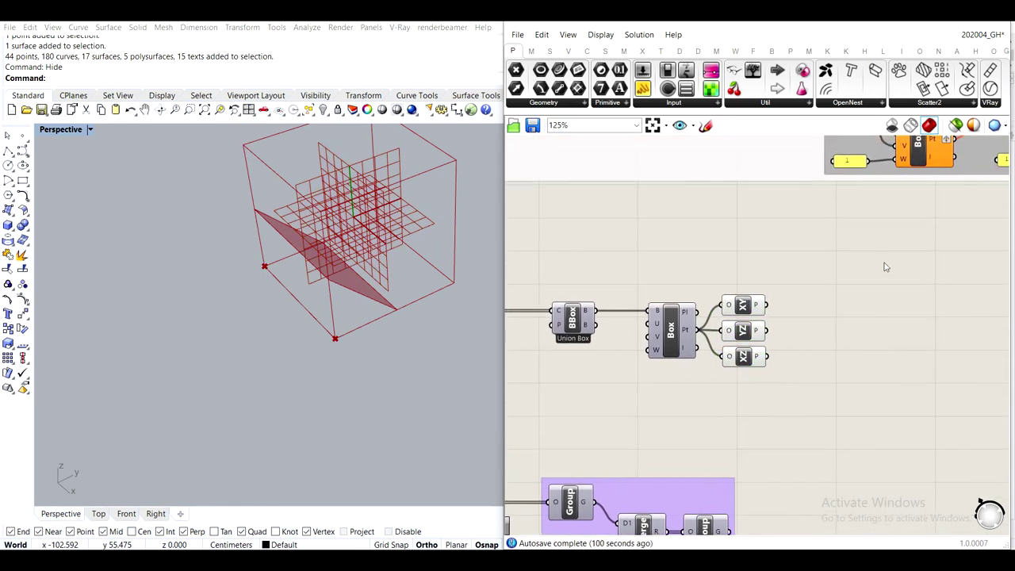
Move the whole new set of components further down on the canvas, away from the existing definition
{"action": "right_click_drag", "start_coordinate": [825, 340], "coordinate": [868, 243]}
{"action": "scroll", "coordinate": [873, 243], "scroll_direction": "down", "scroll_amount": 3}
{"action": "left_click_drag", "start_coordinate": [931, 440], "coordinate": [632, 200]}
{"action": "left_click_drag", "start_coordinate": [782, 246], "coordinate": [784, 331]}
{"action": "left_click", "coordinate": [867, 356]}
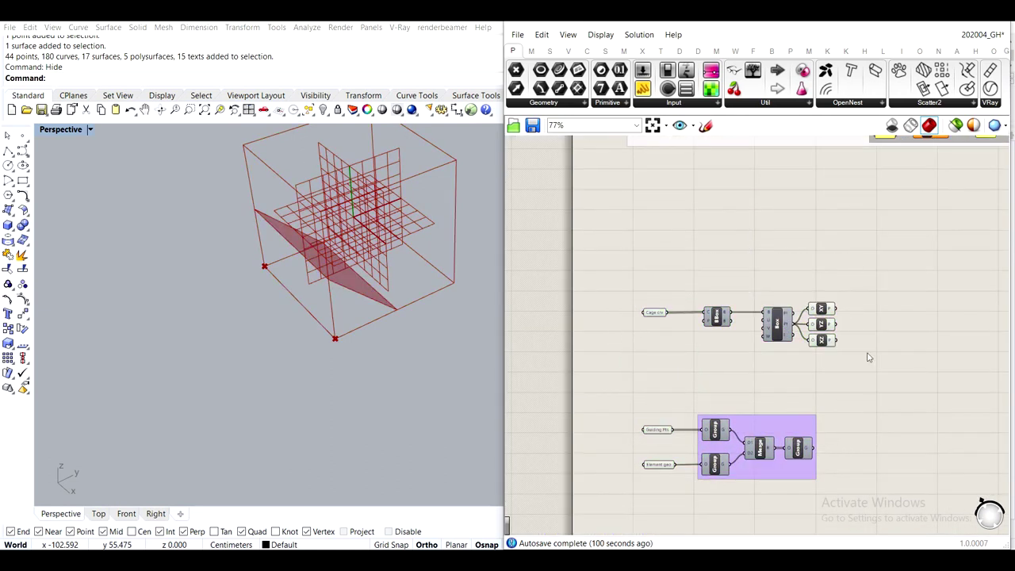
Add a Rotate component with geometry, angle and plane inputs and place it to the right of the plane components
{"action": "scroll", "coordinate": [894, 272], "scroll_direction": "up", "scroll_amount": 2}
{"action": "double_click", "coordinate": [884, 249]}
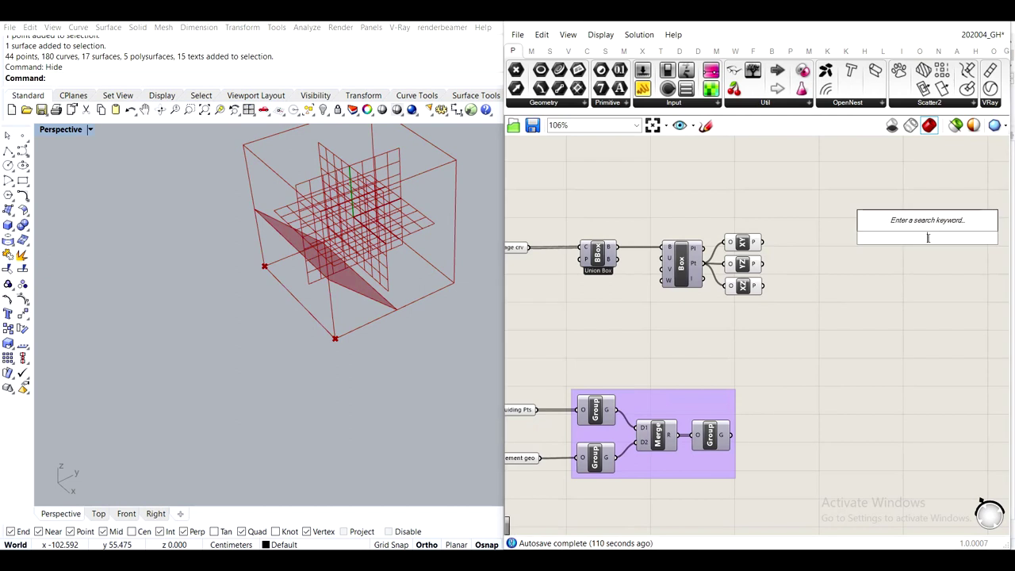
{"action": "type", "text": "rotate3d"}
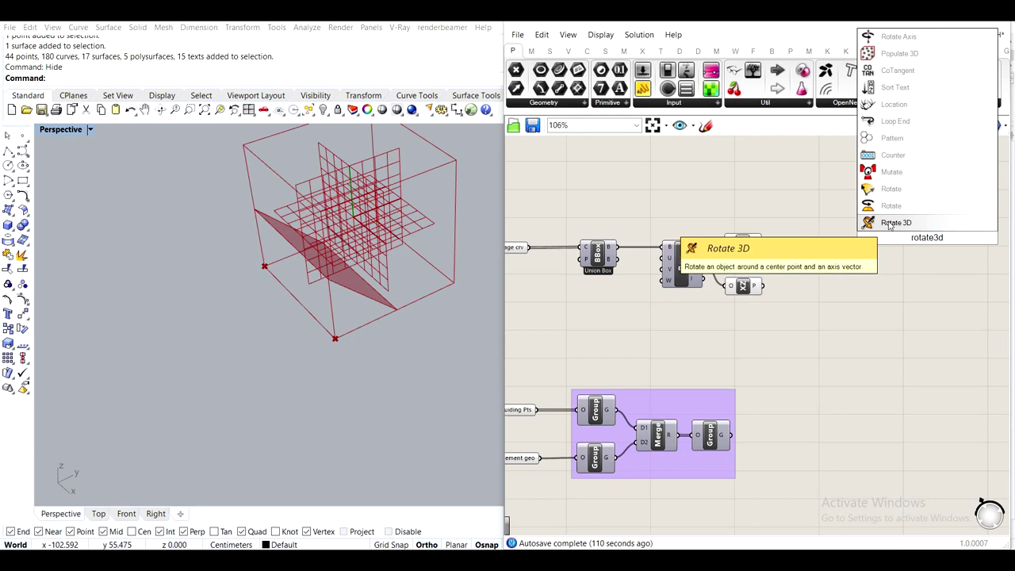
{"action": "key", "text": "BackSpace"}
{"action": "key", "text": "BackSpace"}
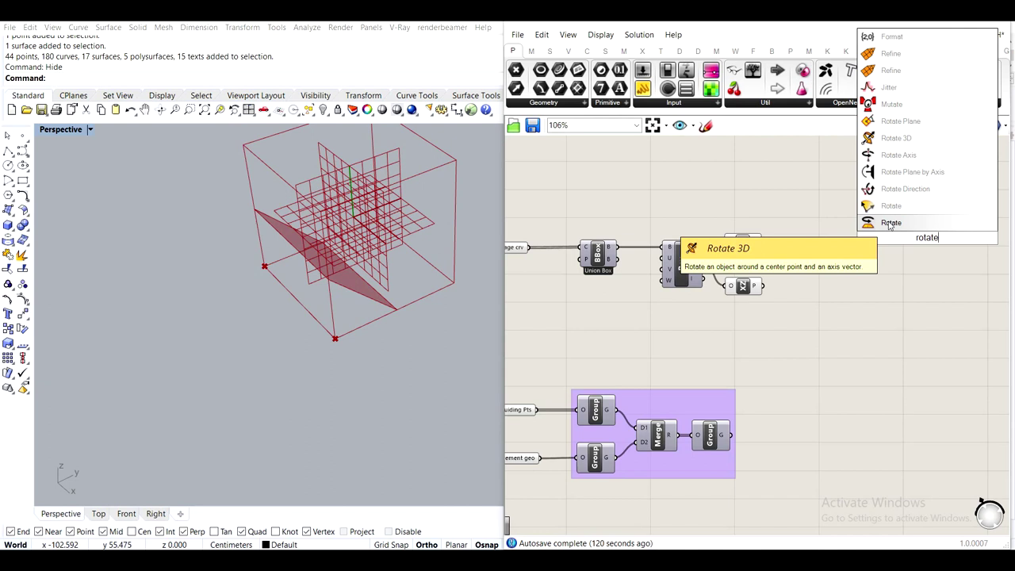
{"action": "left_click", "coordinate": [889, 223]}
{"action": "left_click", "coordinate": [902, 248]}
{"action": "left_click_drag", "start_coordinate": [918, 242], "coordinate": [851, 237]}
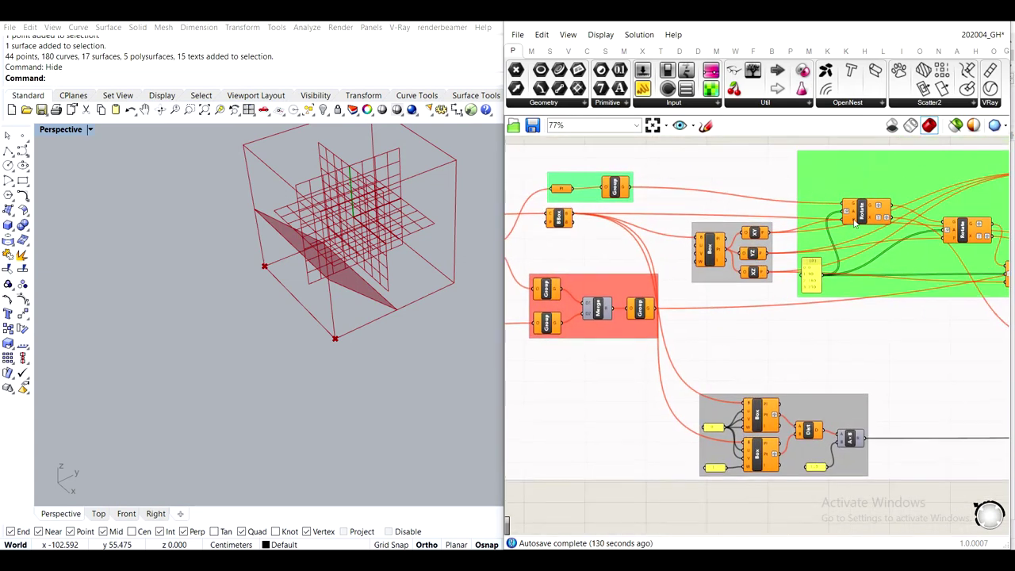
Compare the new Rotate component's inputs with the wired Rotate components in the existing green group
{"action": "scroll", "coordinate": [863, 211], "scroll_direction": "up", "scroll_amount": 3}
{"action": "scroll", "coordinate": [858, 236], "scroll_direction": "down", "scroll_amount": 4}
{"action": "right_click_drag", "start_coordinate": [862, 382], "coordinate": [836, 292]}
{"action": "scroll", "coordinate": [836, 292], "scroll_direction": "down", "scroll_amount": 3}
{"action": "right_click_drag", "start_coordinate": [793, 382], "coordinate": [788, 264]}
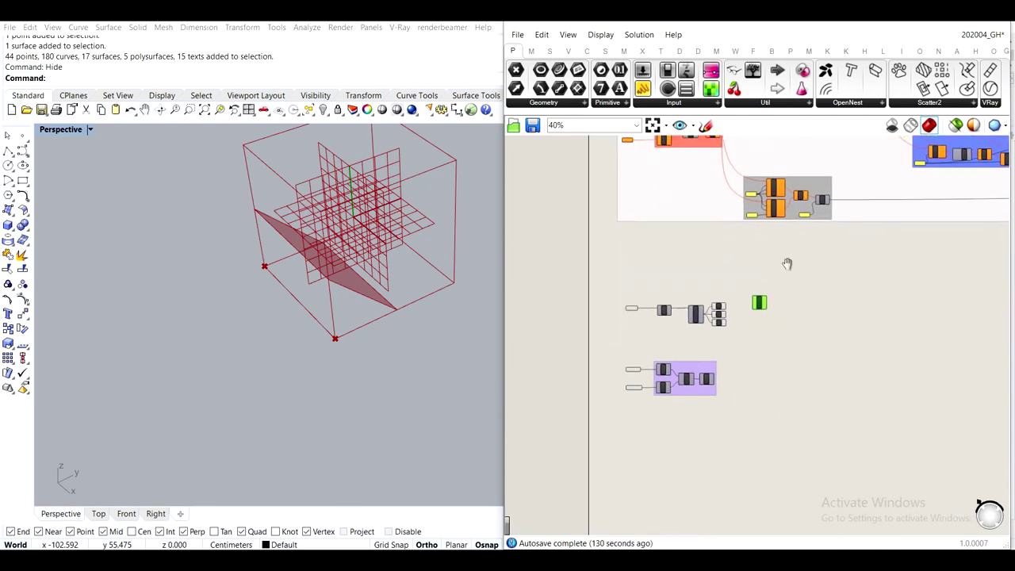
{"action": "scroll", "coordinate": [763, 313], "scroll_direction": "up", "scroll_amount": 6}
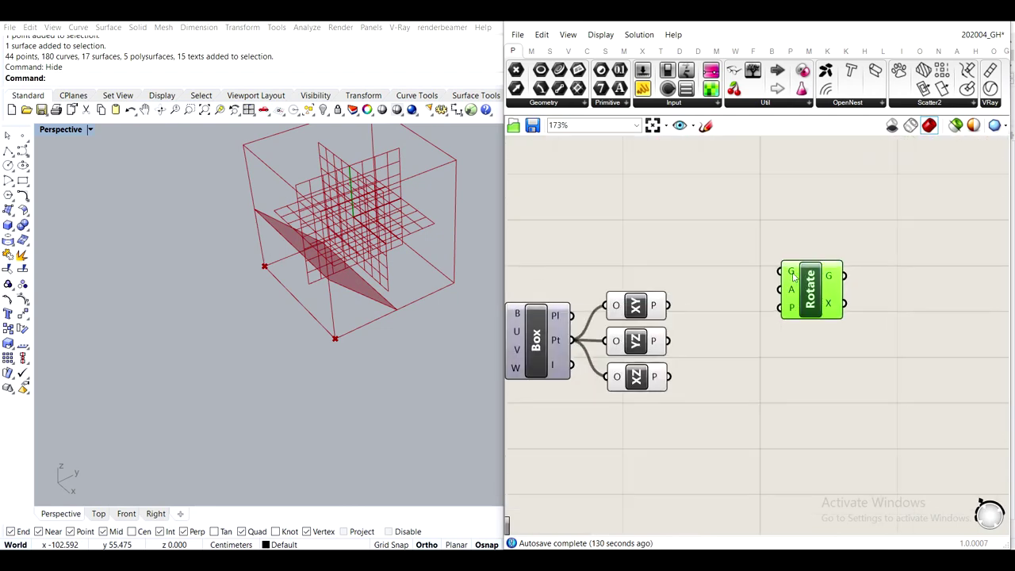
{"action": "mouse_move", "coordinate": [793, 274]}
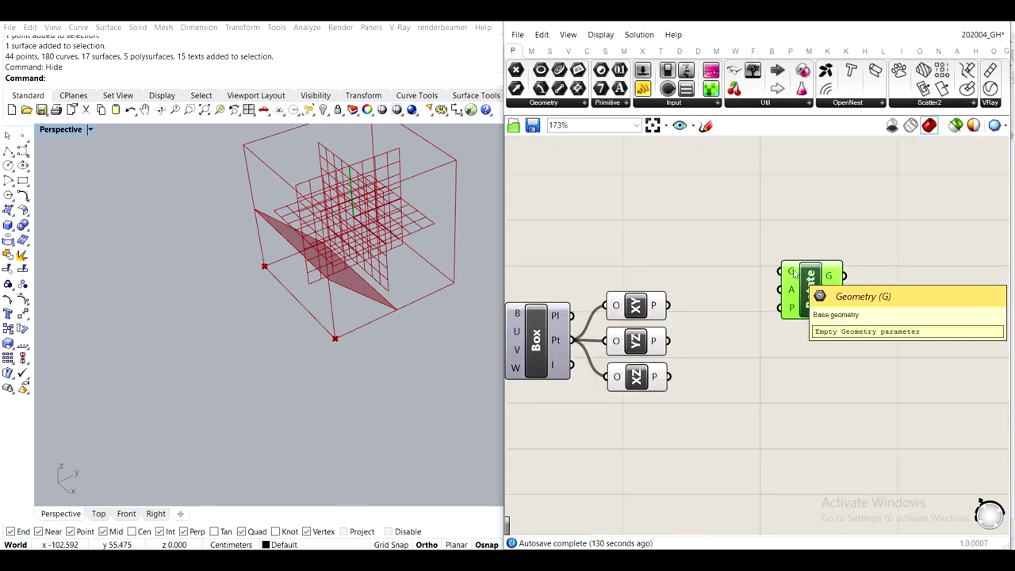
Add a Point parameter above the purple group and connect the Guiding Pts output to it
{"action": "right_click_drag", "start_coordinate": [680, 416], "coordinate": [779, 213]}
{"action": "scroll", "coordinate": [785, 232], "scroll_direction": "down", "scroll_amount": 2}
{"action": "right_click_drag", "start_coordinate": [750, 370], "coordinate": [921, 394]}
{"action": "scroll", "coordinate": [922, 394], "scroll_direction": "up", "scroll_amount": 1}
{"action": "left_click", "coordinate": [604, 419]}
{"action": "left_click", "coordinate": [701, 284]}
{"action": "left_click", "coordinate": [612, 355]}
{"action": "left_click", "coordinate": [654, 293]}
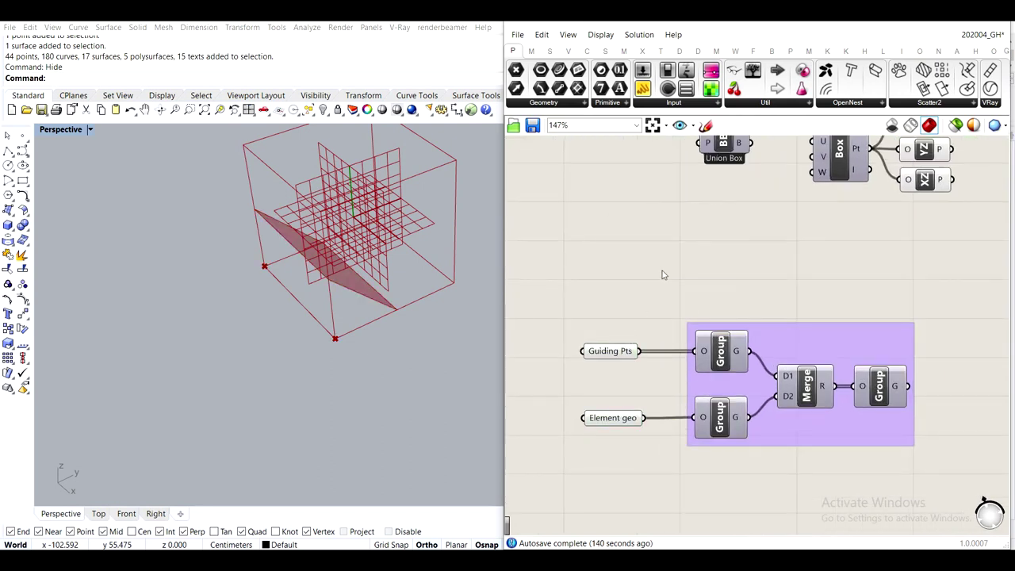
{"action": "double_click", "coordinate": [664, 275]}
{"action": "type", "text": "point"}
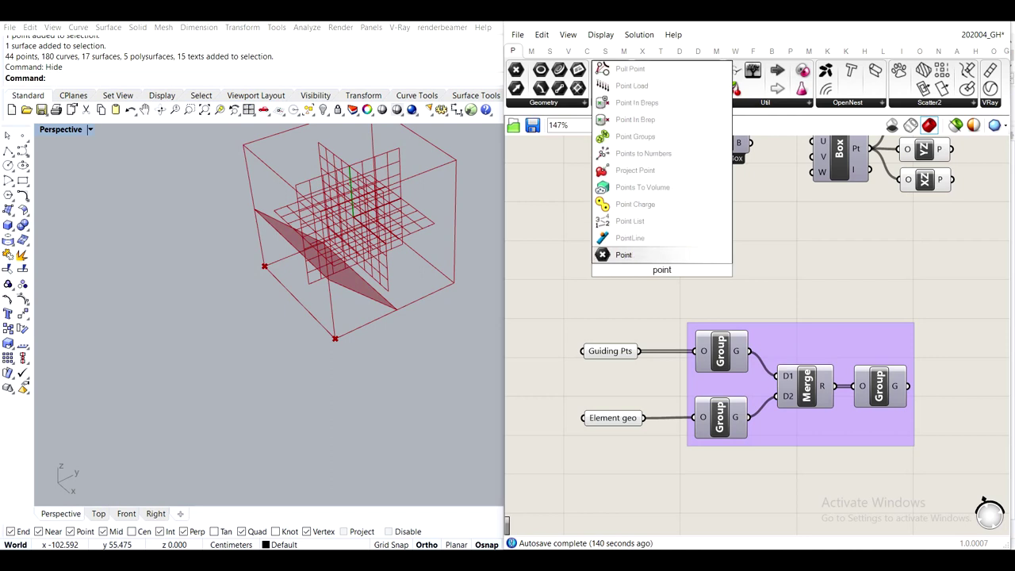
{"action": "key", "text": "Return"}
{"action": "left_click_drag", "start_coordinate": [641, 351], "coordinate": [654, 269]}
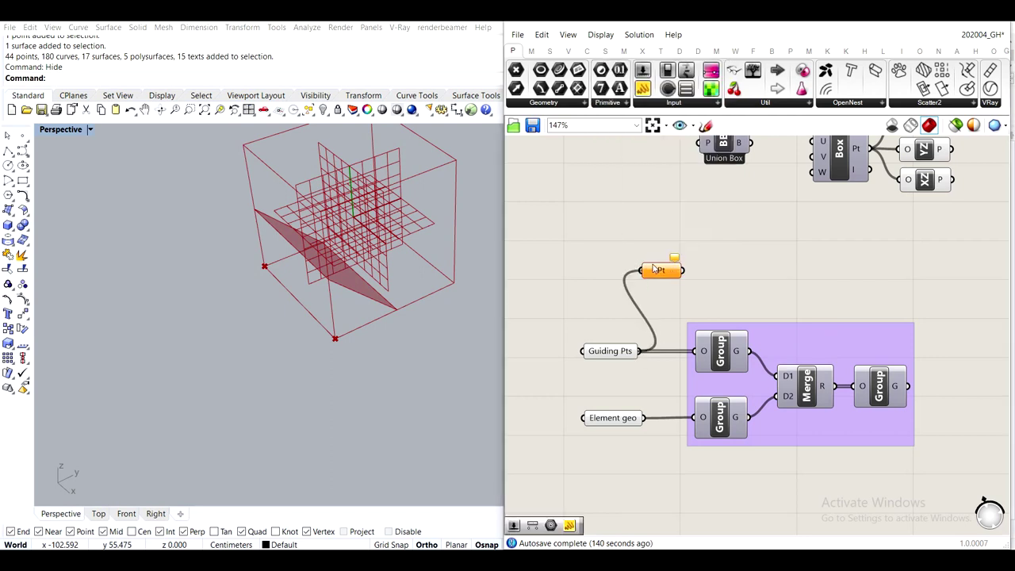
Place the Pt parameter above Bounding Box and shift Cage crv, Guiding Pts and Element geo further left of the other components
{"action": "scroll", "coordinate": [626, 318], "scroll_direction": "down", "scroll_amount": 3}
{"action": "scroll", "coordinate": [596, 361], "scroll_direction": "up", "scroll_amount": 1}
{"action": "left_click_drag", "start_coordinate": [596, 361], "coordinate": [645, 213]}
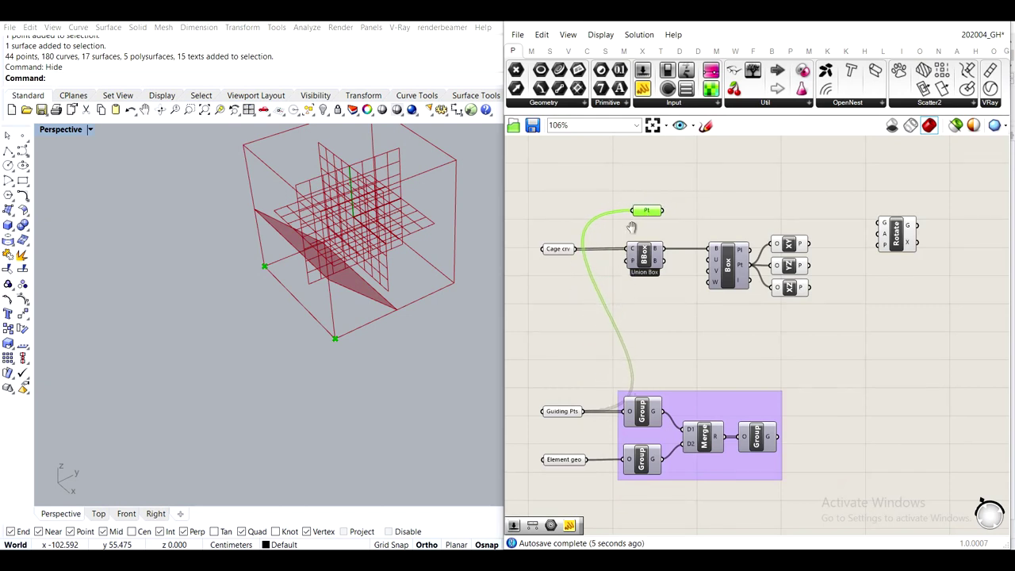
{"action": "right_click_drag", "start_coordinate": [631, 228], "coordinate": [701, 212]}
{"action": "left_click_drag", "start_coordinate": [562, 202], "coordinate": [670, 503]}
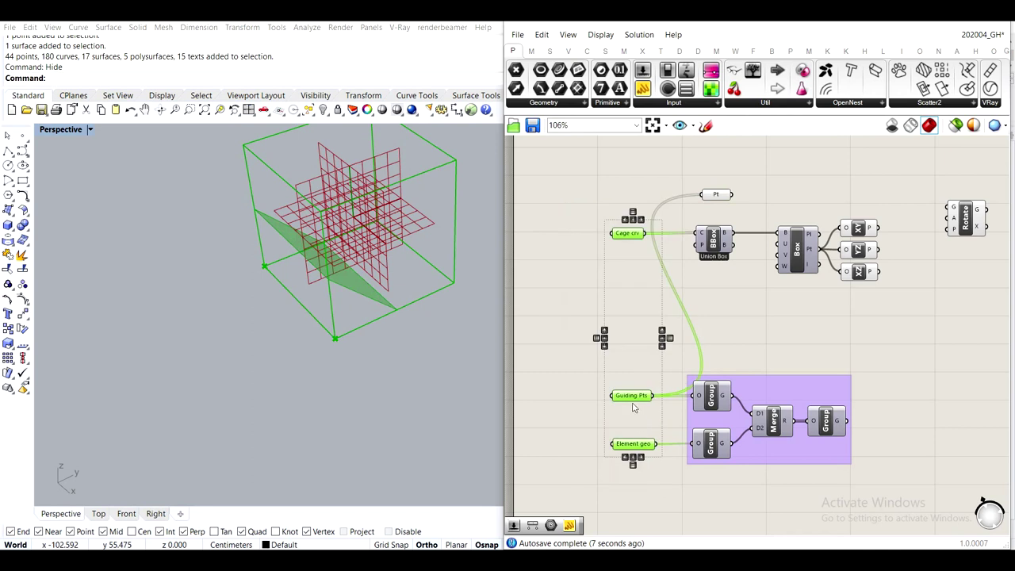
{"action": "left_click_drag", "start_coordinate": [634, 404], "coordinate": [609, 396]}
{"action": "left_click", "coordinate": [607, 325]}
{"action": "right_click_drag", "start_coordinate": [775, 278], "coordinate": [696, 309]}
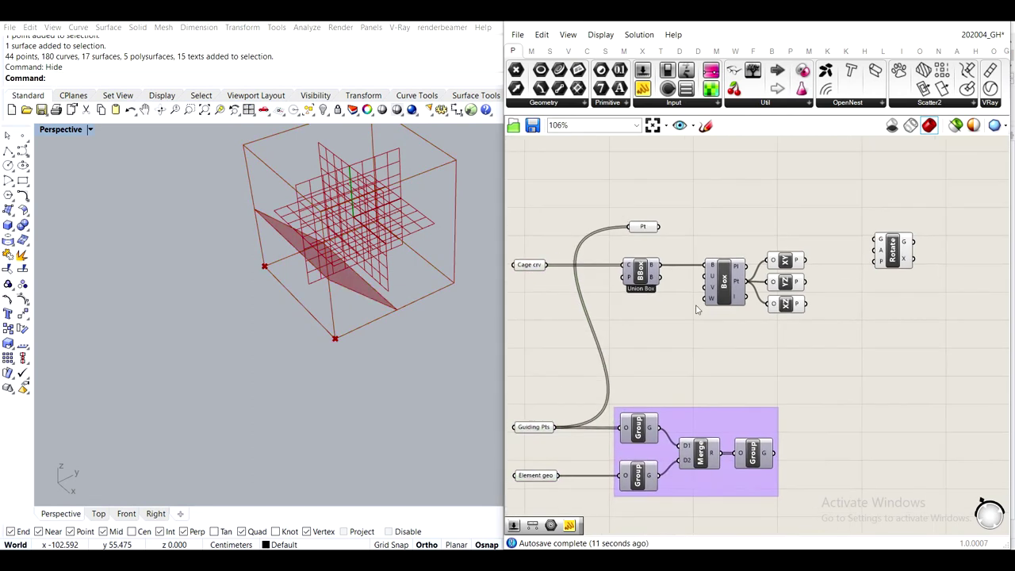
Nudge the Pt parameter closer to Bounding Box and the Rotate component slightly away from the plane components
{"action": "left_click_drag", "start_coordinate": [638, 230], "coordinate": [881, 248]}
{"action": "left_click", "coordinate": [866, 198]}
{"action": "right_click_drag", "start_coordinate": [856, 268], "coordinate": [805, 257]}
{"action": "left_click_drag", "start_coordinate": [831, 245], "coordinate": [637, 210]}
{"action": "left_click", "coordinate": [618, 176]}
Inspect the Pt parameter's data with a temporary Panel, and delete that Panel
{"action": "left_click_drag", "start_coordinate": [644, 75], "coordinate": [675, 175]}
{"action": "left_click_drag", "start_coordinate": [603, 223], "coordinate": [642, 172]}
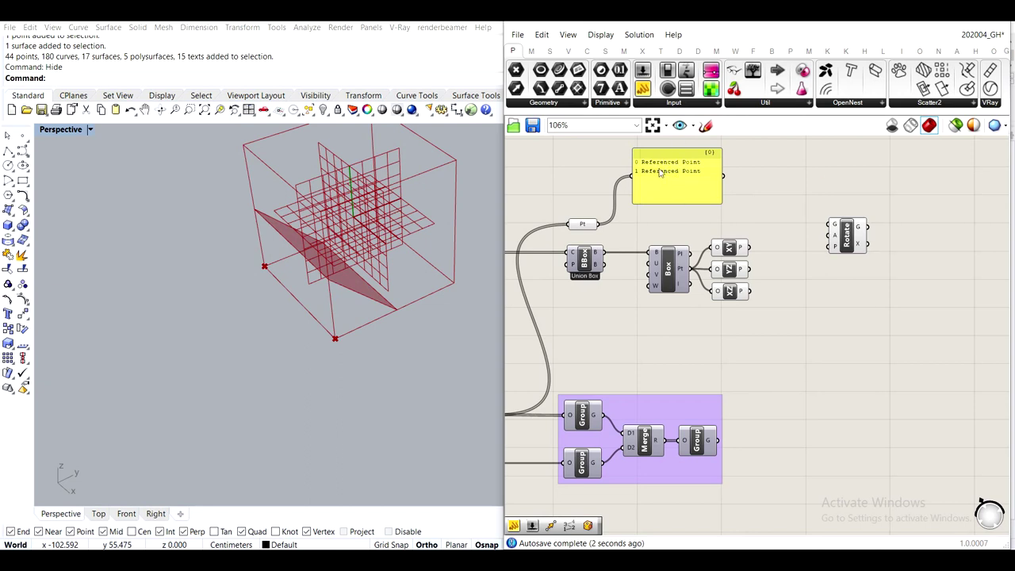
{"action": "left_click", "coordinate": [663, 171]}
{"action": "right_click_drag", "start_coordinate": [557, 265], "coordinate": [652, 243]}
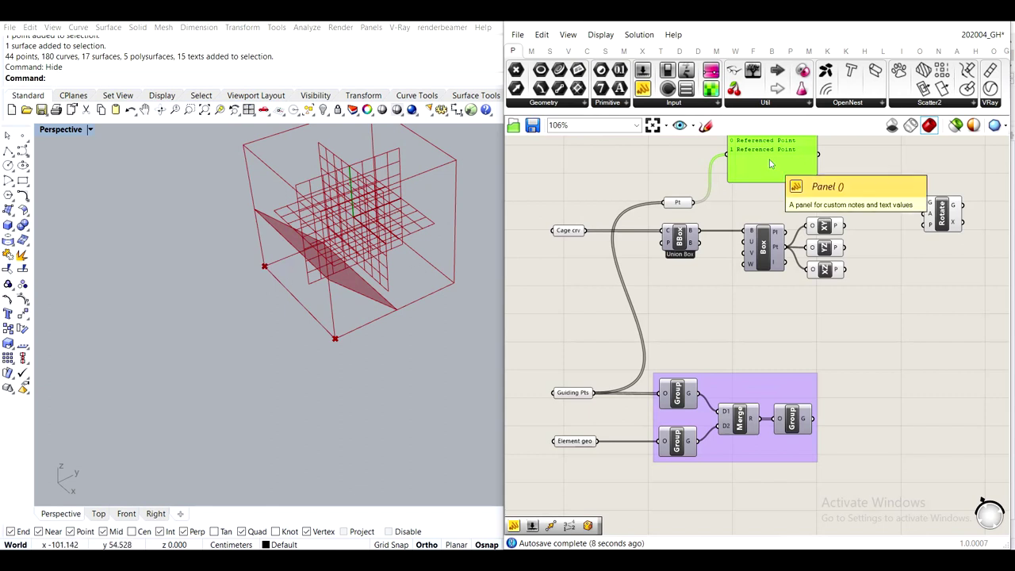
{"action": "key", "text": "Delete"}
Add a Group component beside Pt, connect Pt to its input and its output to Rotate's geometry input
{"action": "right_click_drag", "start_coordinate": [769, 164], "coordinate": [759, 222]}
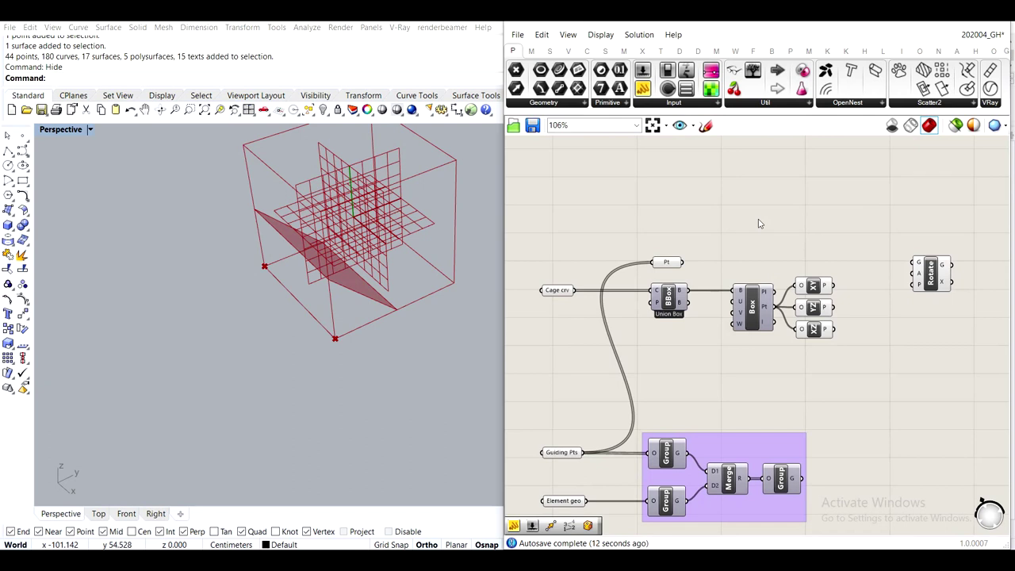
{"action": "double_click", "coordinate": [759, 223]}
{"action": "type", "text": "gr"}
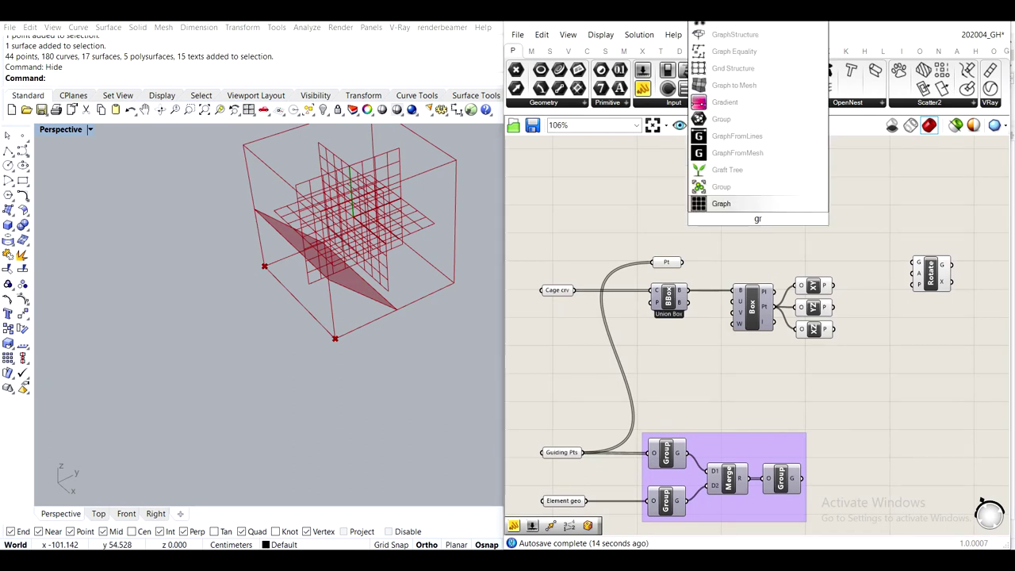
{"action": "type", "text": "oup"}
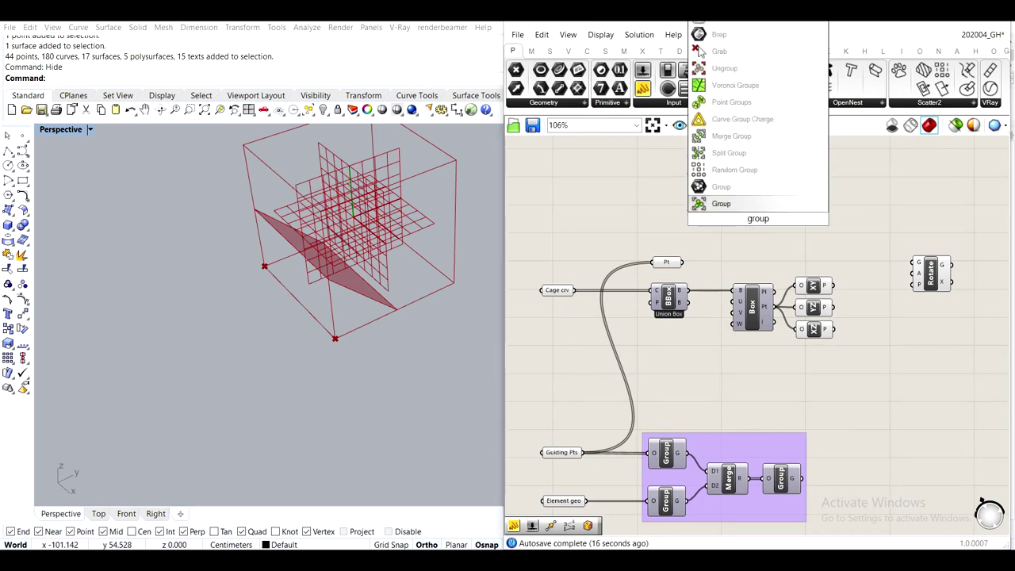
{"action": "left_click", "coordinate": [713, 204]}
{"action": "left_click_drag", "start_coordinate": [680, 261], "coordinate": [915, 264]}
{"action": "left_click_drag", "start_coordinate": [749, 208], "coordinate": [645, 265]}
Turn off the preview of the new Group component
{"action": "middle_click", "coordinate": [644, 264]}
{"action": "left_click", "coordinate": [683, 222]}
{"action": "left_click", "coordinate": [719, 321]}
Set Rotate's angle input to degrees and move the Rotate component farther from the plane components
{"action": "right_click_drag", "start_coordinate": [888, 355], "coordinate": [780, 302]}
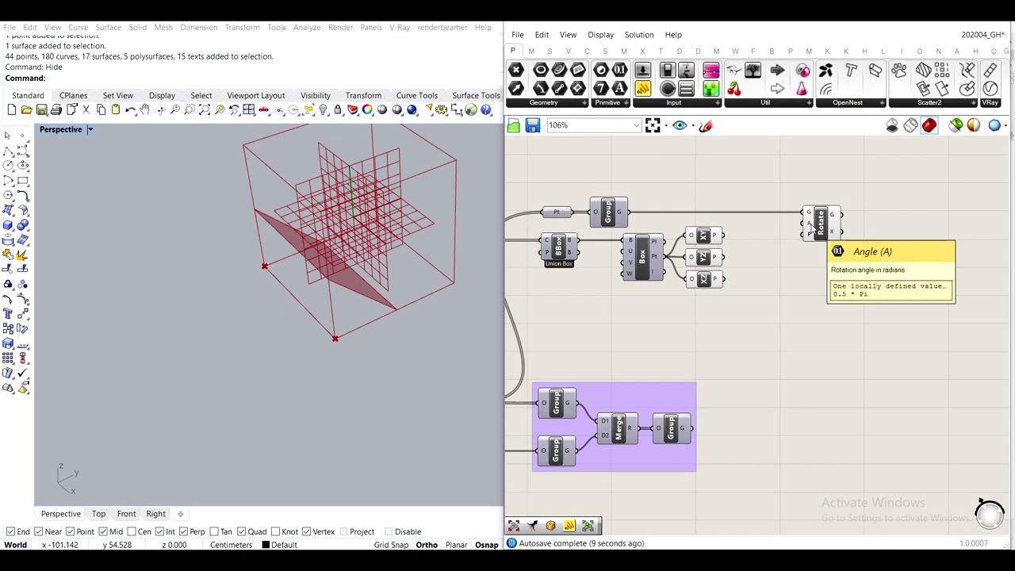
{"action": "right_click", "coordinate": [811, 226]}
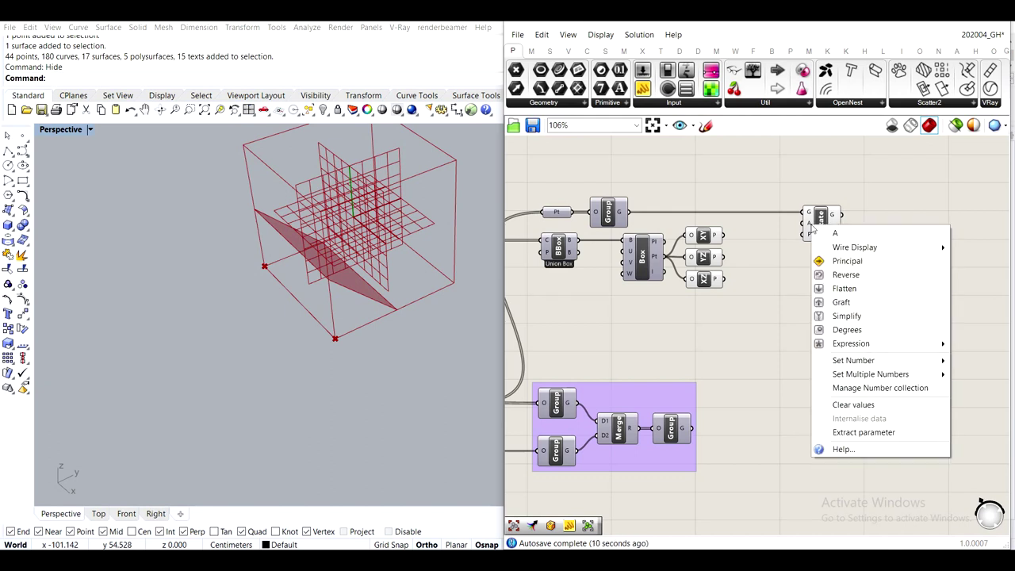
{"action": "scroll", "coordinate": [808, 227], "scroll_direction": "up", "scroll_amount": 3}
{"action": "right_click", "coordinate": [807, 225]}
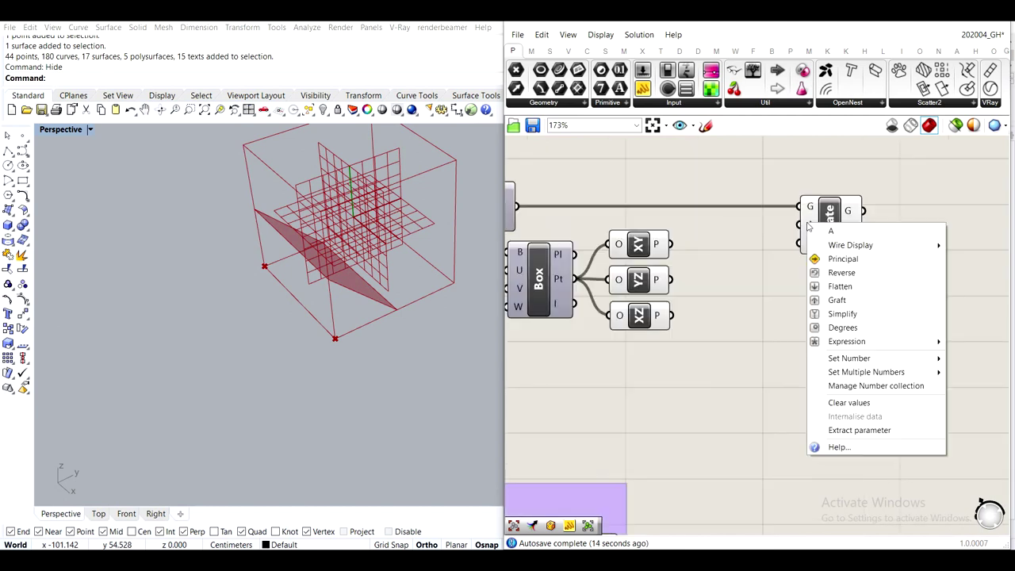
{"action": "left_click", "coordinate": [839, 328]}
{"action": "left_click_drag", "start_coordinate": [859, 245], "coordinate": [929, 245]}
{"action": "left_click", "coordinate": [848, 352]}
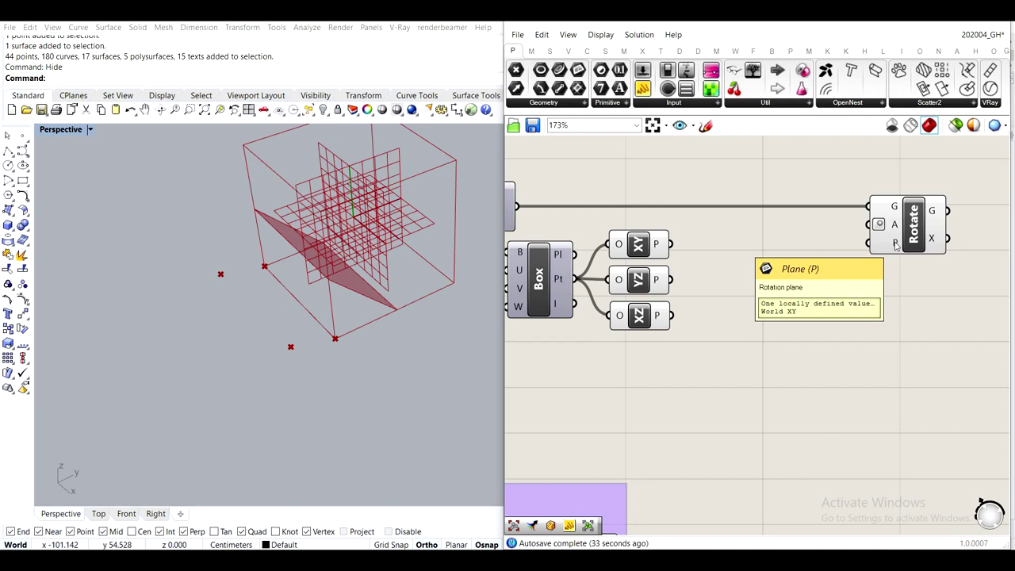
Connect the XY Plane output to Rotate's plane input
{"action": "left_click", "coordinate": [641, 248]}
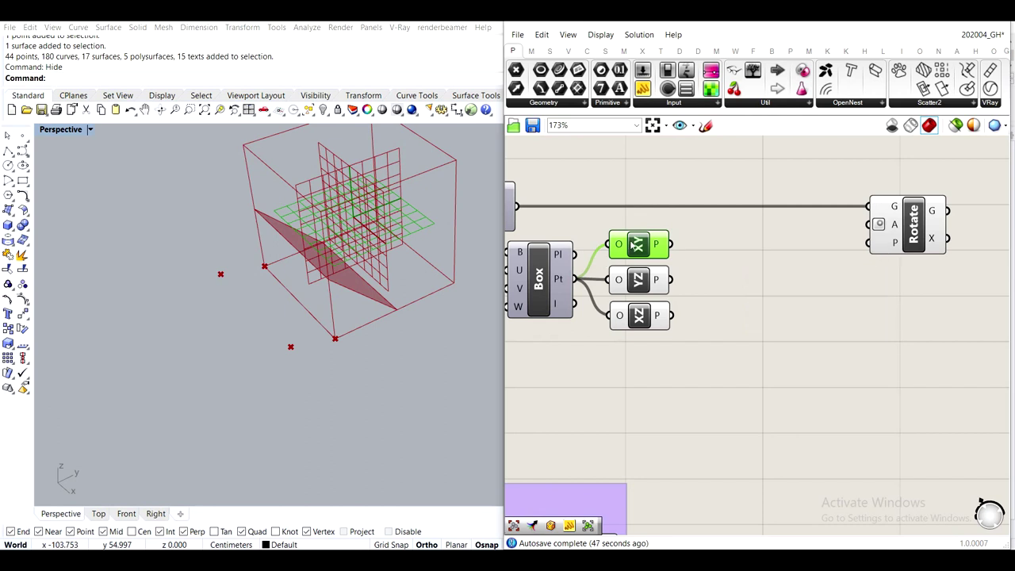
{"action": "left_click", "coordinate": [658, 222]}
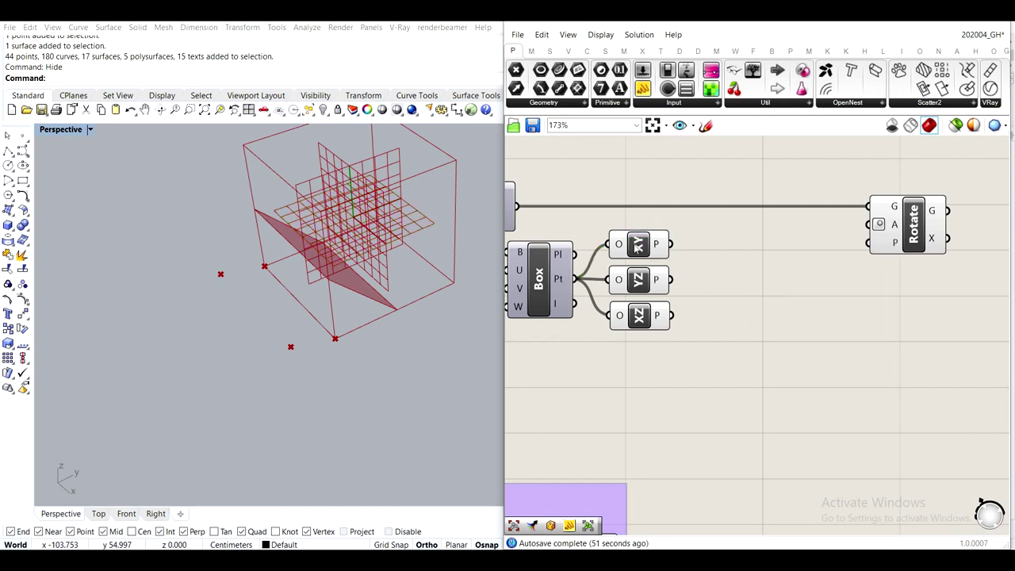
{"action": "left_click_drag", "start_coordinate": [671, 245], "coordinate": [888, 234]}
{"action": "left_click", "coordinate": [828, 336]}
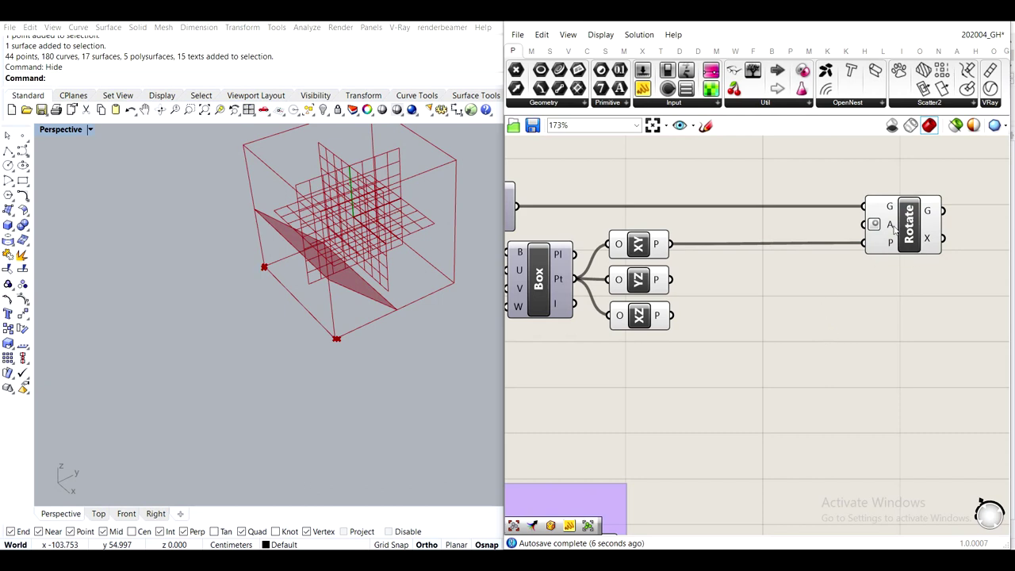
Turn off the preview of the YZ and XZ Plane components
{"action": "double_click", "coordinate": [772, 336]}
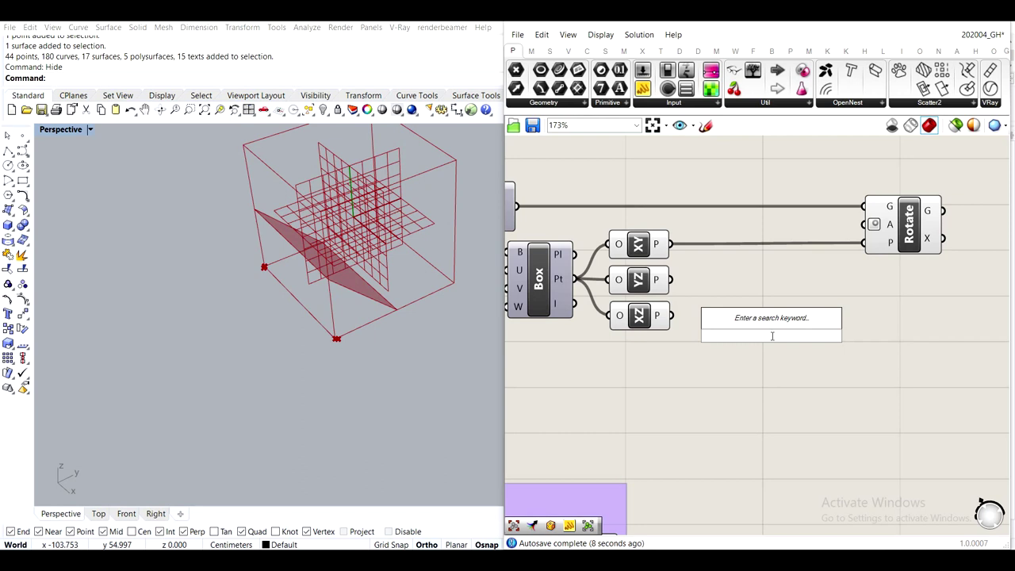
{"action": "left_click", "coordinate": [665, 419]}
{"action": "left_click_drag", "start_coordinate": [681, 389], "coordinate": [613, 275]}
{"action": "scroll", "coordinate": [613, 276], "scroll_direction": "up", "scroll_amount": 1}
{"action": "middle_click", "coordinate": [616, 276]}
{"action": "left_click", "coordinate": [663, 236]}
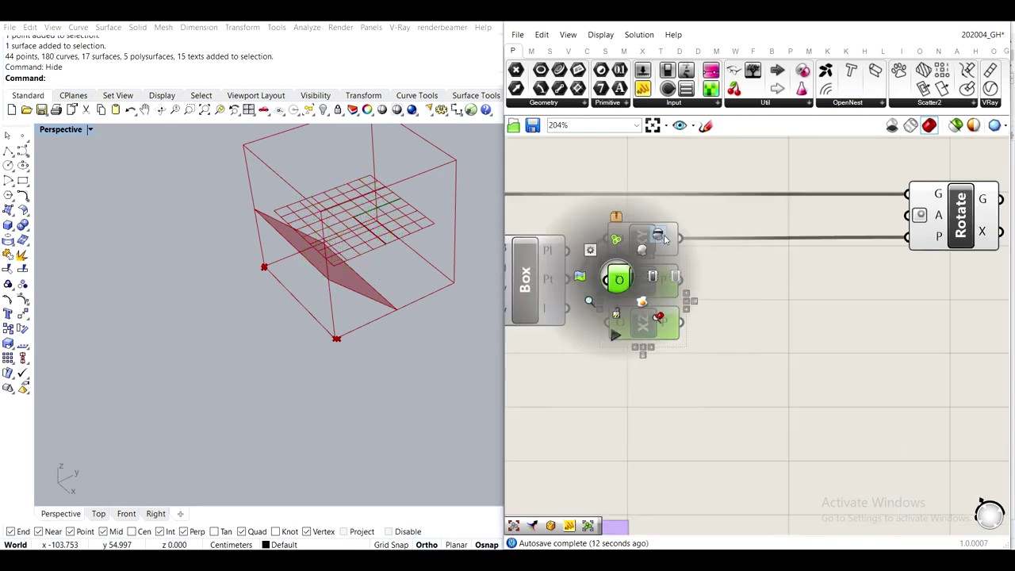
{"action": "left_click", "coordinate": [760, 310]}
Add a number slider from 0 to 360 and connect it to Rotate's angle input
{"action": "scroll", "coordinate": [367, 296], "scroll_direction": "down", "scroll_amount": 3}
{"action": "right_click_drag", "start_coordinate": [367, 296], "coordinate": [340, 296], "text": "shift"}
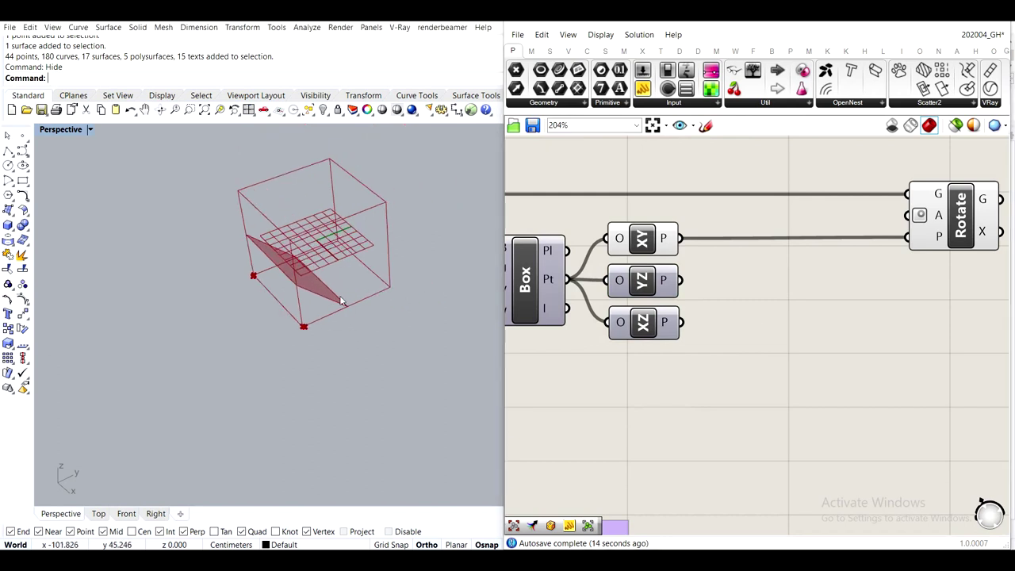
{"action": "scroll", "coordinate": [340, 296], "scroll_direction": "up", "scroll_amount": 3}
{"action": "double_click", "coordinate": [794, 317]}
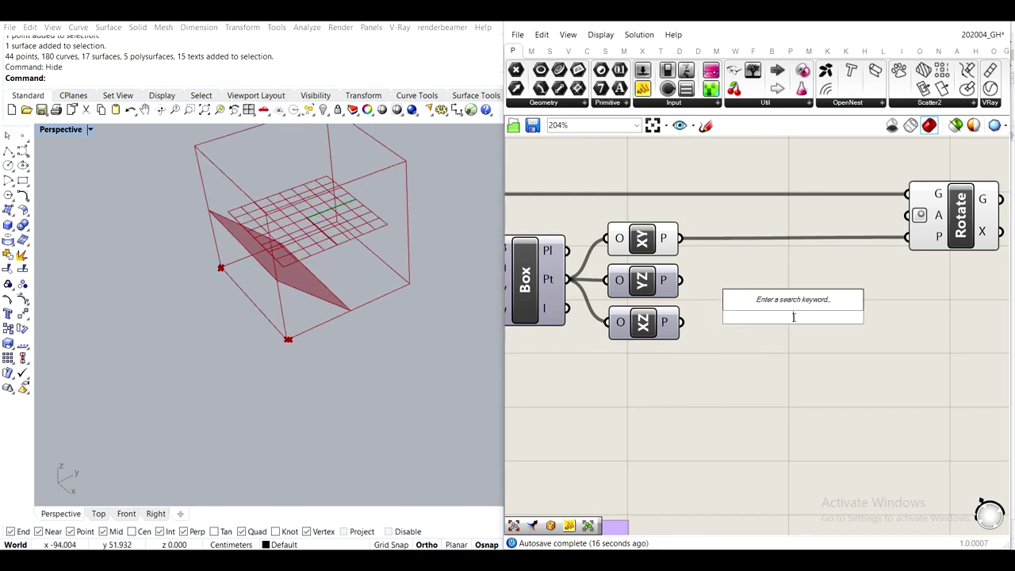
{"action": "type", "text": "0"}
{"action": "type", "text": "..50"}
{"action": "key", "text": "Return"}
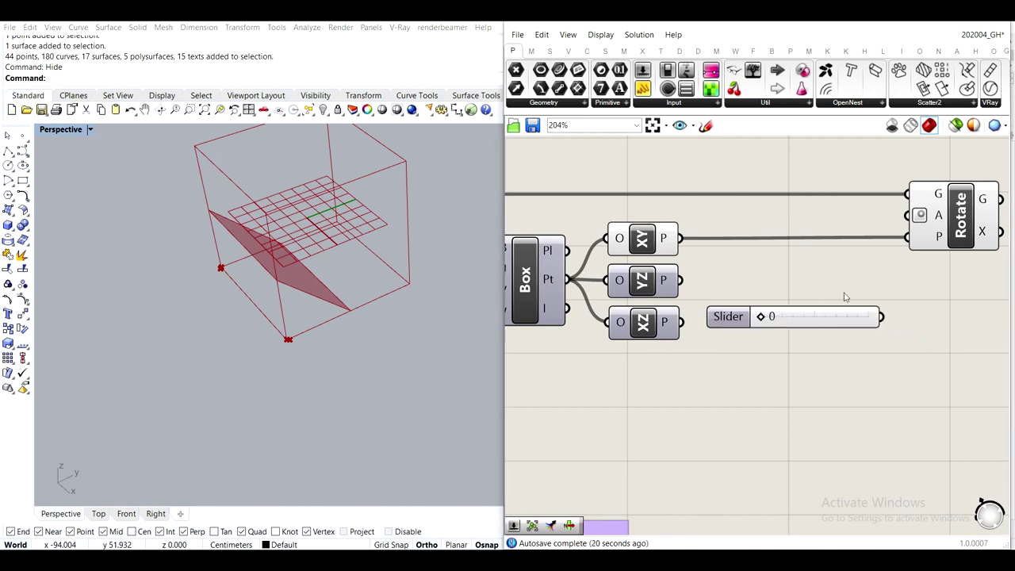
{"action": "left_click_drag", "start_coordinate": [885, 322], "coordinate": [908, 215]}
Test the Angle slider at 274, and reset it to 0
{"action": "left_click_drag", "start_coordinate": [762, 317], "coordinate": [848, 294]}
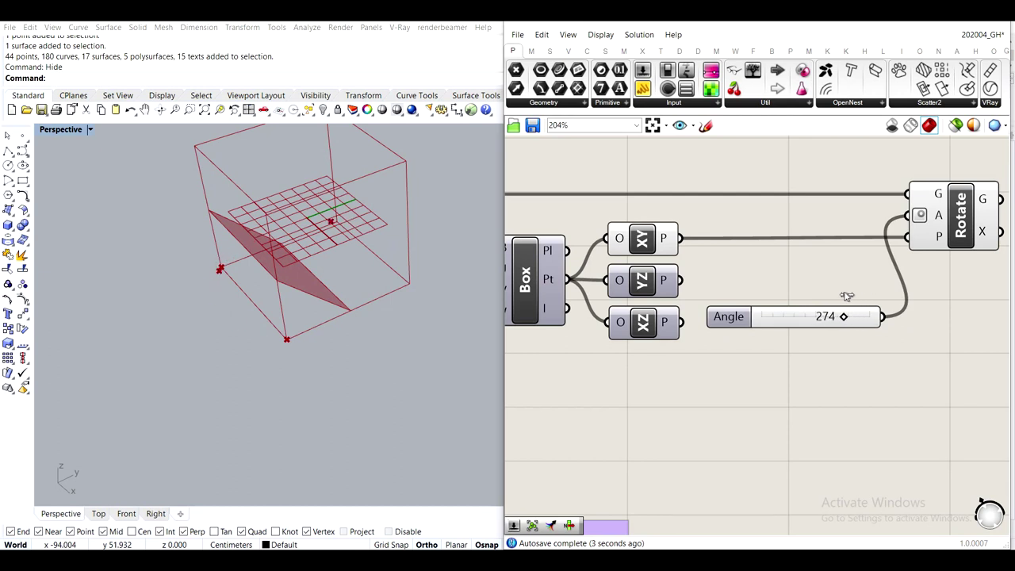
{"action": "double_click", "coordinate": [807, 319]}
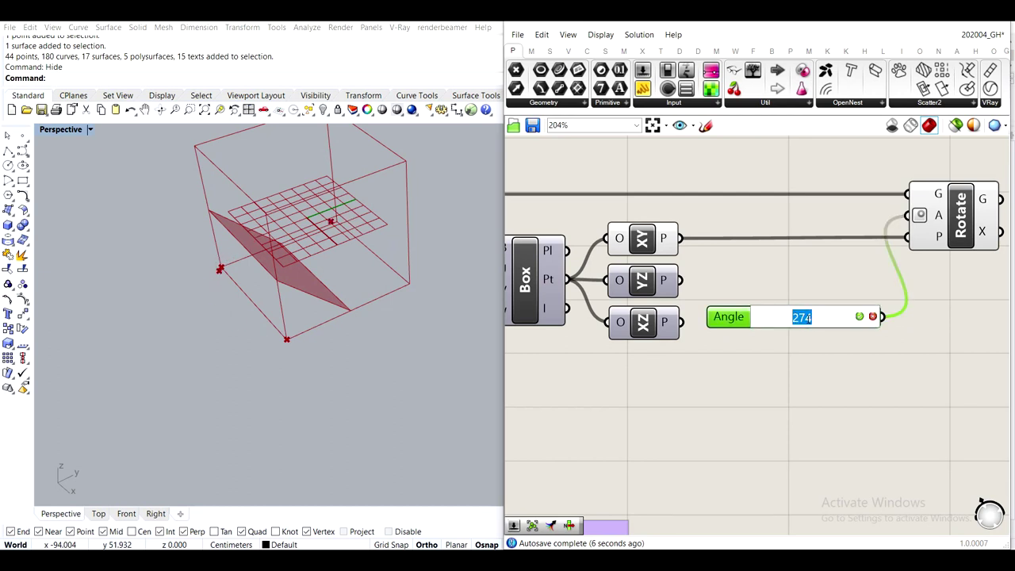
{"action": "type", "text": "0"}
{"action": "key", "text": "Return"}
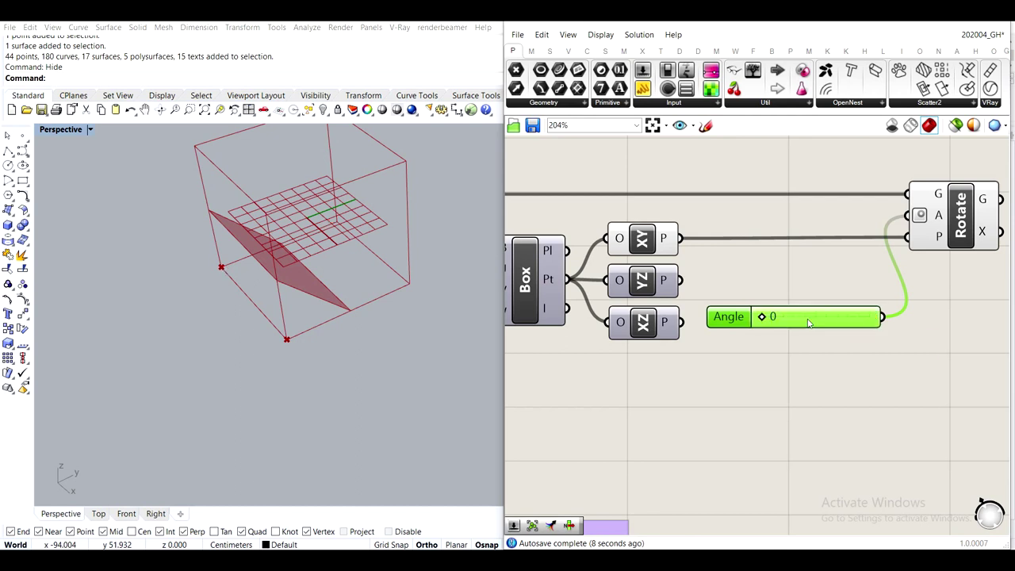
{"action": "double_click", "coordinate": [805, 318]}
{"action": "left_click", "coordinate": [808, 390]}
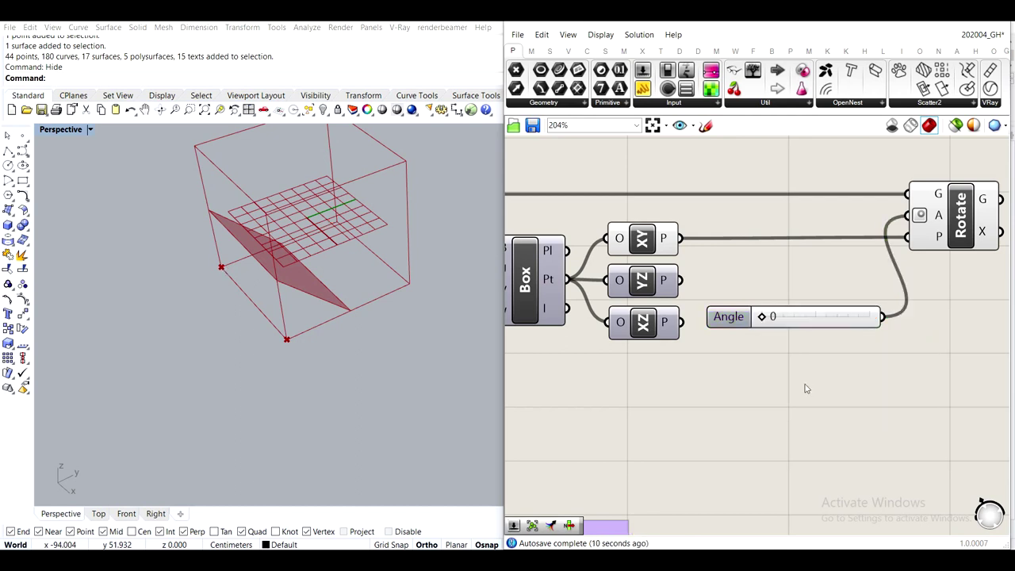
{"action": "left_click", "coordinate": [912, 560]}
{"action": "left_click_drag", "start_coordinate": [866, 532], "coordinate": [720, 533]}
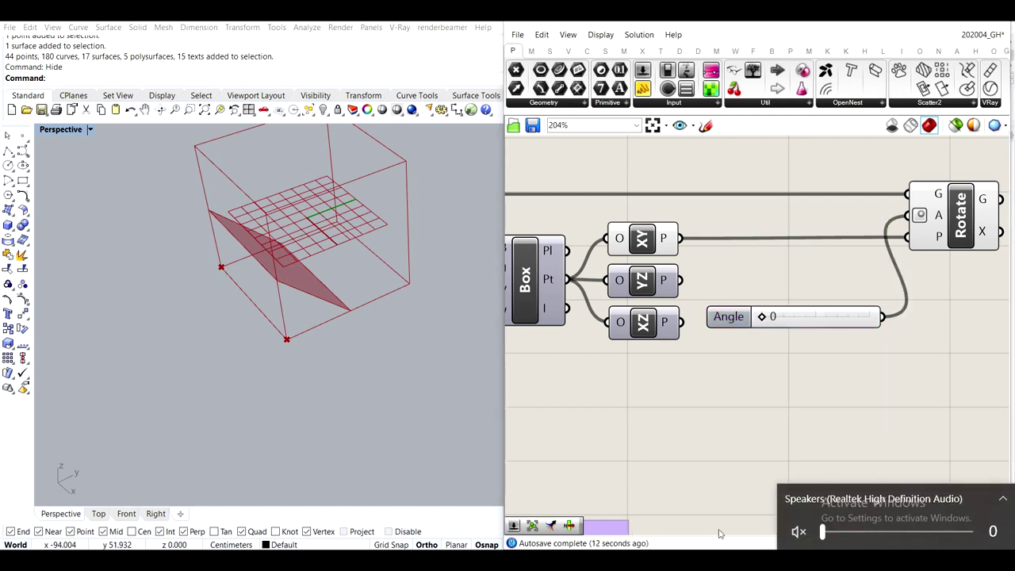
{"action": "left_click", "coordinate": [790, 421]}
Test the rotation with the Angle slider at 90, 180 and 270, and delete the slider
{"action": "double_click", "coordinate": [809, 317]}
{"action": "type", "text": "90"}
{"action": "key", "text": "Return"}
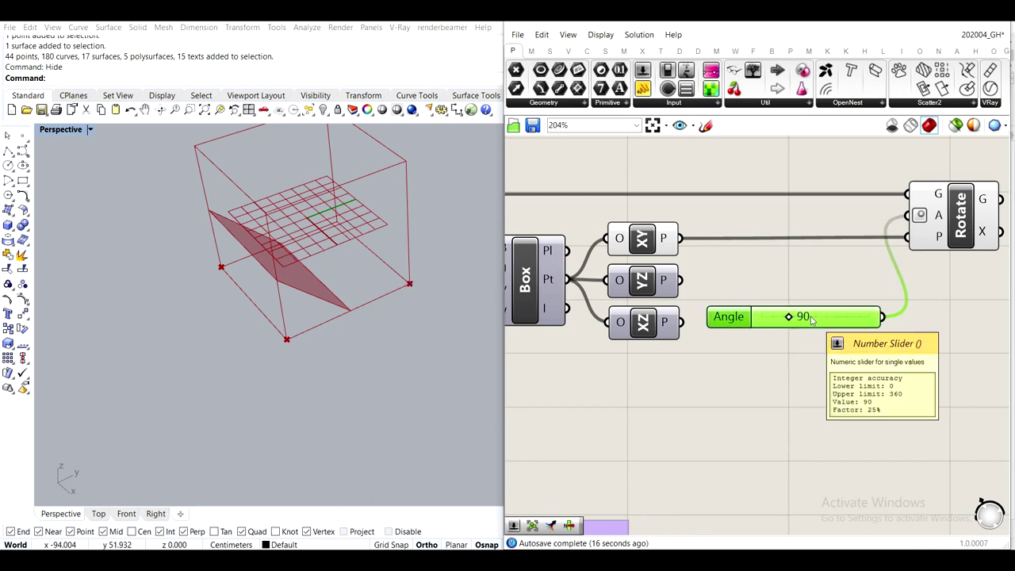
{"action": "double_click", "coordinate": [809, 317]}
{"action": "type", "text": "180"}
{"action": "key", "text": "Return"}
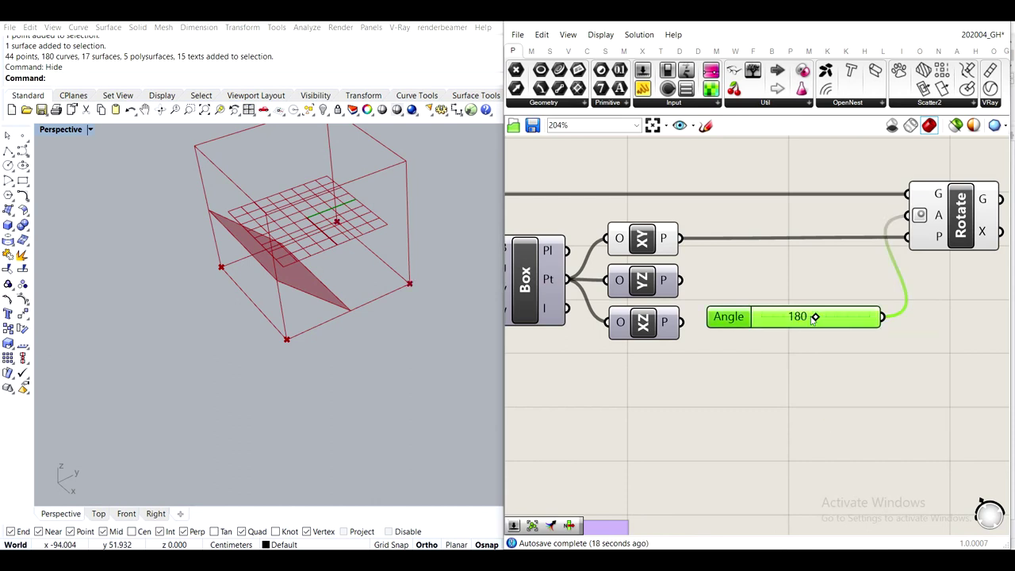
{"action": "double_click", "coordinate": [809, 318]}
{"action": "type", "text": "270"}
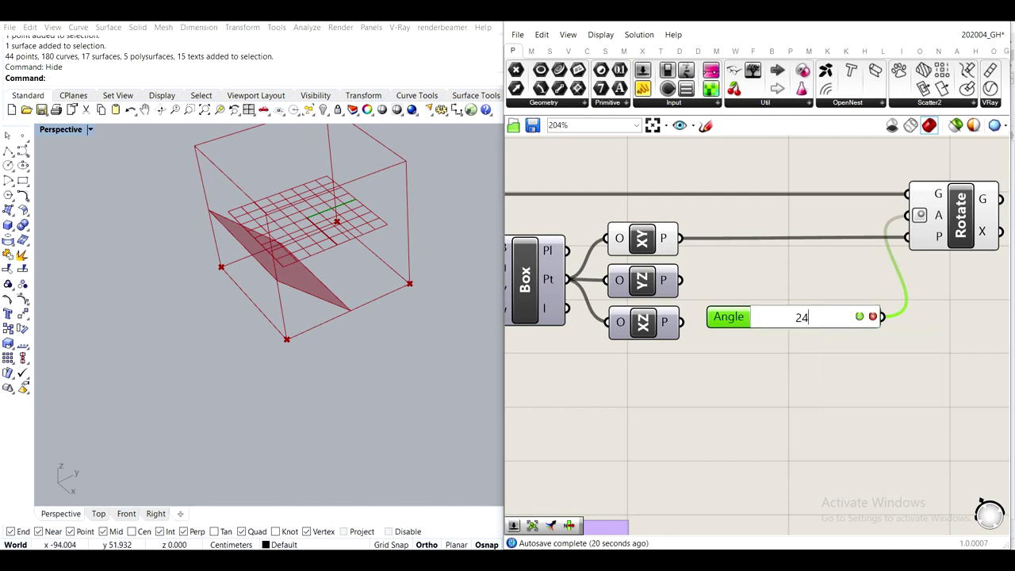
{"action": "key", "text": "Return"}
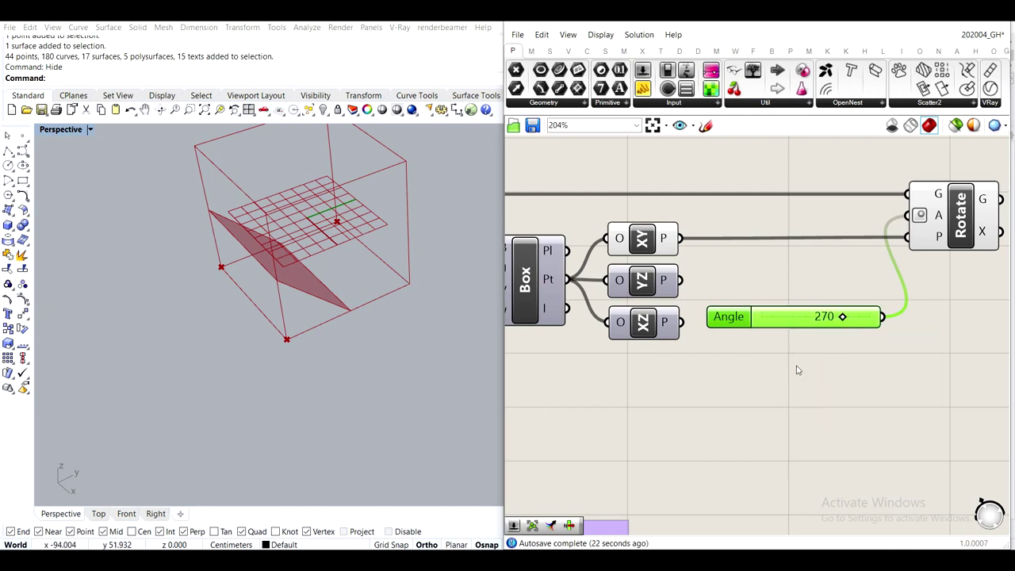
{"action": "left_click_drag", "start_coordinate": [844, 316], "coordinate": [779, 308]}
{"action": "key", "text": "Delete"}
Add a Panel below Rotate's input wires and enter 0, 90, 180 and 270 on separate lines
{"action": "double_click", "coordinate": [806, 352]}
{"action": "type", "text": "Panel"}
{"action": "key", "text": "Return"}
{"action": "double_click", "coordinate": [806, 351]}
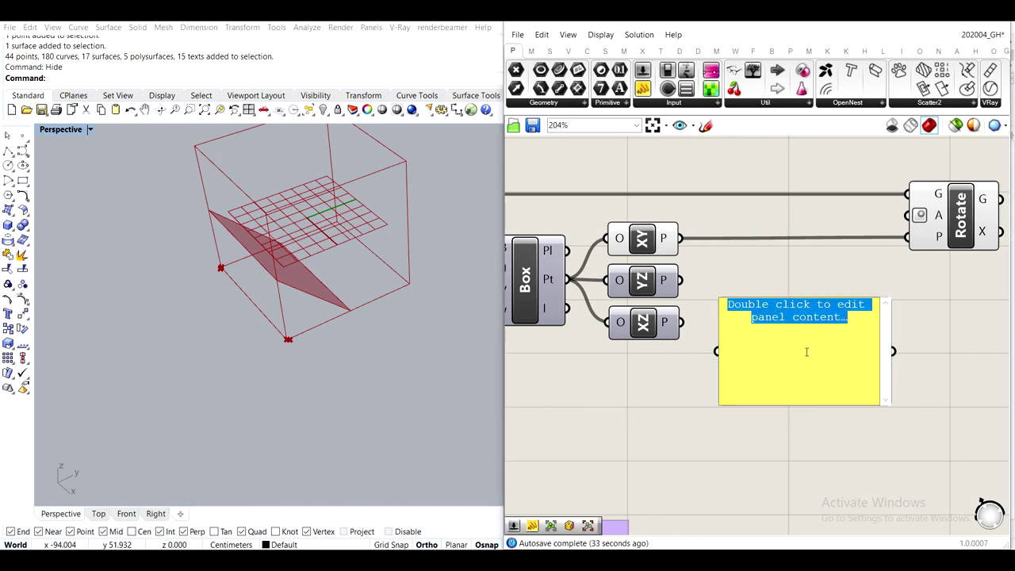
{"action": "type", "text": "0"}
{"action": "key", "text": "Return"}
{"action": "type", "text": "90 "}
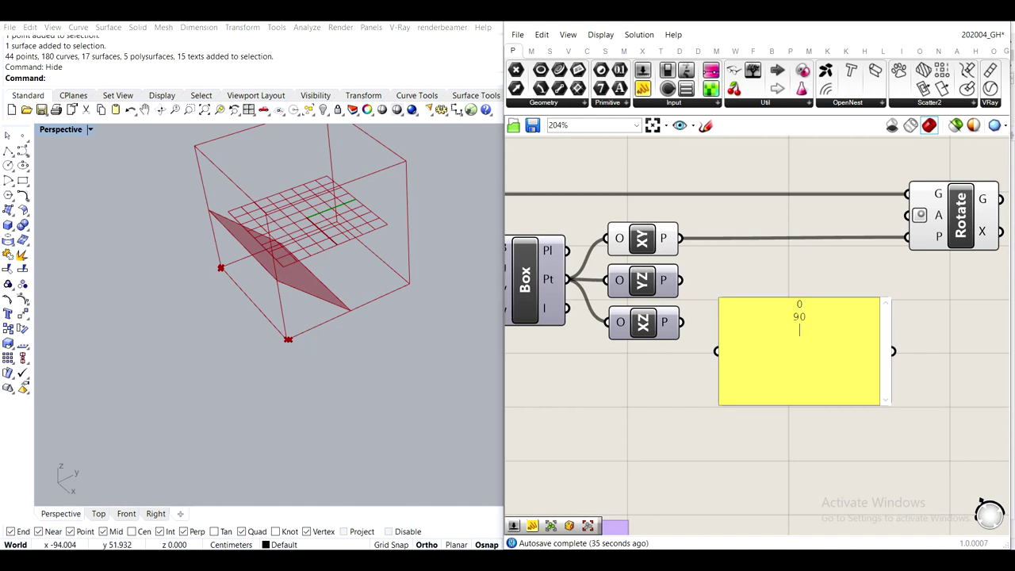
{"action": "type", "text": "180 "}
{"action": "type", "text": "270"}
{"action": "left_click", "coordinate": [801, 280]}
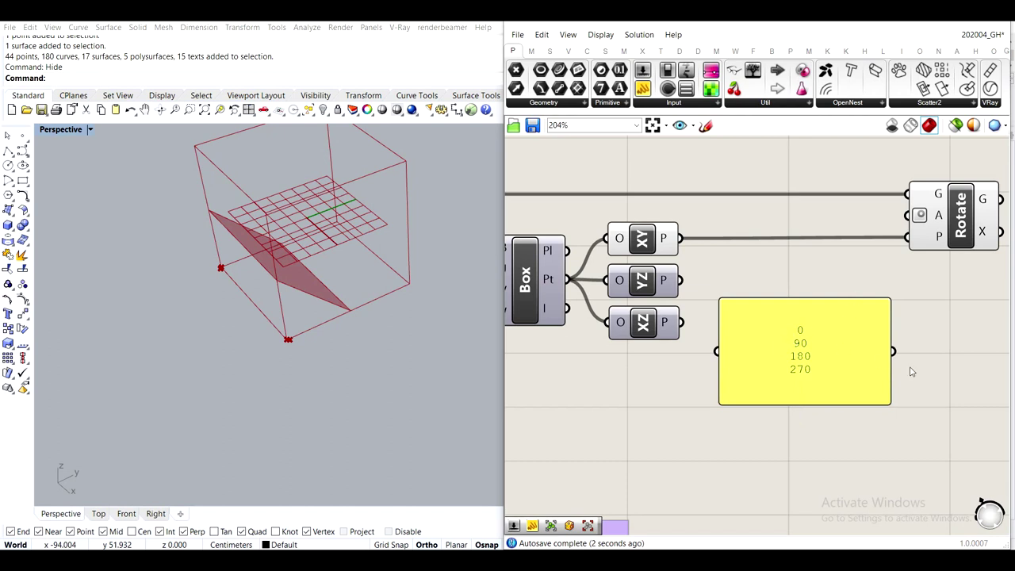
Connect the angle Panel to Rotate's angle input, then resize it and place it below the plane components
{"action": "left_click_drag", "start_coordinate": [894, 351], "coordinate": [926, 211]}
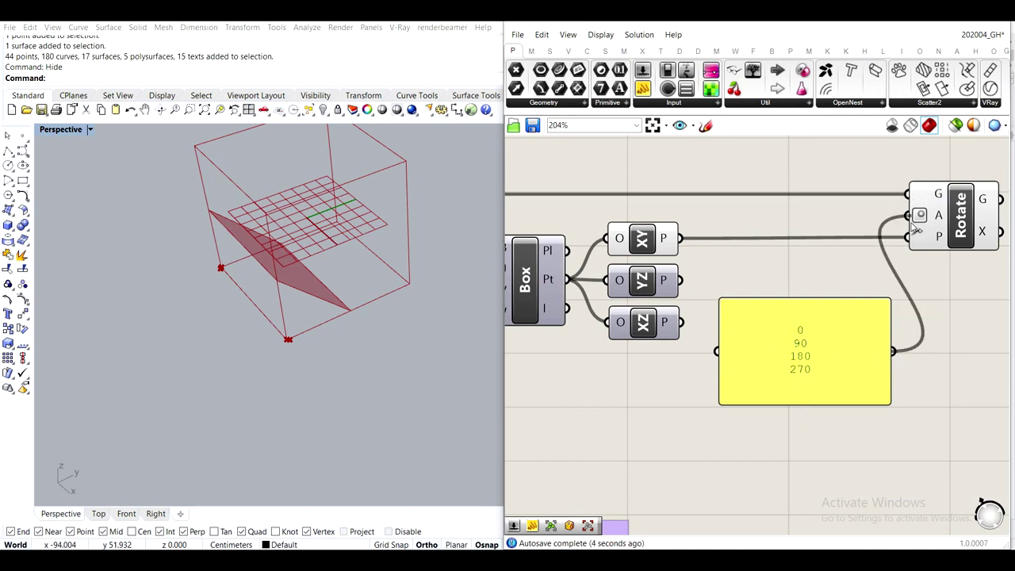
{"action": "right_click_drag", "start_coordinate": [963, 356], "coordinate": [912, 349]}
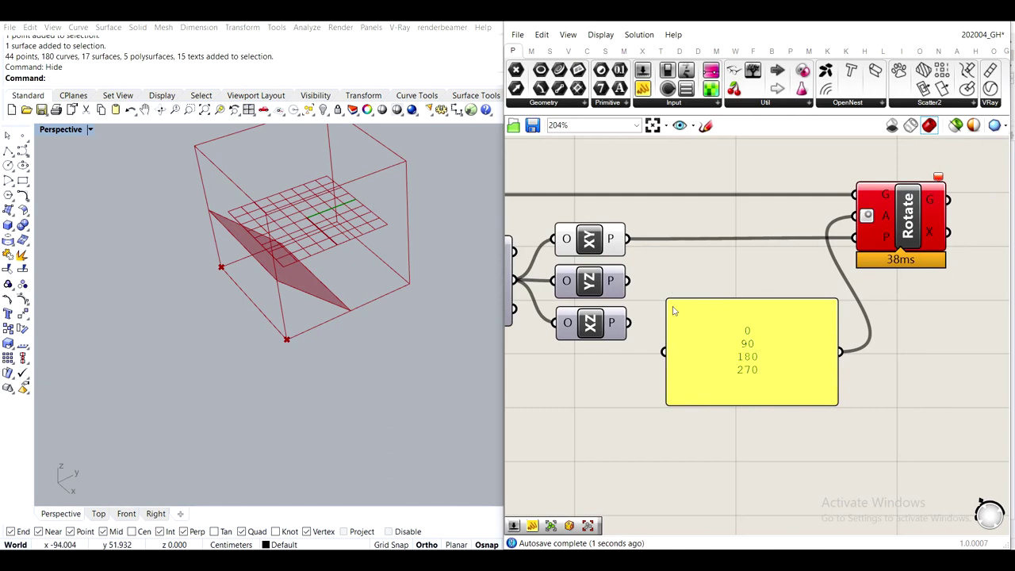
{"action": "left_click_drag", "start_coordinate": [667, 300], "coordinate": [758, 318]}
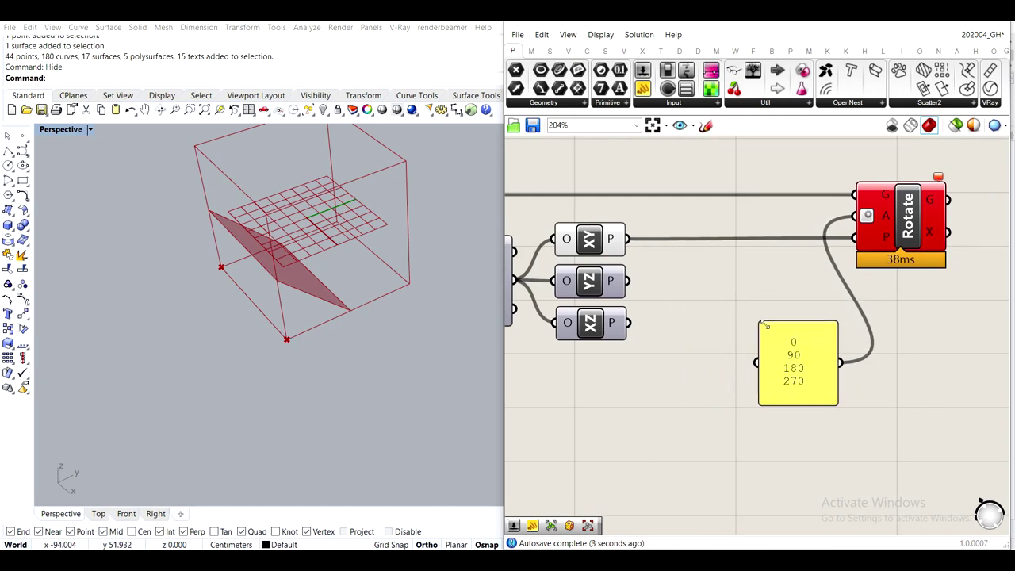
{"action": "left_click_drag", "start_coordinate": [789, 367], "coordinate": [748, 480]}
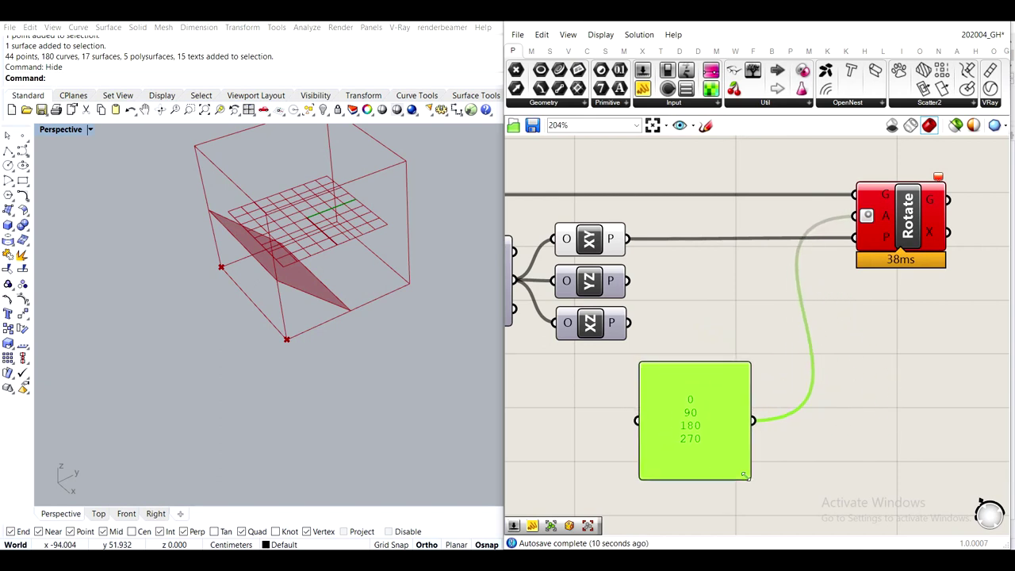
Turn off multiline data on the angle panel so 0, 90, 180 and 270 feed Rotate as separate items
{"action": "left_click", "coordinate": [857, 380]}
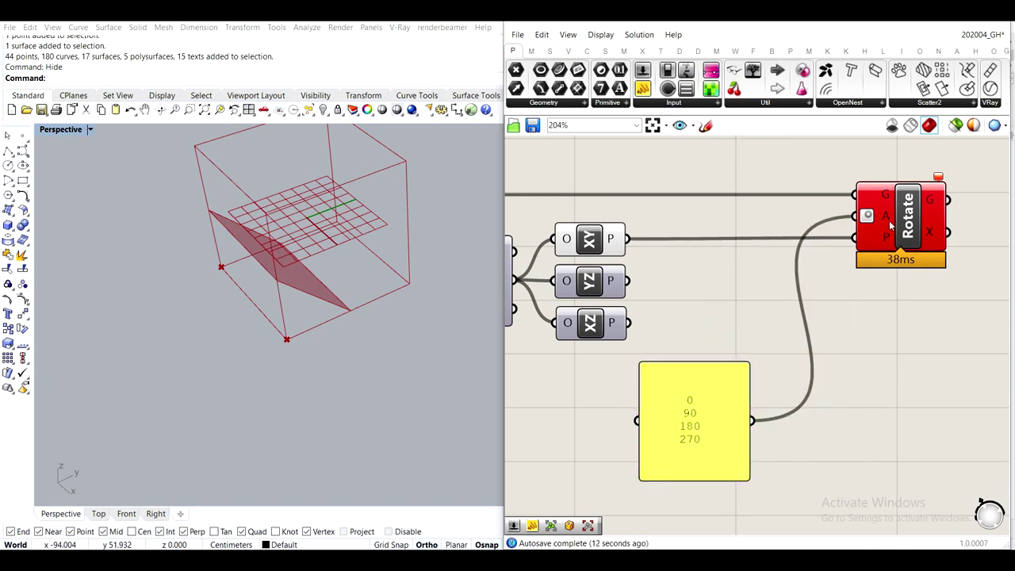
{"action": "mouse_move", "coordinate": [939, 179]}
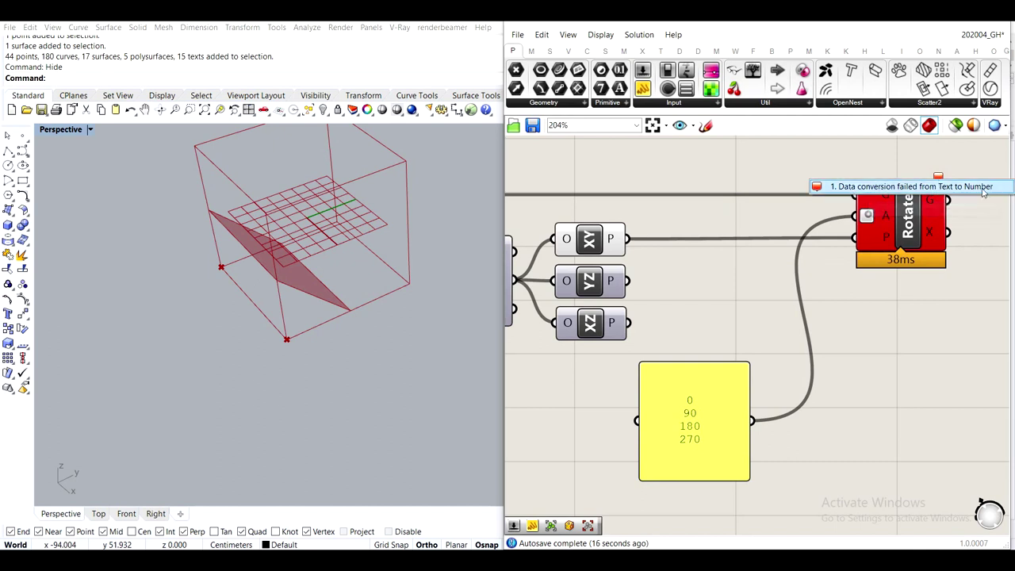
{"action": "right_click_drag", "start_coordinate": [687, 378], "coordinate": [710, 338]}
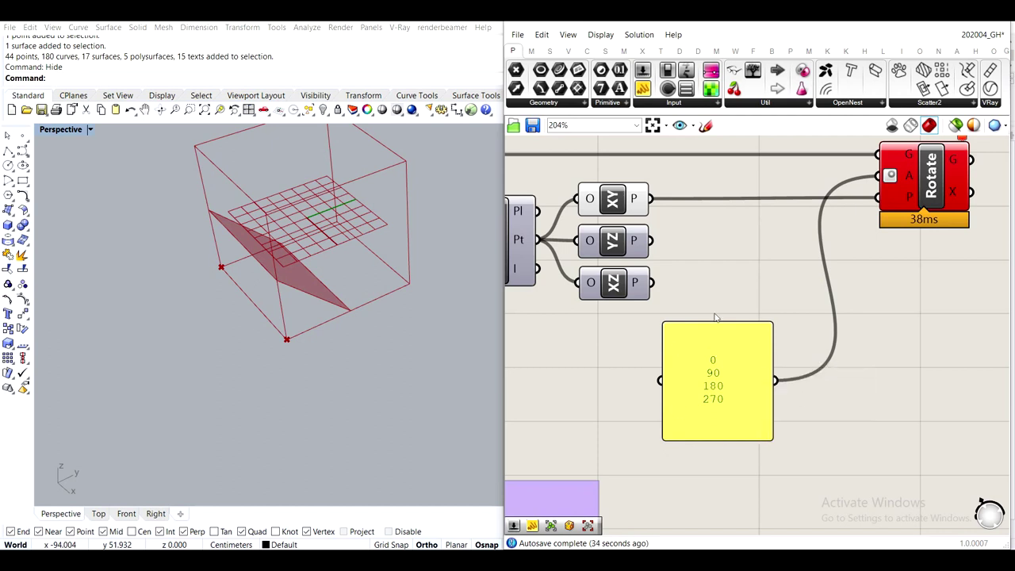
{"action": "right_click", "coordinate": [720, 387]}
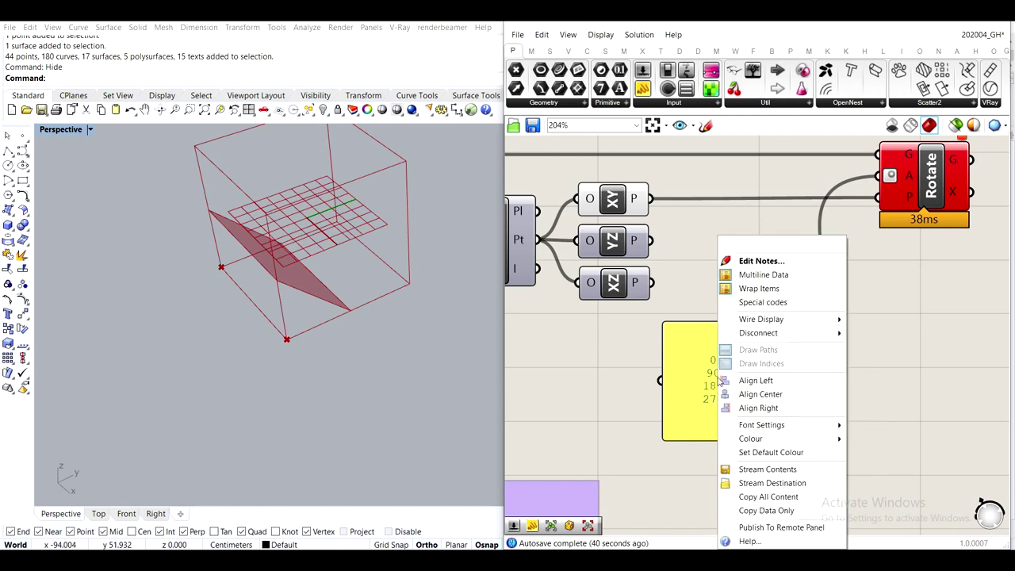
{"action": "left_click", "coordinate": [785, 278]}
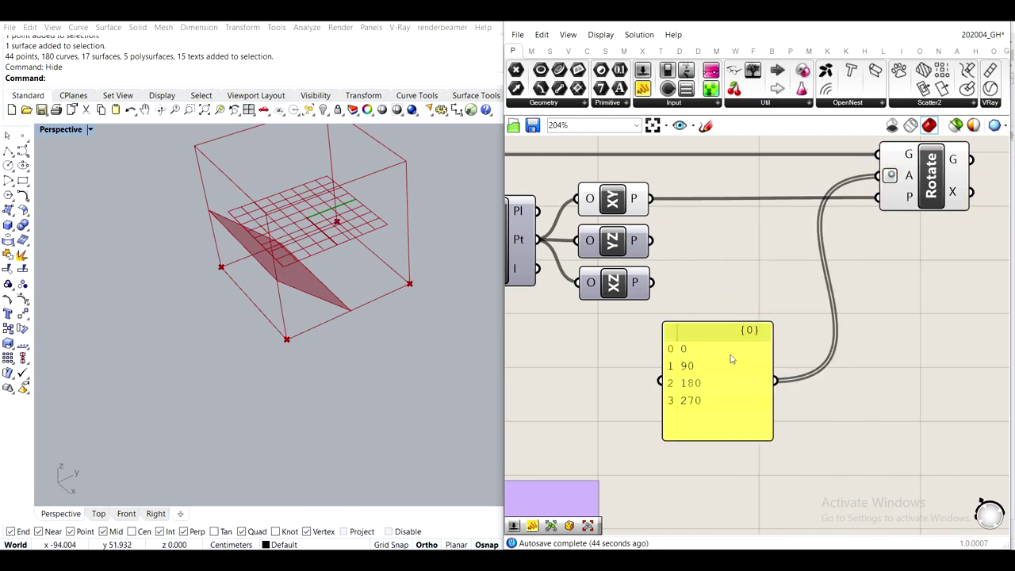
Shrink the angle panel to fit its four values and place it closer beneath the Rotate component
{"action": "left_click_drag", "start_coordinate": [772, 440], "coordinate": [796, 368]}
{"action": "left_click", "coordinate": [717, 403]}
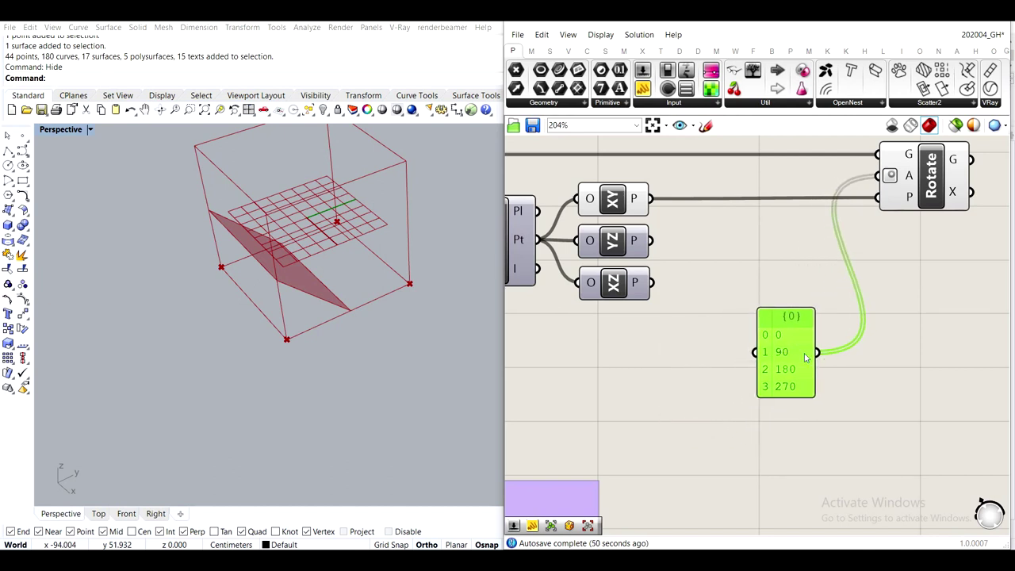
{"action": "right_click_drag", "start_coordinate": [931, 216], "coordinate": [897, 261]}
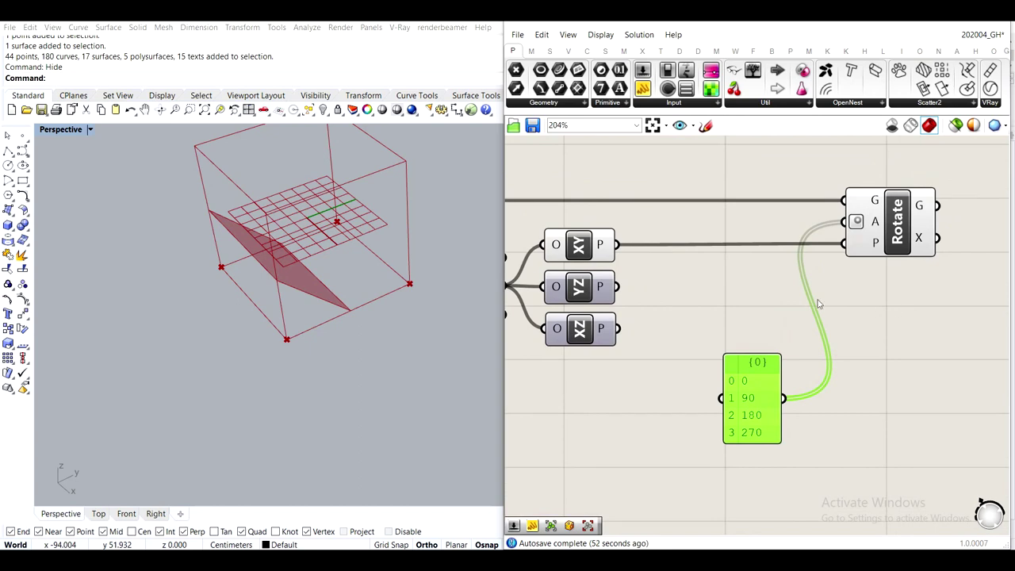
{"action": "left_click", "coordinate": [895, 315]}
{"action": "left_click", "coordinate": [900, 240]}
{"action": "left_click", "coordinate": [903, 320]}
{"action": "left_click", "coordinate": [909, 220]}
{"action": "left_click", "coordinate": [901, 319]}
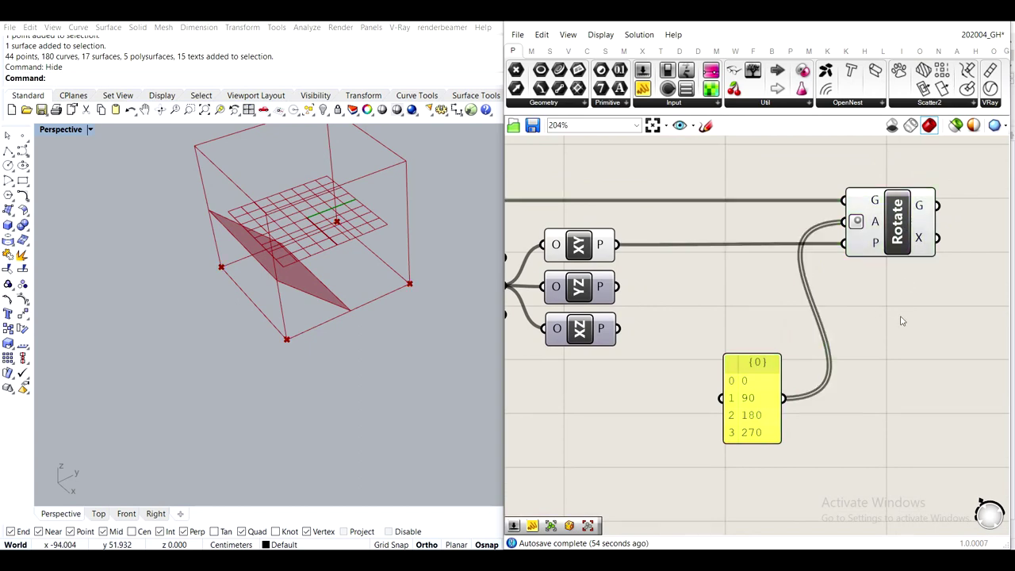
Examine how the angle panel and the plane components feed the Rotate chain in the finished reference definition above
{"action": "scroll", "coordinate": [901, 320], "scroll_direction": "down", "scroll_amount": 5}
{"action": "right_click_drag", "start_coordinate": [934, 159], "coordinate": [834, 287]}
{"action": "right_click_drag", "start_coordinate": [754, 156], "coordinate": [744, 315]}
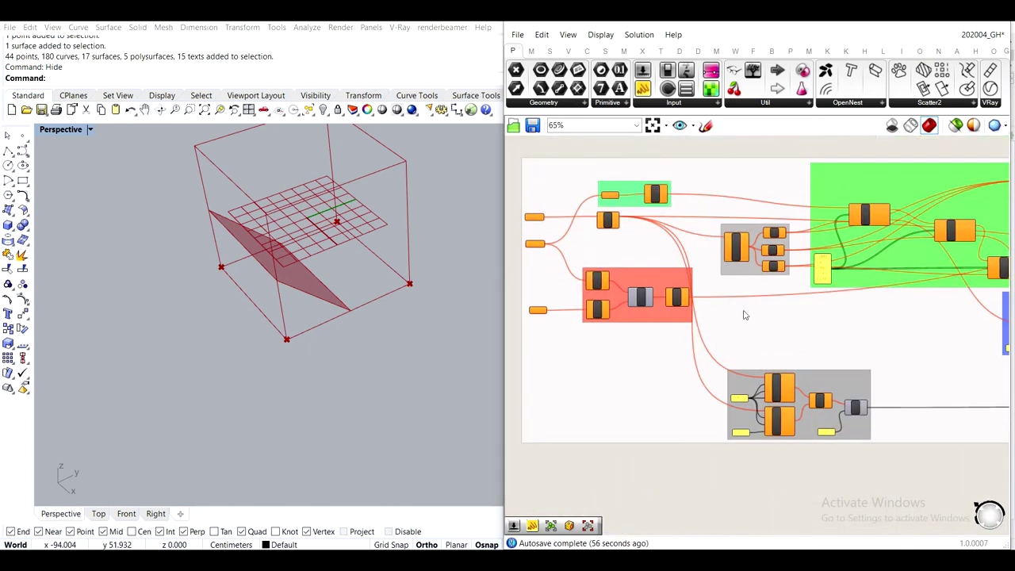
{"action": "scroll", "coordinate": [801, 226], "scroll_direction": "up", "scroll_amount": 3}
{"action": "right_click_drag", "start_coordinate": [892, 270], "coordinate": [735, 275]}
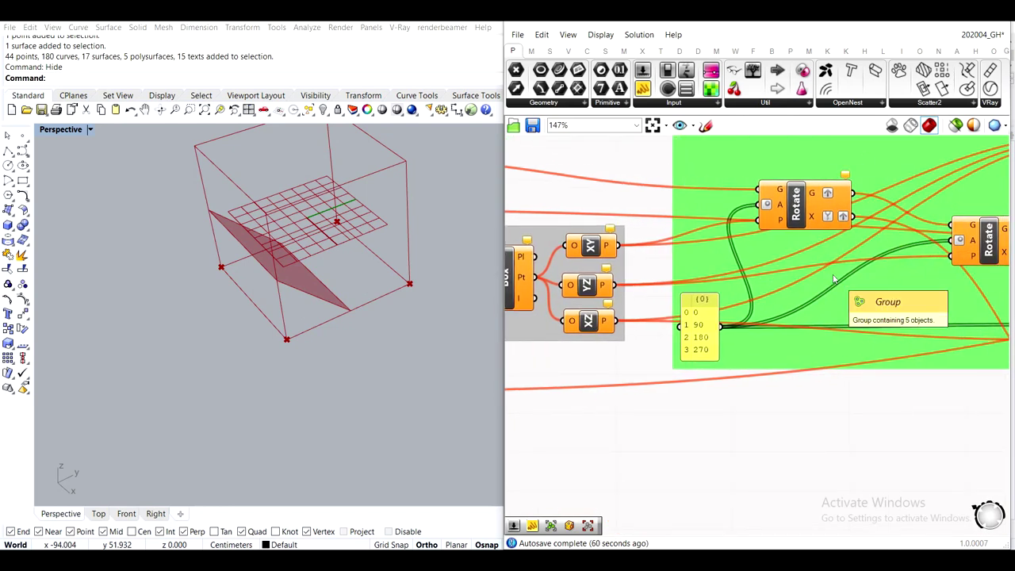
{"action": "scroll", "coordinate": [834, 278], "scroll_direction": "down", "scroll_amount": 3}
{"action": "right_click_drag", "start_coordinate": [827, 397], "coordinate": [806, 261]}
{"action": "scroll", "coordinate": [807, 260], "scroll_direction": "down", "scroll_amount": 4}
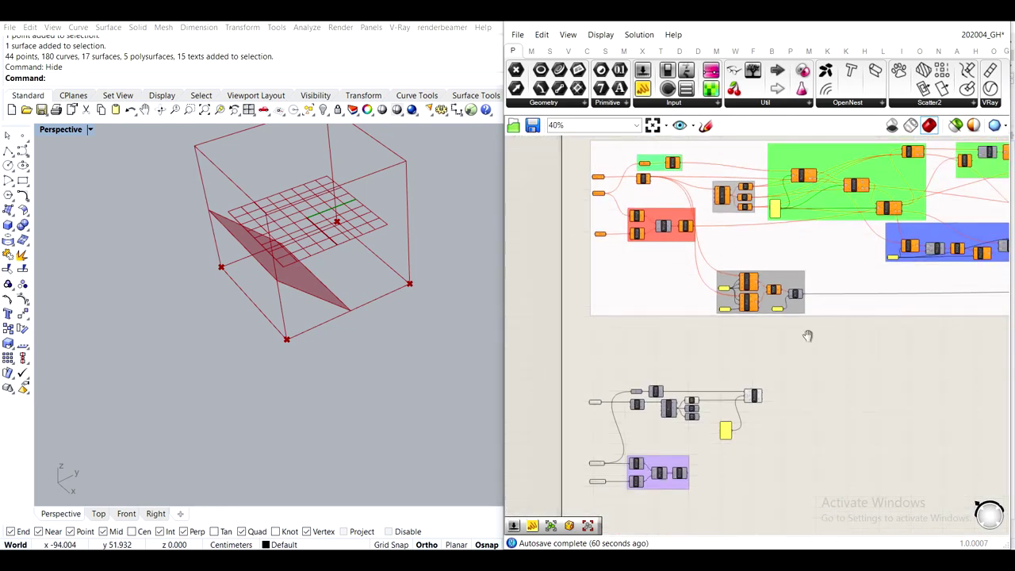
{"action": "right_click_drag", "start_coordinate": [809, 336], "coordinate": [786, 147]}
{"action": "scroll", "coordinate": [725, 210], "scroll_direction": "up", "scroll_amount": 5}
{"action": "scroll", "coordinate": [725, 205], "scroll_direction": "up", "scroll_amount": 3}
{"action": "left_click_drag", "start_coordinate": [649, 332], "coordinate": [657, 282]}
{"action": "right_click_drag", "start_coordinate": [774, 261], "coordinate": [780, 318]}
{"action": "left_click_drag", "start_coordinate": [658, 357], "coordinate": [652, 403]}
{"action": "right_click_drag", "start_coordinate": [645, 281], "coordinate": [797, 310]}
{"action": "scroll", "coordinate": [797, 310], "scroll_direction": "down", "scroll_amount": 1}
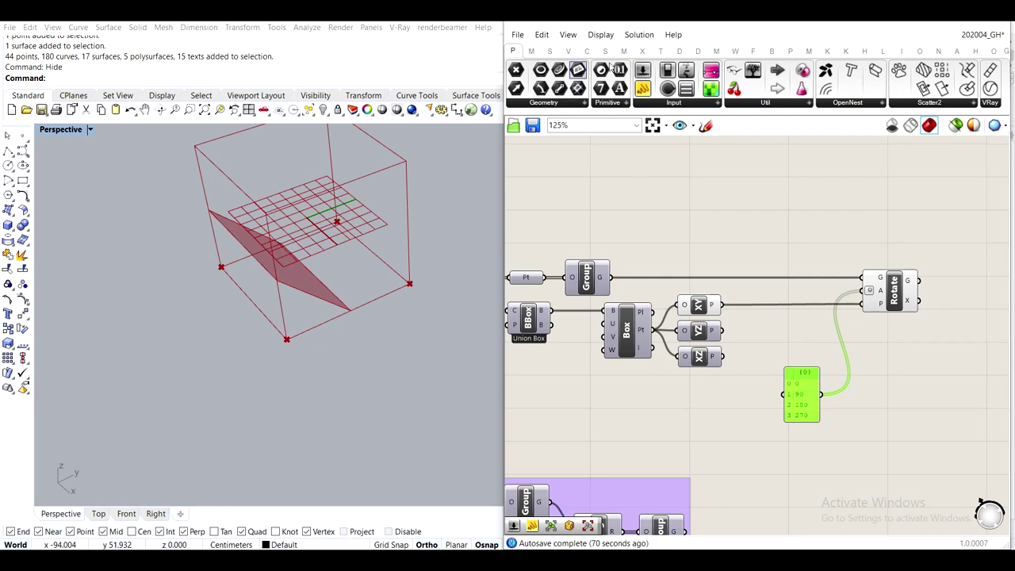
Place a panel above the Rotate component and connect Rotate's geometry output to it
{"action": "left_click_drag", "start_coordinate": [642, 87], "coordinate": [888, 204]}
{"action": "right_click_drag", "start_coordinate": [929, 279], "coordinate": [807, 295]}
{"action": "left_click_drag", "start_coordinate": [797, 297], "coordinate": [713, 220]}
{"action": "left_click_drag", "start_coordinate": [773, 230], "coordinate": [843, 215]}
{"action": "scroll", "coordinate": [845, 221], "scroll_direction": "up", "scroll_amount": 2}
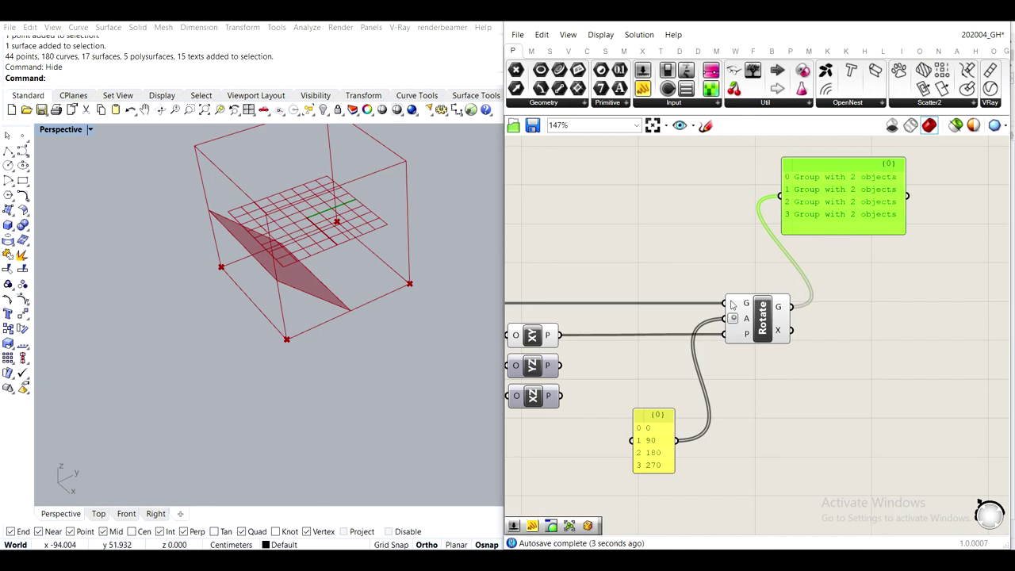
Move the angle panel lower, farther away from the Rotate component it feeds
{"action": "scroll", "coordinate": [808, 258], "scroll_direction": "down", "scroll_amount": 2}
{"action": "right_click_drag", "start_coordinate": [698, 307], "coordinate": [805, 290]}
{"action": "left_click_drag", "start_coordinate": [774, 417], "coordinate": [774, 396]}
{"action": "right_click_drag", "start_coordinate": [871, 349], "coordinate": [792, 352]}
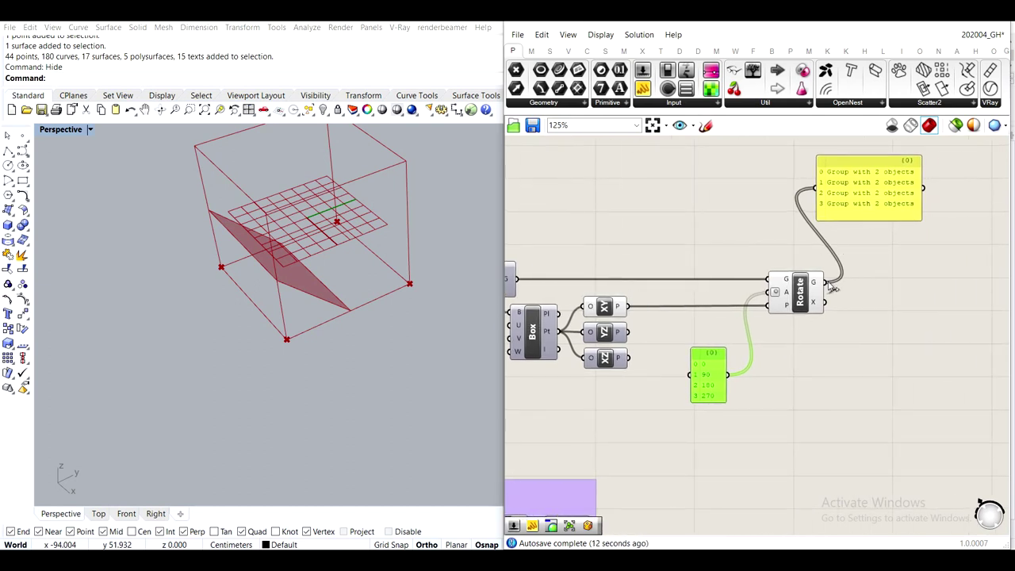
{"action": "right_click_drag", "start_coordinate": [849, 357], "coordinate": [807, 322]}
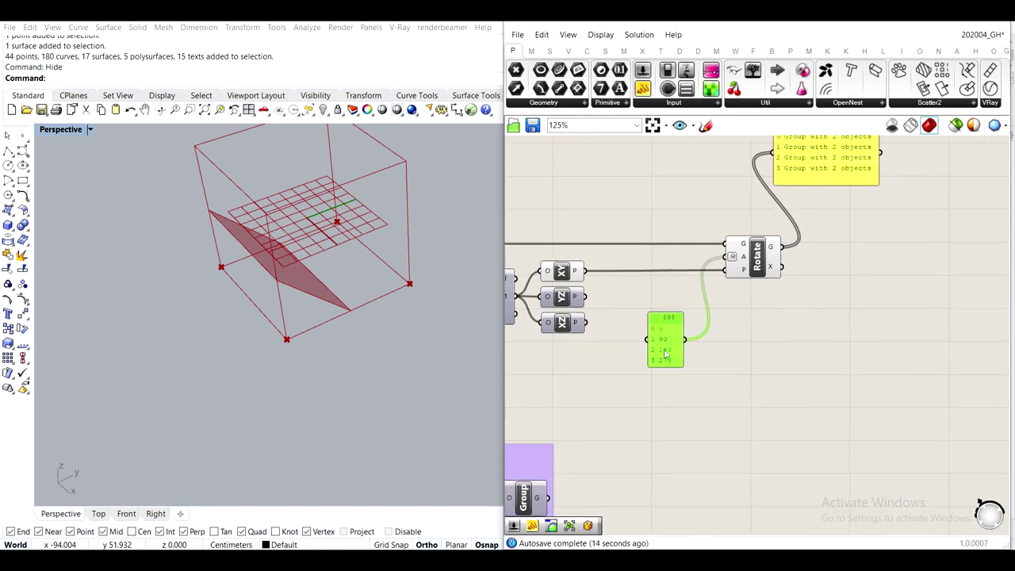
{"action": "left_click_drag", "start_coordinate": [665, 355], "coordinate": [649, 391]}
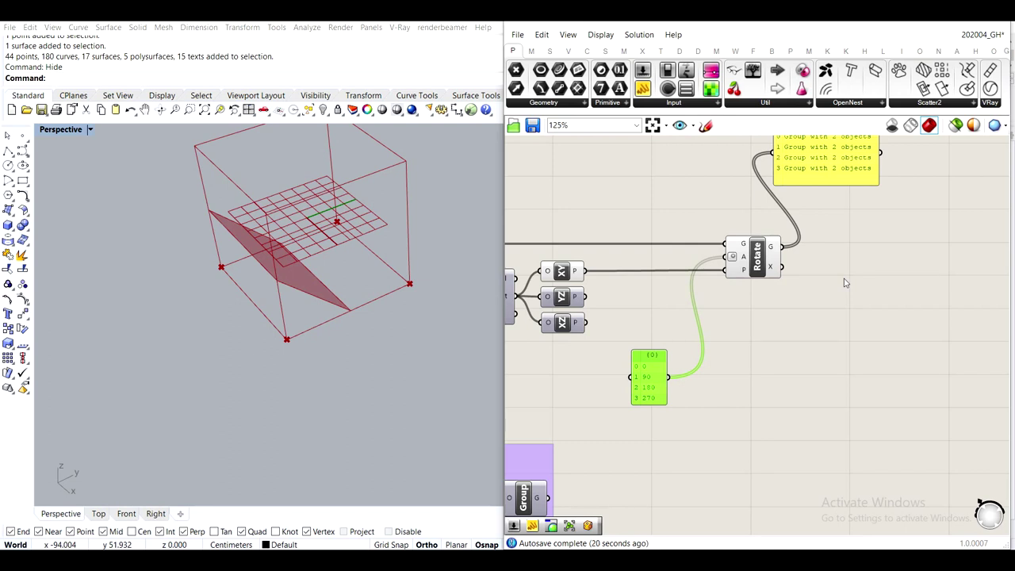
Add a second Rotate component to the canvas, below and to the right of the first one
{"action": "double_click", "coordinate": [845, 284]}
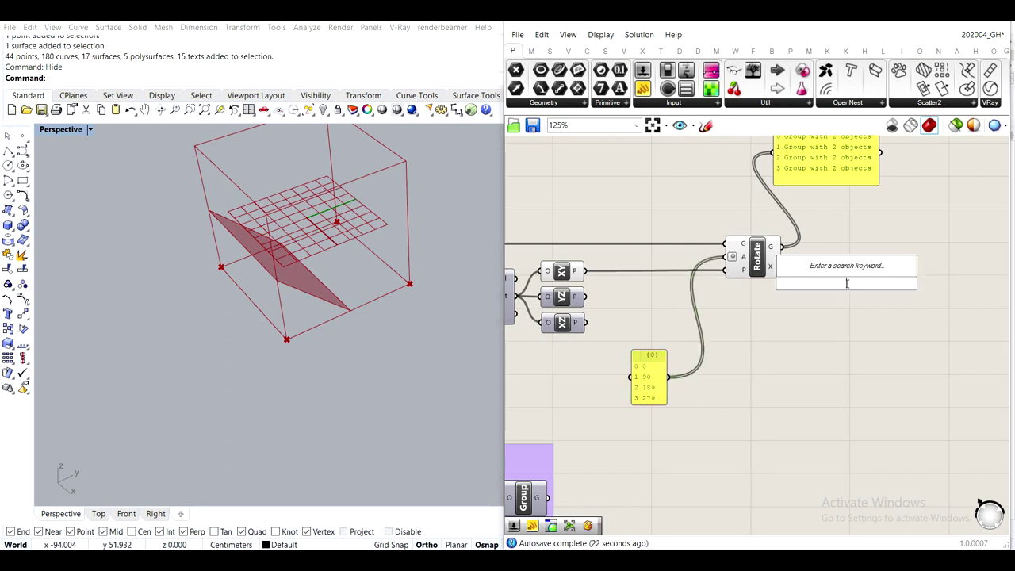
{"action": "type", "text": "rot"}
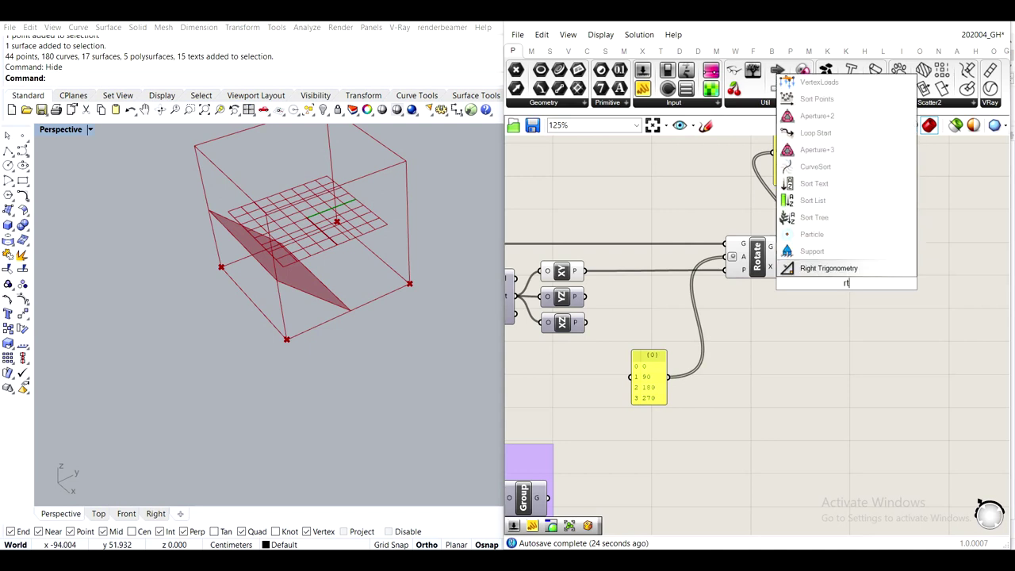
{"action": "type", "text": "ate"}
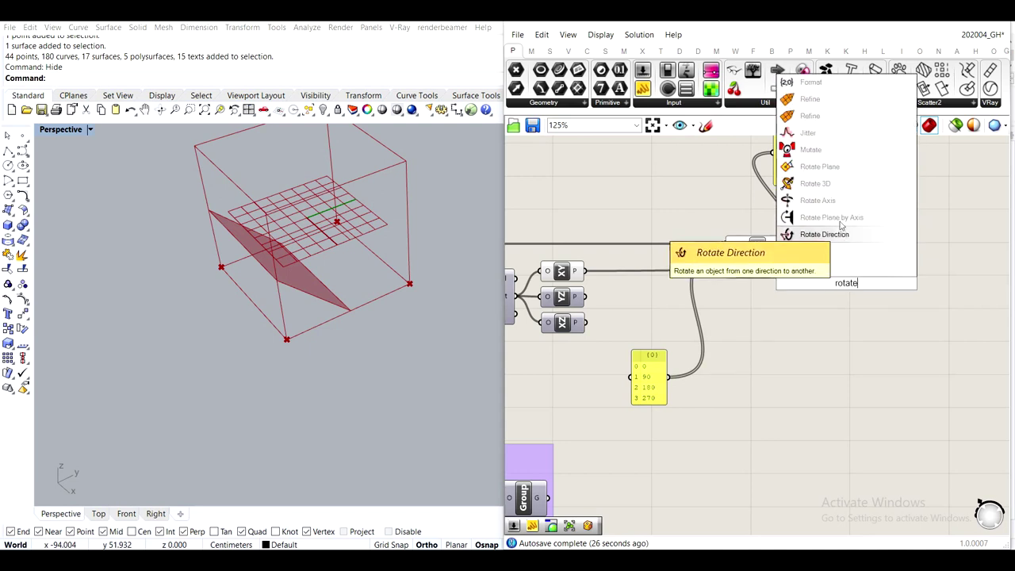
{"action": "left_click", "coordinate": [825, 268]}
{"action": "left_click_drag", "start_coordinate": [842, 285], "coordinate": [856, 314]}
{"action": "left_click", "coordinate": [863, 278]}
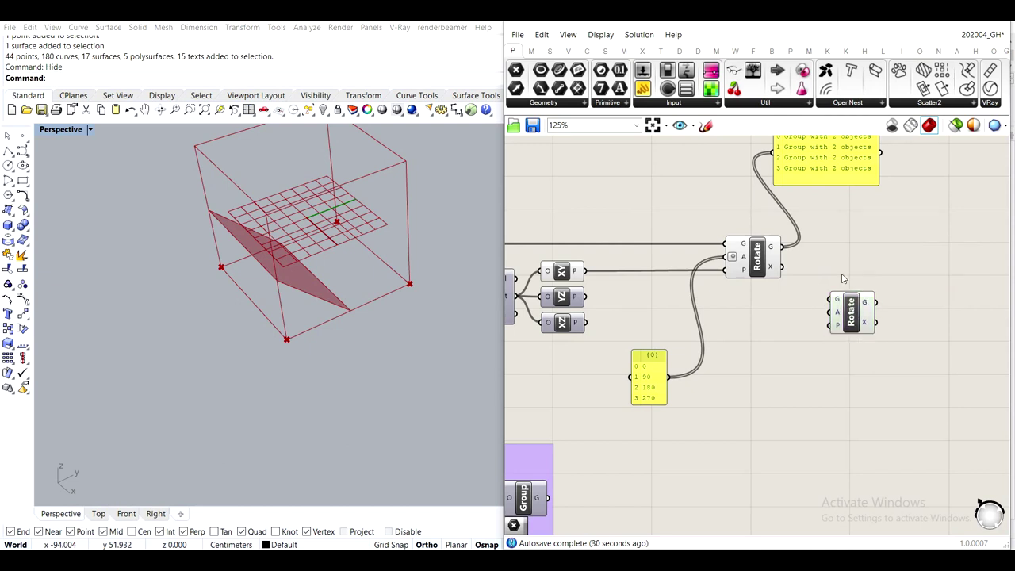
Connect the first Rotate's geometry output to the second Rotate's geometry input and adjust the second component's position
{"action": "scroll", "coordinate": [829, 251], "scroll_direction": "up", "scroll_amount": 2}
{"action": "left_click_drag", "start_coordinate": [779, 246], "coordinate": [839, 308]}
{"action": "left_click_drag", "start_coordinate": [890, 334], "coordinate": [873, 316]}
{"action": "mouse_move", "coordinate": [861, 323]}
{"action": "left_mouse_down"}
{"action": "mouse_move", "coordinate": [864, 294]}
{"action": "mouse_move", "coordinate": [864, 306]}
{"action": "left_mouse_up"}
{"action": "right_click_drag", "start_coordinate": [908, 230], "coordinate": [875, 323]}
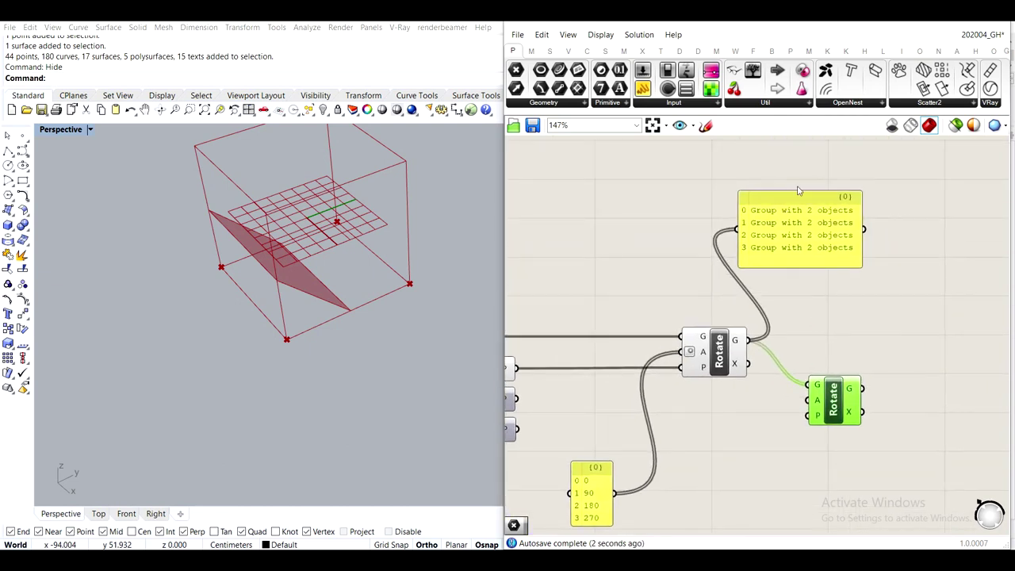
Set the second Rotate's angle input to degrees and connect the angle panel to it
{"action": "right_click_drag", "start_coordinate": [781, 313], "coordinate": [842, 218]}
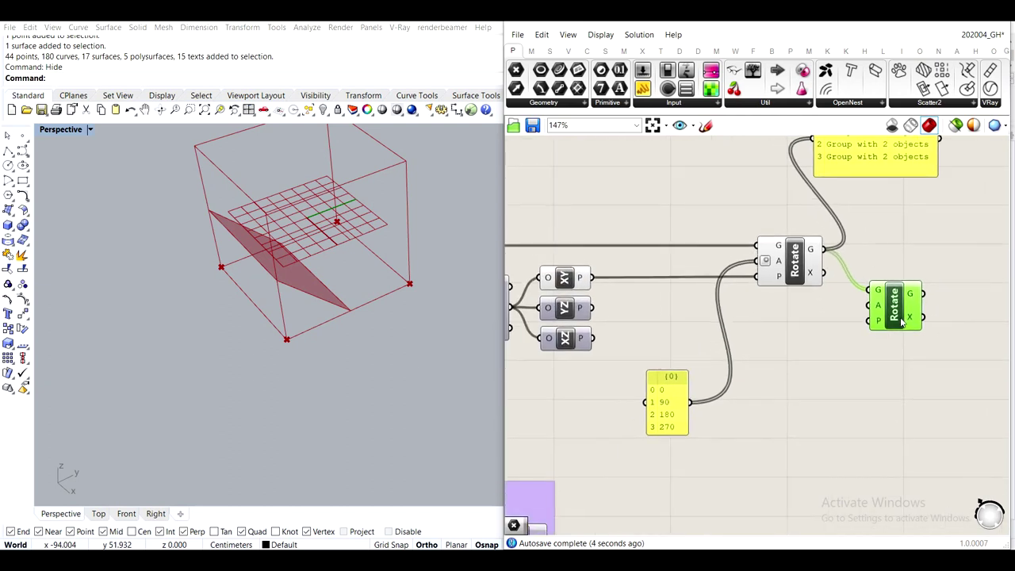
{"action": "right_click", "coordinate": [879, 306]}
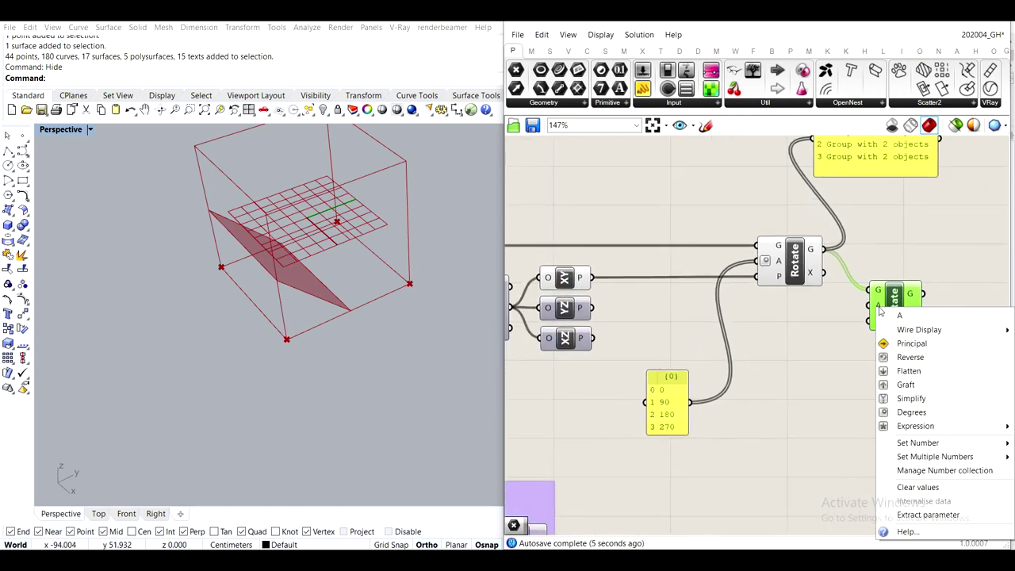
{"action": "left_click", "coordinate": [905, 413]}
{"action": "left_click", "coordinate": [846, 387]}
{"action": "left_click_drag", "start_coordinate": [690, 402], "coordinate": [858, 305]}
{"action": "left_click_drag", "start_coordinate": [664, 401], "coordinate": [646, 394]}
{"action": "left_click", "coordinate": [883, 344]}
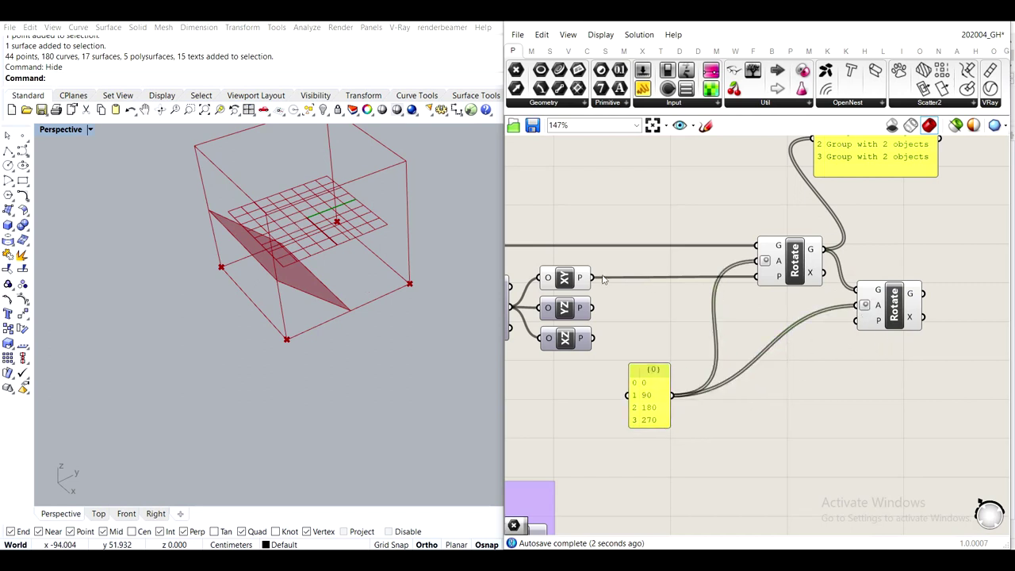
Switch the visible plane preview from XY to YZ and connect the YZ plane to the second Rotate's plane input
{"action": "left_click", "coordinate": [575, 284]}
{"action": "middle_click", "coordinate": [574, 284]}
{"action": "left_click", "coordinate": [615, 243]}
{"action": "left_click", "coordinate": [566, 294]}
{"action": "left_click", "coordinate": [574, 304]}
{"action": "middle_click", "coordinate": [576, 308]}
{"action": "left_click", "coordinate": [615, 262]}
{"action": "left_click", "coordinate": [611, 308]}
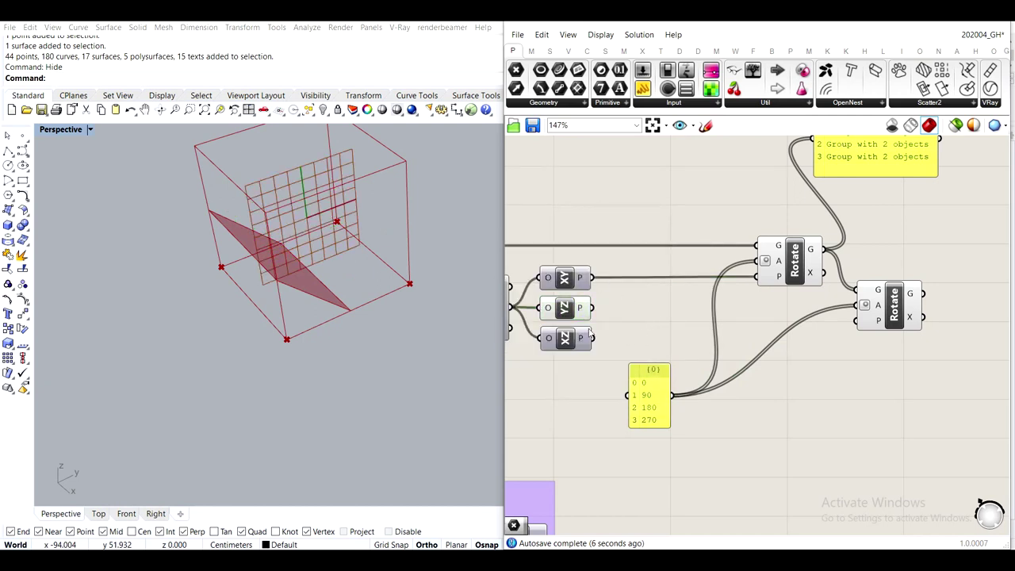
{"action": "left_click_drag", "start_coordinate": [591, 308], "coordinate": [859, 326]}
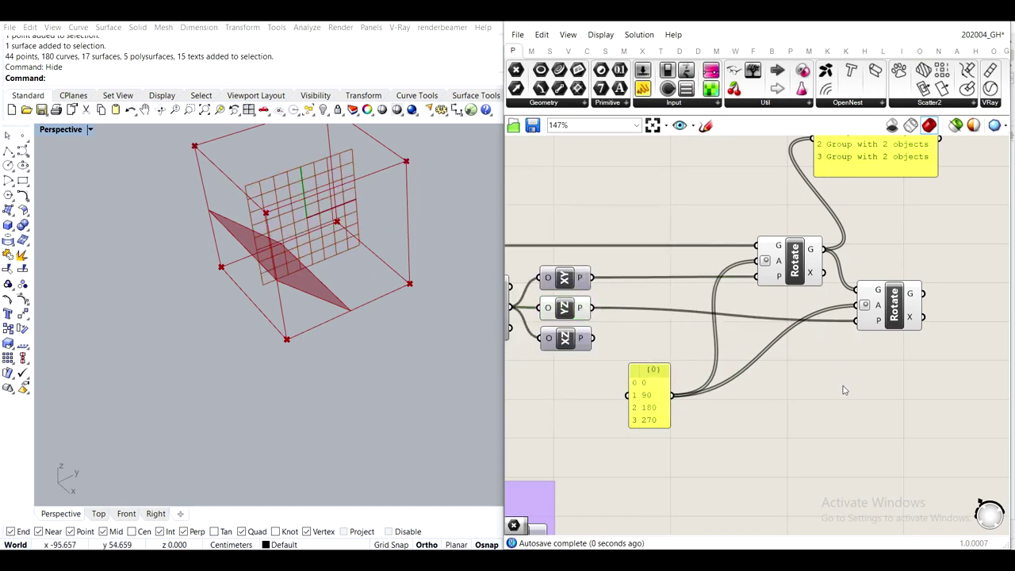
Toggle the YZ plane's preview off and on again to examine its orientation inside the bounding box
{"action": "right_click_drag", "start_coordinate": [396, 205], "coordinate": [430, 246], "text": "shift"}
{"action": "left_click", "coordinate": [573, 307]}
{"action": "left_click", "coordinate": [629, 326]}
{"action": "left_click", "coordinate": [553, 313]}
{"action": "middle_click", "coordinate": [569, 308]}
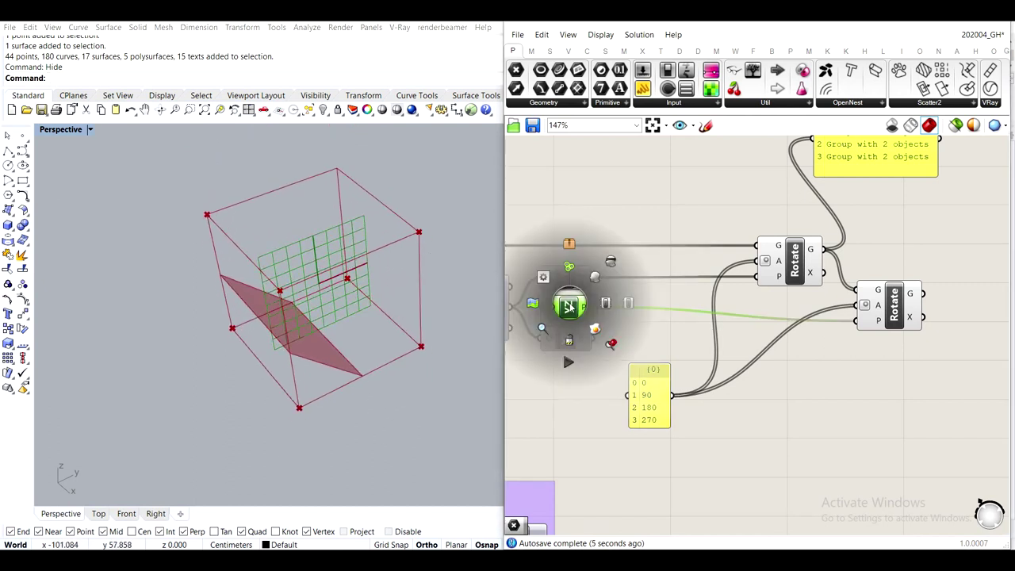
{"action": "left_click", "coordinate": [621, 266]}
{"action": "left_click", "coordinate": [637, 192]}
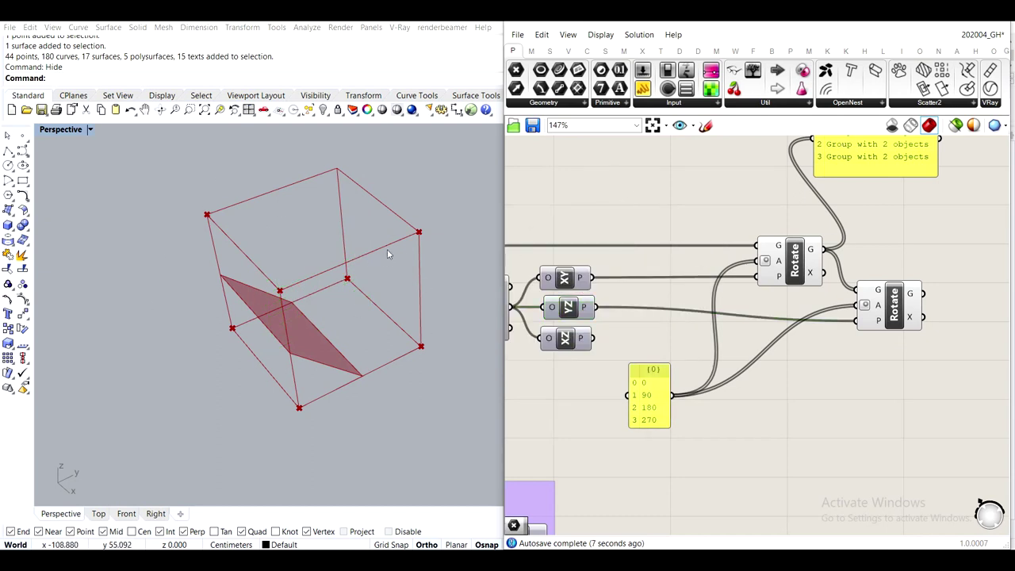
{"action": "left_click", "coordinate": [564, 308]}
{"action": "middle_click", "coordinate": [569, 308]}
{"action": "left_click", "coordinate": [623, 268]}
{"action": "left_click", "coordinate": [629, 243]}
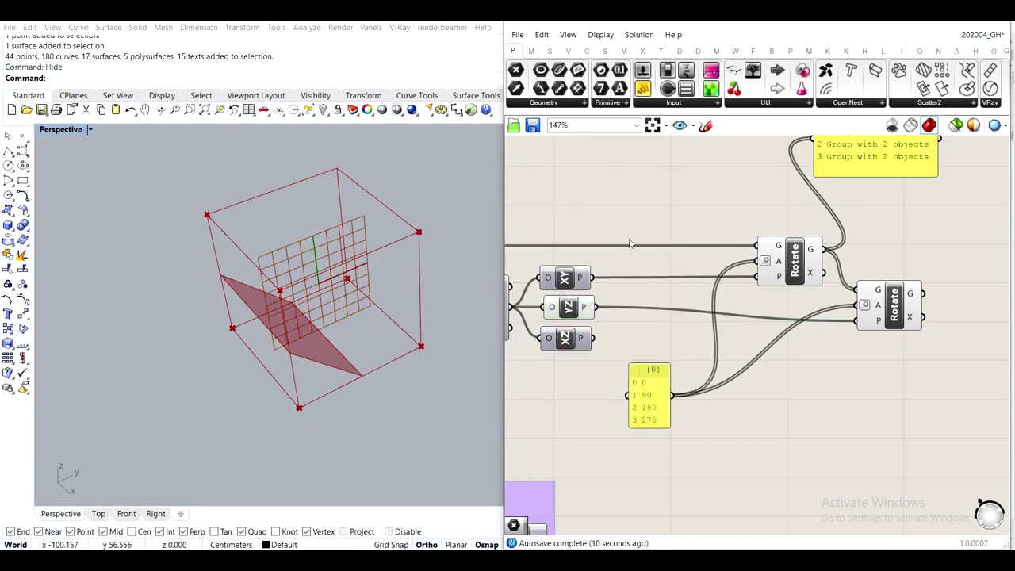
Disconnect the angle panel from the second Rotate and place the panel between the XY plane component and the first Rotate
{"action": "right_click_drag", "start_coordinate": [872, 353], "coordinate": [856, 344]}
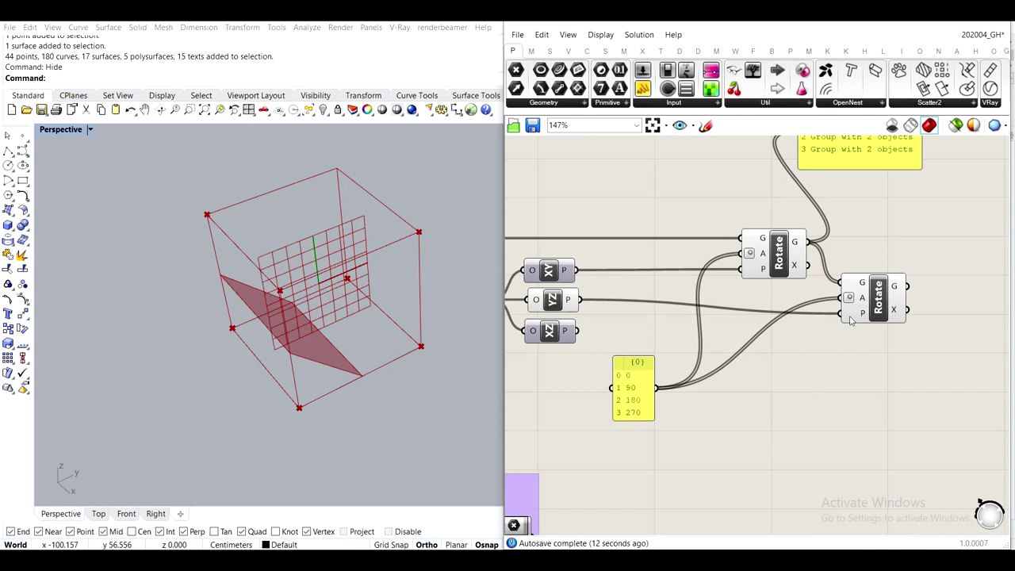
{"action": "left_click_drag", "start_coordinate": [845, 298], "coordinate": [668, 287]}
{"action": "left_click", "coordinate": [702, 395]}
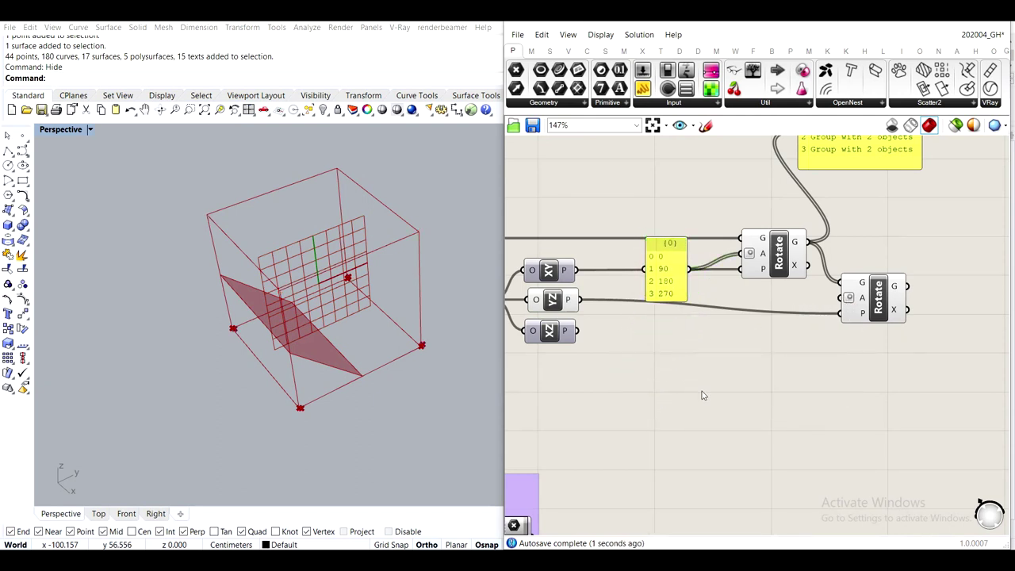
Add a number slider, connect it to the second Rotate's angle input and set it to 81
{"action": "double_click", "coordinate": [702, 395]}
{"action": "type", "text": "0.3"}
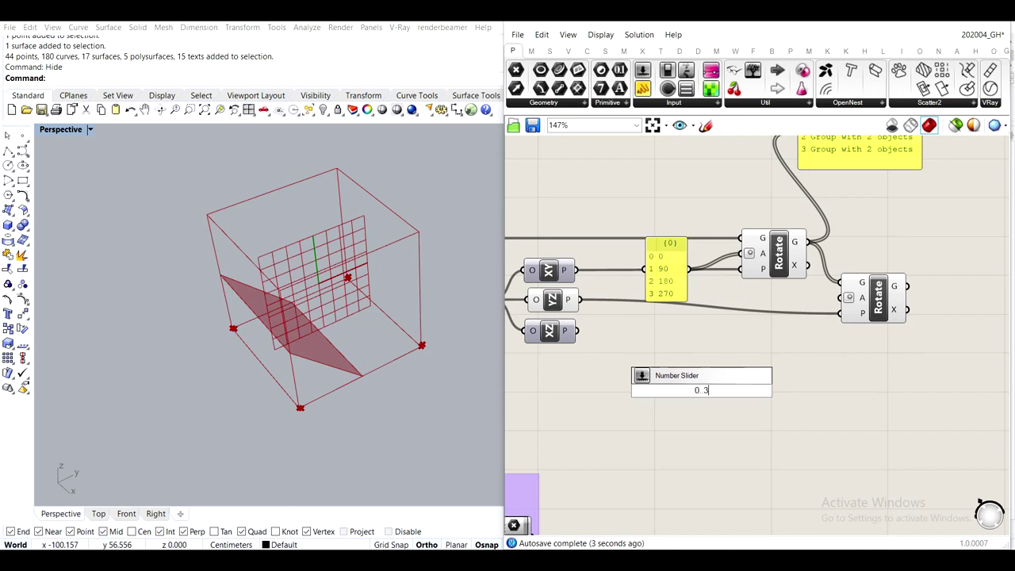
{"action": "key", "text": "Return"}
{"action": "left_click_drag", "start_coordinate": [763, 390], "coordinate": [847, 298]}
{"action": "mouse_move", "coordinate": [686, 391]}
{"action": "left_mouse_down"}
{"action": "mouse_move", "coordinate": [750, 381]}
{"action": "mouse_move", "coordinate": [668, 379]}
{"action": "mouse_move", "coordinate": [737, 383]}
{"action": "mouse_move", "coordinate": [680, 370]}
{"action": "mouse_move", "coordinate": [729, 376]}
{"action": "mouse_move", "coordinate": [678, 376]}
{"action": "mouse_move", "coordinate": [703, 385]}
{"action": "left_mouse_up"}
Duplicate the geometry list panel beside the second Rotate and connect that component's geometry output to the copy
{"action": "right_click_drag", "start_coordinate": [821, 337], "coordinate": [705, 391]}
{"action": "left_click", "coordinate": [733, 195]}
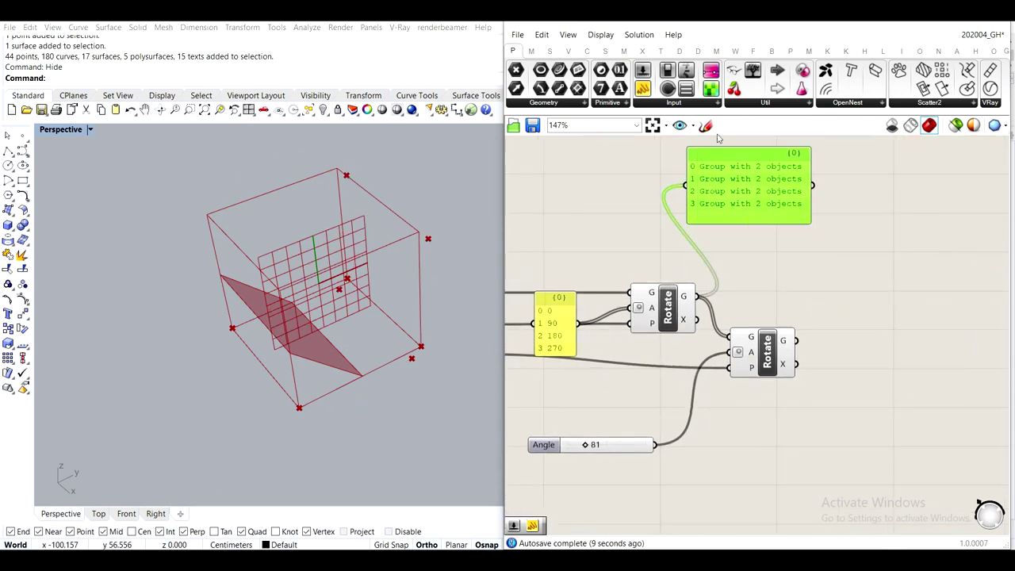
{"action": "left_click_drag", "start_coordinate": [743, 205], "coordinate": [776, 199]}
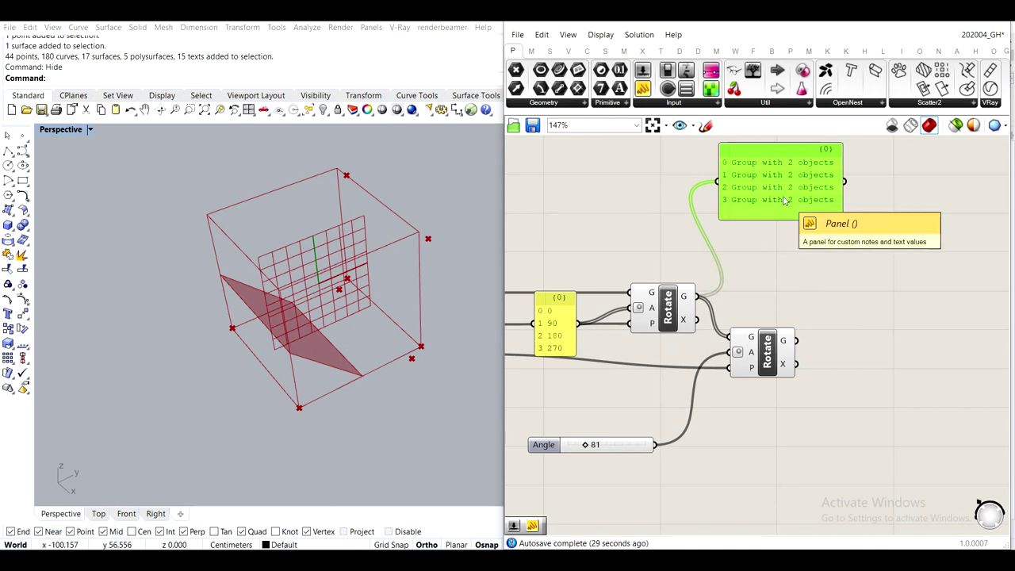
{"action": "left_click_drag", "start_coordinate": [783, 201], "coordinate": [915, 338], "text": "alt"}
{"action": "left_click_drag", "start_coordinate": [796, 340], "coordinate": [849, 320]}
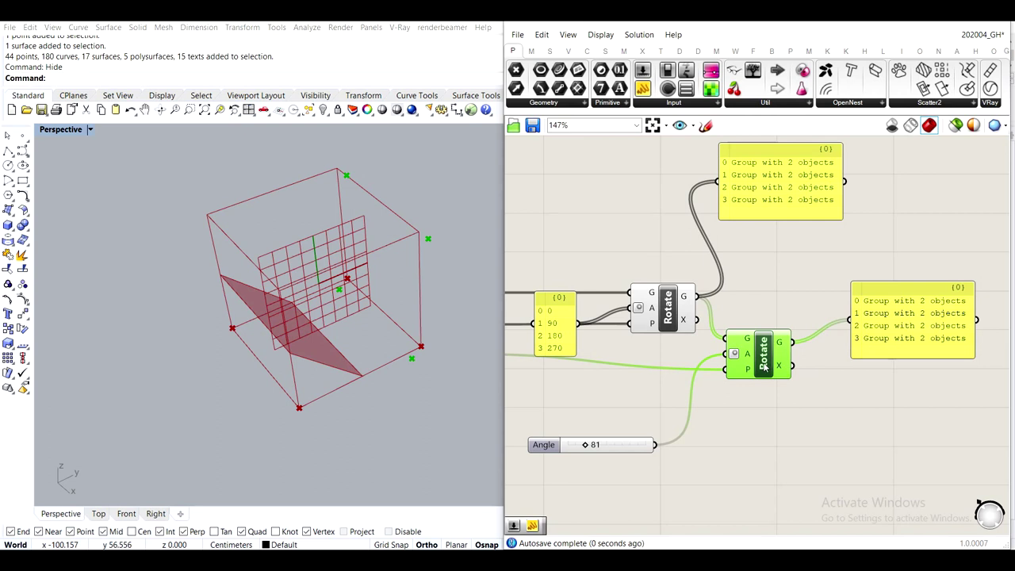
Disconnect the slider from the second Rotate's angle input and connect the panel of 0, 90, 180 and 270 instead
{"action": "right_click_drag", "start_coordinate": [764, 365], "coordinate": [814, 313]}
{"action": "left_click_drag", "start_coordinate": [777, 303], "coordinate": [630, 325], "text": "ctrl"}
{"action": "left_click_drag", "start_coordinate": [623, 289], "coordinate": [782, 307]}
{"action": "left_click_drag", "start_coordinate": [623, 316], "coordinate": [611, 307]}
{"action": "right_click_drag", "start_coordinate": [832, 296], "coordinate": [734, 294]}
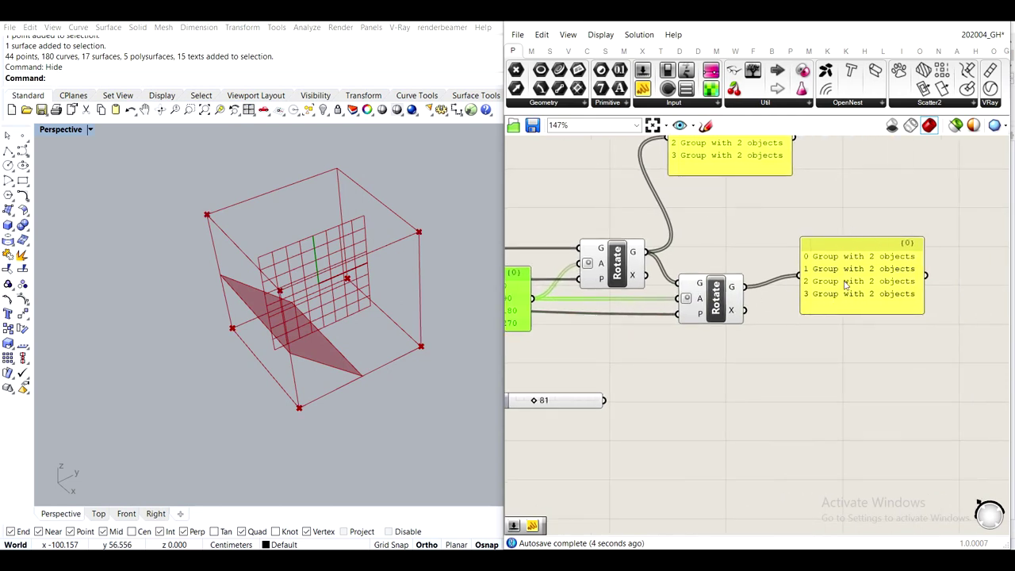
Graft the first Rotate's geometry output and enlarge its geometry list panel to fit all the branches
{"action": "scroll", "coordinate": [845, 285], "scroll_direction": "down", "scroll_amount": 2}
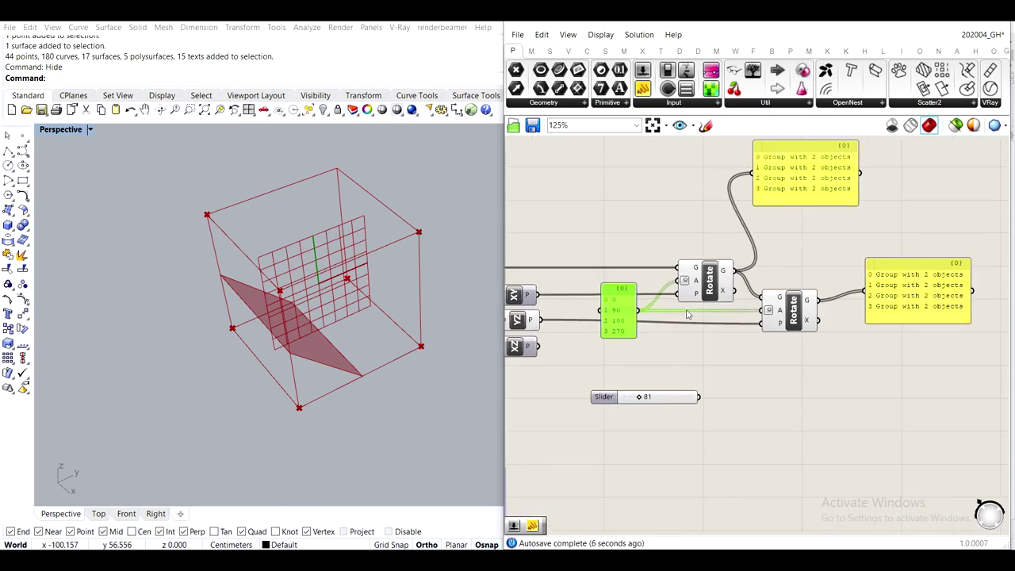
{"action": "scroll", "coordinate": [843, 250], "scroll_direction": "up", "scroll_amount": 2}
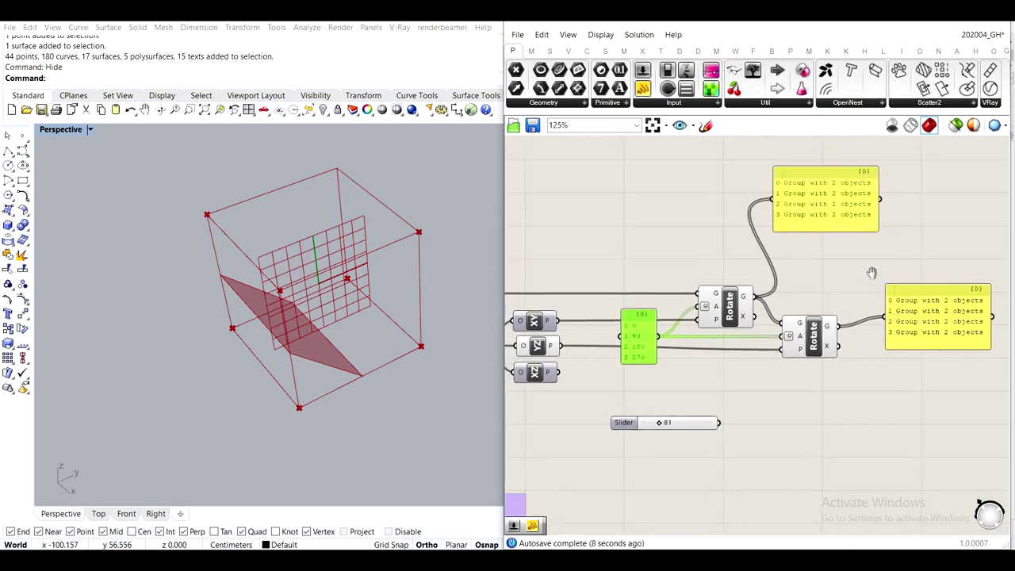
{"action": "left_click_drag", "start_coordinate": [832, 170], "coordinate": [849, 173]}
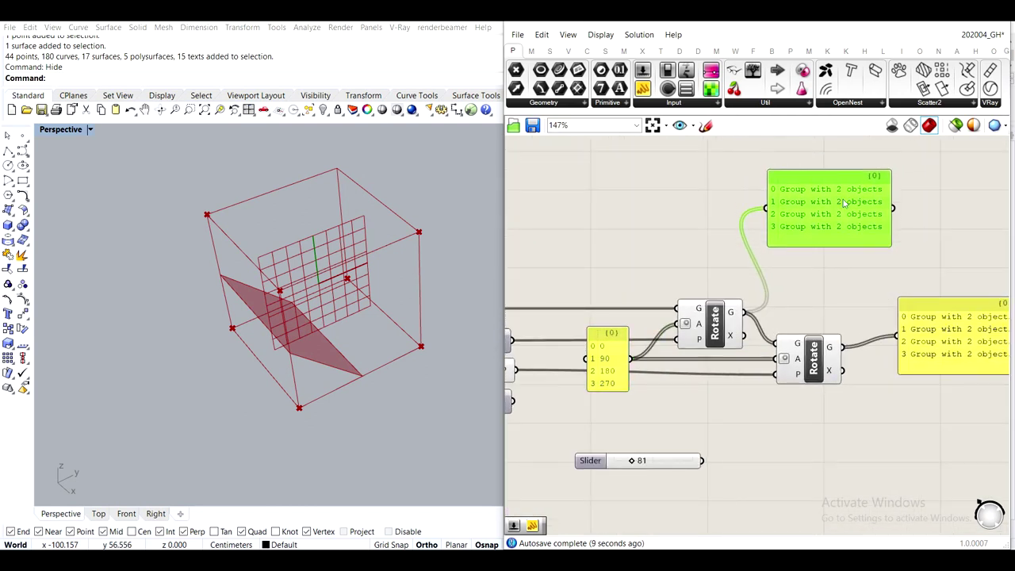
{"action": "left_click", "coordinate": [719, 325]}
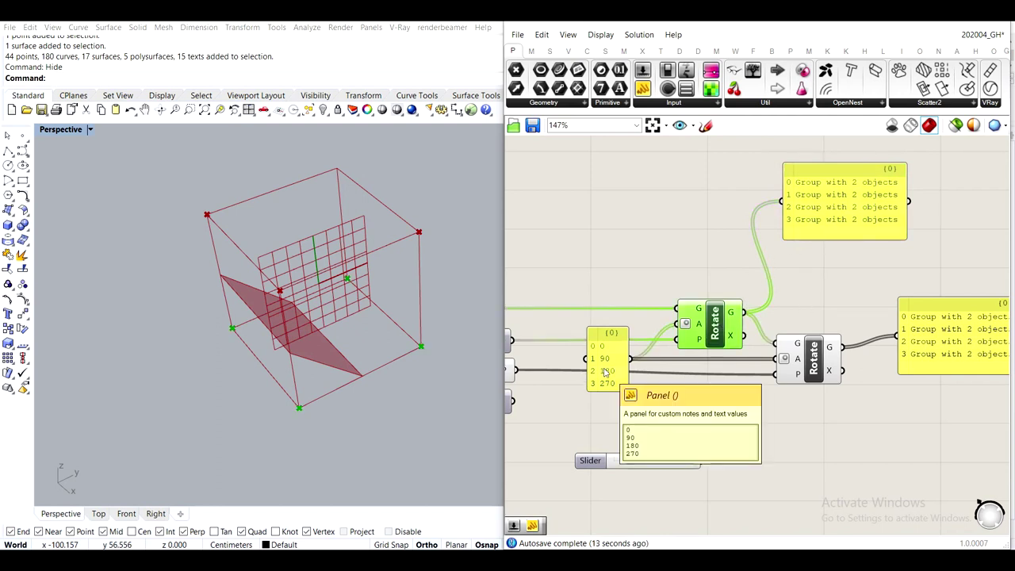
{"action": "left_click", "coordinate": [625, 347]}
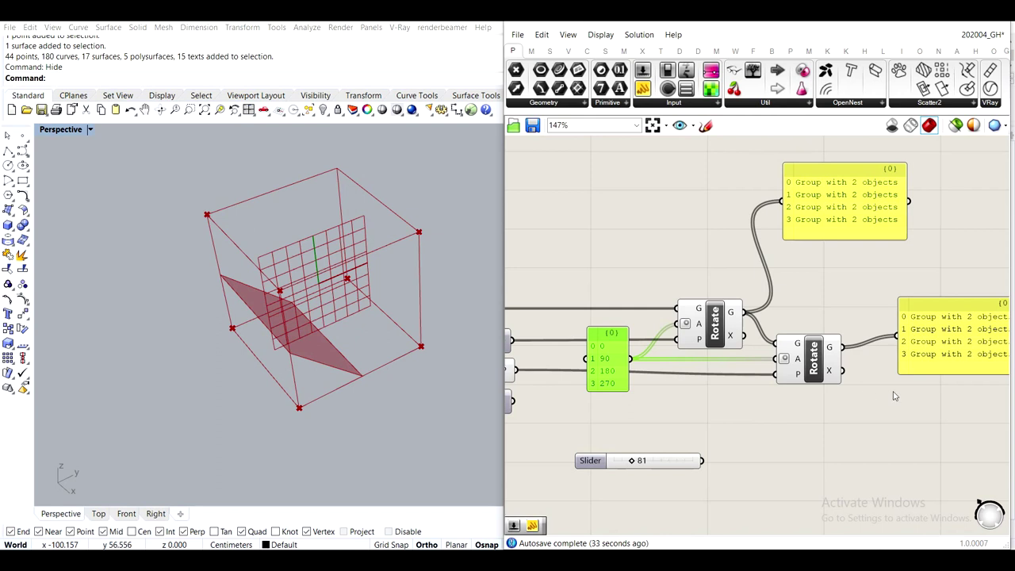
{"action": "scroll", "coordinate": [750, 312], "scroll_direction": "up", "scroll_amount": 1}
{"action": "right_click", "coordinate": [734, 313]}
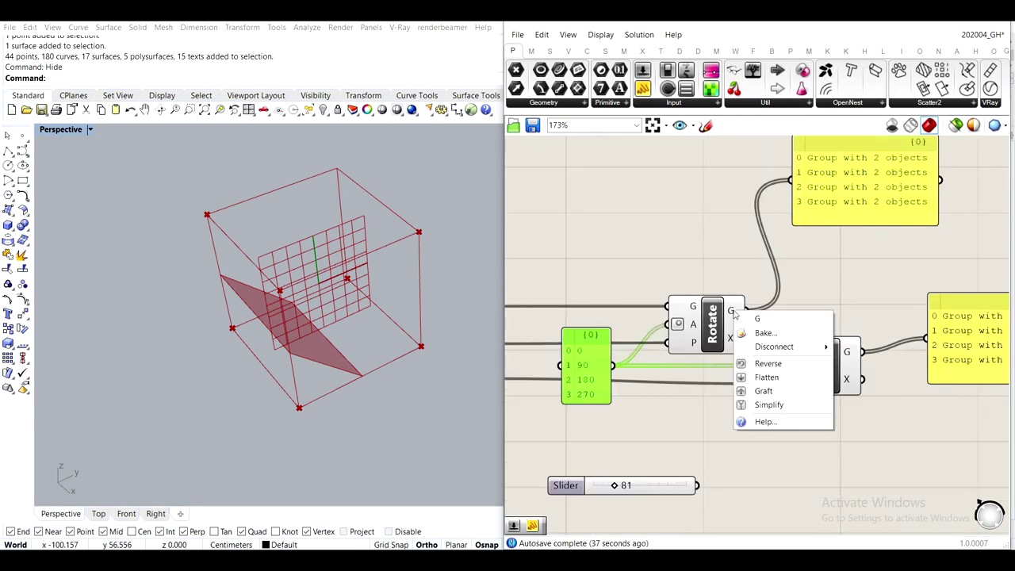
{"action": "left_click", "coordinate": [762, 391]}
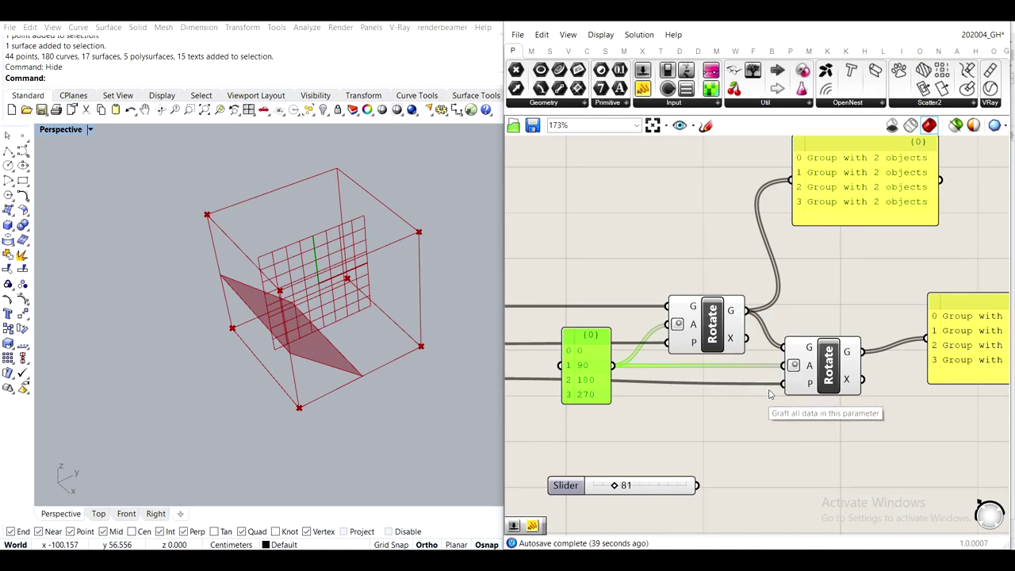
{"action": "right_click_drag", "start_coordinate": [920, 308], "coordinate": [921, 340]}
{"action": "left_click_drag", "start_coordinate": [837, 258], "coordinate": [826, 318]}
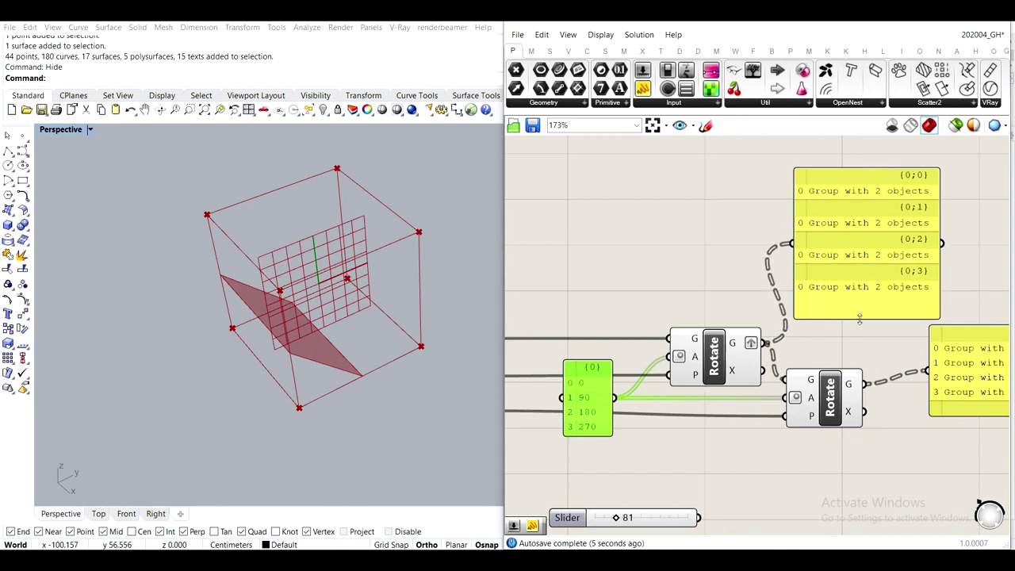
{"action": "left_click_drag", "start_coordinate": [840, 181], "coordinate": [834, 166]}
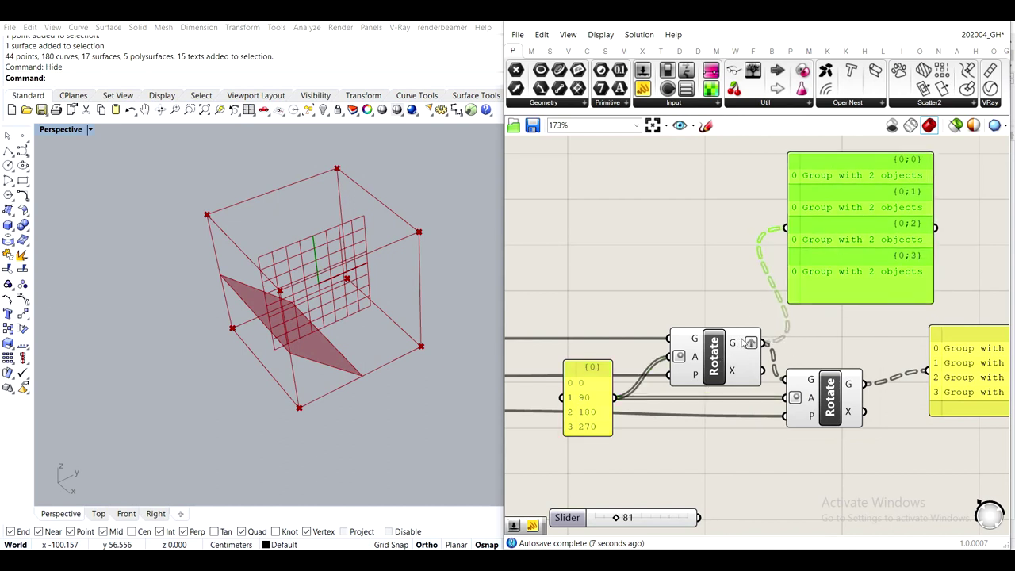
Simplify the first Rotate's geometry output and shift the component and the angle panel slightly
{"action": "right_click", "coordinate": [744, 341]}
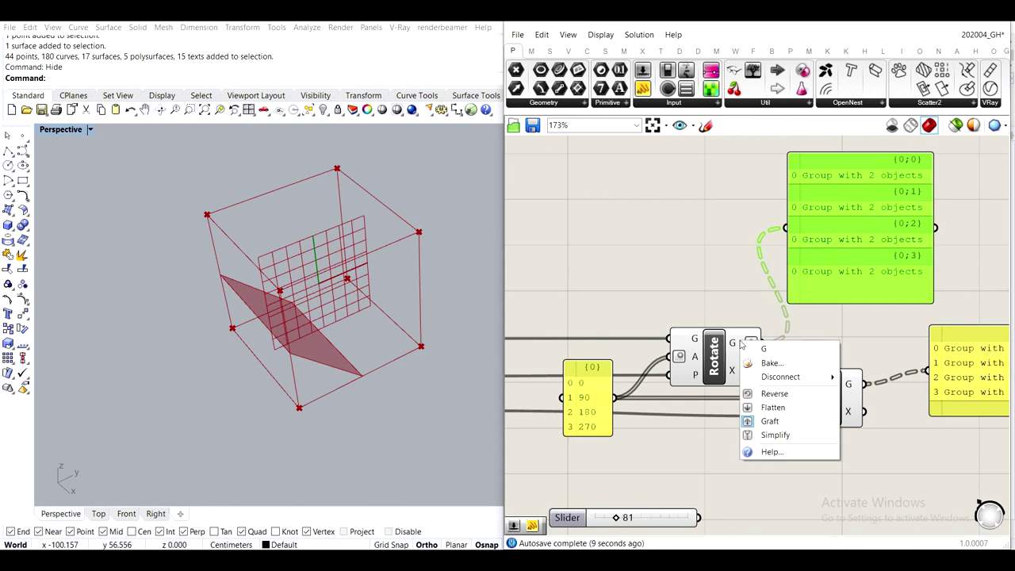
{"action": "left_click", "coordinate": [775, 435]}
{"action": "left_click_drag", "start_coordinate": [715, 369], "coordinate": [681, 366]}
{"action": "left_click", "coordinate": [682, 291]}
{"action": "left_click_drag", "start_coordinate": [589, 388], "coordinate": [570, 383]}
{"action": "right_click_drag", "start_coordinate": [696, 304], "coordinate": [675, 342]}
Toggle Simplify off and on again on the first Rotate's geometry output to compare the branch paths in its panel
{"action": "right_click", "coordinate": [689, 378]}
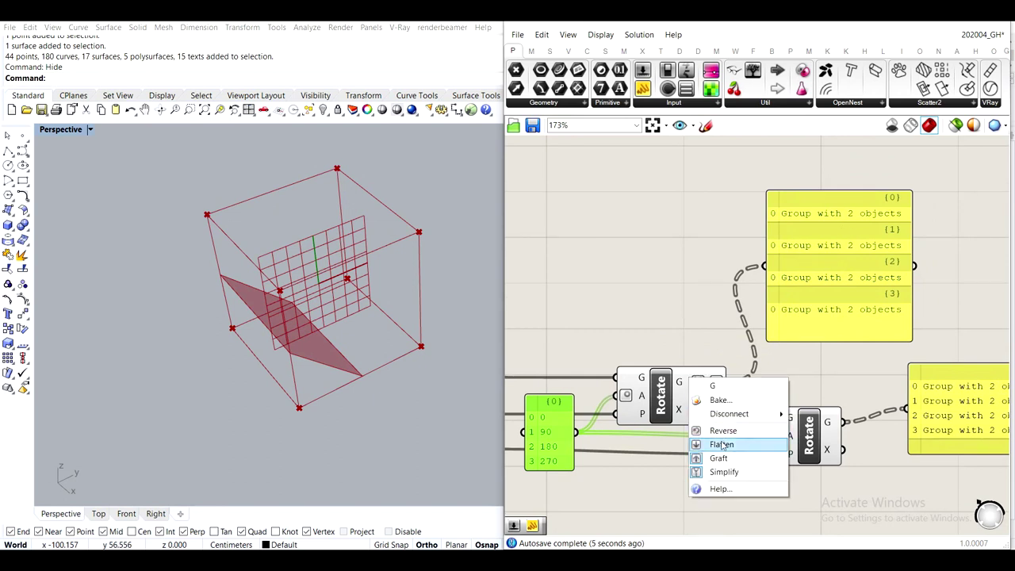
{"action": "left_click", "coordinate": [724, 472]}
{"action": "scroll", "coordinate": [868, 208], "scroll_direction": "up", "scroll_amount": 1}
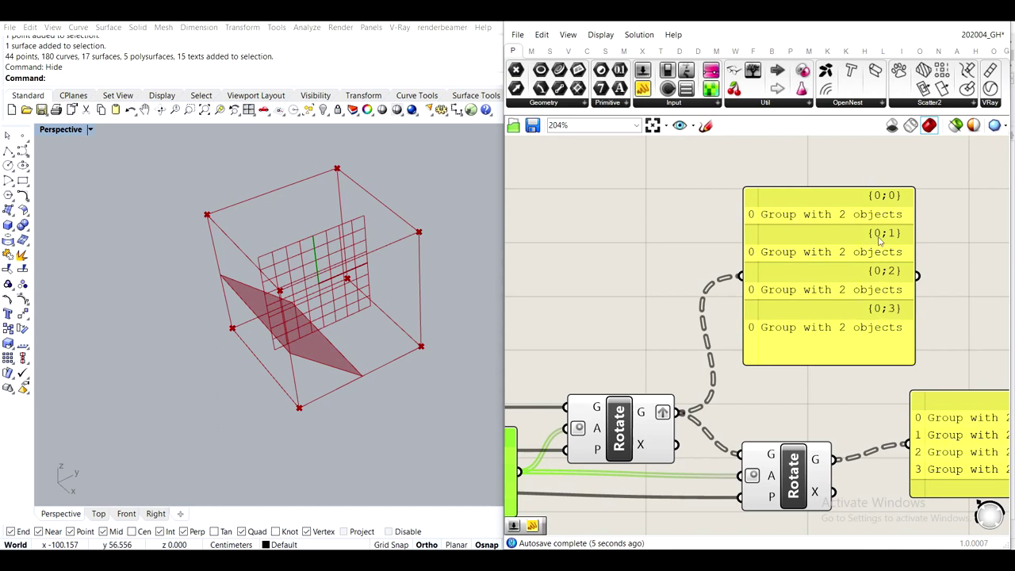
{"action": "right_click", "coordinate": [649, 415]}
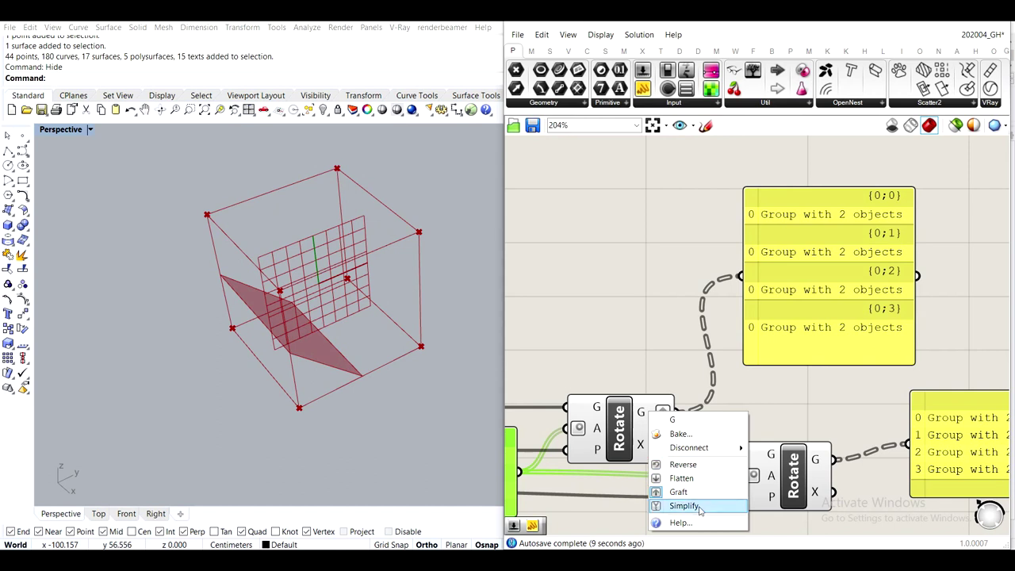
{"action": "left_click", "coordinate": [718, 492]}
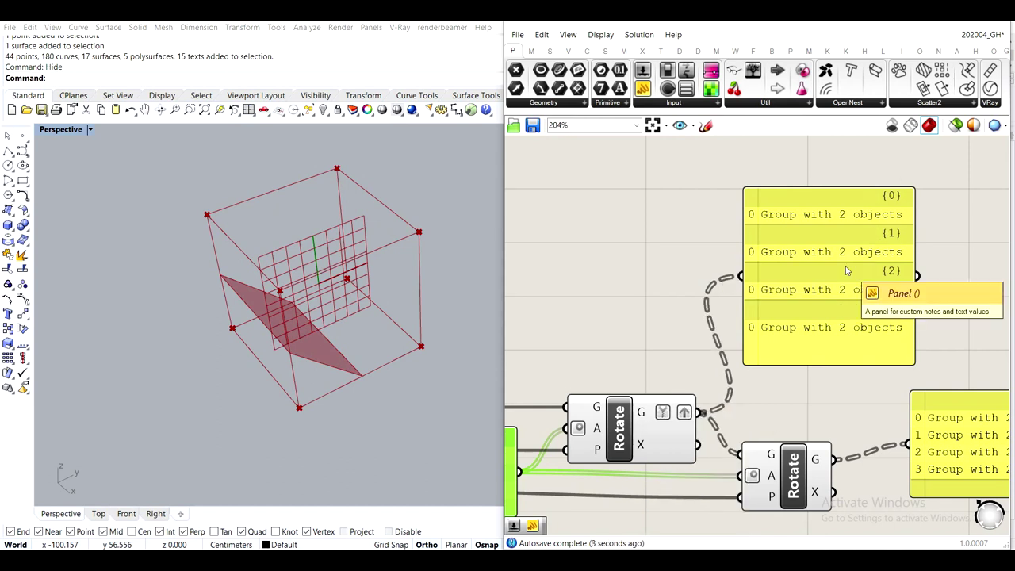
Enlarge the second Rotate's geometry list panel and examine its branches against the angle panel
{"action": "scroll", "coordinate": [846, 271], "scroll_direction": "down", "scroll_amount": 2}
{"action": "right_click_drag", "start_coordinate": [844, 346], "coordinate": [818, 296]}
{"action": "right_click_drag", "start_coordinate": [933, 379], "coordinate": [882, 329]}
{"action": "left_click_drag", "start_coordinate": [887, 328], "coordinate": [876, 529]}
{"action": "right_click_drag", "start_coordinate": [709, 242], "coordinate": [730, 265]}
{"action": "right_click_drag", "start_coordinate": [782, 215], "coordinate": [805, 255]}
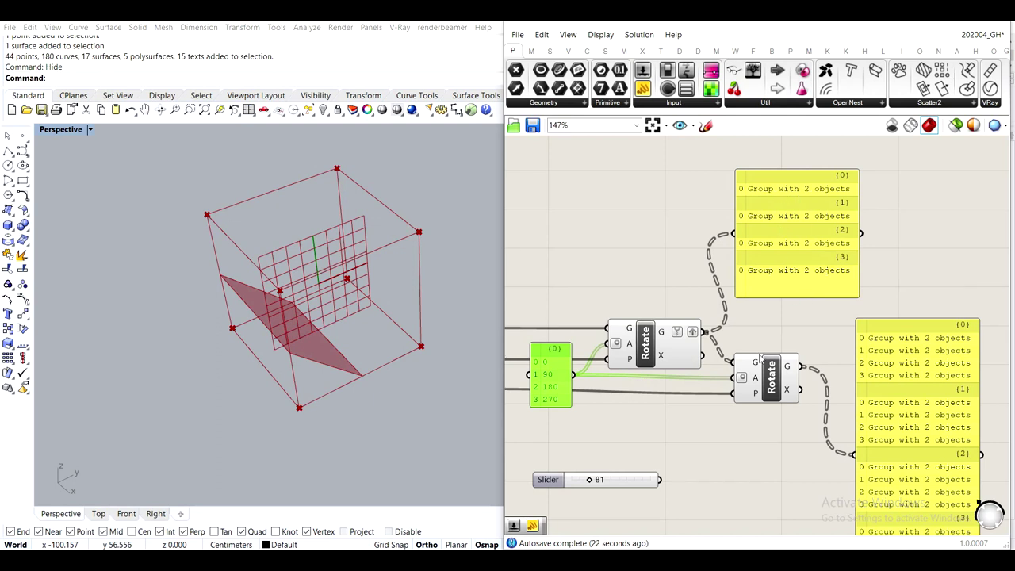
{"action": "right_click_drag", "start_coordinate": [762, 360], "coordinate": [793, 315]}
{"action": "scroll", "coordinate": [553, 346], "scroll_direction": "up", "scroll_amount": 1}
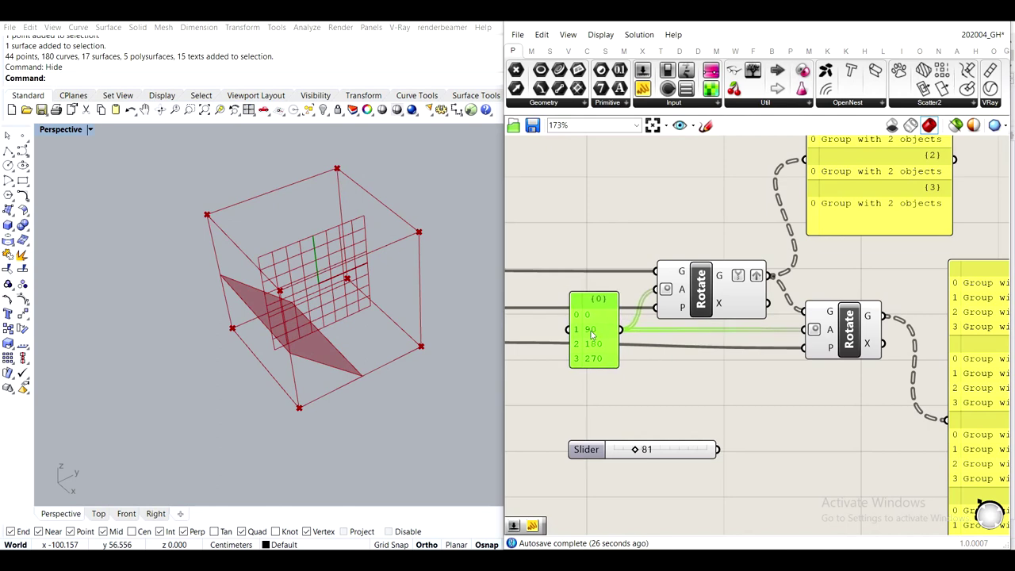
{"action": "scroll", "coordinate": [590, 333], "scroll_direction": "down", "scroll_amount": 1}
{"action": "right_click_drag", "start_coordinate": [857, 346], "coordinate": [844, 378]}
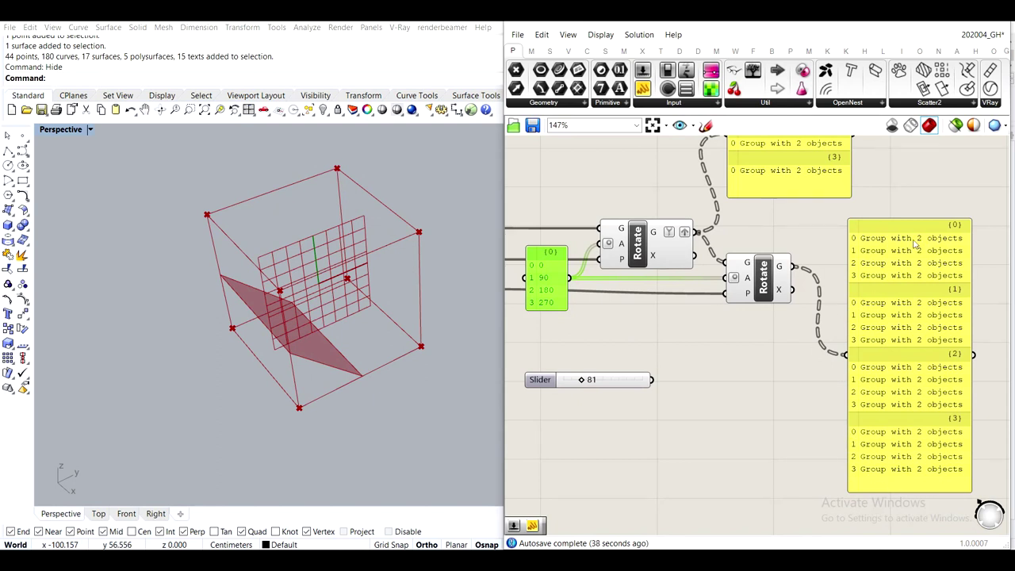
Delete both geometry list panels and the unused number slider
{"action": "left_click", "coordinate": [850, 349]}
{"action": "key", "text": "Delete"}
{"action": "left_click", "coordinate": [808, 162]}
{"action": "key", "text": "Delete"}
{"action": "left_click", "coordinate": [611, 387]}
{"action": "key", "text": "Delete"}
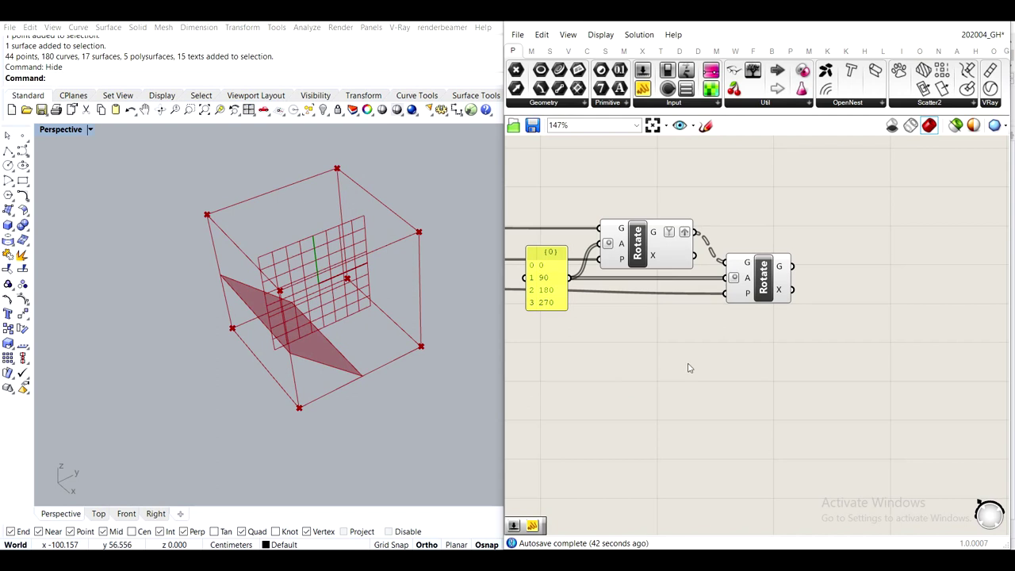
Turn off the preview of the first Rotate and of the YZ plane component
{"action": "right_click_drag", "start_coordinate": [659, 373], "coordinate": [769, 331]}
{"action": "left_click", "coordinate": [749, 194]}
{"action": "middle_click", "coordinate": [749, 192]}
{"action": "left_click", "coordinate": [778, 160]}
{"action": "left_click", "coordinate": [915, 190]}
{"action": "left_click", "coordinate": [555, 249]}
{"action": "middle_click", "coordinate": [552, 246]}
{"action": "left_click", "coordinate": [597, 208]}
{"action": "left_click", "coordinate": [774, 320]}
{"action": "right_click_drag", "start_coordinate": [895, 321], "coordinate": [840, 325]}
{"action": "double_click", "coordinate": [842, 329]}
{"action": "key", "text": "Escape"}
Graft and simplify the second Rotate's geometry output
{"action": "scroll", "coordinate": [828, 230], "scroll_direction": "up", "scroll_amount": 3}
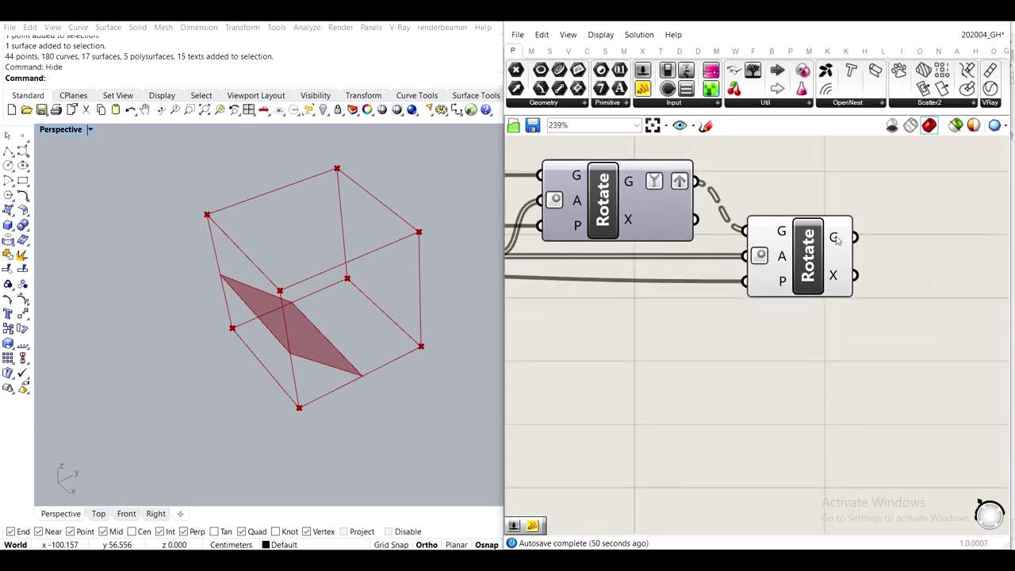
{"action": "right_click", "coordinate": [839, 238]}
{"action": "left_click", "coordinate": [879, 300]}
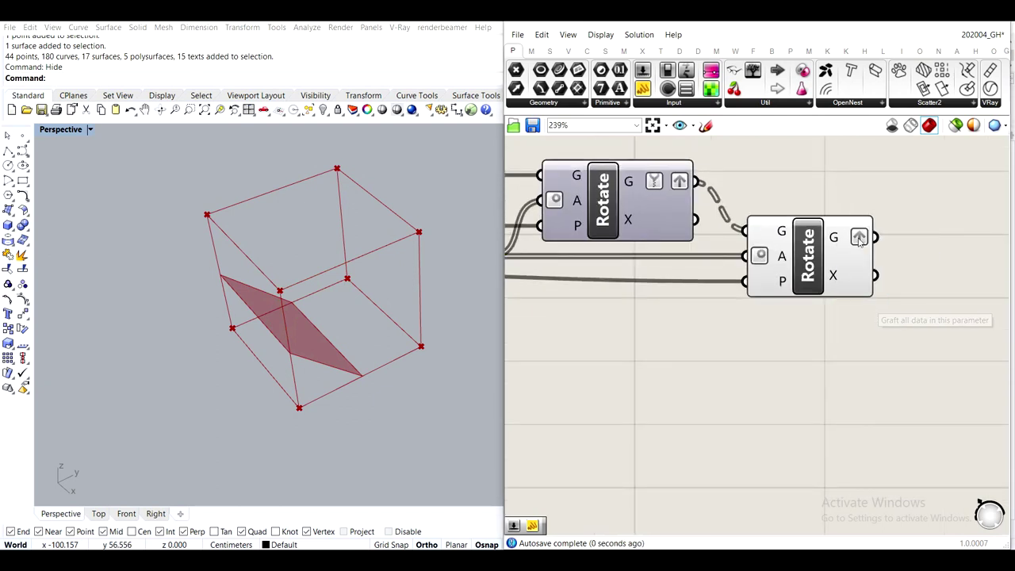
{"action": "right_click_drag", "start_coordinate": [835, 177], "coordinate": [777, 211]}
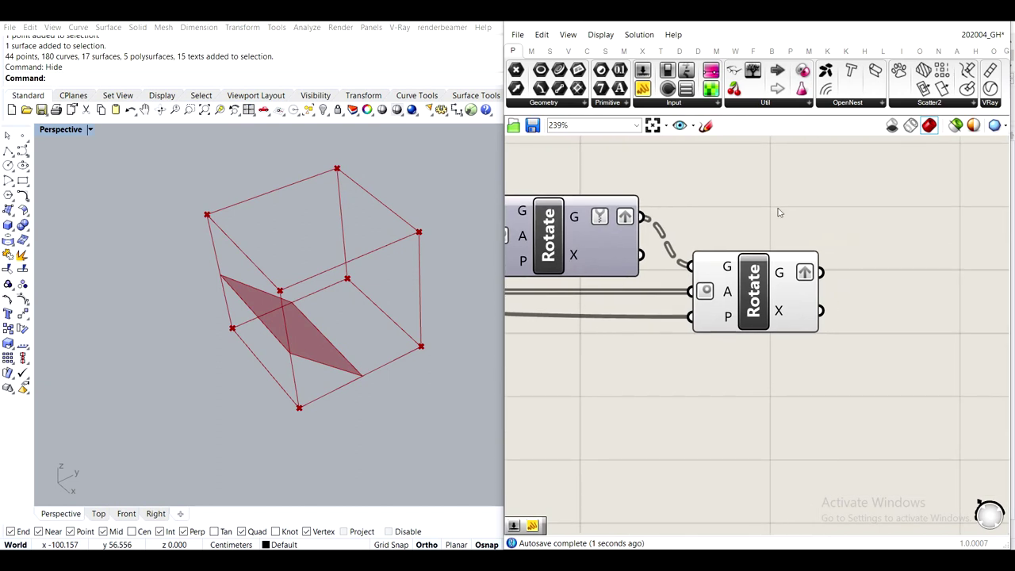
{"action": "right_click", "coordinate": [790, 275]}
{"action": "left_click", "coordinate": [833, 336]}
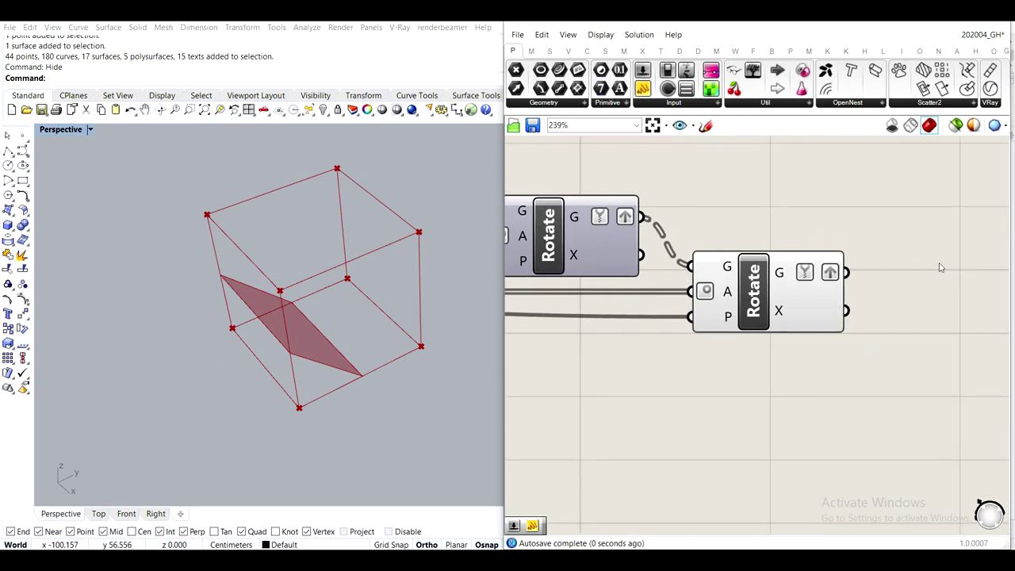
Add a Param Viewer, feed it the first Rotate's geometry output and switch it to the tree diagram
{"action": "scroll", "coordinate": [939, 267], "scroll_direction": "down", "scroll_amount": 3}
{"action": "left_click_drag", "start_coordinate": [752, 71], "coordinate": [816, 200]}
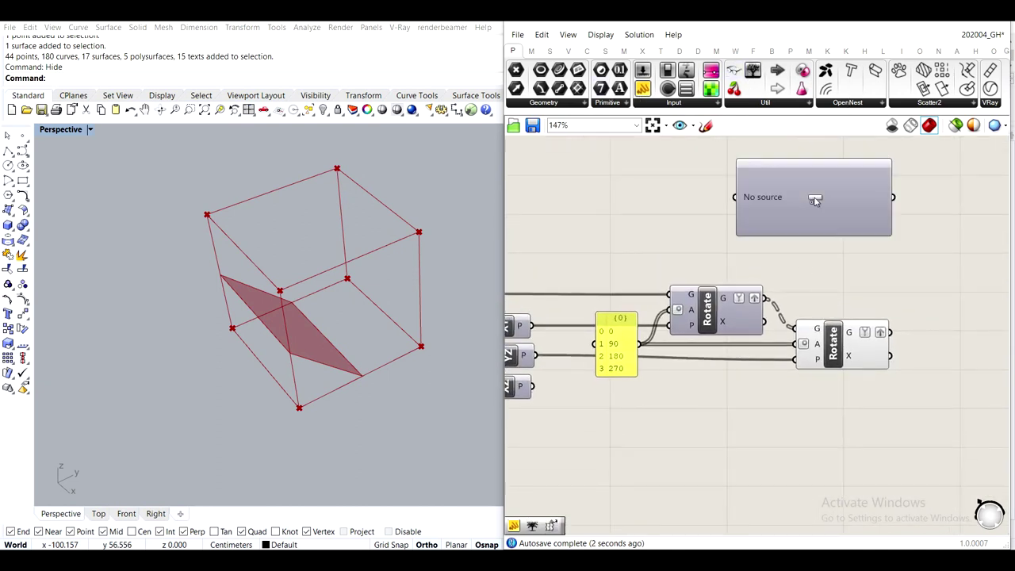
{"action": "left_click_drag", "start_coordinate": [763, 299], "coordinate": [735, 196]}
{"action": "double_click", "coordinate": [793, 197]}
{"action": "right_click_drag", "start_coordinate": [856, 239], "coordinate": [767, 226]}
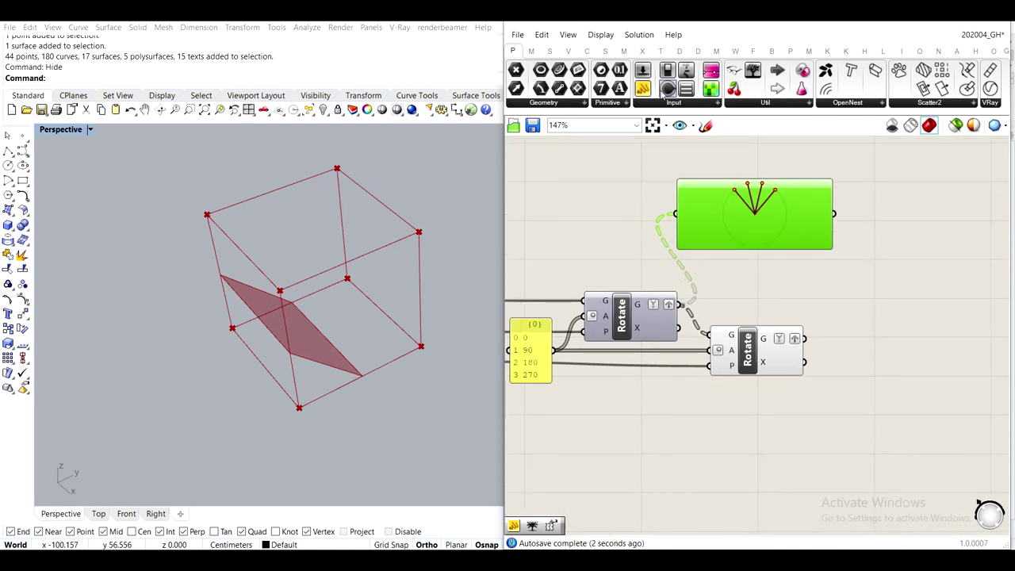
{"action": "scroll", "coordinate": [618, 310], "scroll_direction": "up", "scroll_amount": 2}
{"action": "scroll", "coordinate": [623, 325], "scroll_direction": "down", "scroll_amount": 2}
Add another Param Viewer for the Group output, show it as a tree diagram and place it beside the first Rotate's viewer
{"action": "right_click_drag", "start_coordinate": [550, 237], "coordinate": [739, 221]}
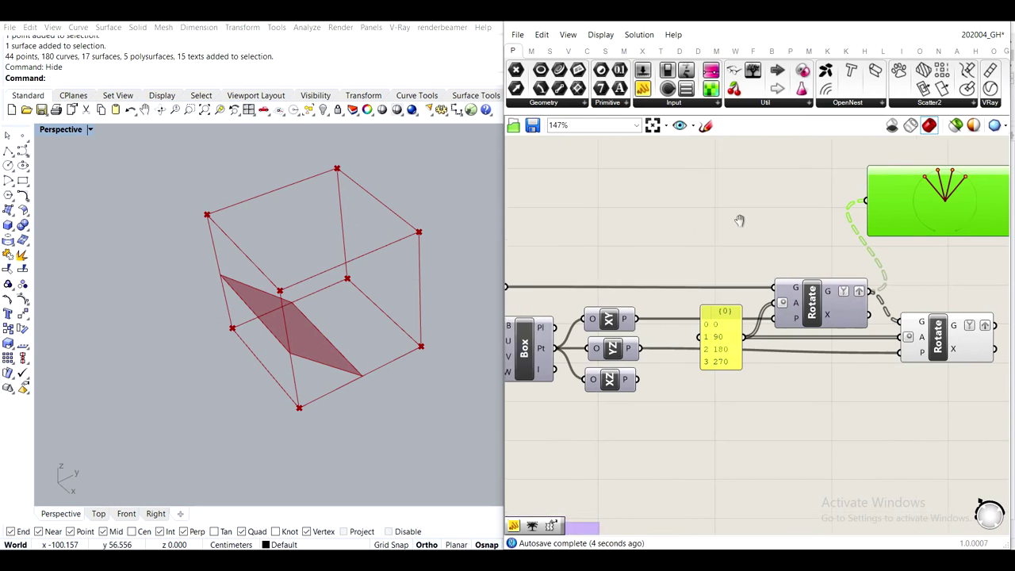
{"action": "scroll", "coordinate": [757, 202], "scroll_direction": "down", "scroll_amount": 2}
{"action": "left_click_drag", "start_coordinate": [743, 67], "coordinate": [740, 208]}
{"action": "left_click_drag", "start_coordinate": [579, 290], "coordinate": [694, 188]}
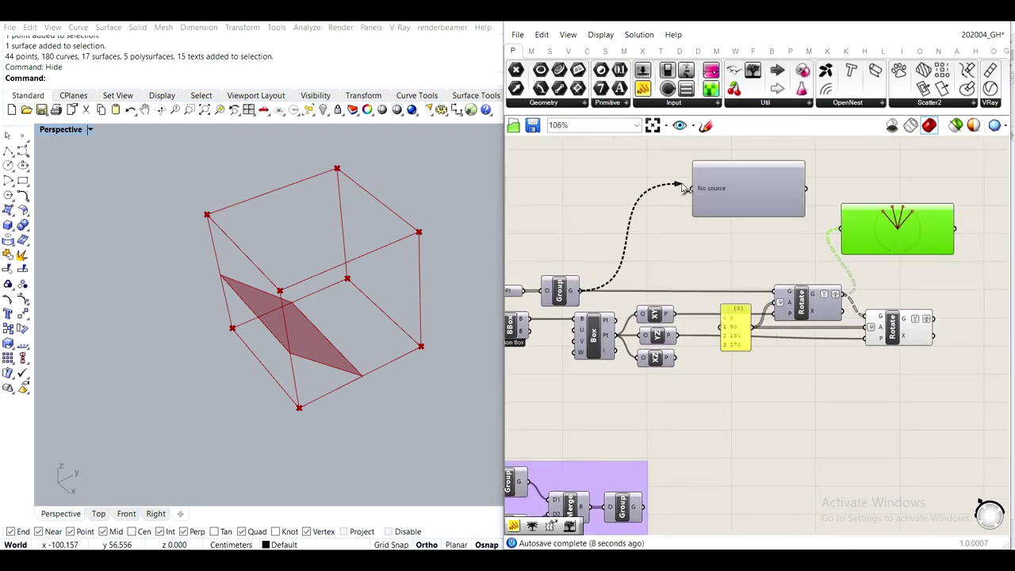
{"action": "left_click_drag", "start_coordinate": [759, 187], "coordinate": [779, 287]}
{"action": "scroll", "coordinate": [771, 226], "scroll_direction": "up", "scroll_amount": 2}
{"action": "right_click_drag", "start_coordinate": [803, 225], "coordinate": [901, 143]}
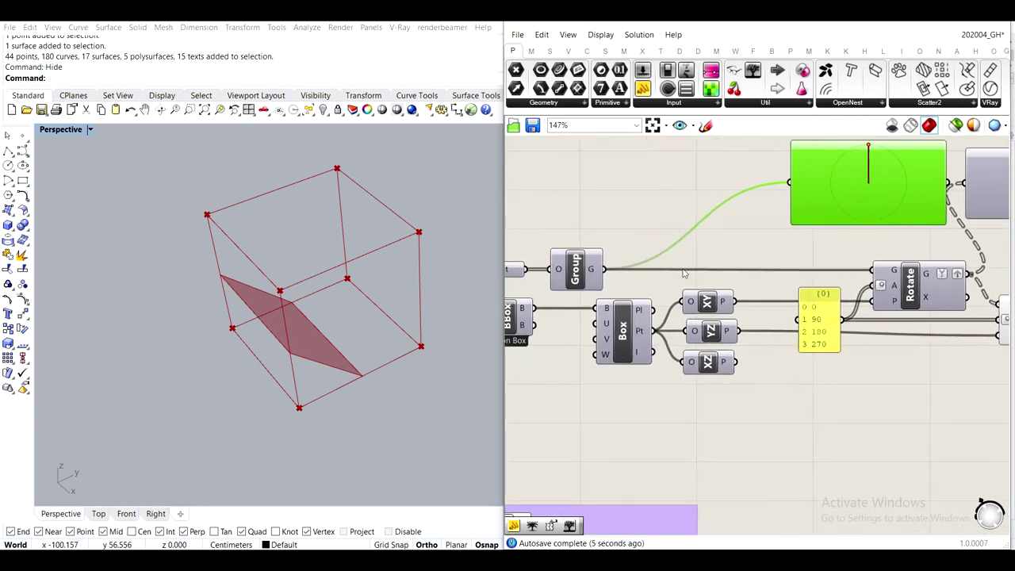
{"action": "right_click_drag", "start_coordinate": [861, 220], "coordinate": [664, 240]}
{"action": "scroll", "coordinate": [836, 214], "scroll_direction": "up", "scroll_amount": 1}
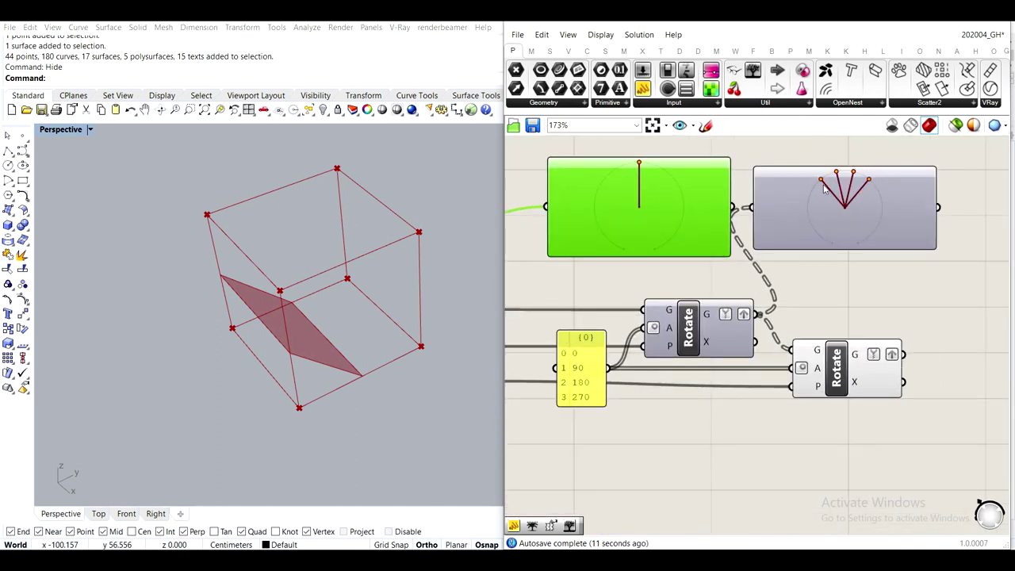
Duplicate the first Rotate's Param Viewer and place the copy beyond the original, near the second Rotate
{"action": "left_click", "coordinate": [891, 200]}
{"action": "key", "text": "ctrl+c"}
{"action": "key", "text": "ctrl+v"}
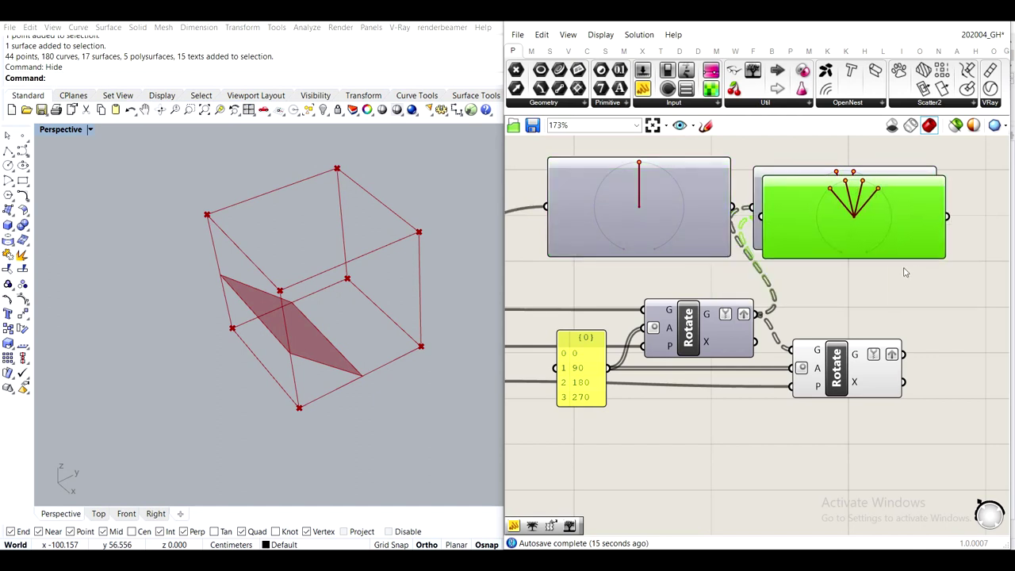
{"action": "right_click_drag", "start_coordinate": [904, 270], "coordinate": [739, 221]}
{"action": "left_click_drag", "start_coordinate": [715, 184], "coordinate": [947, 223]}
{"action": "left_click", "coordinate": [748, 315]}
{"action": "right_click_drag", "start_coordinate": [702, 331], "coordinate": [826, 358]}
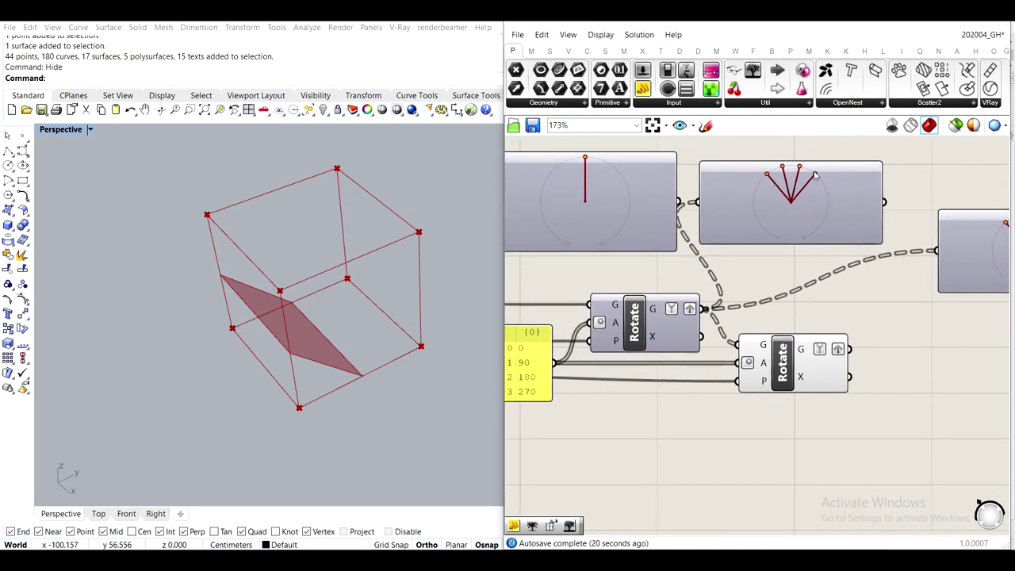
Connect the second Rotate's geometry output to the duplicated Param Viewer
{"action": "right_click_drag", "start_coordinate": [872, 344], "coordinate": [773, 343]}
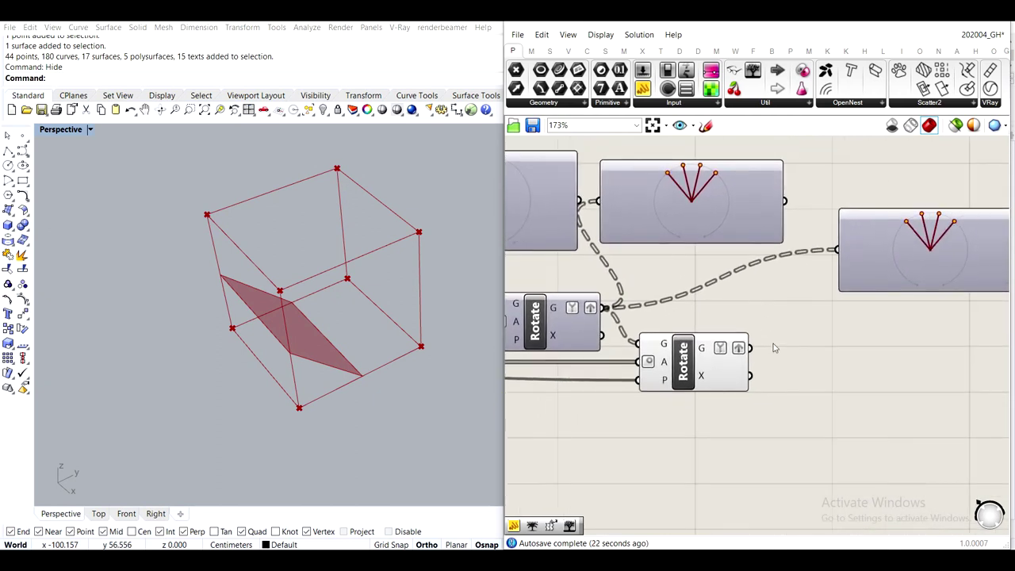
{"action": "left_click_drag", "start_coordinate": [751, 350], "coordinate": [820, 239]}
{"action": "scroll", "coordinate": [902, 264], "scroll_direction": "up", "scroll_amount": 3}
{"action": "left_click", "coordinate": [826, 245]}
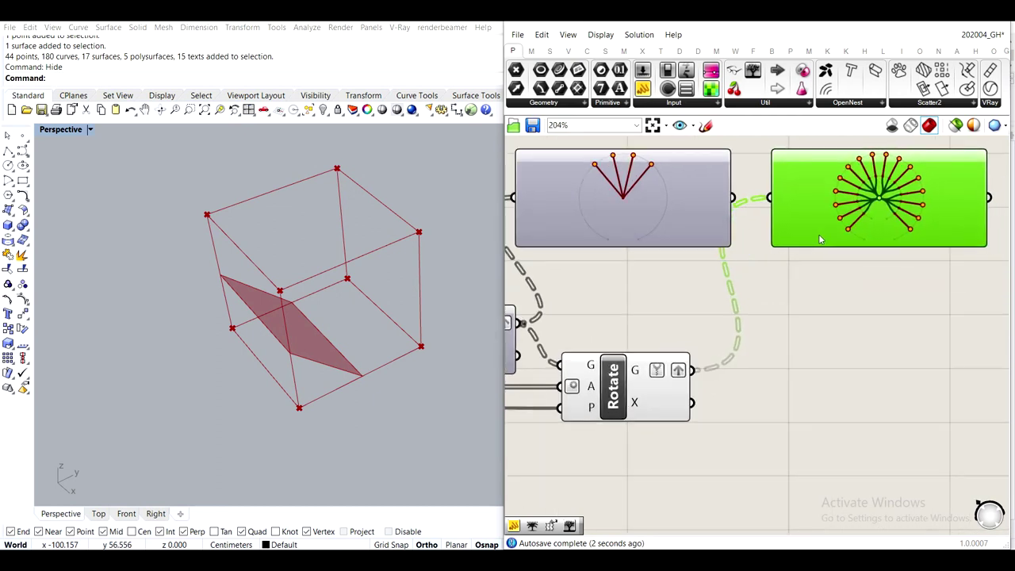
Shrink the Group output's Param Viewer and line it up with the first Rotate's viewer
{"action": "right_click_drag", "start_coordinate": [757, 250], "coordinate": [952, 274]}
{"action": "left_click_drag", "start_coordinate": [689, 279], "coordinate": [678, 260]}
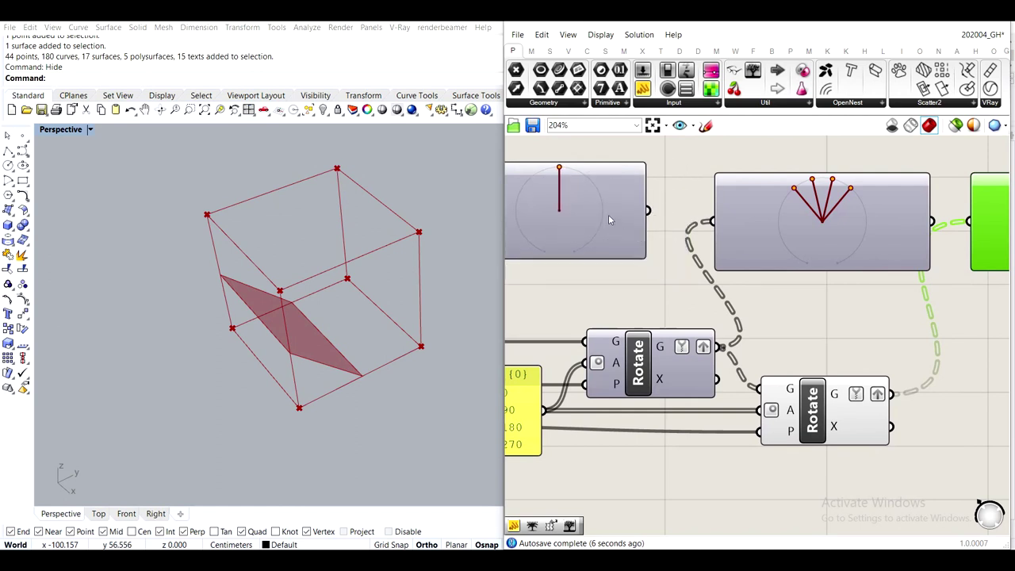
{"action": "left_click_drag", "start_coordinate": [608, 214], "coordinate": [620, 224]}
{"action": "scroll", "coordinate": [744, 245], "scroll_direction": "down", "scroll_amount": 1}
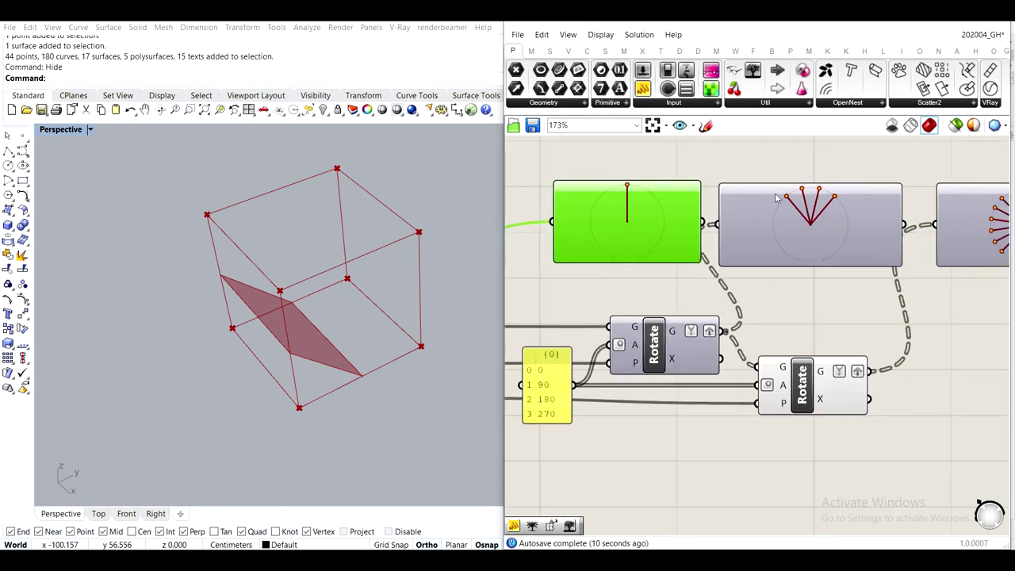
Examine the tree diagrams of the first and second Rotates' geometry outputs and compare their branches
{"action": "right_click_drag", "start_coordinate": [907, 234], "coordinate": [727, 227]}
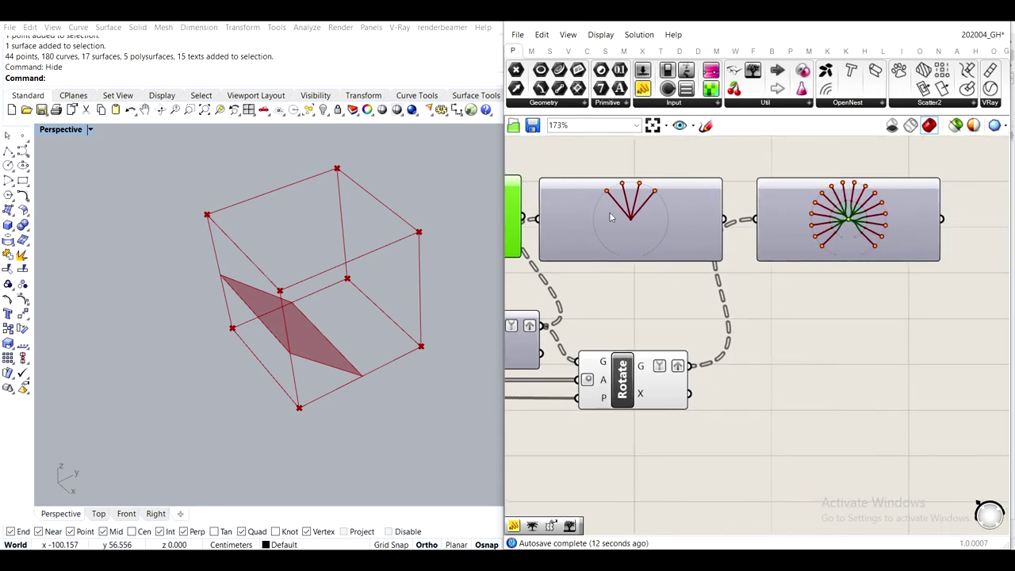
{"action": "scroll", "coordinate": [608, 196], "scroll_direction": "up", "scroll_amount": 2}
{"action": "right_click_drag", "start_coordinate": [808, 218], "coordinate": [688, 198]}
{"action": "scroll", "coordinate": [811, 211], "scroll_direction": "up", "scroll_amount": 5}
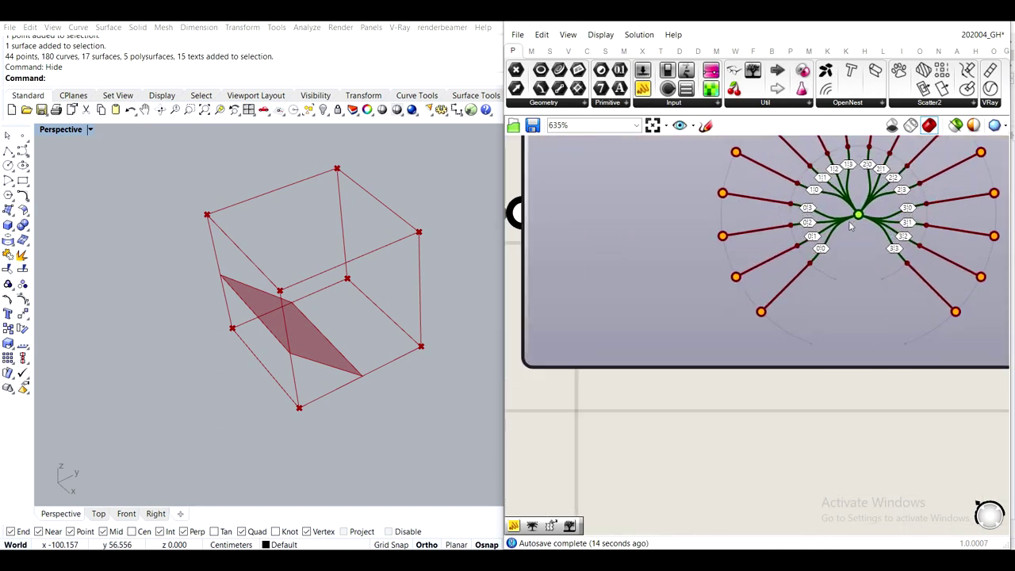
{"action": "right_click_drag", "start_coordinate": [884, 228], "coordinate": [772, 292]}
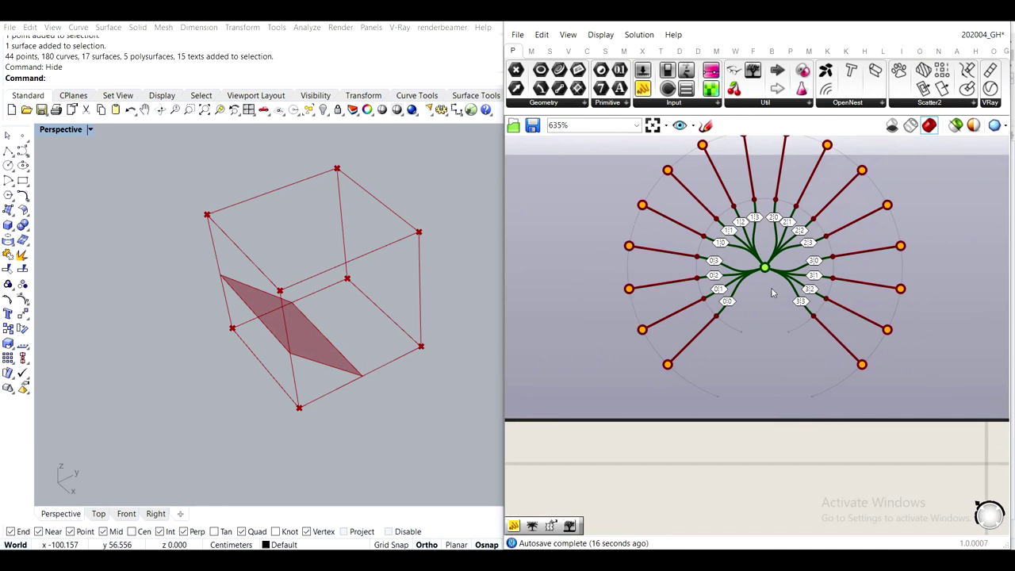
{"action": "scroll", "coordinate": [636, 376], "scroll_direction": "down", "scroll_amount": 5}
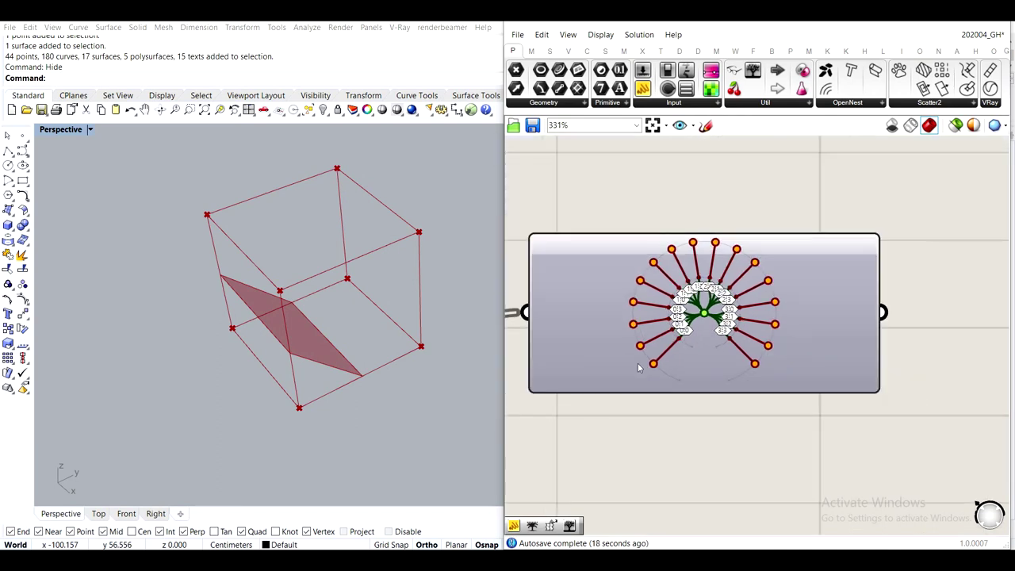
{"action": "left_click", "coordinate": [711, 301]}
{"action": "scroll", "coordinate": [711, 300], "scroll_direction": "down", "scroll_amount": 3}
{"action": "right_click_drag", "start_coordinate": [623, 304], "coordinate": [769, 276]}
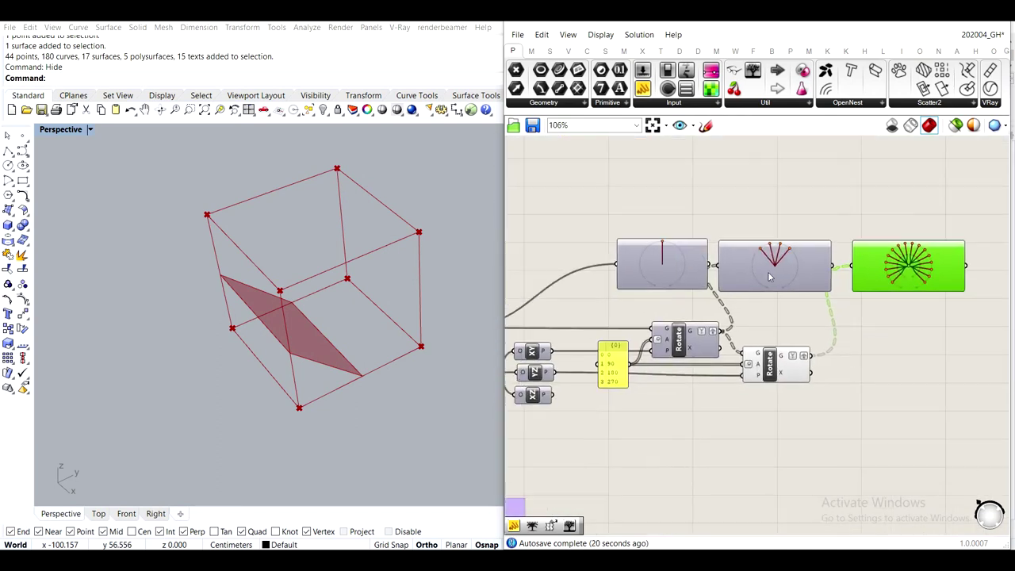
{"action": "scroll", "coordinate": [898, 267], "scroll_direction": "up", "scroll_amount": 5}
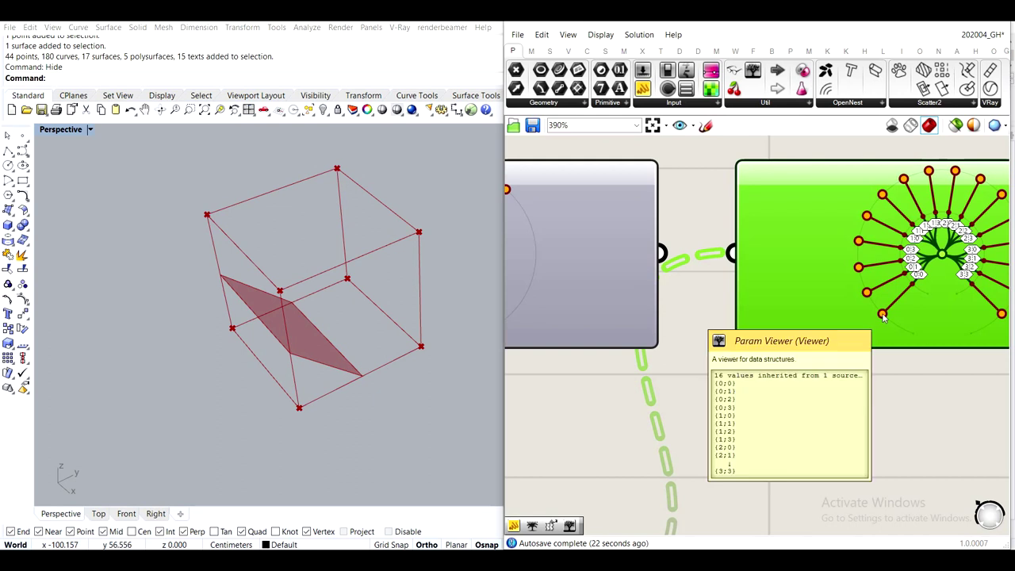
{"action": "scroll", "coordinate": [848, 296], "scroll_direction": "down", "scroll_amount": 4}
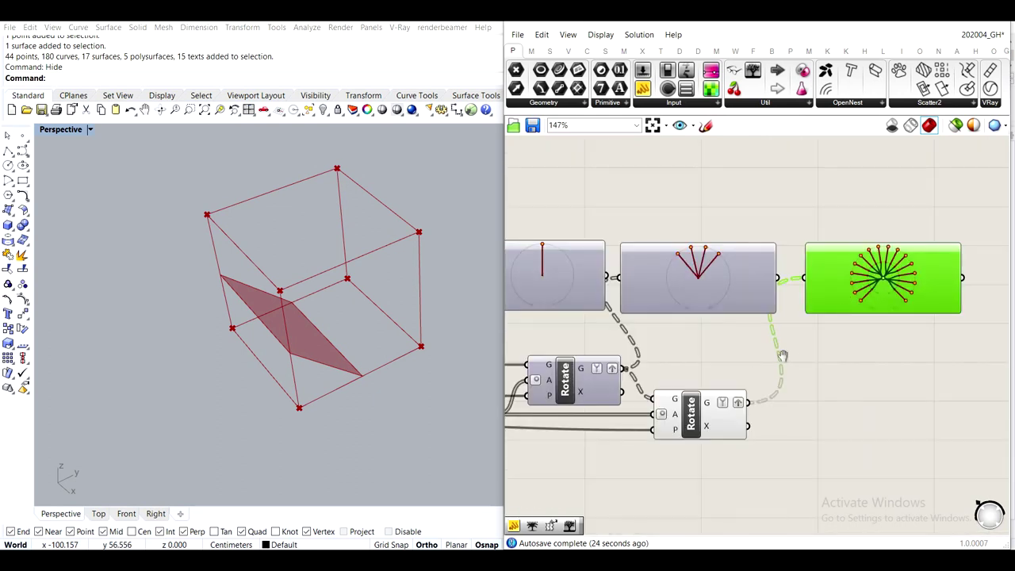
{"action": "right_click_drag", "start_coordinate": [782, 356], "coordinate": [860, 314]}
{"action": "scroll", "coordinate": [797, 367], "scroll_direction": "up", "scroll_amount": 2}
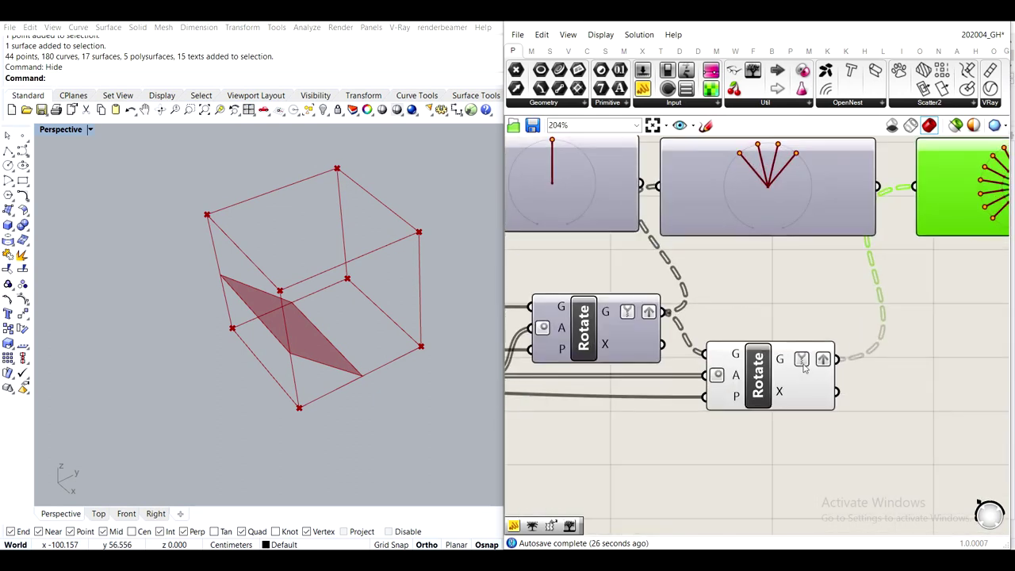
{"action": "scroll", "coordinate": [821, 363], "scroll_direction": "down", "scroll_amount": 4}
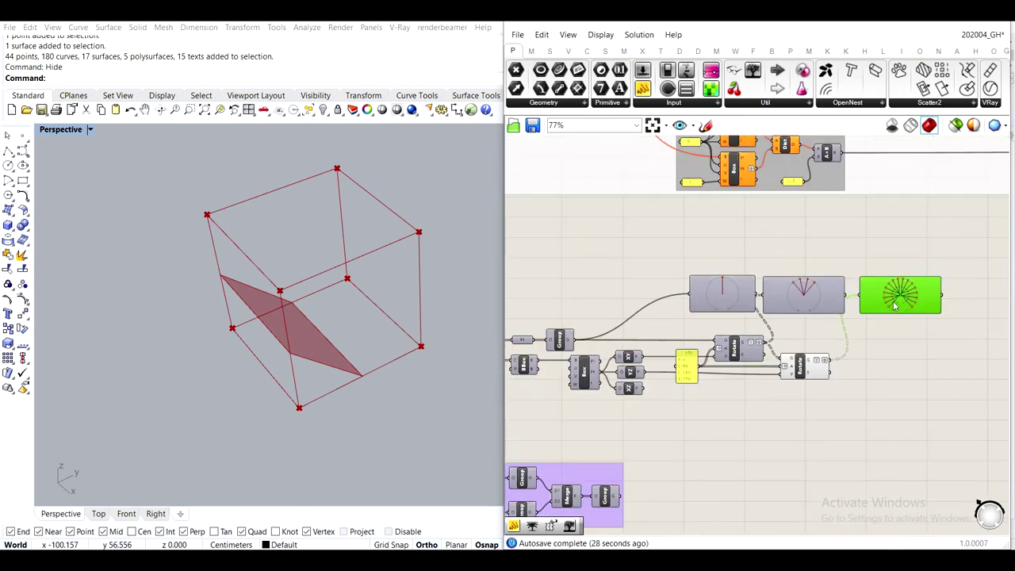
Delete the three Param Viewers above the Rotates and move the XZ Plane component further below the YZ Plane
{"action": "scroll", "coordinate": [784, 394], "scroll_direction": "up", "scroll_amount": 2}
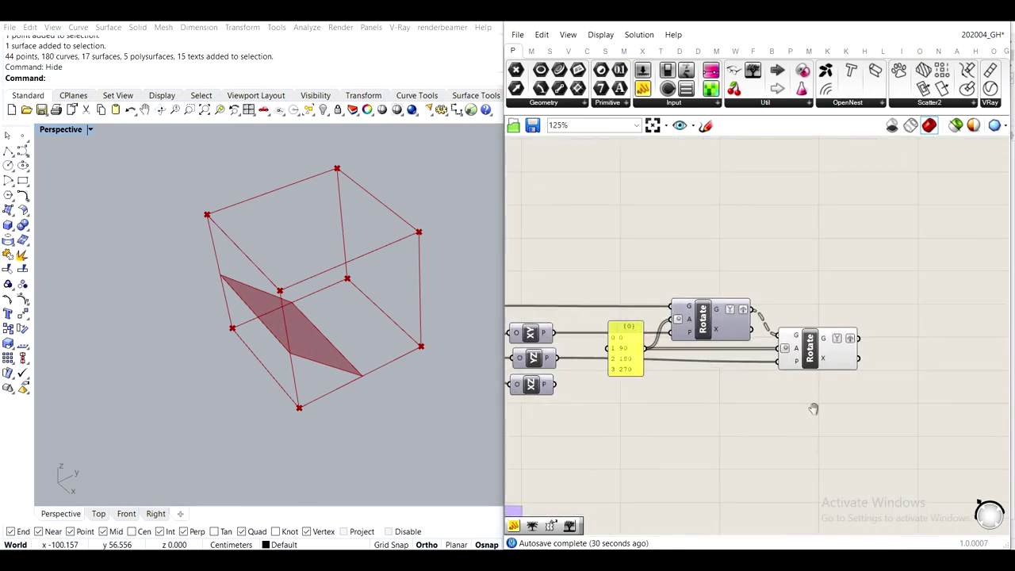
{"action": "right_click_drag", "start_coordinate": [813, 410], "coordinate": [886, 340]}
{"action": "left_click_drag", "start_coordinate": [611, 316], "coordinate": [611, 334]}
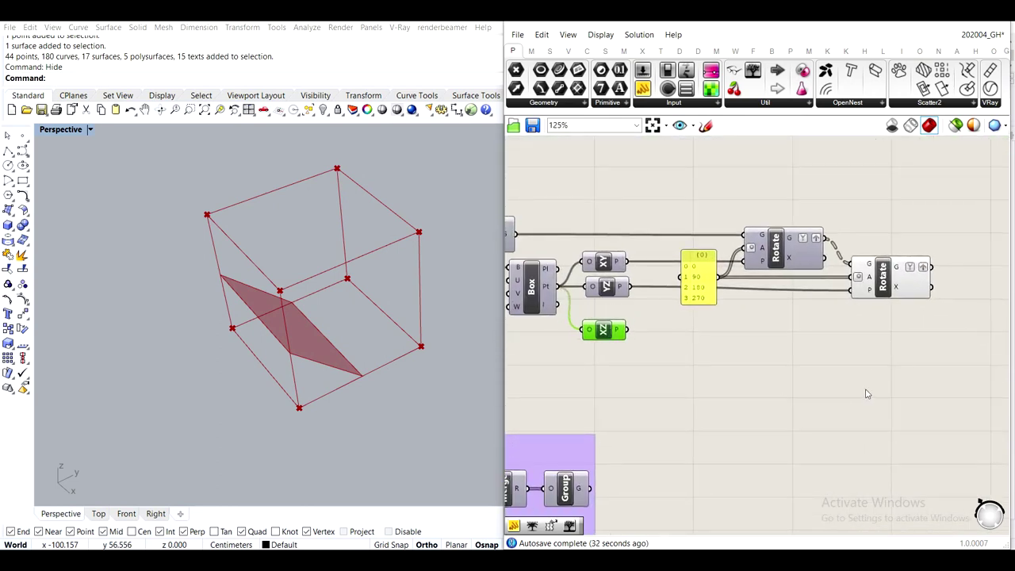
Add a third Rotate component below the second one and set its angle input to degrees
{"action": "right_click_drag", "start_coordinate": [879, 369], "coordinate": [802, 362]}
{"action": "double_click", "coordinate": [819, 359]}
{"action": "type", "text": "rotate"}
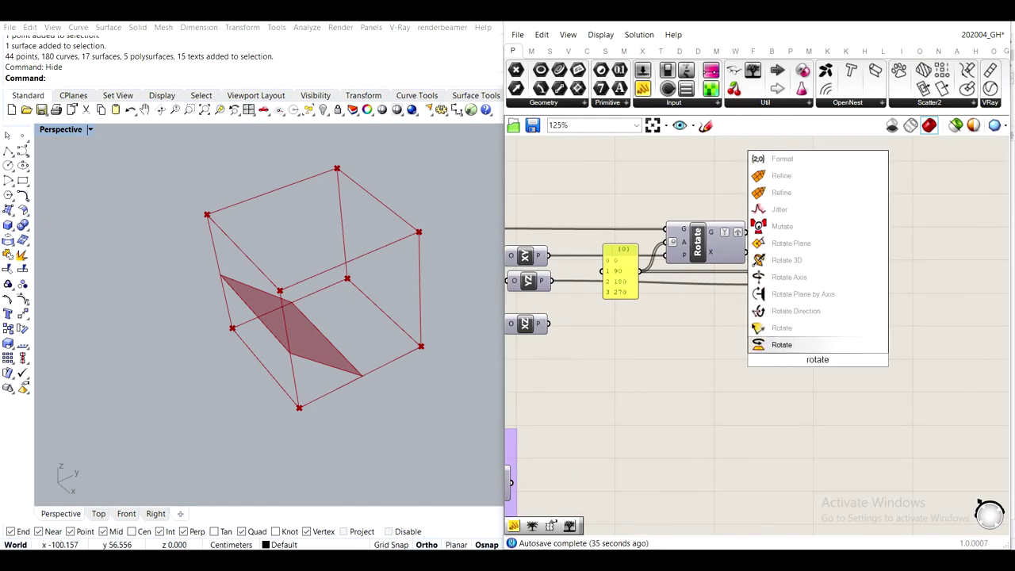
{"action": "key", "text": "Return"}
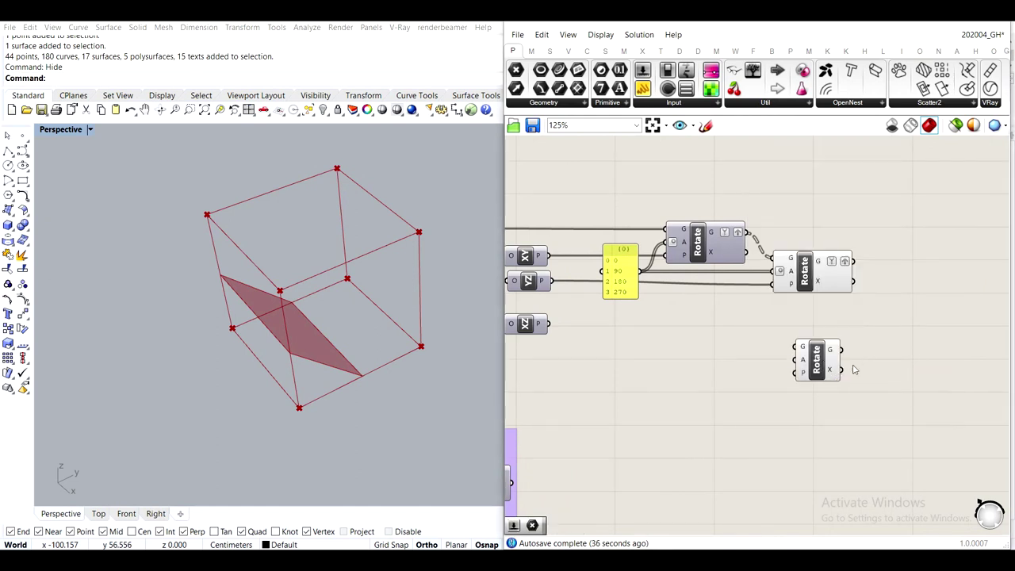
{"action": "right_click", "coordinate": [809, 366]}
{"action": "left_click", "coordinate": [829, 424]}
Place the third Rotate beyond the second one and connect the second Rotate's geometry output to its geometry input
{"action": "left_click_drag", "start_coordinate": [825, 350], "coordinate": [918, 317]}
{"action": "scroll", "coordinate": [918, 318], "scroll_direction": "up", "scroll_amount": 2}
{"action": "left_click_drag", "start_coordinate": [847, 261], "coordinate": [873, 321]}
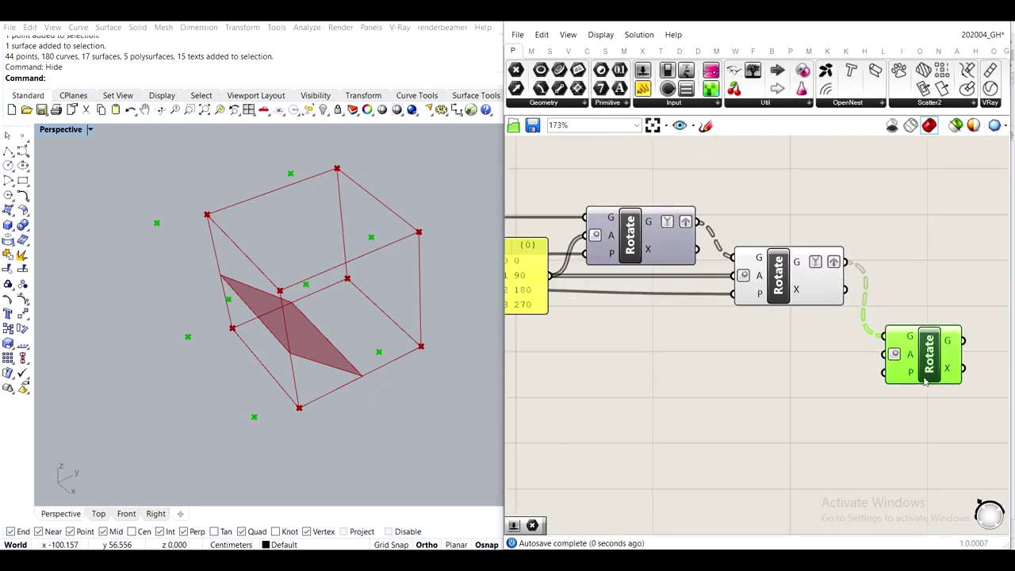
{"action": "left_click", "coordinate": [797, 386]}
Connect the XZ Plane to the third Rotate's plane input and the panel of angles to its angle input
{"action": "scroll", "coordinate": [785, 357], "scroll_direction": "down", "scroll_amount": 2}
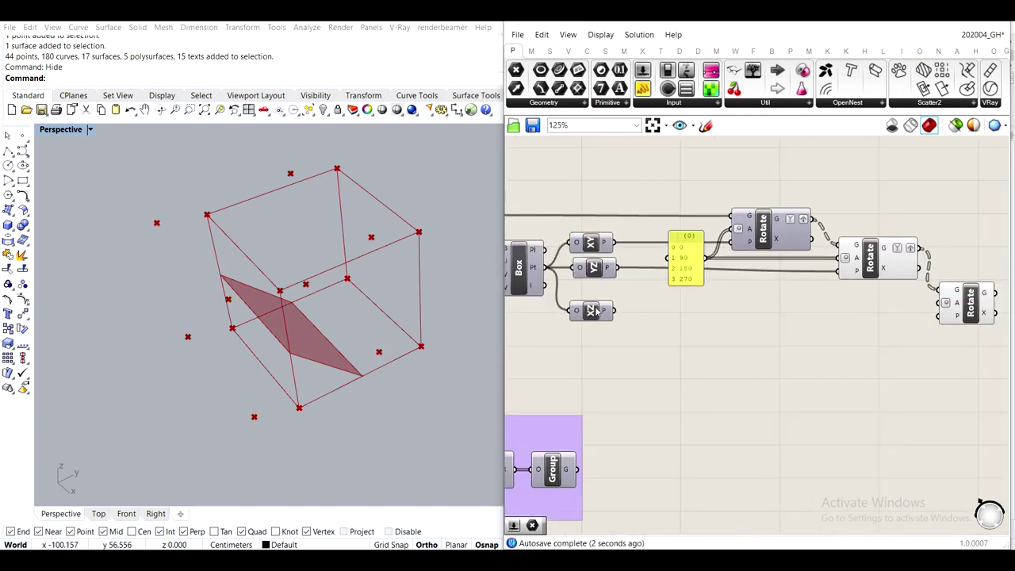
{"action": "left_click_drag", "start_coordinate": [613, 311], "coordinate": [939, 315]}
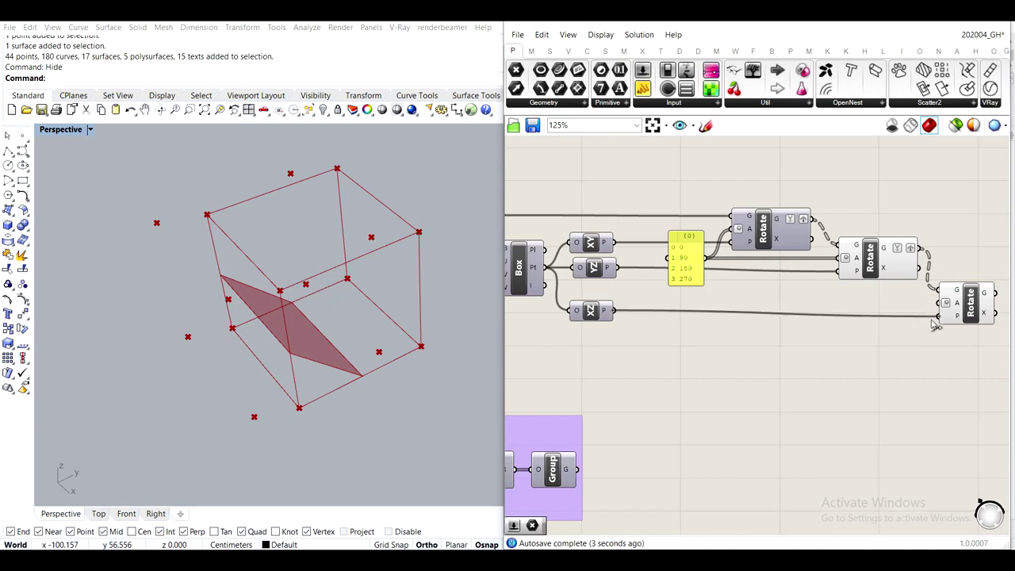
{"action": "left_click_drag", "start_coordinate": [593, 314], "coordinate": [591, 319]}
{"action": "left_click", "coordinate": [739, 291]}
{"action": "left_click_drag", "start_coordinate": [702, 256], "coordinate": [938, 303]}
Reposition the angles panel and the YZ and XZ Plane components to tidy the wires
{"action": "left_click_drag", "start_coordinate": [680, 268], "coordinate": [658, 308]}
{"action": "left_click", "coordinate": [676, 189]}
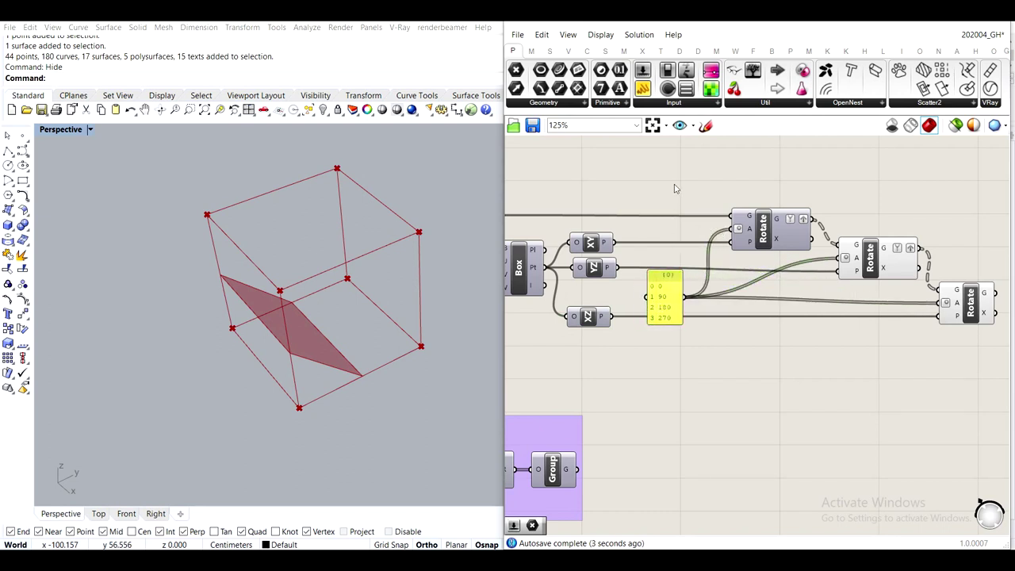
{"action": "left_click_drag", "start_coordinate": [599, 271], "coordinate": [597, 276]}
{"action": "left_click_drag", "start_coordinate": [595, 328], "coordinate": [593, 330]}
Examine the third Rotate's geometry output and compare the new chain with the Rotate components in the finished definition above
{"action": "right_click_drag", "start_coordinate": [987, 351], "coordinate": [955, 354]}
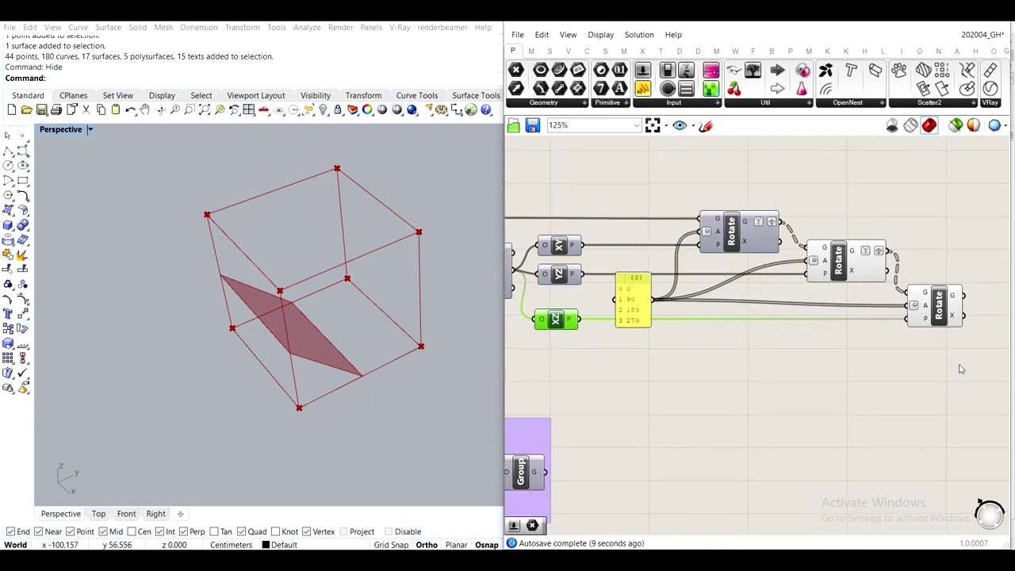
{"action": "scroll", "coordinate": [916, 364], "scroll_direction": "up", "scroll_amount": 4}
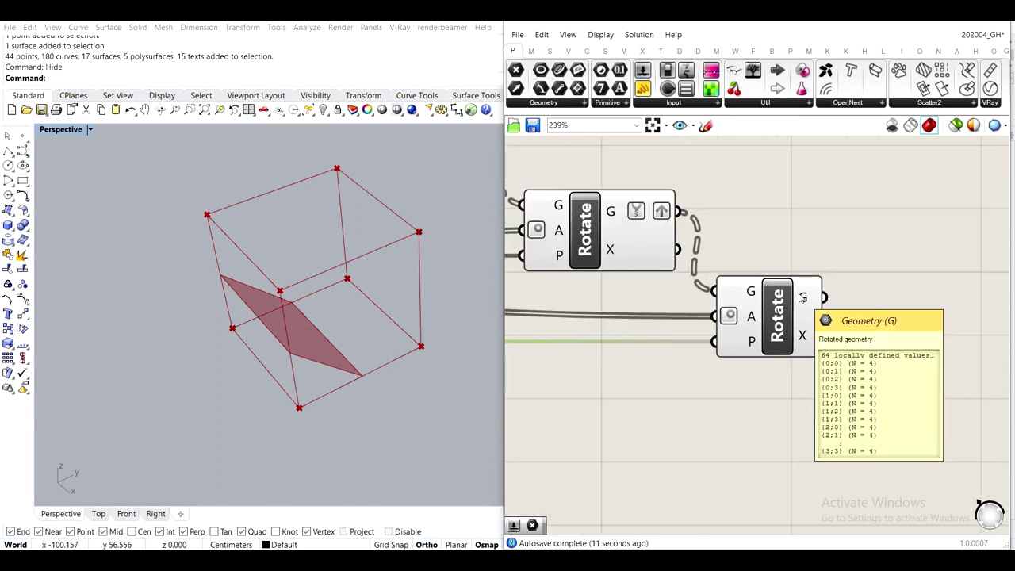
{"action": "right_click_drag", "start_coordinate": [845, 262], "coordinate": [738, 282]}
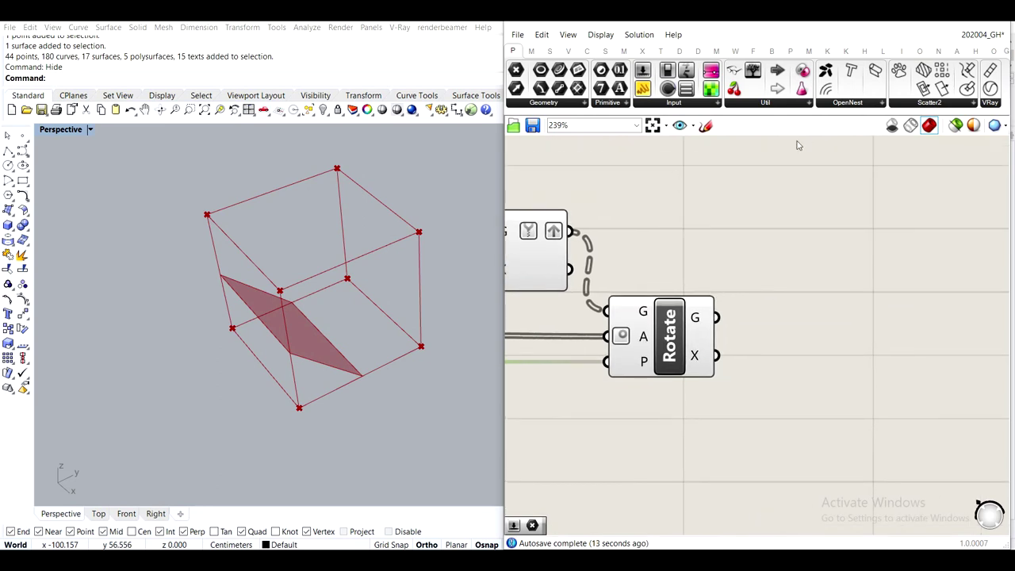
{"action": "scroll", "coordinate": [793, 230], "scroll_direction": "down", "scroll_amount": 8}
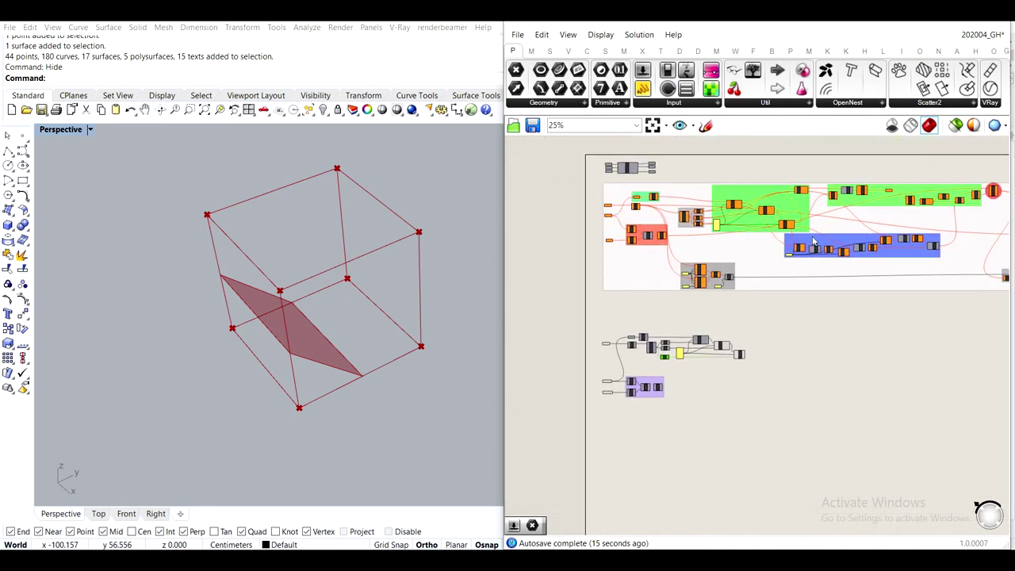
{"action": "scroll", "coordinate": [695, 343], "scroll_direction": "up", "scroll_amount": 2}
{"action": "scroll", "coordinate": [802, 233], "scroll_direction": "up", "scroll_amount": 6}
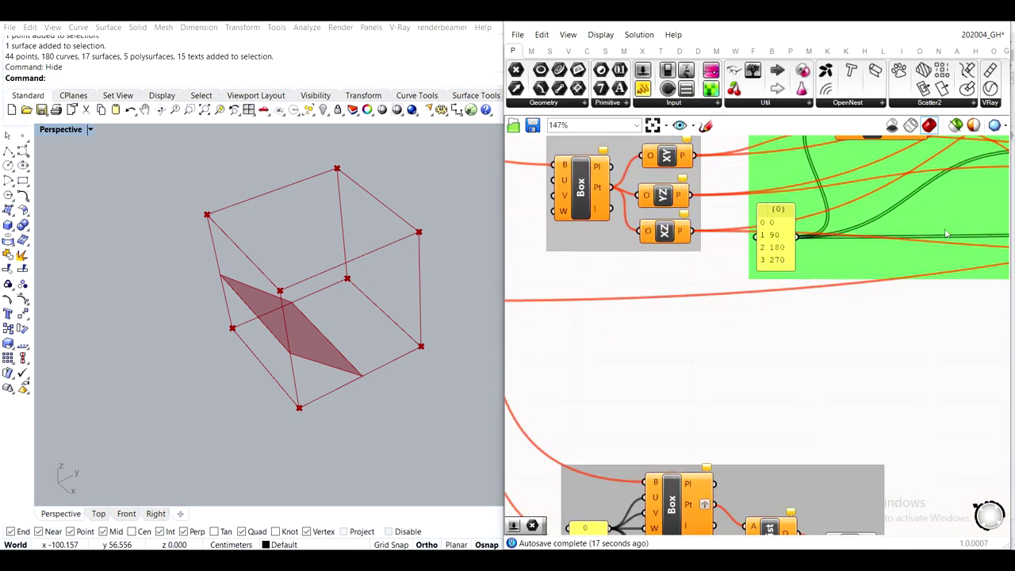
{"action": "scroll", "coordinate": [889, 292], "scroll_direction": "down", "scroll_amount": 2}
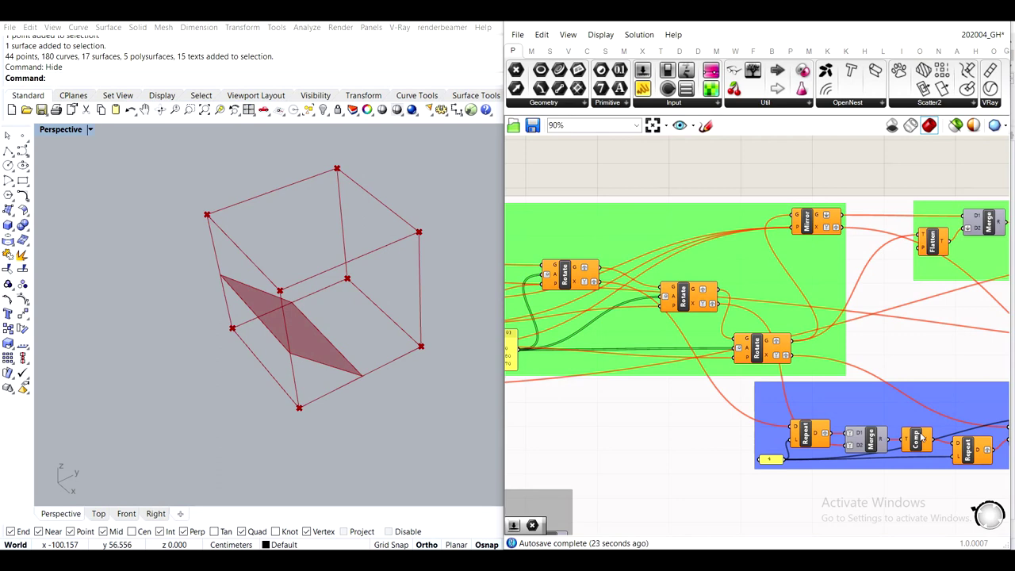
{"action": "scroll", "coordinate": [766, 413], "scroll_direction": "down", "scroll_amount": 4}
{"action": "right_click_drag", "start_coordinate": [750, 472], "coordinate": [827, 274]}
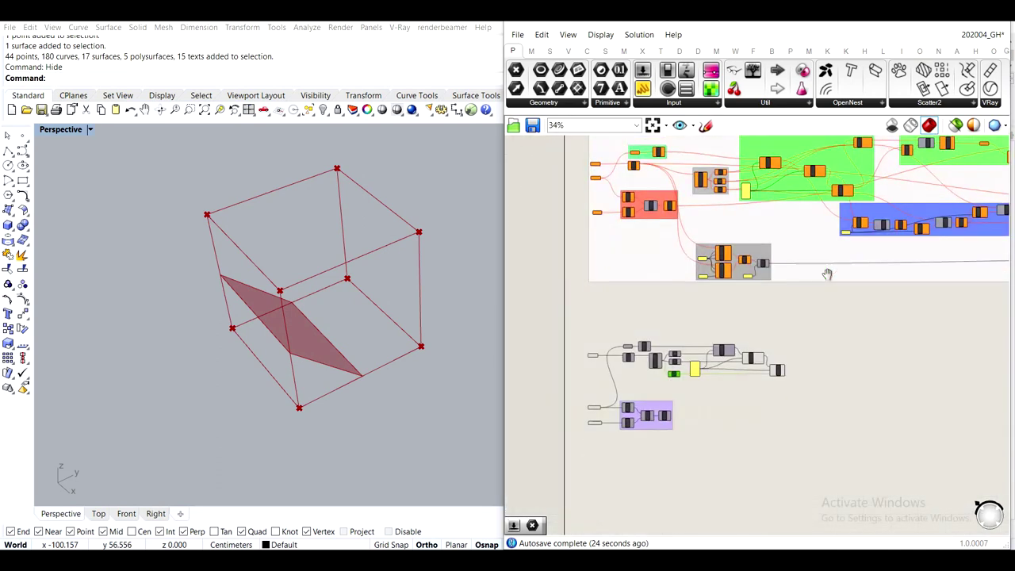
{"action": "right_click_drag", "start_coordinate": [785, 431], "coordinate": [804, 326]}
{"action": "scroll", "coordinate": [754, 259], "scroll_direction": "up", "scroll_amount": 7}
{"action": "scroll", "coordinate": [681, 336], "scroll_direction": "down", "scroll_amount": 2}
{"action": "right_click_drag", "start_coordinate": [695, 328], "coordinate": [756, 280]}
{"action": "right_click_drag", "start_coordinate": [873, 297], "coordinate": [804, 319]}
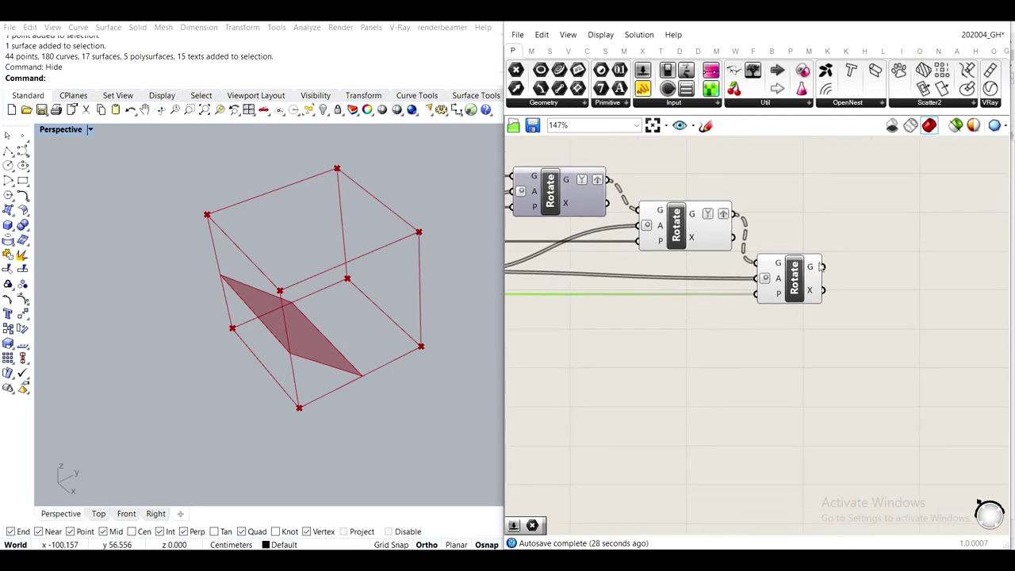
Graft and simplify the third Rotate's geometry output
{"action": "right_click", "coordinate": [817, 268]}
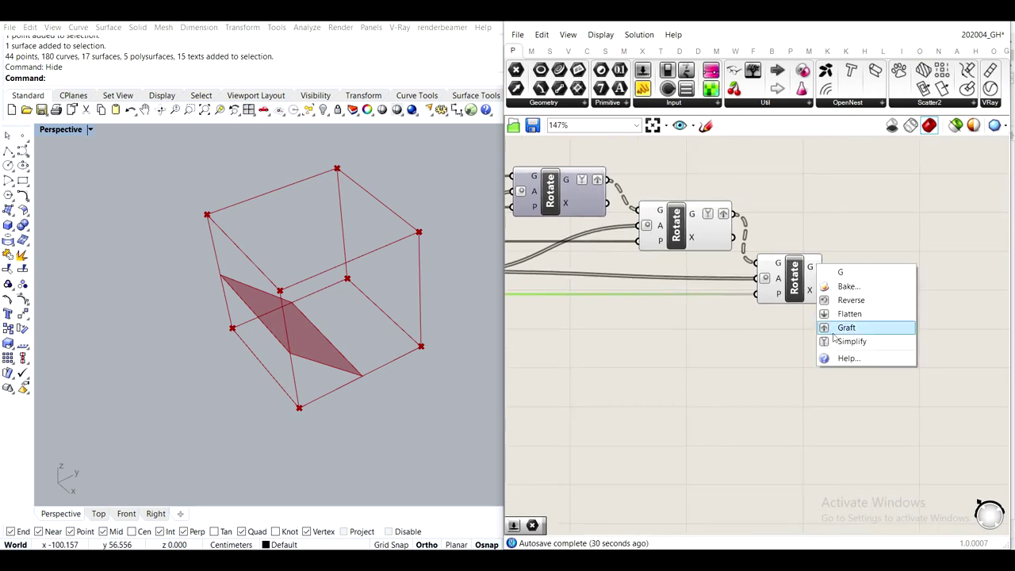
{"action": "left_click", "coordinate": [839, 329]}
{"action": "right_click", "coordinate": [810, 267]}
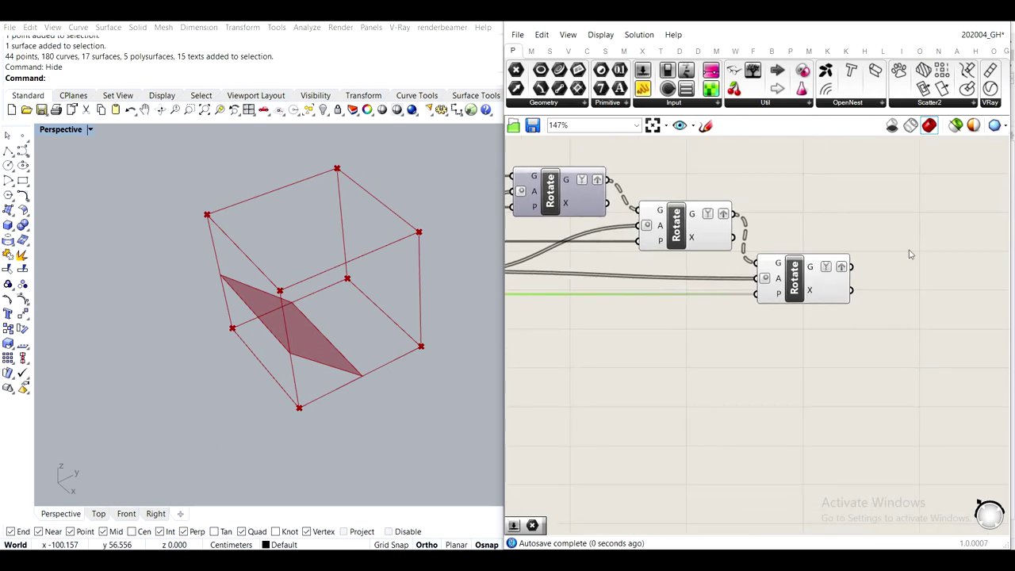
Add a Param Viewer beside the third Rotate, connect the geometry output to it and show it as a tree diagram
{"action": "right_click_drag", "start_coordinate": [908, 253], "coordinate": [818, 312]}
{"action": "left_click", "coordinate": [753, 70]}
{"action": "left_click_drag", "start_coordinate": [880, 232], "coordinate": [882, 234]}
{"action": "left_click_drag", "start_coordinate": [766, 325], "coordinate": [1004, 426]}
{"action": "double_click", "coordinate": [934, 255]}
{"action": "scroll", "coordinate": [939, 286], "scroll_direction": "up", "scroll_amount": 3}
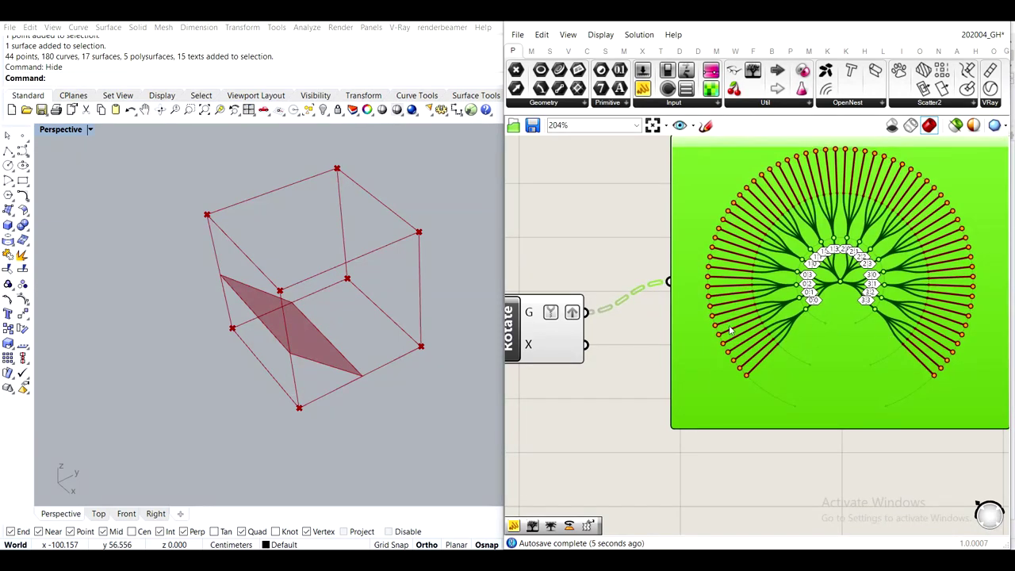
Inspect the Rotate components' points by selecting them, and turn off the second Rotate's preview
{"action": "scroll", "coordinate": [712, 332], "scroll_direction": "down", "scroll_amount": 6}
{"action": "right_click_drag", "start_coordinate": [530, 283], "coordinate": [749, 270]}
{"action": "scroll", "coordinate": [748, 270], "scroll_direction": "up", "scroll_amount": 4}
{"action": "left_click", "coordinate": [771, 298]}
{"action": "right_click_drag", "start_coordinate": [893, 358], "coordinate": [705, 286]}
{"action": "left_click", "coordinate": [713, 274]}
{"action": "right_click_drag", "start_coordinate": [813, 307], "coordinate": [717, 265]}
{"action": "left_click", "coordinate": [719, 264]}
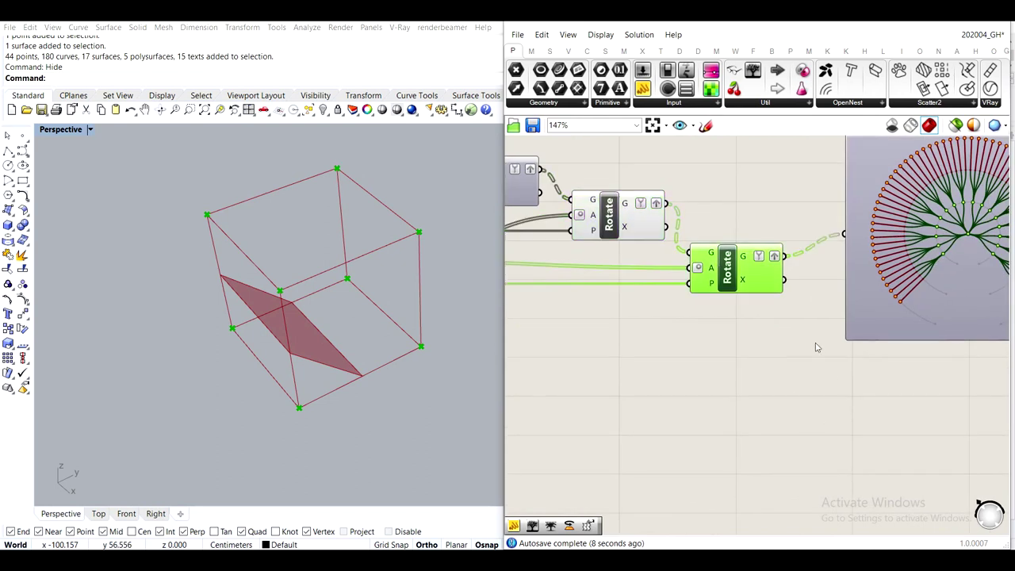
{"action": "left_click", "coordinate": [608, 219]}
{"action": "middle_click", "coordinate": [608, 203]}
{"action": "left_click", "coordinate": [642, 159]}
{"action": "left_click", "coordinate": [734, 194]}
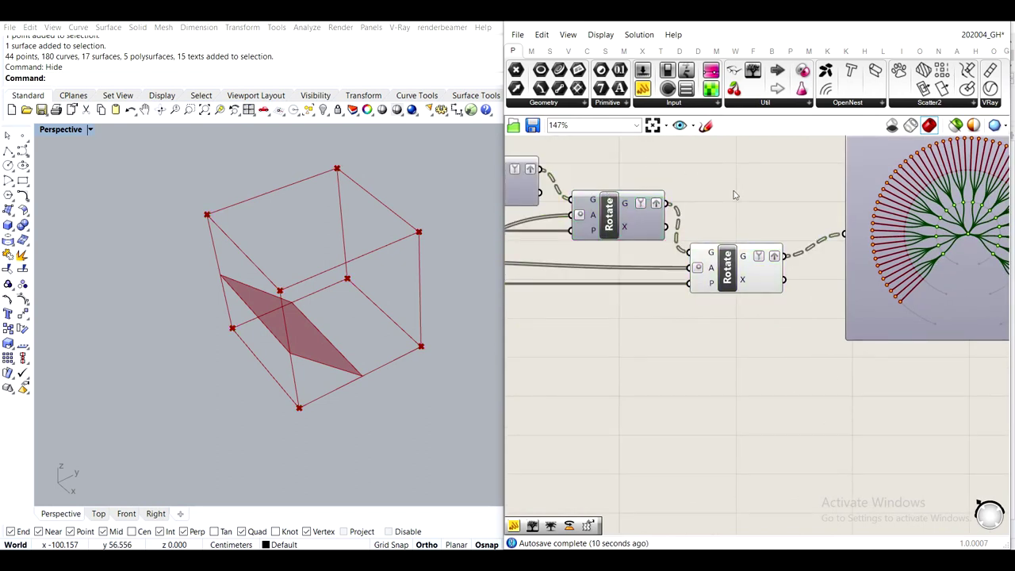
Review the chain of Rotate components and the data tree of the third Rotate's output
{"action": "right_click_drag", "start_coordinate": [795, 284], "coordinate": [673, 270]}
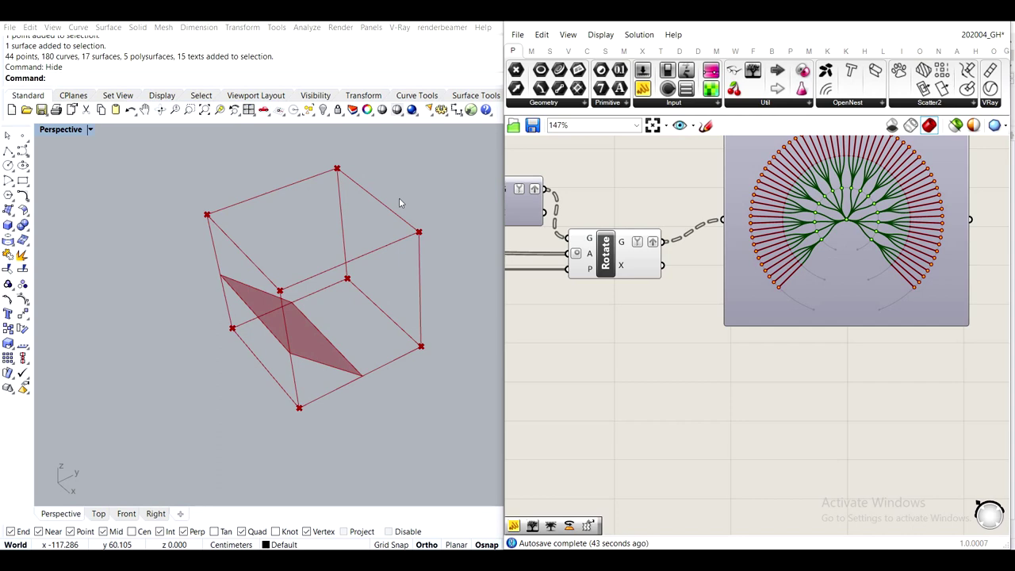
{"action": "scroll", "coordinate": [690, 298], "scroll_direction": "down", "scroll_amount": 4}
{"action": "right_click_drag", "start_coordinate": [690, 297], "coordinate": [823, 283]}
{"action": "scroll", "coordinate": [779, 278], "scroll_direction": "up", "scroll_amount": 3}
{"action": "left_click_drag", "start_coordinate": [537, 246], "coordinate": [527, 252]}
{"action": "left_click", "coordinate": [872, 339]}
{"action": "right_click_drag", "start_coordinate": [668, 303], "coordinate": [779, 293]}
{"action": "scroll", "coordinate": [779, 294], "scroll_direction": "down", "scroll_amount": 4}
{"action": "right_click_drag", "start_coordinate": [915, 334], "coordinate": [735, 340]}
{"action": "scroll", "coordinate": [866, 294], "scroll_direction": "up", "scroll_amount": 4}
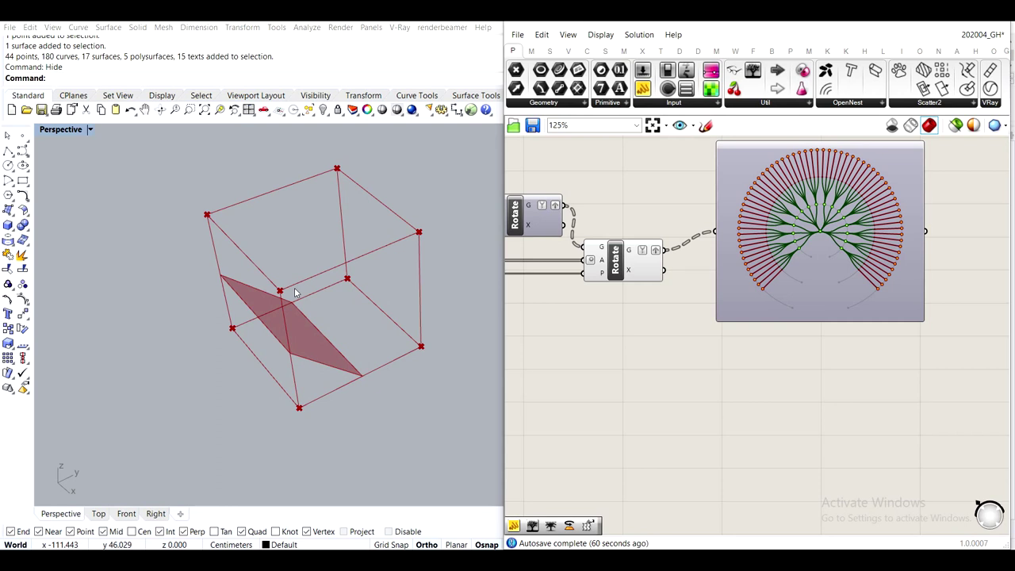
{"action": "left_click", "coordinate": [606, 263]}
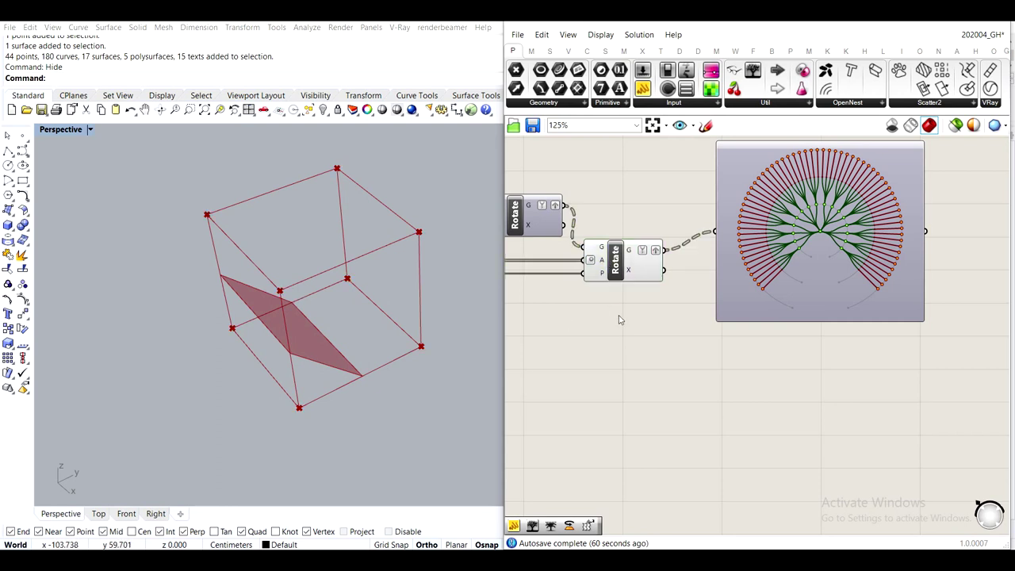
{"action": "left_click", "coordinate": [646, 347]}
Delete the Param Viewer connected to the third Rotate
{"action": "scroll", "coordinate": [667, 333], "scroll_direction": "down", "scroll_amount": 3}
{"action": "left_click", "coordinate": [772, 307]}
{"action": "key", "text": "Delete"}
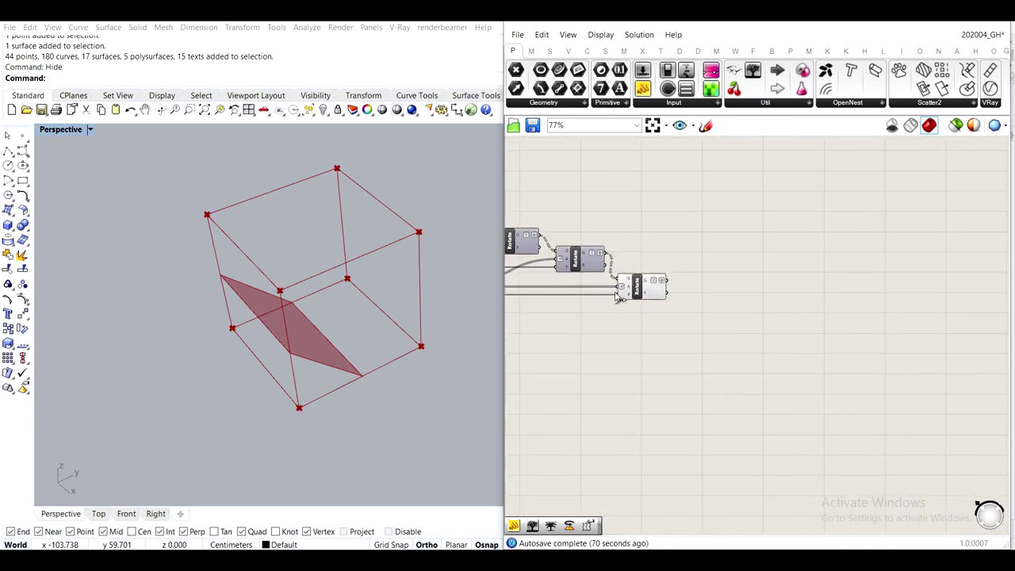
{"action": "scroll", "coordinate": [619, 296], "scroll_direction": "up", "scroll_amount": 3}
{"action": "left_click", "coordinate": [641, 288]}
{"action": "left_click", "coordinate": [742, 241]}
{"action": "right_click_drag", "start_coordinate": [689, 267], "coordinate": [846, 291]}
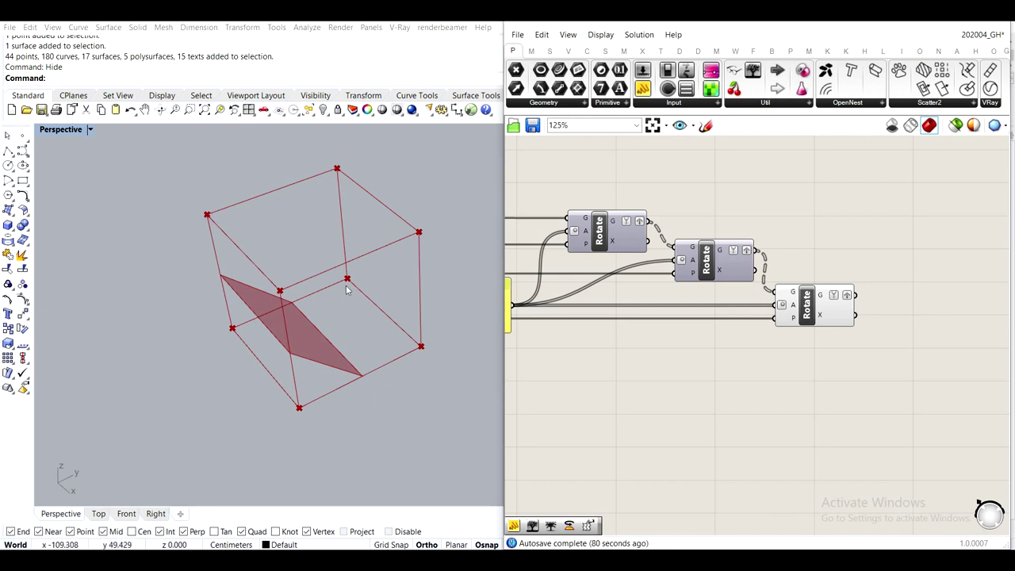
{"action": "right_click_drag", "start_coordinate": [347, 279], "coordinate": [200, 227]}
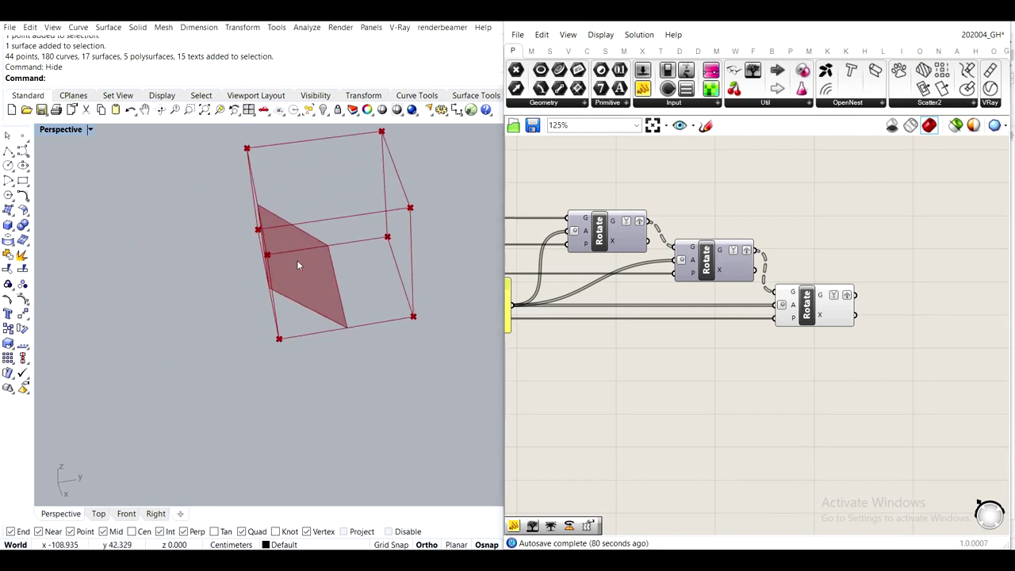
{"action": "right_click_drag", "start_coordinate": [297, 263], "coordinate": [249, 249]}
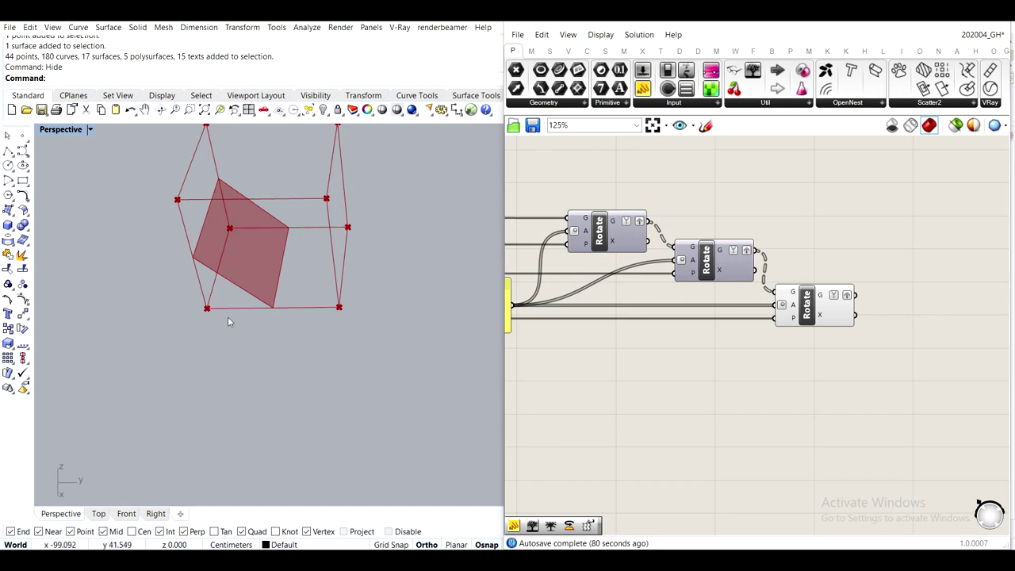
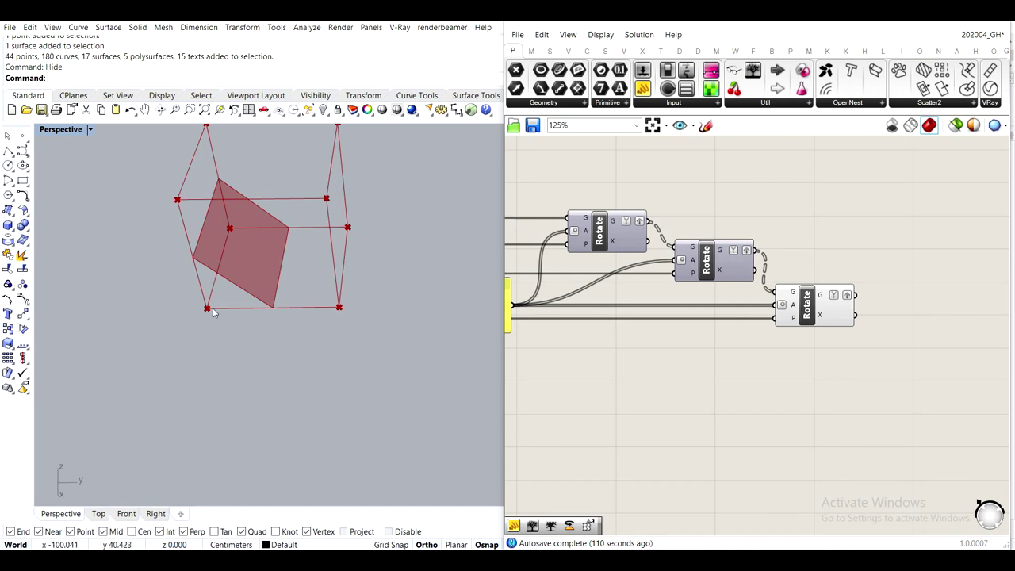
{"action": "scroll", "coordinate": [212, 313], "scroll_direction": "down", "scroll_amount": 3}
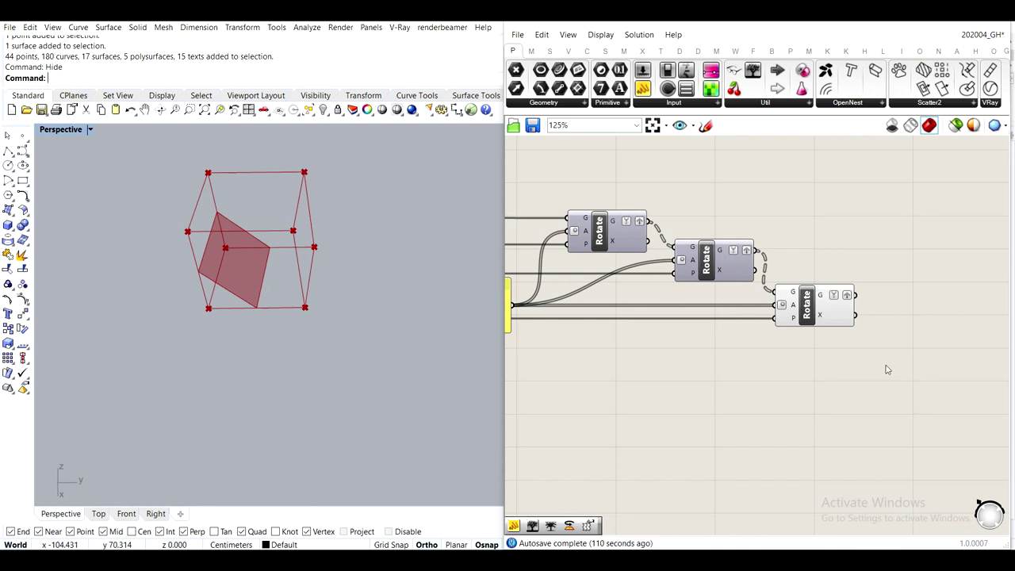
Add a Mirror component beyond the third Rotate and connect that Rotate's geometry output to the Mirror's geometry input
{"action": "scroll", "coordinate": [887, 370], "scroll_direction": "down", "scroll_amount": 1}
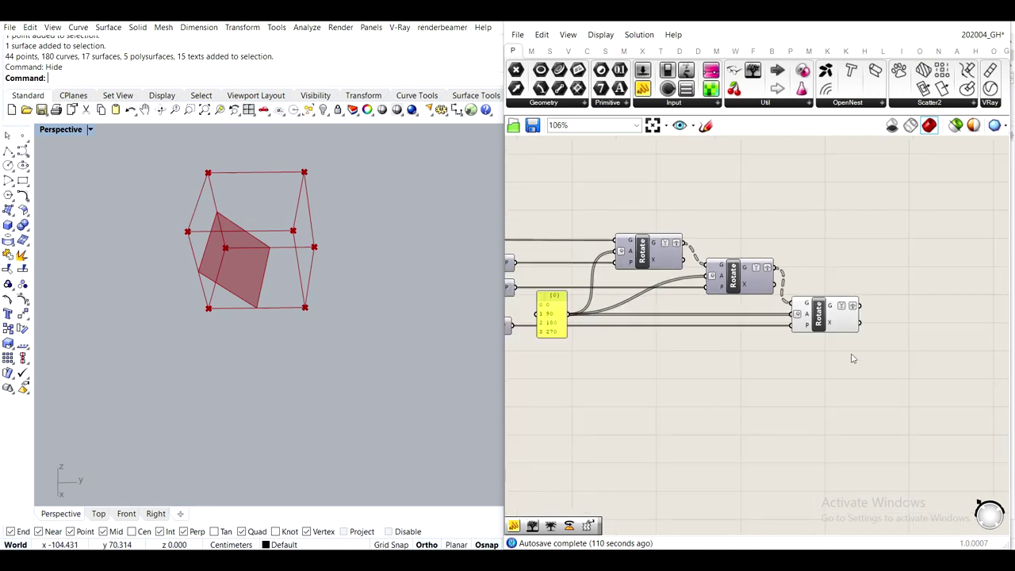
{"action": "right_click_drag", "start_coordinate": [945, 292], "coordinate": [875, 290]}
{"action": "double_click", "coordinate": [893, 257]}
{"action": "type", "text": "mirr"}
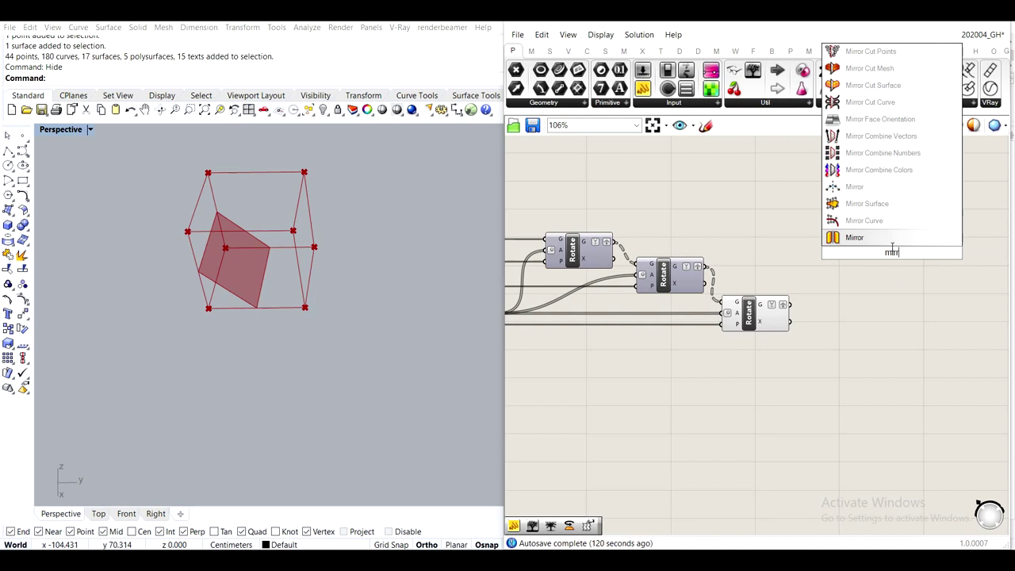
{"action": "left_click", "coordinate": [882, 238]}
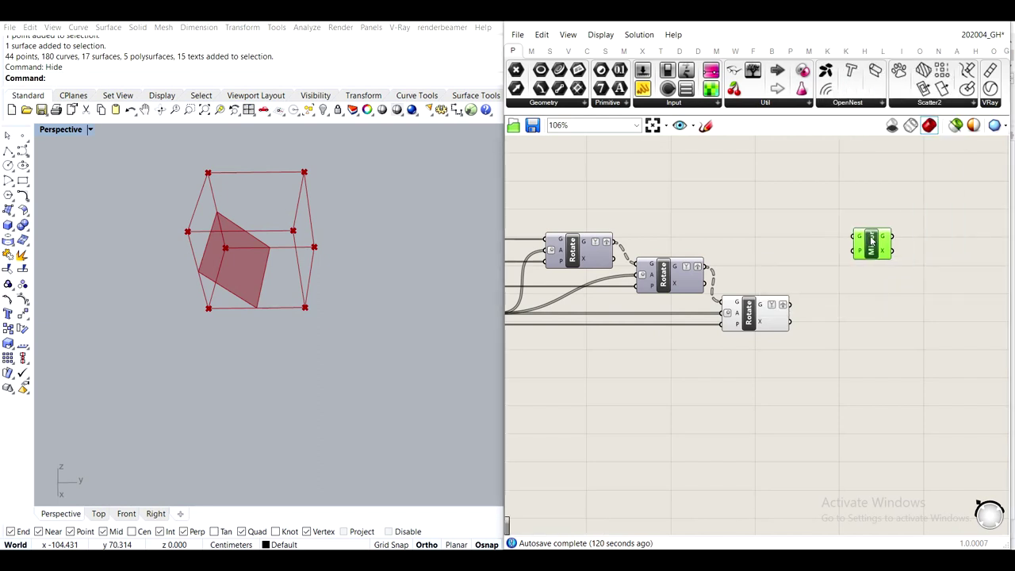
{"action": "left_click", "coordinate": [866, 333]}
{"action": "right_click_drag", "start_coordinate": [743, 338], "coordinate": [816, 318]}
{"action": "right_click_drag", "start_coordinate": [873, 279], "coordinate": [815, 281]}
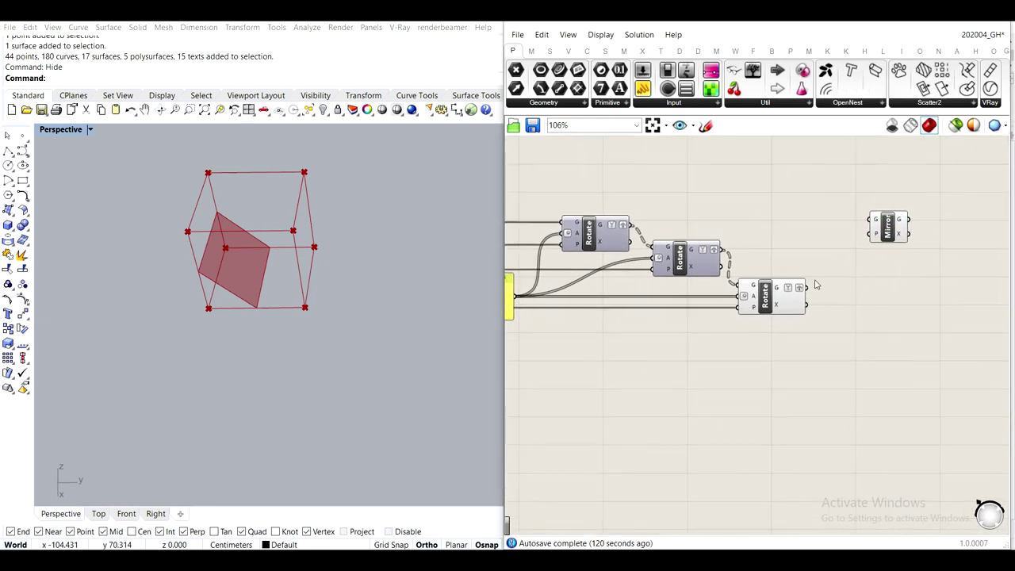
{"action": "scroll", "coordinate": [812, 284], "scroll_direction": "up", "scroll_amount": 3}
{"action": "left_click_drag", "start_coordinate": [803, 291], "coordinate": [892, 195]}
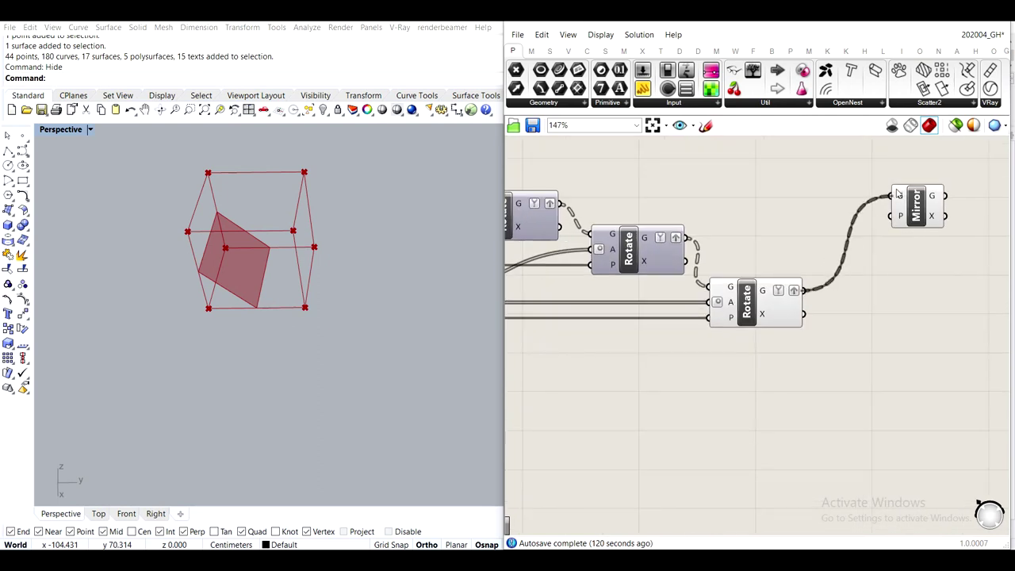
Turn off the third Rotate's preview
{"action": "left_click", "coordinate": [758, 307]}
{"action": "middle_click", "coordinate": [758, 307]}
{"action": "left_click", "coordinate": [797, 265]}
{"action": "left_click", "coordinate": [804, 203]}
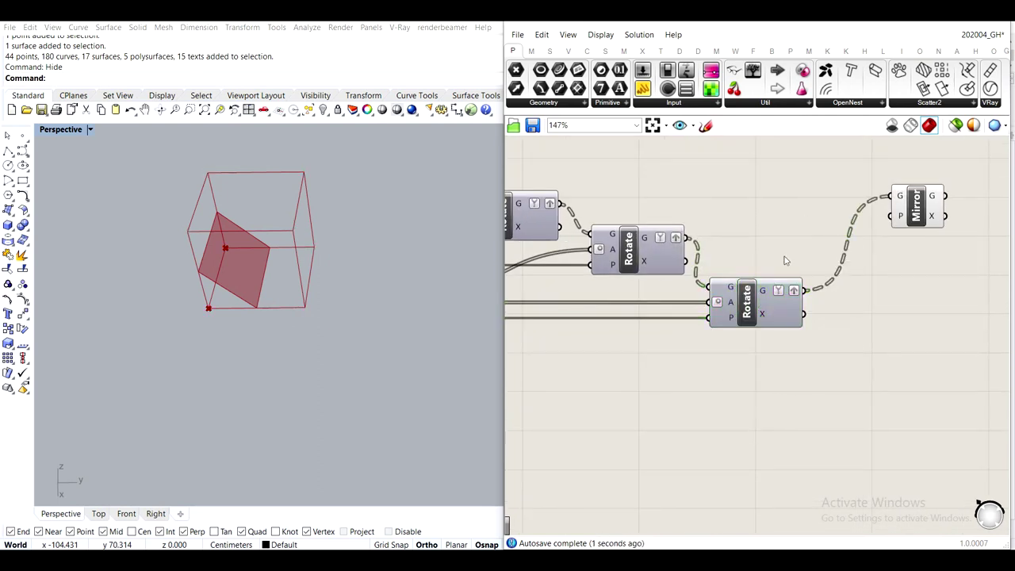
Turn off the preview of the Guiding Pts parameter
{"action": "scroll", "coordinate": [781, 297], "scroll_direction": "down", "scroll_amount": 5}
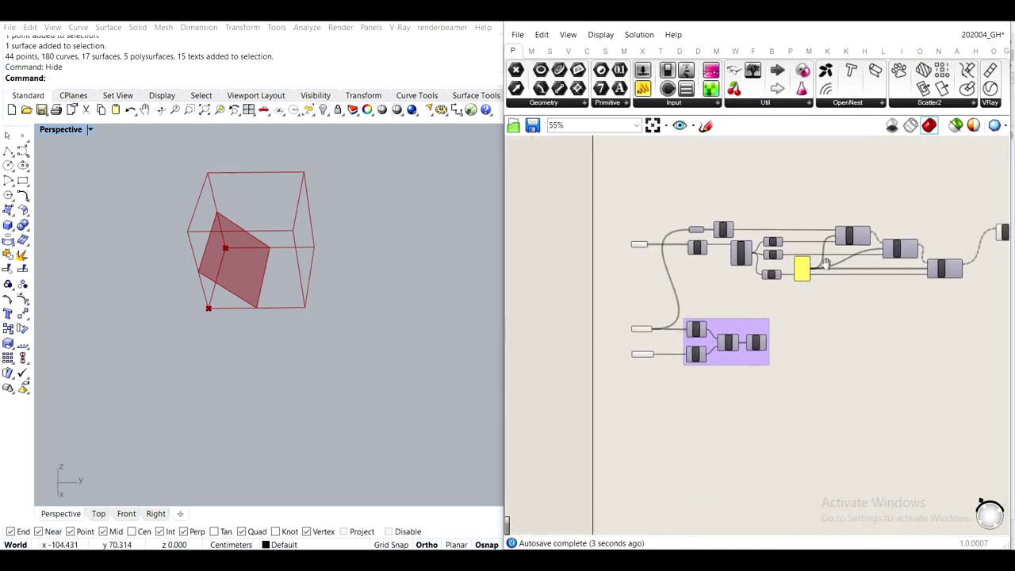
{"action": "scroll", "coordinate": [644, 252], "scroll_direction": "up", "scroll_amount": 3}
{"action": "left_click", "coordinate": [634, 236]}
{"action": "middle_click", "coordinate": [635, 235]}
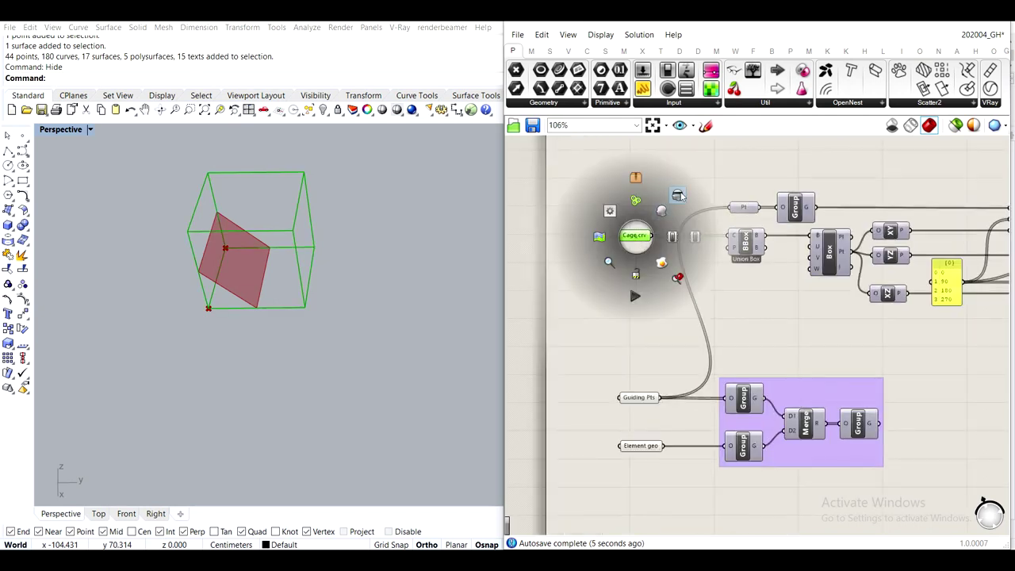
{"action": "left_click", "coordinate": [639, 397]}
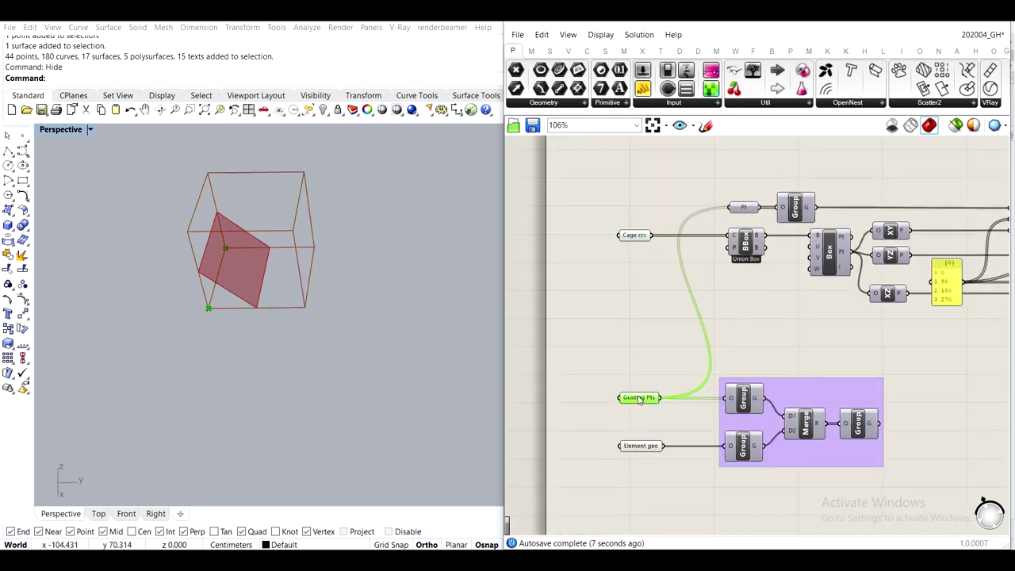
{"action": "middle_click", "coordinate": [639, 397]}
{"action": "left_click", "coordinate": [679, 355]}
{"action": "left_click", "coordinate": [793, 328]}
Show the third Rotate's points briefly to inspect them, and hide its preview again
{"action": "right_click_drag", "start_coordinate": [793, 328], "coordinate": [571, 317]}
{"action": "scroll", "coordinate": [572, 316], "scroll_direction": "down", "scroll_amount": 3}
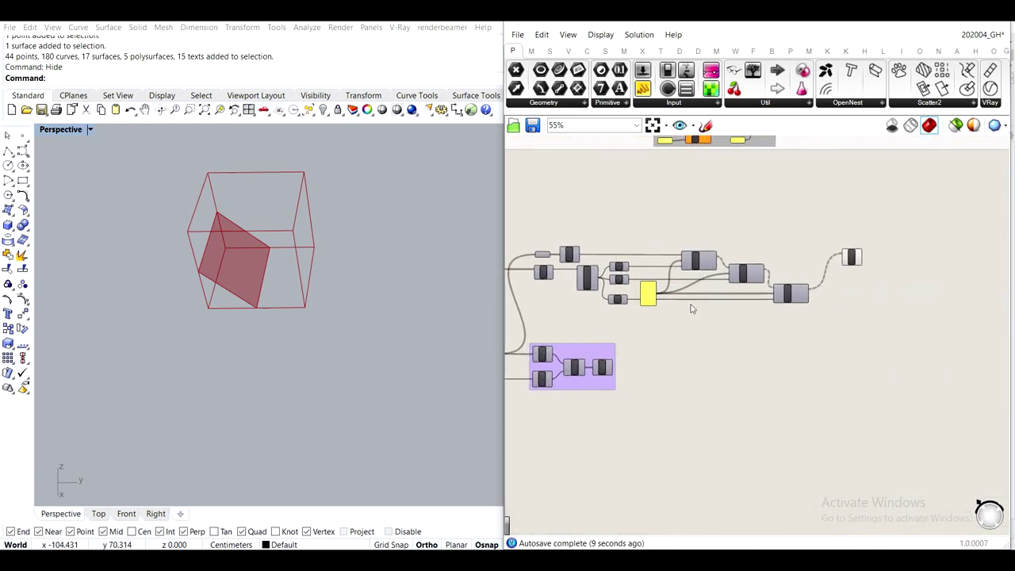
{"action": "scroll", "coordinate": [859, 269], "scroll_direction": "up", "scroll_amount": 3}
{"action": "left_click", "coordinate": [870, 250]}
{"action": "left_click", "coordinate": [831, 294]}
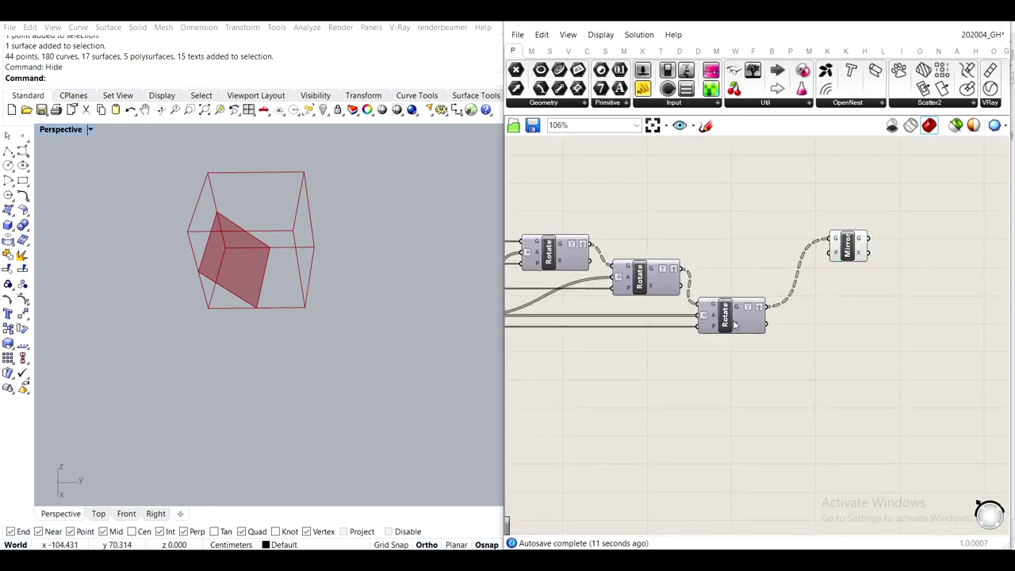
{"action": "left_click", "coordinate": [742, 327]}
{"action": "middle_click", "coordinate": [737, 320]}
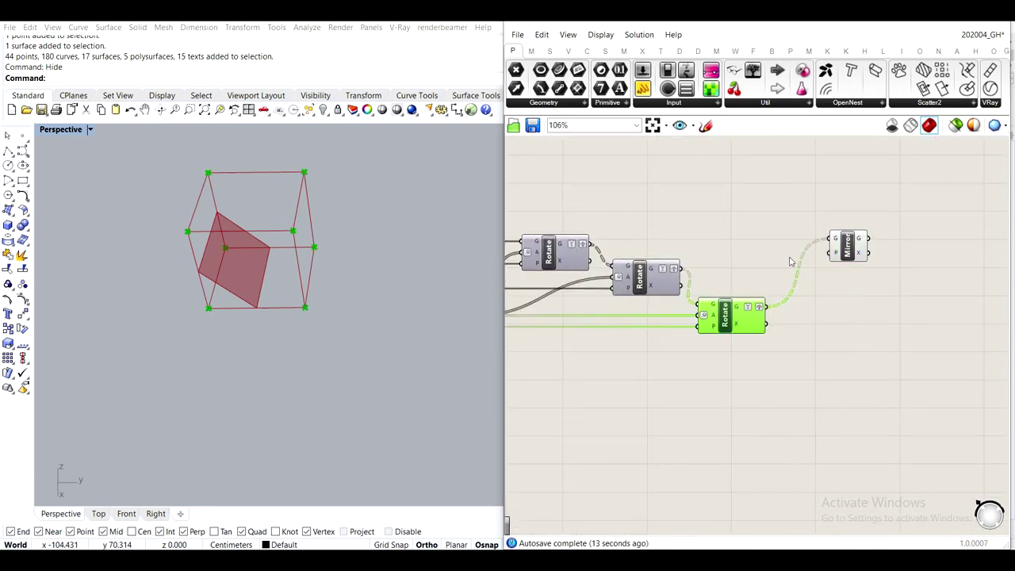
{"action": "middle_click", "coordinate": [730, 309]}
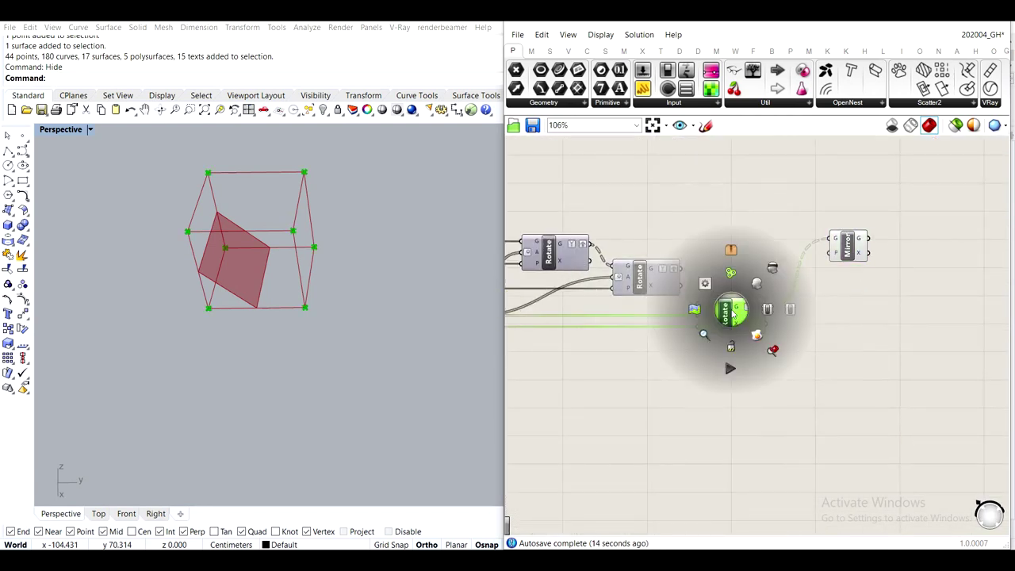
{"action": "left_click", "coordinate": [770, 267]}
{"action": "left_click", "coordinate": [808, 256]}
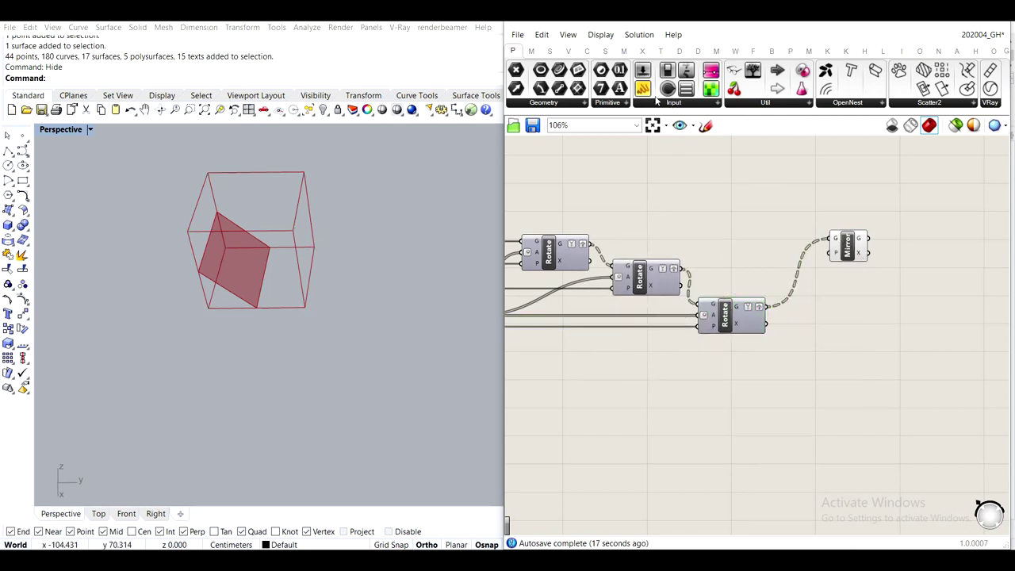
Inspect the third Rotate's geometry output tree in a temporary enlarged Panel, and delete that Panel
{"action": "left_click_drag", "start_coordinate": [642, 89], "coordinate": [805, 230]}
{"action": "left_click_drag", "start_coordinate": [766, 306], "coordinate": [741, 168]}
{"action": "scroll", "coordinate": [742, 150], "scroll_direction": "up", "scroll_amount": 2}
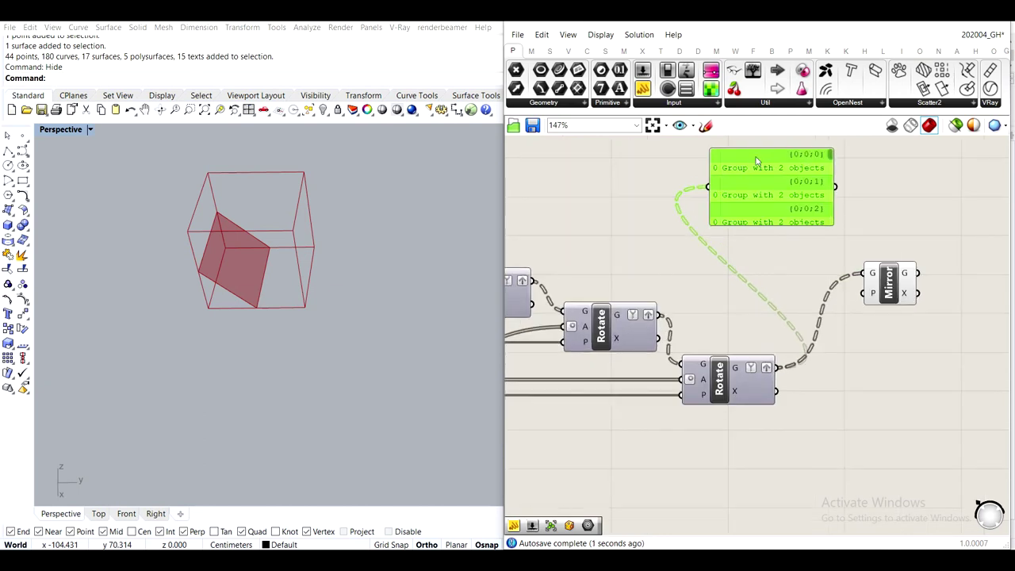
{"action": "left_click_drag", "start_coordinate": [768, 226], "coordinate": [780, 314]}
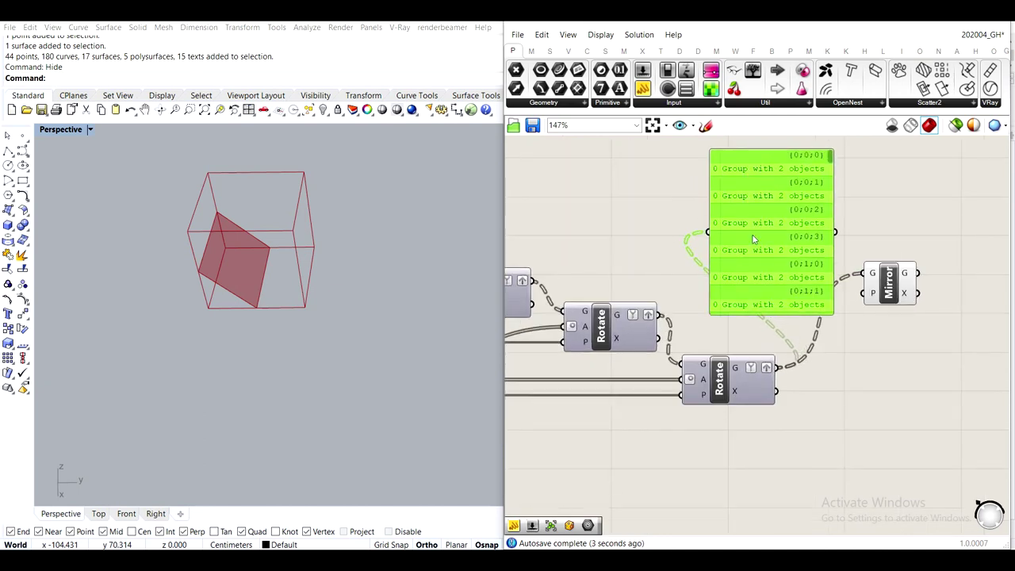
{"action": "key", "text": "Delete"}
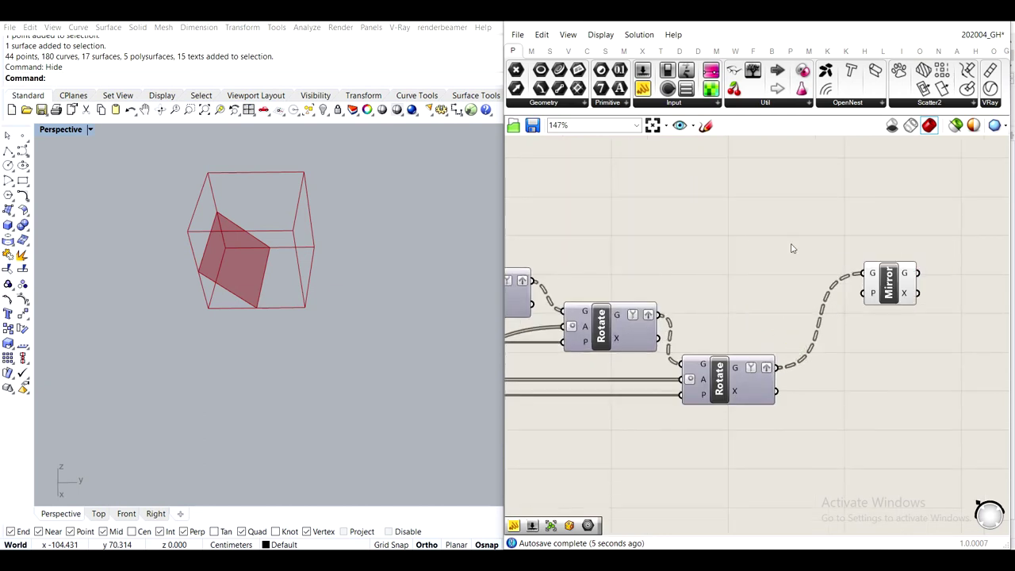
Select the XY, YZ and XZ plane components in turn to examine which Rotate each one feeds
{"action": "scroll", "coordinate": [865, 305], "scroll_direction": "down", "scroll_amount": 2}
{"action": "right_click_drag", "start_coordinate": [750, 322], "coordinate": [888, 259]}
{"action": "scroll", "coordinate": [596, 253], "scroll_direction": "up", "scroll_amount": 1}
{"action": "left_click", "coordinate": [579, 246]}
{"action": "left_click", "coordinate": [572, 272]}
{"action": "left_click", "coordinate": [568, 317]}
{"action": "left_click", "coordinate": [571, 243]}
{"action": "left_click", "coordinate": [572, 272]}
{"action": "left_click", "coordinate": [571, 318]}
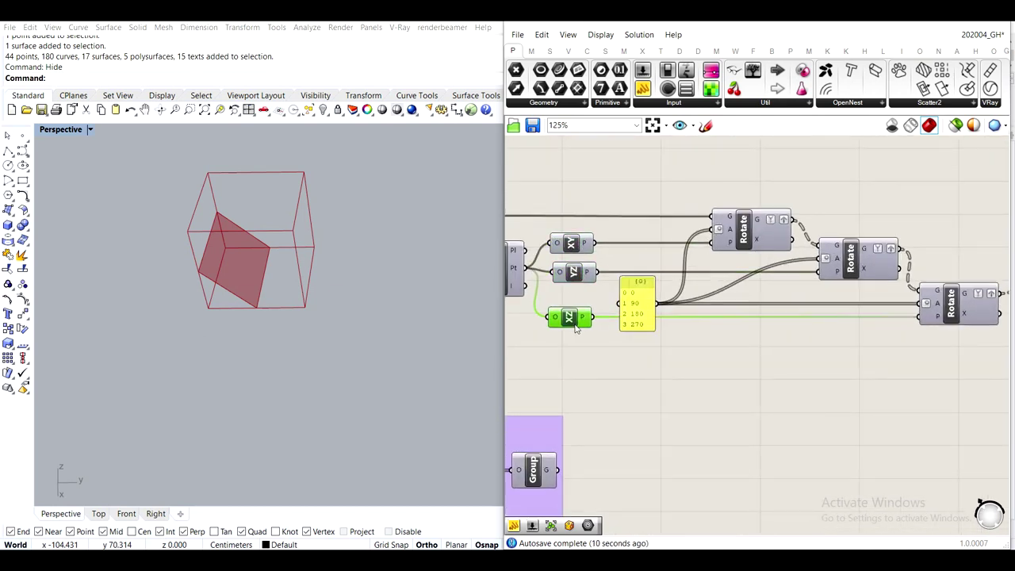
{"action": "left_click", "coordinate": [572, 272]}
Examine how the finished reference definition wires its XY, YZ and XZ planes, and compare it with the three new plane components
{"action": "scroll", "coordinate": [647, 210], "scroll_direction": "down", "scroll_amount": 5}
{"action": "right_click_drag", "start_coordinate": [796, 196], "coordinate": [764, 365]}
{"action": "scroll", "coordinate": [704, 192], "scroll_direction": "up", "scroll_amount": 4}
{"action": "left_click", "coordinate": [585, 255]}
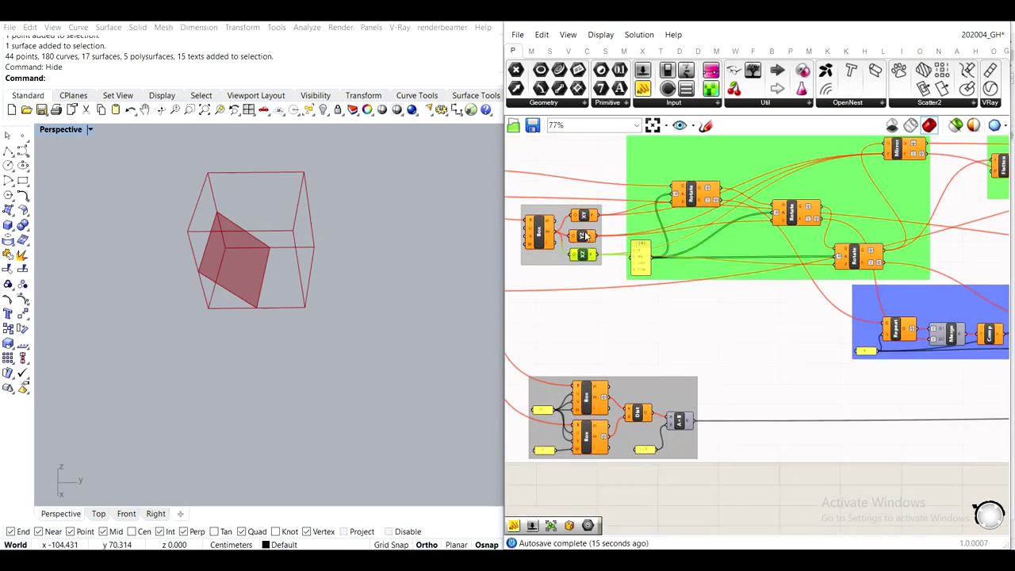
{"action": "scroll", "coordinate": [668, 300], "scroll_direction": "down", "scroll_amount": 4}
{"action": "right_click_drag", "start_coordinate": [641, 404], "coordinate": [675, 256]}
{"action": "scroll", "coordinate": [660, 332], "scroll_direction": "up", "scroll_amount": 5}
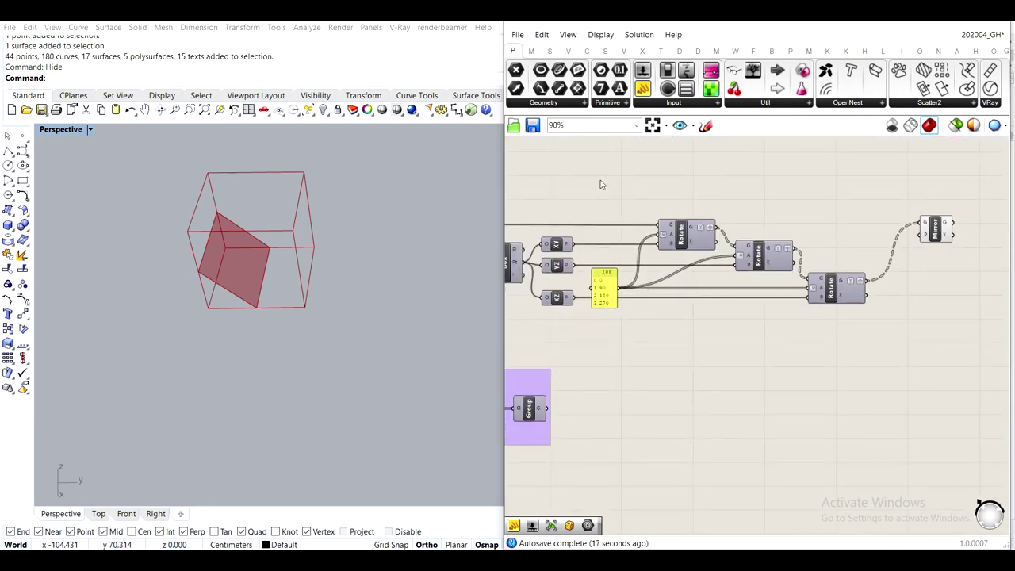
{"action": "left_click_drag", "start_coordinate": [542, 191], "coordinate": [596, 357]}
{"action": "left_click", "coordinate": [714, 406]}
{"action": "left_click", "coordinate": [828, 300]}
{"action": "left_click", "coordinate": [819, 349]}
{"action": "mouse_move", "coordinate": [925, 225]}
{"action": "double_click", "coordinate": [843, 213]}
{"action": "type", "text": "merge"}
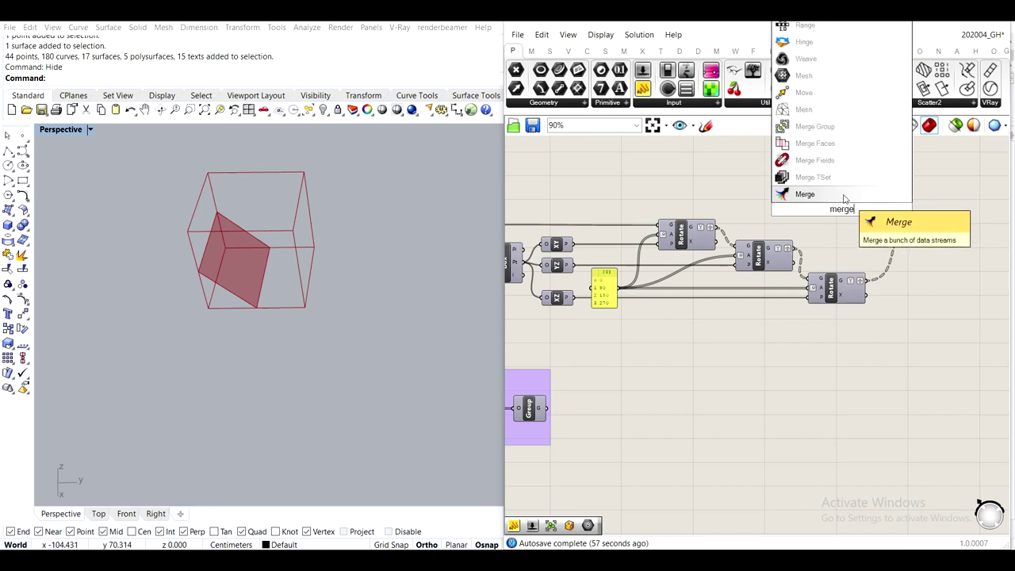
{"action": "key", "text": "Escape"}
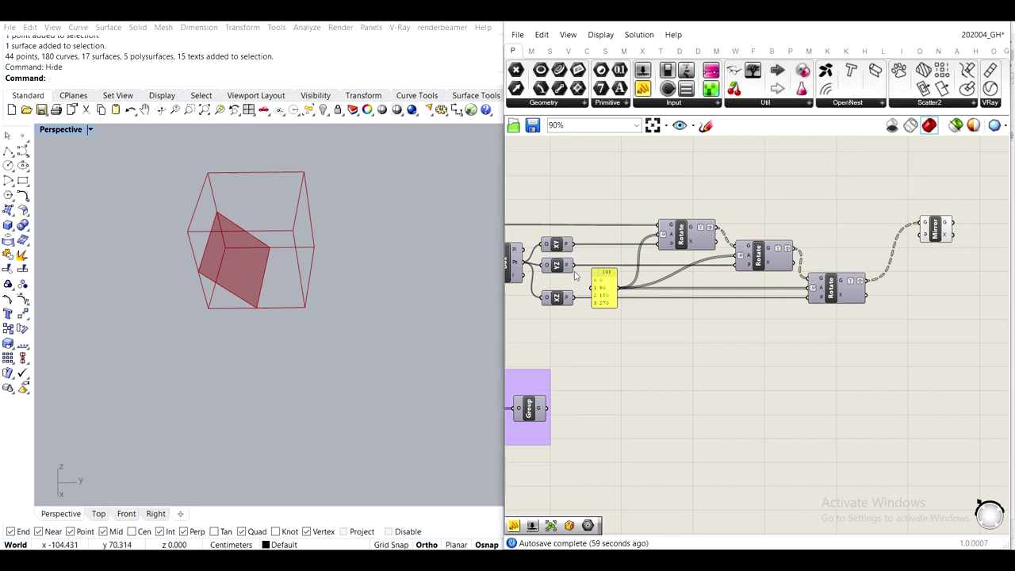
Connect the XY, YZ and XZ plane outputs together to the Mirror's plane input
{"action": "left_click_drag", "start_coordinate": [572, 244], "coordinate": [928, 245]}
{"action": "left_click_drag", "start_coordinate": [573, 266], "coordinate": [922, 236], "text": "shift"}
{"action": "left_click_drag", "start_coordinate": [573, 298], "coordinate": [931, 251], "text": "shift"}
{"action": "left_click", "coordinate": [920, 185]}
Add a Panel beside the Mirror component and connect the Mirror's geometry output to it
{"action": "right_click_drag", "start_coordinate": [944, 220], "coordinate": [743, 214]}
{"action": "scroll", "coordinate": [746, 225], "scroll_direction": "up", "scroll_amount": 3}
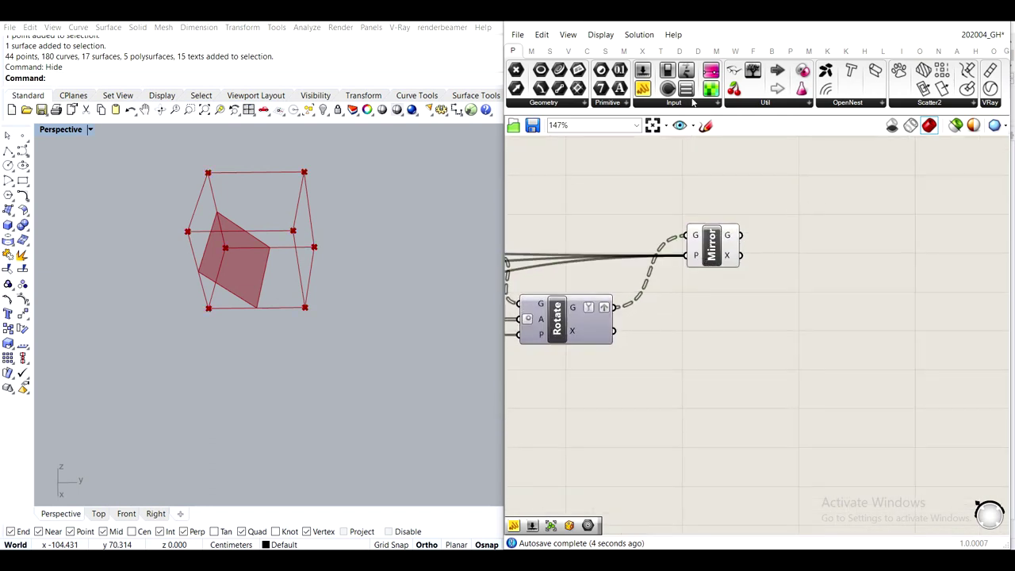
{"action": "left_click", "coordinate": [639, 101]}
{"action": "left_click", "coordinate": [639, 92]}
{"action": "left_click", "coordinate": [866, 234]}
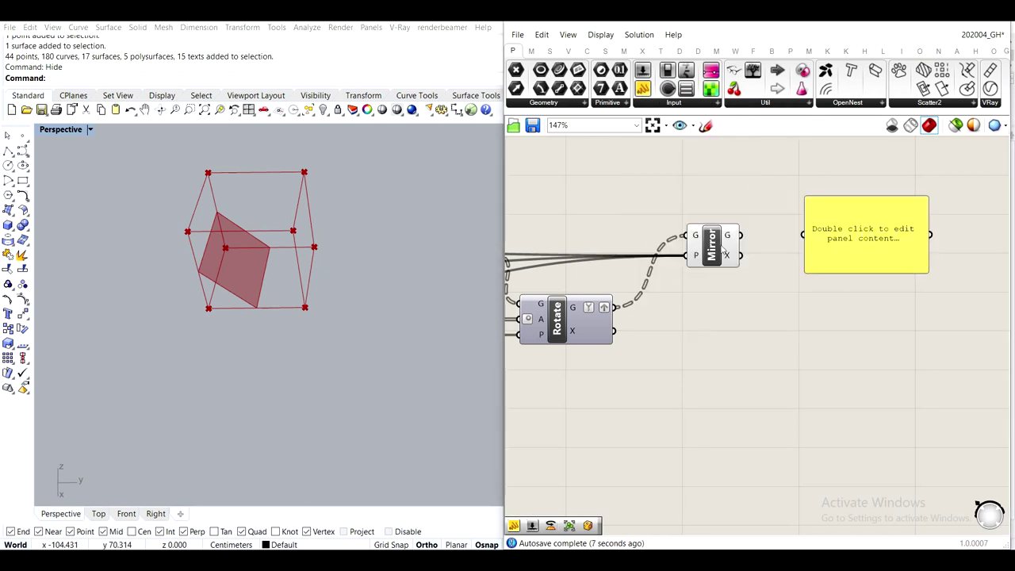
{"action": "left_click_drag", "start_coordinate": [739, 236], "coordinate": [823, 243]}
Examine the branches and groups of the Mirror's output in the connected Panel
{"action": "right_click_drag", "start_coordinate": [859, 273], "coordinate": [843, 240]}
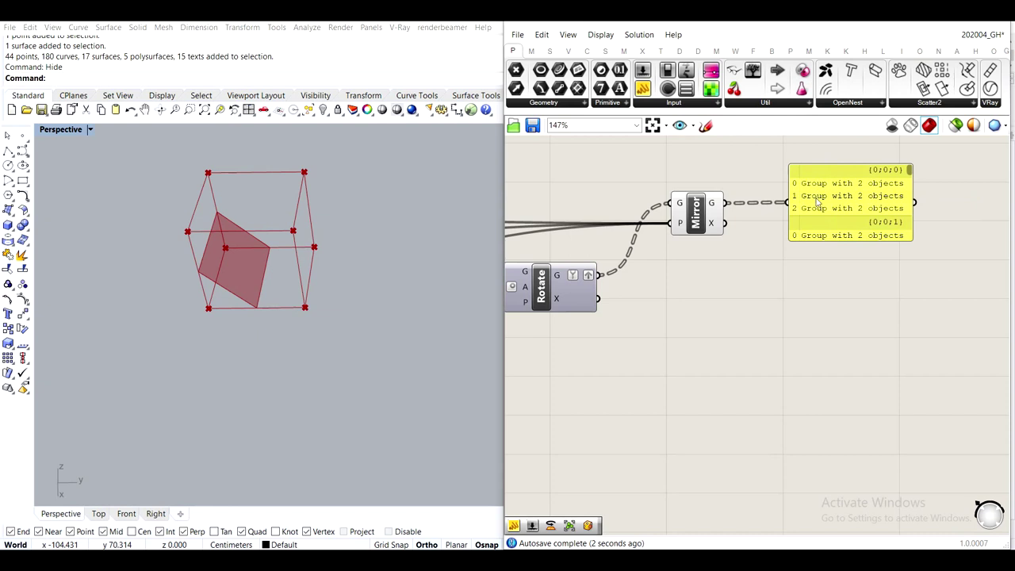
{"action": "scroll", "coordinate": [825, 184], "scroll_direction": "down", "scroll_amount": 1}
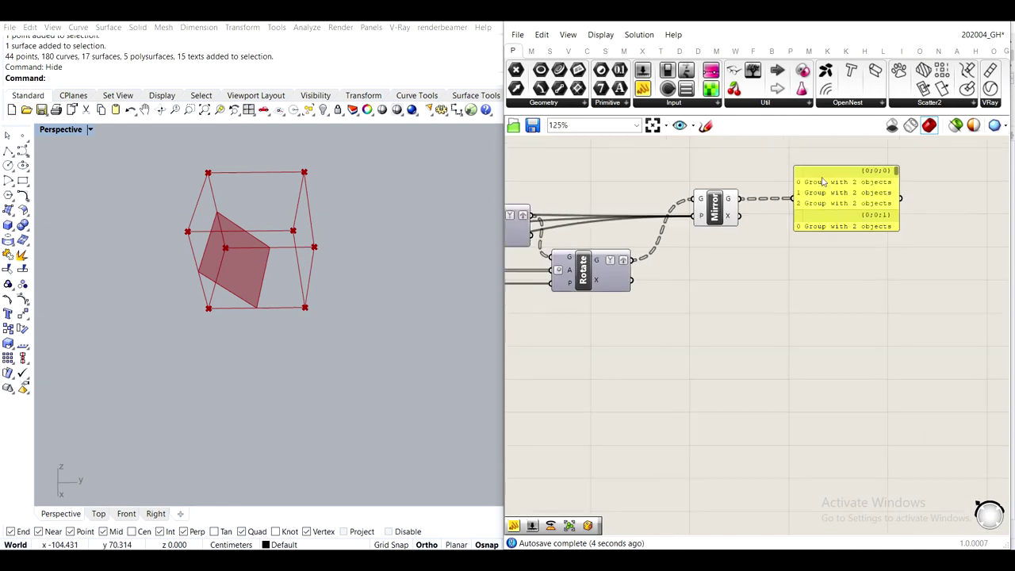
{"action": "scroll", "coordinate": [866, 188], "scroll_direction": "down", "scroll_amount": 1}
{"action": "right_click_drag", "start_coordinate": [720, 211], "coordinate": [782, 205]}
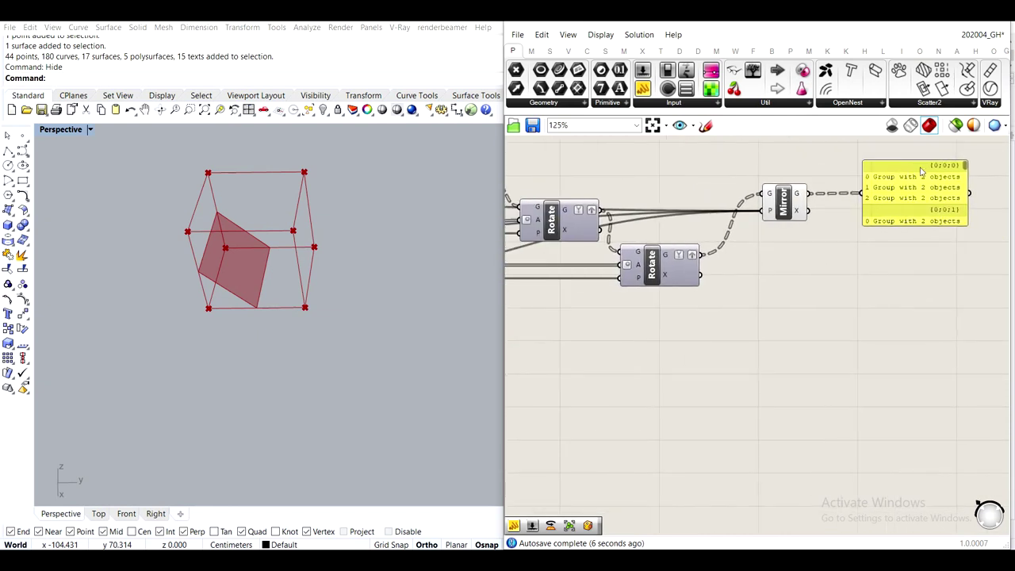
{"action": "left_click", "coordinate": [918, 196]}
{"action": "scroll", "coordinate": [716, 261], "scroll_direction": "down", "scroll_amount": 5}
{"action": "right_click_drag", "start_coordinate": [523, 257], "coordinate": [684, 252]}
{"action": "scroll", "coordinate": [650, 250], "scroll_direction": "up", "scroll_amount": 5}
{"action": "right_click_drag", "start_coordinate": [823, 278], "coordinate": [653, 269]}
{"action": "scroll", "coordinate": [698, 257], "scroll_direction": "down", "scroll_amount": 3}
{"action": "scroll", "coordinate": [818, 230], "scroll_direction": "up", "scroll_amount": 3}
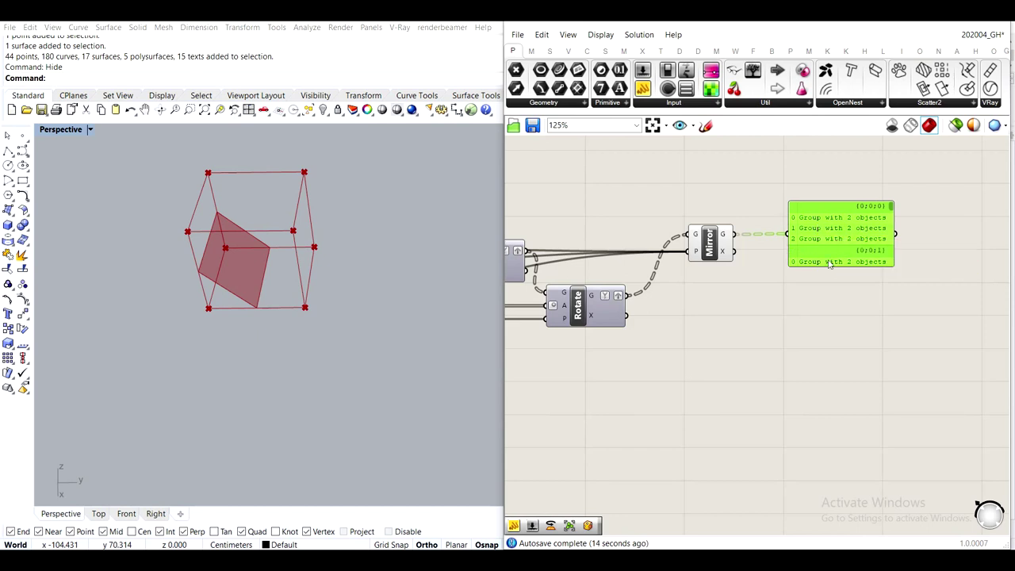
Trace the wires from the plane components past the Rotate chain to the Mirror's plane input, and select the Mirror
{"action": "right_click_drag", "start_coordinate": [713, 292], "coordinate": [821, 276]}
{"action": "mouse_move", "coordinate": [728, 308]}
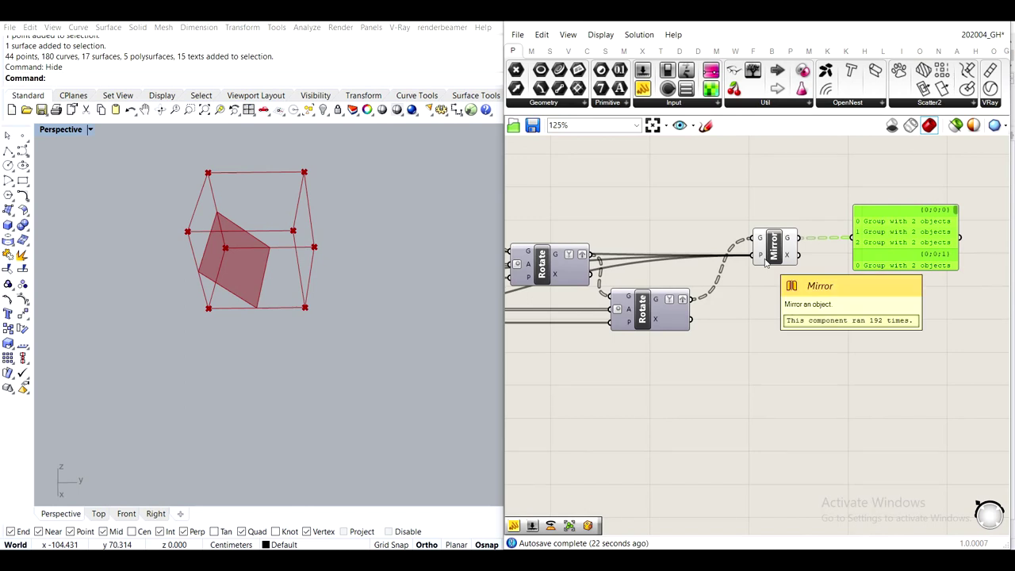
{"action": "right_click_drag", "start_coordinate": [533, 255], "coordinate": [820, 236]}
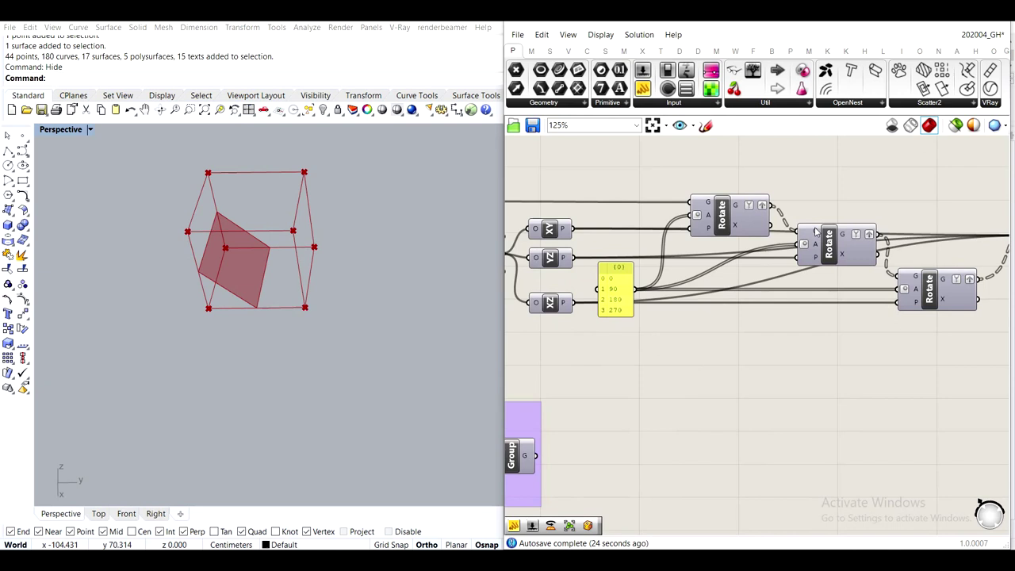
{"action": "scroll", "coordinate": [797, 228], "scroll_direction": "down", "scroll_amount": 2}
{"action": "scroll", "coordinate": [654, 271], "scroll_direction": "up", "scroll_amount": 3}
{"action": "left_click", "coordinate": [962, 208]}
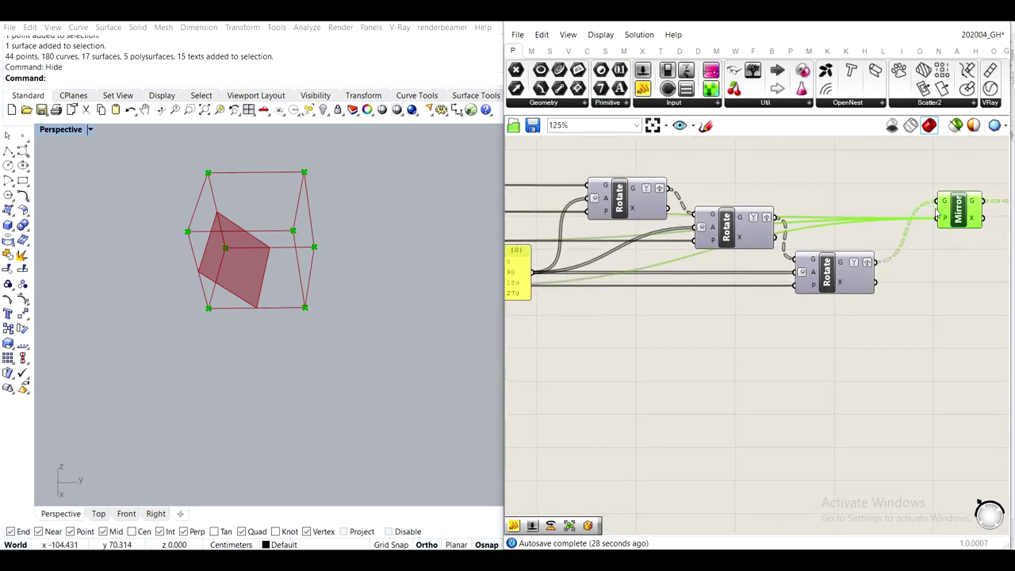
Examine the data passed from the last Rotate through the Mirror into the connected Panel
{"action": "right_click_drag", "start_coordinate": [935, 211], "coordinate": [766, 246]}
{"action": "scroll", "coordinate": [867, 222], "scroll_direction": "up", "scroll_amount": 3}
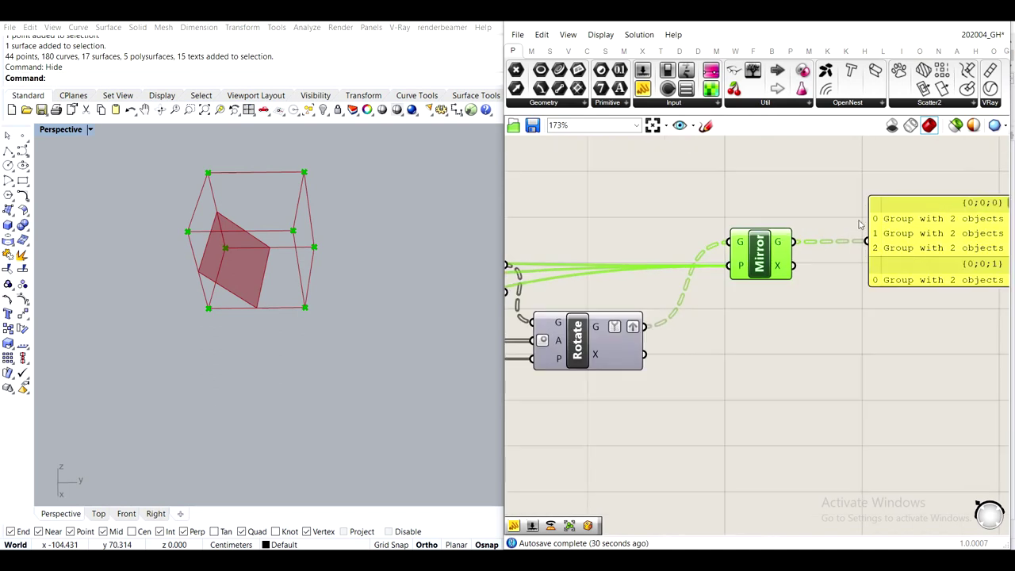
{"action": "scroll", "coordinate": [945, 226], "scroll_direction": "down", "scroll_amount": 3}
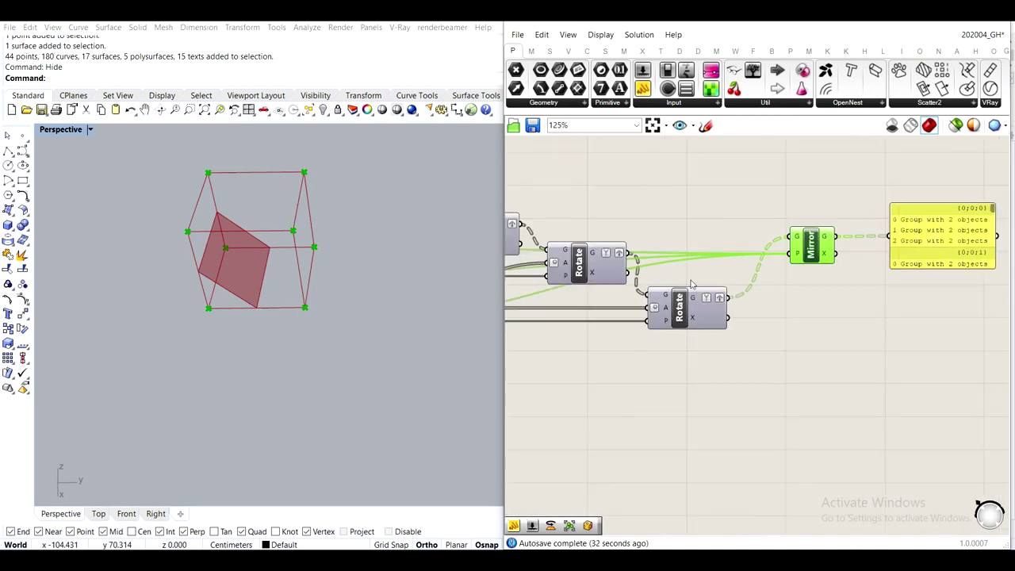
{"action": "scroll", "coordinate": [718, 280], "scroll_direction": "down", "scroll_amount": 4}
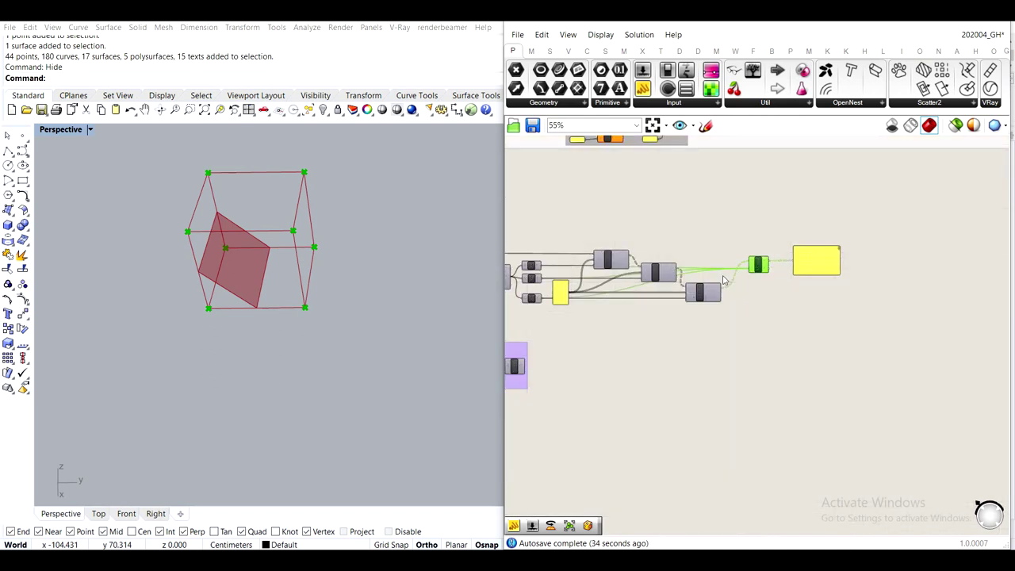
{"action": "scroll", "coordinate": [723, 279], "scroll_direction": "up", "scroll_amount": 4}
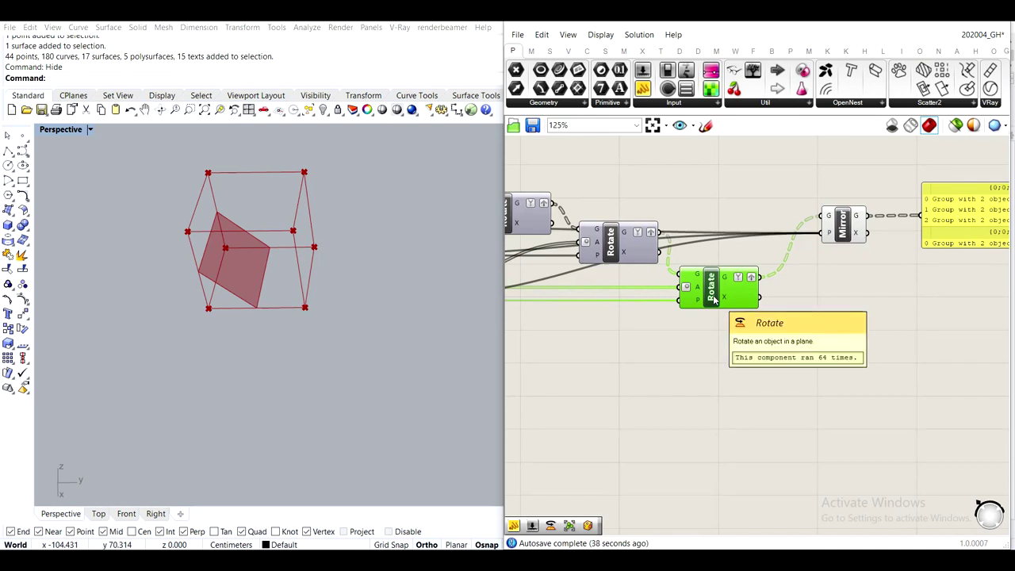
{"action": "scroll", "coordinate": [714, 297], "scroll_direction": "down", "scroll_amount": 2}
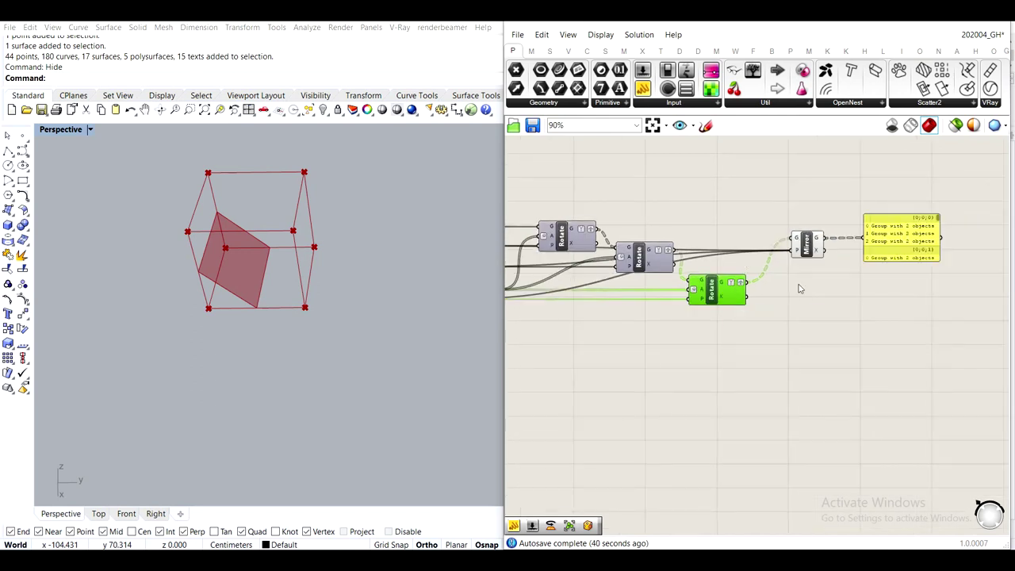
{"action": "scroll", "coordinate": [783, 204], "scroll_direction": "up", "scroll_amount": 1}
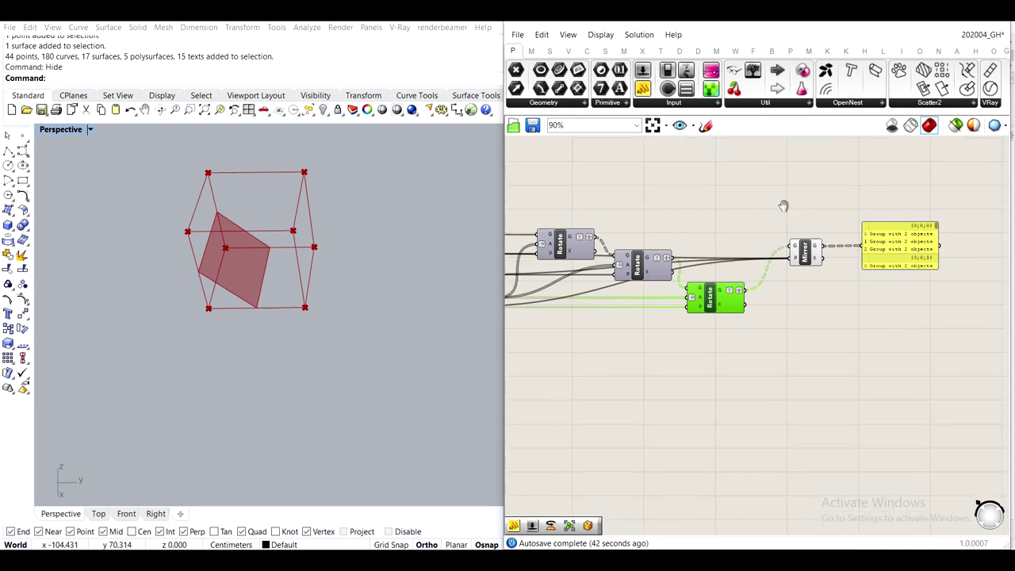
{"action": "scroll", "coordinate": [770, 264], "scroll_direction": "up", "scroll_amount": 1}
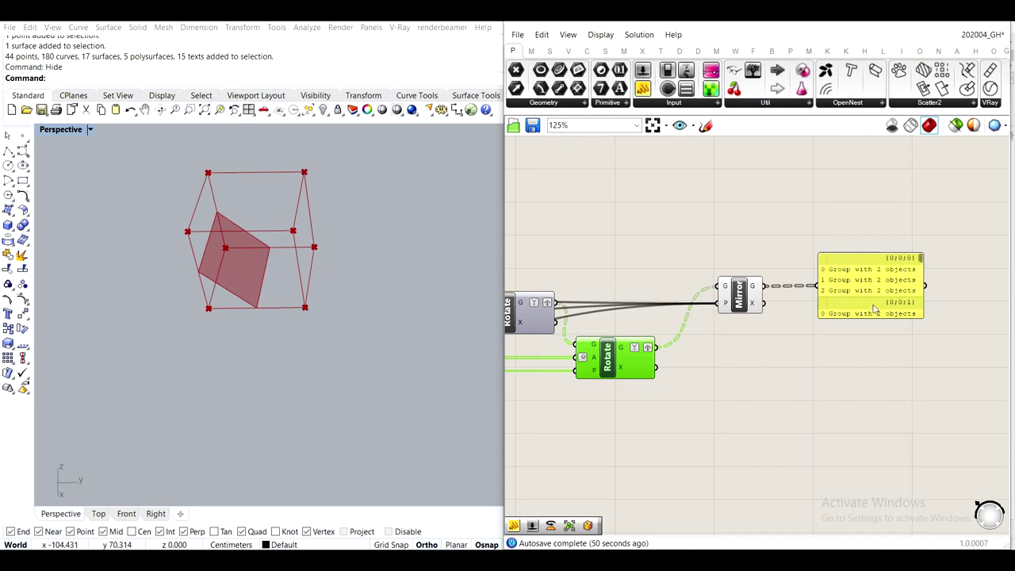
Enable the preview of the last Rotate and connect its geometry output to the Panel
{"action": "middle_click", "coordinate": [609, 344]}
{"action": "left_click", "coordinate": [636, 317]}
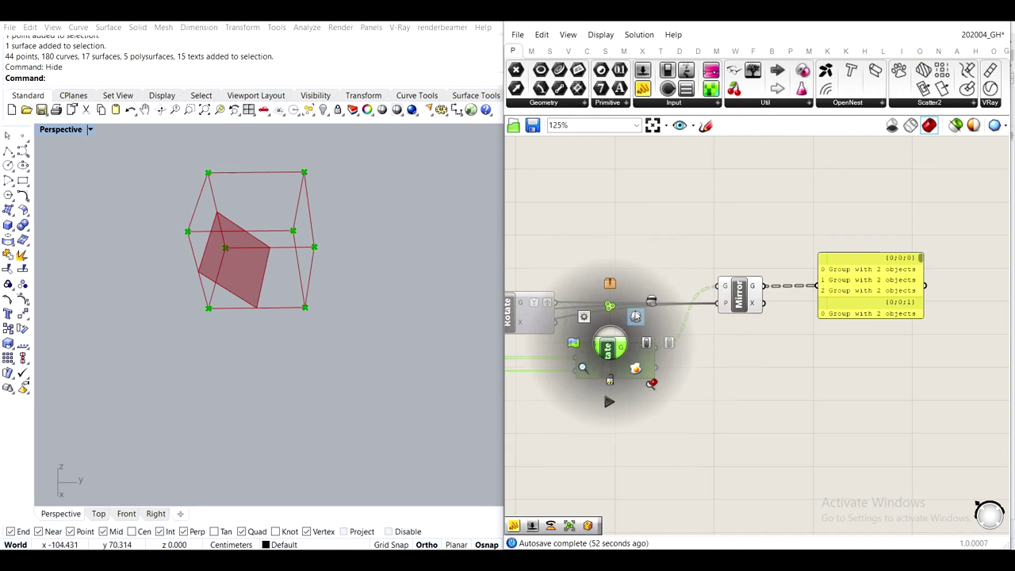
{"action": "left_click_drag", "start_coordinate": [657, 348], "coordinate": [866, 351], "text": "shift"}
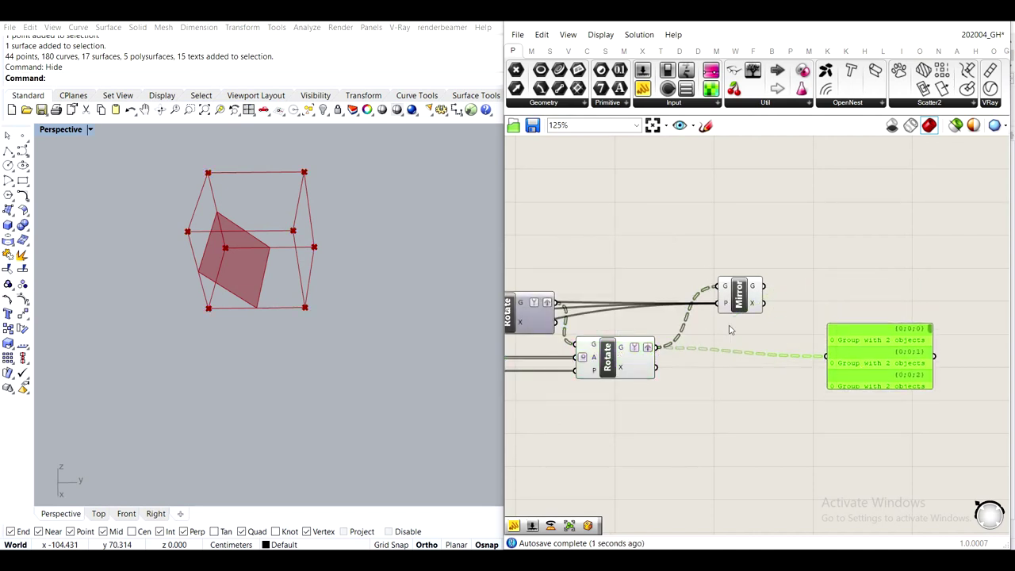
Replace the Panel with a Merge component, feeding the last Rotate's geometry into D1 and the Mirror's geometry into D2
{"action": "key", "text": "Delete"}
{"action": "double_click", "coordinate": [773, 352]}
{"action": "type", "text": "merge"}
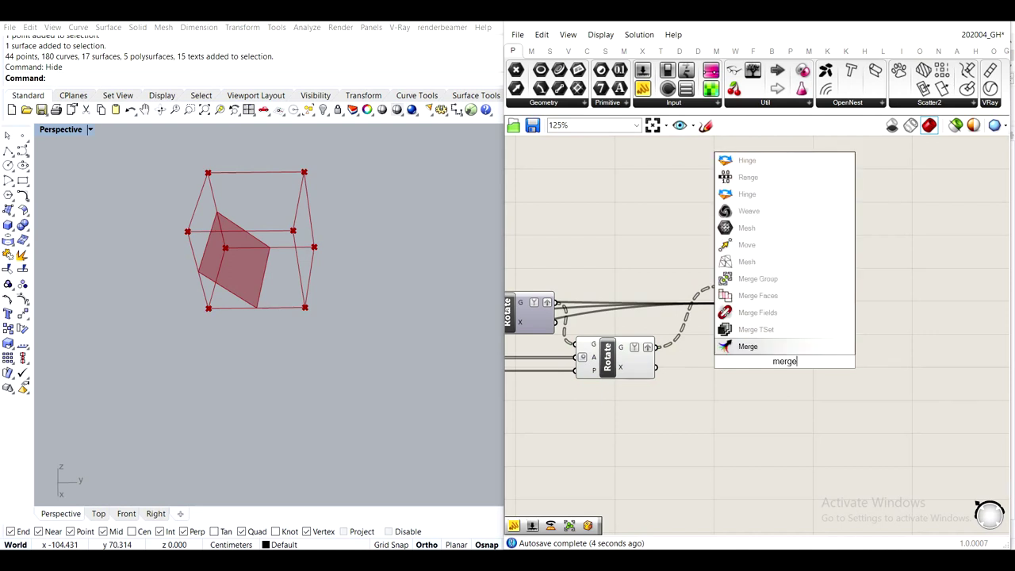
{"action": "key", "text": "Return"}
{"action": "left_click_drag", "start_coordinate": [657, 348], "coordinate": [845, 367]}
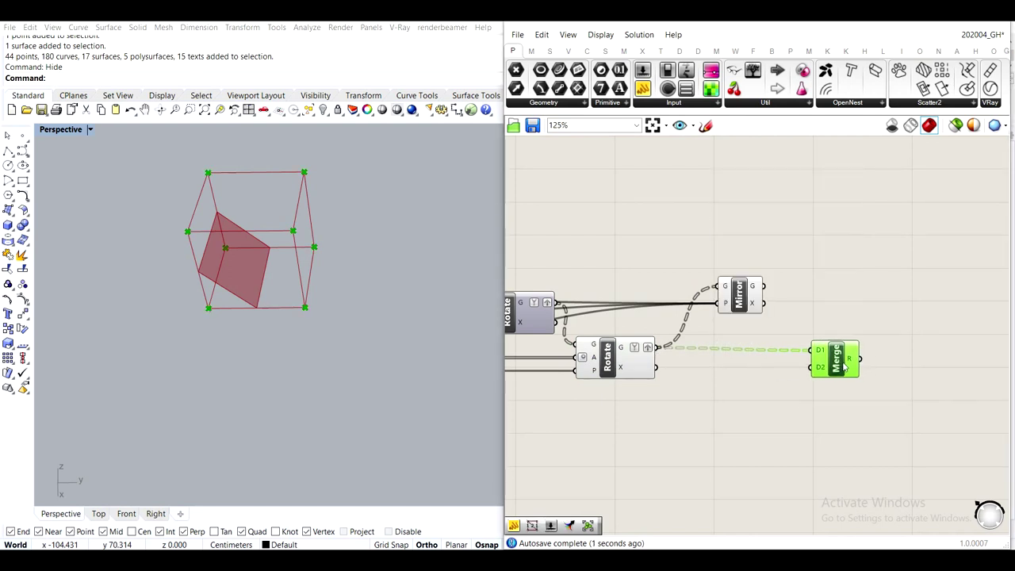
{"action": "left_click_drag", "start_coordinate": [764, 286], "coordinate": [819, 372]}
{"action": "scroll", "coordinate": [822, 368], "scroll_direction": "up", "scroll_amount": 6}
{"action": "left_click", "coordinate": [797, 376]}
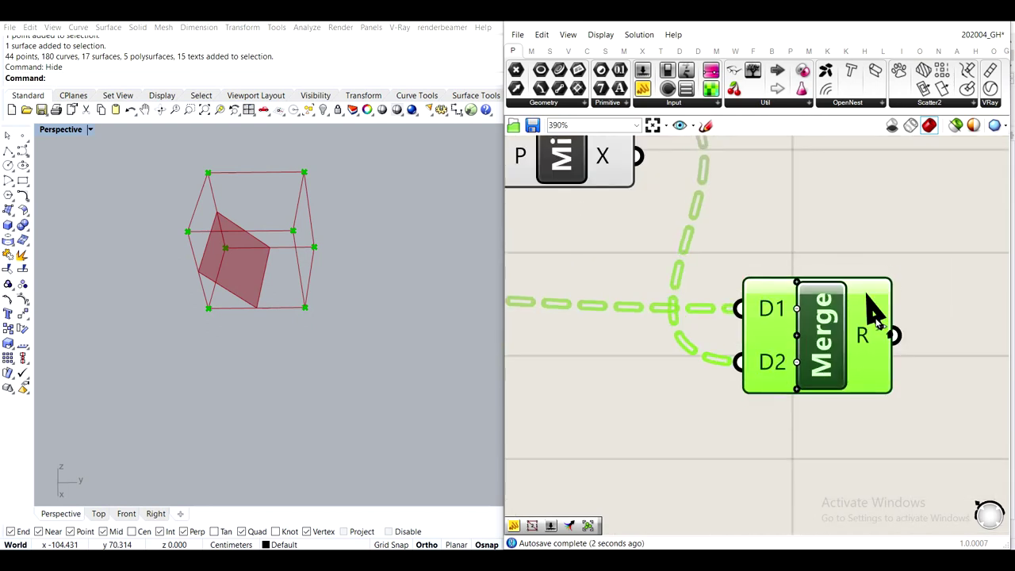
Add a Panel beside the Merge component and connect the Merge's result output to it
{"action": "left_click_drag", "start_coordinate": [825, 310], "coordinate": [850, 297]}
{"action": "scroll", "coordinate": [615, 343], "scroll_direction": "down", "scroll_amount": 5}
{"action": "right_click_drag", "start_coordinate": [732, 398], "coordinate": [731, 398]}
{"action": "left_click", "coordinate": [731, 398]}
{"action": "left_click", "coordinate": [643, 88]}
{"action": "left_click", "coordinate": [851, 360]}
{"action": "left_click_drag", "start_coordinate": [789, 365], "coordinate": [772, 345]}
Turn off the preview of the last Rotate, Mirror and Merge components
{"action": "scroll", "coordinate": [774, 345], "scroll_direction": "down", "scroll_amount": 2}
{"action": "scroll", "coordinate": [772, 342], "scroll_direction": "down", "scroll_amount": 3}
{"action": "right_click_drag", "start_coordinate": [692, 362], "coordinate": [743, 332]}
{"action": "left_click_drag", "start_coordinate": [797, 354], "coordinate": [697, 248]}
{"action": "middle_click", "coordinate": [697, 247]}
{"action": "left_click", "coordinate": [737, 205]}
{"action": "left_click", "coordinate": [768, 238]}
Examine how the finished reference definition passes the Mirror and Rotate outputs through Flatten and Merge into Ungroup
{"action": "right_click_drag", "start_coordinate": [788, 323], "coordinate": [766, 345]}
{"action": "scroll", "coordinate": [766, 347], "scroll_direction": "up", "scroll_amount": 2}
{"action": "right_click_drag", "start_coordinate": [649, 182], "coordinate": [690, 261]}
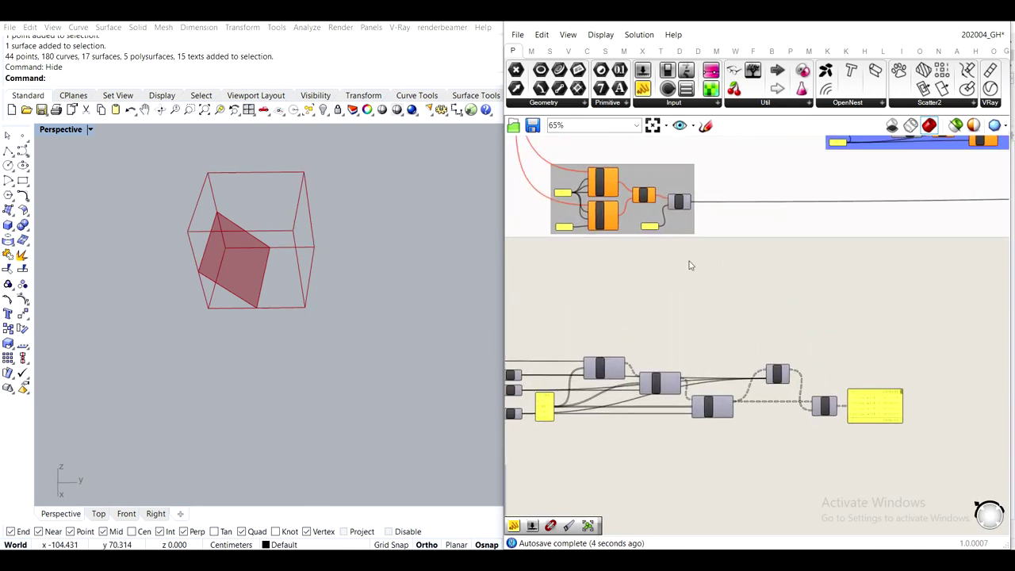
{"action": "scroll", "coordinate": [685, 257], "scroll_direction": "down", "scroll_amount": 4}
{"action": "right_click_drag", "start_coordinate": [769, 178], "coordinate": [709, 244]}
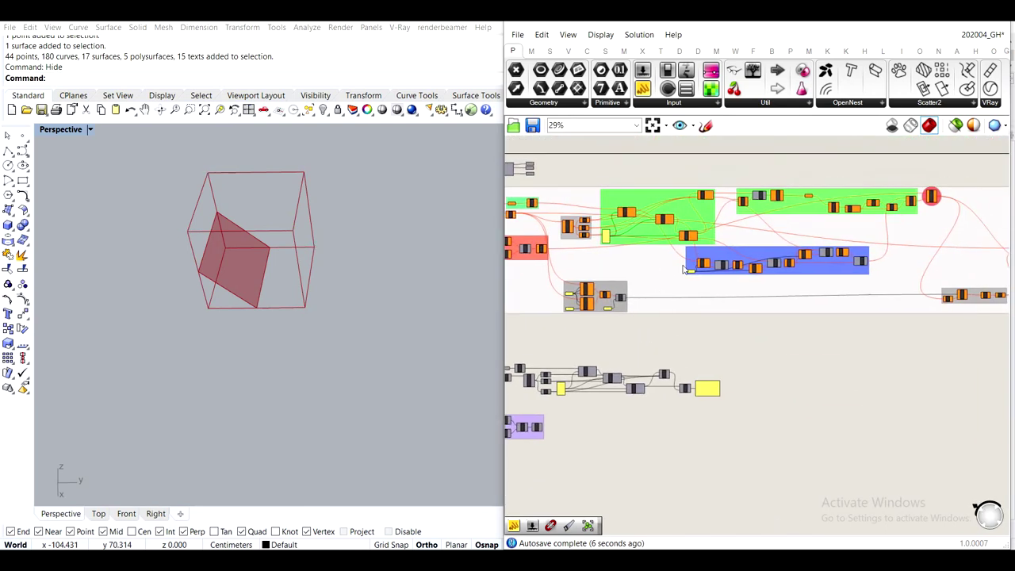
{"action": "scroll", "coordinate": [710, 243], "scroll_direction": "up", "scroll_amount": 3}
{"action": "right_click_drag", "start_coordinate": [721, 161], "coordinate": [706, 205]}
{"action": "scroll", "coordinate": [707, 205], "scroll_direction": "up", "scroll_amount": 4}
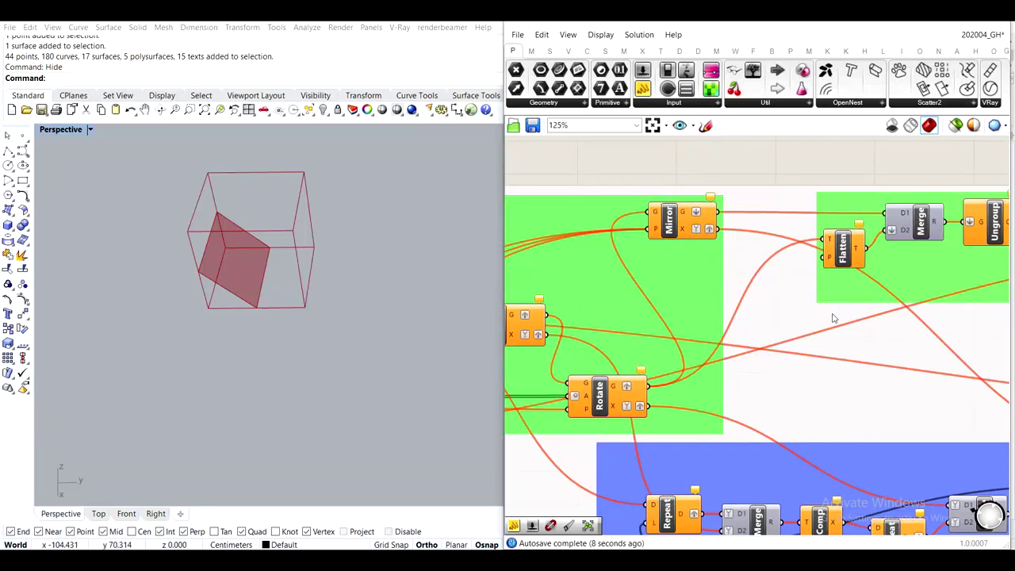
{"action": "scroll", "coordinate": [700, 264], "scroll_direction": "down", "scroll_amount": 2}
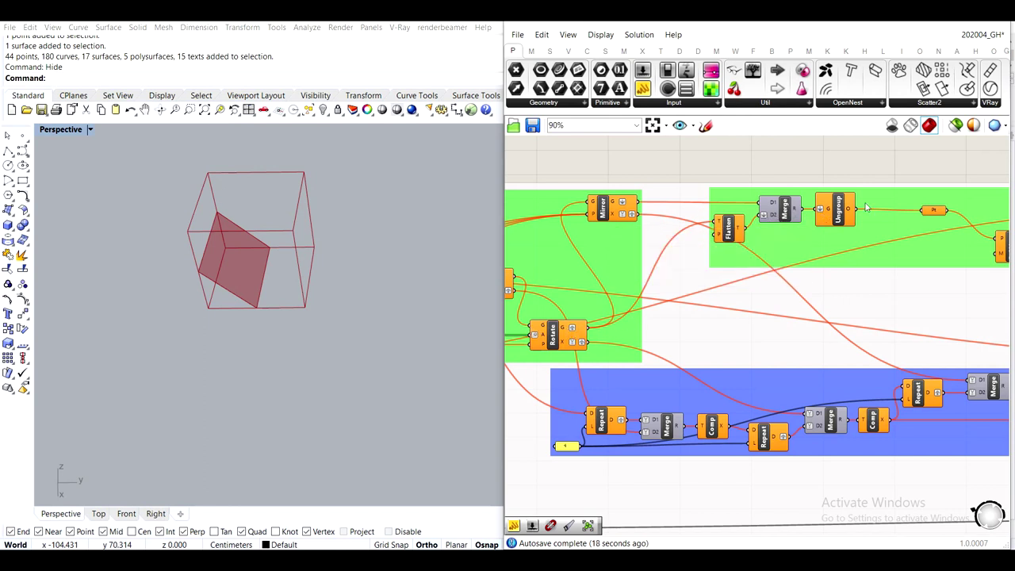
{"action": "right_click_drag", "start_coordinate": [615, 248], "coordinate": [721, 221]}
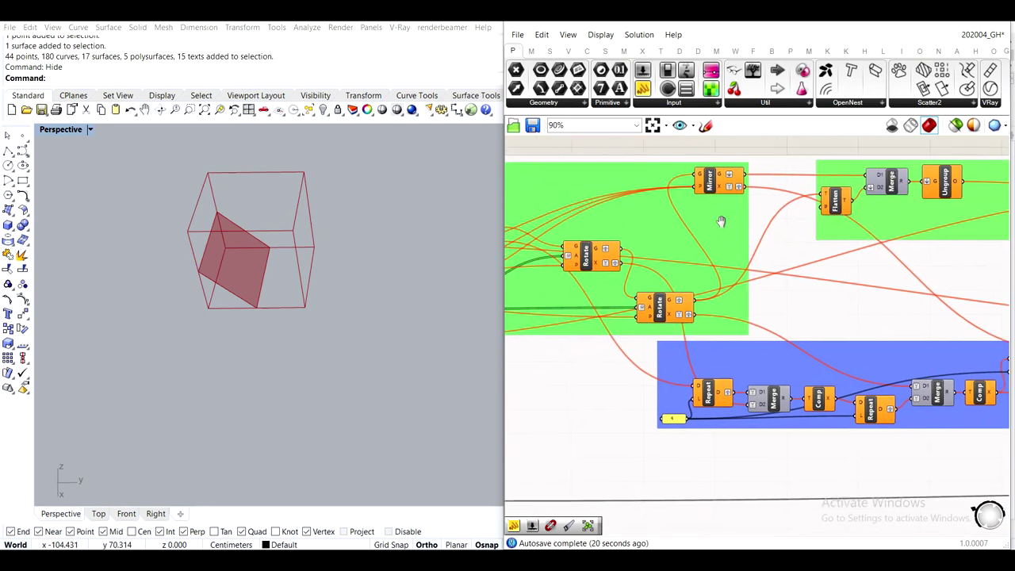
Trace the wires from the reference Rotate components into the blue group's Repeat and Merge components
{"action": "left_click", "coordinate": [664, 316]}
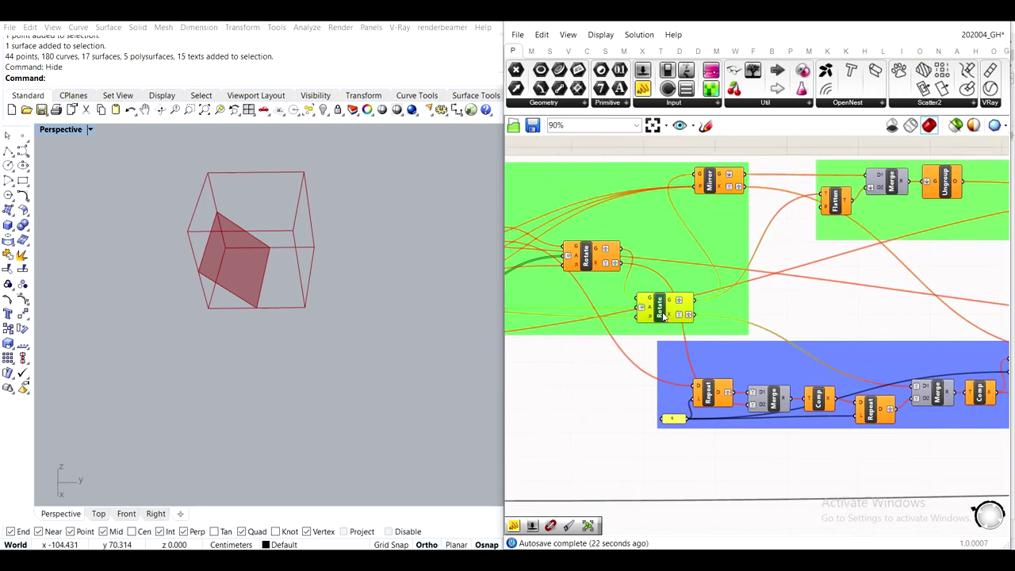
{"action": "scroll", "coordinate": [845, 233], "scroll_direction": "down", "scroll_amount": 4}
{"action": "scroll", "coordinate": [872, 349], "scroll_direction": "up", "scroll_amount": 6}
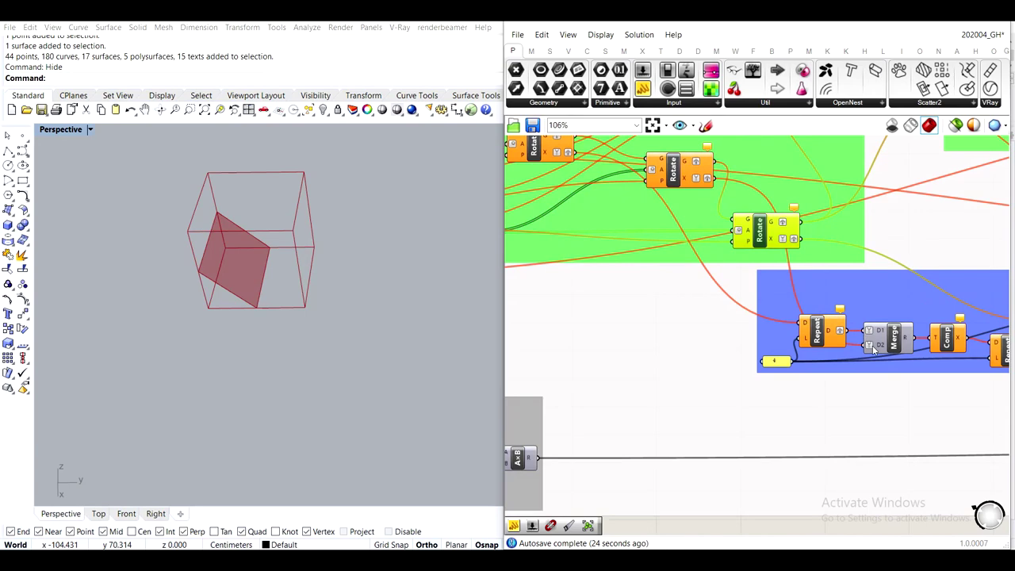
{"action": "scroll", "coordinate": [793, 301], "scroll_direction": "down", "scroll_amount": 2}
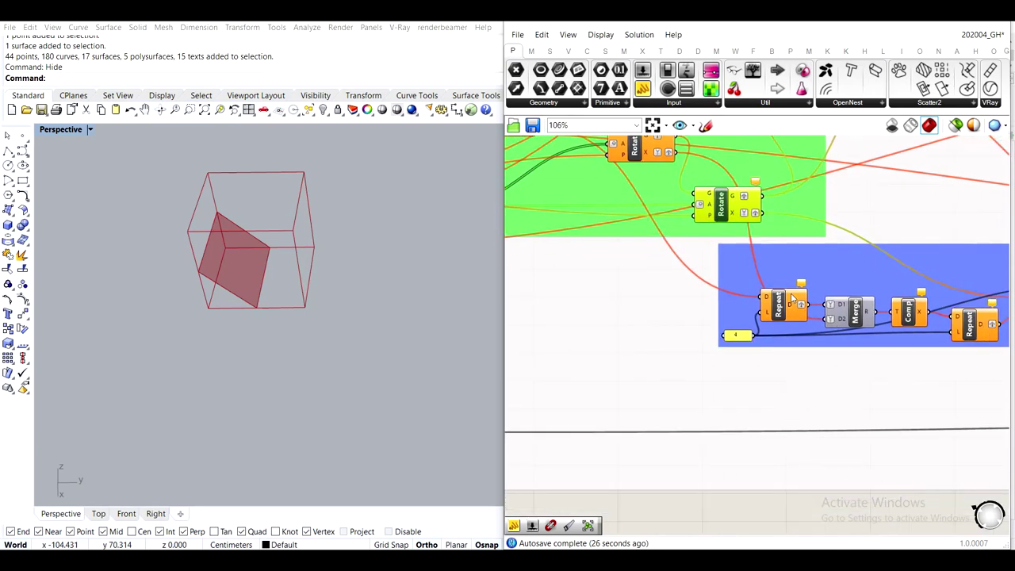
{"action": "scroll", "coordinate": [789, 302], "scroll_direction": "down", "scroll_amount": 2}
{"action": "scroll", "coordinate": [781, 390], "scroll_direction": "down", "scroll_amount": 3}
{"action": "right_click_drag", "start_coordinate": [909, 354], "coordinate": [794, 315]}
{"action": "scroll", "coordinate": [637, 288], "scroll_direction": "up", "scroll_amount": 3}
{"action": "scroll", "coordinate": [712, 286], "scroll_direction": "down", "scroll_amount": 2}
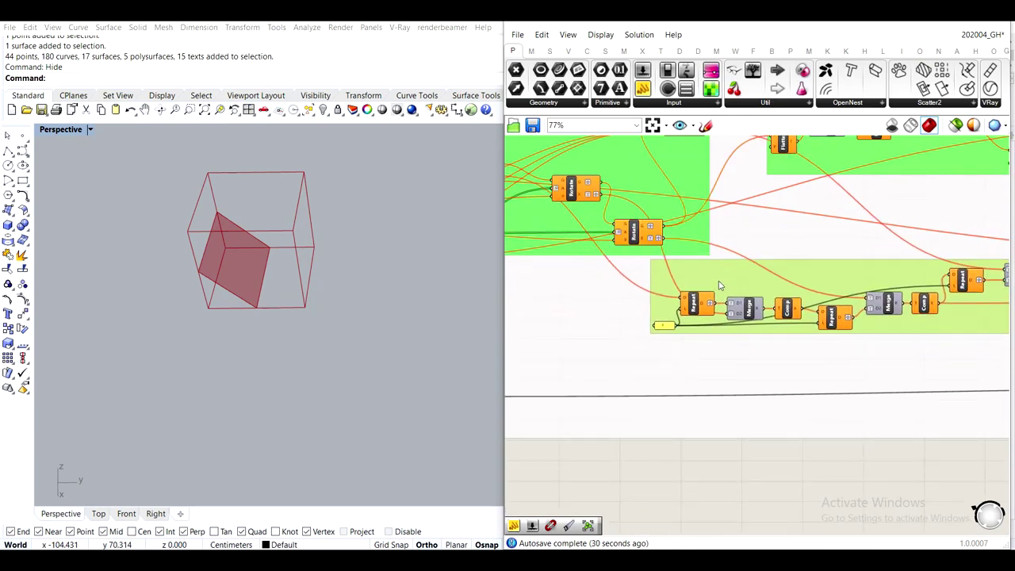
Examine the reference chain from the blue group's final Merge and from Ungroup through the point-to-number and Join components
{"action": "scroll", "coordinate": [885, 303], "scroll_direction": "up", "scroll_amount": 1}
{"action": "right_click_drag", "start_coordinate": [885, 303], "coordinate": [709, 284]}
{"action": "scroll", "coordinate": [802, 298], "scroll_direction": "up", "scroll_amount": 1}
{"action": "scroll", "coordinate": [797, 280], "scroll_direction": "down", "scroll_amount": 2}
{"action": "right_click_drag", "start_coordinate": [795, 278], "coordinate": [779, 316]}
{"action": "scroll", "coordinate": [816, 280], "scroll_direction": "up", "scroll_amount": 1}
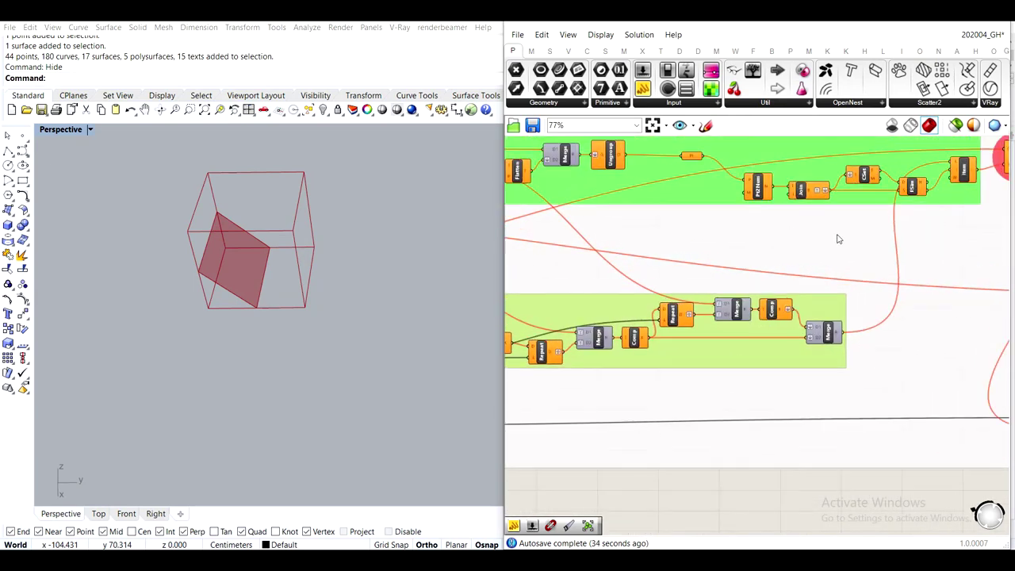
{"action": "right_click_drag", "start_coordinate": [819, 225], "coordinate": [777, 238]}
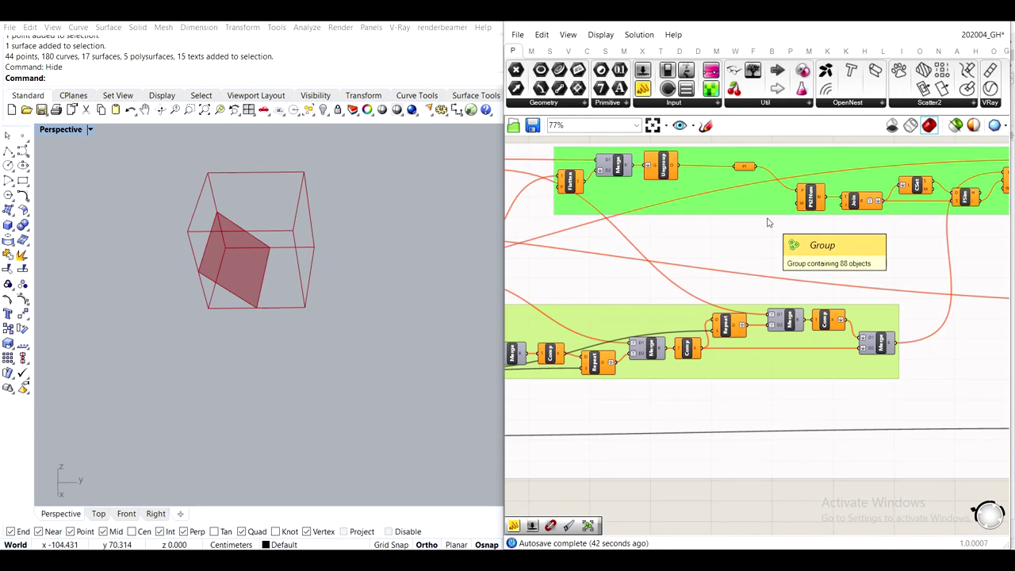
{"action": "left_click", "coordinate": [748, 197]}
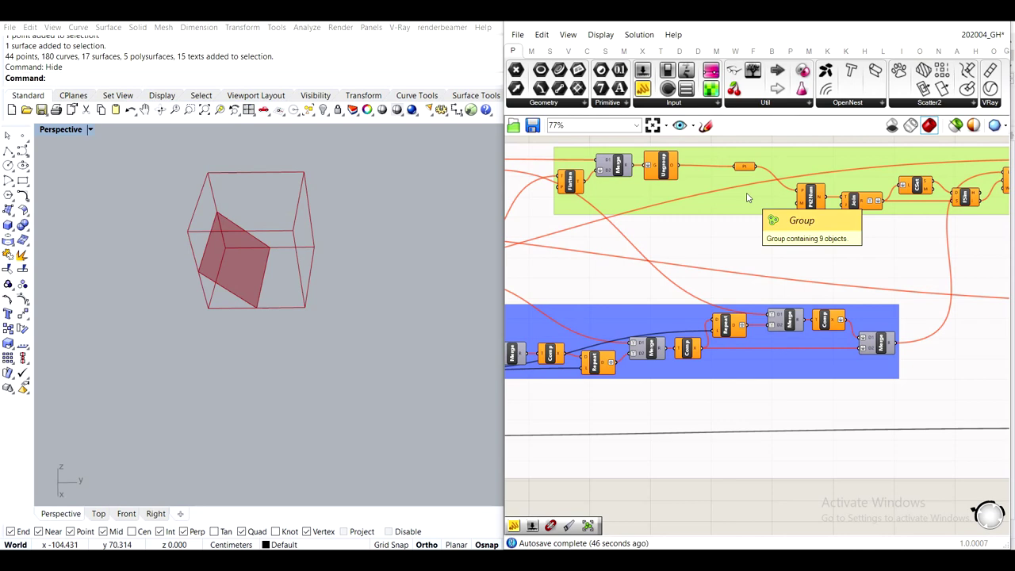
Delete the Panel connected to the new Merge component's result output
{"action": "scroll", "coordinate": [748, 197], "scroll_direction": "down", "scroll_amount": 5}
{"action": "right_click_drag", "start_coordinate": [679, 384], "coordinate": [753, 303]}
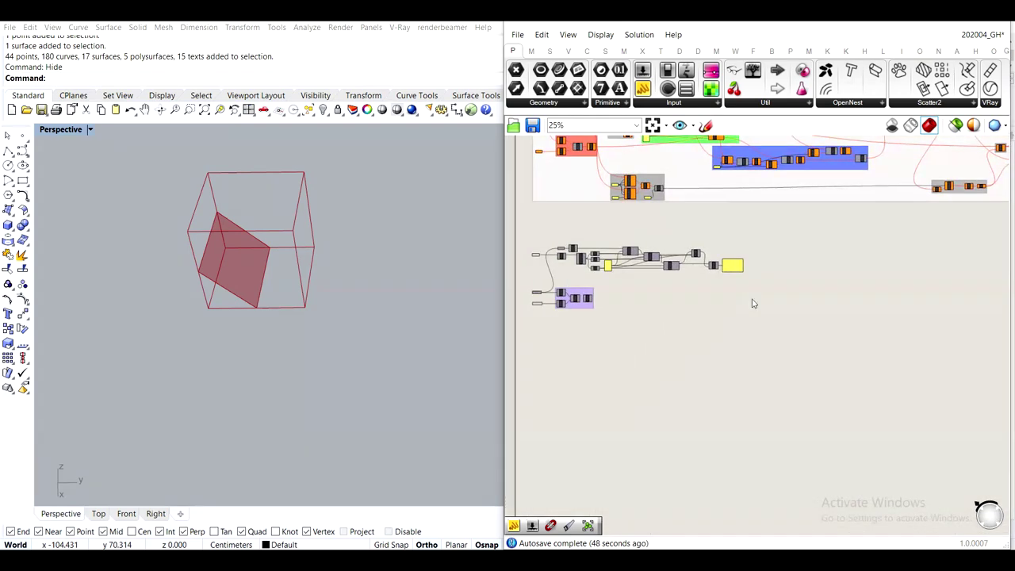
{"action": "scroll", "coordinate": [724, 271], "scroll_direction": "up", "scroll_amount": 8}
{"action": "left_click", "coordinate": [830, 272]}
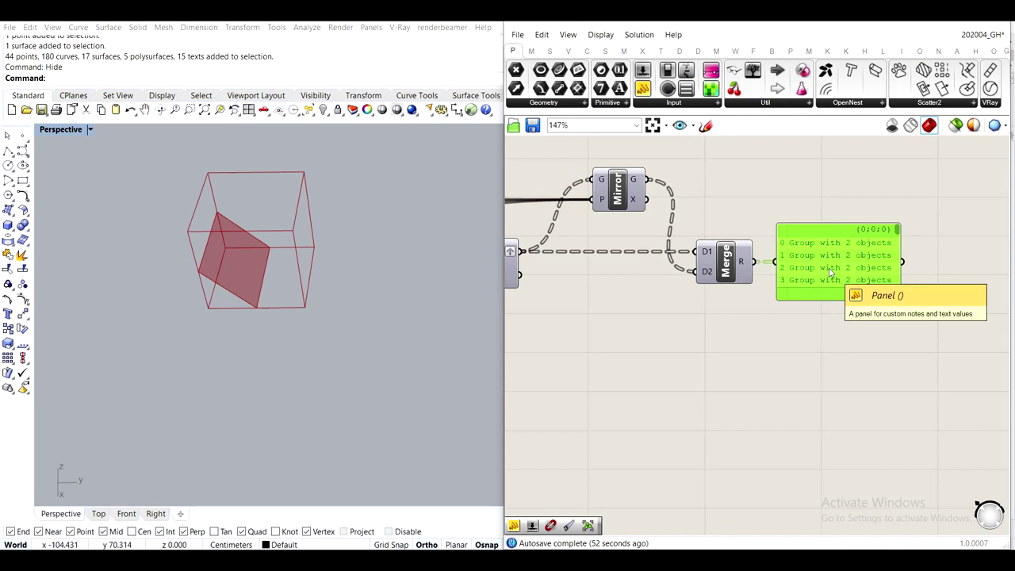
{"action": "left_click_drag", "start_coordinate": [831, 272], "coordinate": [898, 272]}
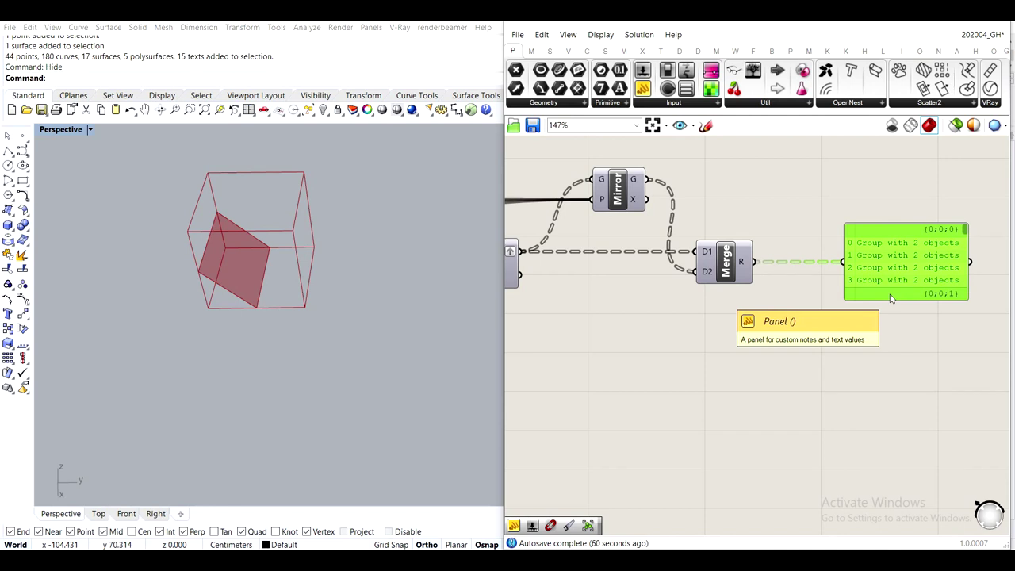
{"action": "key", "text": "Delete"}
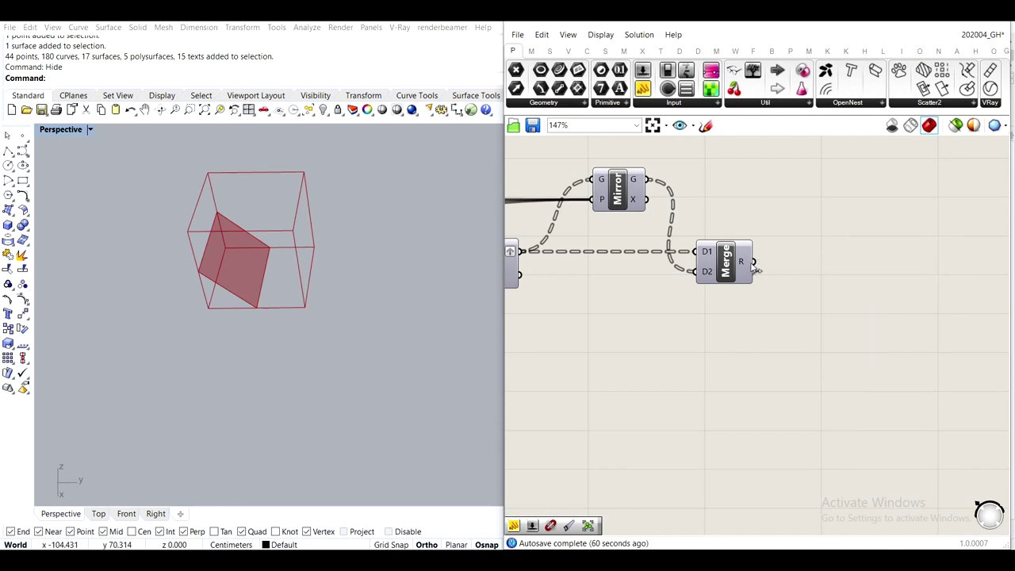
Graft the Merge component's result output and connect it to a new Panel
{"action": "right_click", "coordinate": [754, 264]}
{"action": "right_click", "coordinate": [747, 262]}
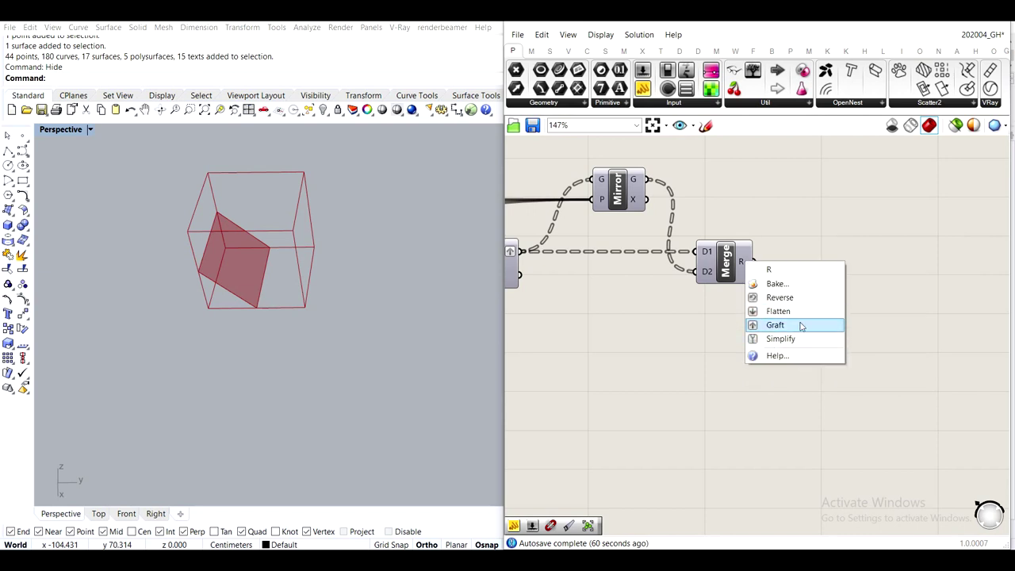
{"action": "left_click", "coordinate": [774, 325]}
{"action": "double_click", "coordinate": [860, 274]}
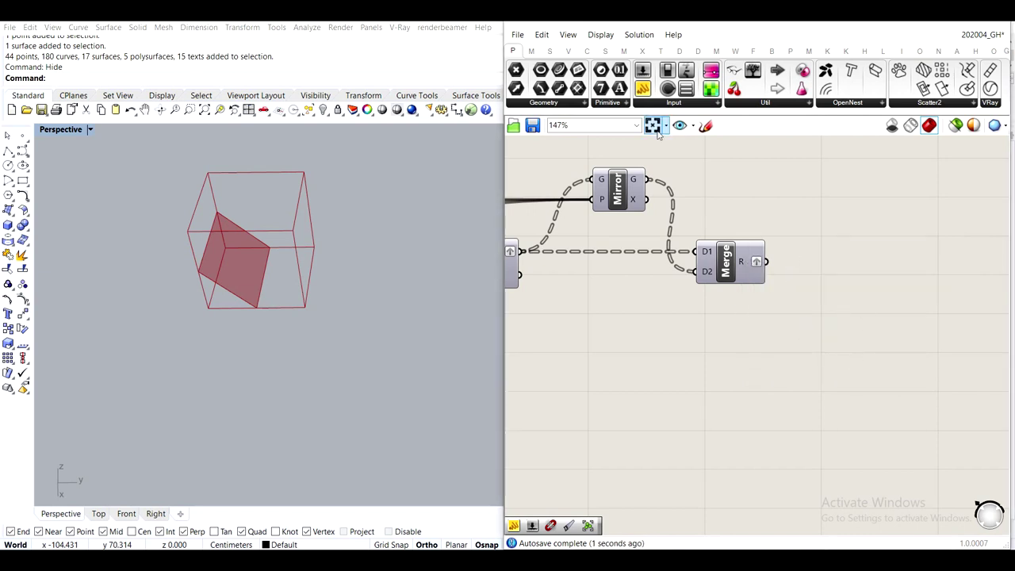
{"action": "left_click_drag", "start_coordinate": [644, 88], "coordinate": [807, 190]}
{"action": "left_click_drag", "start_coordinate": [765, 263], "coordinate": [744, 188]}
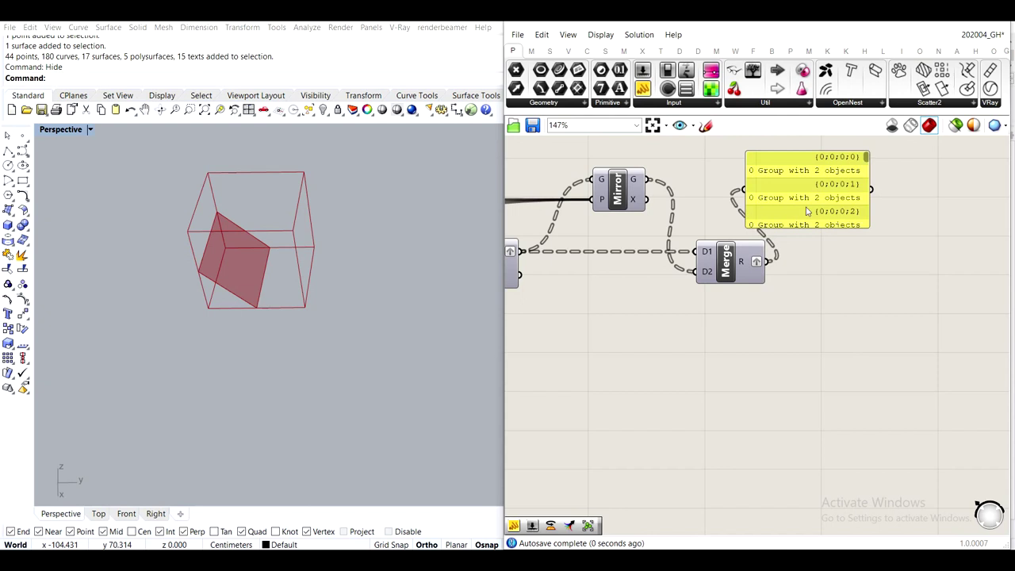
{"action": "left_click_drag", "start_coordinate": [809, 198], "coordinate": [872, 179]}
Add an Ungroup component between the Merge and the Panel, connecting the grafted result to it and its objects output to the Panel
{"action": "double_click", "coordinate": [887, 245]}
{"action": "type", "text": "ung"}
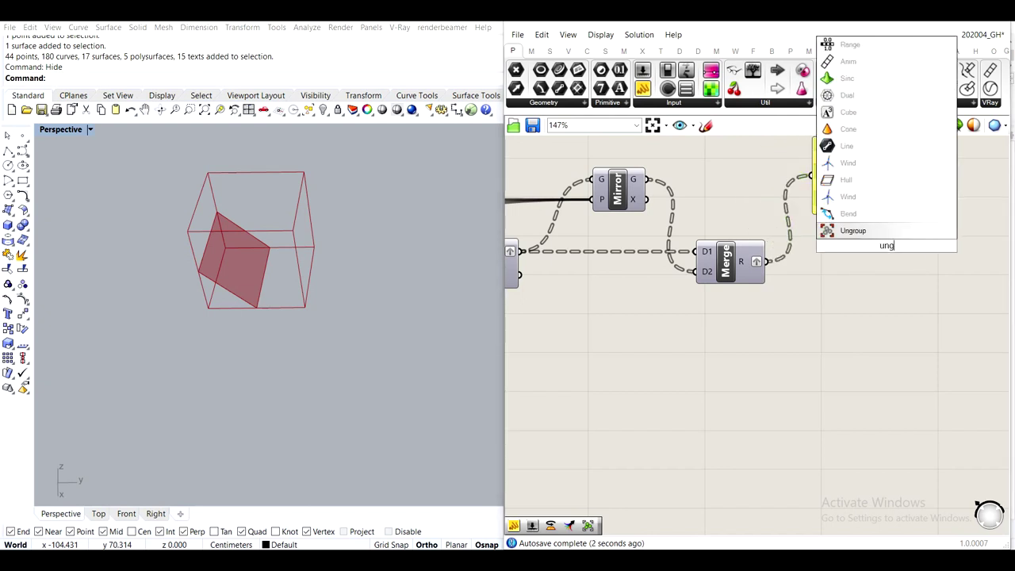
{"action": "key", "text": "Return"}
{"action": "left_click_drag", "start_coordinate": [768, 261], "coordinate": [811, 175]}
{"action": "right_click_drag", "start_coordinate": [887, 188], "coordinate": [730, 216]}
{"action": "left_click_drag", "start_coordinate": [729, 216], "coordinate": [862, 217]}
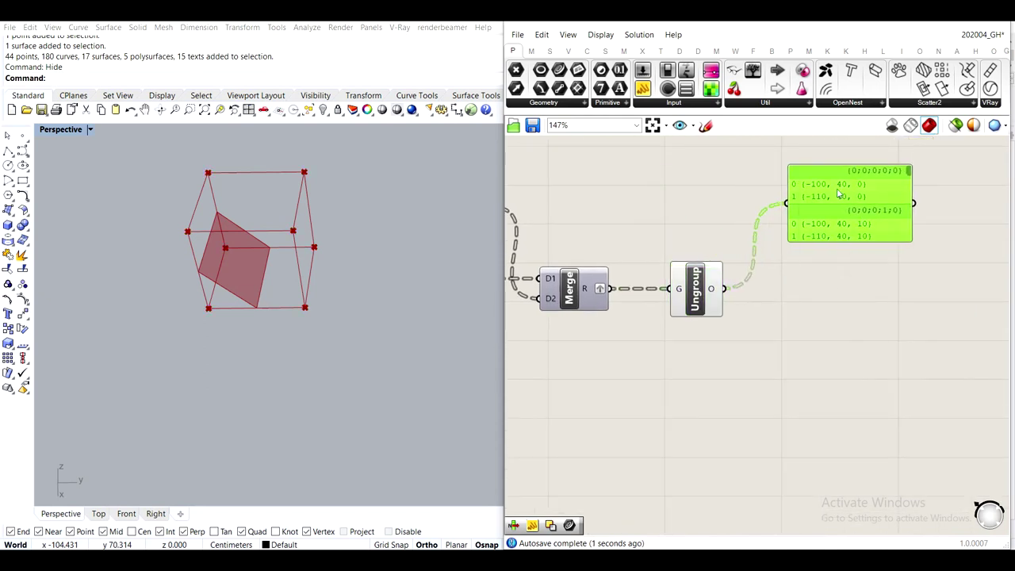
Add a Points to Numbers component after Ungroup and connect Ungroup's objects output to its points input
{"action": "double_click", "coordinate": [844, 321]}
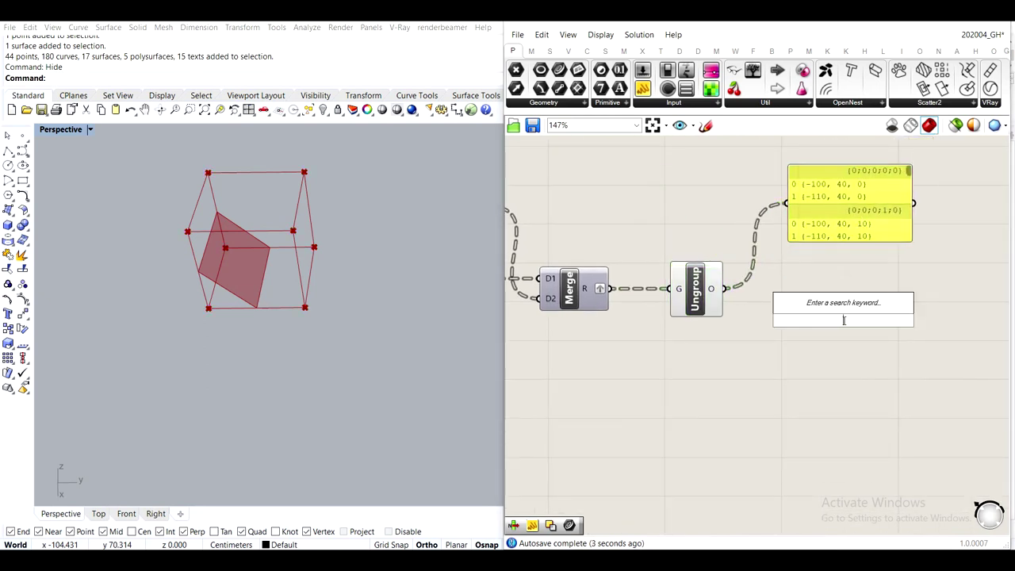
{"action": "type", "text": "points to"}
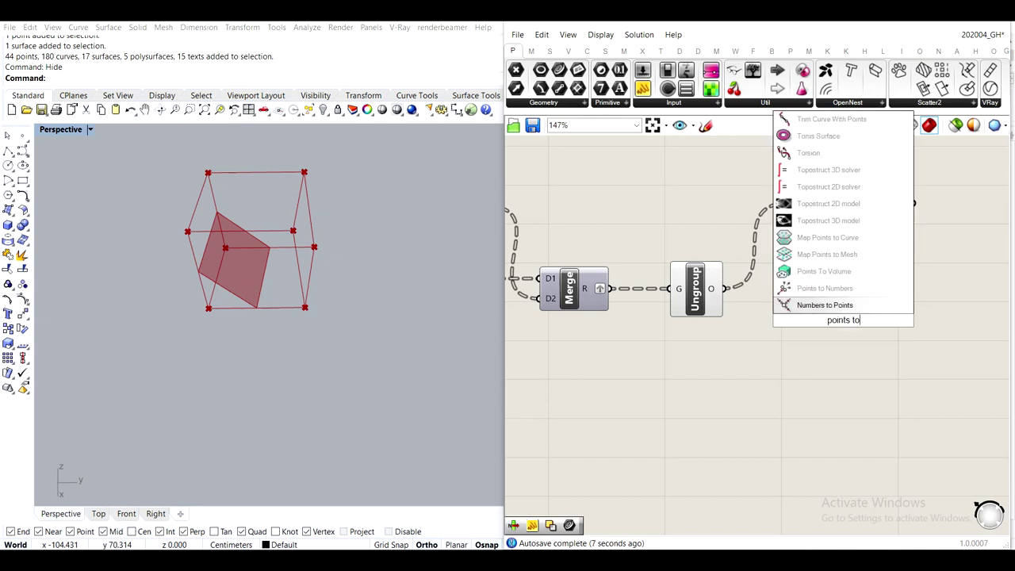
{"action": "left_click", "coordinate": [785, 289]}
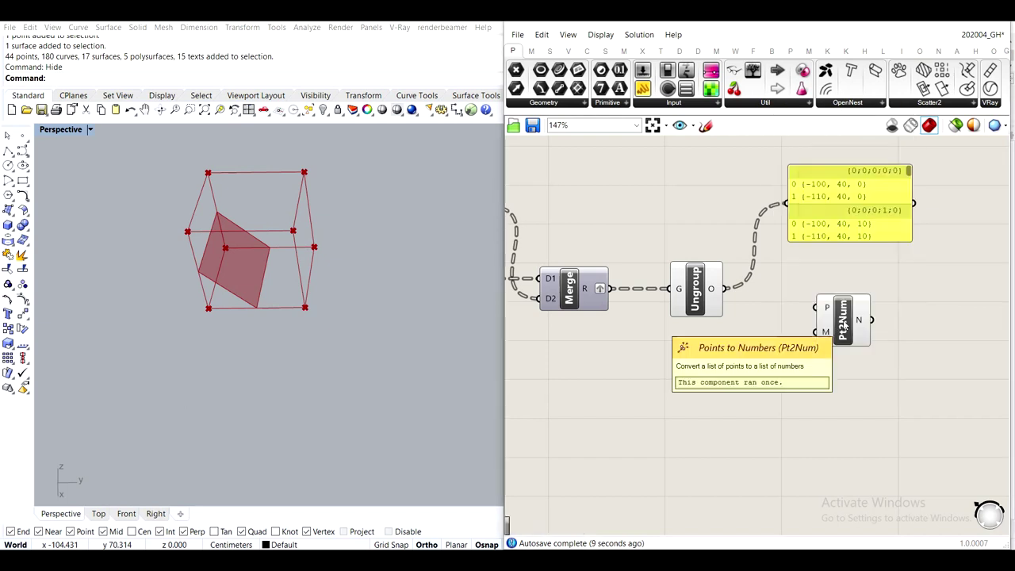
{"action": "left_click_drag", "start_coordinate": [730, 292], "coordinate": [806, 324]}
Duplicate the points Panel, connect the Points to Numbers output to the copy and enlarge it
{"action": "left_click", "coordinate": [838, 222]}
{"action": "key", "text": "ctrl+c"}
{"action": "key", "text": "ctrl+v"}
{"action": "left_click", "coordinate": [922, 306]}
{"action": "left_click_drag", "start_coordinate": [868, 229], "coordinate": [945, 323]}
{"action": "left_click_drag", "start_coordinate": [838, 317], "coordinate": [882, 313]}
{"action": "right_click_drag", "start_coordinate": [923, 316], "coordinate": [842, 285]}
{"action": "left_click_drag", "start_coordinate": [860, 313], "coordinate": [871, 392]}
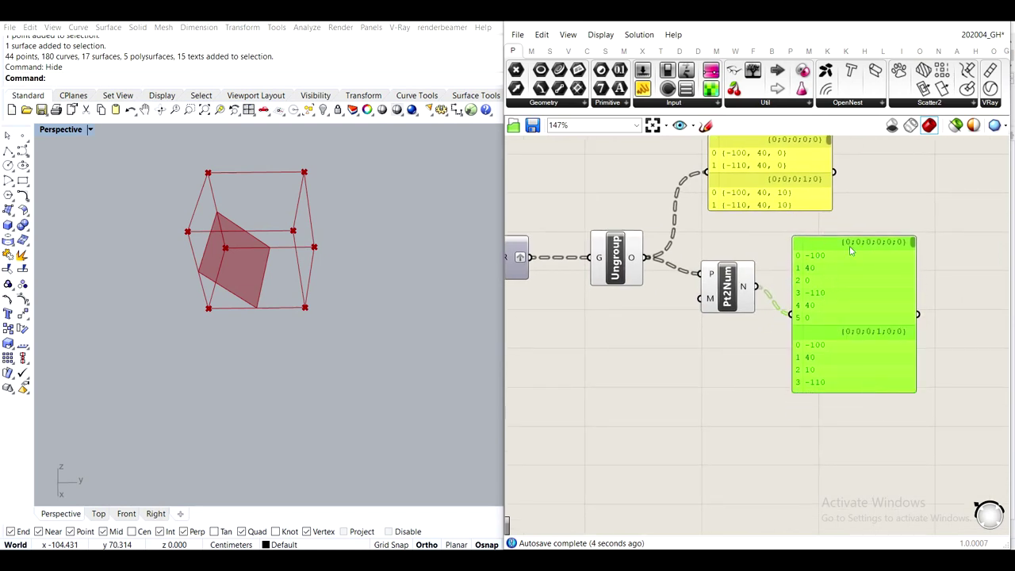
Examine the reference green group's chain from Ungroup through Points to Numbers, Join, Create Set and Find Similar Member
{"action": "right_click_drag", "start_coordinate": [755, 207], "coordinate": [758, 234]}
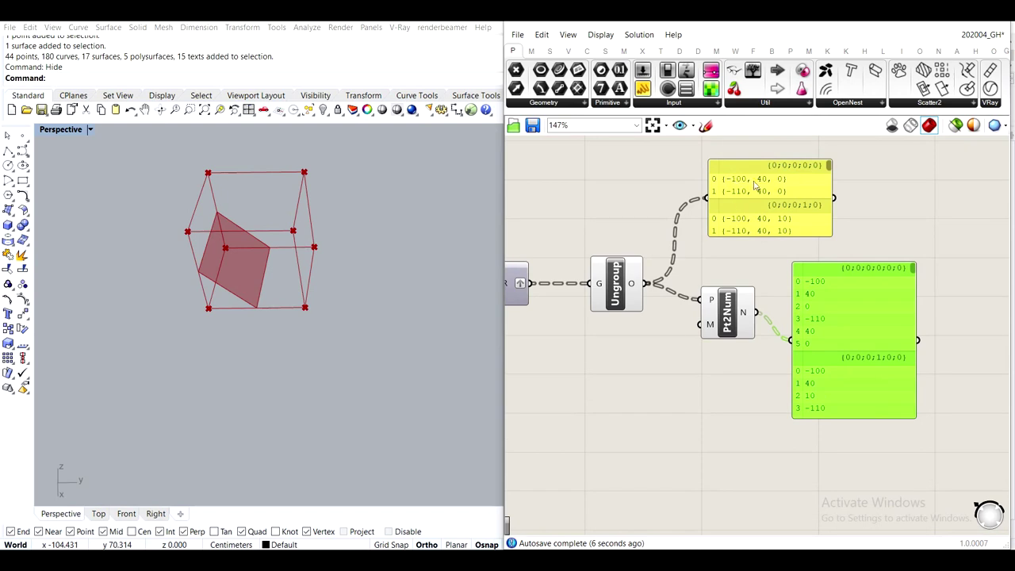
{"action": "scroll", "coordinate": [821, 310], "scroll_direction": "down", "scroll_amount": 8}
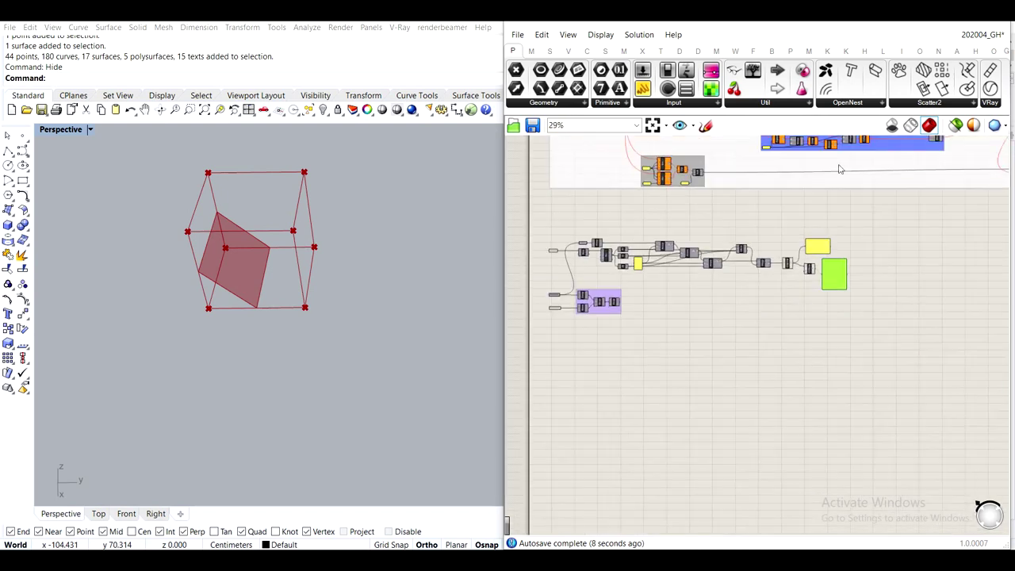
{"action": "right_click_drag", "start_coordinate": [840, 167], "coordinate": [797, 276]}
{"action": "scroll", "coordinate": [795, 246], "scroll_direction": "up", "scroll_amount": 5}
{"action": "scroll", "coordinate": [824, 246], "scroll_direction": "up", "scroll_amount": 2}
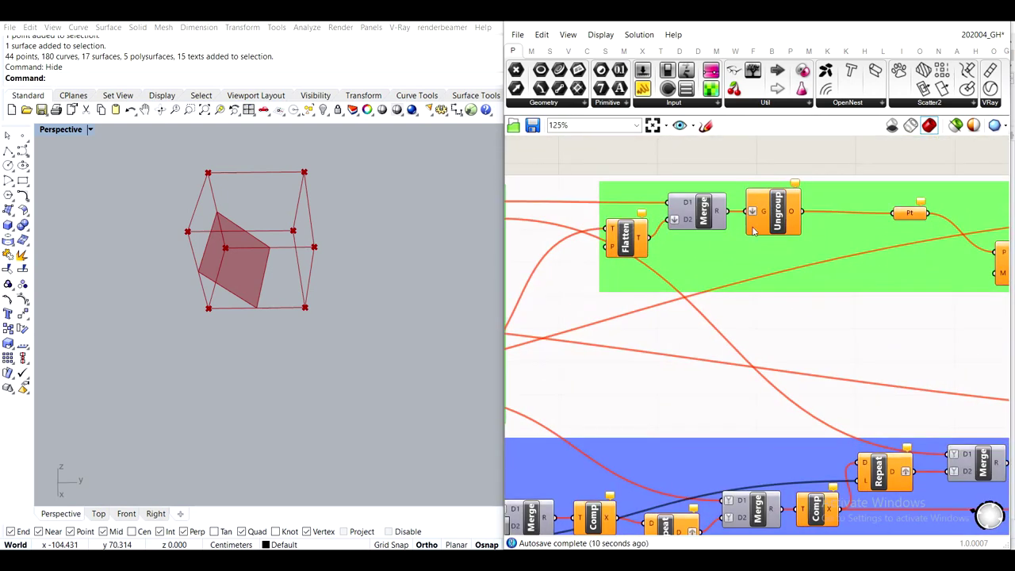
{"action": "mouse_move", "coordinate": [750, 221]}
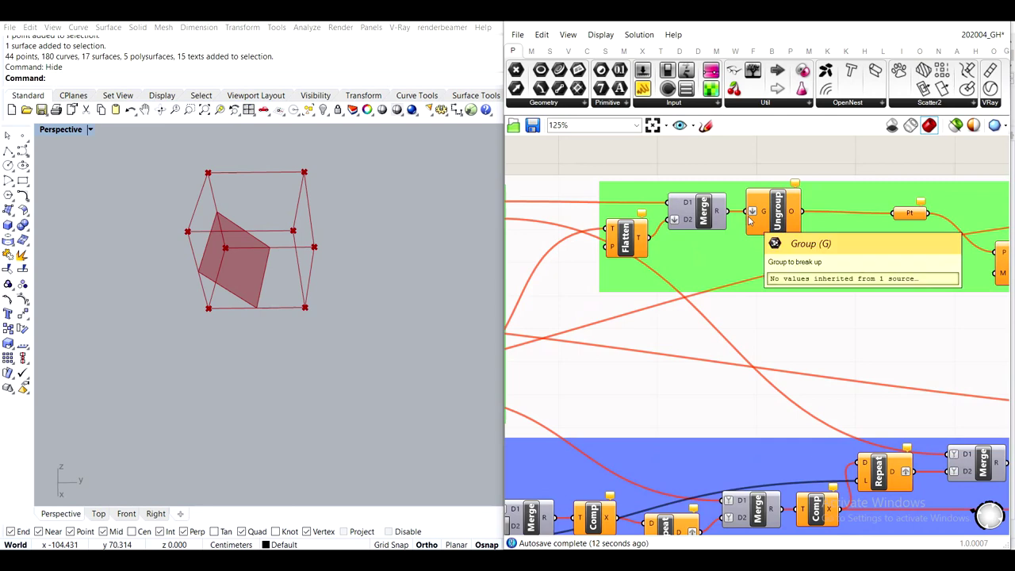
{"action": "right_click_drag", "start_coordinate": [930, 241], "coordinate": [633, 207]}
{"action": "right_click_drag", "start_coordinate": [834, 256], "coordinate": [814, 267]}
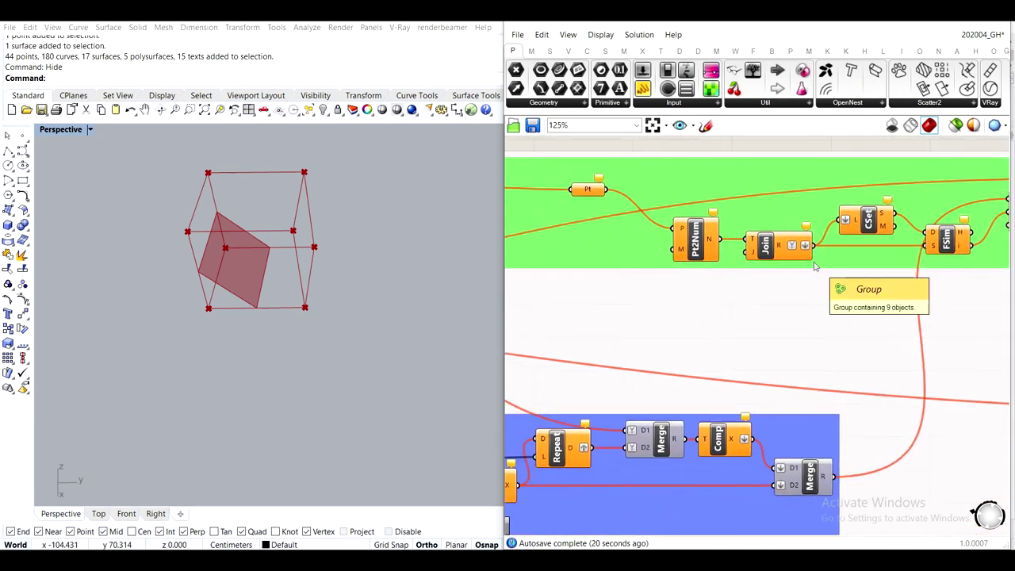
{"action": "scroll", "coordinate": [814, 267], "scroll_direction": "down", "scroll_amount": 2}
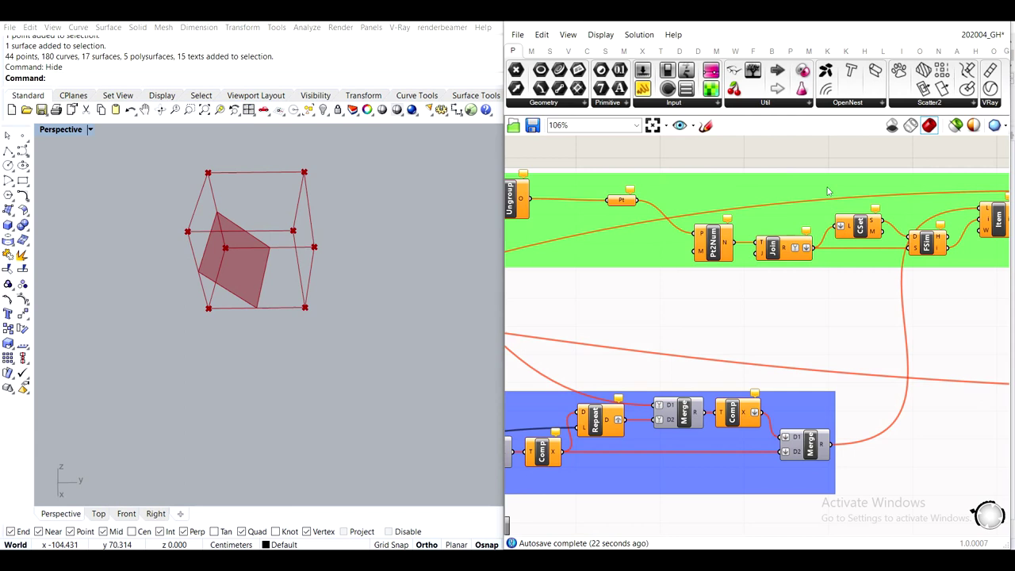
{"action": "left_click_drag", "start_coordinate": [667, 138], "coordinate": [979, 299]}
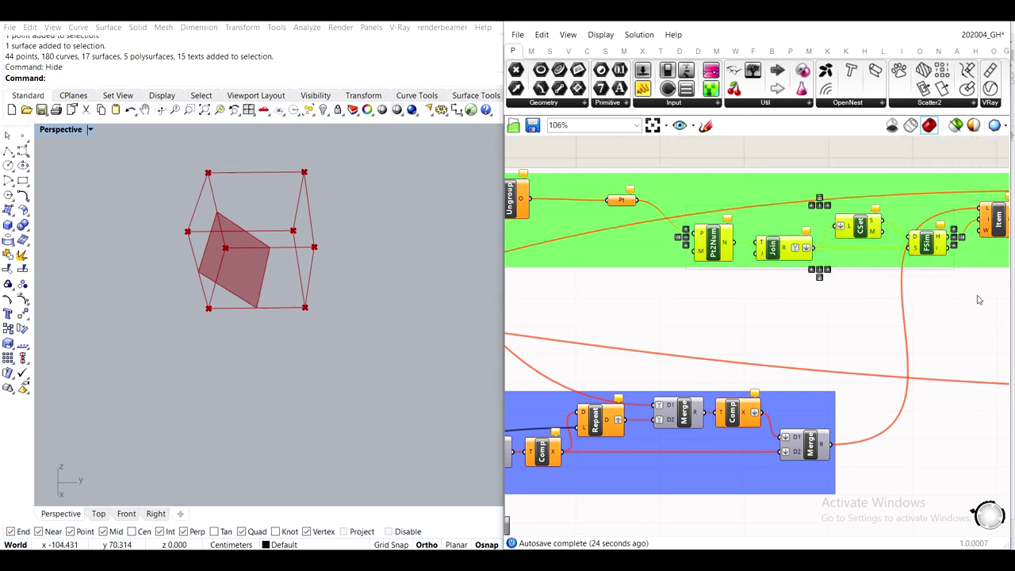
{"action": "left_click", "coordinate": [774, 151]}
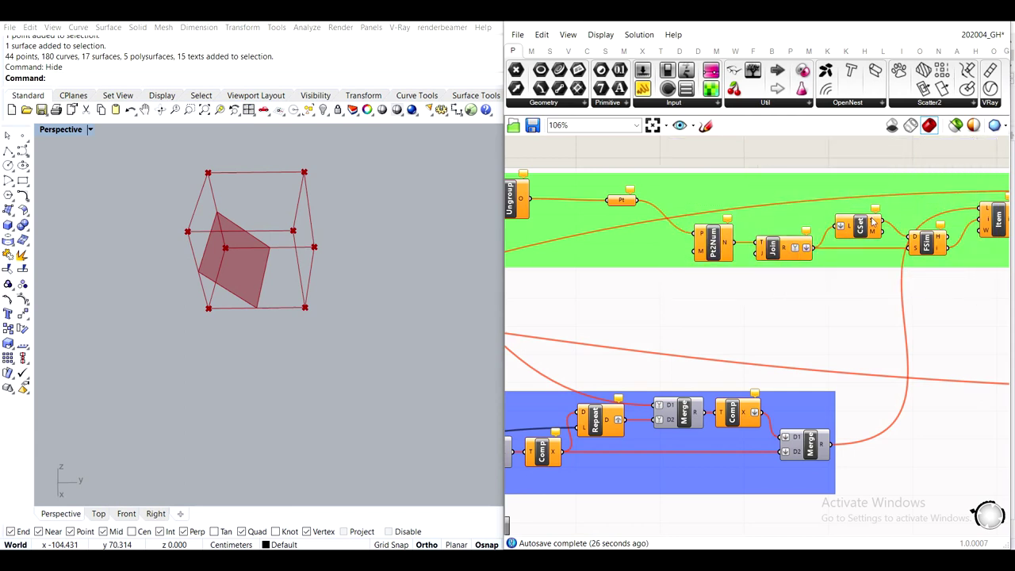
{"action": "scroll", "coordinate": [853, 287], "scroll_direction": "down", "scroll_amount": 4}
{"action": "right_click_drag", "start_coordinate": [797, 389], "coordinate": [791, 233]}
{"action": "scroll", "coordinate": [683, 352], "scroll_direction": "up", "scroll_amount": 4}
Move the numbers Panel farther from Points to Numbers to make room for another component between them
{"action": "left_click_drag", "start_coordinate": [722, 369], "coordinate": [787, 348]}
{"action": "left_click", "coordinate": [662, 399]}
{"action": "scroll", "coordinate": [681, 351], "scroll_direction": "up", "scroll_amount": 3}
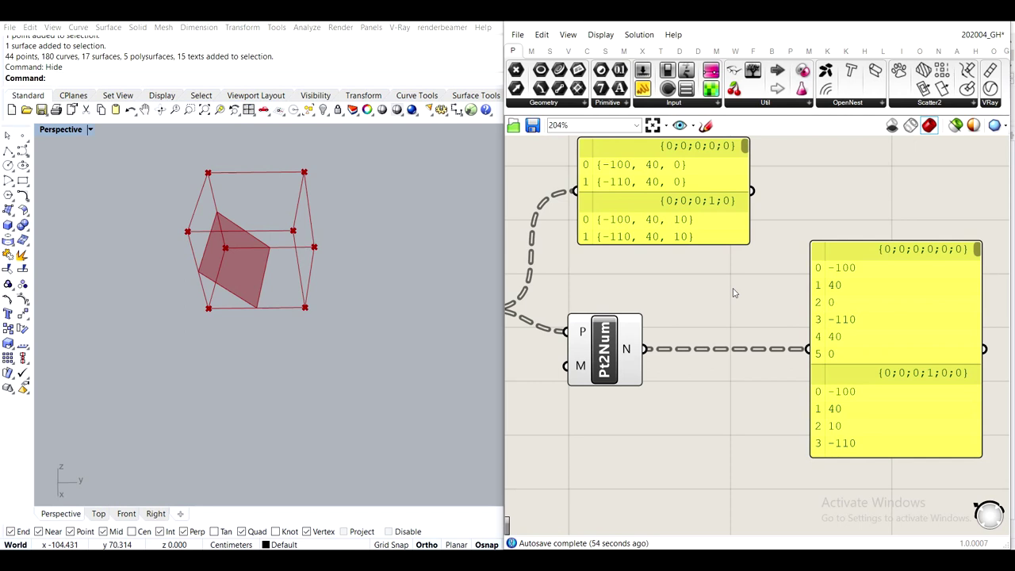
{"action": "scroll", "coordinate": [734, 292], "scroll_direction": "down", "scroll_amount": 6}
{"action": "right_click_drag", "start_coordinate": [604, 378], "coordinate": [753, 274]}
{"action": "scroll", "coordinate": [938, 277], "scroll_direction": "down", "scroll_amount": 3}
{"action": "scroll", "coordinate": [596, 265], "scroll_direction": "up", "scroll_amount": 5}
{"action": "right_click_drag", "start_coordinate": [802, 198], "coordinate": [683, 235]}
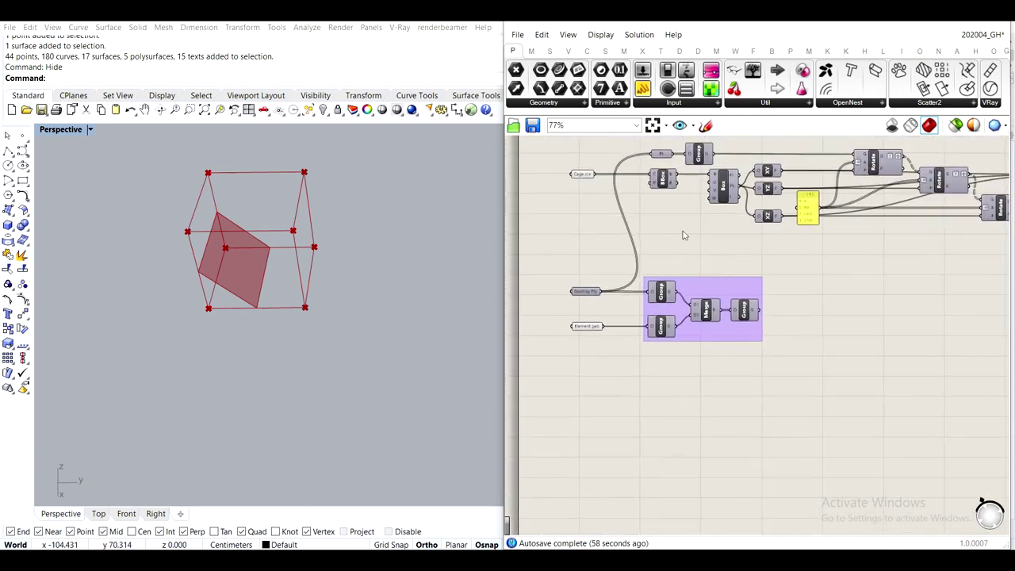
{"action": "scroll", "coordinate": [781, 298], "scroll_direction": "down", "scroll_amount": 6}
{"action": "right_click_drag", "start_coordinate": [781, 298], "coordinate": [575, 299]}
{"action": "scroll", "coordinate": [750, 264], "scroll_direction": "up", "scroll_amount": 8}
{"action": "left_click_drag", "start_coordinate": [818, 328], "coordinate": [928, 325]}
{"action": "scroll", "coordinate": [894, 249], "scroll_direction": "up", "scroll_amount": 5}
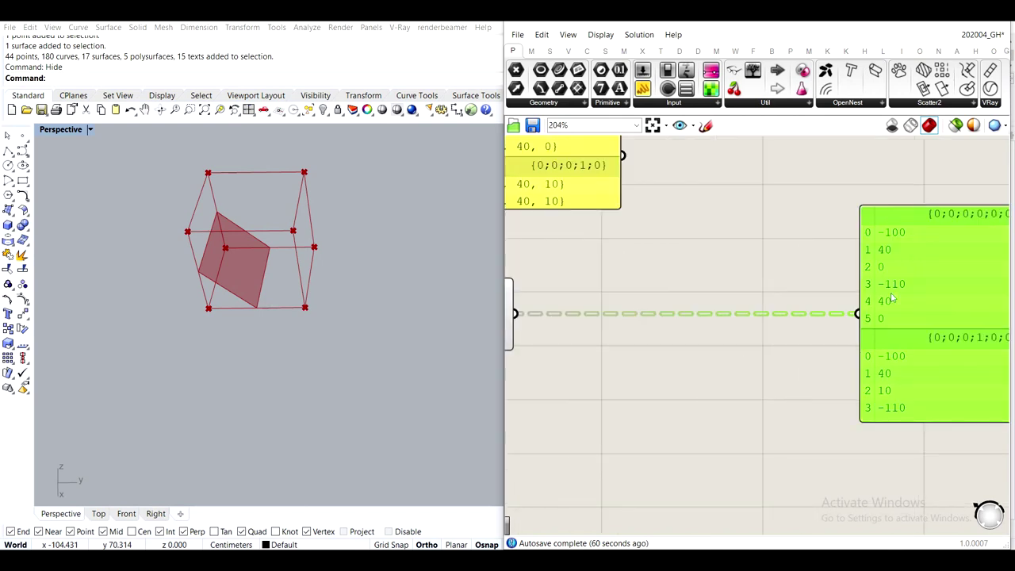
Add a Text Join component between Points to Numbers and the Panel, connecting the numbers to its text input and its result to the Panel
{"action": "double_click", "coordinate": [682, 326]}
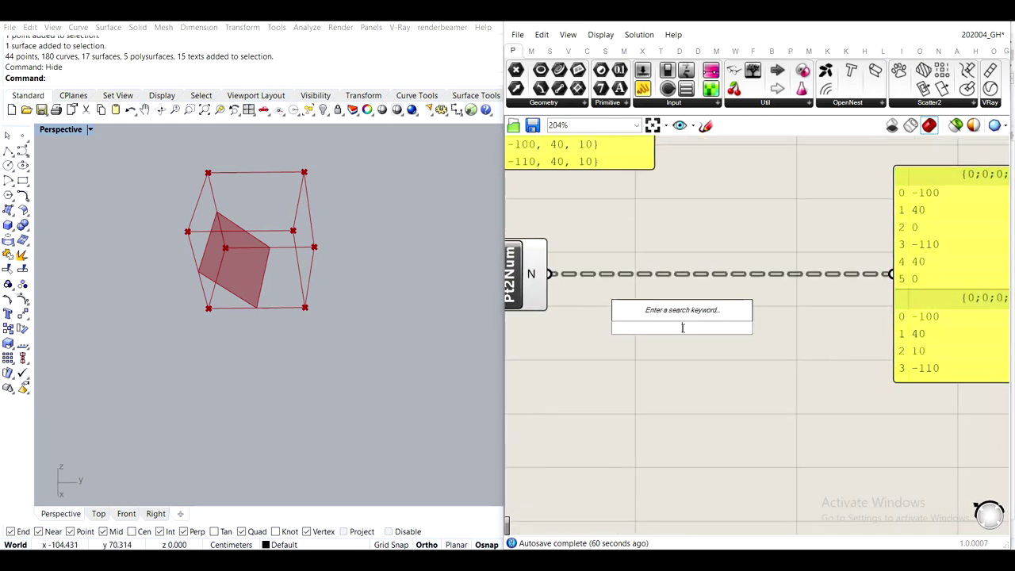
{"action": "type", "text": "join"}
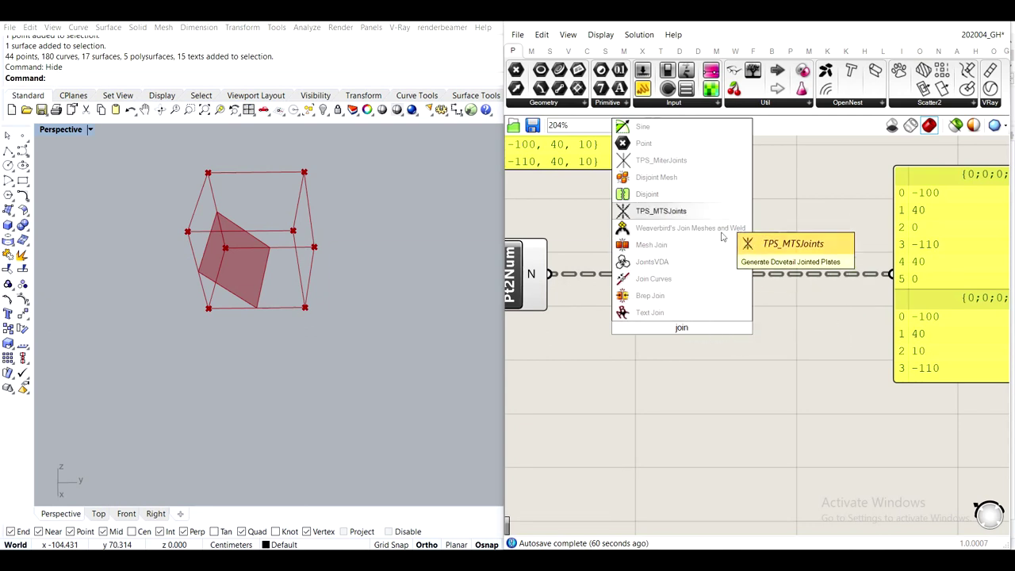
{"action": "key", "text": "Return"}
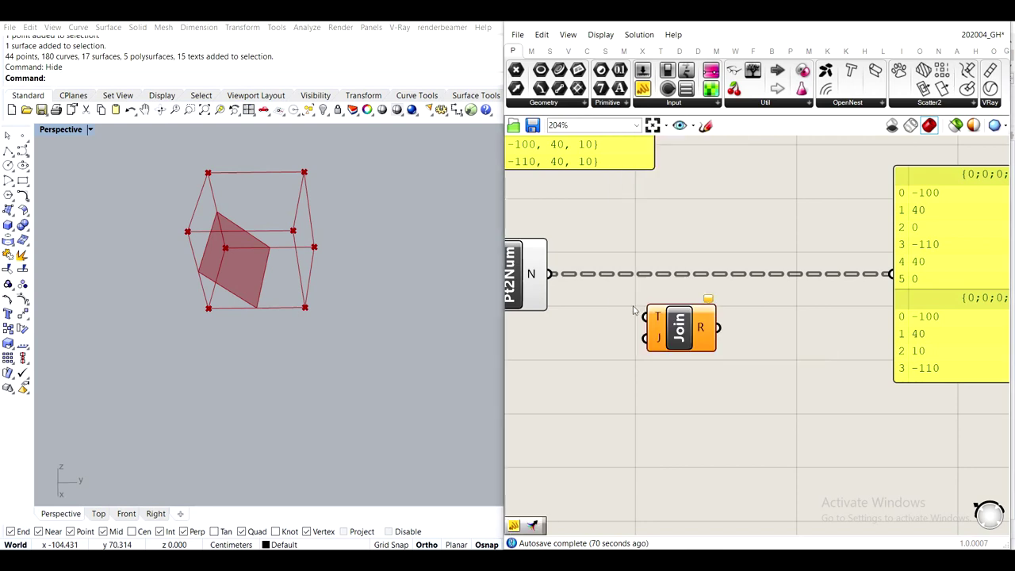
{"action": "left_click_drag", "start_coordinate": [552, 275], "coordinate": [646, 317]}
{"action": "left_click_drag", "start_coordinate": [720, 332], "coordinate": [893, 276]}
{"action": "right_click_drag", "start_coordinate": [747, 323], "coordinate": [619, 339]}
{"action": "scroll", "coordinate": [889, 204], "scroll_direction": "up", "scroll_amount": 2}
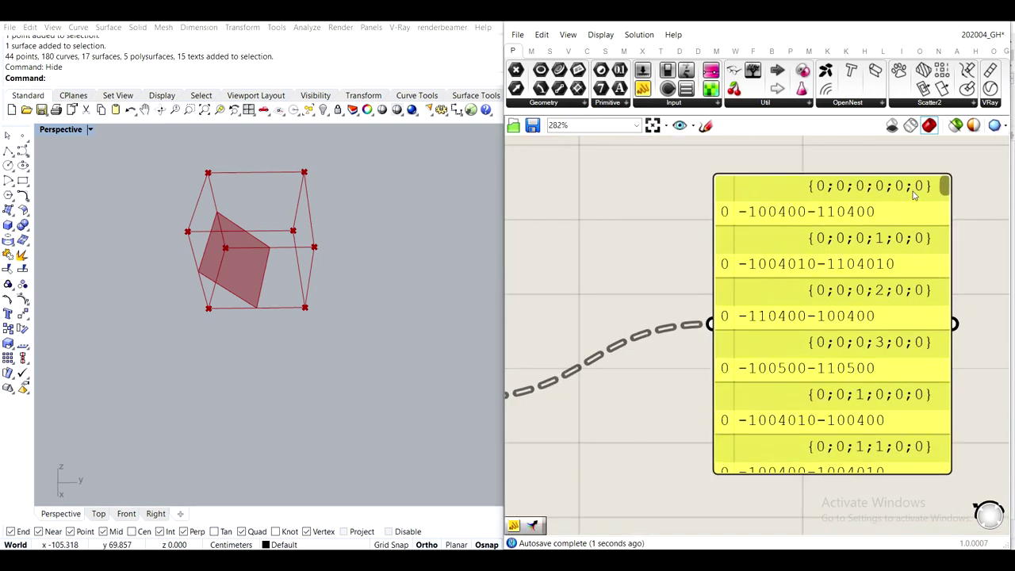
{"action": "scroll", "coordinate": [779, 217], "scroll_direction": "up", "scroll_amount": 3}
{"action": "scroll", "coordinate": [791, 284], "scroll_direction": "down", "scroll_amount": 5}
Feed the Panel directly from Points to Numbers for comparison, and restore its connection from the Text Join result
{"action": "left_click_drag", "start_coordinate": [579, 277], "coordinate": [872, 278]}
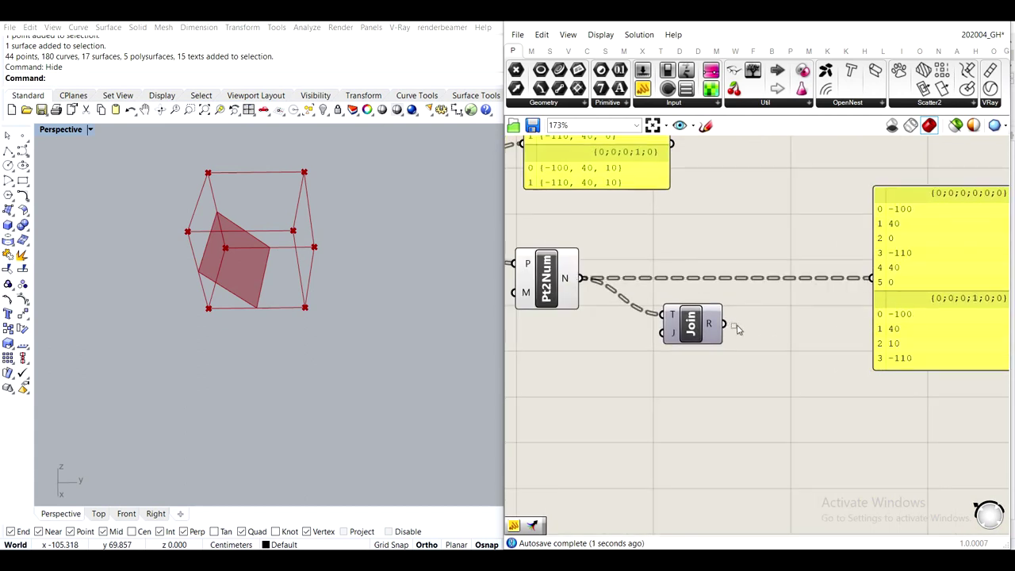
{"action": "left_click_drag", "start_coordinate": [723, 324], "coordinate": [884, 286]}
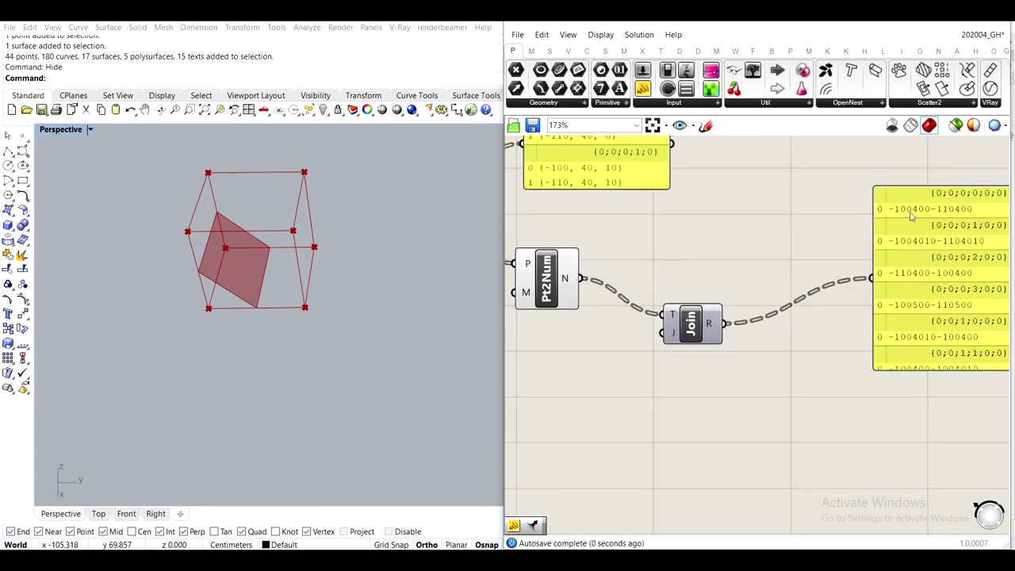
{"action": "scroll", "coordinate": [911, 212], "scroll_direction": "up", "scroll_amount": 4}
{"action": "scroll", "coordinate": [886, 203], "scroll_direction": "down", "scroll_amount": 4}
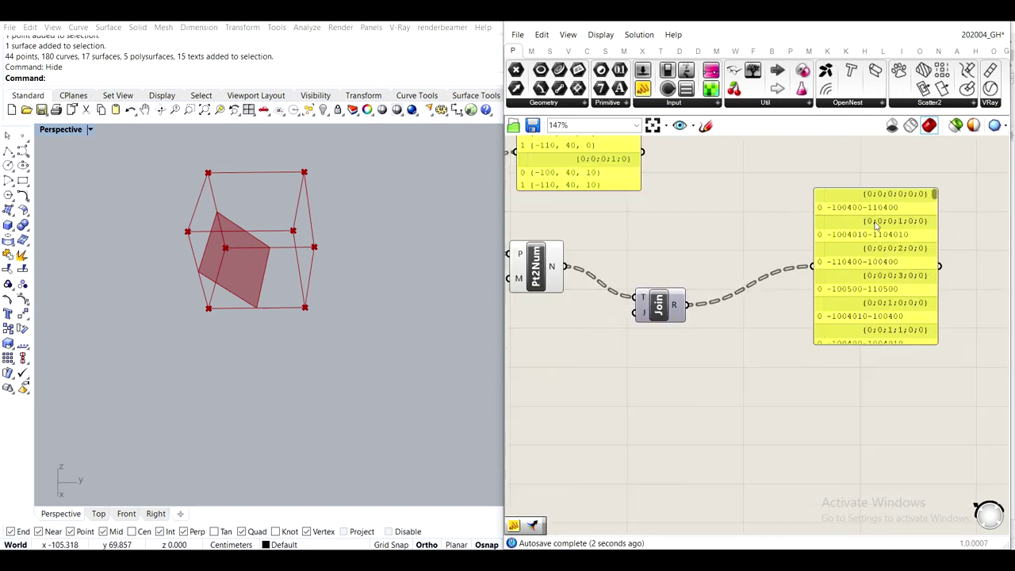
Align the Text Join component beside Points to Numbers and delete the Panel connected to its result
{"action": "left_click_drag", "start_coordinate": [725, 308], "coordinate": [701, 277]}
{"action": "left_click", "coordinate": [728, 334]}
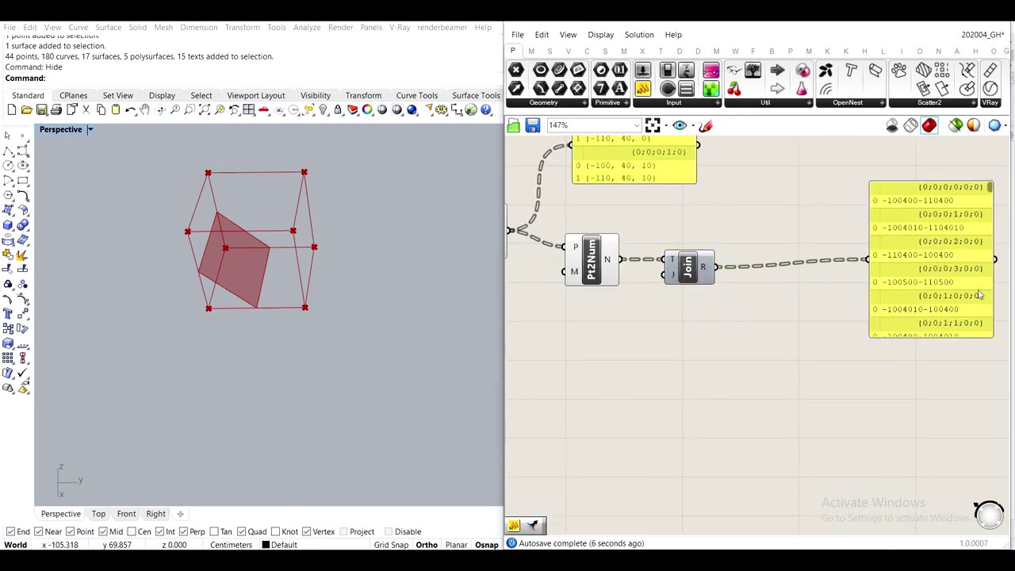
{"action": "left_click_drag", "start_coordinate": [990, 191], "coordinate": [966, 145]}
{"action": "left_click", "coordinate": [939, 218]}
{"action": "key", "text": "Delete"}
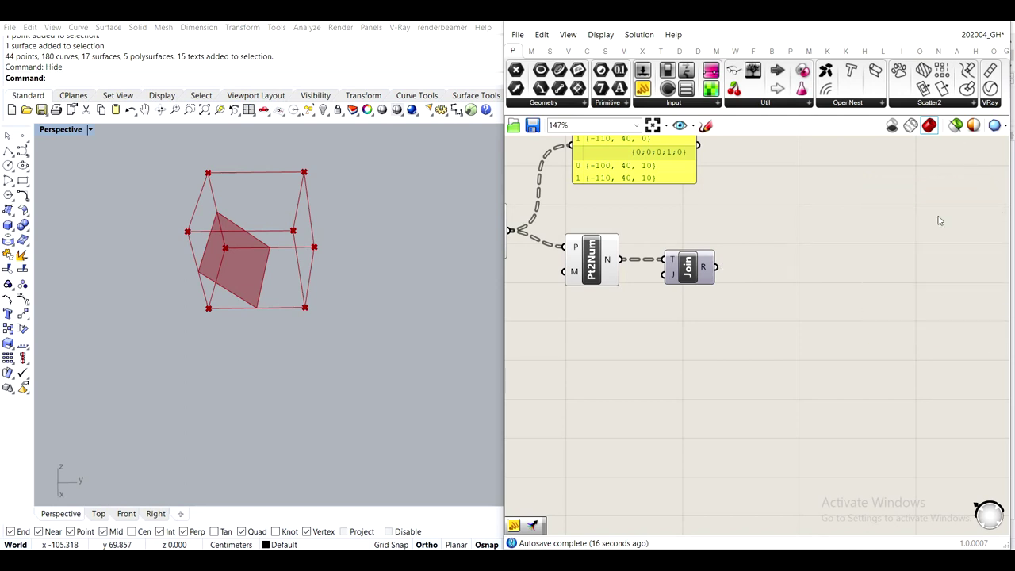
Disable the preview of the Points to Numbers and Ungroup components and delete the Panel listing the ungrouped points
{"action": "left_click", "coordinate": [579, 262]}
{"action": "middle_click", "coordinate": [578, 262]}
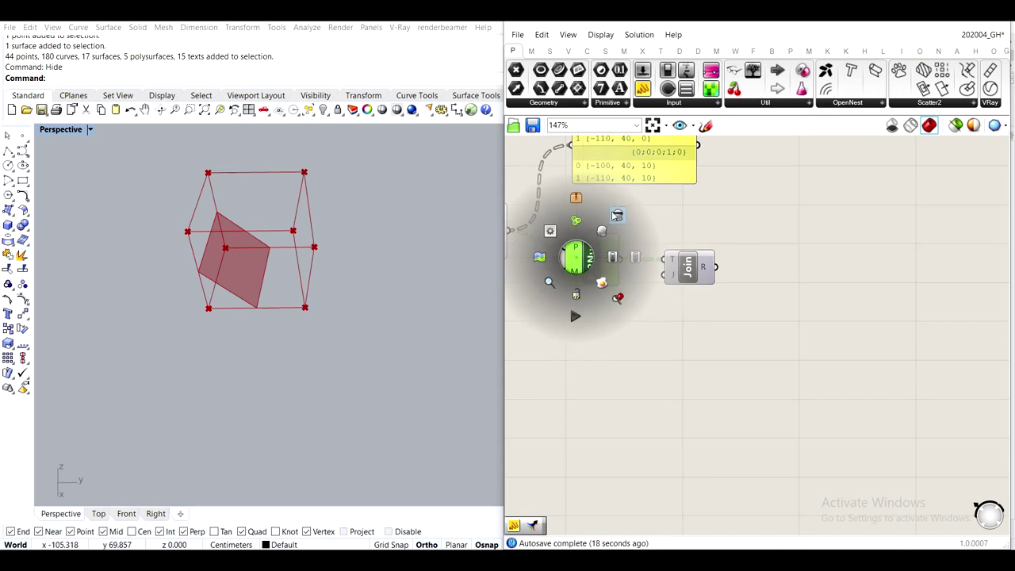
{"action": "left_click", "coordinate": [618, 215]}
{"action": "left_click", "coordinate": [712, 238]}
{"action": "right_click_drag", "start_coordinate": [711, 237], "coordinate": [857, 259]}
{"action": "left_click", "coordinate": [627, 259]}
{"action": "middle_click", "coordinate": [627, 259]}
{"action": "right_click_drag", "start_coordinate": [823, 154], "coordinate": [671, 182]}
{"action": "left_click", "coordinate": [755, 222]}
{"action": "key", "text": "Delete"}
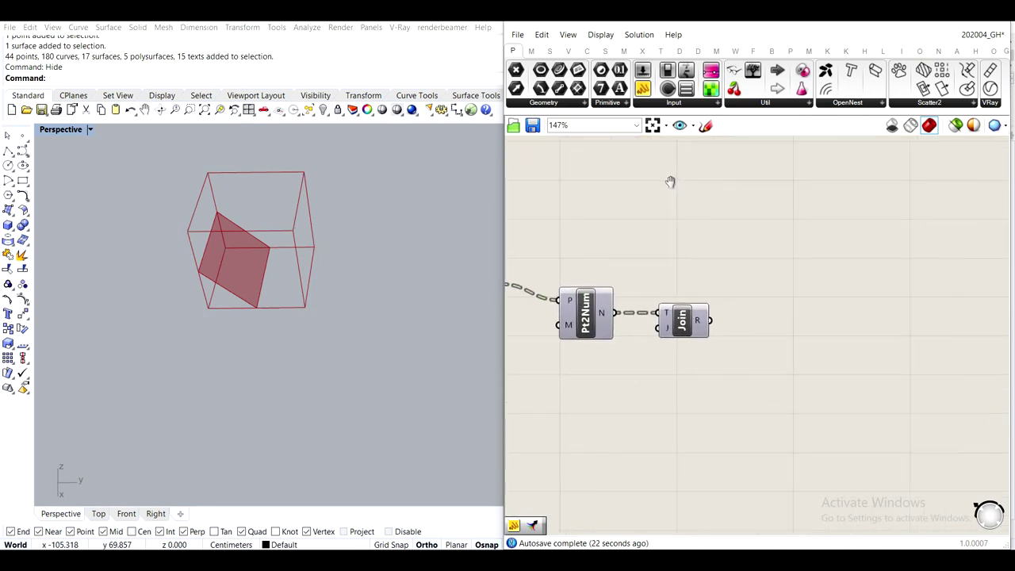
Place a new Panel above the Text Join component, connect the joined result to it and enlarge it
{"action": "left_click_drag", "start_coordinate": [644, 88], "coordinate": [703, 190]}
{"action": "left_click_drag", "start_coordinate": [712, 320], "coordinate": [640, 190]}
{"action": "left_click_drag", "start_coordinate": [719, 203], "coordinate": [811, 276]}
Examine how the reference Join result feeds Create Set and Find Similar Member in the green group
{"action": "scroll", "coordinate": [843, 253], "scroll_direction": "down", "scroll_amount": 6}
{"action": "right_click_drag", "start_coordinate": [882, 157], "coordinate": [727, 350]}
{"action": "scroll", "coordinate": [758, 160], "scroll_direction": "up", "scroll_amount": 4}
{"action": "scroll", "coordinate": [789, 282], "scroll_direction": "up", "scroll_amount": 3}
{"action": "right_click_drag", "start_coordinate": [857, 258], "coordinate": [736, 252]}
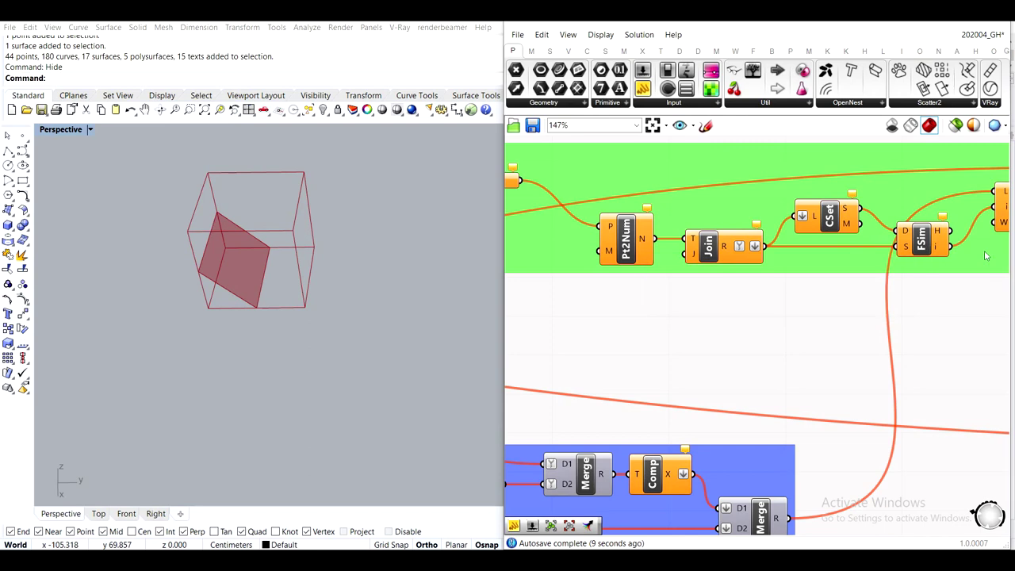
{"action": "scroll", "coordinate": [886, 293], "scroll_direction": "down", "scroll_amount": 1}
{"action": "scroll", "coordinate": [885, 293], "scroll_direction": "down", "scroll_amount": 1}
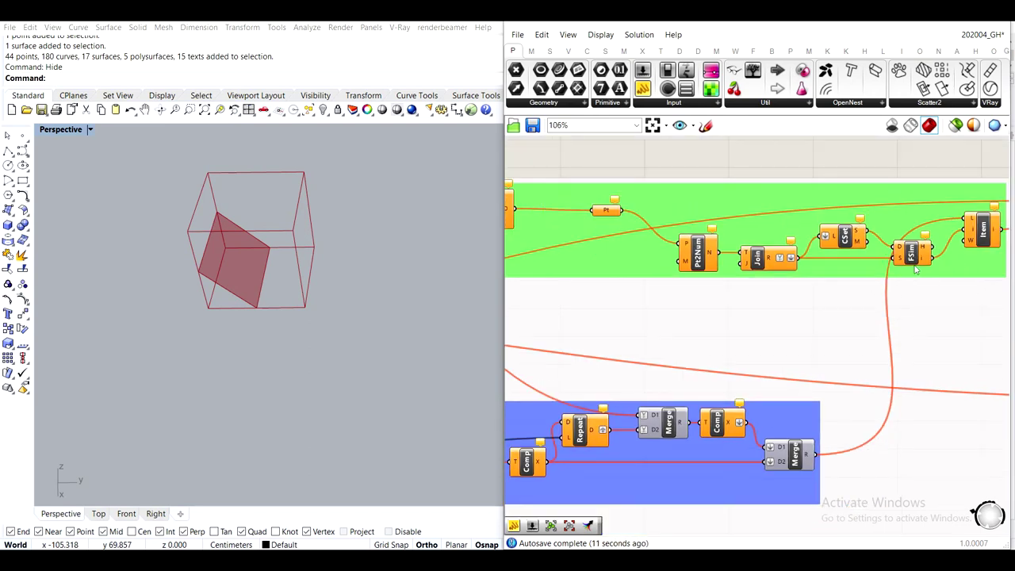
{"action": "scroll", "coordinate": [839, 395], "scroll_direction": "down", "scroll_amount": 4}
{"action": "right_click_drag", "start_coordinate": [839, 395], "coordinate": [875, 164]}
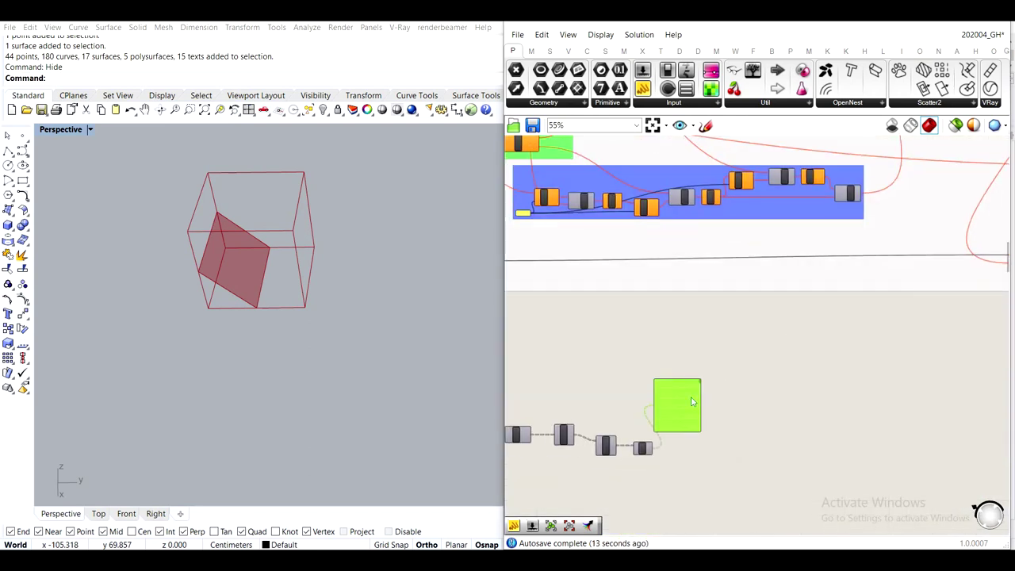
{"action": "scroll", "coordinate": [658, 444], "scroll_direction": "up", "scroll_amount": 2}
{"action": "right_click_drag", "start_coordinate": [657, 444], "coordinate": [663, 359]}
{"action": "scroll", "coordinate": [663, 359], "scroll_direction": "up", "scroll_amount": 4}
Add a Panel near Text Join containing the lines 5, 8, 11, 23, 5, 9, 11 and 8
{"action": "double_click", "coordinate": [744, 408]}
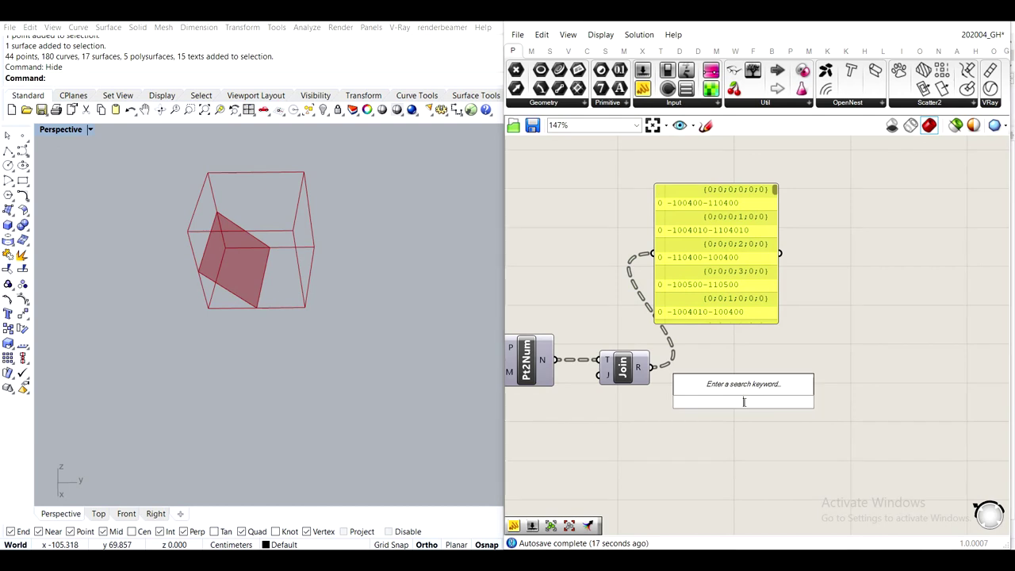
{"action": "type", "text": "panel"}
{"action": "key", "text": "Return"}
{"action": "double_click", "coordinate": [719, 405]}
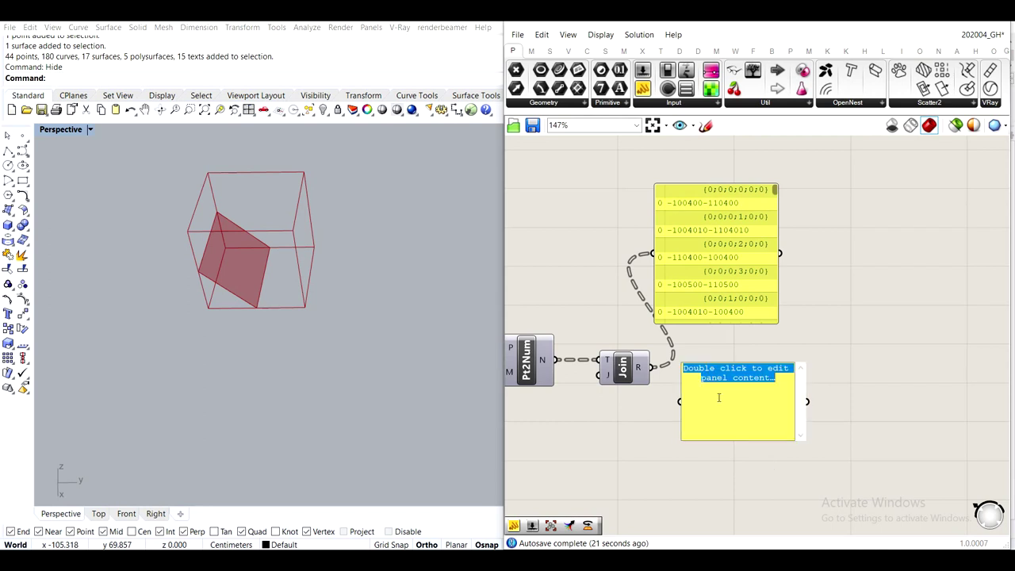
{"action": "type", "text": "5"}
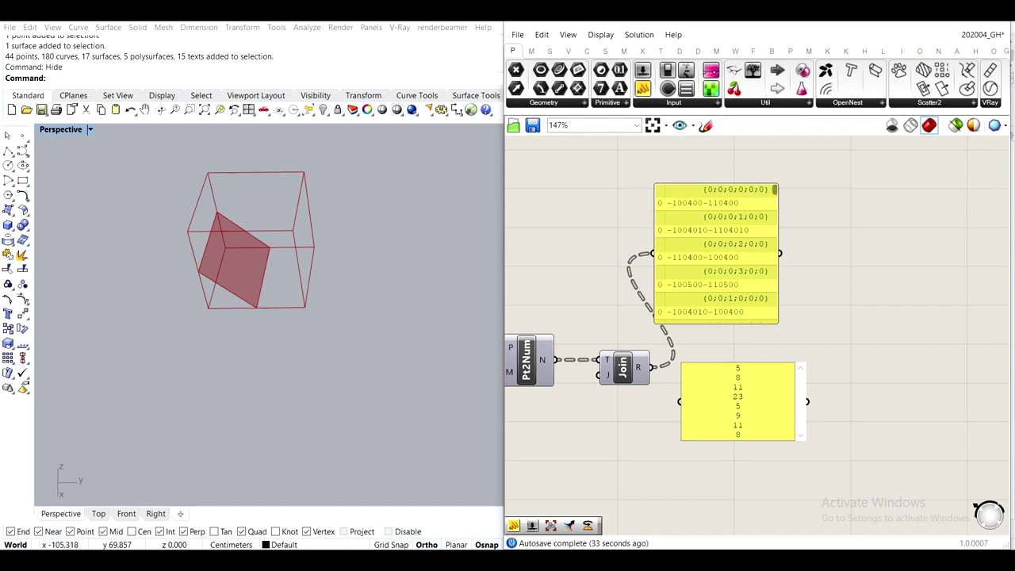
Turn off Multiline Data for the number list Panel and make it taller and narrower to fit its items
{"action": "right_click", "coordinate": [751, 249]}
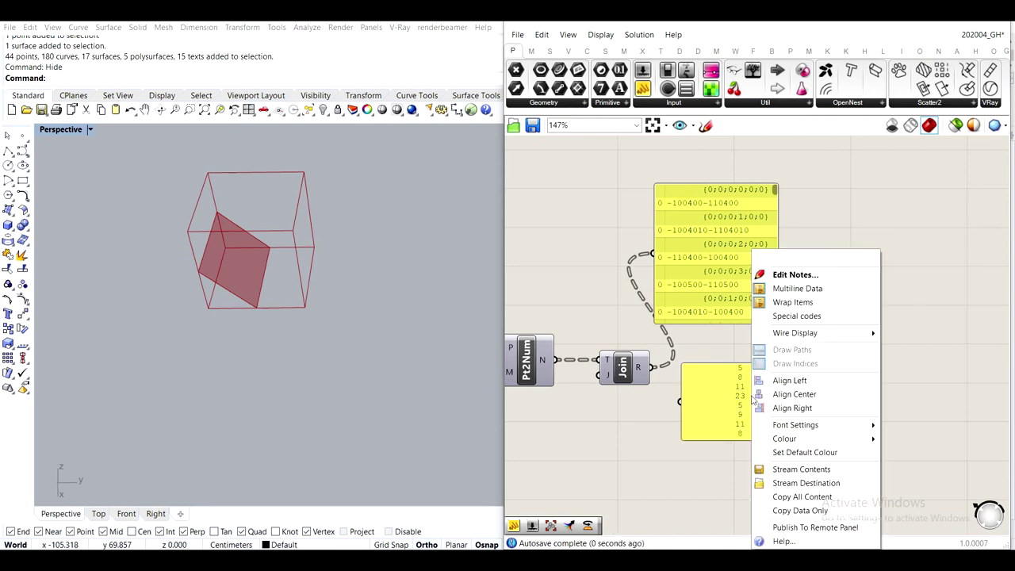
{"action": "left_click", "coordinate": [796, 292]}
{"action": "left_click_drag", "start_coordinate": [755, 440], "coordinate": [746, 490]}
{"action": "left_click_drag", "start_coordinate": [805, 465], "coordinate": [745, 473]}
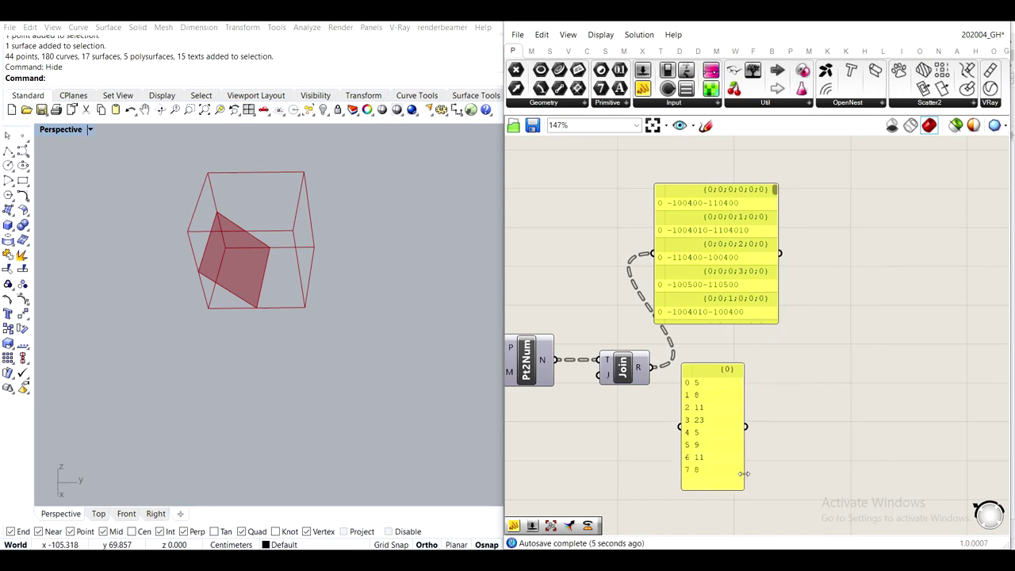
Place a Create Set component beside the number list Panel and connect the list to its L input
{"action": "double_click", "coordinate": [854, 437]}
{"action": "type", "text": "set"}
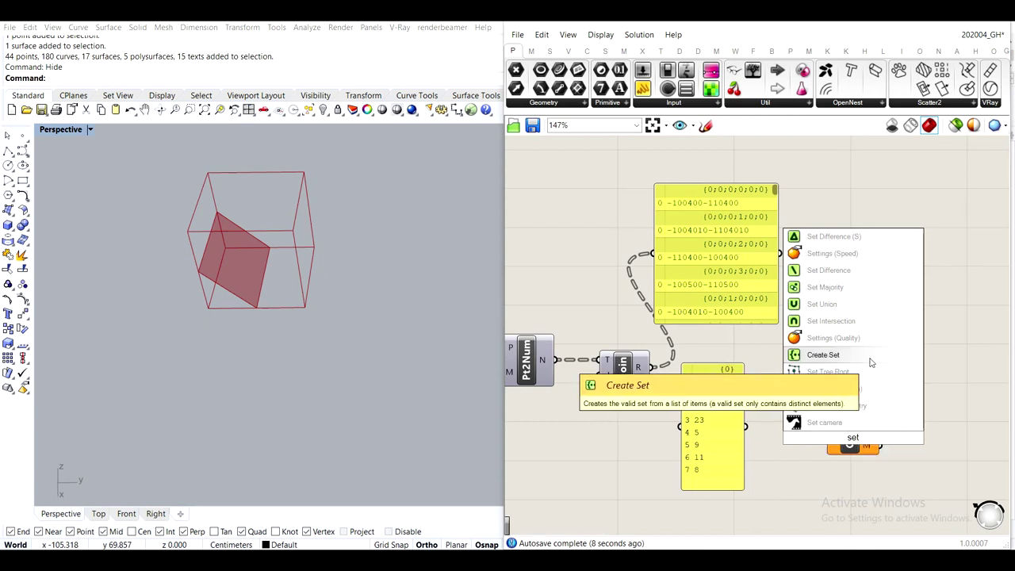
{"action": "left_click", "coordinate": [870, 363]}
{"action": "scroll", "coordinate": [759, 439], "scroll_direction": "up", "scroll_amount": 3}
{"action": "left_click_drag", "start_coordinate": [738, 423], "coordinate": [778, 423]}
Add a Panel beside Create Set, connect the S output to it and make it taller and narrower
{"action": "double_click", "coordinate": [924, 349]}
{"action": "type", "text": "panel"}
{"action": "key", "text": "Return"}
{"action": "right_click_drag", "start_coordinate": [973, 367], "coordinate": [934, 368]}
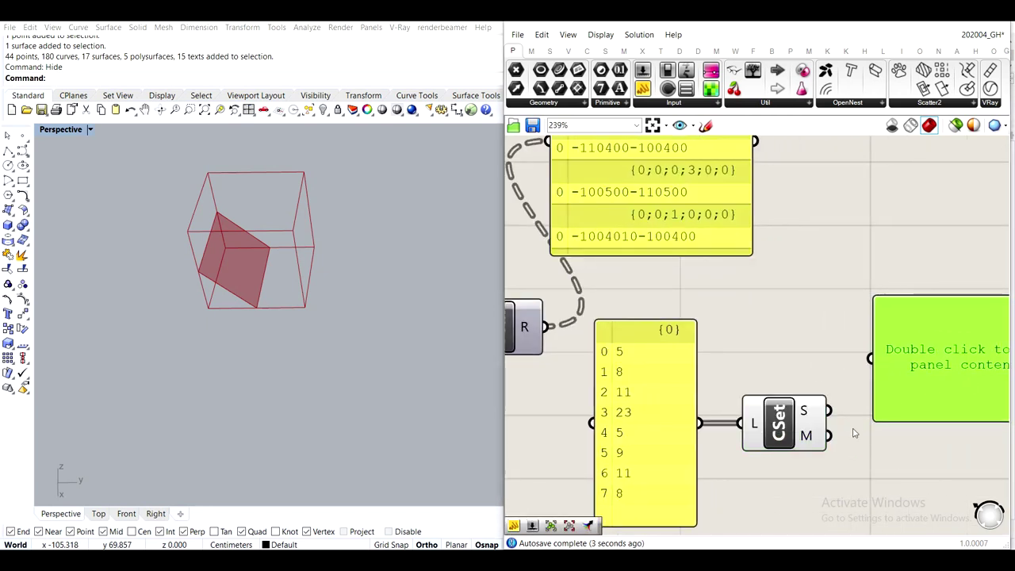
{"action": "left_click_drag", "start_coordinate": [829, 410], "coordinate": [871, 358]}
{"action": "right_click_drag", "start_coordinate": [934, 372], "coordinate": [832, 335]}
{"action": "left_click_drag", "start_coordinate": [860, 384], "coordinate": [861, 422]}
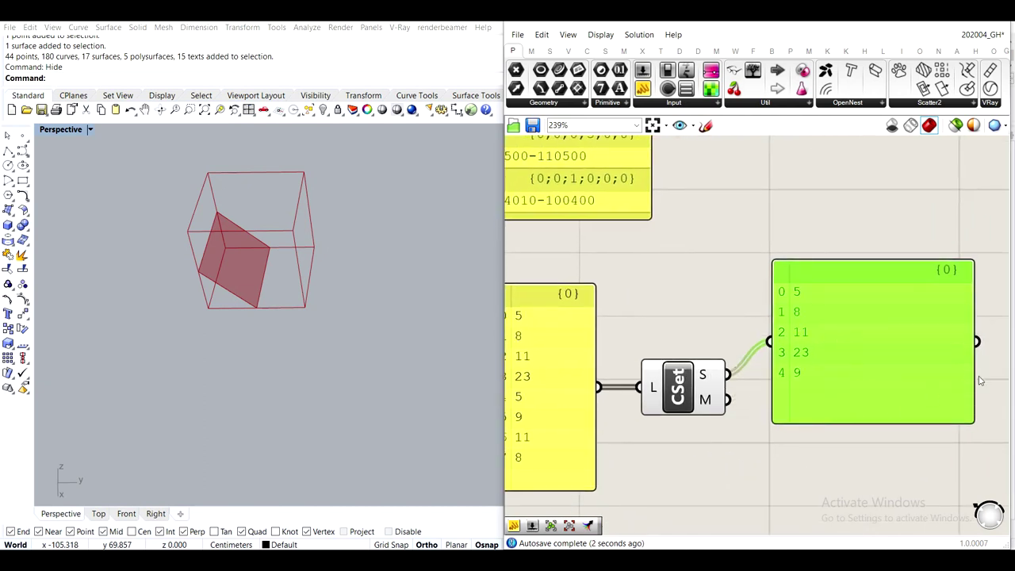
{"action": "left_click_drag", "start_coordinate": [977, 383], "coordinate": [810, 386]}
{"action": "right_click_drag", "start_coordinate": [810, 385], "coordinate": [912, 361]}
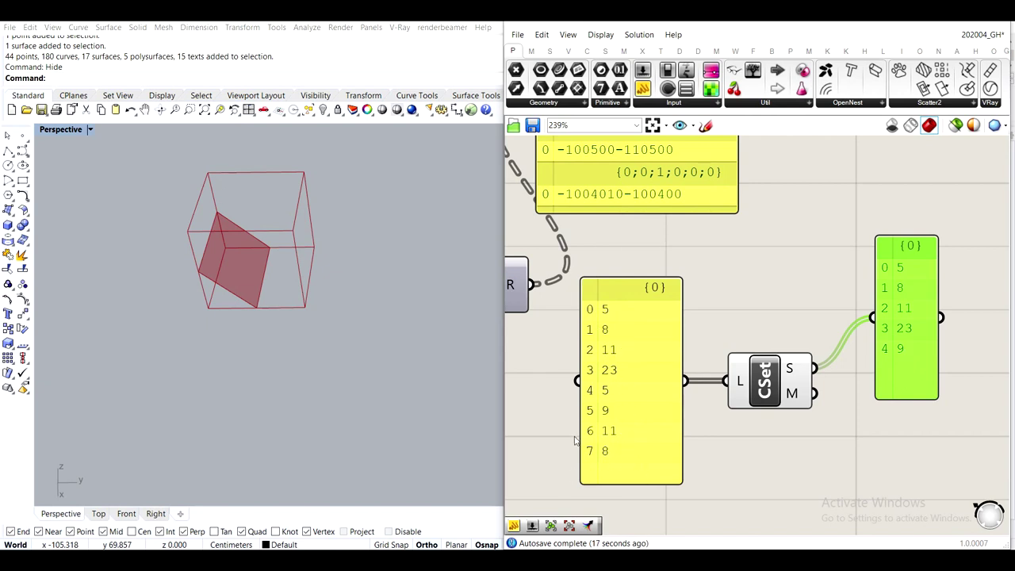
Switch the result Panel to Create Set's M output and make it taller to show the whole index map
{"action": "right_click_drag", "start_coordinate": [822, 426], "coordinate": [802, 387]}
{"action": "left_click_drag", "start_coordinate": [794, 354], "coordinate": [895, 387]}
{"action": "left_click_drag", "start_coordinate": [887, 441], "coordinate": [887, 532]}
{"action": "scroll", "coordinate": [875, 283], "scroll_direction": "down", "scroll_amount": 2}
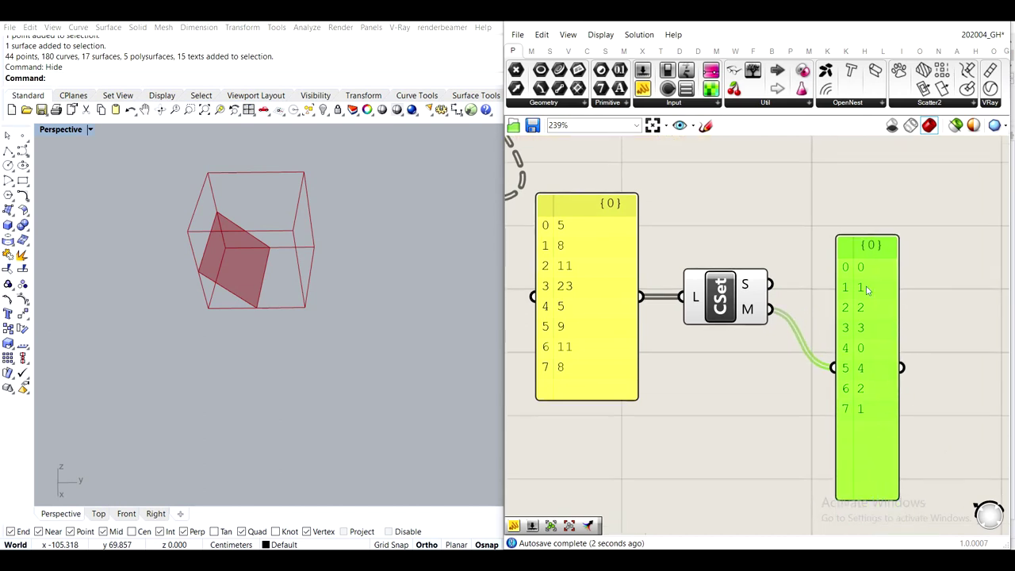
{"action": "left_click_drag", "start_coordinate": [879, 302], "coordinate": [877, 283]}
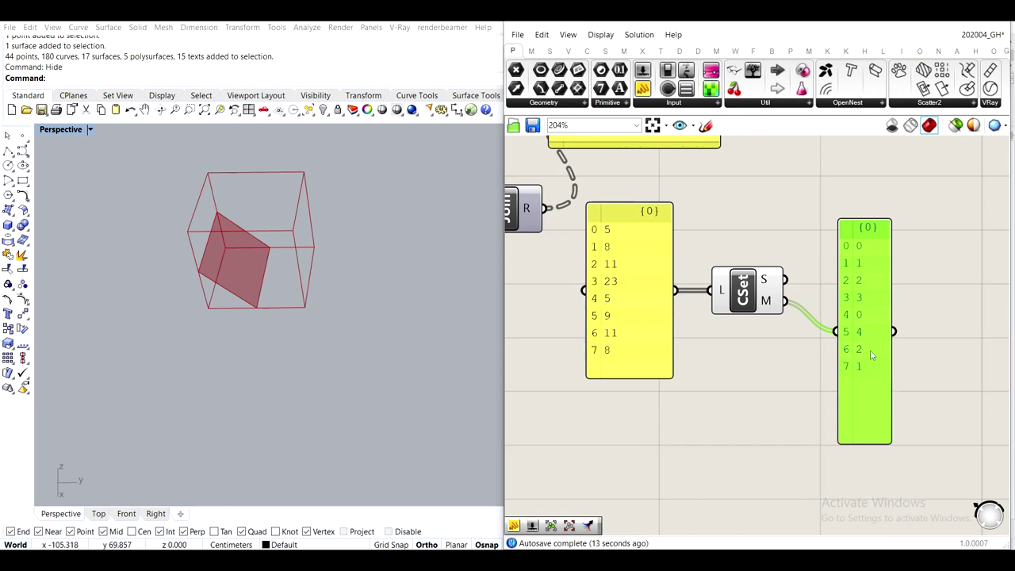
Delete the index map Panel and the number list Panel, keeping the Create Set component
{"action": "key", "text": "Delete"}
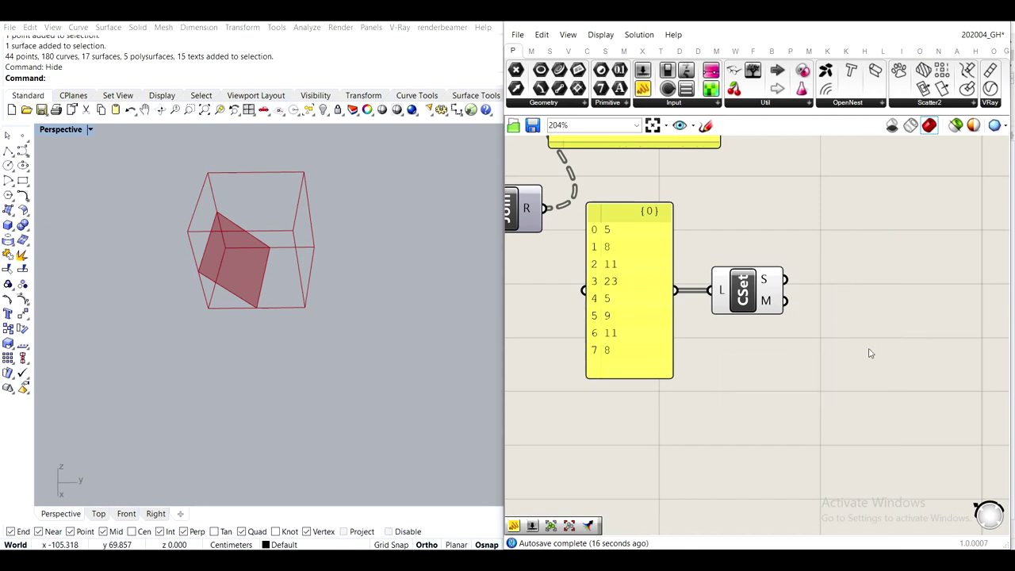
{"action": "right_click_drag", "start_coordinate": [780, 333], "coordinate": [789, 386]}
{"action": "left_click", "coordinate": [636, 360]}
{"action": "key", "text": "Delete"}
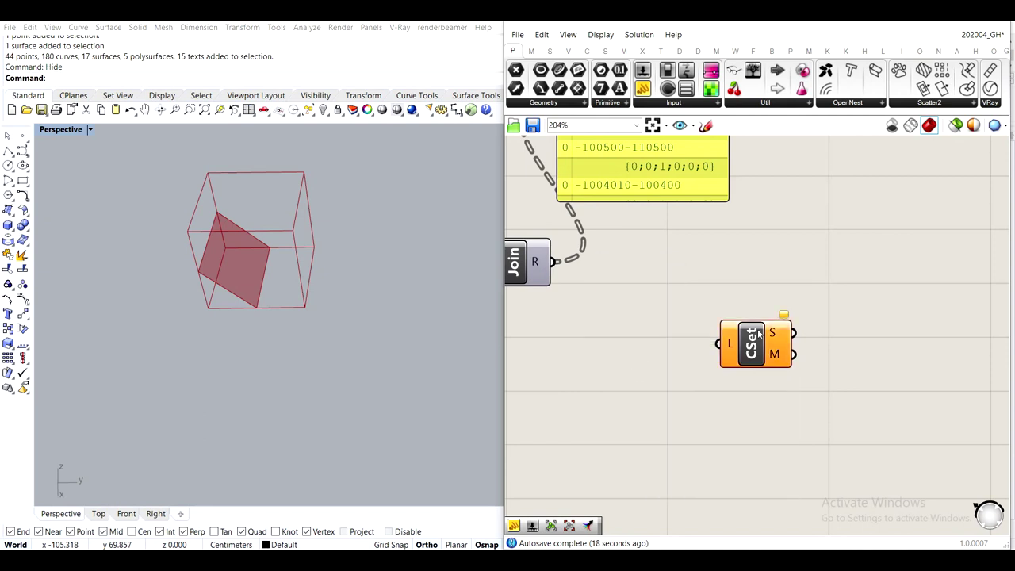
Move Create Set next to Text Join and connect the joined result to its L input
{"action": "left_click_drag", "start_coordinate": [757, 331], "coordinate": [721, 261]}
{"action": "right_click_drag", "start_coordinate": [652, 260], "coordinate": [708, 332]}
{"action": "left_click_drag", "start_coordinate": [624, 336], "coordinate": [727, 349]}
{"action": "left_click", "coordinate": [795, 310]}
Connect Create Set's S output to the joined text Panel, then reposition the Panel and make it taller
{"action": "right_click_drag", "start_coordinate": [795, 310], "coordinate": [740, 408]}
{"action": "left_click_drag", "start_coordinate": [633, 277], "coordinate": [787, 265]}
{"action": "left_click_drag", "start_coordinate": [708, 424], "coordinate": [779, 303]}
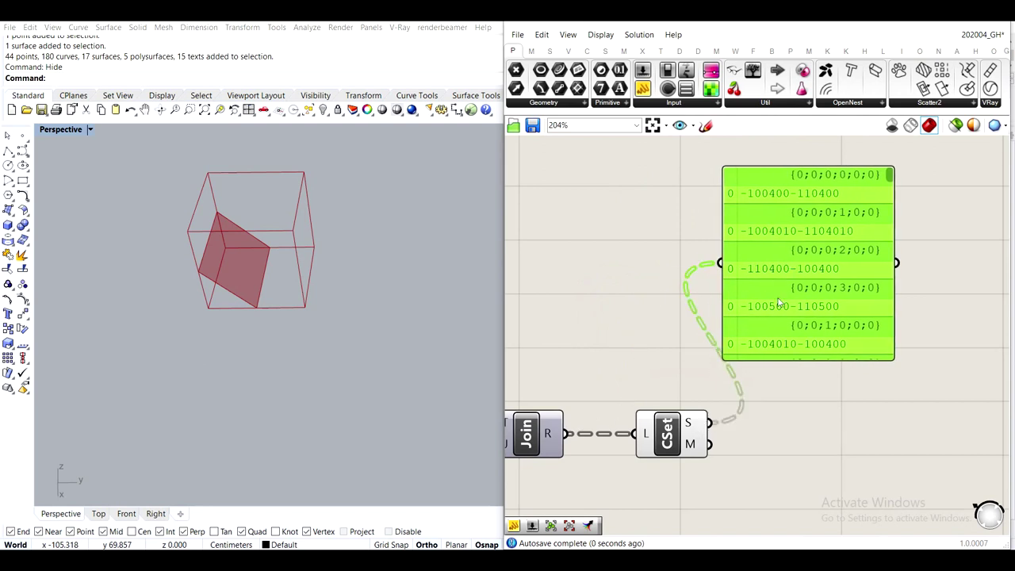
{"action": "left_click_drag", "start_coordinate": [836, 358], "coordinate": [842, 500]}
{"action": "left_click_drag", "start_coordinate": [827, 372], "coordinate": [926, 333]}
{"action": "scroll", "coordinate": [781, 342], "scroll_direction": "down", "scroll_amount": 2}
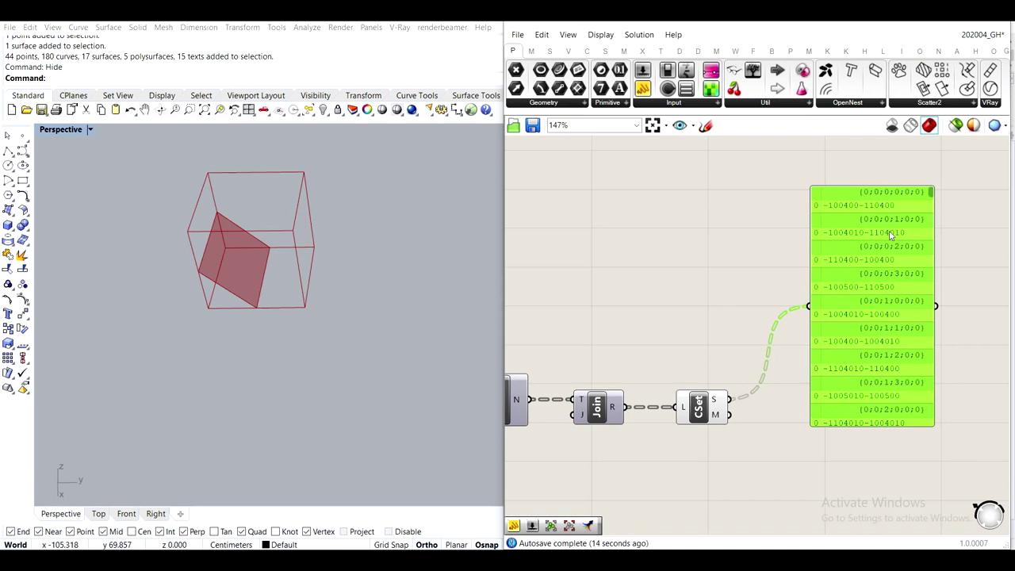
Flatten Create Set's L input and move the component up, above the level of Text Join
{"action": "scroll", "coordinate": [666, 448], "scroll_direction": "up", "scroll_amount": 2}
{"action": "right_click_drag", "start_coordinate": [687, 404], "coordinate": [640, 444]}
{"action": "scroll", "coordinate": [639, 439], "scroll_direction": "down", "scroll_amount": 2}
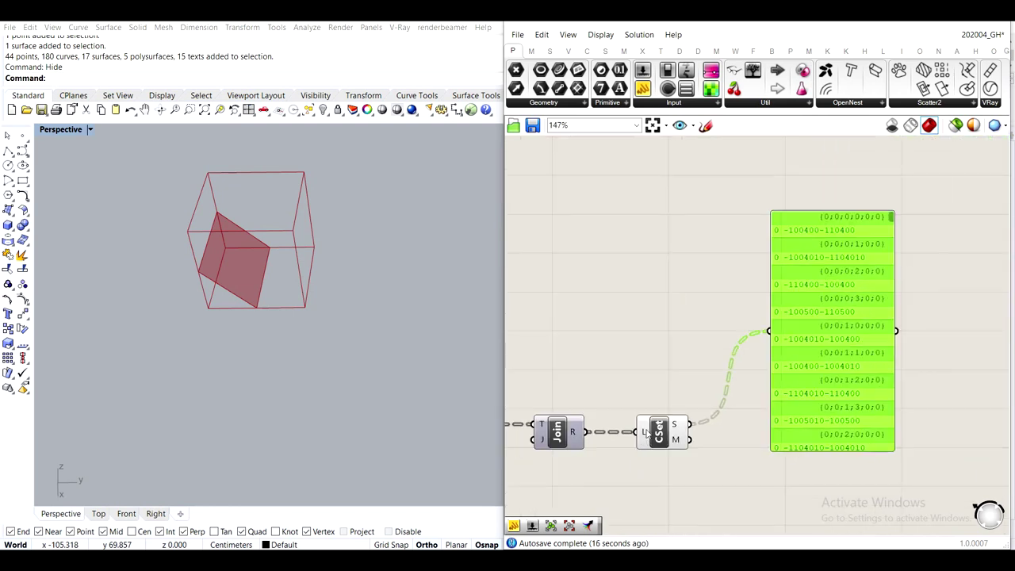
{"action": "right_click", "coordinate": [641, 432]}
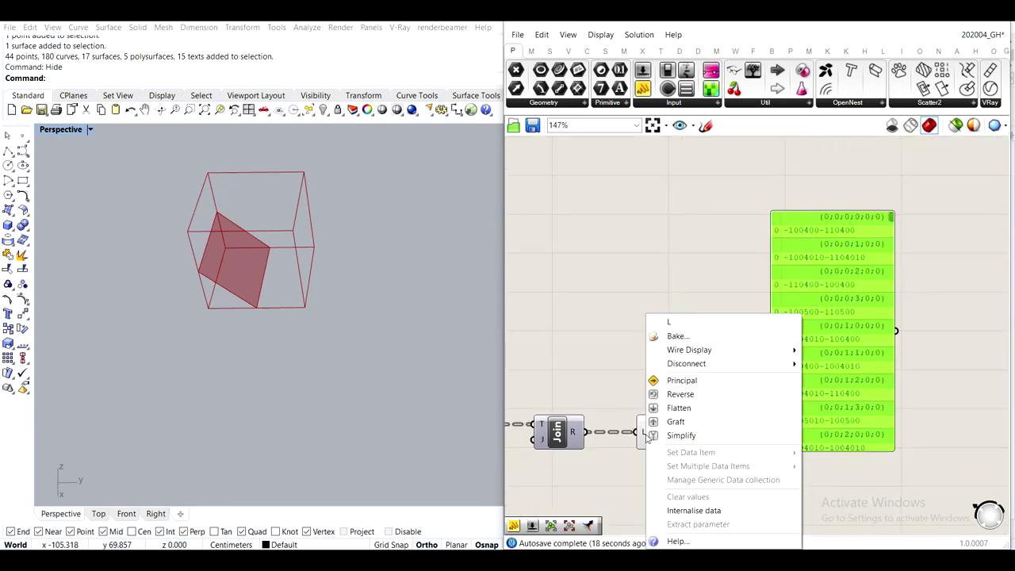
{"action": "left_click", "coordinate": [694, 407]}
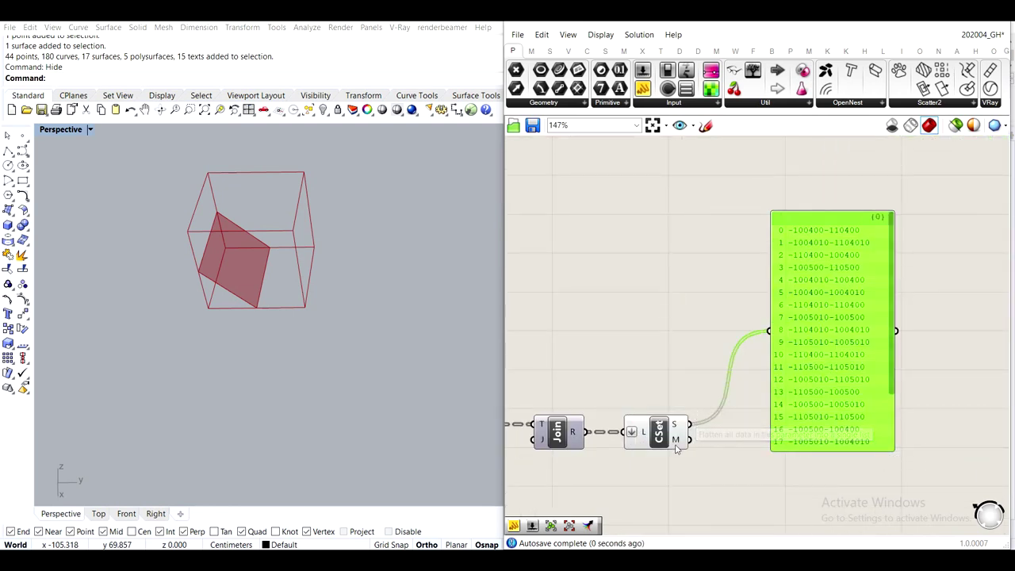
{"action": "left_click_drag", "start_coordinate": [670, 446], "coordinate": [678, 389]}
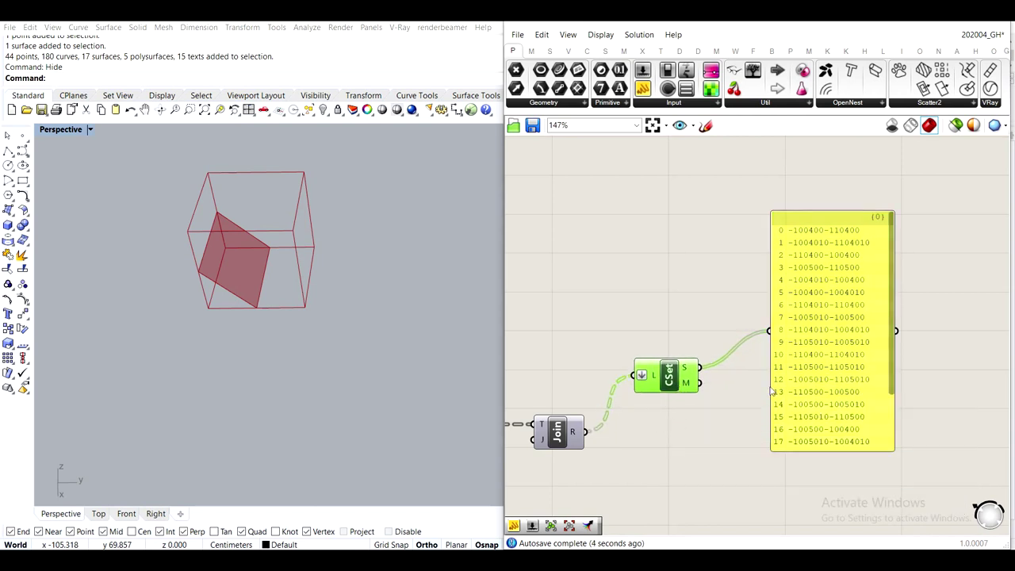
Flatten Text Join's R output instead and remove the Flatten option from Create Set's L input
{"action": "right_click", "coordinate": [573, 433]}
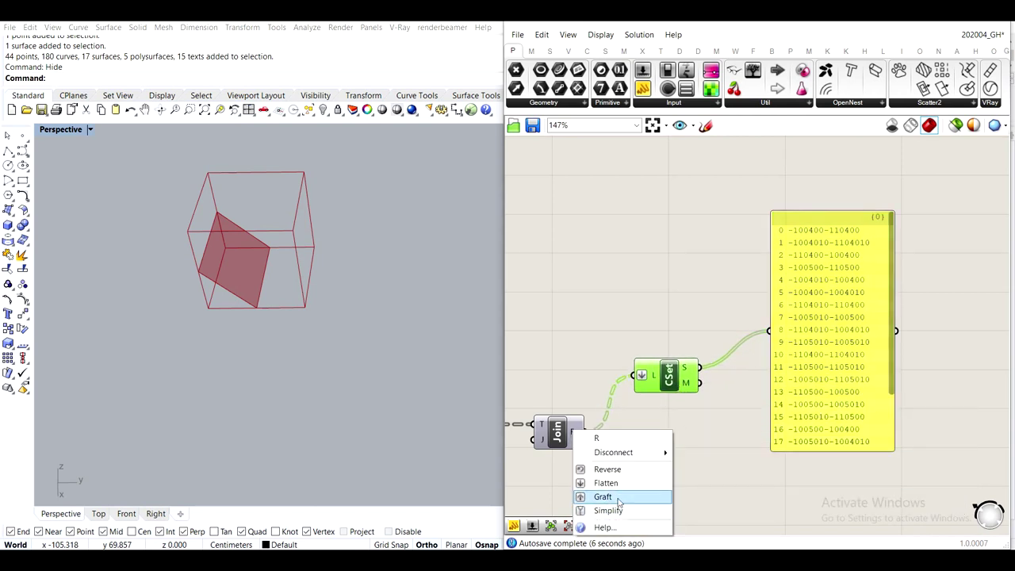
{"action": "left_click", "coordinate": [619, 483]}
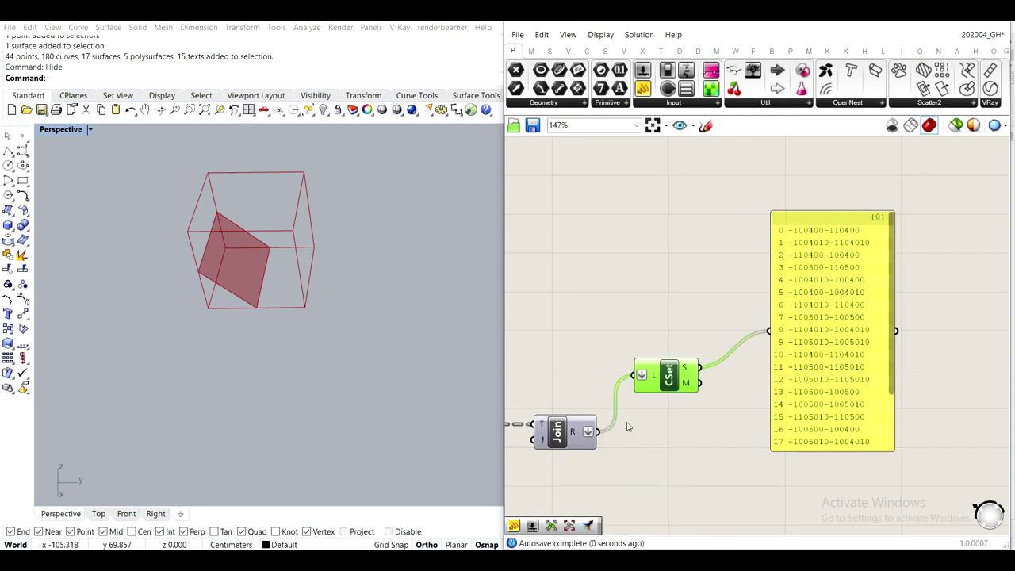
{"action": "right_click", "coordinate": [647, 385]}
{"action": "left_click", "coordinate": [678, 407]}
Reposition the Create Set result Panel and read its list down to the last item
{"action": "left_click_drag", "start_coordinate": [842, 388], "coordinate": [855, 414]}
{"action": "left_click_drag", "start_coordinate": [907, 310], "coordinate": [904, 399]}
{"action": "mouse_move", "coordinate": [840, 378]}
{"action": "left_mouse_down"}
{"action": "mouse_move", "coordinate": [846, 346]}
{"action": "mouse_move", "coordinate": [855, 380]}
{"action": "left_mouse_up"}
{"action": "right_click_drag", "start_coordinate": [871, 351], "coordinate": [905, 220]}
Duplicate the result Panel below Create Set, connect Text Join's R output to it and browse its full list
{"action": "key", "text": "ctrl+c"}
{"action": "key", "text": "ctrl+v"}
{"action": "left_click_drag", "start_coordinate": [944, 241], "coordinate": [784, 432]}
{"action": "left_click_drag", "start_coordinate": [638, 298], "coordinate": [706, 418]}
{"action": "right_click_drag", "start_coordinate": [793, 499], "coordinate": [748, 370]}
{"action": "left_click_drag", "start_coordinate": [781, 404], "coordinate": [750, 488]}
{"action": "scroll", "coordinate": [813, 381], "scroll_direction": "down", "scroll_amount": 3}
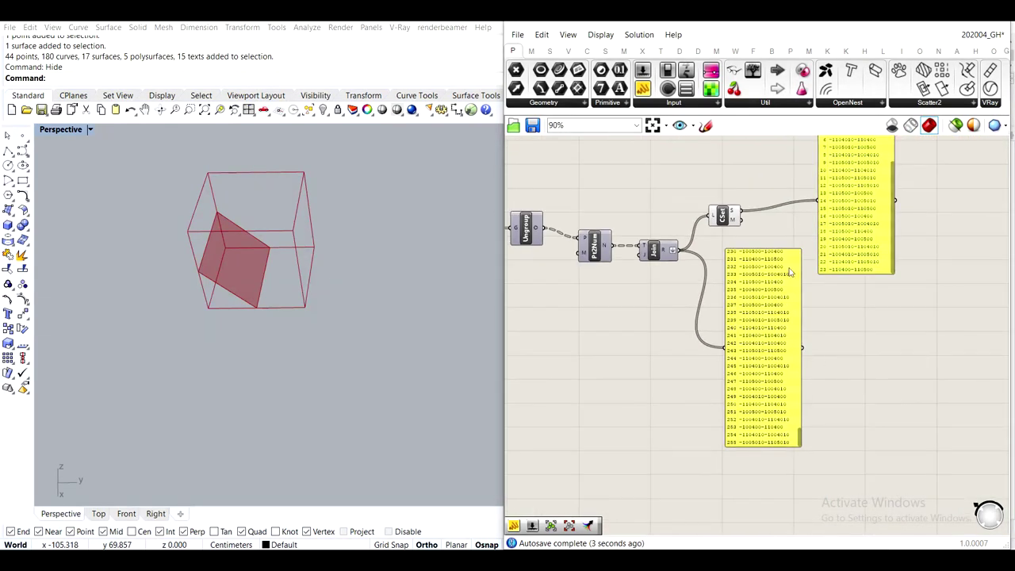
{"action": "scroll", "coordinate": [792, 238], "scroll_direction": "up", "scroll_amount": 2}
{"action": "left_click_drag", "start_coordinate": [804, 519], "coordinate": [817, 220]}
Examine the output data of the Merge, Mirror and Rotate components feeding the text conversion
{"action": "scroll", "coordinate": [649, 241], "scroll_direction": "down", "scroll_amount": 5}
{"action": "right_click_drag", "start_coordinate": [517, 235], "coordinate": [703, 284]}
{"action": "scroll", "coordinate": [704, 283], "scroll_direction": "up", "scroll_amount": 6}
{"action": "right_click_drag", "start_coordinate": [633, 294], "coordinate": [768, 314]}
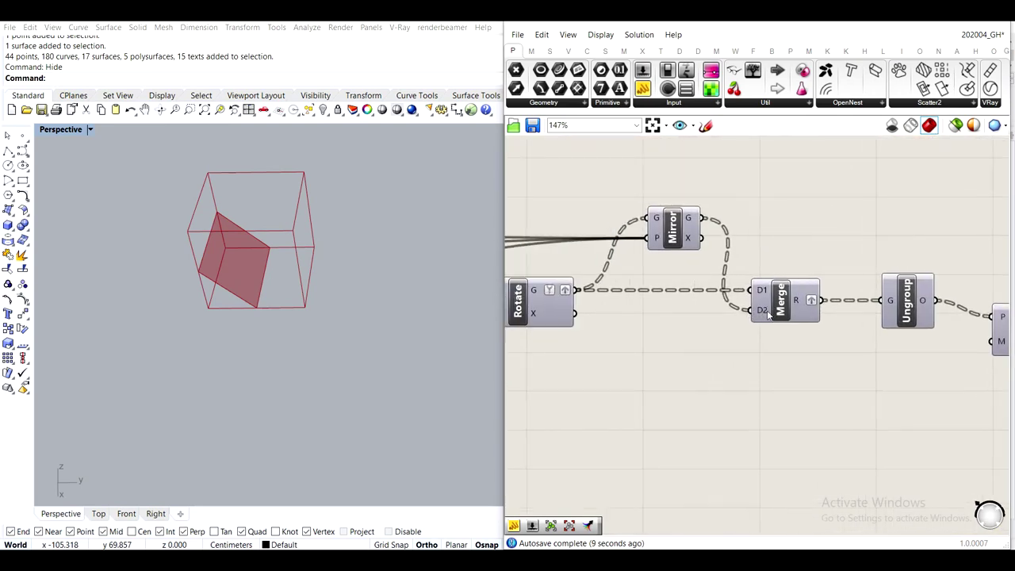
{"action": "mouse_move", "coordinate": [799, 299]}
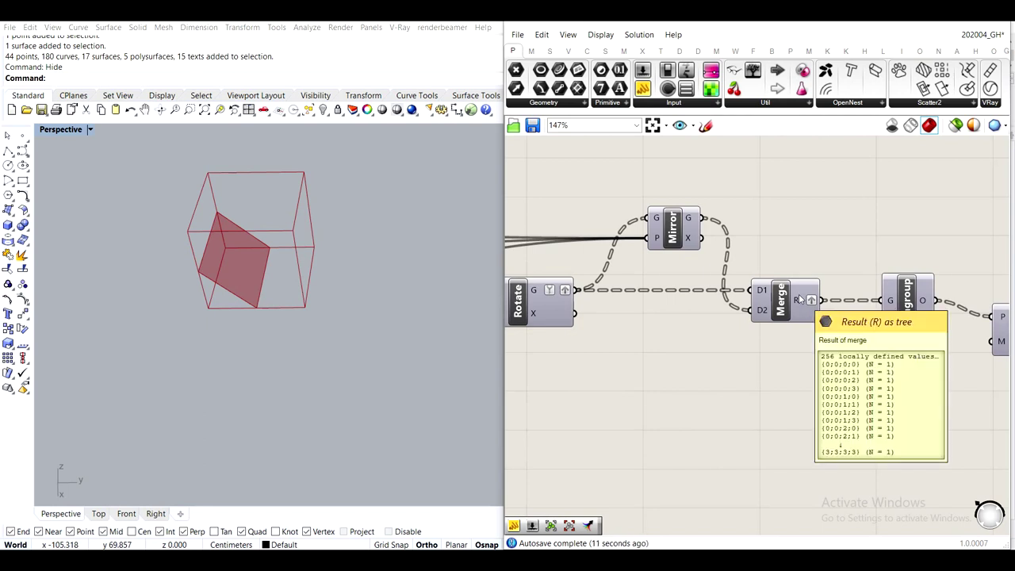
{"action": "mouse_move", "coordinate": [693, 223]}
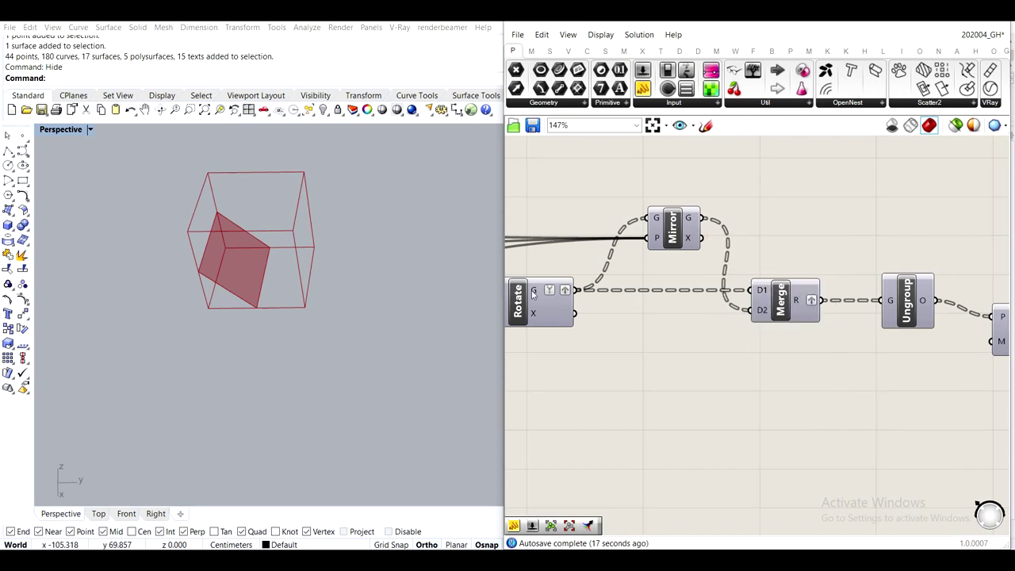
{"action": "mouse_move", "coordinate": [535, 295]}
Compare the full joined text list with the list of distinct items from Create Set
{"action": "scroll", "coordinate": [906, 344], "scroll_direction": "down", "scroll_amount": 5}
{"action": "scroll", "coordinate": [856, 235], "scroll_direction": "up", "scroll_amount": 4}
{"action": "right_click_drag", "start_coordinate": [691, 291], "coordinate": [710, 356]}
{"action": "scroll", "coordinate": [716, 245], "scroll_direction": "up", "scroll_amount": 2}
{"action": "scroll", "coordinate": [870, 323], "scroll_direction": "down", "scroll_amount": 3}
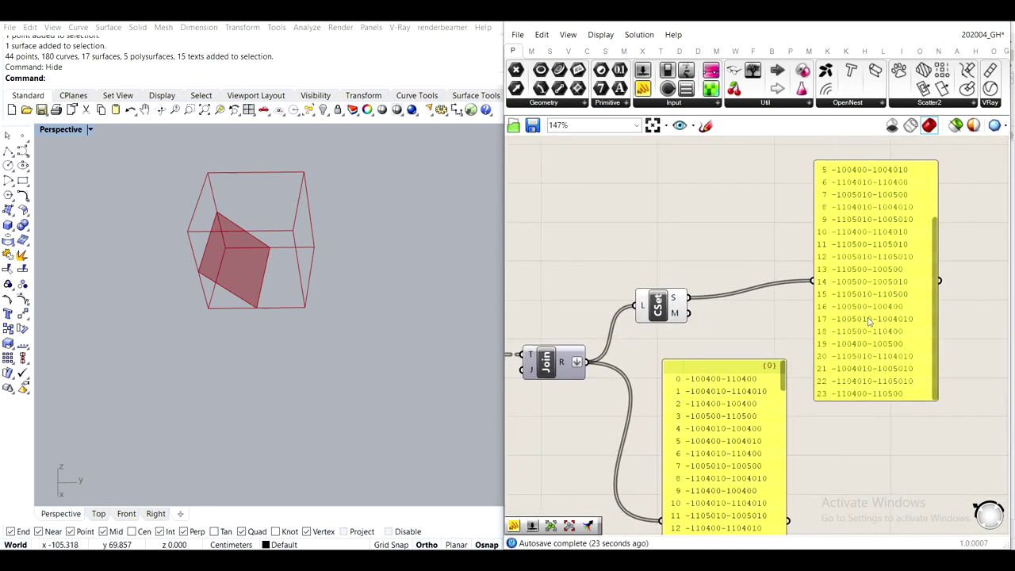
{"action": "scroll", "coordinate": [799, 327], "scroll_direction": "up", "scroll_amount": 3}
{"action": "scroll", "coordinate": [796, 331], "scroll_direction": "up", "scroll_amount": 2}
{"action": "scroll", "coordinate": [796, 332], "scroll_direction": "down", "scroll_amount": 2}
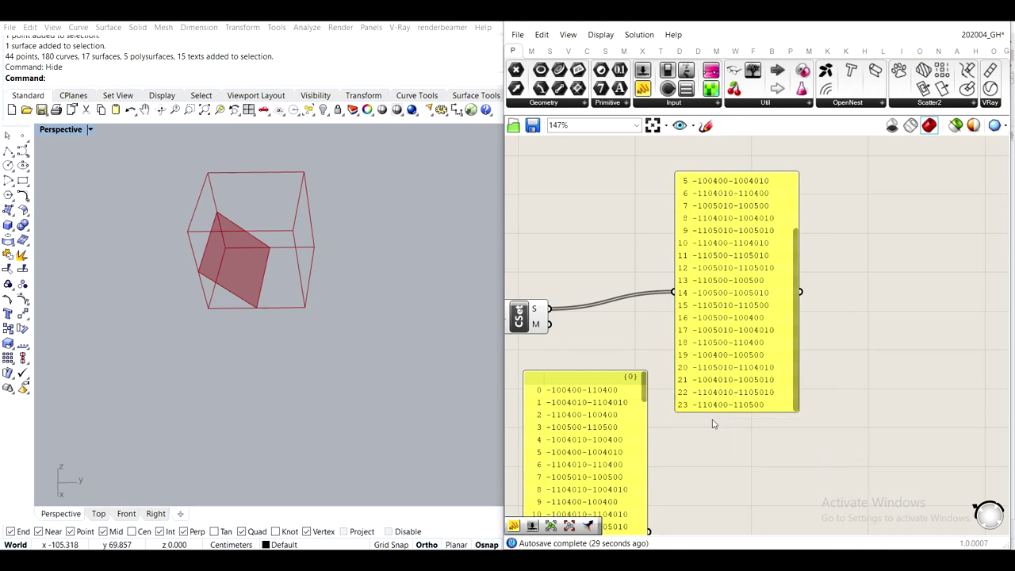
{"action": "scroll", "coordinate": [714, 419], "scroll_direction": "down", "scroll_amount": 3}
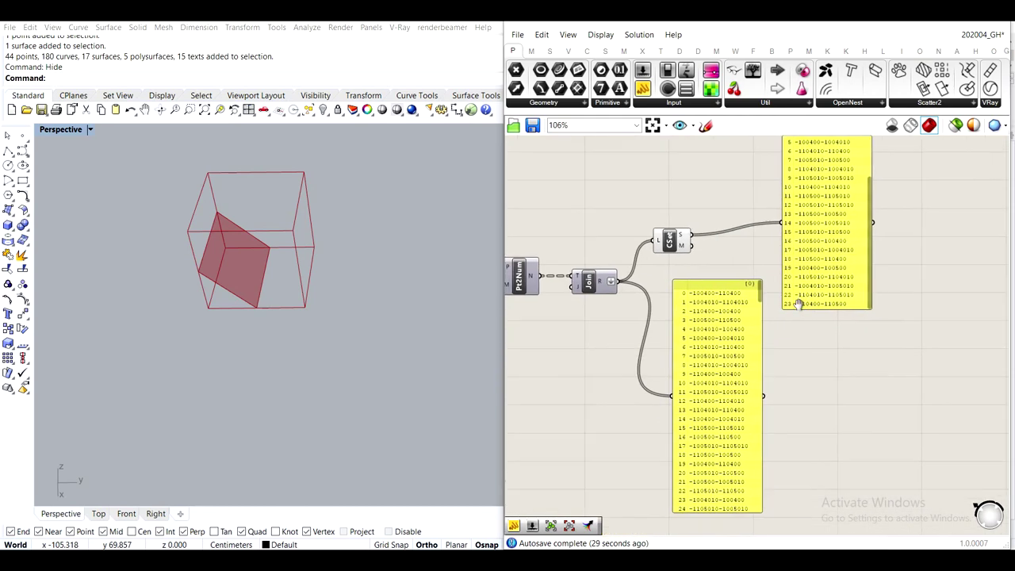
Delete both the joined text Panel and the Create Set result Panel
{"action": "left_click", "coordinate": [743, 333]}
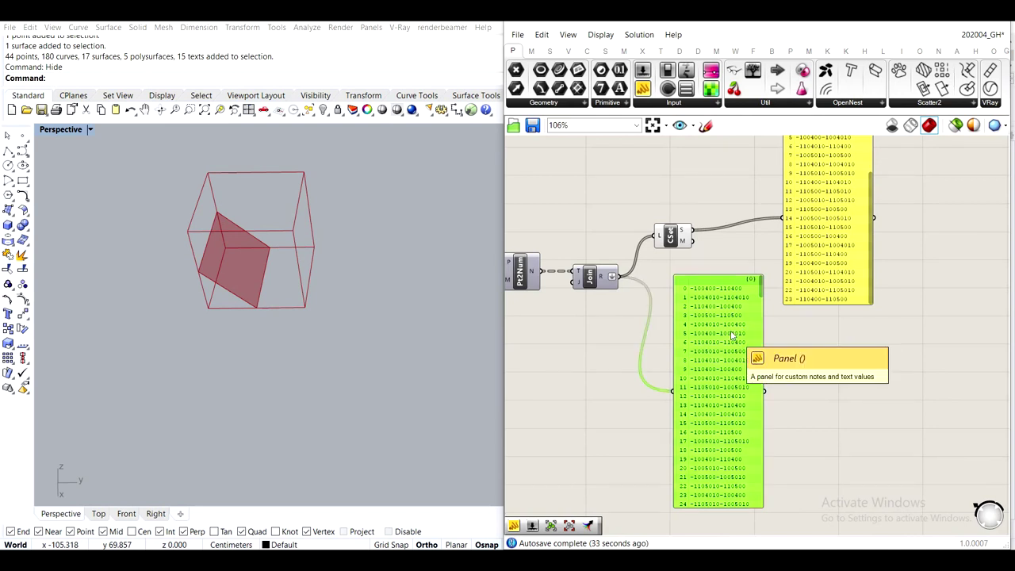
{"action": "key", "text": "Delete"}
{"action": "left_click", "coordinate": [832, 253]}
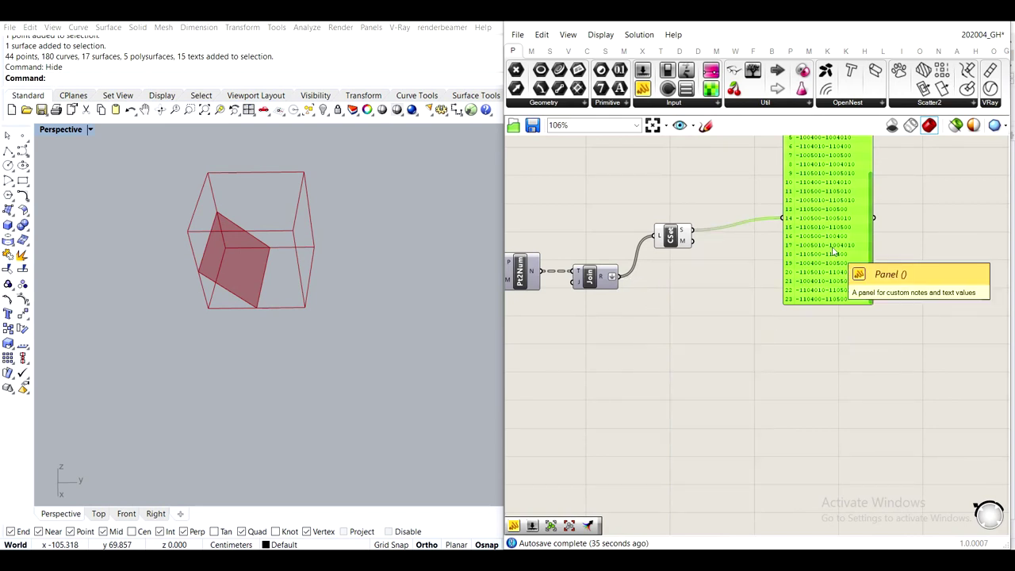
{"action": "key", "text": "Delete"}
Move Create Set closer to Text Join and place a Find Similar Member component from the Sets category beside it
{"action": "scroll", "coordinate": [833, 252], "scroll_direction": "up", "scroll_amount": 3}
{"action": "left_click", "coordinate": [702, 295]}
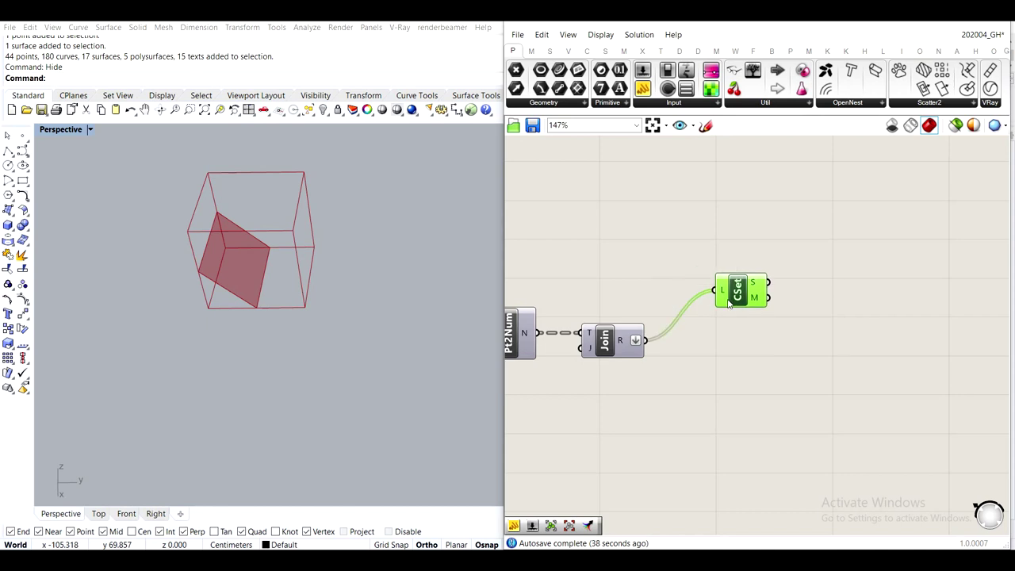
{"action": "left_click", "coordinate": [830, 236]}
{"action": "double_click", "coordinate": [868, 270]}
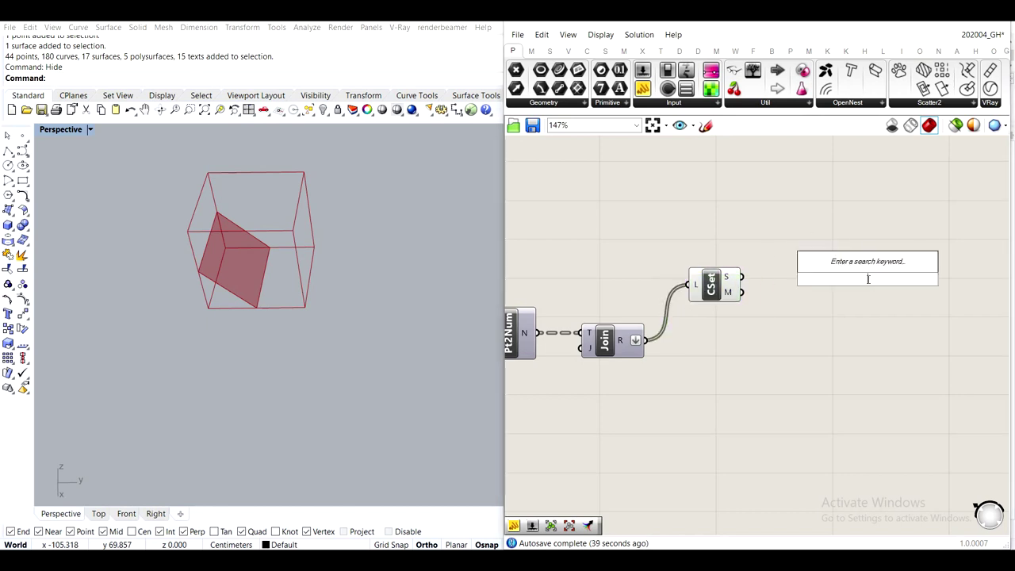
{"action": "left_click", "coordinate": [549, 51]}
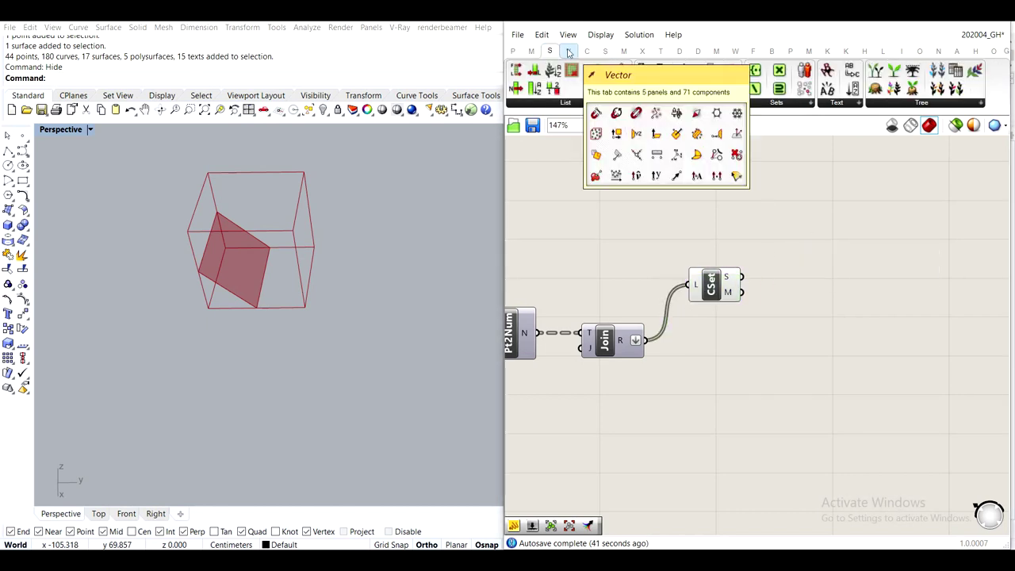
{"action": "left_click", "coordinate": [805, 103]}
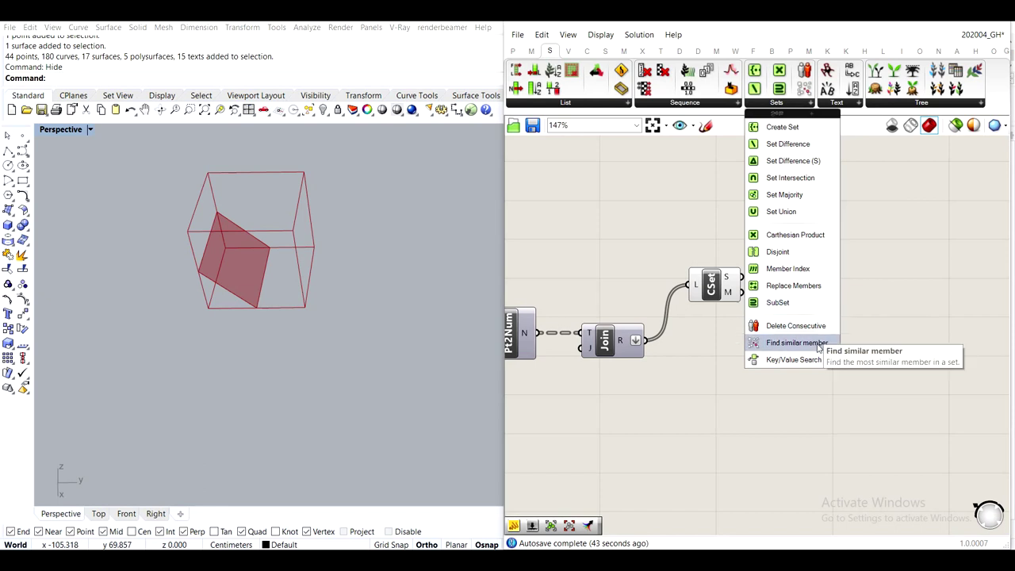
{"action": "left_click", "coordinate": [779, 343]}
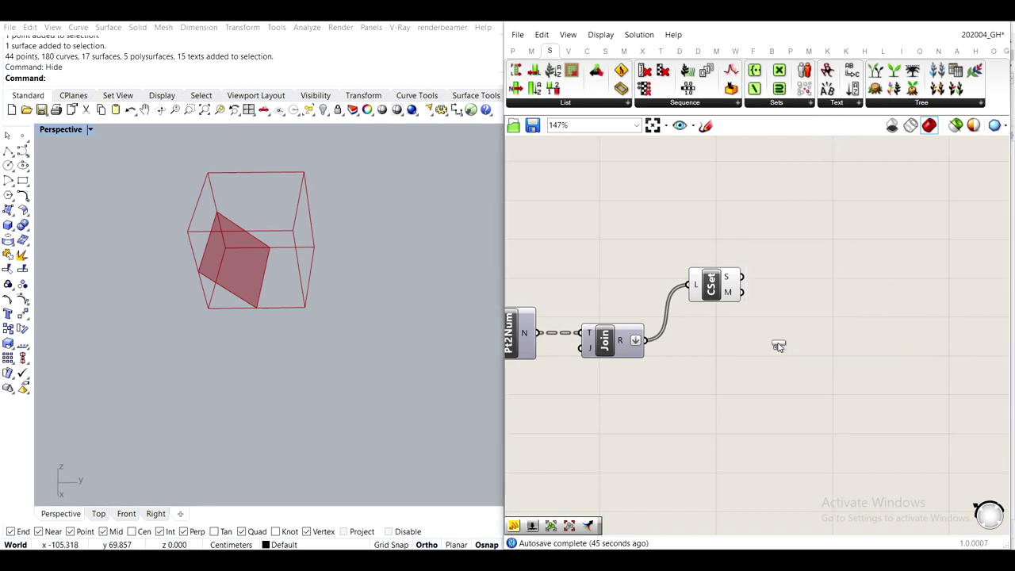
{"action": "left_click", "coordinate": [780, 346]}
{"action": "scroll", "coordinate": [733, 325], "scroll_direction": "up", "scroll_amount": 3}
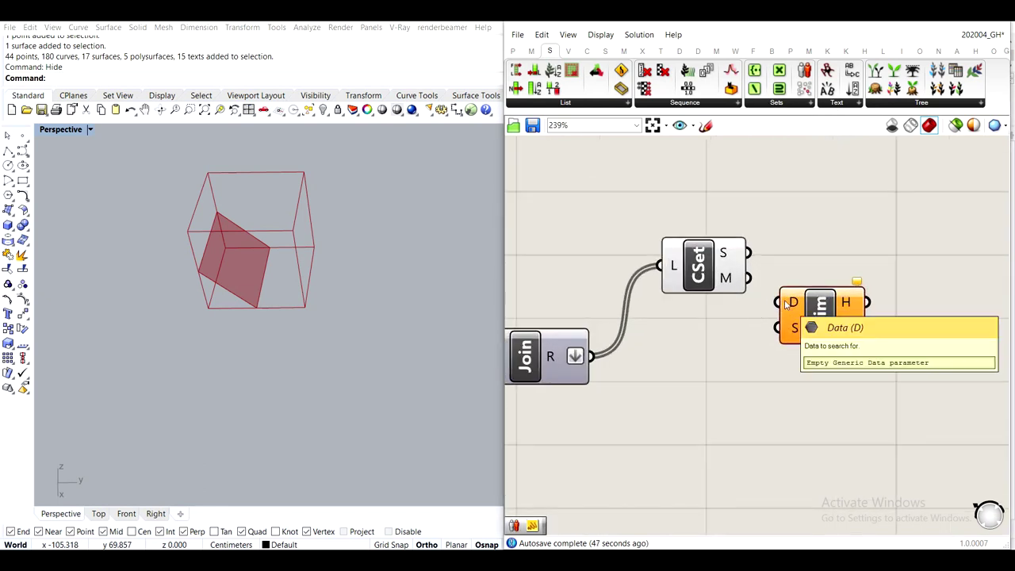
Check the Find Similar Member wiring in the green reference group and connect Create Set's S output to the new component's D input
{"action": "scroll", "coordinate": [786, 305], "scroll_direction": "down", "scroll_amount": 4}
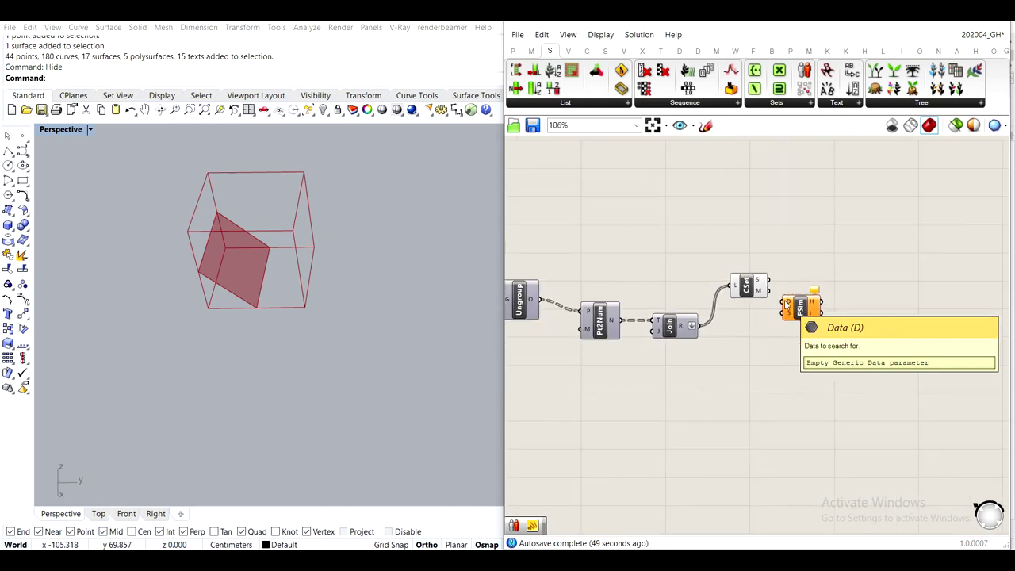
{"action": "scroll", "coordinate": [785, 306], "scroll_direction": "down", "scroll_amount": 8}
{"action": "right_click_drag", "start_coordinate": [827, 215], "coordinate": [791, 367]}
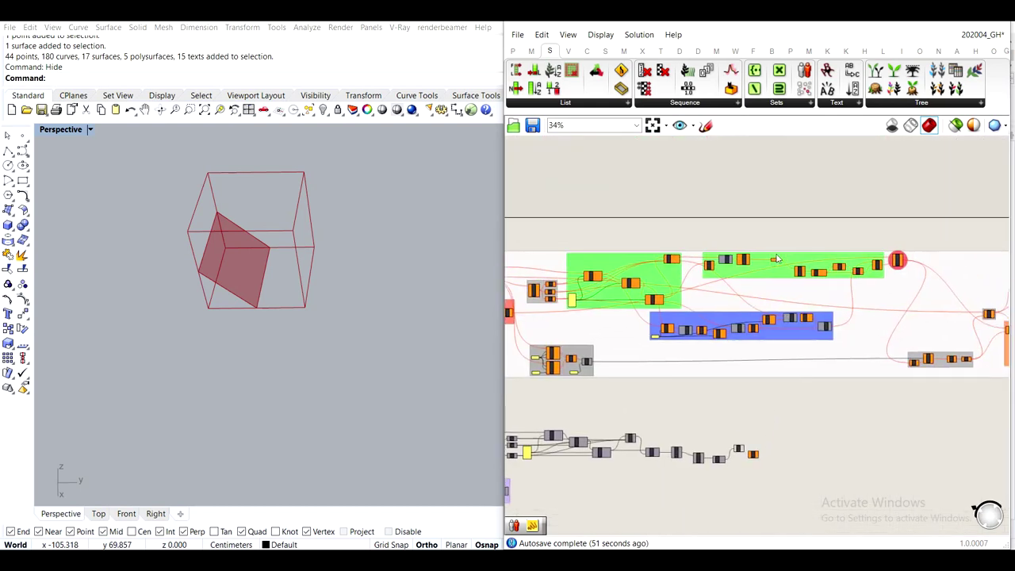
{"action": "scroll", "coordinate": [777, 258], "scroll_direction": "up", "scroll_amount": 9}
{"action": "right_click_drag", "start_coordinate": [956, 334], "coordinate": [752, 323]}
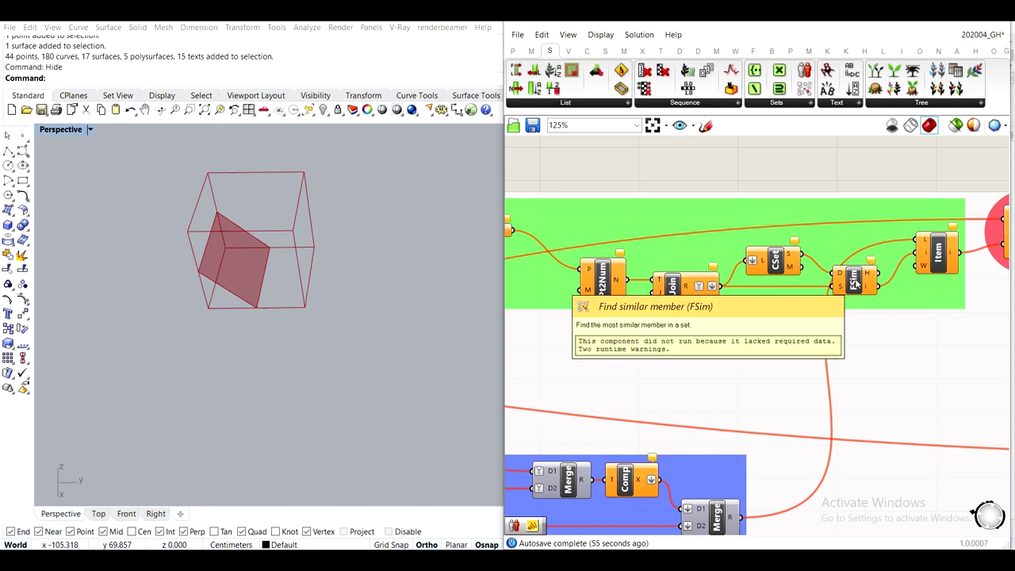
{"action": "scroll", "coordinate": [854, 358], "scroll_direction": "down", "scroll_amount": 7}
{"action": "right_click_drag", "start_coordinate": [772, 494], "coordinate": [804, 272]}
{"action": "scroll", "coordinate": [693, 323], "scroll_direction": "up", "scroll_amount": 4}
{"action": "scroll", "coordinate": [801, 308], "scroll_direction": "up", "scroll_amount": 3}
{"action": "left_click_drag", "start_coordinate": [753, 317], "coordinate": [822, 340]}
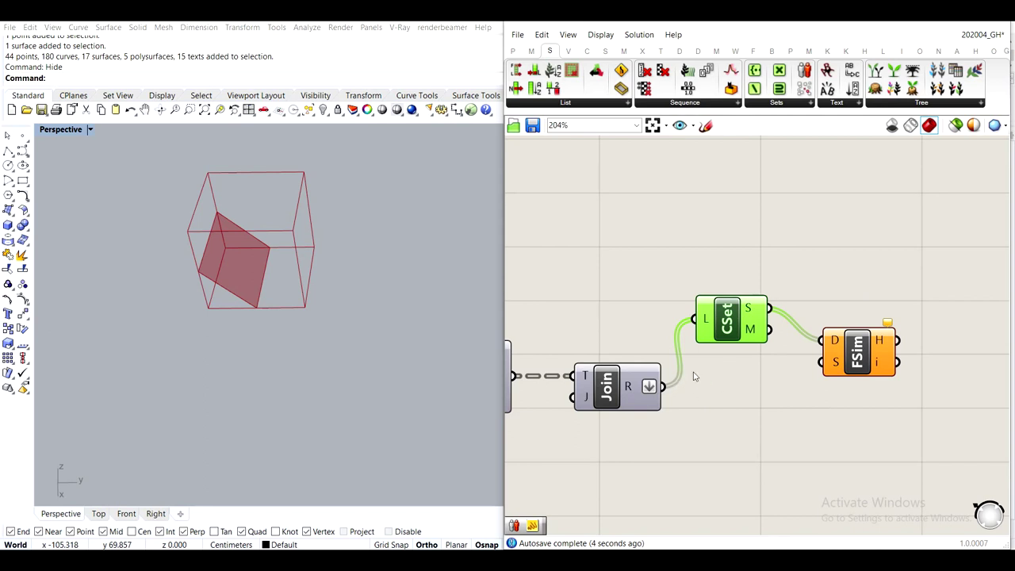
Show the Text Join result in a temporary Panel below Create Set and delete that Panel
{"action": "left_click_drag", "start_coordinate": [665, 387], "coordinate": [857, 363]}
{"action": "left_click", "coordinate": [513, 50]}
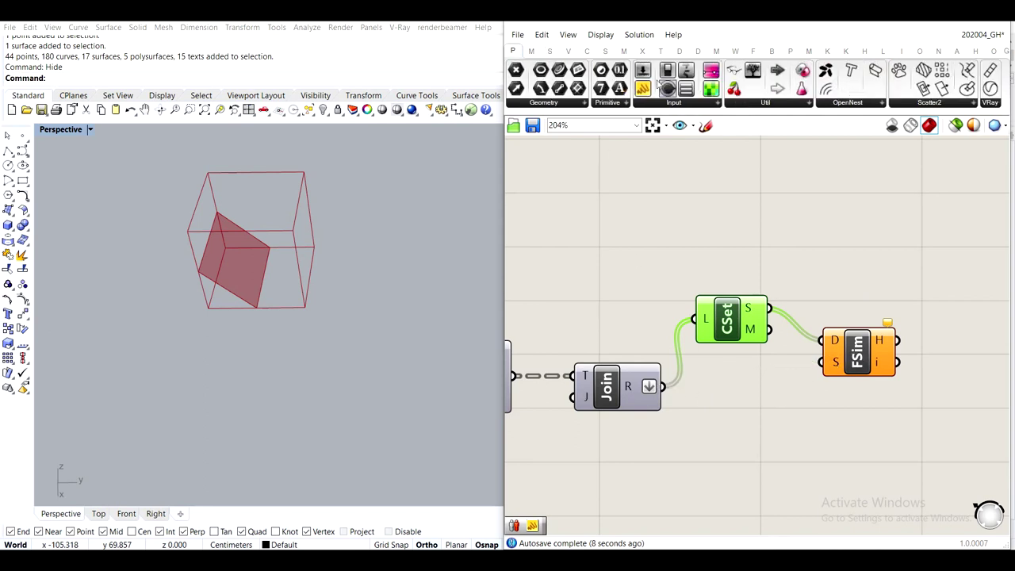
{"action": "left_click_drag", "start_coordinate": [643, 88], "coordinate": [769, 426]}
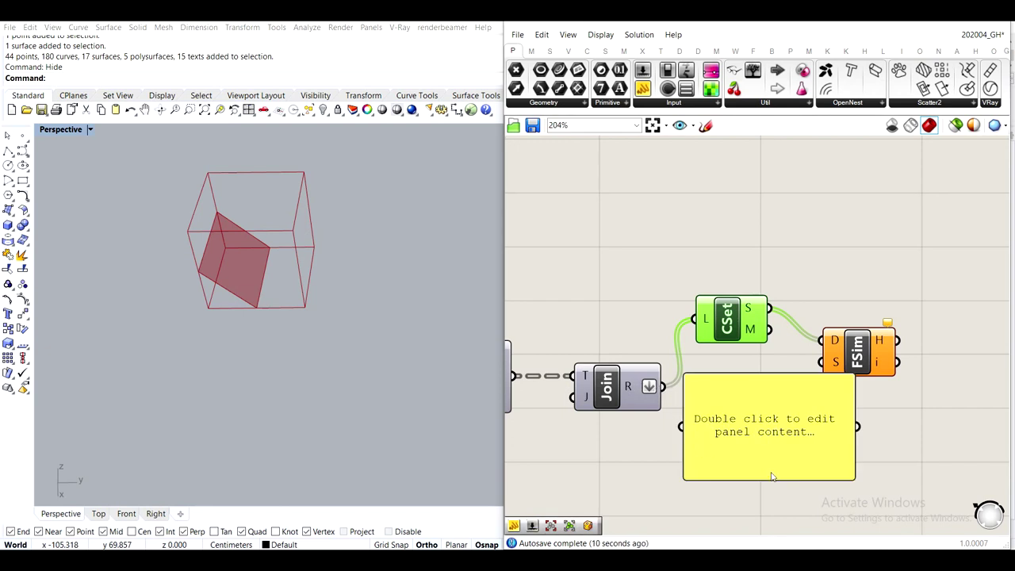
{"action": "left_click_drag", "start_coordinate": [649, 386], "coordinate": [680, 427]}
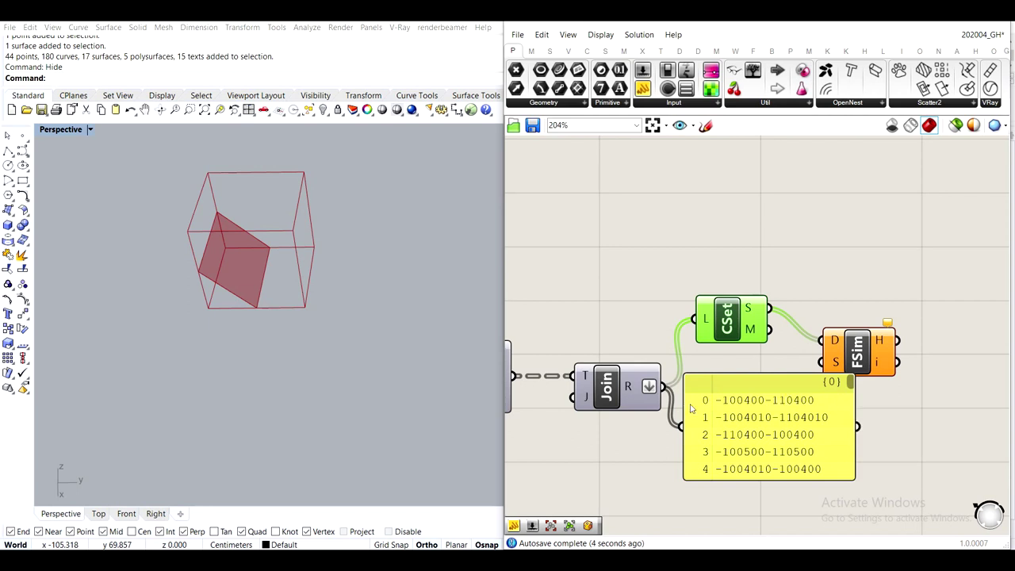
{"action": "left_click", "coordinate": [766, 409]}
{"action": "key", "text": "Delete"}
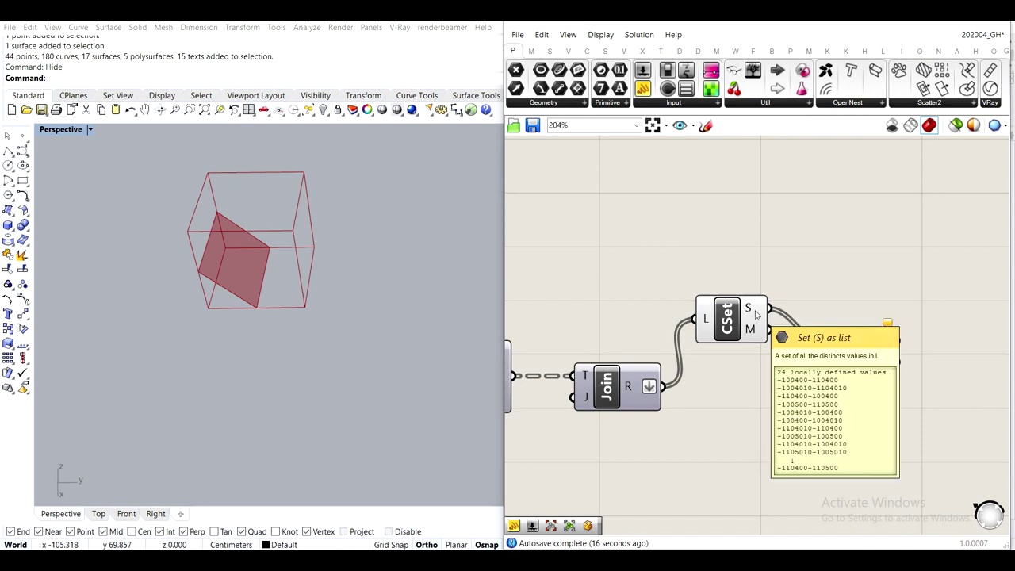
Reposition Find Similar Member below Create Set and connect Text Join's R output to its S input
{"action": "left_click_drag", "start_coordinate": [853, 349], "coordinate": [856, 371]}
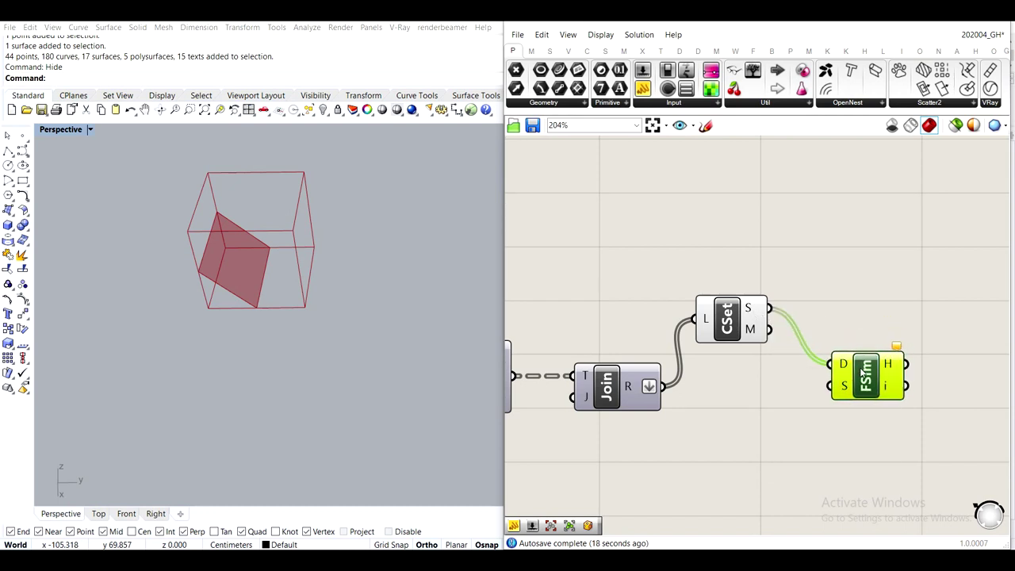
{"action": "mouse_move", "coordinate": [755, 315]}
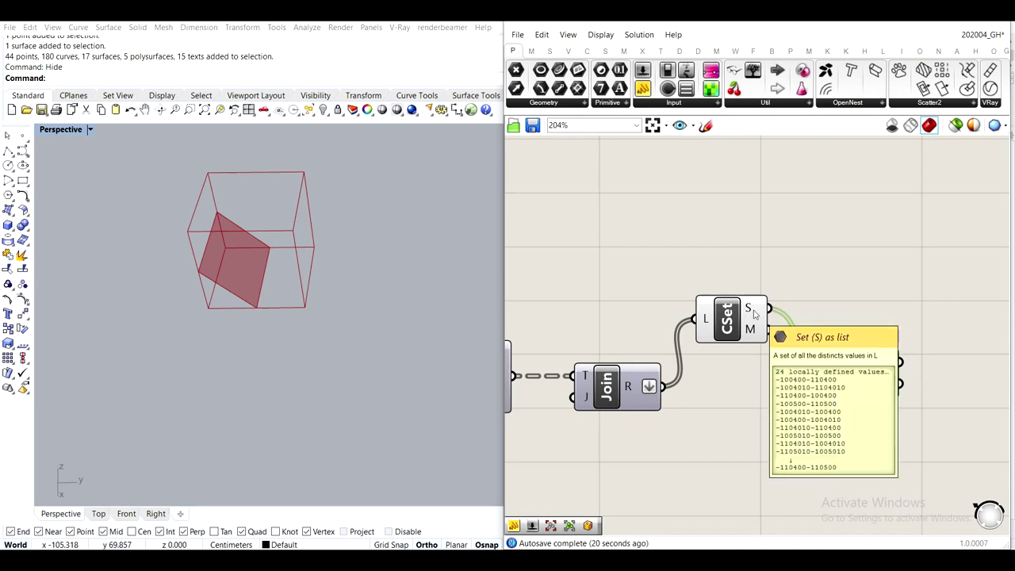
{"action": "left_click_drag", "start_coordinate": [667, 386], "coordinate": [812, 387]}
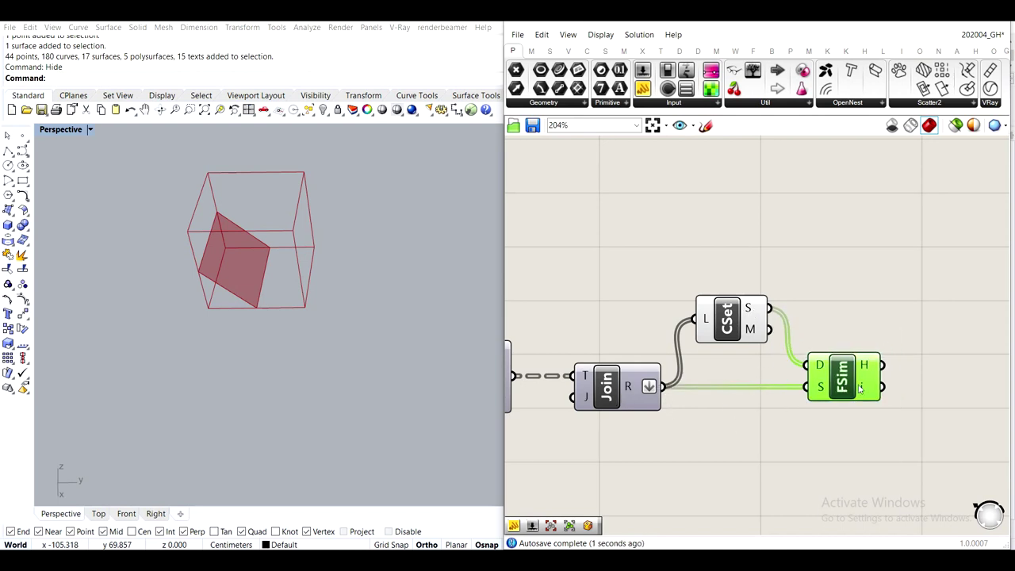
Place a Panel beside Find Similar Member, feed it the i output and enlarge it to read the whole index list
{"action": "right_click_drag", "start_coordinate": [859, 389], "coordinate": [776, 332]}
{"action": "left_click", "coordinate": [643, 91]}
{"action": "left_click", "coordinate": [866, 297]}
{"action": "left_click_drag", "start_coordinate": [814, 335], "coordinate": [876, 320]}
{"action": "right_click_drag", "start_coordinate": [876, 320], "coordinate": [744, 238]}
{"action": "left_click_drag", "start_coordinate": [820, 272], "coordinate": [839, 490]}
{"action": "scroll", "coordinate": [884, 288], "scroll_direction": "down", "scroll_amount": 3}
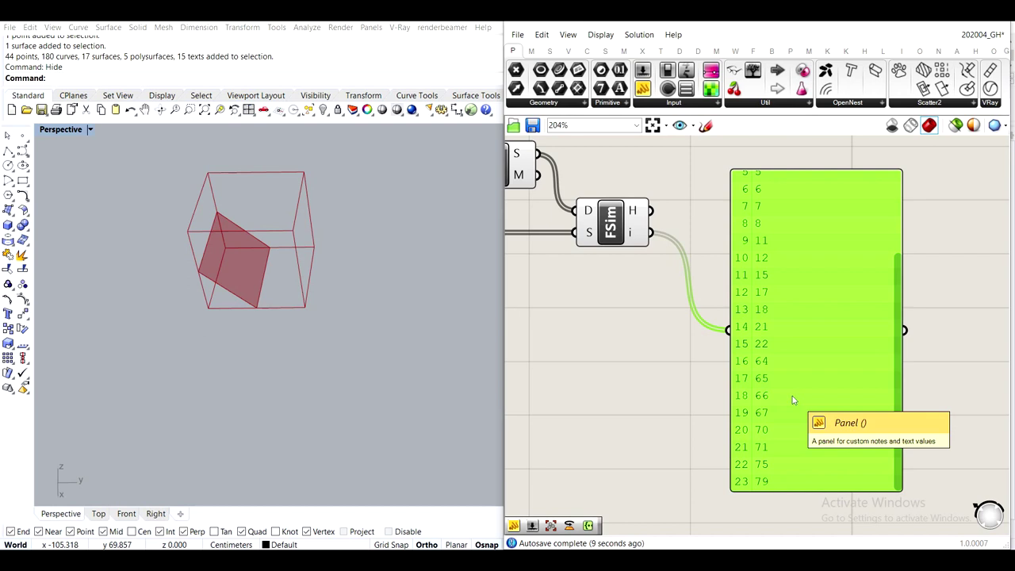
Review the chain of three Rotate components, Mirror and Merge that generates all the geometry variants
{"action": "scroll", "coordinate": [683, 304], "scroll_direction": "down", "scroll_amount": 7}
{"action": "right_click_drag", "start_coordinate": [536, 245], "coordinate": [791, 256]}
{"action": "right_click_drag", "start_coordinate": [600, 285], "coordinate": [702, 249]}
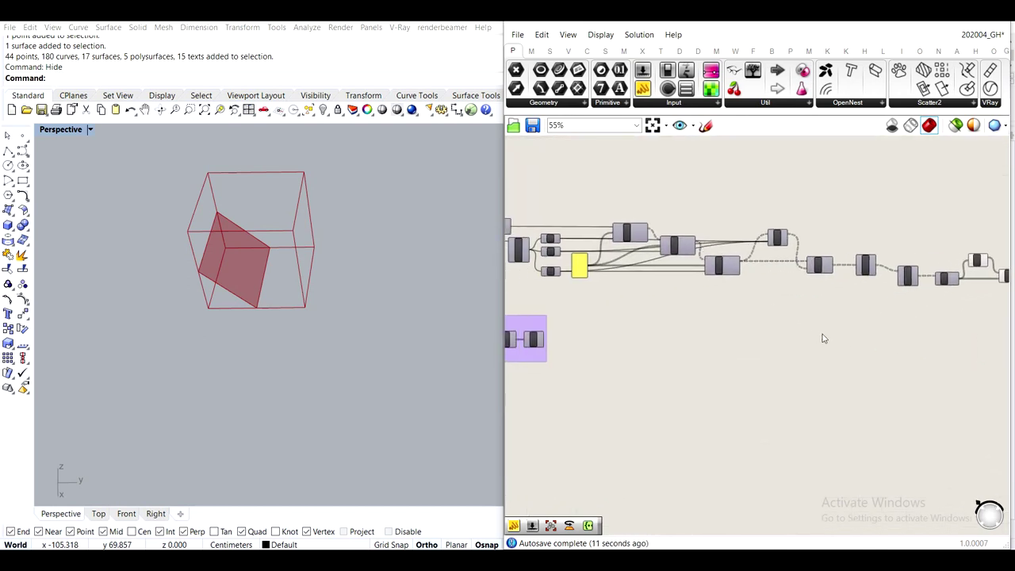
{"action": "left_click_drag", "start_coordinate": [823, 338], "coordinate": [589, 192]}
{"action": "scroll", "coordinate": [589, 192], "scroll_direction": "up", "scroll_amount": 3}
{"action": "right_click_drag", "start_coordinate": [975, 299], "coordinate": [792, 260]}
{"action": "scroll", "coordinate": [835, 327], "scroll_direction": "down", "scroll_amount": 4}
{"action": "right_click_drag", "start_coordinate": [902, 344], "coordinate": [906, 287]}
{"action": "scroll", "coordinate": [888, 341], "scroll_direction": "up", "scroll_amount": 3}
{"action": "scroll", "coordinate": [722, 274], "scroll_direction": "down", "scroll_amount": 4}
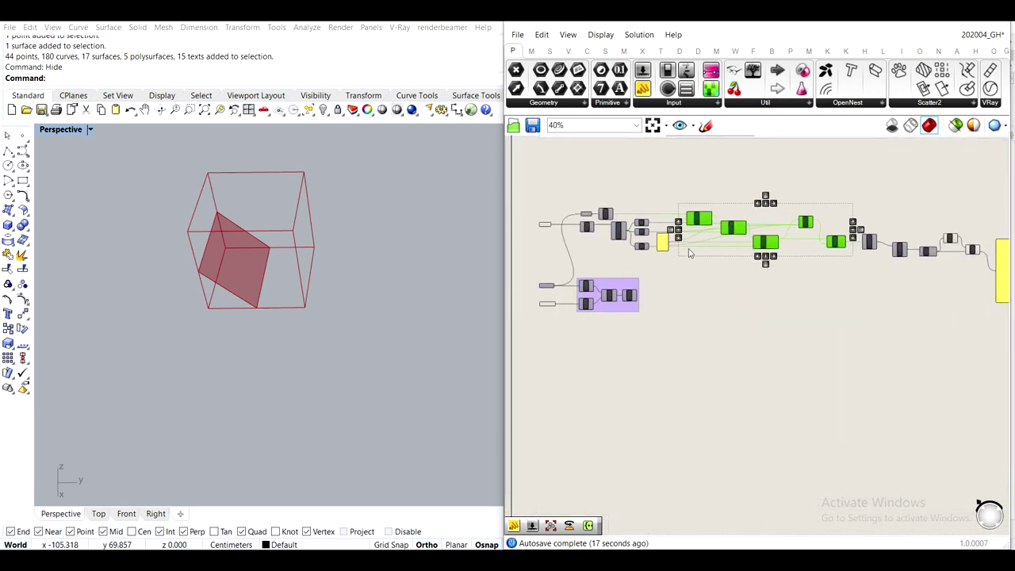
{"action": "scroll", "coordinate": [644, 236], "scroll_direction": "up", "scroll_amount": 3}
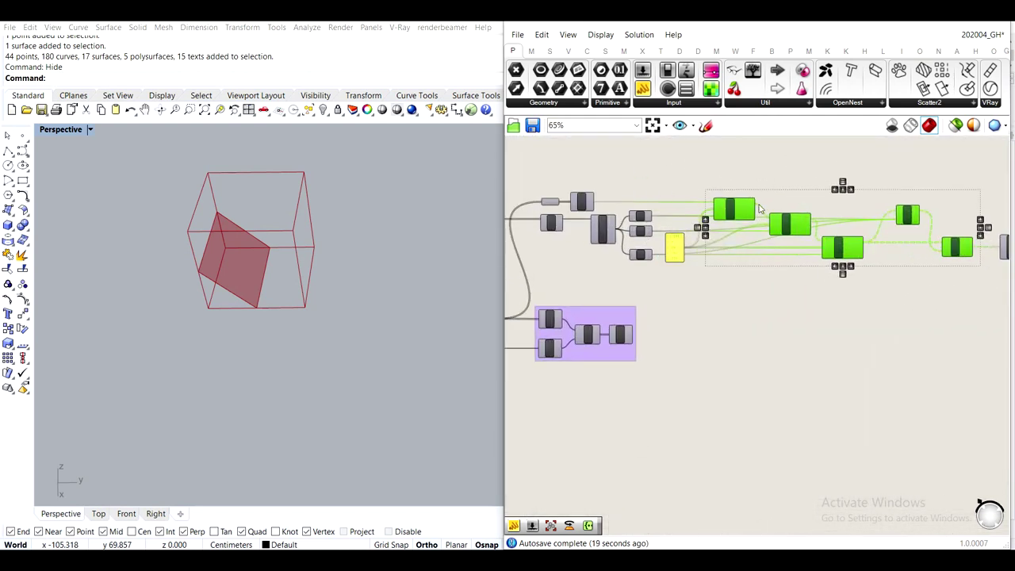
Examine the index Panel beside Find Similar Member and the Group and Merge components in the purple group
{"action": "right_click_drag", "start_coordinate": [926, 322], "coordinate": [680, 302]}
{"action": "right_click_drag", "start_coordinate": [902, 265], "coordinate": [697, 275]}
{"action": "scroll", "coordinate": [849, 276], "scroll_direction": "up", "scroll_amount": 3}
{"action": "left_click", "coordinate": [763, 296]}
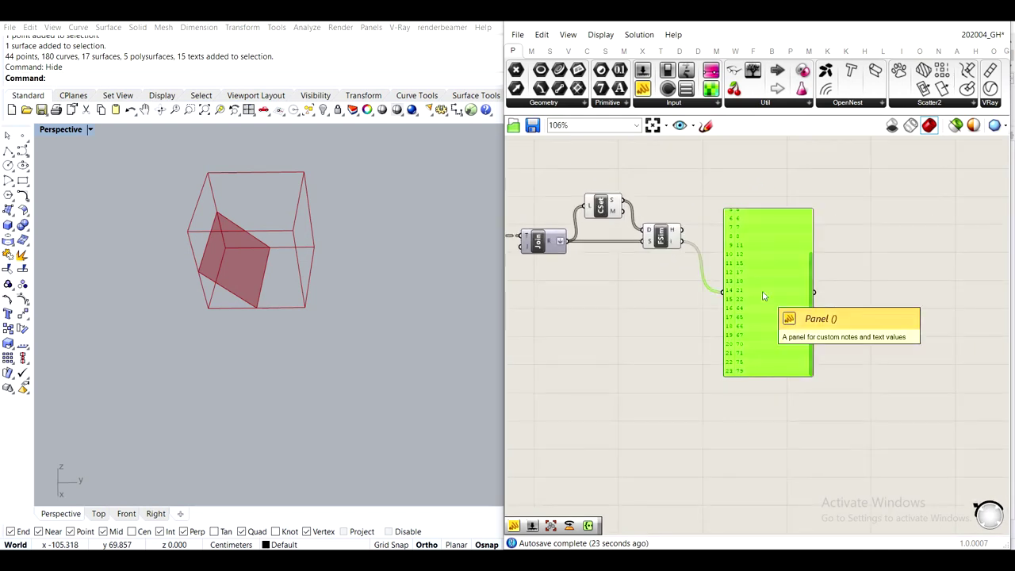
{"action": "scroll", "coordinate": [733, 302], "scroll_direction": "up", "scroll_amount": 2}
{"action": "scroll", "coordinate": [674, 306], "scroll_direction": "down", "scroll_amount": 5}
{"action": "right_click_drag", "start_coordinate": [618, 312], "coordinate": [878, 297]}
{"action": "scroll", "coordinate": [754, 301], "scroll_direction": "up", "scroll_amount": 1}
{"action": "right_click_drag", "start_coordinate": [571, 308], "coordinate": [756, 295]}
{"action": "scroll", "coordinate": [595, 295], "scroll_direction": "up", "scroll_amount": 4}
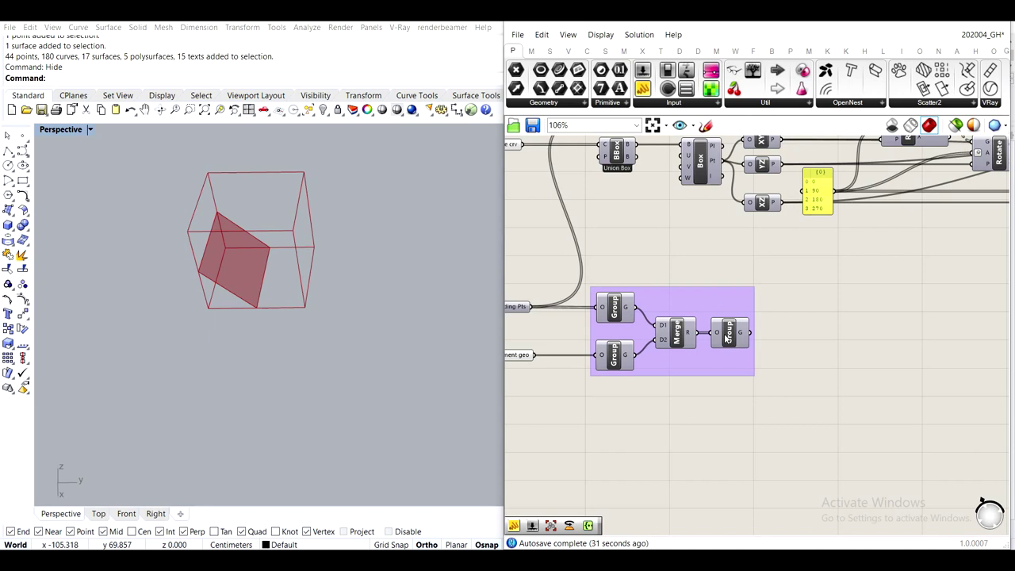
{"action": "scroll", "coordinate": [812, 306], "scroll_direction": "down", "scroll_amount": 6}
{"action": "right_click_drag", "start_coordinate": [912, 292], "coordinate": [707, 269]}
{"action": "scroll", "coordinate": [707, 269], "scroll_direction": "up", "scroll_amount": 2}
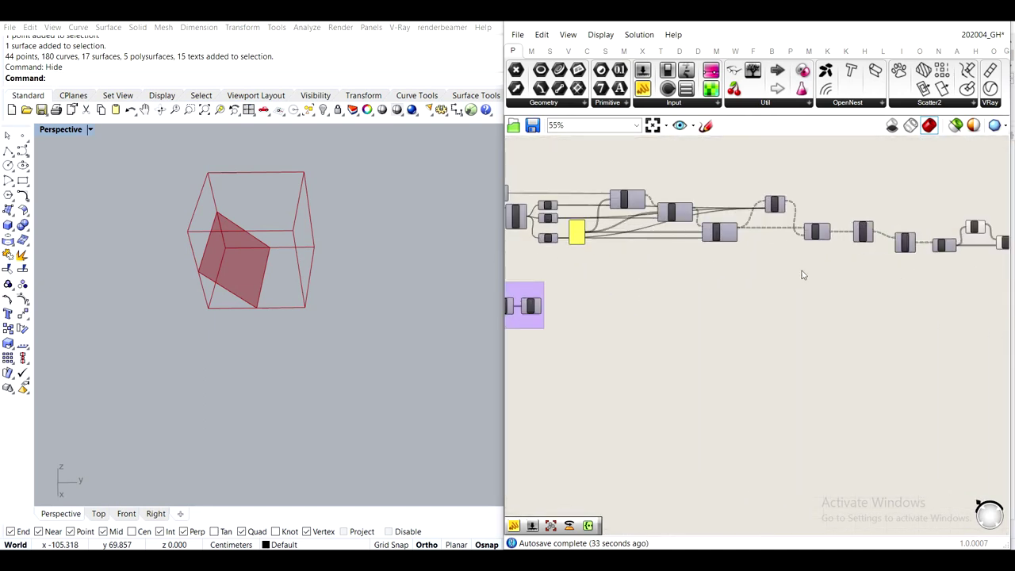
Delete the index Panel connected to Find Similar Member
{"action": "right_click_drag", "start_coordinate": [897, 281], "coordinate": [726, 274]}
{"action": "scroll", "coordinate": [885, 235], "scroll_direction": "up", "scroll_amount": 4}
{"action": "left_click_drag", "start_coordinate": [909, 251], "coordinate": [915, 240]}
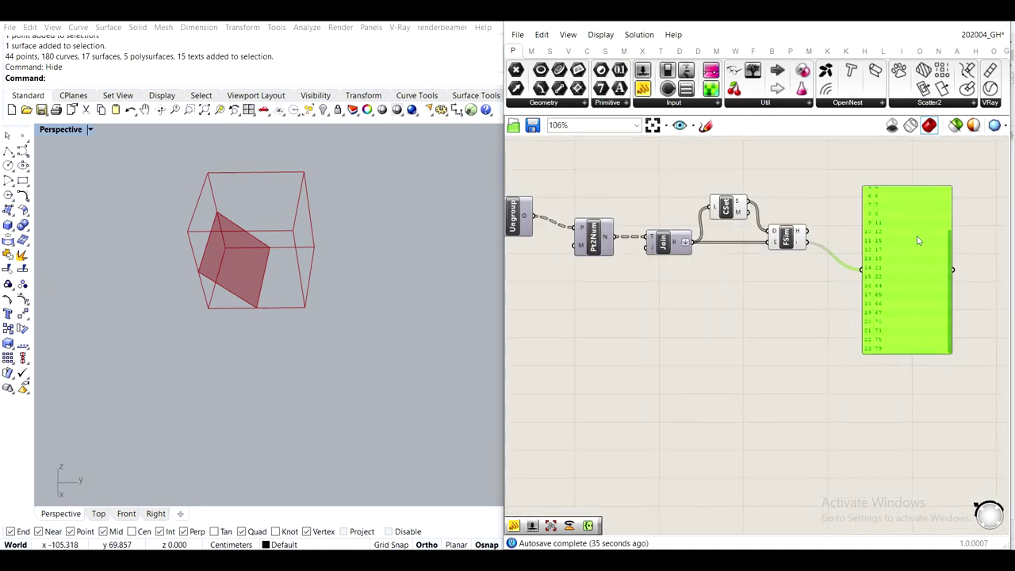
{"action": "scroll", "coordinate": [918, 241], "scroll_direction": "down", "scroll_amount": 3}
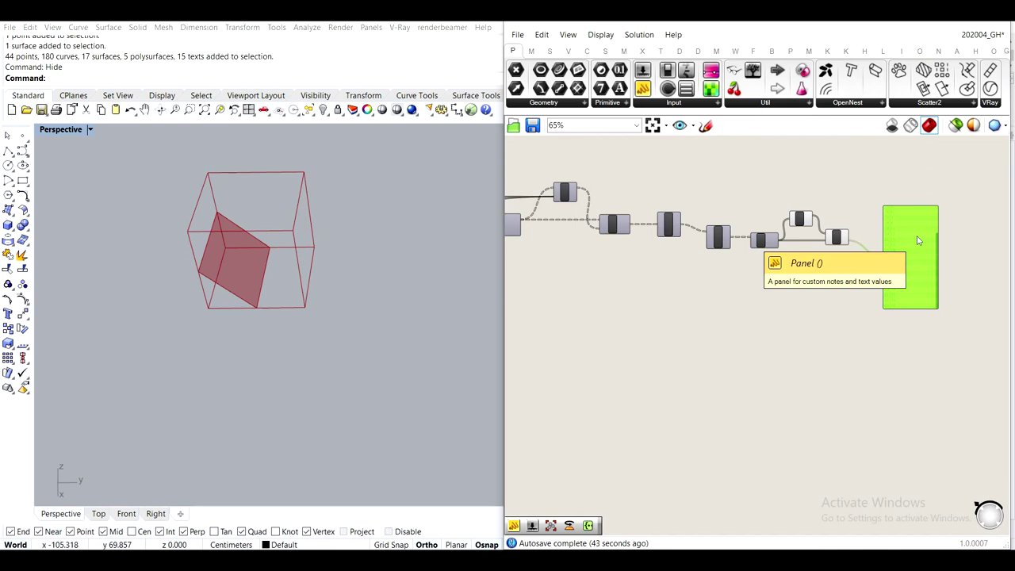
{"action": "key", "text": "Delete"}
Inspect the Transform (X) outputs of the Rotate and Mirror components
{"action": "scroll", "coordinate": [800, 245], "scroll_direction": "up", "scroll_amount": 4}
{"action": "scroll", "coordinate": [907, 279], "scroll_direction": "down", "scroll_amount": 5}
{"action": "right_click_drag", "start_coordinate": [698, 333], "coordinate": [909, 283]}
{"action": "right_click_drag", "start_coordinate": [610, 226], "coordinate": [800, 265]}
{"action": "scroll", "coordinate": [806, 207], "scroll_direction": "up", "scroll_amount": 4}
{"action": "scroll", "coordinate": [793, 247], "scroll_direction": "up", "scroll_amount": 2}
{"action": "mouse_move", "coordinate": [680, 228]}
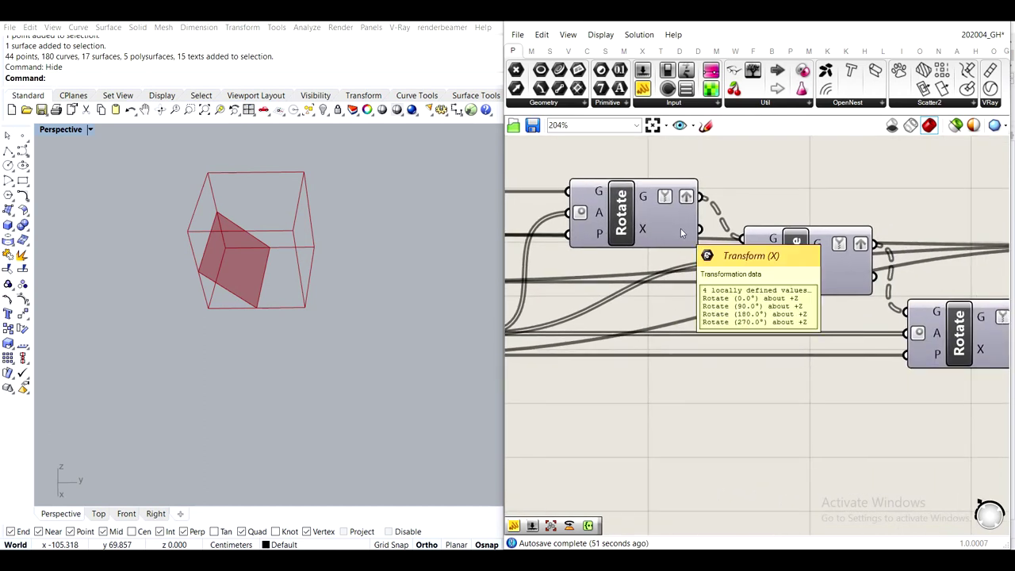
{"action": "scroll", "coordinate": [680, 228], "scroll_direction": "down", "scroll_amount": 4}
{"action": "left_click", "coordinate": [660, 238]}
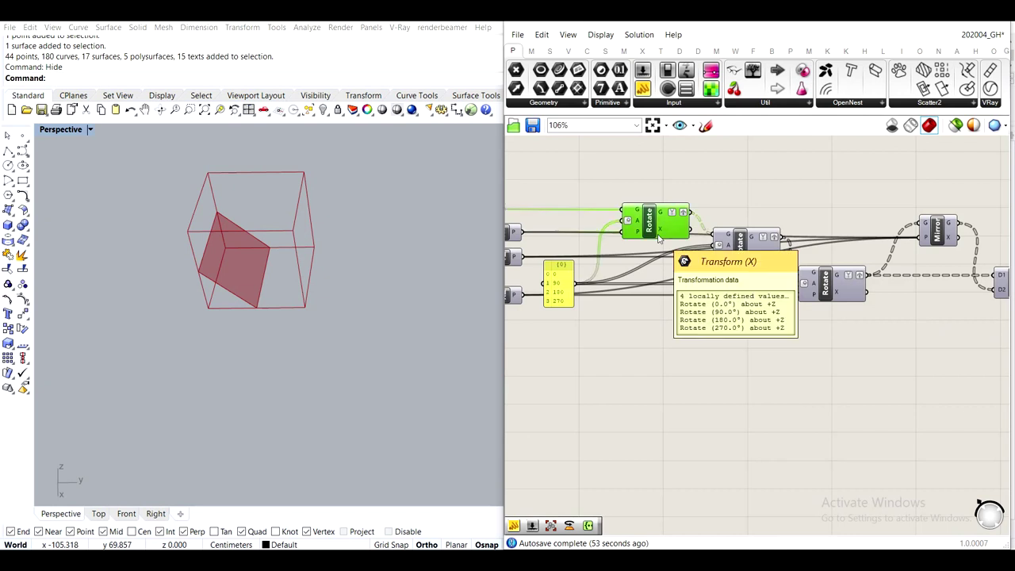
{"action": "left_click", "coordinate": [834, 296]}
{"action": "right_click_drag", "start_coordinate": [942, 228], "coordinate": [796, 230]}
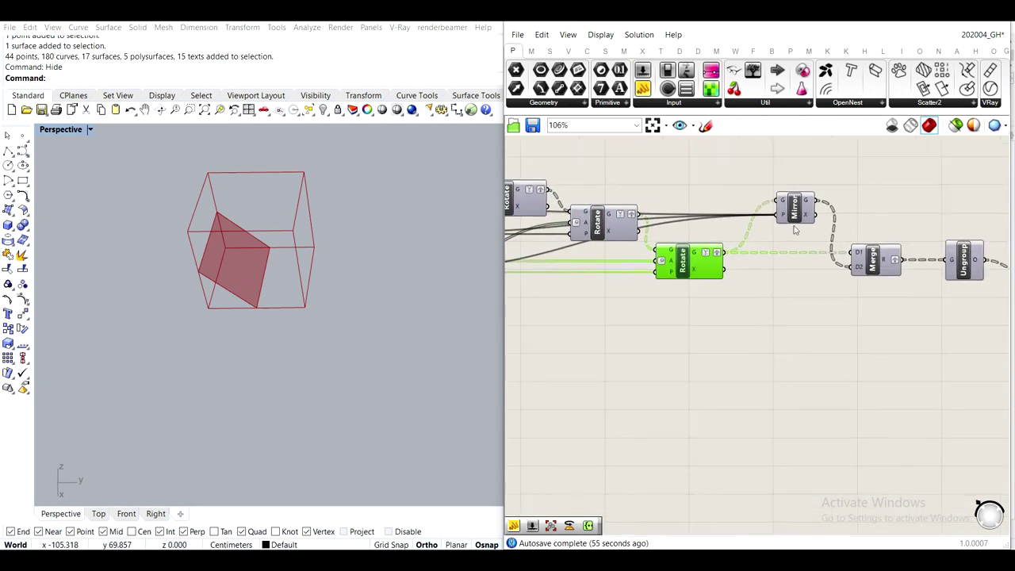
{"action": "mouse_move", "coordinate": [807, 218]}
{"action": "right_click_drag", "start_coordinate": [679, 308], "coordinate": [723, 320]}
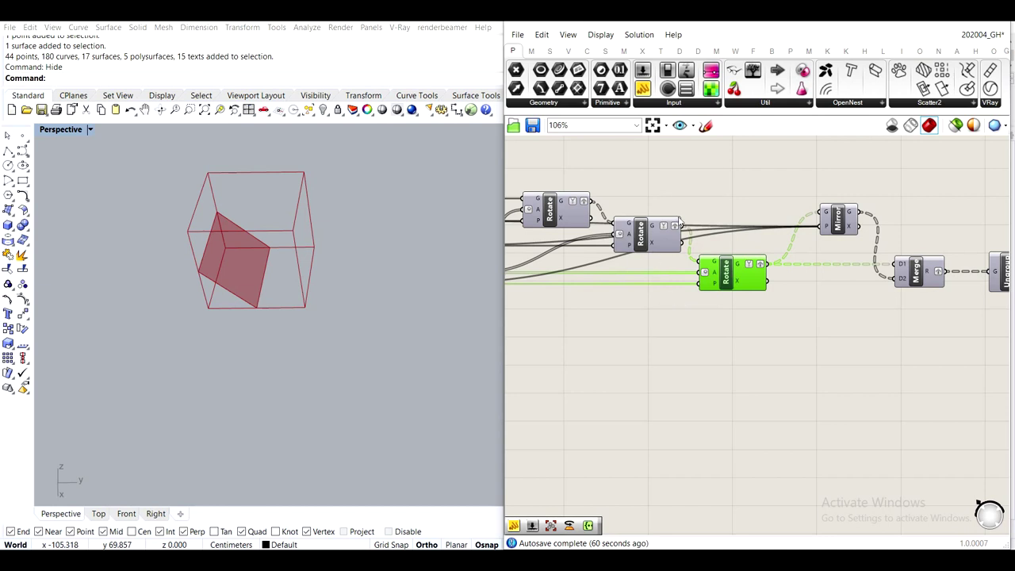
{"action": "mouse_move", "coordinate": [655, 231]}
Inspect the Text Join result values and the index output of Find Similar Member
{"action": "right_click_drag", "start_coordinate": [882, 290], "coordinate": [708, 246]}
{"action": "right_click_drag", "start_coordinate": [596, 227], "coordinate": [735, 239]}
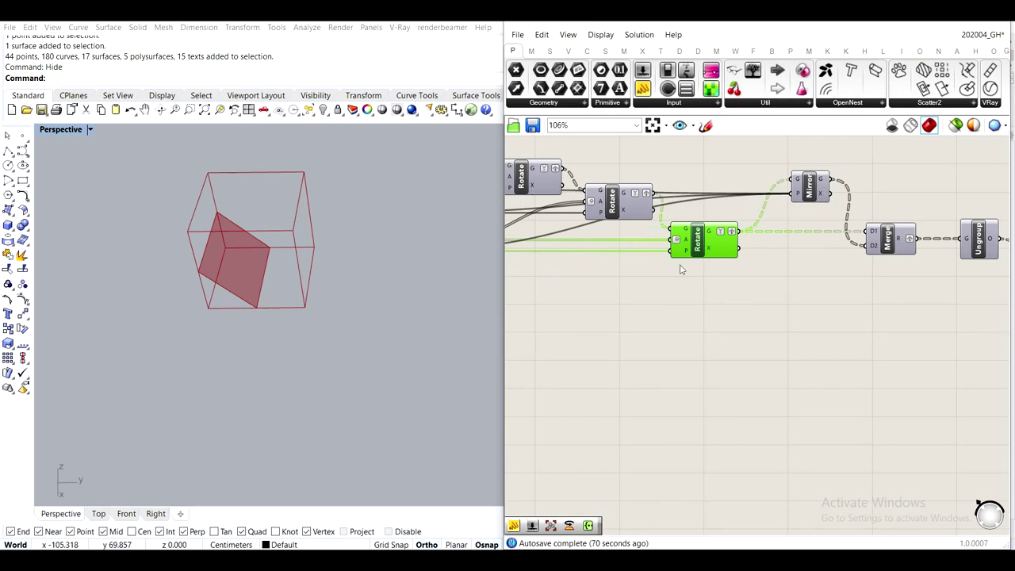
{"action": "right_click_drag", "start_coordinate": [925, 274], "coordinate": [683, 272]}
{"action": "right_click_drag", "start_coordinate": [840, 263], "coordinate": [687, 249]}
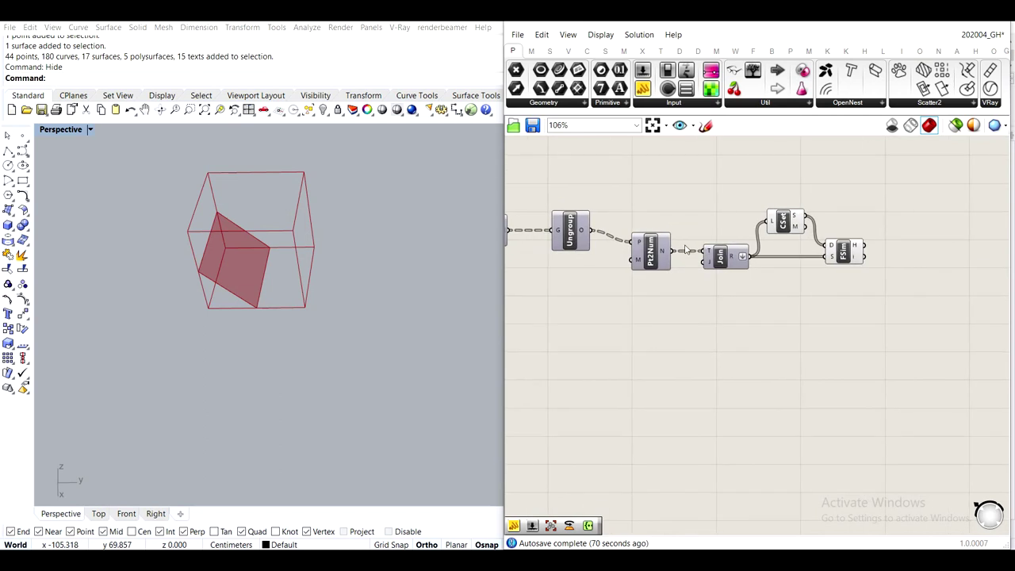
{"action": "scroll", "coordinate": [686, 249], "scroll_direction": "up", "scroll_amount": 3}
{"action": "mouse_move", "coordinate": [813, 267]}
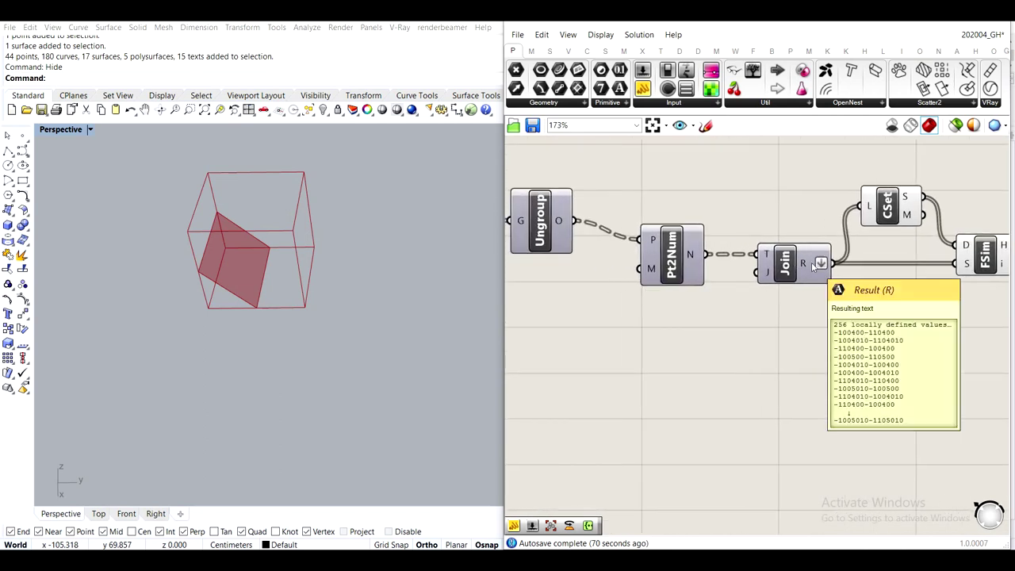
{"action": "scroll", "coordinate": [817, 268], "scroll_direction": "down", "scroll_amount": 4}
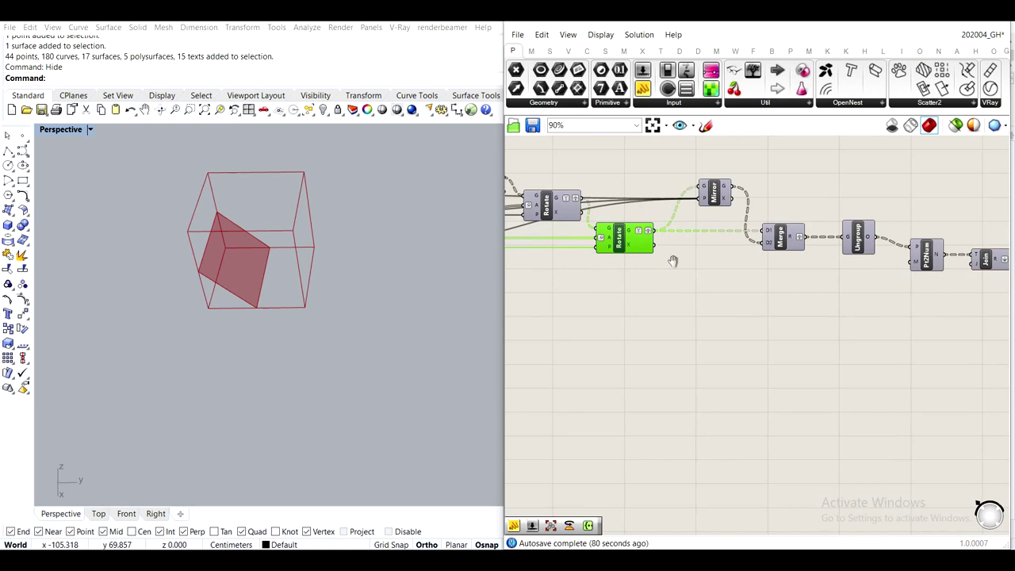
{"action": "scroll", "coordinate": [732, 256], "scroll_direction": "up", "scroll_amount": 4}
{"action": "mouse_move", "coordinate": [861, 238]}
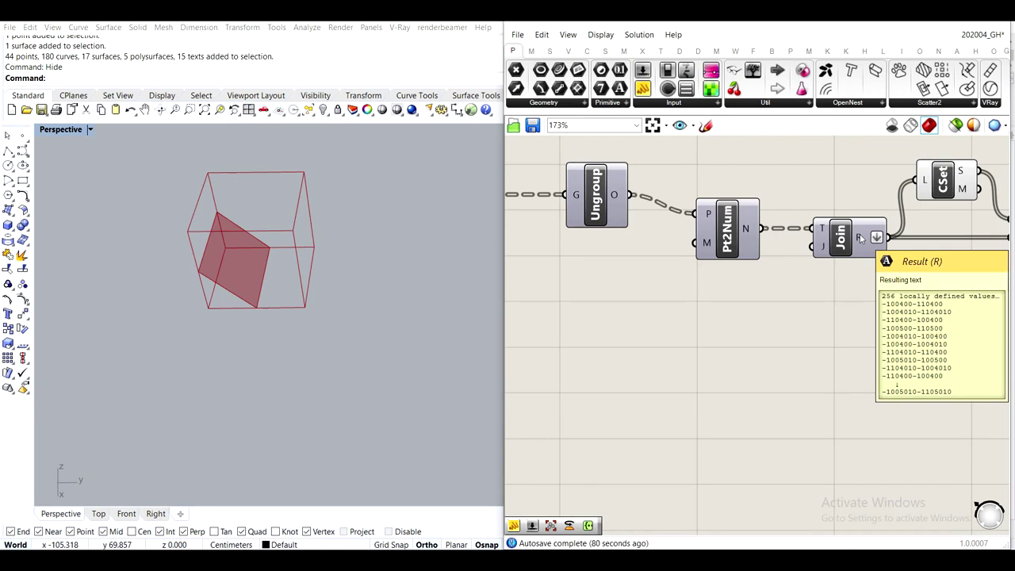
{"action": "scroll", "coordinate": [860, 238], "scroll_direction": "down", "scroll_amount": 4}
{"action": "scroll", "coordinate": [775, 262], "scroll_direction": "up", "scroll_amount": 4}
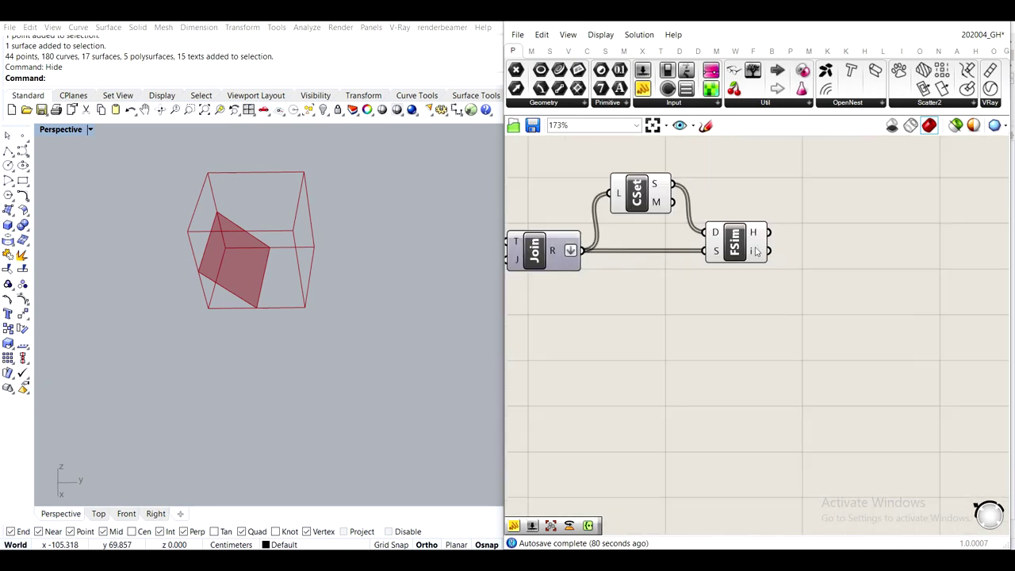
{"action": "mouse_move", "coordinate": [756, 251]}
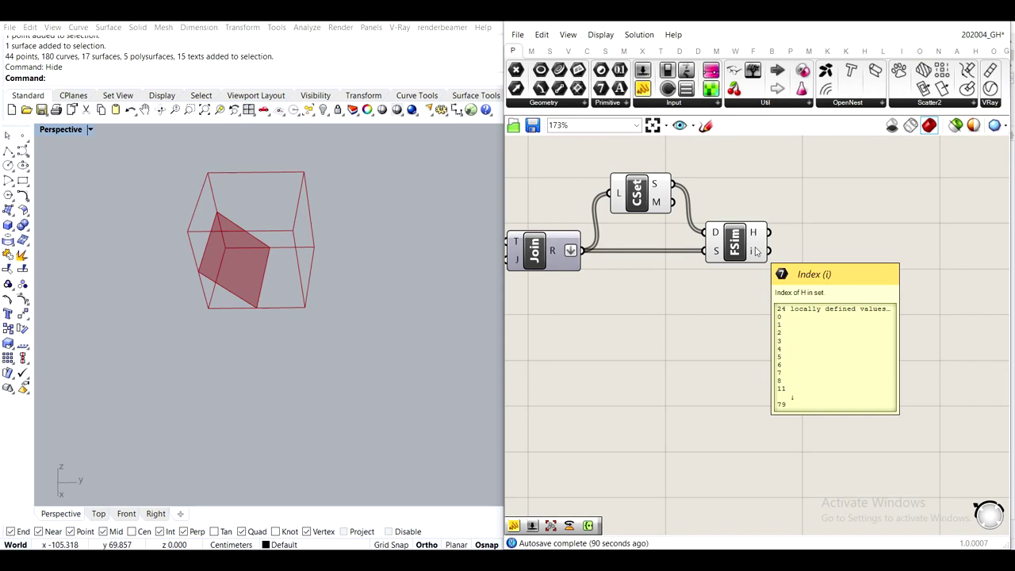
Trace the definition from the Rotate components through Mirror, Merge and Ungroup to Find Similar Member
{"action": "scroll", "coordinate": [756, 251], "scroll_direction": "down", "scroll_amount": 5}
{"action": "scroll", "coordinate": [832, 275], "scroll_direction": "up", "scroll_amount": 2}
{"action": "scroll", "coordinate": [716, 253], "scroll_direction": "down", "scroll_amount": 3}
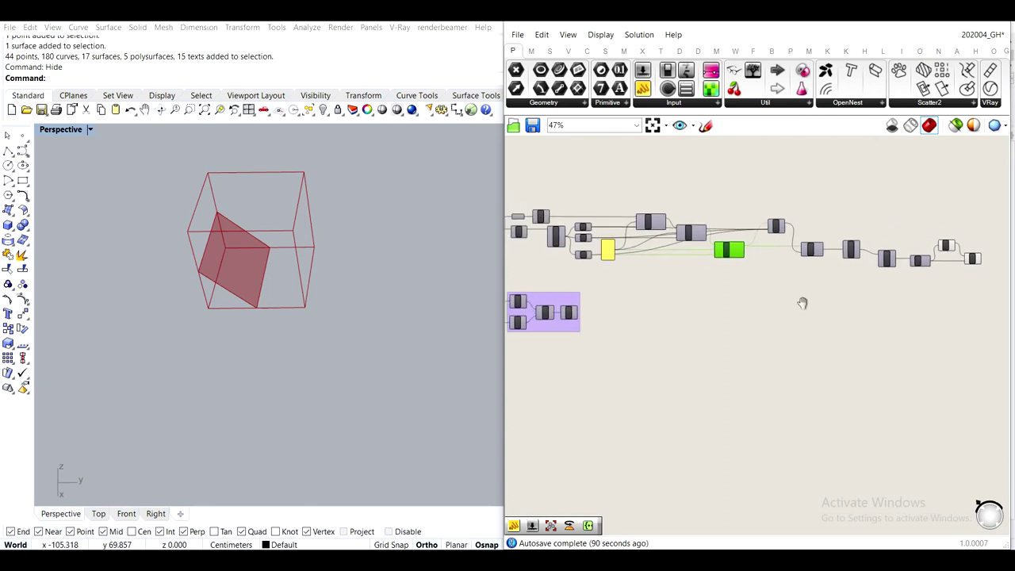
{"action": "scroll", "coordinate": [755, 283], "scroll_direction": "up", "scroll_amount": 1}
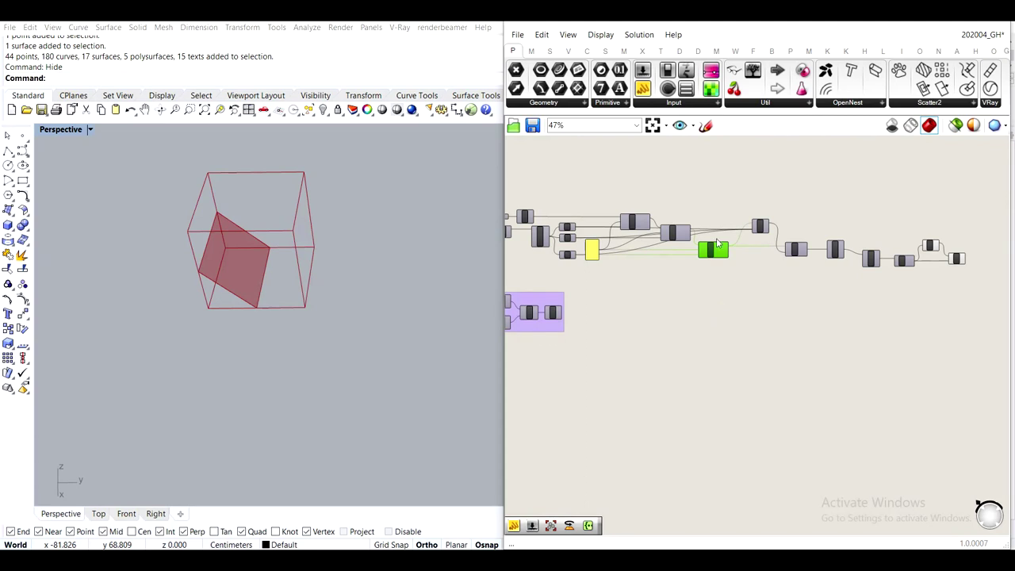
{"action": "scroll", "coordinate": [785, 309], "scroll_direction": "up", "scroll_amount": 5}
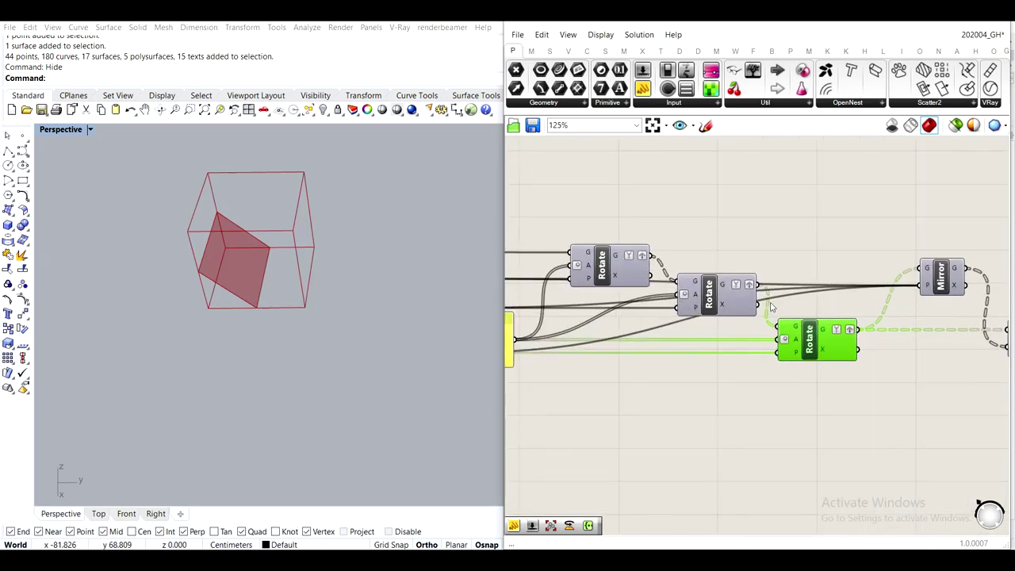
{"action": "right_click_drag", "start_coordinate": [752, 323], "coordinate": [811, 277]}
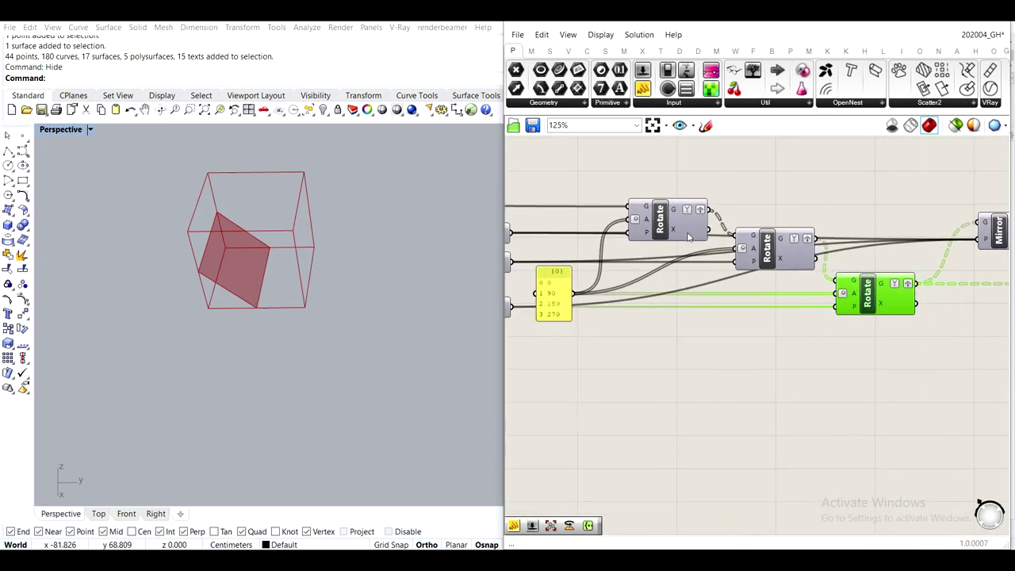
{"action": "scroll", "coordinate": [688, 237], "scroll_direction": "up", "scroll_amount": 2}
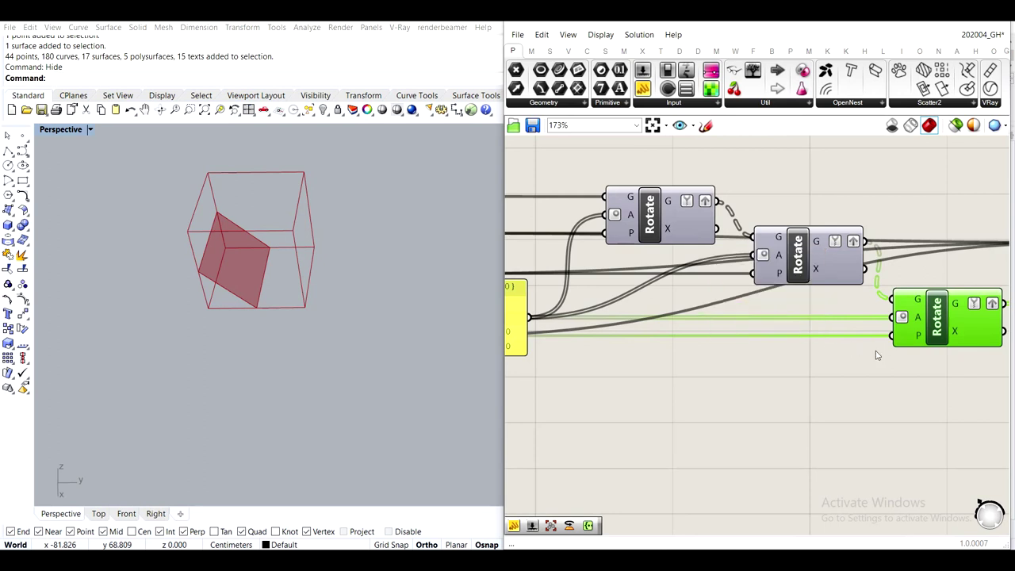
{"action": "scroll", "coordinate": [878, 351], "scroll_direction": "down", "scroll_amount": 4}
{"action": "right_click_drag", "start_coordinate": [761, 293], "coordinate": [657, 232]}
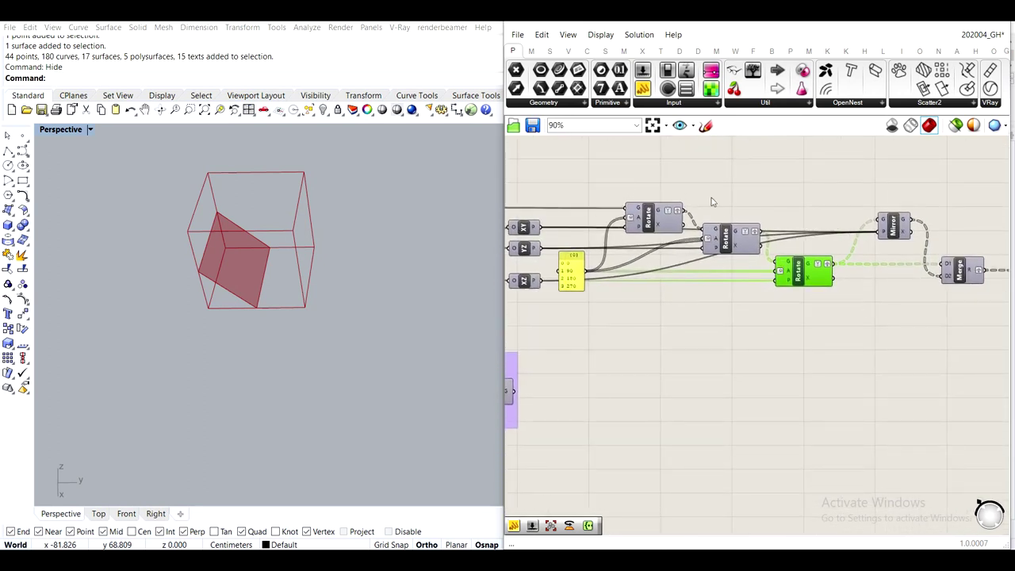
{"action": "right_click_drag", "start_coordinate": [821, 334], "coordinate": [702, 262]}
{"action": "right_click_drag", "start_coordinate": [868, 312], "coordinate": [736, 319]}
{"action": "right_click_drag", "start_coordinate": [895, 267], "coordinate": [761, 265]}
{"action": "scroll", "coordinate": [775, 252], "scroll_direction": "up", "scroll_amount": 3}
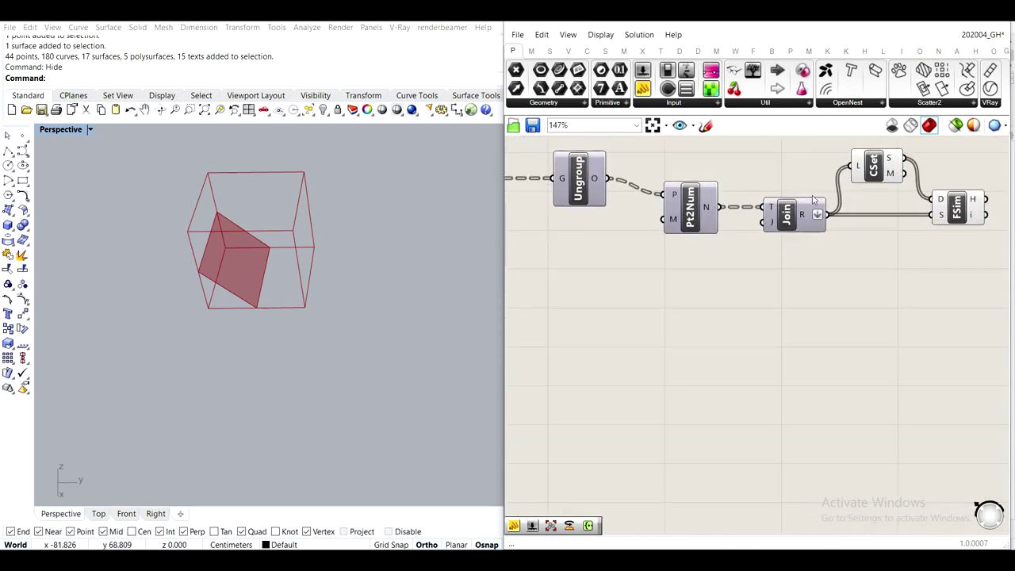
{"action": "scroll", "coordinate": [812, 249], "scroll_direction": "down", "scroll_amount": 3}
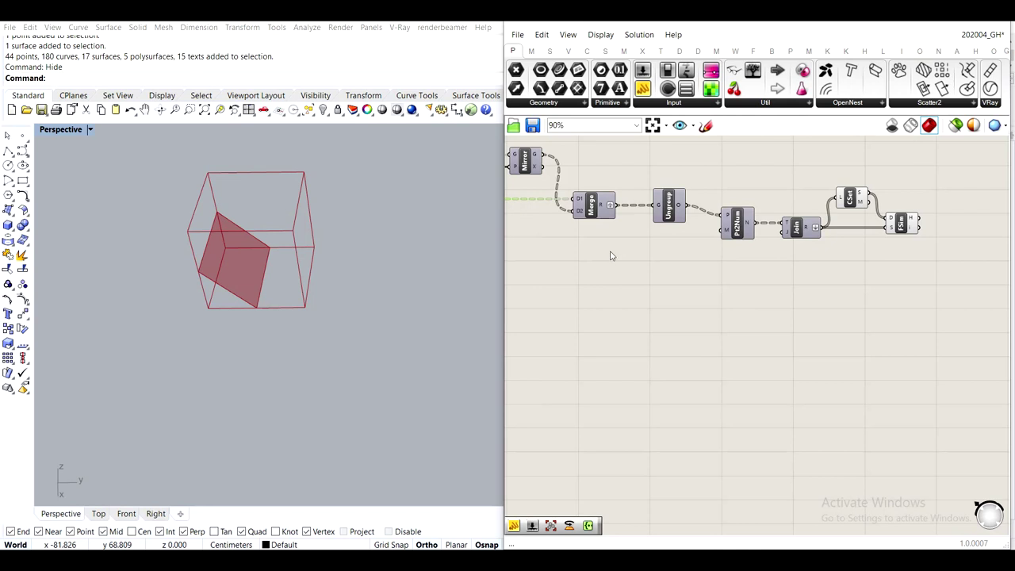
Add two Panels below the first Rotate component, one reading its Geometry (G) output and the other its Transform (X) output
{"action": "right_click_drag", "start_coordinate": [610, 256], "coordinate": [817, 255]}
{"action": "scroll", "coordinate": [764, 242], "scroll_direction": "up", "scroll_amount": 3}
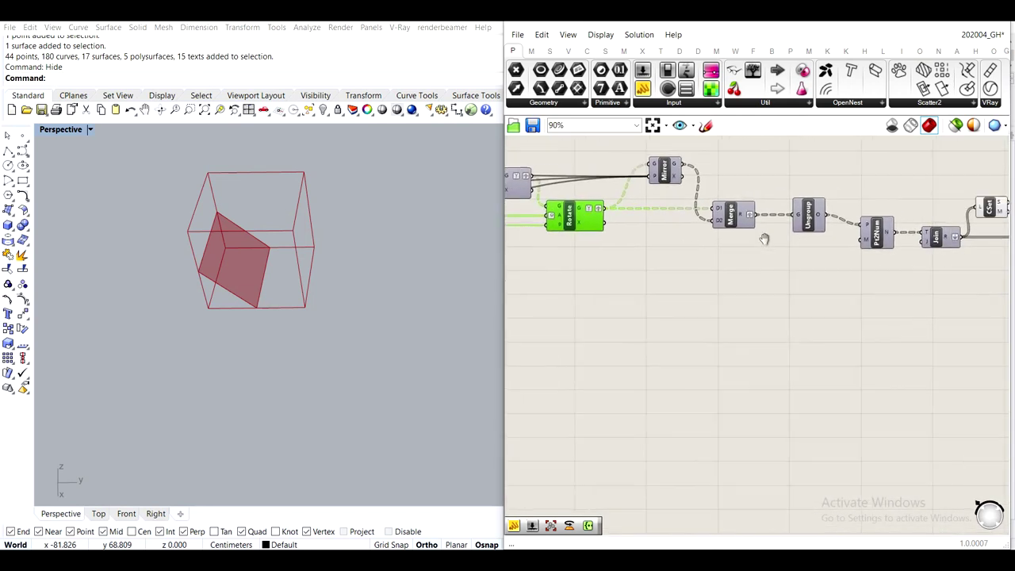
{"action": "scroll", "coordinate": [738, 261], "scroll_direction": "down", "scroll_amount": 4}
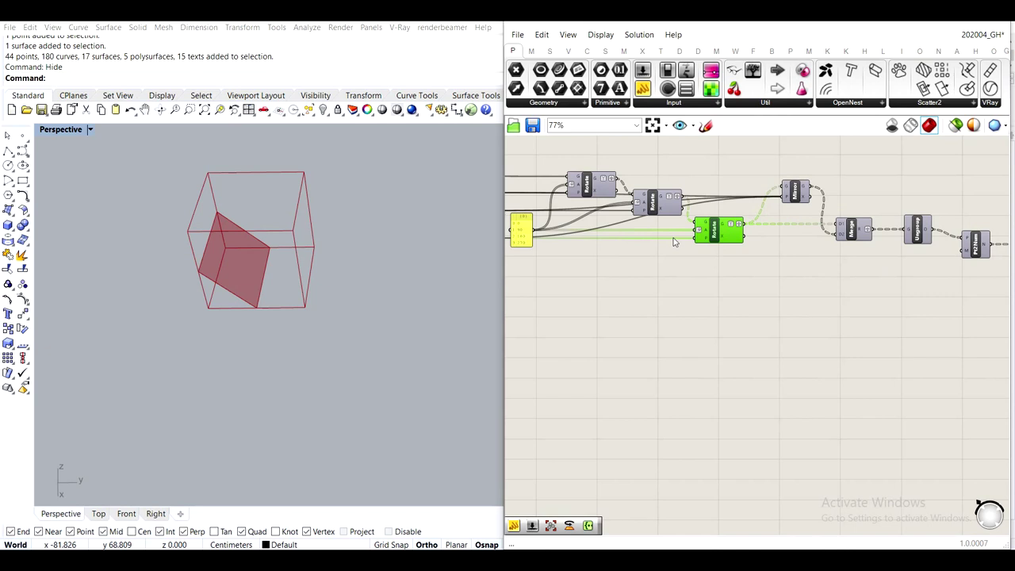
{"action": "scroll", "coordinate": [563, 199], "scroll_direction": "up", "scroll_amount": 4}
{"action": "mouse_move", "coordinate": [632, 188]}
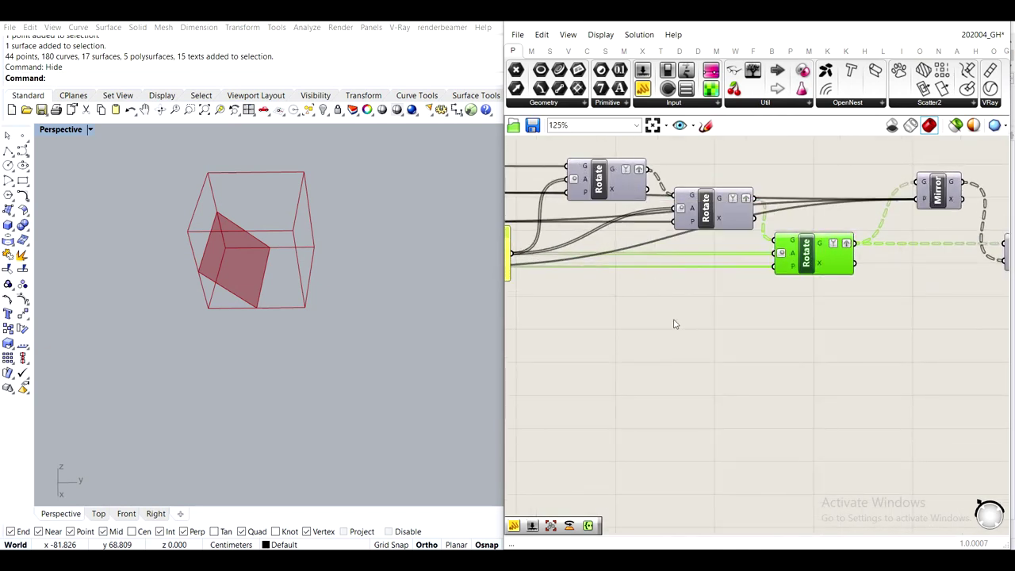
{"action": "left_click_drag", "start_coordinate": [642, 88], "coordinate": [658, 318]}
{"action": "left_click_drag", "start_coordinate": [648, 170], "coordinate": [603, 316]}
{"action": "left_click_drag", "start_coordinate": [667, 354], "coordinate": [572, 349]}
{"action": "left_click_drag", "start_coordinate": [646, 189], "coordinate": [584, 367]}
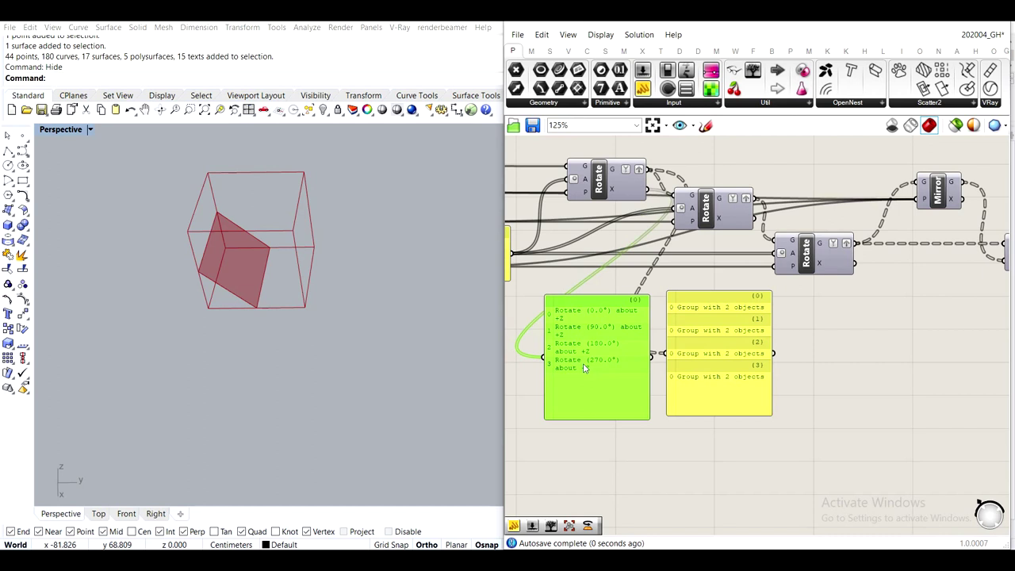
Spread the two Panels apart and widen the transform Panel to compare both data structures
{"action": "scroll", "coordinate": [585, 368], "scroll_direction": "up", "scroll_amount": 1}
{"action": "left_click_drag", "start_coordinate": [727, 390], "coordinate": [807, 392]}
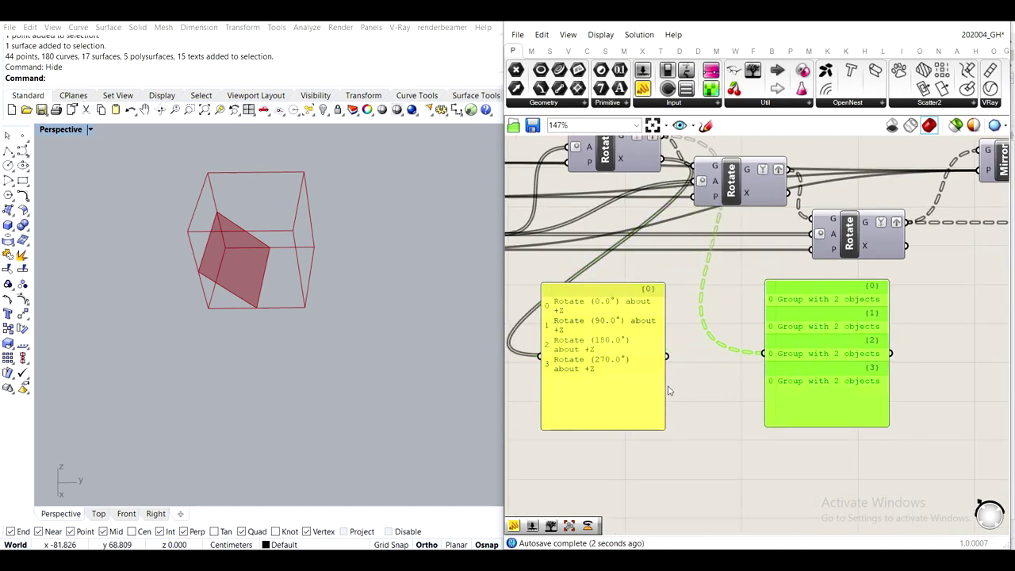
{"action": "left_click_drag", "start_coordinate": [666, 392], "coordinate": [728, 392]}
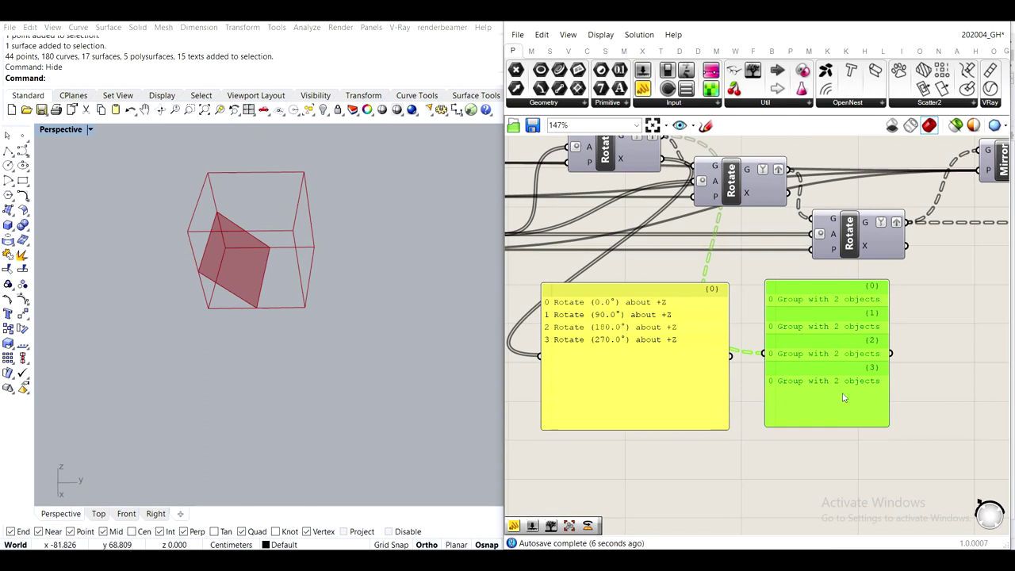
{"action": "left_click_drag", "start_coordinate": [660, 284], "coordinate": [664, 346]}
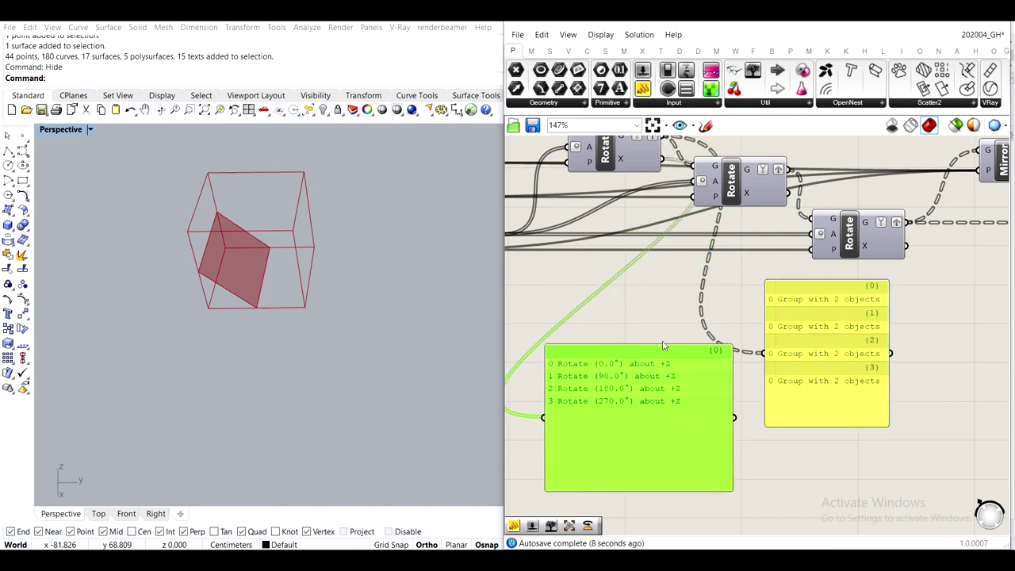
Graft and simplify the Transform (X) output of the first Rotate component
{"action": "right_click", "coordinate": [622, 162]}
{"action": "left_click", "coordinate": [662, 229]}
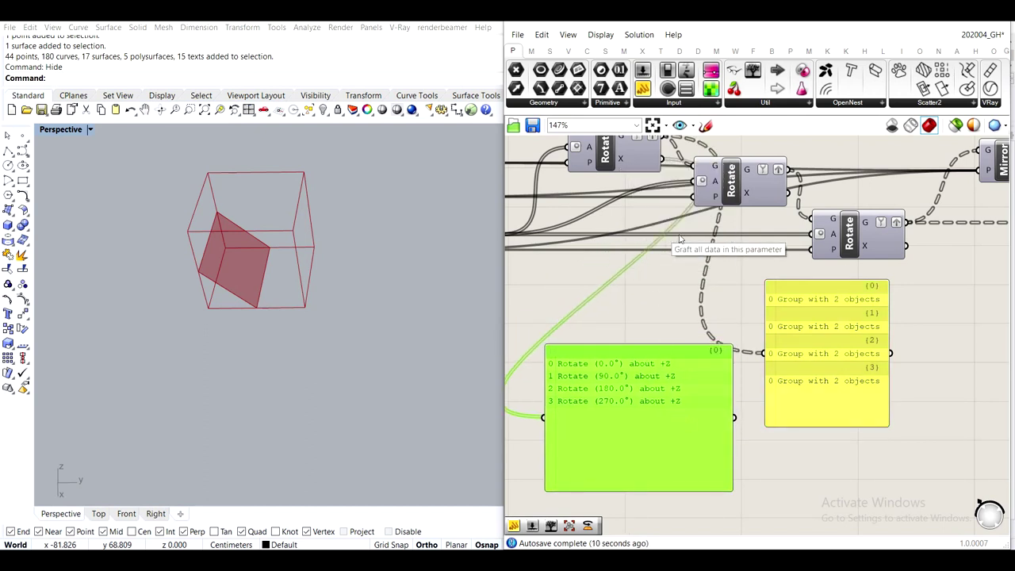
{"action": "right_click_drag", "start_coordinate": [635, 178], "coordinate": [634, 247]}
{"action": "right_click", "coordinate": [622, 229]}
{"action": "left_click", "coordinate": [657, 309]}
{"action": "right_click_drag", "start_coordinate": [673, 493], "coordinate": [669, 384]}
{"action": "left_click_drag", "start_coordinate": [669, 384], "coordinate": [681, 319]}
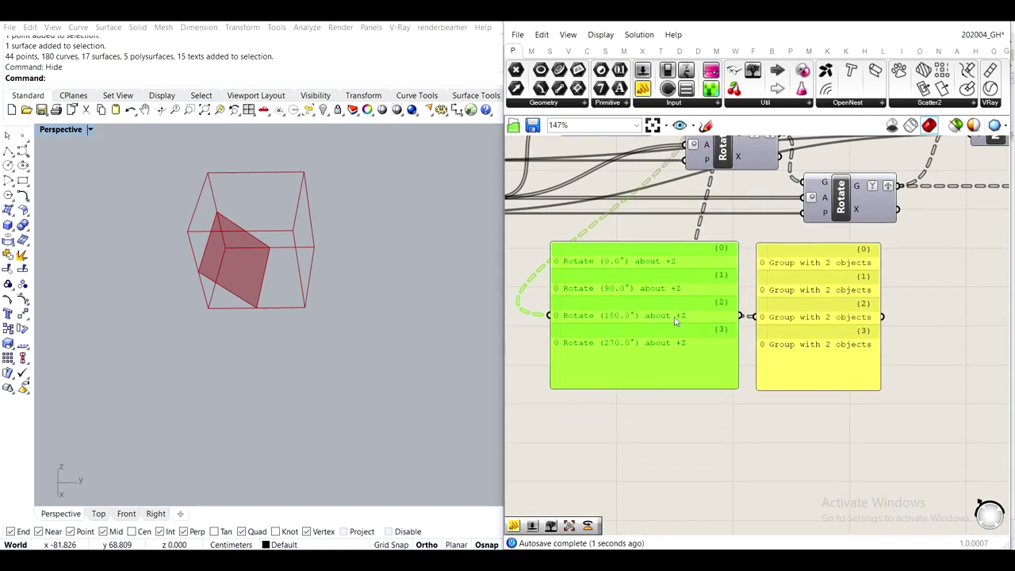
{"action": "right_click_drag", "start_coordinate": [684, 264], "coordinate": [717, 321]}
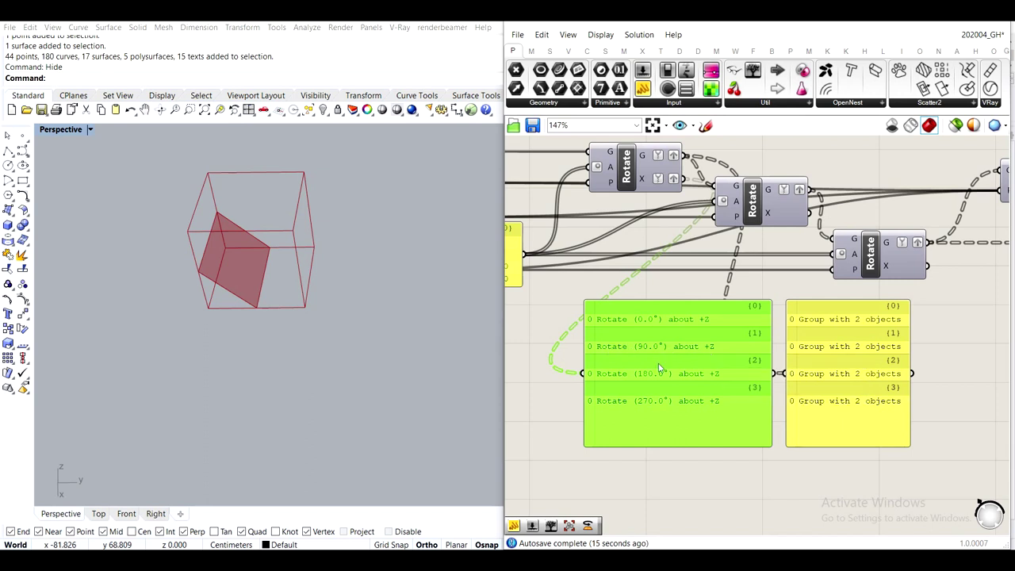
Delete the two Panels connected to the first Rotate component
{"action": "left_click", "coordinate": [822, 386]}
{"action": "left_click", "coordinate": [706, 362]}
{"action": "key", "text": "Delete"}
{"action": "left_click", "coordinate": [825, 364]}
{"action": "key", "text": "Delete"}
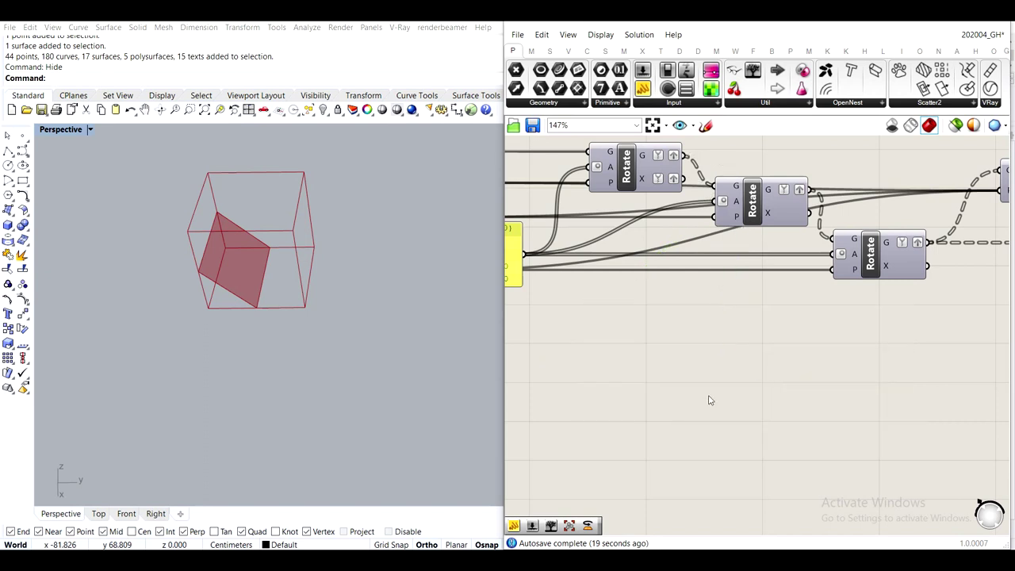
Add a Transform parameter below the Rotate components and connect the first Rotate's X output to it
{"action": "double_click", "coordinate": [709, 395]}
{"action": "type", "text": "trans"}
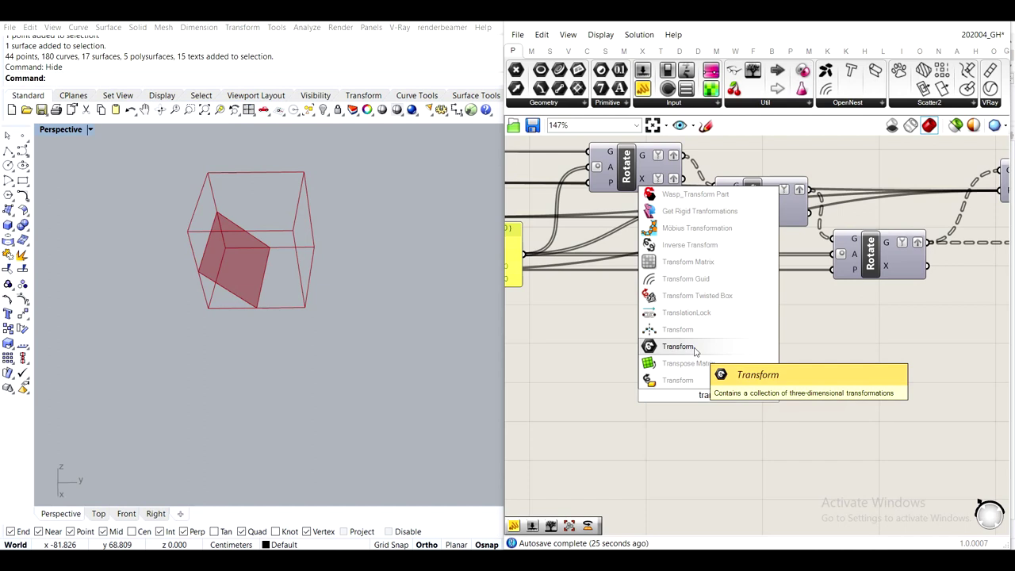
{"action": "left_click", "coordinate": [695, 350]}
{"action": "left_click_drag", "start_coordinate": [684, 179], "coordinate": [722, 393]}
{"action": "left_click_drag", "start_coordinate": [645, 176], "coordinate": [619, 176]}
{"action": "left_click", "coordinate": [773, 244]}
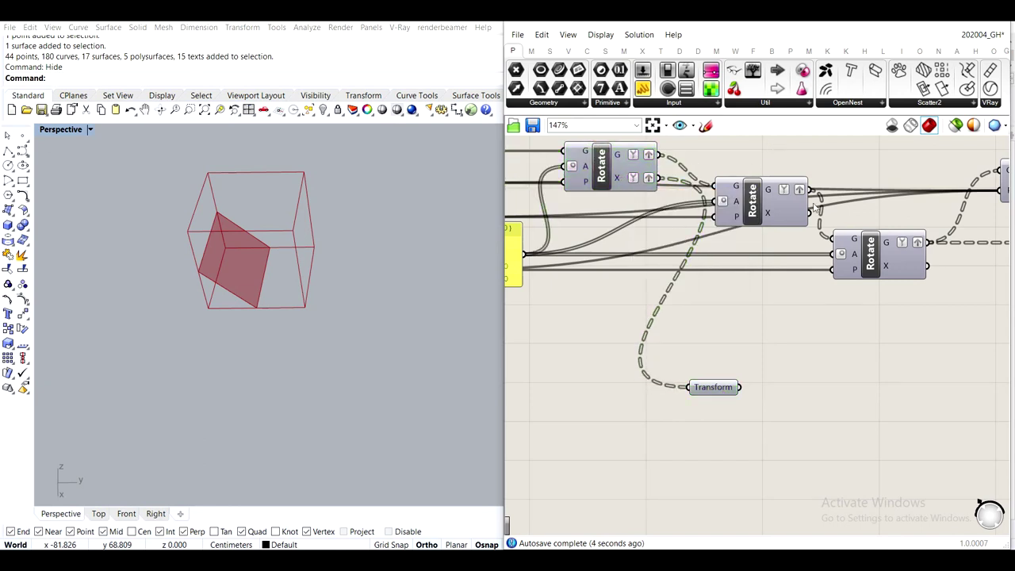
Examine how the reference definition's blue group chains Repeat, Merge and Compound from the Rotate components' transform outputs
{"action": "scroll", "coordinate": [774, 243], "scroll_direction": "down", "scroll_amount": 6}
{"action": "scroll", "coordinate": [738, 288], "scroll_direction": "up", "scroll_amount": 5}
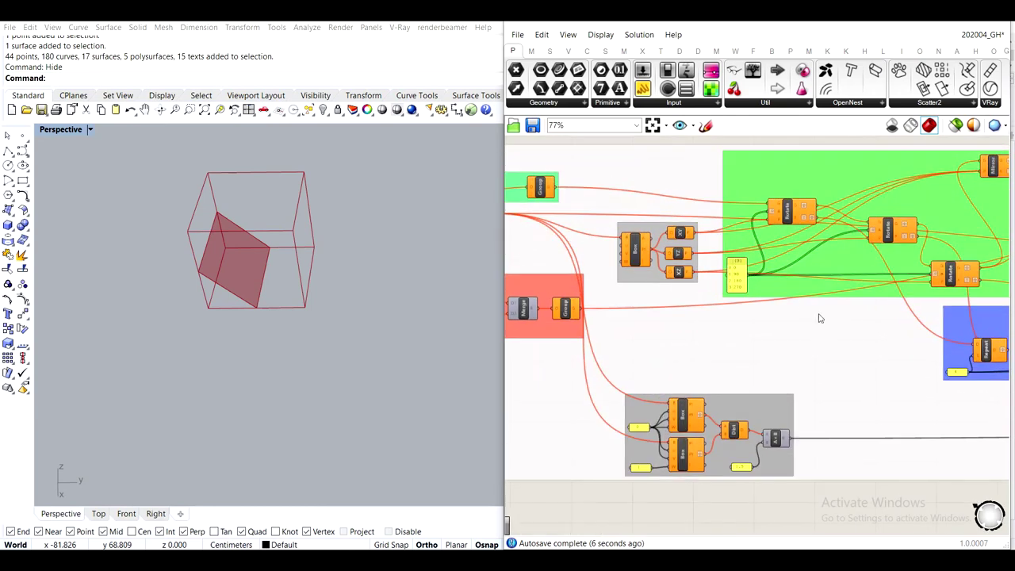
{"action": "right_click_drag", "start_coordinate": [825, 317], "coordinate": [591, 289]}
{"action": "scroll", "coordinate": [825, 324], "scroll_direction": "up", "scroll_amount": 3}
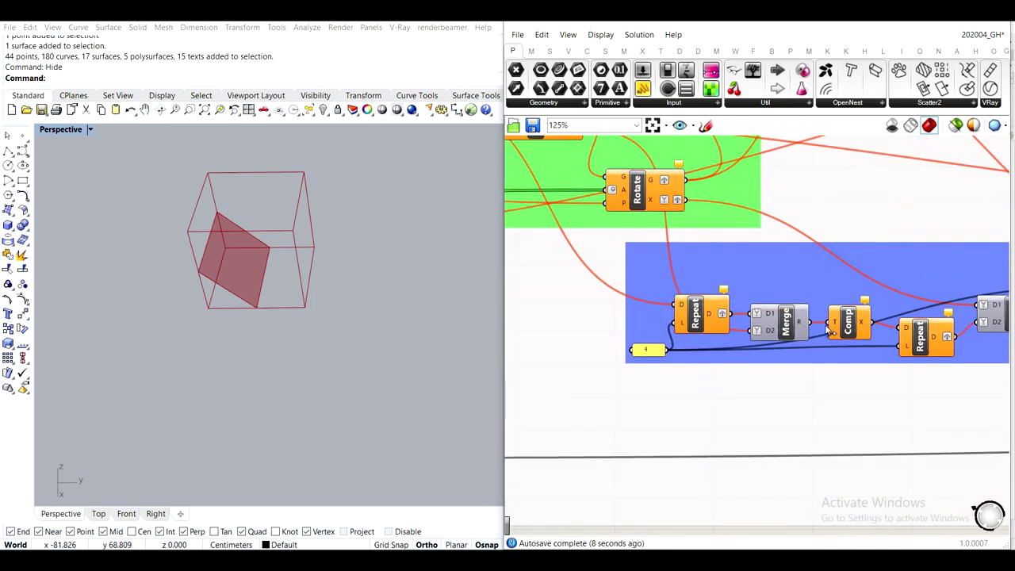
{"action": "scroll", "coordinate": [825, 325], "scroll_direction": "down", "scroll_amount": 1}
{"action": "scroll", "coordinate": [792, 361], "scroll_direction": "down", "scroll_amount": 2}
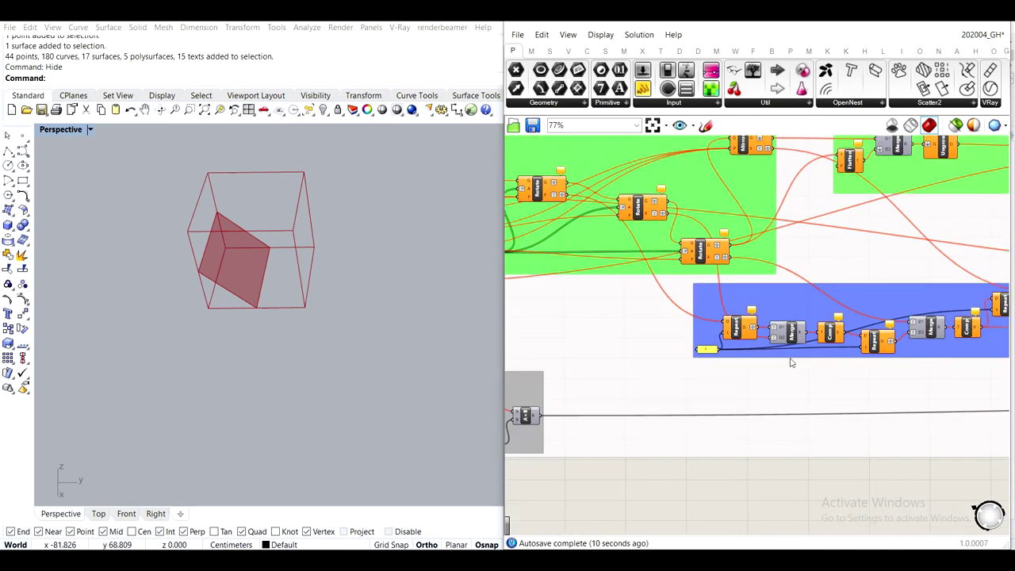
{"action": "scroll", "coordinate": [732, 330], "scroll_direction": "up", "scroll_amount": 4}
{"action": "left_click", "coordinate": [756, 341]}
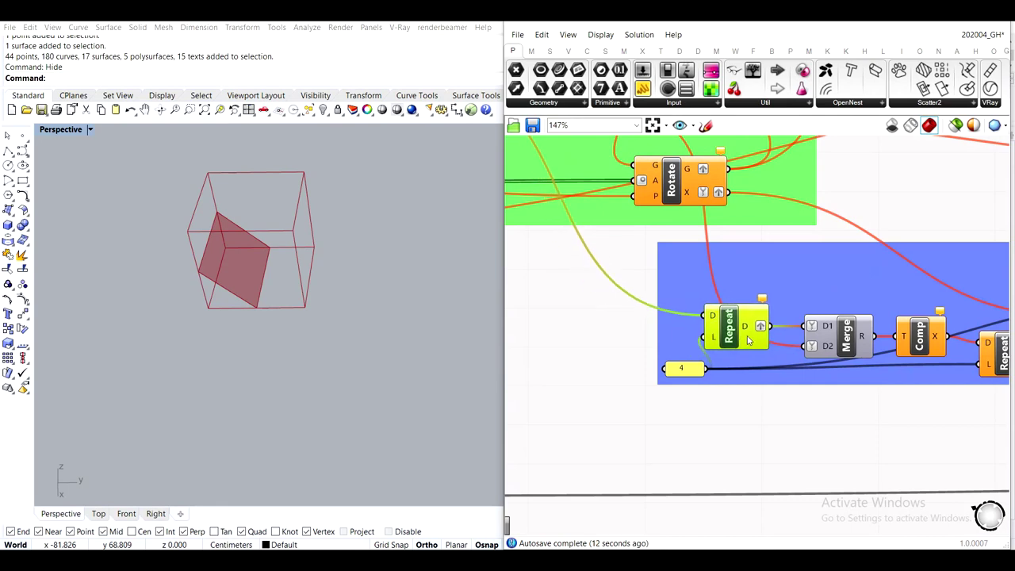
{"action": "right_click_drag", "start_coordinate": [702, 361], "coordinate": [760, 397]}
{"action": "left_click_drag", "start_coordinate": [760, 397], "coordinate": [724, 396]}
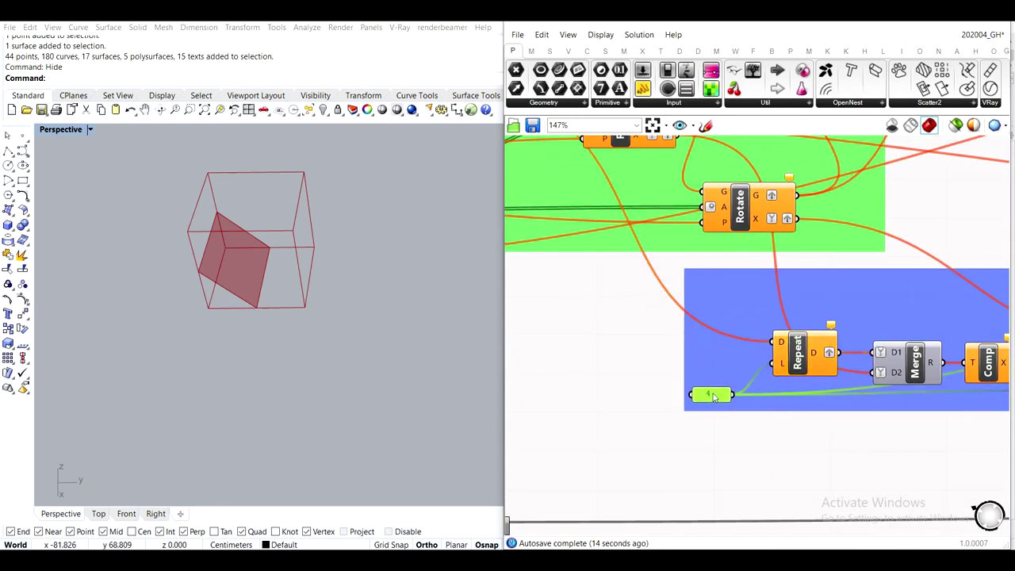
{"action": "scroll", "coordinate": [812, 318], "scroll_direction": "down", "scroll_amount": 3}
{"action": "right_click_drag", "start_coordinate": [735, 361], "coordinate": [826, 362]}
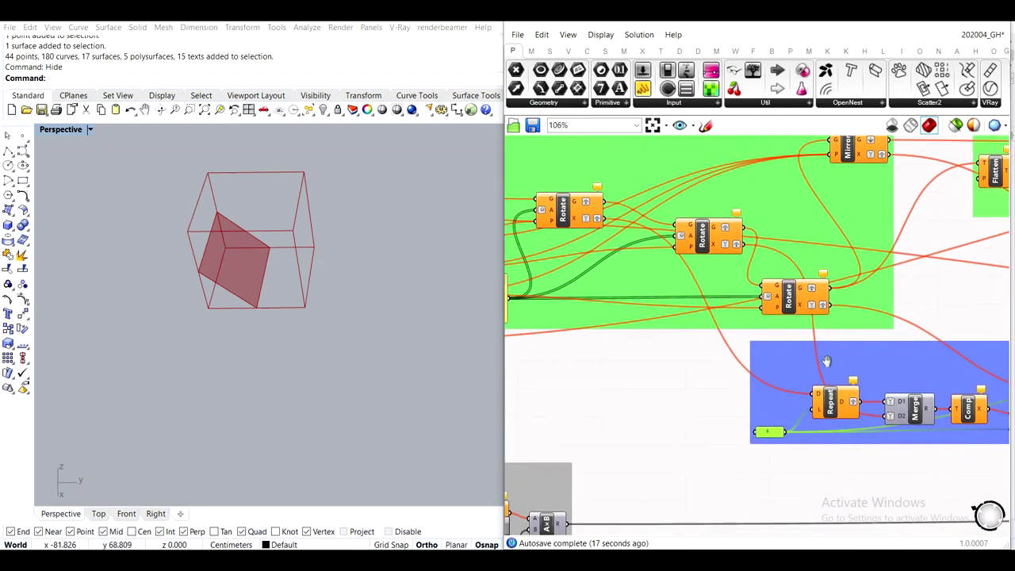
{"action": "right_click_drag", "start_coordinate": [877, 454], "coordinate": [742, 329]}
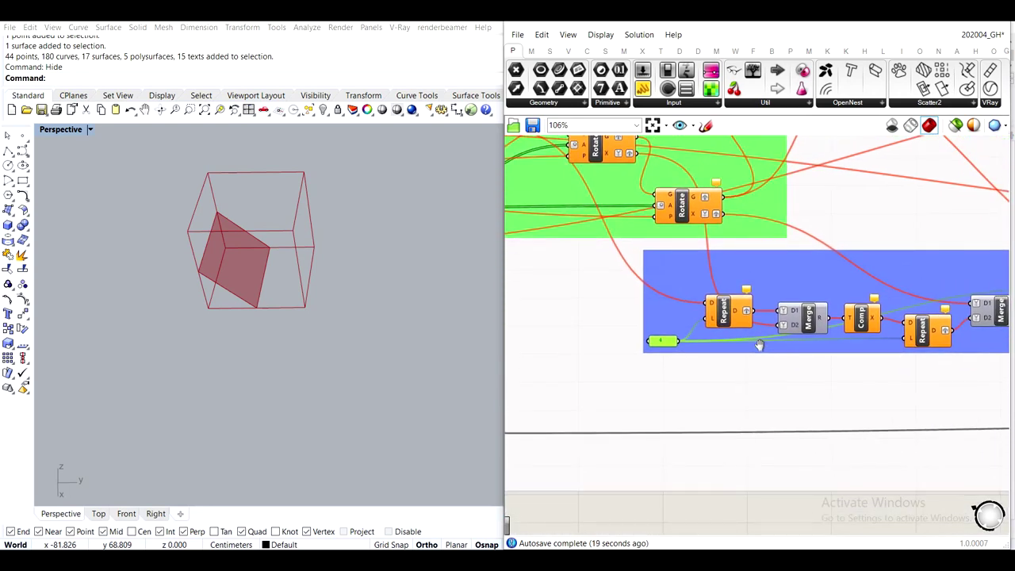
{"action": "scroll", "coordinate": [790, 365], "scroll_direction": "down", "scroll_amount": 7}
{"action": "right_click_drag", "start_coordinate": [625, 530], "coordinate": [628, 324]}
{"action": "scroll", "coordinate": [635, 315], "scroll_direction": "up", "scroll_amount": 5}
{"action": "scroll", "coordinate": [764, 221], "scroll_direction": "up", "scroll_amount": 3}
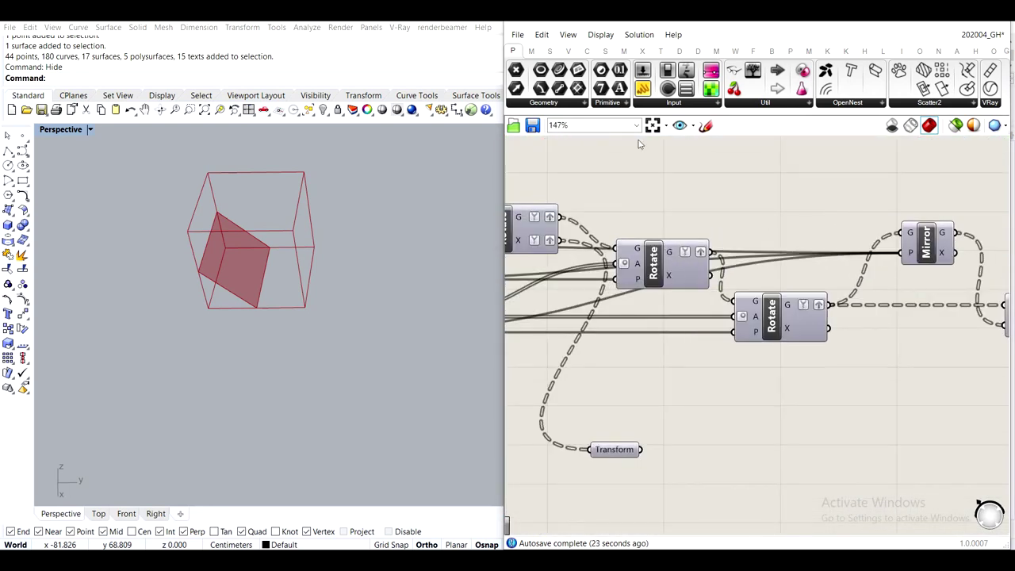
Add a Panel to the second Rotate's Transform (X) output and enlarge it to read all rotation branches
{"action": "left_click", "coordinate": [753, 393]}
{"action": "left_click_drag", "start_coordinate": [710, 275], "coordinate": [664, 409]}
{"action": "left_click_drag", "start_coordinate": [787, 437], "coordinate": [848, 541]}
{"action": "right_click_drag", "start_coordinate": [817, 461], "coordinate": [745, 316]}
{"action": "left_click_drag", "start_coordinate": [776, 399], "coordinate": [803, 493]}
{"action": "left_click_drag", "start_coordinate": [719, 368], "coordinate": [731, 394]}
{"action": "right_click_drag", "start_coordinate": [734, 326], "coordinate": [741, 382]}
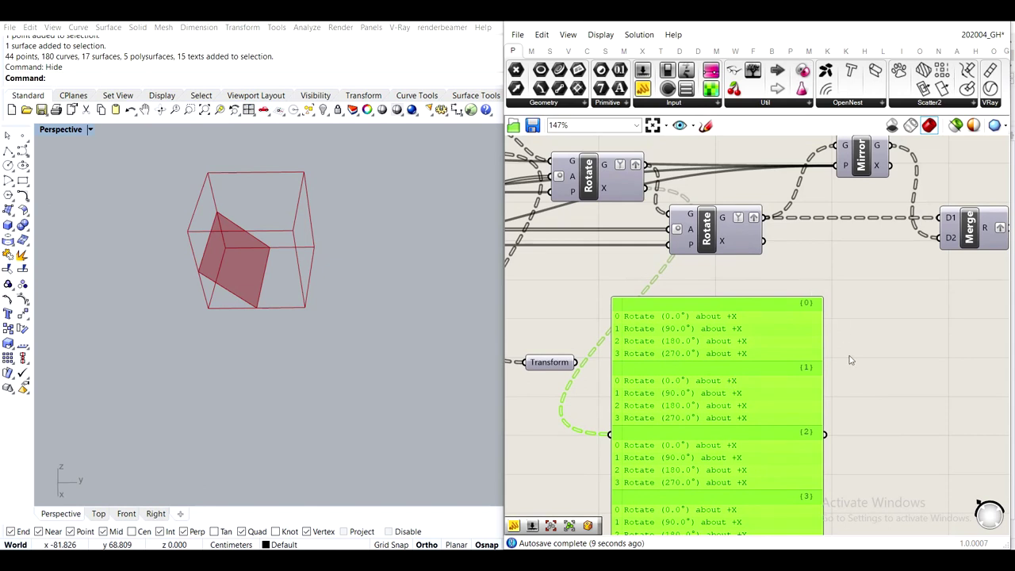
{"action": "scroll", "coordinate": [847, 355], "scroll_direction": "down", "scroll_amount": 3}
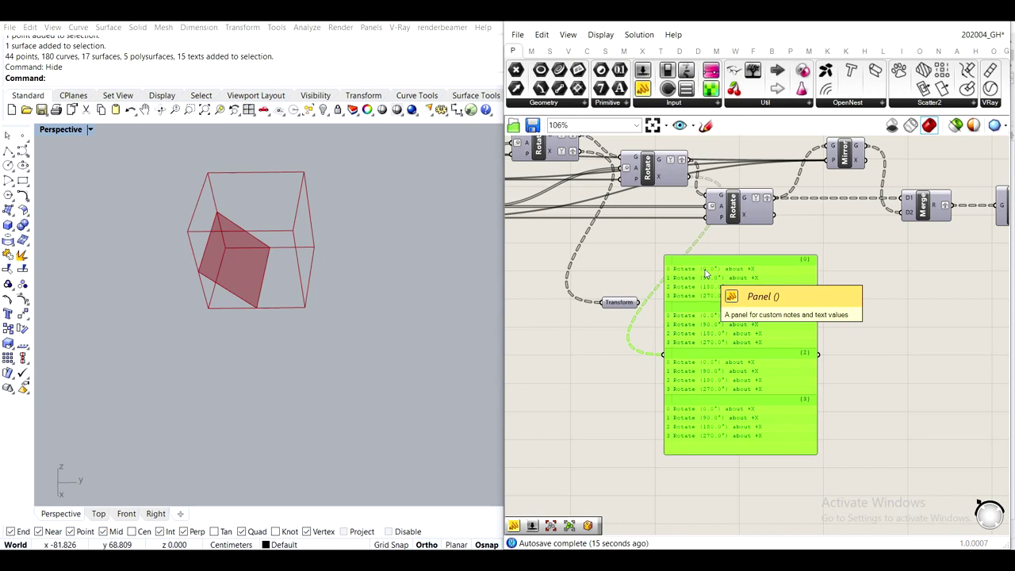
{"action": "scroll", "coordinate": [705, 289], "scroll_direction": "up", "scroll_amount": 1}
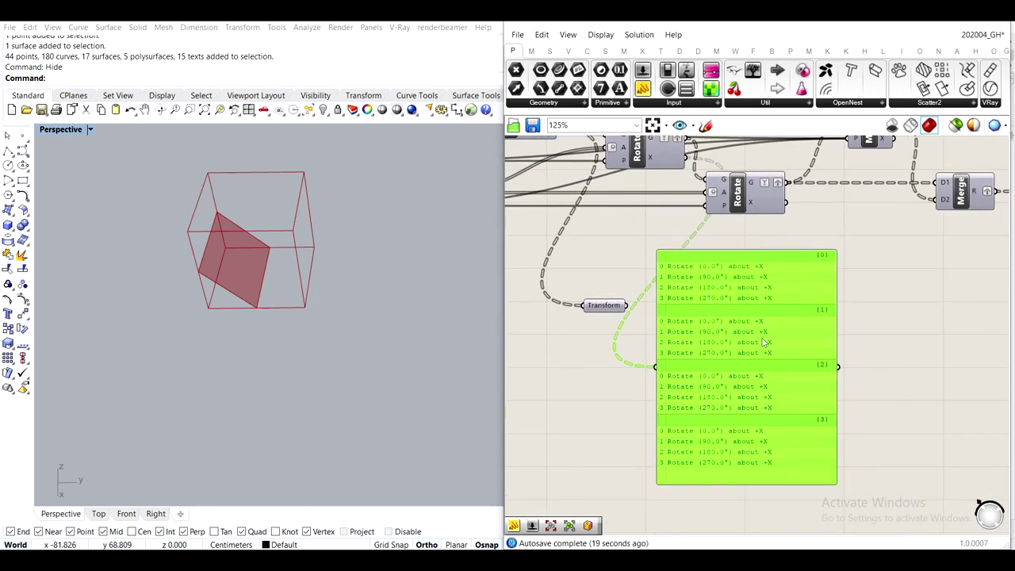
{"action": "scroll", "coordinate": [752, 287], "scroll_direction": "down", "scroll_amount": 2}
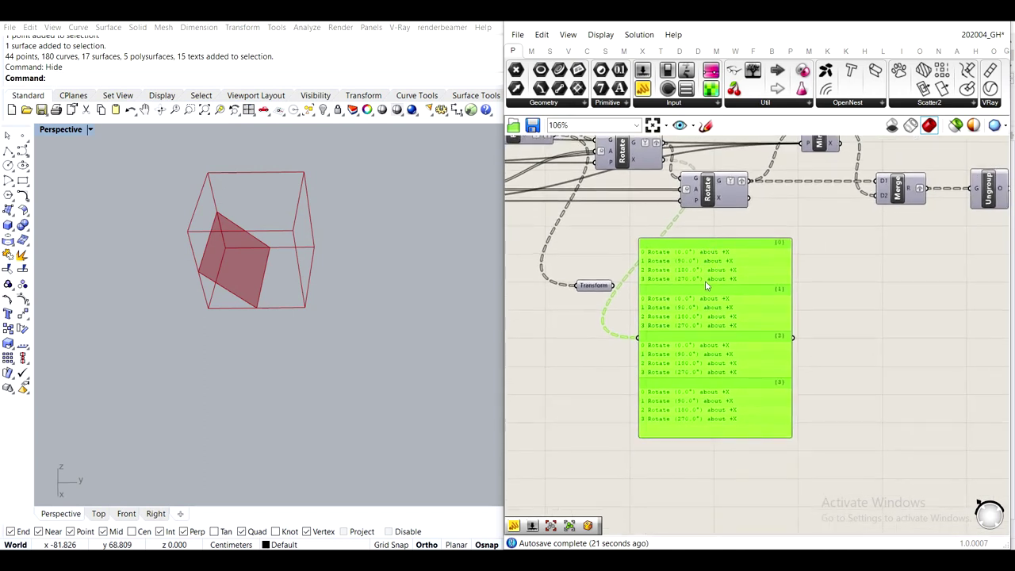
Duplicate the Panel, connect the copy to the second Rotate's Geometry (G) output and extend it to fit all branches
{"action": "left_click_drag", "start_coordinate": [718, 290], "coordinate": [939, 325], "text": "alt"}
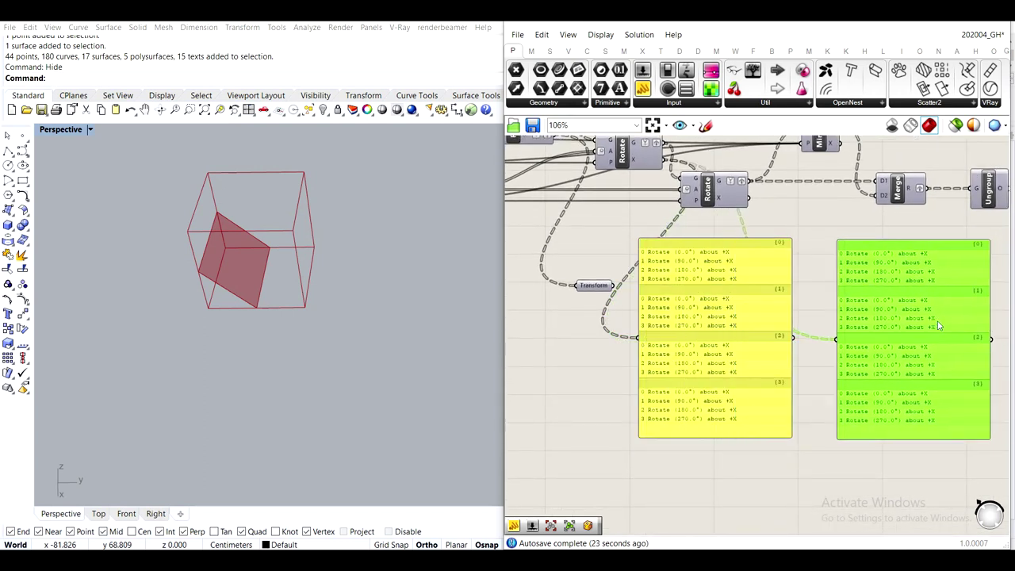
{"action": "left_click_drag", "start_coordinate": [673, 145], "coordinate": [837, 339]}
{"action": "right_click_drag", "start_coordinate": [914, 392], "coordinate": [861, 369]}
{"action": "left_click_drag", "start_coordinate": [867, 390], "coordinate": [886, 516]}
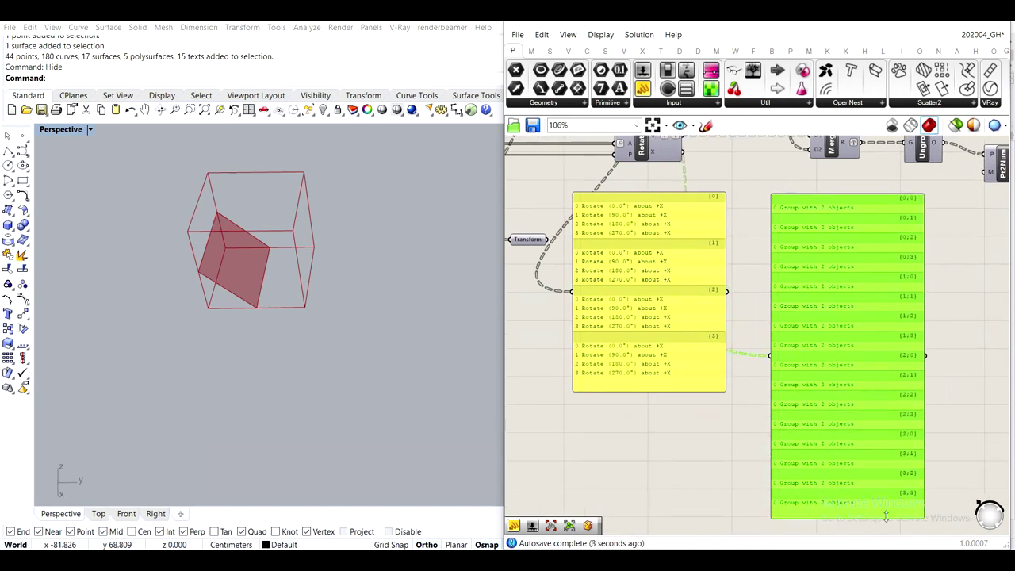
Graft and simplify the Transform (X) output of the second Rotate component
{"action": "right_click_drag", "start_coordinate": [622, 246], "coordinate": [678, 350]}
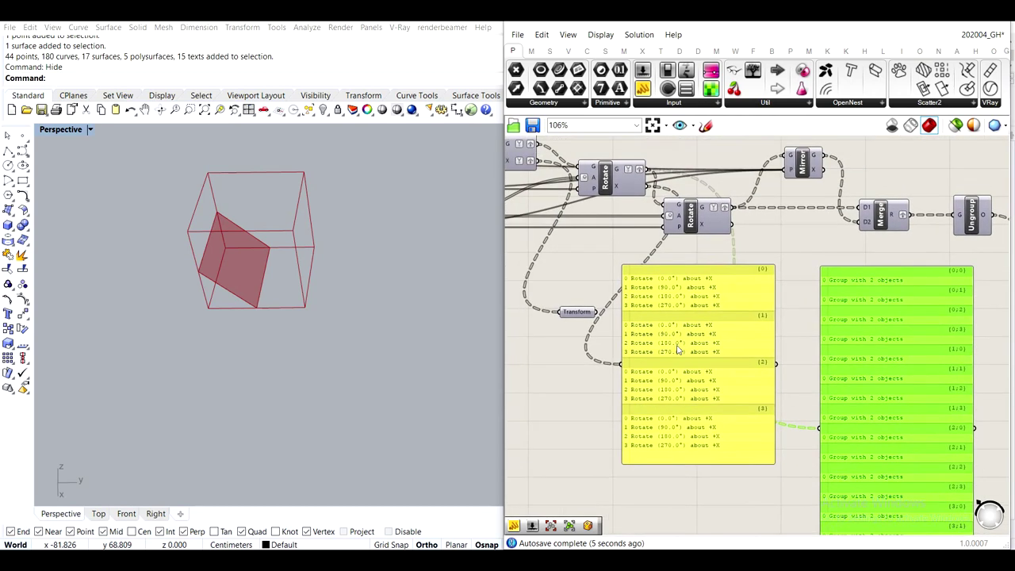
{"action": "right_click", "coordinate": [621, 189]}
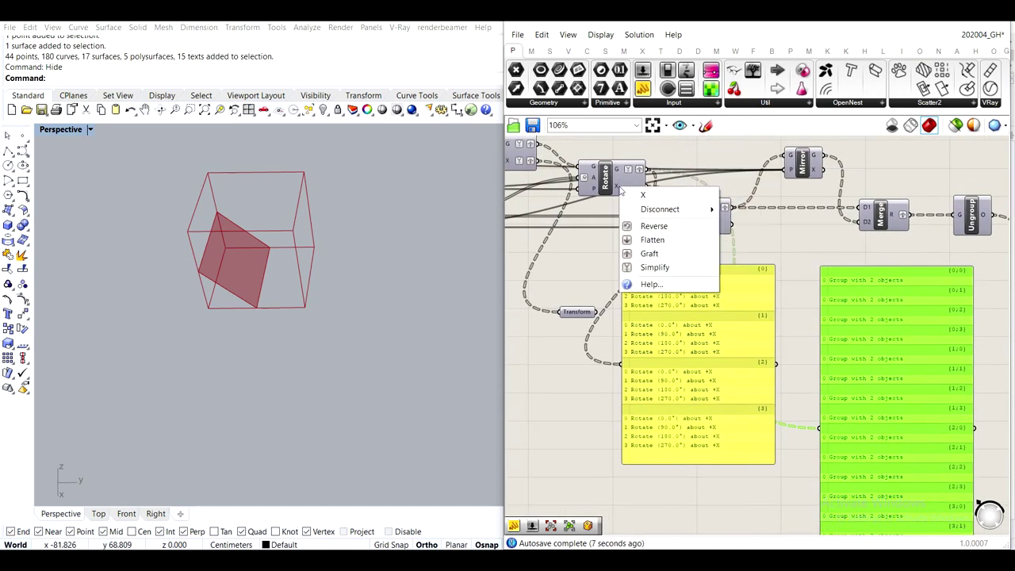
{"action": "left_click", "coordinate": [651, 252]}
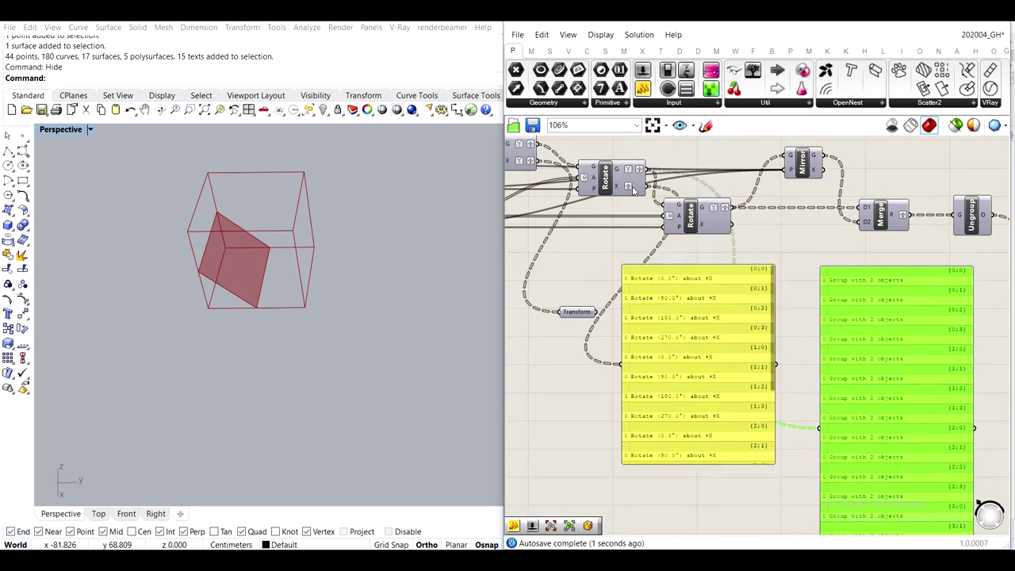
{"action": "right_click", "coordinate": [632, 189]}
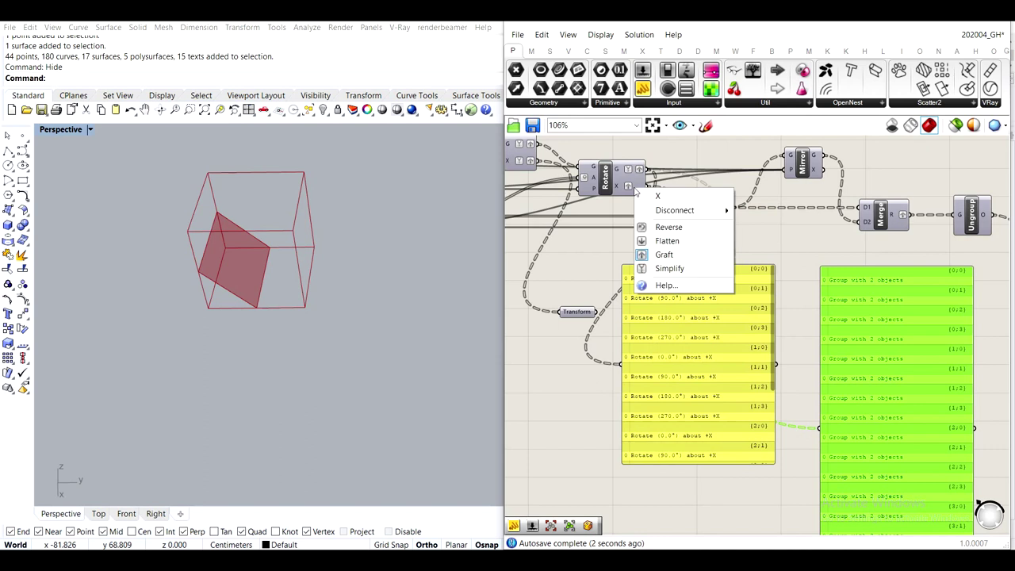
{"action": "left_click", "coordinate": [663, 268]}
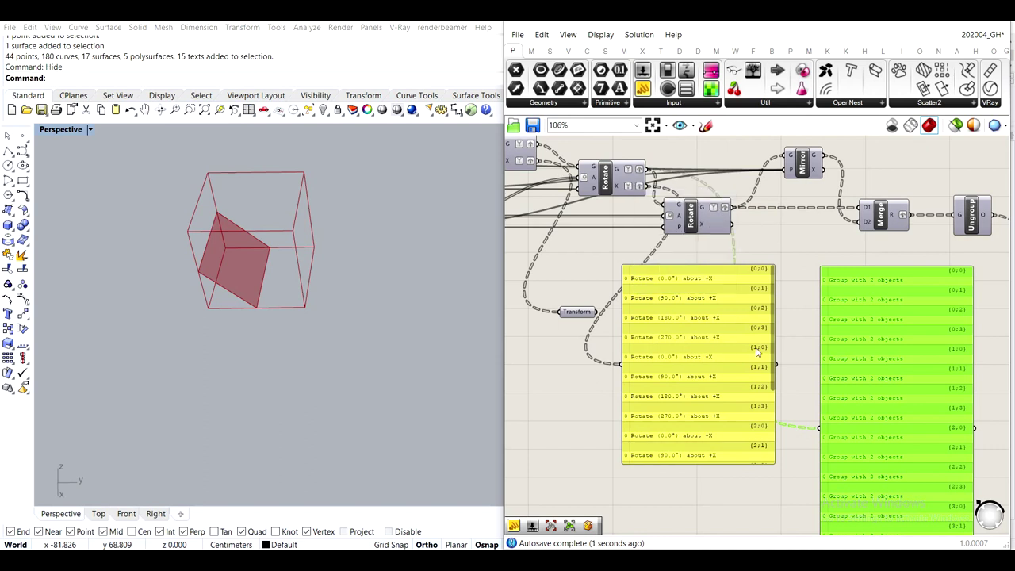
Extend the transform Panel to fit all its branches and compare its paths with those in the geometry Panel
{"action": "left_click_drag", "start_coordinate": [763, 464], "coordinate": [746, 497]}
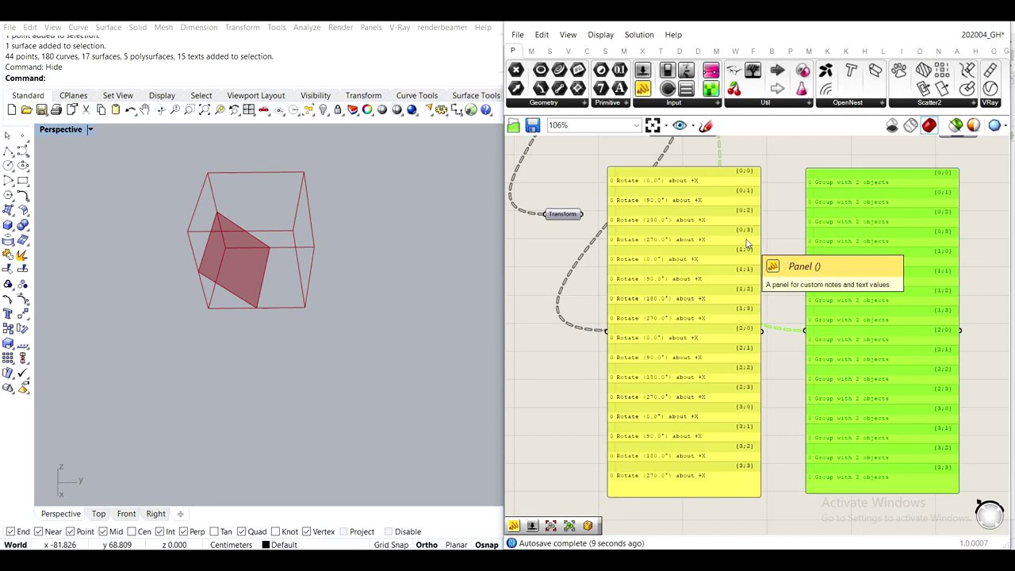
{"action": "right_click_drag", "start_coordinate": [805, 237], "coordinate": [848, 324]}
{"action": "scroll", "coordinate": [829, 298], "scroll_direction": "down", "scroll_amount": 2}
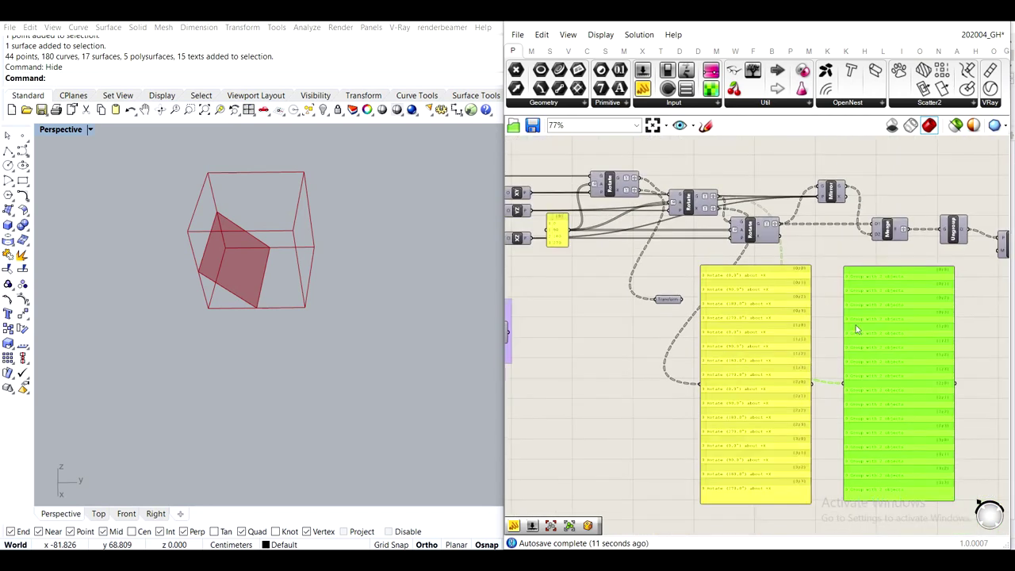
{"action": "scroll", "coordinate": [784, 274], "scroll_direction": "up", "scroll_amount": 3}
{"action": "scroll", "coordinate": [619, 283], "scroll_direction": "down", "scroll_amount": 2}
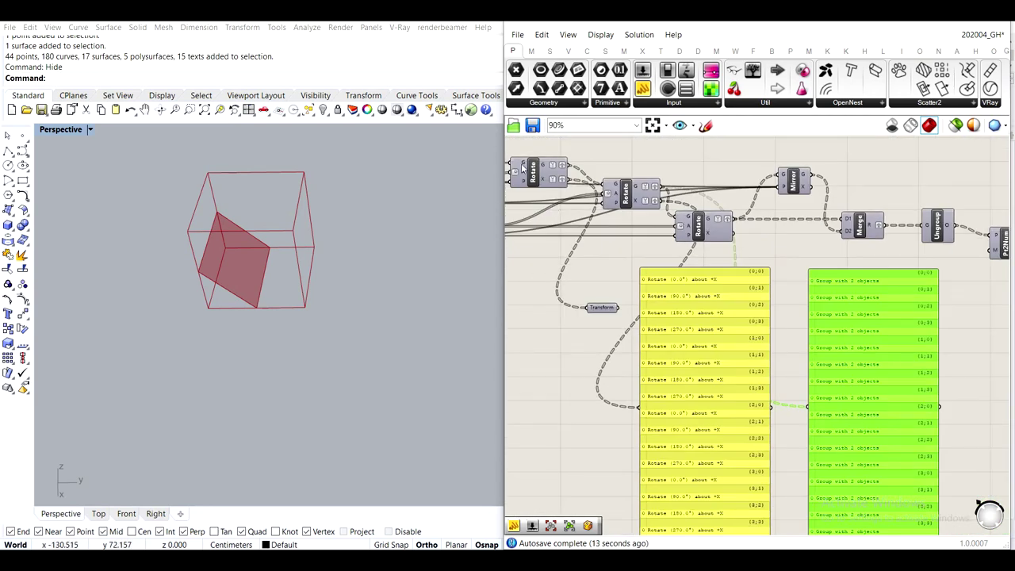
Delete the geometry Panel listing the groups, keeping the Panel with the rotation transforms
{"action": "left_click", "coordinate": [715, 334]}
{"action": "left_click", "coordinate": [848, 328]}
{"action": "left_click", "coordinate": [706, 324]}
{"action": "key", "text": "Delete"}
{"action": "left_click", "coordinate": [878, 331]}
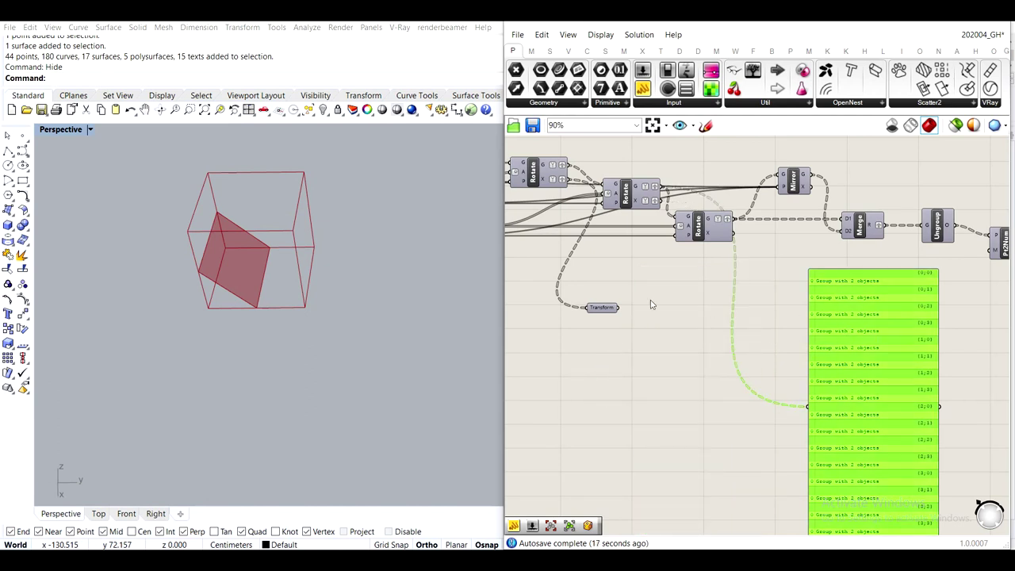
{"action": "key", "text": "ctrl+z"}
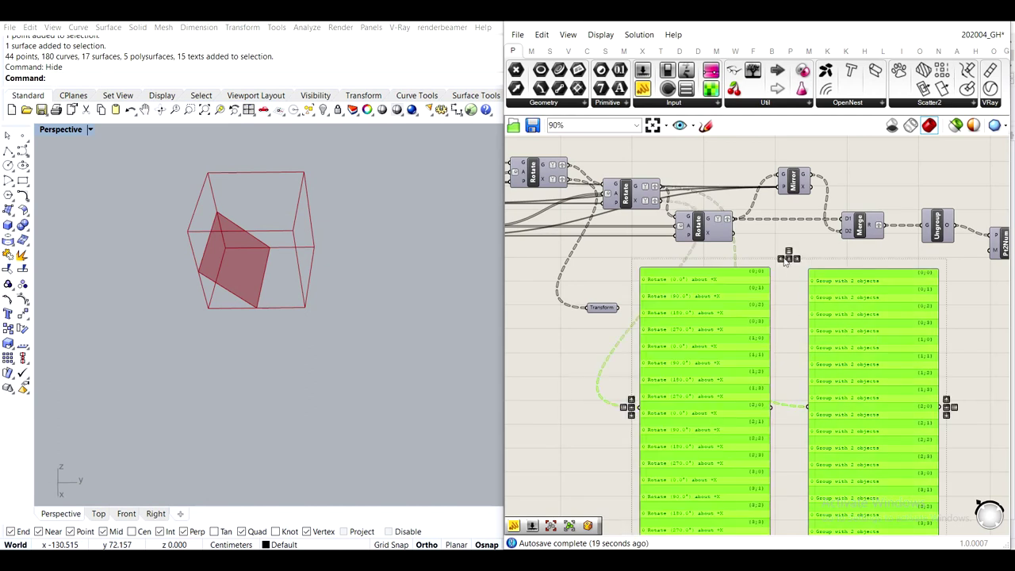
{"action": "left_click", "coordinate": [783, 259]}
{"action": "left_click_drag", "start_coordinate": [705, 330], "coordinate": [864, 330]}
{"action": "key", "text": "Delete"}
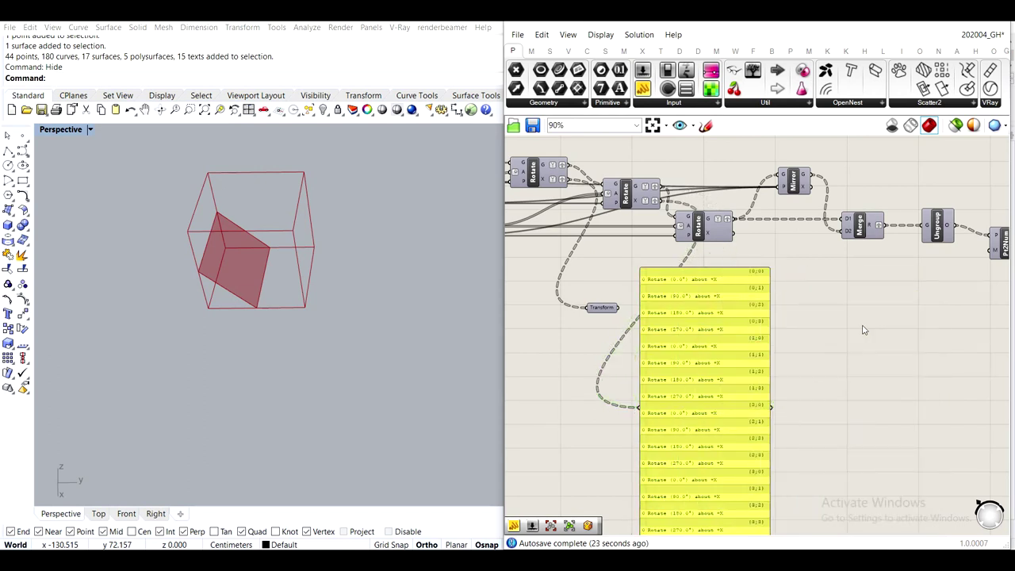
Shorten the rotation transforms Panel and space it apart from the Transform parameter
{"action": "right_click_drag", "start_coordinate": [674, 355], "coordinate": [696, 245]}
{"action": "left_click_drag", "start_coordinate": [699, 439], "coordinate": [703, 230]}
{"action": "right_click_drag", "start_coordinate": [596, 141], "coordinate": [639, 312]}
{"action": "scroll", "coordinate": [639, 312], "scroll_direction": "up", "scroll_amount": 3}
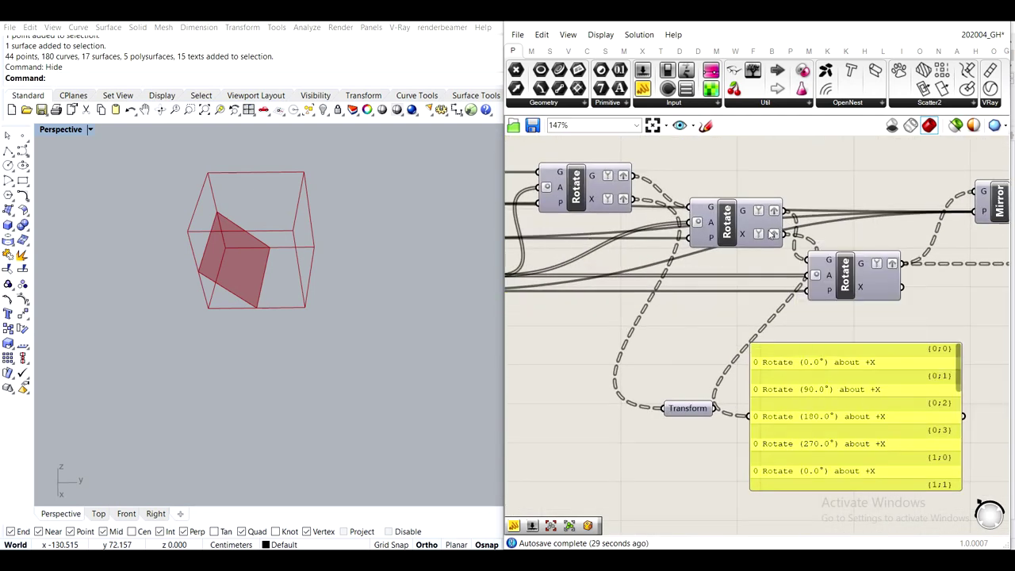
{"action": "left_click_drag", "start_coordinate": [809, 425], "coordinate": [861, 418]}
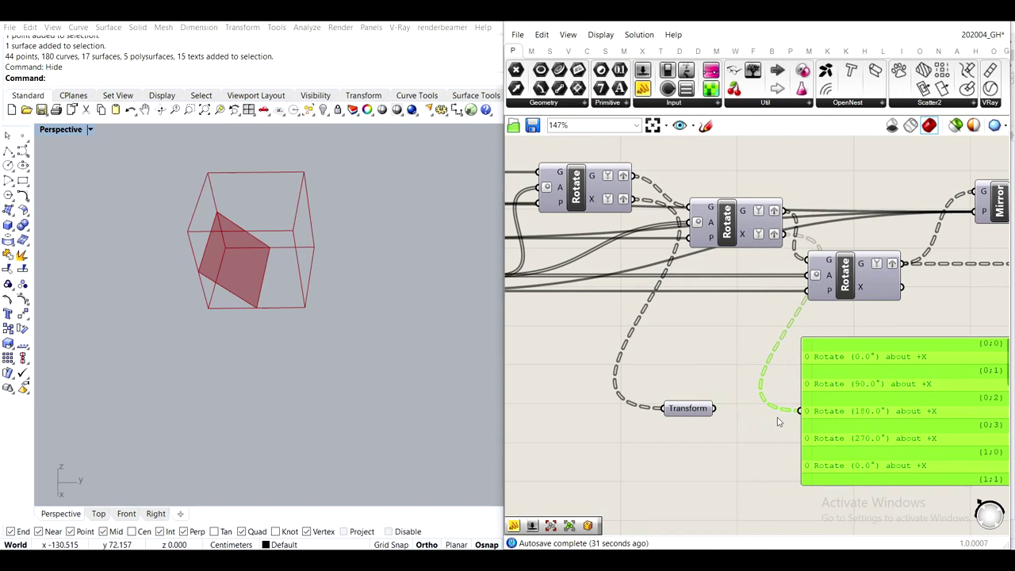
{"action": "right_click_drag", "start_coordinate": [774, 417], "coordinate": [732, 345]}
{"action": "left_click_drag", "start_coordinate": [632, 339], "coordinate": [557, 335]}
Duplicate the transforms Panel and connect the copy to the Transform parameter fed by the first Rotate component
{"action": "left_click", "coordinate": [799, 333]}
{"action": "key", "text": "ctrl+c"}
{"action": "key", "text": "ctrl+v"}
{"action": "left_click_drag", "start_coordinate": [845, 347], "coordinate": [669, 448], "text": "alt"}
{"action": "left_click_drag", "start_coordinate": [601, 336], "coordinate": [588, 443]}
{"action": "left_click_drag", "start_coordinate": [692, 451], "coordinate": [700, 423]}
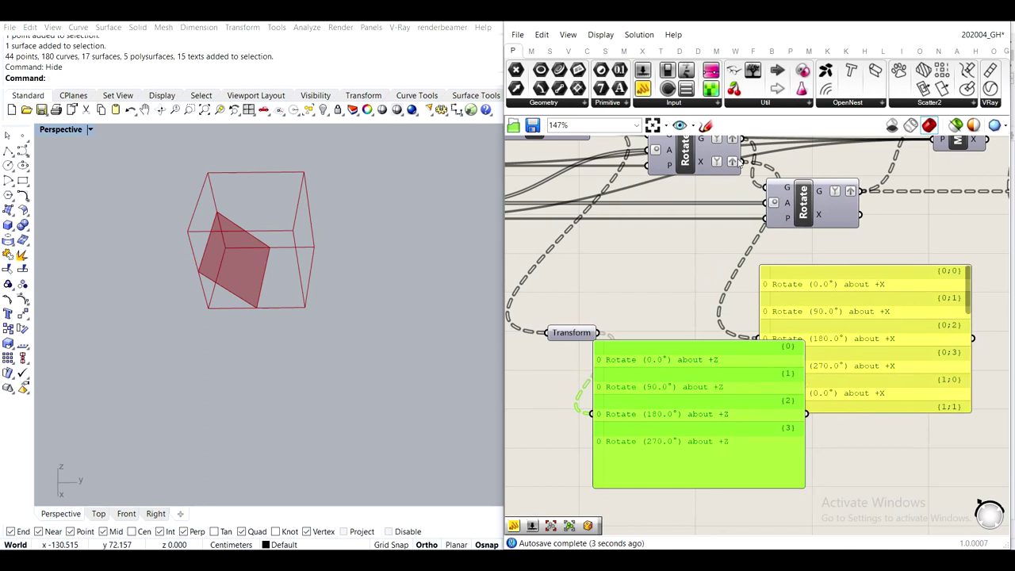
Turn off Simplify and Graft on the second Rotate component's Transform (X) output
{"action": "right_click_drag", "start_coordinate": [740, 165], "coordinate": [726, 255]}
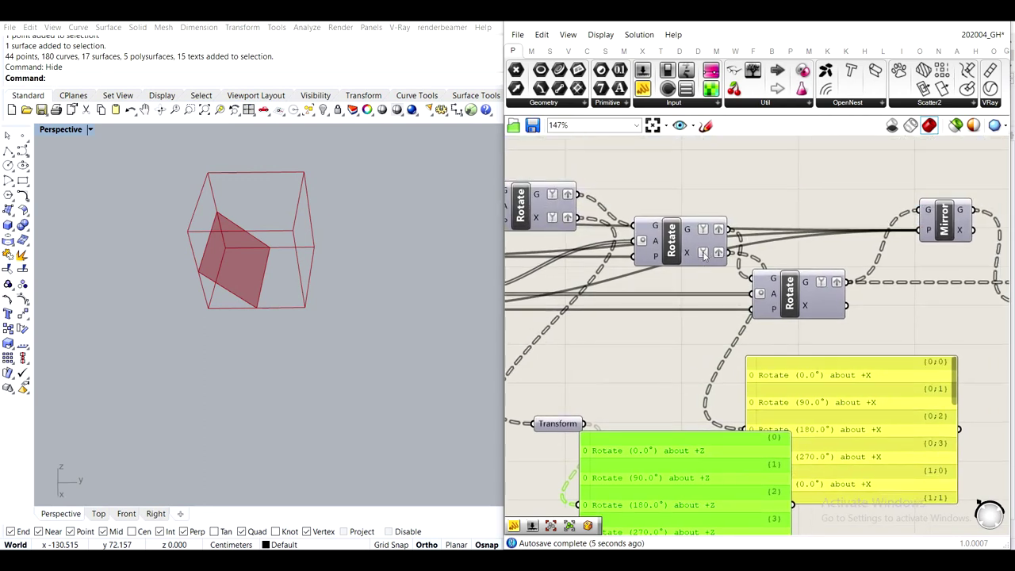
{"action": "right_click_drag", "start_coordinate": [708, 442], "coordinate": [700, 379]}
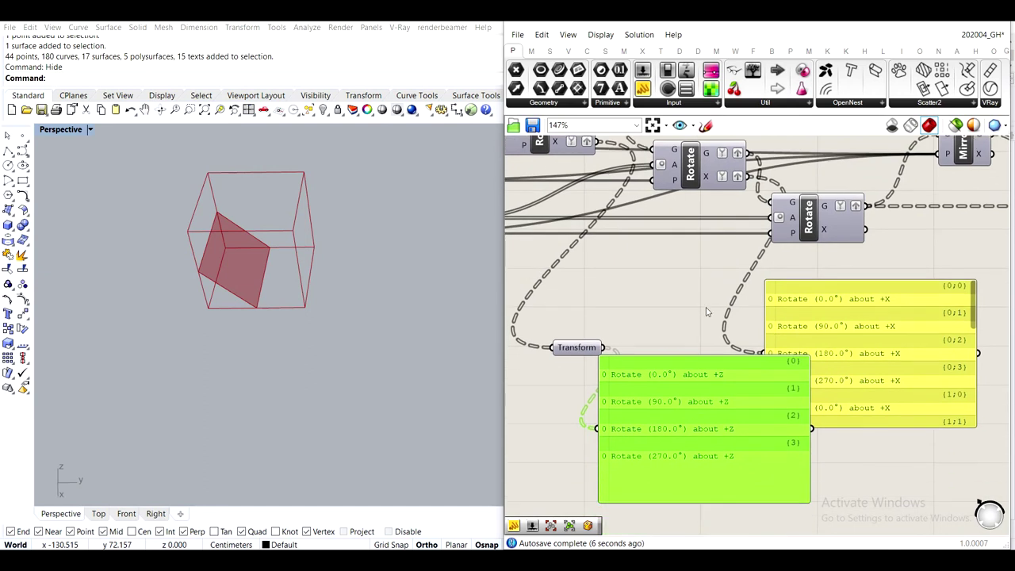
{"action": "right_click", "coordinate": [728, 171]}
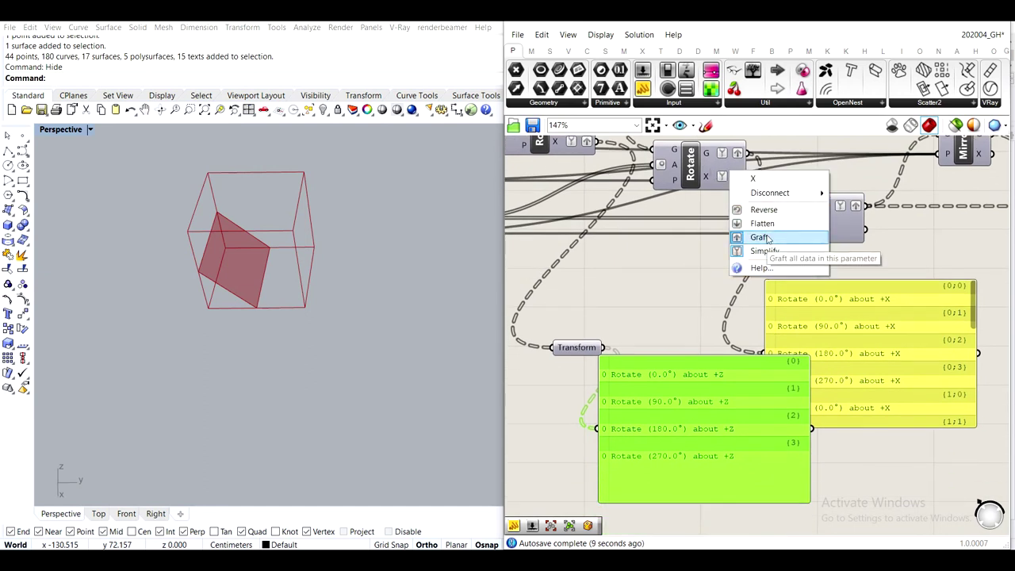
{"action": "left_click", "coordinate": [764, 251]}
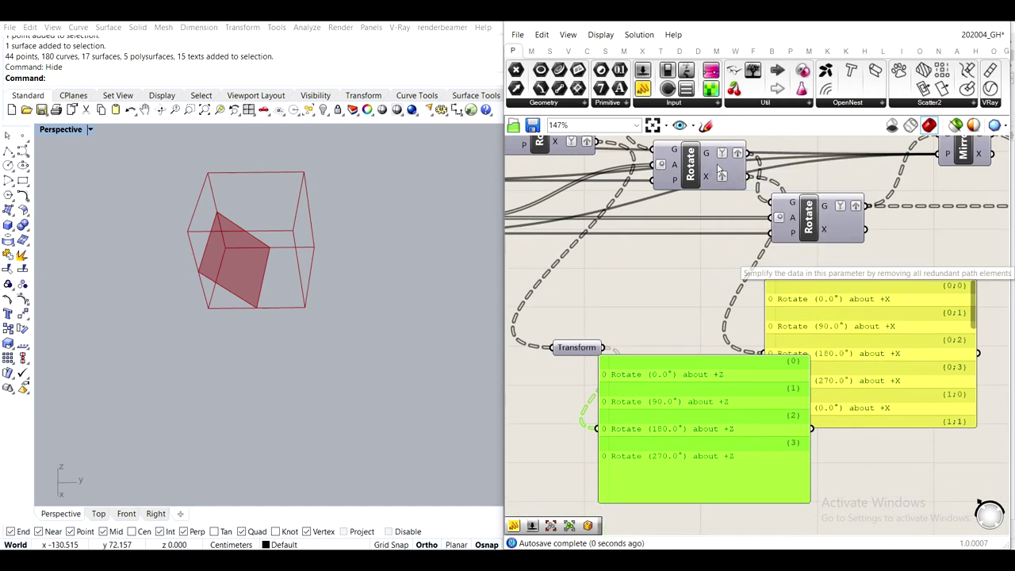
{"action": "right_click", "coordinate": [722, 176]}
{"action": "left_click", "coordinate": [765, 238]}
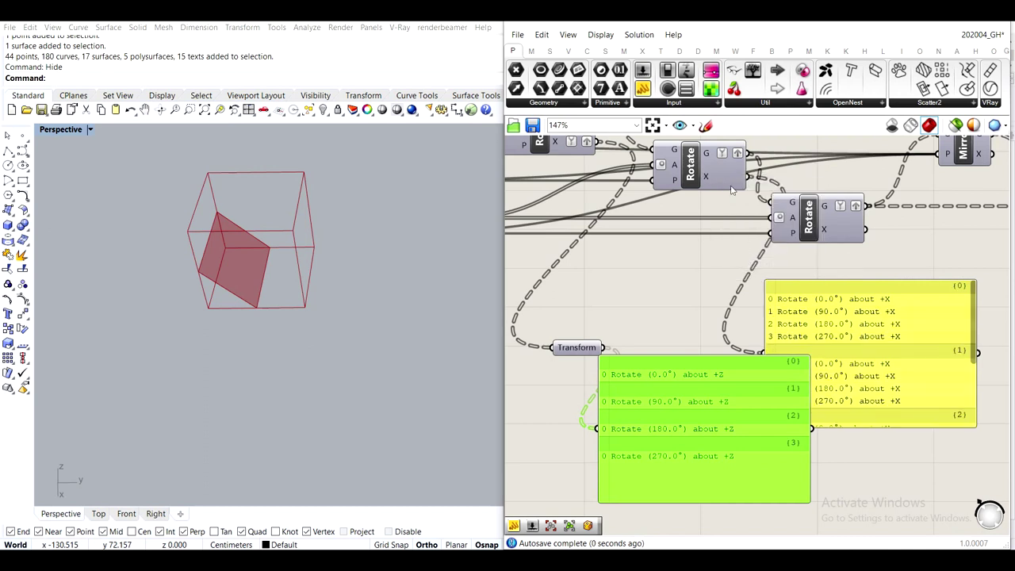
Place the +X rotation Panel beside the +Z rotation Panel and extend it to show all its branches
{"action": "left_click_drag", "start_coordinate": [842, 346], "coordinate": [909, 415]}
{"action": "right_click_drag", "start_coordinate": [892, 415], "coordinate": [761, 359]}
{"action": "left_click_drag", "start_coordinate": [793, 352], "coordinate": [816, 365]}
{"action": "left_click_drag", "start_coordinate": [797, 442], "coordinate": [799, 536]}
{"action": "right_click_drag", "start_coordinate": [800, 536], "coordinate": [783, 404]}
{"action": "left_click_drag", "start_coordinate": [787, 410], "coordinate": [787, 468]}
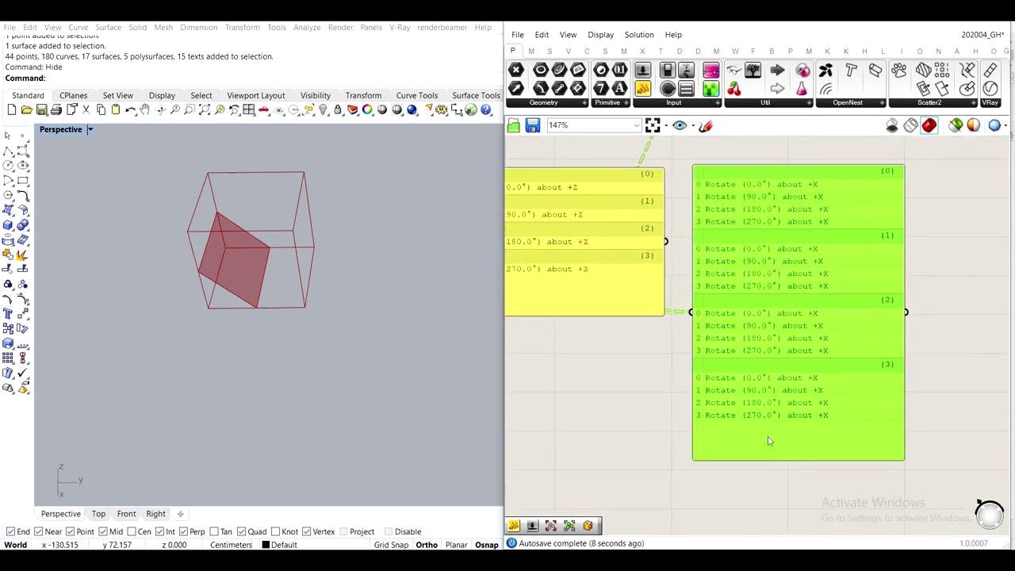
{"action": "right_click_drag", "start_coordinate": [754, 295], "coordinate": [843, 369]}
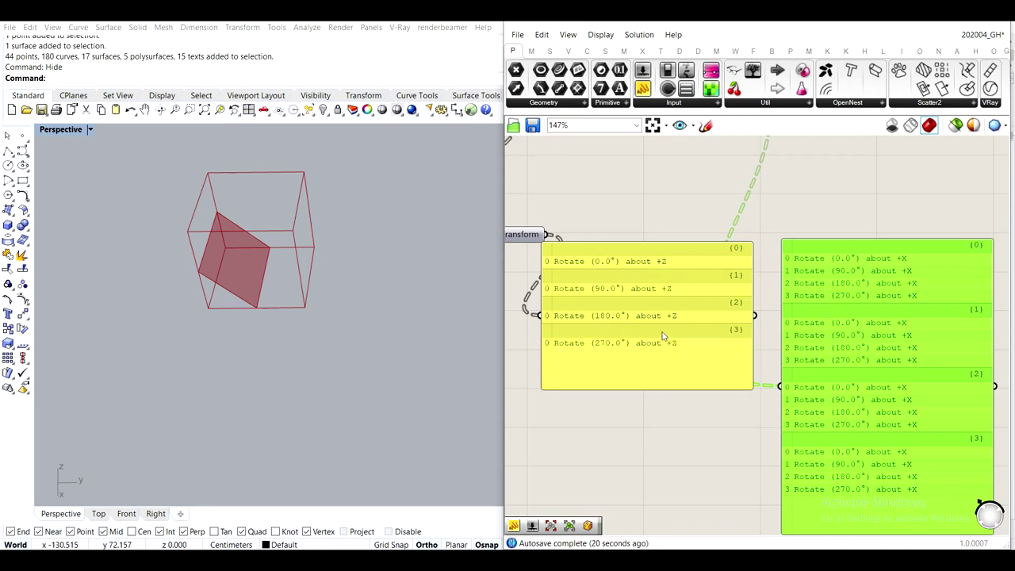
{"action": "right_click_drag", "start_coordinate": [640, 270], "coordinate": [658, 237]}
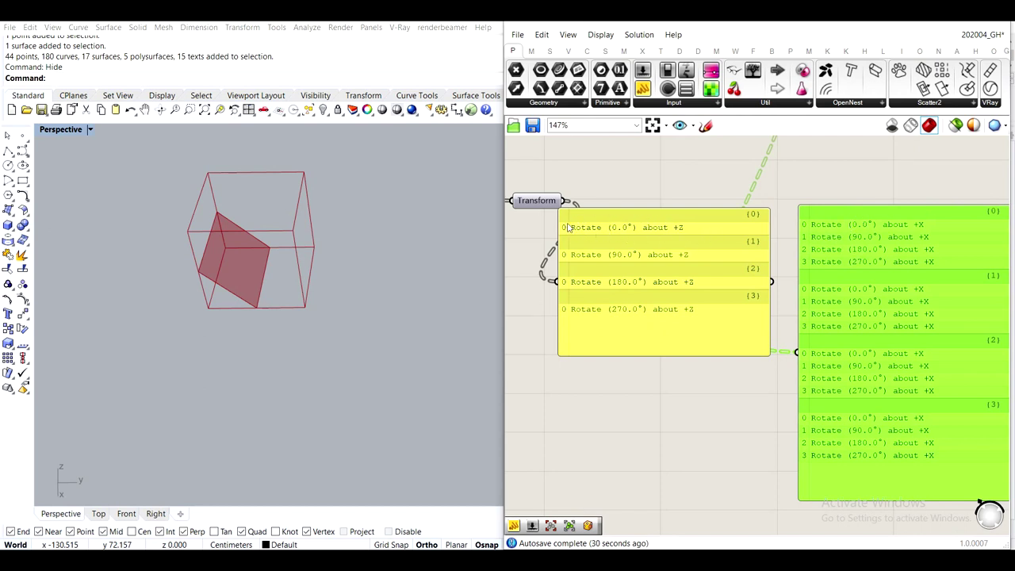
Make room after the Transform parameter, add a Repeat Data component and connect the transforms to its Data (D) input
{"action": "left_click", "coordinate": [622, 251]}
{"action": "left_click_drag", "start_coordinate": [637, 280], "coordinate": [704, 303]}
{"action": "right_click_drag", "start_coordinate": [573, 232], "coordinate": [720, 252]}
{"action": "left_click_drag", "start_coordinate": [684, 222], "coordinate": [594, 234]}
{"action": "double_click", "coordinate": [609, 328]}
{"action": "type", "text": "repeat dat"}
{"action": "key", "text": "Return"}
{"action": "left_click_drag", "start_coordinate": [611, 329], "coordinate": [698, 257]}
{"action": "scroll", "coordinate": [622, 234], "scroll_direction": "up", "scroll_amount": 2}
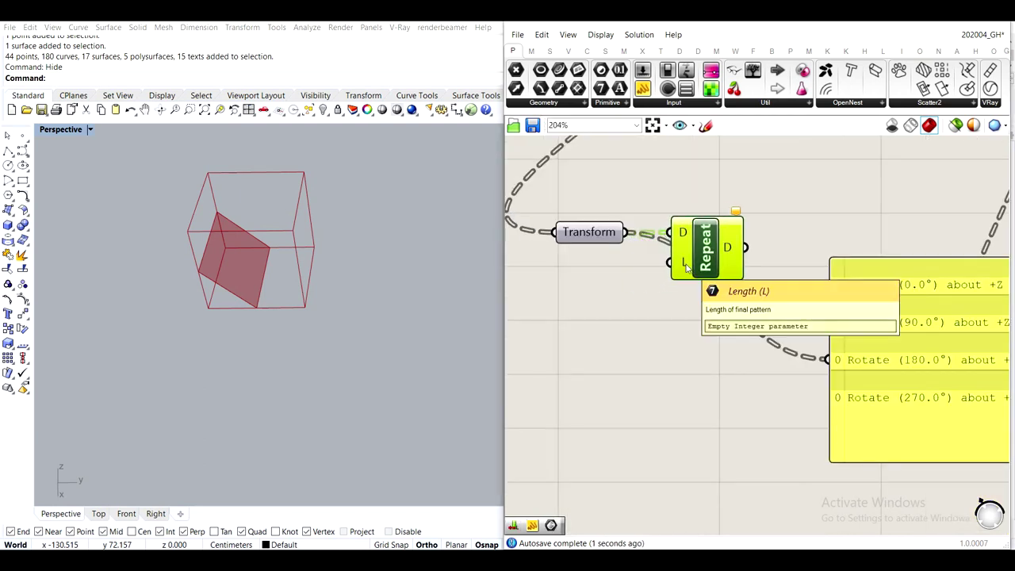
Add a Panel with the value 4 and connect it to Repeat Data's Length (L) input
{"action": "double_click", "coordinate": [625, 306]}
{"action": "type", "text": "///"}
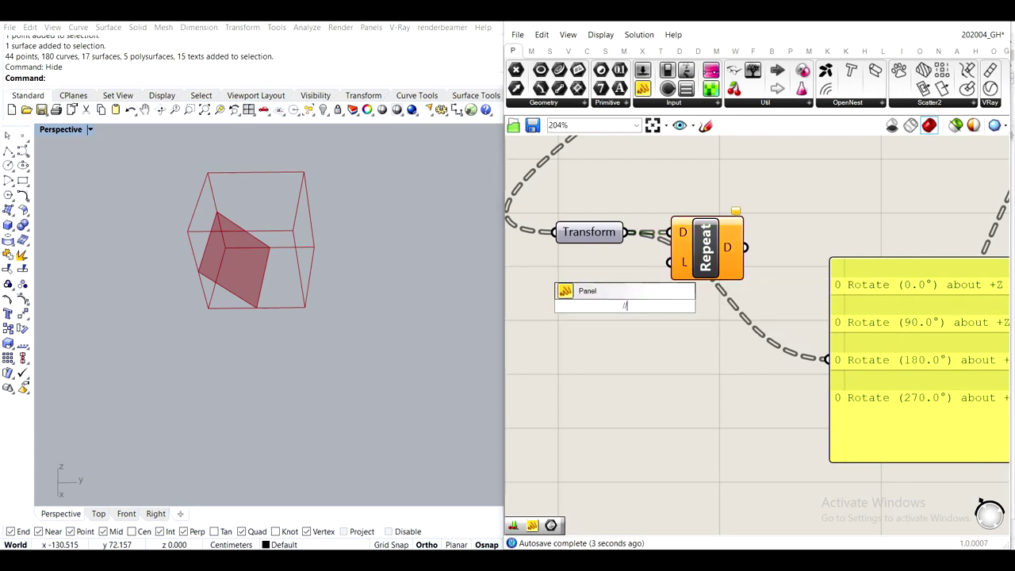
{"action": "key", "text": "Return"}
{"action": "left_click_drag", "start_coordinate": [627, 307], "coordinate": [693, 261]}
{"action": "scroll", "coordinate": [608, 268], "scroll_direction": "up", "scroll_amount": 2}
{"action": "left_click_drag", "start_coordinate": [606, 266], "coordinate": [631, 270]}
Connect Repeat Data's output to the +Z rotation Panel and extend the Panel to fit all branches
{"action": "scroll", "coordinate": [774, 308], "scroll_direction": "down", "scroll_amount": 2}
{"action": "left_click", "coordinate": [653, 238]}
{"action": "left_click_drag", "start_coordinate": [691, 232], "coordinate": [747, 469]}
{"action": "scroll", "coordinate": [767, 331], "scroll_direction": "down", "scroll_amount": 2}
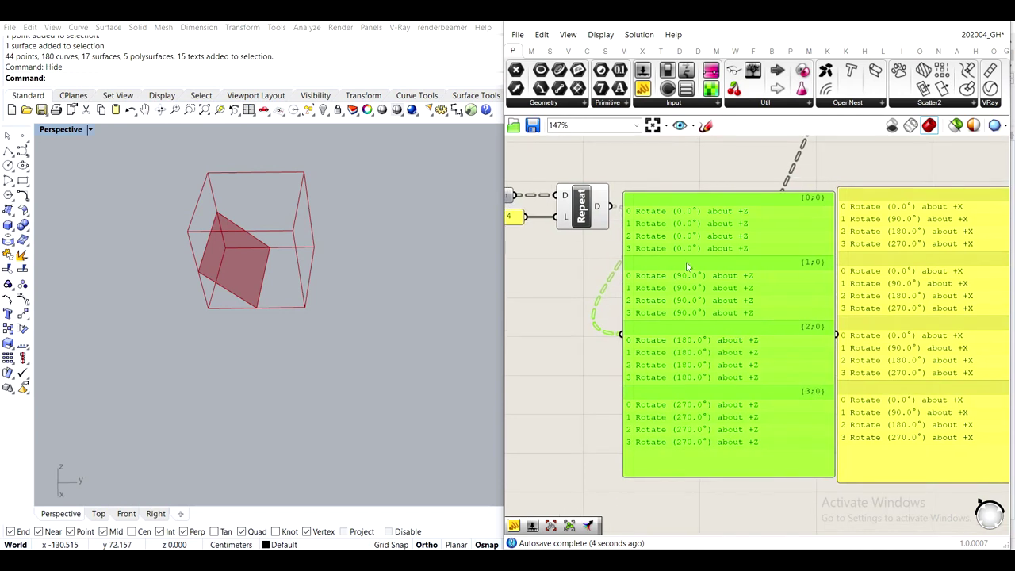
Compare the repeated +Z rotations with the +X rotations and move both Panels together away from Repeat Data
{"action": "scroll", "coordinate": [678, 196], "scroll_direction": "up", "scroll_amount": 1}
{"action": "right_click_drag", "start_coordinate": [862, 264], "coordinate": [807, 265]}
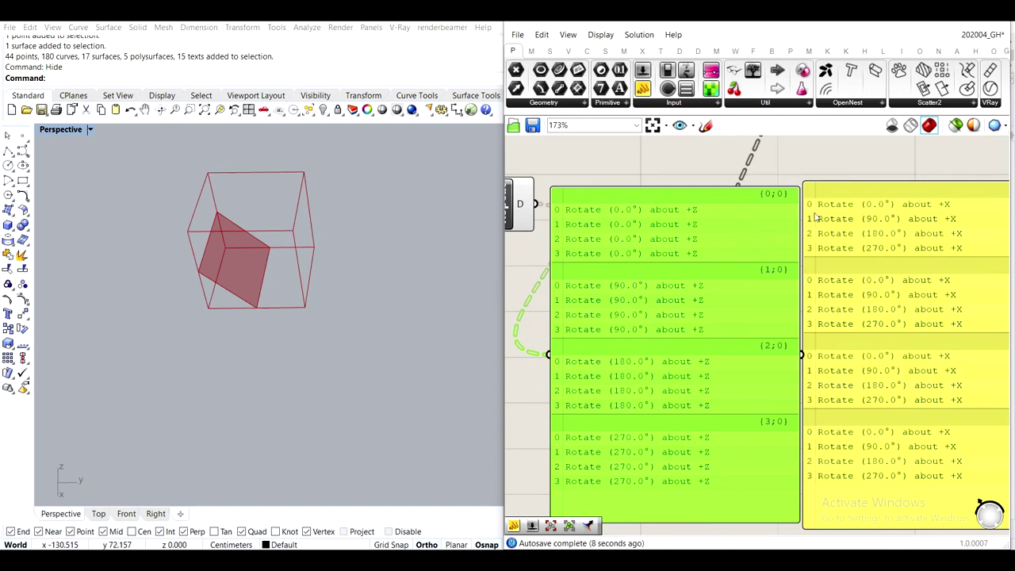
{"action": "scroll", "coordinate": [815, 216], "scroll_direction": "down", "scroll_amount": 1}
{"action": "scroll", "coordinate": [724, 304], "scroll_direction": "down", "scroll_amount": 3}
{"action": "scroll", "coordinate": [866, 238], "scroll_direction": "up", "scroll_amount": 1}
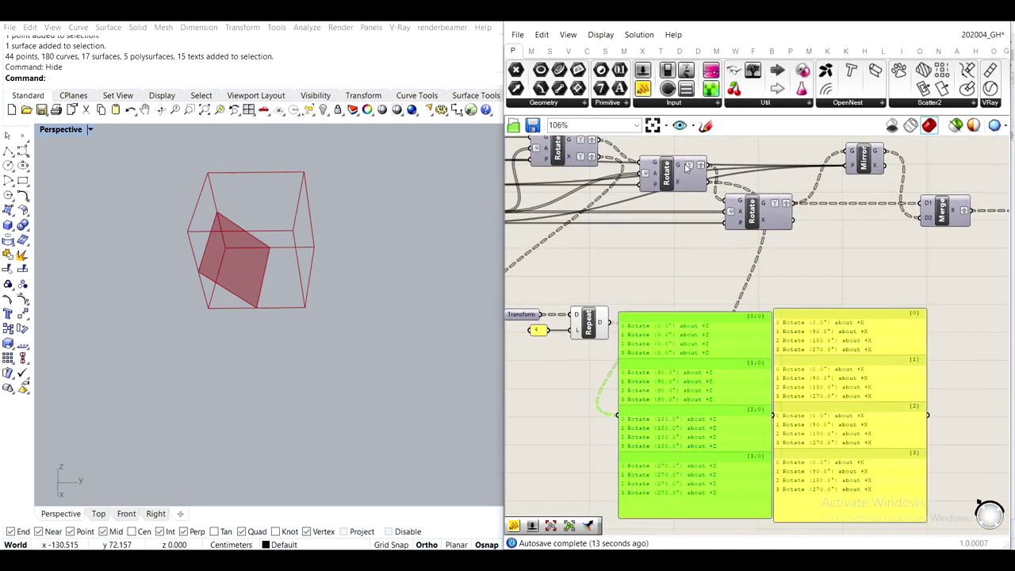
{"action": "scroll", "coordinate": [786, 284], "scroll_direction": "down", "scroll_amount": 2}
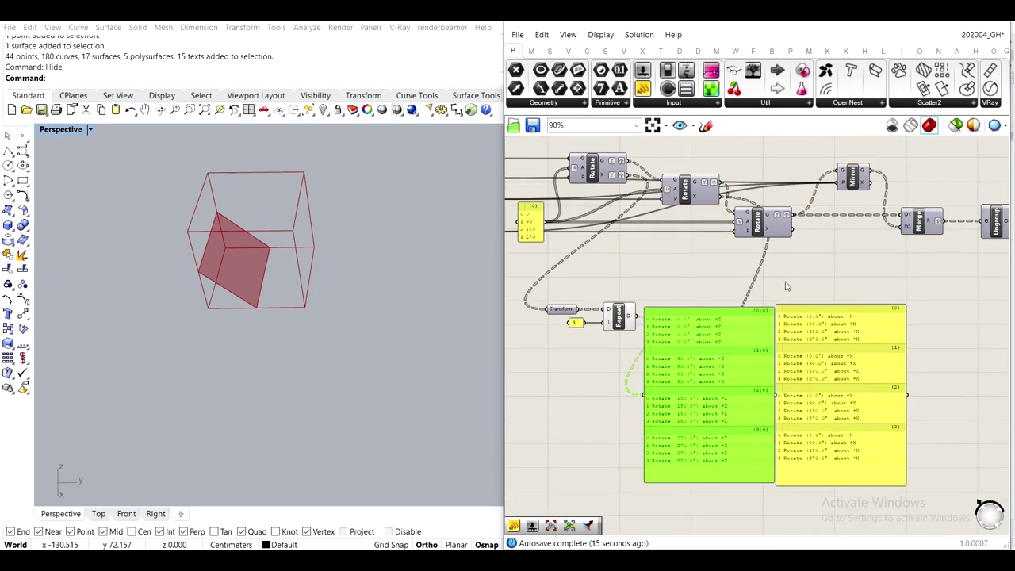
{"action": "left_click_drag", "start_coordinate": [850, 494], "coordinate": [701, 414]}
{"action": "left_click_drag", "start_coordinate": [754, 421], "coordinate": [767, 443]}
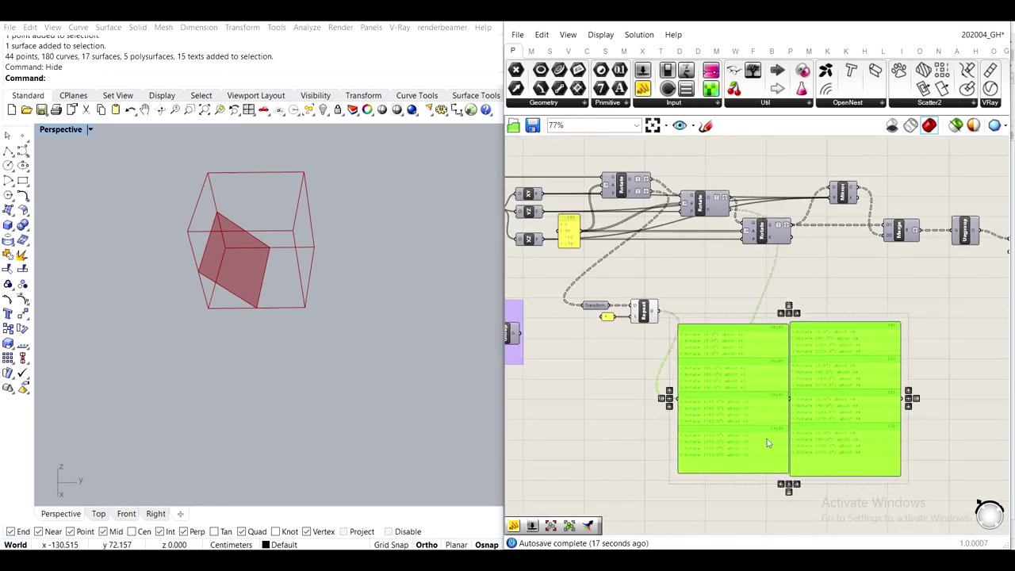
{"action": "left_click", "coordinate": [718, 303]}
Add a Transform parameter and connect it to the second Rotate component's Transform (X) output
{"action": "scroll", "coordinate": [650, 286], "scroll_direction": "up", "scroll_amount": 4}
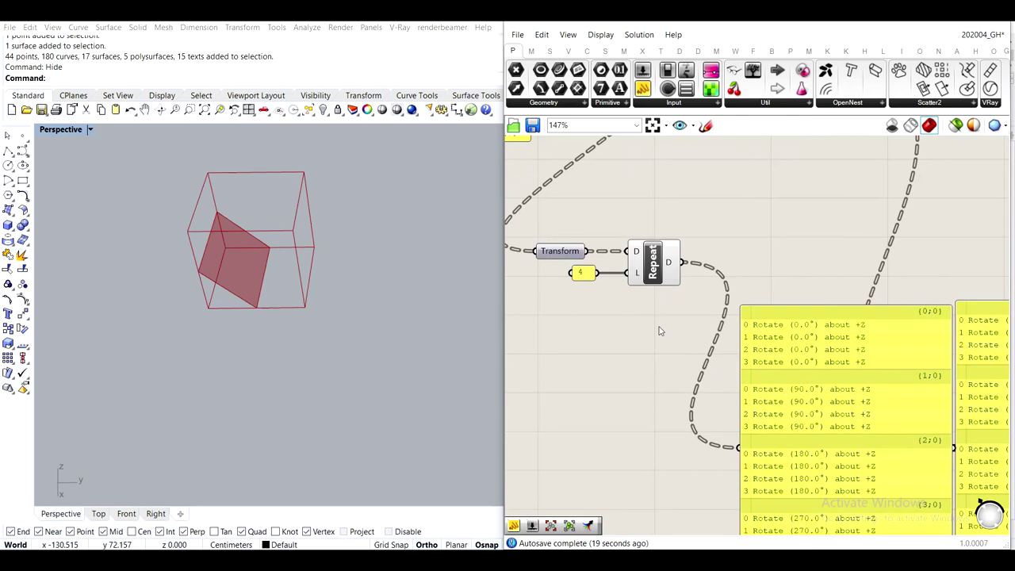
{"action": "left_click", "coordinate": [664, 276]}
{"action": "left_click", "coordinate": [766, 210]}
{"action": "scroll", "coordinate": [766, 210], "scroll_direction": "down", "scroll_amount": 2}
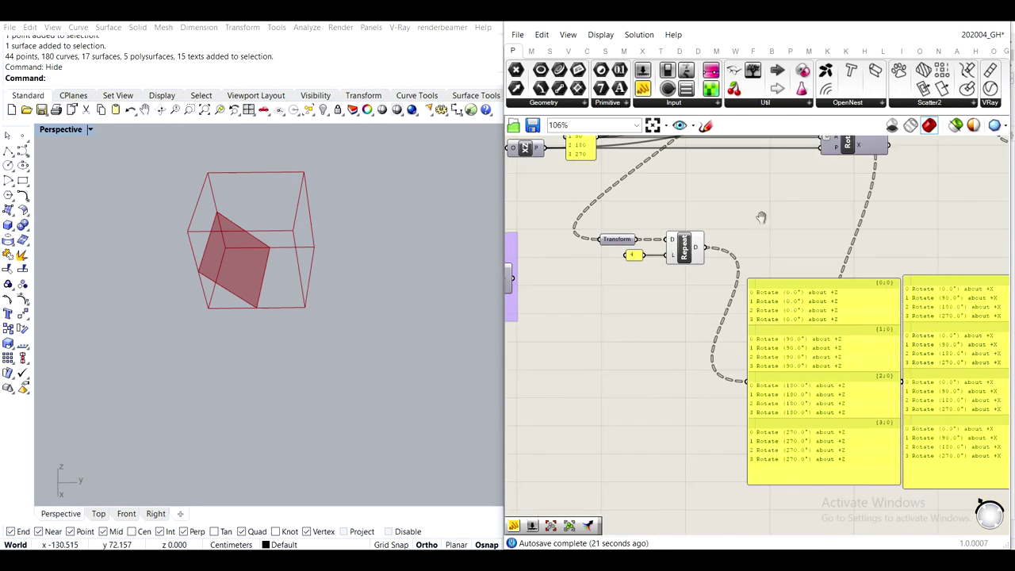
{"action": "right_click_drag", "start_coordinate": [761, 215], "coordinate": [719, 290]}
{"action": "scroll", "coordinate": [808, 210], "scroll_direction": "up", "scroll_amount": 1}
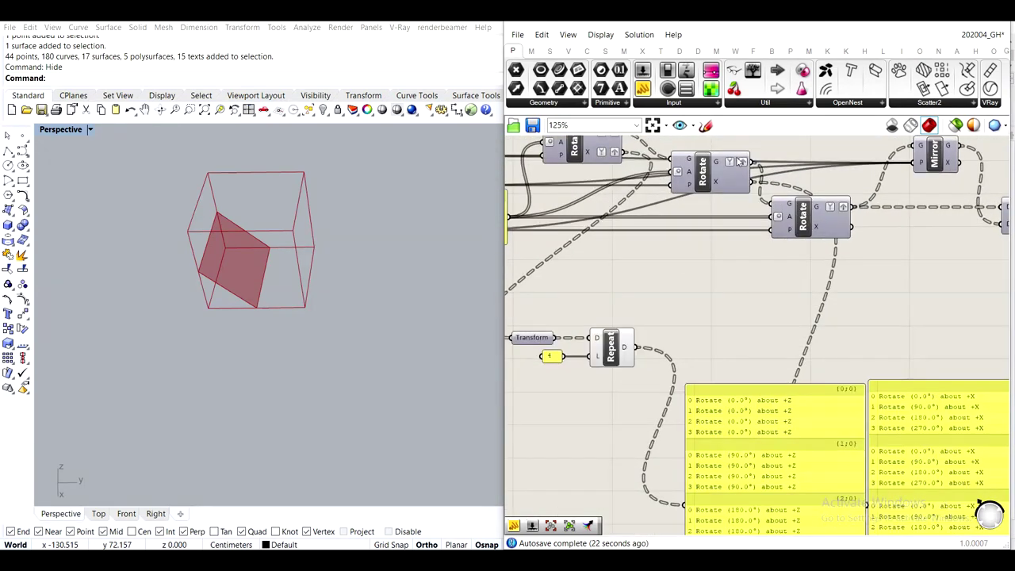
{"action": "double_click", "coordinate": [716, 295]}
{"action": "type", "text": "tran"}
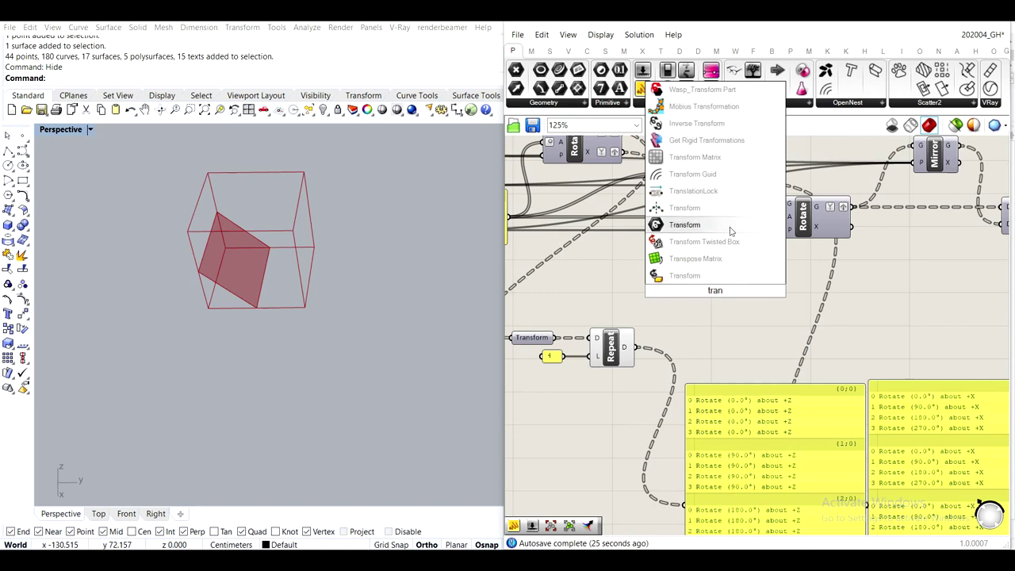
{"action": "left_click", "coordinate": [730, 229]}
{"action": "left_click_drag", "start_coordinate": [758, 182], "coordinate": [698, 310]}
{"action": "right_click_drag", "start_coordinate": [606, 349], "coordinate": [656, 334]}
{"action": "mouse_move", "coordinate": [739, 288]}
{"action": "left_mouse_down"}
{"action": "mouse_move", "coordinate": [757, 285]}
{"action": "mouse_move", "coordinate": [751, 294]}
{"action": "left_mouse_up"}
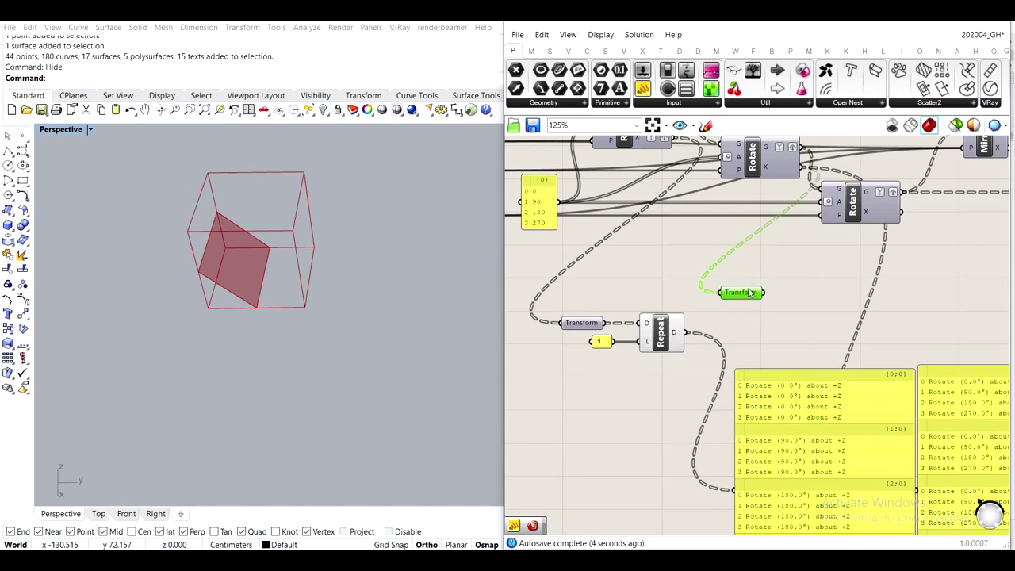
Rename the new Transform parameter Transform2 and the one feeding Repeat Data Transform1
{"action": "right_click", "coordinate": [749, 292]}
{"action": "type", "text": "2"}
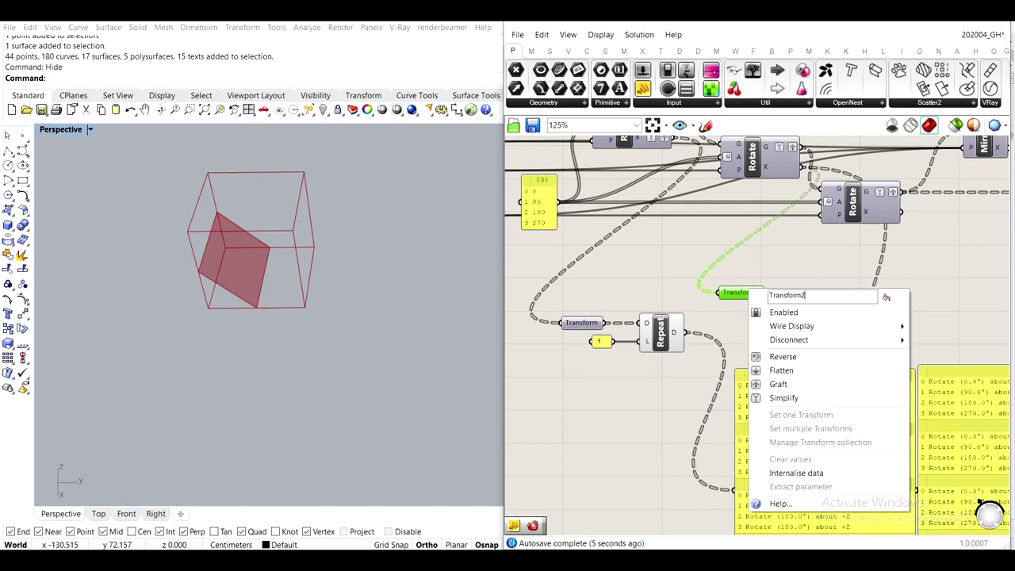
{"action": "left_click", "coordinate": [818, 255]}
{"action": "left_click", "coordinate": [584, 324]}
{"action": "right_click", "coordinate": [608, 321]}
{"action": "type", "text": "1"}
{"action": "left_click", "coordinate": [672, 278]}
{"action": "scroll", "coordinate": [698, 290], "scroll_direction": "up", "scroll_amount": 2}
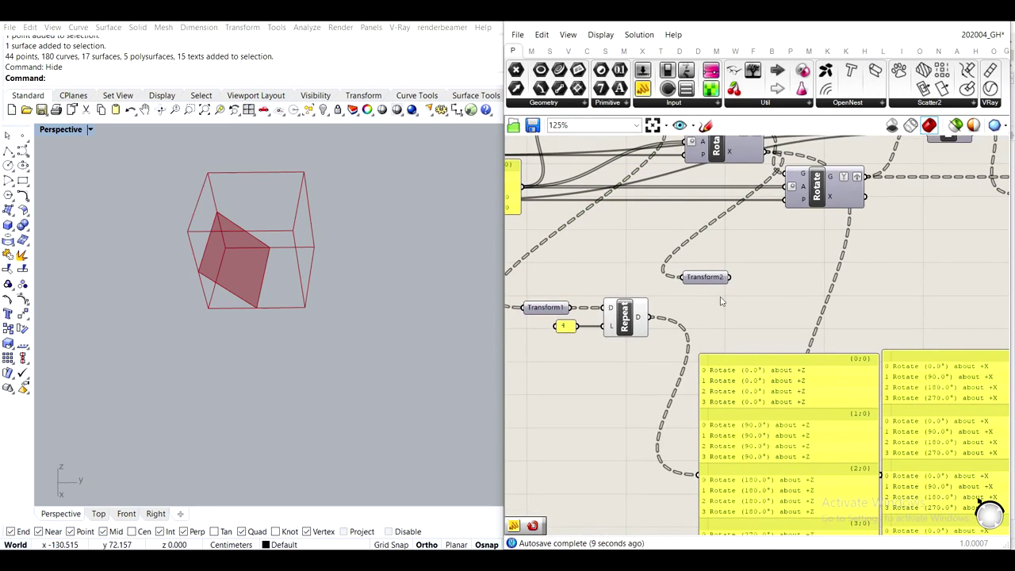
Feed the +X rotation Panel from Transform2 and reposition the +Z rotation Panel and the Transform2 parameter
{"action": "right_click_drag", "start_coordinate": [666, 357], "coordinate": [603, 218]}
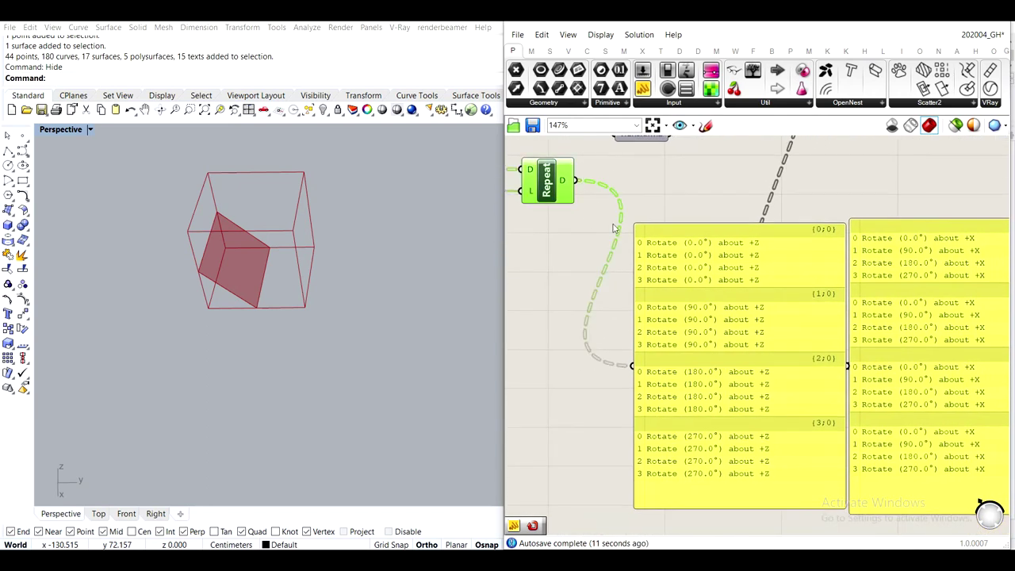
{"action": "right_click_drag", "start_coordinate": [694, 261], "coordinate": [724, 351]}
{"action": "left_click", "coordinate": [682, 222]}
{"action": "right_click_drag", "start_coordinate": [861, 405], "coordinate": [811, 362]}
{"action": "left_click_drag", "start_coordinate": [649, 180], "coordinate": [829, 413]}
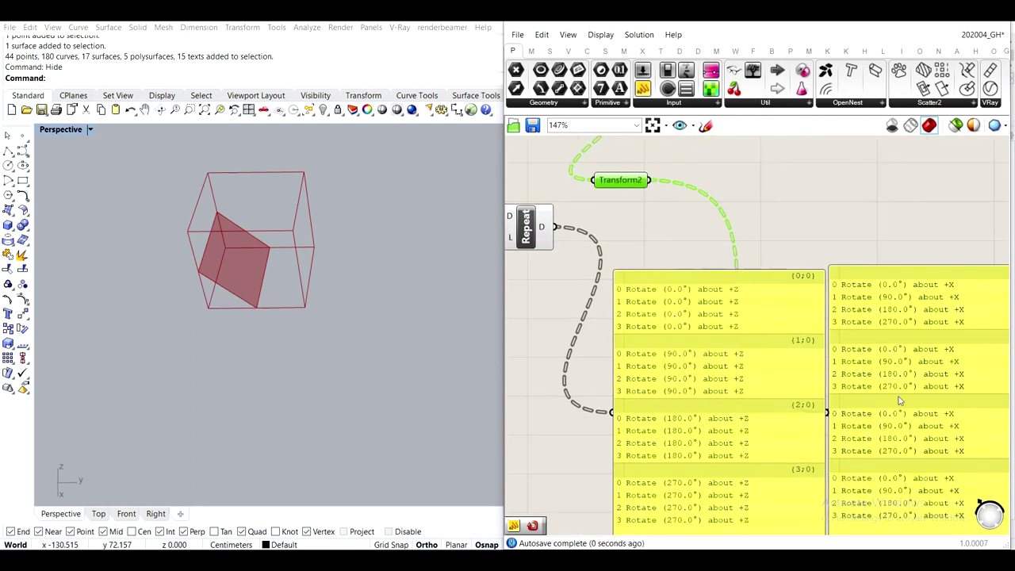
{"action": "left_click", "coordinate": [896, 392]}
{"action": "left_click_drag", "start_coordinate": [787, 351], "coordinate": [749, 356]}
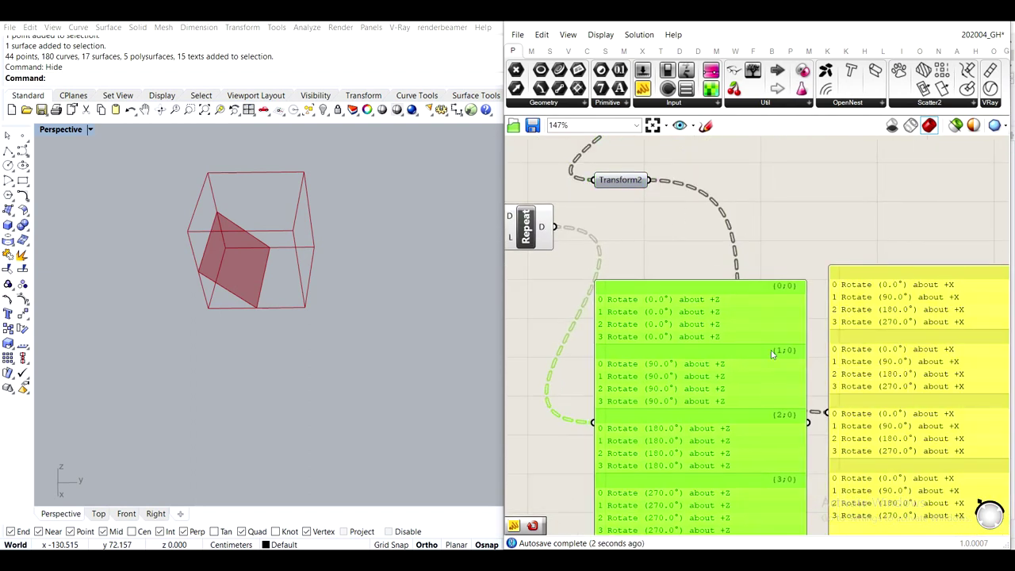
{"action": "left_click_drag", "start_coordinate": [711, 313], "coordinate": [690, 306]}
{"action": "right_click_drag", "start_coordinate": [673, 260], "coordinate": [707, 312]}
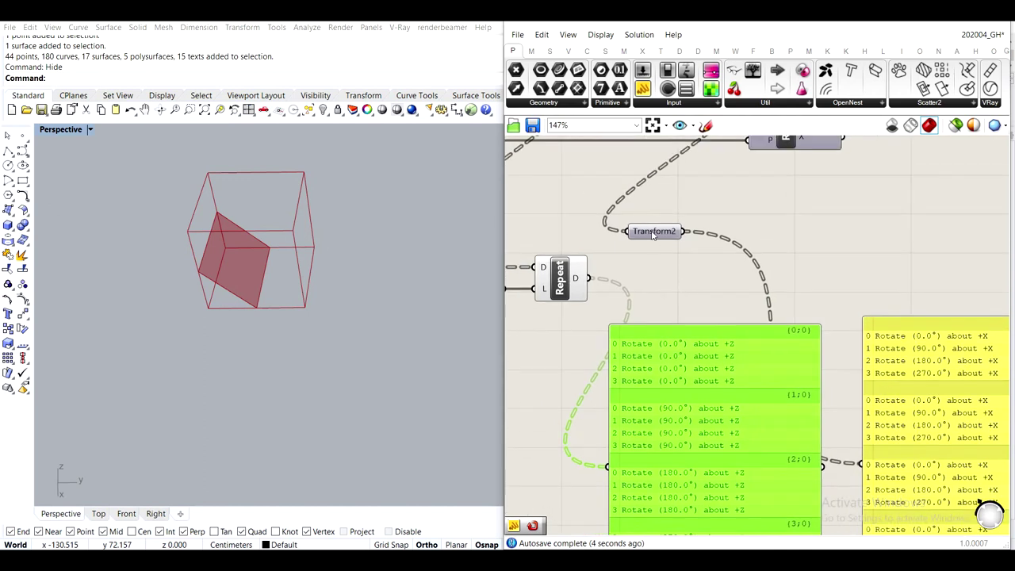
{"action": "left_click_drag", "start_coordinate": [653, 232], "coordinate": [641, 226]}
Examine how the finished reference definition chains Repeat Data, Merge and Compound after its Rotate components
{"action": "double_click", "coordinate": [780, 233]}
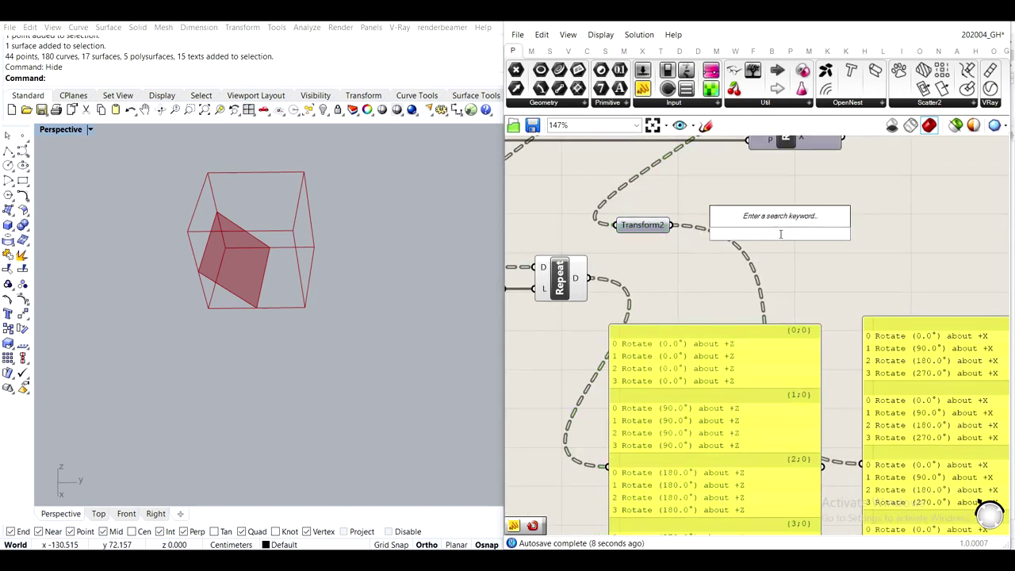
{"action": "left_click", "coordinate": [874, 228]}
{"action": "scroll", "coordinate": [874, 228], "scroll_direction": "down", "scroll_amount": 5}
{"action": "right_click_drag", "start_coordinate": [874, 227], "coordinate": [797, 405]}
{"action": "right_click_drag", "start_coordinate": [820, 208], "coordinate": [774, 349]}
{"action": "scroll", "coordinate": [825, 255], "scroll_direction": "up", "scroll_amount": 3}
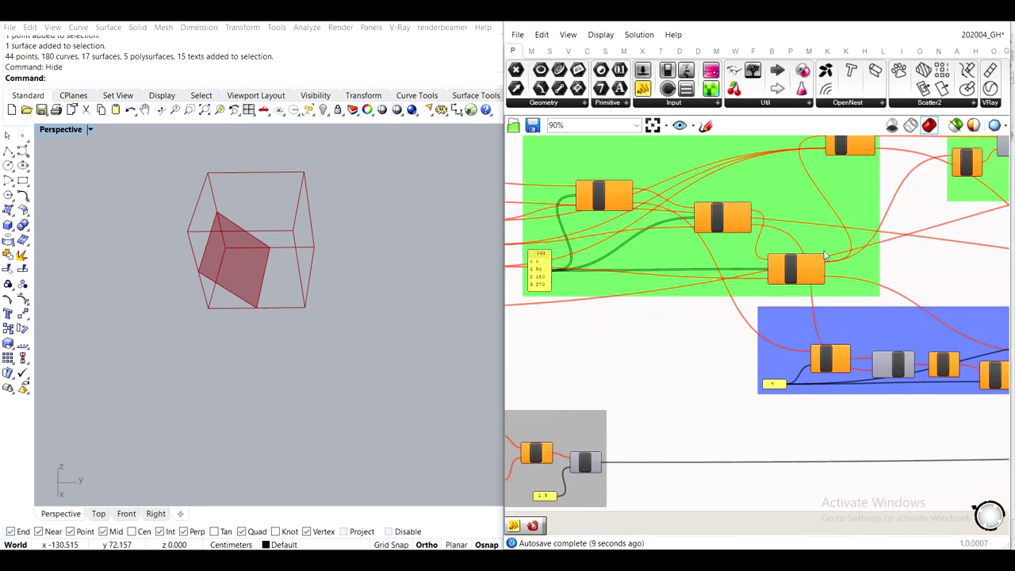
{"action": "scroll", "coordinate": [824, 256], "scroll_direction": "up", "scroll_amount": 1}
{"action": "right_click_drag", "start_coordinate": [623, 299], "coordinate": [503, 262]}
{"action": "right_click_drag", "start_coordinate": [766, 384], "coordinate": [689, 354]}
{"action": "scroll", "coordinate": [689, 353], "scroll_direction": "up", "scroll_amount": 1}
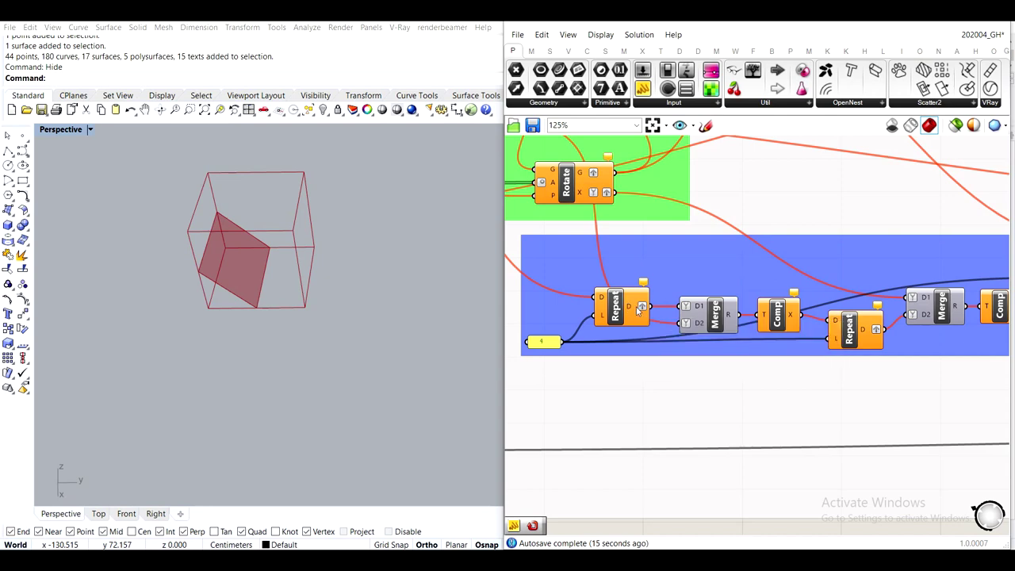
Add a Merge component with Transform2 feeding D1 and the Repeat Data output feeding D2, and remove its extra D3 input
{"action": "scroll", "coordinate": [656, 314], "scroll_direction": "down", "scroll_amount": 9}
{"action": "right_click_drag", "start_coordinate": [650, 405], "coordinate": [695, 240]}
{"action": "scroll", "coordinate": [585, 300], "scroll_direction": "up", "scroll_amount": 6}
{"action": "scroll", "coordinate": [607, 367], "scroll_direction": "up", "scroll_amount": 2}
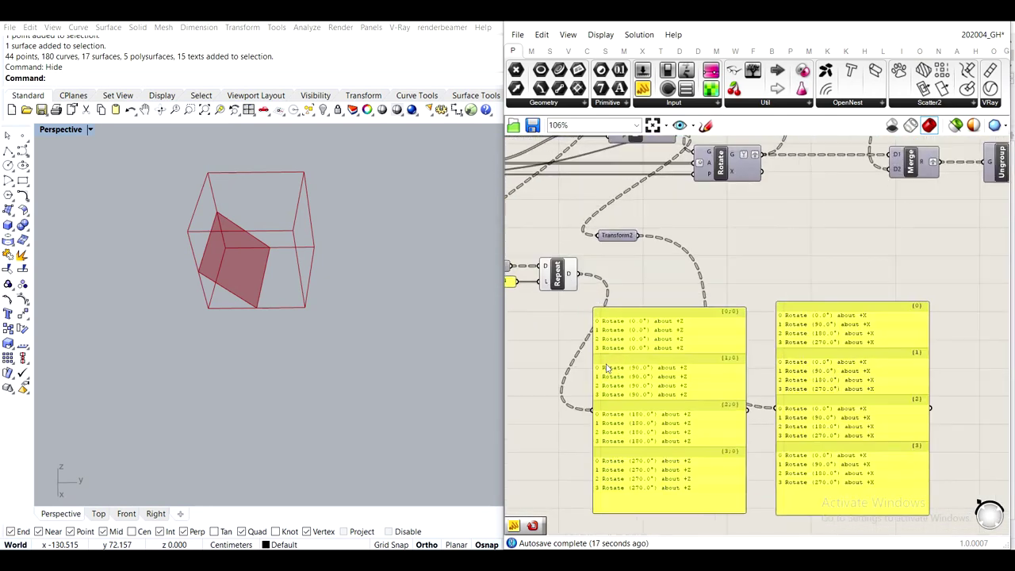
{"action": "double_click", "coordinate": [736, 272]}
{"action": "type", "text": "merge"}
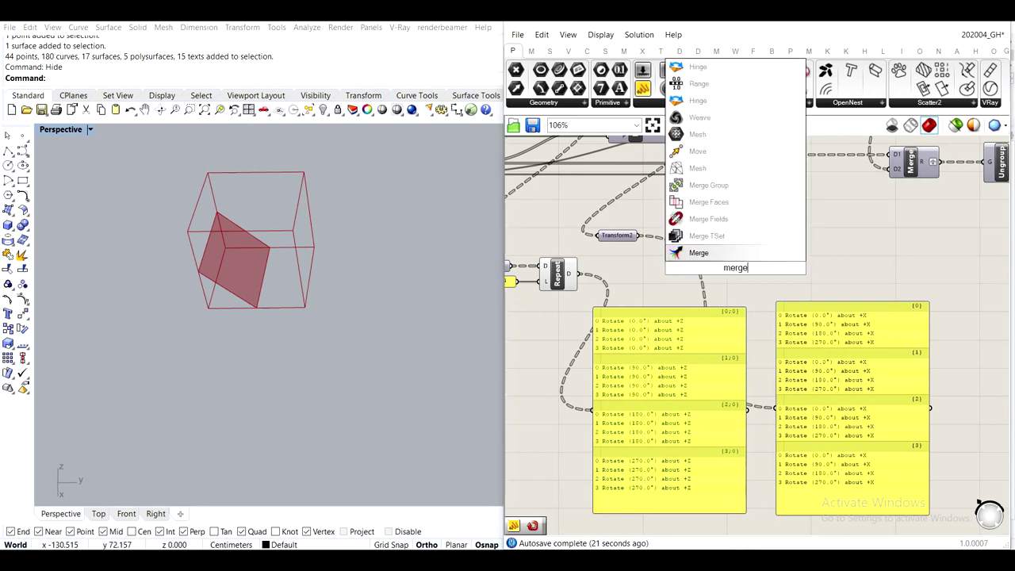
{"action": "left_click", "coordinate": [699, 253]}
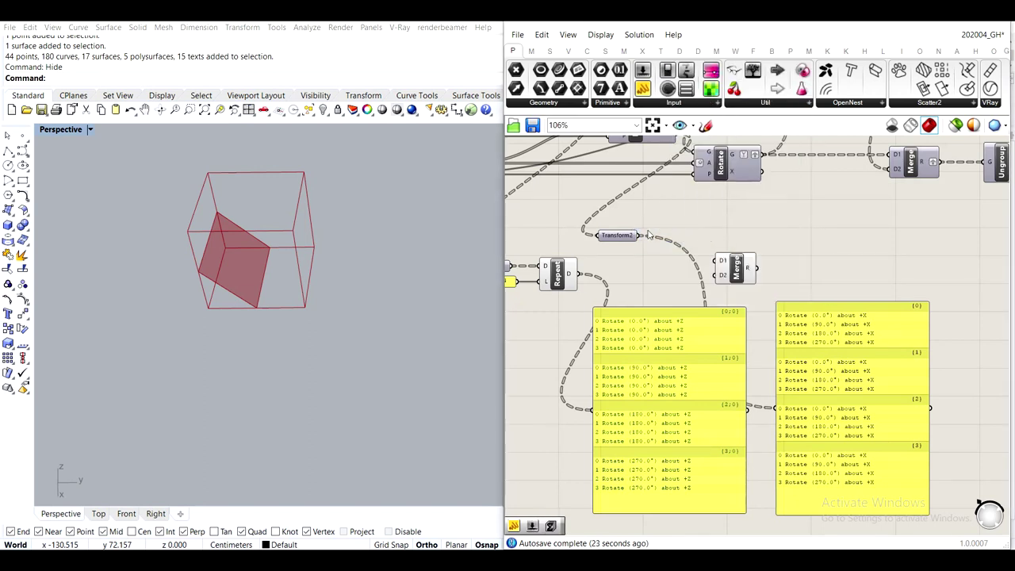
{"action": "left_click_drag", "start_coordinate": [679, 249], "coordinate": [722, 260]}
{"action": "left_click_drag", "start_coordinate": [585, 273], "coordinate": [704, 284]}
{"action": "scroll", "coordinate": [703, 284], "scroll_direction": "up", "scroll_amount": 1}
{"action": "scroll", "coordinate": [690, 287], "scroll_direction": "up", "scroll_amount": 4}
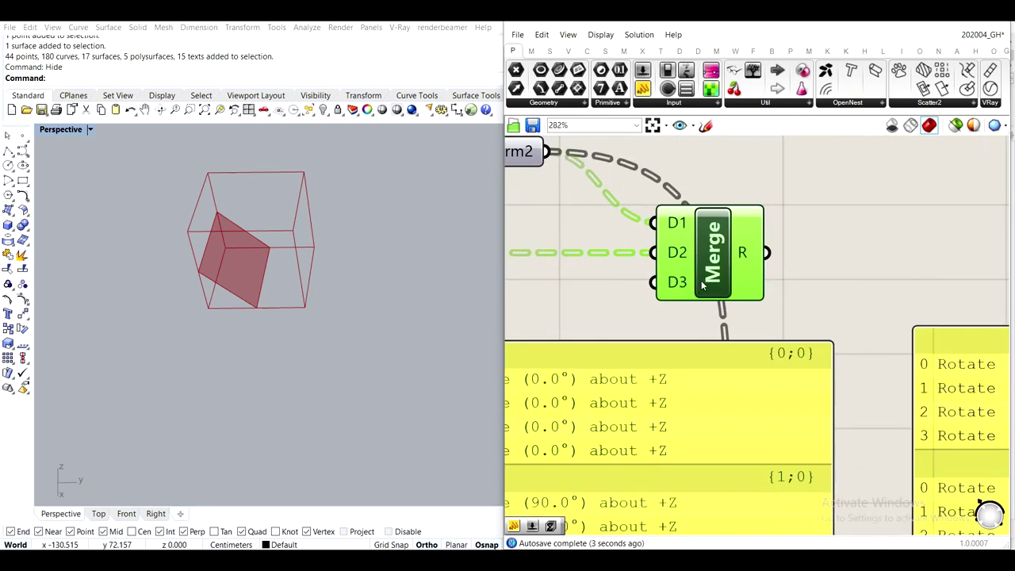
{"action": "left_click", "coordinate": [692, 283]}
{"action": "scroll", "coordinate": [688, 287], "scroll_direction": "down", "scroll_amount": 5}
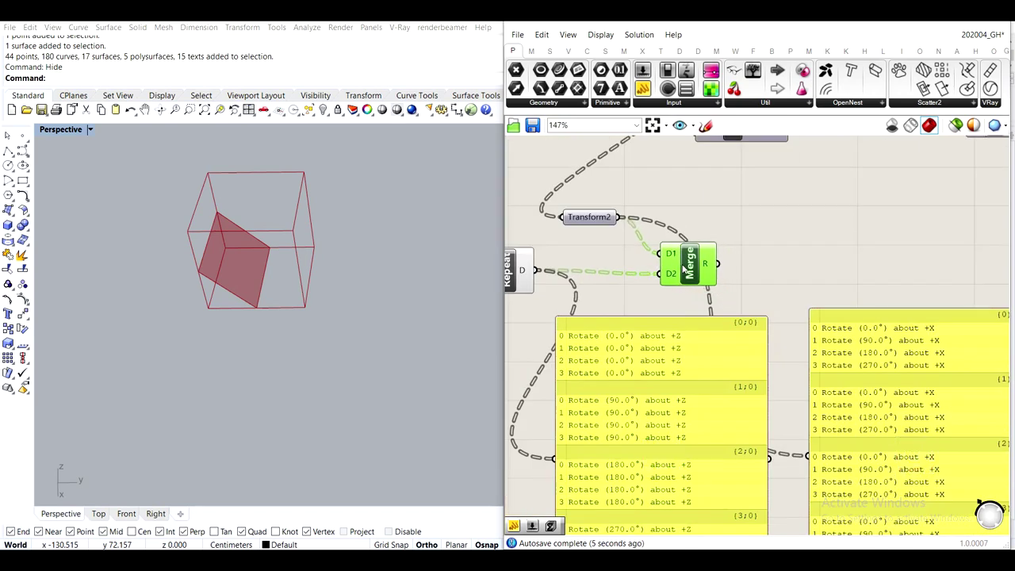
Connect the Merge result to the +X rotation Panel in place of Transform2 and make the Panel taller
{"action": "left_click_drag", "start_coordinate": [718, 263], "coordinate": [807, 457]}
{"action": "right_click_drag", "start_coordinate": [873, 418], "coordinate": [799, 295]}
{"action": "scroll", "coordinate": [791, 399], "scroll_direction": "down", "scroll_amount": 2}
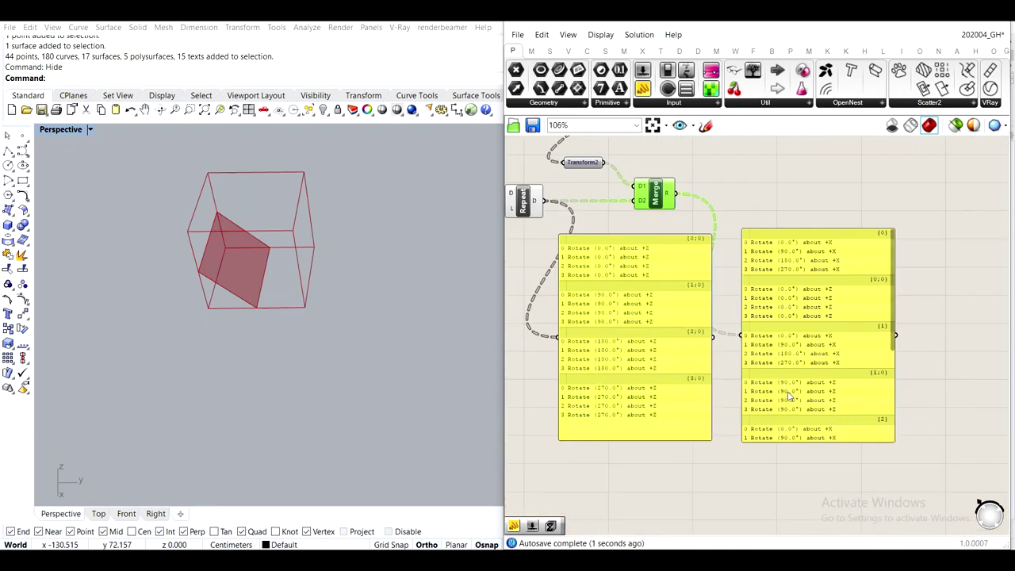
{"action": "left_click_drag", "start_coordinate": [821, 387], "coordinate": [837, 536]}
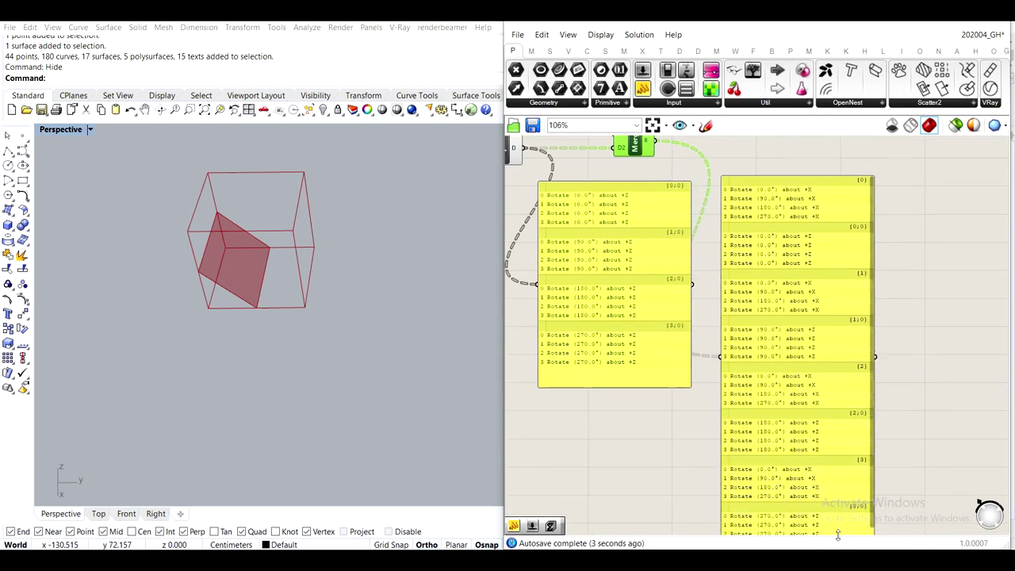
{"action": "right_click_drag", "start_coordinate": [677, 216], "coordinate": [706, 298]}
{"action": "scroll", "coordinate": [641, 193], "scroll_direction": "up", "scroll_amount": 1}
{"action": "right_click_drag", "start_coordinate": [816, 336], "coordinate": [761, 340]}
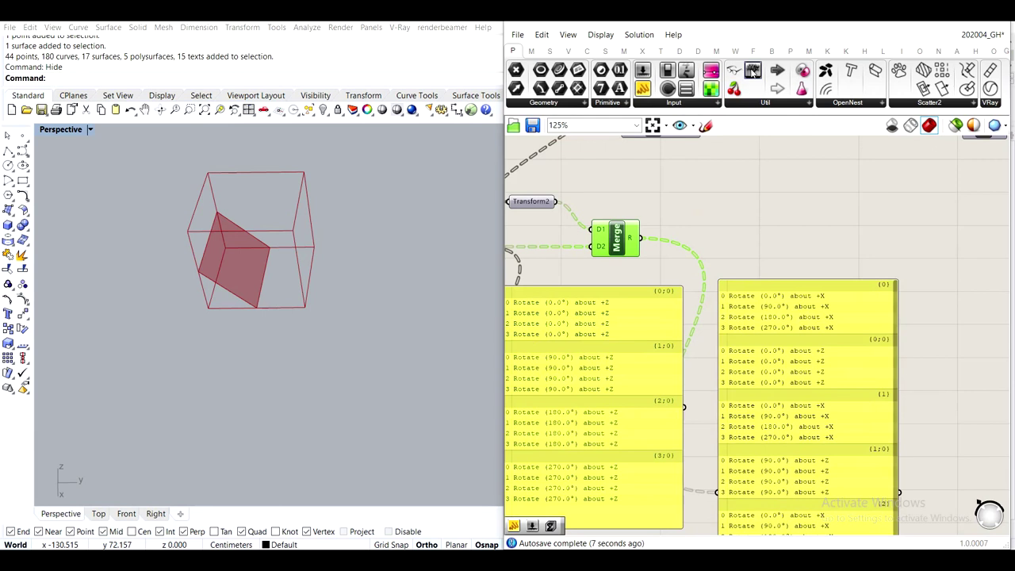
Inspect the Merge output's branch paths as a text list in a temporary Param Viewer and delete the viewer
{"action": "left_click", "coordinate": [770, 204]}
{"action": "left_click_drag", "start_coordinate": [734, 89], "coordinate": [764, 184]}
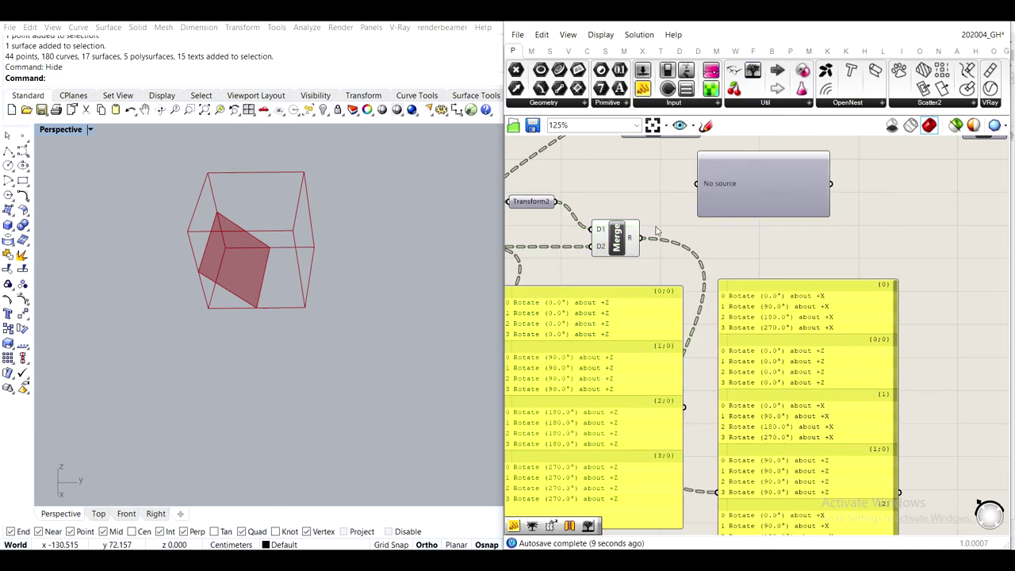
{"action": "left_click_drag", "start_coordinate": [639, 238], "coordinate": [700, 185]}
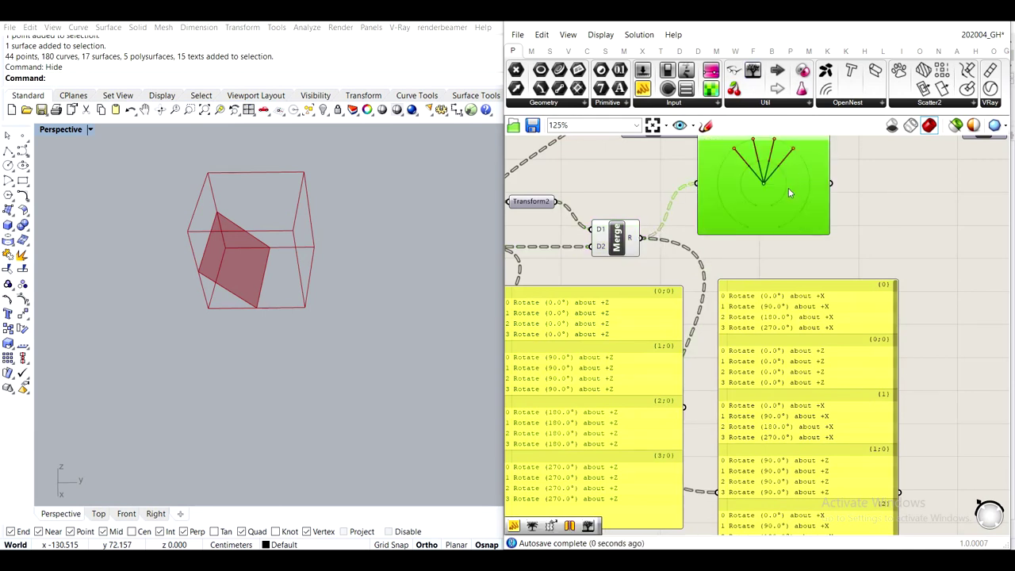
{"action": "scroll", "coordinate": [781, 178], "scroll_direction": "up", "scroll_amount": 2}
{"action": "double_click", "coordinate": [730, 211]}
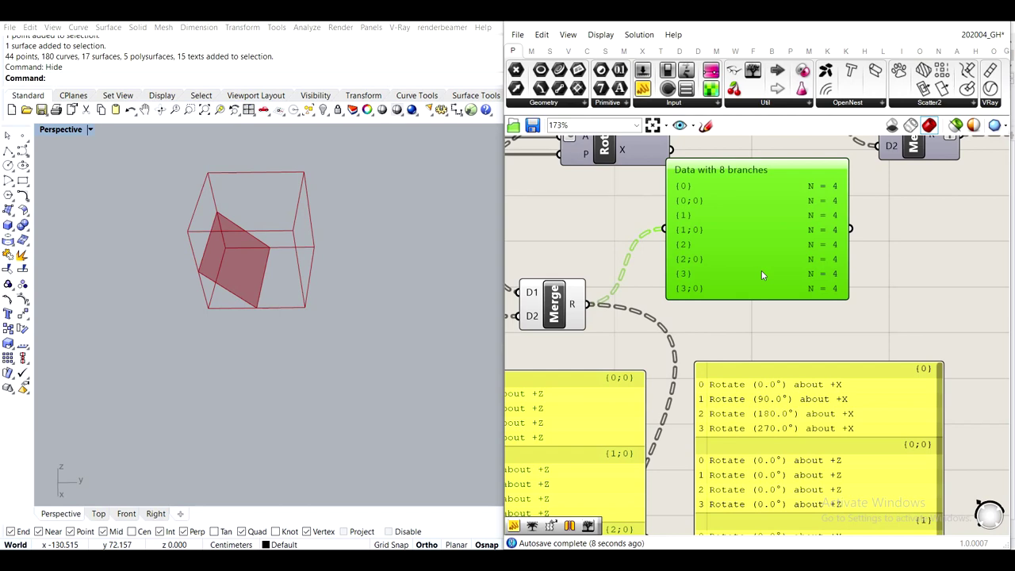
{"action": "key", "text": "Delete"}
Simplify both the D1 and D2 inputs of the new Merge component and check the merged branches in the Panel
{"action": "scroll", "coordinate": [761, 276], "scroll_direction": "down", "scroll_amount": 3}
{"action": "scroll", "coordinate": [676, 272], "scroll_direction": "up", "scroll_amount": 4}
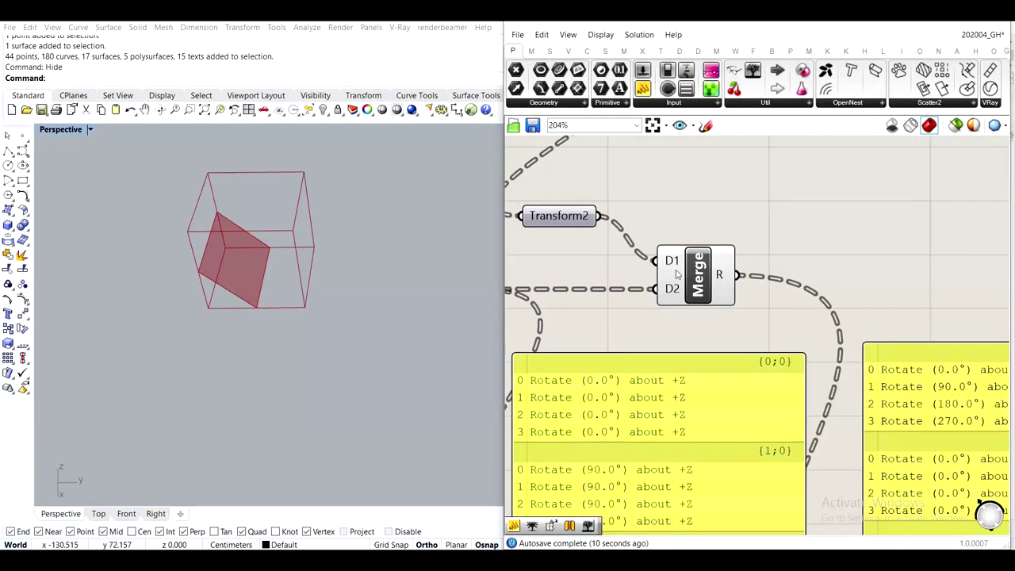
{"action": "right_click", "coordinate": [672, 269]}
{"action": "left_click", "coordinate": [710, 377]}
{"action": "right_click", "coordinate": [673, 289]}
{"action": "left_click", "coordinate": [710, 411]}
{"action": "scroll", "coordinate": [809, 257], "scroll_direction": "down", "scroll_amount": 4}
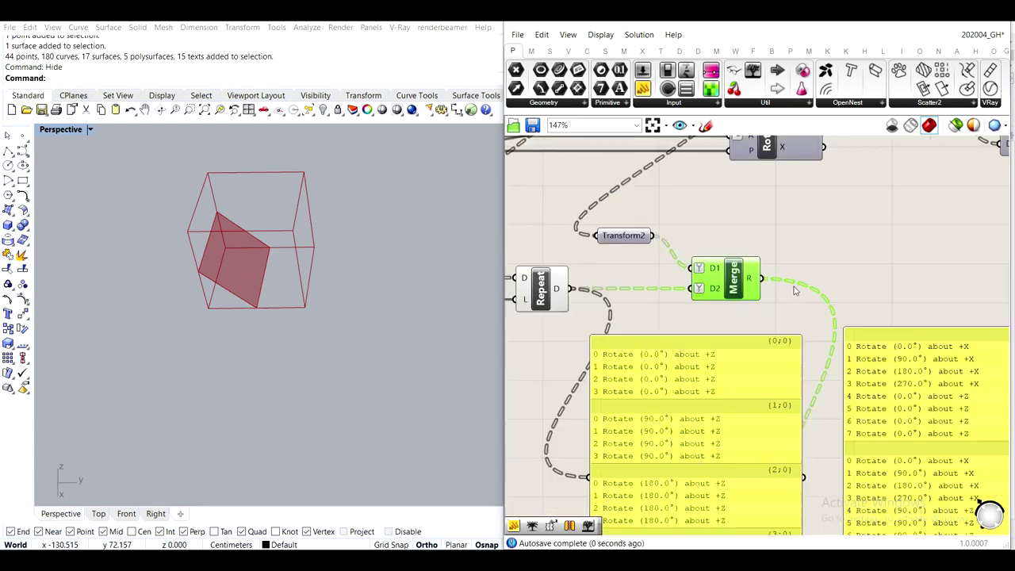
{"action": "scroll", "coordinate": [808, 258], "scroll_direction": "up", "scroll_amount": 5}
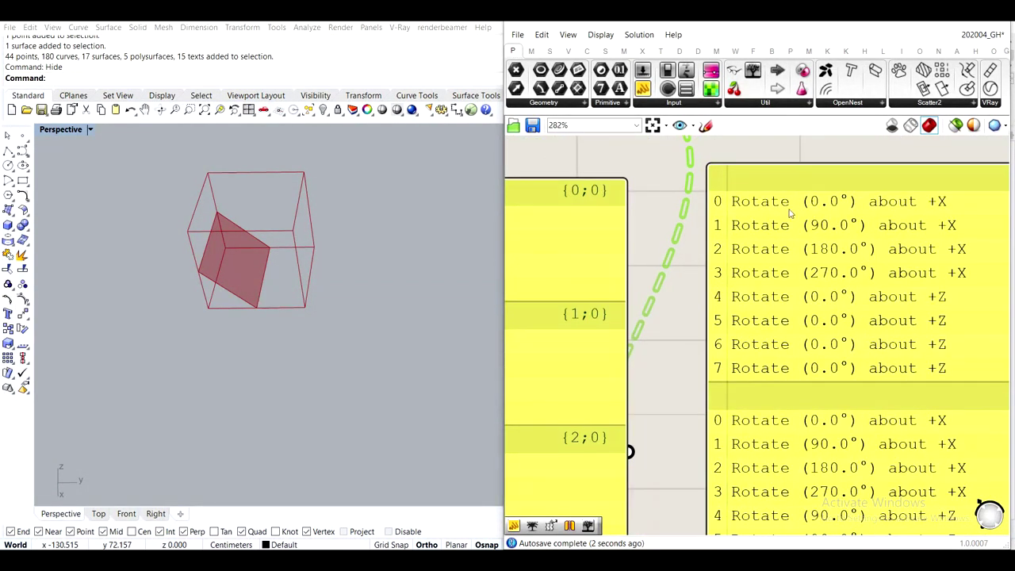
{"action": "scroll", "coordinate": [790, 213], "scroll_direction": "down", "scroll_amount": 4}
{"action": "scroll", "coordinate": [942, 332], "scroll_direction": "up", "scroll_amount": 3}
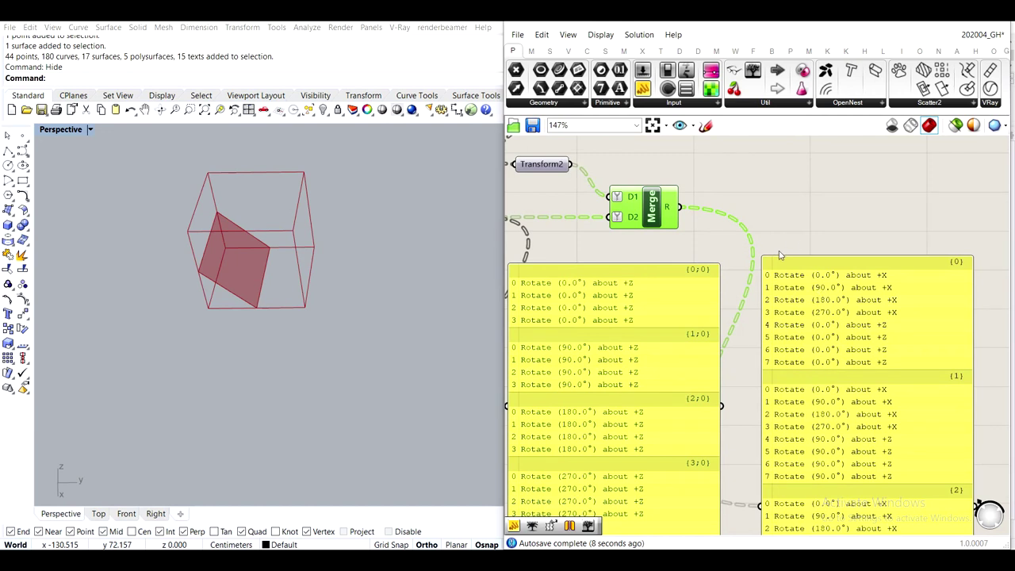
{"action": "scroll", "coordinate": [793, 294], "scroll_direction": "up", "scroll_amount": 1}
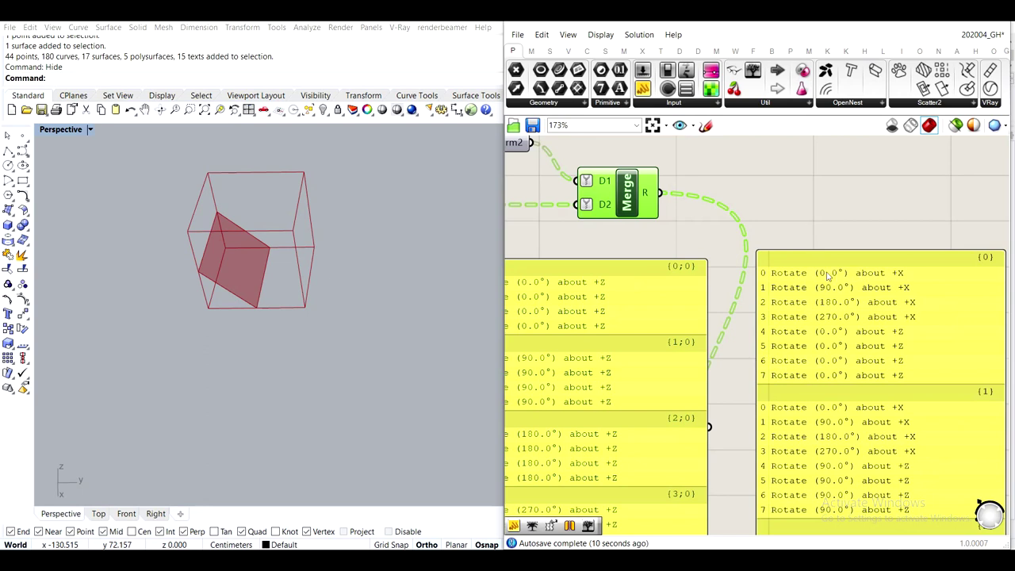
{"action": "scroll", "coordinate": [866, 272], "scroll_direction": "down", "scroll_amount": 3}
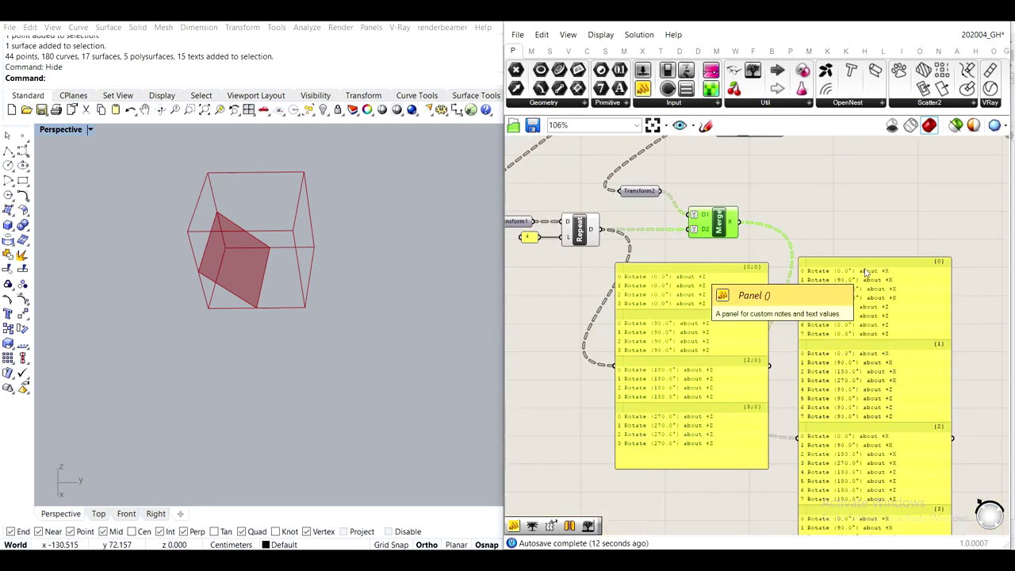
{"action": "scroll", "coordinate": [718, 200], "scroll_direction": "up", "scroll_amount": 2}
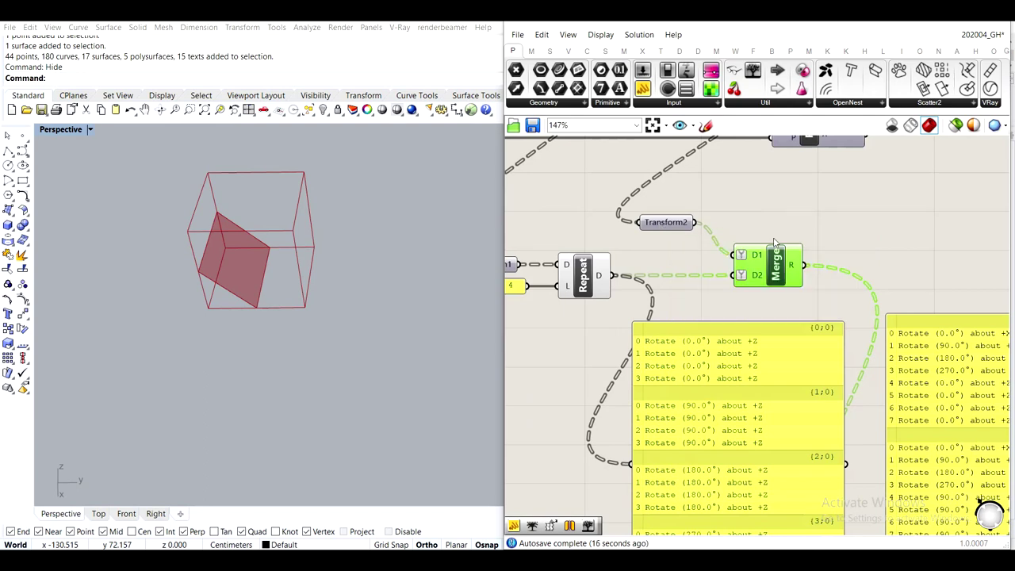
Move the Merge component farther from Transform2, disconnect the Panel from Merge, and feed the Panel from Transform2
{"action": "left_click_drag", "start_coordinate": [797, 274], "coordinate": [880, 254]}
{"action": "left_click_drag", "start_coordinate": [695, 223], "coordinate": [882, 496]}
{"action": "scroll", "coordinate": [699, 228], "scroll_direction": "down", "scroll_amount": 2}
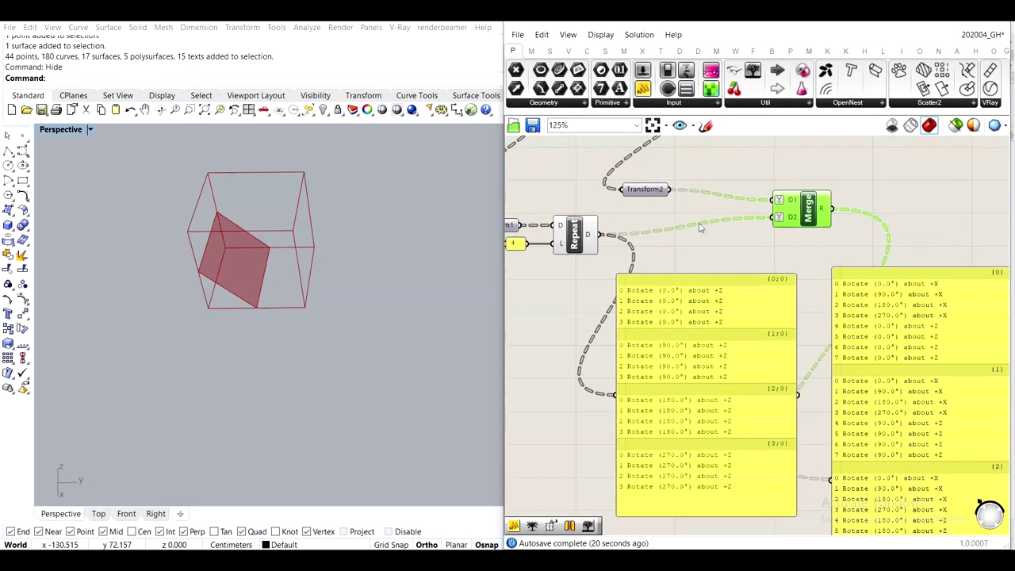
{"action": "left_click_drag", "start_coordinate": [667, 190], "coordinate": [842, 482]}
{"action": "left_click_drag", "start_coordinate": [898, 461], "coordinate": [900, 434]}
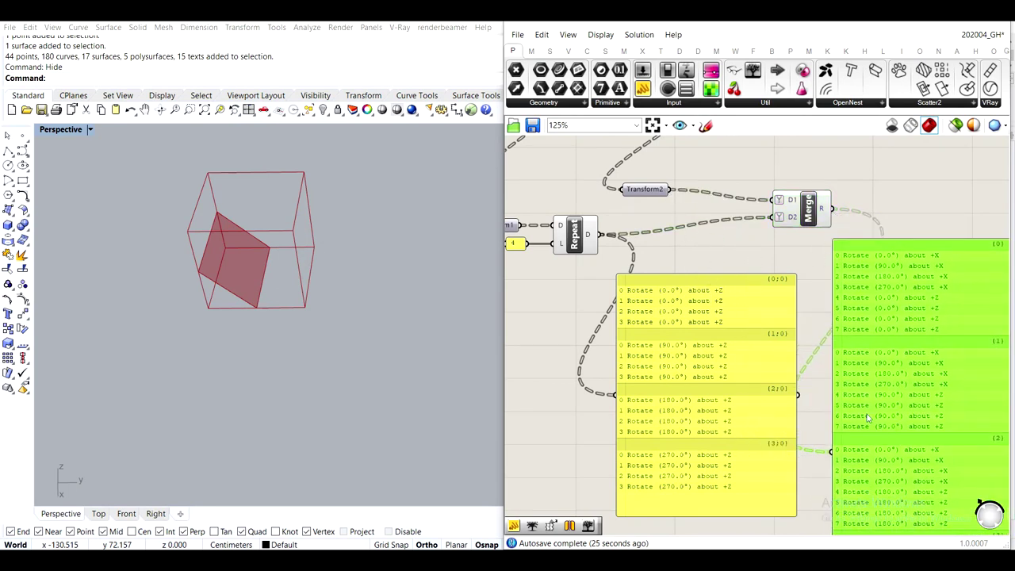
{"action": "left_click_drag", "start_coordinate": [832, 452], "coordinate": [833, 208], "text": "ctrl"}
{"action": "left_click_drag", "start_coordinate": [668, 190], "coordinate": [846, 334]}
Resize and reposition the +X rotation Panel beside the +Z Panel and nudge the Merge component
{"action": "scroll", "coordinate": [853, 468], "scroll_direction": "down", "scroll_amount": 3}
{"action": "left_click_drag", "start_coordinate": [811, 282], "coordinate": [794, 312]}
{"action": "right_click_drag", "start_coordinate": [747, 227], "coordinate": [779, 317]}
{"action": "scroll", "coordinate": [743, 245], "scroll_direction": "up", "scroll_amount": 3}
{"action": "left_click_drag", "start_coordinate": [740, 234], "coordinate": [736, 243]}
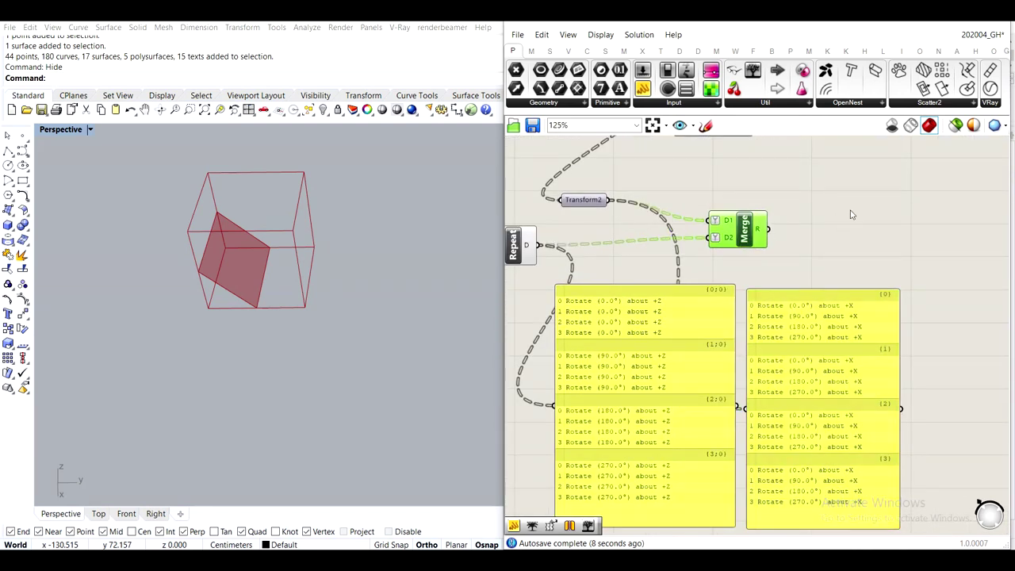
Graft the Data (D) output of the Repeat Data component that repeats Transform1
{"action": "scroll", "coordinate": [649, 312], "scroll_direction": "up", "scroll_amount": 1}
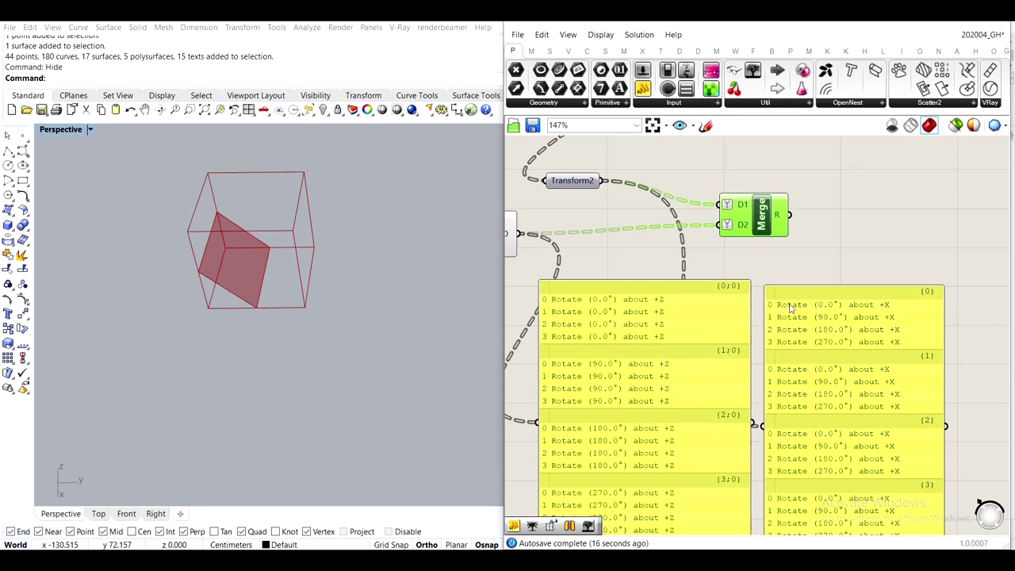
{"action": "scroll", "coordinate": [789, 308], "scroll_direction": "down", "scroll_amount": 4}
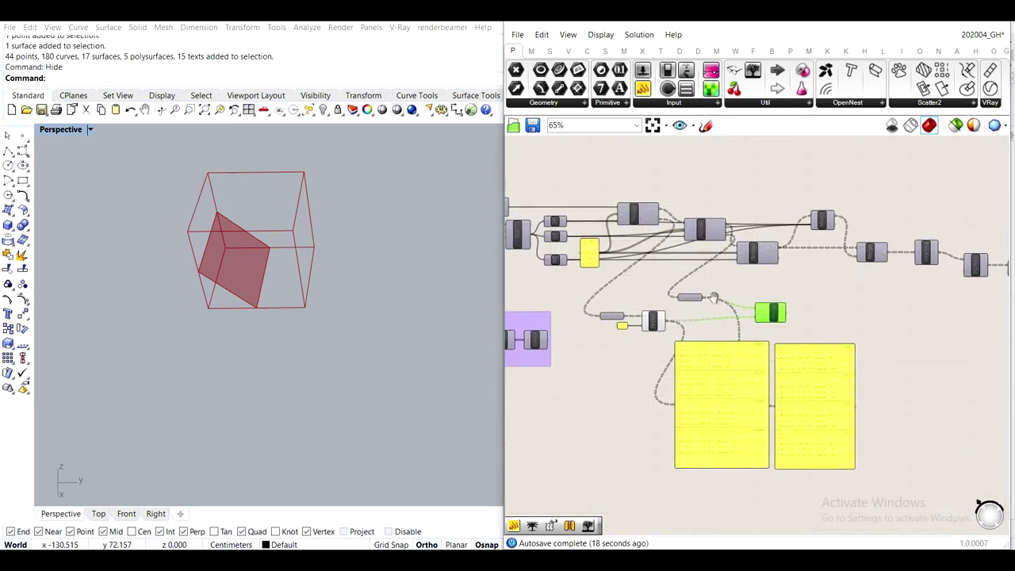
{"action": "scroll", "coordinate": [767, 232], "scroll_direction": "up", "scroll_amount": 4}
{"action": "scroll", "coordinate": [723, 238], "scroll_direction": "down", "scroll_amount": 2}
{"action": "right_click_drag", "start_coordinate": [741, 293], "coordinate": [656, 206]}
{"action": "scroll", "coordinate": [583, 287], "scroll_direction": "up", "scroll_amount": 2}
{"action": "mouse_move", "coordinate": [582, 290]}
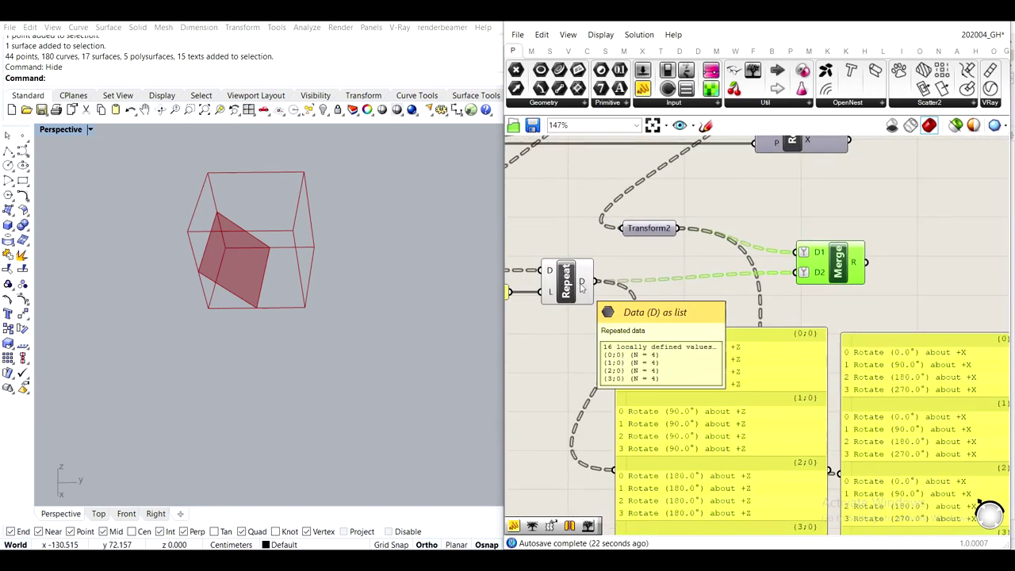
{"action": "right_click", "coordinate": [584, 284]}
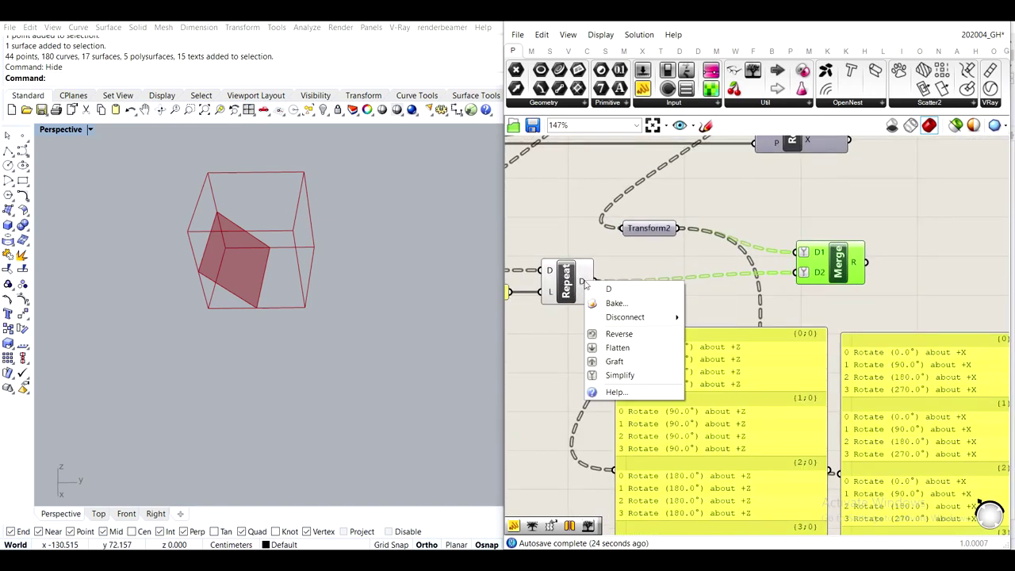
{"action": "left_click", "coordinate": [622, 360]}
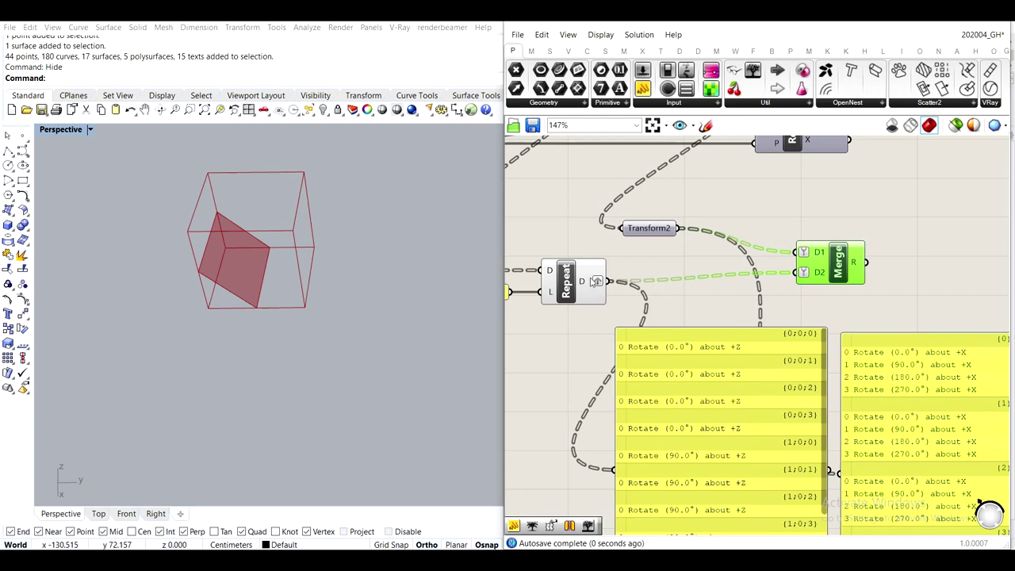
Graft the Transform2 parameter so each +X rotation sits in its own branch
{"action": "right_click_drag", "start_coordinate": [683, 374], "coordinate": [636, 402]}
{"action": "left_click", "coordinate": [649, 281]}
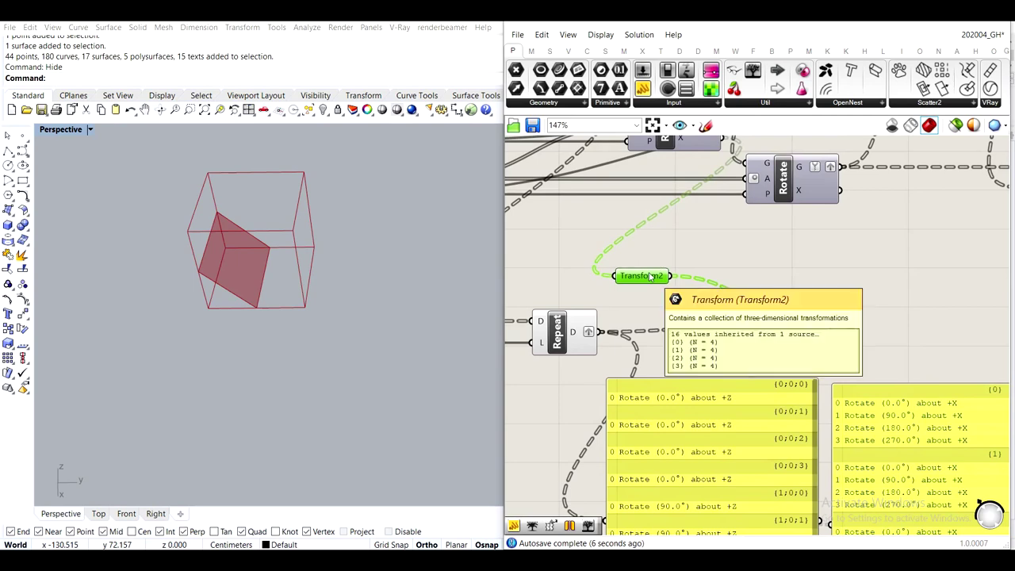
{"action": "right_click_drag", "start_coordinate": [649, 282], "coordinate": [660, 335]}
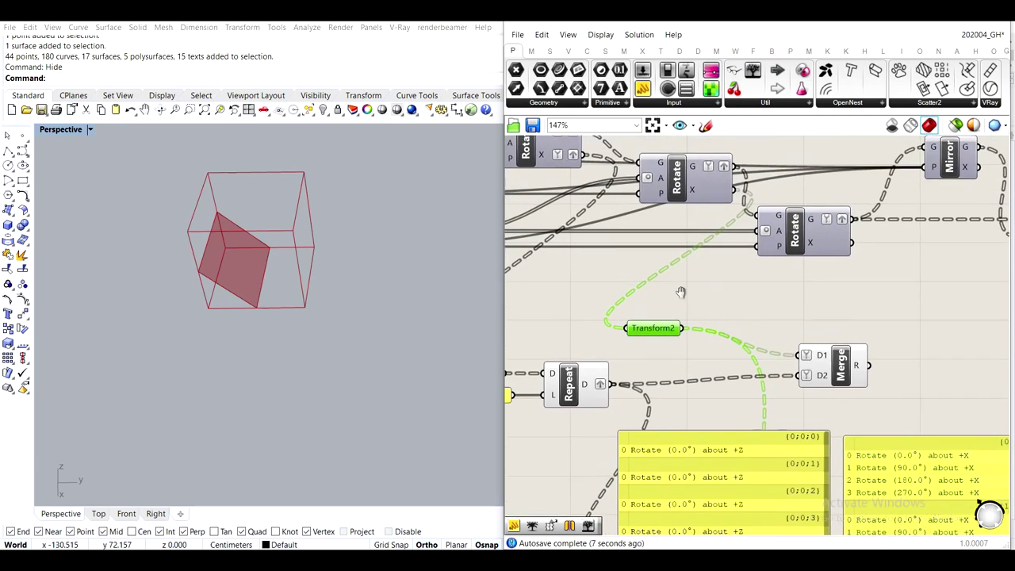
{"action": "right_click", "coordinate": [656, 333]}
{"action": "left_click", "coordinate": [705, 427]}
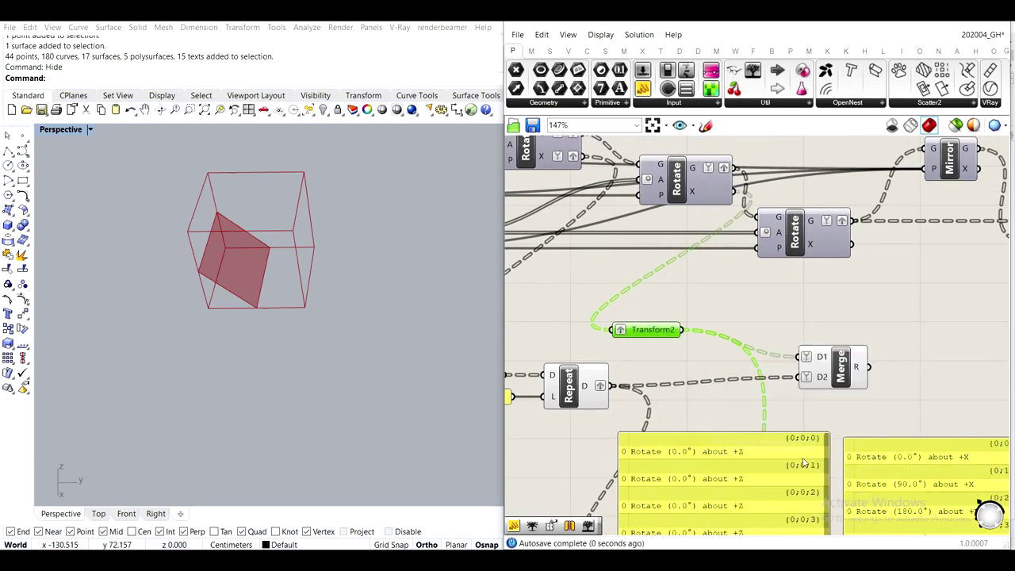
Feed the +X rotation Panel from the Merge result, reposition it beside Merge, and delete the +Z rotation Panel
{"action": "right_click_drag", "start_coordinate": [838, 461], "coordinate": [671, 256]}
{"action": "left_click_drag", "start_coordinate": [728, 306], "coordinate": [728, 289]}
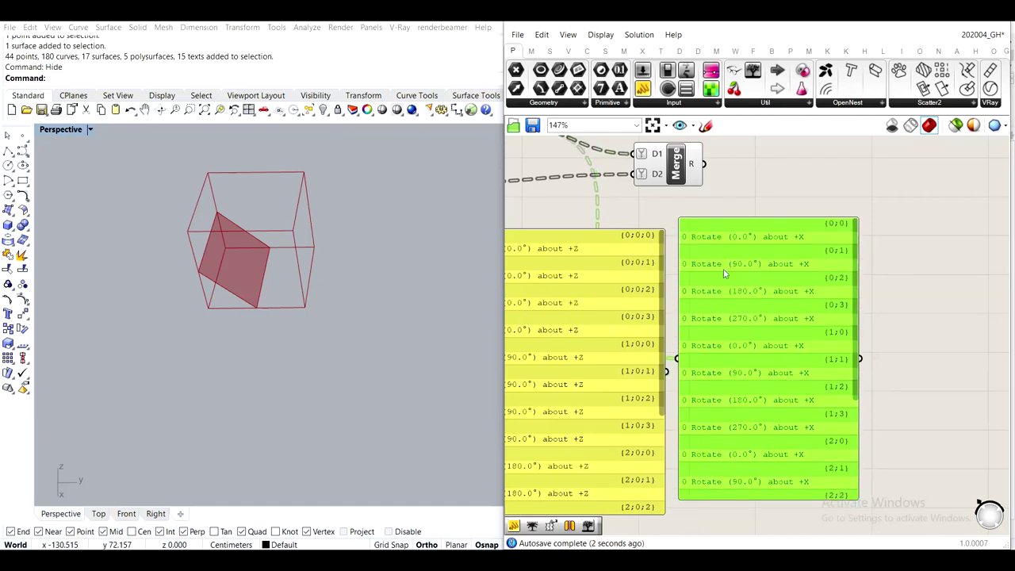
{"action": "scroll", "coordinate": [702, 297], "scroll_direction": "down", "scroll_amount": 2}
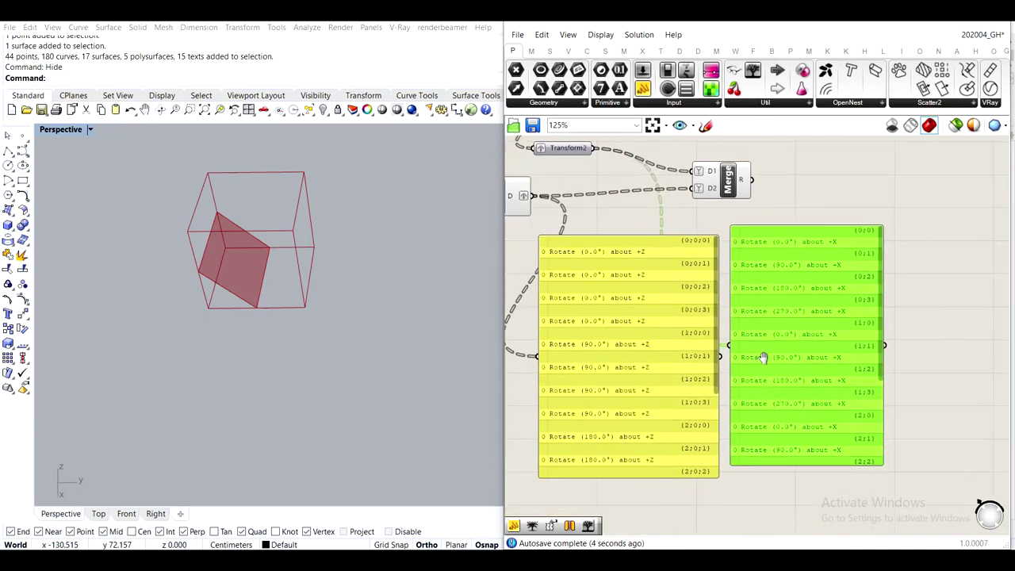
{"action": "left_click_drag", "start_coordinate": [763, 182], "coordinate": [752, 368]}
{"action": "left_click_drag", "start_coordinate": [795, 384], "coordinate": [849, 290]}
{"action": "right_click_drag", "start_coordinate": [854, 321], "coordinate": [852, 400]}
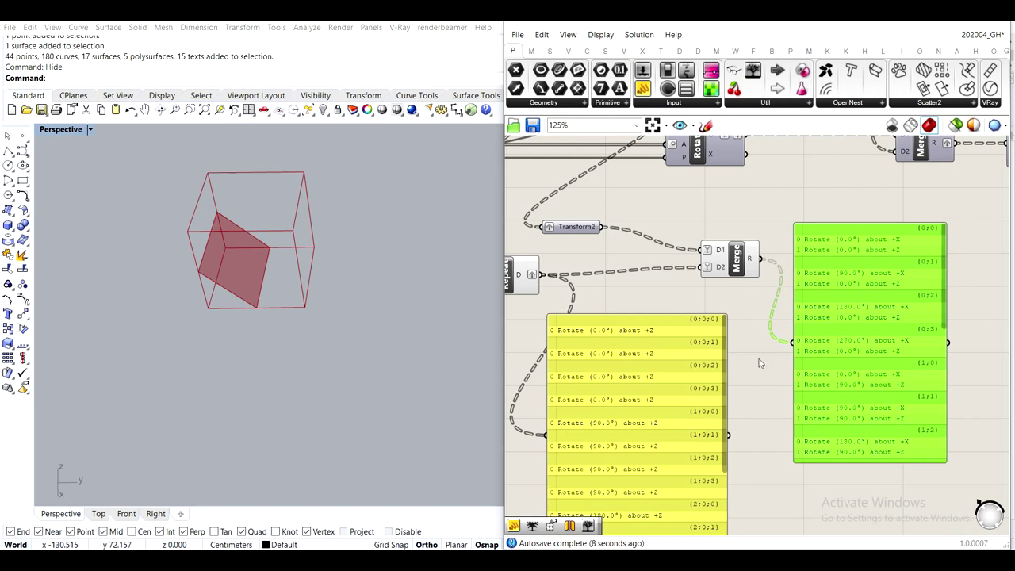
{"action": "left_click", "coordinate": [685, 386]}
{"action": "key", "text": "Delete"}
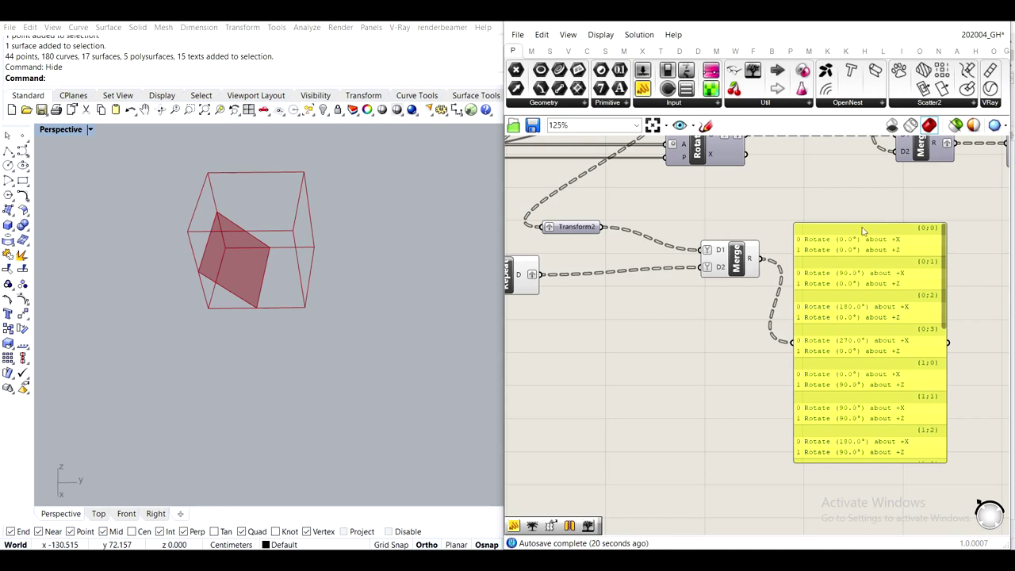
Add a Compound transform component fed by the Merge result and wire its X output to the Panel
{"action": "left_click", "coordinate": [661, 51]}
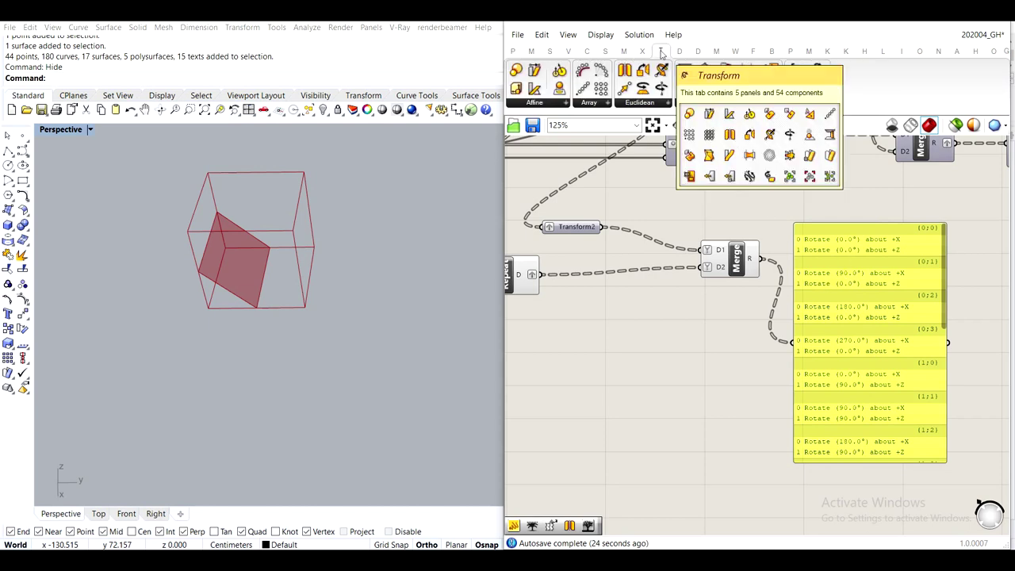
{"action": "left_click", "coordinate": [724, 103]}
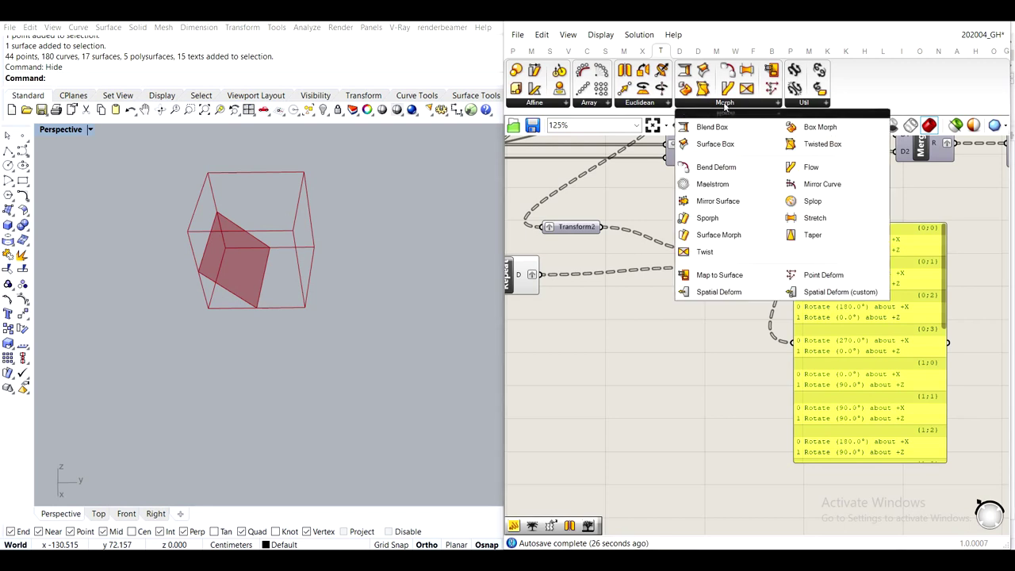
{"action": "left_click", "coordinate": [644, 104]}
{"action": "left_click", "coordinate": [811, 103]}
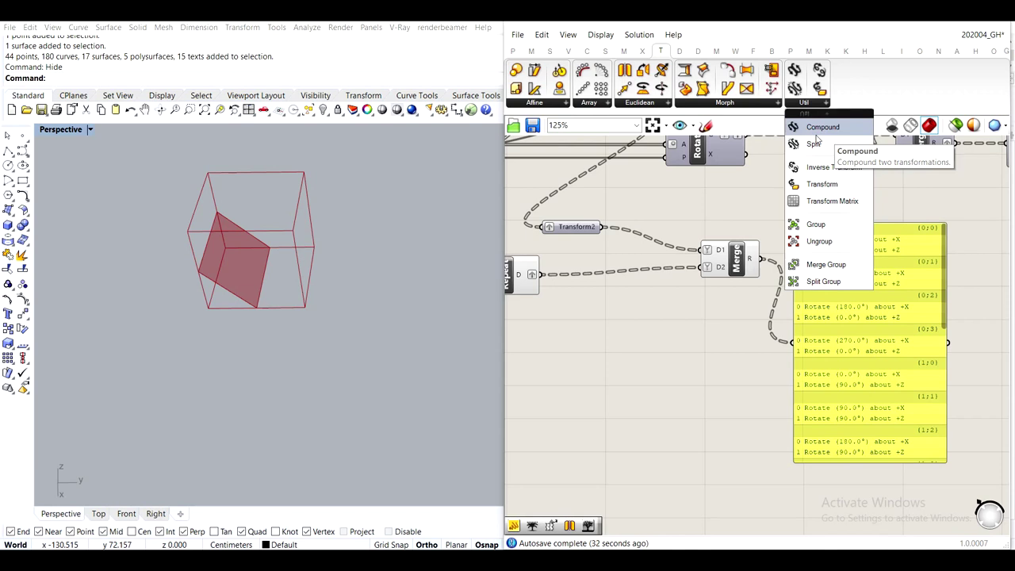
{"action": "left_click", "coordinate": [817, 133]}
{"action": "left_click", "coordinate": [779, 204]}
{"action": "left_click_drag", "start_coordinate": [778, 204], "coordinate": [906, 307]}
{"action": "right_click_drag", "start_coordinate": [884, 305], "coordinate": [822, 308]}
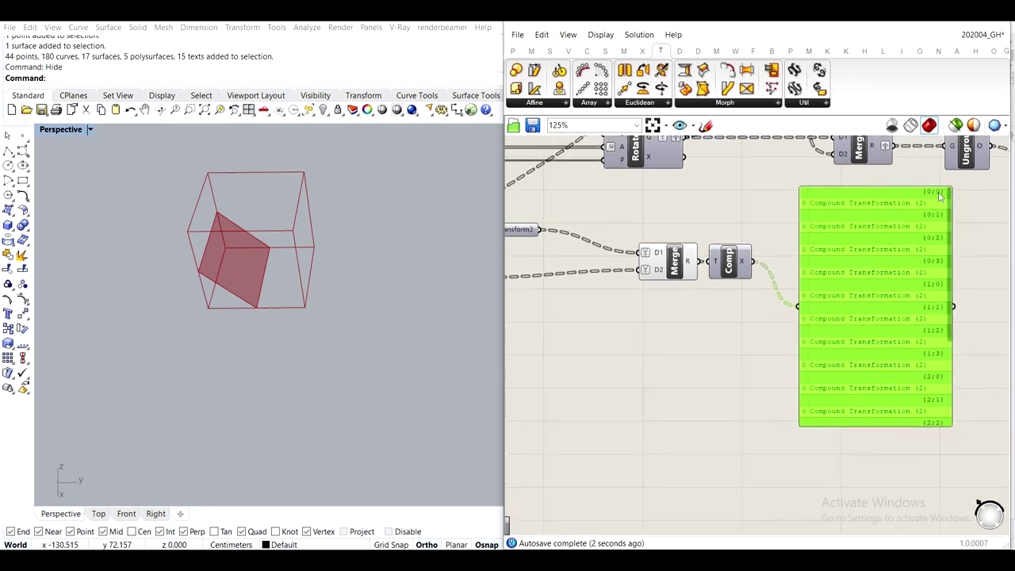
Move the Merge and Compound components together closer to the Repeat Data component and the Transform2 parameter
{"action": "scroll", "coordinate": [939, 196], "scroll_direction": "up", "scroll_amount": 2}
{"action": "scroll", "coordinate": [950, 184], "scroll_direction": "down", "scroll_amount": 2}
{"action": "right_click_drag", "start_coordinate": [725, 306], "coordinate": [776, 325]}
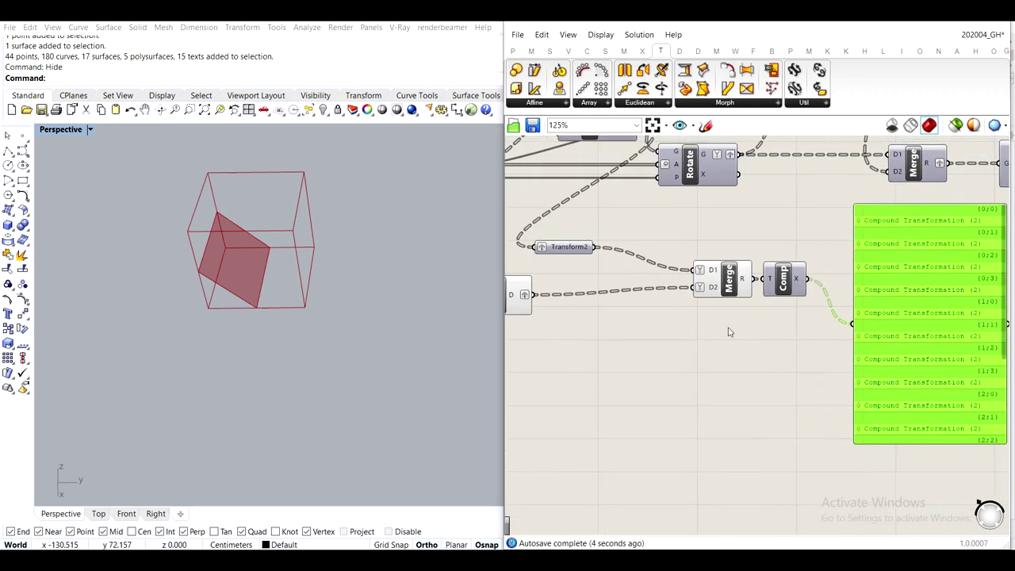
{"action": "left_click_drag", "start_coordinate": [757, 354], "coordinate": [630, 255]}
{"action": "middle_click", "coordinate": [725, 259]}
{"action": "left_click_drag", "start_coordinate": [802, 343], "coordinate": [692, 254]}
{"action": "left_click_drag", "start_coordinate": [741, 282], "coordinate": [654, 293]}
{"action": "left_click", "coordinate": [720, 230]}
Trace the chain from the second Rotate through the third Rotate to the Mirror component
{"action": "scroll", "coordinate": [763, 249], "scroll_direction": "down", "scroll_amount": 3}
{"action": "scroll", "coordinate": [603, 198], "scroll_direction": "up", "scroll_amount": 4}
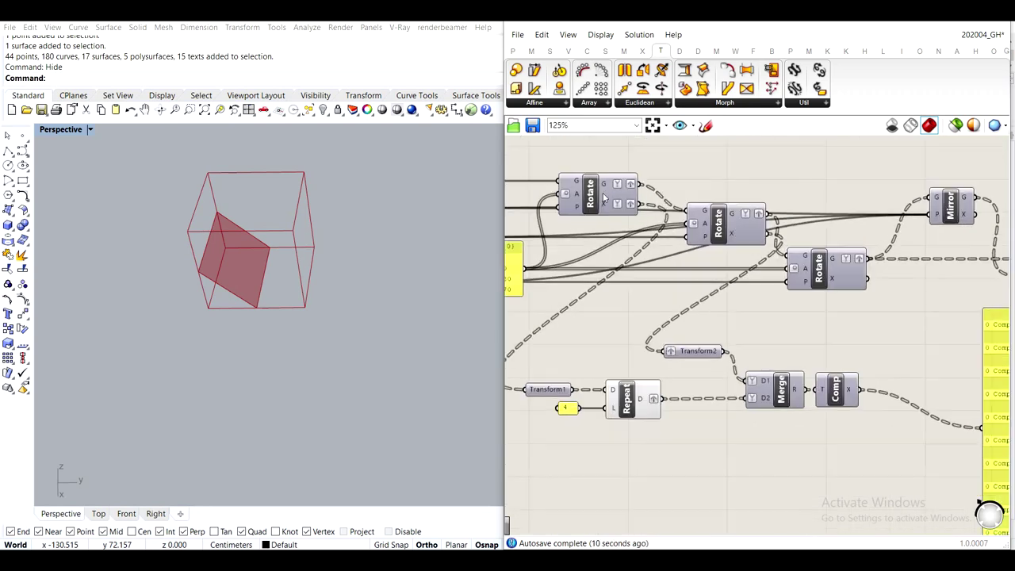
{"action": "left_click", "coordinate": [732, 232]}
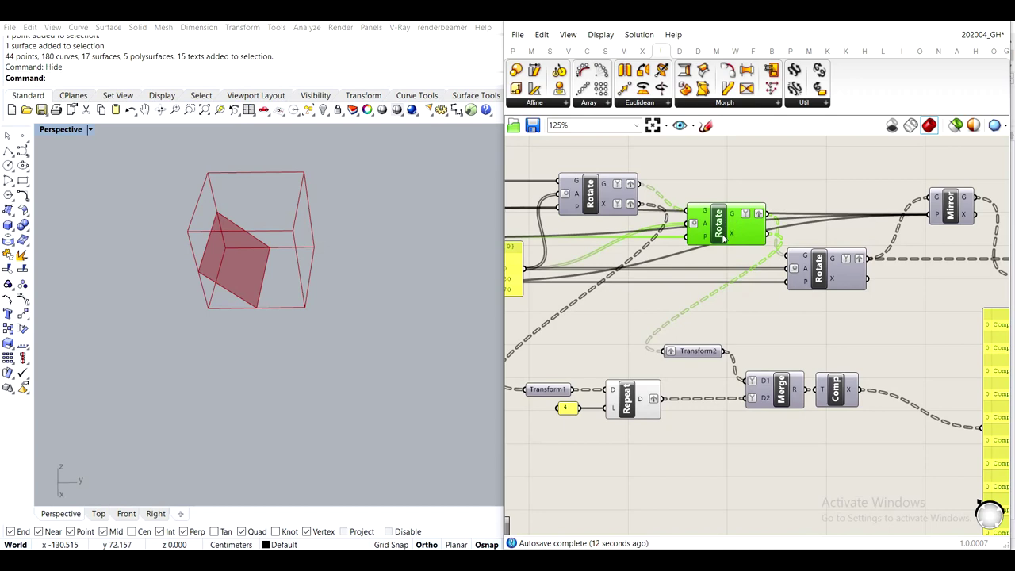
{"action": "right_click_drag", "start_coordinate": [850, 272], "coordinate": [733, 225]}
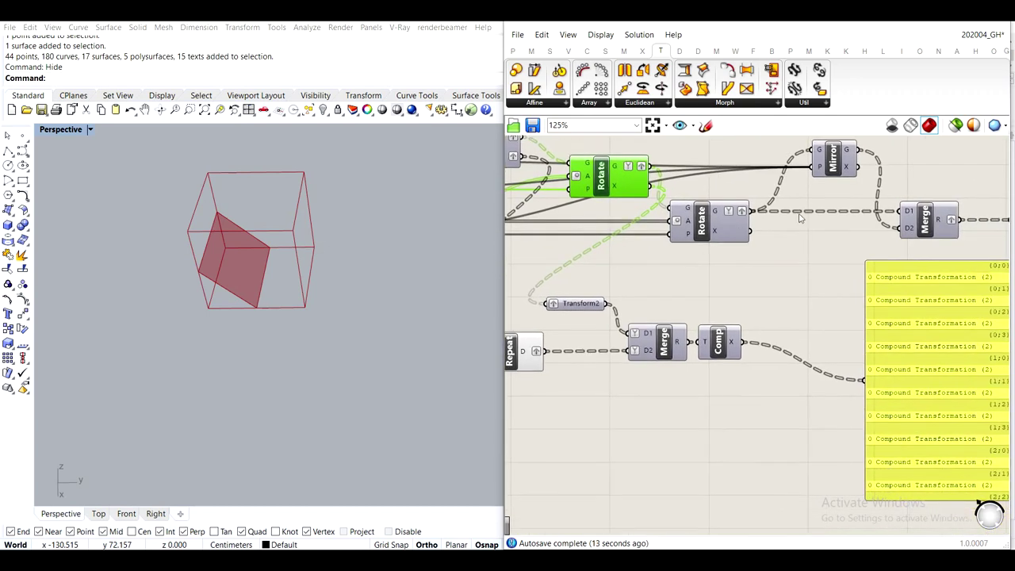
{"action": "left_click", "coordinate": [724, 220]}
{"action": "left_click", "coordinate": [834, 151]}
{"action": "left_click", "coordinate": [835, 288]}
Delete the Panel attached to the Compound component's output
{"action": "scroll", "coordinate": [829, 283], "scroll_direction": "down", "scroll_amount": 5}
{"action": "right_click_drag", "start_coordinate": [813, 263], "coordinate": [795, 370]}
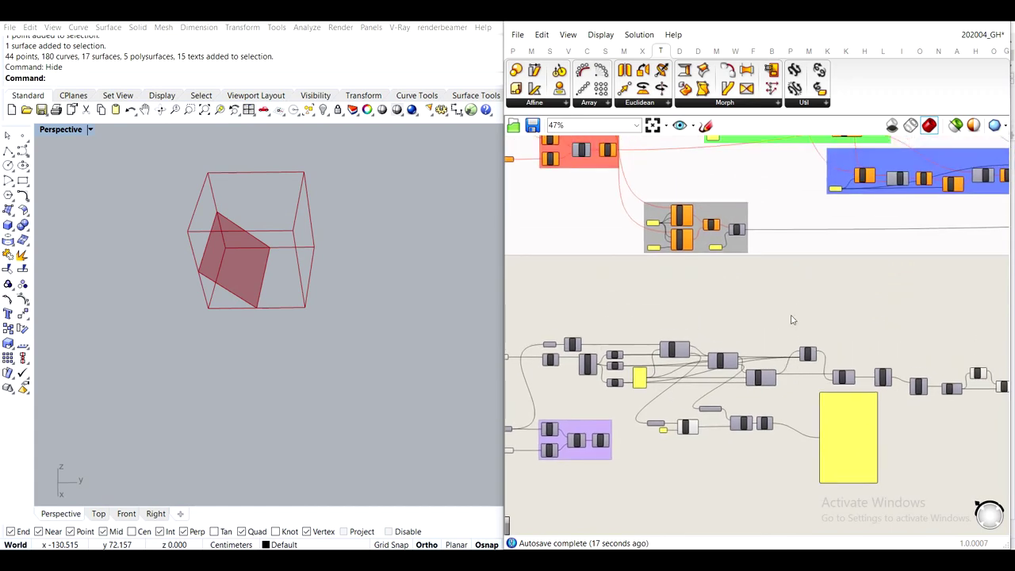
{"action": "left_click", "coordinate": [850, 463]}
{"action": "key", "text": "Delete"}
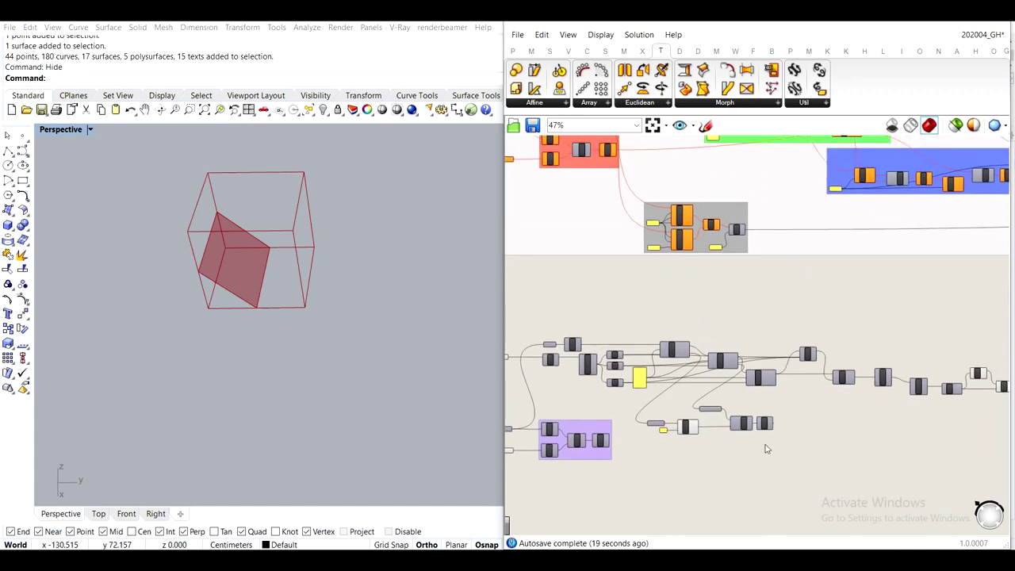
Examine how Repeat Data, Merge and Compound components are chained in the blue group of the finished reference definition
{"action": "scroll", "coordinate": [766, 447], "scroll_direction": "up", "scroll_amount": 5}
{"action": "scroll", "coordinate": [766, 447], "scroll_direction": "down", "scroll_amount": 6}
{"action": "right_click_drag", "start_coordinate": [792, 269], "coordinate": [793, 397]}
{"action": "scroll", "coordinate": [925, 307], "scroll_direction": "up", "scroll_amount": 4}
{"action": "right_click_drag", "start_coordinate": [963, 386], "coordinate": [728, 298]}
{"action": "scroll", "coordinate": [686, 322], "scroll_direction": "up", "scroll_amount": 1}
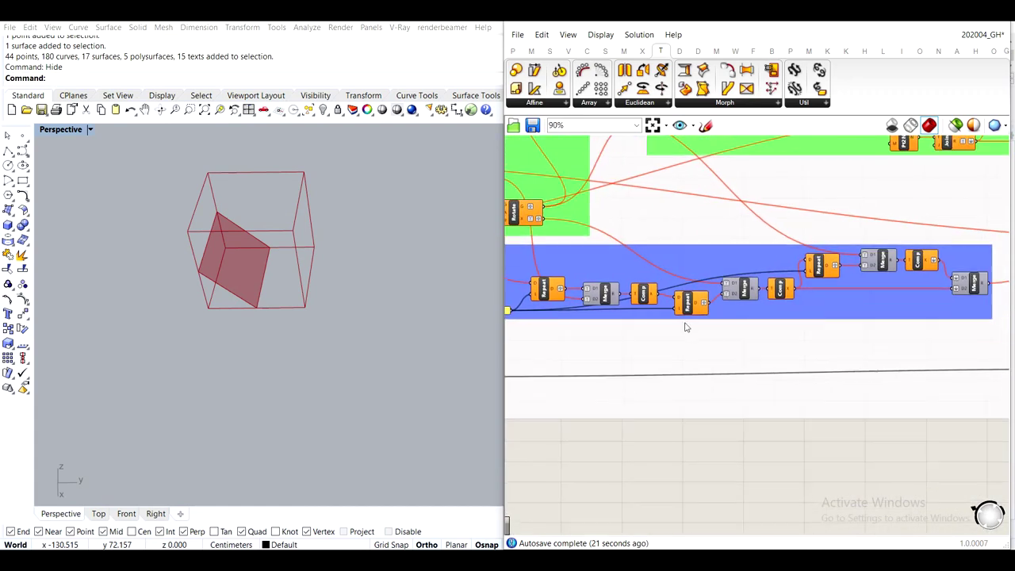
{"action": "scroll", "coordinate": [686, 325], "scroll_direction": "up", "scroll_amount": 2}
{"action": "scroll", "coordinate": [686, 326], "scroll_direction": "down", "scroll_amount": 3}
{"action": "right_click_drag", "start_coordinate": [770, 352], "coordinate": [860, 351]}
{"action": "scroll", "coordinate": [857, 353], "scroll_direction": "down", "scroll_amount": 2}
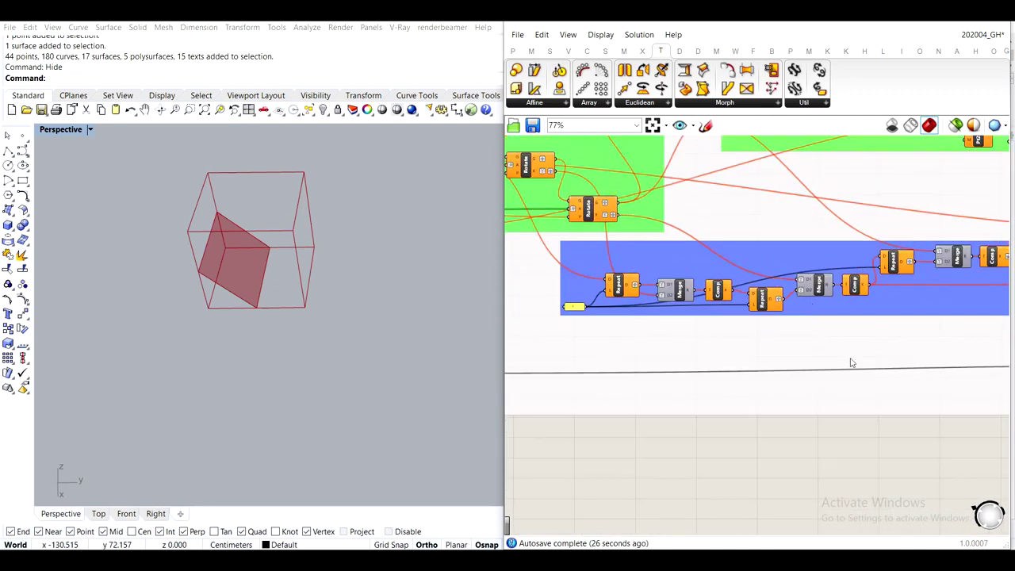
{"action": "scroll", "coordinate": [853, 362], "scroll_direction": "down", "scroll_amount": 4}
{"action": "right_click_drag", "start_coordinate": [804, 487], "coordinate": [825, 280]}
{"action": "scroll", "coordinate": [825, 279], "scroll_direction": "up", "scroll_amount": 5}
{"action": "right_click_drag", "start_coordinate": [603, 335], "coordinate": [841, 284]}
{"action": "scroll", "coordinate": [765, 237], "scroll_direction": "up", "scroll_amount": 2}
{"action": "right_click_drag", "start_coordinate": [766, 236], "coordinate": [785, 332]}
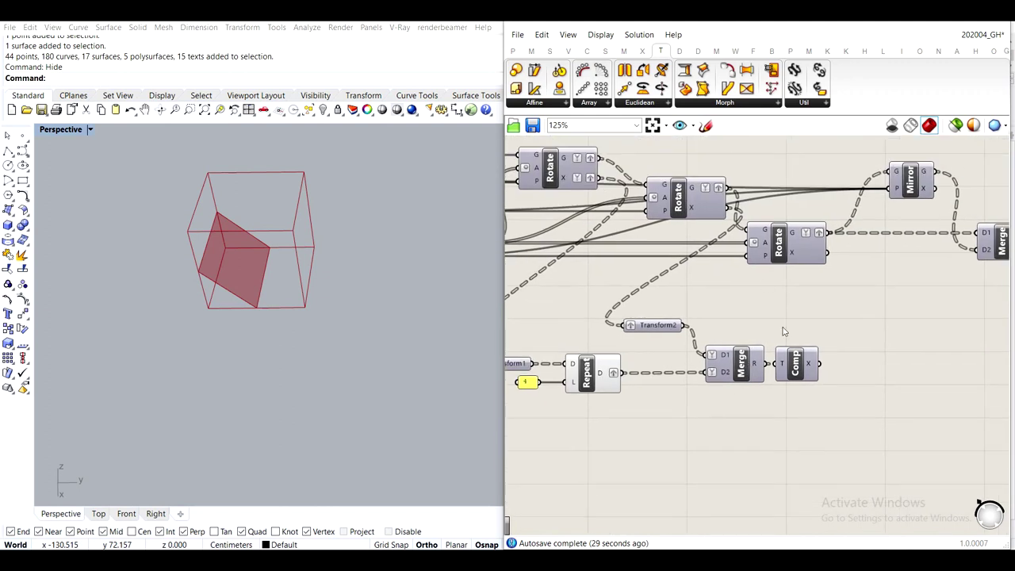
Add a Panel beside the Compound component, fed by the third Rotate's Transform (X) output, and check that output's branch structure
{"action": "left_click", "coordinate": [515, 51]}
{"action": "left_click_drag", "start_coordinate": [644, 88], "coordinate": [843, 306]}
{"action": "right_click_drag", "start_coordinate": [873, 333], "coordinate": [773, 249]}
{"action": "left_click_drag", "start_coordinate": [787, 243], "coordinate": [860, 282]}
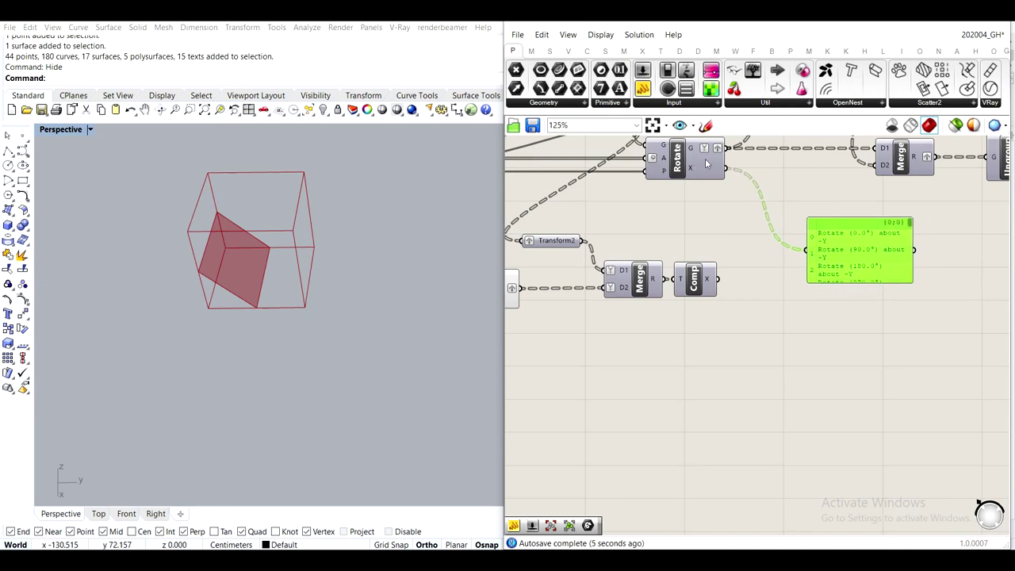
{"action": "mouse_move", "coordinate": [698, 174]}
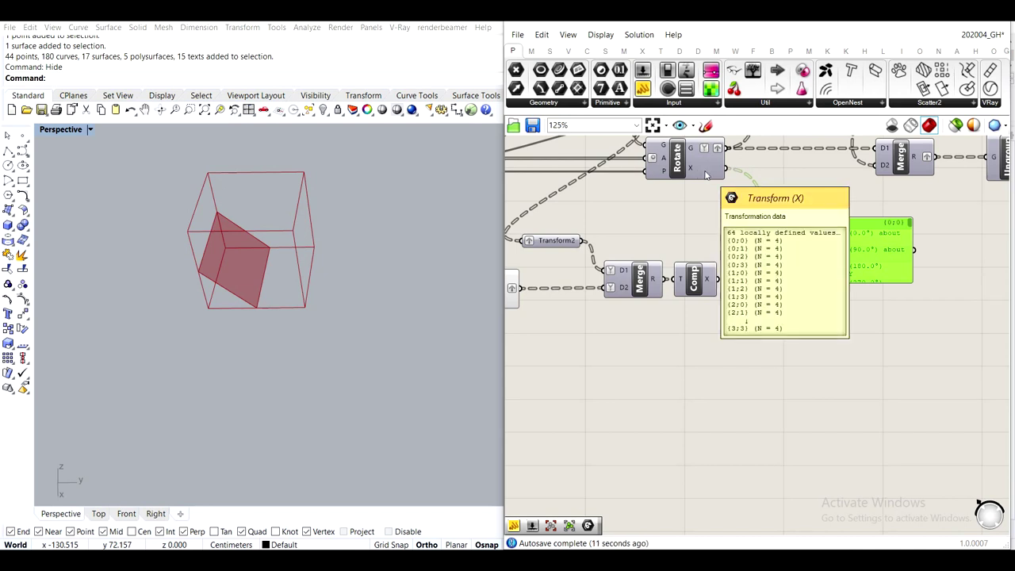
{"action": "mouse_move", "coordinate": [712, 280]}
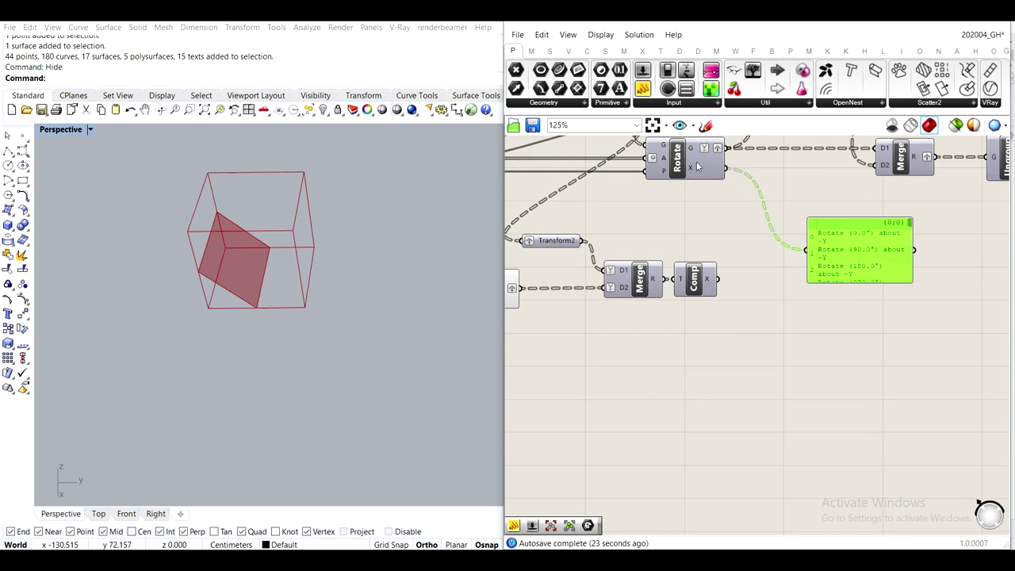
Add a Repeat Data component below the Compound component
{"action": "double_click", "coordinate": [770, 348]}
{"action": "type", "text": "re"}
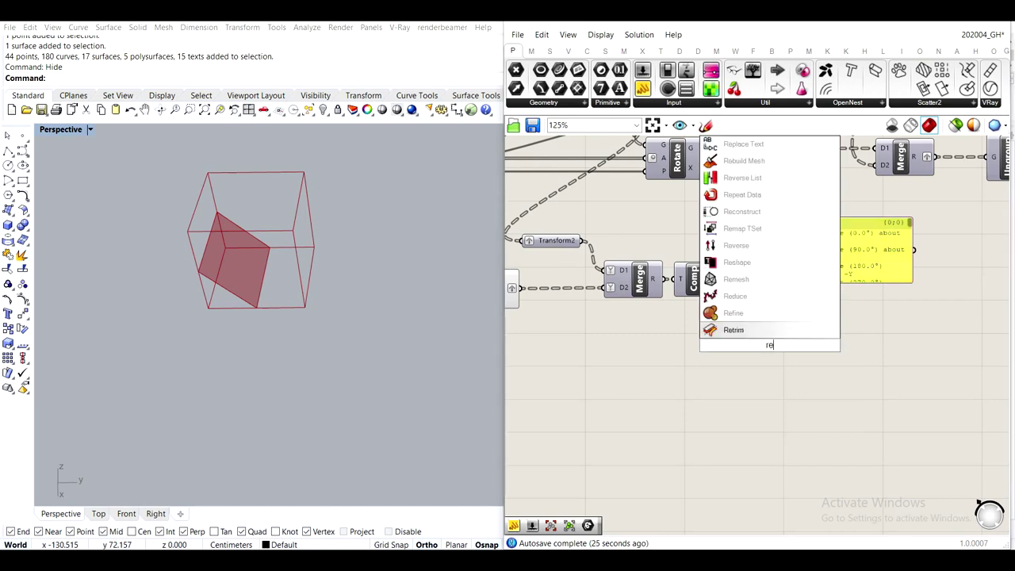
Add a Repeat Data component, feeding its D input from the Compound transform output and its L input from the panel containing 4
{"action": "type", "text": "peat da"}
{"action": "key", "text": "Return"}
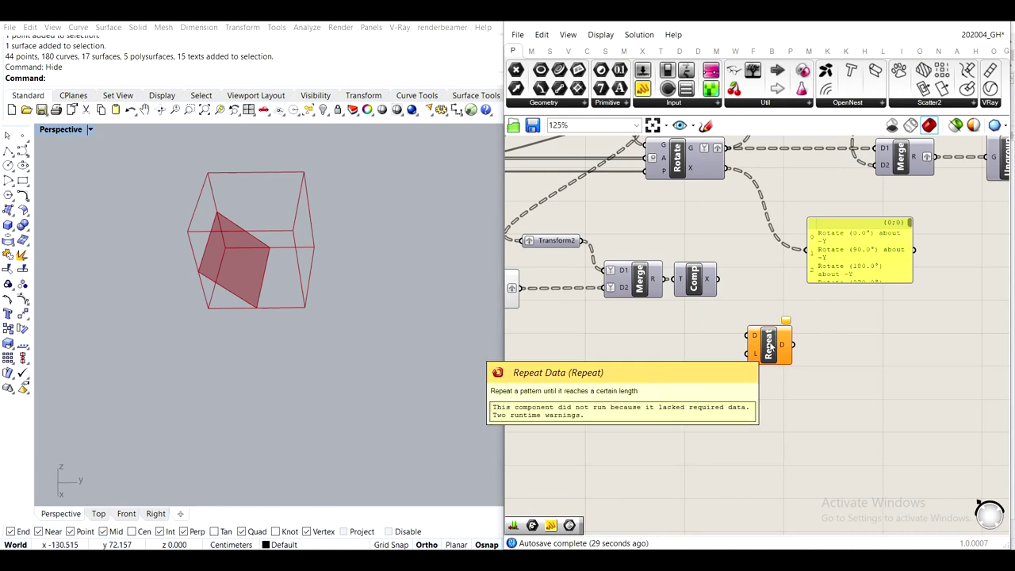
{"action": "left_click_drag", "start_coordinate": [767, 348], "coordinate": [749, 321]}
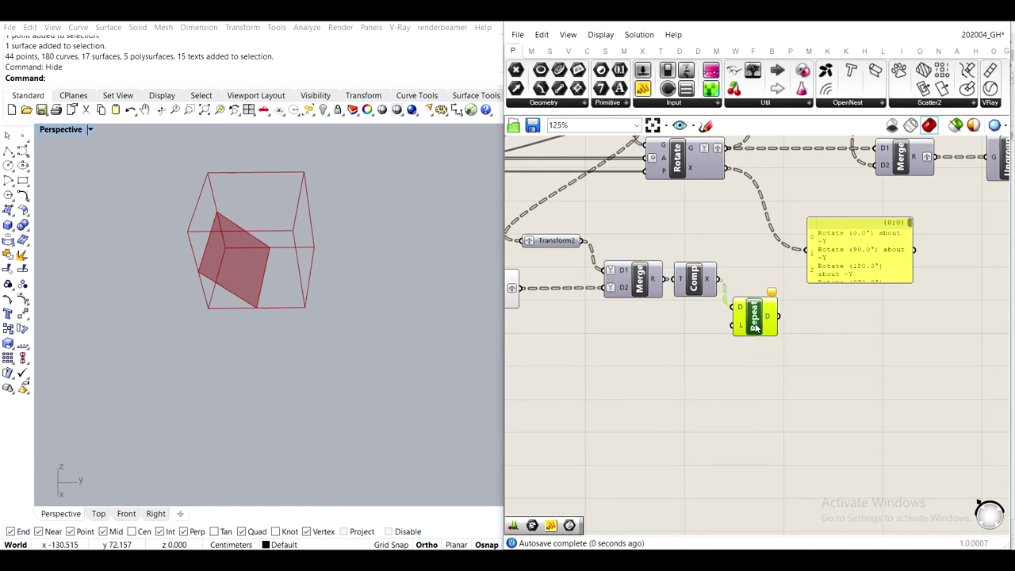
{"action": "right_click_drag", "start_coordinate": [617, 358], "coordinate": [727, 350]}
{"action": "left_click_drag", "start_coordinate": [536, 291], "coordinate": [866, 314]}
{"action": "left_click", "coordinate": [859, 310]}
{"action": "left_click", "coordinate": [848, 378]}
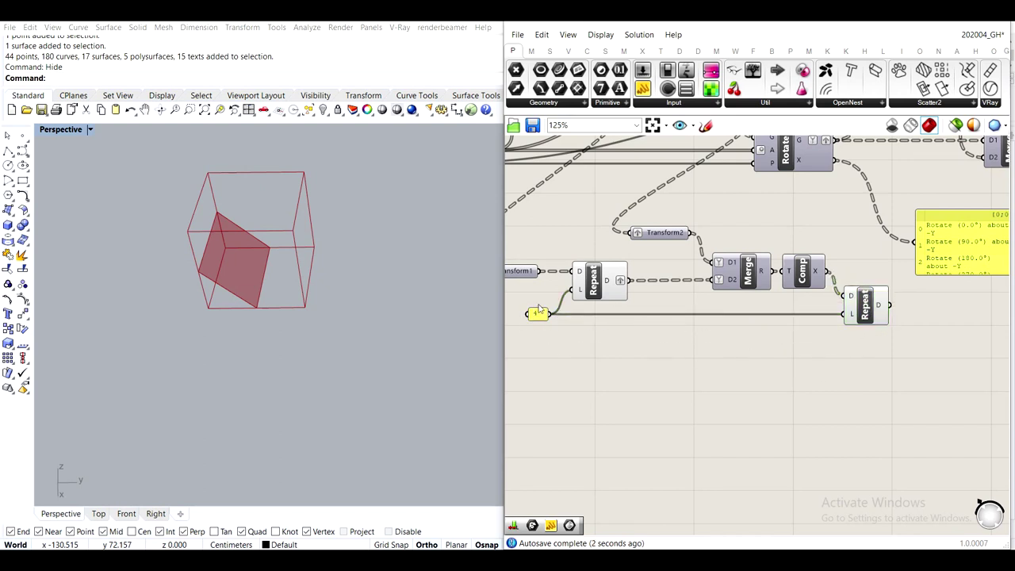
{"action": "left_click", "coordinate": [616, 267]}
{"action": "middle_click", "coordinate": [616, 267]}
{"action": "left_click", "coordinate": [658, 227]}
{"action": "left_click", "coordinate": [844, 255]}
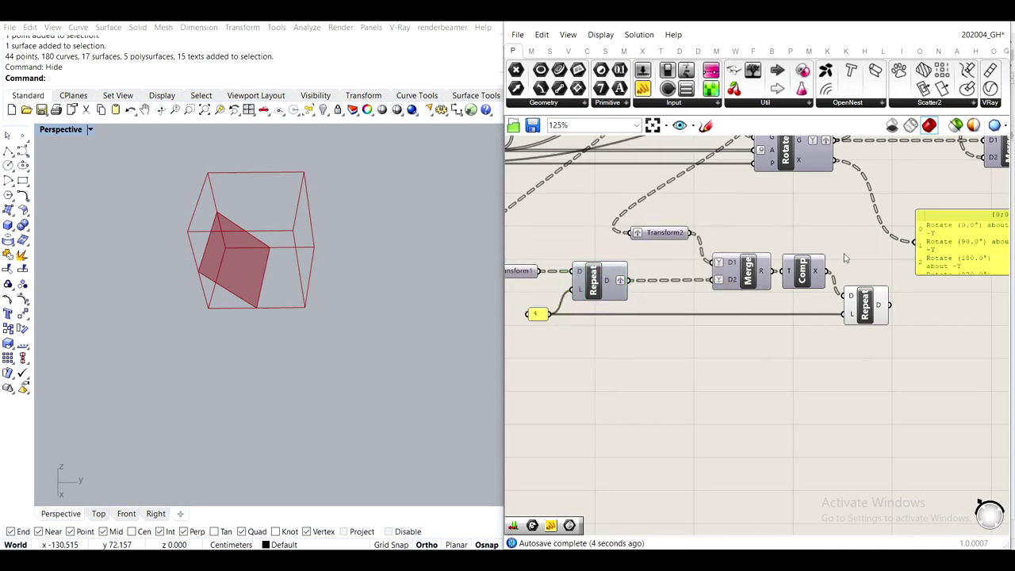
Move the panel reading the last Rotate's transforms farther away to free space above the new Repeat Data component
{"action": "right_click_drag", "start_coordinate": [843, 256], "coordinate": [702, 229]}
{"action": "left_click_drag", "start_coordinate": [845, 247], "coordinate": [950, 267]}
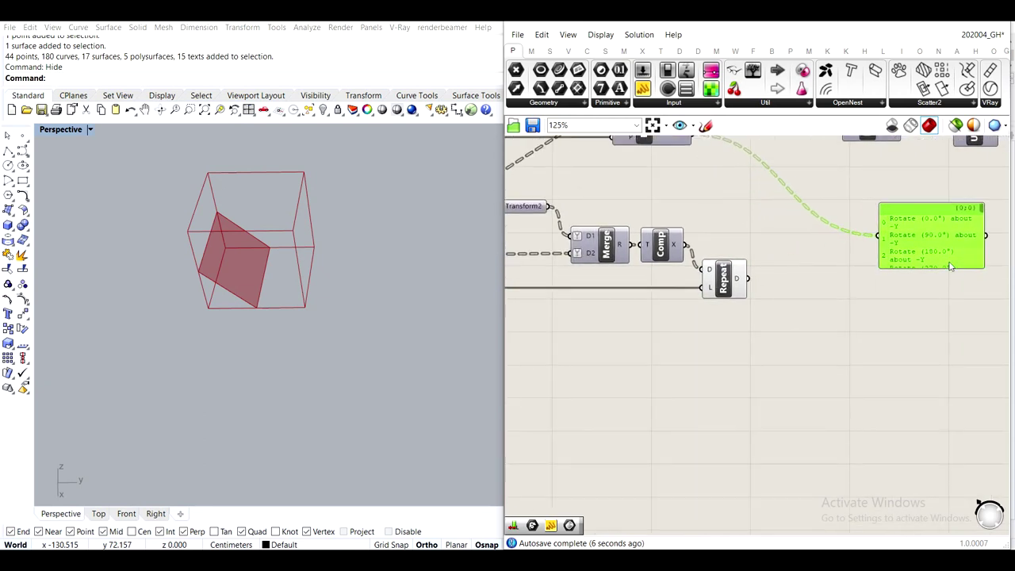
{"action": "right_click_drag", "start_coordinate": [753, 218], "coordinate": [840, 312]}
{"action": "double_click", "coordinate": [827, 304]}
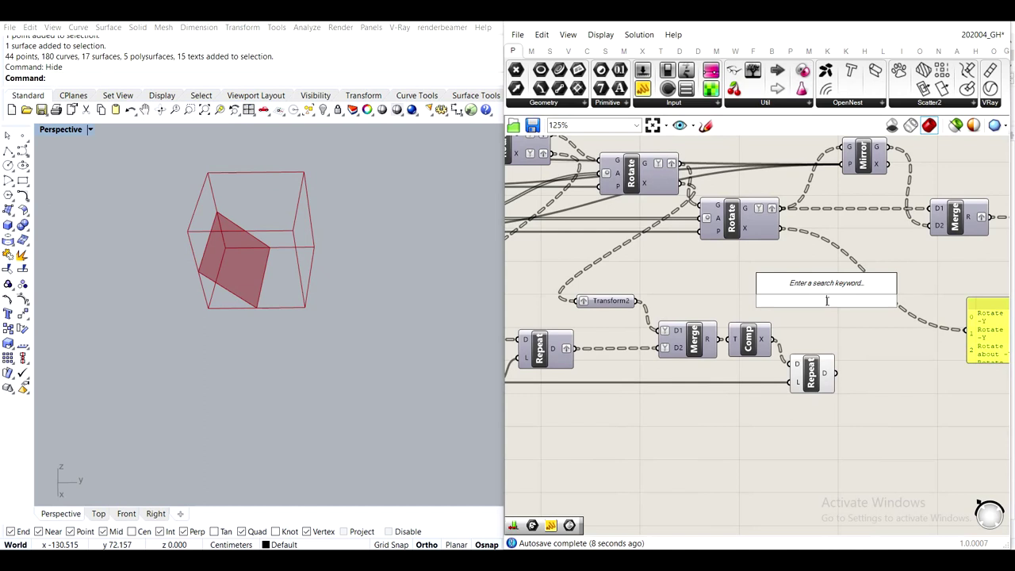
{"action": "type", "text": "tre"}
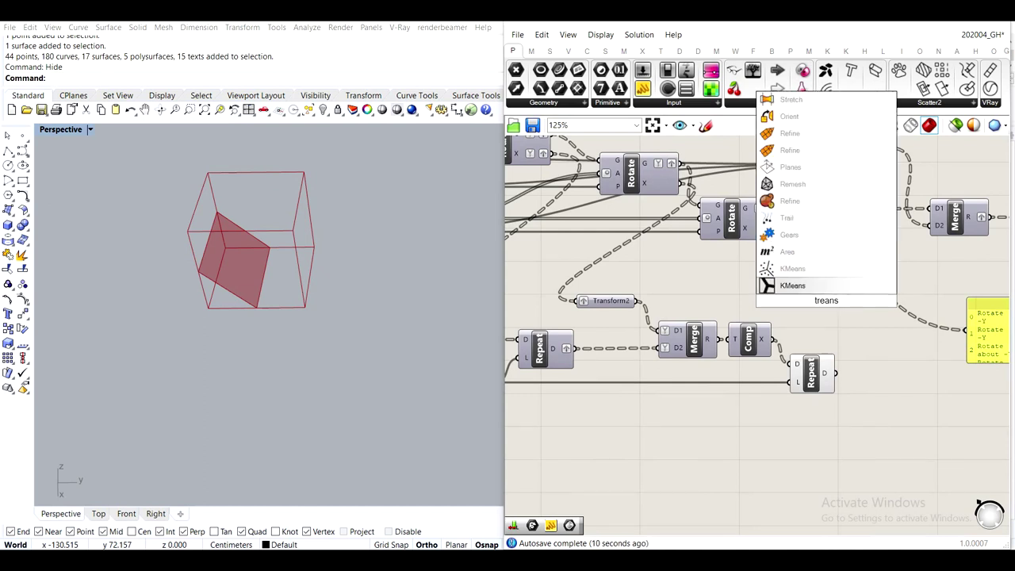
{"action": "key", "text": "BackSpace"}
{"action": "type", "text": "ans"}
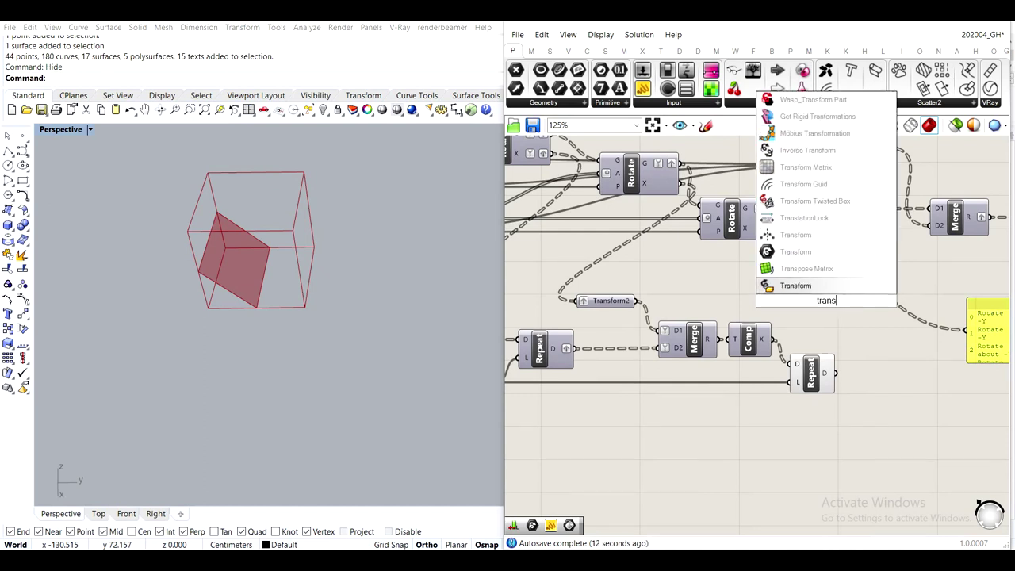
{"action": "key", "text": "Return"}
{"action": "left_click", "coordinate": [826, 305]}
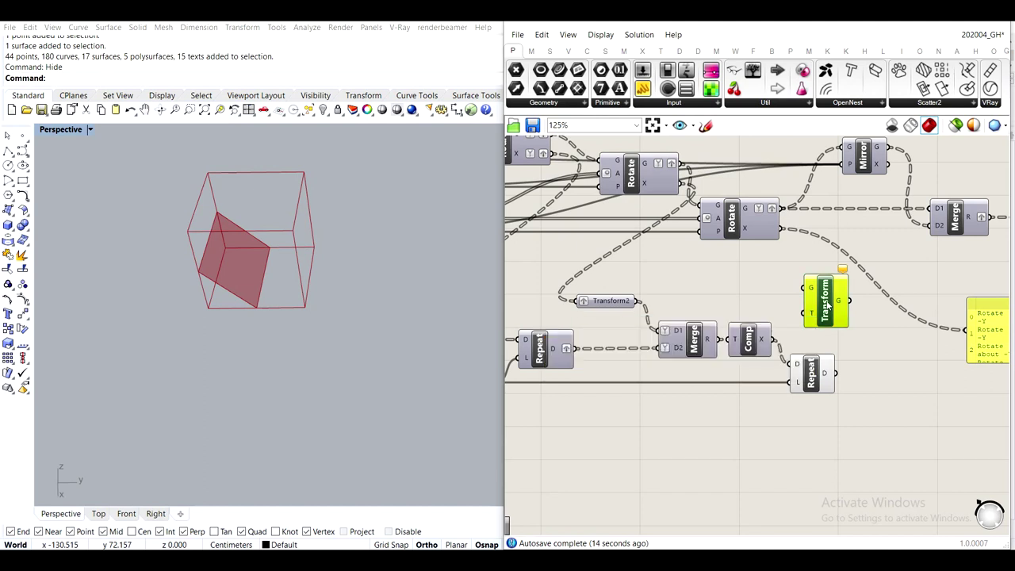
{"action": "key", "text": "Delete"}
Add a Transform parameter below the last Rotate component and connect Rotate's X output to it
{"action": "double_click", "coordinate": [827, 305]}
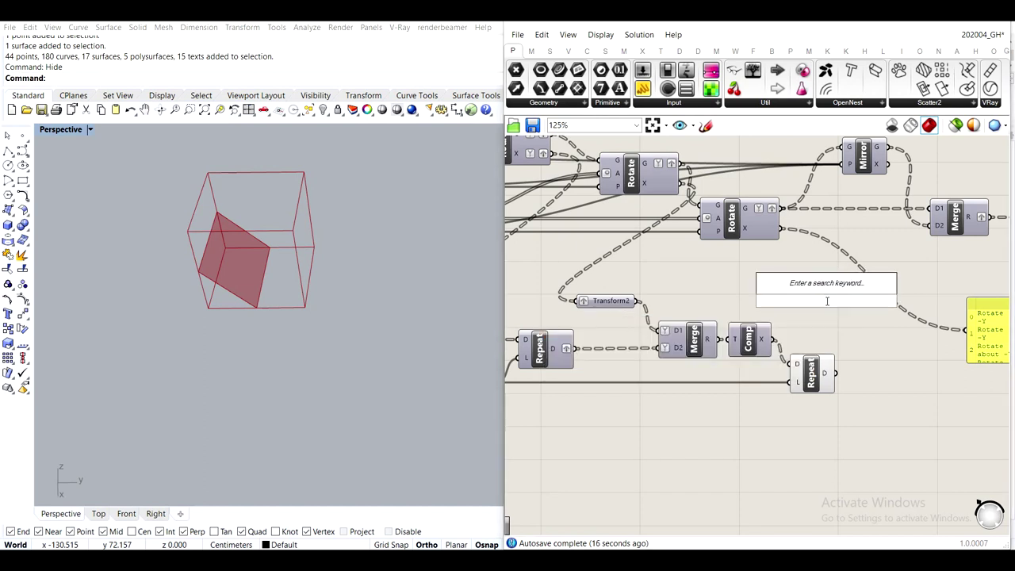
{"action": "type", "text": "tran"}
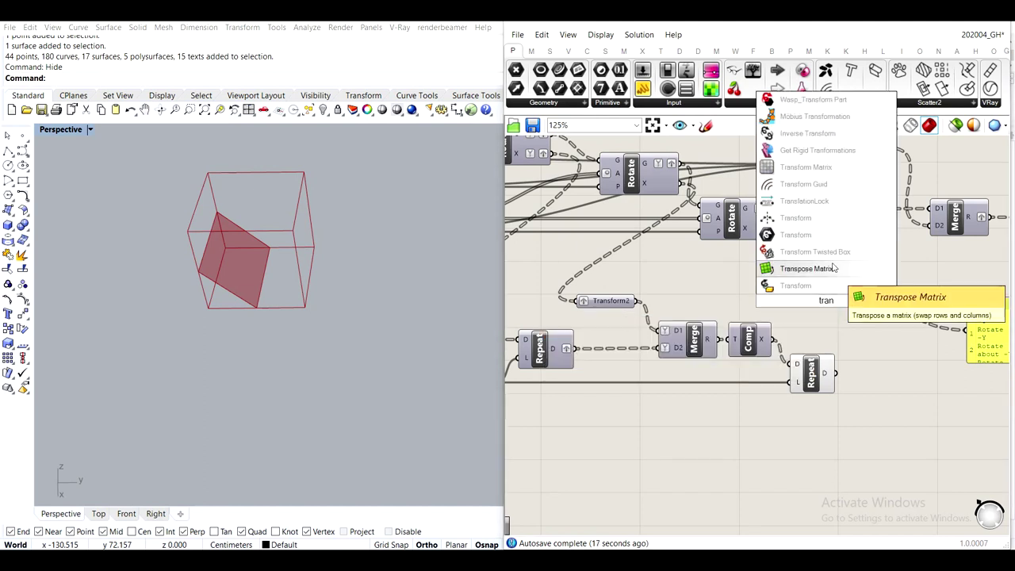
{"action": "left_click", "coordinate": [796, 286]}
{"action": "left_click_drag", "start_coordinate": [782, 229], "coordinate": [806, 301]}
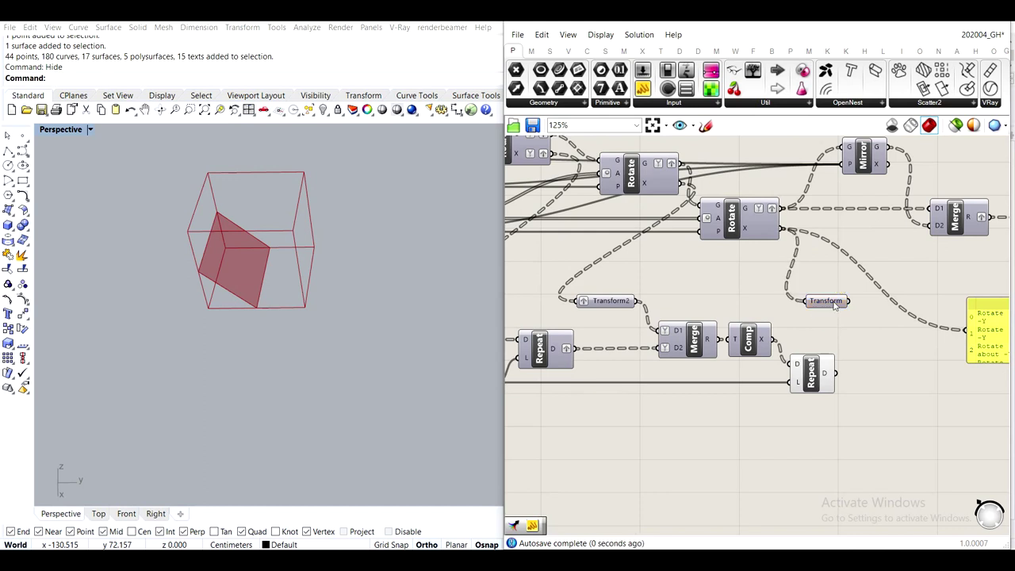
Graft the new Transform parameter and rename it Transform3
{"action": "right_click", "coordinate": [831, 302]}
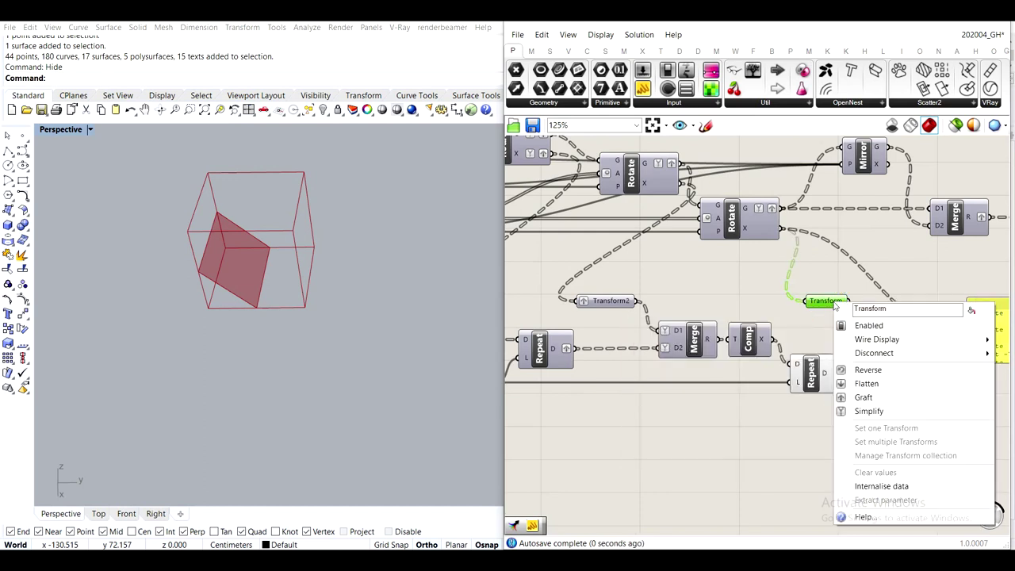
{"action": "left_click", "coordinate": [887, 400]}
{"action": "left_click_drag", "start_coordinate": [837, 312], "coordinate": [838, 317]}
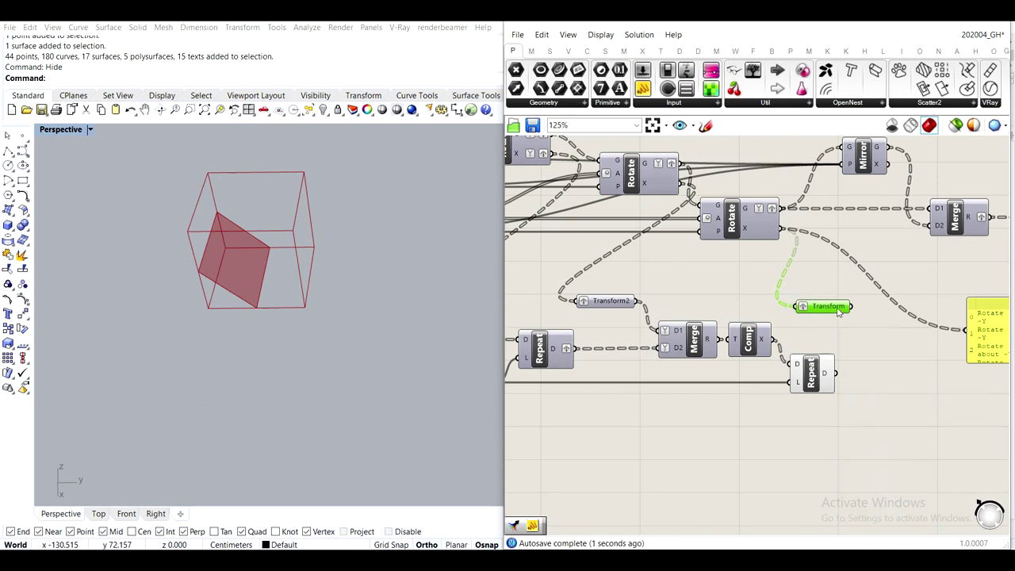
{"action": "right_click", "coordinate": [838, 309]}
{"action": "type", "text": "3"}
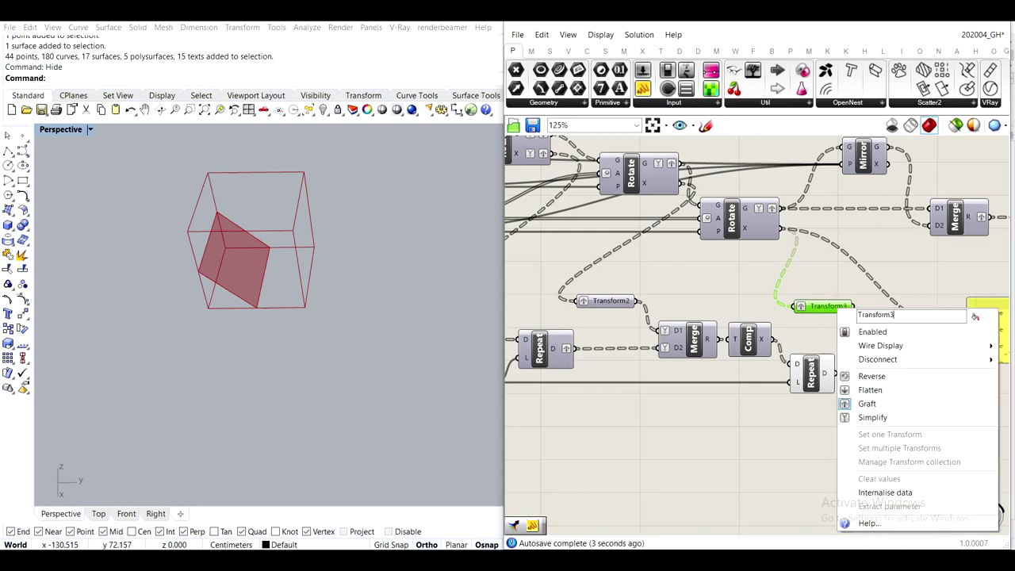
{"action": "left_click", "coordinate": [945, 263]}
Rewire the rotation panel to read from Transform3 and enlarge it to show more branches
{"action": "right_click_drag", "start_coordinate": [944, 263], "coordinate": [920, 246]}
{"action": "left_click_drag", "start_coordinate": [808, 287], "coordinate": [943, 314]}
{"action": "right_click_drag", "start_coordinate": [1011, 344], "coordinate": [773, 262]}
{"action": "left_click_drag", "start_coordinate": [773, 262], "coordinate": [785, 408]}
{"action": "left_click_drag", "start_coordinate": [769, 337], "coordinate": [918, 320]}
{"action": "right_click_drag", "start_coordinate": [749, 307], "coordinate": [807, 346]}
{"action": "left_click_drag", "start_coordinate": [635, 247], "coordinate": [647, 239]}
{"action": "right_click_drag", "start_coordinate": [891, 242], "coordinate": [789, 236]}
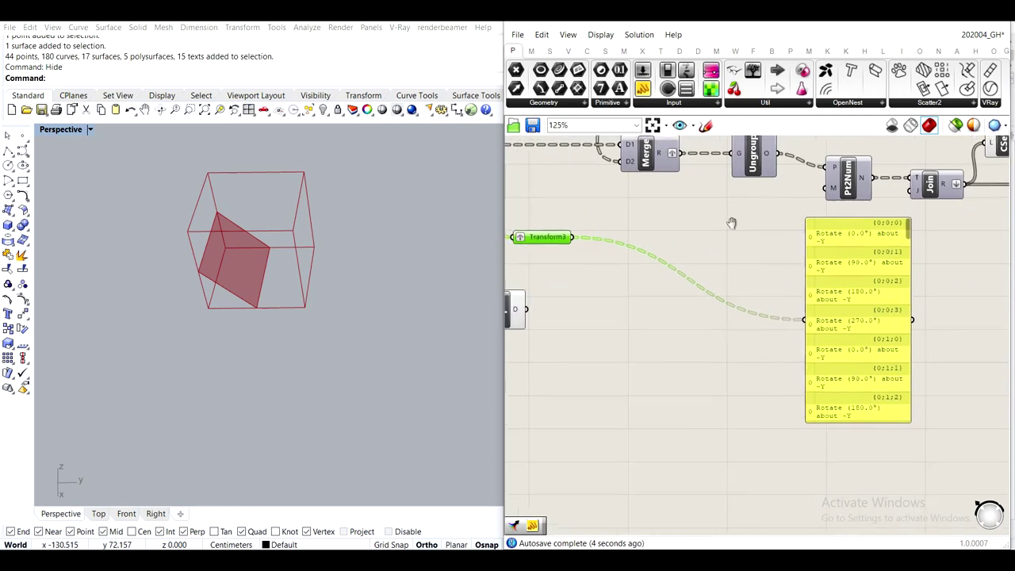
Connect a Param Viewer to Transform3 and examine its data tree structure
{"action": "right_click_drag", "start_coordinate": [732, 222], "coordinate": [843, 268]}
{"action": "left_click", "coordinate": [794, 237]}
{"action": "left_click_drag", "start_coordinate": [687, 281], "coordinate": [727, 238]}
{"action": "scroll", "coordinate": [825, 281], "scroll_direction": "up", "scroll_amount": 3}
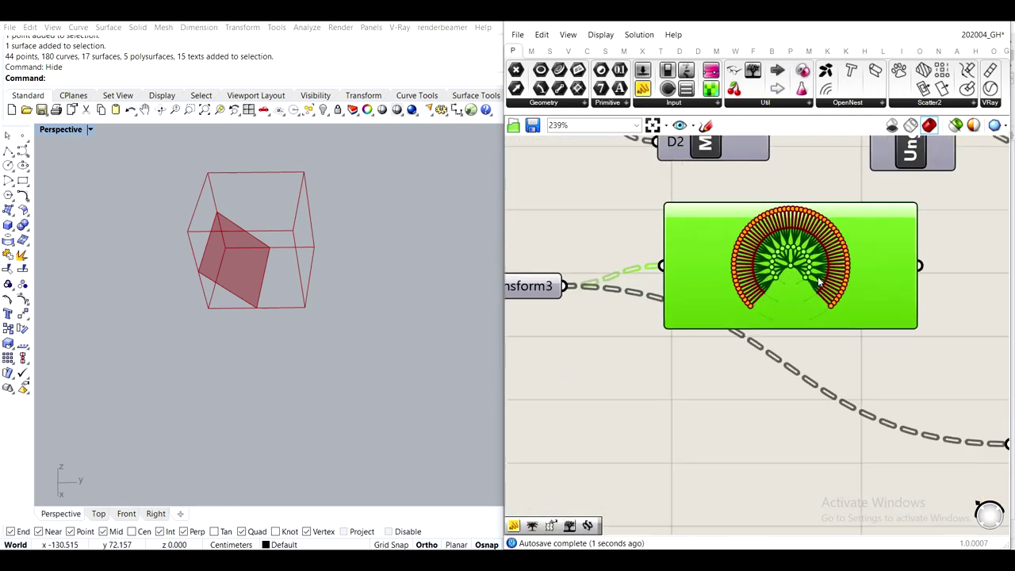
{"action": "scroll", "coordinate": [825, 285], "scroll_direction": "down", "scroll_amount": 4}
{"action": "scroll", "coordinate": [829, 345], "scroll_direction": "up", "scroll_amount": 2}
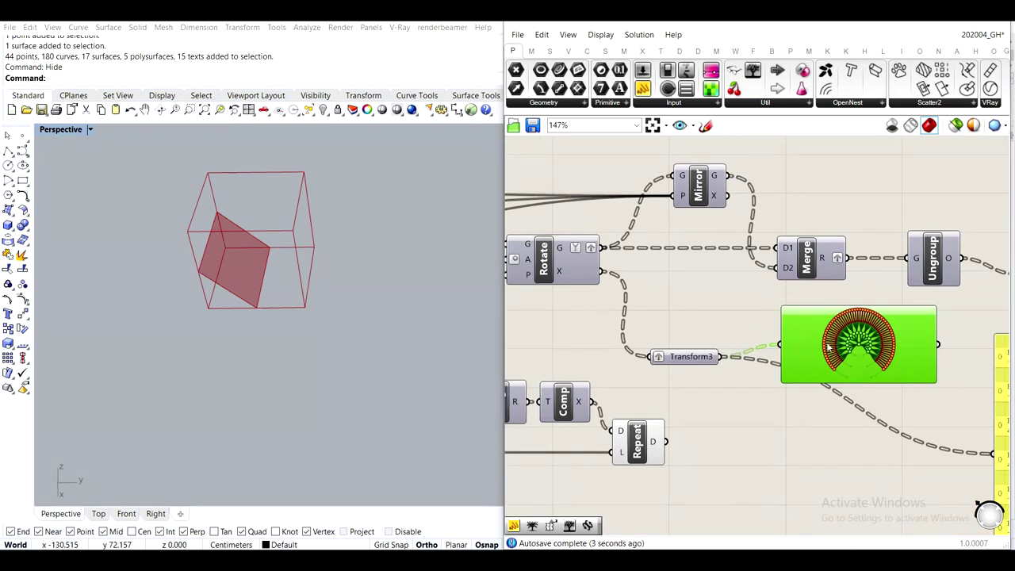
Check the last Rotate's G output with a copy of the Param Viewer, and delete the copy
{"action": "key", "text": "ctrl+c"}
{"action": "key", "text": "ctrl+v"}
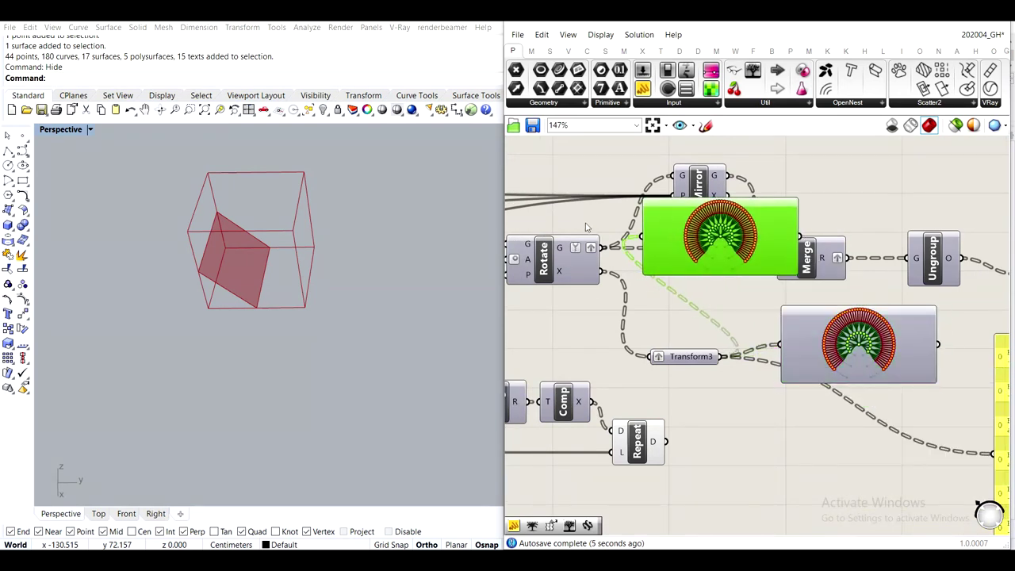
{"action": "left_click_drag", "start_coordinate": [700, 235], "coordinate": [801, 208]}
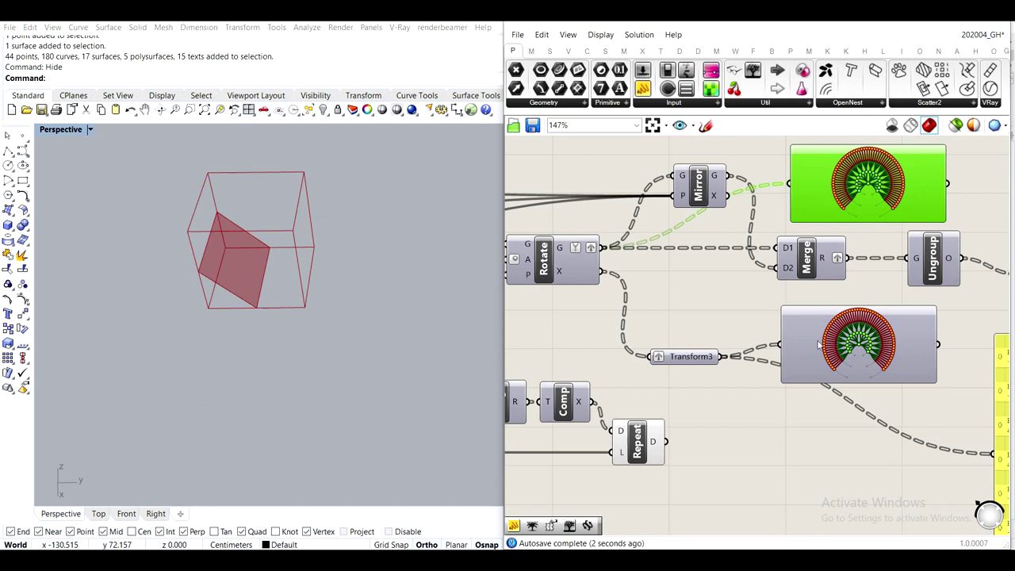
{"action": "key", "text": "Delete"}
Duplicate the Param Viewer below the original and connect it to the new Repeat Data output to compare the data trees
{"action": "right_click_drag", "start_coordinate": [799, 355], "coordinate": [777, 272]}
{"action": "left_click", "coordinate": [791, 270]}
{"action": "left_click_drag", "start_coordinate": [792, 278], "coordinate": [774, 453], "text": "alt"}
{"action": "left_click_drag", "start_coordinate": [644, 358], "coordinate": [740, 441]}
{"action": "scroll", "coordinate": [834, 478], "scroll_direction": "up", "scroll_amount": 2}
{"action": "scroll", "coordinate": [833, 476], "scroll_direction": "down", "scroll_amount": 2}
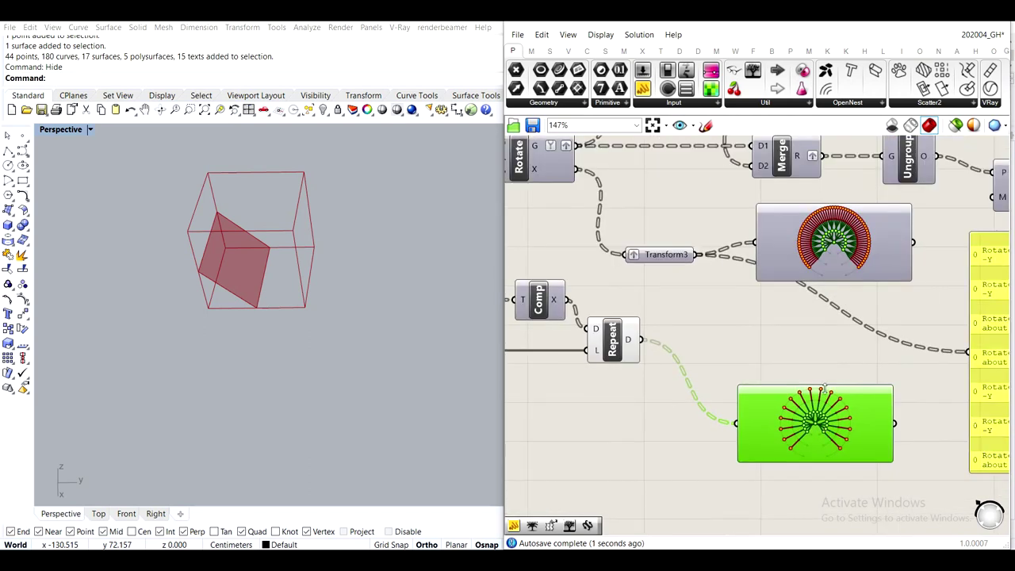
{"action": "scroll", "coordinate": [824, 444], "scroll_direction": "up", "scroll_amount": 1}
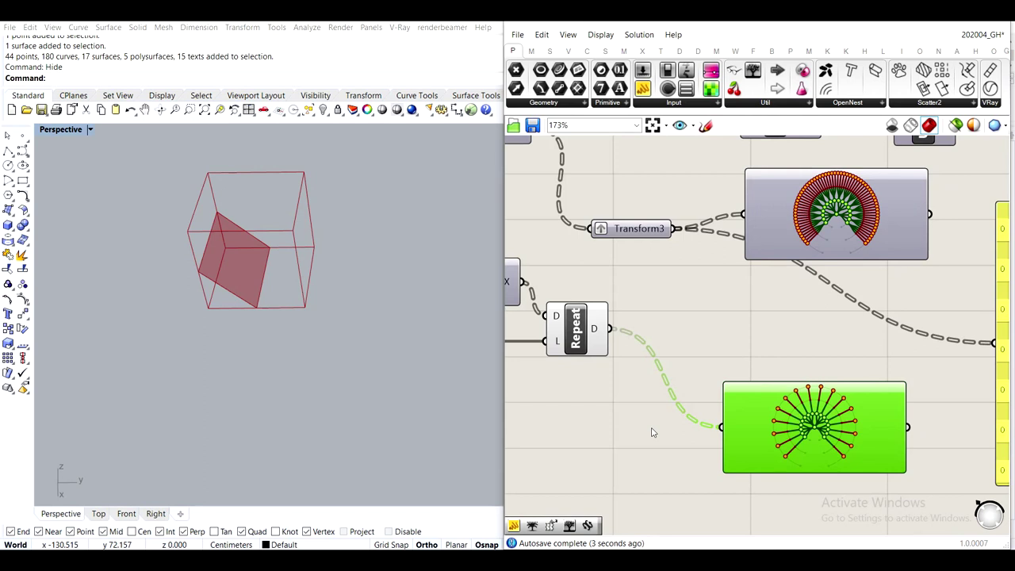
Compare the Repeat Data output in a temporary panel with the Transform3 panel, and delete the temporary panel
{"action": "left_click_drag", "start_coordinate": [646, 91], "coordinate": [707, 319]}
{"action": "left_click_drag", "start_coordinate": [610, 330], "coordinate": [730, 449]}
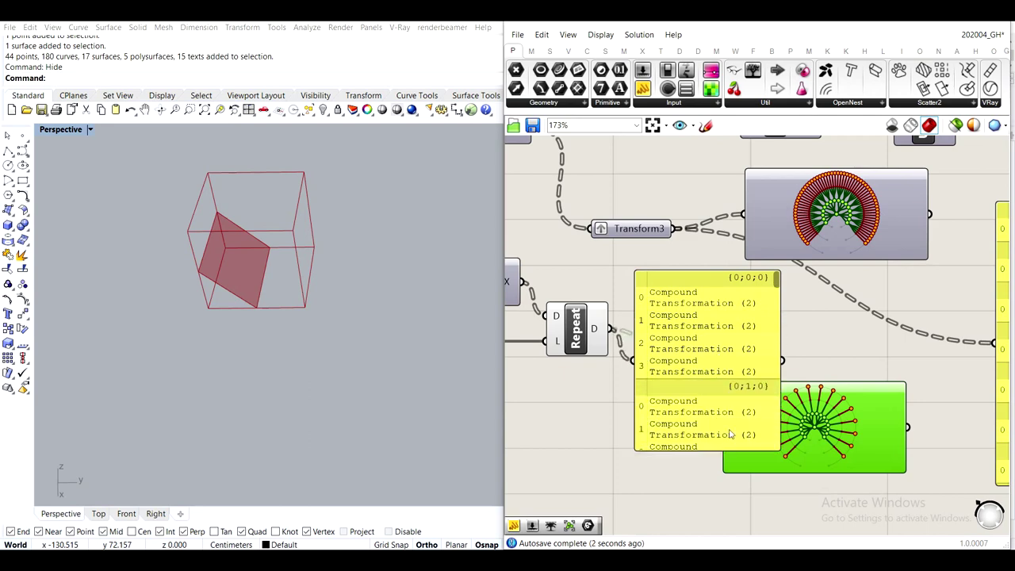
{"action": "scroll", "coordinate": [695, 318], "scroll_direction": "down", "scroll_amount": 1}
{"action": "right_click_drag", "start_coordinate": [990, 239], "coordinate": [812, 242]}
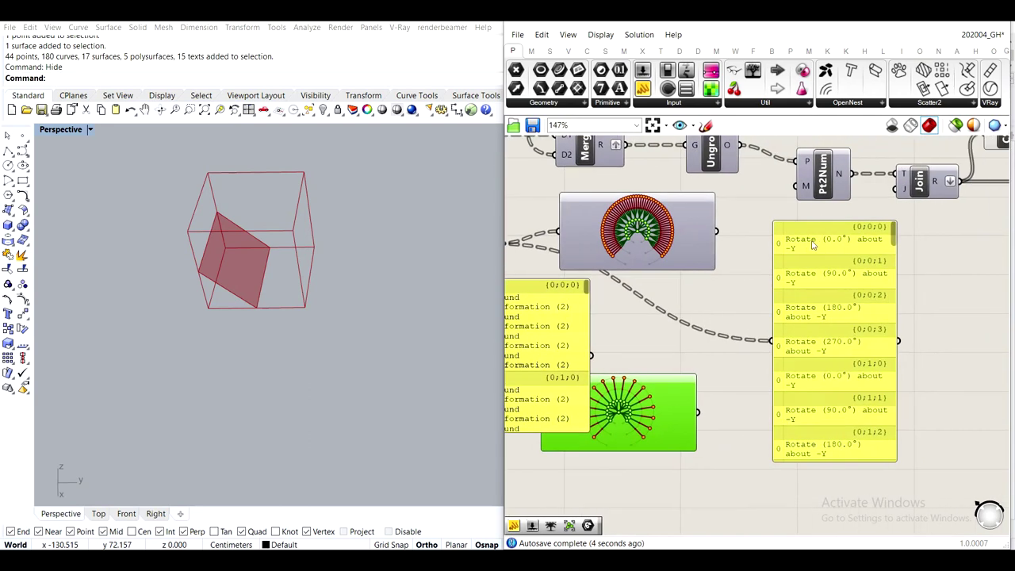
{"action": "scroll", "coordinate": [842, 238], "scroll_direction": "down", "scroll_amount": 1}
{"action": "right_click_drag", "start_coordinate": [729, 323], "coordinate": [821, 304]}
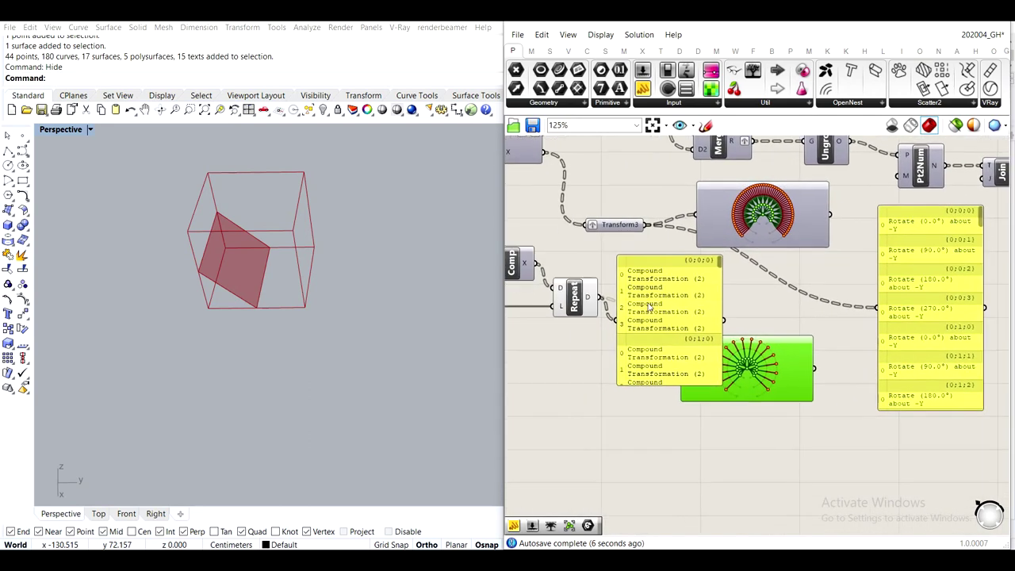
{"action": "left_click", "coordinate": [662, 307]}
{"action": "key", "text": "Delete"}
Graft the D output of the new Repeat Data component
{"action": "scroll", "coordinate": [536, 287], "scroll_direction": "up", "scroll_amount": 2}
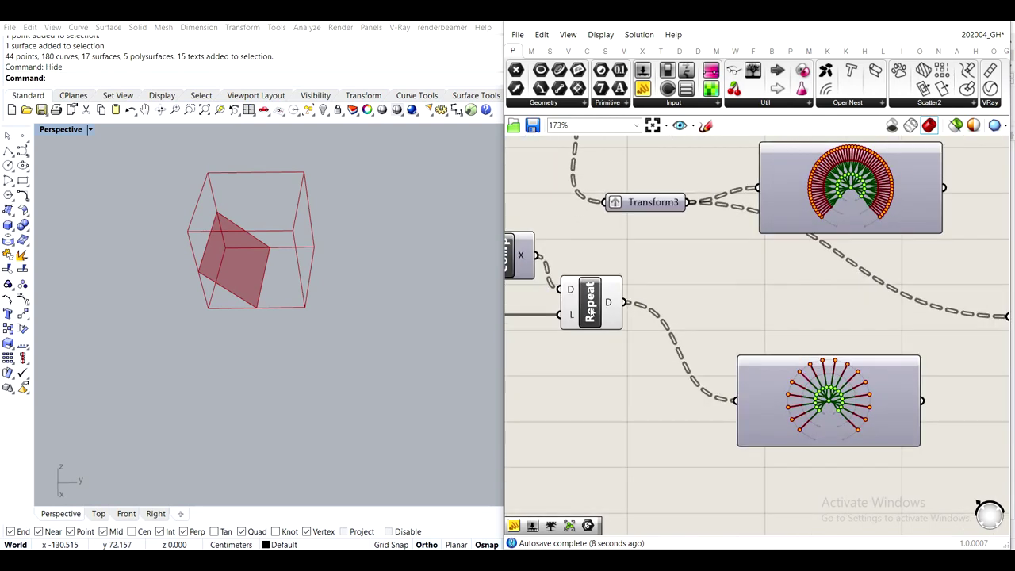
{"action": "right_click", "coordinate": [611, 309]}
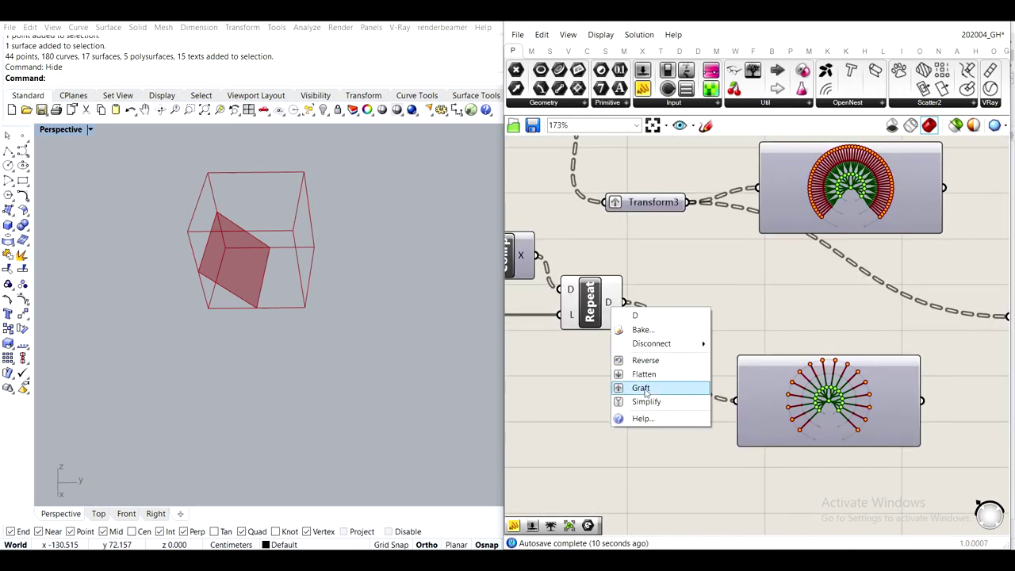
{"action": "left_click", "coordinate": [639, 388]}
{"action": "scroll", "coordinate": [709, 355], "scroll_direction": "down", "scroll_amount": 1}
{"action": "scroll", "coordinate": [708, 354], "scroll_direction": "down", "scroll_amount": 1}
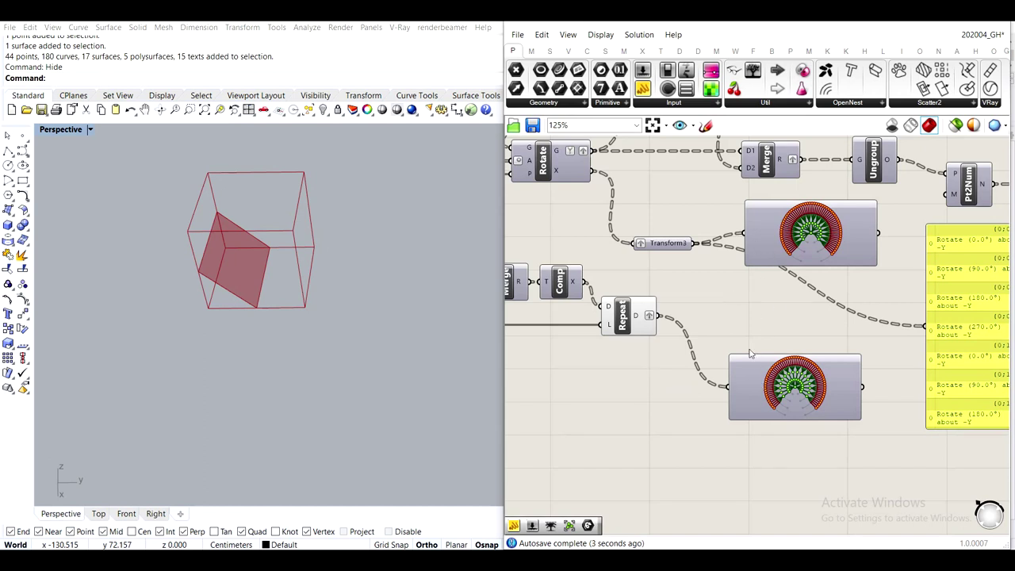
Delete both Param Viewers and shift the Repeat Data component beneath Transform3
{"action": "left_click", "coordinate": [769, 244]}
{"action": "key", "text": "Delete"}
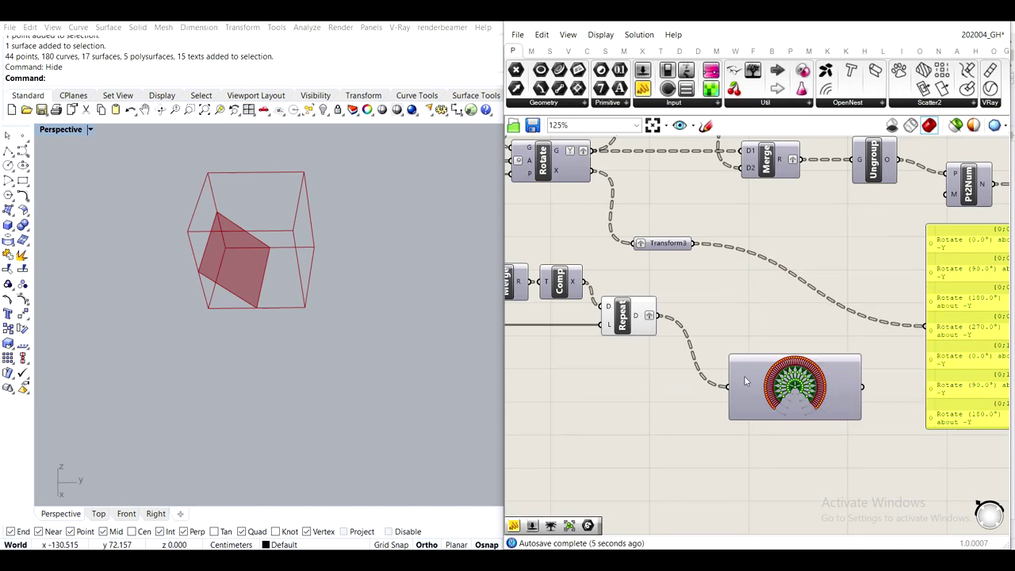
{"action": "left_click", "coordinate": [746, 377]}
{"action": "key", "text": "Delete"}
{"action": "left_click_drag", "start_coordinate": [640, 326], "coordinate": [670, 331]}
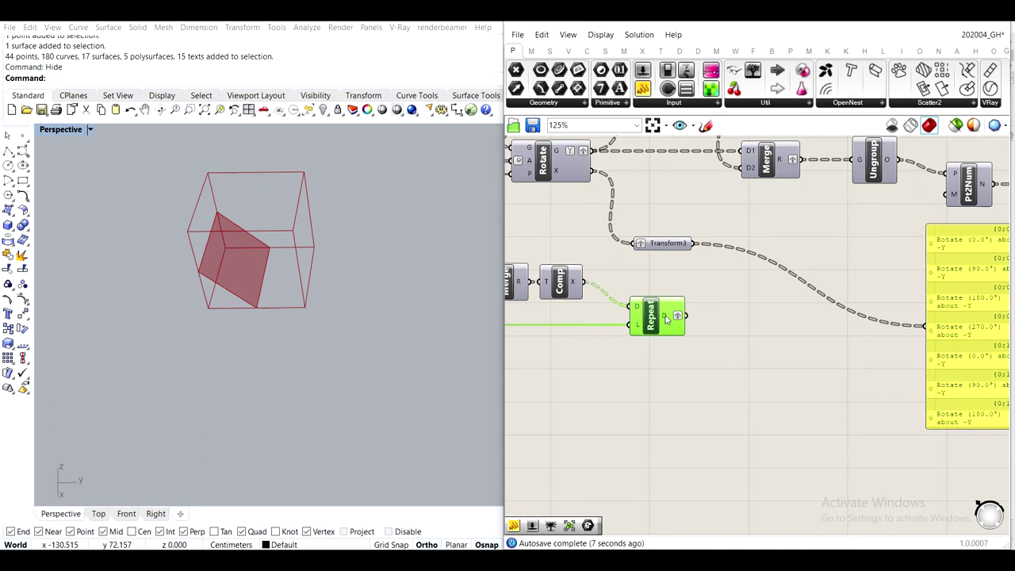
{"action": "mouse_move", "coordinate": [676, 314]}
{"action": "left_click", "coordinate": [666, 247]}
{"action": "left_click", "coordinate": [670, 311]}
{"action": "left_click", "coordinate": [668, 241]}
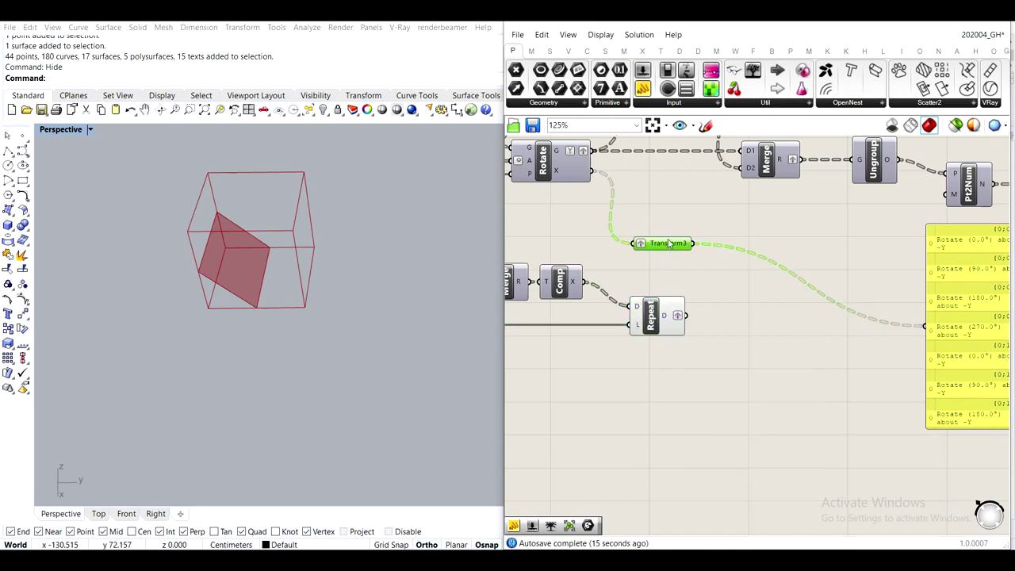
{"action": "right_click_drag", "start_coordinate": [585, 206], "coordinate": [675, 279]}
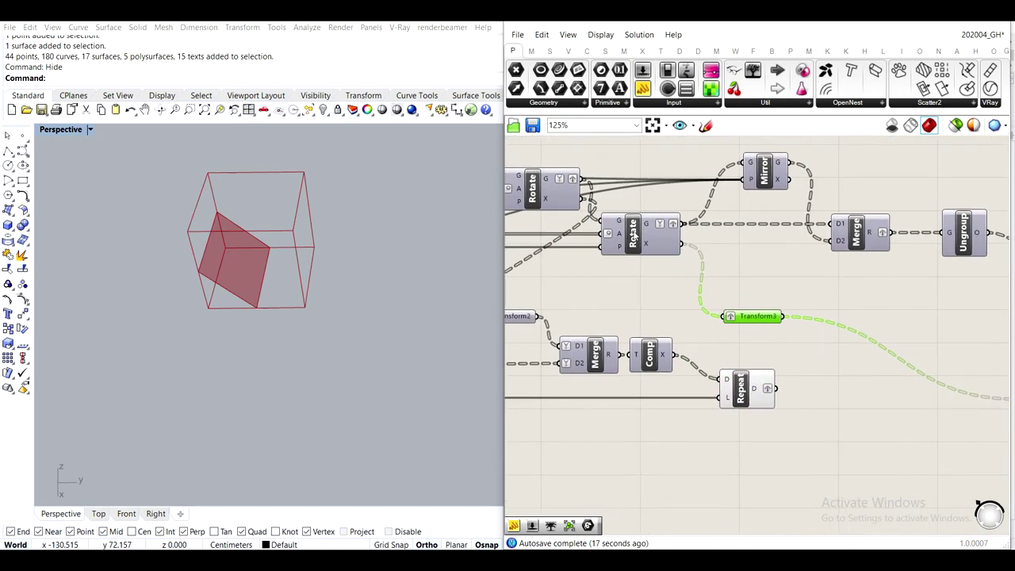
Add a Merge component with two inputs, connecting Transform3 to D1 and the grafted Repeat Data output to D2
{"action": "right_click_drag", "start_coordinate": [833, 353], "coordinate": [732, 304]}
{"action": "double_click", "coordinate": [777, 358]}
{"action": "type", "text": "merge"}
{"action": "left_click_drag", "start_coordinate": [686, 263], "coordinate": [743, 310]}
{"action": "scroll", "coordinate": [649, 326], "scroll_direction": "up", "scroll_amount": 3}
{"action": "left_click_drag", "start_coordinate": [705, 341], "coordinate": [797, 316]}
{"action": "scroll", "coordinate": [815, 322], "scroll_direction": "up", "scroll_amount": 5}
{"action": "left_click", "coordinate": [813, 313]}
{"action": "scroll", "coordinate": [816, 321], "scroll_direction": "down", "scroll_amount": 2}
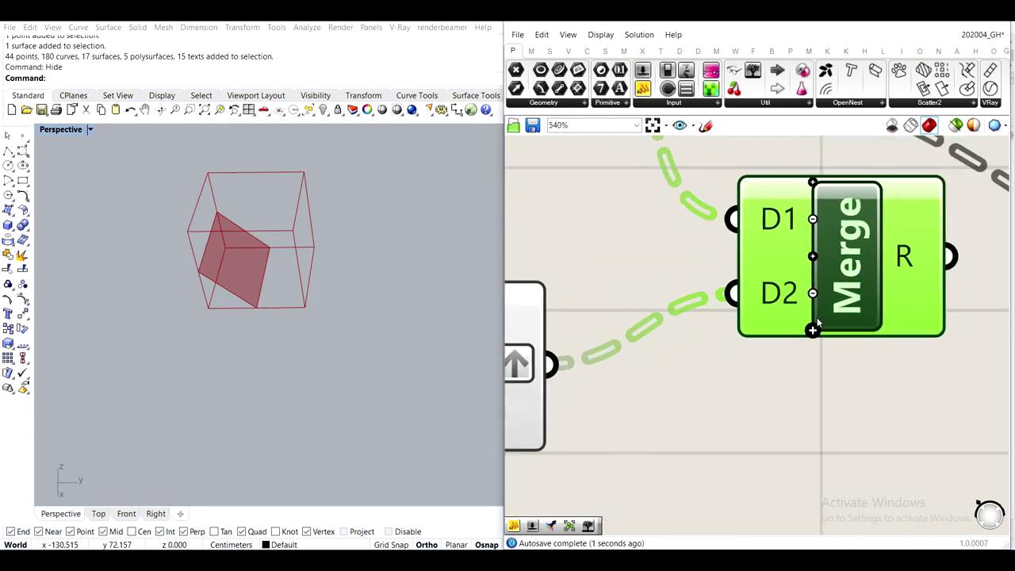
{"action": "scroll", "coordinate": [817, 318], "scroll_direction": "down", "scroll_amount": 2}
{"action": "right_click", "coordinate": [787, 310]}
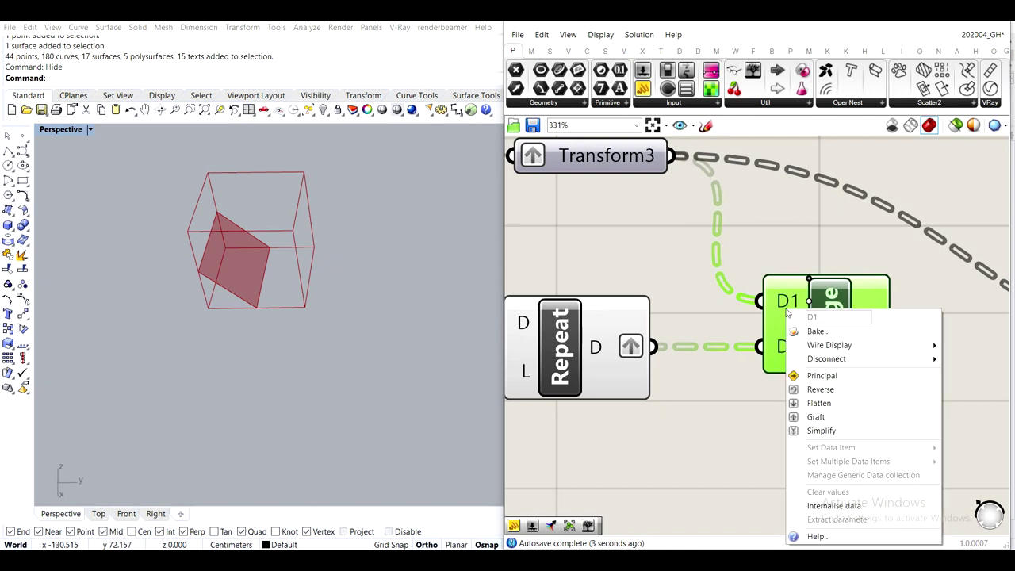
{"action": "left_click", "coordinate": [855, 419]}
{"action": "right_click", "coordinate": [766, 305]}
{"action": "left_click", "coordinate": [807, 409]}
Simplify both the D1 and D2 inputs of the Merge component that combines Transform3 with the repeated data
{"action": "right_click", "coordinate": [784, 296]}
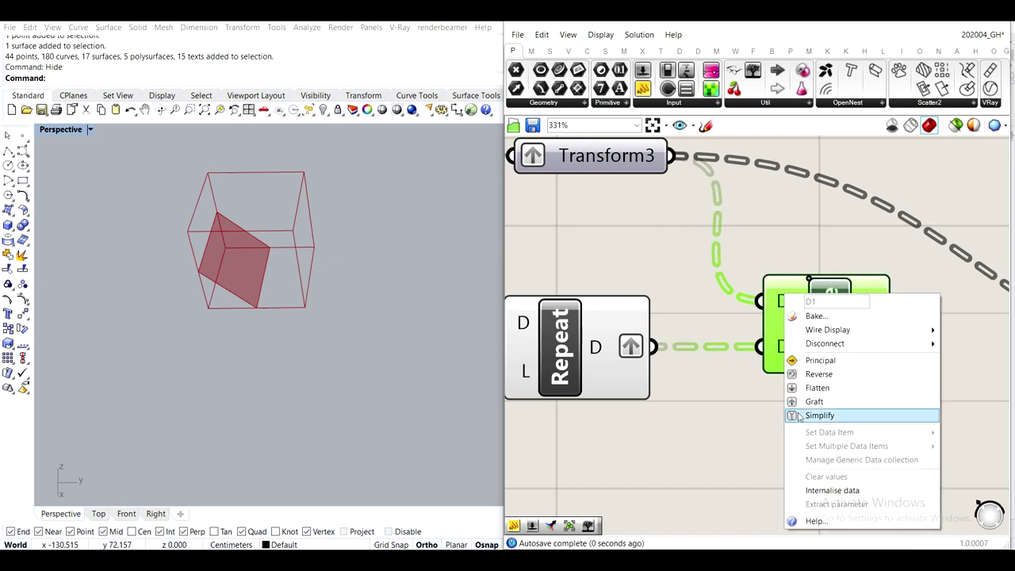
{"action": "left_click", "coordinate": [799, 417]}
{"action": "right_click", "coordinate": [790, 325]}
{"action": "left_click", "coordinate": [815, 437]}
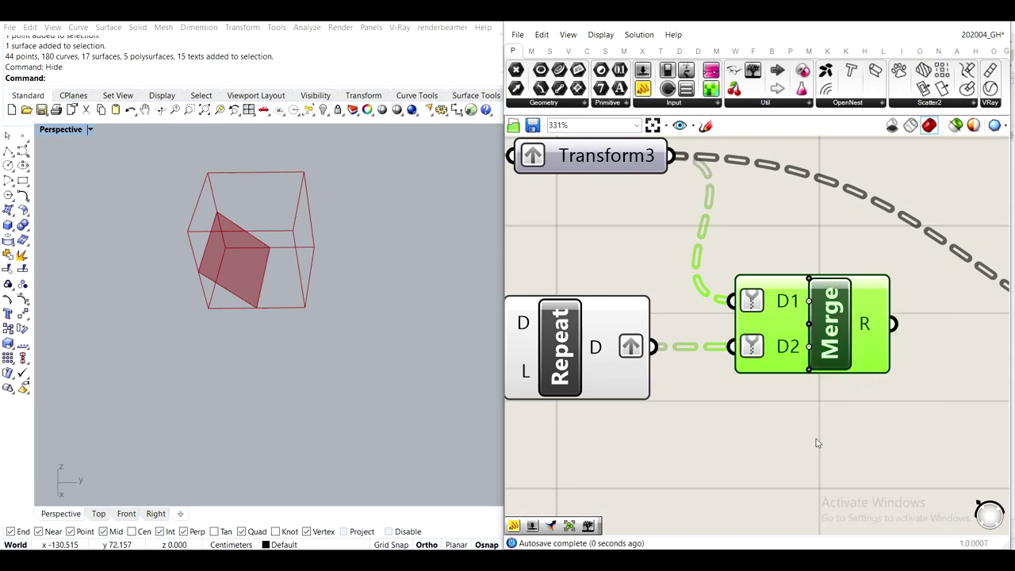
{"action": "left_click", "coordinate": [820, 445]}
{"action": "scroll", "coordinate": [807, 457], "scroll_direction": "down", "scroll_amount": 2}
Turn off the preview of the Repeat Data component that feeds the new Merge
{"action": "left_click", "coordinate": [643, 374]}
{"action": "middle_click", "coordinate": [643, 374]}
{"action": "left_click", "coordinate": [670, 342]}
{"action": "left_click", "coordinate": [683, 311]}
Replace the panel's input with the new Merge output, and enlarge the panel to read the merged branches
{"action": "scroll", "coordinate": [684, 310], "scroll_direction": "down", "scroll_amount": 3}
{"action": "right_click_drag", "start_coordinate": [799, 364], "coordinate": [661, 314]}
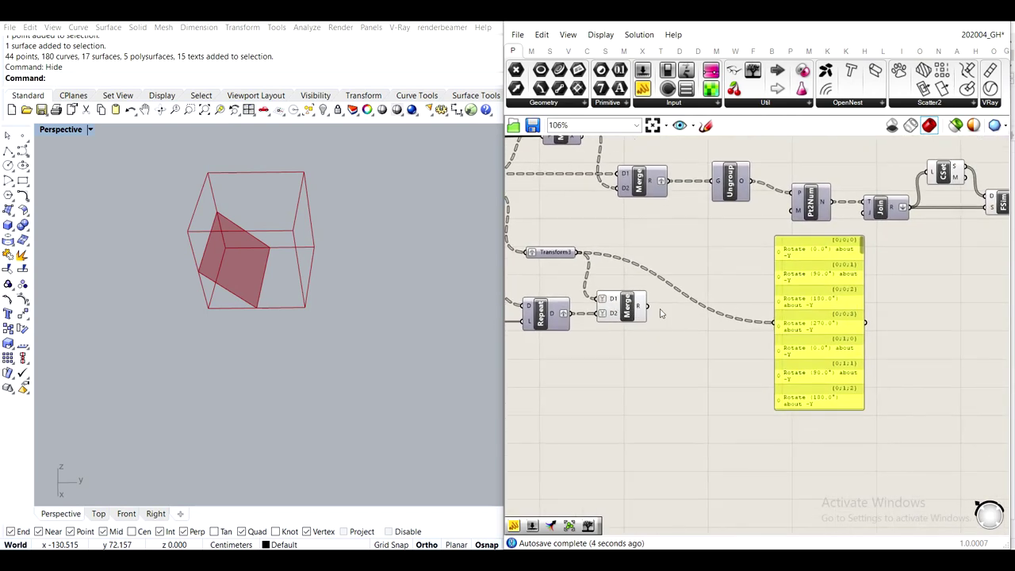
{"action": "left_click_drag", "start_coordinate": [648, 306], "coordinate": [773, 322]}
{"action": "left_click_drag", "start_coordinate": [803, 242], "coordinate": [767, 235]}
{"action": "scroll", "coordinate": [766, 234], "scroll_direction": "up", "scroll_amount": 3}
{"action": "scroll", "coordinate": [766, 266], "scroll_direction": "down", "scroll_amount": 2}
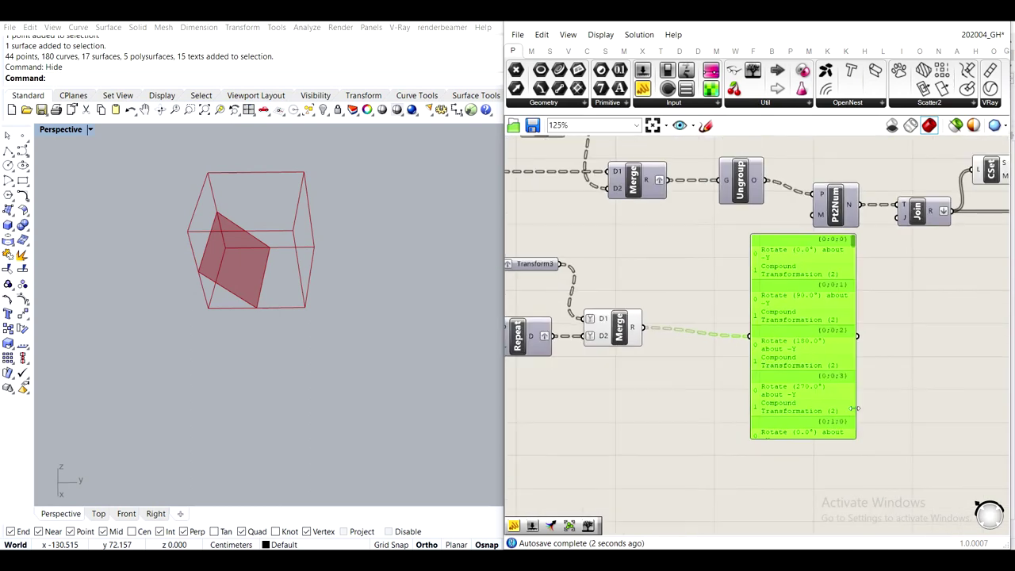
{"action": "left_click_drag", "start_coordinate": [803, 386], "coordinate": [920, 480]}
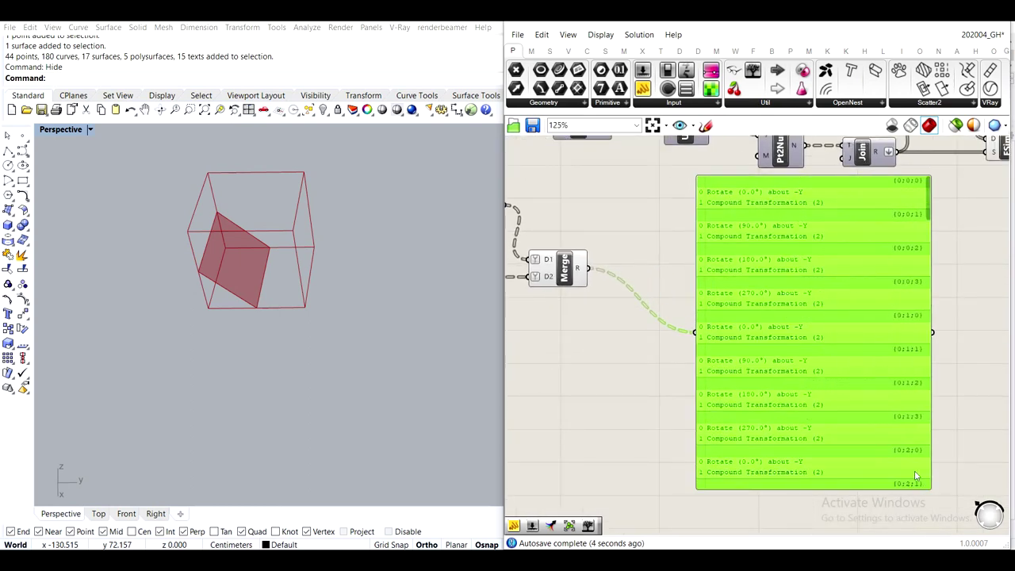
{"action": "scroll", "coordinate": [716, 190], "scroll_direction": "up", "scroll_amount": 2}
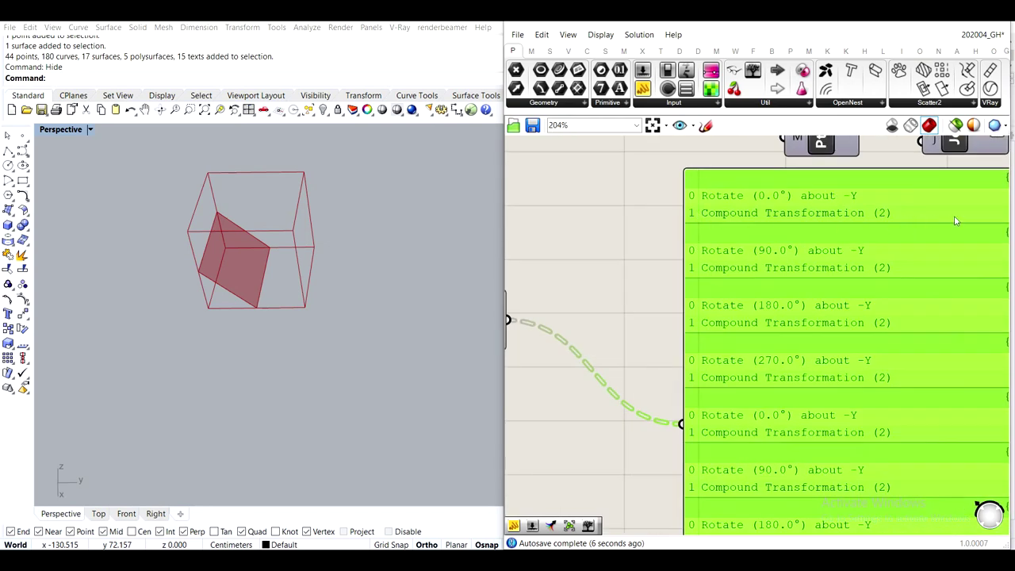
{"action": "scroll", "coordinate": [882, 221], "scroll_direction": "down", "scroll_amount": 2}
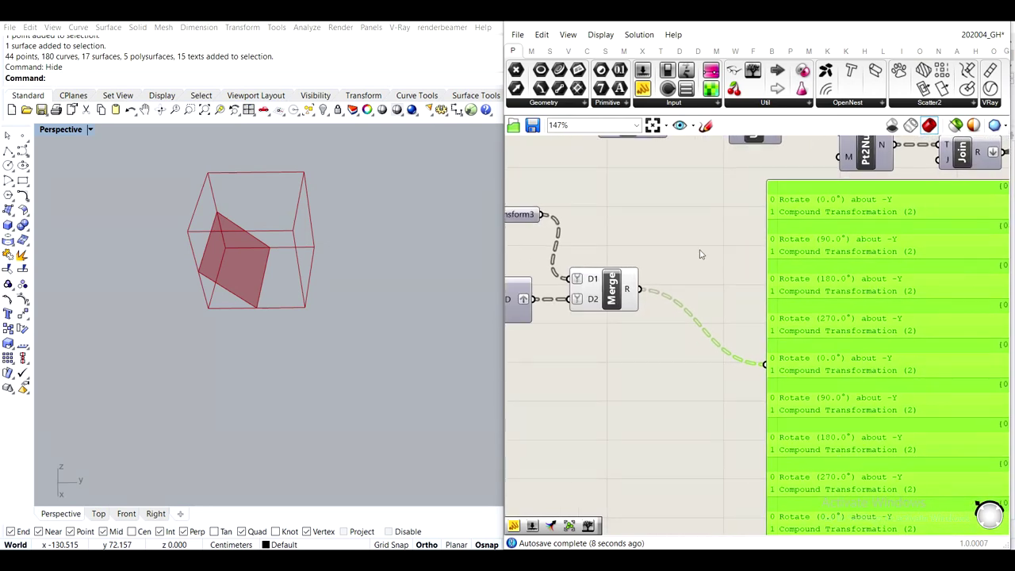
Add a Compound component fed by the Merge output, and connect its X output to the panel in place of Merge
{"action": "double_click", "coordinate": [700, 249]}
{"action": "type", "text": "c"}
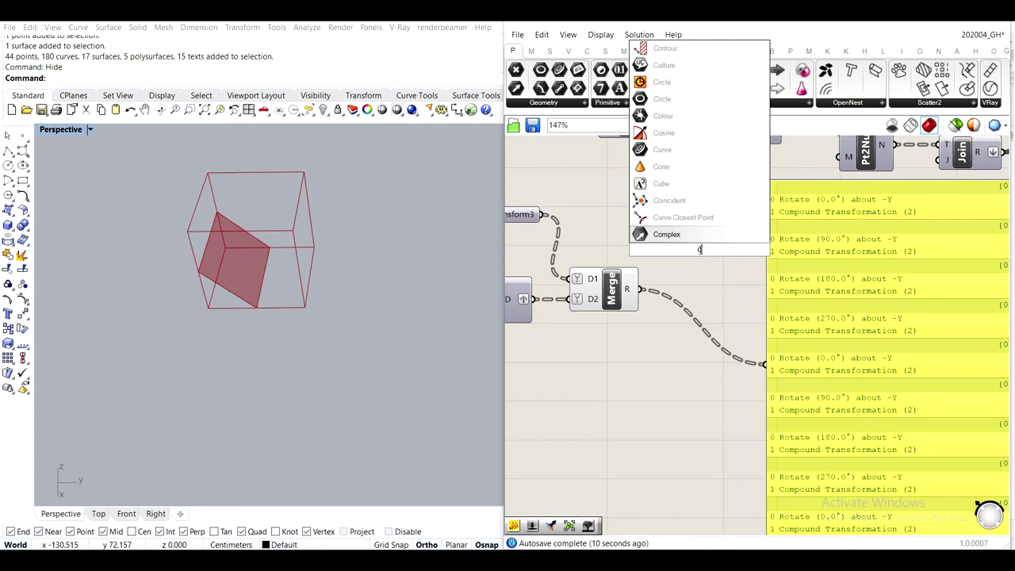
{"action": "type", "text": "on"}
{"action": "key", "text": "BackSpace"}
{"action": "type", "text": "mp"}
{"action": "key", "text": "Return"}
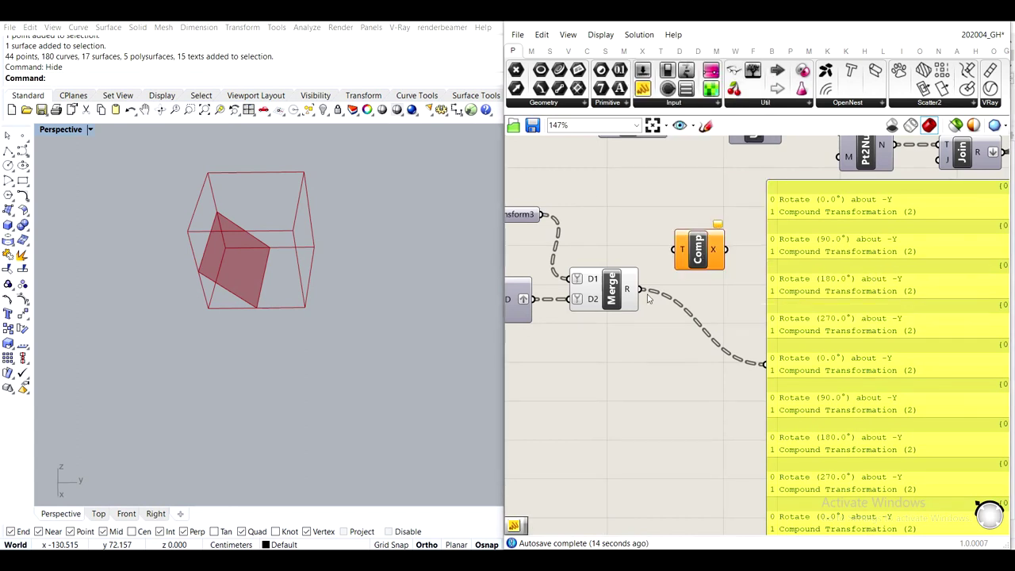
{"action": "left_click_drag", "start_coordinate": [668, 268], "coordinate": [682, 297]}
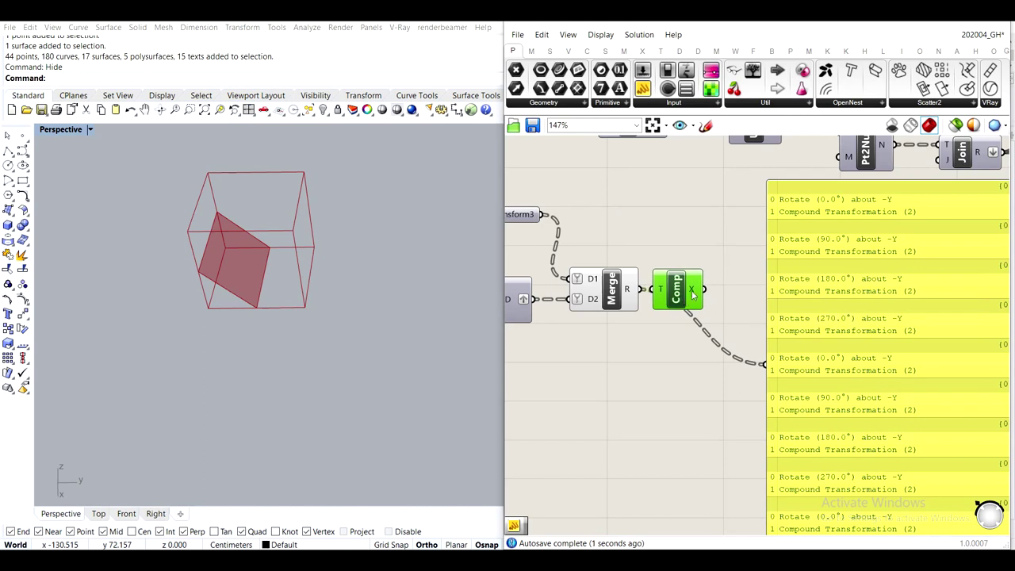
{"action": "left_click_drag", "start_coordinate": [750, 359], "coordinate": [763, 363]}
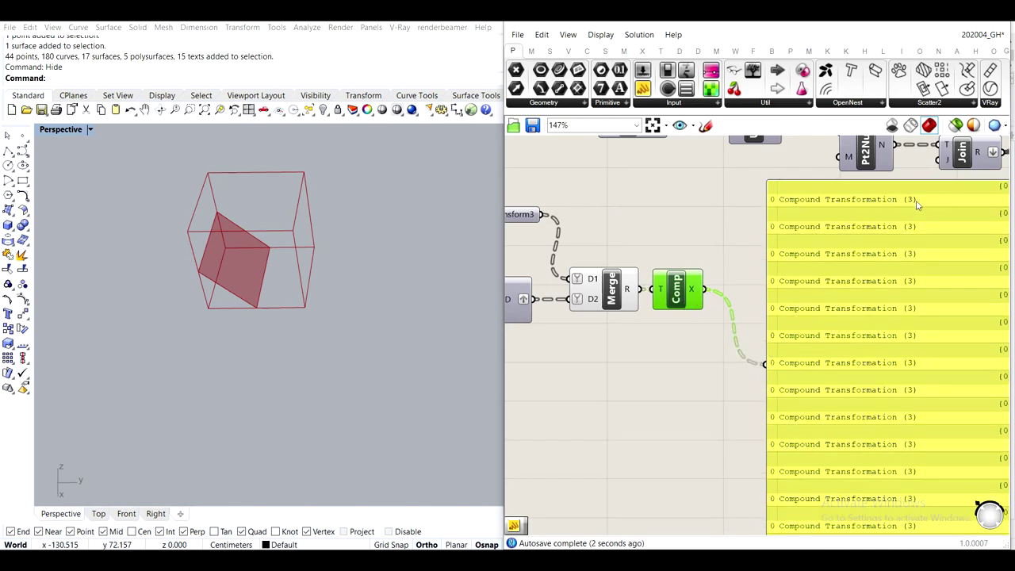
Review the successive Rotate components by selecting each in turn, tracing how they lead to the compound transformation
{"action": "right_click_drag", "start_coordinate": [606, 278], "coordinate": [784, 326]}
{"action": "scroll", "coordinate": [785, 326], "scroll_direction": "down", "scroll_amount": 5}
{"action": "right_click_drag", "start_coordinate": [602, 224], "coordinate": [632, 250]}
{"action": "scroll", "coordinate": [632, 250], "scroll_direction": "up", "scroll_amount": 3}
{"action": "left_click", "coordinate": [576, 240]}
{"action": "left_click", "coordinate": [685, 266]}
{"action": "left_click", "coordinate": [769, 303]}
{"action": "scroll", "coordinate": [808, 349], "scroll_direction": "down", "scroll_amount": 3}
{"action": "right_click_drag", "start_coordinate": [808, 349], "coordinate": [636, 264]}
{"action": "scroll", "coordinate": [781, 329], "scroll_direction": "up", "scroll_amount": 3}
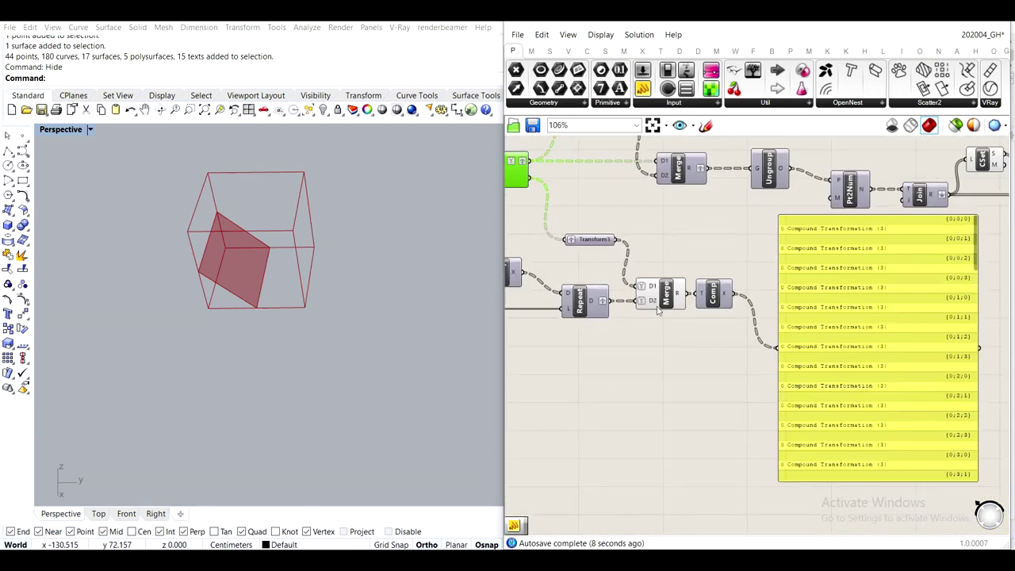
Turn off the preview of the Merge component beneath Transform3
{"action": "left_click", "coordinate": [657, 306]}
{"action": "scroll", "coordinate": [657, 306], "scroll_direction": "up", "scroll_amount": 1}
{"action": "middle_click", "coordinate": [656, 306]}
Check the blue transform group in the reference definition, and delete the yellow panel connected to the Compound output
{"action": "scroll", "coordinate": [710, 238], "scroll_direction": "down", "scroll_amount": 10}
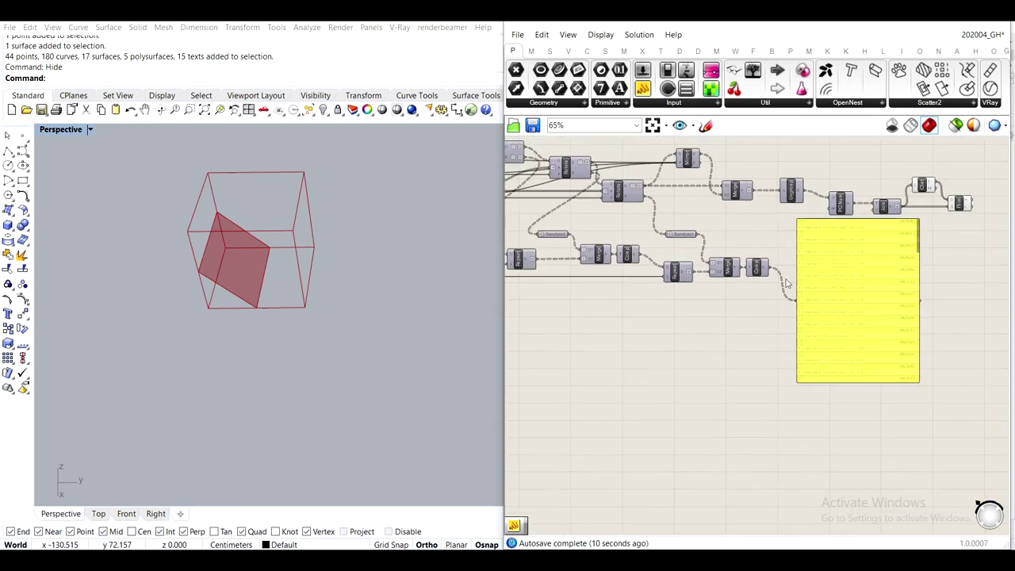
{"action": "scroll", "coordinate": [710, 207], "scroll_direction": "up", "scroll_amount": 3}
{"action": "scroll", "coordinate": [748, 363], "scroll_direction": "up", "scroll_amount": 7}
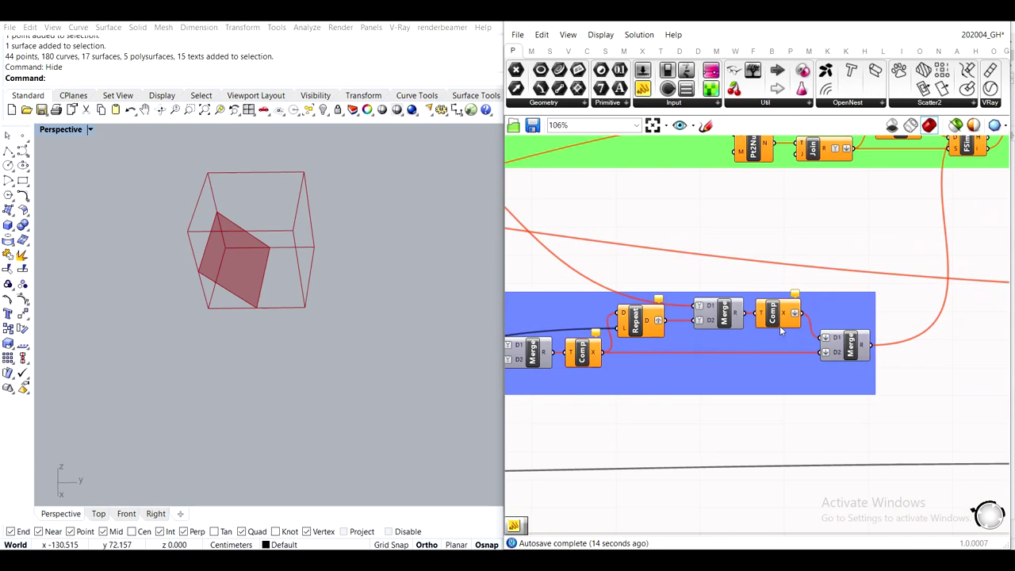
{"action": "right_click_drag", "start_coordinate": [680, 322], "coordinate": [702, 335]}
{"action": "scroll", "coordinate": [702, 334], "scroll_direction": "down", "scroll_amount": 6}
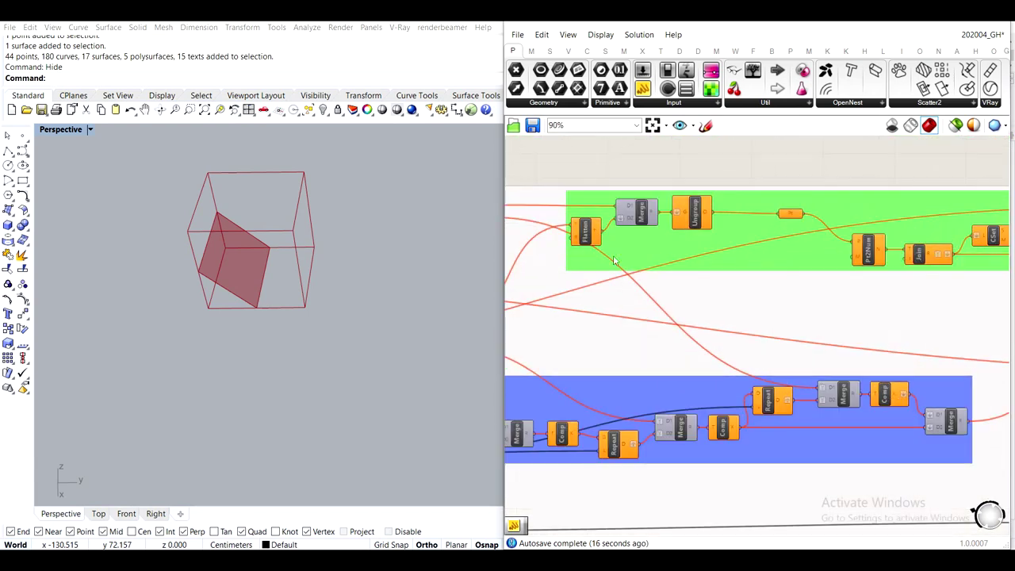
{"action": "right_click_drag", "start_coordinate": [730, 433], "coordinate": [755, 240]}
{"action": "scroll", "coordinate": [674, 379], "scroll_direction": "up", "scroll_amount": 3}
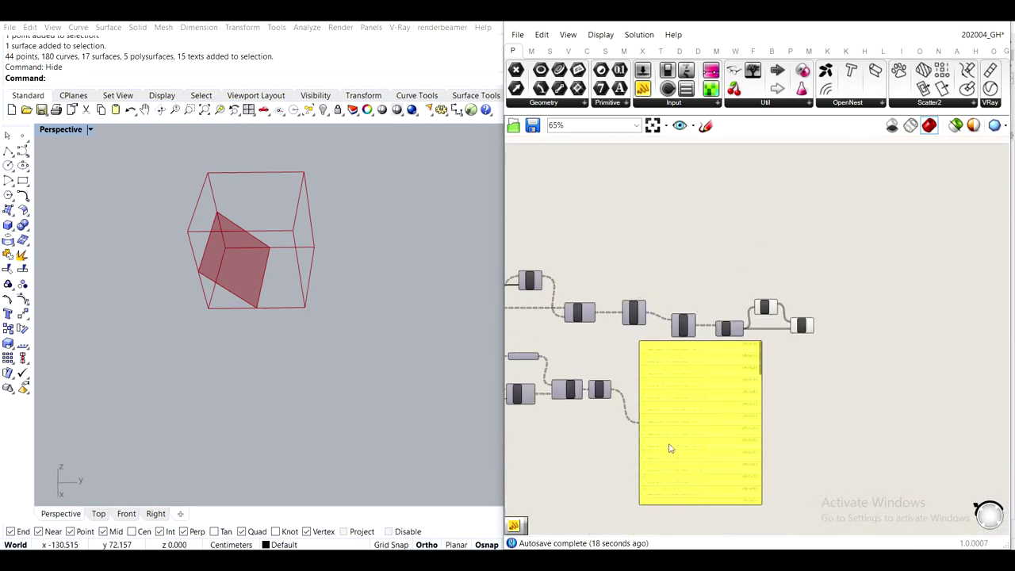
{"action": "left_click", "coordinate": [691, 443]}
{"action": "key", "text": "Delete"}
Move the whole chain of Transform parameters, Repeat Data, Merge and Compound components further below the Rotate components
{"action": "right_click_drag", "start_coordinate": [670, 369], "coordinate": [770, 356]}
{"action": "scroll", "coordinate": [694, 354], "scroll_direction": "up", "scroll_amount": 3}
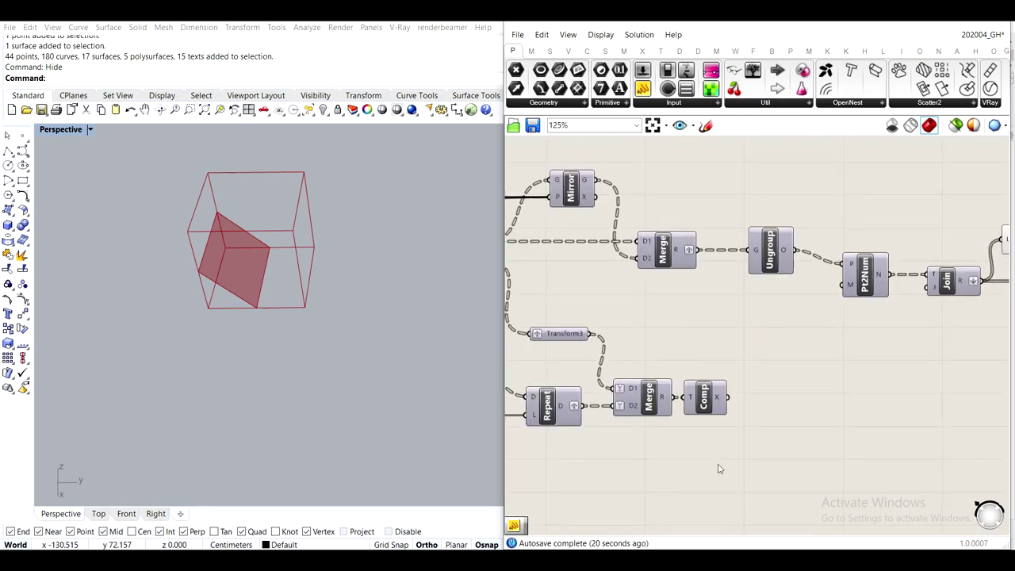
{"action": "right_click_drag", "start_coordinate": [726, 404], "coordinate": [771, 337]}
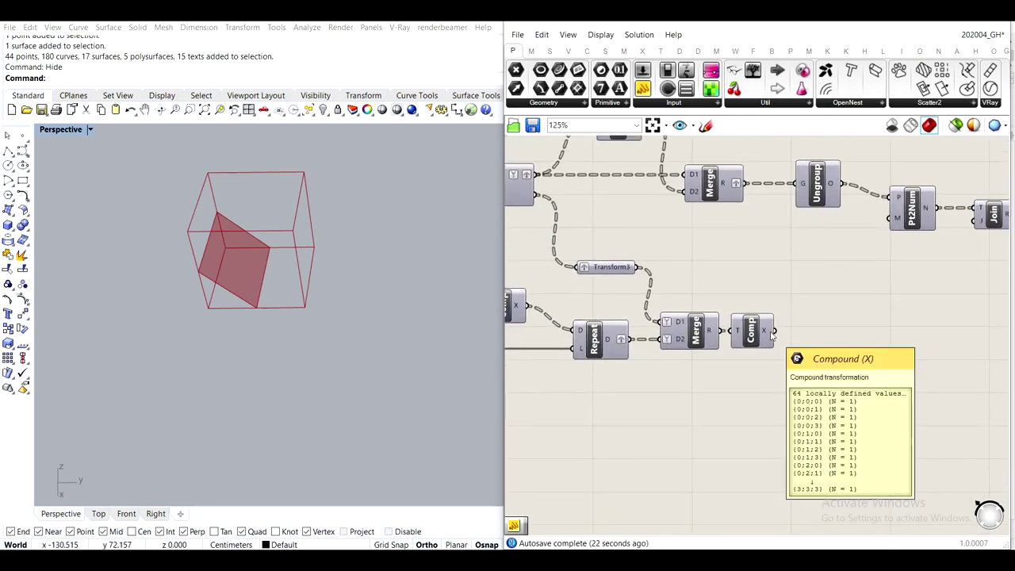
{"action": "scroll", "coordinate": [820, 349], "scroll_direction": "down", "scroll_amount": 3}
{"action": "left_click_drag", "start_coordinate": [925, 392], "coordinate": [539, 261]}
{"action": "left_click_drag", "start_coordinate": [733, 301], "coordinate": [748, 348]}
{"action": "left_click", "coordinate": [730, 251]}
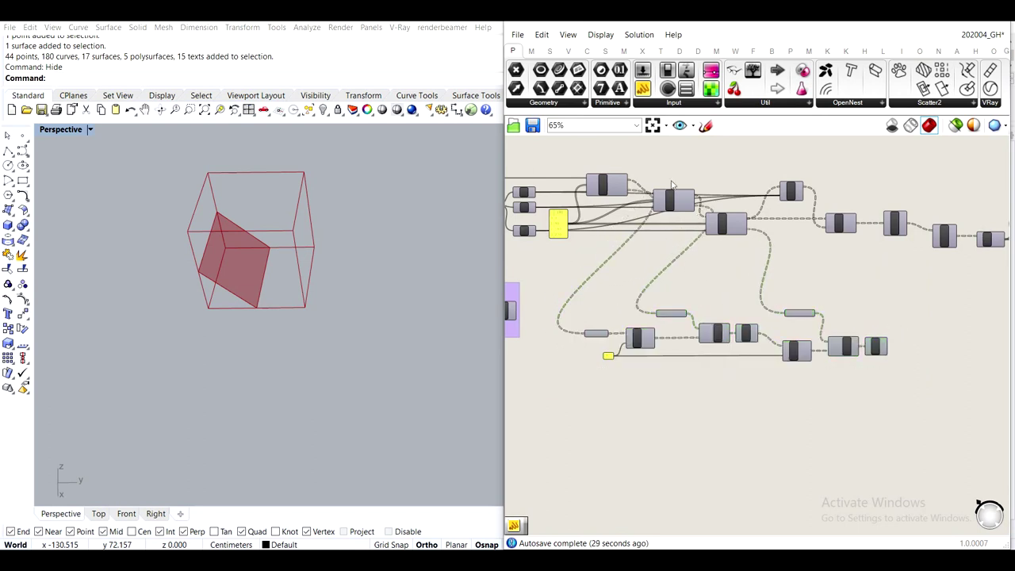
Add a grafted Transform parameter fed by the Mirror component's X output
{"action": "scroll", "coordinate": [747, 393], "scroll_direction": "up", "scroll_amount": 2}
{"action": "right_click_drag", "start_coordinate": [954, 298], "coordinate": [794, 302]}
{"action": "right_click_drag", "start_coordinate": [728, 222], "coordinate": [684, 275]}
{"action": "scroll", "coordinate": [630, 181], "scroll_direction": "up", "scroll_amount": 2}
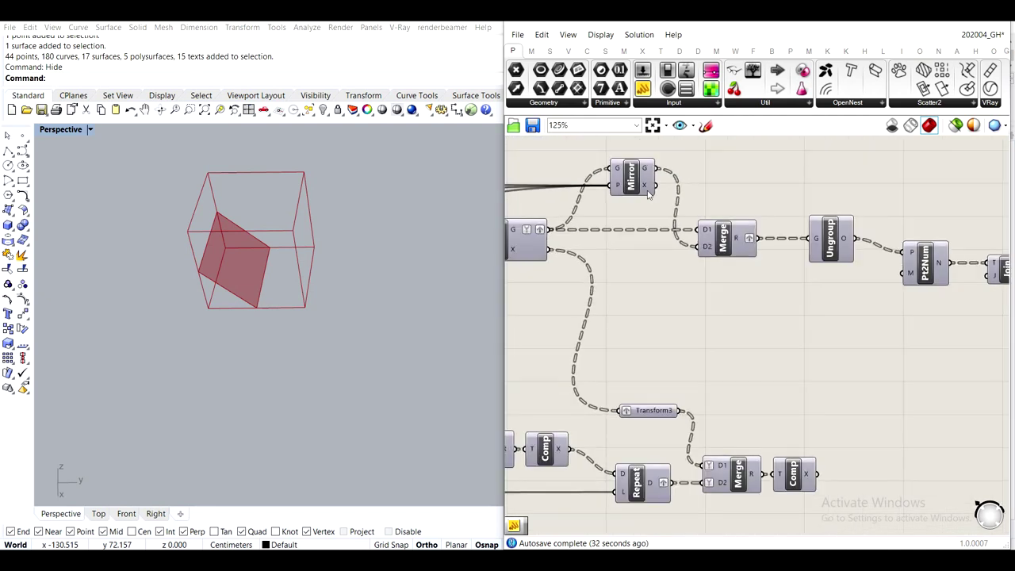
{"action": "double_click", "coordinate": [753, 328]}
{"action": "type", "text": "tran"}
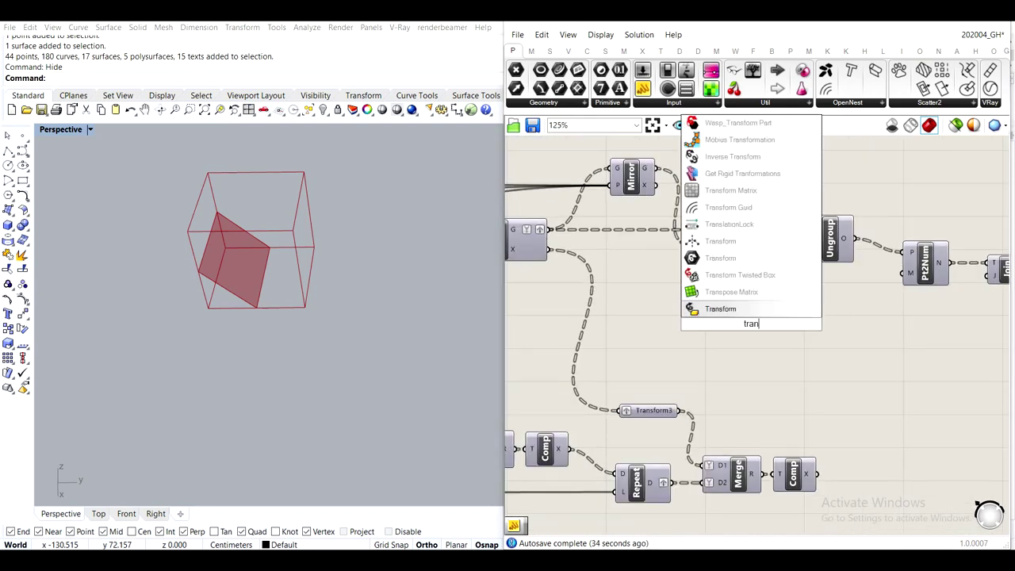
{"action": "key", "text": "Up"}
{"action": "key", "text": "Up"}
{"action": "key", "text": "Up"}
{"action": "key", "text": "Return"}
{"action": "left_click_drag", "start_coordinate": [656, 185], "coordinate": [765, 382]}
{"action": "right_click", "coordinate": [749, 385]}
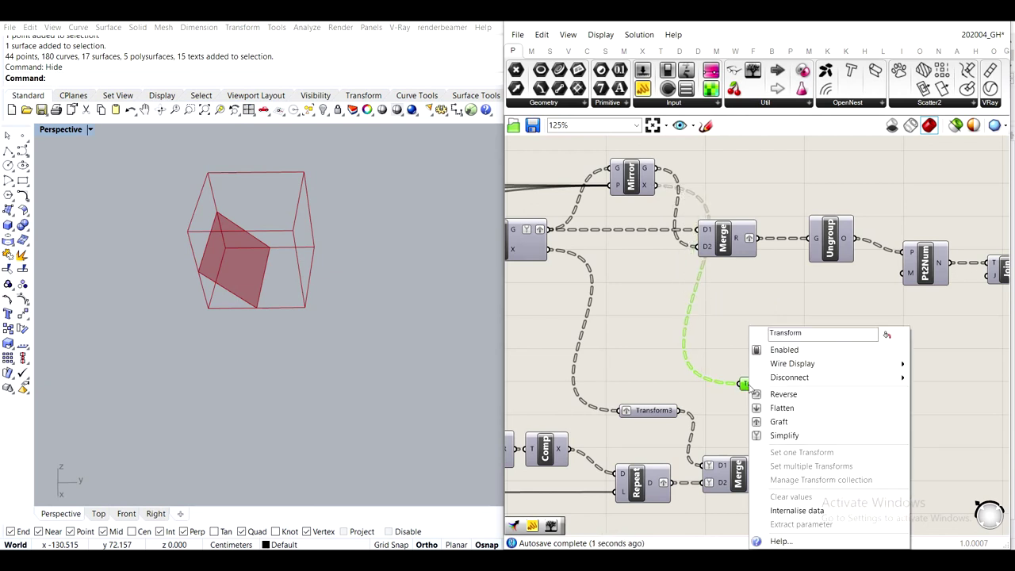
{"action": "left_click", "coordinate": [796, 422]}
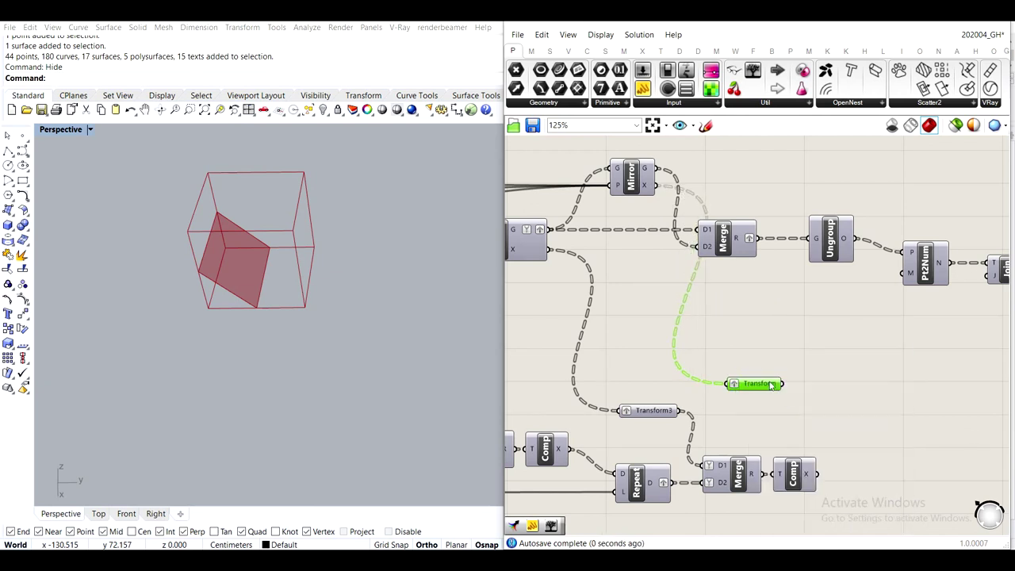
Rename the new parameter Transform4 and place it beyond Transform3, above the end of the compound chain
{"action": "right_click", "coordinate": [771, 384]}
{"action": "type", "text": "4"}
{"action": "key", "text": "Return"}
{"action": "left_click_drag", "start_coordinate": [770, 389], "coordinate": [879, 414]}
{"action": "left_click", "coordinate": [878, 474]}
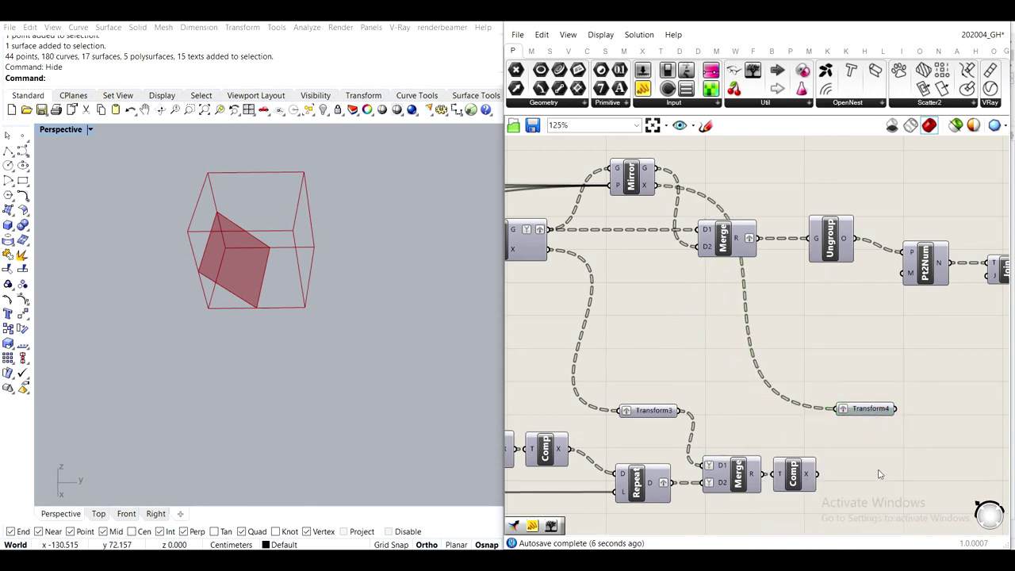
Add a Repeat Data component beneath Transform4, connecting the last Compound's X output to its D input
{"action": "right_click_drag", "start_coordinate": [851, 480], "coordinate": [842, 354]}
{"action": "mouse_move", "coordinate": [799, 356]}
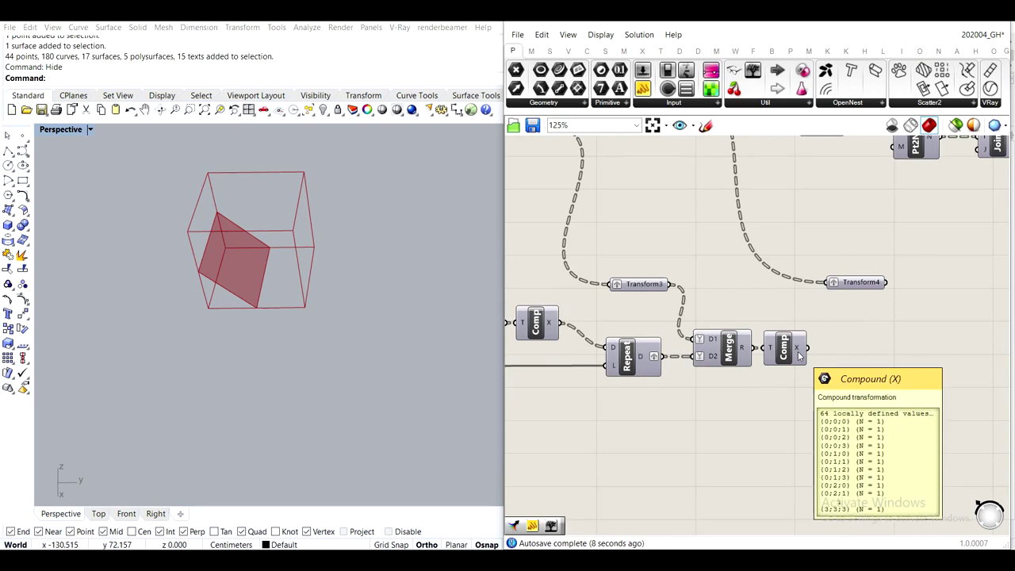
{"action": "double_click", "coordinate": [815, 446]}
{"action": "type", "text": "repeat"}
{"action": "key", "text": "Return"}
{"action": "left_click_drag", "start_coordinate": [805, 348], "coordinate": [792, 436]}
{"action": "left_click_drag", "start_coordinate": [814, 445], "coordinate": [849, 396]}
Examine the Mirror component's wiring and the layout of the new definition against the reference definition
{"action": "right_click_drag", "start_coordinate": [886, 334], "coordinate": [873, 428]}
{"action": "scroll", "coordinate": [872, 428], "scroll_direction": "down", "scroll_amount": 3}
{"action": "scroll", "coordinate": [680, 262], "scroll_direction": "up", "scroll_amount": 4}
{"action": "right_click_drag", "start_coordinate": [824, 365], "coordinate": [678, 256]}
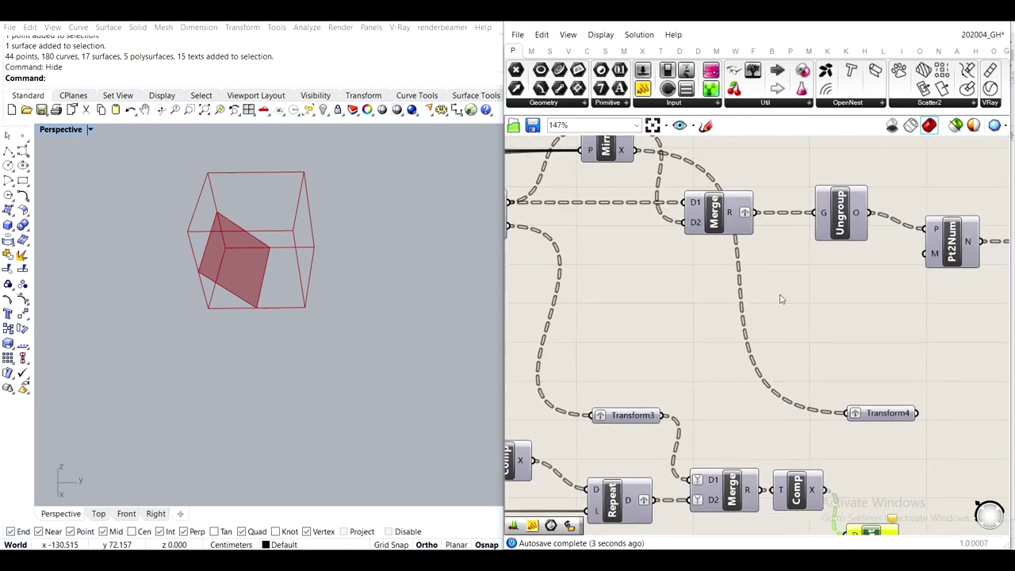
{"action": "scroll", "coordinate": [780, 299], "scroll_direction": "down", "scroll_amount": 2}
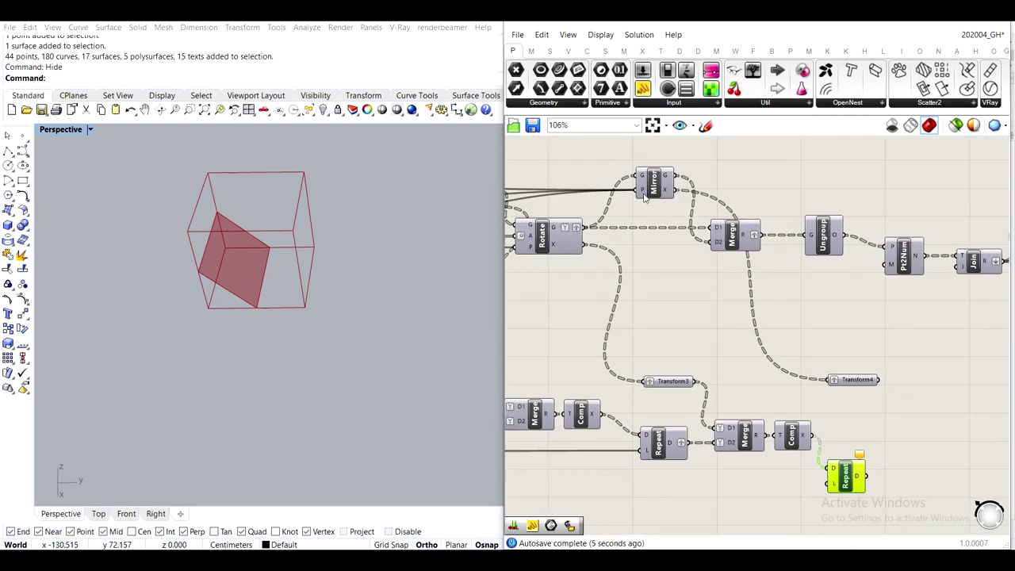
{"action": "scroll", "coordinate": [644, 196], "scroll_direction": "down", "scroll_amount": 4}
{"action": "right_click_drag", "start_coordinate": [738, 237], "coordinate": [1008, 315]}
{"action": "scroll", "coordinate": [779, 302], "scroll_direction": "up", "scroll_amount": 2}
{"action": "scroll", "coordinate": [893, 277], "scroll_direction": "down", "scroll_amount": 2}
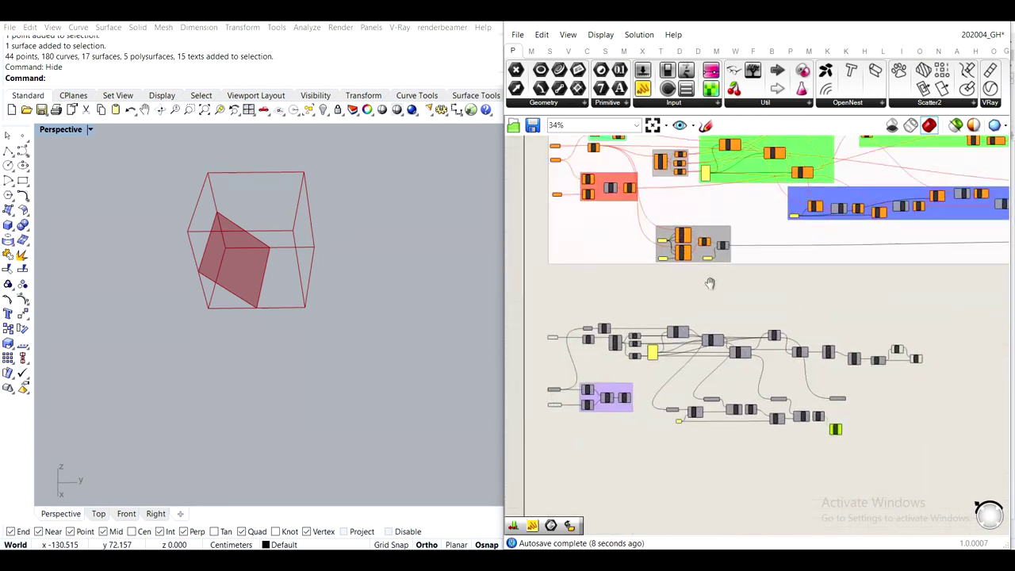
Examine the last Repeat Data, Merge and Compound components in the reference definition's blue group and how they connect to the Mirror
{"action": "scroll", "coordinate": [709, 283], "scroll_direction": "up", "scroll_amount": 5}
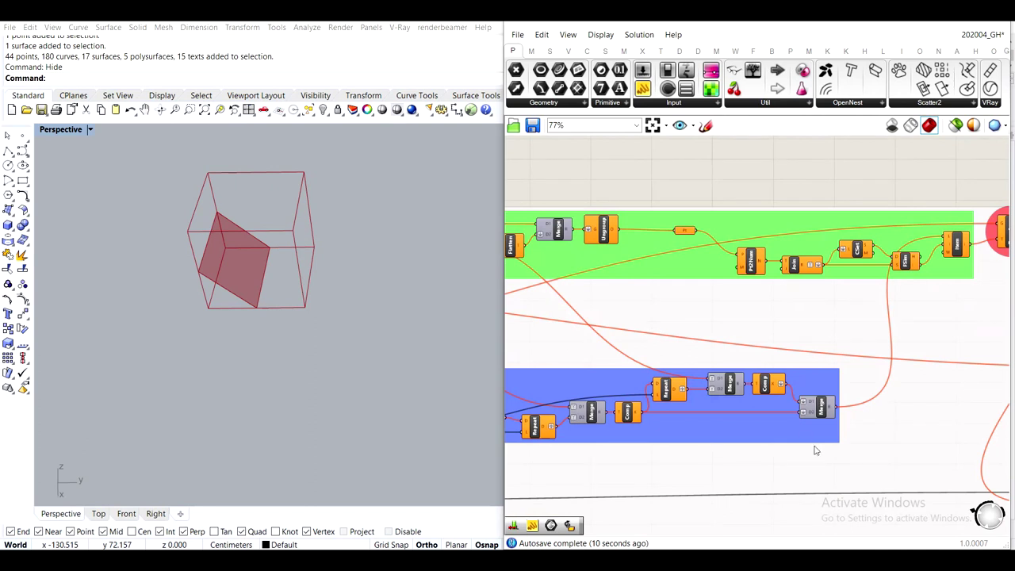
{"action": "scroll", "coordinate": [817, 450], "scroll_direction": "up", "scroll_amount": 1}
{"action": "right_click_drag", "start_coordinate": [673, 415], "coordinate": [713, 359]}
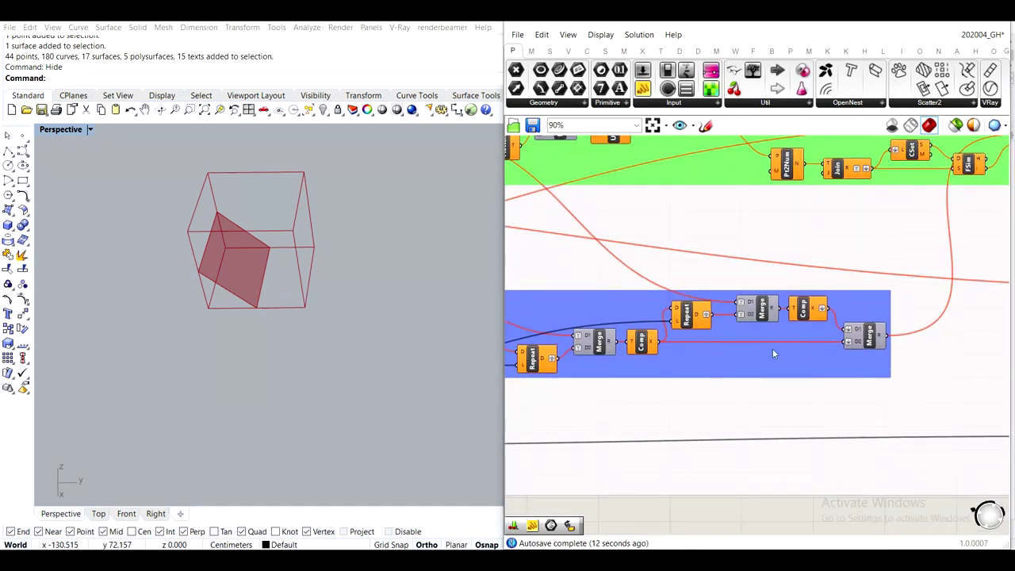
{"action": "scroll", "coordinate": [619, 363], "scroll_direction": "down", "scroll_amount": 1}
{"action": "scroll", "coordinate": [619, 361], "scroll_direction": "down", "scroll_amount": 2}
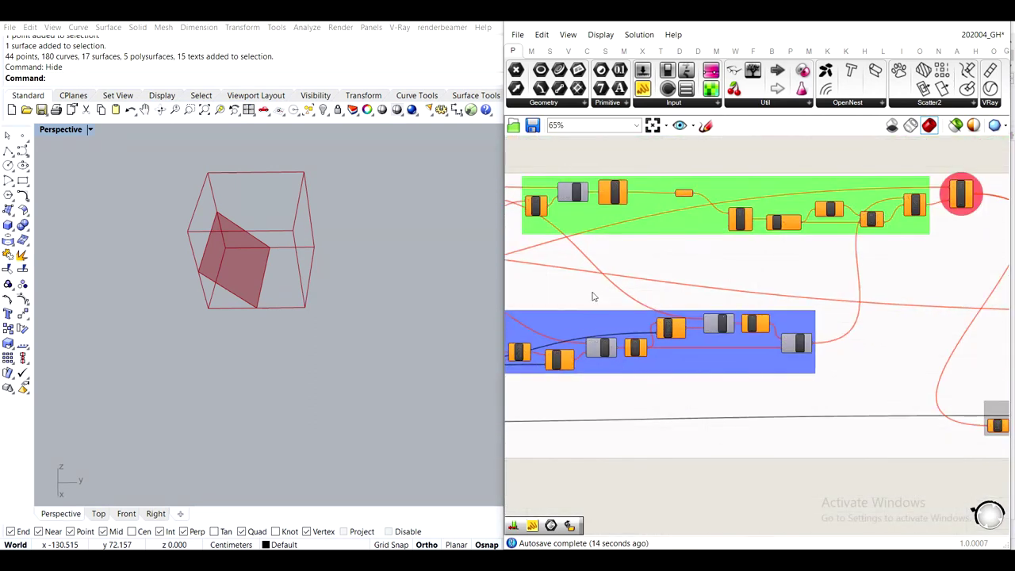
{"action": "right_click_drag", "start_coordinate": [585, 295], "coordinate": [659, 288]}
{"action": "scroll", "coordinate": [886, 339], "scroll_direction": "up", "scroll_amount": 4}
{"action": "scroll", "coordinate": [886, 340], "scroll_direction": "up", "scroll_amount": 1}
{"action": "scroll", "coordinate": [906, 352], "scroll_direction": "down", "scroll_amount": 4}
{"action": "right_click_drag", "start_coordinate": [905, 353], "coordinate": [816, 381]}
{"action": "right_click_drag", "start_coordinate": [520, 342], "coordinate": [733, 315]}
{"action": "scroll", "coordinate": [681, 184], "scroll_direction": "up", "scroll_amount": 3}
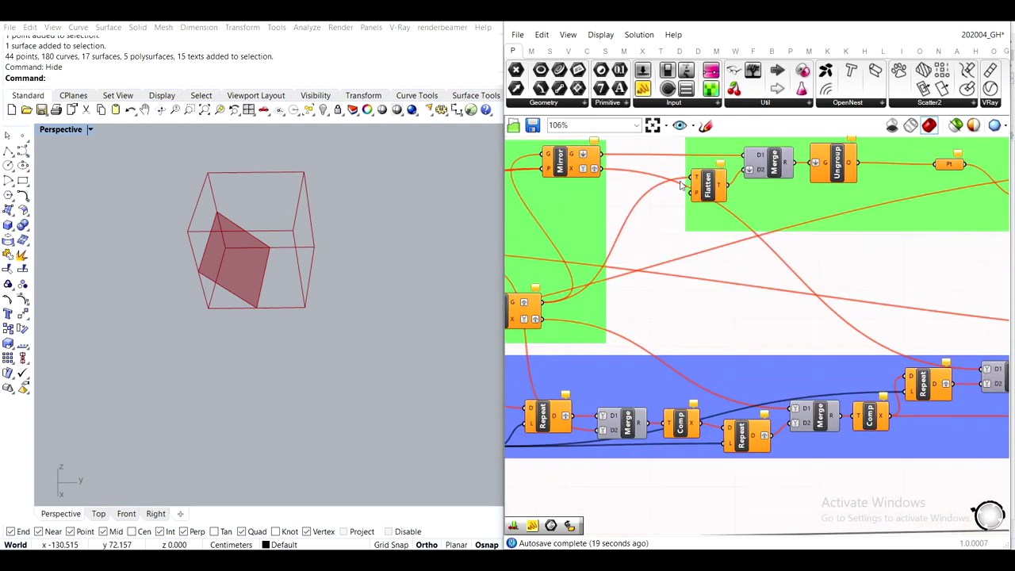
Select the reference group's Merge fed by the Mirror transform, and trace the length panel's wires to the Repeat Data components
{"action": "scroll", "coordinate": [794, 308], "scroll_direction": "down", "scroll_amount": 2}
{"action": "right_click_drag", "start_coordinate": [980, 387], "coordinate": [849, 381]}
{"action": "scroll", "coordinate": [767, 325], "scroll_direction": "up", "scroll_amount": 2}
{"action": "left_click", "coordinate": [769, 322]}
{"action": "scroll", "coordinate": [737, 312], "scroll_direction": "down", "scroll_amount": 3}
{"action": "scroll", "coordinate": [736, 309], "scroll_direction": "up", "scroll_amount": 1}
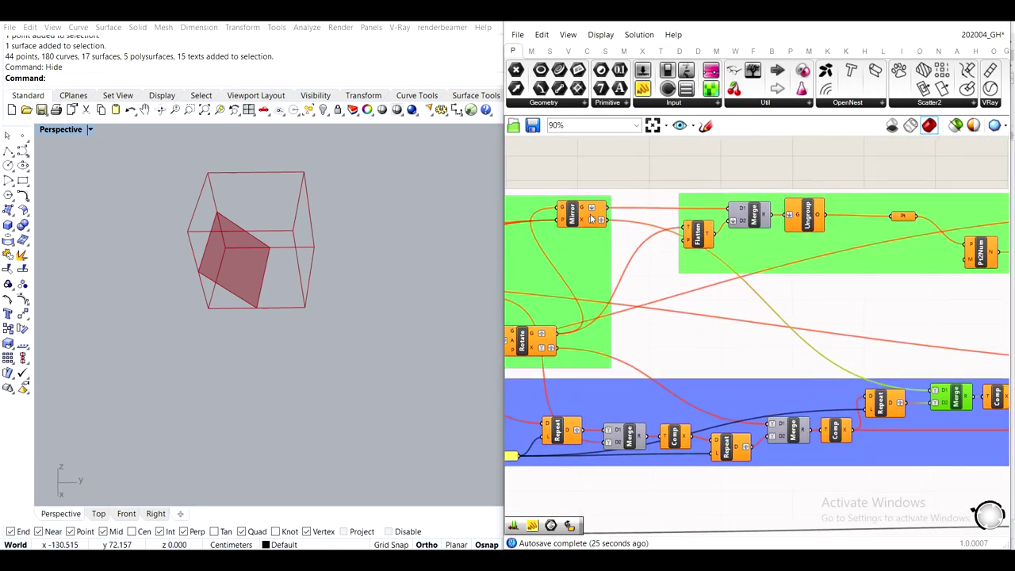
{"action": "mouse_move", "coordinate": [882, 416]}
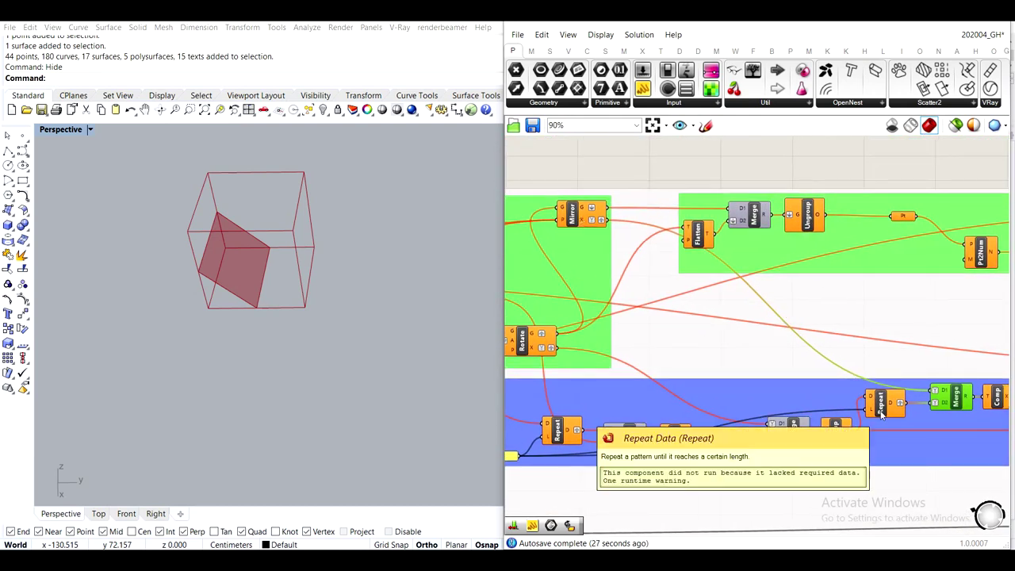
{"action": "right_click_drag", "start_coordinate": [829, 470], "coordinate": [863, 377]}
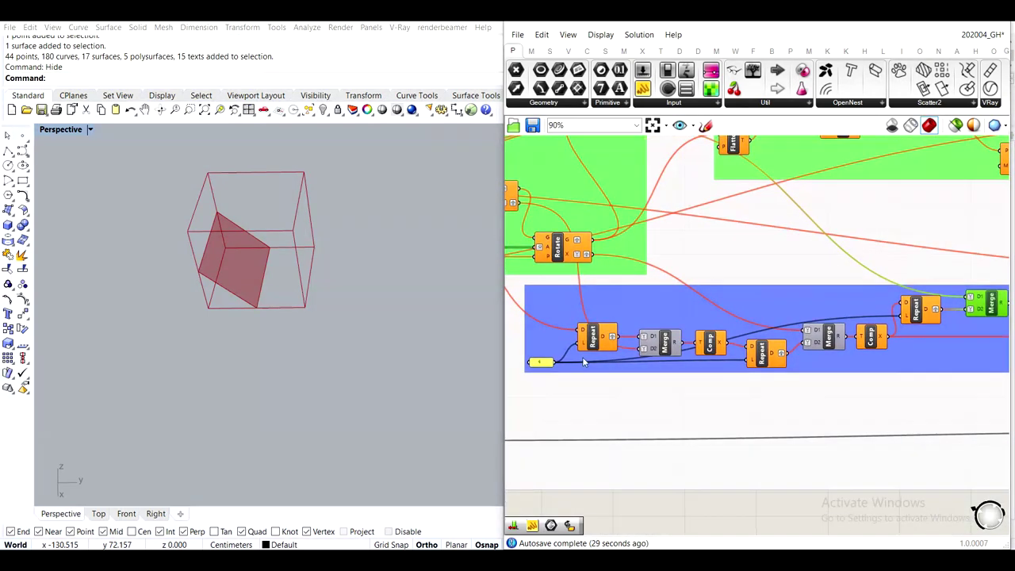
Trace the last Repeat Data and Merge wires in the reference blue group, and check which planes feed the Mirror's P input
{"action": "right_click_drag", "start_coordinate": [937, 318], "coordinate": [789, 316]}
{"action": "mouse_move", "coordinate": [784, 310]}
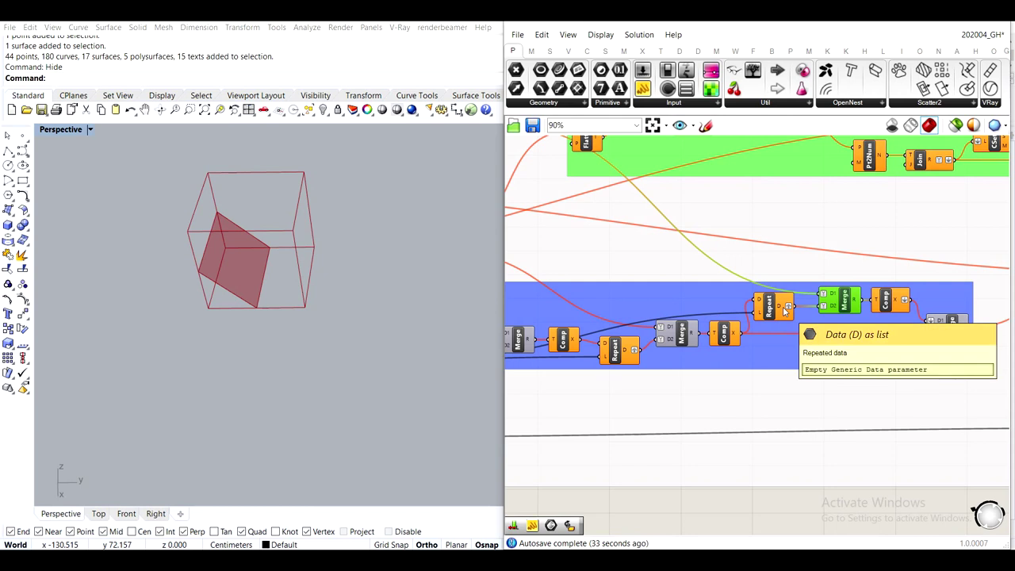
{"action": "right_click_drag", "start_coordinate": [706, 341], "coordinate": [886, 333]}
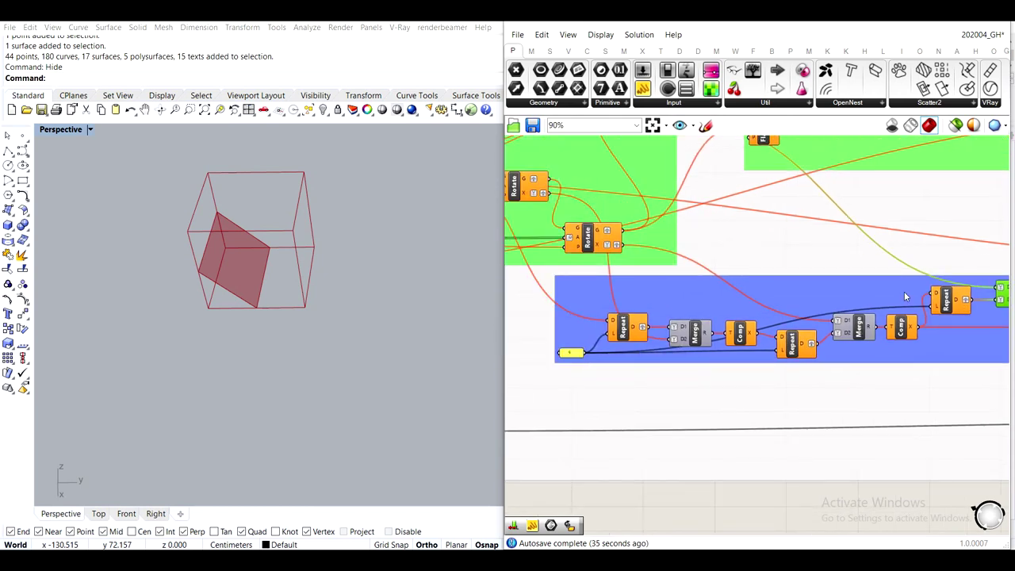
{"action": "right_click_drag", "start_coordinate": [905, 296], "coordinate": [845, 334]}
{"action": "mouse_move", "coordinate": [822, 333]}
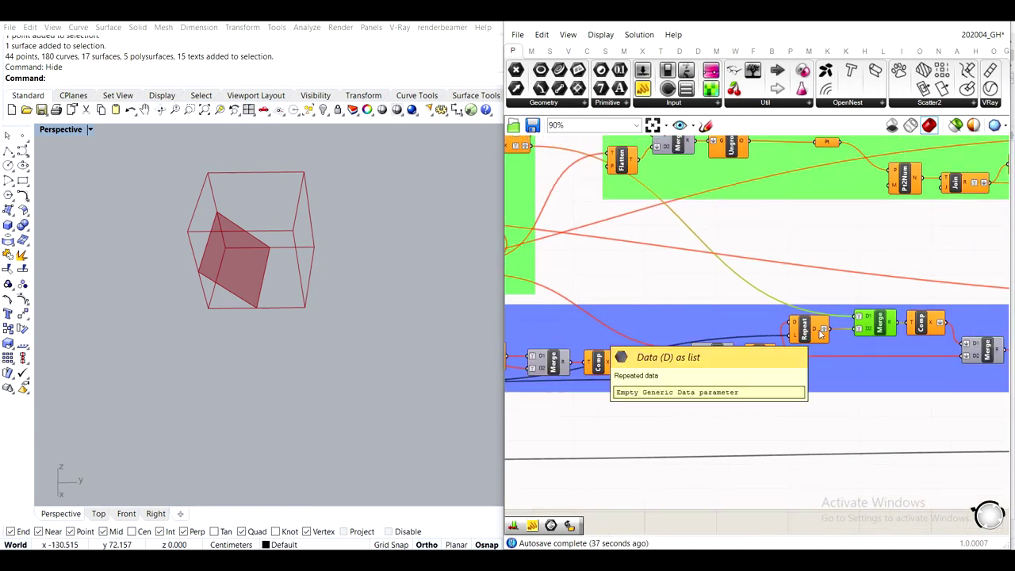
{"action": "right_click_drag", "start_coordinate": [678, 360], "coordinate": [855, 458]}
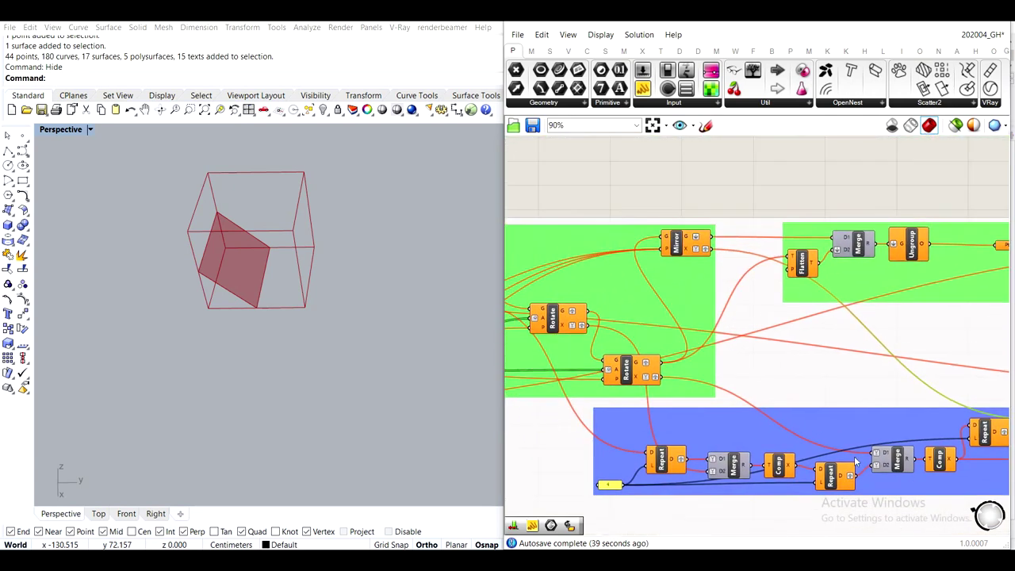
{"action": "scroll", "coordinate": [649, 295], "scroll_direction": "up", "scroll_amount": 2}
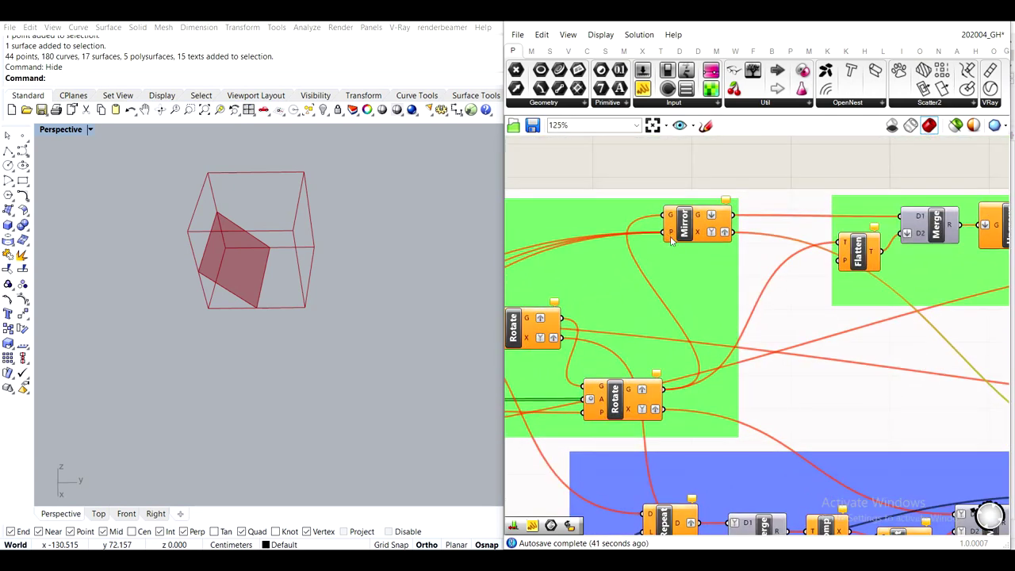
{"action": "right_click", "coordinate": [671, 239]}
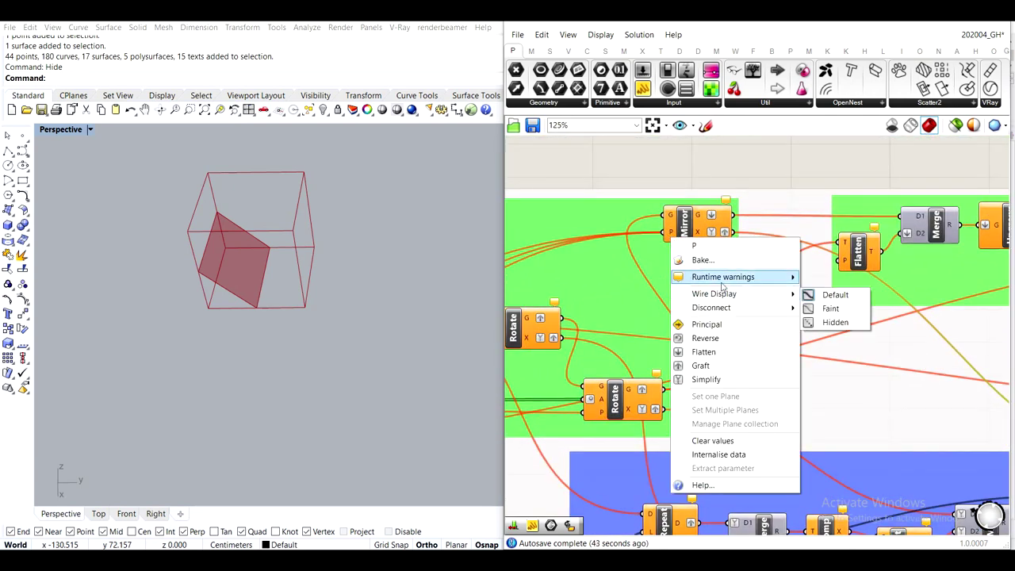
{"action": "mouse_move", "coordinate": [725, 310]}
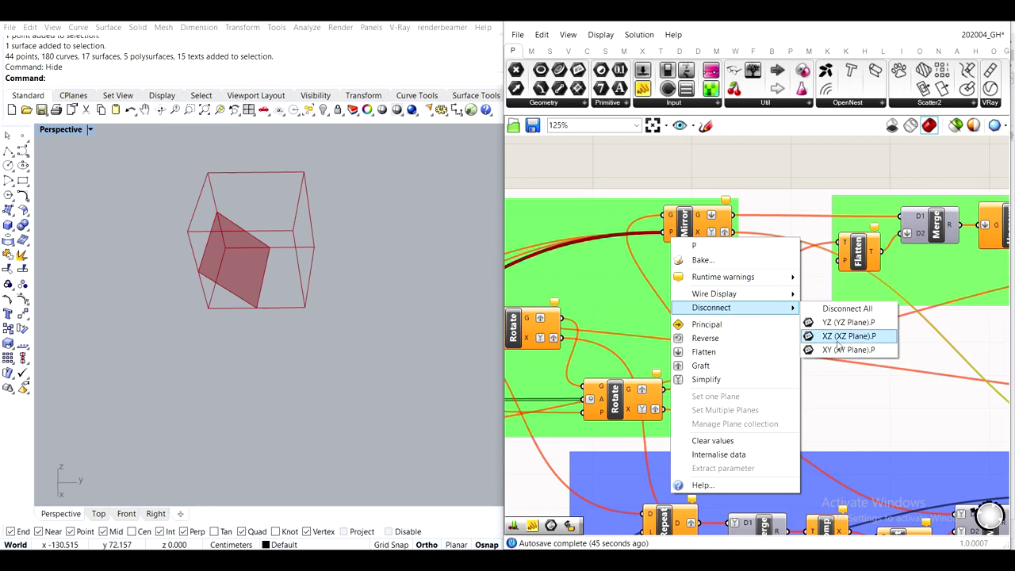
{"action": "scroll", "coordinate": [809, 241], "scroll_direction": "down", "scroll_amount": 3}
{"action": "right_click_drag", "start_coordinate": [906, 376], "coordinate": [680, 272]}
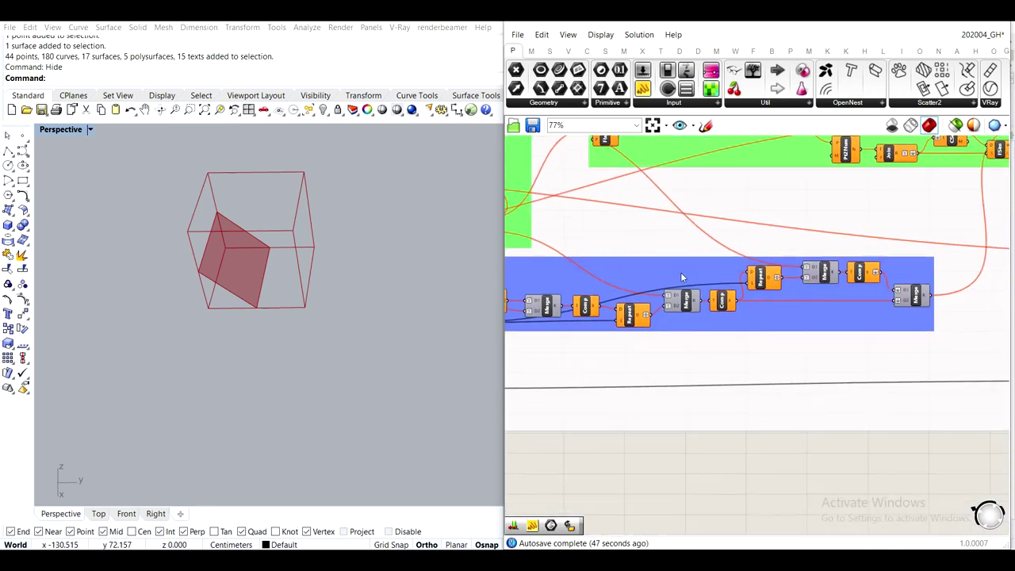
{"action": "scroll", "coordinate": [801, 307], "scroll_direction": "up", "scroll_amount": 2}
{"action": "scroll", "coordinate": [855, 257], "scroll_direction": "up", "scroll_amount": 1}
{"action": "scroll", "coordinate": [855, 255], "scroll_direction": "down", "scroll_amount": 1}
{"action": "scroll", "coordinate": [856, 255], "scroll_direction": "down", "scroll_amount": 1}
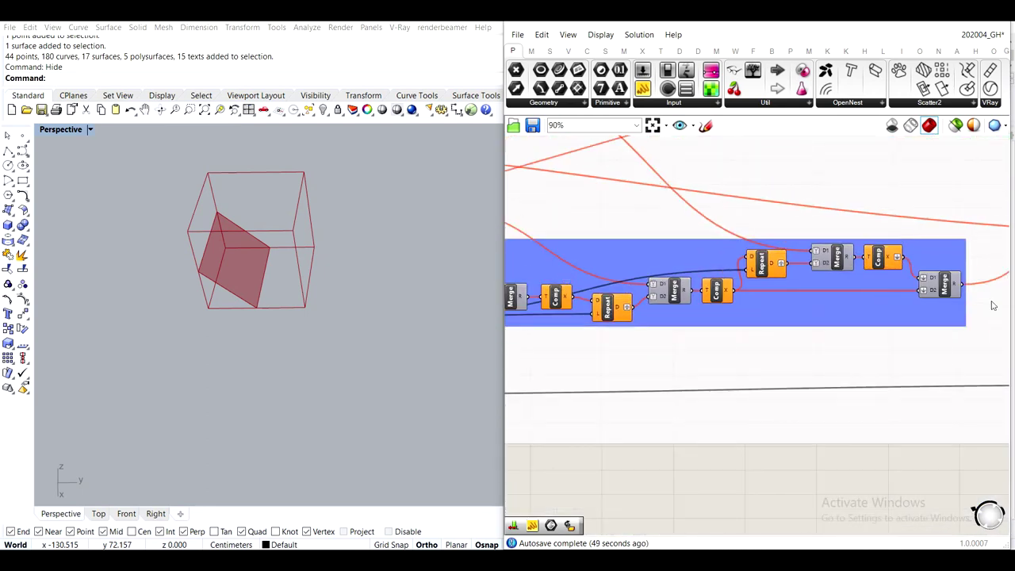
Compare the data tree of Transform4 with the last Rotate's geometry output and the Mirror component in the new definition
{"action": "scroll", "coordinate": [993, 304], "scroll_direction": "down", "scroll_amount": 6}
{"action": "right_click_drag", "start_coordinate": [826, 516], "coordinate": [804, 354]}
{"action": "scroll", "coordinate": [806, 384], "scroll_direction": "up", "scroll_amount": 6}
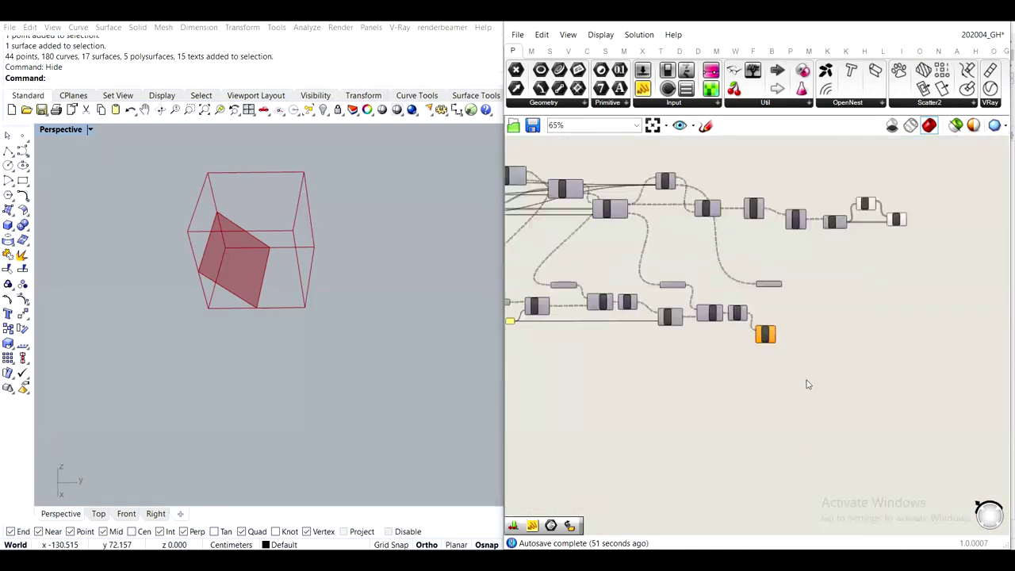
{"action": "right_click_drag", "start_coordinate": [736, 238], "coordinate": [800, 403]}
{"action": "scroll", "coordinate": [797, 400], "scroll_direction": "down", "scroll_amount": 6}
{"action": "right_click_drag", "start_coordinate": [725, 151], "coordinate": [750, 284]}
{"action": "scroll", "coordinate": [746, 227], "scroll_direction": "up", "scroll_amount": 3}
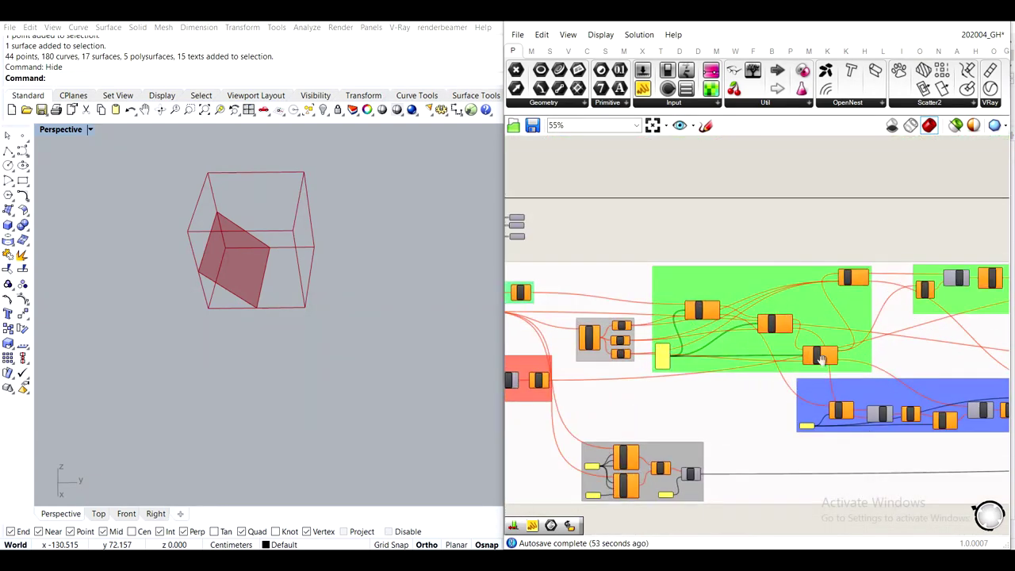
{"action": "scroll", "coordinate": [820, 358], "scroll_direction": "down", "scroll_amount": 2}
{"action": "right_click_drag", "start_coordinate": [912, 530], "coordinate": [800, 369]}
{"action": "right_click_drag", "start_coordinate": [751, 512], "coordinate": [727, 372]}
{"action": "scroll", "coordinate": [726, 371], "scroll_direction": "up", "scroll_amount": 8}
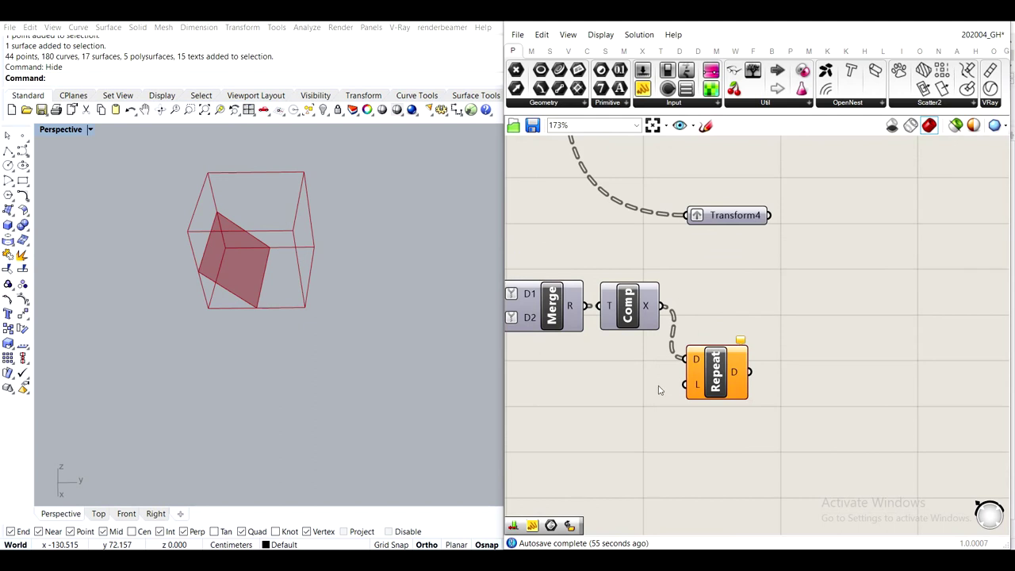
{"action": "scroll", "coordinate": [764, 307], "scroll_direction": "down", "scroll_amount": 4}
{"action": "scroll", "coordinate": [850, 296], "scroll_direction": "up", "scroll_amount": 3}
{"action": "mouse_move", "coordinate": [750, 248]}
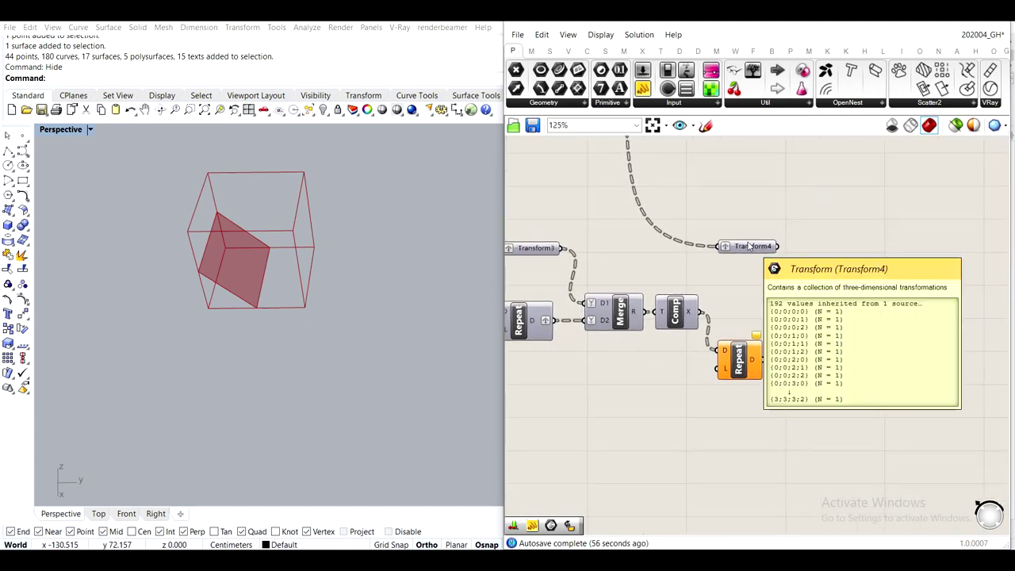
{"action": "right_click_drag", "start_coordinate": [747, 243], "coordinate": [797, 358]}
{"action": "right_click_drag", "start_coordinate": [661, 229], "coordinate": [730, 287]}
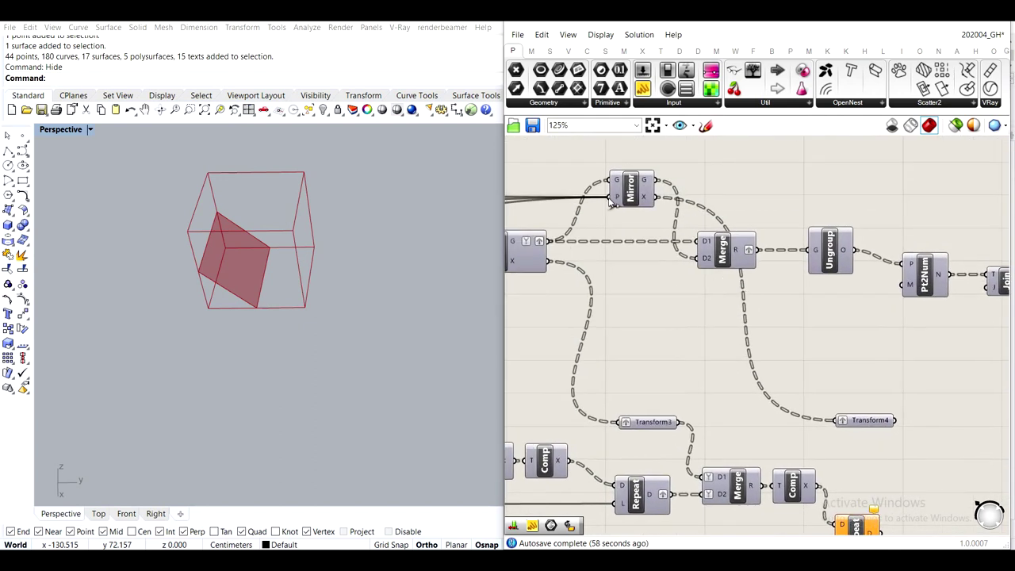
{"action": "scroll", "coordinate": [771, 370], "scroll_direction": "down", "scroll_amount": 1}
{"action": "right_click_drag", "start_coordinate": [793, 422], "coordinate": [858, 380]}
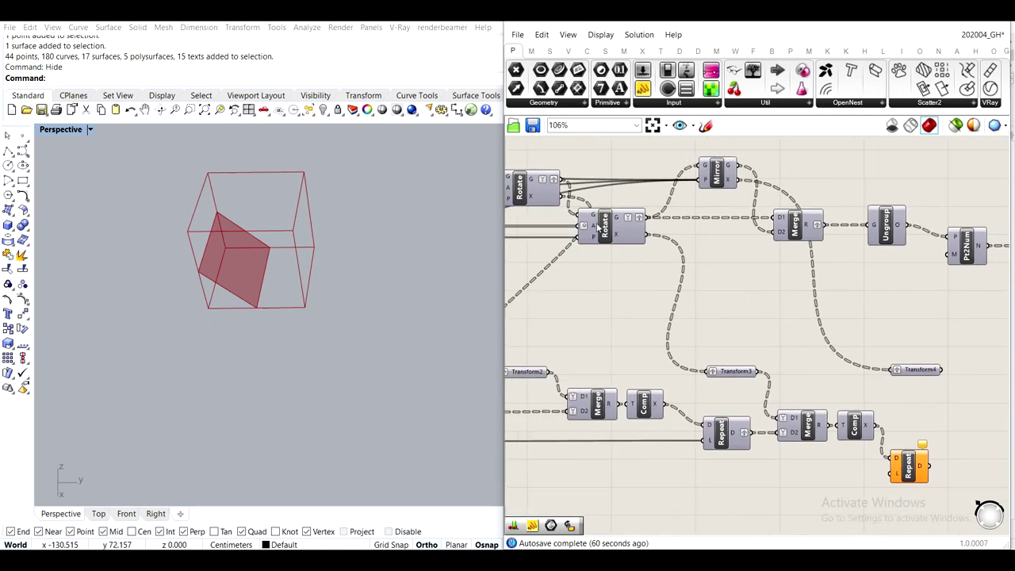
{"action": "mouse_move", "coordinate": [617, 220]}
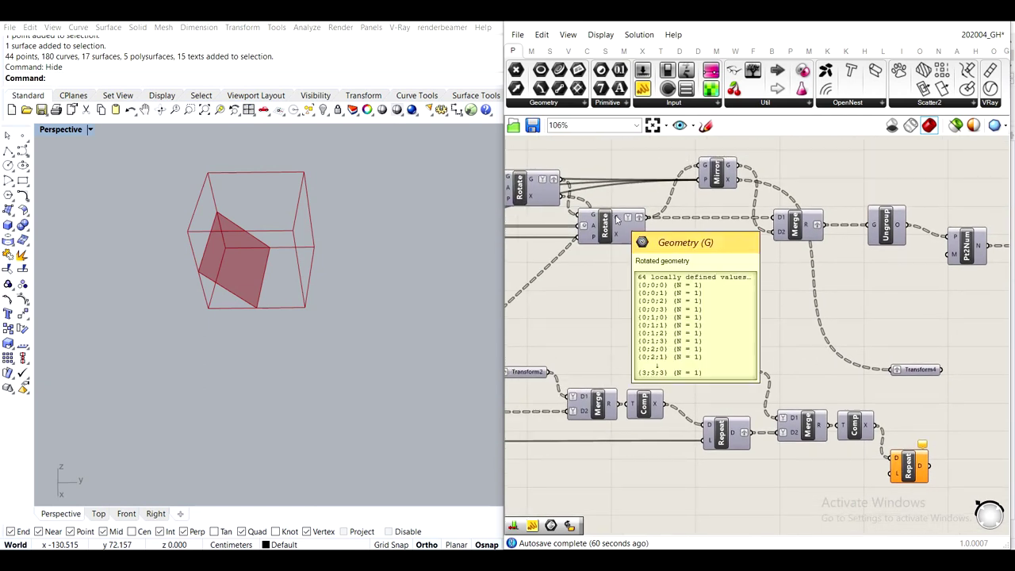
{"action": "mouse_move", "coordinate": [734, 170]}
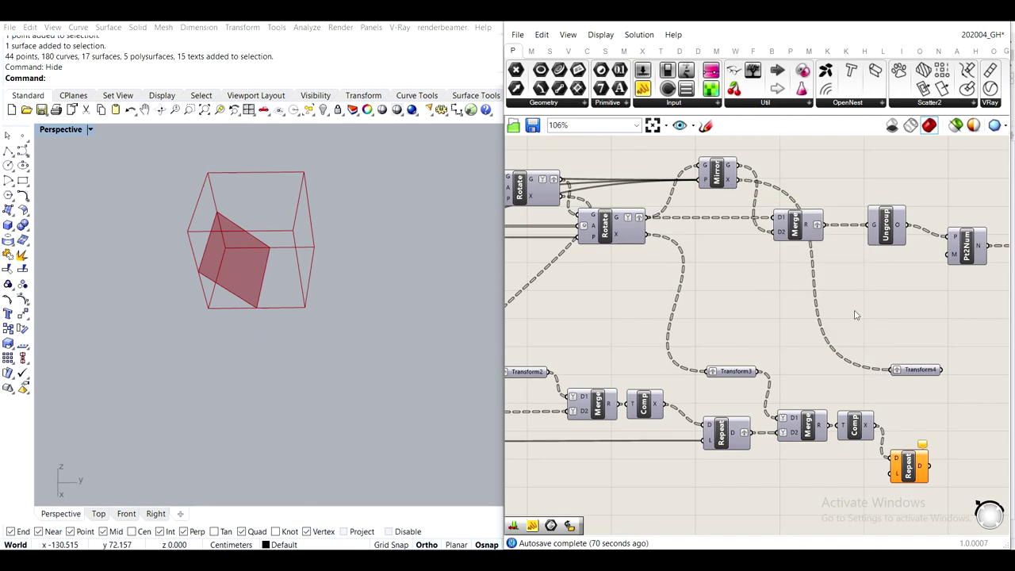
Add a panel containing 3 beside the last Repeat Data component and connect it to the L input
{"action": "right_click_drag", "start_coordinate": [856, 315], "coordinate": [726, 215]}
{"action": "double_click", "coordinate": [843, 341]}
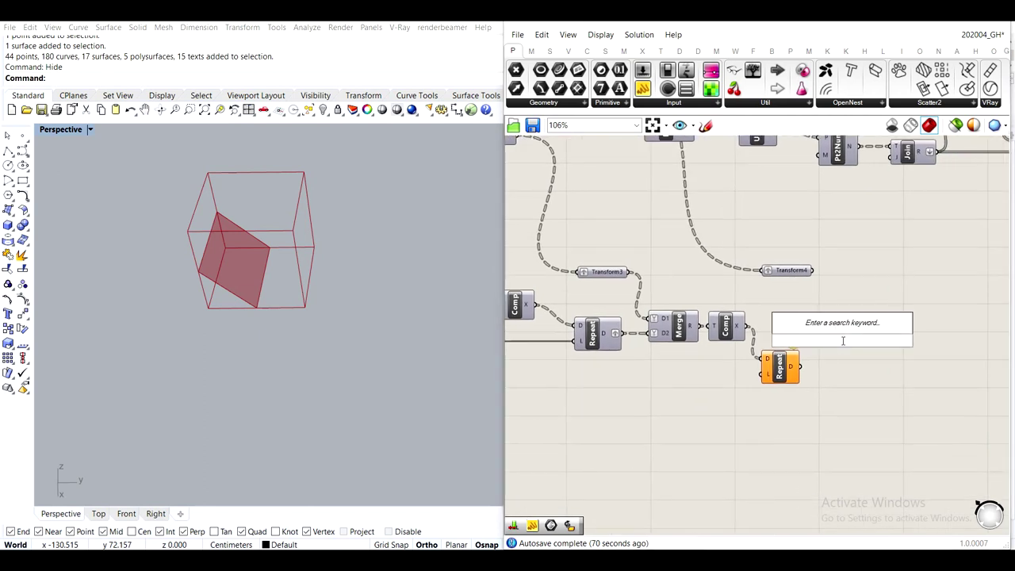
{"action": "double_click", "coordinate": [695, 413]}
{"action": "type", "text": "//"}
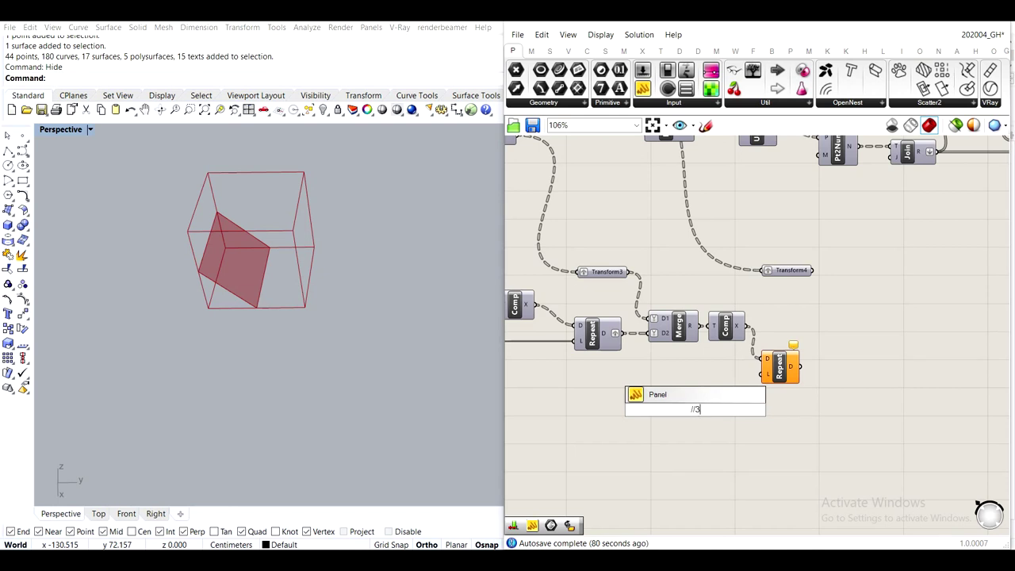
{"action": "type", "text": "3"}
{"action": "key", "text": "Return"}
{"action": "scroll", "coordinate": [714, 409], "scroll_direction": "up", "scroll_amount": 3}
{"action": "left_click_drag", "start_coordinate": [714, 409], "coordinate": [820, 341]}
{"action": "left_click_drag", "start_coordinate": [676, 409], "coordinate": [775, 344]}
{"action": "scroll", "coordinate": [775, 344], "scroll_direction": "down", "scroll_amount": 4}
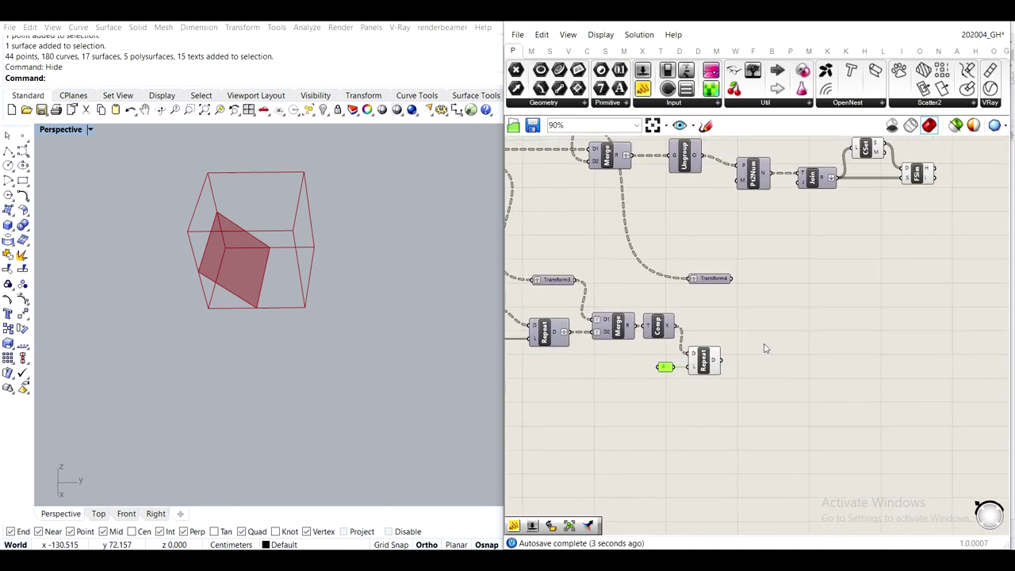
{"action": "double_click", "coordinate": [812, 328]}
{"action": "type", "text": "me"}
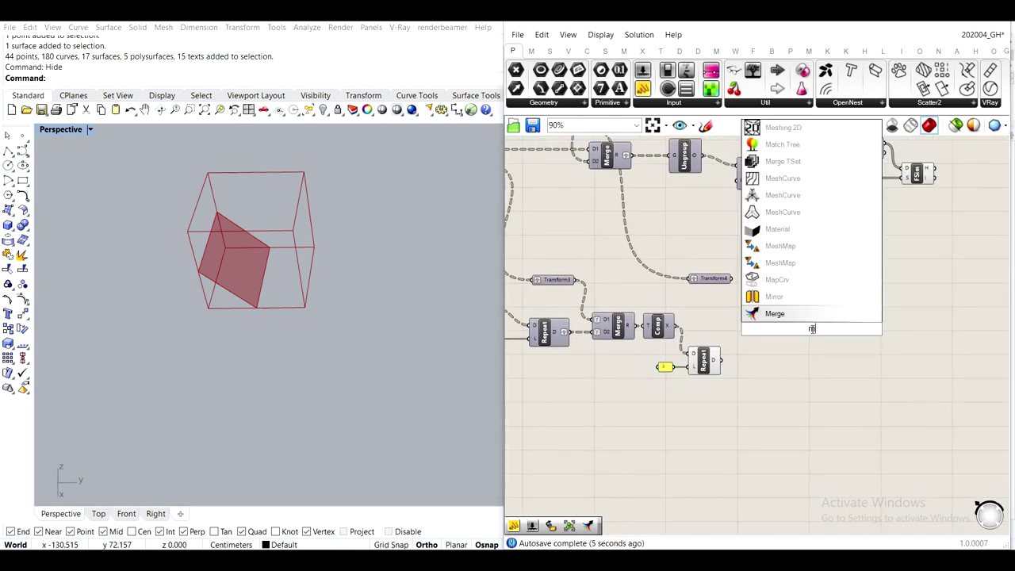
{"action": "key", "text": "Escape"}
Graft the D output of the last Repeat Data component and turn off the component's preview
{"action": "scroll", "coordinate": [705, 360], "scroll_direction": "up", "scroll_amount": 3}
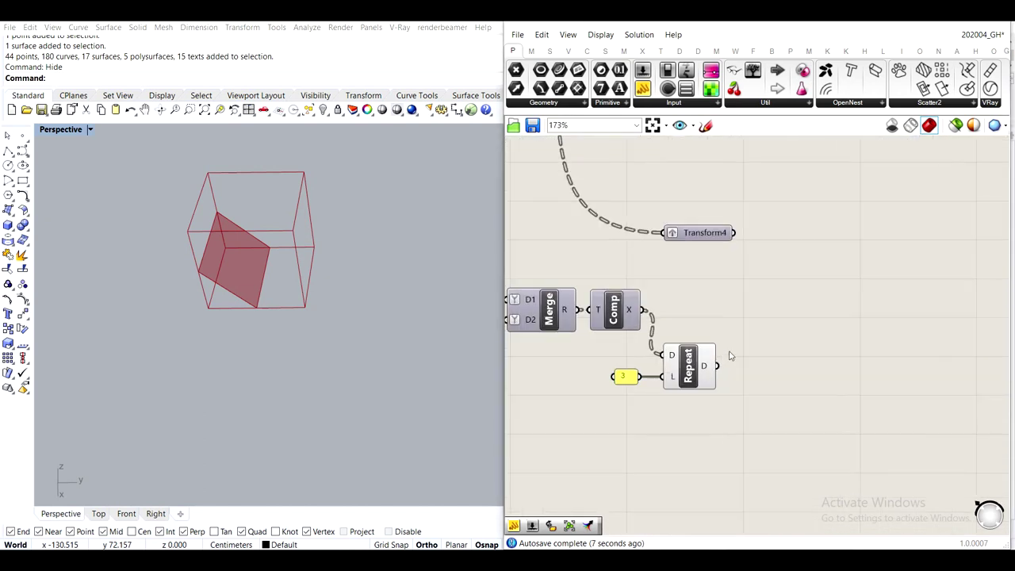
{"action": "right_click", "coordinate": [705, 373]}
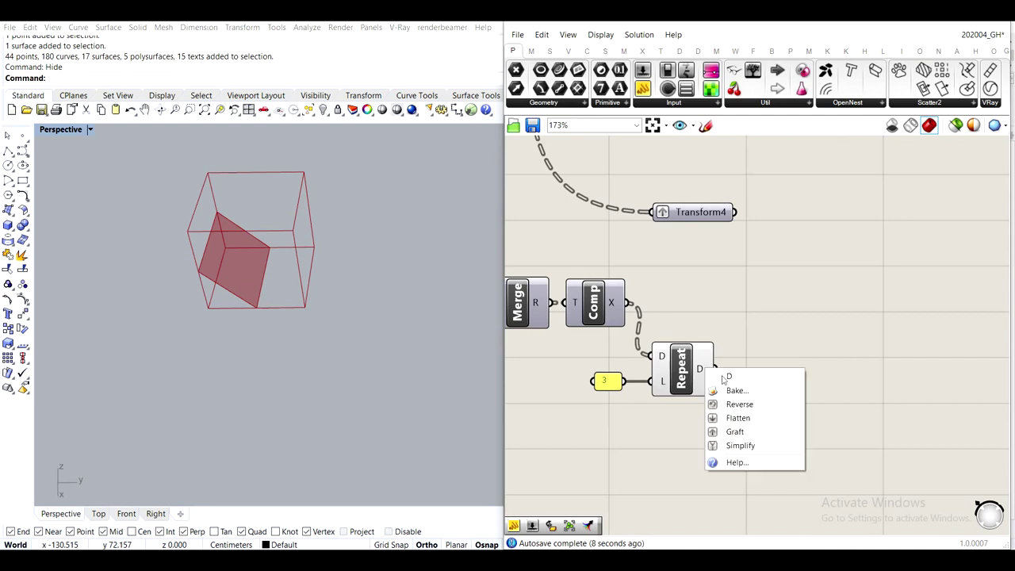
{"action": "left_click", "coordinate": [736, 431]}
{"action": "middle_click", "coordinate": [680, 368]}
{"action": "left_click", "coordinate": [684, 335]}
Add a Merge component with Transform4 in D1 and the grafted Repeat Data output in D2, and remove its unused D3 input
{"action": "double_click", "coordinate": [856, 300]}
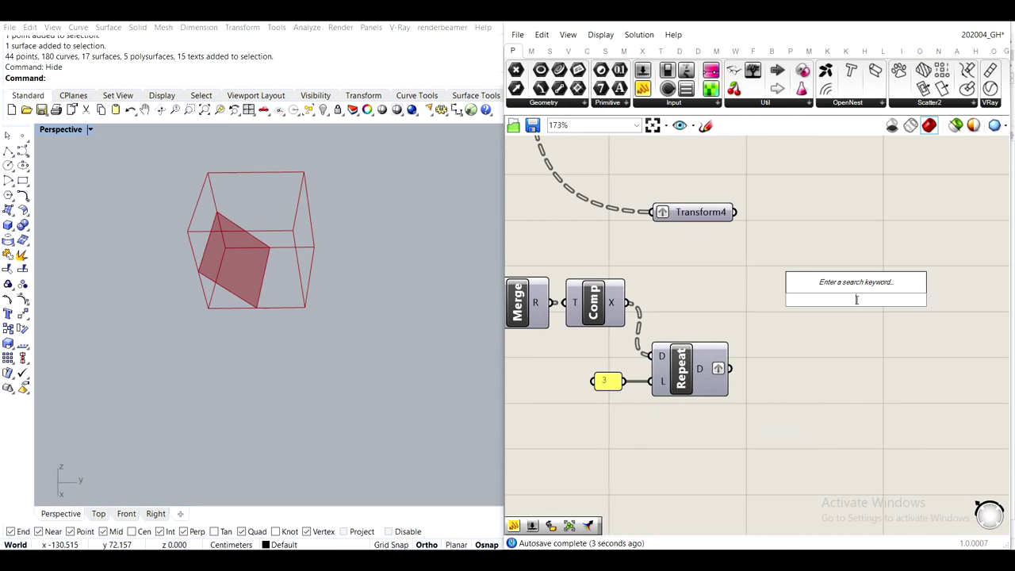
{"action": "type", "text": "merge"}
{"action": "key", "text": "Return"}
{"action": "left_click_drag", "start_coordinate": [736, 212], "coordinate": [821, 288]}
{"action": "left_click_drag", "start_coordinate": [729, 369], "coordinate": [783, 326]}
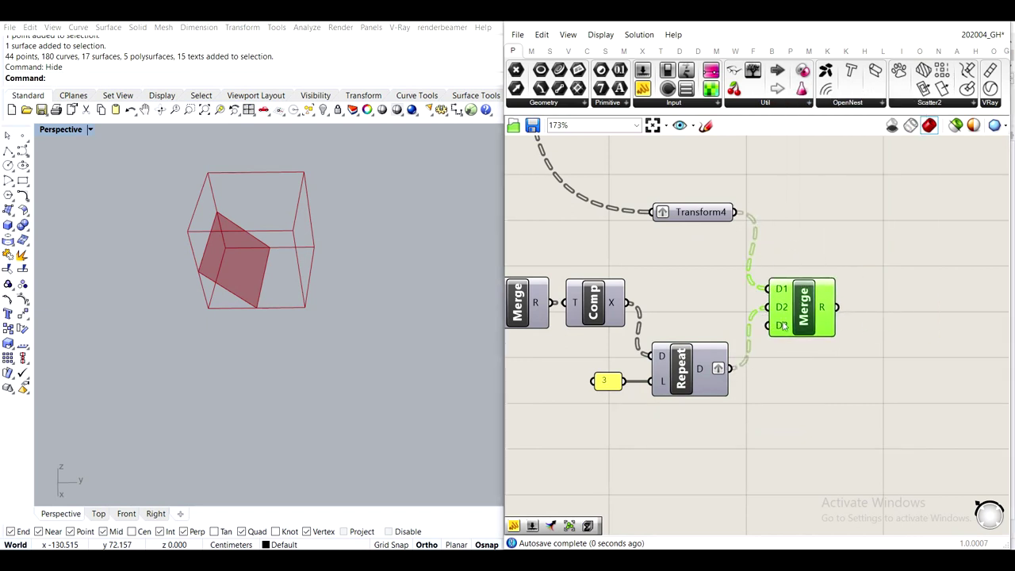
{"action": "scroll", "coordinate": [783, 326], "scroll_direction": "up", "scroll_amount": 5}
{"action": "left_click", "coordinate": [795, 330]}
{"action": "scroll", "coordinate": [794, 323], "scroll_direction": "down", "scroll_amount": 4}
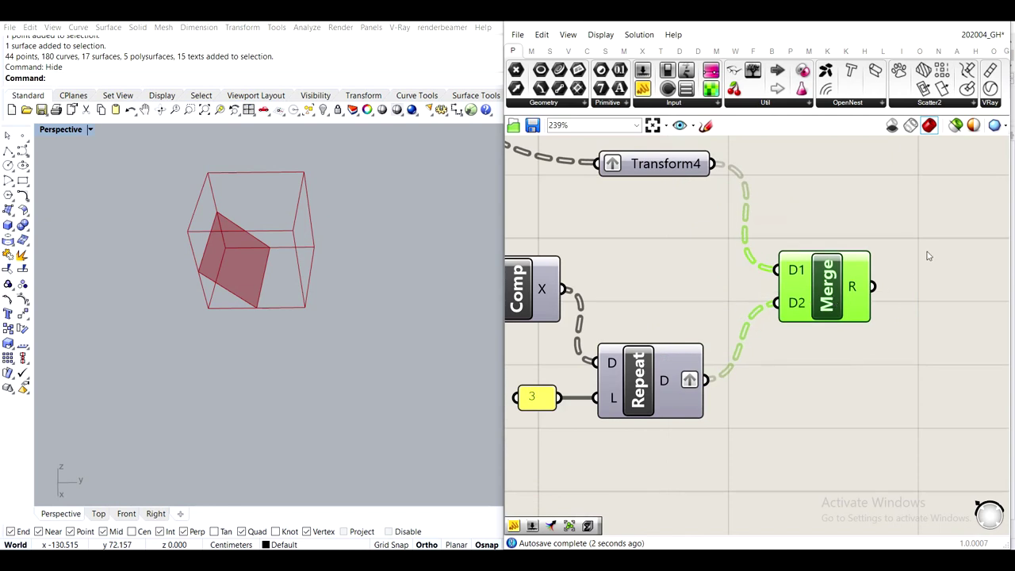
Simplify the new Merge's D1 and D2 inputs, inspecting its R output in an enlarged panel placed further along the canvas
{"action": "scroll", "coordinate": [670, 188], "scroll_direction": "down", "scroll_amount": 3}
{"action": "left_click_drag", "start_coordinate": [638, 94], "coordinate": [705, 285]}
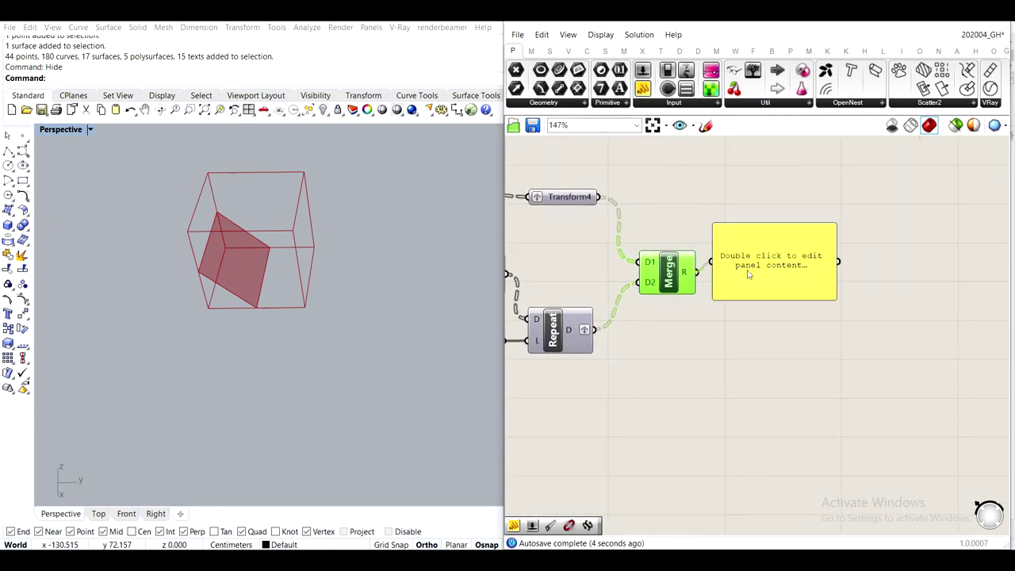
{"action": "right_click", "coordinate": [652, 270]}
{"action": "left_click", "coordinate": [678, 391]}
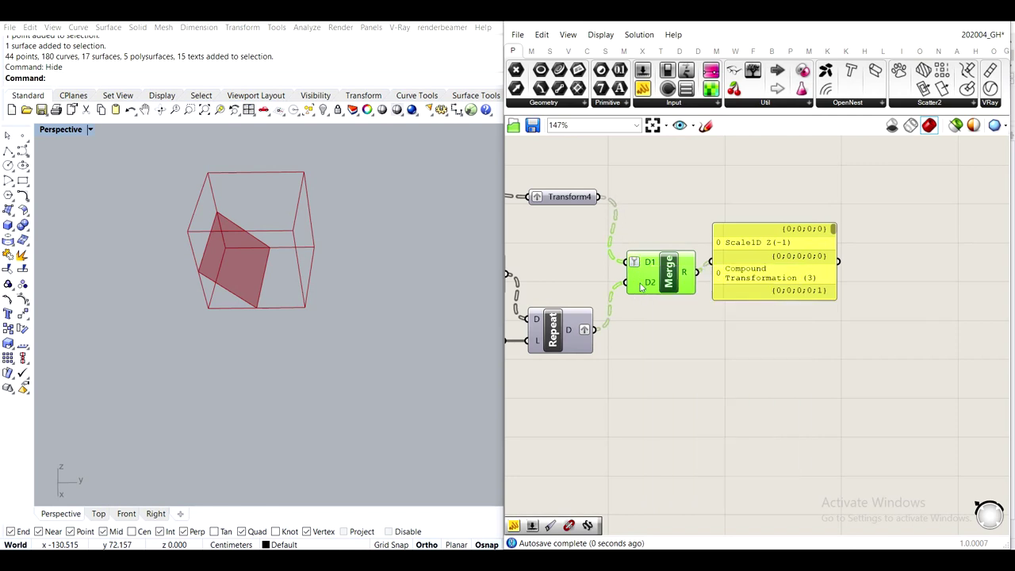
{"action": "right_click", "coordinate": [642, 282]}
{"action": "left_click", "coordinate": [678, 399]}
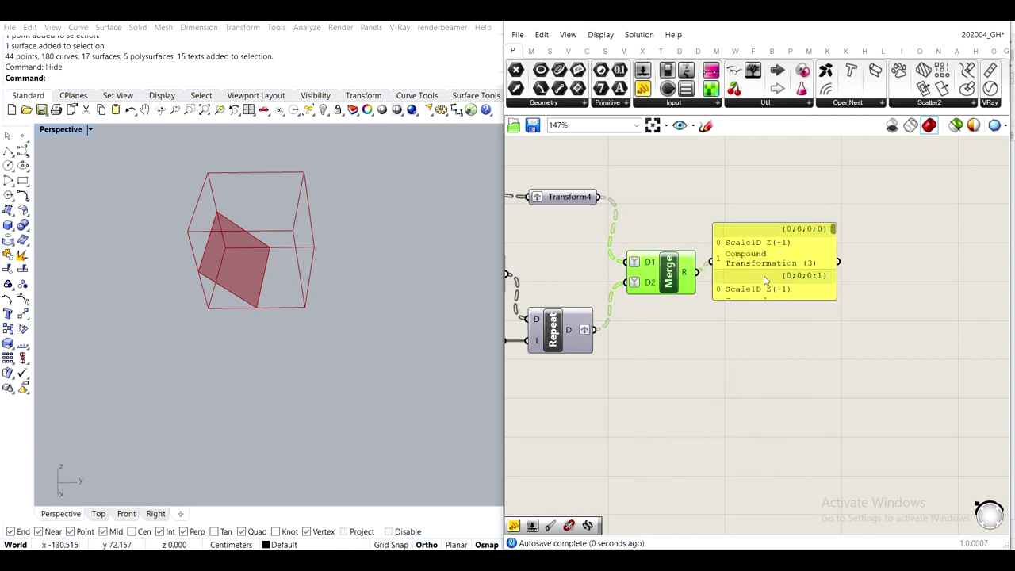
{"action": "left_click_drag", "start_coordinate": [781, 299], "coordinate": [781, 454]}
{"action": "left_click_drag", "start_coordinate": [759, 309], "coordinate": [897, 302]}
{"action": "left_click_drag", "start_coordinate": [649, 272], "coordinate": [669, 270]}
Add a Compound component fed by the new Merge's R output, and turn off the preview of both components
{"action": "double_click", "coordinate": [742, 371]}
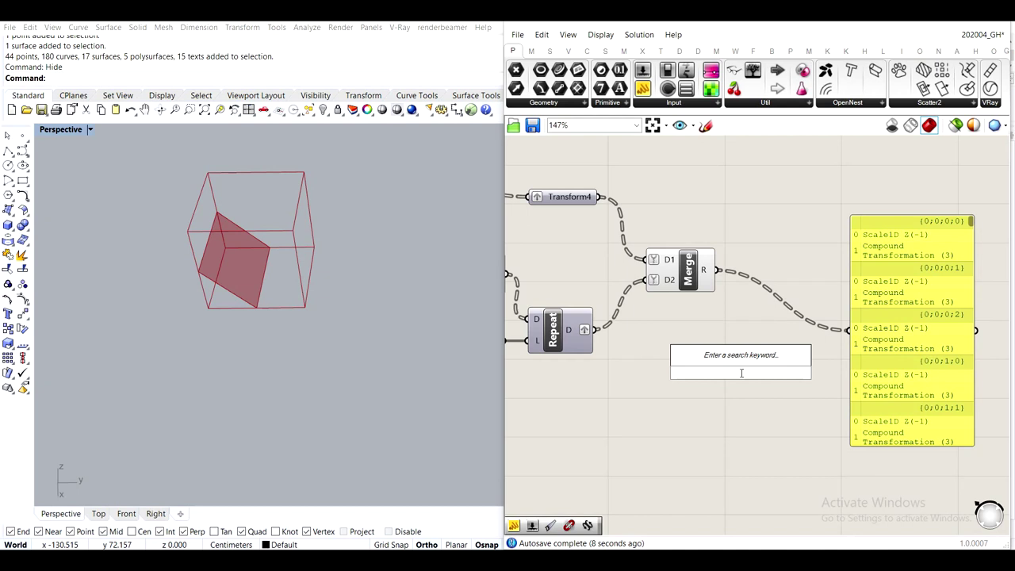
{"action": "type", "text": "compo"}
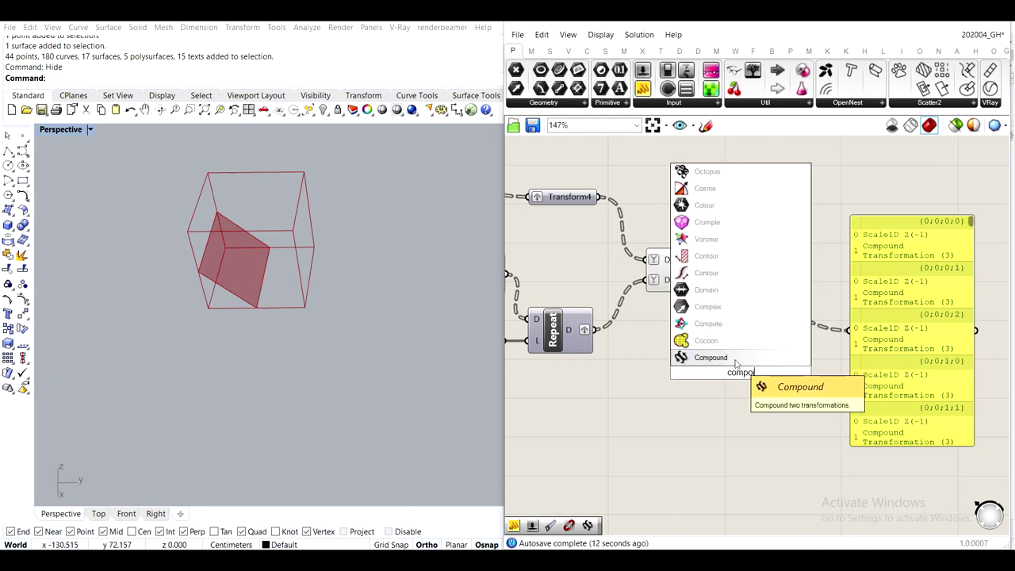
{"action": "key", "text": "Return"}
{"action": "left_click_drag", "start_coordinate": [708, 270], "coordinate": [763, 269]}
{"action": "left_click", "coordinate": [669, 256]}
{"action": "middle_click", "coordinate": [696, 270]}
{"action": "left_click", "coordinate": [798, 351]}
Delete the panel that displays the new Merge's output
{"action": "scroll", "coordinate": [798, 352], "scroll_direction": "down", "scroll_amount": 2}
{"action": "left_click", "coordinate": [885, 365]}
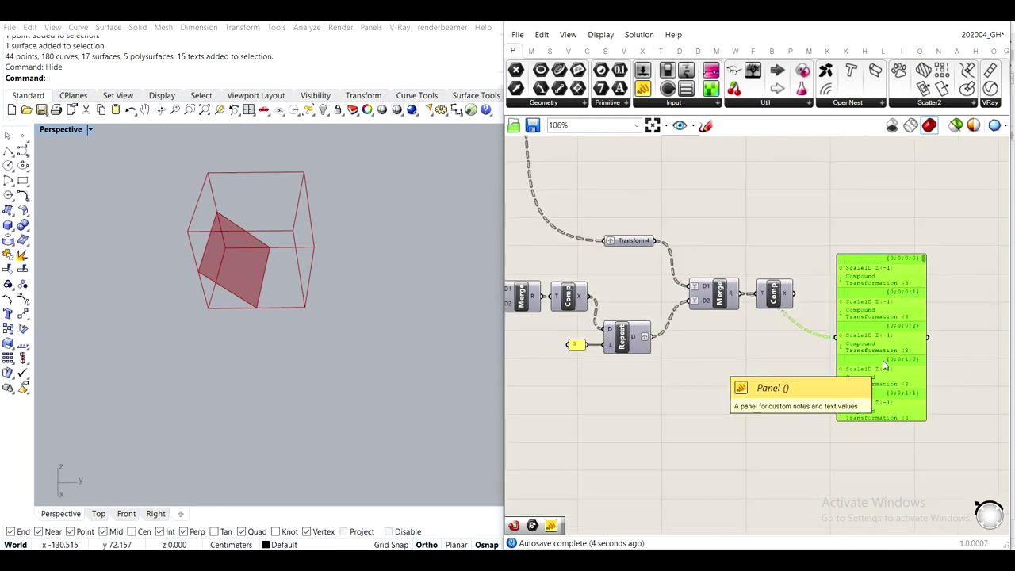
{"action": "key", "text": "Delete"}
{"action": "scroll", "coordinate": [774, 295], "scroll_direction": "up", "scroll_amount": 2}
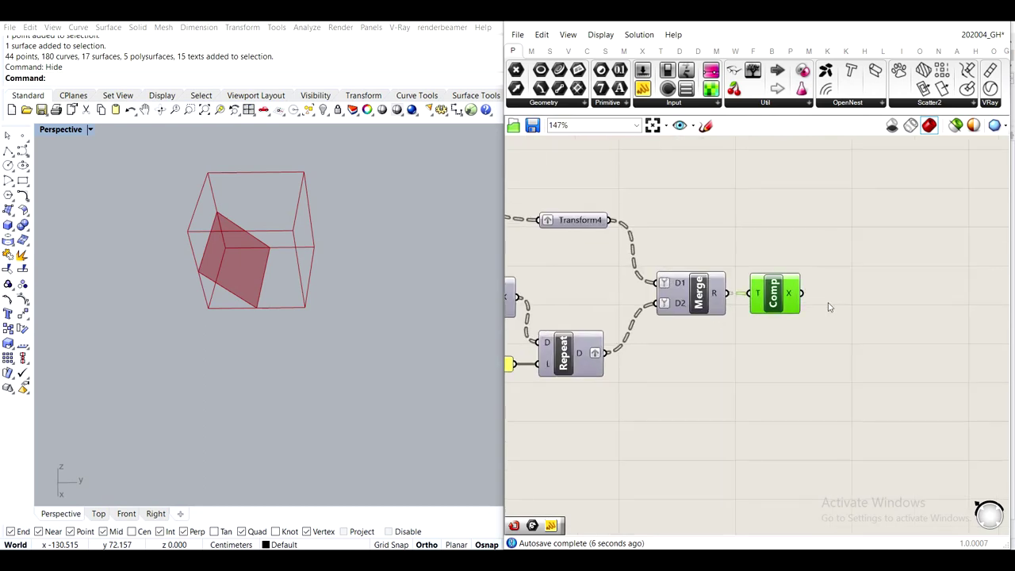
Select the Mirror component in the new definition and trace its wires to the geometry Merge and Transform4
{"action": "scroll", "coordinate": [836, 306], "scroll_direction": "down", "scroll_amount": 4}
{"action": "scroll", "coordinate": [781, 278], "scroll_direction": "down", "scroll_amount": 5}
{"action": "right_click_drag", "start_coordinate": [750, 186], "coordinate": [729, 236]}
{"action": "scroll", "coordinate": [698, 310], "scroll_direction": "up", "scroll_amount": 5}
{"action": "scroll", "coordinate": [707, 353], "scroll_direction": "up", "scroll_amount": 2}
{"action": "right_click_drag", "start_coordinate": [701, 380], "coordinate": [775, 360]}
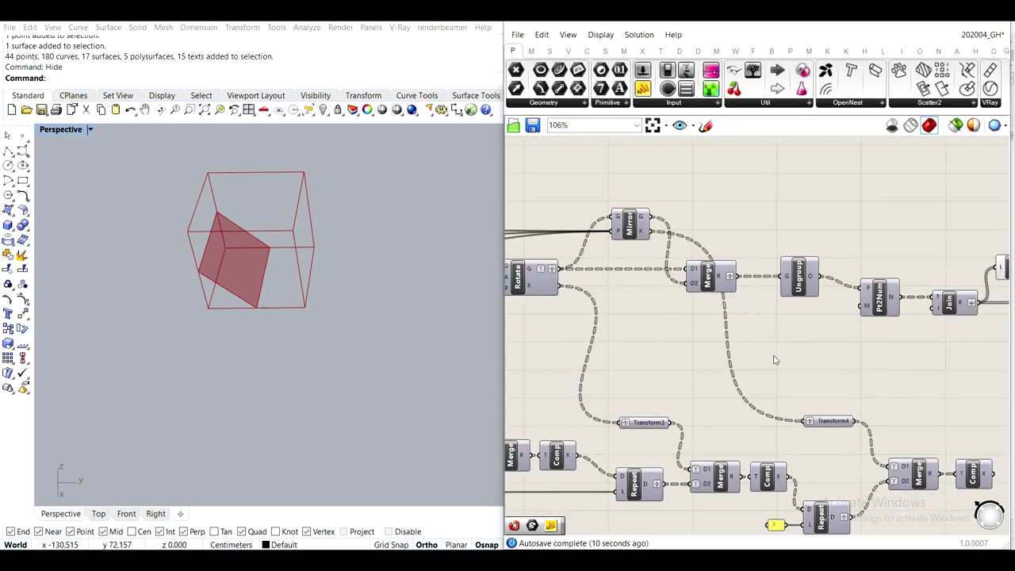
{"action": "scroll", "coordinate": [775, 357], "scroll_direction": "down", "scroll_amount": 1}
{"action": "right_click_drag", "start_coordinate": [667, 324], "coordinate": [725, 297]}
{"action": "left_click", "coordinate": [715, 222]}
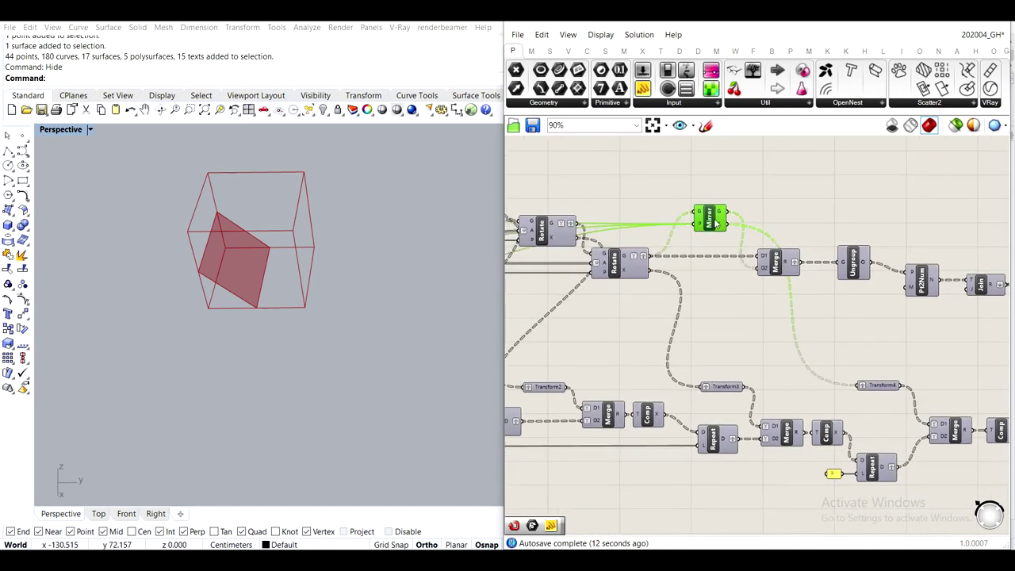
Trace the geometry Merge's wires and check the branch structure of the last Compound's X output
{"action": "left_click", "coordinate": [612, 265]}
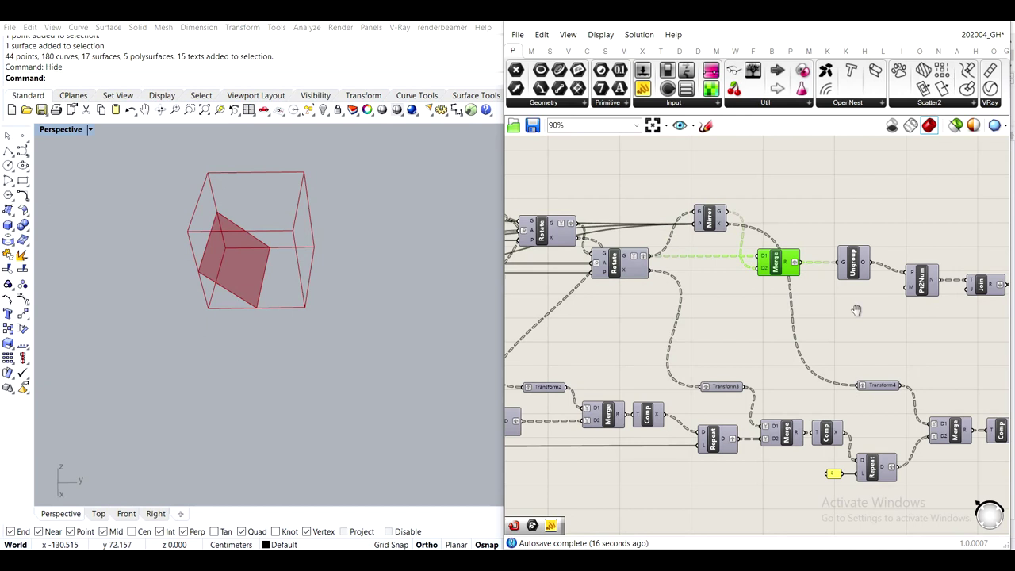
{"action": "scroll", "coordinate": [857, 310], "scroll_direction": "up", "scroll_amount": 5}
{"action": "mouse_move", "coordinate": [816, 327]}
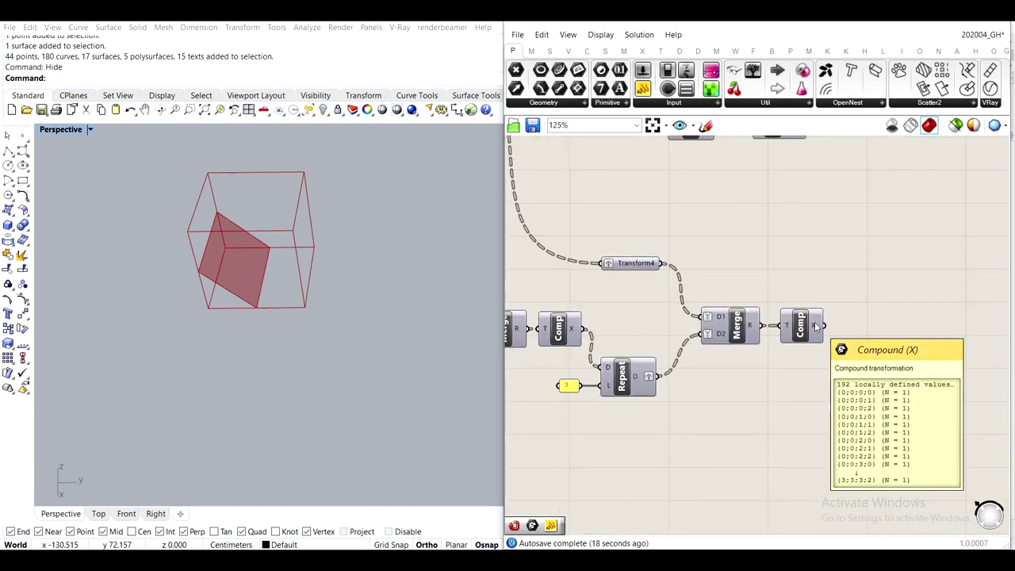
{"action": "scroll", "coordinate": [816, 327], "scroll_direction": "down", "scroll_amount": 2}
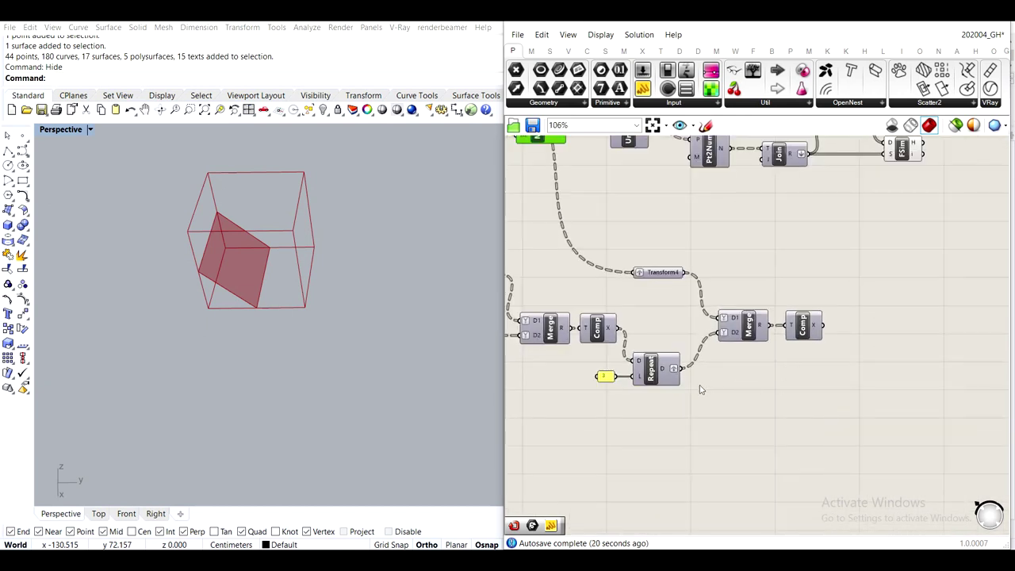
{"action": "mouse_move", "coordinate": [702, 345]}
{"action": "right_mouse_down"}
{"action": "mouse_move", "coordinate": [774, 395]}
{"action": "mouse_move", "coordinate": [685, 356]}
{"action": "right_mouse_up"}
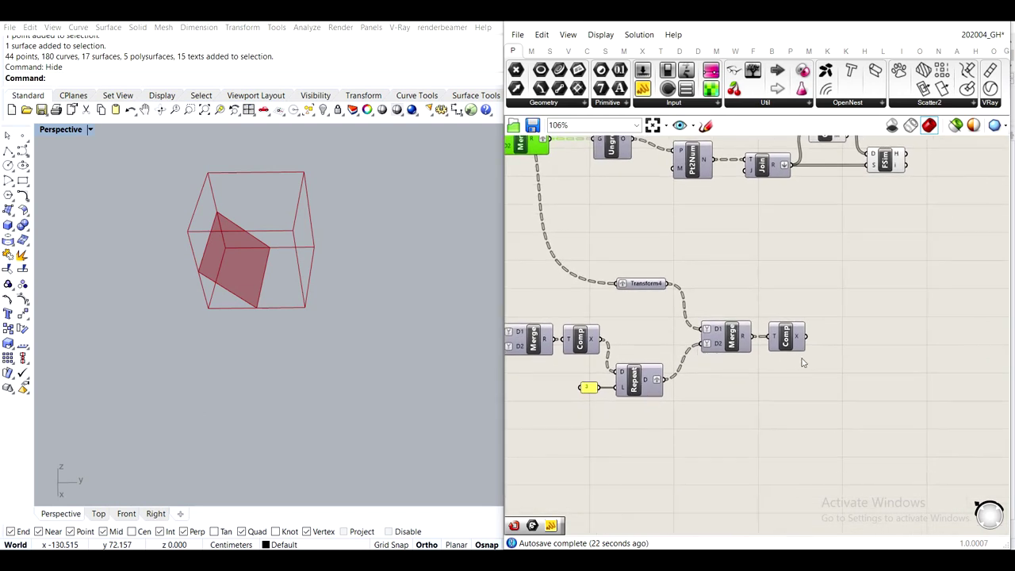
{"action": "mouse_move", "coordinate": [804, 337]}
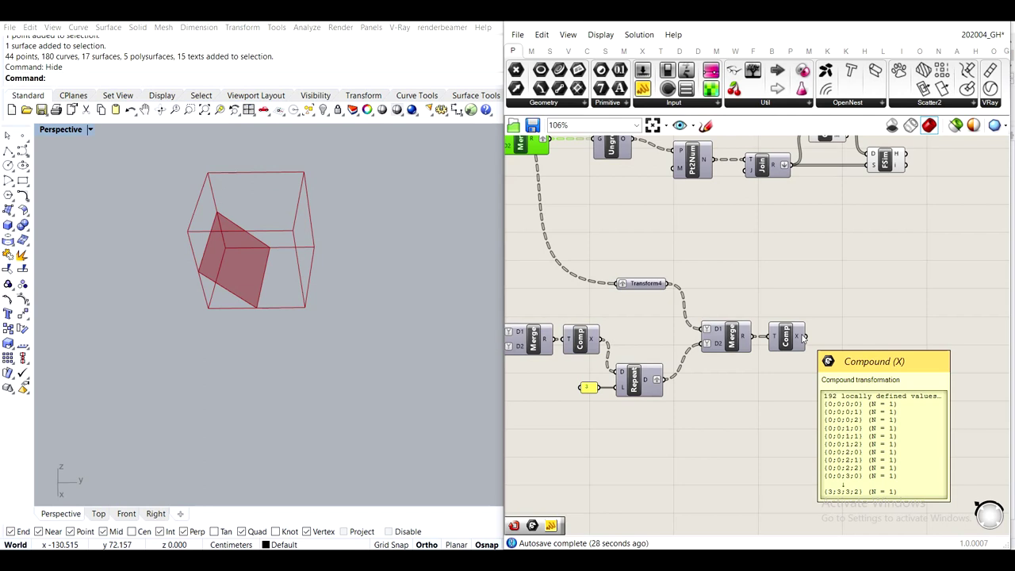
Move the last Merge and its Compound up level with Transform4, and recheck the Compound's X output
{"action": "left_click_drag", "start_coordinate": [821, 349], "coordinate": [672, 296]}
{"action": "left_click_drag", "start_coordinate": [732, 343], "coordinate": [732, 295]}
{"action": "left_click", "coordinate": [786, 351]}
{"action": "scroll", "coordinate": [820, 271], "scroll_direction": "up", "scroll_amount": 3}
{"action": "mouse_move", "coordinate": [789, 313]}
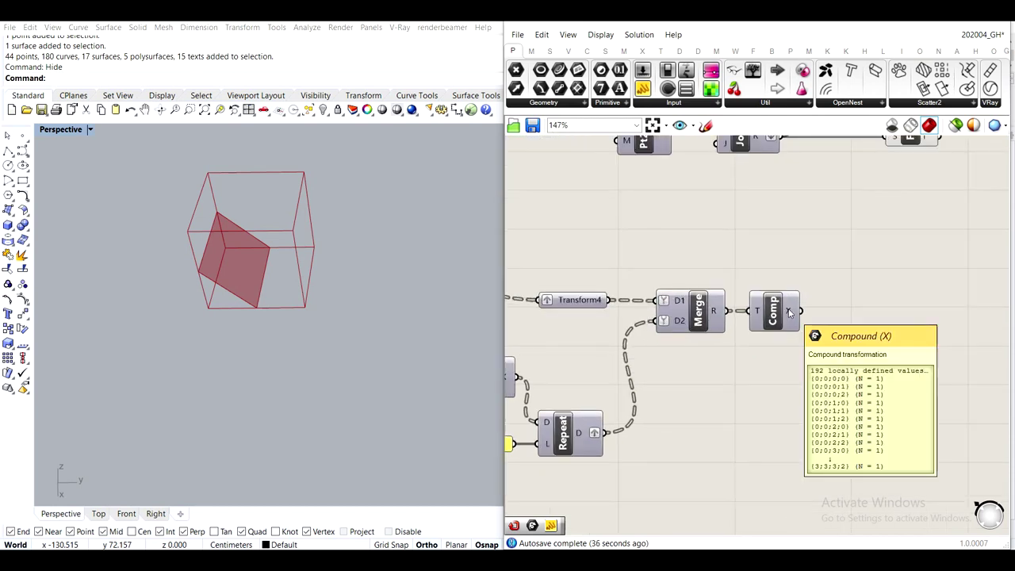
Add a Merge with the last Compound's X output in D1 and the preceding Compound's X output in D2, removing the spare D3 input
{"action": "right_click_drag", "start_coordinate": [611, 387], "coordinate": [693, 373]}
{"action": "left_click", "coordinate": [585, 376]}
{"action": "double_click", "coordinate": [809, 376]}
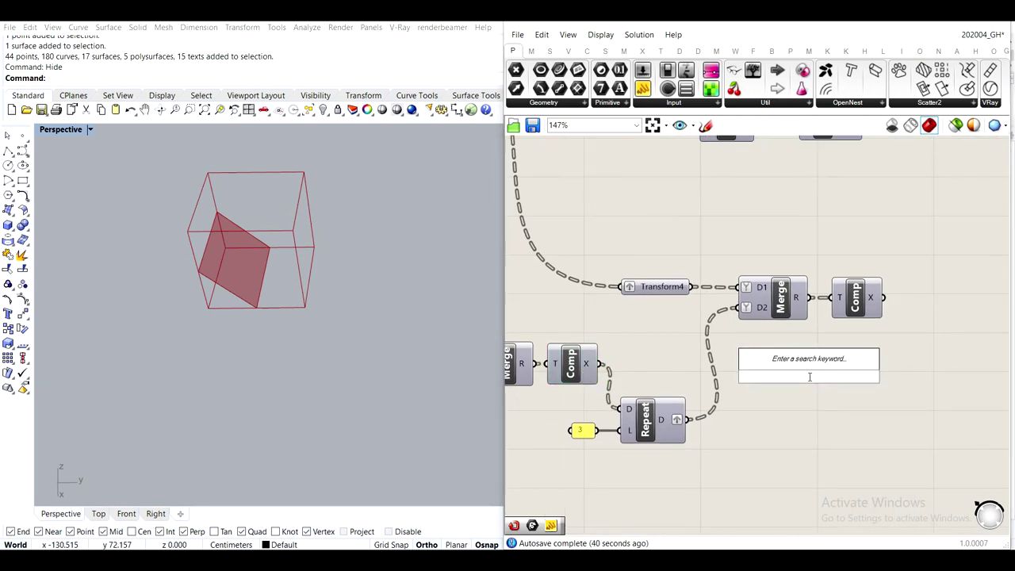
{"action": "type", "text": "mer"}
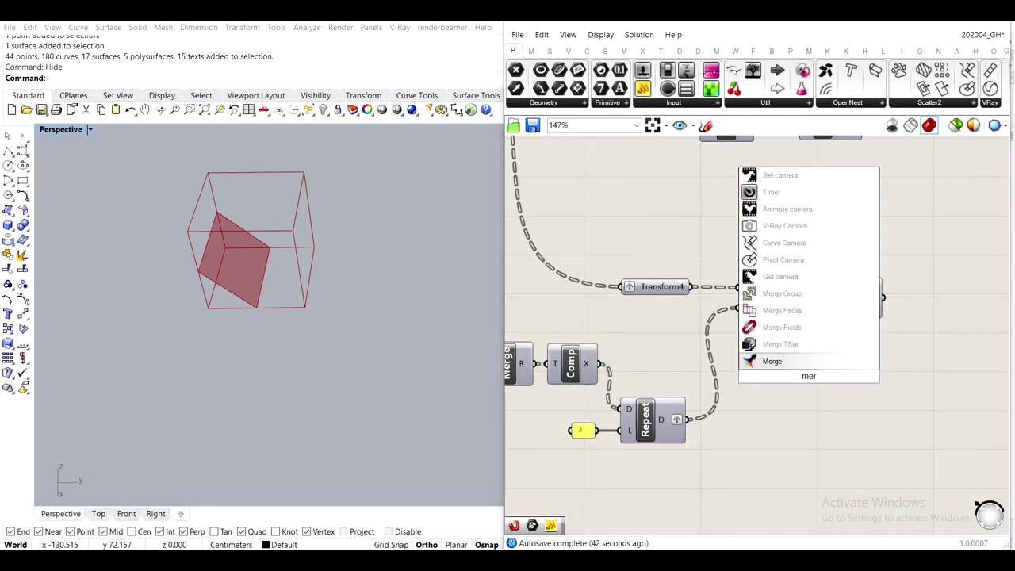
{"action": "key", "text": "Return"}
{"action": "left_click_drag", "start_coordinate": [883, 298], "coordinate": [908, 372]}
{"action": "left_click_drag", "start_coordinate": [607, 371], "coordinate": [913, 364]}
{"action": "scroll", "coordinate": [938, 378], "scroll_direction": "up", "scroll_amount": 5}
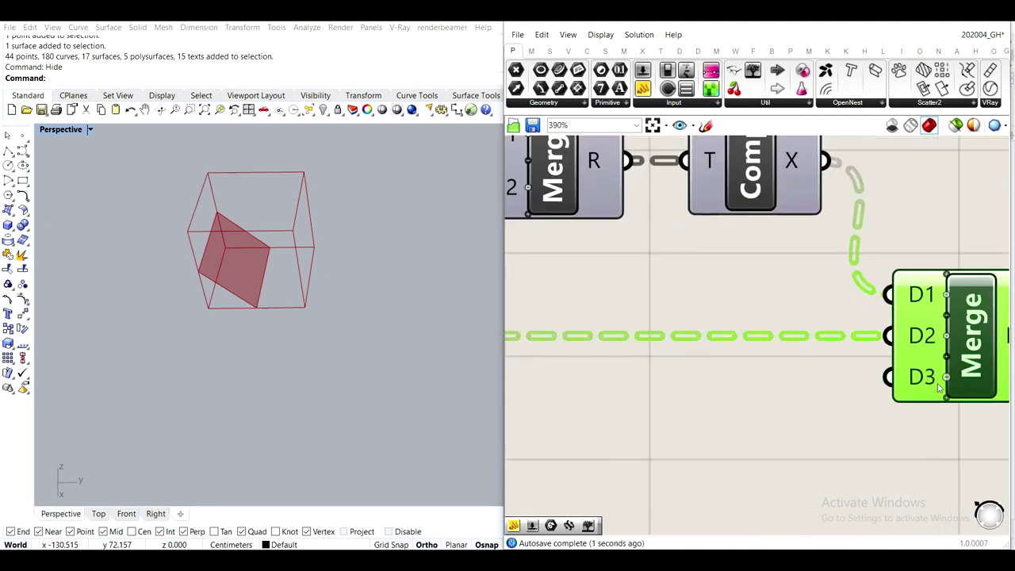
{"action": "scroll", "coordinate": [829, 363], "scroll_direction": "down", "scroll_amount": 3}
{"action": "left_click_drag", "start_coordinate": [829, 363], "coordinate": [838, 349]}
Attach a Param Viewer to the new Merge's R output and compare its branch list with its tree diagram
{"action": "left_click", "coordinate": [753, 70]}
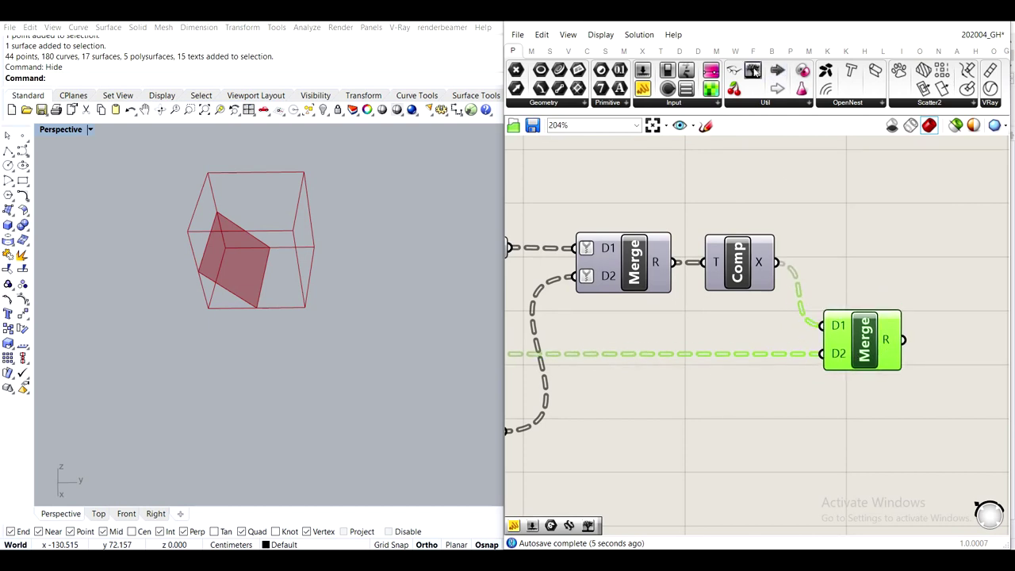
{"action": "left_click", "coordinate": [969, 249]}
{"action": "left_click_drag", "start_coordinate": [905, 340], "coordinate": [861, 250]}
{"action": "right_click_drag", "start_coordinate": [955, 309], "coordinate": [730, 294]}
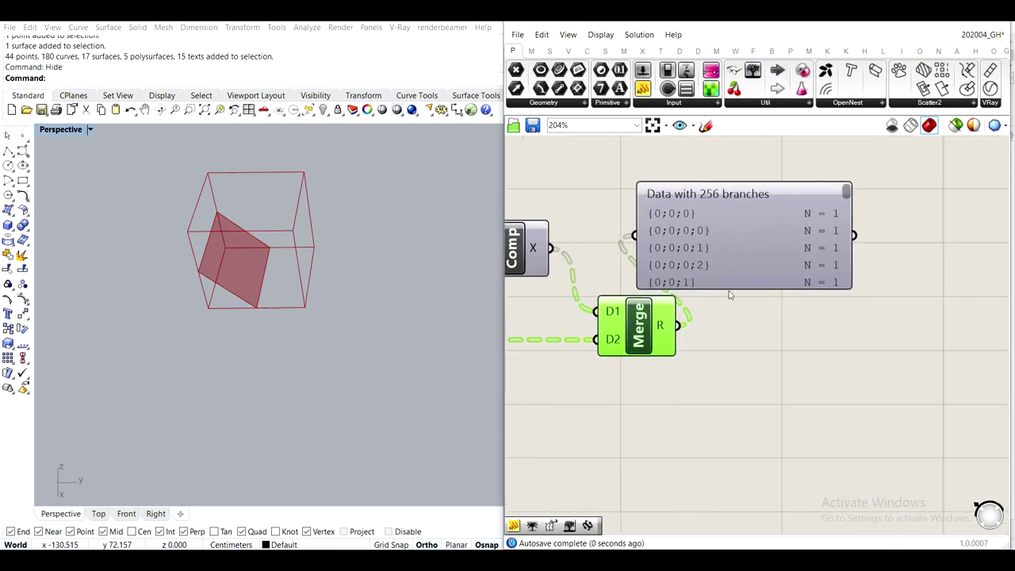
{"action": "left_click_drag", "start_coordinate": [745, 245], "coordinate": [833, 248]}
{"action": "double_click", "coordinate": [833, 247]}
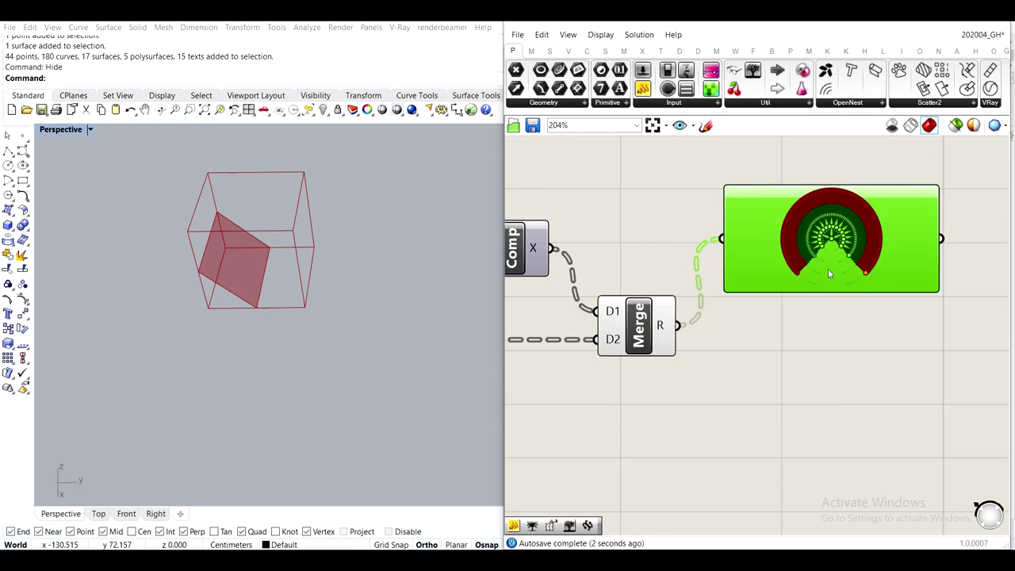
{"action": "scroll", "coordinate": [828, 273], "scroll_direction": "up", "scroll_amount": 2}
{"action": "double_click", "coordinate": [812, 294]}
{"action": "scroll", "coordinate": [800, 241], "scroll_direction": "down", "scroll_amount": 3}
{"action": "scroll", "coordinate": [701, 298], "scroll_direction": "up", "scroll_amount": 3}
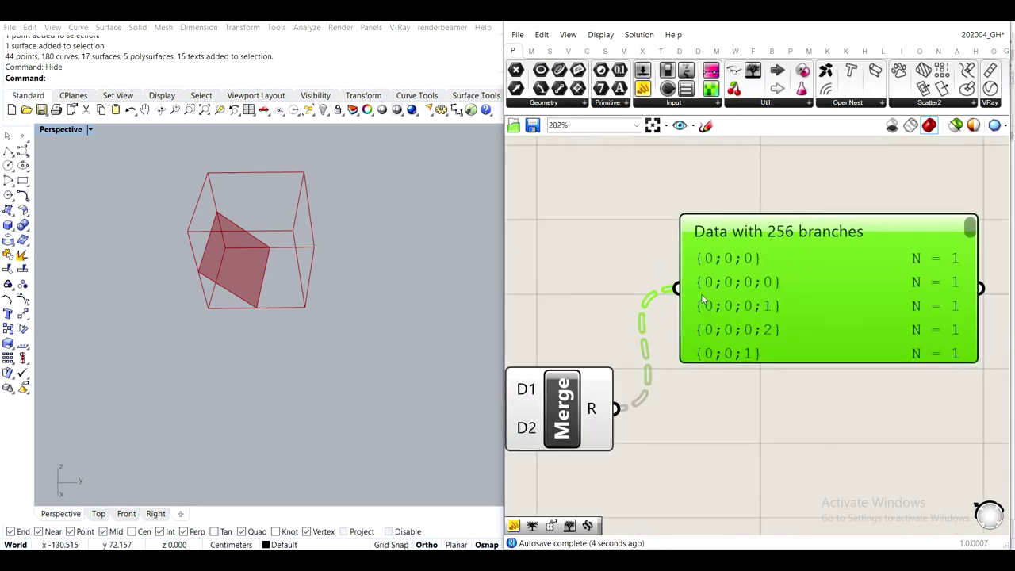
Try simplifying the new Merge's D1 and D2 inputs, enlarging the Param Viewer to inspect the branch paths
{"action": "right_click_drag", "start_coordinate": [702, 299], "coordinate": [858, 276]}
{"action": "scroll", "coordinate": [899, 269], "scroll_direction": "down", "scroll_amount": 2}
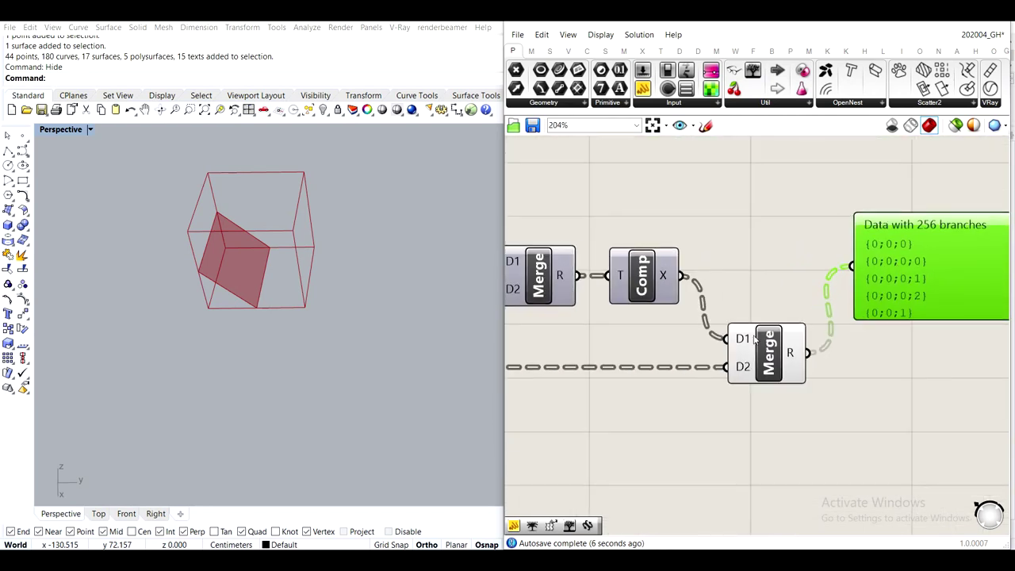
{"action": "right_click", "coordinate": [752, 346]}
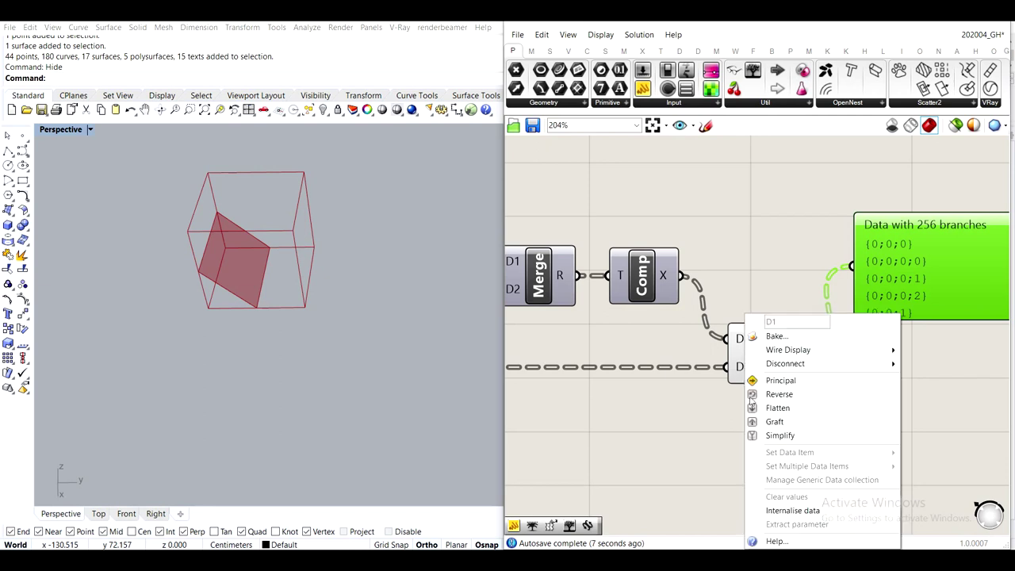
{"action": "left_click", "coordinate": [782, 435]}
{"action": "right_click", "coordinate": [749, 367]}
{"action": "left_click", "coordinate": [773, 437]}
{"action": "right_click_drag", "start_coordinate": [786, 441], "coordinate": [768, 367]}
{"action": "left_click_drag", "start_coordinate": [830, 316], "coordinate": [836, 490]}
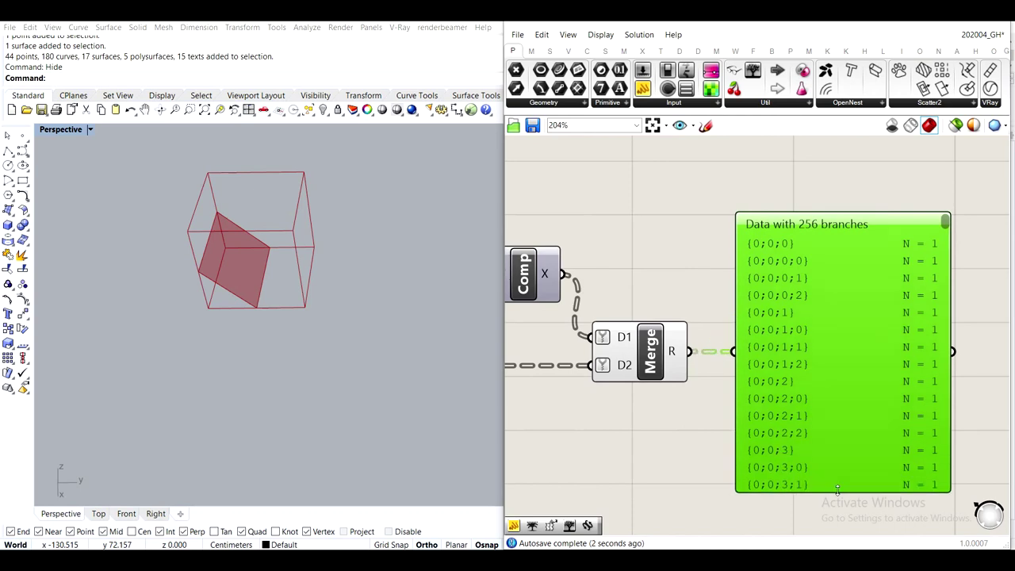
Examine how the final Compound and Merge are set up in the blue group of the original definition
{"action": "scroll", "coordinate": [648, 294], "scroll_direction": "down", "scroll_amount": 10}
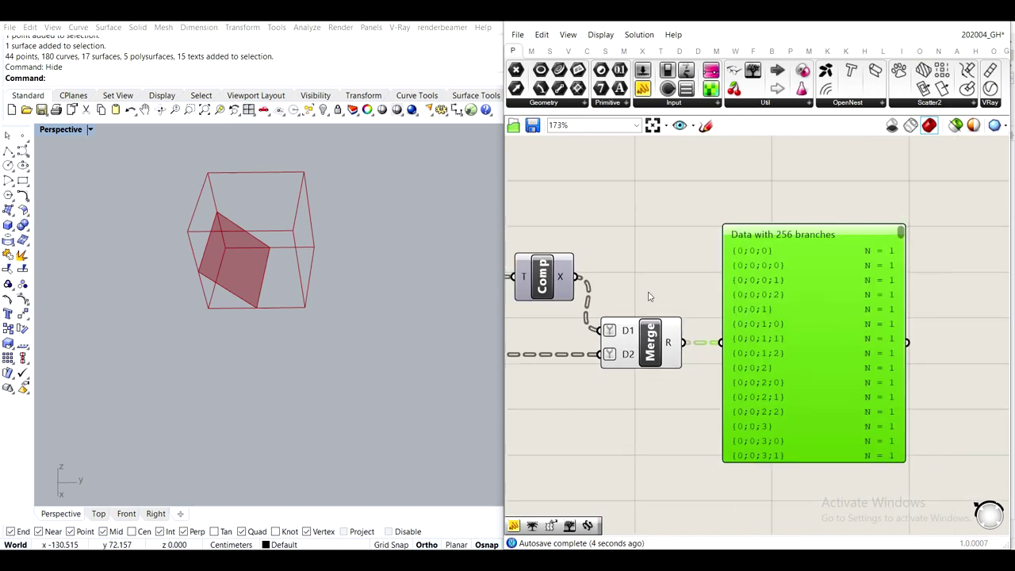
{"action": "scroll", "coordinate": [741, 364], "scroll_direction": "up", "scroll_amount": 9}
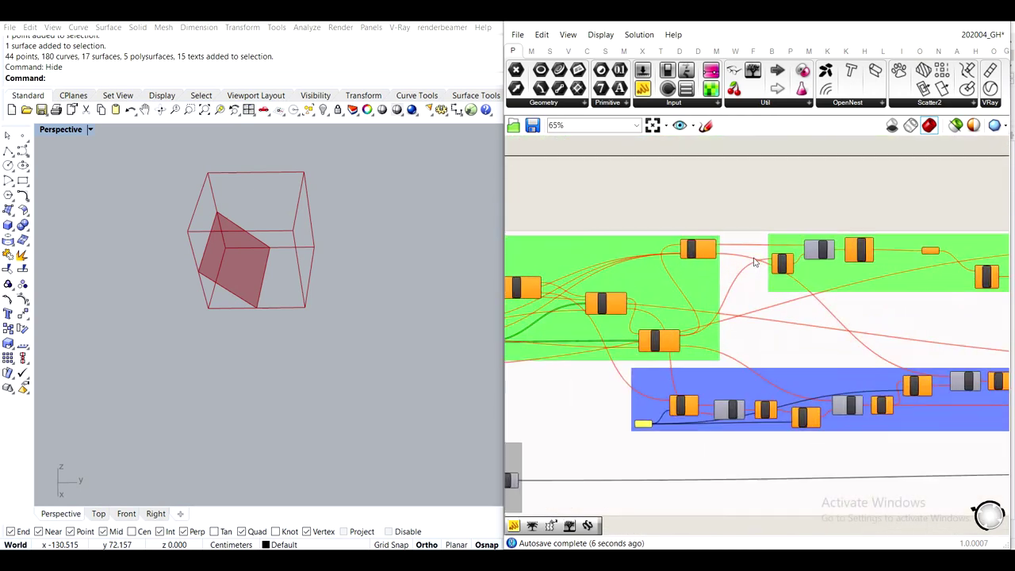
{"action": "scroll", "coordinate": [924, 456], "scroll_direction": "down", "scroll_amount": 5}
{"action": "scroll", "coordinate": [816, 426], "scroll_direction": "up", "scroll_amount": 4}
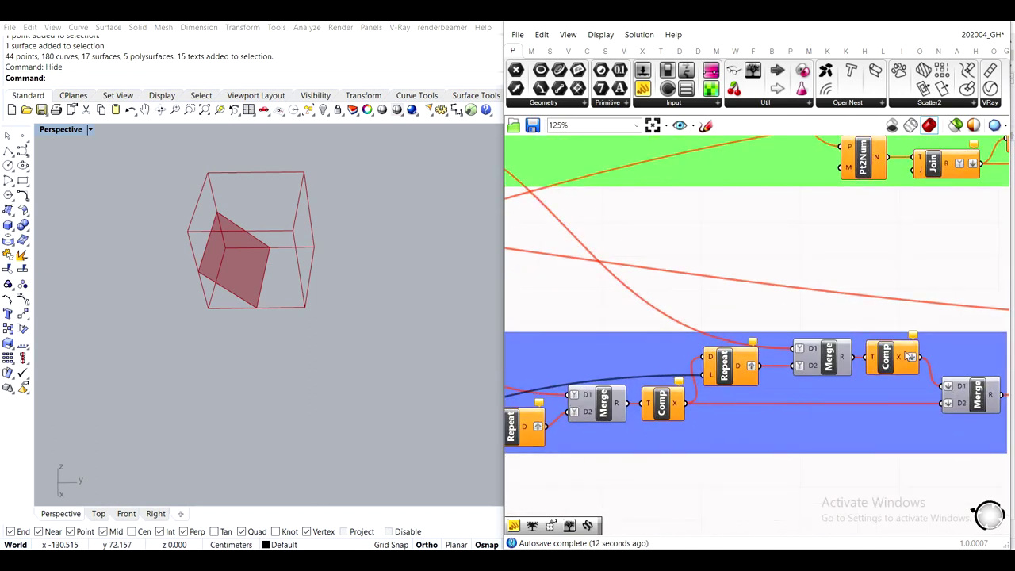
{"action": "right_click_drag", "start_coordinate": [973, 411], "coordinate": [696, 392]}
{"action": "scroll", "coordinate": [695, 391], "scroll_direction": "down", "scroll_amount": 3}
{"action": "scroll", "coordinate": [805, 224], "scroll_direction": "up", "scroll_amount": 1}
{"action": "scroll", "coordinate": [825, 421], "scroll_direction": "up", "scroll_amount": 6}
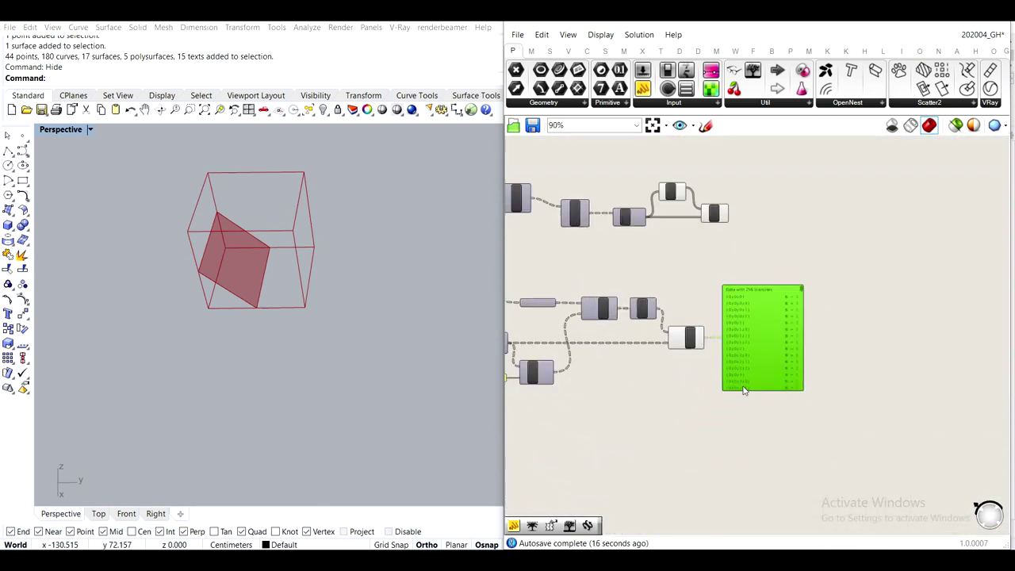
Try flattening the D1 and D2 inputs of the new Merge
{"action": "right_click_drag", "start_coordinate": [624, 288], "coordinate": [675, 350]}
{"action": "right_click", "coordinate": [695, 334]}
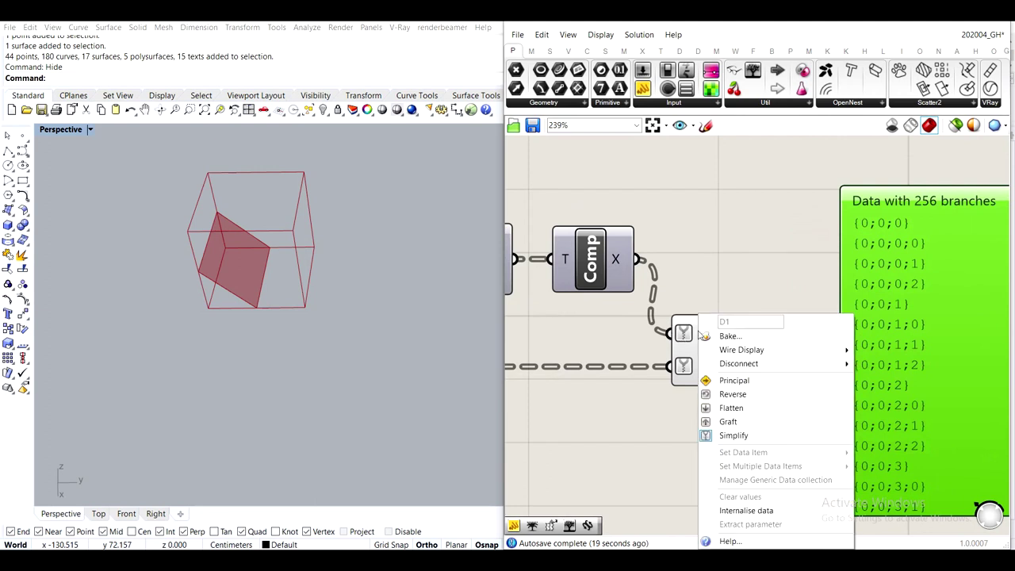
{"action": "left_click", "coordinate": [740, 411]}
{"action": "right_click", "coordinate": [704, 365]}
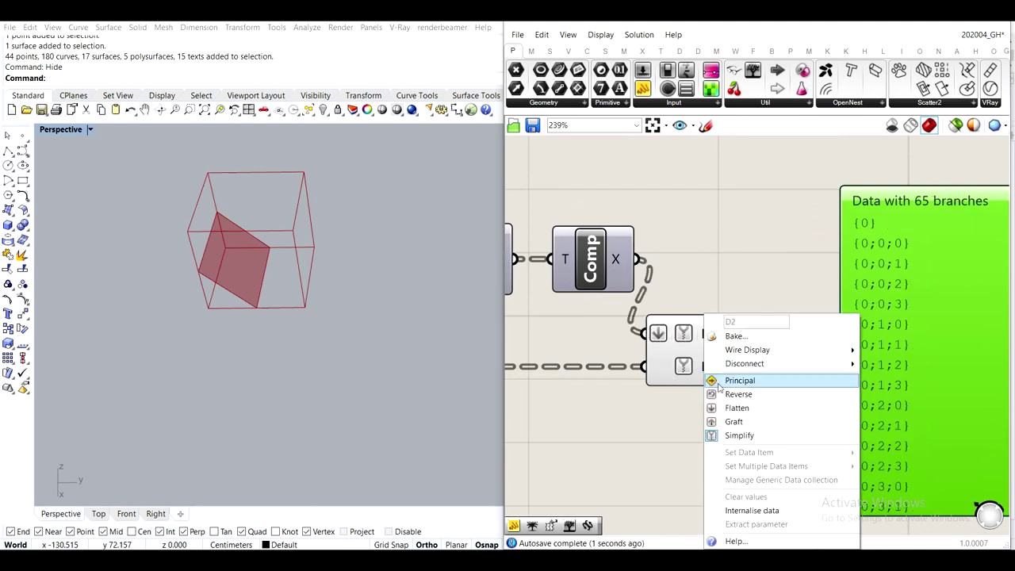
{"action": "left_click", "coordinate": [730, 411]}
Remove the Flatten option from the new Merge's D1 and D2 inputs
{"action": "scroll", "coordinate": [737, 243], "scroll_direction": "down", "scroll_amount": 2}
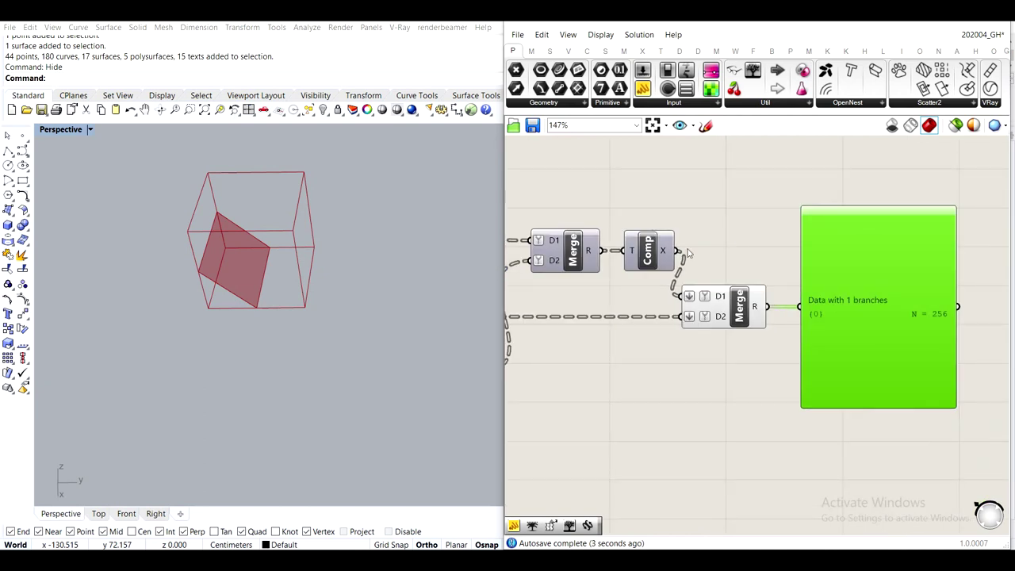
{"action": "right_click", "coordinate": [705, 306]}
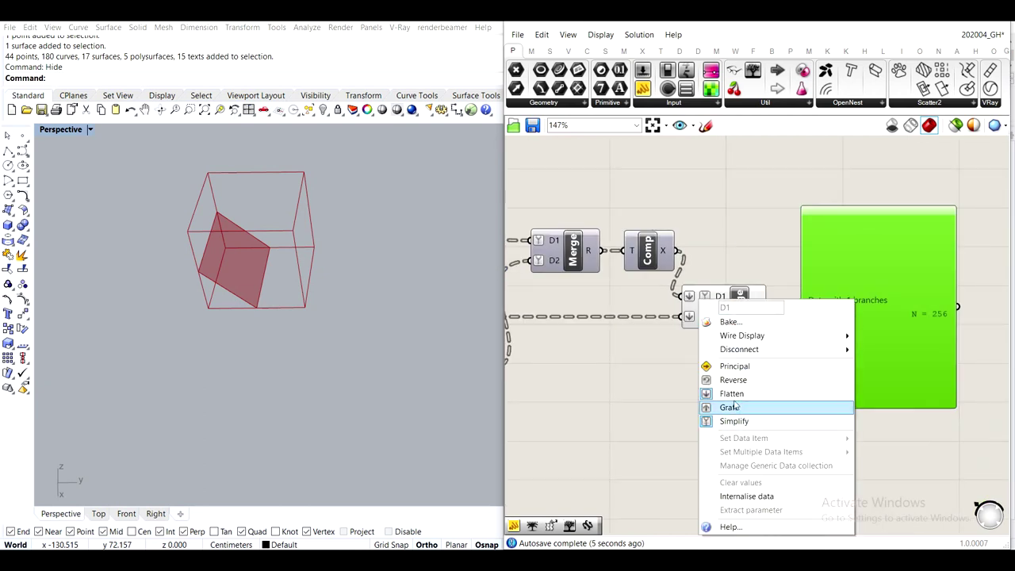
{"action": "left_click", "coordinate": [759, 407]}
{"action": "right_click", "coordinate": [694, 318]}
{"action": "left_click", "coordinate": [724, 406]}
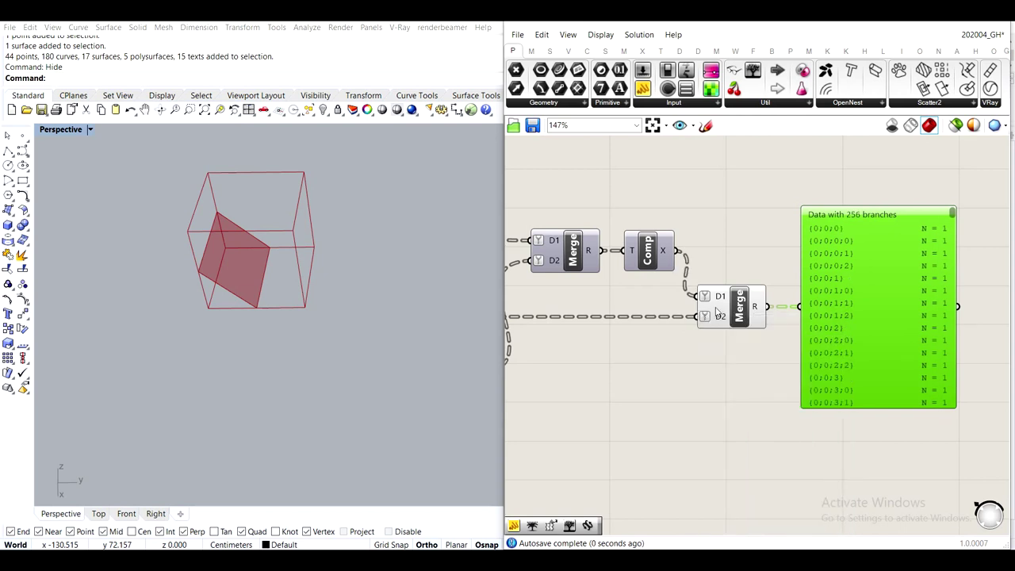
Turn off Simplify on the new Merge's D1 and D2 inputs
{"action": "right_click", "coordinate": [718, 300]}
{"action": "left_click", "coordinate": [745, 421]}
{"action": "right_click", "coordinate": [708, 318]}
{"action": "left_click", "coordinate": [751, 433]}
Feed the last Compound's X output into the Param Viewer and enlarge the viewer to examine the branch paths
{"action": "scroll", "coordinate": [788, 340], "scroll_direction": "down", "scroll_amount": 3}
{"action": "scroll", "coordinate": [875, 319], "scroll_direction": "up", "scroll_amount": 3}
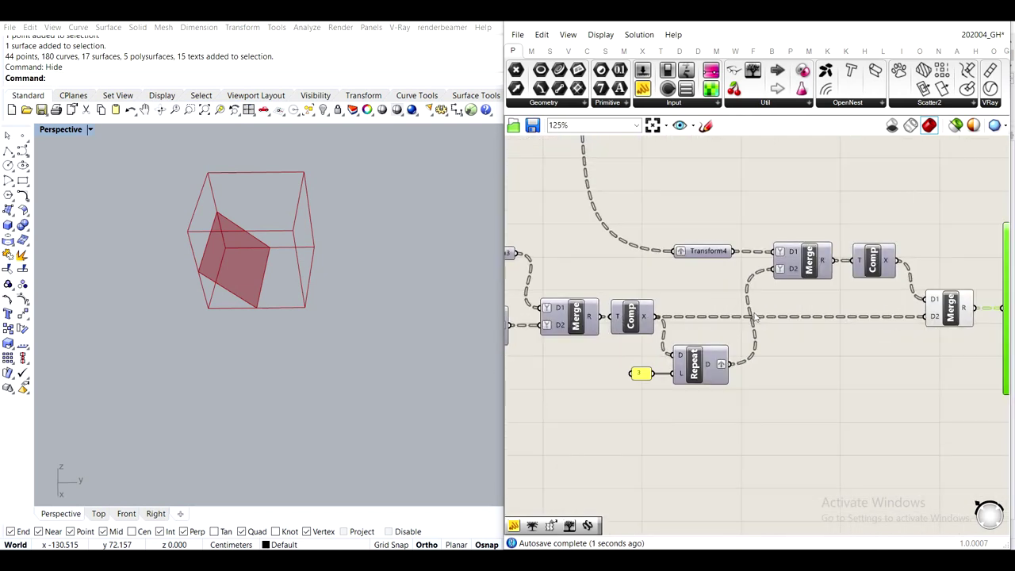
{"action": "right_click_drag", "start_coordinate": [875, 319], "coordinate": [717, 310]}
{"action": "right_click_drag", "start_coordinate": [779, 309], "coordinate": [836, 314]}
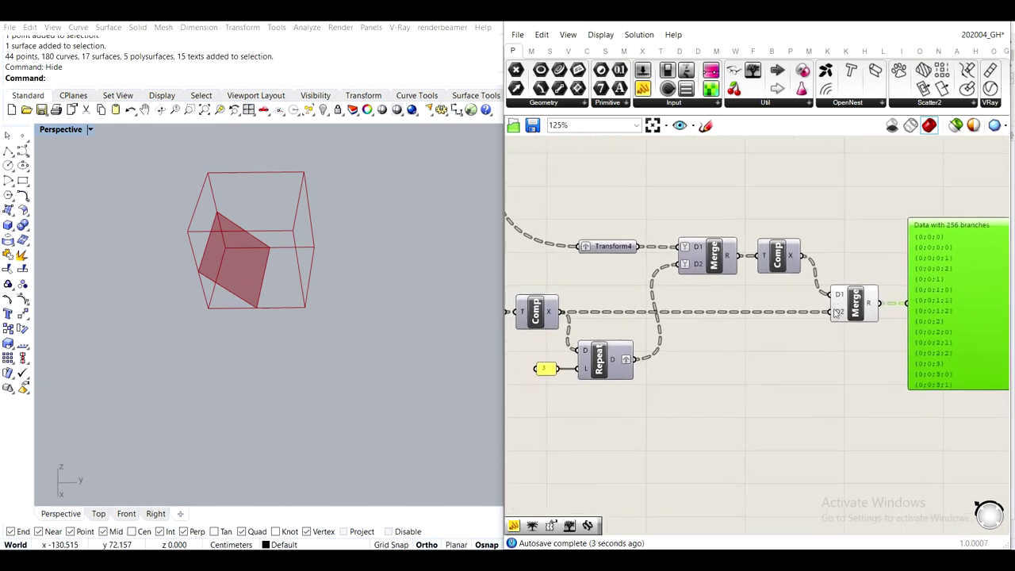
{"action": "right_click_drag", "start_coordinate": [779, 254], "coordinate": [714, 268]}
{"action": "left_click_drag", "start_coordinate": [738, 270], "coordinate": [834, 331]}
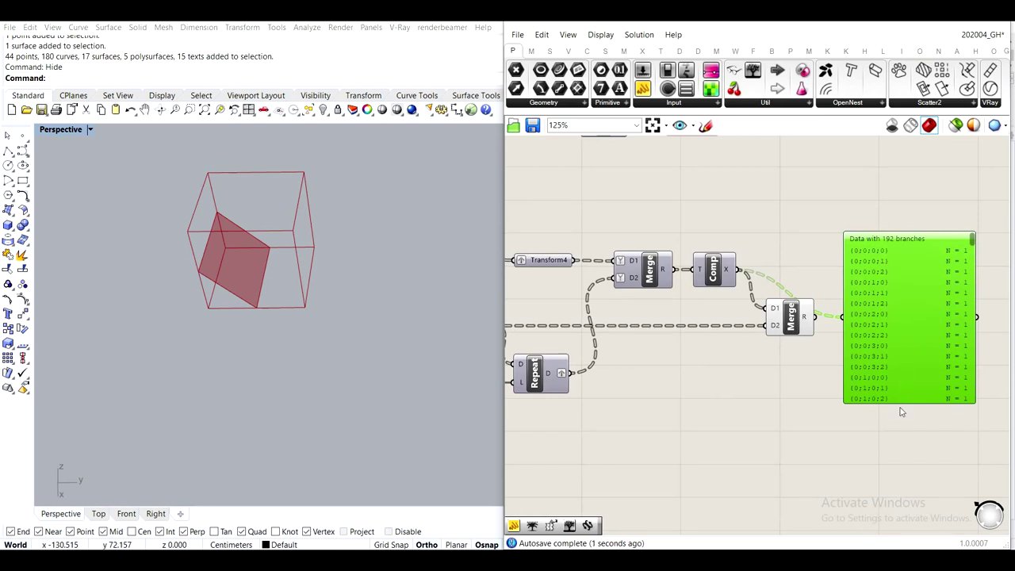
{"action": "left_click_drag", "start_coordinate": [886, 403], "coordinate": [900, 517]}
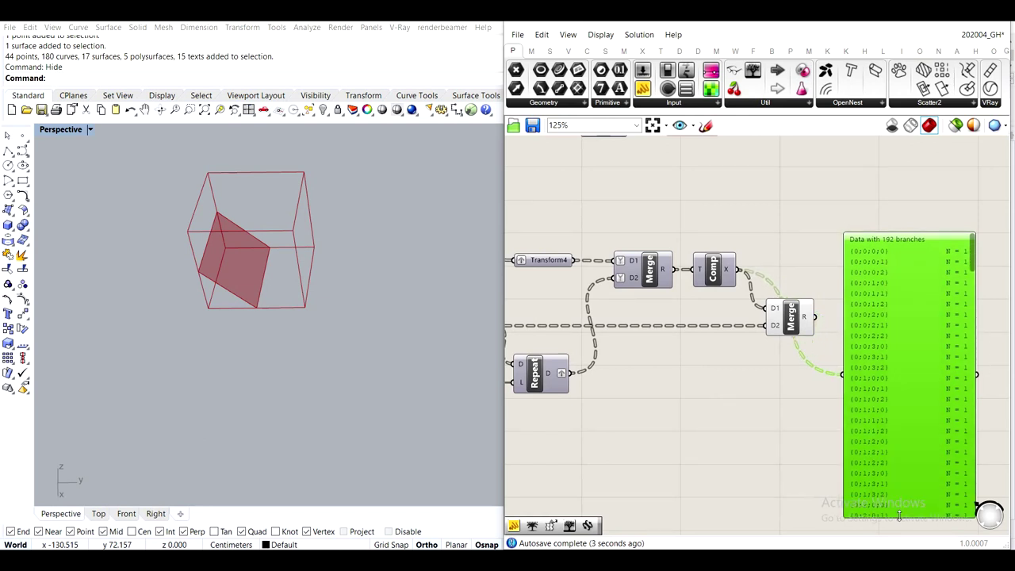
Insert a Trim Tree component between the last Compound's X output and the new Merge's D1 input, spacing the components apart
{"action": "double_click", "coordinate": [821, 250]}
{"action": "type", "text": "trim"}
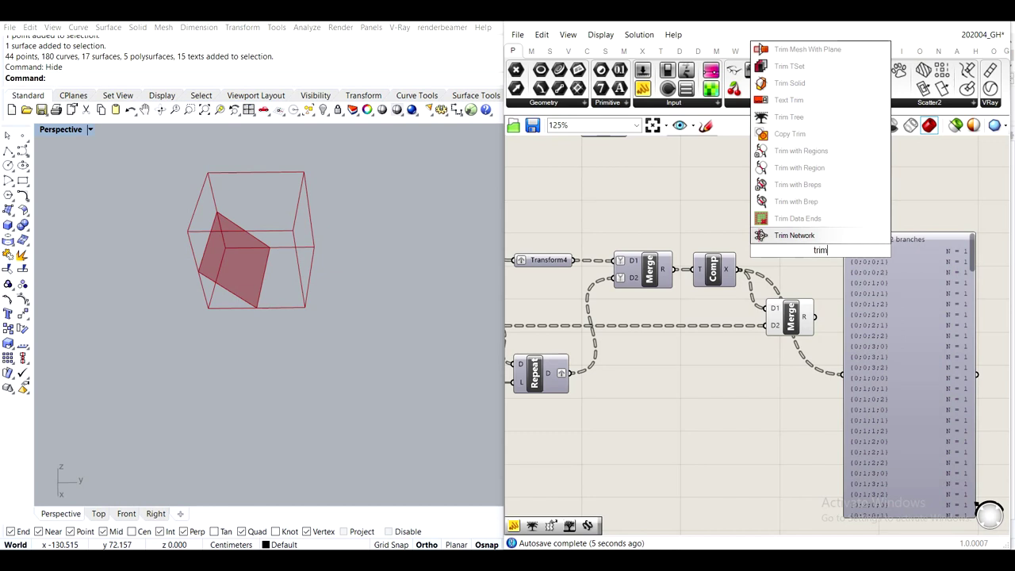
{"action": "type", "text": " tre"}
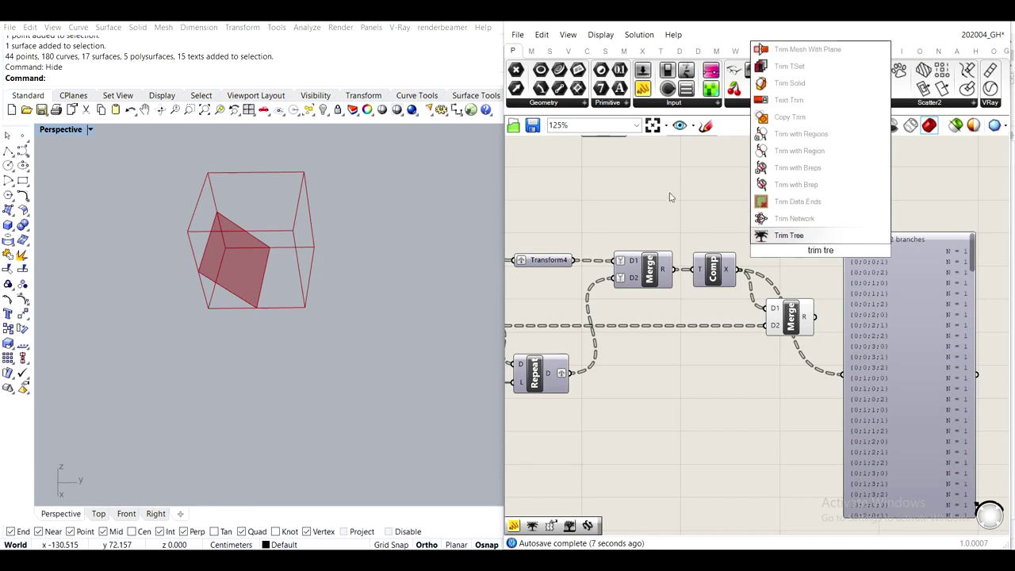
{"action": "left_click", "coordinate": [806, 233]}
{"action": "left_click_drag", "start_coordinate": [737, 269], "coordinate": [797, 241]}
{"action": "left_click_drag", "start_coordinate": [821, 251], "coordinate": [881, 382]}
{"action": "left_click_drag", "start_coordinate": [792, 326], "coordinate": [843, 325]}
{"action": "left_click_drag", "start_coordinate": [801, 267], "coordinate": [816, 307]}
{"action": "right_click_drag", "start_coordinate": [849, 333], "coordinate": [743, 311]}
{"action": "left_click_drag", "start_coordinate": [793, 331], "coordinate": [858, 325]}
{"action": "mouse_move", "coordinate": [674, 247]}
{"action": "left_mouse_down"}
{"action": "mouse_move", "coordinate": [657, 254]}
{"action": "mouse_move", "coordinate": [675, 255]}
{"action": "left_mouse_up"}
Inspect the new Merge's R output in the Param Viewer, and delete the viewer
{"action": "left_click_drag", "start_coordinate": [759, 295], "coordinate": [876, 368]}
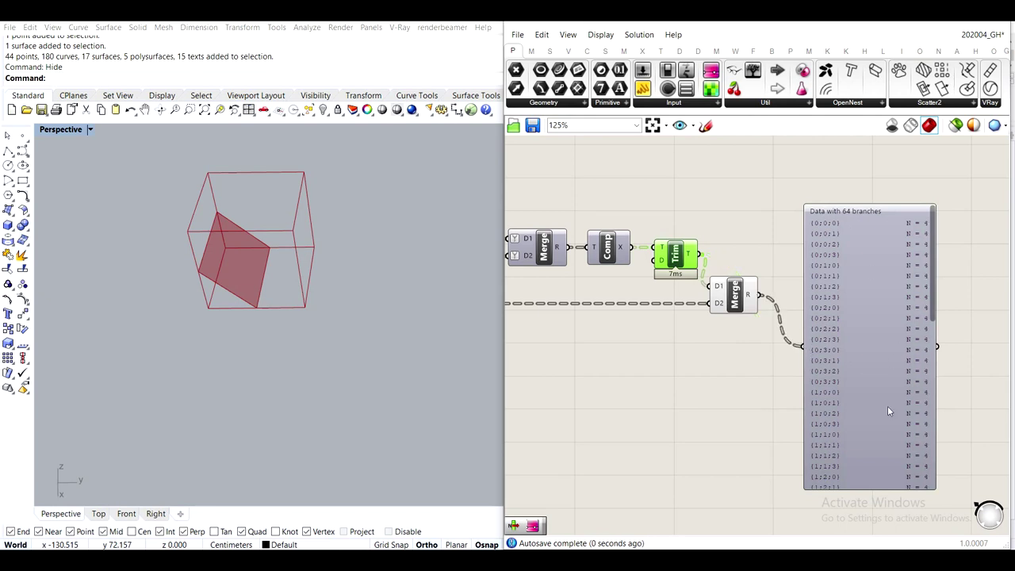
{"action": "left_click", "coordinate": [877, 305]}
{"action": "key", "text": "Delete"}
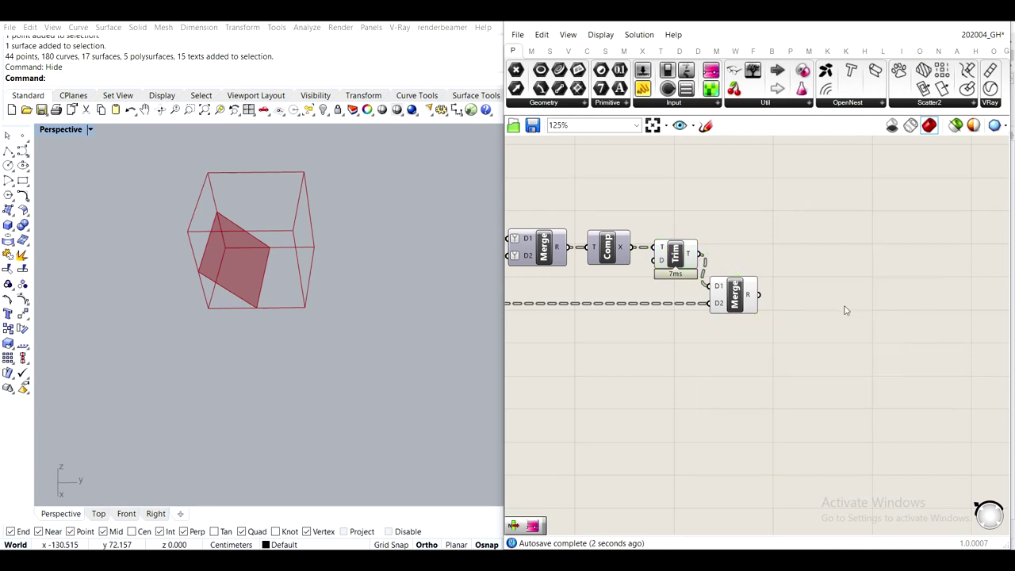
Inspect the new Merge's R output in an enlarged temporary panel, and delete the panel
{"action": "double_click", "coordinate": [846, 310]}
{"action": "type", "text": "//"}
{"action": "key", "text": "Return"}
{"action": "left_click_drag", "start_coordinate": [759, 294], "coordinate": [797, 310]}
{"action": "left_click_drag", "start_coordinate": [828, 340], "coordinate": [832, 440]}
{"action": "left_click", "coordinate": [850, 383]}
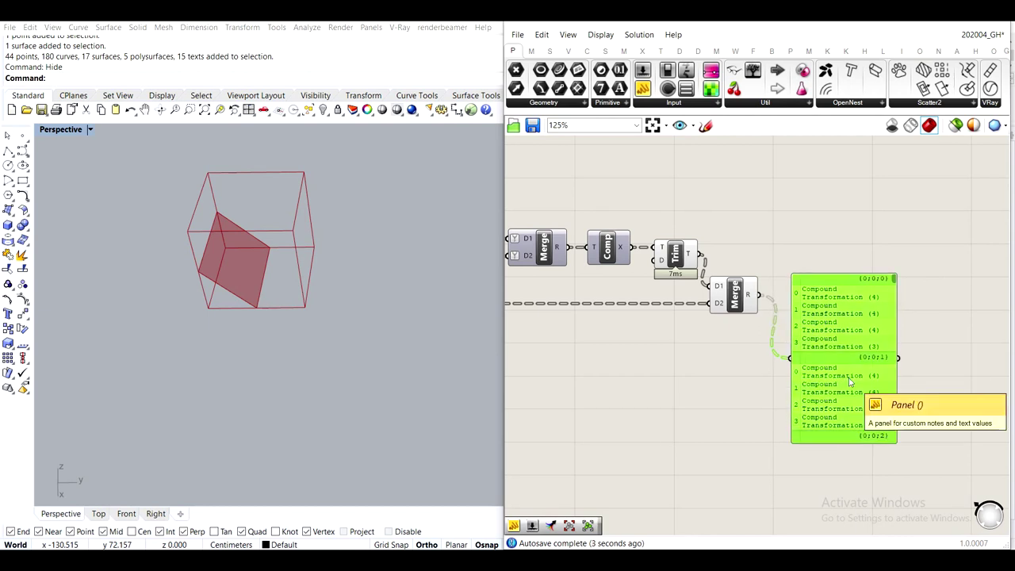
{"action": "key", "text": "Delete"}
Try to turn off the preview of the last Merge component
{"action": "scroll", "coordinate": [714, 328], "scroll_direction": "down", "scroll_amount": 3}
{"action": "right_click_drag", "start_coordinate": [713, 328], "coordinate": [802, 340]}
{"action": "left_click", "coordinate": [799, 292]}
{"action": "middle_click", "coordinate": [812, 291]}
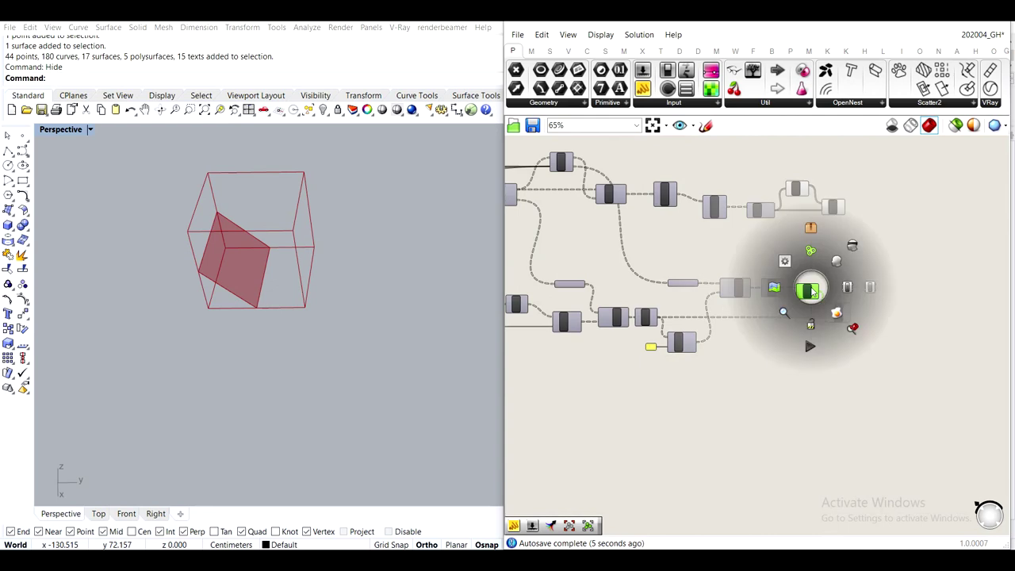
{"action": "left_click", "coordinate": [853, 248]}
{"action": "left_click", "coordinate": [861, 273]}
Move the Ungroup, Pt2Num, Join, CSet and FSim components together well away from the geometry Merge that feeds them
{"action": "right_click_drag", "start_coordinate": [860, 273], "coordinate": [844, 336]}
{"action": "scroll", "coordinate": [797, 271], "scroll_direction": "up", "scroll_amount": 3}
{"action": "scroll", "coordinate": [797, 271], "scroll_direction": "down", "scroll_amount": 3}
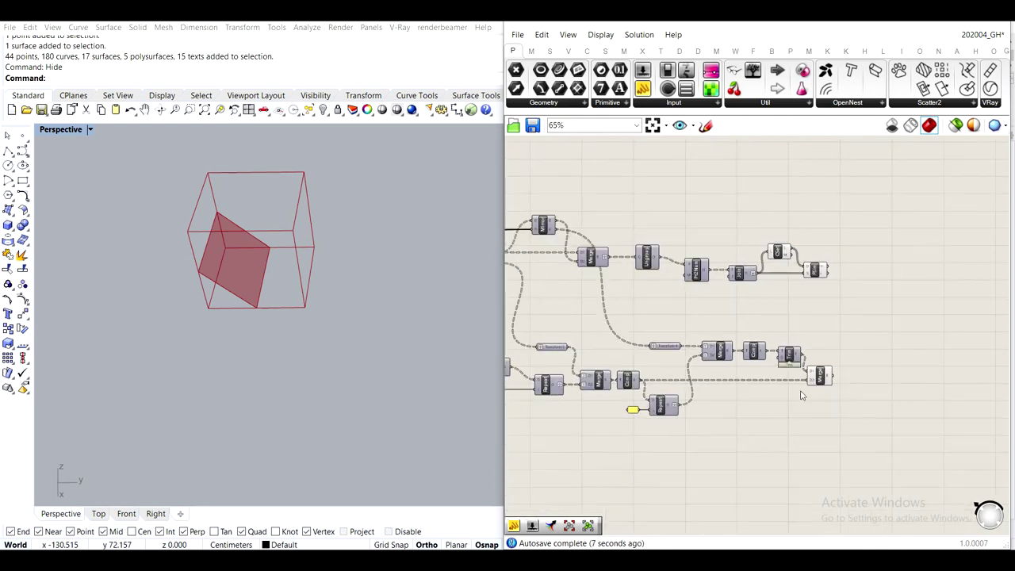
{"action": "scroll", "coordinate": [801, 381], "scroll_direction": "up", "scroll_amount": 4}
{"action": "scroll", "coordinate": [853, 269], "scroll_direction": "down", "scroll_amount": 1}
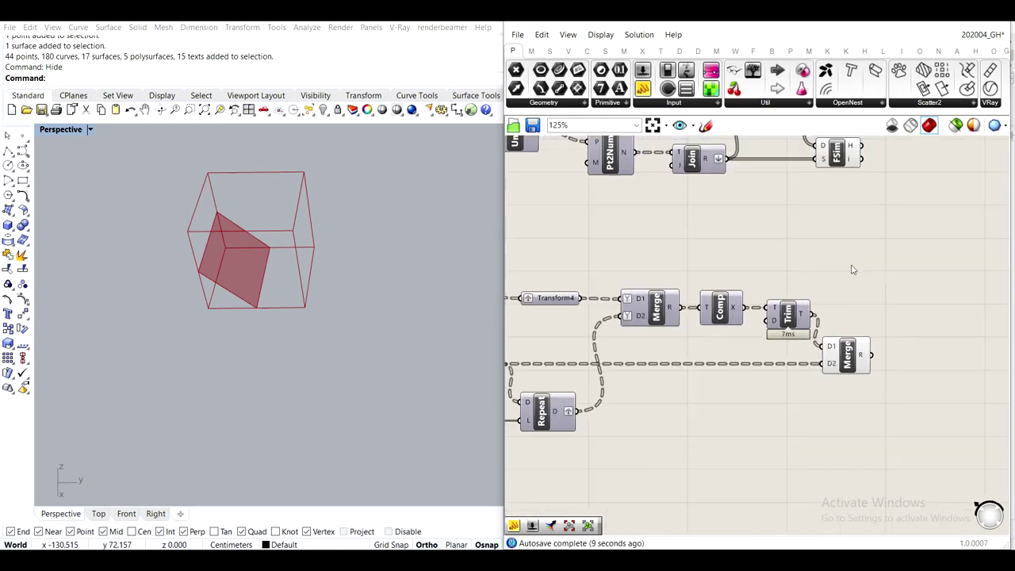
{"action": "scroll", "coordinate": [853, 270], "scroll_direction": "down", "scroll_amount": 6}
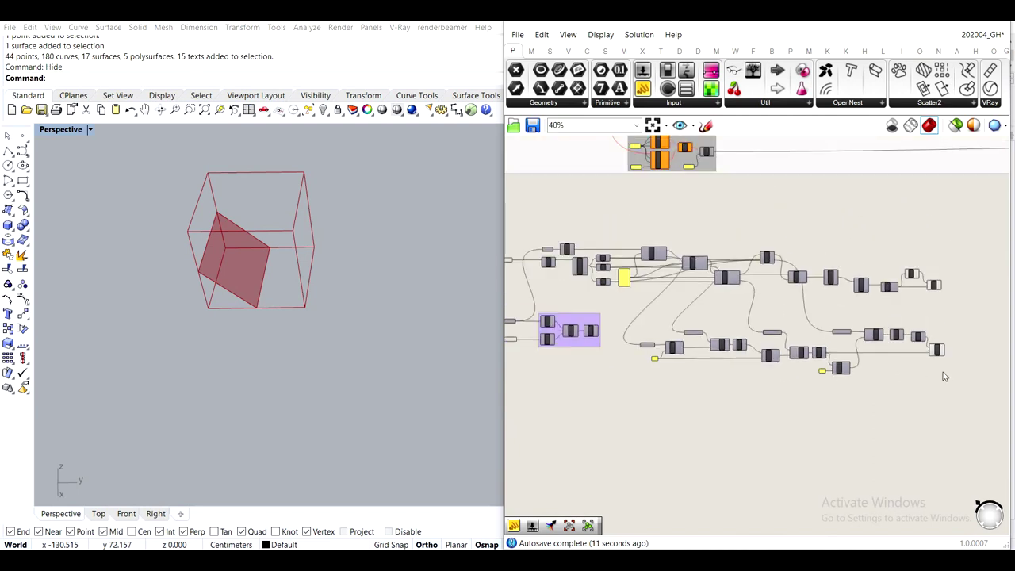
{"action": "scroll", "coordinate": [849, 384], "scroll_direction": "up", "scroll_amount": 4}
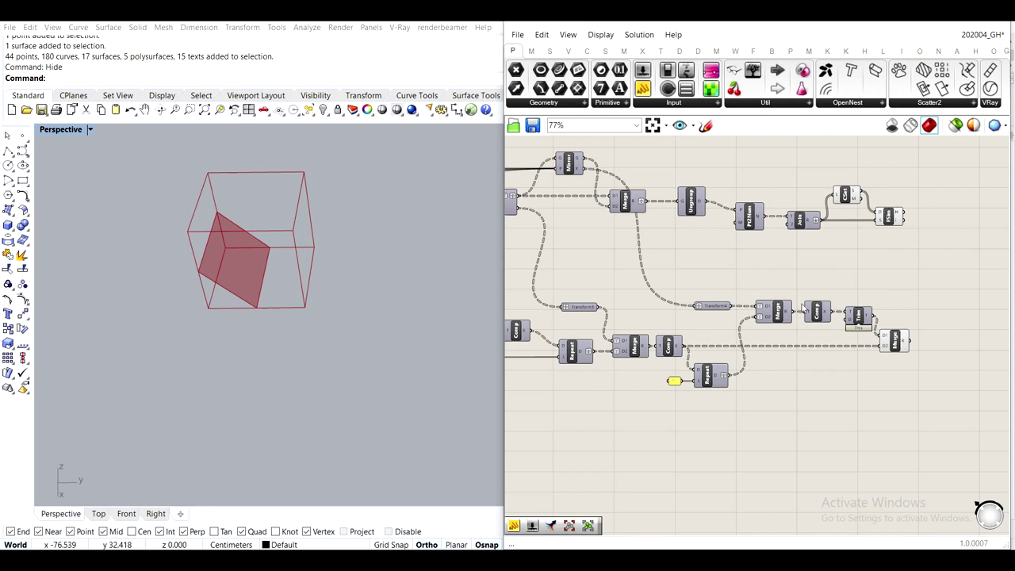
{"action": "left_click_drag", "start_coordinate": [904, 247], "coordinate": [674, 170]}
{"action": "left_click_drag", "start_coordinate": [705, 203], "coordinate": [968, 203]}
{"action": "right_click_drag", "start_coordinate": [920, 199], "coordinate": [761, 194]}
{"action": "scroll", "coordinate": [793, 199], "scroll_direction": "down", "scroll_amount": 1}
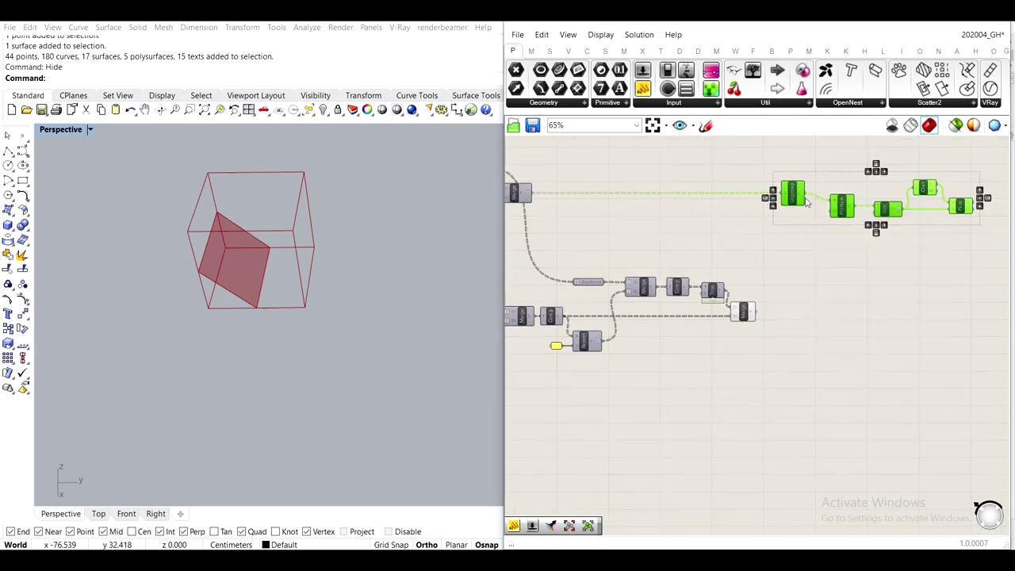
Group the Ungroup, Pt2Num, Join, CSet and FSim components and shift the group slightly closer to the geometry Merge
{"action": "left_click", "coordinate": [863, 250]}
{"action": "scroll", "coordinate": [817, 203], "scroll_direction": "up", "scroll_amount": 2}
{"action": "left_click_drag", "start_coordinate": [958, 249], "coordinate": [651, 163]}
{"action": "middle_click", "coordinate": [720, 169]}
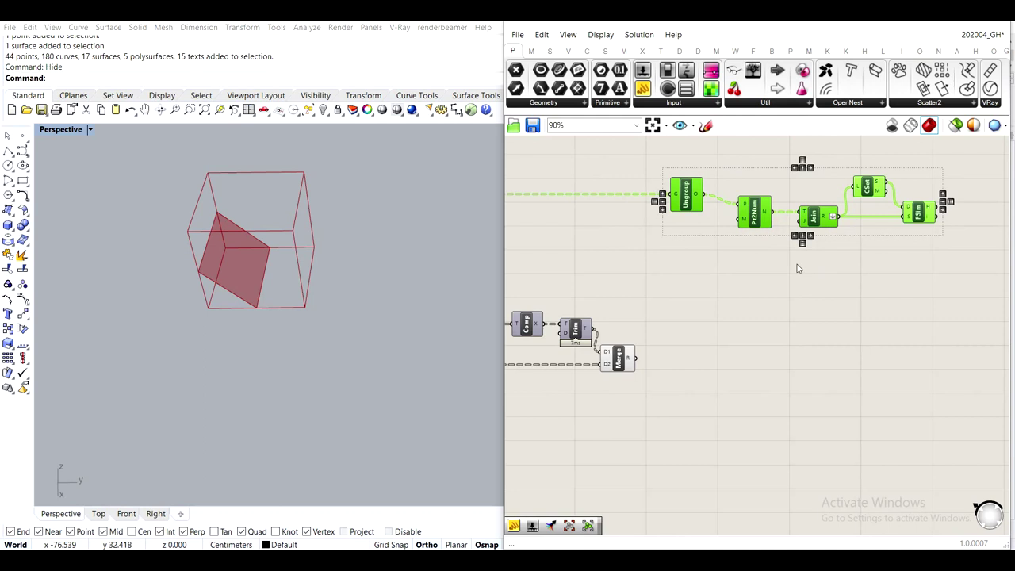
{"action": "right_click_drag", "start_coordinate": [795, 267], "coordinate": [767, 331]}
{"action": "middle_click", "coordinate": [830, 325]}
{"action": "left_click", "coordinate": [829, 289]}
{"action": "left_click", "coordinate": [758, 252]}
{"action": "left_click_drag", "start_coordinate": [761, 255], "coordinate": [746, 258]}
{"action": "left_click", "coordinate": [730, 219]}
{"action": "scroll", "coordinate": [730, 221], "scroll_direction": "down", "scroll_amount": 2}
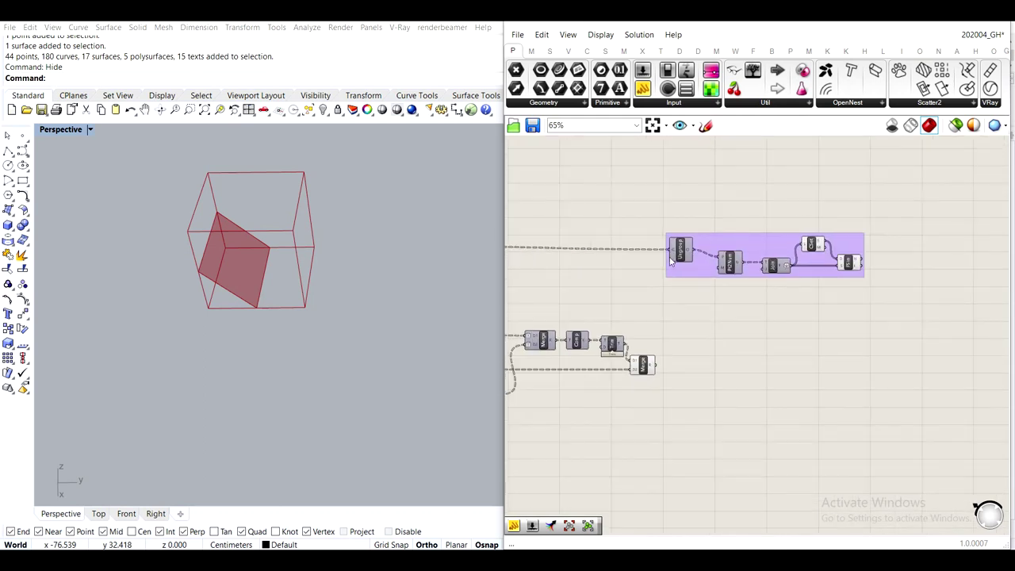
Adjust the new group's position slightly and move the geometry Merge a little closer to it
{"action": "right_click_drag", "start_coordinate": [731, 220], "coordinate": [913, 207]}
{"action": "scroll", "coordinate": [837, 262], "scroll_direction": "up", "scroll_amount": 1}
{"action": "left_click_drag", "start_coordinate": [867, 260], "coordinate": [872, 260]}
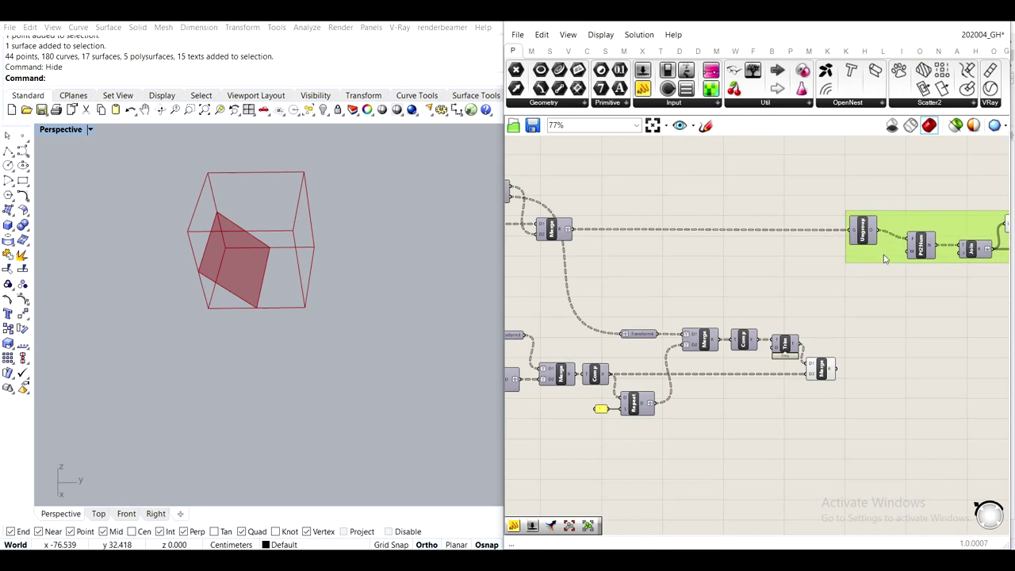
{"action": "right_click_drag", "start_coordinate": [880, 258], "coordinate": [726, 248]}
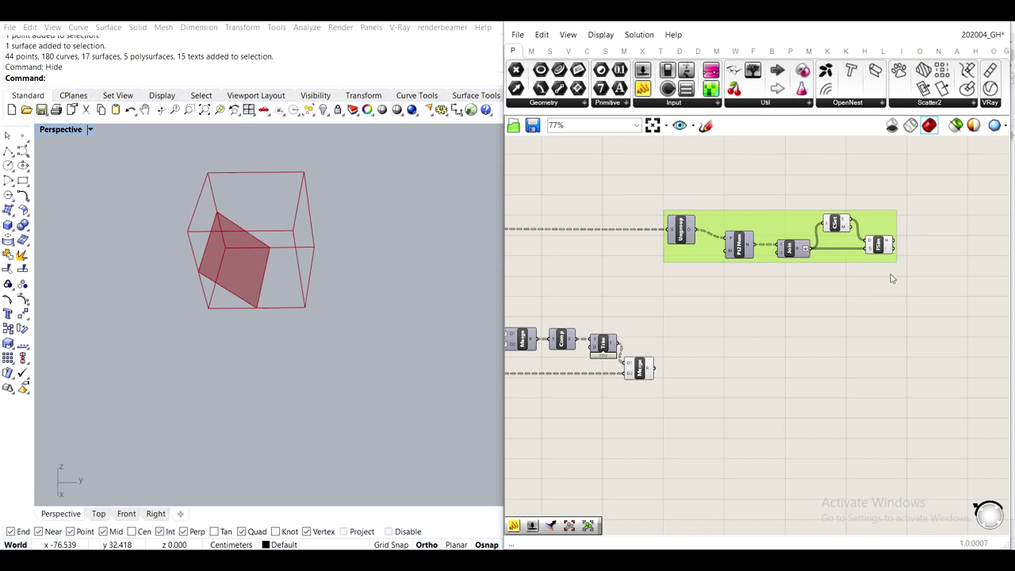
{"action": "scroll", "coordinate": [824, 276], "scroll_direction": "down", "scroll_amount": 1}
{"action": "right_click_drag", "start_coordinate": [695, 289], "coordinate": [888, 280]}
{"action": "scroll", "coordinate": [622, 192], "scroll_direction": "up", "scroll_amount": 2}
{"action": "left_click_drag", "start_coordinate": [639, 231], "coordinate": [676, 234]}
{"action": "left_click", "coordinate": [784, 276]}
{"action": "right_click_drag", "start_coordinate": [815, 296], "coordinate": [786, 275]}
Compare the branch structure of the geometry Merge's R output with that of the last transform Merge's R output
{"action": "mouse_move", "coordinate": [656, 225]}
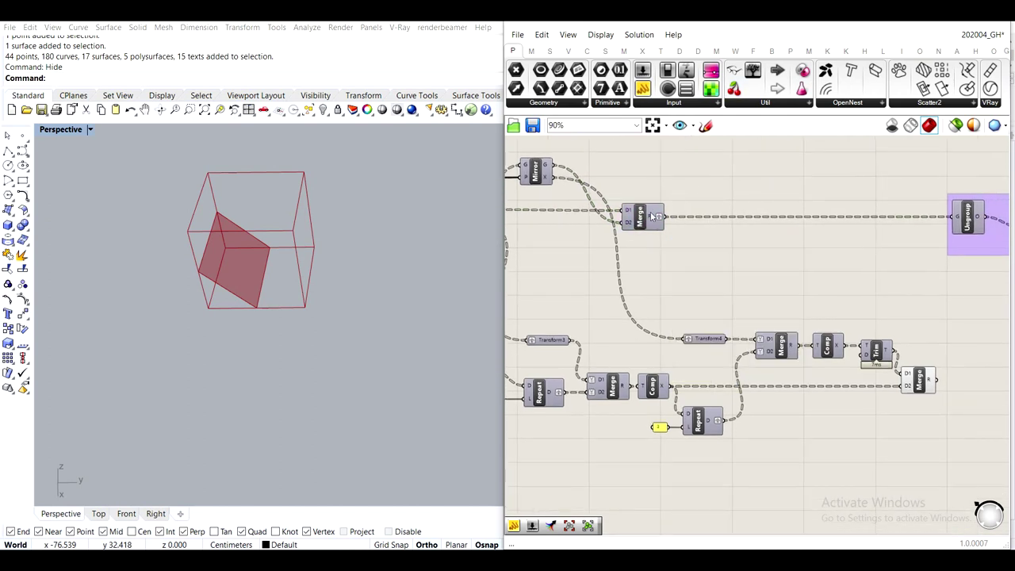
{"action": "mouse_move", "coordinate": [656, 220]}
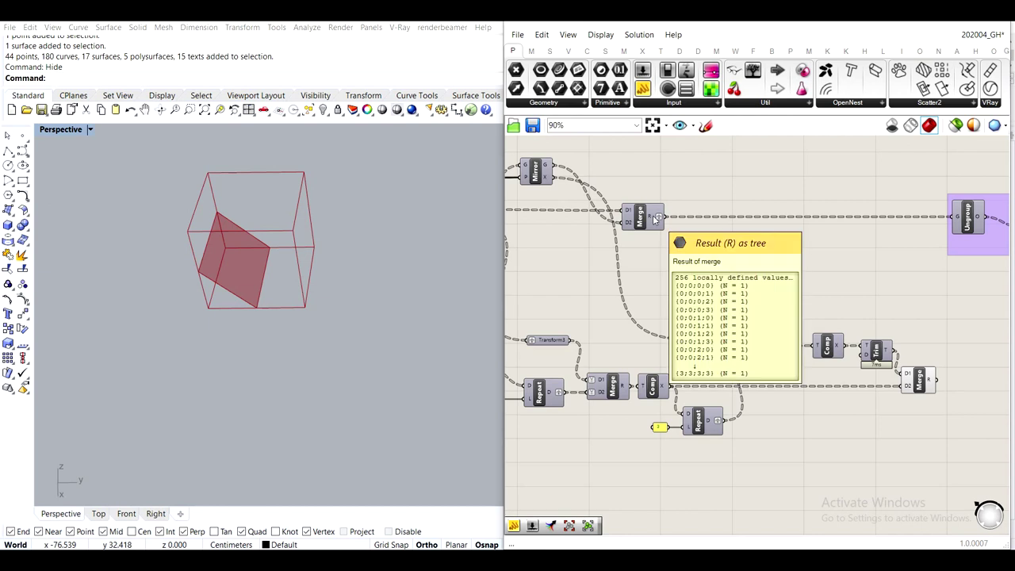
{"action": "right_click_drag", "start_coordinate": [858, 302], "coordinate": [683, 233]}
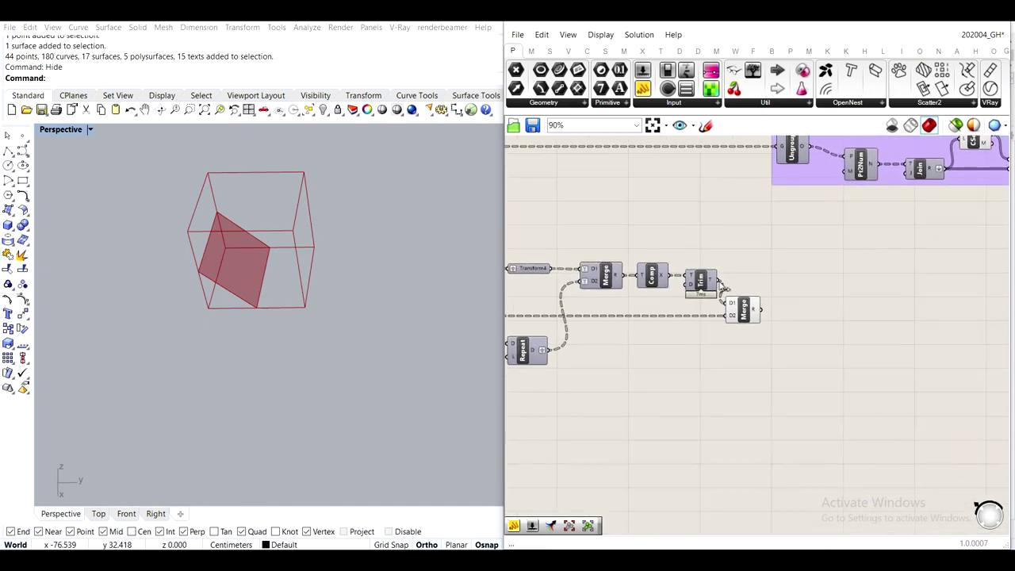
{"action": "mouse_move", "coordinate": [759, 313]}
{"action": "scroll", "coordinate": [760, 230], "scroll_direction": "down", "scroll_amount": 2}
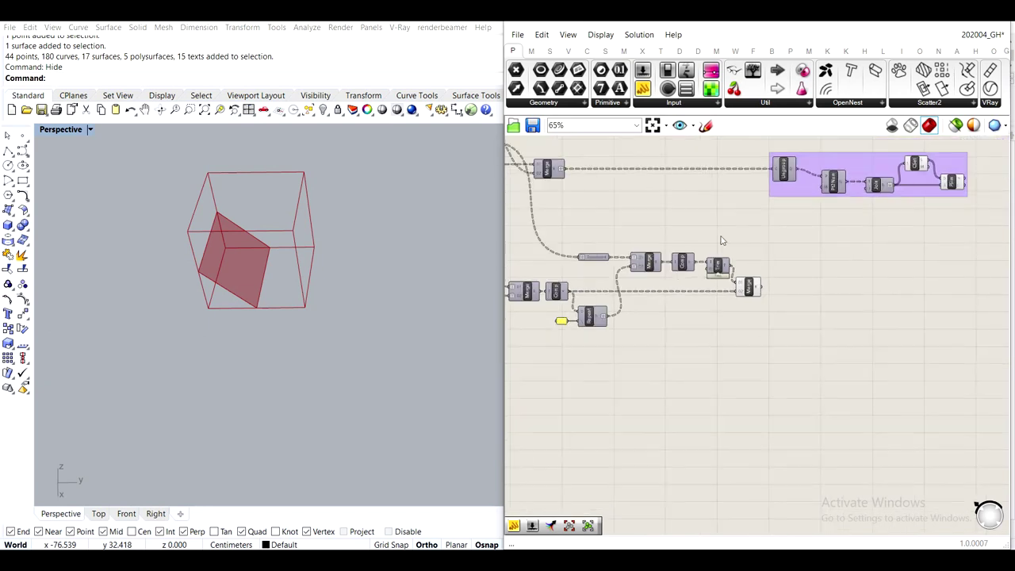
{"action": "right_click_drag", "start_coordinate": [605, 201], "coordinate": [674, 236]}
{"action": "scroll", "coordinate": [615, 199], "scroll_direction": "up", "scroll_amount": 1}
{"action": "left_click", "coordinate": [632, 208]}
{"action": "scroll", "coordinate": [632, 208], "scroll_direction": "down", "scroll_amount": 2}
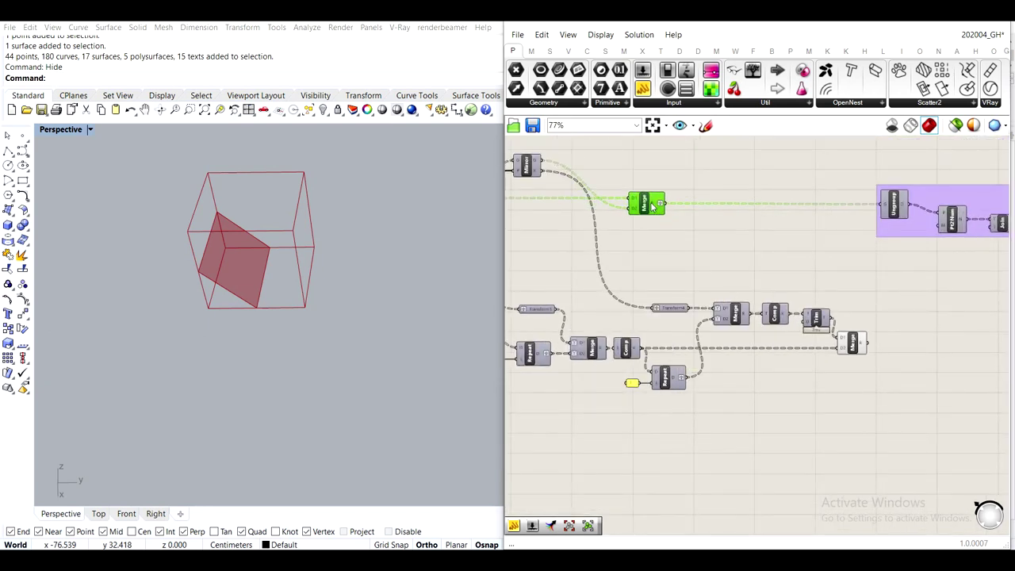
{"action": "mouse_move", "coordinate": [657, 208]}
{"action": "scroll", "coordinate": [658, 208], "scroll_direction": "up", "scroll_amount": 1}
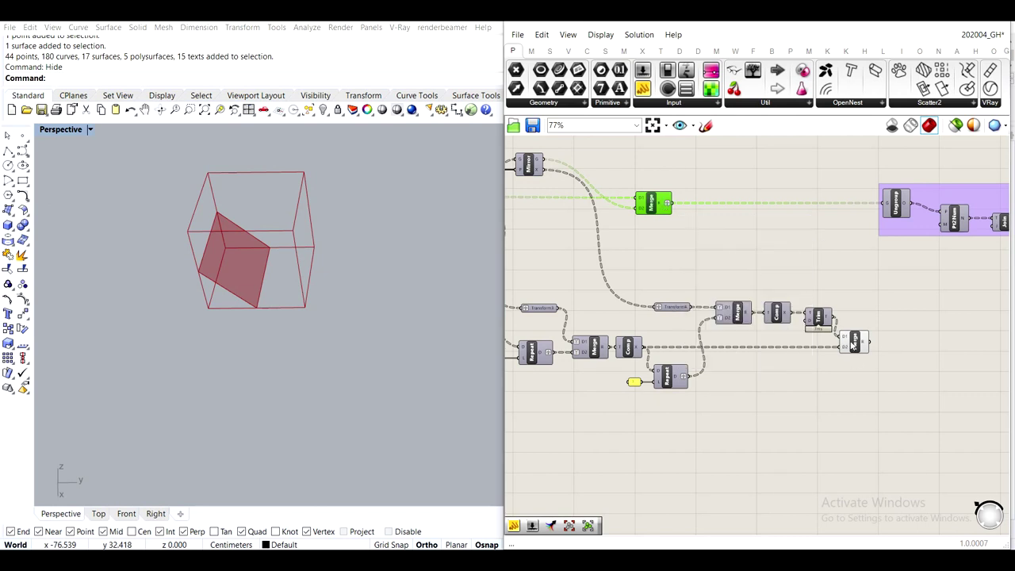
{"action": "mouse_move", "coordinate": [864, 344]}
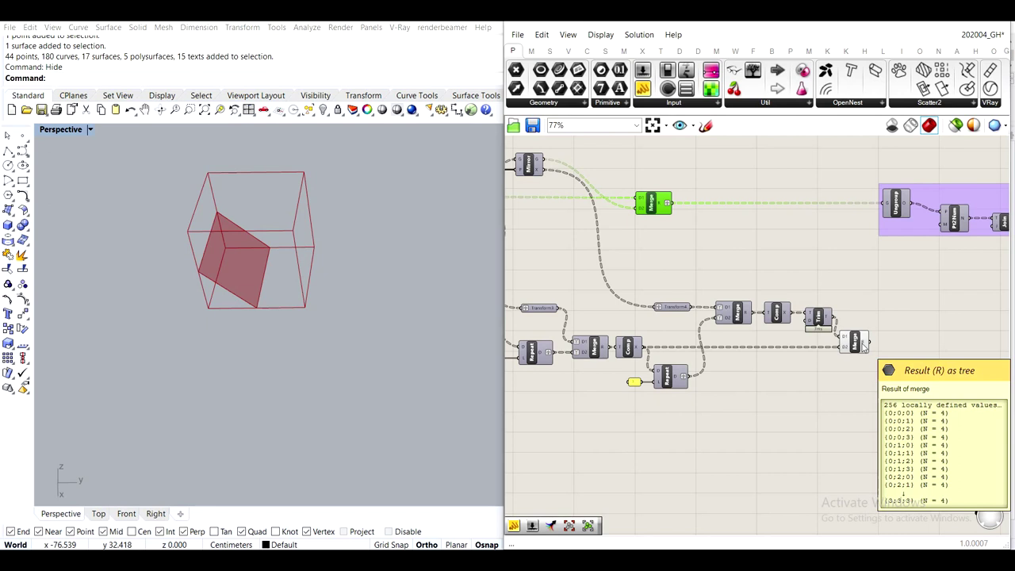
{"action": "right_click", "coordinate": [863, 344]}
{"action": "left_click", "coordinate": [879, 305]}
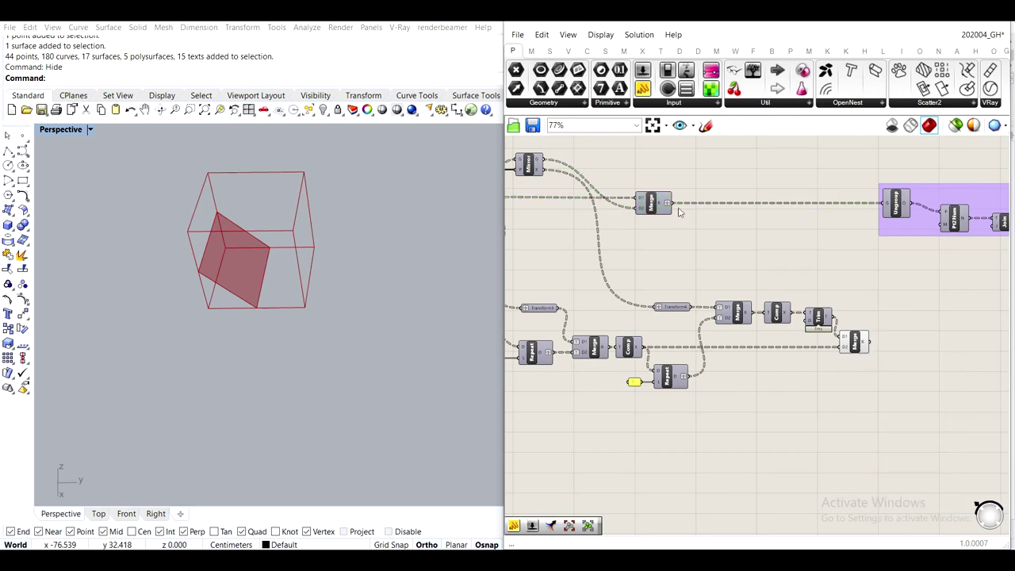
Add a panel beside the geometry Merge and connect its R output to it to inspect the branches
{"action": "left_click_drag", "start_coordinate": [645, 89], "coordinate": [748, 193]}
{"action": "scroll", "coordinate": [694, 207], "scroll_direction": "up", "scroll_amount": 2}
{"action": "left_click_drag", "start_coordinate": [670, 200], "coordinate": [730, 183]}
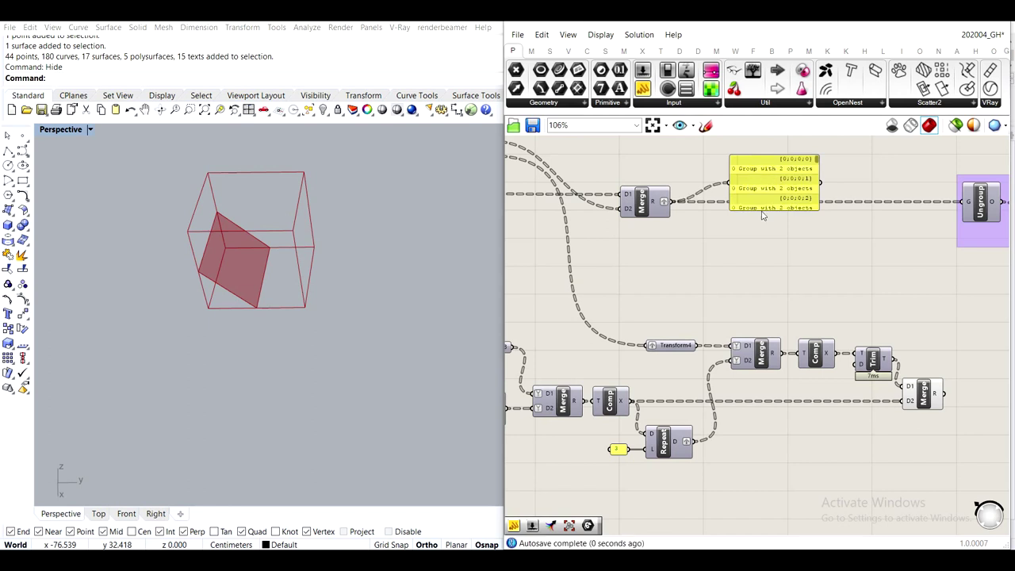
{"action": "left_click", "coordinate": [763, 211]}
Move the panel beside the last transform Merge, feed it that Merge's R output, and enlarge it to inspect the branches
{"action": "right_click_drag", "start_coordinate": [809, 245], "coordinate": [696, 229]}
{"action": "left_click_drag", "start_coordinate": [640, 150], "coordinate": [896, 319]}
{"action": "left_click_drag", "start_coordinate": [814, 353], "coordinate": [862, 314]}
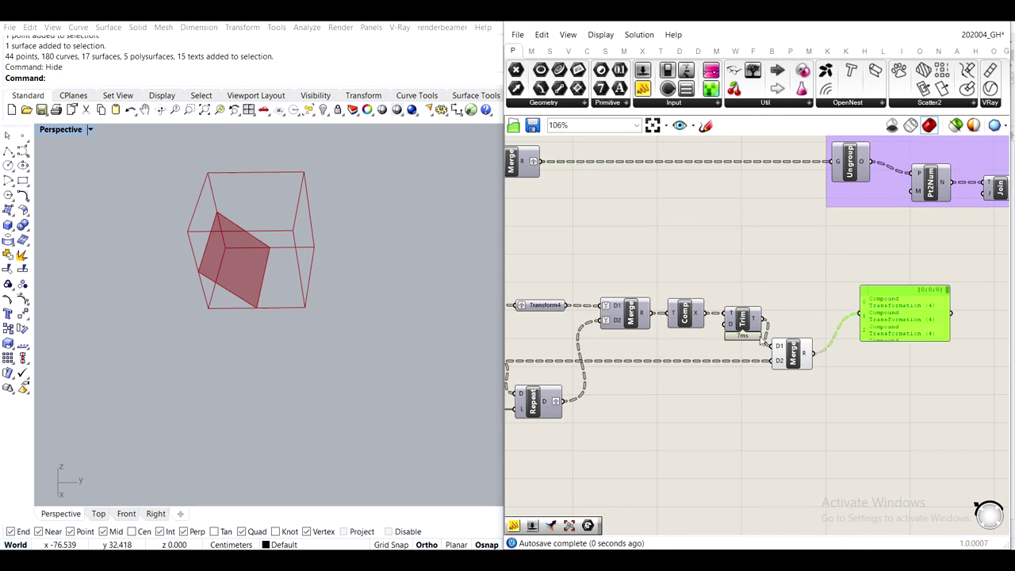
{"action": "right_click_drag", "start_coordinate": [886, 332], "coordinate": [909, 345]}
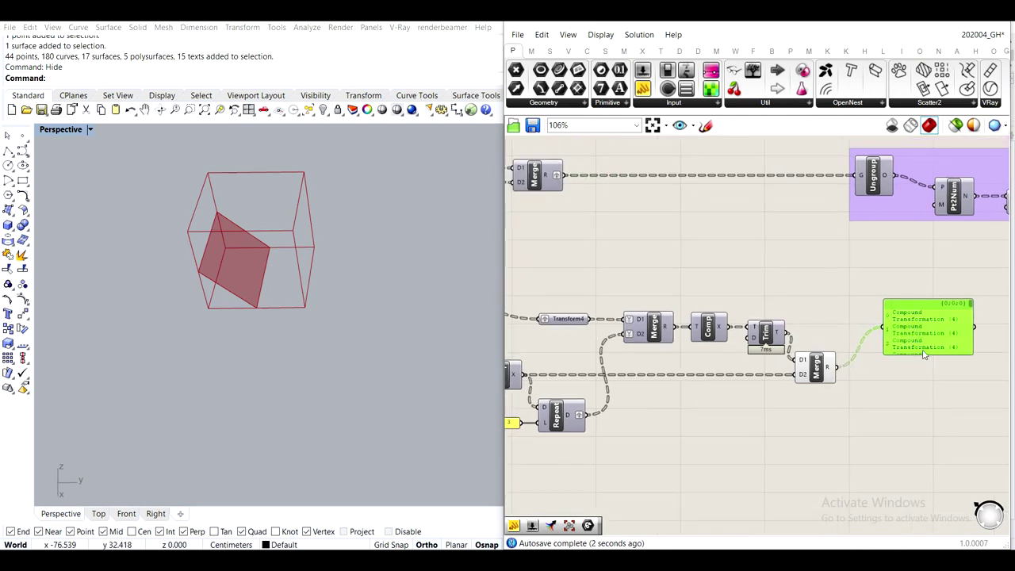
{"action": "left_click_drag", "start_coordinate": [924, 355], "coordinate": [917, 469]}
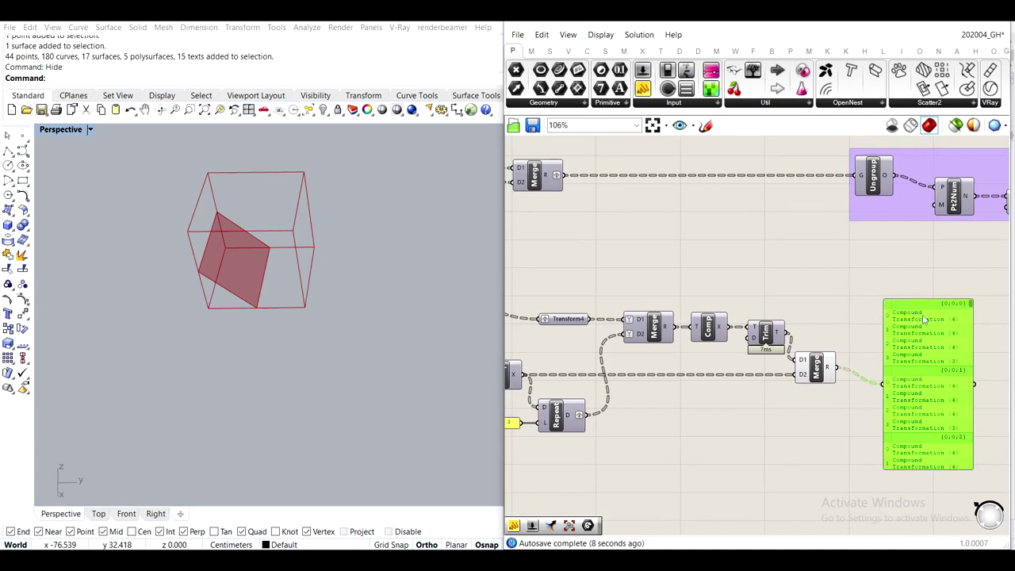
Graft the R output of the last transform Merge, check it in the panel, and delete the panel
{"action": "right_click", "coordinate": [828, 367]}
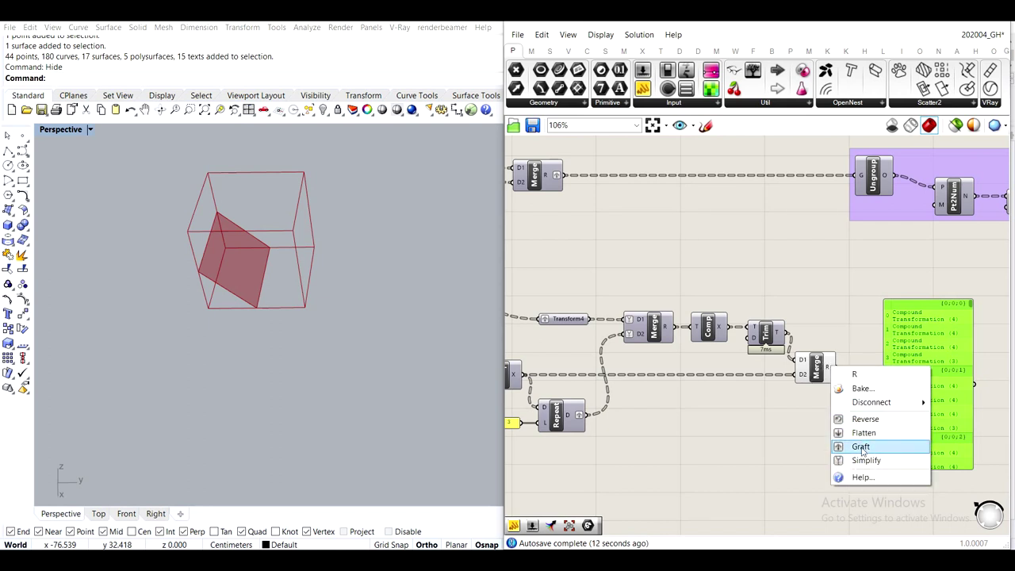
{"action": "left_click", "coordinate": [861, 447]}
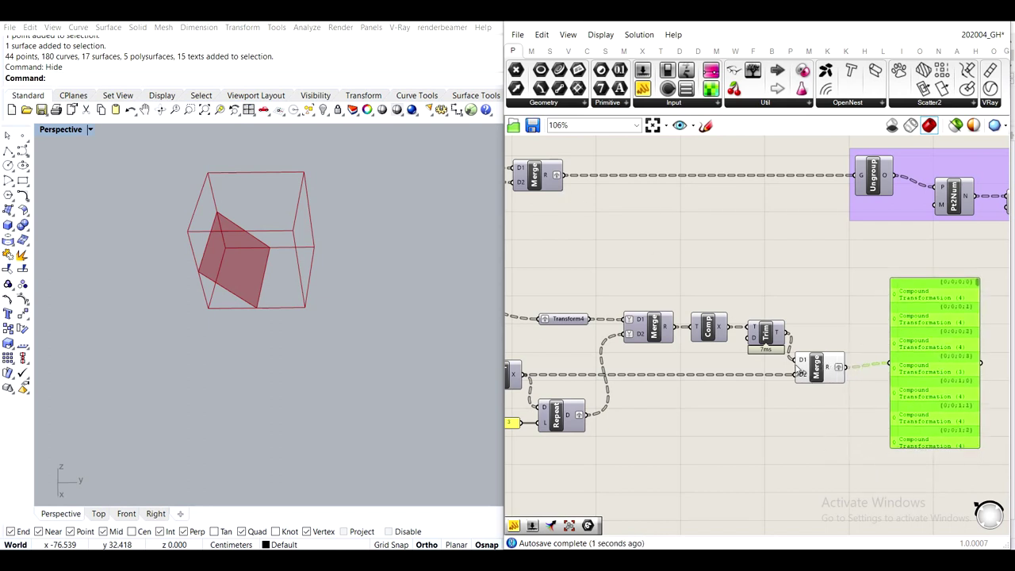
{"action": "scroll", "coordinate": [793, 337], "scroll_direction": "down", "scroll_amount": 3}
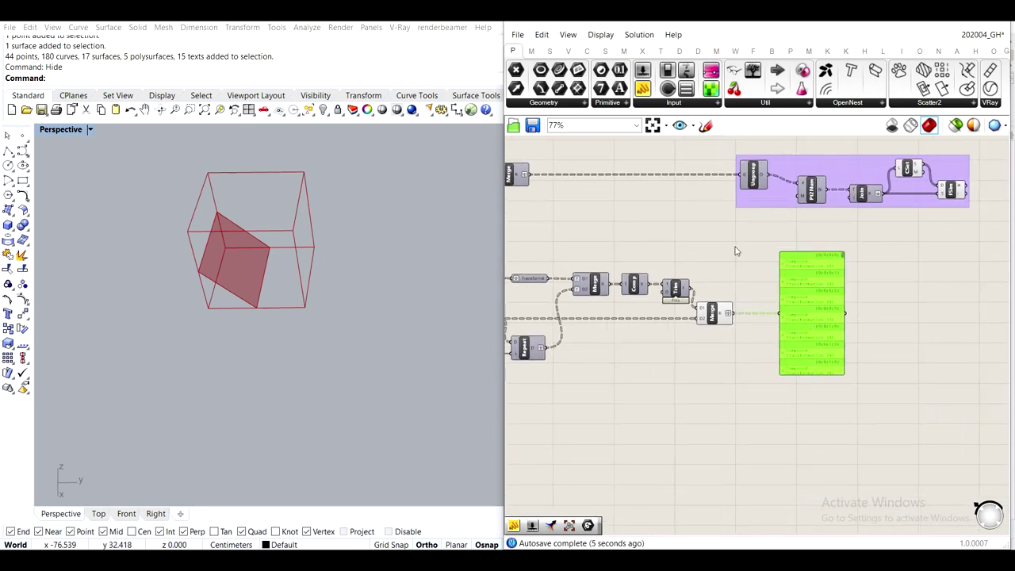
{"action": "scroll", "coordinate": [777, 295], "scroll_direction": "up", "scroll_amount": 1}
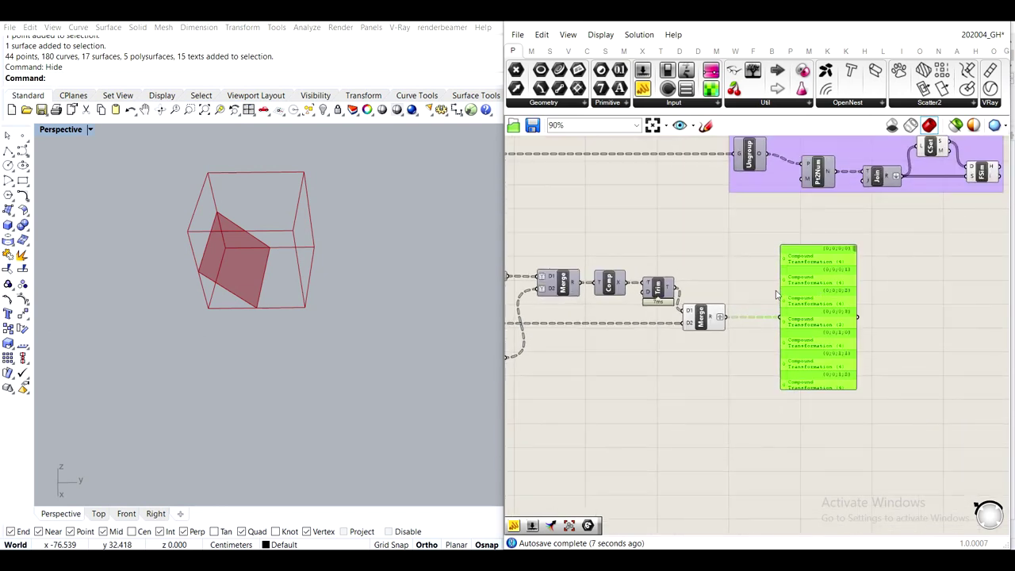
{"action": "key", "text": "Delete"}
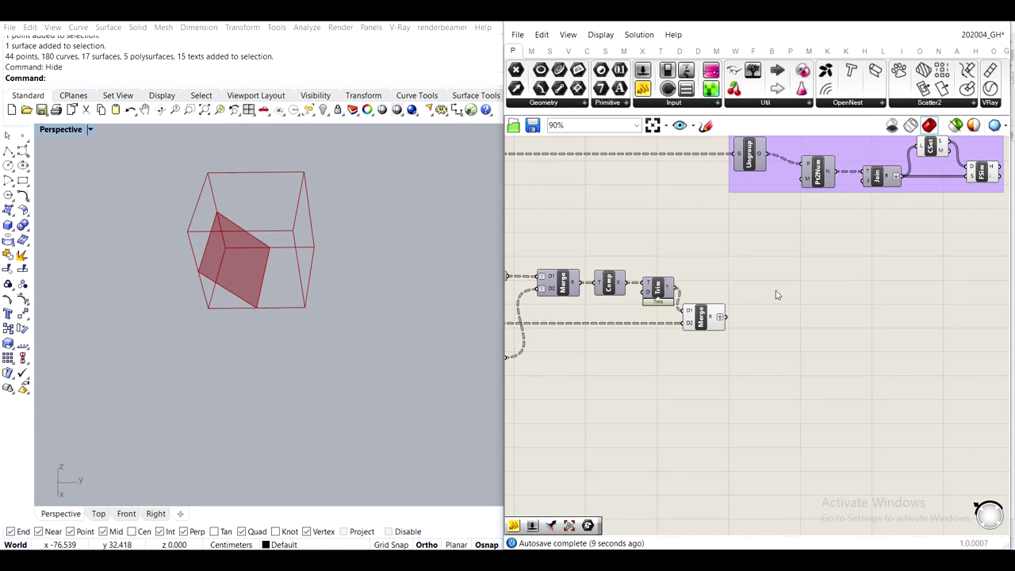
Shift the group holding Ungroup through FSim slightly closer to the geometry Merge and look over its components
{"action": "scroll", "coordinate": [796, 277], "scroll_direction": "down", "scroll_amount": 1}
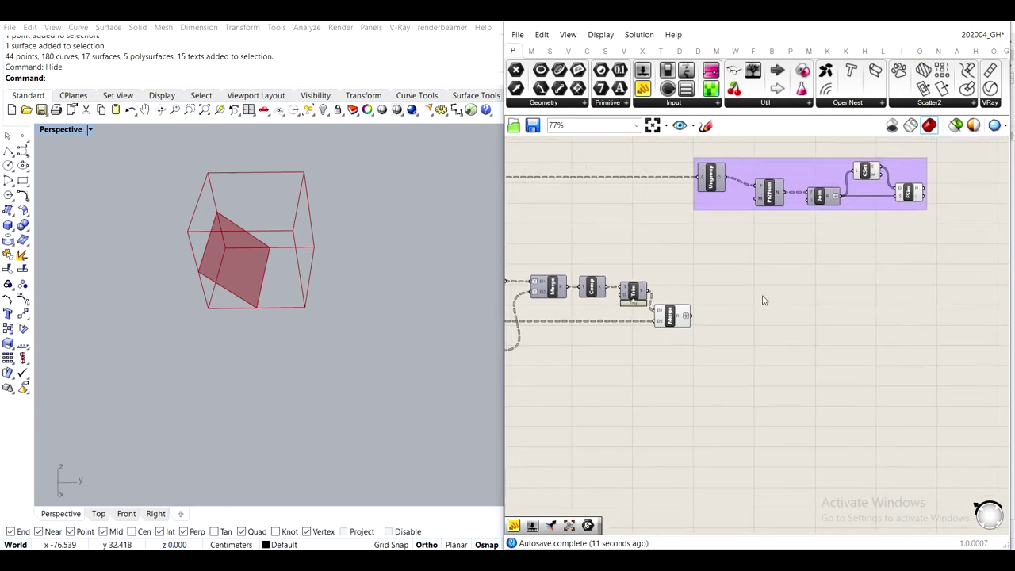
{"action": "right_click_drag", "start_coordinate": [740, 290], "coordinate": [800, 310]}
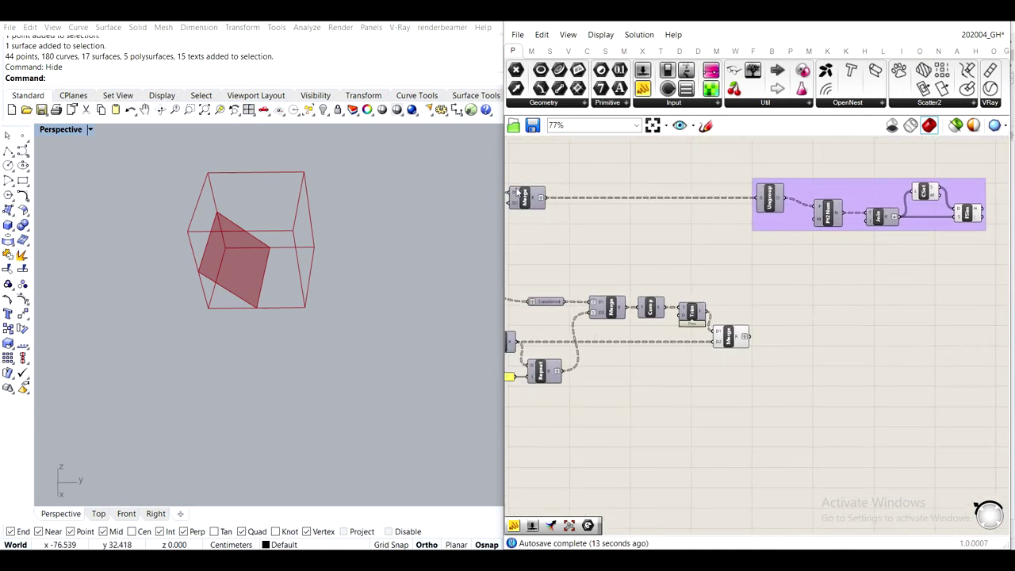
{"action": "left_click_drag", "start_coordinate": [778, 218], "coordinate": [759, 218]}
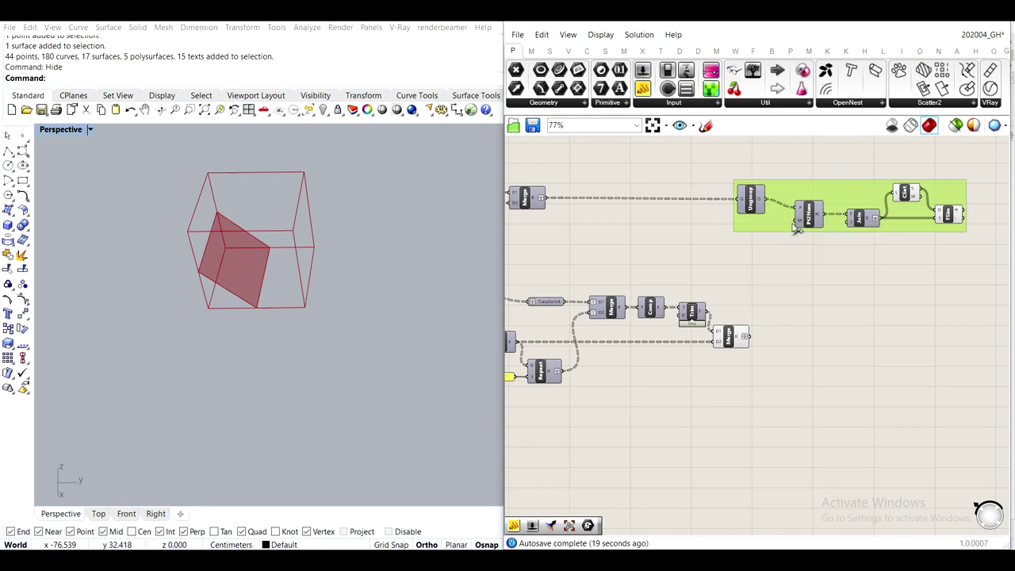
{"action": "scroll", "coordinate": [899, 228], "scroll_direction": "up", "scroll_amount": 3}
{"action": "scroll", "coordinate": [744, 256], "scroll_direction": "up", "scroll_amount": 5}
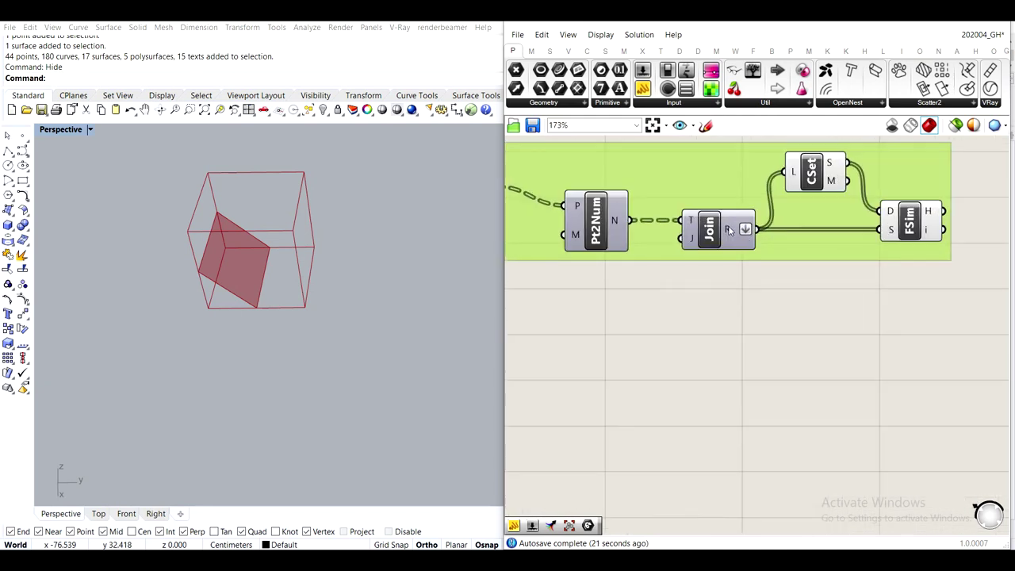
{"action": "scroll", "coordinate": [738, 238], "scroll_direction": "down", "scroll_amount": 4}
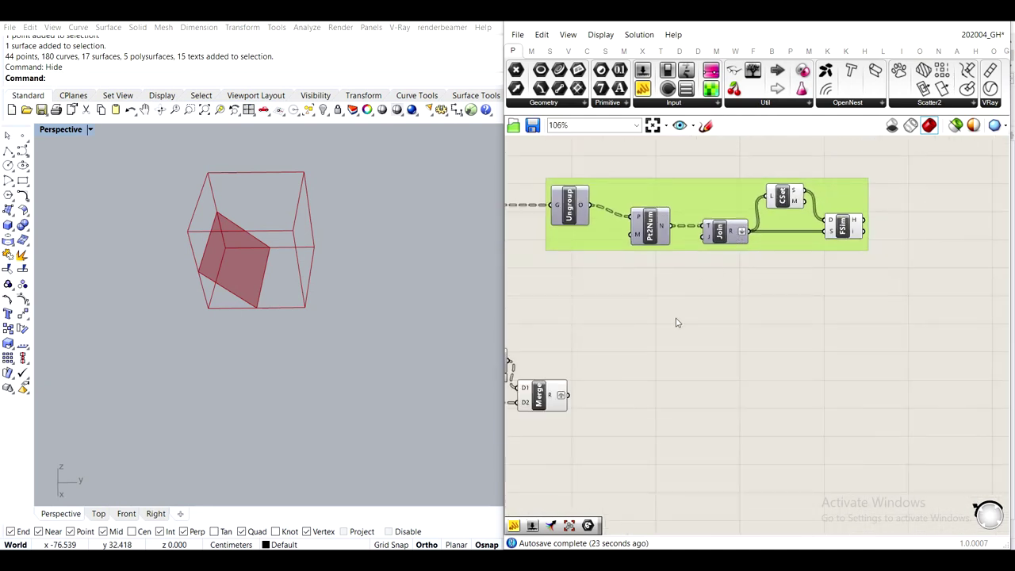
Add a Transform parameter beside the last transform Merge
{"action": "right_click_drag", "start_coordinate": [675, 324], "coordinate": [744, 289]}
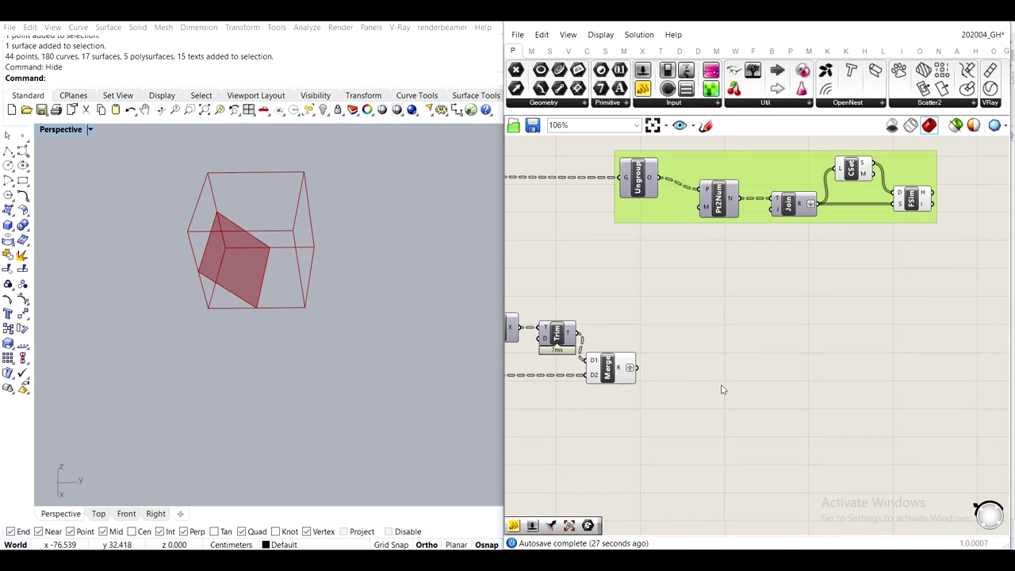
{"action": "right_click_drag", "start_coordinate": [711, 370], "coordinate": [763, 351]}
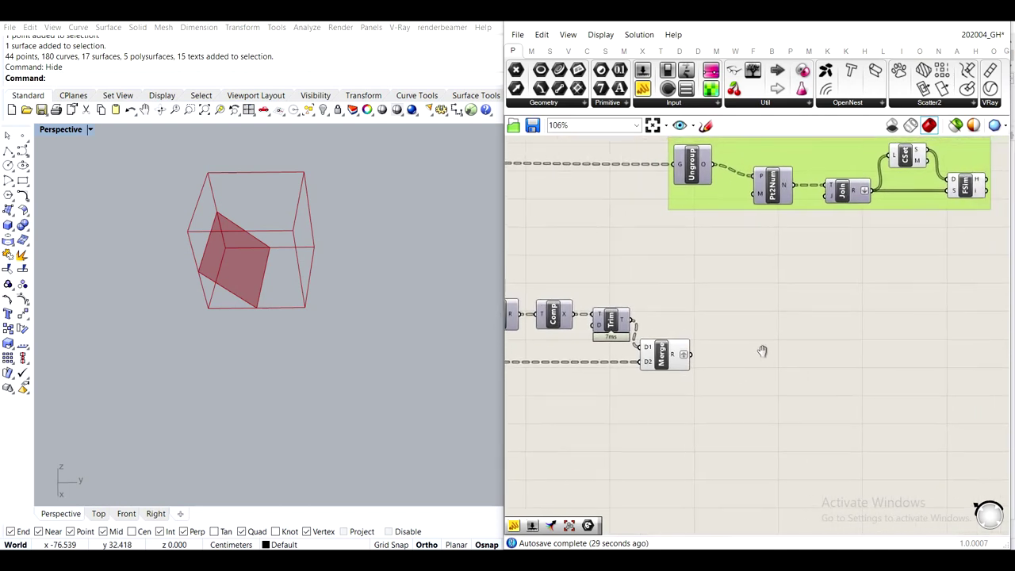
{"action": "left_click", "coordinate": [764, 357]}
{"action": "double_click", "coordinate": [764, 357]}
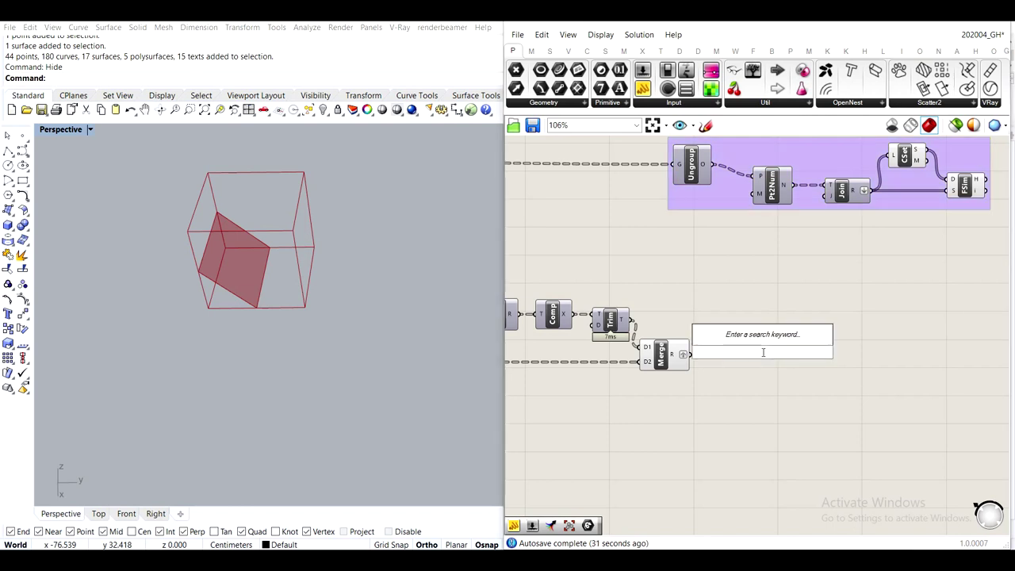
{"action": "type", "text": "transfo"}
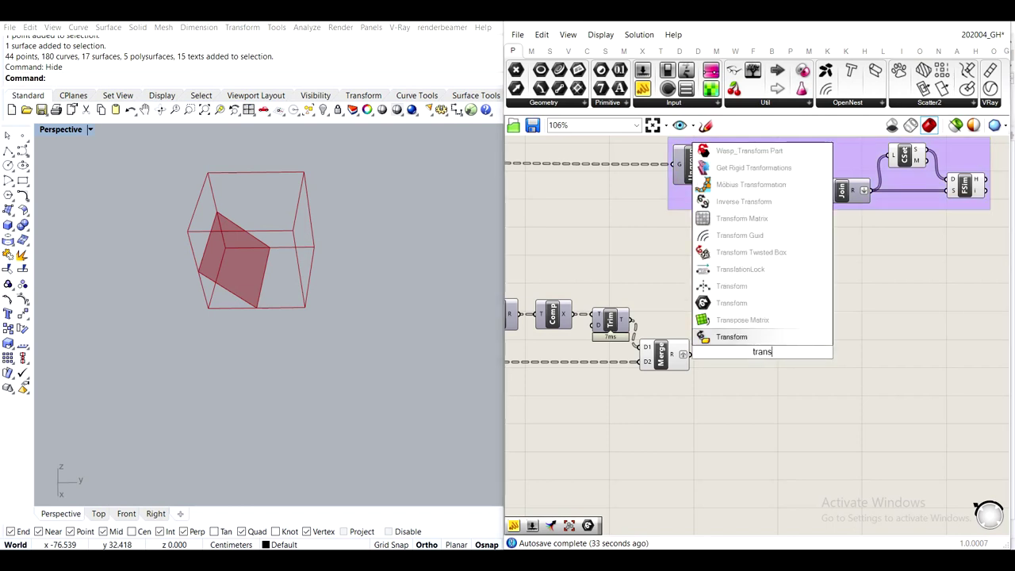
{"action": "left_click", "coordinate": [725, 304]}
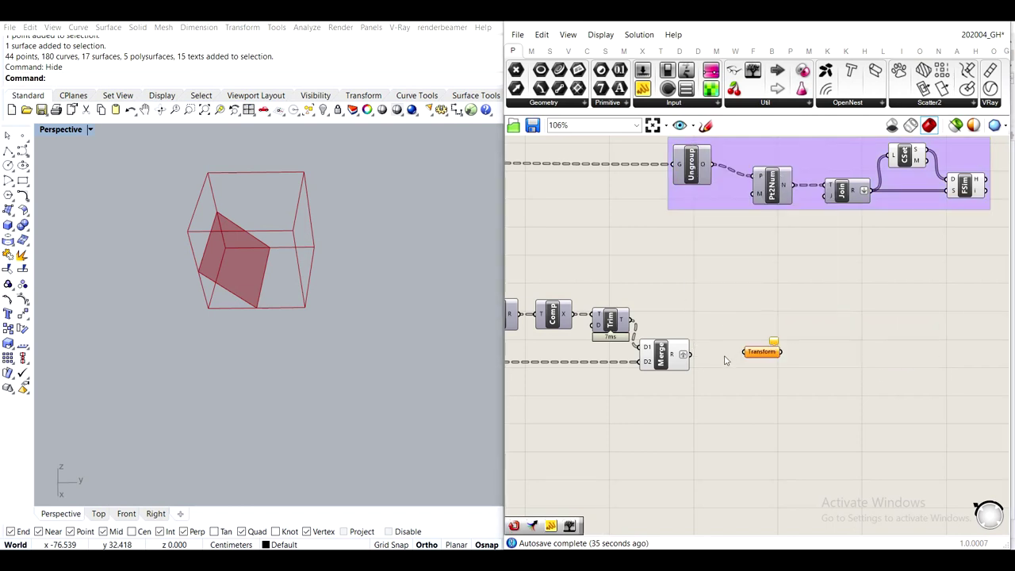
Connect the last Merge's R output to the Transform parameter, flatten the parameter, and move it further along from the Merge
{"action": "left_click_drag", "start_coordinate": [688, 353], "coordinate": [746, 352]}
{"action": "right_click", "coordinate": [760, 352]}
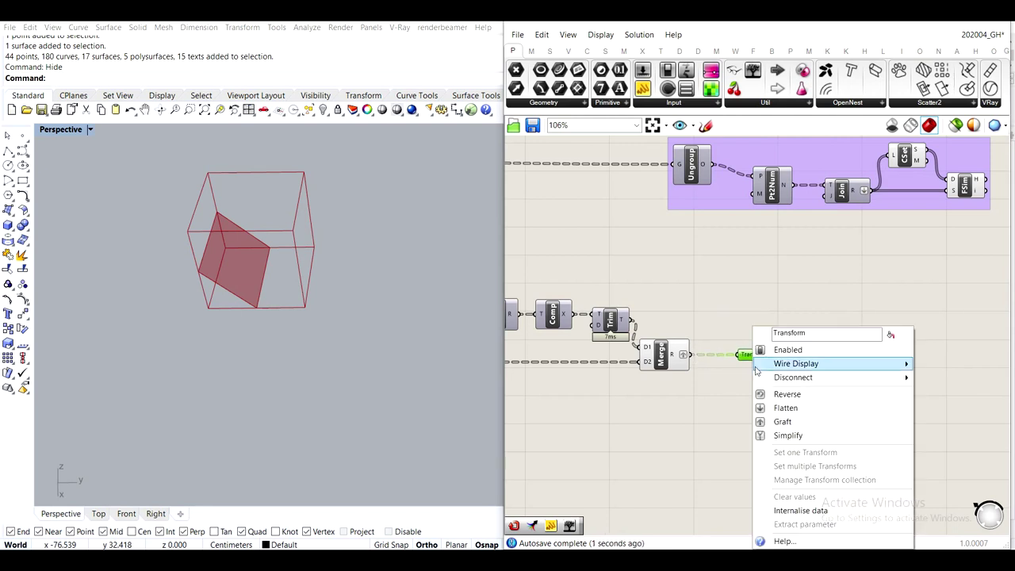
{"action": "left_click", "coordinate": [761, 408]}
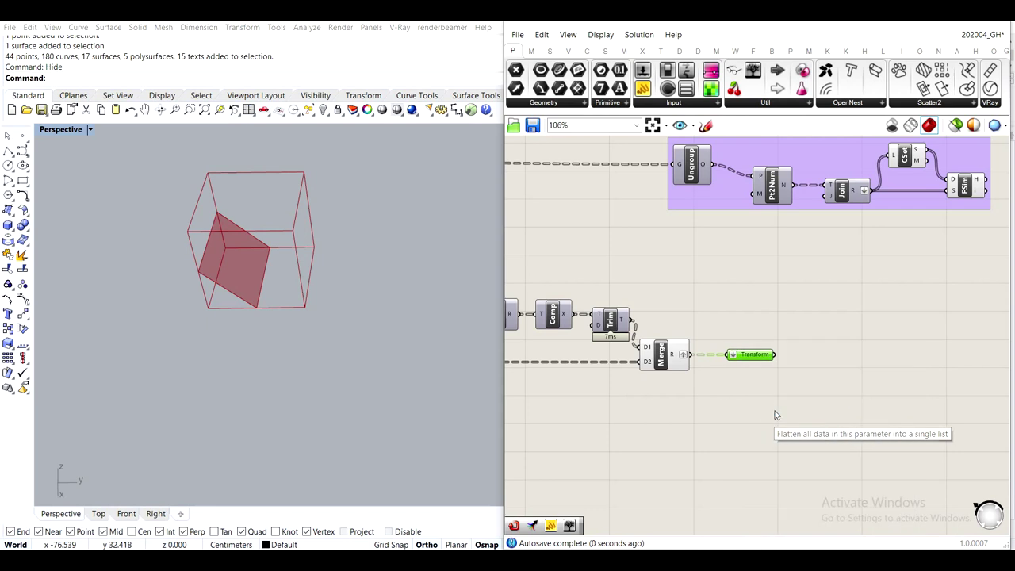
{"action": "left_click_drag", "start_coordinate": [757, 357], "coordinate": [840, 354]}
{"action": "right_click_drag", "start_coordinate": [841, 355], "coordinate": [745, 352]}
{"action": "mouse_move", "coordinate": [745, 351]}
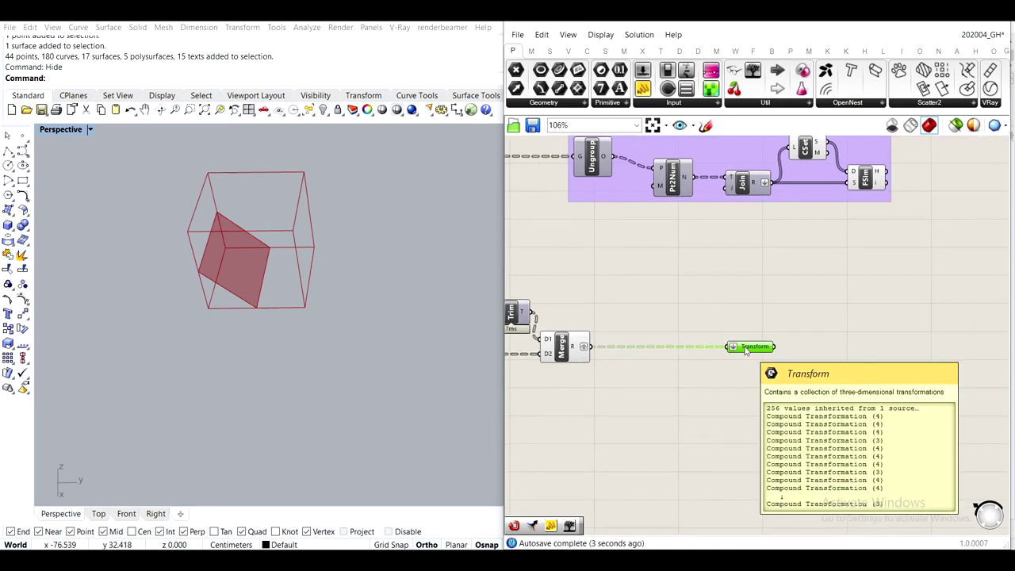
Add a panel beside FSim, feed it the i output, enlarge it to read the indices, and check the Transform parameter's contents
{"action": "right_click_drag", "start_coordinate": [853, 286], "coordinate": [775, 299]}
{"action": "left_click", "coordinate": [847, 283]}
{"action": "left_click_drag", "start_coordinate": [649, 91], "coordinate": [914, 226]}
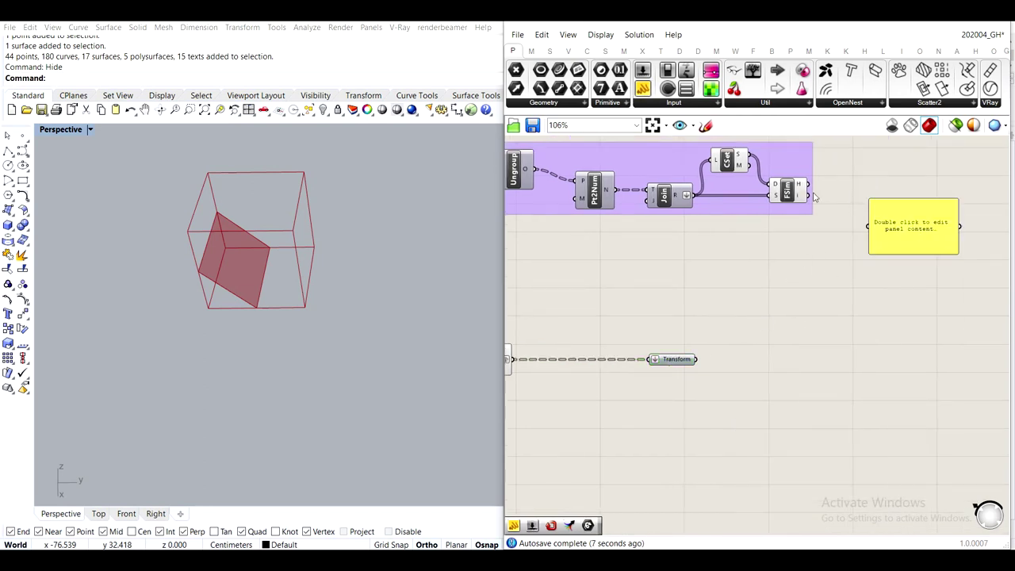
{"action": "right_click_drag", "start_coordinate": [803, 195], "coordinate": [791, 238]}
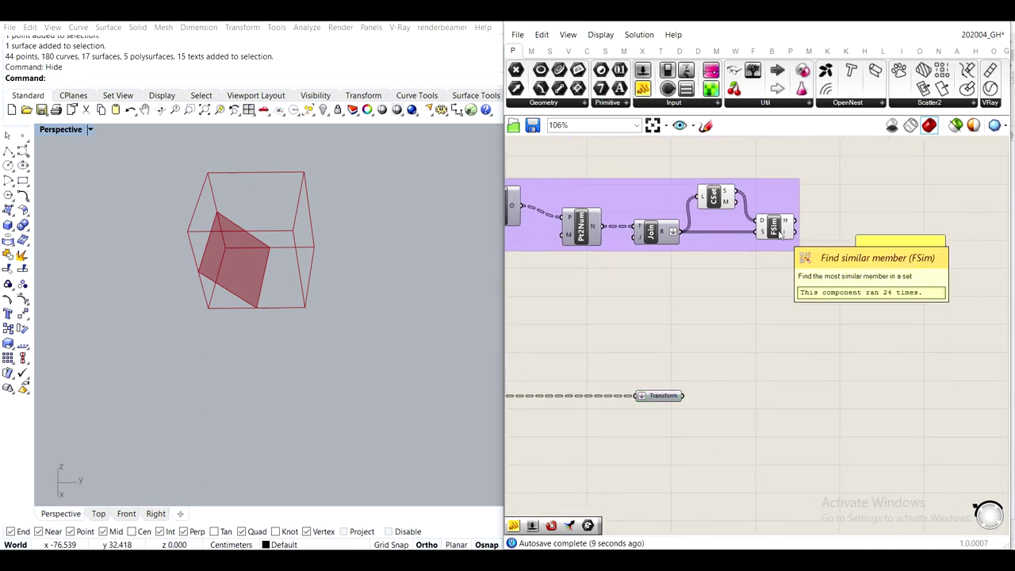
{"action": "mouse_move", "coordinate": [792, 238]}
{"action": "left_mouse_down"}
{"action": "mouse_move", "coordinate": [860, 268]}
{"action": "mouse_move", "coordinate": [841, 254]}
{"action": "mouse_move", "coordinate": [849, 446]}
{"action": "mouse_move", "coordinate": [849, 437]}
{"action": "left_mouse_up"}
{"action": "left_click_drag", "start_coordinate": [848, 377], "coordinate": [860, 291]}
{"action": "right_click_drag", "start_coordinate": [864, 207], "coordinate": [857, 263]}
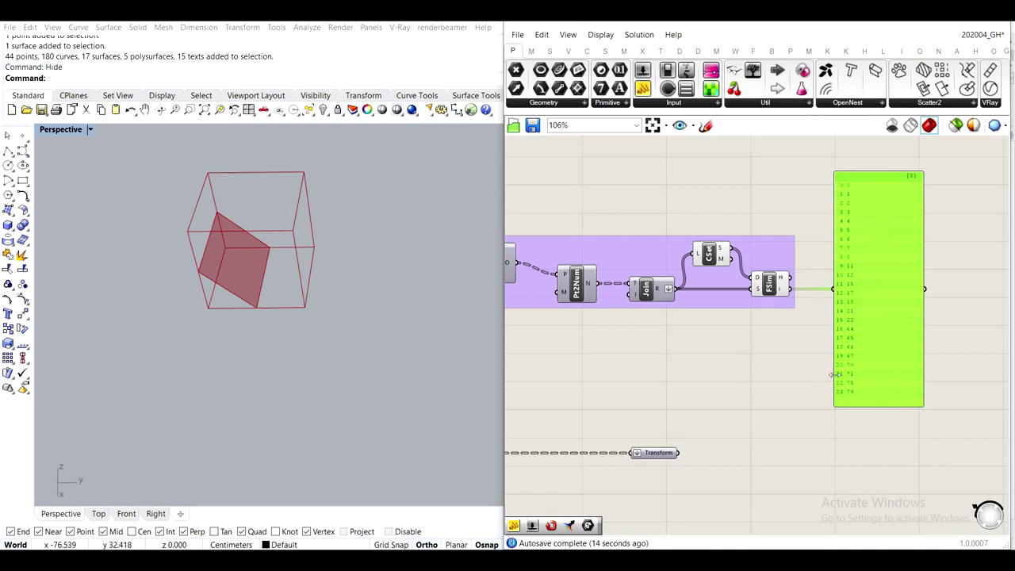
{"action": "left_click_drag", "start_coordinate": [880, 380], "coordinate": [951, 380]}
{"action": "left_click", "coordinate": [670, 438]}
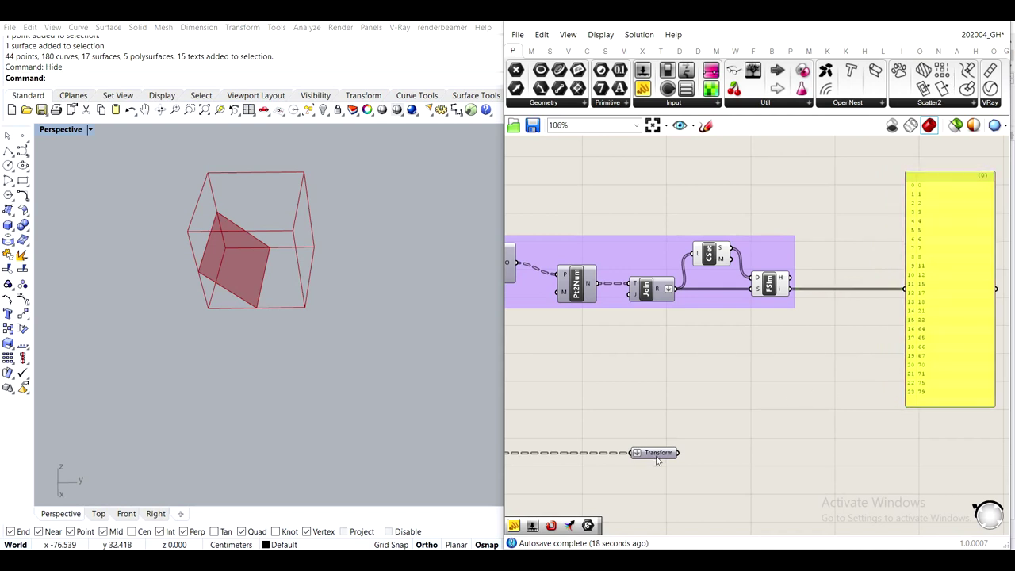
{"action": "mouse_move", "coordinate": [657, 456]}
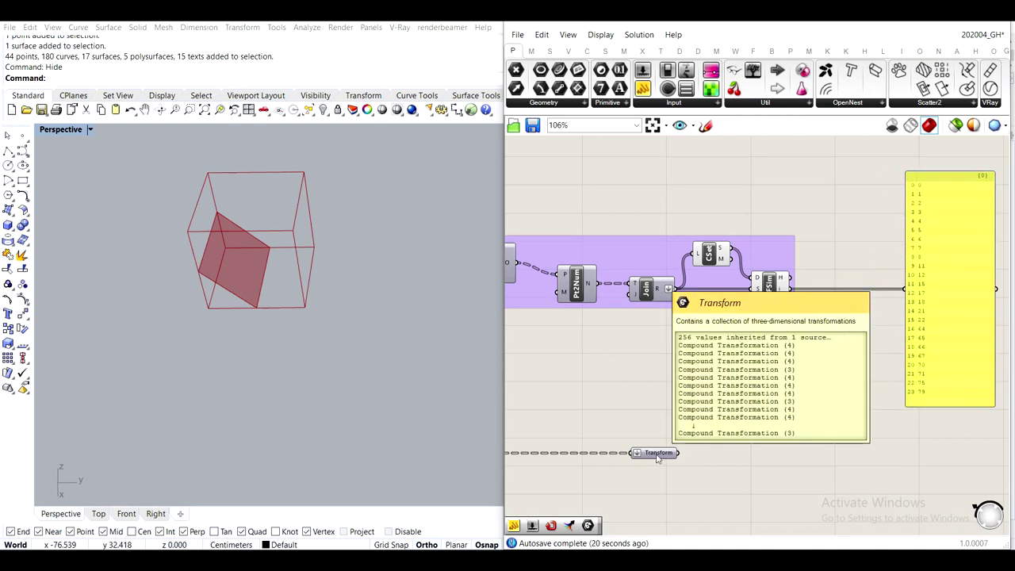
Add a List Item component, feeding its L input from the flattened Transform parameter and its i input from FSim's i output
{"action": "double_click", "coordinate": [766, 416]}
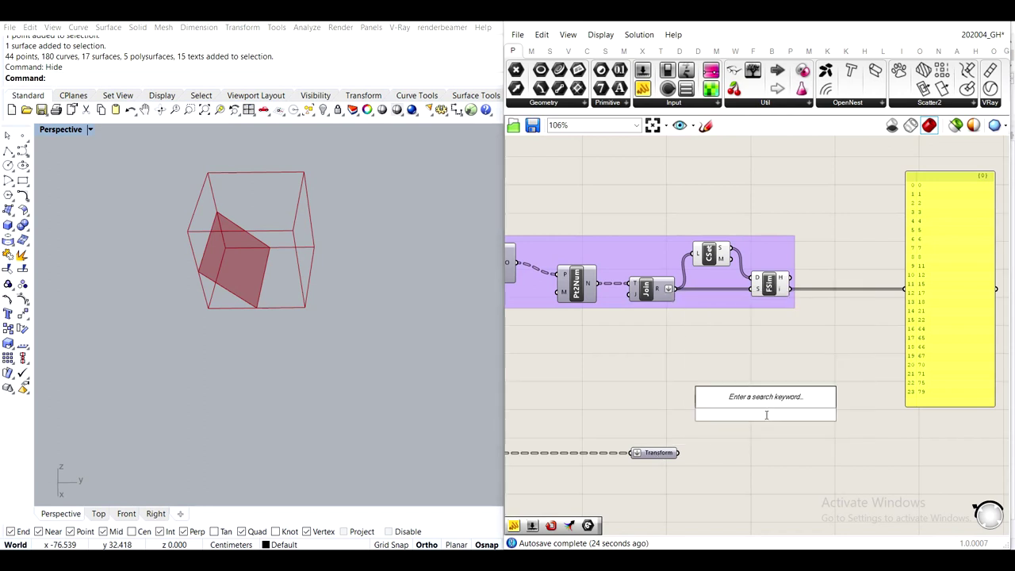
{"action": "type", "text": "list item"}
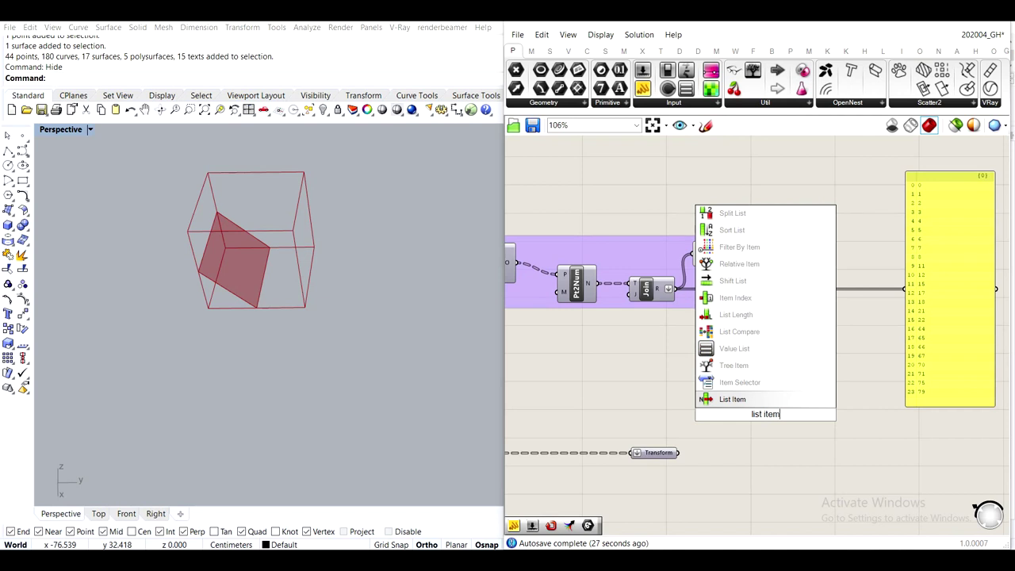
{"action": "key", "text": "Return"}
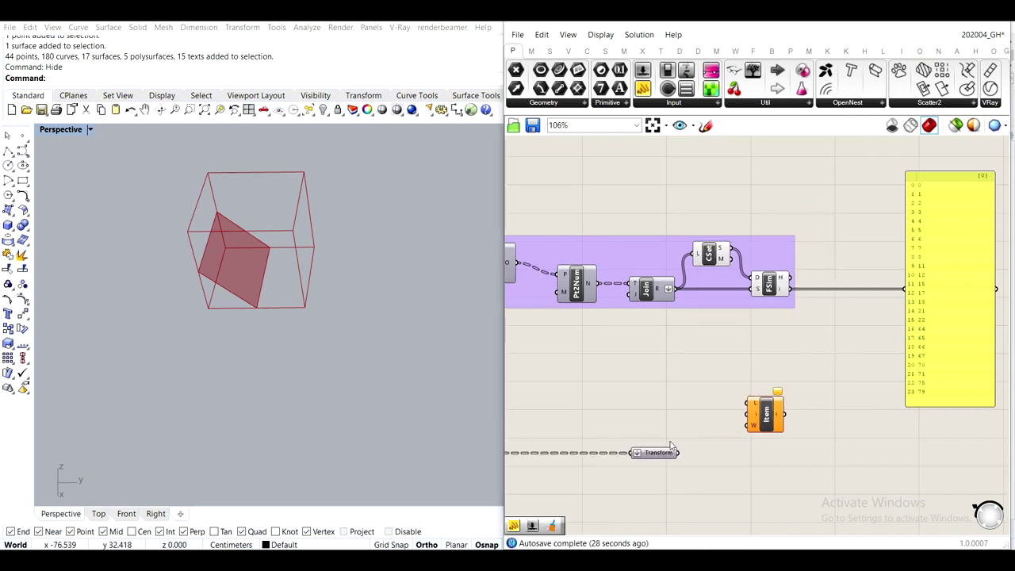
{"action": "left_click_drag", "start_coordinate": [678, 453], "coordinate": [827, 424]}
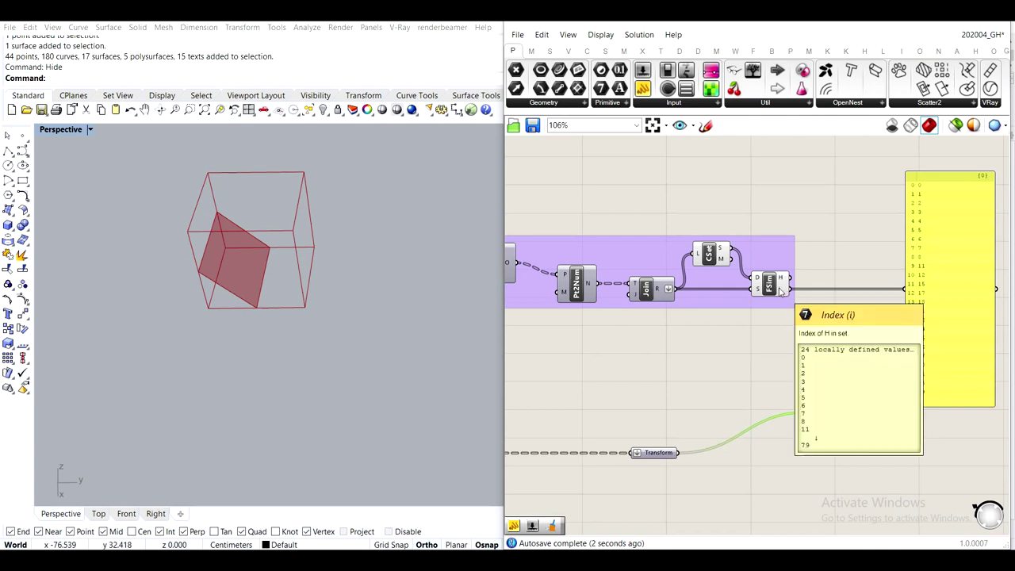
{"action": "left_click_drag", "start_coordinate": [791, 290], "coordinate": [912, 291]}
{"action": "right_click_drag", "start_coordinate": [912, 331], "coordinate": [826, 294]}
Feed the List Item output into the panel, enlarge the panel to inspect the selected transformations, and delete it
{"action": "left_click_drag", "start_coordinate": [863, 320], "coordinate": [811, 403]}
{"action": "left_click_drag", "start_coordinate": [811, 442], "coordinate": [815, 524]}
{"action": "scroll", "coordinate": [863, 445], "scroll_direction": "down", "scroll_amount": 2}
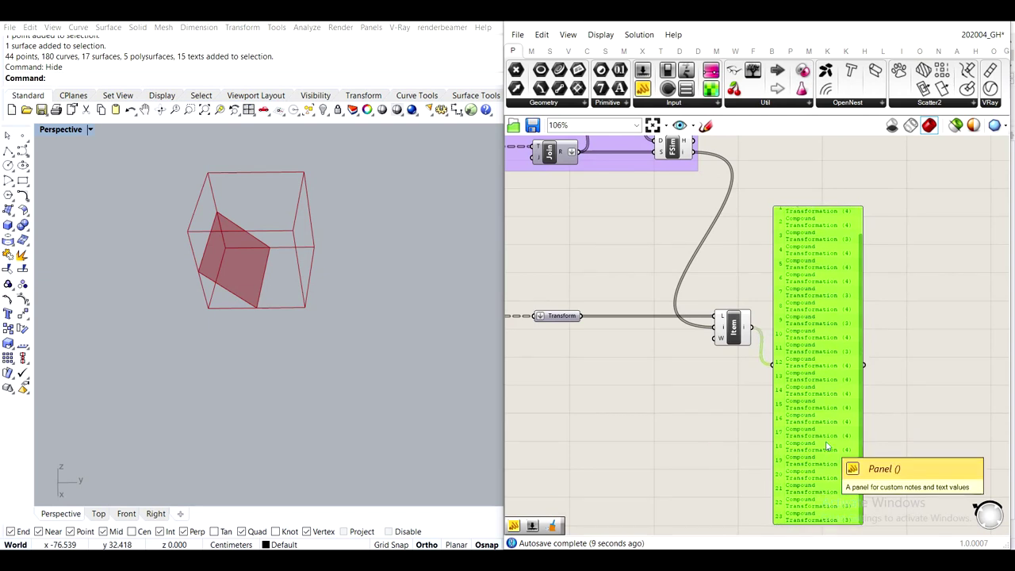
{"action": "key", "text": "Delete"}
Nudge the last transform Merge and turn off its preview
{"action": "scroll", "coordinate": [831, 363], "scroll_direction": "down", "scroll_amount": 4}
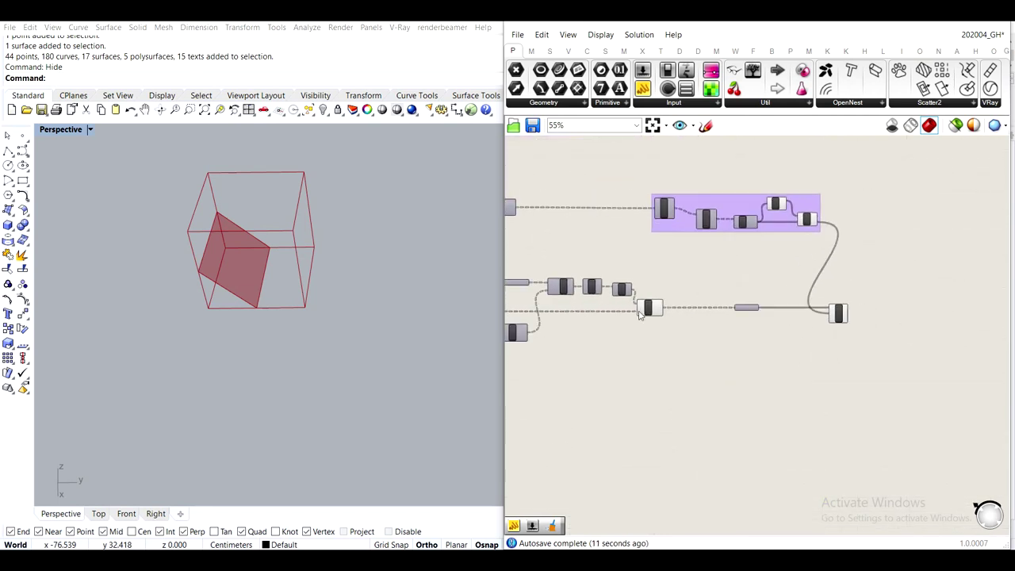
{"action": "scroll", "coordinate": [641, 315], "scroll_direction": "up", "scroll_amount": 3}
{"action": "left_click", "coordinate": [665, 317]}
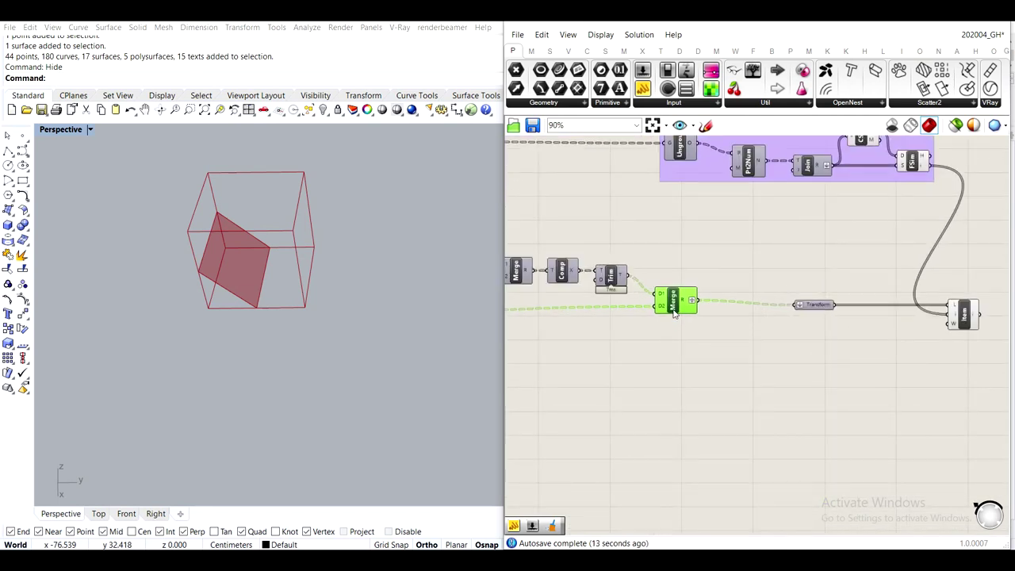
{"action": "middle_click", "coordinate": [666, 312]}
Group the lower chain of transformation components, from the first Transform parameter through to the flattened Transform parameter
{"action": "scroll", "coordinate": [753, 253], "scroll_direction": "down", "scroll_amount": 5}
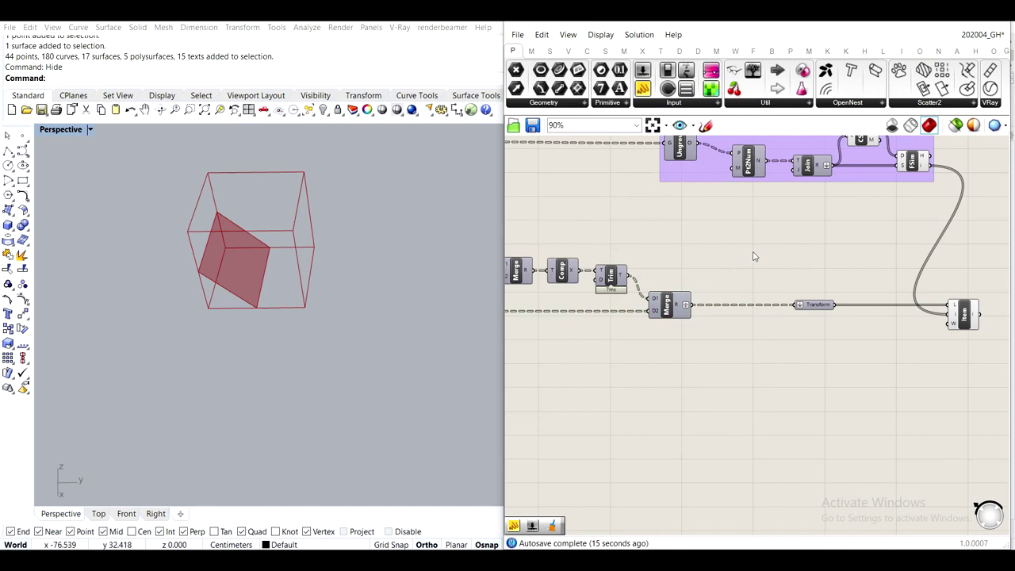
{"action": "scroll", "coordinate": [924, 306], "scroll_direction": "up", "scroll_amount": 4}
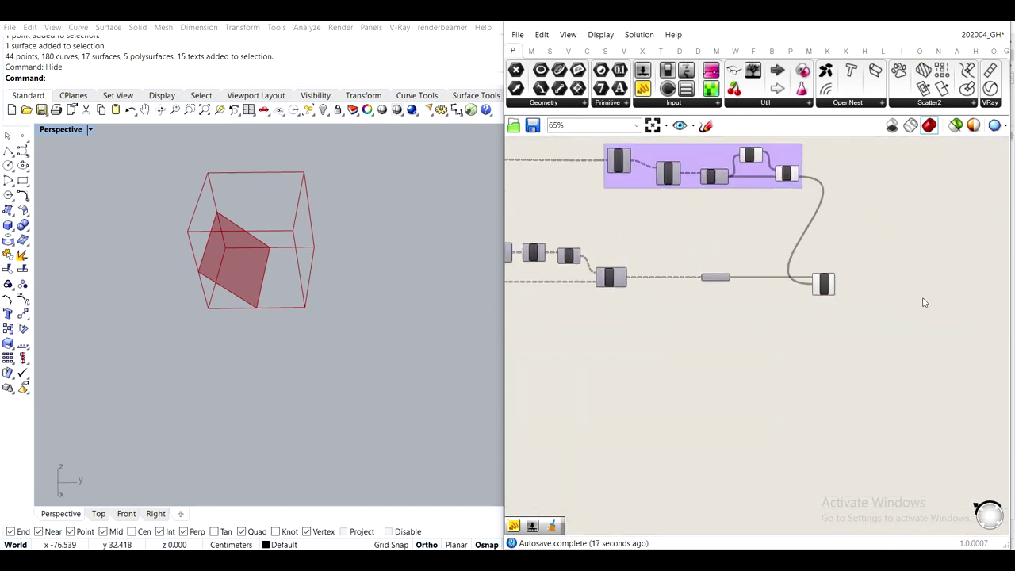
{"action": "scroll", "coordinate": [817, 311], "scroll_direction": "down", "scroll_amount": 3}
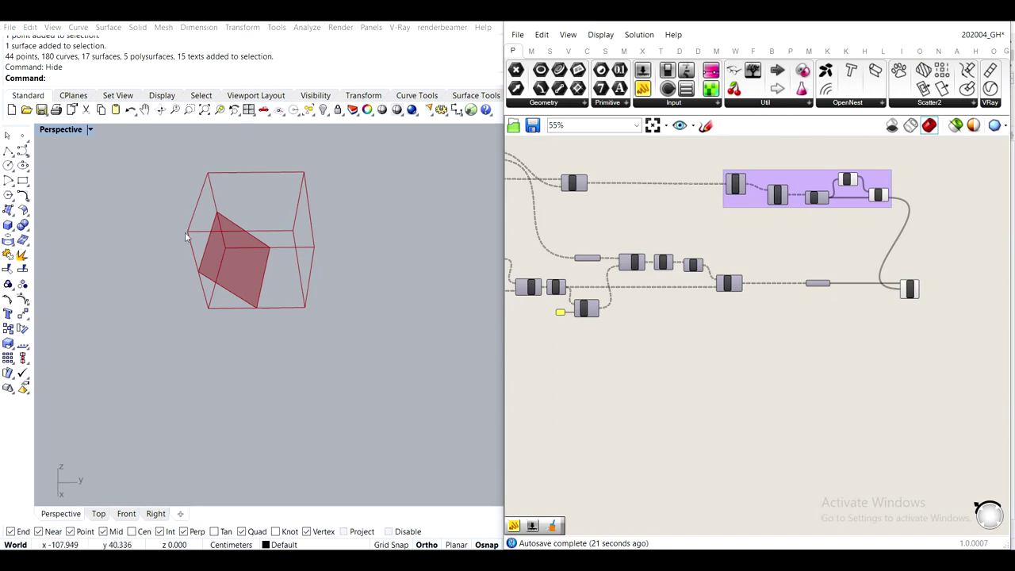
{"action": "scroll", "coordinate": [641, 294], "scroll_direction": "down", "scroll_amount": 2}
{"action": "scroll", "coordinate": [566, 294], "scroll_direction": "up", "scroll_amount": 6}
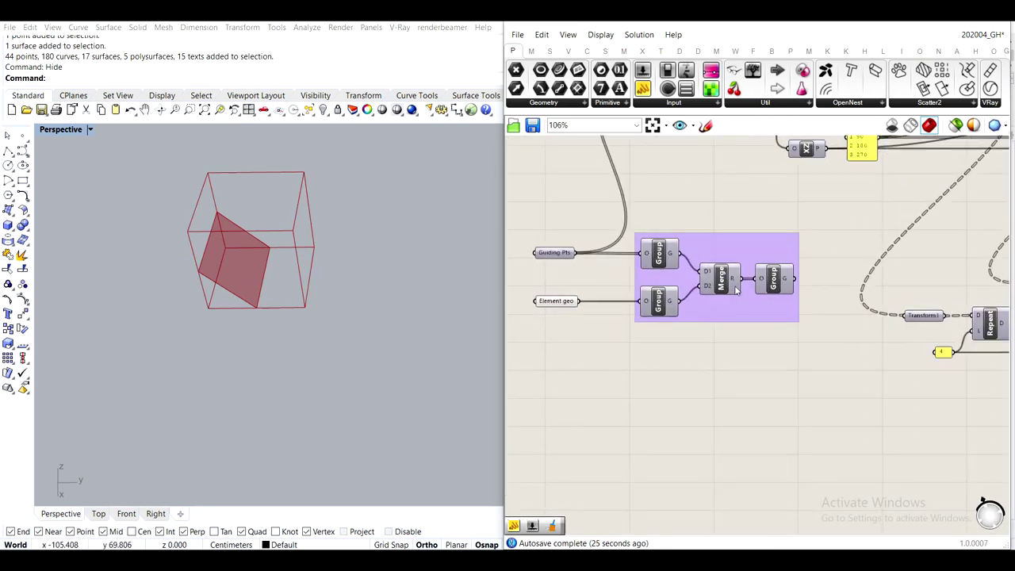
{"action": "scroll", "coordinate": [741, 359], "scroll_direction": "down", "scroll_amount": 7}
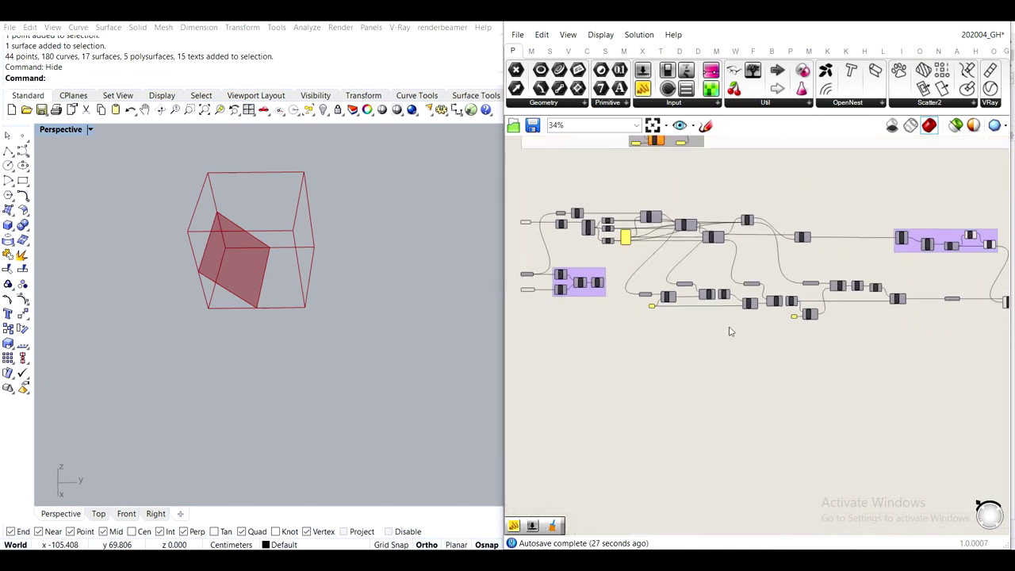
{"action": "scroll", "coordinate": [952, 342], "scroll_direction": "up", "scroll_amount": 2}
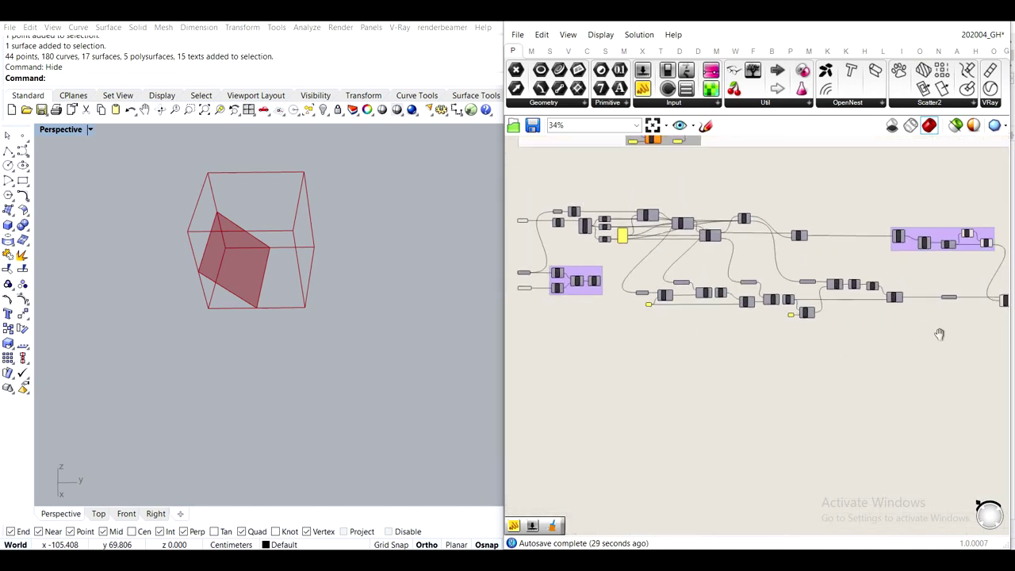
{"action": "left_click_drag", "start_coordinate": [957, 351], "coordinate": [577, 260]}
{"action": "middle_click", "coordinate": [578, 256]}
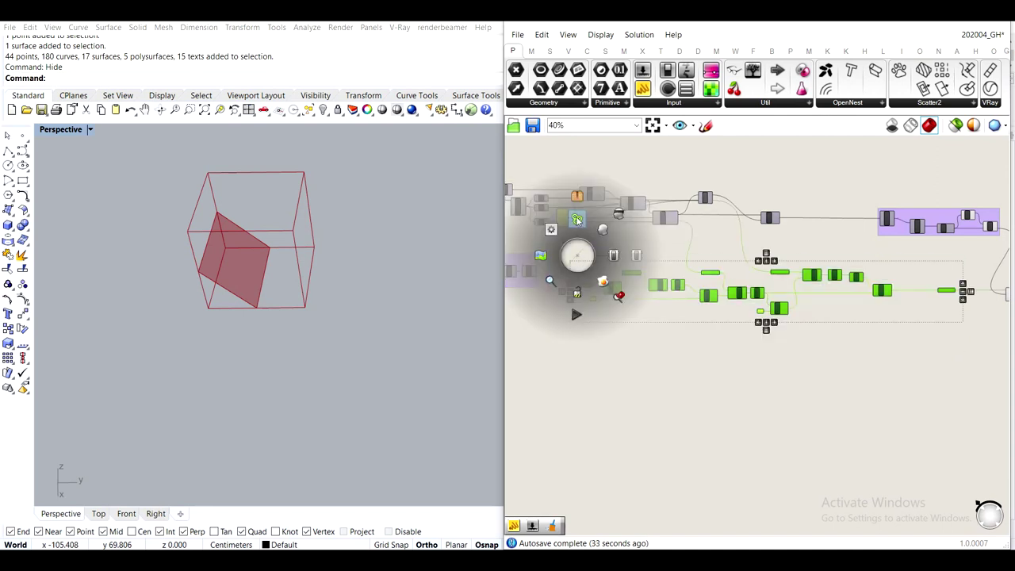
{"action": "left_click", "coordinate": [578, 218]}
Shift the new transformation group slightly and recolour it bright green
{"action": "left_click", "coordinate": [732, 254]}
{"action": "left_click_drag", "start_coordinate": [747, 274], "coordinate": [766, 290]}
{"action": "right_click_drag", "start_coordinate": [725, 243], "coordinate": [799, 285]}
{"action": "left_click_drag", "start_coordinate": [854, 286], "coordinate": [834, 300]}
{"action": "scroll", "coordinate": [833, 305], "scroll_direction": "up", "scroll_amount": 3}
{"action": "left_click", "coordinate": [833, 306]}
{"action": "right_click", "coordinate": [833, 306]}
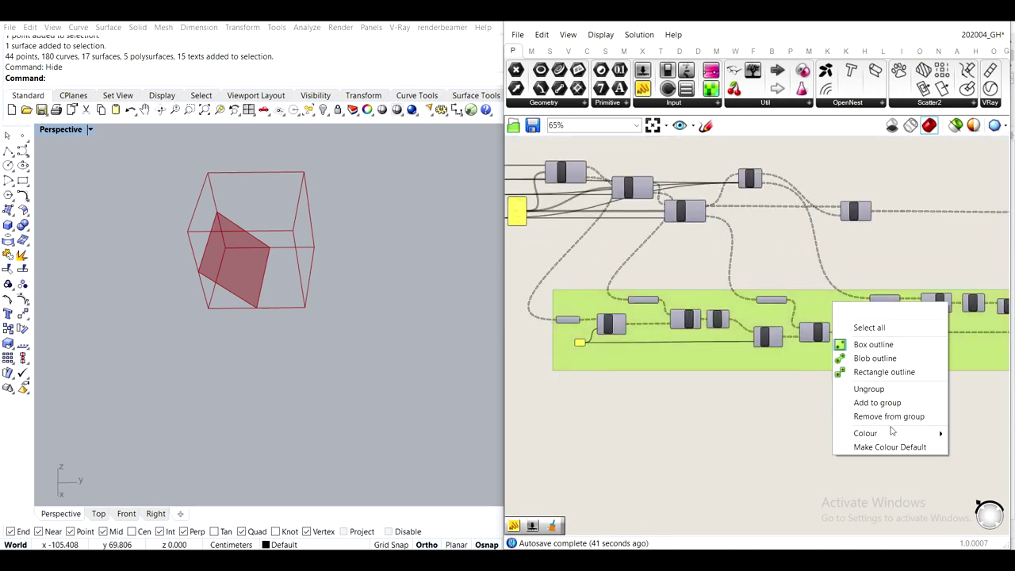
{"action": "mouse_move", "coordinate": [888, 433]}
{"action": "left_click_drag", "start_coordinate": [806, 452], "coordinate": [796, 459]}
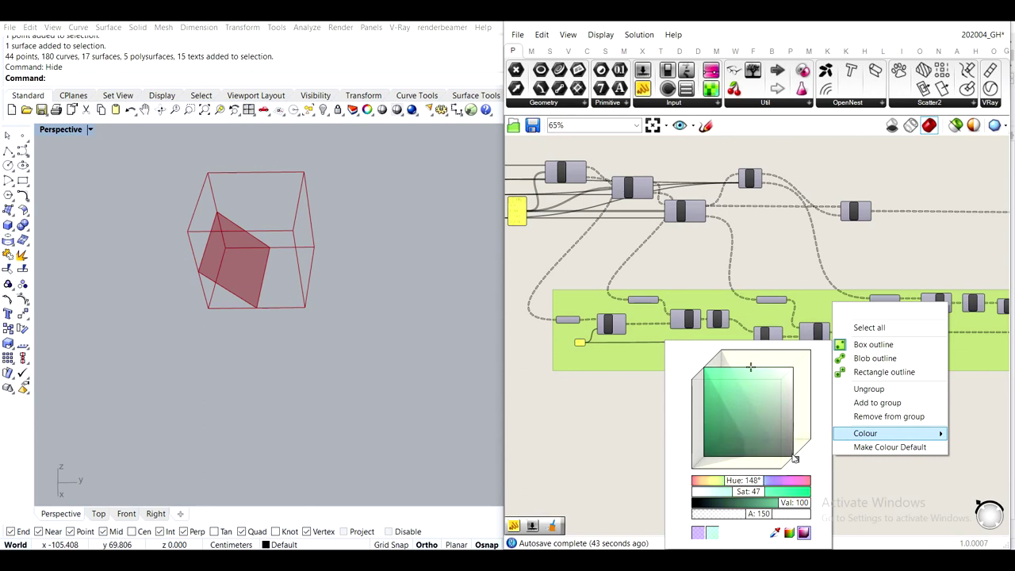
{"action": "left_click_drag", "start_coordinate": [751, 367], "coordinate": [648, 291]}
{"action": "left_click", "coordinate": [687, 270]}
Group the upper components, from the reference planes and angle panel through the rotations and mirror to the geometry Merge
{"action": "scroll", "coordinate": [703, 276], "scroll_direction": "down", "scroll_amount": 3}
{"action": "right_click_drag", "start_coordinate": [737, 286], "coordinate": [762, 356]}
{"action": "scroll", "coordinate": [728, 332], "scroll_direction": "up", "scroll_amount": 2}
{"action": "scroll", "coordinate": [779, 345], "scroll_direction": "up", "scroll_amount": 1}
{"action": "left_click_drag", "start_coordinate": [941, 323], "coordinate": [531, 210]}
{"action": "middle_click", "coordinate": [531, 211]}
{"action": "right_click_drag", "start_coordinate": [688, 215], "coordinate": [661, 198]}
{"action": "scroll", "coordinate": [650, 275], "scroll_direction": "up", "scroll_amount": 3}
{"action": "scroll", "coordinate": [652, 287], "scroll_direction": "down", "scroll_amount": 3}
{"action": "middle_click", "coordinate": [790, 241]}
{"action": "left_click", "coordinate": [790, 200]}
Shift the group of planes, rotations and mirror slightly and recolour it yellow
{"action": "left_click", "coordinate": [845, 220]}
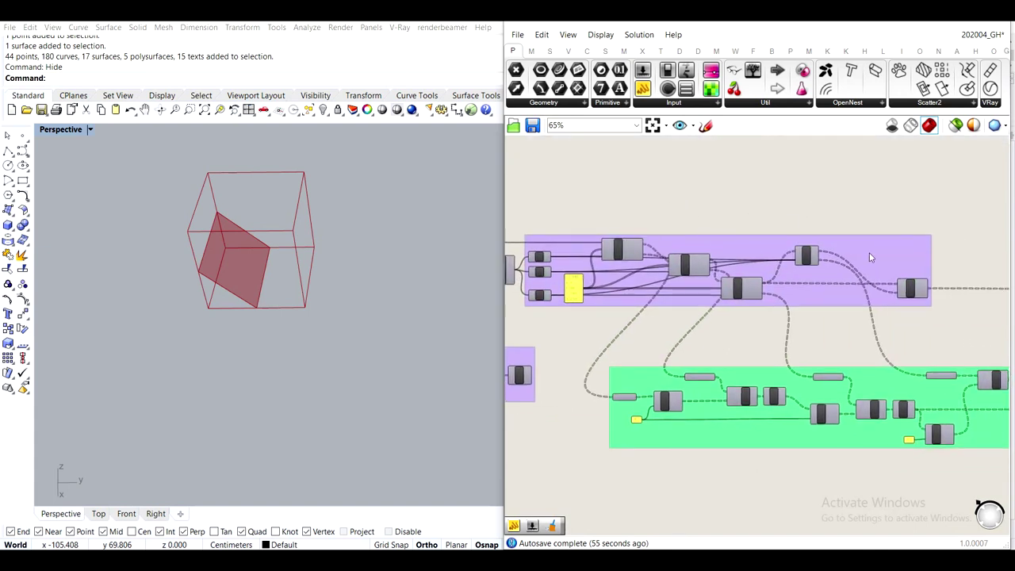
{"action": "left_click_drag", "start_coordinate": [870, 257], "coordinate": [891, 261]}
{"action": "right_click_drag", "start_coordinate": [892, 261], "coordinate": [884, 261]}
{"action": "right_click", "coordinate": [883, 256]}
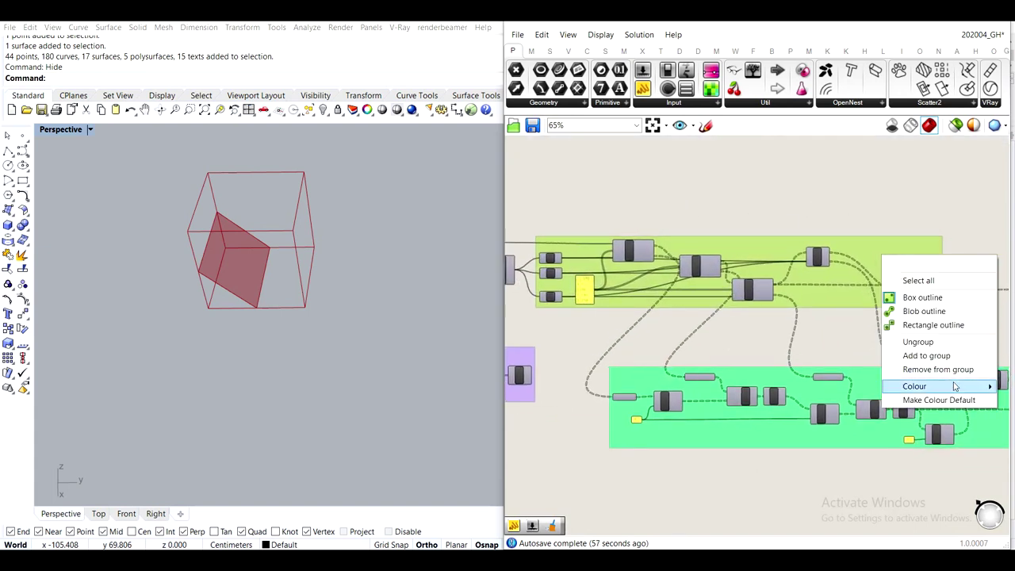
{"action": "mouse_move", "coordinate": [954, 388]}
{"action": "left_click_drag", "start_coordinate": [854, 450], "coordinate": [835, 455]}
{"action": "left_click", "coordinate": [764, 479]}
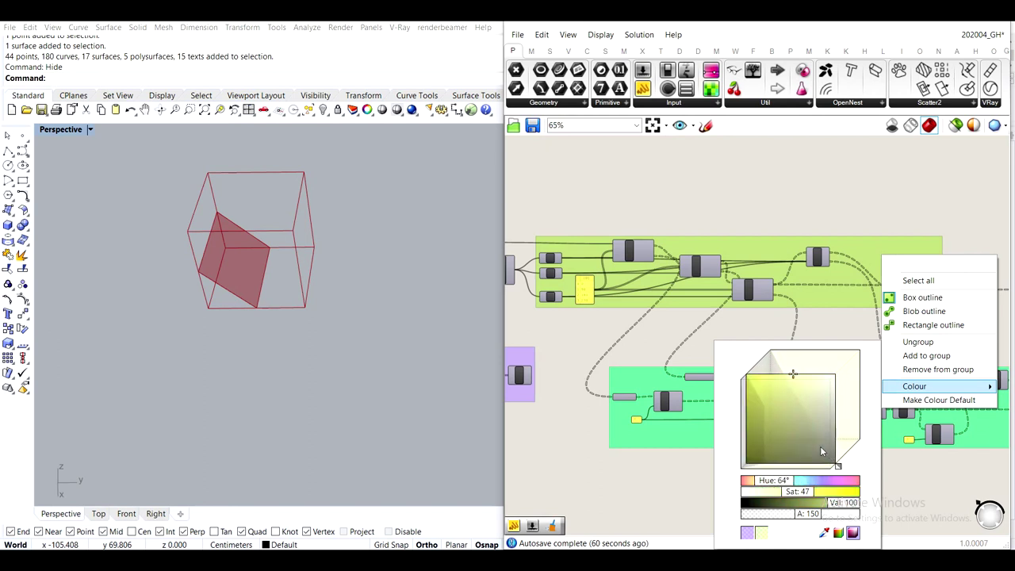
{"action": "left_click", "coordinate": [704, 204]}
Adjust the spacing of the groups along the upper row of the definition
{"action": "scroll", "coordinate": [729, 213], "scroll_direction": "down", "scroll_amount": 2}
{"action": "left_click", "coordinate": [852, 244]}
{"action": "left_click_drag", "start_coordinate": [852, 240], "coordinate": [859, 239]}
{"action": "left_click", "coordinate": [882, 211]}
{"action": "scroll", "coordinate": [937, 278], "scroll_direction": "down", "scroll_amount": 2}
{"action": "scroll", "coordinate": [969, 279], "scroll_direction": "up", "scroll_amount": 2}
{"action": "right_click_drag", "start_coordinate": [969, 279], "coordinate": [831, 259]}
{"action": "left_click_drag", "start_coordinate": [855, 264], "coordinate": [813, 264]}
Turn on the preview of the final Group component combining Guiding Pts and Element geo, and select it to check its geometry
{"action": "right_click_drag", "start_coordinate": [700, 357], "coordinate": [824, 324]}
{"action": "scroll", "coordinate": [530, 310], "scroll_direction": "up", "scroll_amount": 2}
{"action": "right_click_drag", "start_coordinate": [624, 316], "coordinate": [788, 335]}
{"action": "scroll", "coordinate": [739, 285], "scroll_direction": "up", "scroll_amount": 4}
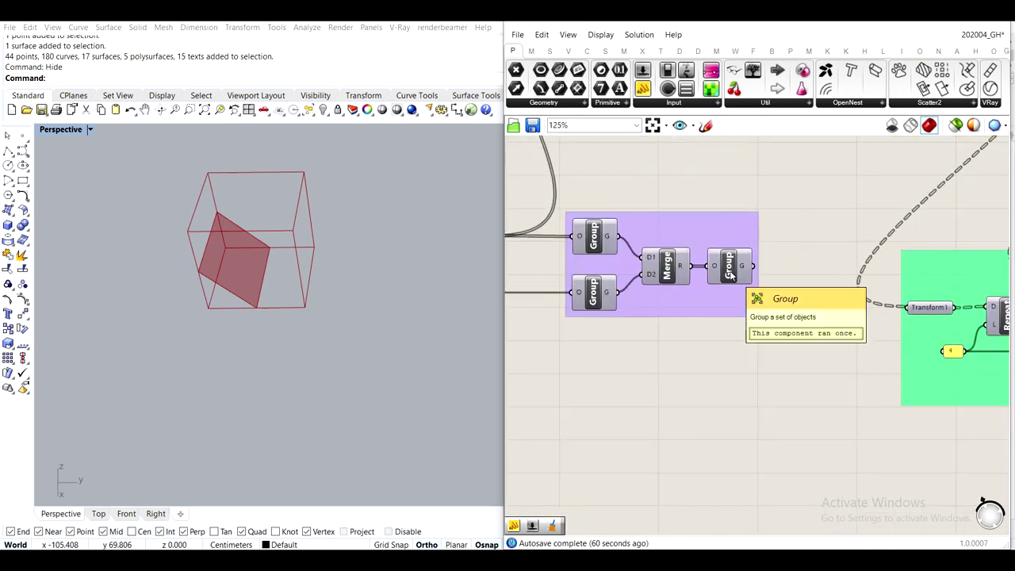
{"action": "middle_click", "coordinate": [731, 273]}
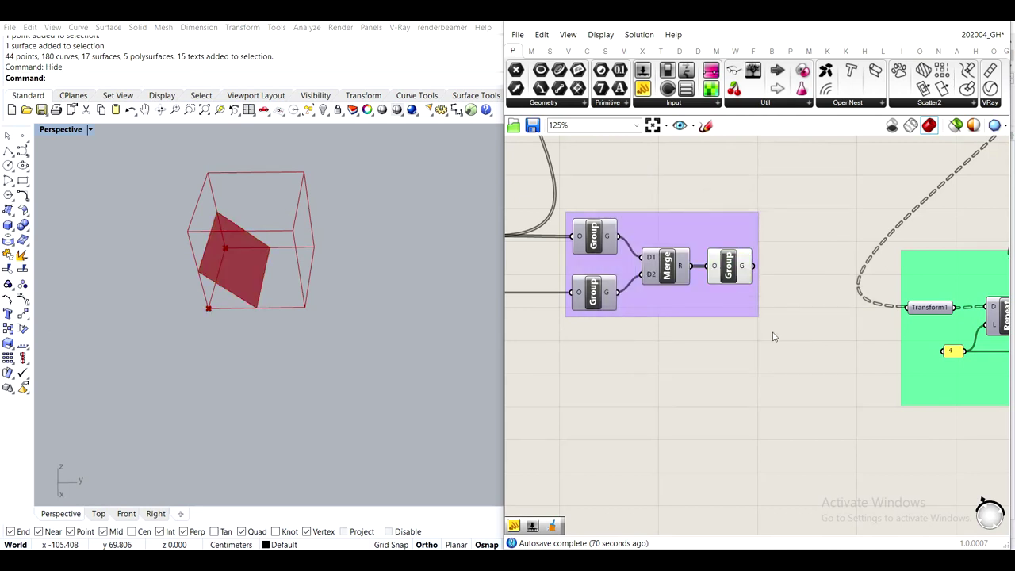
{"action": "right_click_drag", "start_coordinate": [571, 315], "coordinate": [717, 355]}
{"action": "left_click", "coordinate": [876, 307]}
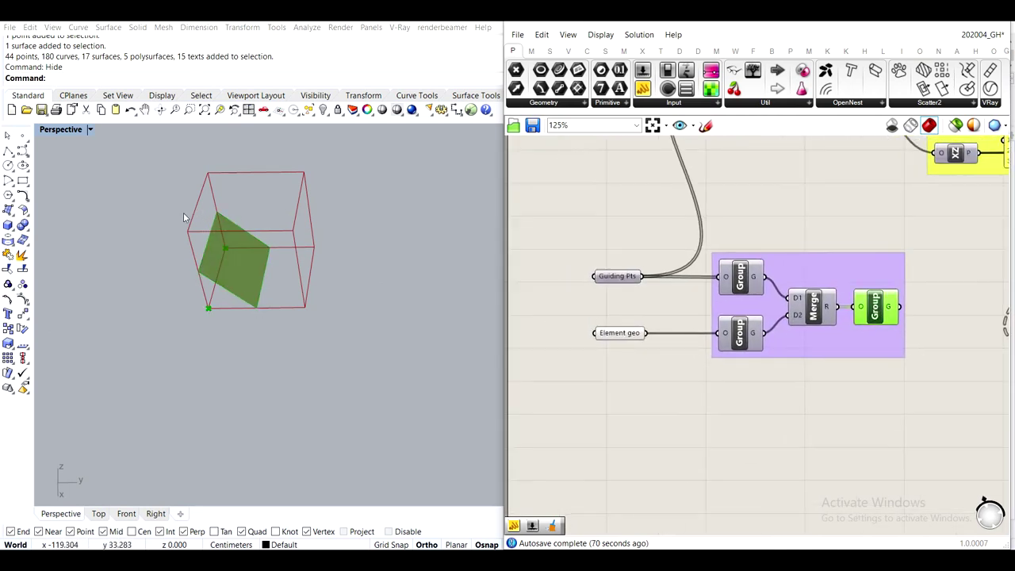
Inspect the compound transformations output by the Item component after the green group
{"action": "right_click_drag", "start_coordinate": [714, 364], "coordinate": [548, 309]}
{"action": "double_click", "coordinate": [713, 357]}
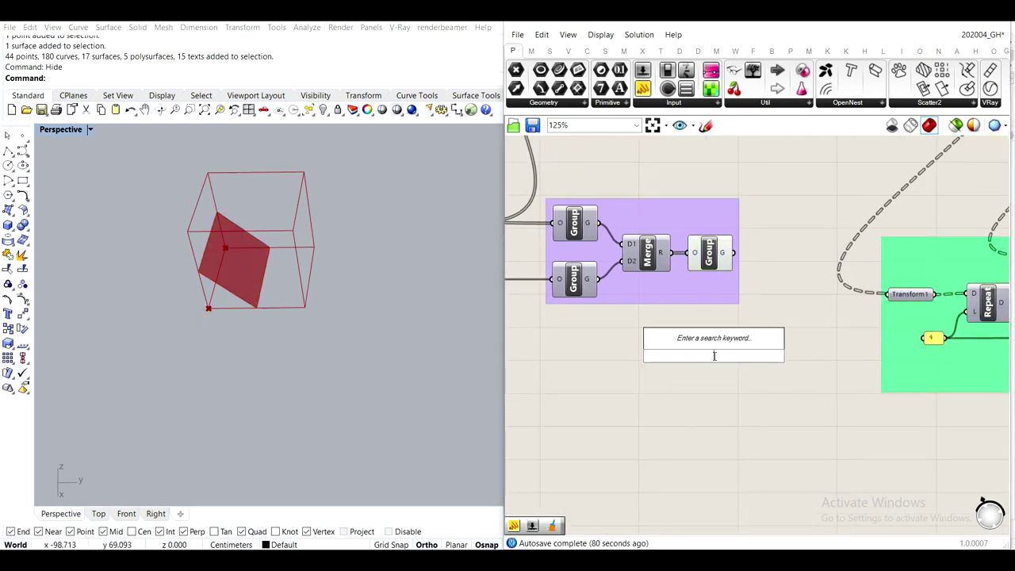
{"action": "scroll", "coordinate": [757, 281], "scroll_direction": "down", "scroll_amount": 4}
{"action": "right_click_drag", "start_coordinate": [801, 310], "coordinate": [650, 270]}
{"action": "right_click_drag", "start_coordinate": [840, 321], "coordinate": [555, 296]}
{"action": "right_click_drag", "start_coordinate": [839, 291], "coordinate": [686, 297]}
{"action": "scroll", "coordinate": [799, 228], "scroll_direction": "up", "scroll_amount": 5}
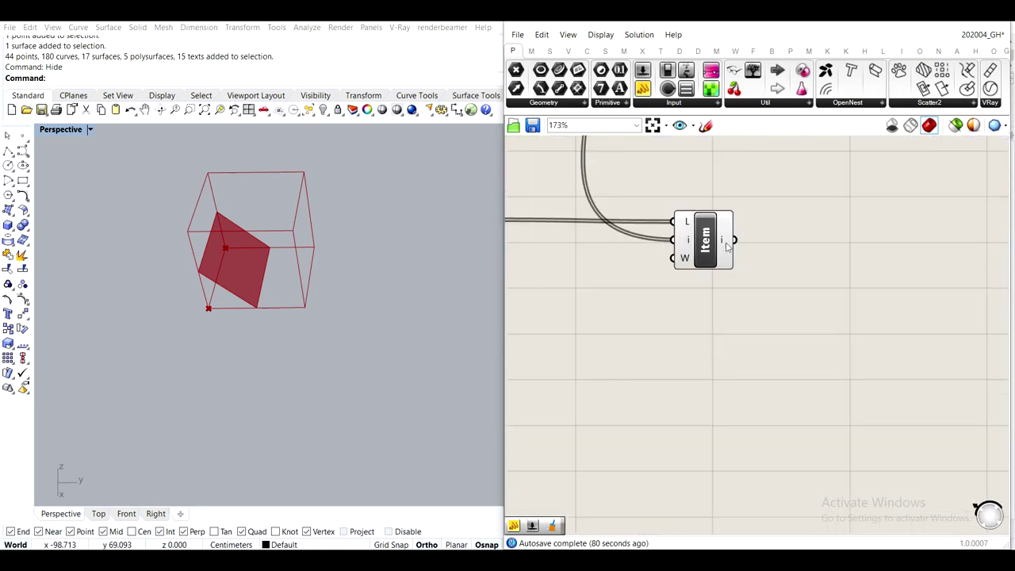
{"action": "mouse_move", "coordinate": [727, 247]}
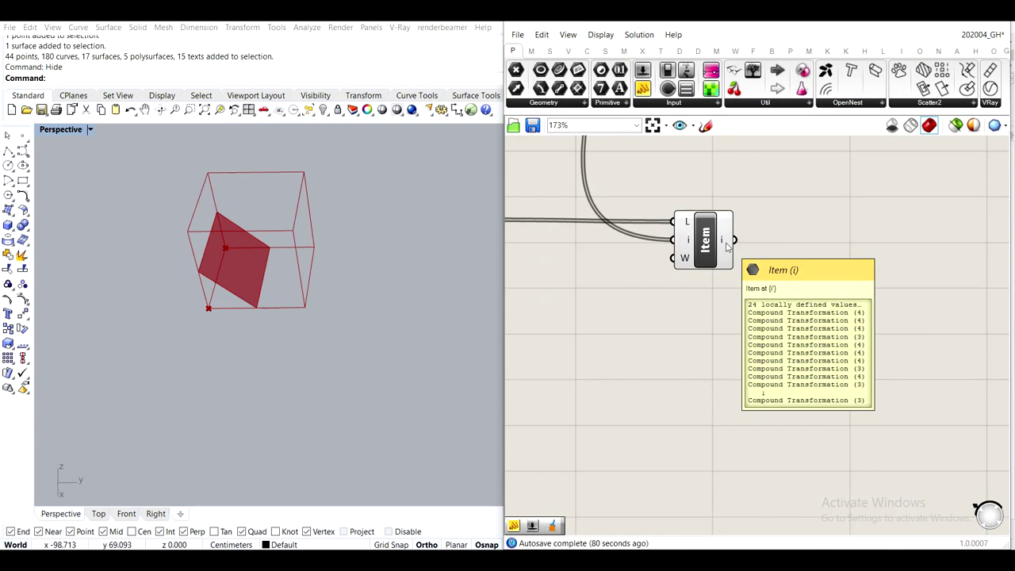
Add a Transform component below the purple group that combines the guiding points and element geometry
{"action": "scroll", "coordinate": [726, 245], "scroll_direction": "down", "scroll_amount": 4}
{"action": "right_click_drag", "start_coordinate": [571, 297], "coordinate": [888, 322]}
{"action": "scroll", "coordinate": [886, 317], "scroll_direction": "down", "scroll_amount": 2}
{"action": "right_click_drag", "start_coordinate": [623, 301], "coordinate": [847, 300]}
{"action": "scroll", "coordinate": [621, 251], "scroll_direction": "up", "scroll_amount": 3}
{"action": "left_click", "coordinate": [634, 255]}
{"action": "left_click", "coordinate": [671, 404]}
{"action": "right_click_drag", "start_coordinate": [671, 403], "coordinate": [656, 354]}
{"action": "double_click", "coordinate": [656, 354]}
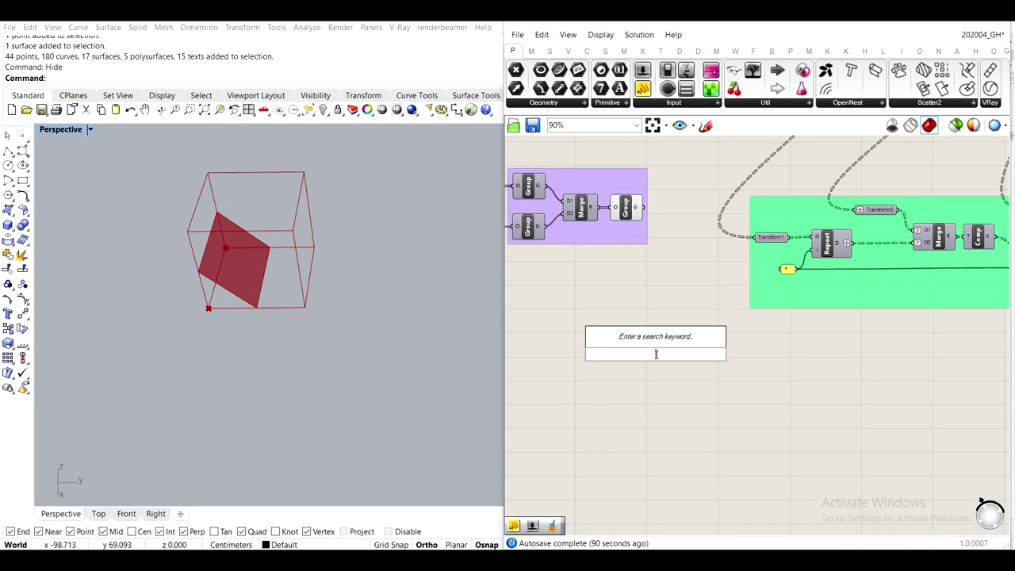
{"action": "type", "text": "tran"}
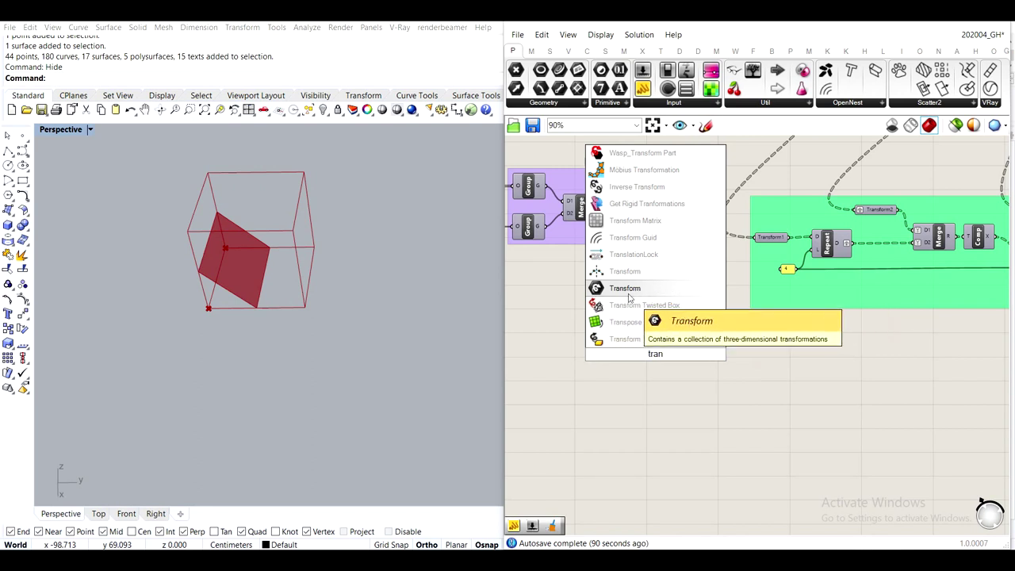
{"action": "left_click", "coordinate": [625, 339]}
{"action": "left_click_drag", "start_coordinate": [655, 362], "coordinate": [660, 310]}
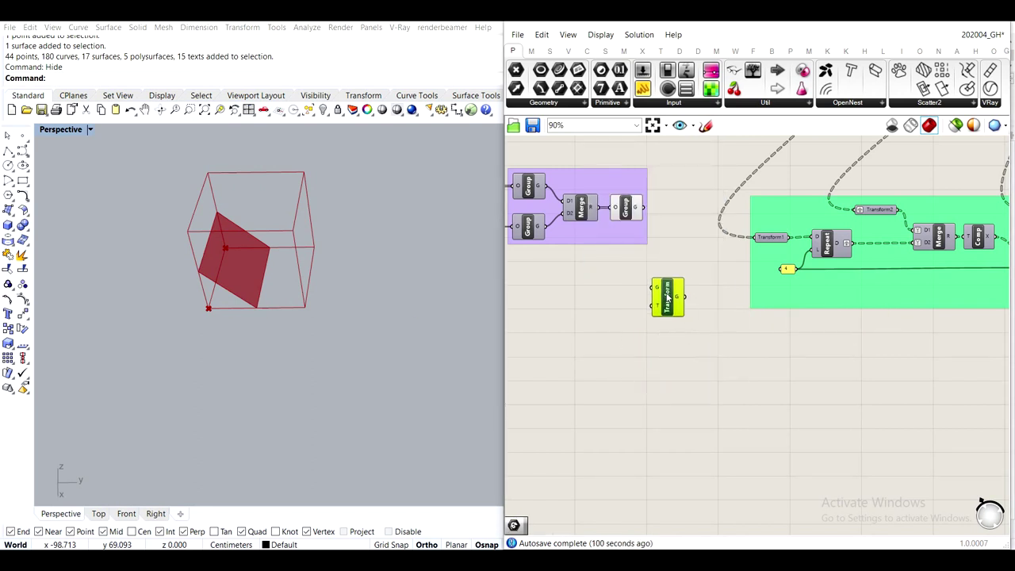
{"action": "scroll", "coordinate": [658, 308], "scroll_direction": "up", "scroll_amount": 2}
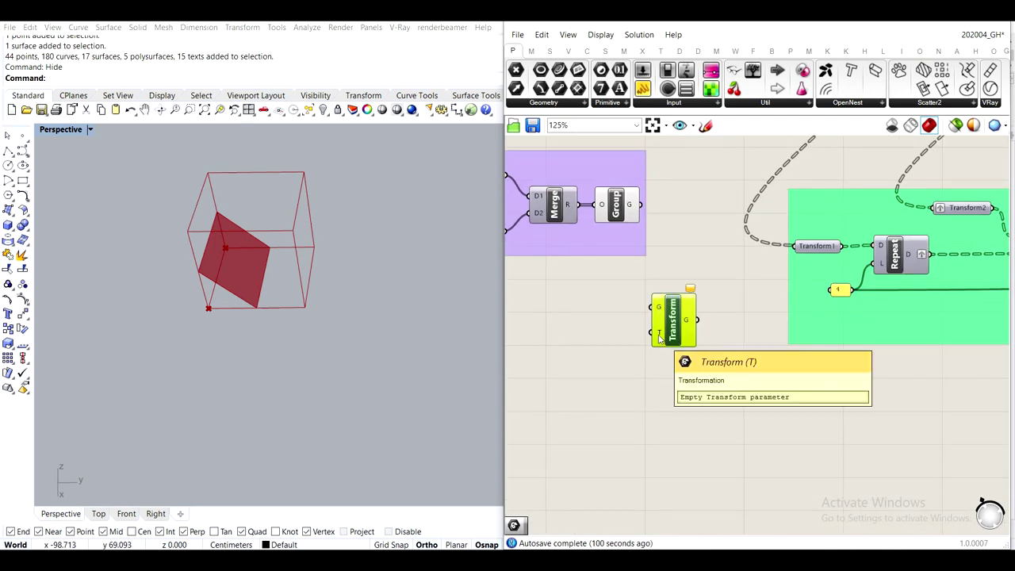
Connect the final Group component's output to the Transform component's geometry input and select the Group to check its geometry
{"action": "left_click_drag", "start_coordinate": [641, 205], "coordinate": [652, 307]}
{"action": "right_click_drag", "start_coordinate": [628, 228], "coordinate": [659, 255]}
{"action": "left_click", "coordinate": [655, 238]}
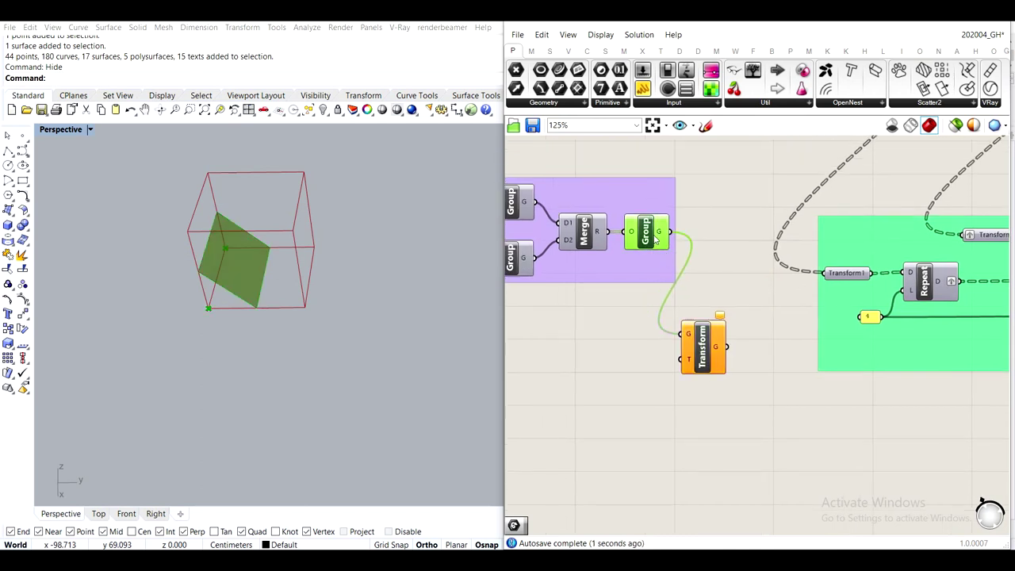
{"action": "right_click_drag", "start_coordinate": [578, 236], "coordinate": [787, 266]}
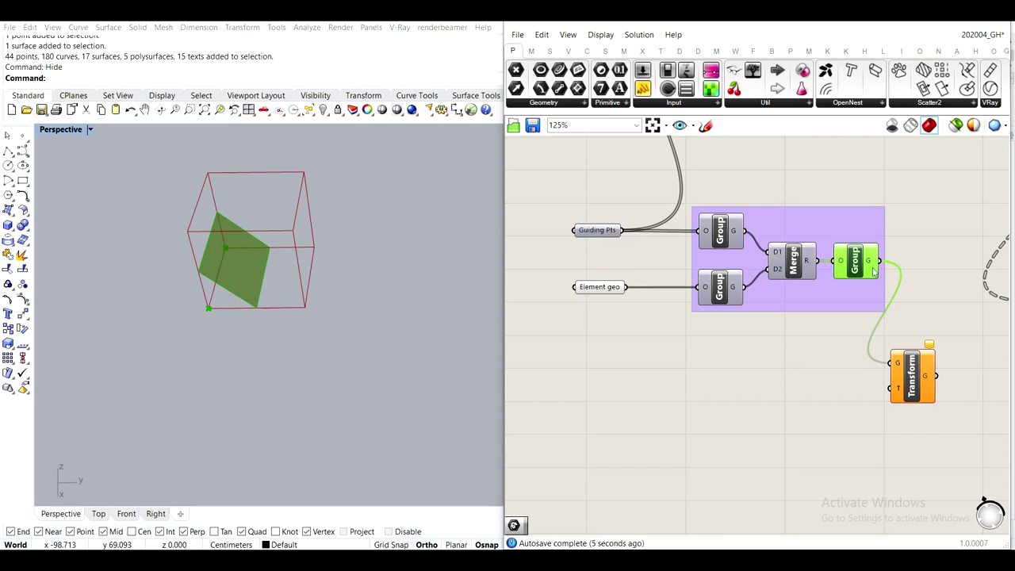
{"action": "right_click_drag", "start_coordinate": [877, 314], "coordinate": [731, 267]}
{"action": "left_click", "coordinate": [771, 325]}
Move the Transform component beside the Item component at the definition's end and feed the extracted transformations into it
{"action": "scroll", "coordinate": [771, 325], "scroll_direction": "down", "scroll_amount": 5}
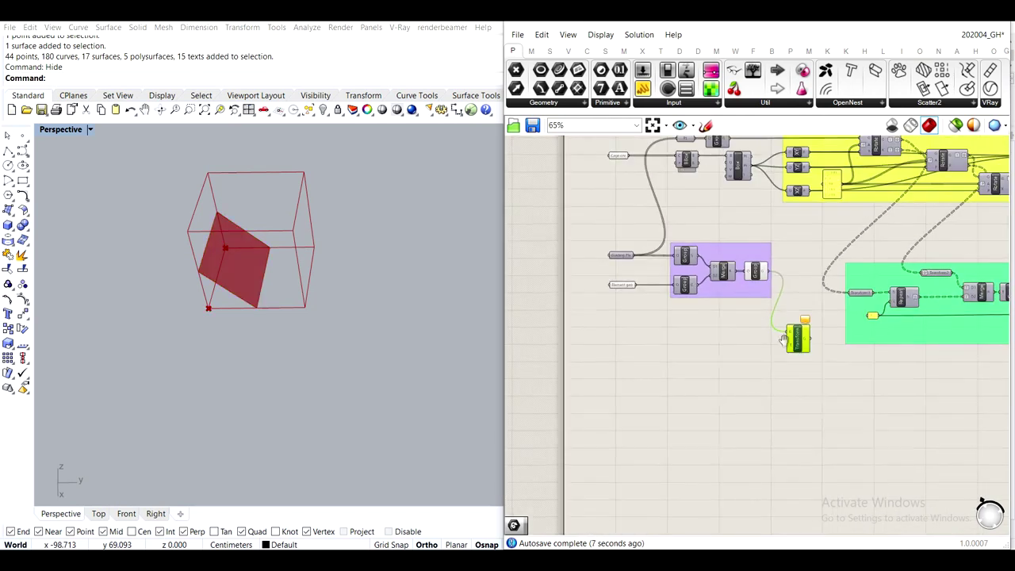
{"action": "scroll", "coordinate": [608, 297], "scroll_direction": "down", "scroll_amount": 2}
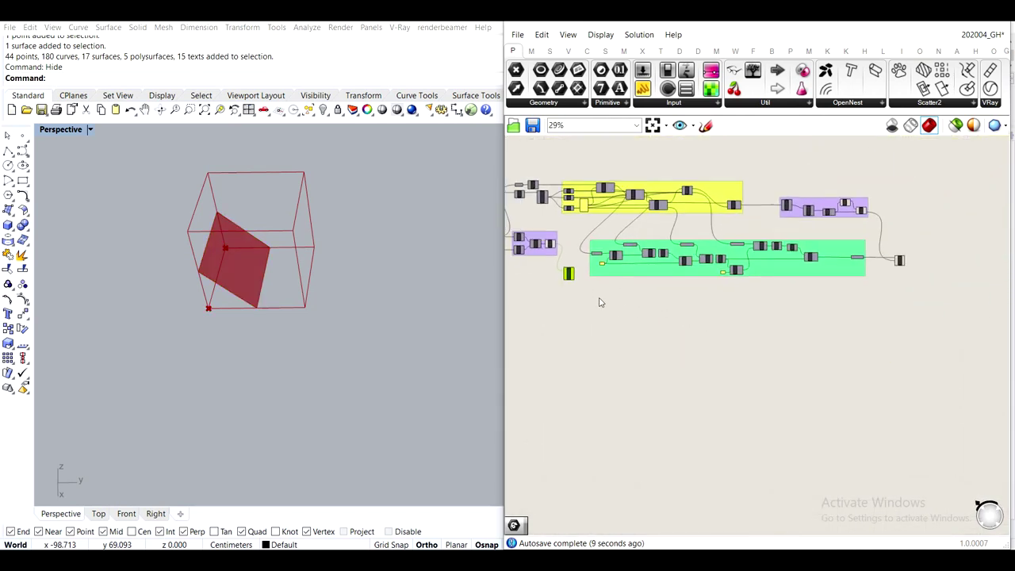
{"action": "left_click_drag", "start_coordinate": [568, 273], "coordinate": [925, 252]}
{"action": "scroll", "coordinate": [925, 252], "scroll_direction": "up", "scroll_amount": 6}
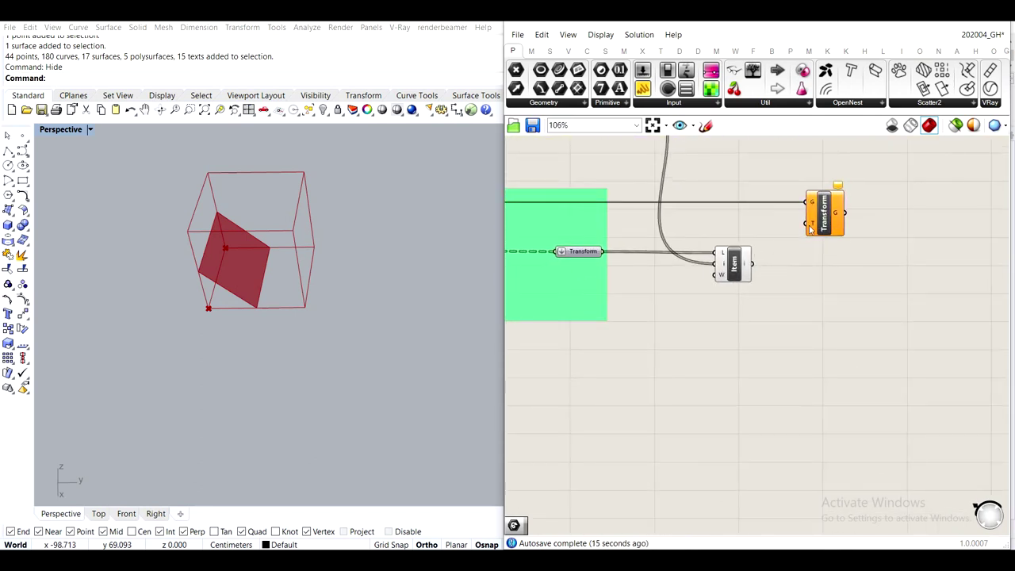
{"action": "mouse_move", "coordinate": [744, 267]}
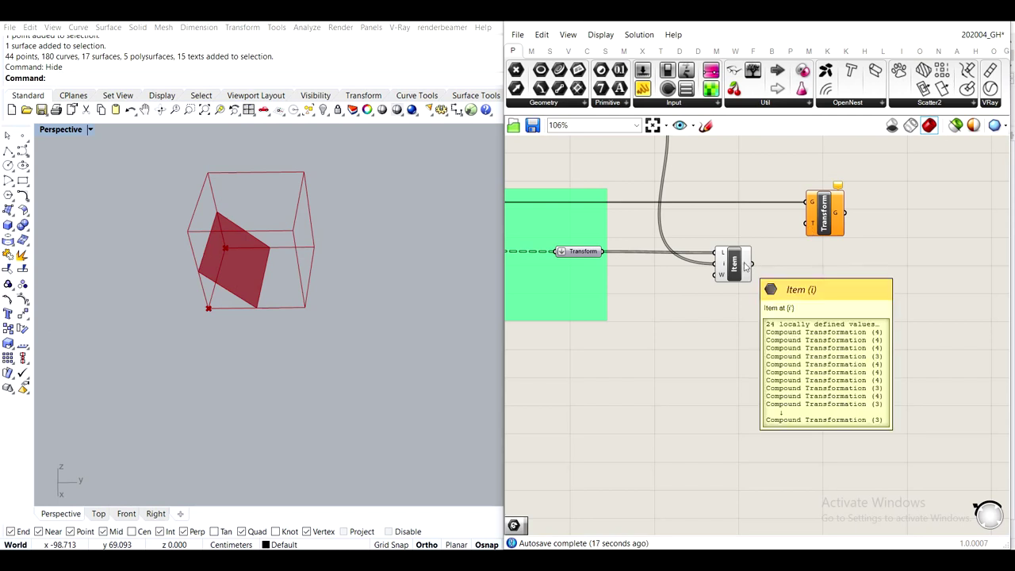
{"action": "left_click_drag", "start_coordinate": [751, 264], "coordinate": [809, 228]}
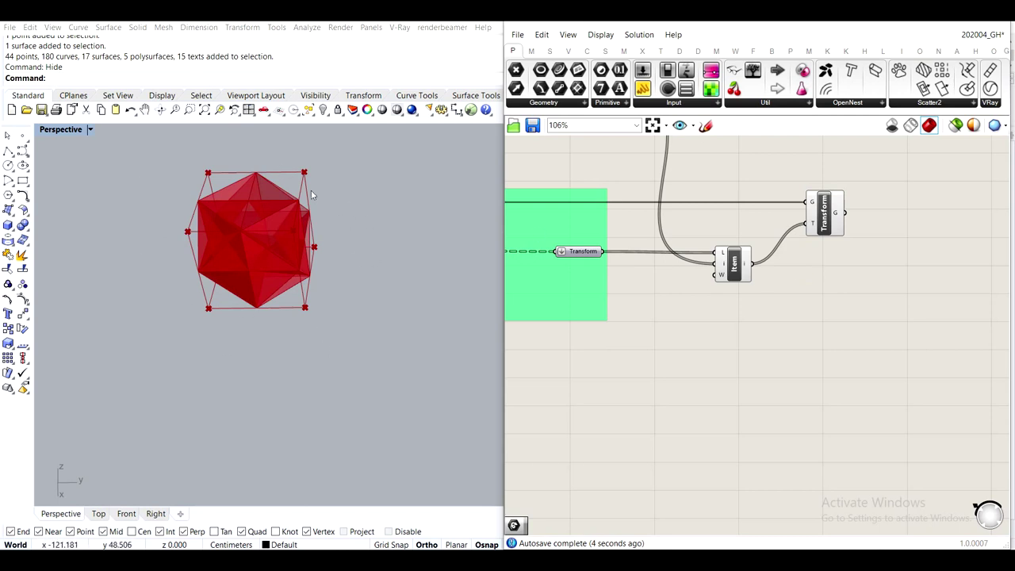
Check the transformed geometry in the Perspective viewport and turn off the preview of the Item component
{"action": "right_click_drag", "start_coordinate": [267, 308], "coordinate": [356, 310]}
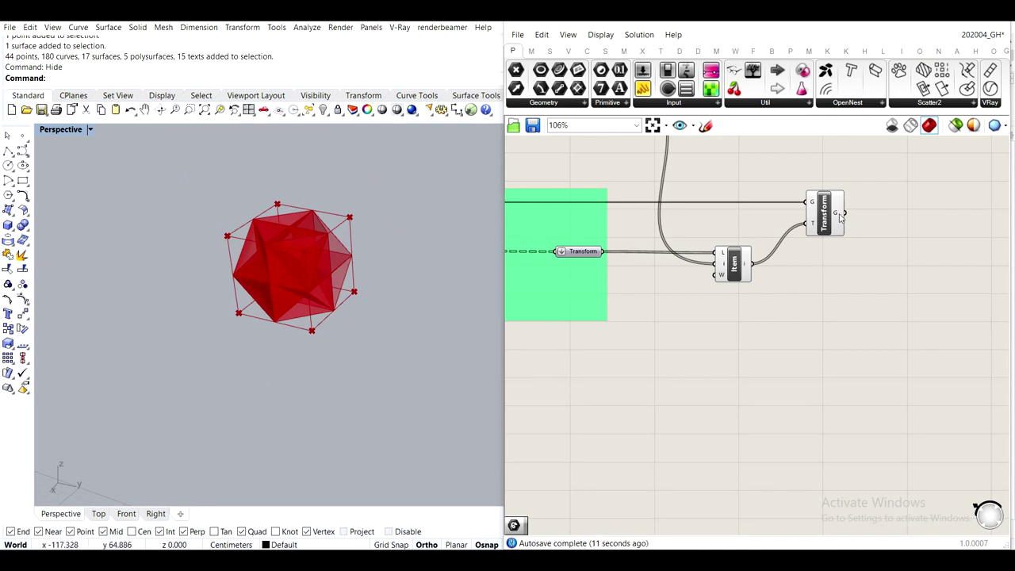
{"action": "mouse_move", "coordinate": [840, 218]}
{"action": "left_click", "coordinate": [731, 265]}
{"action": "middle_click", "coordinate": [729, 264]}
{"action": "left_click", "coordinate": [756, 181]}
{"action": "scroll", "coordinate": [755, 181], "scroll_direction": "down", "scroll_amount": 2}
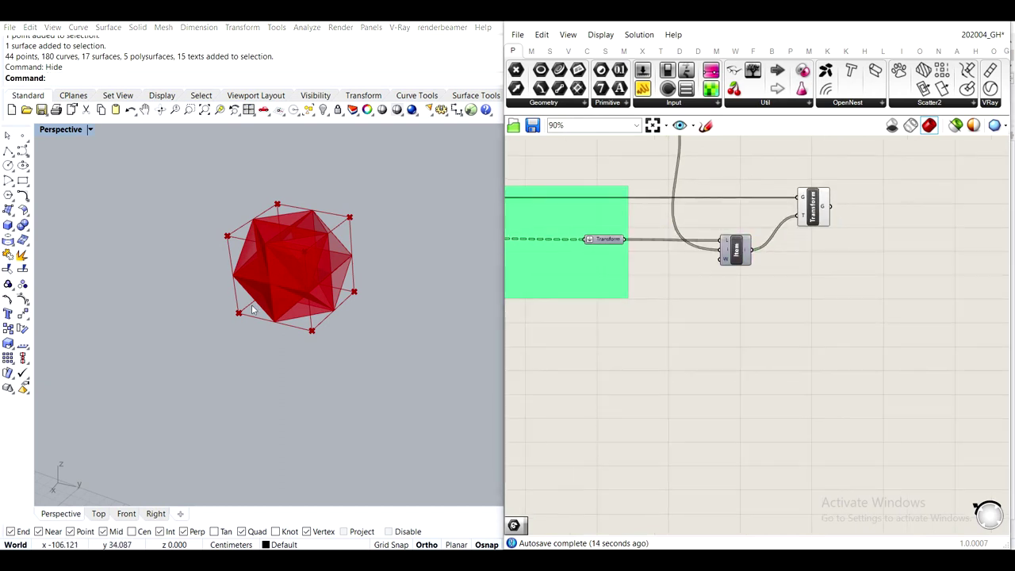
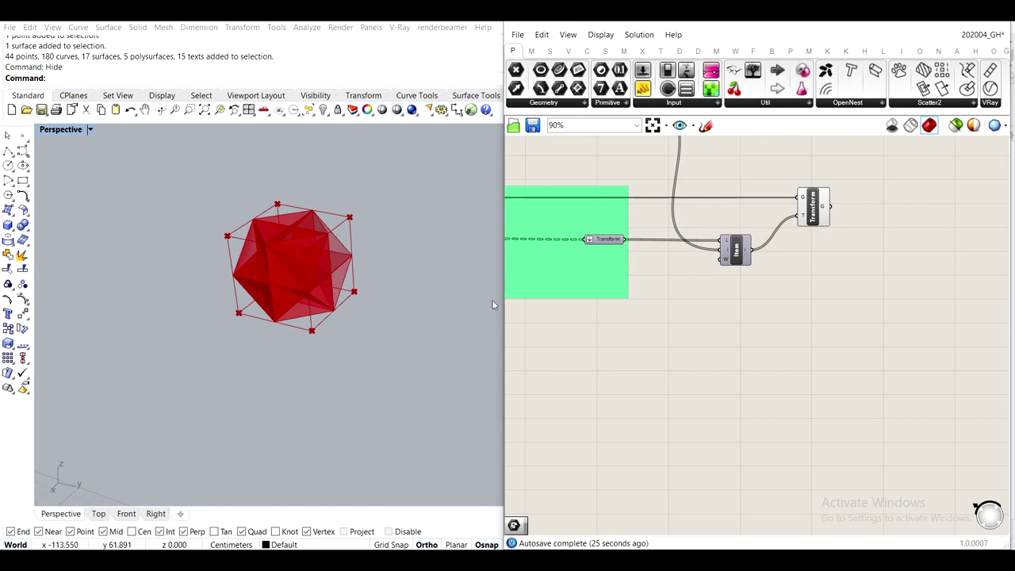
Turn off the previews of the final Group component, the CSet component and the FSim component
{"action": "scroll", "coordinate": [759, 344], "scroll_direction": "down", "scroll_amount": 5}
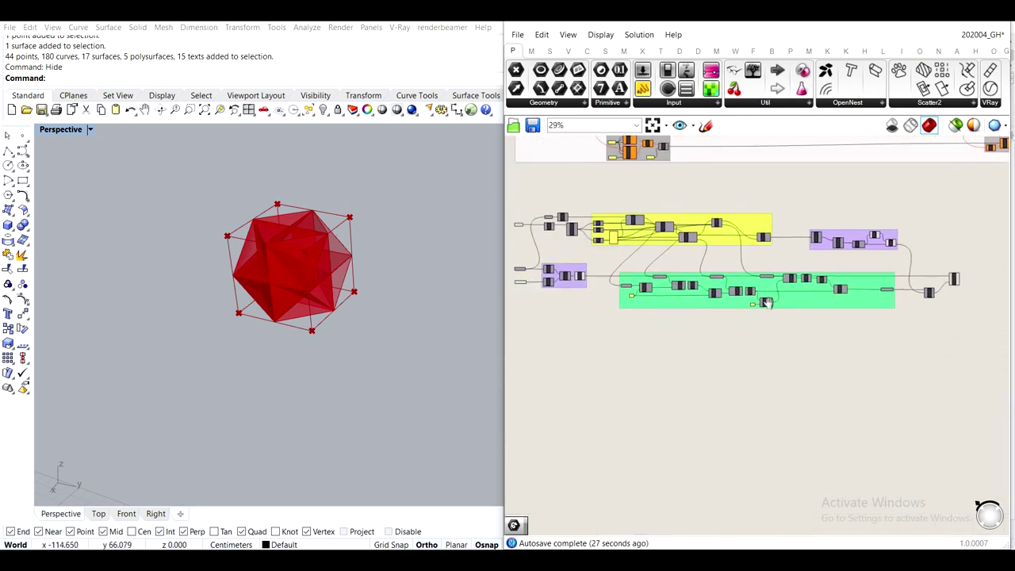
{"action": "scroll", "coordinate": [685, 294], "scroll_direction": "up", "scroll_amount": 5}
{"action": "middle_click", "coordinate": [589, 286]}
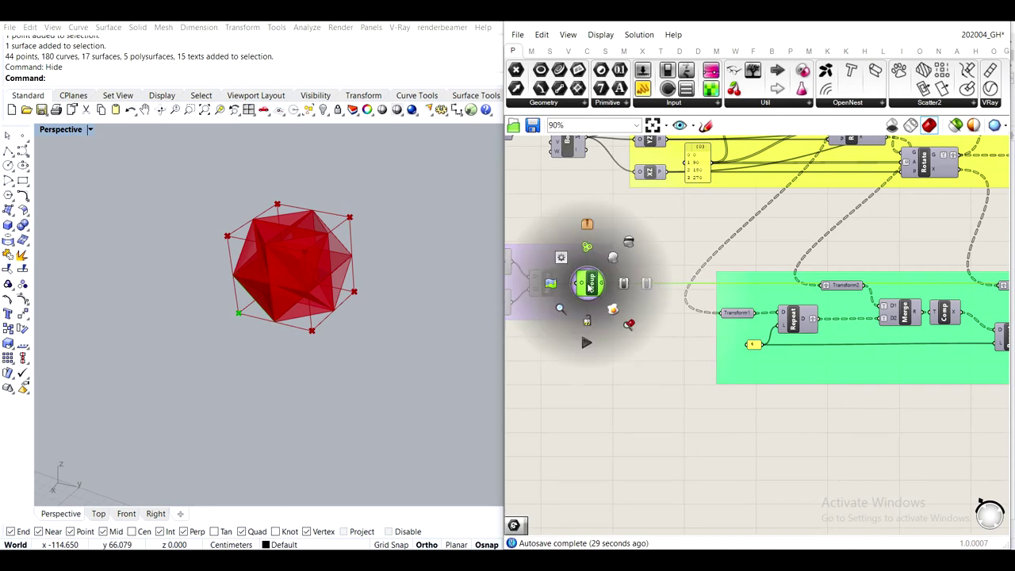
{"action": "scroll", "coordinate": [655, 247], "scroll_direction": "down", "scroll_amount": 3}
{"action": "scroll", "coordinate": [910, 278], "scroll_direction": "up", "scroll_amount": 5}
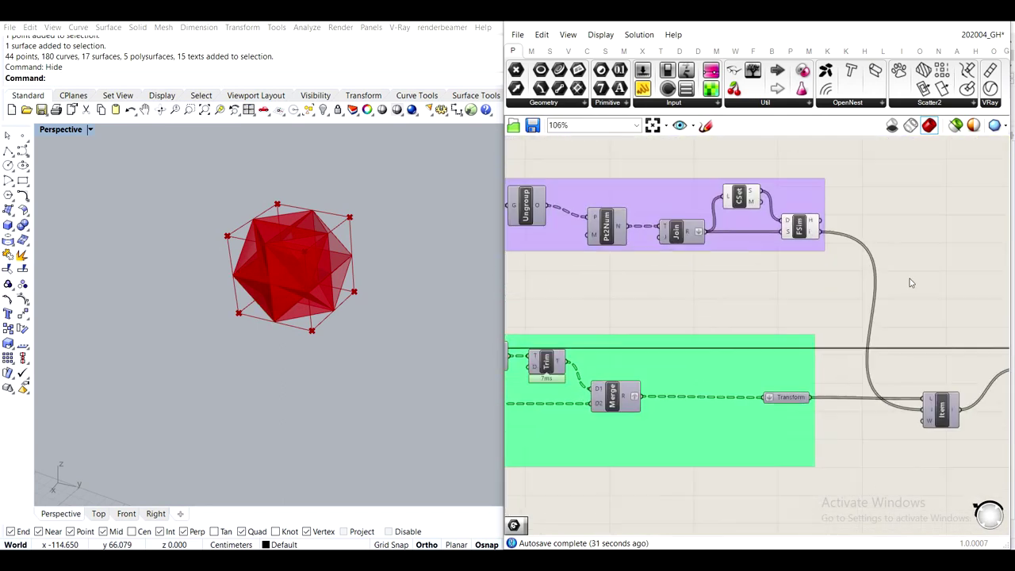
{"action": "left_click_drag", "start_coordinate": [715, 207], "coordinate": [684, 187]}
{"action": "middle_click", "coordinate": [684, 190]}
{"action": "left_click", "coordinate": [734, 153]}
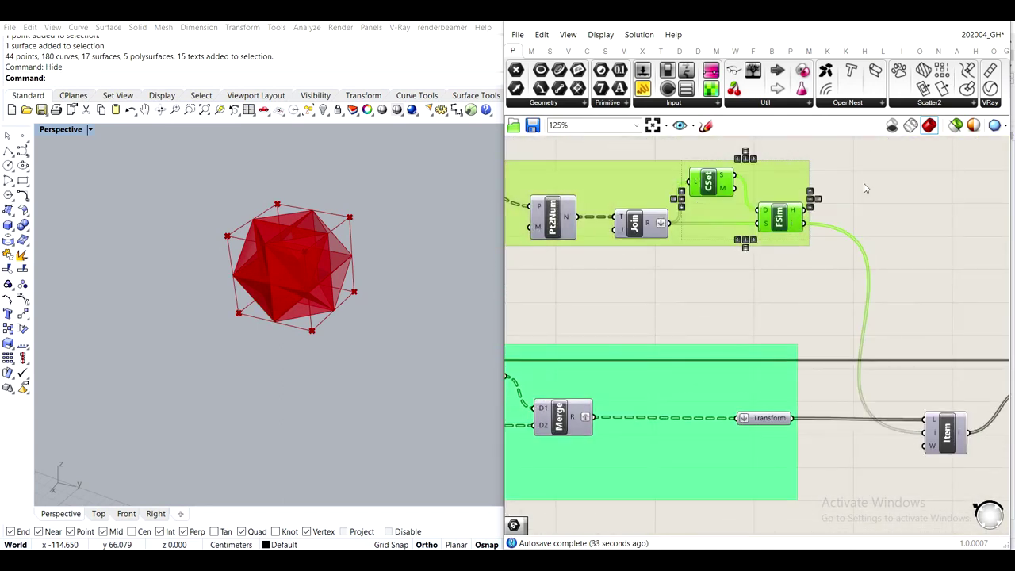
{"action": "left_click", "coordinate": [880, 258]}
Examine how the Transform output continues in the upper reference definition and compare it with the end of the new definition
{"action": "scroll", "coordinate": [882, 265], "scroll_direction": "down", "scroll_amount": 4}
{"action": "scroll", "coordinate": [816, 294], "scroll_direction": "up", "scroll_amount": 7}
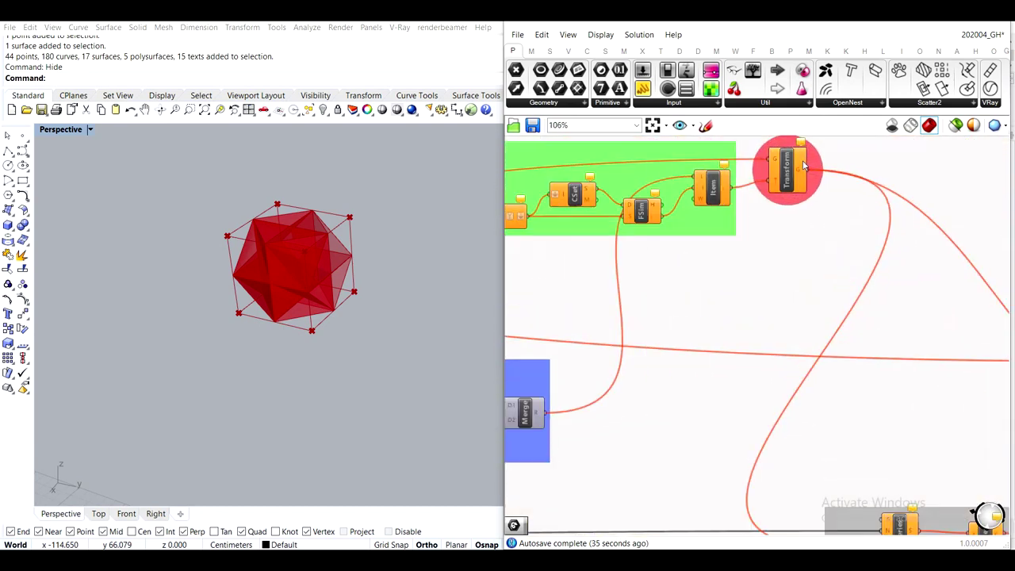
{"action": "scroll", "coordinate": [823, 250], "scroll_direction": "down", "scroll_amount": 3}
{"action": "scroll", "coordinate": [830, 238], "scroll_direction": "down", "scroll_amount": 5}
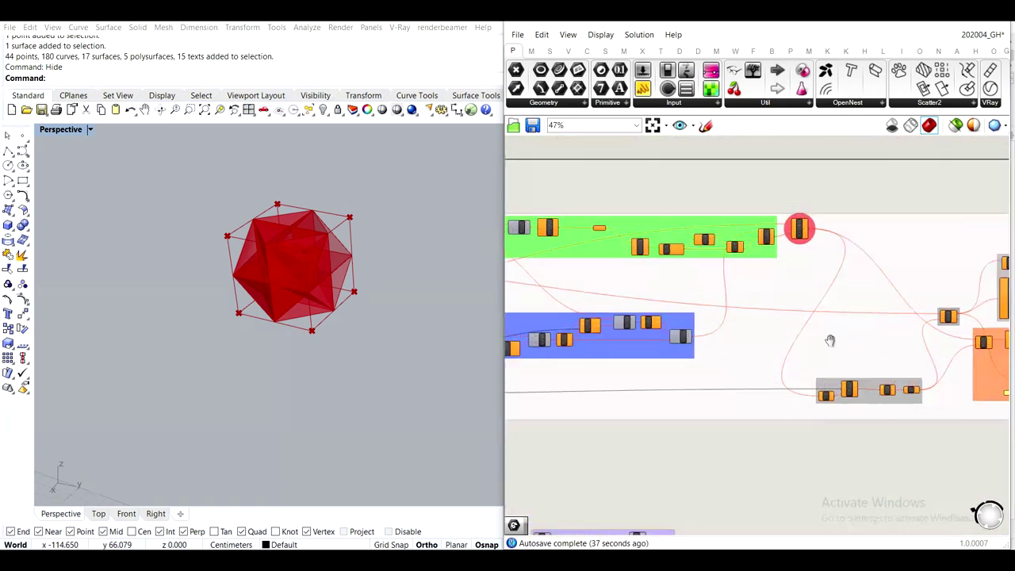
{"action": "scroll", "coordinate": [805, 373], "scroll_direction": "up", "scroll_amount": 4}
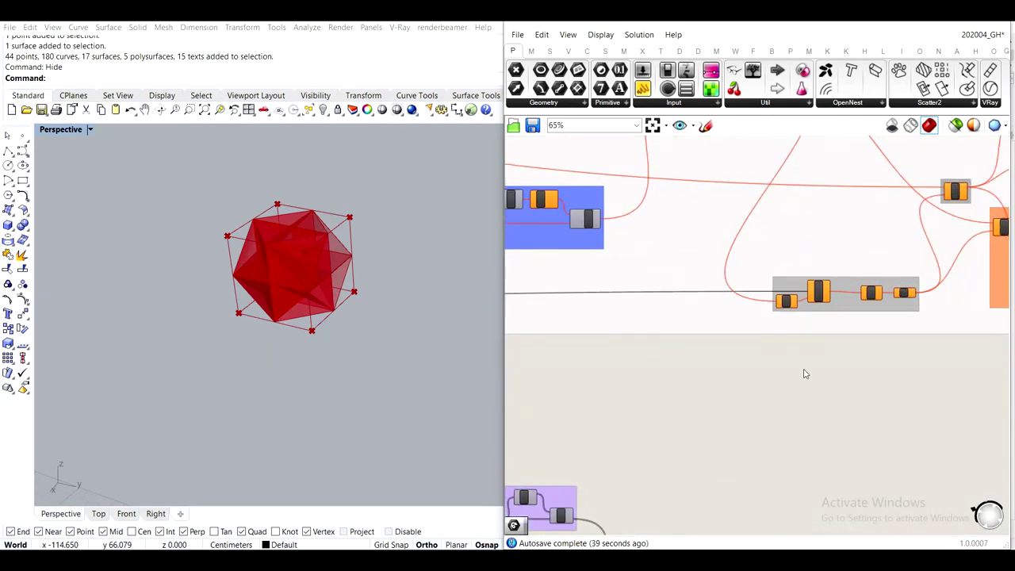
{"action": "scroll", "coordinate": [805, 373], "scroll_direction": "down", "scroll_amount": 2}
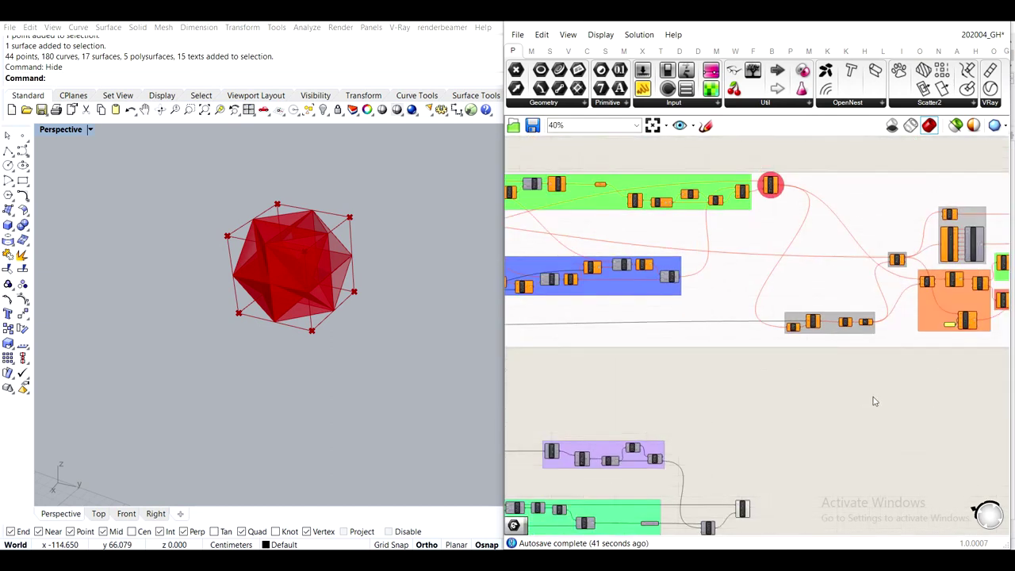
{"action": "scroll", "coordinate": [870, 375], "scroll_direction": "up", "scroll_amount": 1}
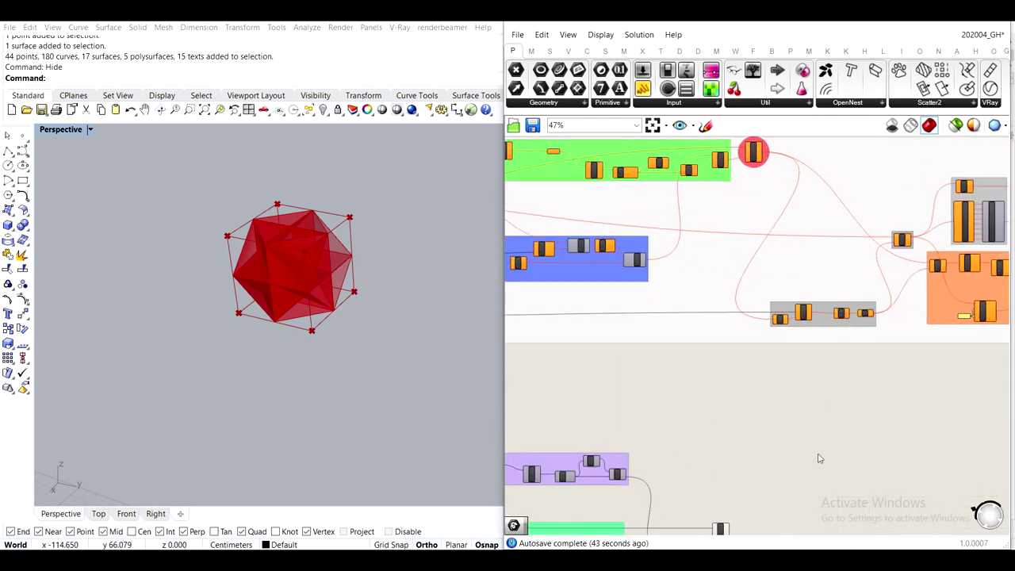
{"action": "right_click_drag", "start_coordinate": [819, 454], "coordinate": [884, 295]}
{"action": "scroll", "coordinate": [383, 243], "scroll_direction": "down", "scroll_amount": 5}
{"action": "right_click_drag", "start_coordinate": [334, 334], "coordinate": [349, 262], "text": "shift"}
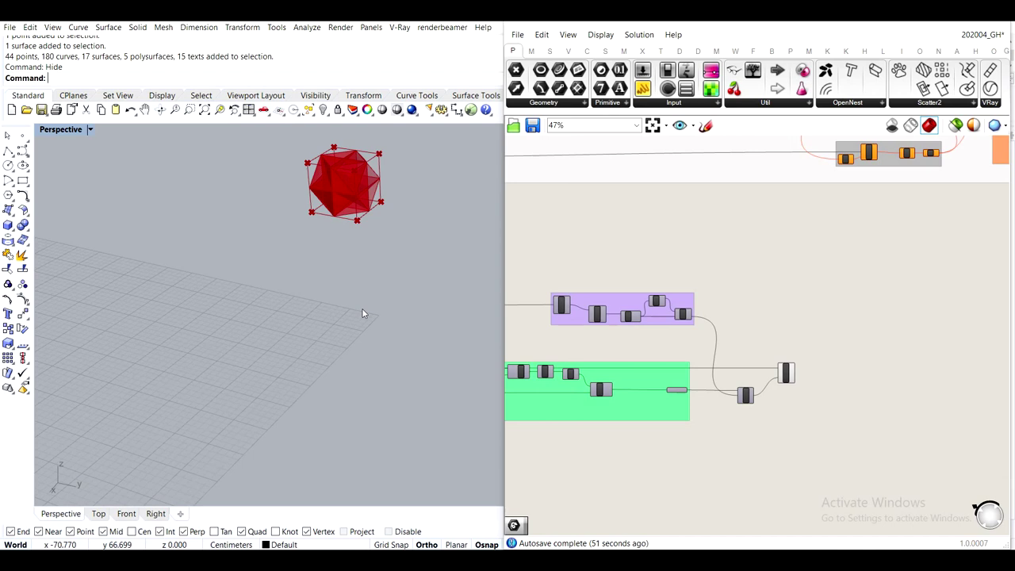
{"action": "scroll", "coordinate": [612, 321], "scroll_direction": "up", "scroll_amount": 4}
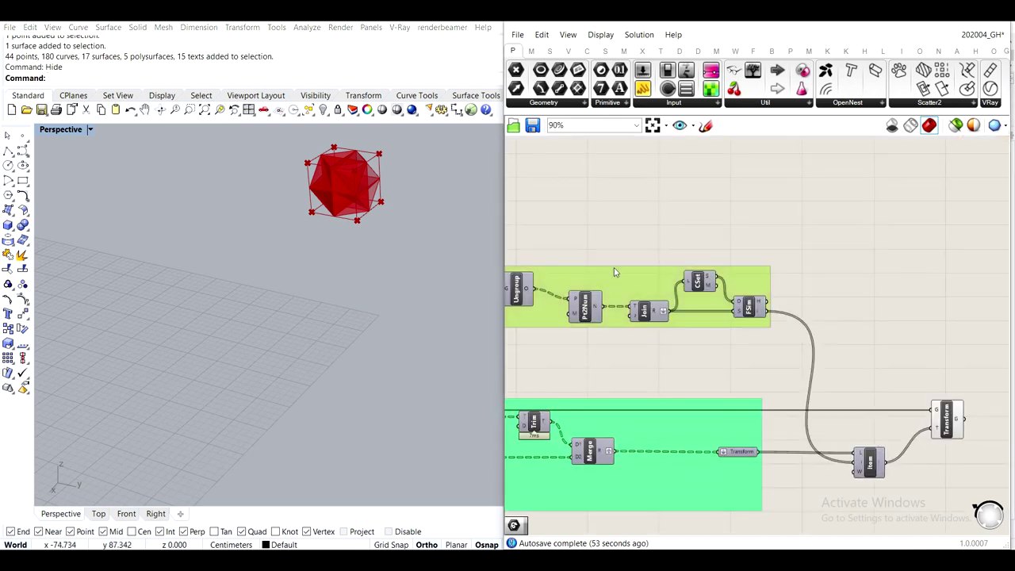
{"action": "scroll", "coordinate": [682, 302], "scroll_direction": "down", "scroll_amount": 5}
{"action": "left_click", "coordinate": [732, 237]}
{"action": "scroll", "coordinate": [817, 367], "scroll_direction": "up", "scroll_amount": 4}
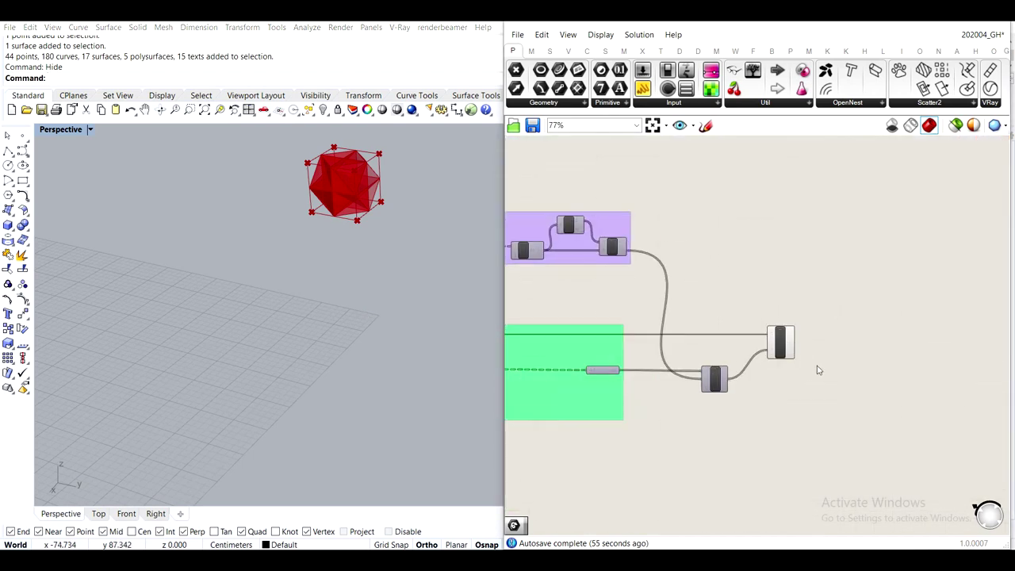
{"action": "right_click_drag", "start_coordinate": [815, 394], "coordinate": [775, 330]}
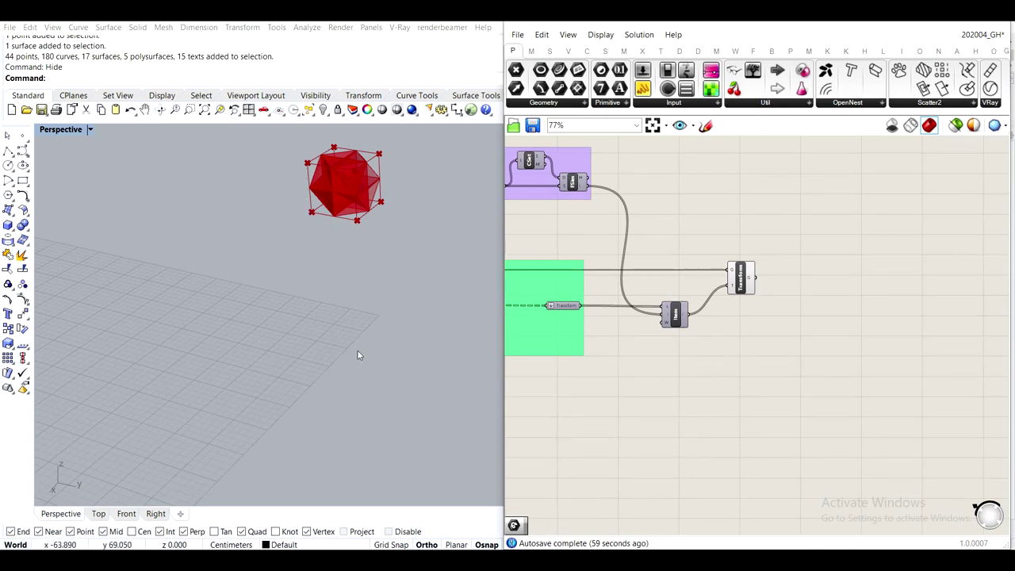
Examine the bounding box and grey component group near the start of the upper reference definition
{"action": "scroll", "coordinate": [707, 317], "scroll_direction": "down", "scroll_amount": 4}
{"action": "scroll", "coordinate": [728, 329], "scroll_direction": "up", "scroll_amount": 5}
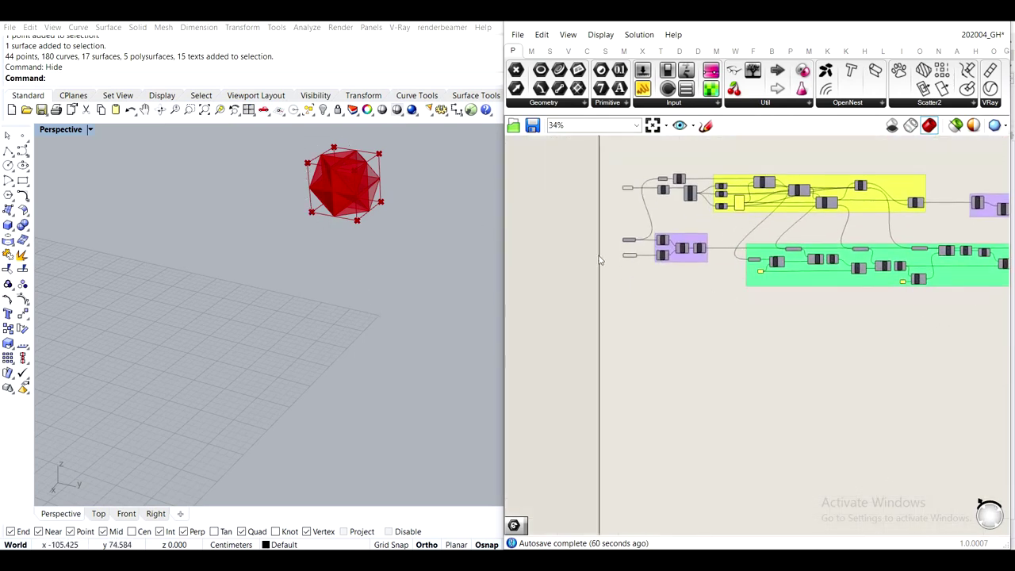
{"action": "right_click_drag", "start_coordinate": [698, 270], "coordinate": [679, 374]}
{"action": "scroll", "coordinate": [678, 374], "scroll_direction": "down", "scroll_amount": 1}
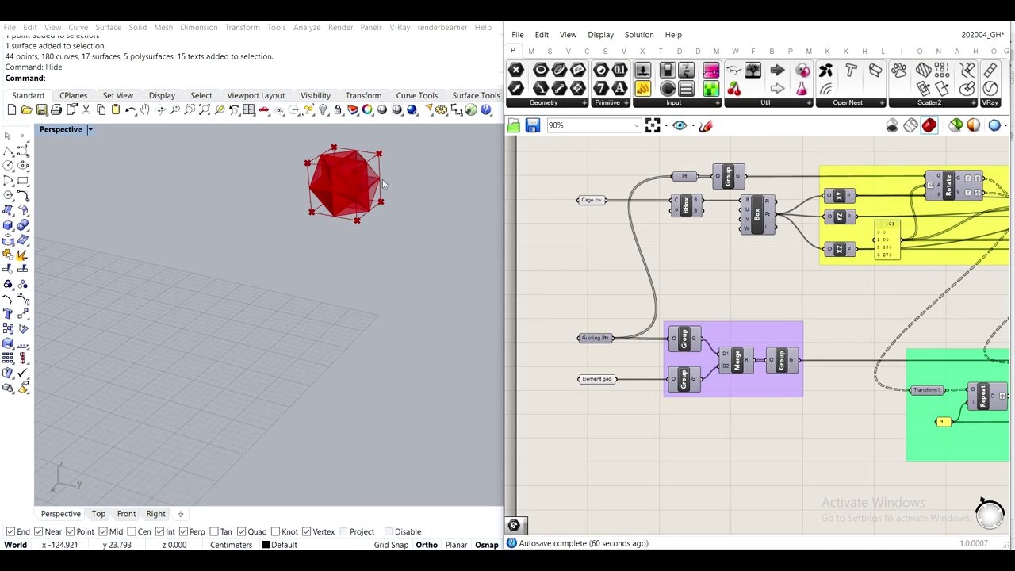
{"action": "scroll", "coordinate": [749, 252], "scroll_direction": "down", "scroll_amount": 5}
{"action": "scroll", "coordinate": [749, 252], "scroll_direction": "up", "scroll_amount": 4}
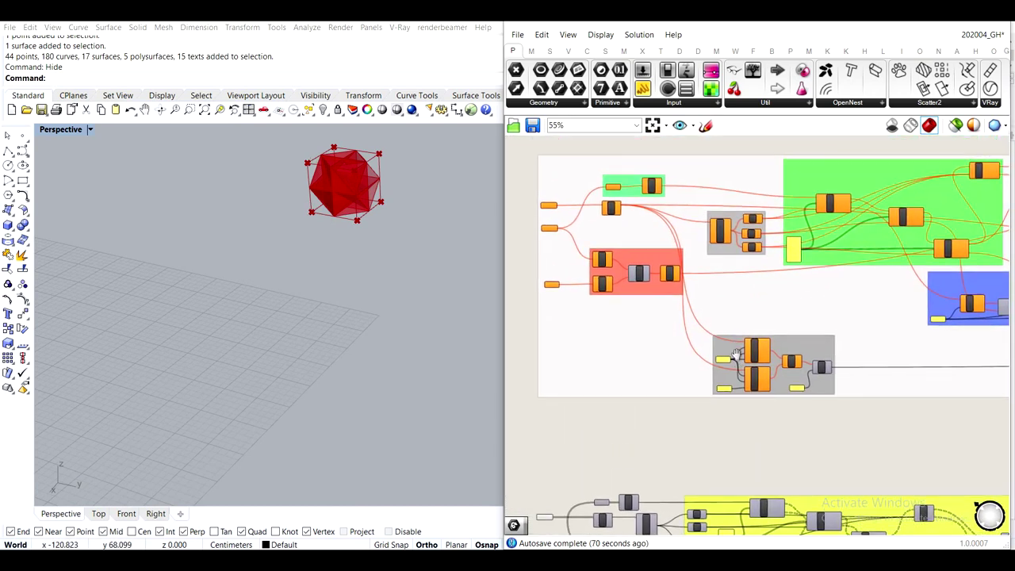
{"action": "right_click_drag", "start_coordinate": [713, 256], "coordinate": [707, 331]}
{"action": "scroll", "coordinate": [763, 265], "scroll_direction": "up", "scroll_amount": 4}
{"action": "scroll", "coordinate": [773, 372], "scroll_direction": "down", "scroll_amount": 3}
Turn on the preview of the Union Box bounding box component fed by the cage curves in the new definition
{"action": "right_click_drag", "start_coordinate": [760, 370], "coordinate": [766, 164]}
{"action": "scroll", "coordinate": [687, 322], "scroll_direction": "up", "scroll_amount": 5}
{"action": "scroll", "coordinate": [666, 337], "scroll_direction": "up", "scroll_amount": 1}
{"action": "right_click_drag", "start_coordinate": [641, 348], "coordinate": [781, 283]}
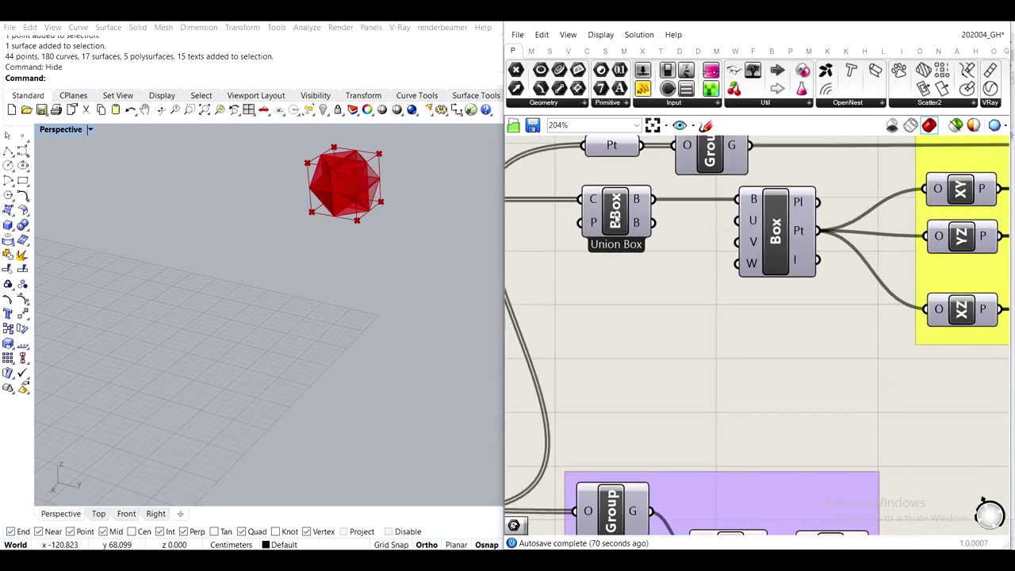
{"action": "left_click", "coordinate": [616, 214]}
{"action": "middle_click", "coordinate": [615, 212]}
{"action": "left_click", "coordinate": [641, 187]}
{"action": "left_click", "coordinate": [712, 343]}
{"action": "scroll", "coordinate": [711, 344], "scroll_direction": "down", "scroll_amount": 2}
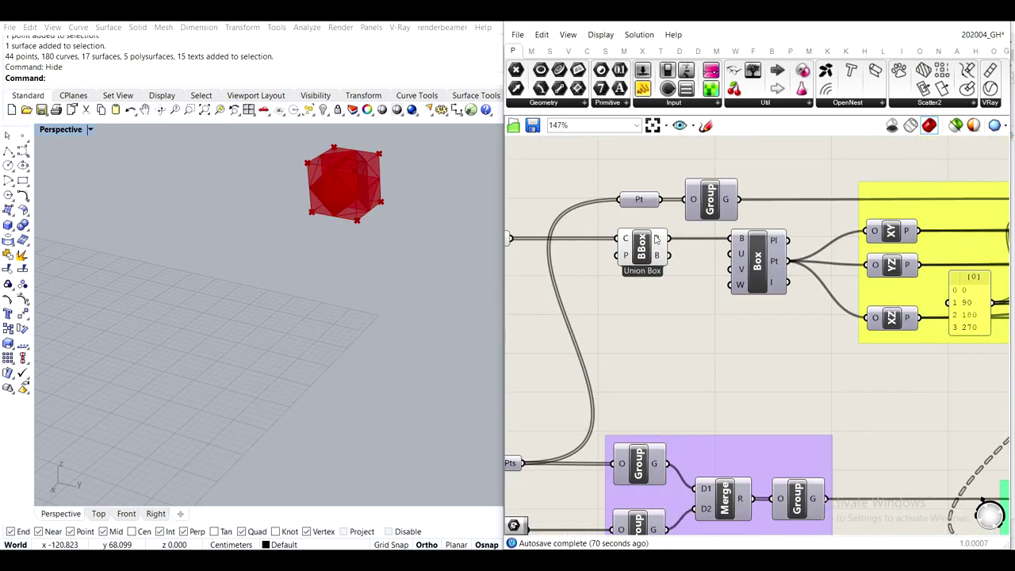
Turn off the preview of the Union Box bounding box component fed by the cage curves
{"action": "left_click", "coordinate": [657, 240]}
{"action": "middle_click", "coordinate": [655, 237]}
{"action": "left_click", "coordinate": [696, 195]}
{"action": "left_click", "coordinate": [731, 361]}
Add a Box parameter and feed it from the bounding box component's first B output
{"action": "right_click_drag", "start_coordinate": [732, 379], "coordinate": [701, 298]}
{"action": "double_click", "coordinate": [701, 288]}
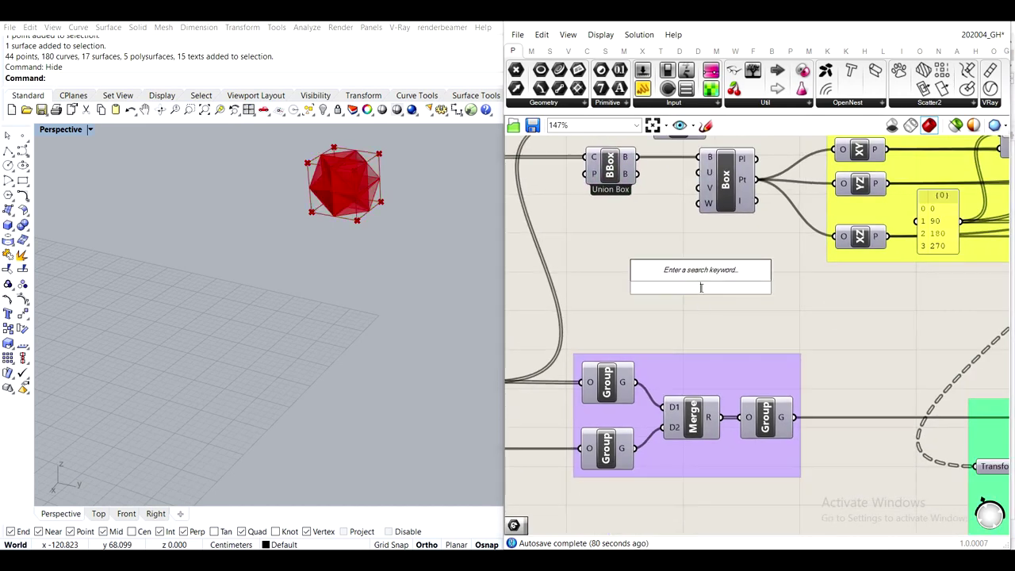
{"action": "type", "text": "box"}
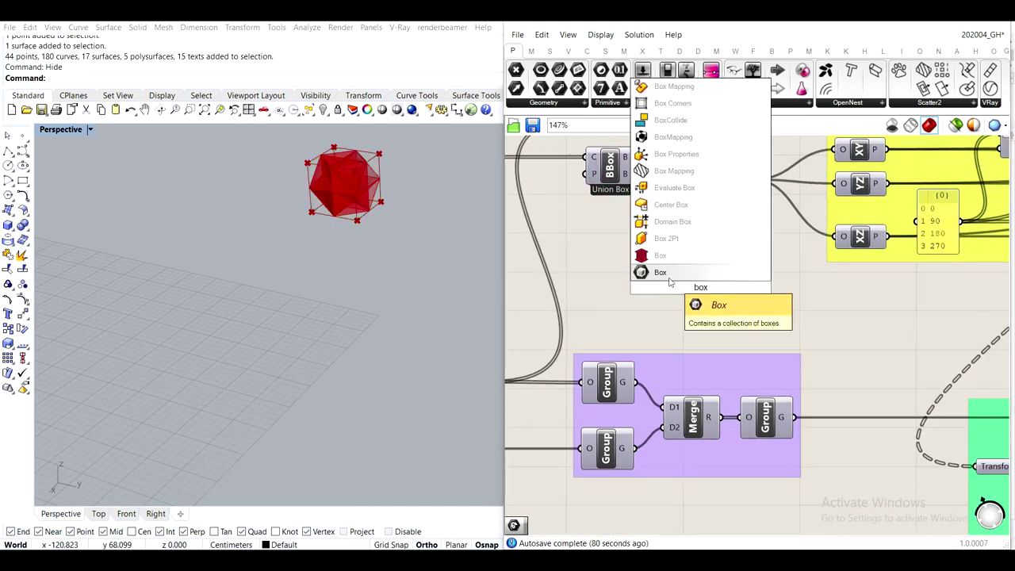
{"action": "left_click", "coordinate": [655, 272]}
{"action": "left_click_drag", "start_coordinate": [637, 157], "coordinate": [679, 287]}
Move the new Box parameter into the empty area below the purple group and turn off its preview
{"action": "scroll", "coordinate": [666, 182], "scroll_direction": "down", "scroll_amount": 3}
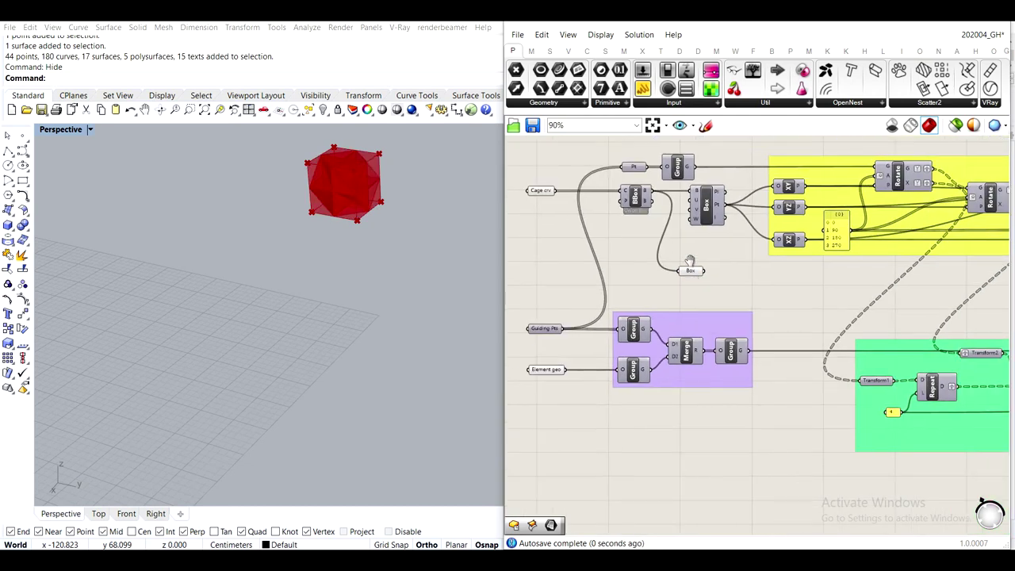
{"action": "left_click_drag", "start_coordinate": [666, 182], "coordinate": [736, 412]}
{"action": "middle_click", "coordinate": [737, 412]}
{"action": "left_click", "coordinate": [779, 370]}
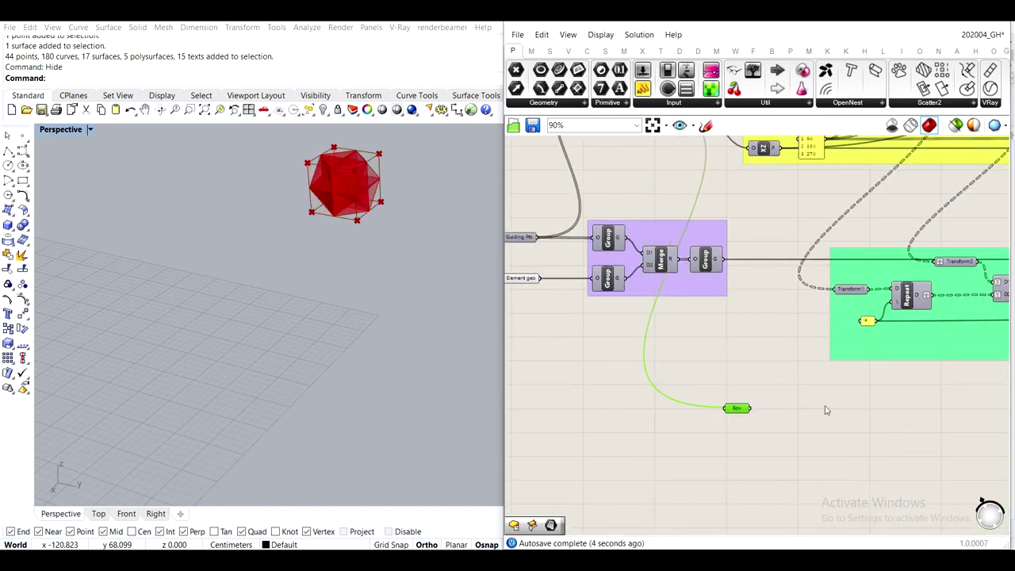
{"action": "left_click", "coordinate": [824, 410]}
Turn the Box parameter's preview back on and view the bounding box around the geometry closely
{"action": "right_click_drag", "start_coordinate": [779, 383], "coordinate": [749, 321]}
{"action": "scroll", "coordinate": [741, 376], "scroll_direction": "up", "scroll_amount": 3}
{"action": "left_click", "coordinate": [688, 326]}
{"action": "middle_click", "coordinate": [688, 326]}
{"action": "left_click", "coordinate": [713, 298]}
{"action": "left_click", "coordinate": [777, 322]}
{"action": "scroll", "coordinate": [376, 188], "scroll_direction": "up", "scroll_amount": 5}
{"action": "right_click_drag", "start_coordinate": [376, 188], "coordinate": [390, 227]}
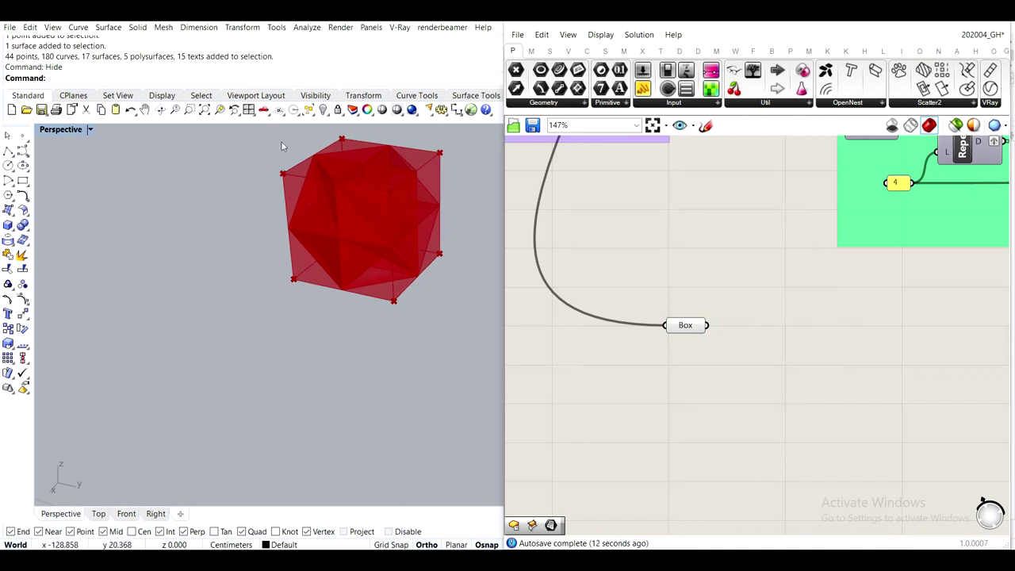
Add an Evaluate Box component beside the Box parameter and connect the parameter to its B input
{"action": "right_click_drag", "start_coordinate": [780, 372], "coordinate": [729, 354]}
{"action": "left_click_drag", "start_coordinate": [630, 306], "coordinate": [630, 346]}
{"action": "left_click", "coordinate": [652, 303]}
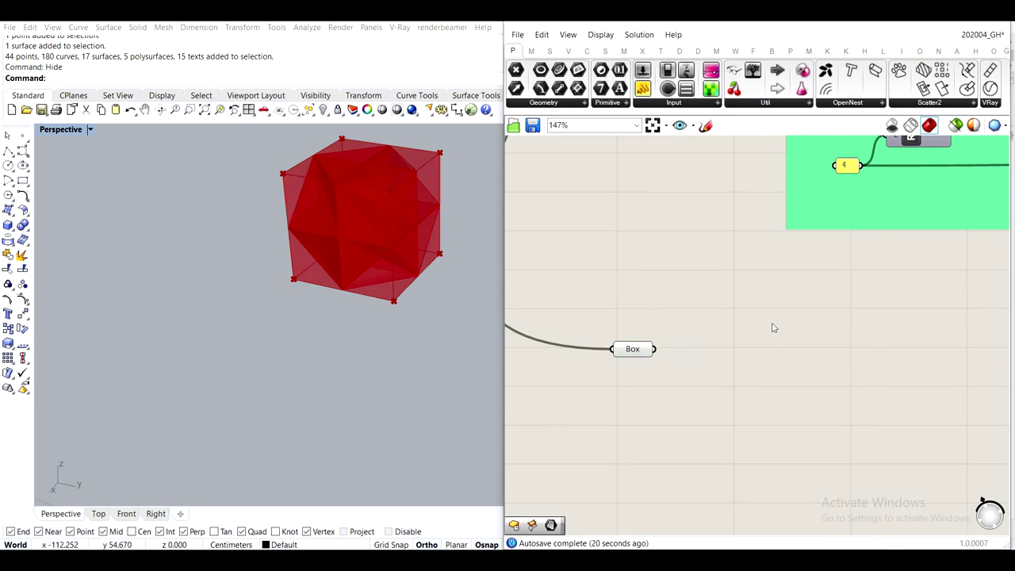
{"action": "double_click", "coordinate": [755, 386]}
{"action": "type", "text": "evaluate bo"}
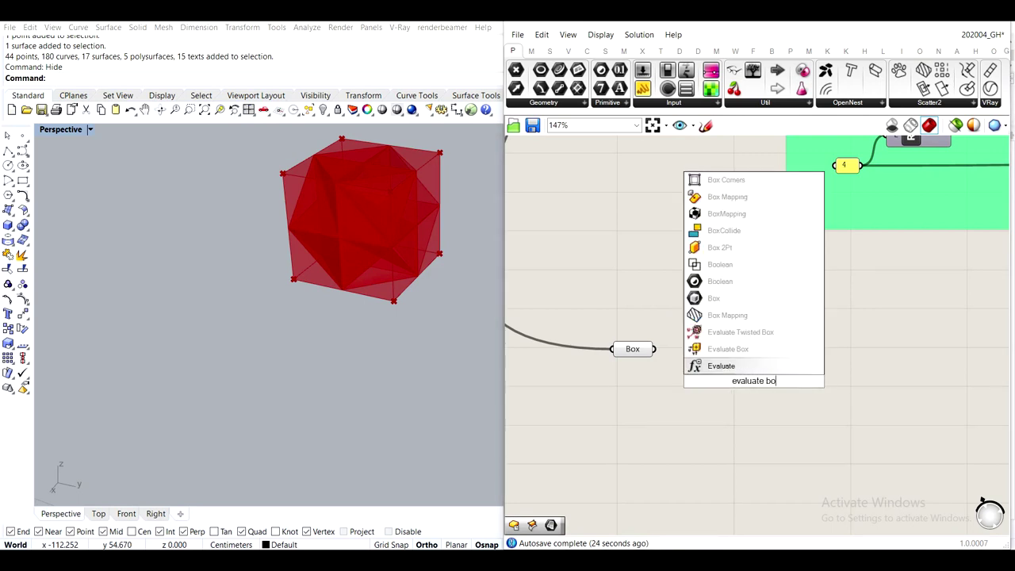
{"action": "left_click", "coordinate": [728, 349]}
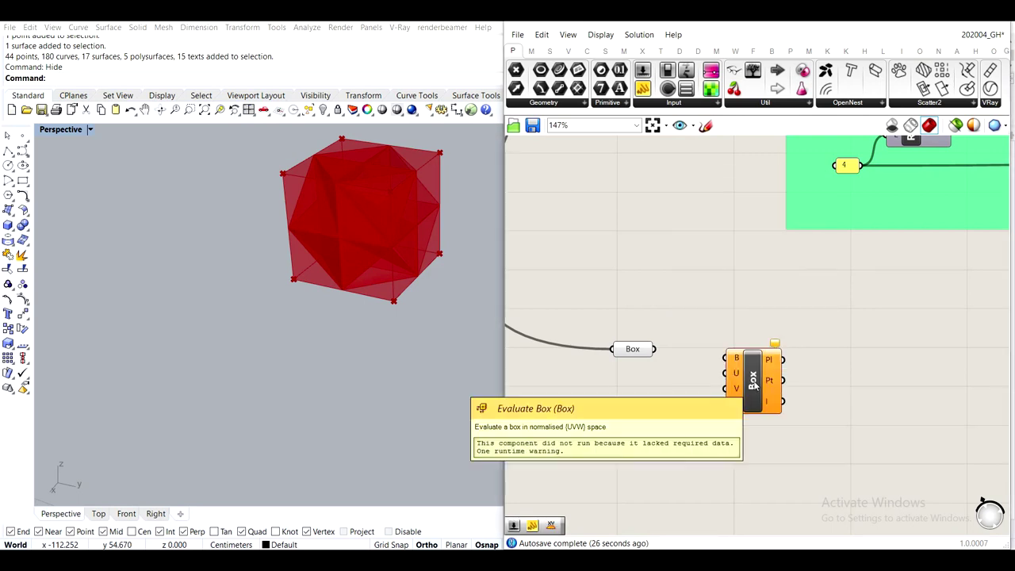
{"action": "scroll", "coordinate": [654, 343], "scroll_direction": "up", "scroll_amount": 2}
{"action": "left_click_drag", "start_coordinate": [652, 350], "coordinate": [746, 362]}
{"action": "left_click", "coordinate": [750, 372]}
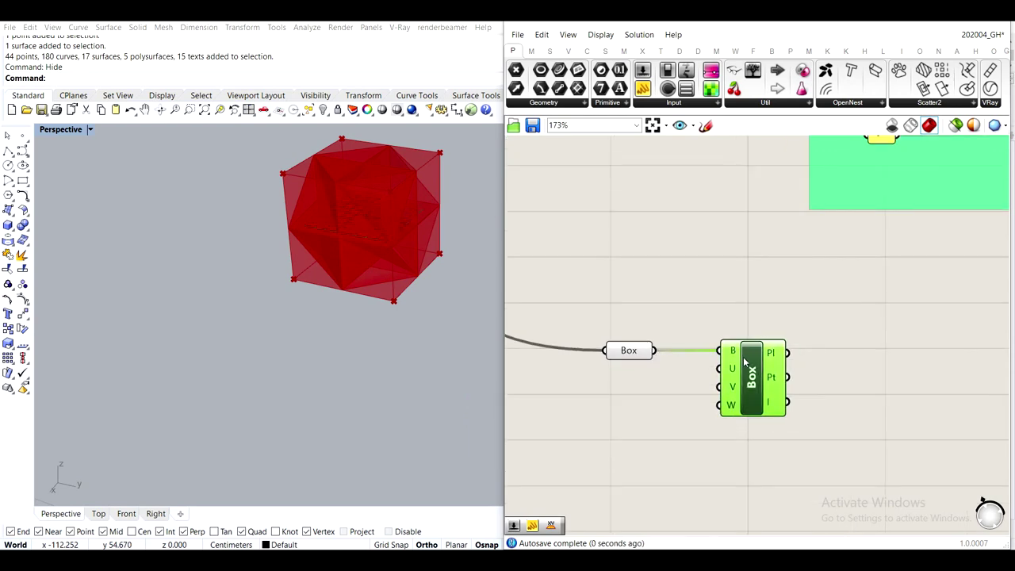
Add a panel containing 0 below the Box parameter and shrink it to fit its value
{"action": "scroll", "coordinate": [719, 299], "scroll_direction": "down", "scroll_amount": 6}
{"action": "scroll", "coordinate": [718, 300], "scroll_direction": "down", "scroll_amount": 5}
{"action": "scroll", "coordinate": [735, 288], "scroll_direction": "up", "scroll_amount": 4}
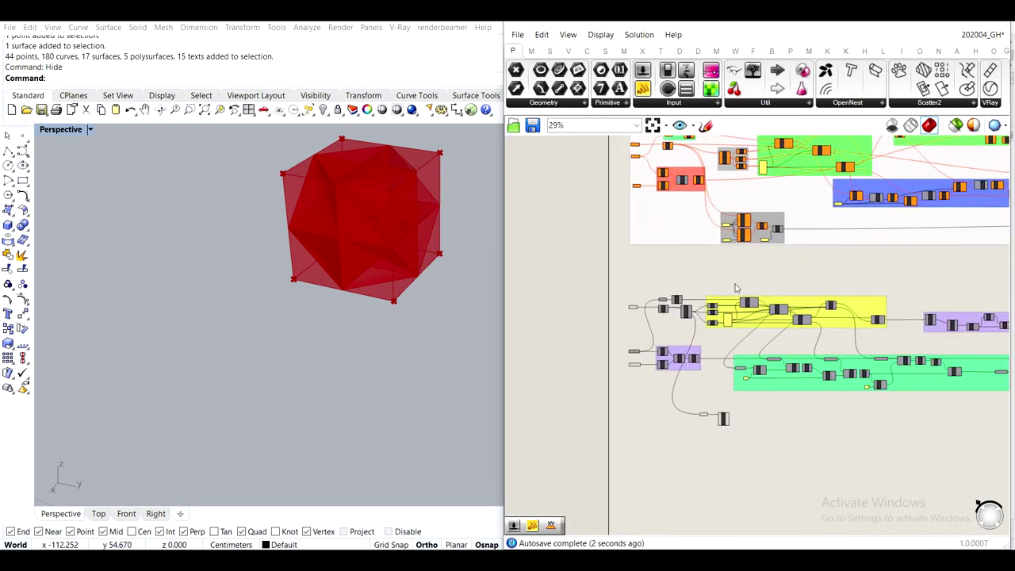
{"action": "scroll", "coordinate": [732, 403], "scroll_direction": "up", "scroll_amount": 8}
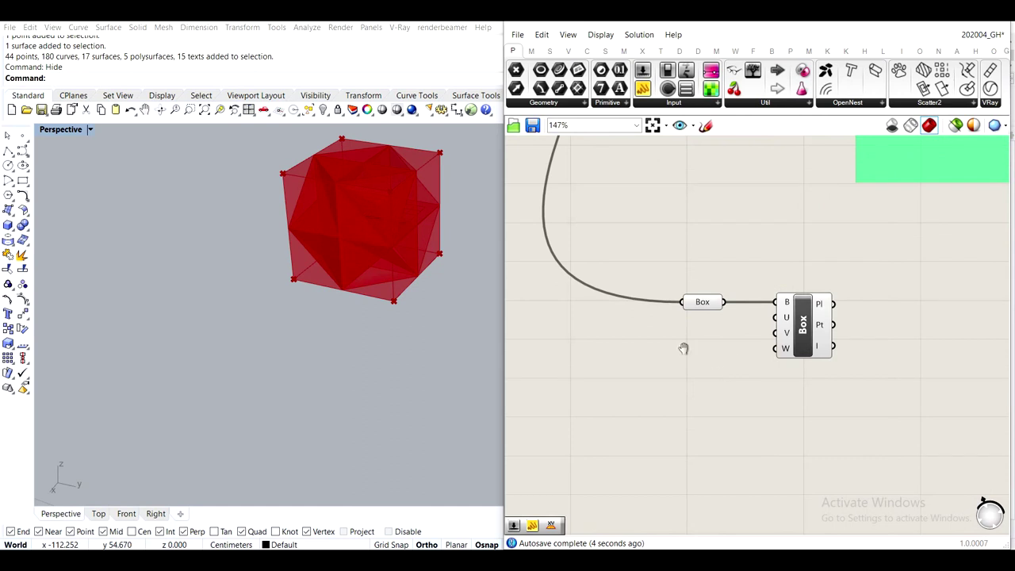
{"action": "double_click", "coordinate": [653, 325]}
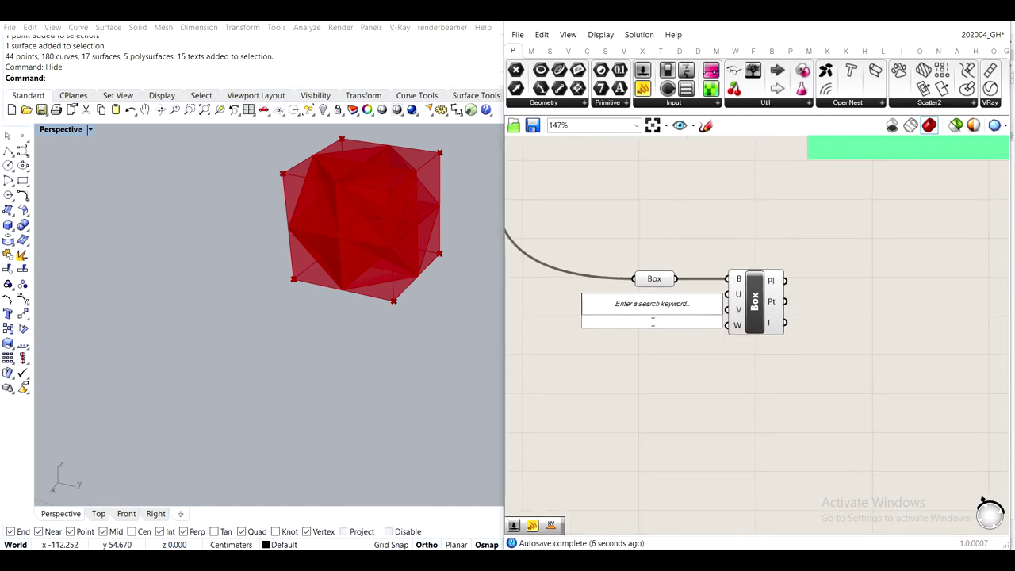
{"action": "type", "text": "panel"}
{"action": "key", "text": "Return"}
{"action": "double_click", "coordinate": [653, 321]}
{"action": "type", "text": "0"}
{"action": "left_click", "coordinate": [657, 229]}
Connect the 0 panel to the U, V and W inputs of Evaluate Box and view the evaluated corner
{"action": "left_click_drag", "start_coordinate": [592, 286], "coordinate": [727, 295]}
{"action": "left_click_drag", "start_coordinate": [698, 356], "coordinate": [728, 326]}
{"action": "left_click", "coordinate": [761, 305]}
{"action": "right_click_drag", "start_coordinate": [337, 278], "coordinate": [421, 292]}
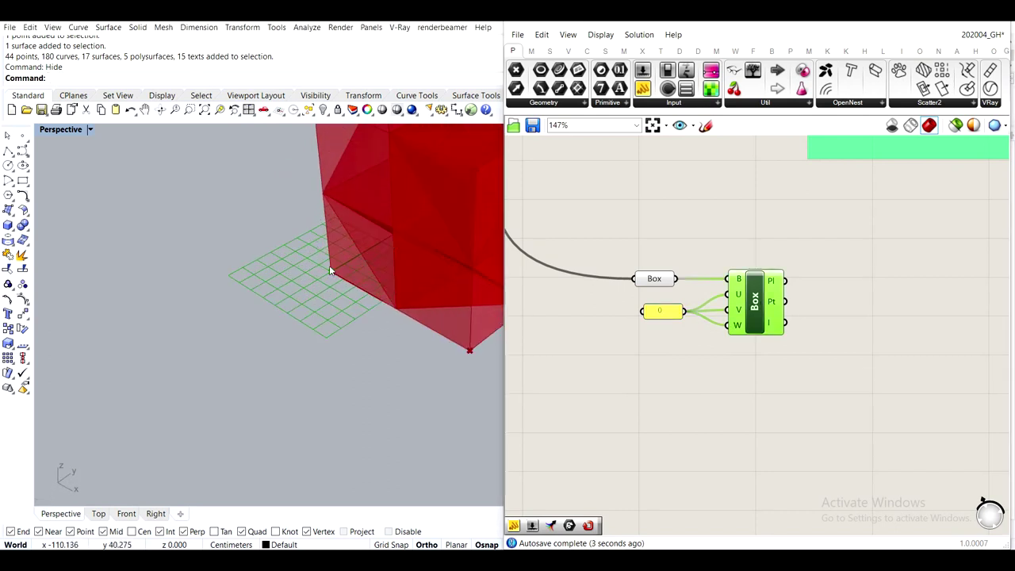
Duplicate the 0 panel and the Evaluate Box component with their connections, placing the copies below the originals
{"action": "left_click_drag", "start_coordinate": [788, 379], "coordinate": [671, 256]}
{"action": "left_click_drag", "start_coordinate": [774, 343], "coordinate": [587, 302]}
{"action": "left_click_drag", "start_coordinate": [760, 330], "coordinate": [808, 402]}
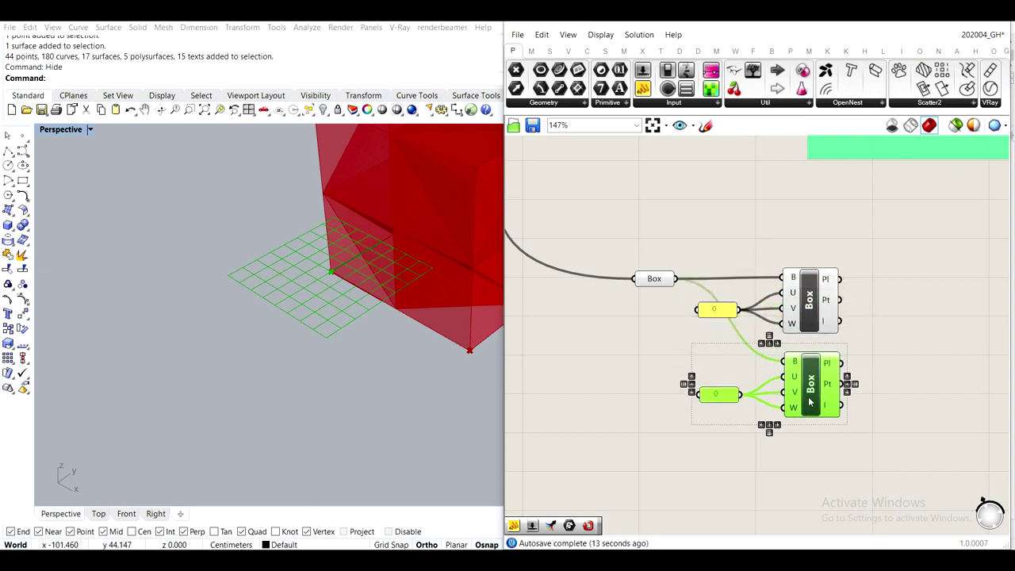
Disconnect the duplicated 0 panel from the second Evaluate Box's W input and move the panel beside its U and V inputs
{"action": "left_click", "coordinate": [719, 386]}
{"action": "scroll", "coordinate": [719, 386], "scroll_direction": "up", "scroll_amount": 3}
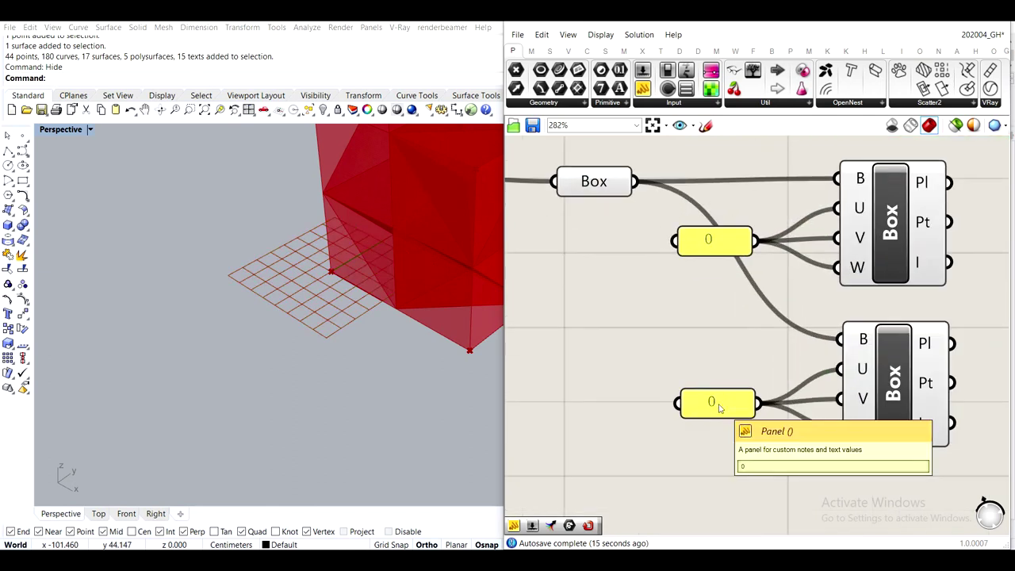
{"action": "left_click_drag", "start_coordinate": [842, 440], "coordinate": [736, 408], "text": "ctrl"}
{"action": "left_click_drag", "start_coordinate": [728, 408], "coordinate": [741, 384]}
{"action": "right_click_drag", "start_coordinate": [718, 437], "coordinate": [687, 406]}
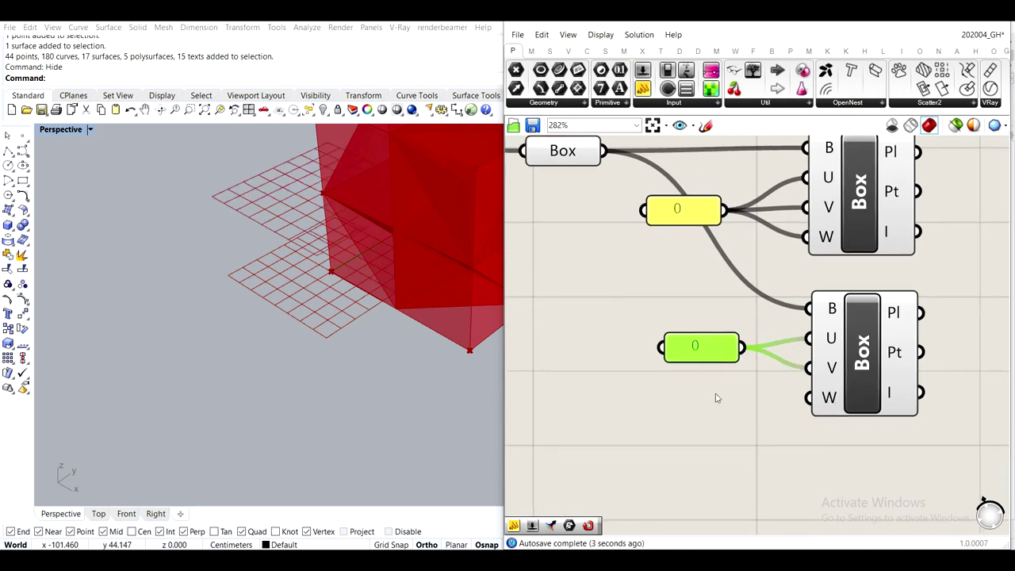
Add a panel containing 1, connect it to the second Evaluate Box's W input and view both evaluated corners of the box
{"action": "double_click", "coordinate": [738, 432]}
{"action": "type", "text": "//1"}
{"action": "key", "text": "Return"}
{"action": "left_click_drag", "start_coordinate": [762, 429], "coordinate": [809, 397]}
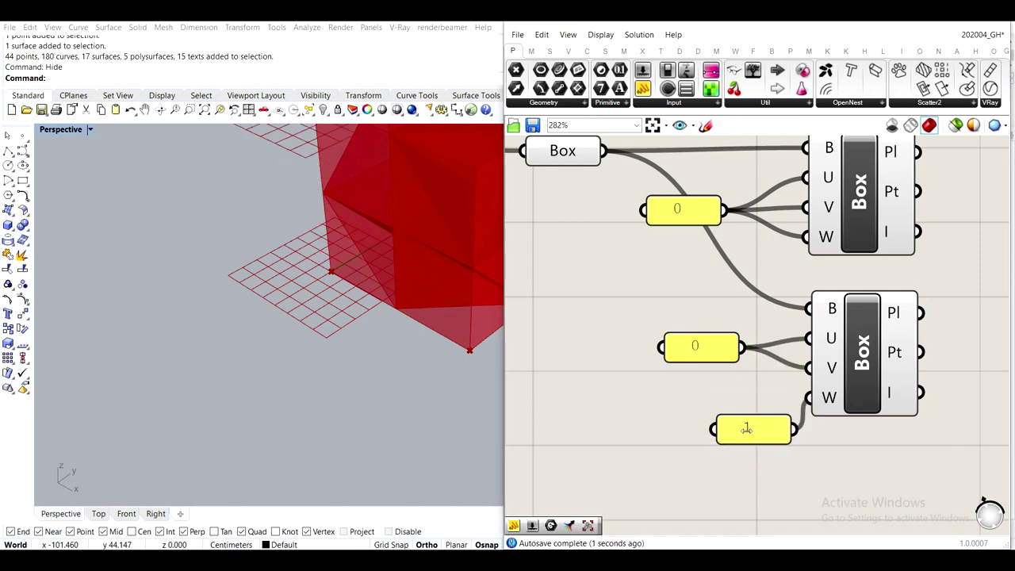
{"action": "left_click_drag", "start_coordinate": [745, 426], "coordinate": [709, 406]}
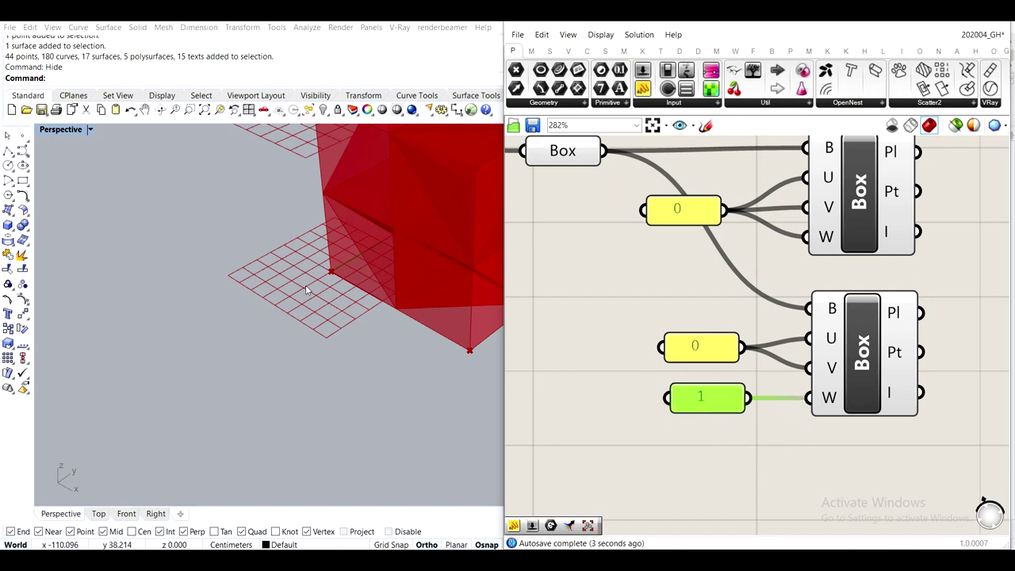
{"action": "scroll", "coordinate": [305, 284], "scroll_direction": "down", "scroll_amount": 5}
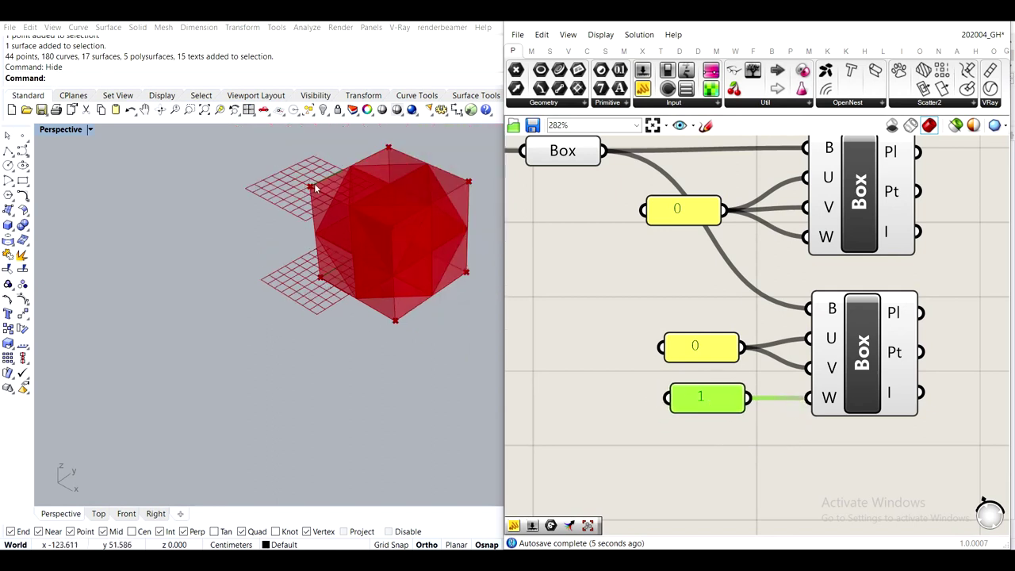
{"action": "scroll", "coordinate": [306, 189], "scroll_direction": "up", "scroll_amount": 2}
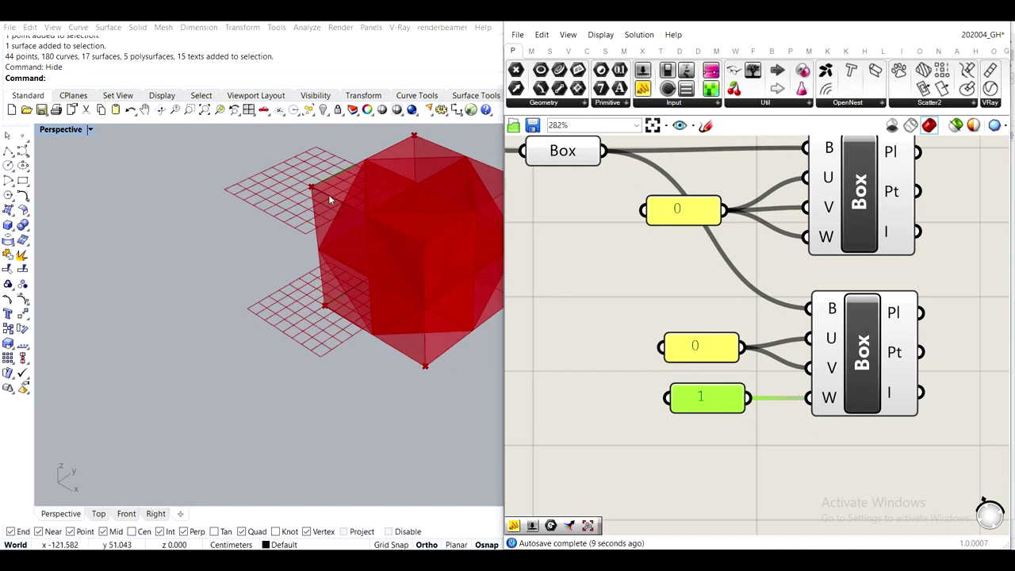
{"action": "scroll", "coordinate": [291, 182], "scroll_direction": "down", "scroll_amount": 2}
{"action": "right_click_drag", "start_coordinate": [291, 182], "coordinate": [327, 310]}
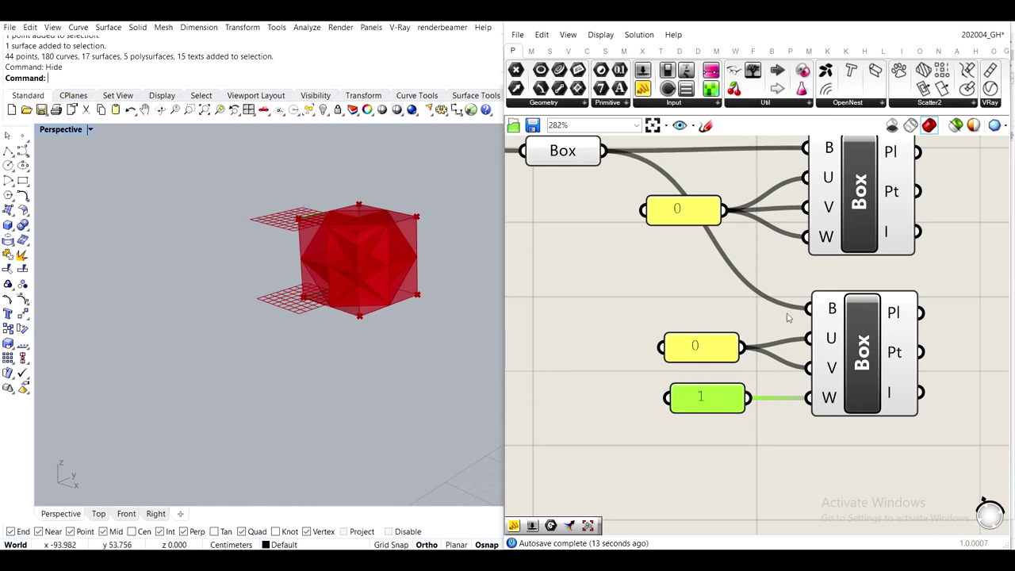
Examine the components following the two Evaluate Box components in the grey group of the upper reference definition
{"action": "scroll", "coordinate": [787, 317], "scroll_direction": "down", "scroll_amount": 3}
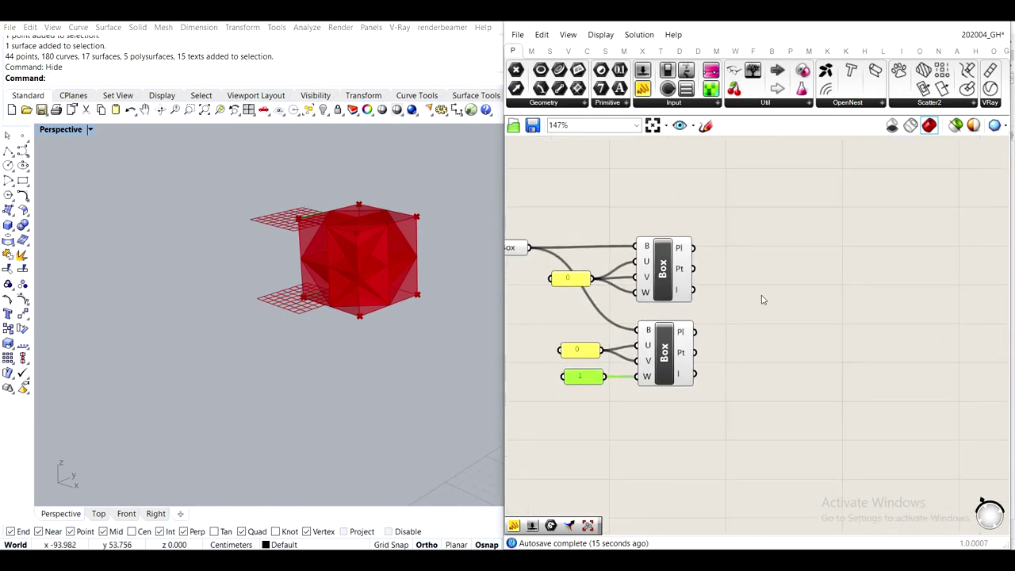
{"action": "scroll", "coordinate": [764, 299], "scroll_direction": "down", "scroll_amount": 5}
{"action": "scroll", "coordinate": [764, 299], "scroll_direction": "down", "scroll_amount": 2}
{"action": "right_click_drag", "start_coordinate": [764, 299], "coordinate": [725, 387]}
{"action": "scroll", "coordinate": [722, 220], "scroll_direction": "up", "scroll_amount": 4}
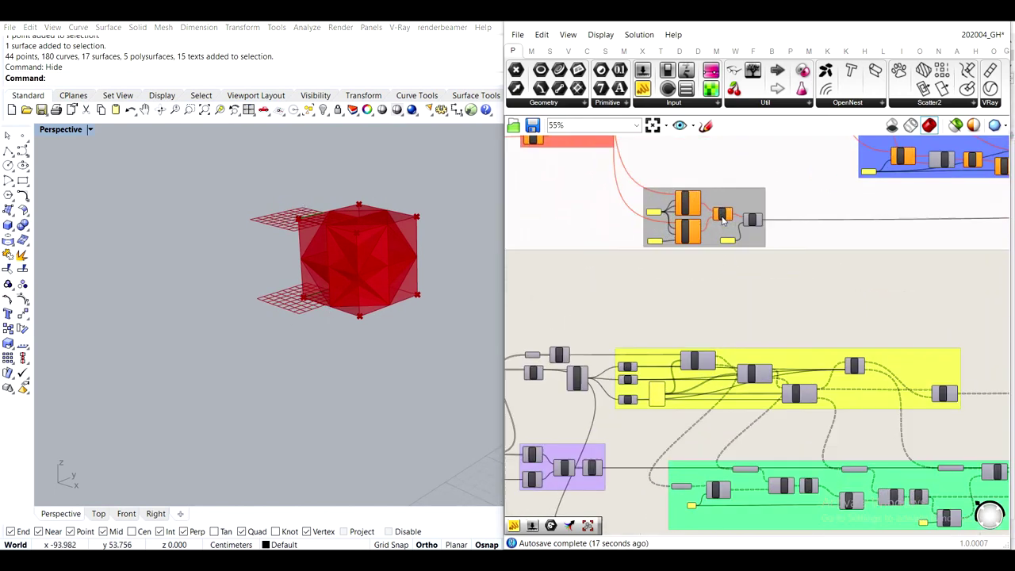
{"action": "scroll", "coordinate": [722, 219], "scroll_direction": "up", "scroll_amount": 4}
{"action": "scroll", "coordinate": [778, 294], "scroll_direction": "down", "scroll_amount": 4}
{"action": "scroll", "coordinate": [778, 271], "scroll_direction": "up", "scroll_amount": 4}
{"action": "scroll", "coordinate": [777, 272], "scroll_direction": "down", "scroll_amount": 4}
{"action": "right_click_drag", "start_coordinate": [769, 336], "coordinate": [757, 170]}
{"action": "right_click_drag", "start_coordinate": [709, 472], "coordinate": [696, 373]}
{"action": "scroll", "coordinate": [696, 373], "scroll_direction": "up", "scroll_amount": 5}
{"action": "scroll", "coordinate": [690, 384], "scroll_direction": "up", "scroll_amount": 2}
Add a Distance component and connect the Pt outputs of the two Evaluate Box components to its A and B inputs
{"action": "double_click", "coordinate": [737, 422]}
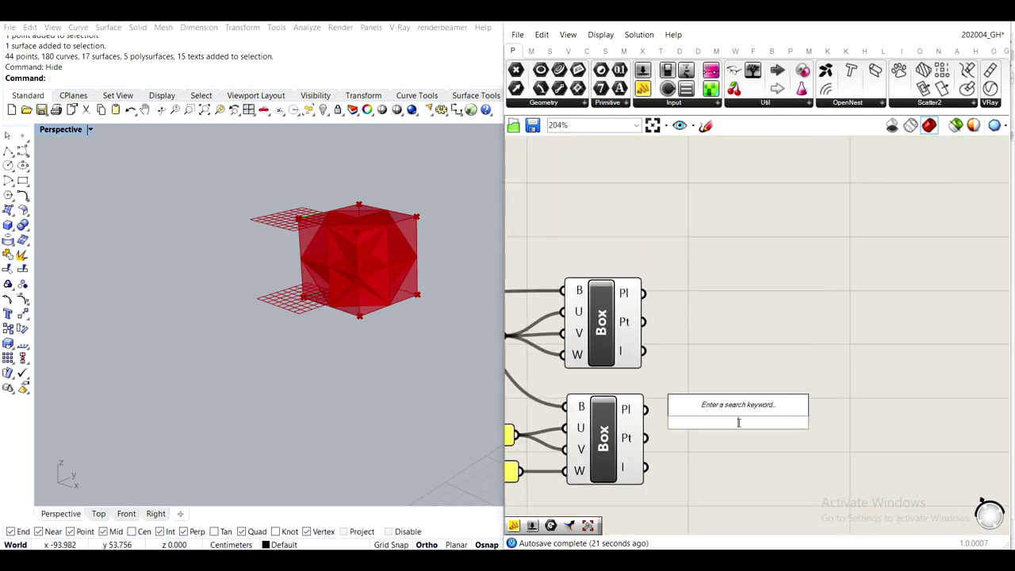
{"action": "type", "text": "dist"}
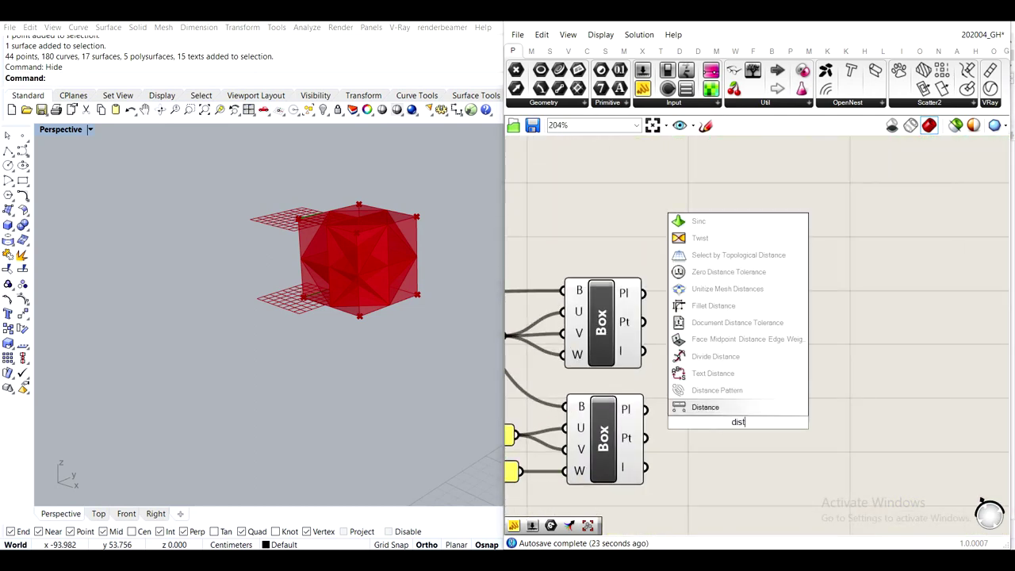
{"action": "key", "text": "Return"}
{"action": "left_click_drag", "start_coordinate": [644, 321], "coordinate": [701, 411]}
{"action": "left_click_drag", "start_coordinate": [644, 438], "coordinate": [701, 432]}
Add a Multiplication component and connect the Distance output to its A input
{"action": "right_click_drag", "start_coordinate": [817, 444], "coordinate": [731, 322]}
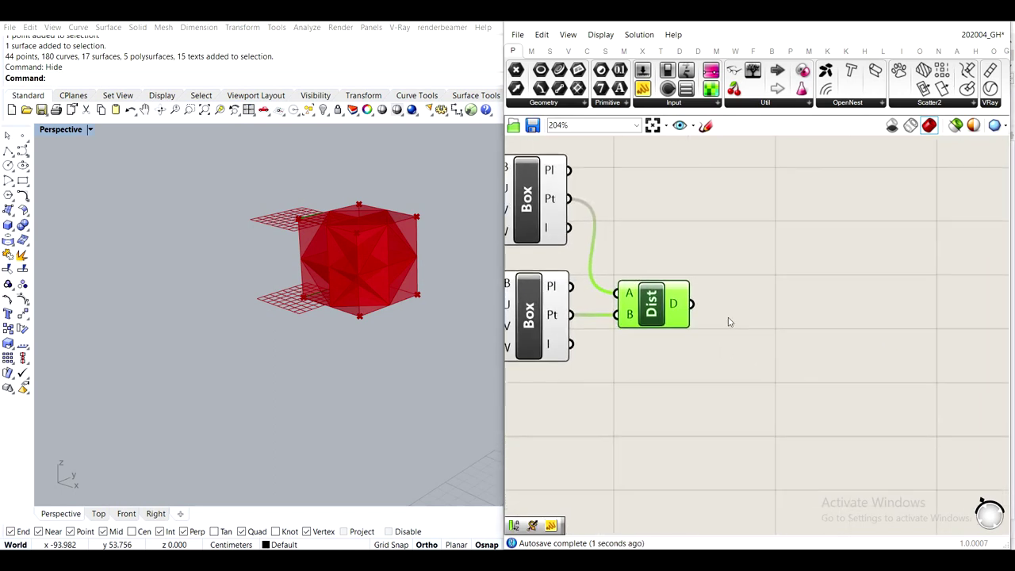
{"action": "double_click", "coordinate": [806, 384]}
{"action": "type", "text": "*"}
{"action": "key", "text": "Return"}
{"action": "left_click_drag", "start_coordinate": [693, 303], "coordinate": [778, 315]}
{"action": "double_click", "coordinate": [733, 417]}
{"action": "type", "text": "1.5"}
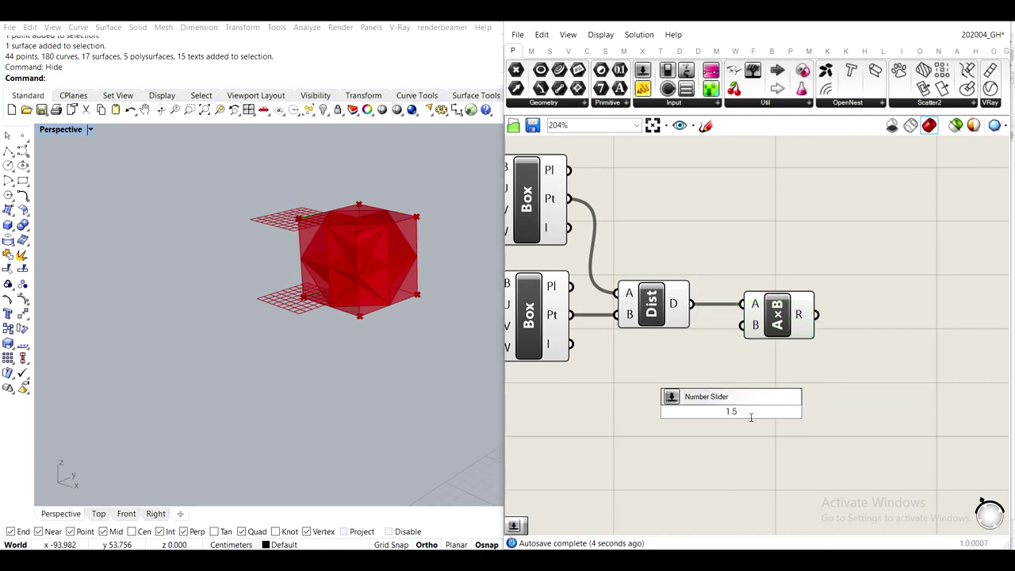
{"action": "left_click", "coordinate": [759, 401]}
{"action": "left_click_drag", "start_coordinate": [820, 412], "coordinate": [742, 325]}
{"action": "left_click_drag", "start_coordinate": [781, 418], "coordinate": [743, 397]}
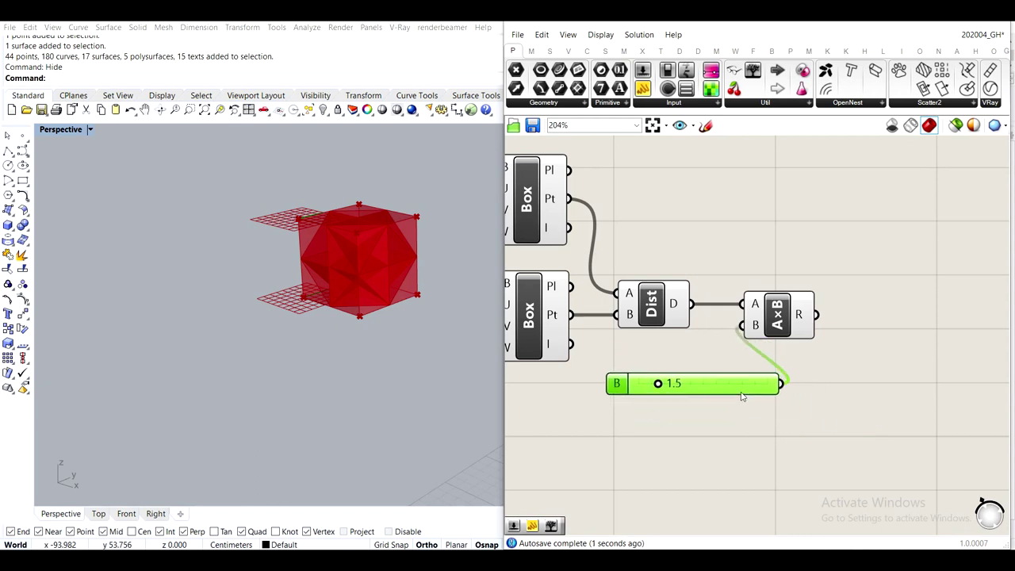
{"action": "key", "text": "Delete"}
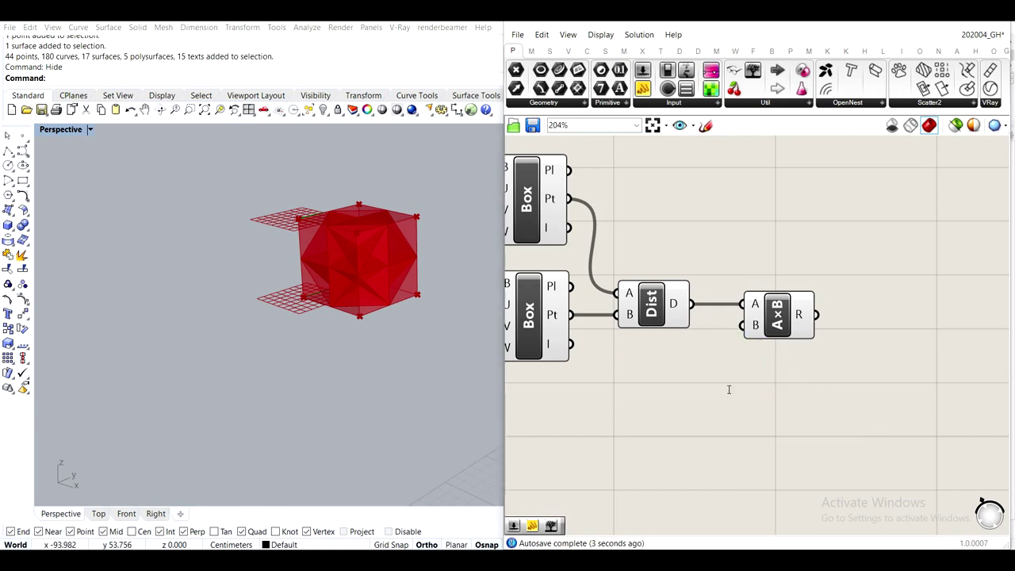
Add a panel containing 1.5, connect it to the Multiplication component's B input and place it beside that component
{"action": "double_click", "coordinate": [729, 389]}
{"action": "type", "text": "//"}
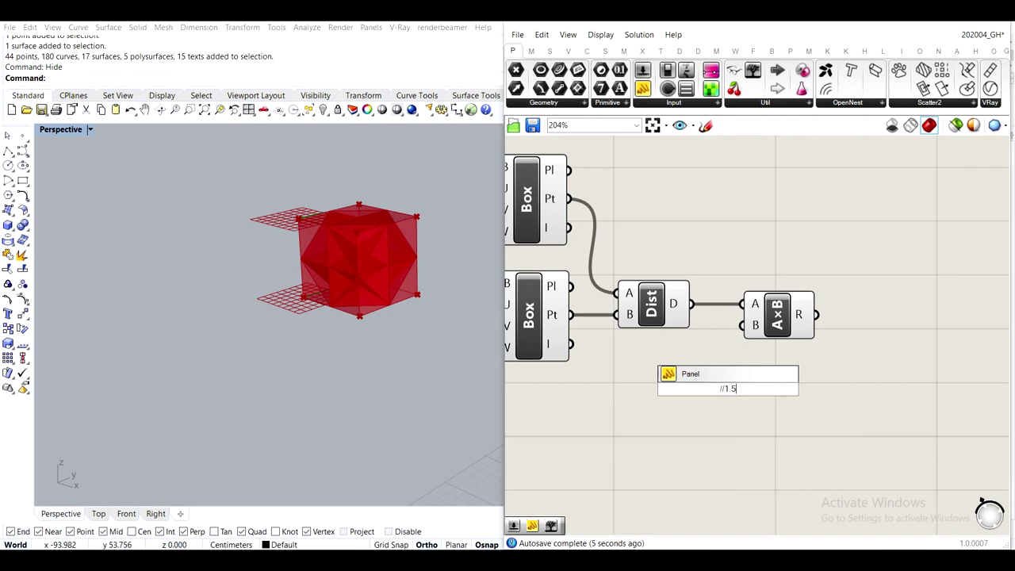
{"action": "type", "text": "1.5"}
{"action": "key", "text": "Return"}
{"action": "left_click_drag", "start_coordinate": [754, 388], "coordinate": [741, 332]}
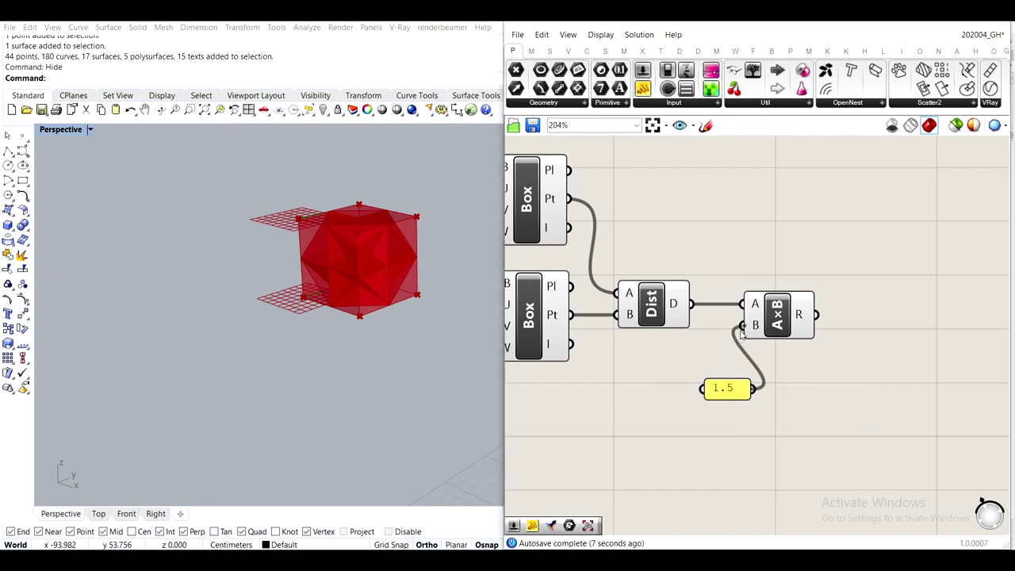
{"action": "left_click_drag", "start_coordinate": [725, 395], "coordinate": [694, 349]}
Turn off the previews of the new Box parameter, both Evaluate Box components and the Distance component
{"action": "scroll", "coordinate": [758, 408], "scroll_direction": "down", "scroll_amount": 4}
{"action": "left_click_drag", "start_coordinate": [801, 442], "coordinate": [530, 252]}
{"action": "middle_click", "coordinate": [531, 252]}
{"action": "left_click", "coordinate": [537, 240]}
{"action": "scroll", "coordinate": [750, 377], "scroll_direction": "up", "scroll_amount": 3}
{"action": "middle_click", "coordinate": [794, 366]}
{"action": "scroll", "coordinate": [821, 347], "scroll_direction": "down", "scroll_amount": 4}
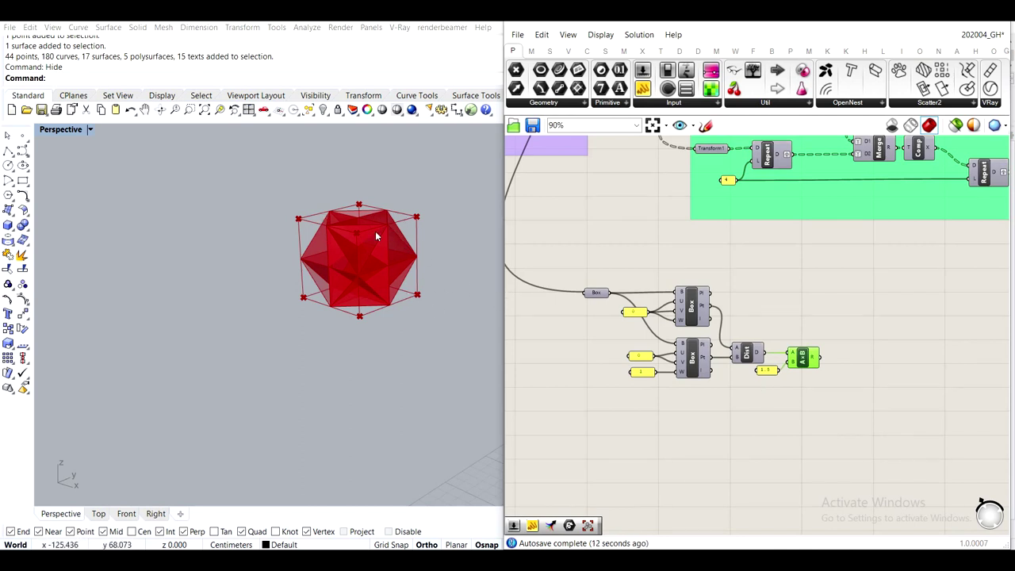
Examine the final Transform component of the new definition and the next grey group in the upper reference definition
{"action": "scroll", "coordinate": [766, 301], "scroll_direction": "down", "scroll_amount": 5}
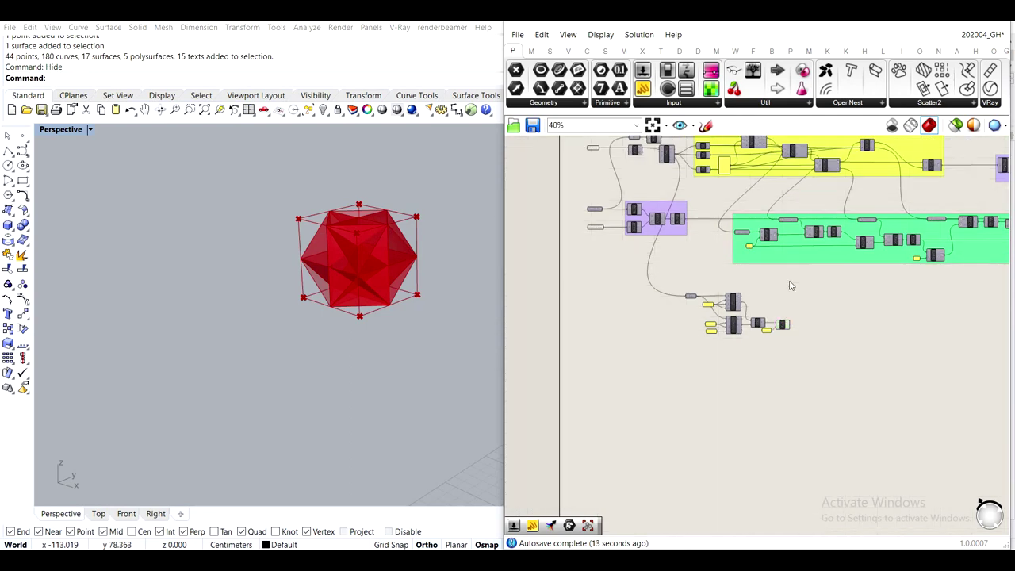
{"action": "scroll", "coordinate": [781, 381], "scroll_direction": "down", "scroll_amount": 1}
{"action": "right_click_drag", "start_coordinate": [991, 359], "coordinate": [791, 320]}
{"action": "scroll", "coordinate": [790, 320], "scroll_direction": "up", "scroll_amount": 2}
{"action": "right_click_drag", "start_coordinate": [579, 379], "coordinate": [722, 478]}
{"action": "scroll", "coordinate": [843, 432], "scroll_direction": "up", "scroll_amount": 4}
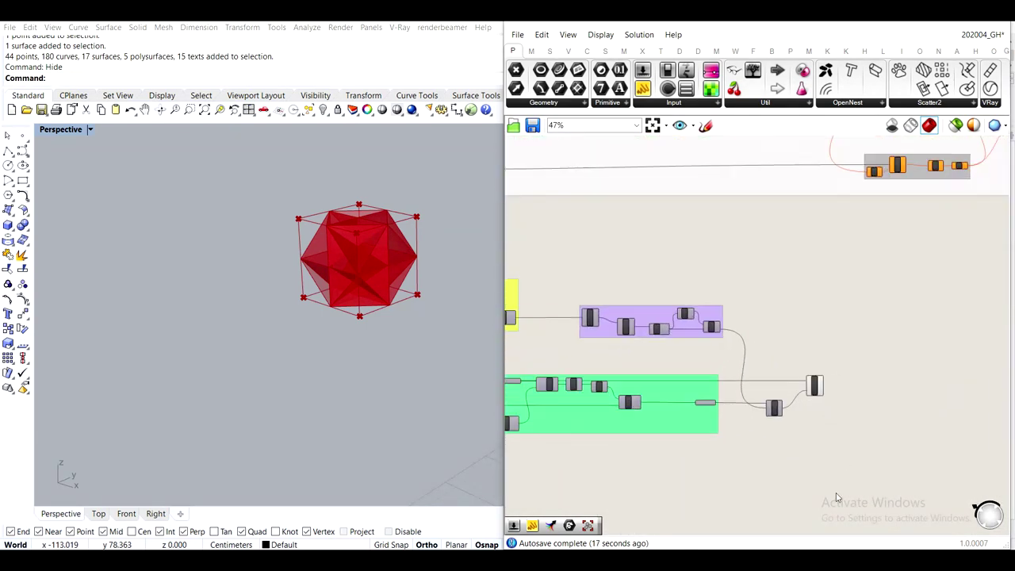
{"action": "scroll", "coordinate": [824, 493], "scroll_direction": "down", "scroll_amount": 1}
{"action": "right_click_drag", "start_coordinate": [863, 298], "coordinate": [761, 301]}
{"action": "scroll", "coordinate": [809, 346], "scroll_direction": "up", "scroll_amount": 5}
{"action": "scroll", "coordinate": [809, 347], "scroll_direction": "down", "scroll_amount": 4}
{"action": "scroll", "coordinate": [743, 379], "scroll_direction": "up", "scroll_amount": 4}
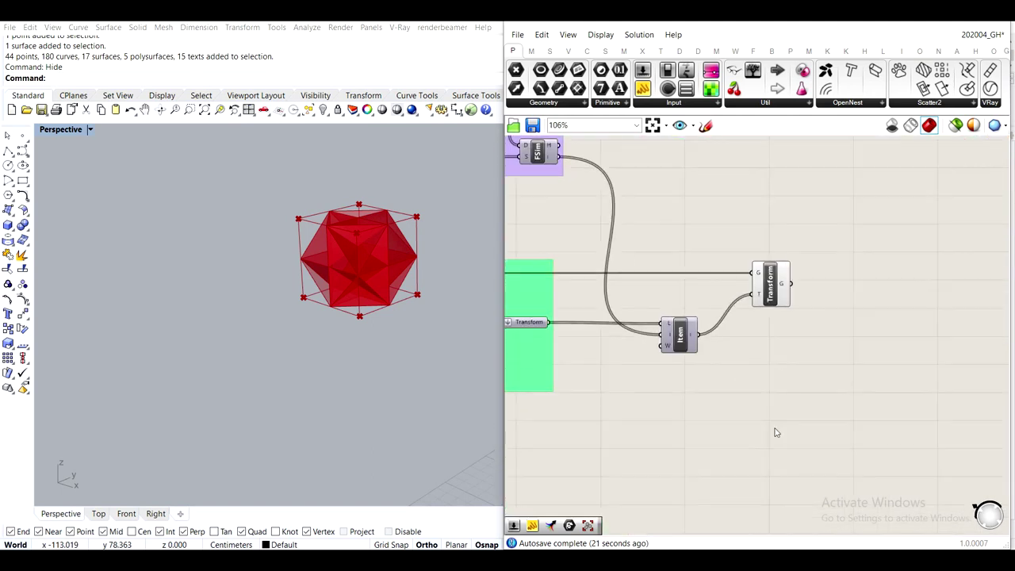
Add a Move component below the final Transform component and connect the Transform output to its G input
{"action": "right_click_drag", "start_coordinate": [774, 431], "coordinate": [741, 317]}
{"action": "double_click", "coordinate": [775, 369]}
{"action": "type", "text": "move"}
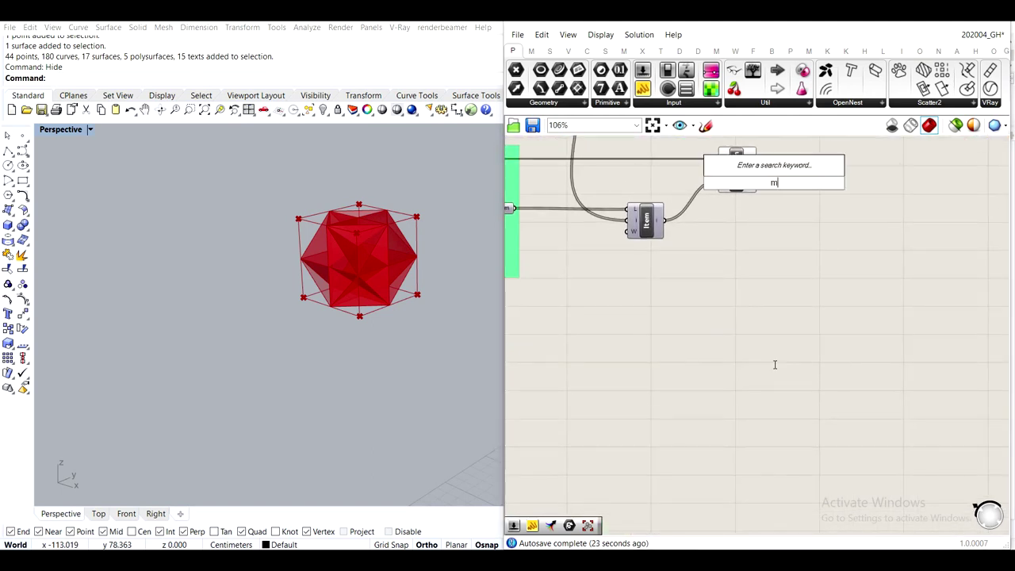
{"action": "key", "text": "Return"}
{"action": "left_click_drag", "start_coordinate": [775, 369], "coordinate": [791, 315]}
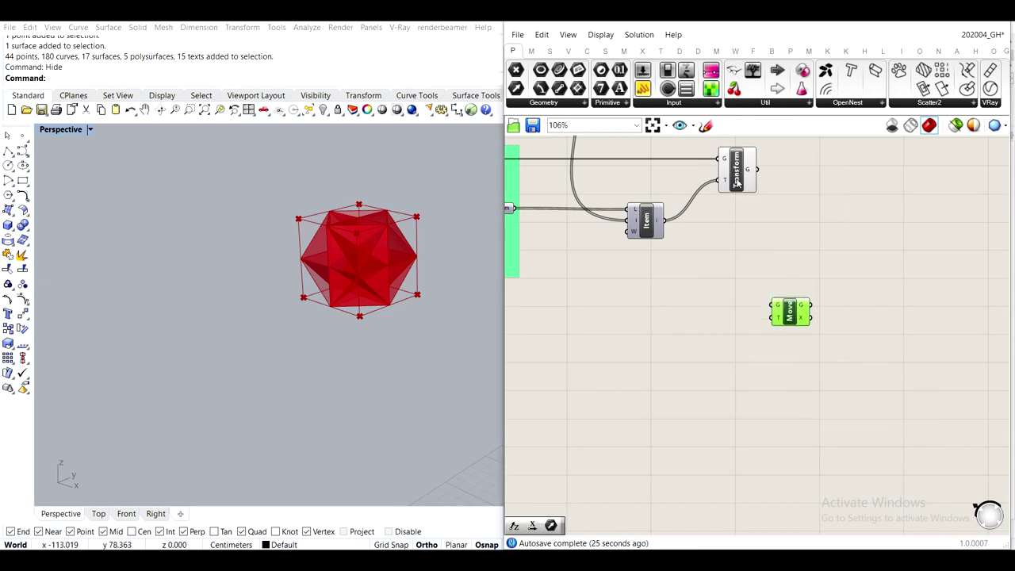
{"action": "scroll", "coordinate": [717, 203], "scroll_direction": "up", "scroll_amount": 2}
{"action": "left_click_drag", "start_coordinate": [753, 199], "coordinate": [786, 454]}
{"action": "right_click_drag", "start_coordinate": [786, 440], "coordinate": [800, 292]}
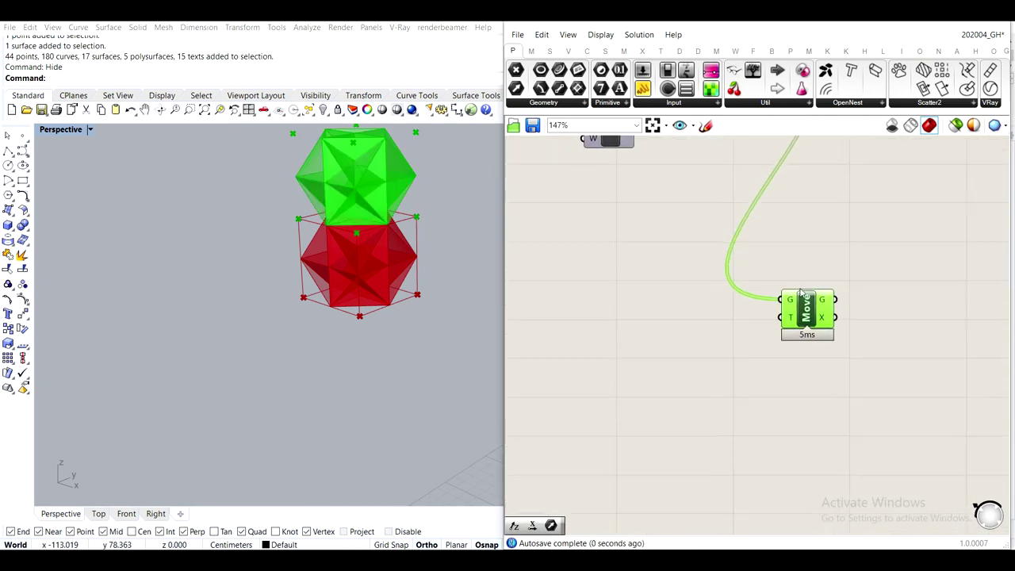
{"action": "scroll", "coordinate": [804, 283], "scroll_direction": "down", "scroll_amount": 4}
{"action": "left_click_drag", "start_coordinate": [803, 290], "coordinate": [811, 330]}
{"action": "scroll", "coordinate": [817, 325], "scroll_direction": "down", "scroll_amount": 2}
{"action": "right_click_drag", "start_coordinate": [802, 329], "coordinate": [842, 306]}
{"action": "scroll", "coordinate": [842, 307], "scroll_direction": "down", "scroll_amount": 1}
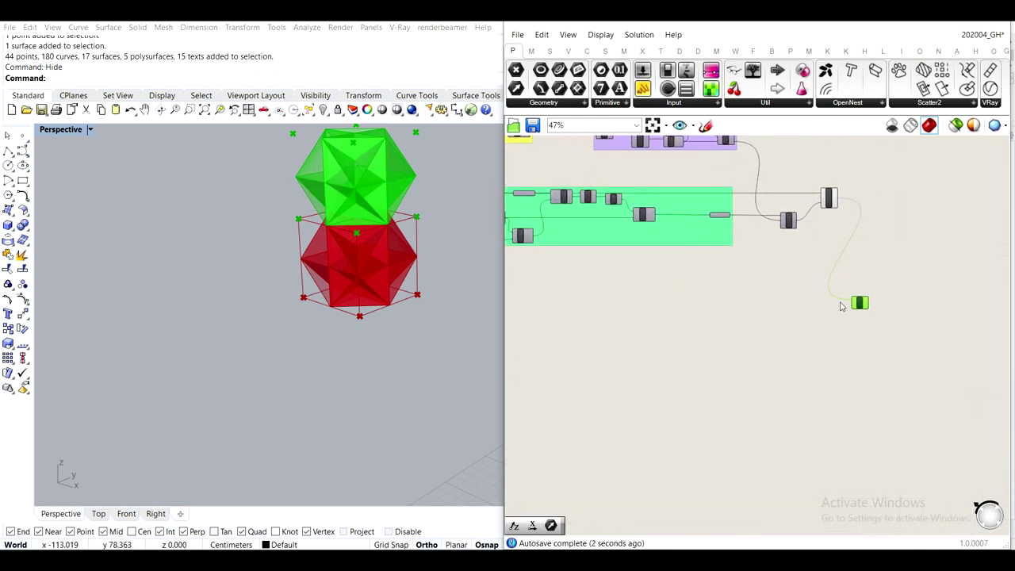
Add a Unit Z component, connect it to the Move component's T input and place it beside that component
{"action": "scroll", "coordinate": [842, 307], "scroll_direction": "up", "scroll_amount": 3}
{"action": "double_click", "coordinate": [806, 325]}
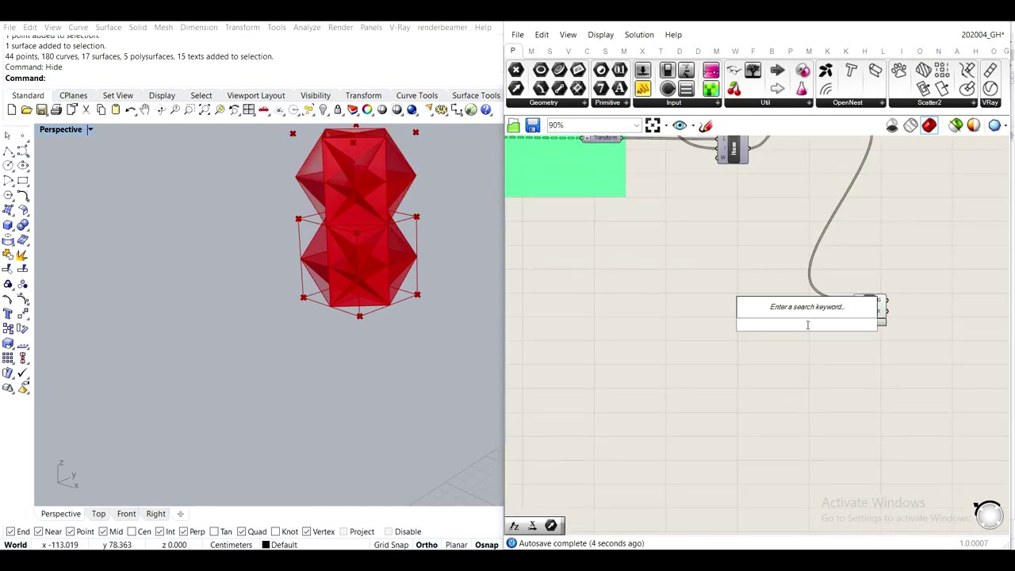
{"action": "type", "text": "z"}
{"action": "key", "text": "Return"}
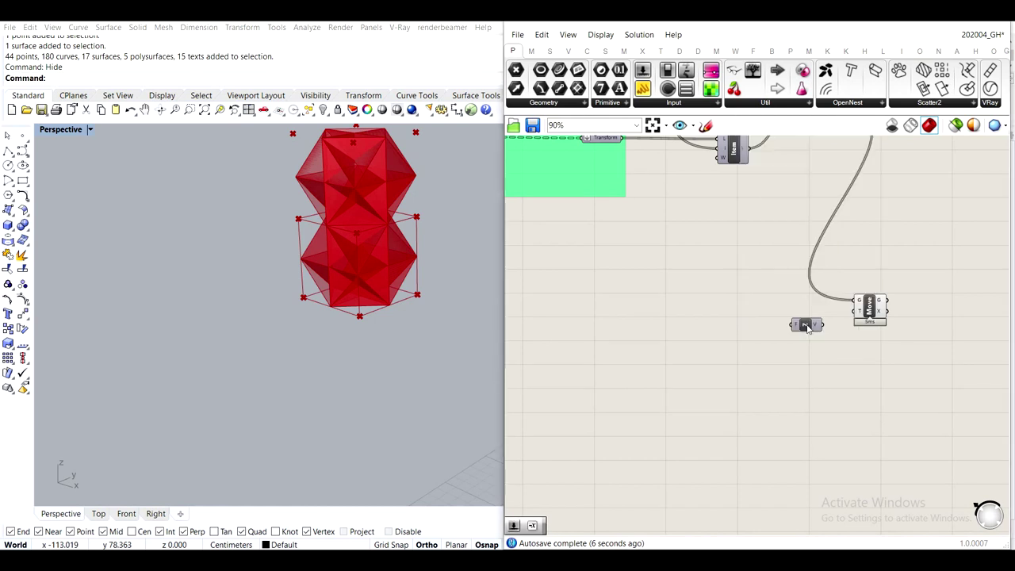
{"action": "scroll", "coordinate": [804, 325], "scroll_direction": "up", "scroll_amount": 2}
{"action": "left_click_drag", "start_coordinate": [831, 324], "coordinate": [883, 303]}
{"action": "left_click_drag", "start_coordinate": [812, 334], "coordinate": [839, 311]}
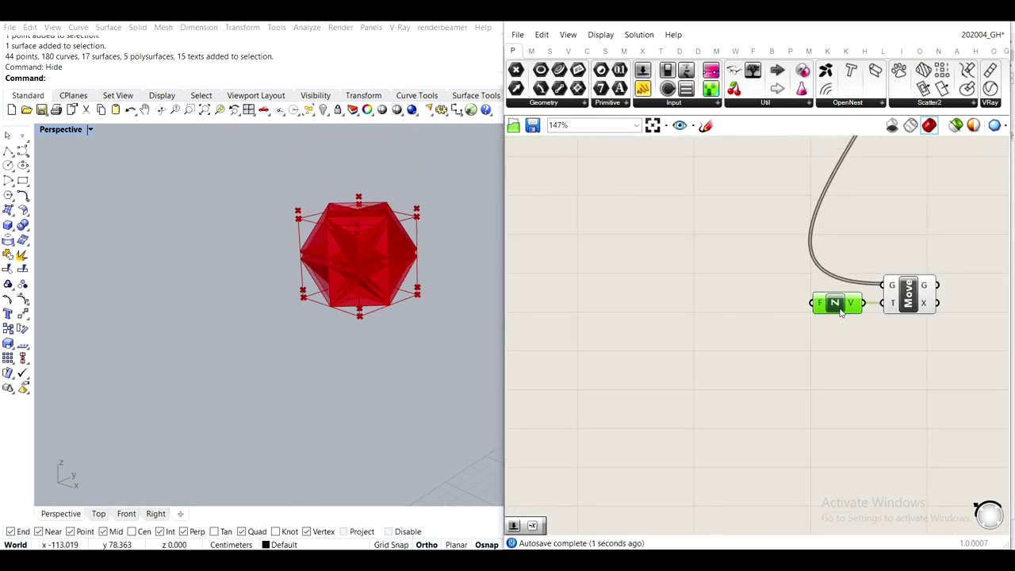
{"action": "scroll", "coordinate": [834, 313], "scroll_direction": "down", "scroll_amount": 5}
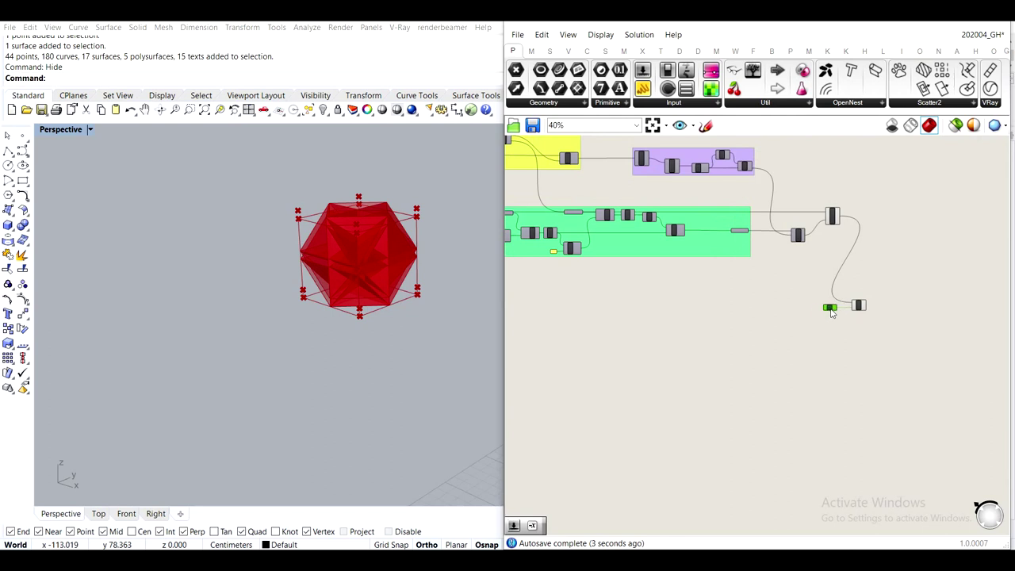
{"action": "left_click_drag", "start_coordinate": [846, 314], "coordinate": [838, 313]}
{"action": "right_click_drag", "start_coordinate": [724, 307], "coordinate": [927, 288]}
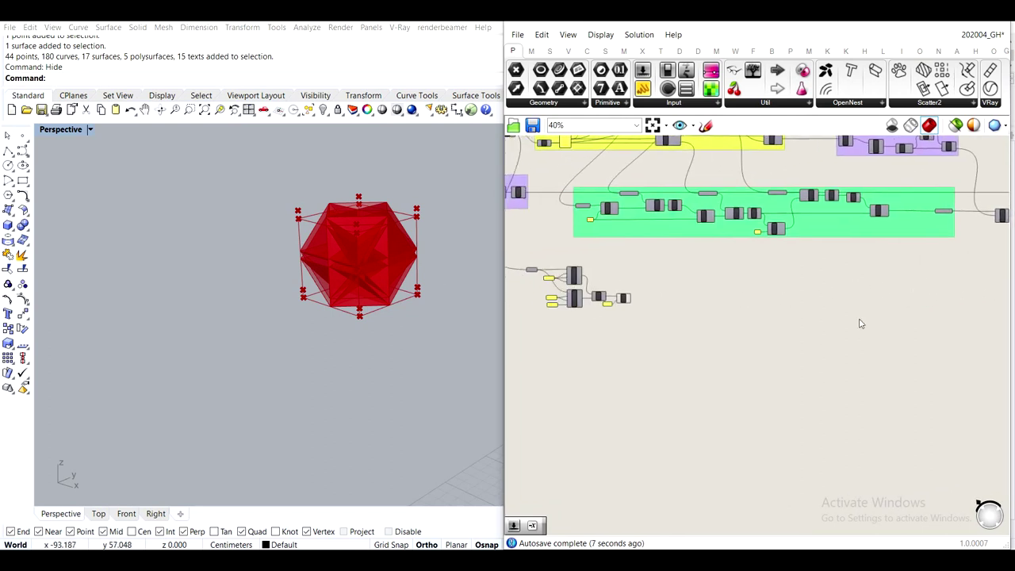
{"action": "scroll", "coordinate": [655, 323], "scroll_direction": "up", "scroll_amount": 3}
{"action": "left_click_drag", "start_coordinate": [643, 88], "coordinate": [711, 300]}
{"action": "scroll", "coordinate": [621, 292], "scroll_direction": "up", "scroll_amount": 3}
{"action": "left_click", "coordinate": [613, 292]}
{"action": "key", "text": "Delete"}
Add a Number parameter fed by the Multiplication component's R output and turn off the Multiplication component's preview
{"action": "double_click", "coordinate": [709, 295]}
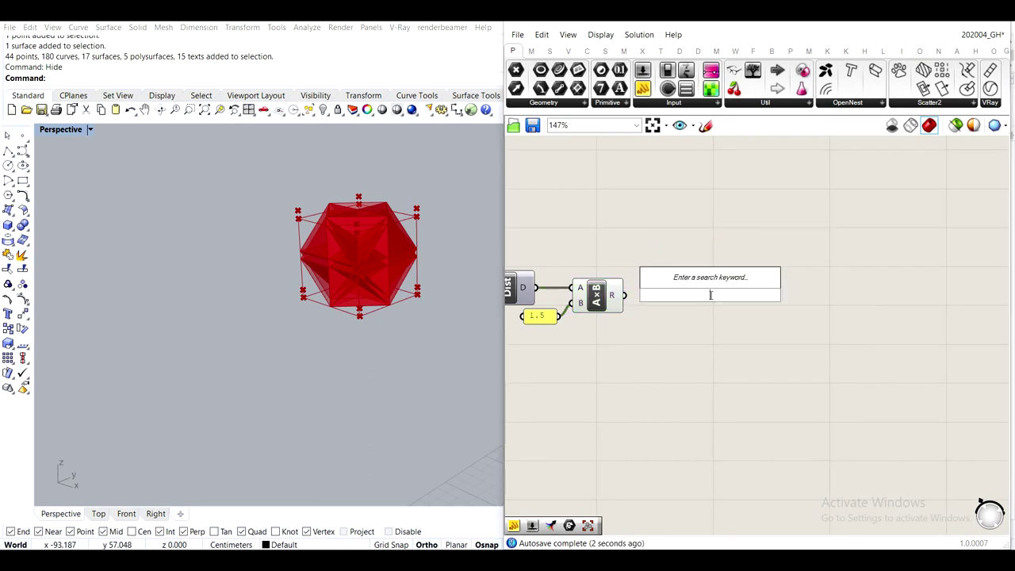
{"action": "type", "text": "num"}
{"action": "key", "text": "Return"}
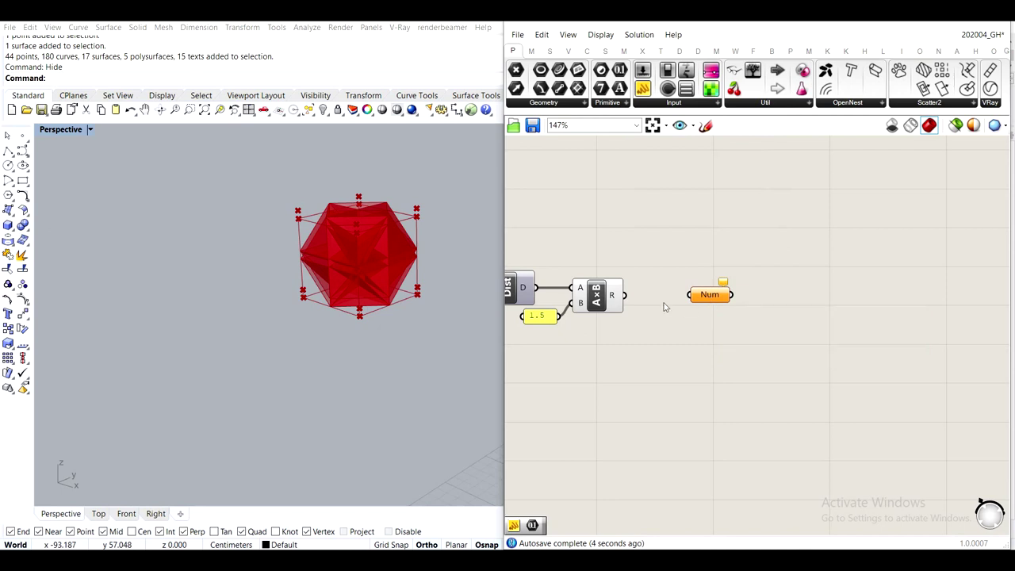
{"action": "left_click_drag", "start_coordinate": [625, 297], "coordinate": [695, 299]}
{"action": "left_click", "coordinate": [595, 298]}
{"action": "middle_click", "coordinate": [596, 298]}
{"action": "scroll", "coordinate": [555, 290], "scroll_direction": "down", "scroll_amount": 6}
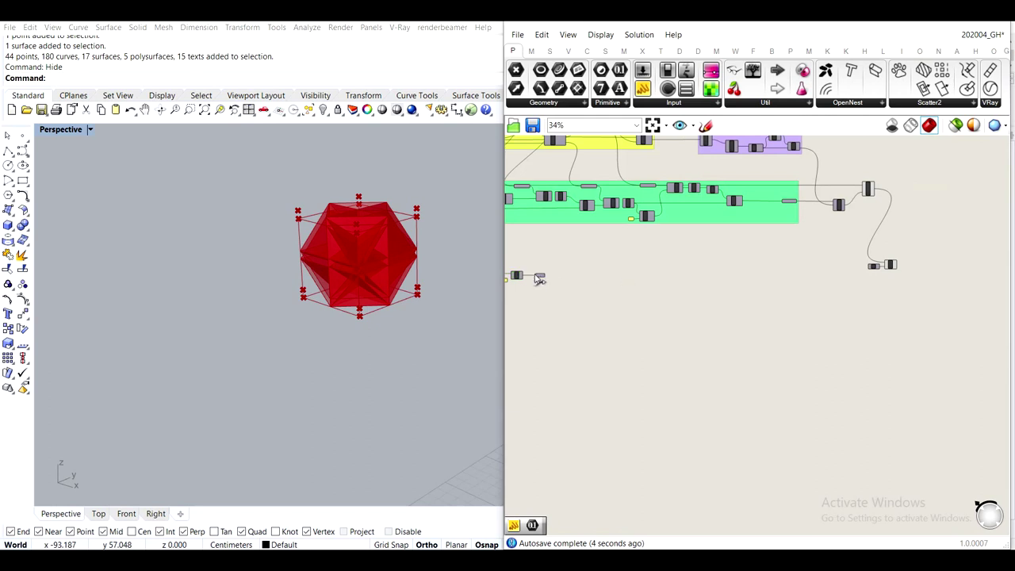
Bring the Number parameter over near the Unit Z component and shift Unit Z and Move farther along to make room between them
{"action": "left_click_drag", "start_coordinate": [540, 277], "coordinate": [845, 276]}
{"action": "scroll", "coordinate": [857, 280], "scroll_direction": "up", "scroll_amount": 6}
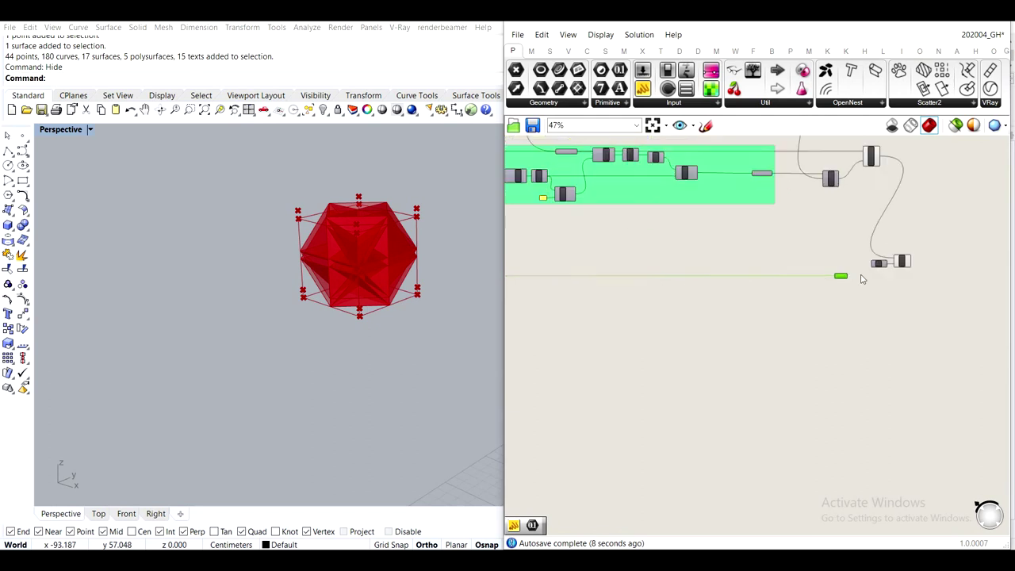
{"action": "left_click", "coordinate": [708, 326]}
{"action": "mouse_move", "coordinate": [692, 320]}
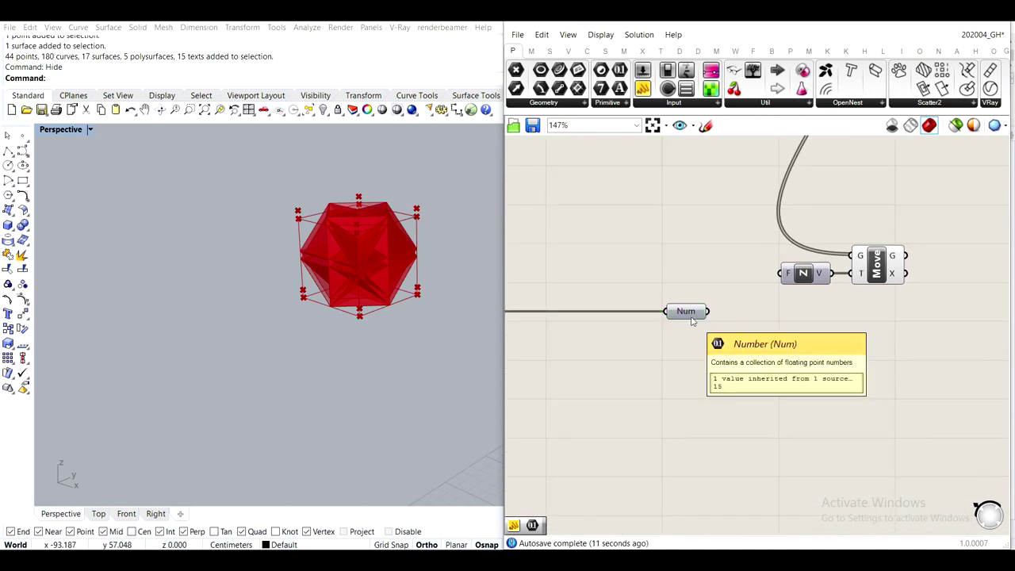
{"action": "scroll", "coordinate": [692, 320], "scroll_direction": "down", "scroll_amount": 2}
{"action": "right_click_drag", "start_coordinate": [800, 193], "coordinate": [769, 331]}
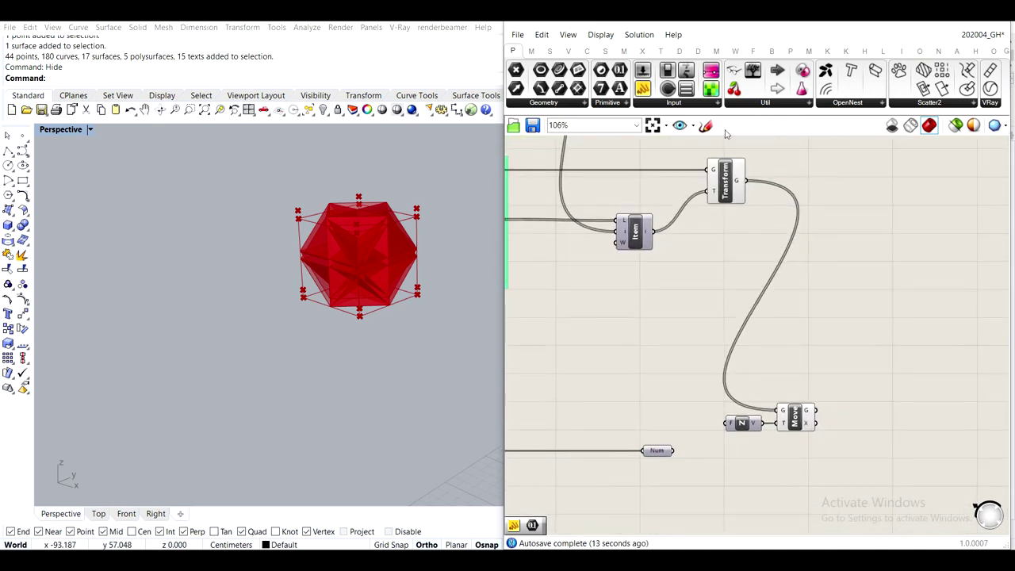
{"action": "mouse_move", "coordinate": [743, 187]}
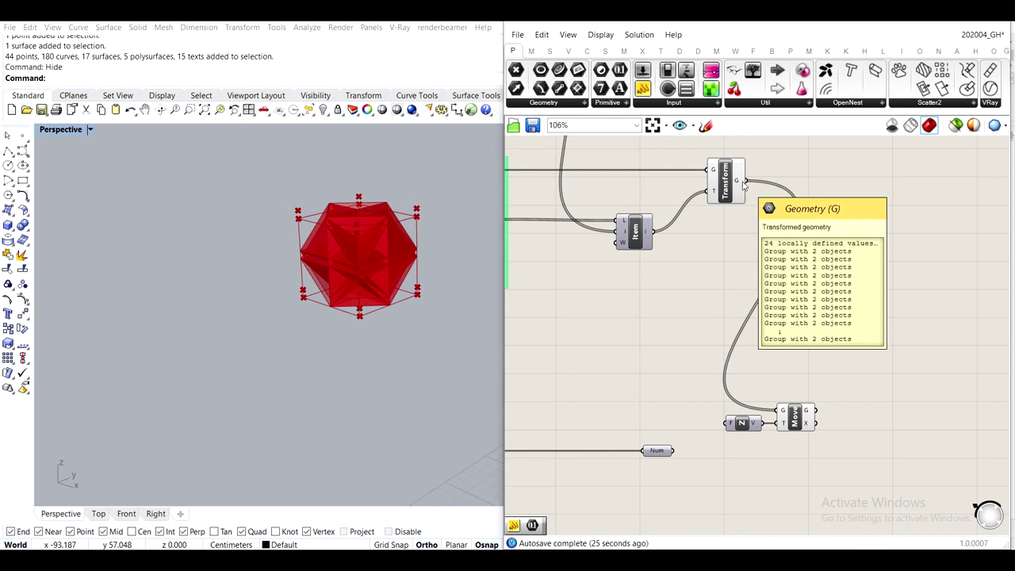
{"action": "left_click_drag", "start_coordinate": [848, 464], "coordinate": [690, 379]}
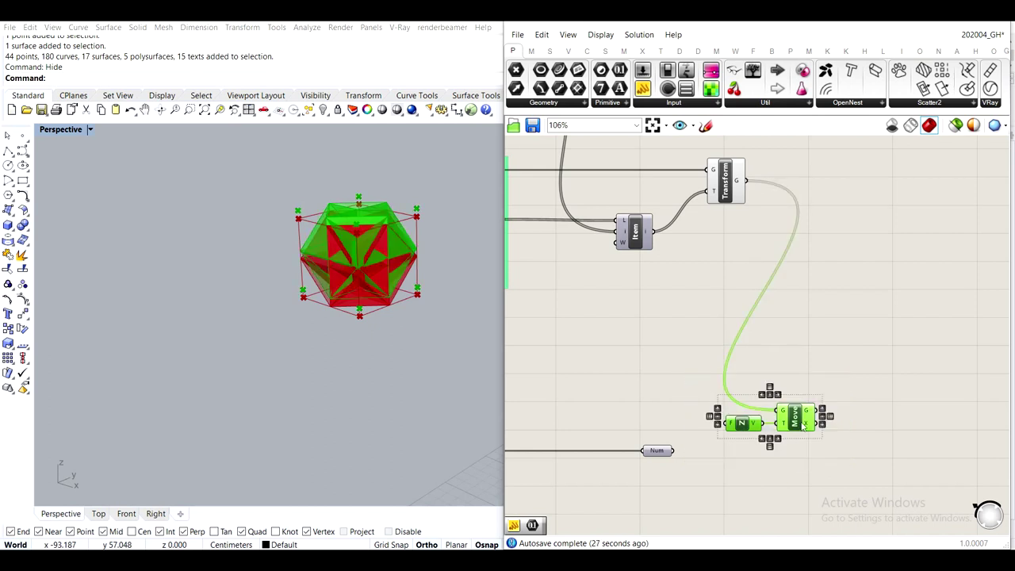
{"action": "left_click_drag", "start_coordinate": [747, 421], "coordinate": [823, 400]}
Add a Series component above the Number parameter and connect its output to an enlarged panel
{"action": "left_click", "coordinate": [706, 357]}
{"action": "double_click", "coordinate": [705, 356]}
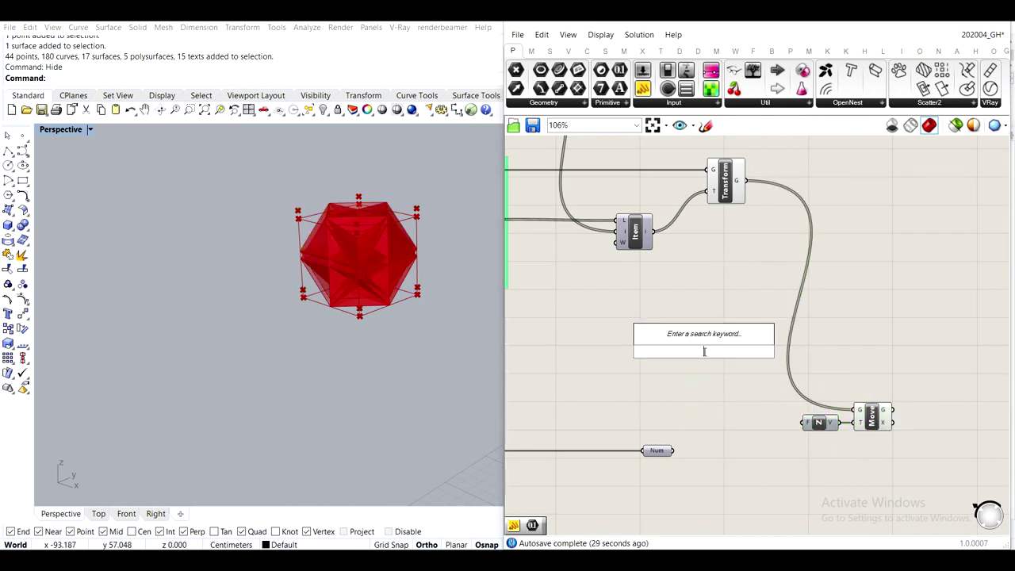
{"action": "type", "text": "serie"}
{"action": "key", "text": "Return"}
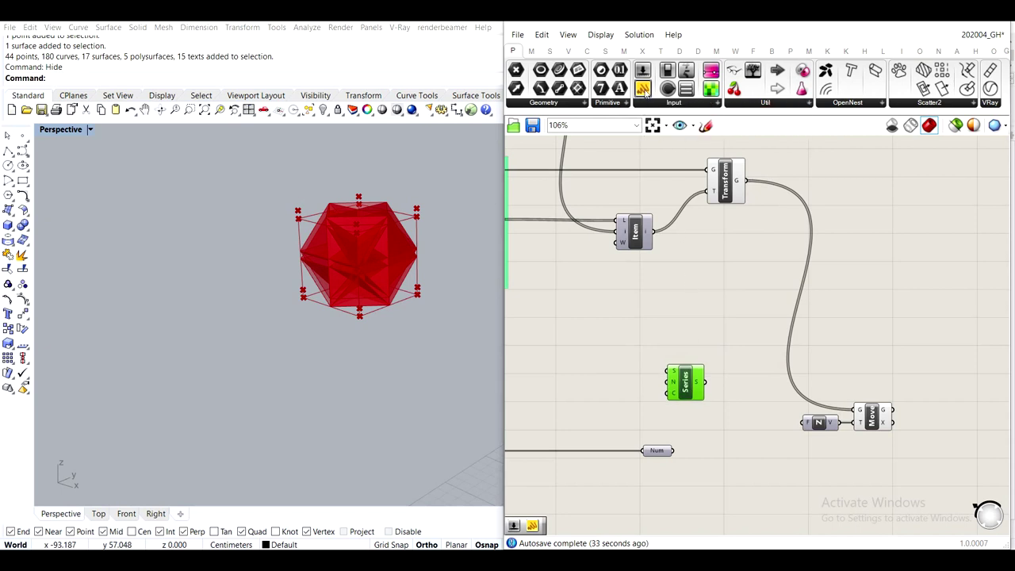
{"action": "left_click_drag", "start_coordinate": [646, 91], "coordinate": [760, 327]}
{"action": "scroll", "coordinate": [726, 380], "scroll_direction": "up", "scroll_amount": 3}
{"action": "left_click_drag", "start_coordinate": [697, 383], "coordinate": [711, 312]}
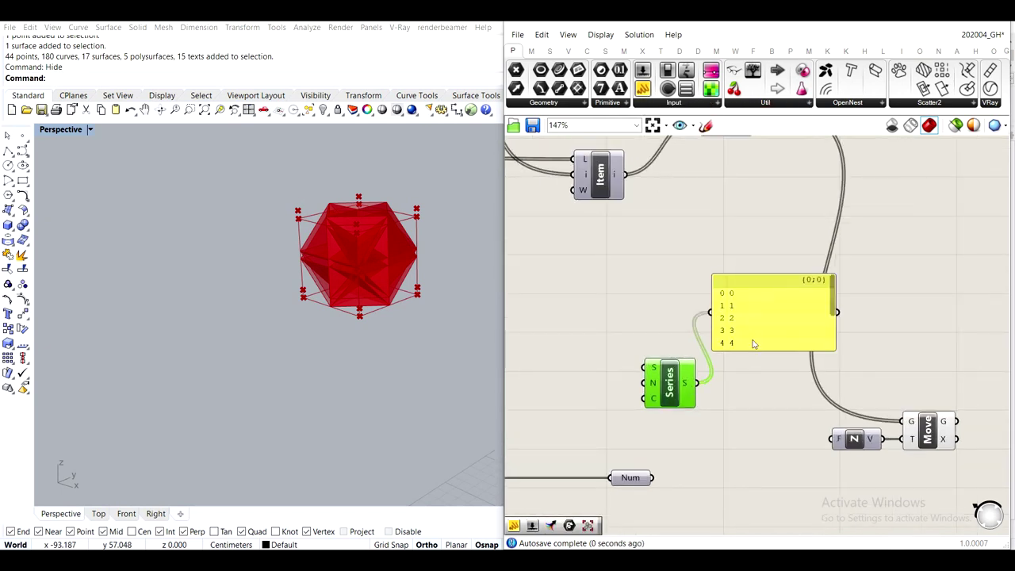
{"action": "left_click_drag", "start_coordinate": [756, 347], "coordinate": [771, 470]}
{"action": "left_click_drag", "start_coordinate": [833, 409], "coordinate": [805, 414]}
Connect the Number parameter to the Series component's N input and place the parameter before the Series
{"action": "right_click_drag", "start_coordinate": [658, 398], "coordinate": [685, 357]}
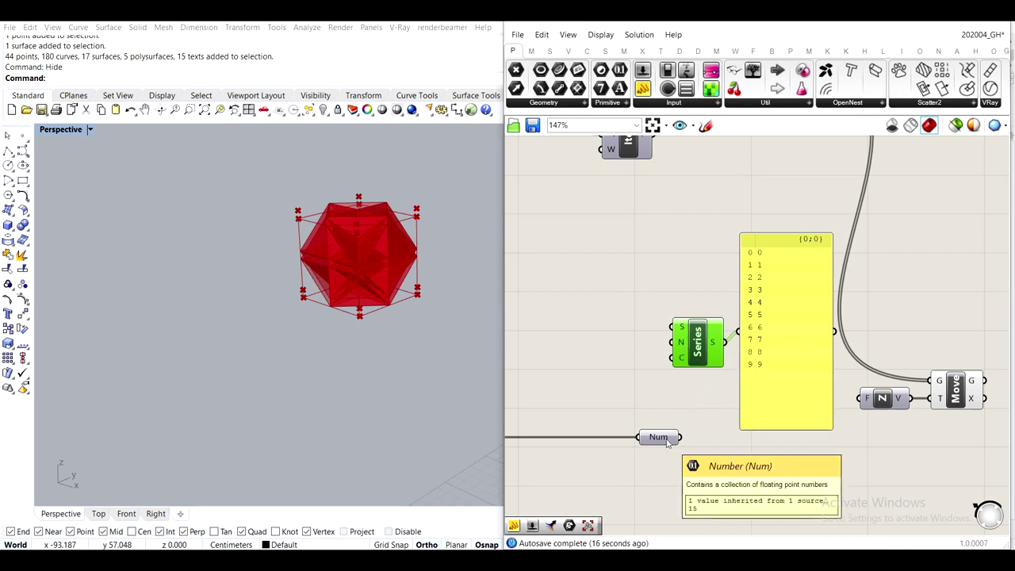
{"action": "left_click_drag", "start_coordinate": [667, 442], "coordinate": [675, 342]}
{"action": "left_click", "coordinate": [690, 439]}
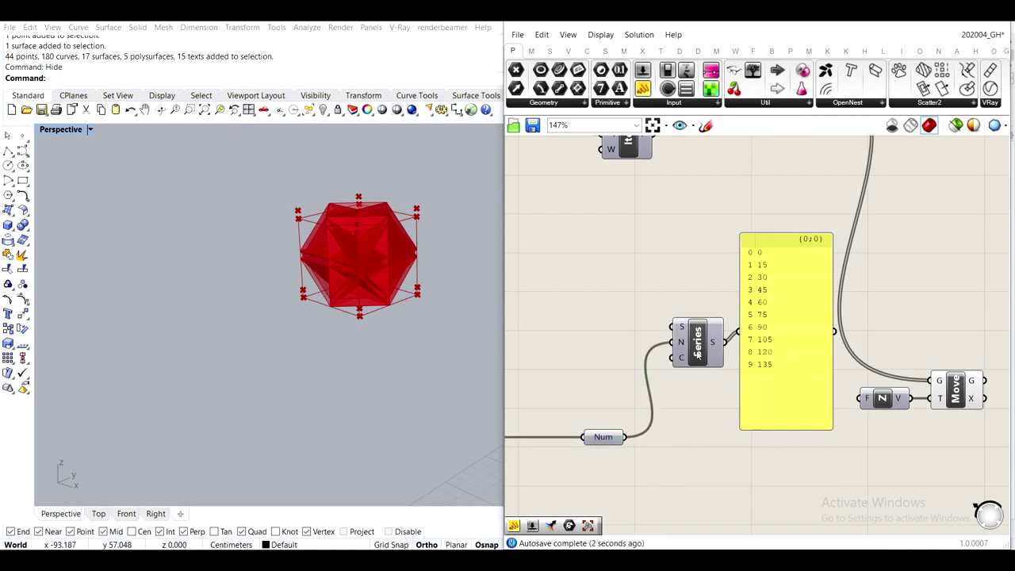
Add a List Length component and connect the final Transform component's geometry output to its L input
{"action": "scroll", "coordinate": [686, 364], "scroll_direction": "down", "scroll_amount": 3}
{"action": "right_click_drag", "start_coordinate": [716, 276], "coordinate": [731, 310]}
{"action": "scroll", "coordinate": [750, 204], "scroll_direction": "up", "scroll_amount": 3}
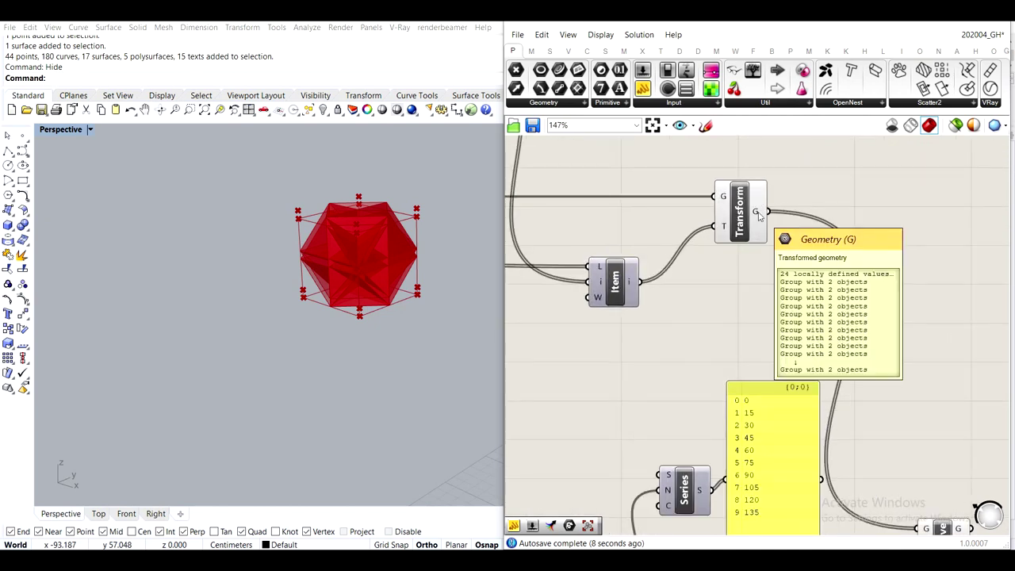
{"action": "scroll", "coordinate": [727, 315], "scroll_direction": "down", "scroll_amount": 2}
{"action": "double_click", "coordinate": [721, 314]}
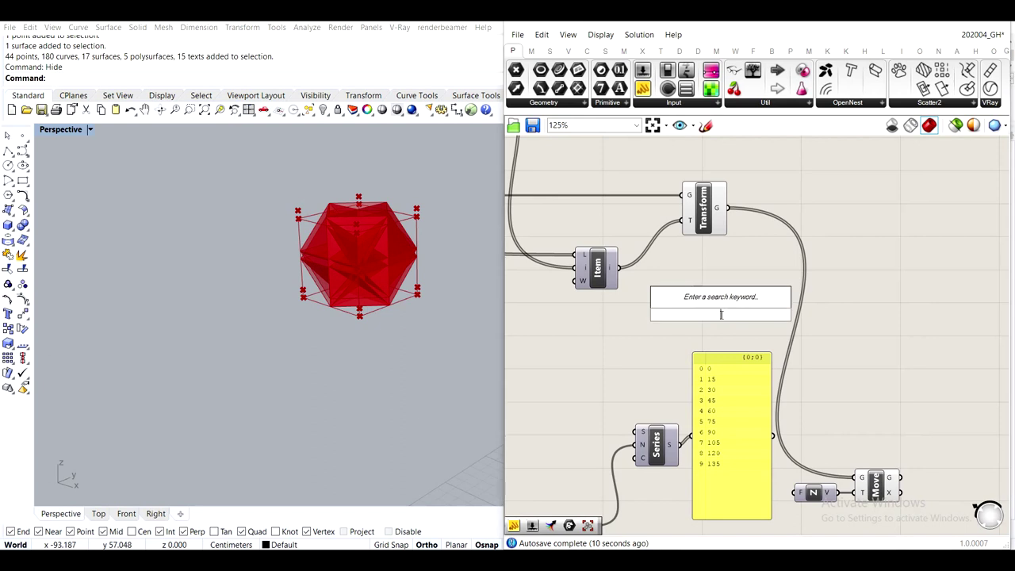
{"action": "type", "text": "lis"}
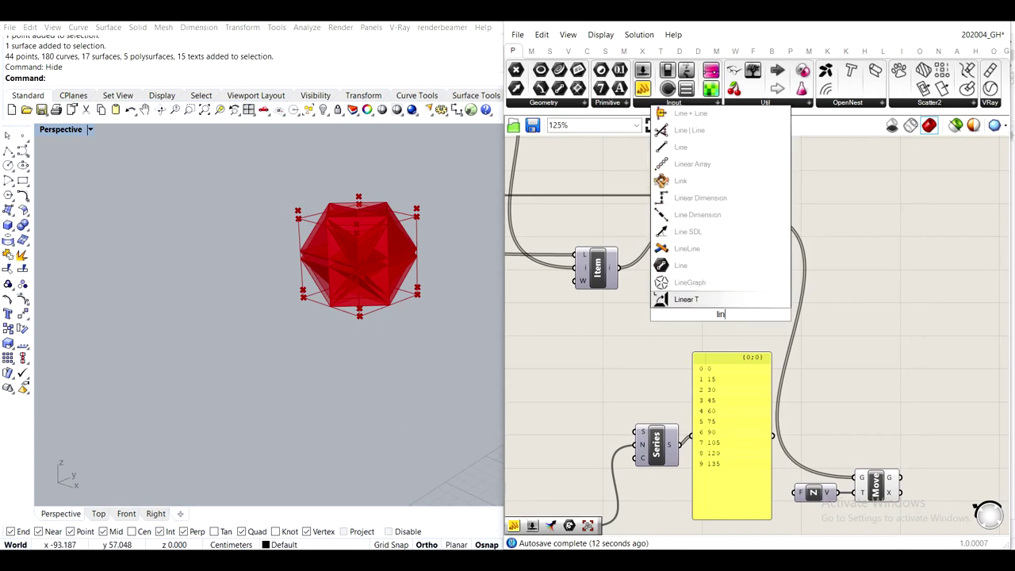
{"action": "type", "text": "t len"}
{"action": "key", "text": "Return"}
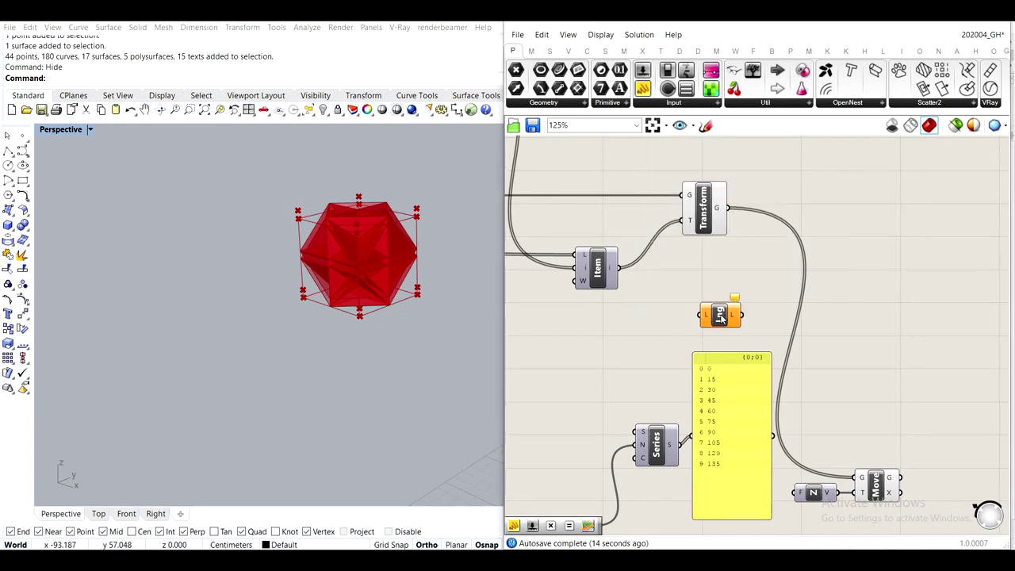
{"action": "left_click_drag", "start_coordinate": [728, 208], "coordinate": [701, 315]}
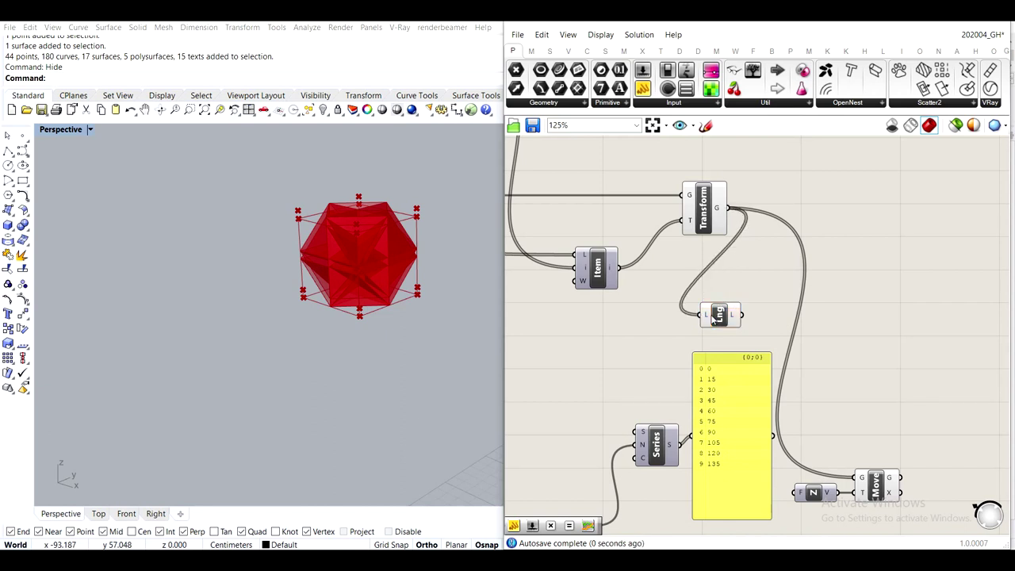
Place the List Length component beside the Series component and connect its output to the Series C input
{"action": "right_click_drag", "start_coordinate": [712, 319], "coordinate": [752, 272]}
{"action": "left_click_drag", "start_coordinate": [754, 274], "coordinate": [678, 411]}
{"action": "left_click_drag", "start_coordinate": [621, 419], "coordinate": [633, 418]}
Replace the panel on the Series output with a direct connection to the Unit Z component's F input
{"action": "right_click_drag", "start_coordinate": [782, 478], "coordinate": [733, 398]}
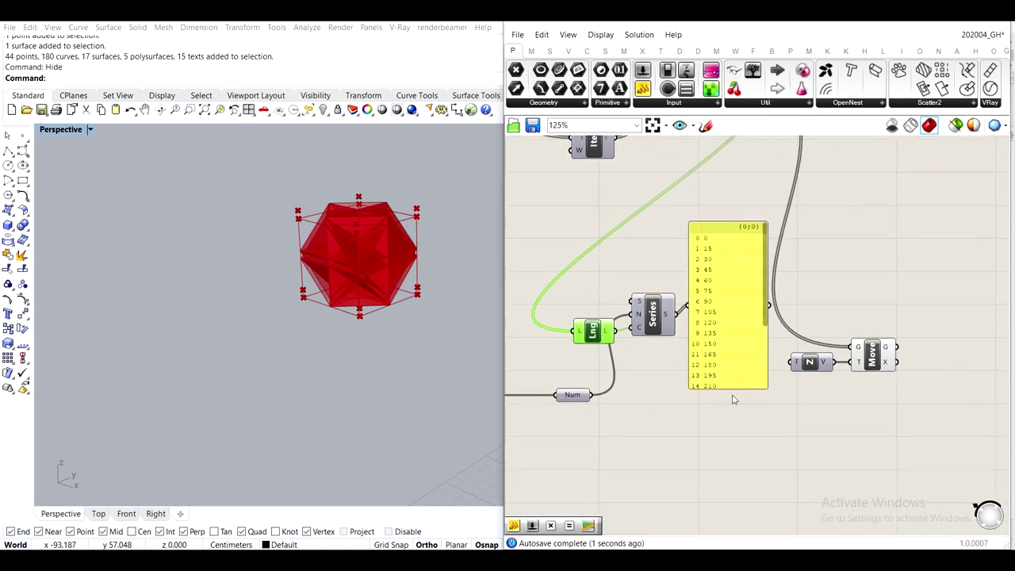
{"action": "left_click_drag", "start_coordinate": [732, 388], "coordinate": [740, 540]}
{"action": "left_click_drag", "start_coordinate": [734, 445], "coordinate": [737, 425]}
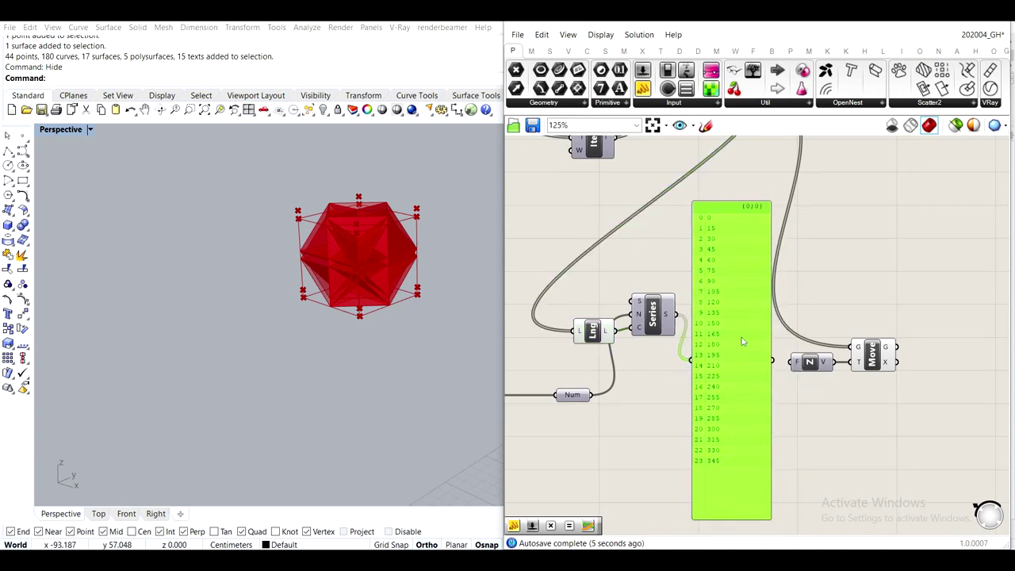
{"action": "key", "text": "Delete"}
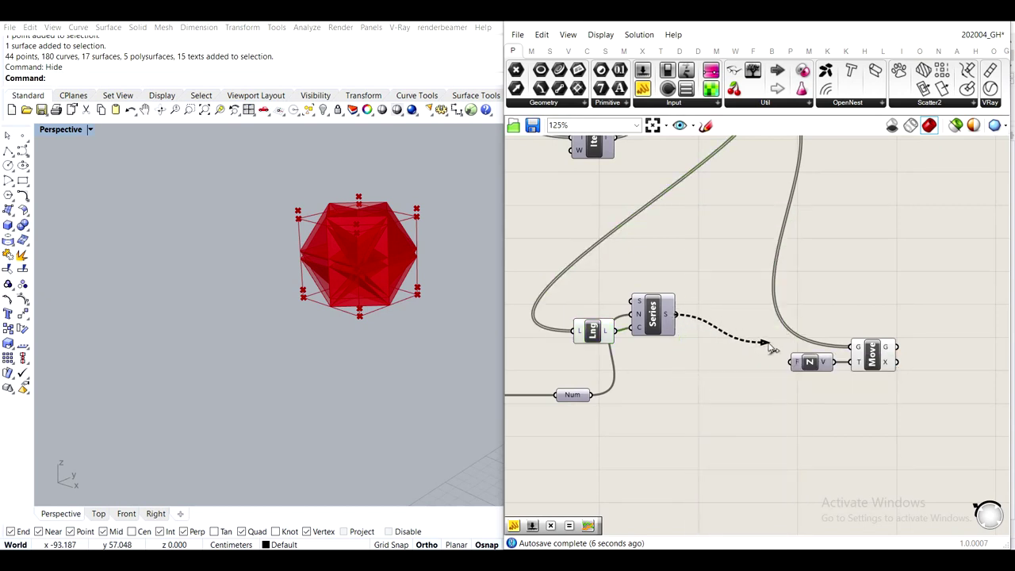
{"action": "left_click_drag", "start_coordinate": [787, 348], "coordinate": [781, 358]}
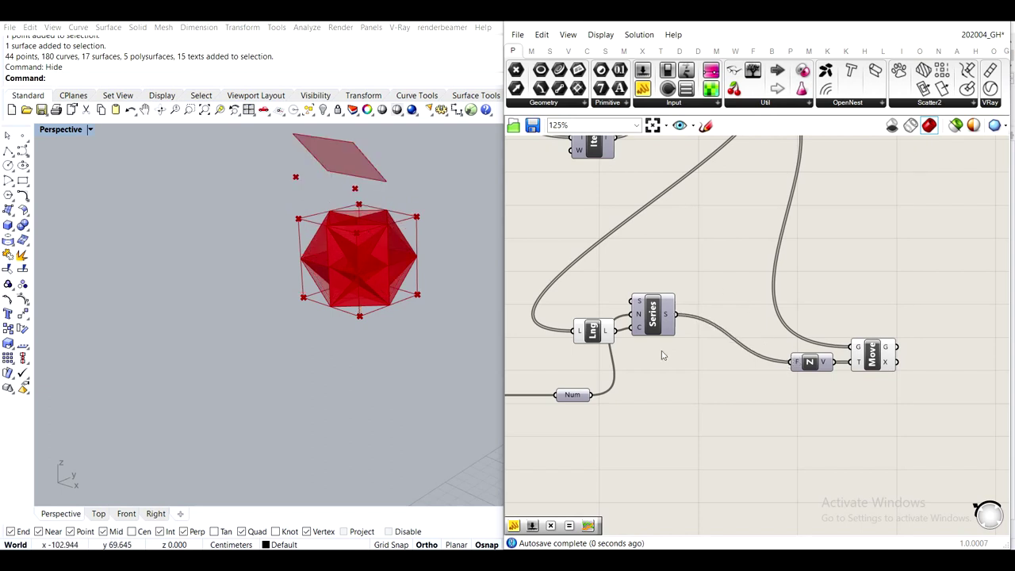
Turn off the previews of the List Length component and the final Transform component
{"action": "left_click", "coordinate": [590, 335]}
{"action": "middle_click", "coordinate": [585, 332]}
{"action": "left_click", "coordinate": [627, 292]}
{"action": "left_click", "coordinate": [642, 269]}
{"action": "left_click", "coordinate": [594, 331]}
{"action": "scroll", "coordinate": [698, 286], "scroll_direction": "down", "scroll_amount": 3}
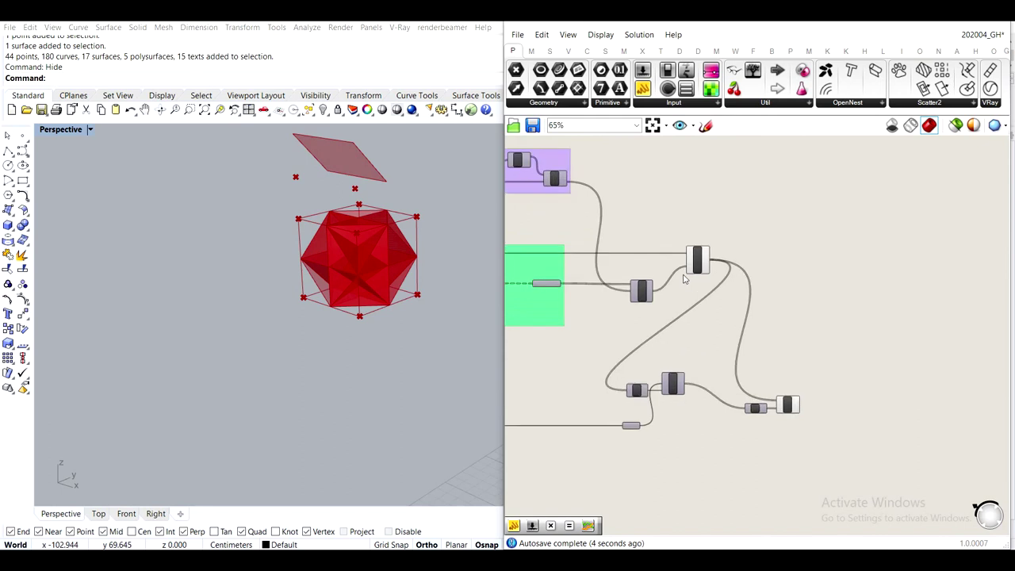
{"action": "scroll", "coordinate": [684, 278], "scroll_direction": "up", "scroll_amount": 3}
{"action": "left_click", "coordinate": [708, 252]}
{"action": "middle_click", "coordinate": [710, 255]}
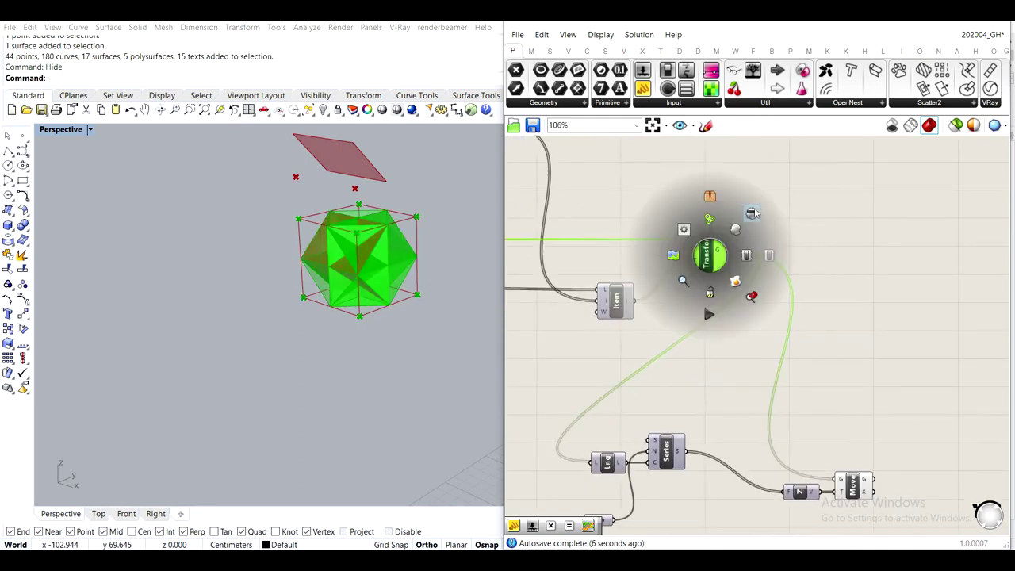
{"action": "left_click", "coordinate": [754, 213]}
Examine the moved elements in the Rhino viewport and the Series, Negative, Unit Z and Move components of the reference definition
{"action": "scroll", "coordinate": [373, 201], "scroll_direction": "down", "scroll_amount": 5}
{"action": "scroll", "coordinate": [376, 253], "scroll_direction": "up", "scroll_amount": 4}
{"action": "scroll", "coordinate": [379, 315], "scroll_direction": "up", "scroll_amount": 4}
{"action": "right_click_drag", "start_coordinate": [321, 368], "coordinate": [346, 483]}
{"action": "right_click_drag", "start_coordinate": [389, 433], "coordinate": [446, 420]}
{"action": "scroll", "coordinate": [786, 370], "scroll_direction": "down", "scroll_amount": 5}
{"action": "right_click_drag", "start_coordinate": [804, 252], "coordinate": [787, 366]}
{"action": "scroll", "coordinate": [863, 236], "scroll_direction": "up", "scroll_amount": 3}
{"action": "right_click_drag", "start_coordinate": [874, 288], "coordinate": [786, 373]}
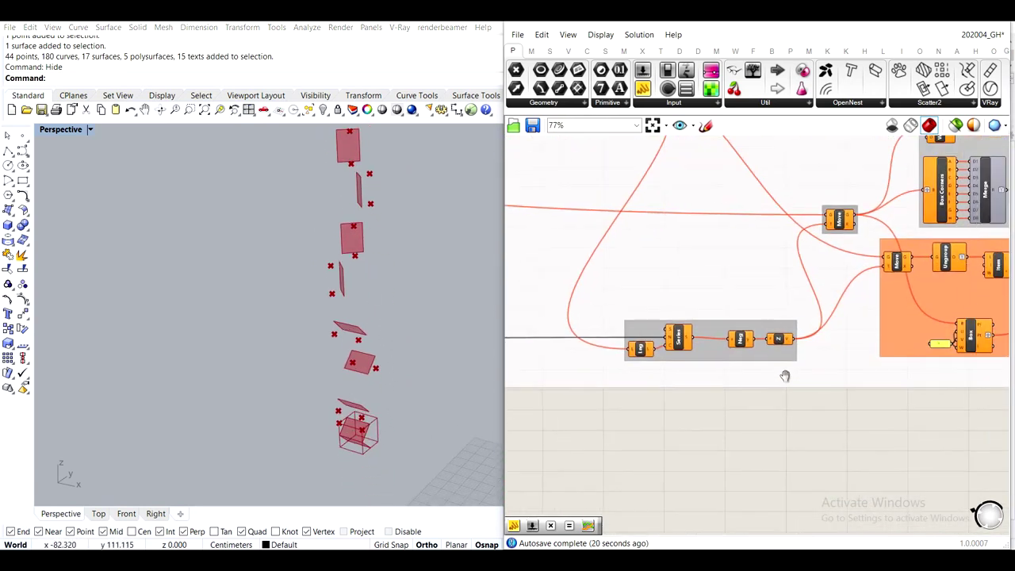
{"action": "scroll", "coordinate": [879, 276], "scroll_direction": "up", "scroll_amount": 3}
{"action": "scroll", "coordinate": [879, 276], "scroll_direction": "down", "scroll_amount": 2}
{"action": "right_click_drag", "start_coordinate": [879, 276], "coordinate": [782, 319]}
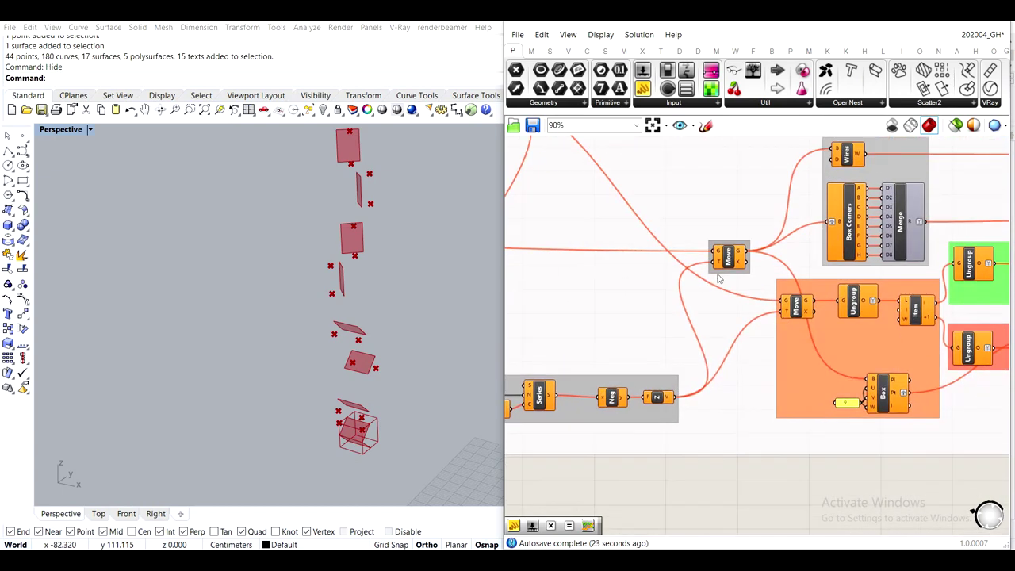
Add a second Move component directly above the existing Move that shifts the transformed elements
{"action": "right_click_drag", "start_coordinate": [837, 302], "coordinate": [1014, 315]}
{"action": "scroll", "coordinate": [435, 293], "scroll_direction": "down", "scroll_amount": 7}
{"action": "scroll", "coordinate": [565, 276], "scroll_direction": "down", "scroll_amount": 3}
{"action": "right_click_drag", "start_coordinate": [564, 276], "coordinate": [625, 212]}
{"action": "right_click_drag", "start_coordinate": [386, 308], "coordinate": [289, 341], "text": "shift"}
{"action": "scroll", "coordinate": [292, 354], "scroll_direction": "up", "scroll_amount": 10}
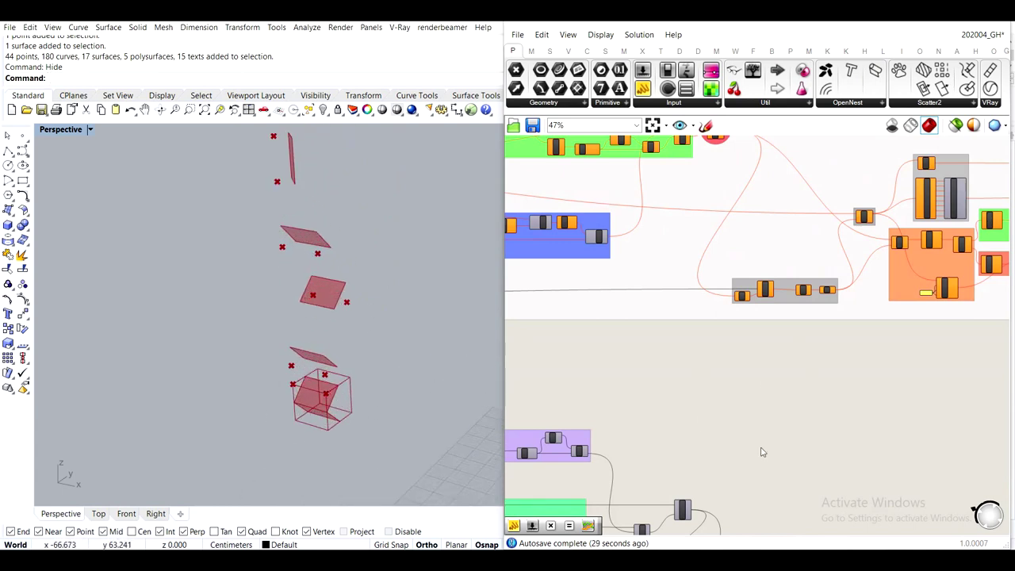
{"action": "right_click_drag", "start_coordinate": [761, 447], "coordinate": [781, 278]}
{"action": "scroll", "coordinate": [763, 446], "scroll_direction": "up", "scroll_amount": 5}
{"action": "left_click", "coordinate": [774, 450]}
{"action": "left_click", "coordinate": [810, 381]}
{"action": "scroll", "coordinate": [771, 398], "scroll_direction": "down", "scroll_amount": 4}
{"action": "right_click_drag", "start_coordinate": [688, 441], "coordinate": [818, 413]}
{"action": "scroll", "coordinate": [782, 356], "scroll_direction": "up", "scroll_amount": 3}
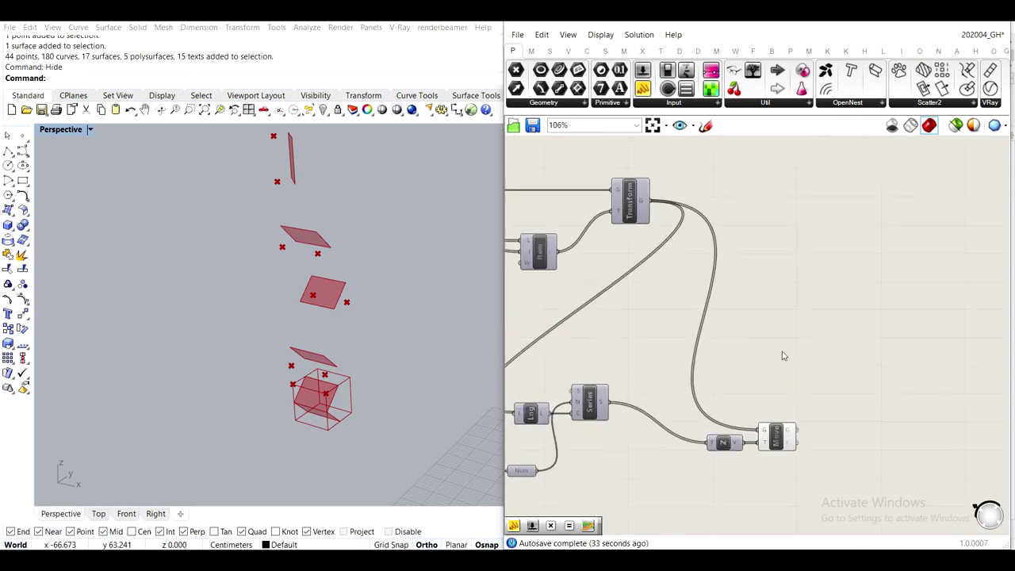
{"action": "double_click", "coordinate": [782, 353]}
{"action": "type", "text": "move"}
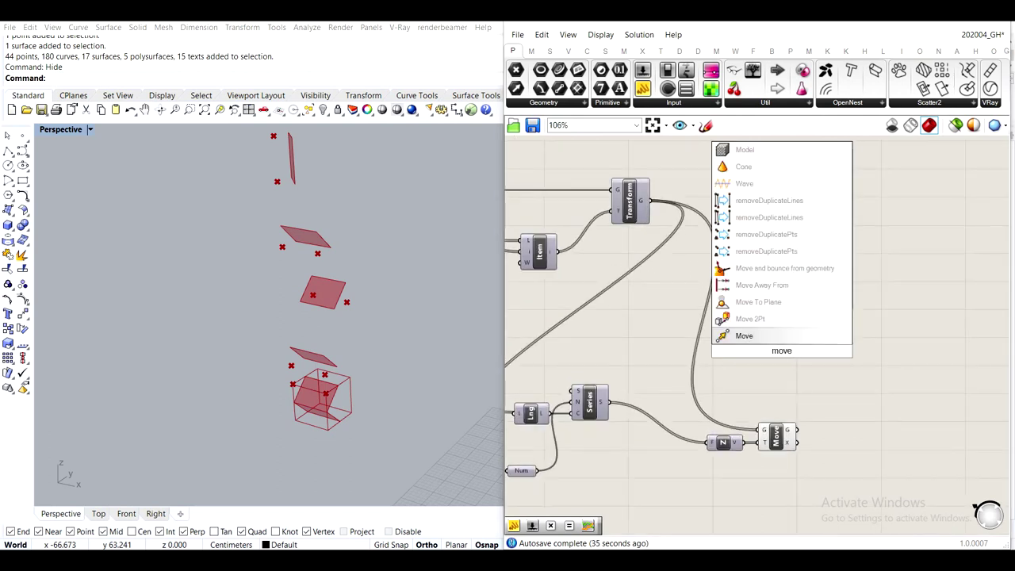
{"action": "left_click", "coordinate": [743, 335]}
{"action": "left_click_drag", "start_coordinate": [777, 362], "coordinate": [777, 390]}
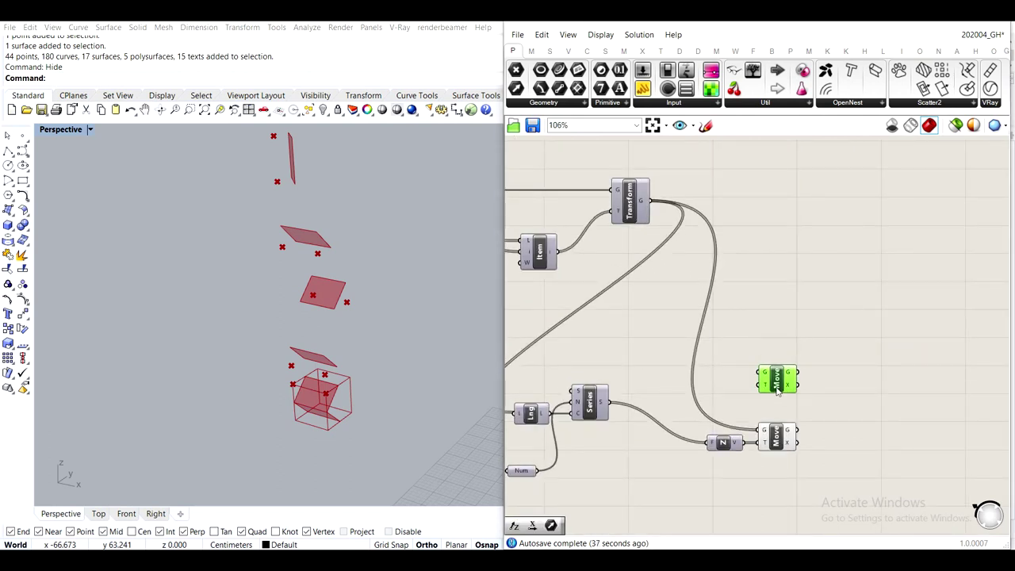
Add a Group component below the Bounding Box component and connect the Cage crv parameter to its input
{"action": "scroll", "coordinate": [777, 389], "scroll_direction": "down", "scroll_amount": 5}
{"action": "scroll", "coordinate": [546, 343], "scroll_direction": "up", "scroll_amount": 5}
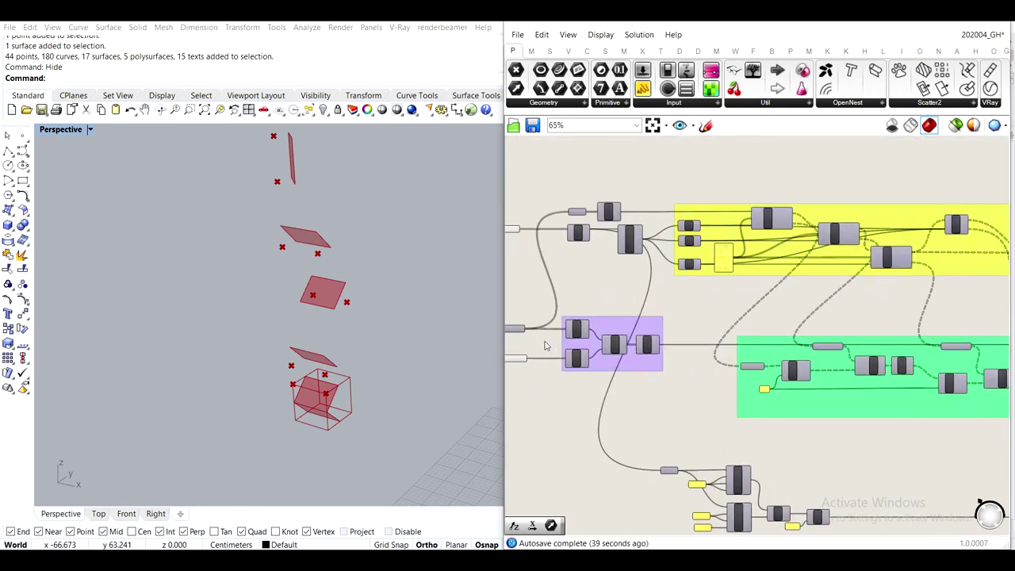
{"action": "mouse_move", "coordinate": [602, 330]}
{"action": "right_mouse_down"}
{"action": "mouse_move", "coordinate": [607, 290]}
{"action": "mouse_move", "coordinate": [594, 329]}
{"action": "right_mouse_up"}
{"action": "scroll", "coordinate": [544, 233], "scroll_direction": "down", "scroll_amount": 3}
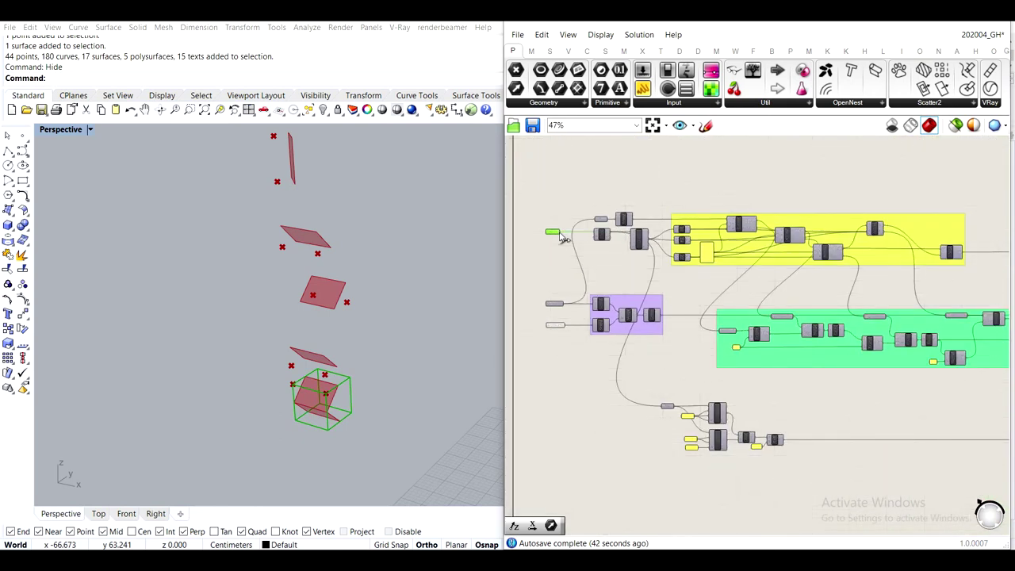
{"action": "scroll", "coordinate": [555, 238], "scroll_direction": "up", "scroll_amount": 3}
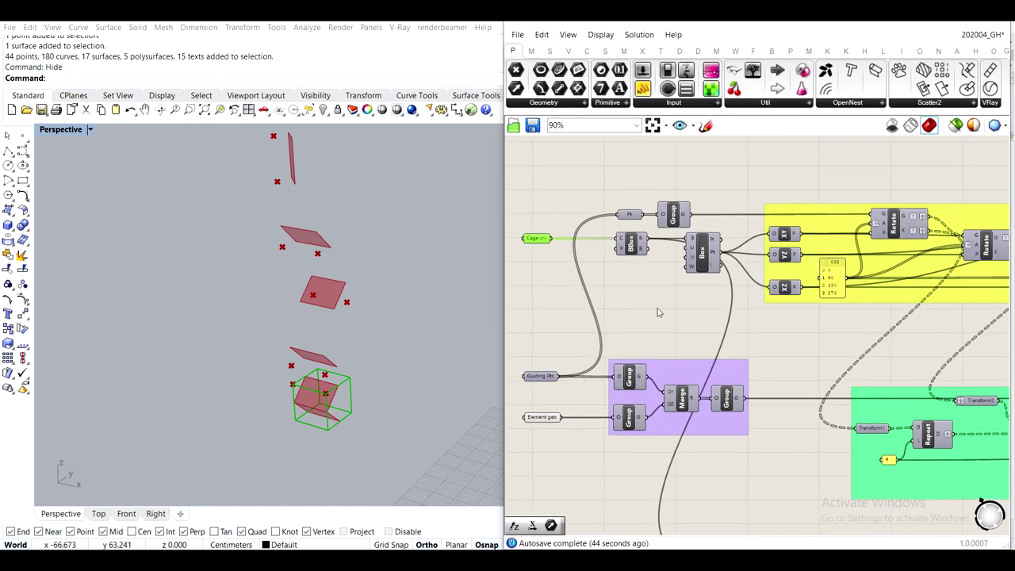
{"action": "double_click", "coordinate": [658, 312]}
{"action": "type", "text": "gr08"}
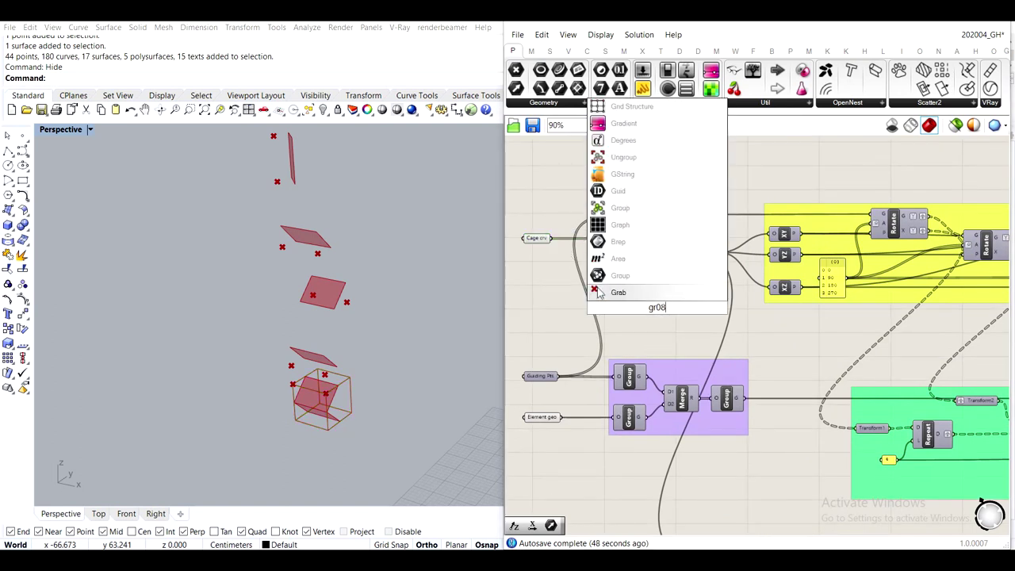
{"action": "key", "text": "BackSpace"}
{"action": "key", "text": "BackSpace"}
{"action": "type", "text": "ou"}
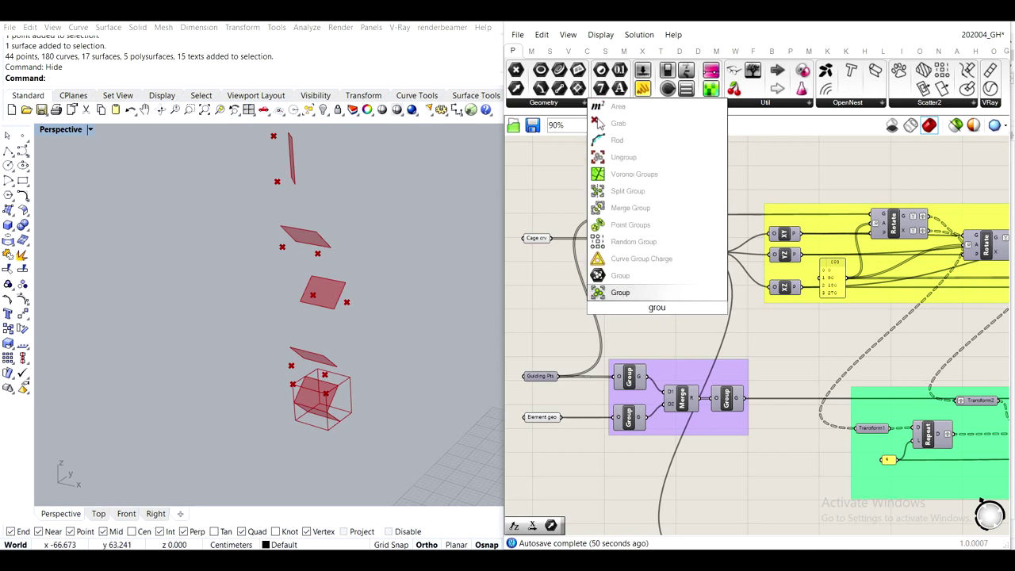
{"action": "key", "text": "Return"}
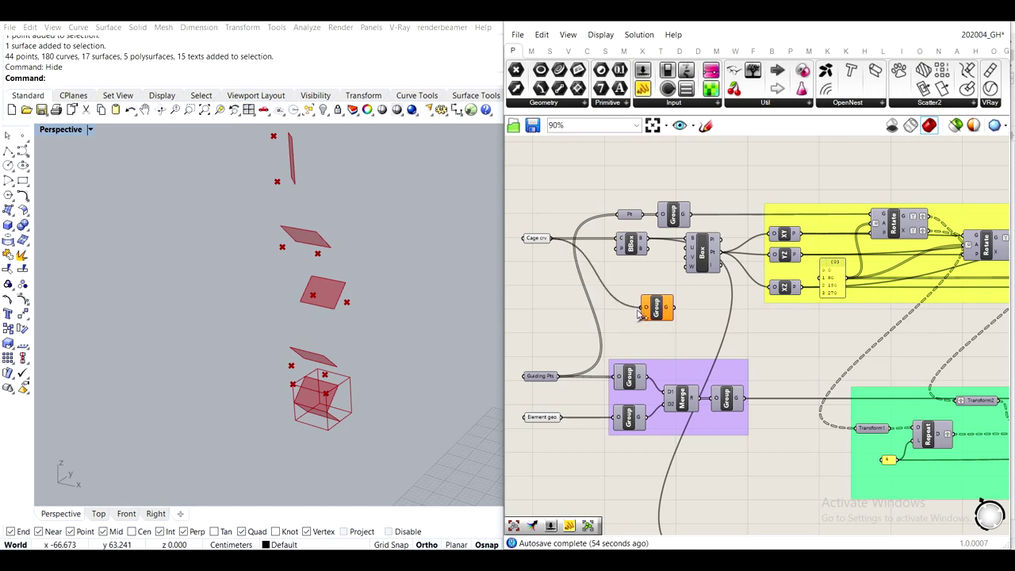
Relocate the cage Group component to just before the second Move component
{"action": "scroll", "coordinate": [545, 264], "scroll_direction": "down", "scroll_amount": 5}
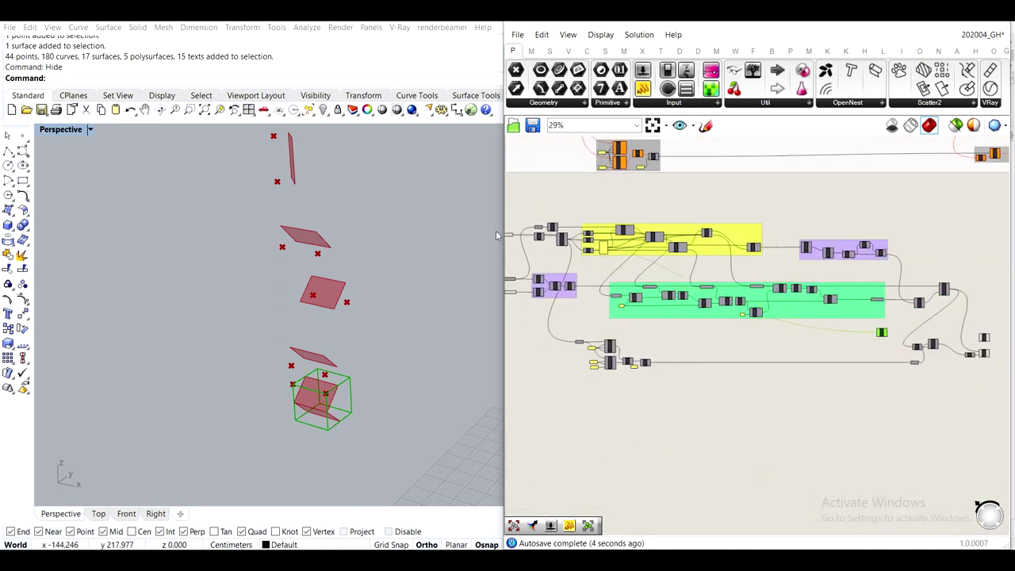
{"action": "scroll", "coordinate": [689, 298], "scroll_direction": "up", "scroll_amount": 7}
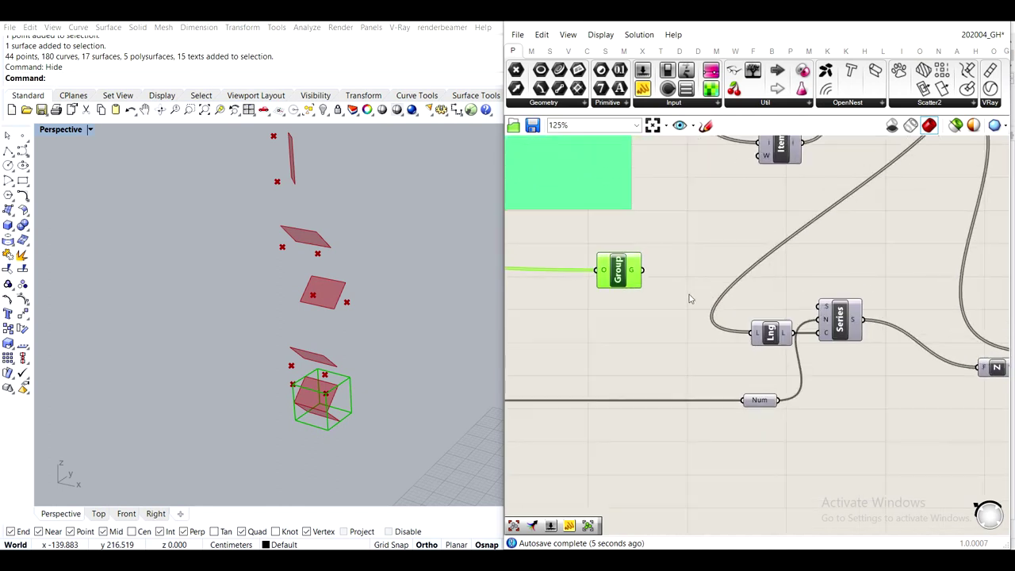
{"action": "scroll", "coordinate": [602, 280], "scroll_direction": "down", "scroll_amount": 3}
{"action": "left_click_drag", "start_coordinate": [565, 268], "coordinate": [805, 279]}
{"action": "scroll", "coordinate": [778, 264], "scroll_direction": "up", "scroll_amount": 3}
Connect the cage Group output to the second Move's G input and the Unit Z vector to its T input
{"action": "left_click", "coordinate": [807, 343]}
{"action": "left_click_drag", "start_coordinate": [801, 379], "coordinate": [740, 380]}
{"action": "left_click_drag", "start_coordinate": [849, 307], "coordinate": [847, 301]}
Examine the stacked cages in the Rhino viewport and the Negative component between Series and Unit Z in the reference definition
{"action": "scroll", "coordinate": [355, 278], "scroll_direction": "down", "scroll_amount": 10}
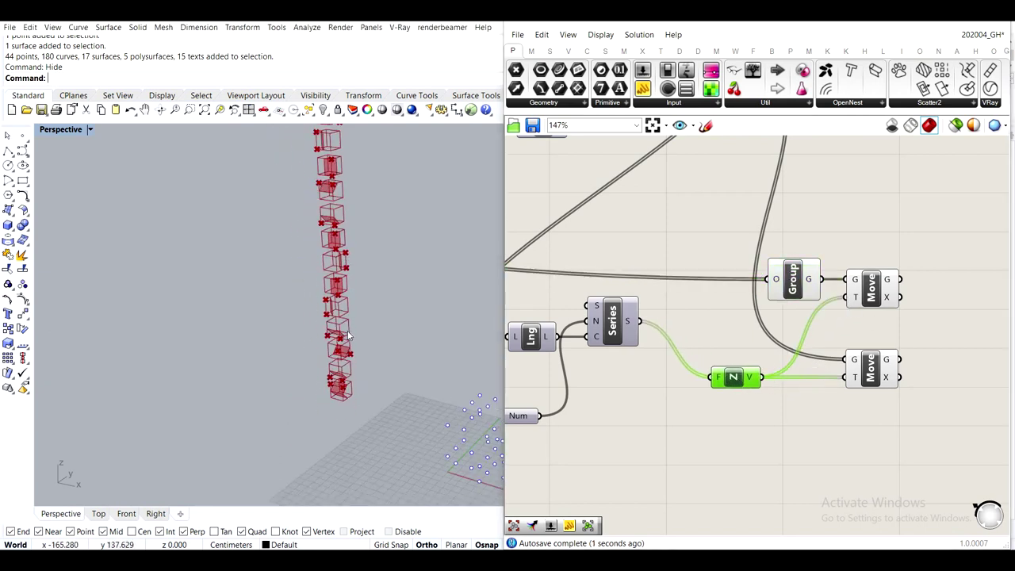
{"action": "scroll", "coordinate": [361, 388], "scroll_direction": "up", "scroll_amount": 5}
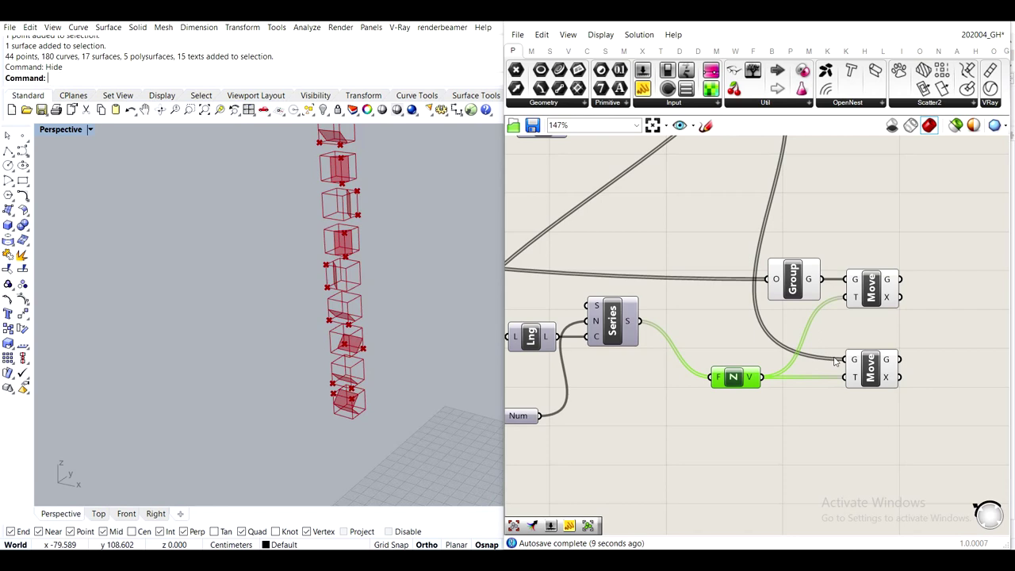
{"action": "scroll", "coordinate": [860, 274], "scroll_direction": "down", "scroll_amount": 8}
{"action": "right_click_drag", "start_coordinate": [752, 208], "coordinate": [750, 403]}
{"action": "scroll", "coordinate": [859, 391], "scroll_direction": "up", "scroll_amount": 8}
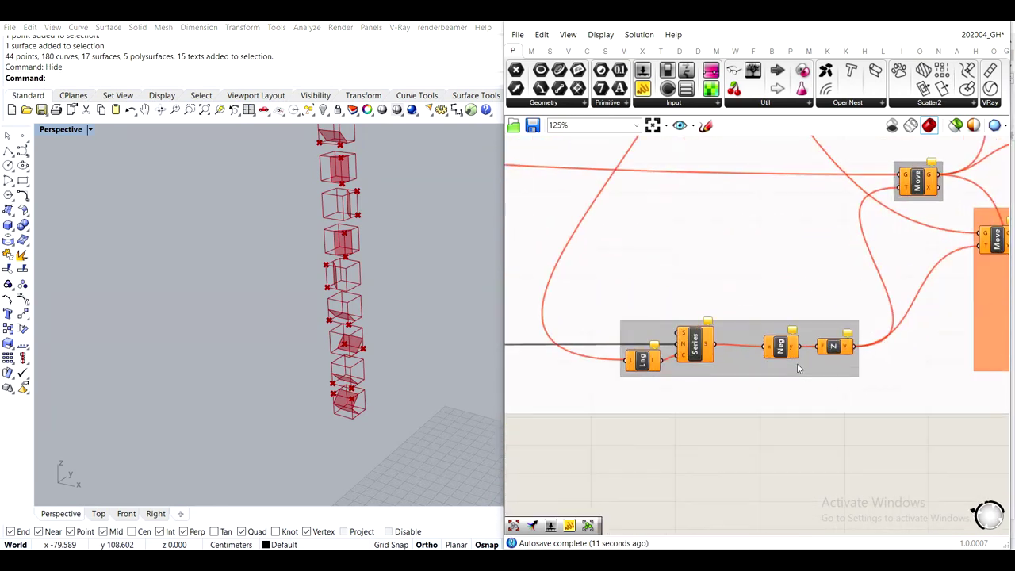
{"action": "scroll", "coordinate": [797, 364], "scroll_direction": "up", "scroll_amount": 1}
{"action": "left_click_drag", "start_coordinate": [790, 338], "coordinate": [776, 337]}
{"action": "scroll", "coordinate": [776, 337], "scroll_direction": "down", "scroll_amount": 6}
{"action": "scroll", "coordinate": [371, 279], "scroll_direction": "down", "scroll_amount": 2}
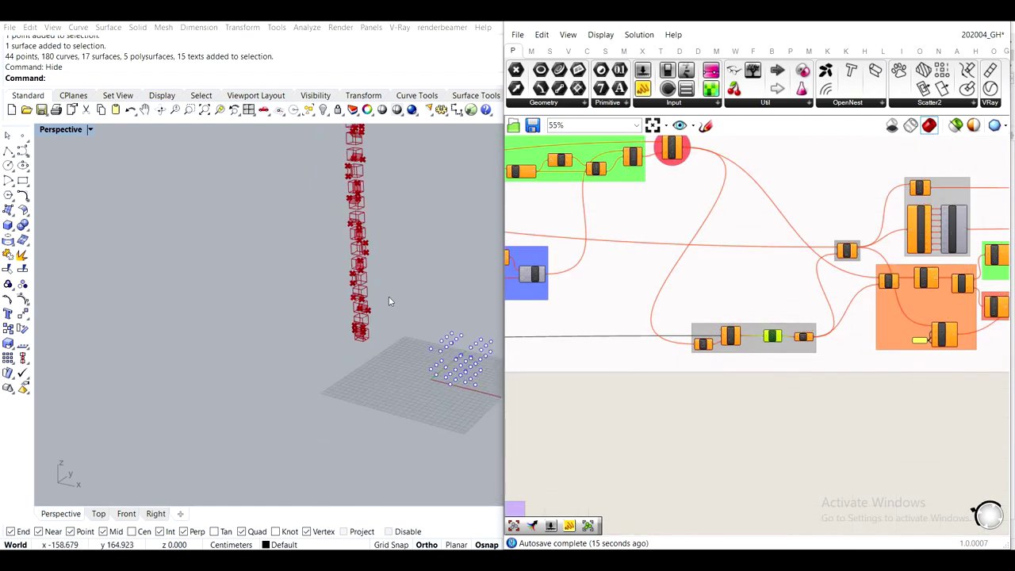
{"action": "right_click_drag", "start_coordinate": [389, 299], "coordinate": [391, 316]}
Turn off the preview of the cage Group component feeding the second Move
{"action": "right_click_drag", "start_coordinate": [753, 376], "coordinate": [779, 269]}
{"action": "scroll", "coordinate": [779, 269], "scroll_direction": "down", "scroll_amount": 4}
{"action": "right_click_drag", "start_coordinate": [745, 421], "coordinate": [742, 338]}
{"action": "scroll", "coordinate": [742, 338], "scroll_direction": "up", "scroll_amount": 5}
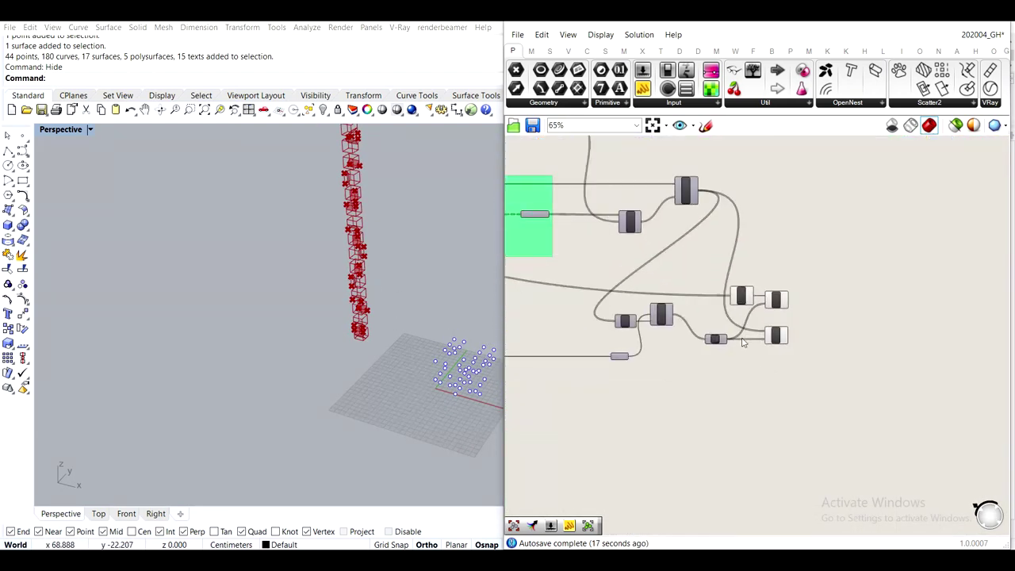
{"action": "scroll", "coordinate": [743, 343], "scroll_direction": "up", "scroll_amount": 4}
{"action": "left_click", "coordinate": [738, 256]}
{"action": "middle_click", "coordinate": [753, 253]}
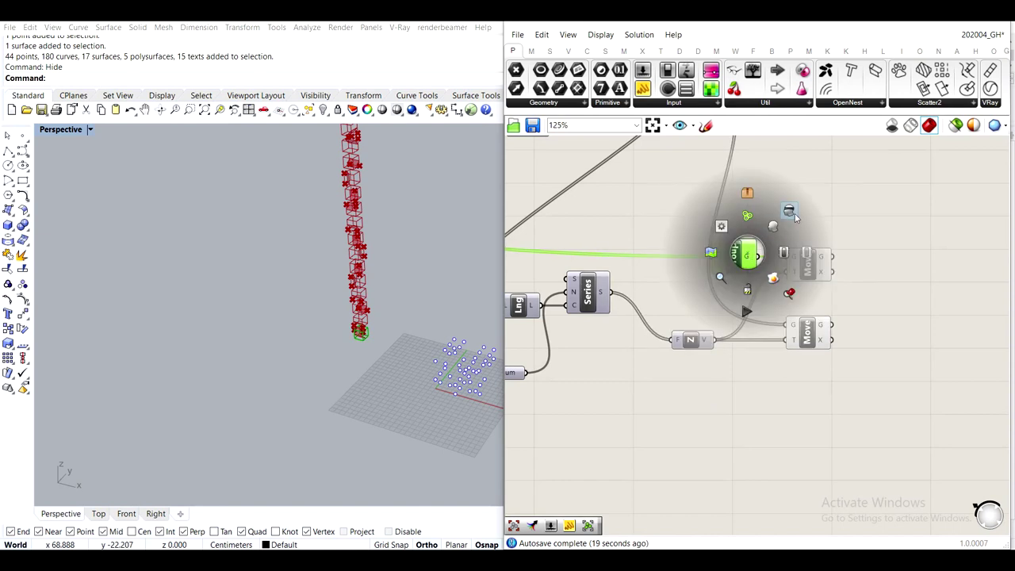
{"action": "left_click", "coordinate": [789, 211]}
{"action": "scroll", "coordinate": [846, 231], "scroll_direction": "up", "scroll_amount": 3}
{"action": "left_click", "coordinate": [830, 230]}
{"action": "left_click", "coordinate": [850, 321]}
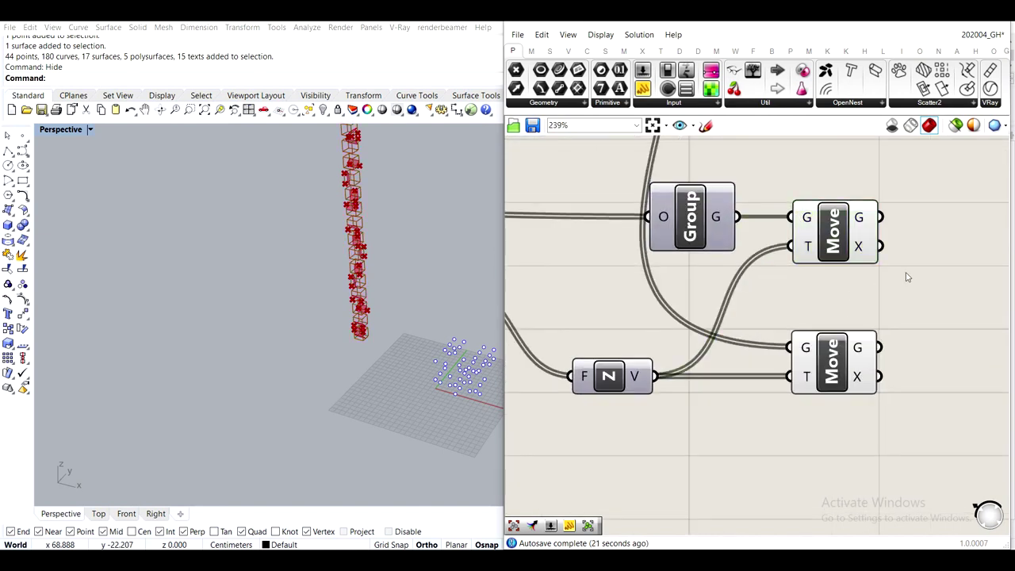
Turn off the previews of the Cage crv, Guiding Pts and Element geo parameters
{"action": "scroll", "coordinate": [384, 312], "scroll_direction": "up", "scroll_amount": 8}
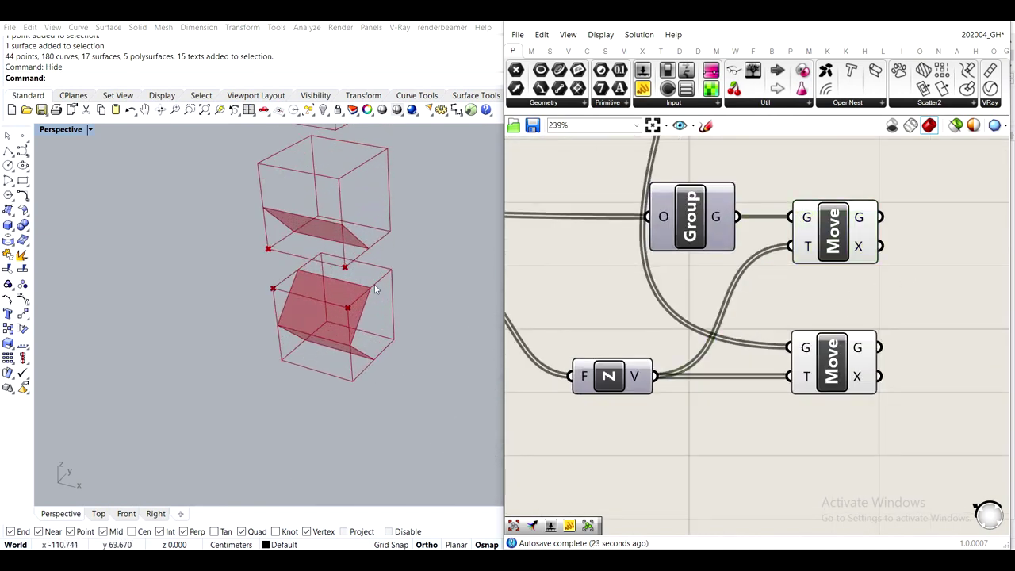
{"action": "right_click_drag", "start_coordinate": [393, 356], "coordinate": [387, 374]}
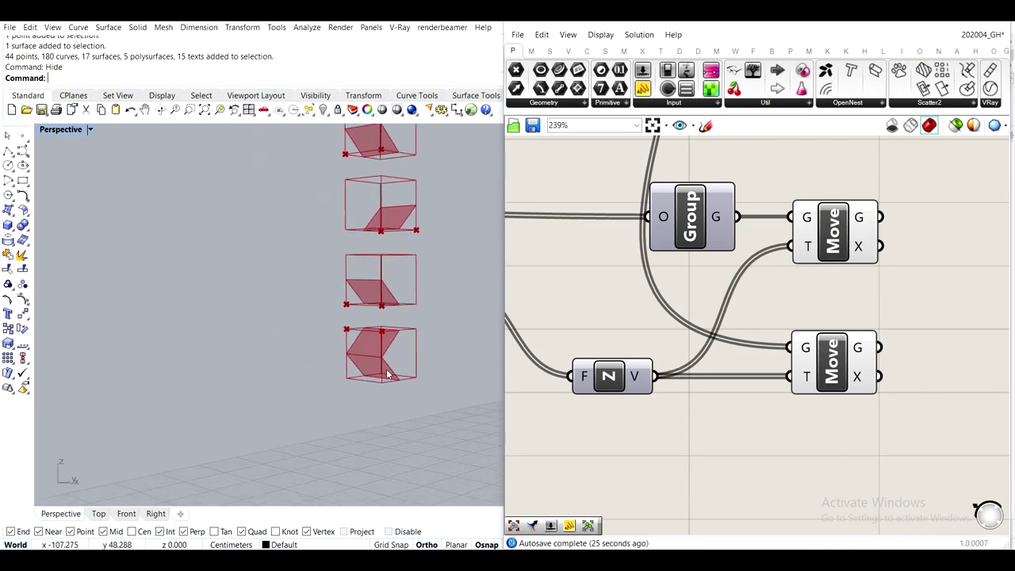
{"action": "scroll", "coordinate": [549, 332], "scroll_direction": "down", "scroll_amount": 10}
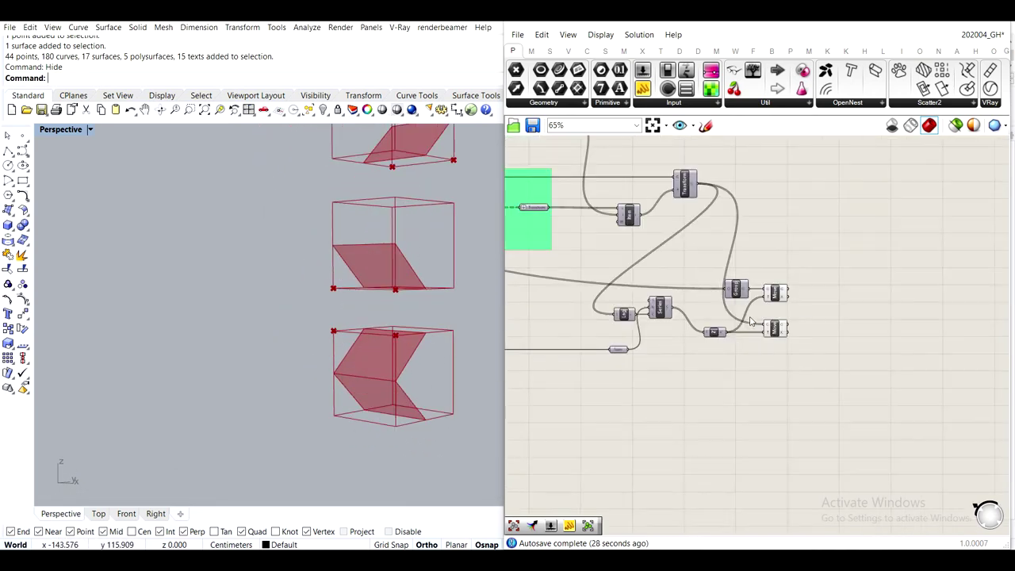
{"action": "scroll", "coordinate": [945, 291], "scroll_direction": "up", "scroll_amount": 6}
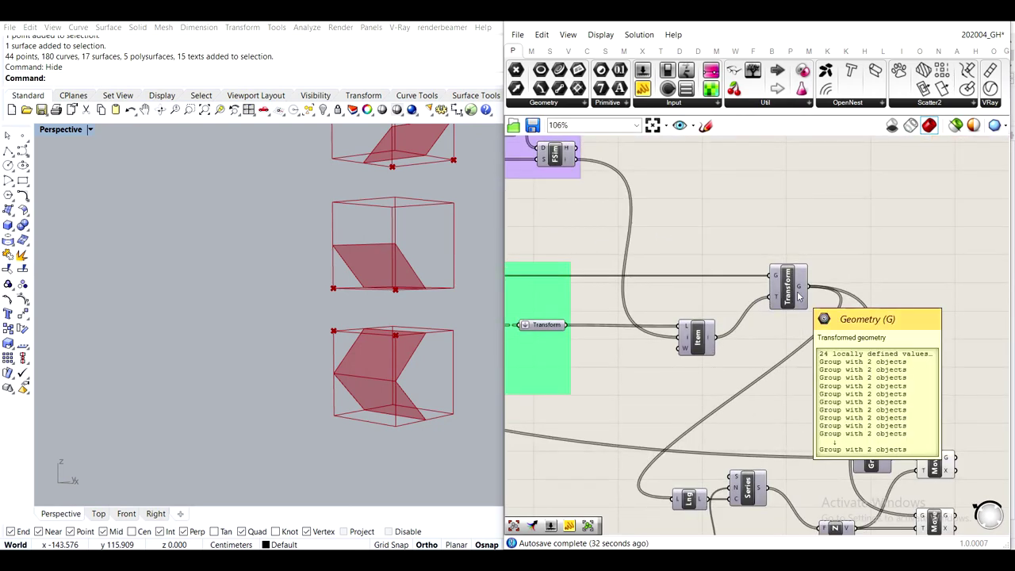
{"action": "scroll", "coordinate": [781, 308], "scroll_direction": "down", "scroll_amount": 1}
{"action": "scroll", "coordinate": [778, 310], "scroll_direction": "down", "scroll_amount": 5}
{"action": "right_click_drag", "start_coordinate": [739, 324], "coordinate": [967, 328]}
{"action": "right_click_drag", "start_coordinate": [691, 327], "coordinate": [810, 322]}
{"action": "scroll", "coordinate": [621, 292], "scroll_direction": "up", "scroll_amount": 5}
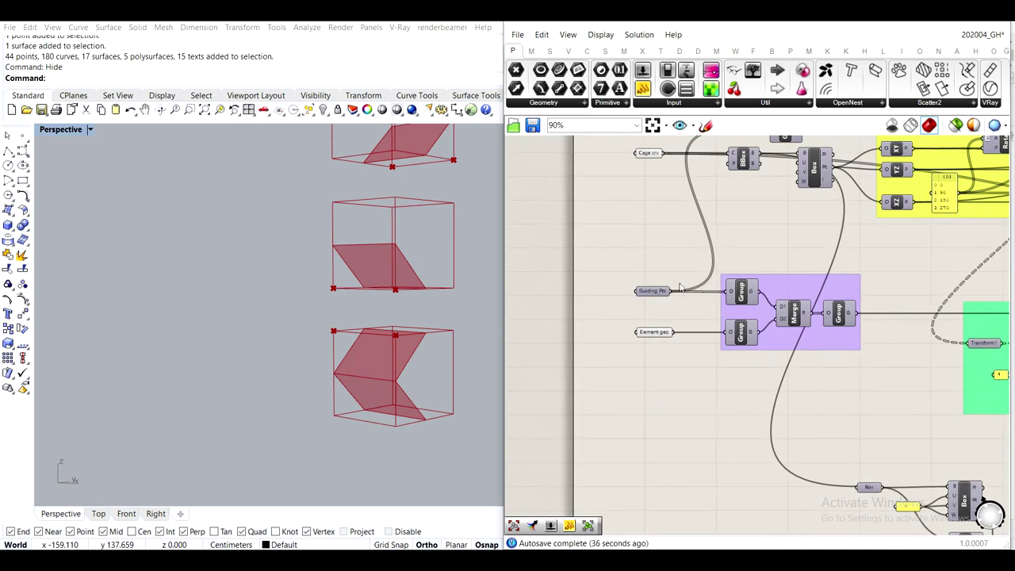
{"action": "right_click_drag", "start_coordinate": [382, 305], "coordinate": [375, 311]}
{"action": "right_click_drag", "start_coordinate": [622, 255], "coordinate": [625, 341]}
{"action": "left_click_drag", "start_coordinate": [601, 191], "coordinate": [692, 458]}
{"action": "middle_click", "coordinate": [687, 451]}
{"action": "left_click", "coordinate": [733, 419]}
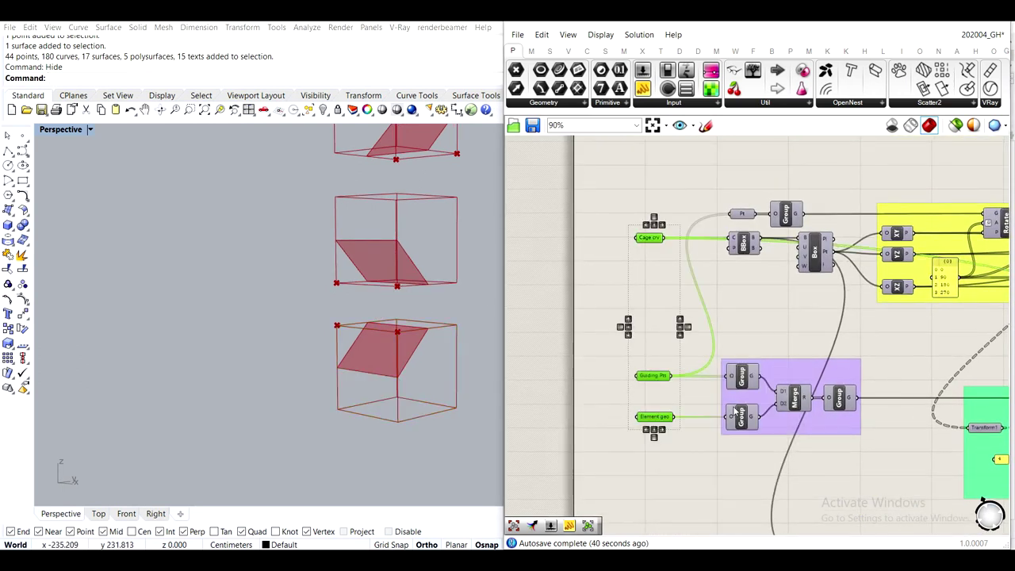
Examine the column of moved cages in the Rhino viewport, comparing the element orientation and guiding points inside each cage
{"action": "scroll", "coordinate": [615, 300], "scroll_direction": "down", "scroll_amount": 5}
{"action": "right_click_drag", "start_coordinate": [380, 278], "coordinate": [367, 376]}
{"action": "scroll", "coordinate": [372, 298], "scroll_direction": "down", "scroll_amount": 2}
{"action": "right_click_drag", "start_coordinate": [373, 249], "coordinate": [381, 326], "text": "shift"}
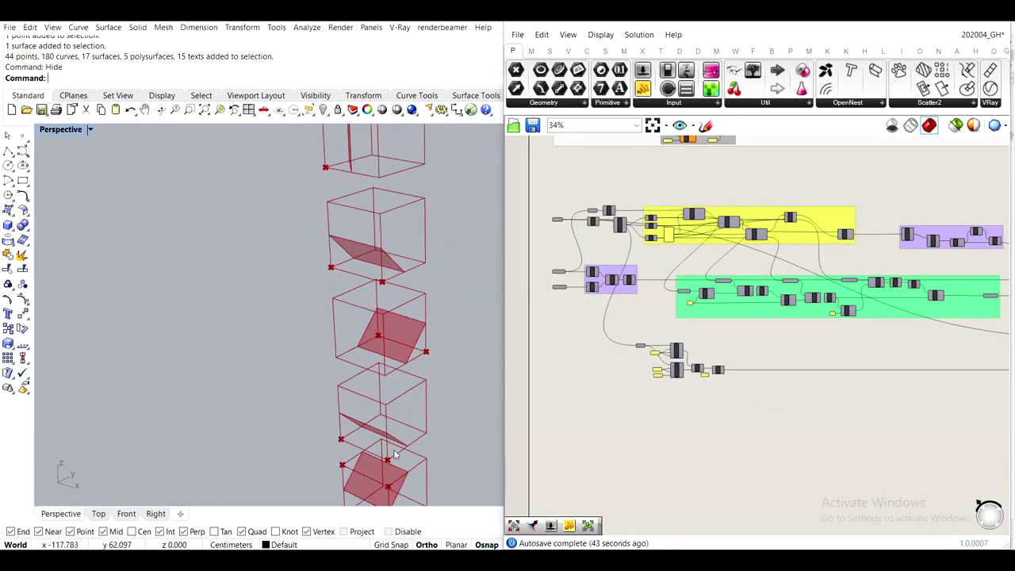
{"action": "right_click_drag", "start_coordinate": [425, 234], "coordinate": [395, 252]}
{"action": "right_click_drag", "start_coordinate": [366, 179], "coordinate": [373, 302]}
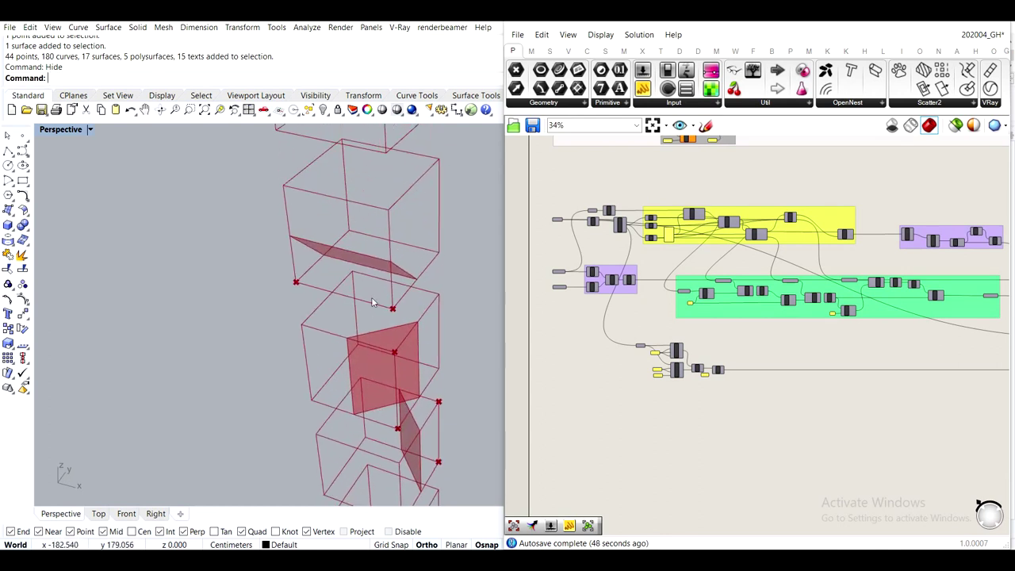
{"action": "mouse_move", "coordinate": [392, 367]}
{"action": "right_mouse_down"}
{"action": "mouse_move", "coordinate": [389, 243]}
{"action": "mouse_move", "coordinate": [385, 322]}
{"action": "mouse_move", "coordinate": [400, 339]}
{"action": "mouse_move", "coordinate": [389, 352]}
{"action": "right_mouse_up"}
{"action": "right_click_drag", "start_coordinate": [451, 396], "coordinate": [317, 215]}
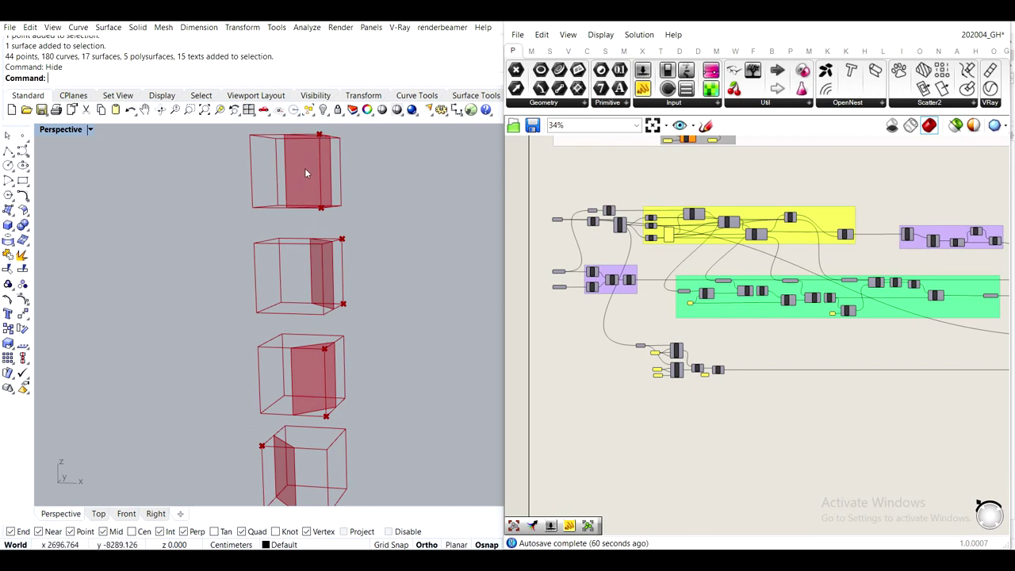
{"action": "scroll", "coordinate": [333, 375], "scroll_direction": "down", "scroll_amount": 3}
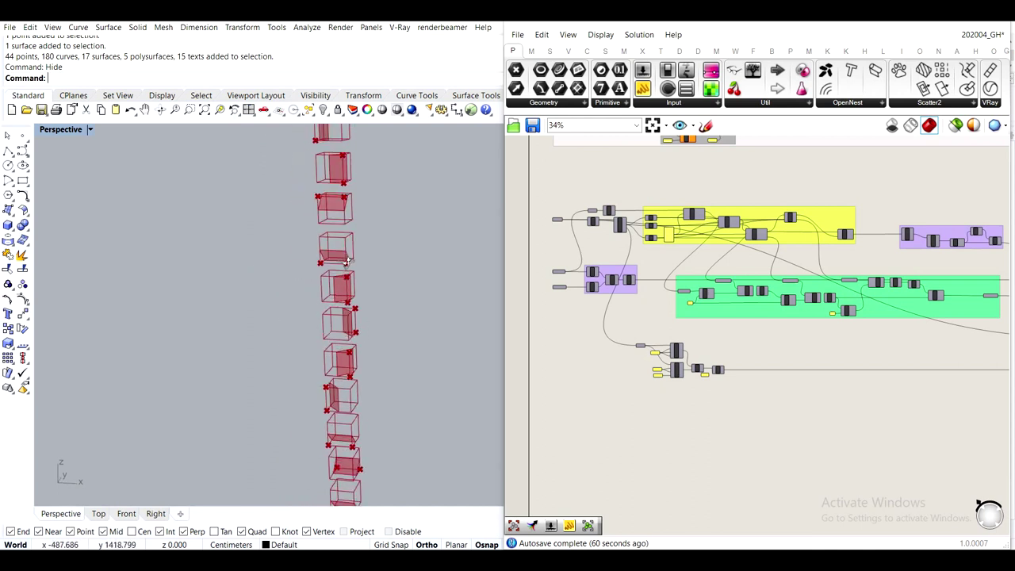
{"action": "right_click_drag", "start_coordinate": [344, 280], "coordinate": [370, 222]}
{"action": "scroll", "coordinate": [325, 260], "scroll_direction": "up", "scroll_amount": 3}
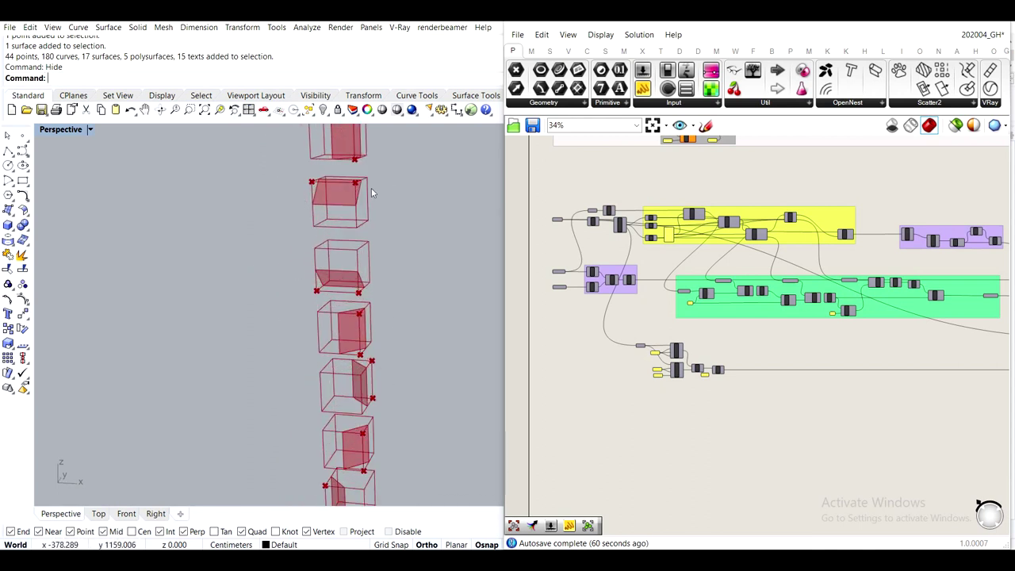
{"action": "scroll", "coordinate": [370, 191], "scroll_direction": "down", "scroll_amount": 5}
{"action": "scroll", "coordinate": [341, 281], "scroll_direction": "up", "scroll_amount": 5}
{"action": "scroll", "coordinate": [324, 351], "scroll_direction": "up", "scroll_amount": 5}
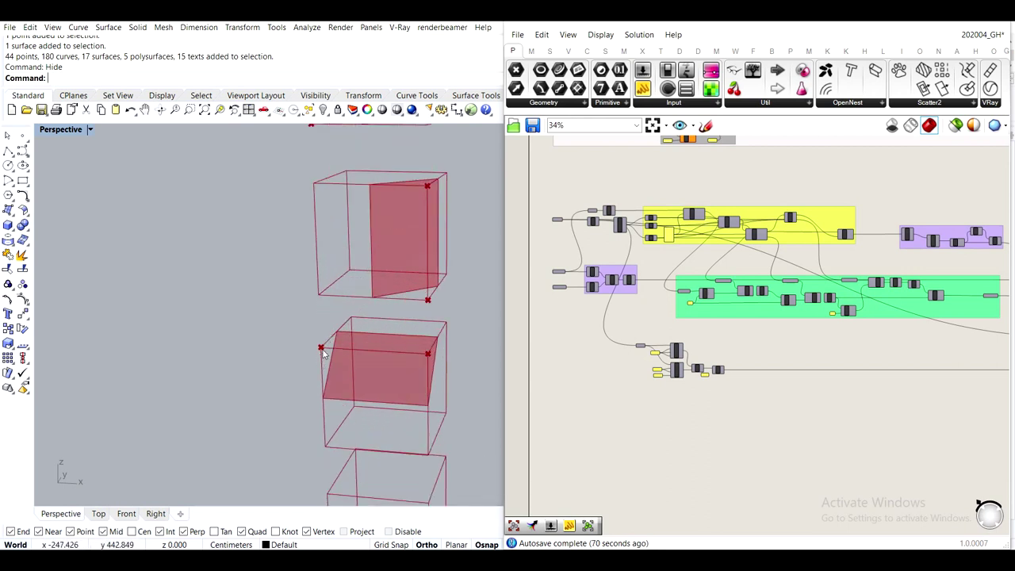
{"action": "scroll", "coordinate": [426, 354], "scroll_direction": "down", "scroll_amount": 5}
{"action": "scroll", "coordinate": [397, 328], "scroll_direction": "up", "scroll_amount": 4}
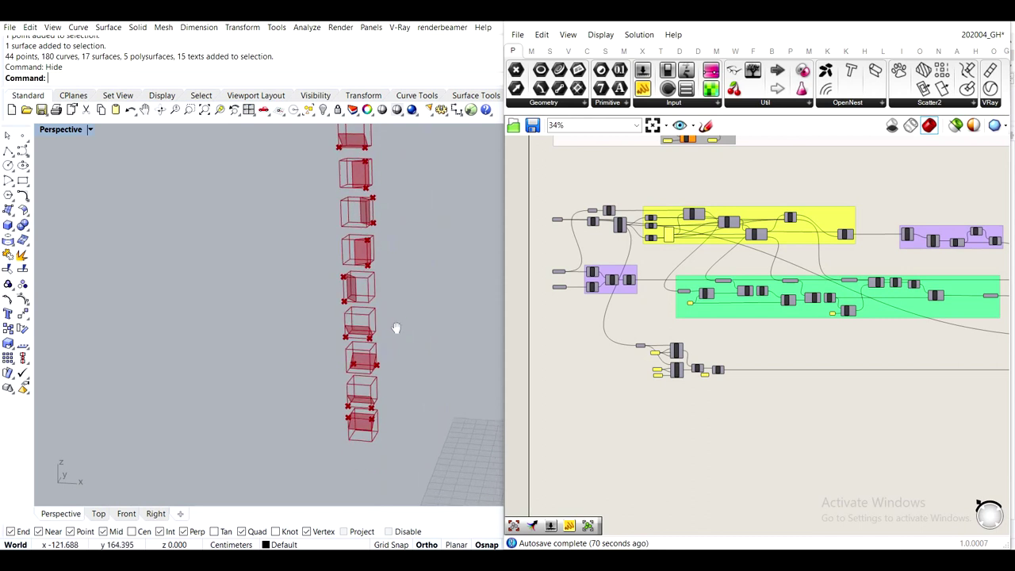
{"action": "scroll", "coordinate": [358, 363], "scroll_direction": "down", "scroll_amount": 5}
{"action": "scroll", "coordinate": [396, 388], "scroll_direction": "up", "scroll_amount": 5}
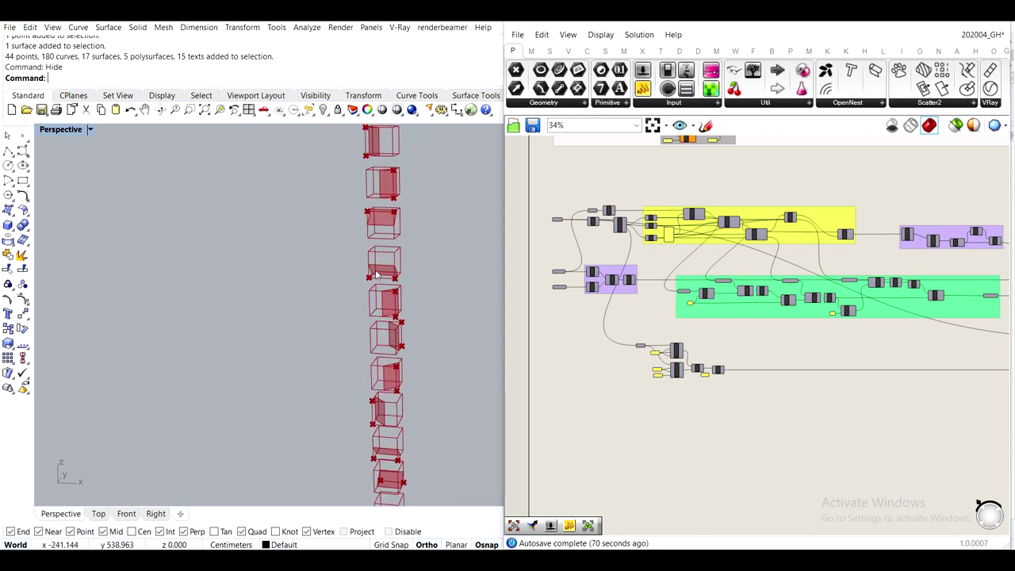
{"action": "scroll", "coordinate": [406, 400], "scroll_direction": "down", "scroll_amount": 5}
{"action": "scroll", "coordinate": [310, 374], "scroll_direction": "up", "scroll_amount": 6}
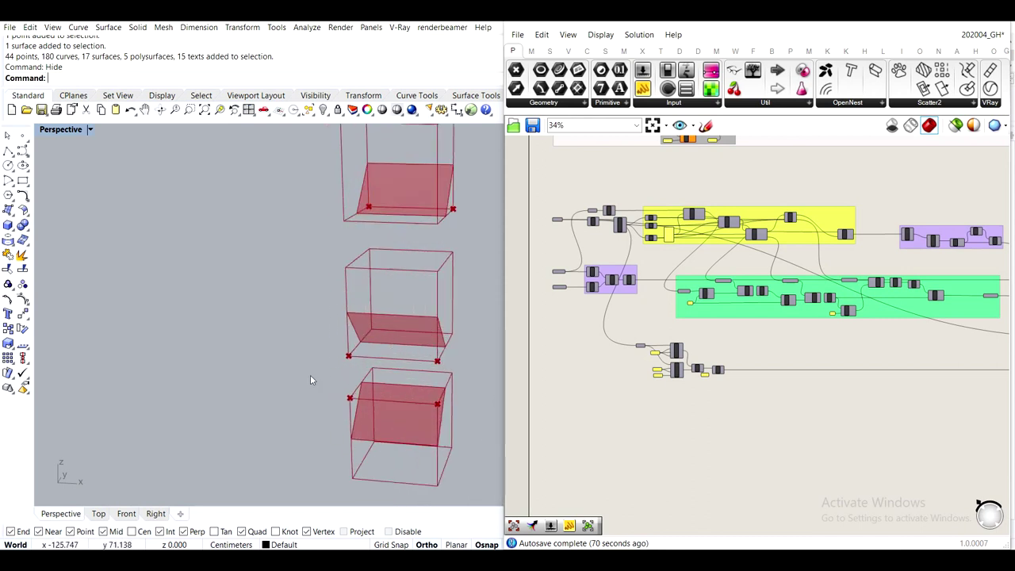
{"action": "right_click_drag", "start_coordinate": [358, 351], "coordinate": [293, 309], "text": "shift"}
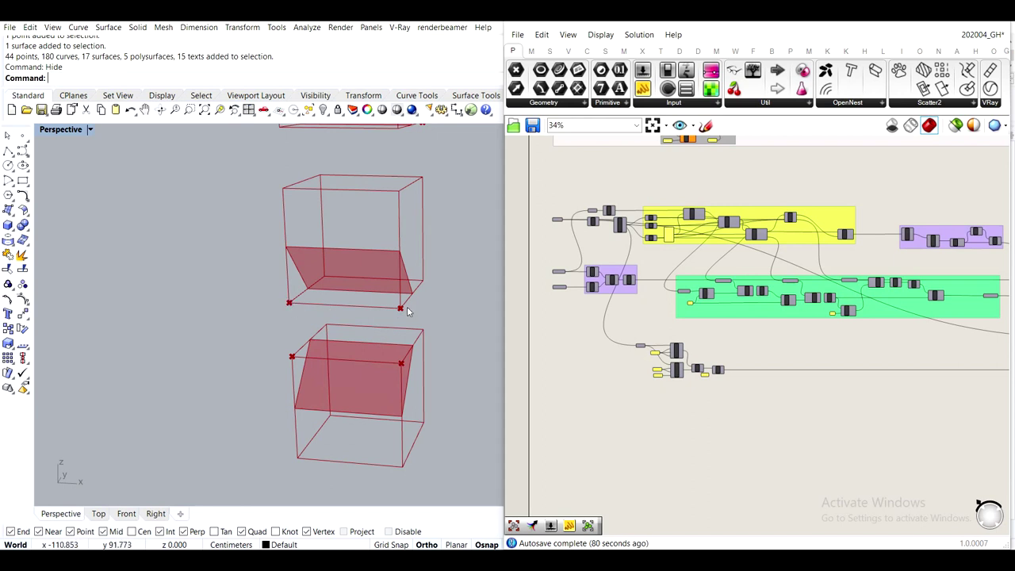
Inspect the full stacked column of cages in the Rhino viewport from several distances and angles
{"action": "scroll", "coordinate": [321, 269], "scroll_direction": "down", "scroll_amount": 6}
{"action": "scroll", "coordinate": [369, 204], "scroll_direction": "down", "scroll_amount": 5}
{"action": "right_click_drag", "start_coordinate": [375, 324], "coordinate": [417, 412], "text": "shift"}
{"action": "right_click_drag", "start_coordinate": [417, 285], "coordinate": [371, 237]}
{"action": "right_click_drag", "start_coordinate": [395, 309], "coordinate": [379, 352], "text": "shift"}
{"action": "scroll", "coordinate": [362, 238], "scroll_direction": "up", "scroll_amount": 7}
{"action": "scroll", "coordinate": [361, 275], "scroll_direction": "down", "scroll_amount": 6}
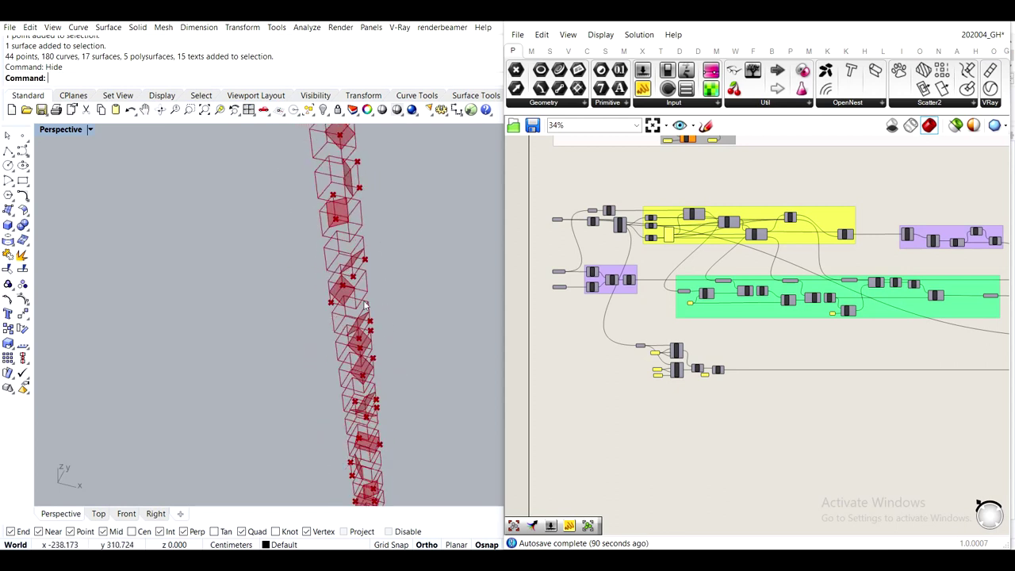
{"action": "right_click_drag", "start_coordinate": [346, 247], "coordinate": [303, 292]}
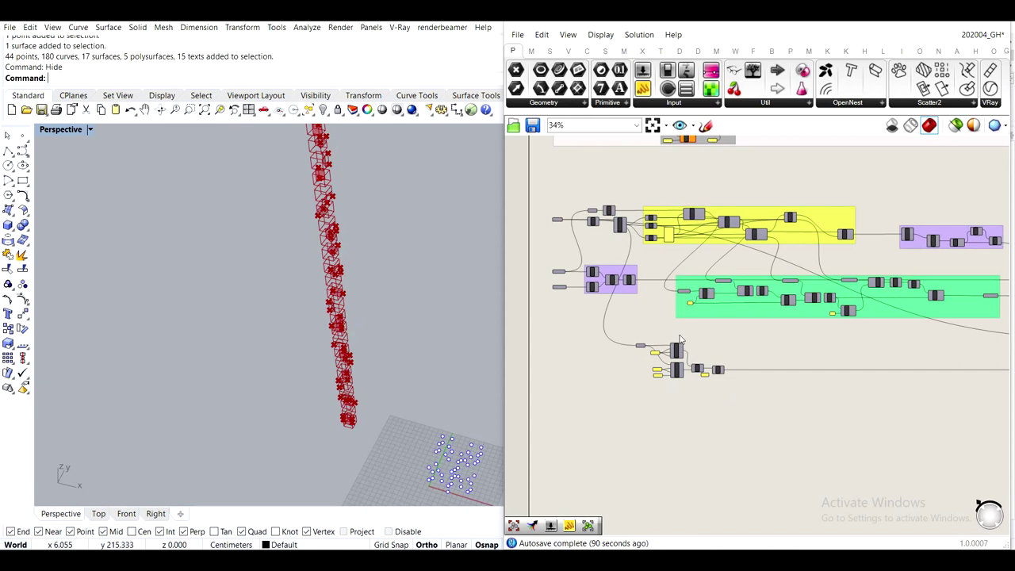
Review the rebuilt stacking section, tracing the Number parameter through Series and Unit Z into the two Move components
{"action": "scroll", "coordinate": [714, 255], "scroll_direction": "down", "scroll_amount": 2}
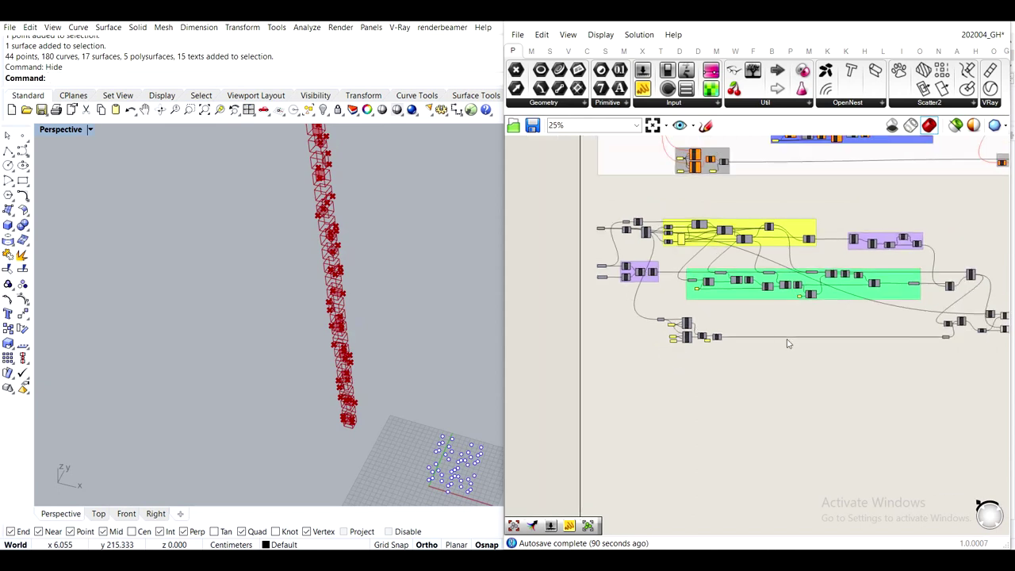
{"action": "scroll", "coordinate": [950, 274], "scroll_direction": "down", "scroll_amount": 1}
{"action": "right_click_drag", "start_coordinate": [904, 304], "coordinate": [711, 283]}
{"action": "scroll", "coordinate": [827, 294], "scroll_direction": "up", "scroll_amount": 4}
{"action": "scroll", "coordinate": [685, 323], "scroll_direction": "up", "scroll_amount": 3}
{"action": "left_click", "coordinate": [670, 294]}
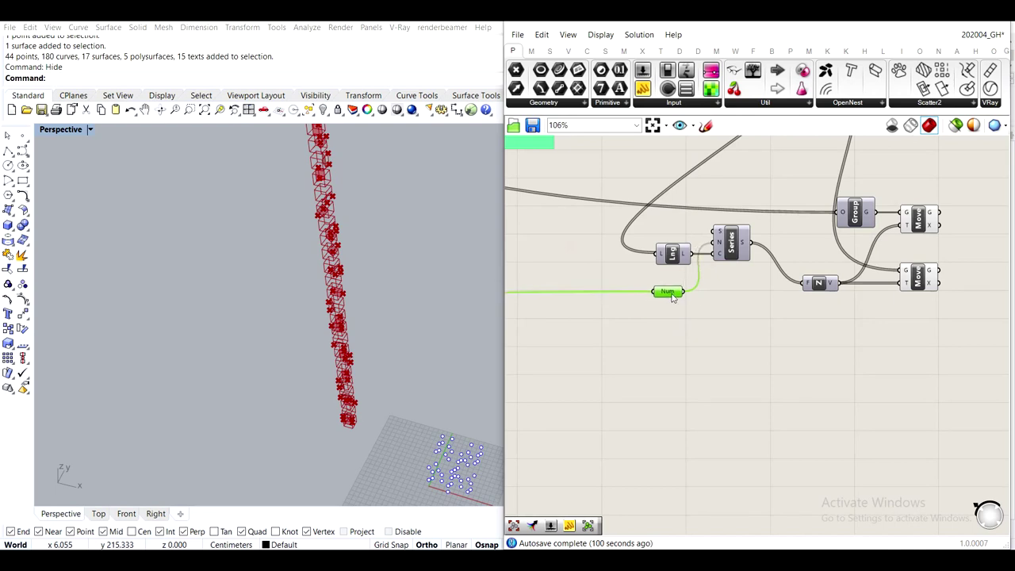
{"action": "left_click_drag", "start_coordinate": [673, 293], "coordinate": [676, 291]}
{"action": "right_click_drag", "start_coordinate": [859, 308], "coordinate": [746, 355]}
{"action": "left_click", "coordinate": [801, 266]}
{"action": "left_click", "coordinate": [804, 321]}
{"action": "left_click", "coordinate": [829, 258]}
{"action": "right_click_drag", "start_coordinate": [885, 280], "coordinate": [770, 349]}
{"action": "scroll", "coordinate": [774, 342], "scroll_direction": "down", "scroll_amount": 8}
{"action": "right_click_drag", "start_coordinate": [814, 199], "coordinate": [754, 305]}
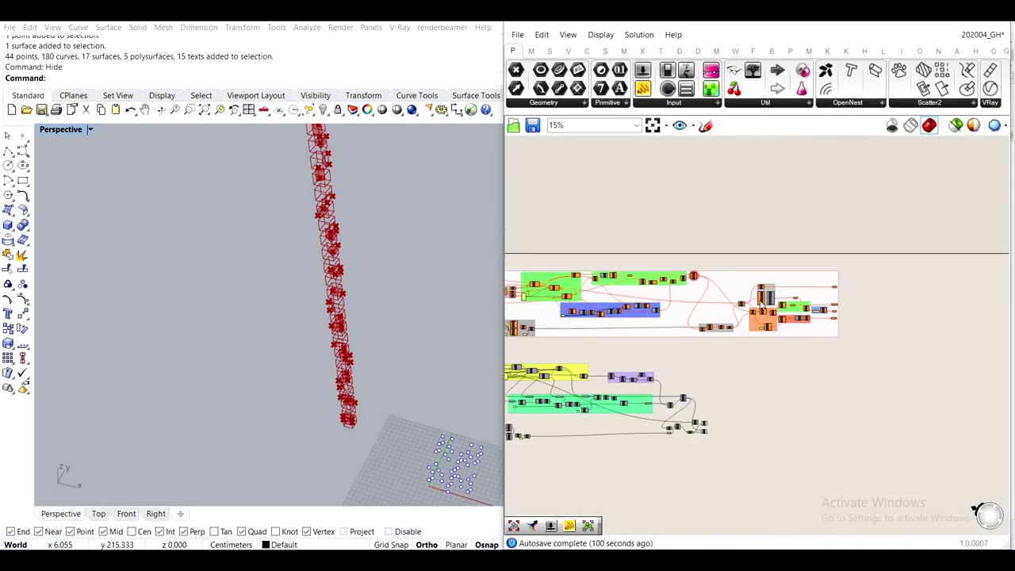
Examine the Move, Ungroup, Item and Box components in the orange group of the reference definition
{"action": "scroll", "coordinate": [755, 305], "scroll_direction": "up", "scroll_amount": 6}
{"action": "scroll", "coordinate": [686, 369], "scroll_direction": "up", "scroll_amount": 3}
{"action": "right_click_drag", "start_coordinate": [818, 352], "coordinate": [511, 390]}
{"action": "right_click_drag", "start_coordinate": [986, 418], "coordinate": [923, 385]}
{"action": "right_click_drag", "start_coordinate": [515, 393], "coordinate": [697, 231]}
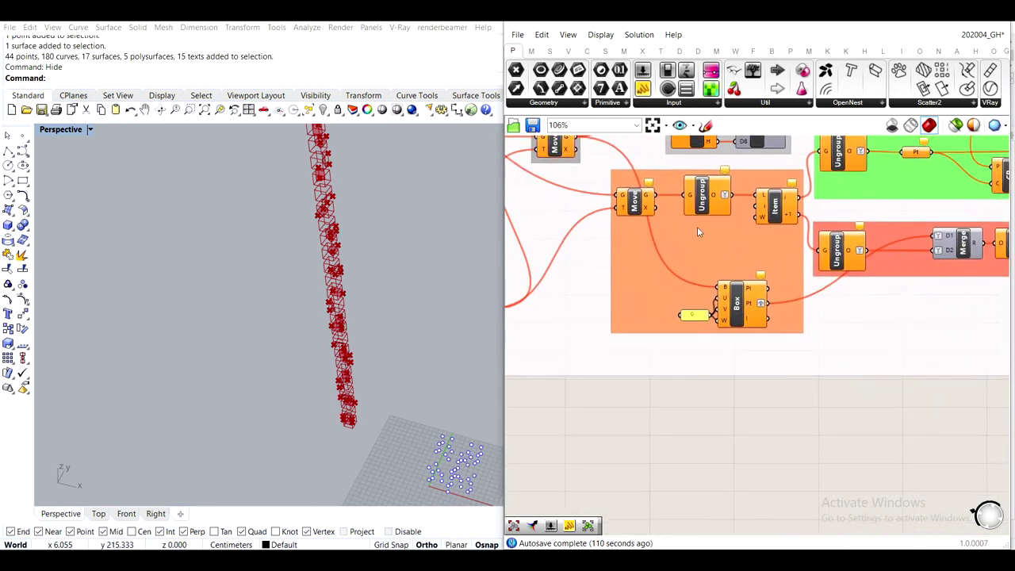
{"action": "scroll", "coordinate": [826, 295], "scroll_direction": "down", "scroll_amount": 6}
{"action": "right_click_drag", "start_coordinate": [785, 318], "coordinate": [893, 326]}
{"action": "scroll", "coordinate": [856, 312], "scroll_direction": "down", "scroll_amount": 1}
Review the reference definition from its inputs through the bounding box, grouping, plane, rotation and box-height sections
{"action": "scroll", "coordinate": [640, 245], "scroll_direction": "up", "scroll_amount": 2}
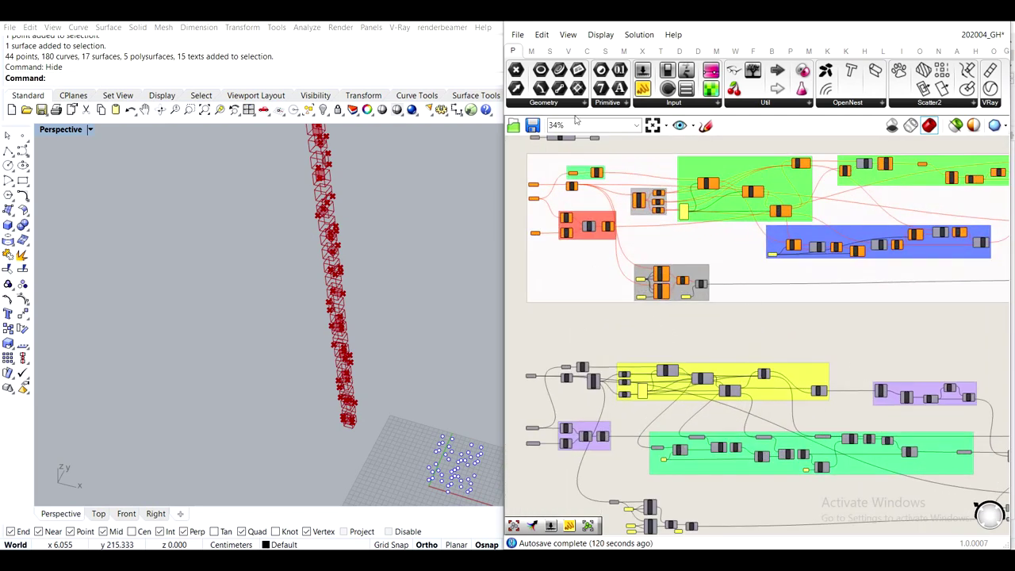
{"action": "scroll", "coordinate": [754, 343], "scroll_direction": "up", "scroll_amount": 2}
{"action": "scroll", "coordinate": [619, 270], "scroll_direction": "down", "scroll_amount": 3}
{"action": "scroll", "coordinate": [641, 278], "scroll_direction": "up", "scroll_amount": 10}
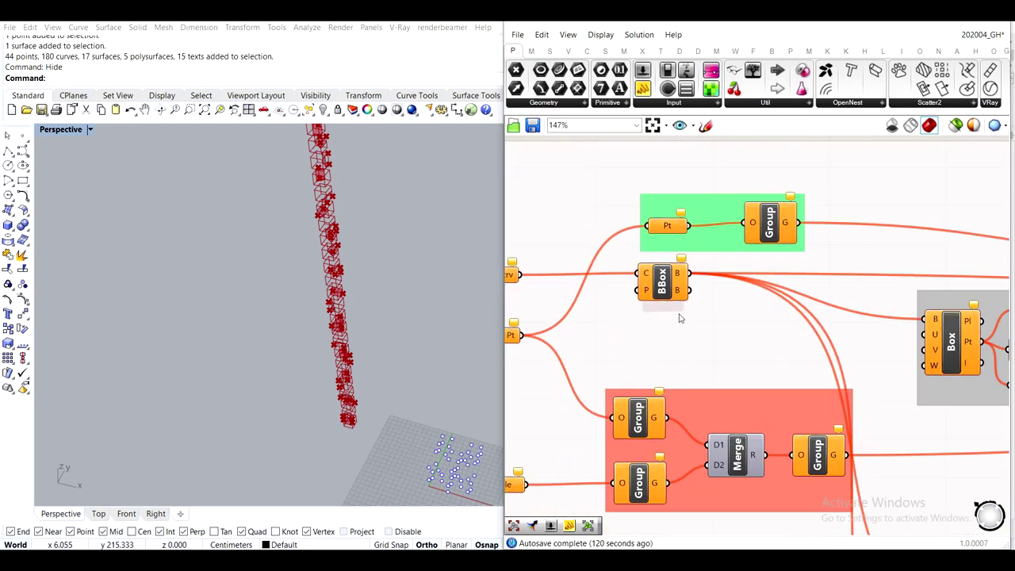
{"action": "scroll", "coordinate": [718, 256], "scroll_direction": "down", "scroll_amount": 3}
{"action": "right_click_drag", "start_coordinate": [804, 314], "coordinate": [621, 263]}
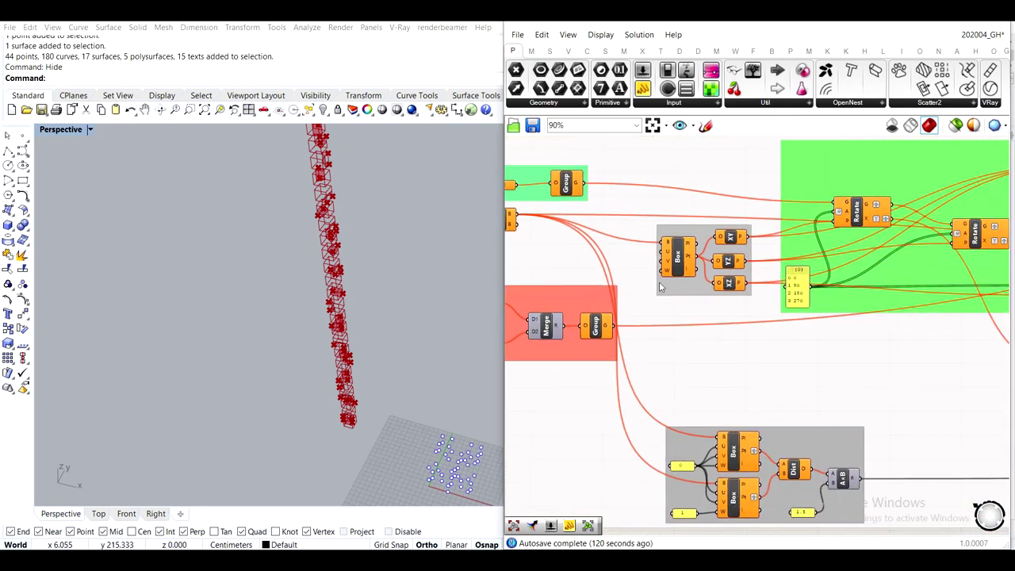
{"action": "scroll", "coordinate": [659, 284], "scroll_direction": "down", "scroll_amount": 2}
{"action": "scroll", "coordinate": [542, 243], "scroll_direction": "up", "scroll_amount": 3}
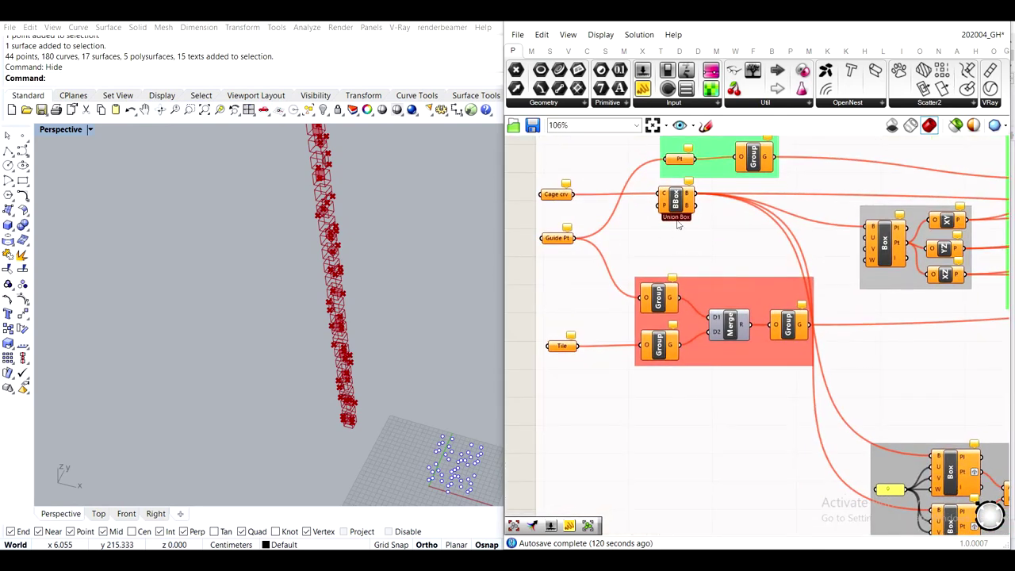
{"action": "right_click_drag", "start_coordinate": [773, 360], "coordinate": [561, 230]}
{"action": "scroll", "coordinate": [804, 363], "scroll_direction": "down", "scroll_amount": 4}
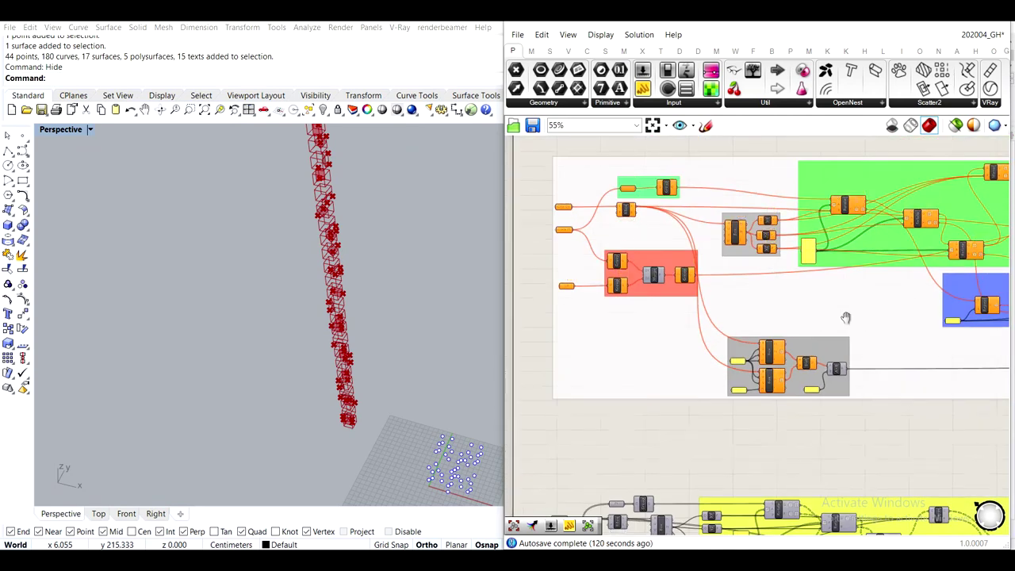
{"action": "right_click_drag", "start_coordinate": [845, 317], "coordinate": [586, 255]}
{"action": "scroll", "coordinate": [730, 228], "scroll_direction": "up", "scroll_amount": 3}
{"action": "scroll", "coordinate": [729, 228], "scroll_direction": "up", "scroll_amount": 2}
{"action": "scroll", "coordinate": [729, 228], "scroll_direction": "down", "scroll_amount": 5}
{"action": "right_click_drag", "start_coordinate": [833, 270], "coordinate": [598, 308]}
{"action": "right_click_drag", "start_coordinate": [784, 196], "coordinate": [588, 196]}
{"action": "right_click_drag", "start_coordinate": [822, 297], "coordinate": [626, 350]}
Highlight the final output section of the reference definition and compare it with the end of the rebuilt one
{"action": "left_click_drag", "start_coordinate": [621, 159], "coordinate": [953, 451]}
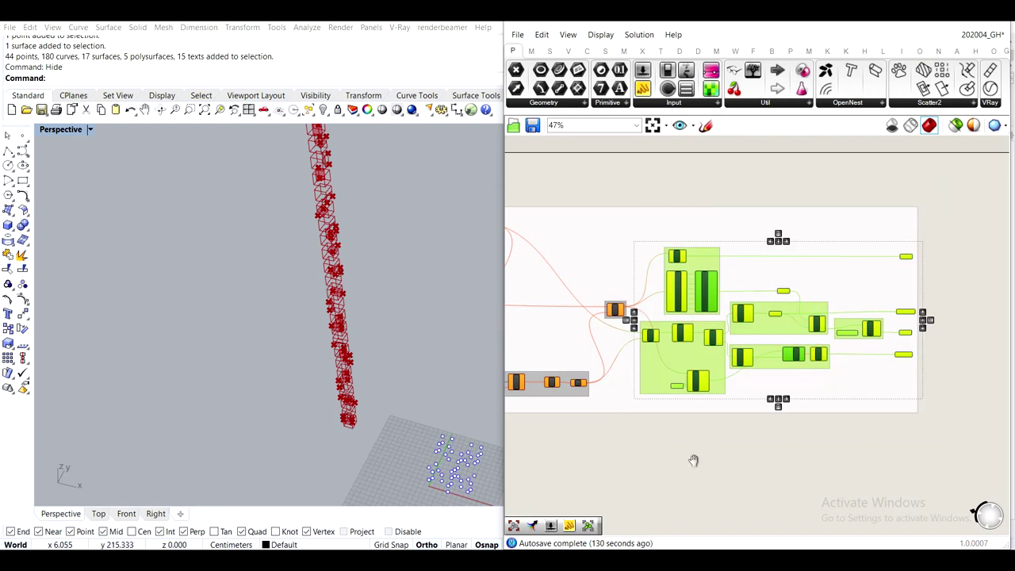
{"action": "right_click_drag", "start_coordinate": [693, 460], "coordinate": [731, 260]}
{"action": "scroll", "coordinate": [666, 272], "scroll_direction": "up", "scroll_amount": 5}
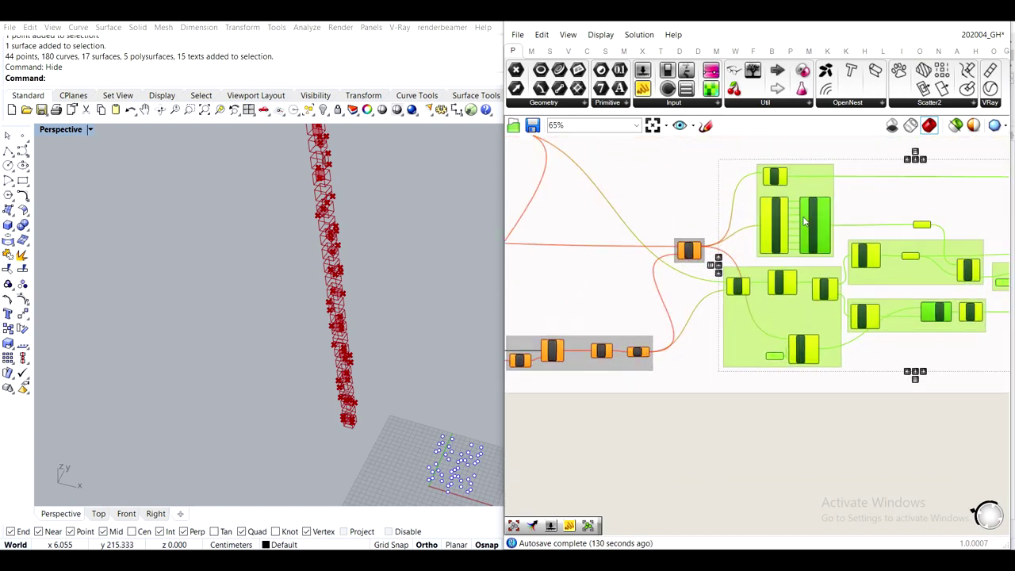
{"action": "scroll", "coordinate": [871, 440], "scroll_direction": "down", "scroll_amount": 5}
{"action": "right_click_drag", "start_coordinate": [793, 442], "coordinate": [745, 209]}
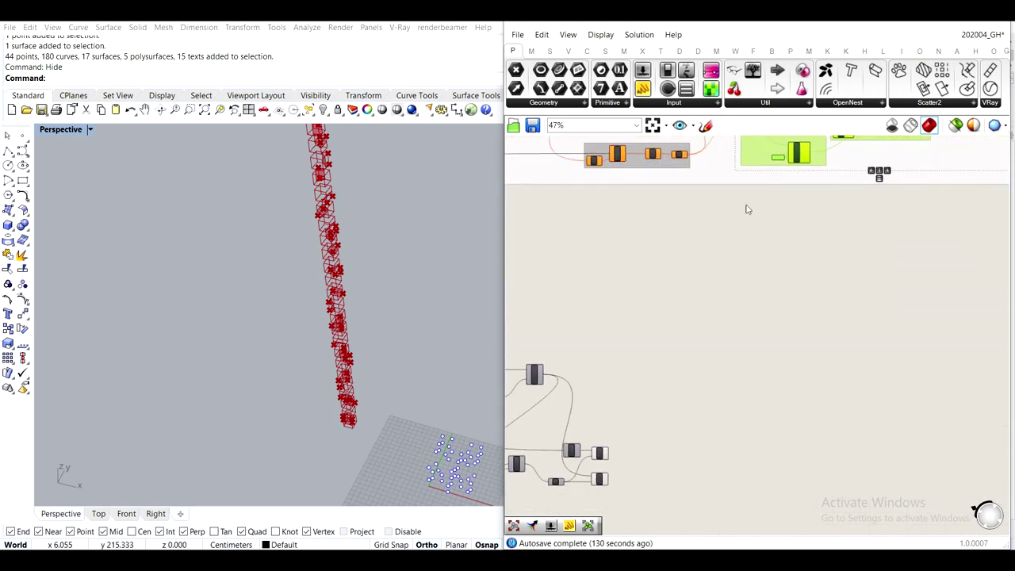
{"action": "right_click_drag", "start_coordinate": [646, 406], "coordinate": [680, 345]}
{"action": "right_click_drag", "start_coordinate": [699, 290], "coordinate": [667, 423]}
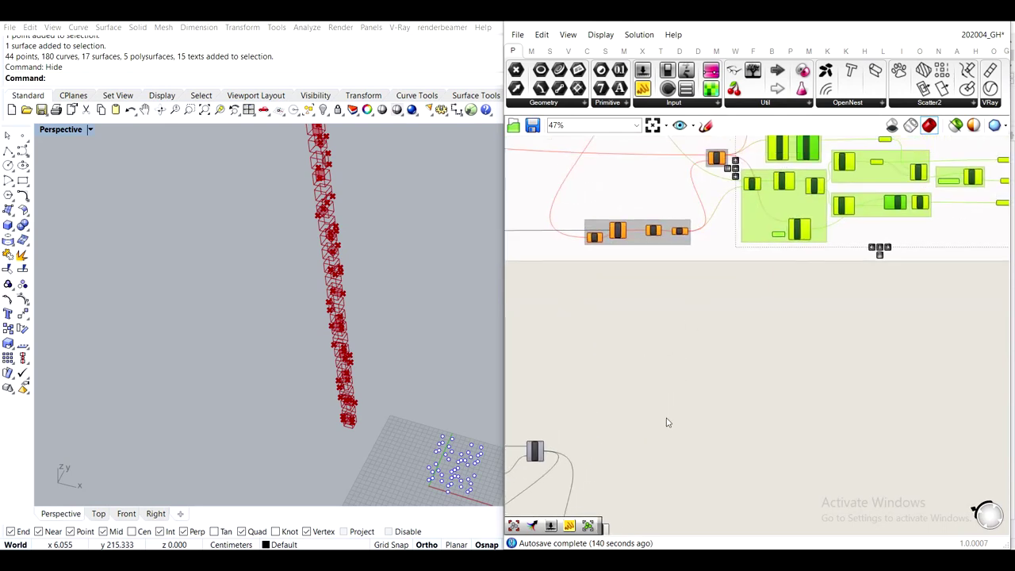
{"action": "left_click", "coordinate": [750, 301]}
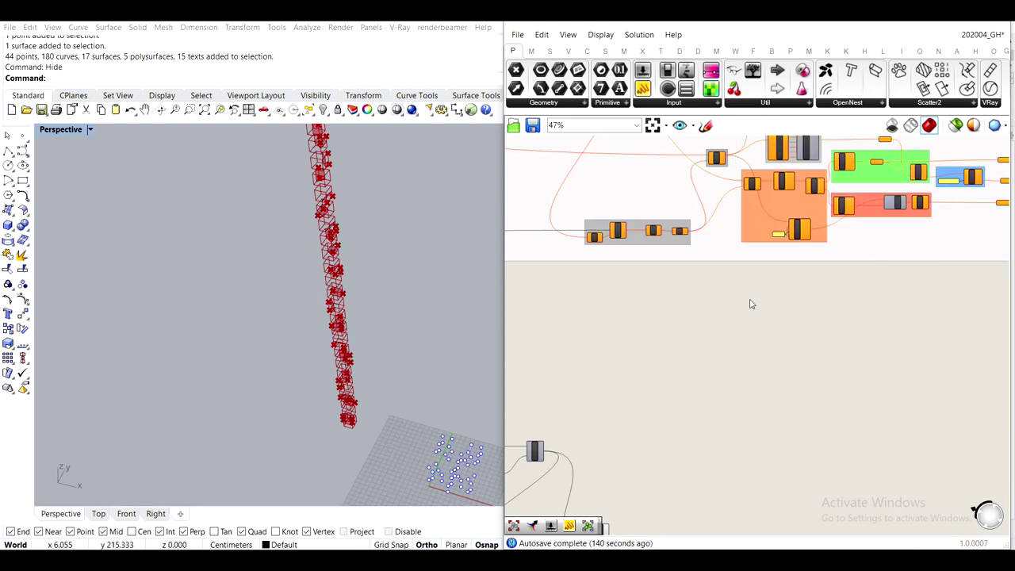
Inspect the data structure of the reference cluster's BBox output
{"action": "scroll", "coordinate": [751, 301], "scroll_direction": "down", "scroll_amount": 5}
{"action": "right_click_drag", "start_coordinate": [691, 234], "coordinate": [861, 324]}
{"action": "scroll", "coordinate": [860, 325], "scroll_direction": "down", "scroll_amount": 1}
{"action": "scroll", "coordinate": [553, 302], "scroll_direction": "up", "scroll_amount": 4}
{"action": "scroll", "coordinate": [733, 283], "scroll_direction": "up", "scroll_amount": 9}
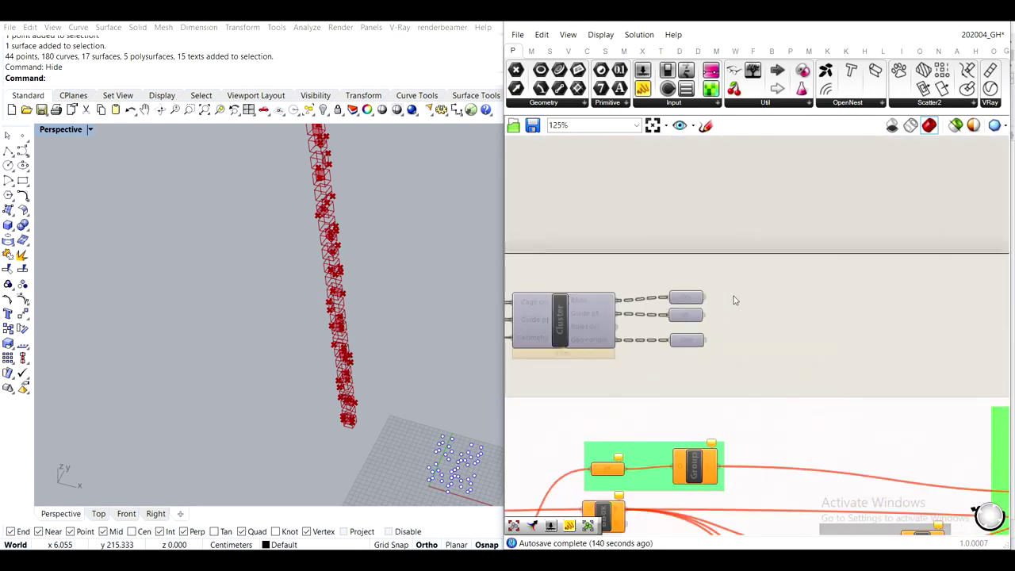
{"action": "right_click_drag", "start_coordinate": [703, 310], "coordinate": [876, 309]}
{"action": "mouse_move", "coordinate": [625, 308]}
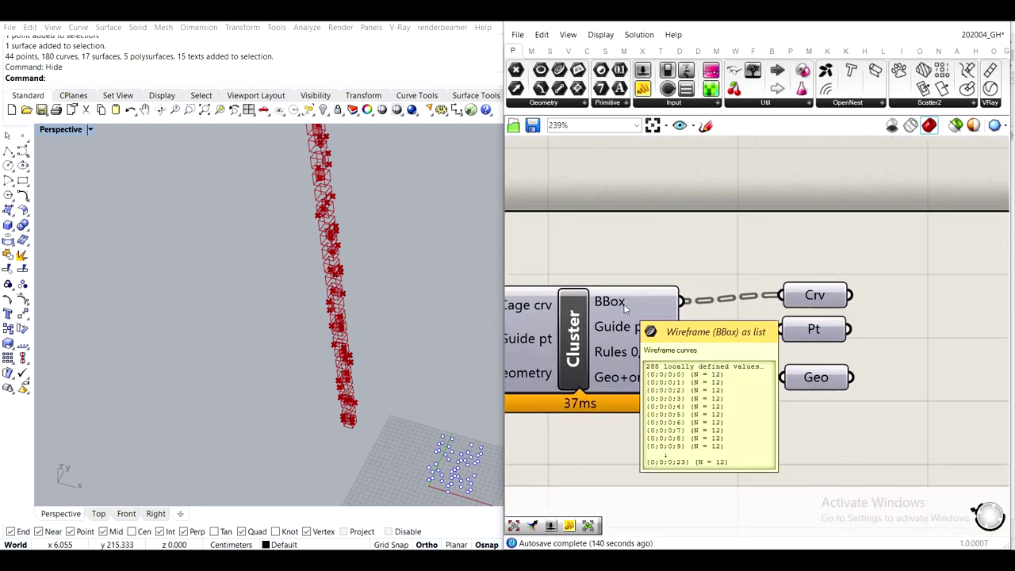
{"action": "scroll", "coordinate": [651, 304], "scroll_direction": "down", "scroll_amount": 10}
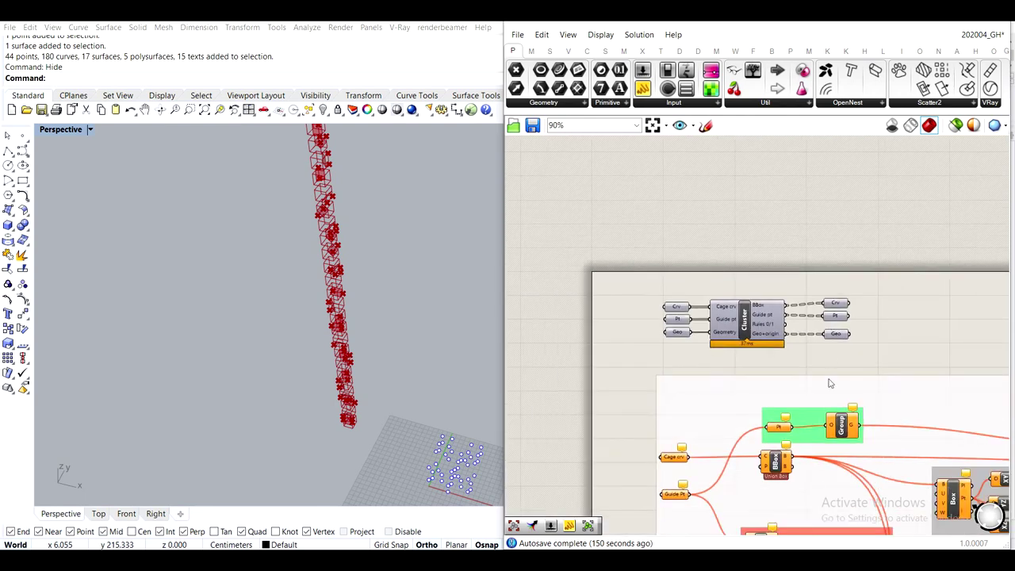
Add a Curve parameter and connect the geometry output of the cage Move to it
{"action": "right_click_drag", "start_coordinate": [781, 395], "coordinate": [679, 252]}
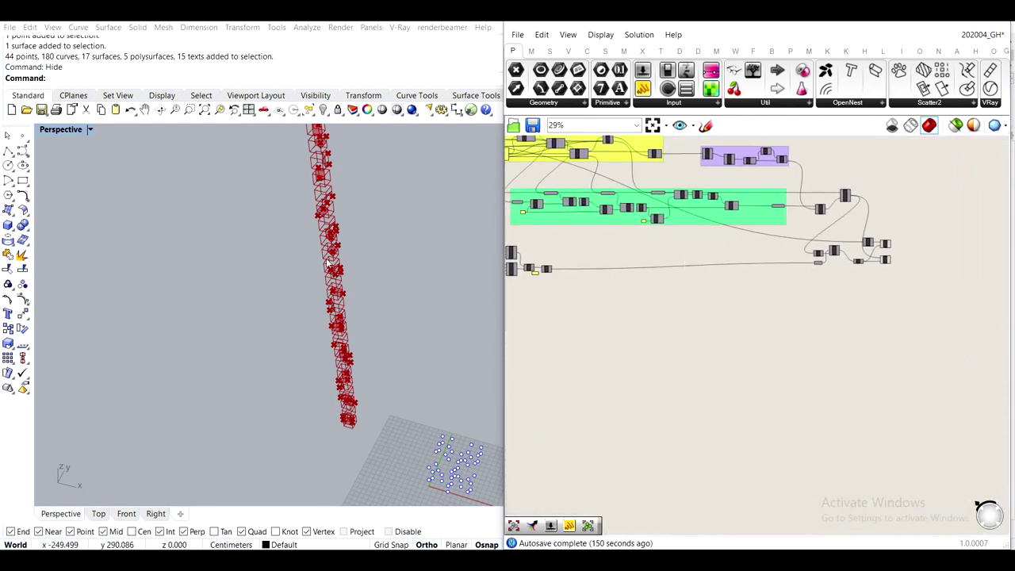
{"action": "scroll", "coordinate": [344, 411], "scroll_direction": "up", "scroll_amount": 8}
{"action": "scroll", "coordinate": [793, 273], "scroll_direction": "up", "scroll_amount": 6}
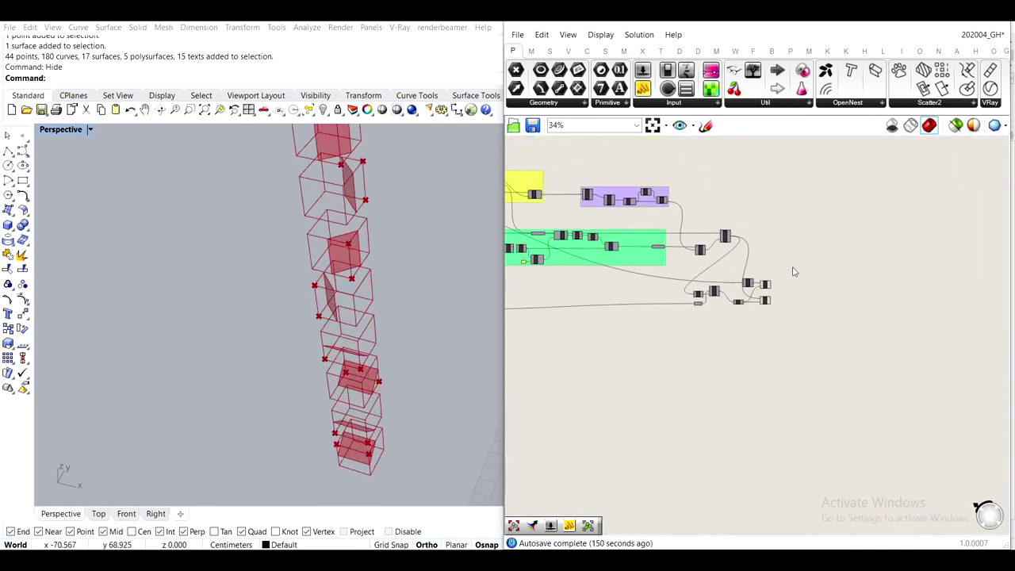
{"action": "left_click", "coordinate": [766, 321]}
{"action": "right_click_drag", "start_coordinate": [817, 277], "coordinate": [701, 298]}
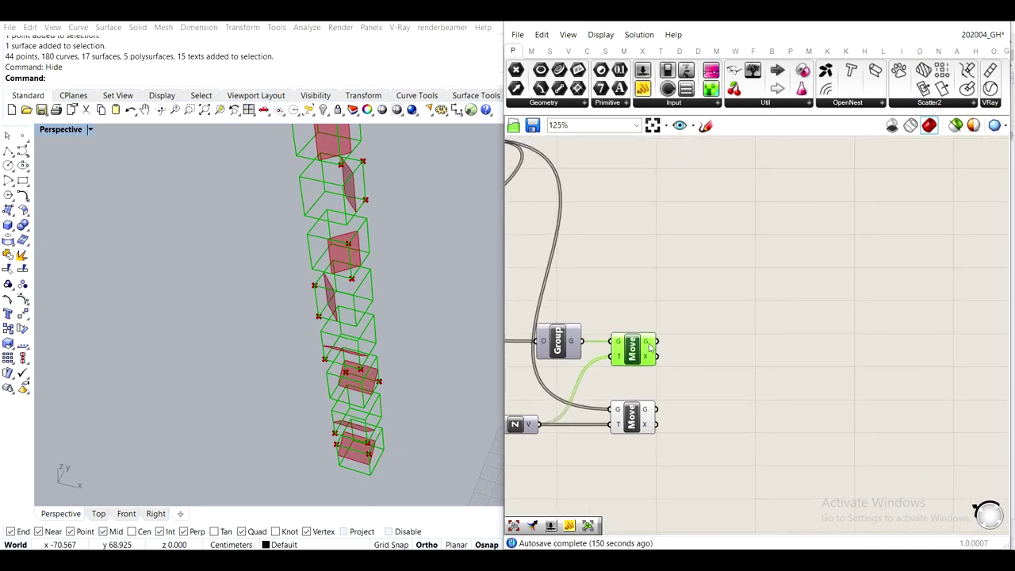
{"action": "double_click", "coordinate": [748, 234]}
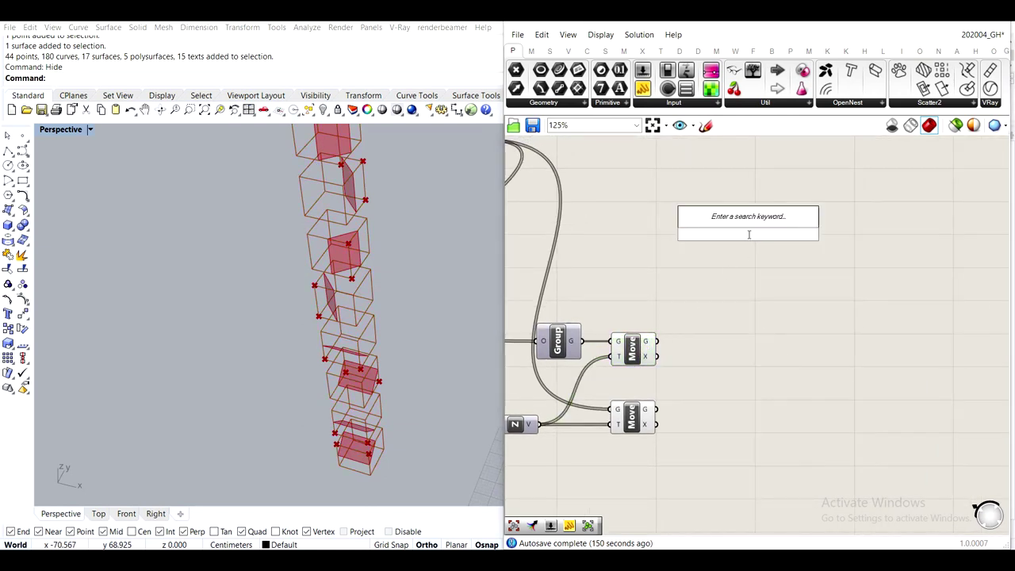
{"action": "type", "text": "curve"}
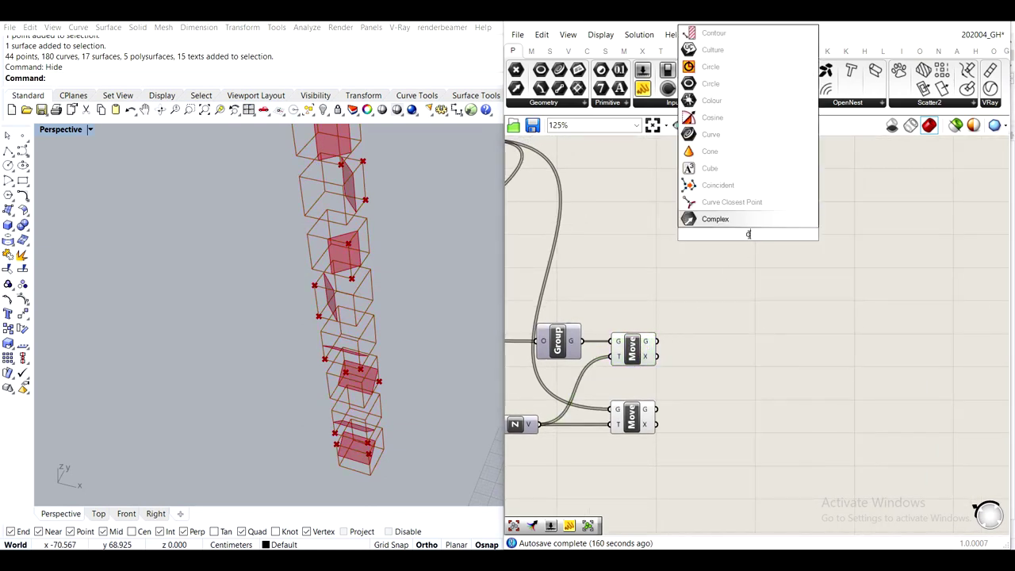
{"action": "key", "text": "Return"}
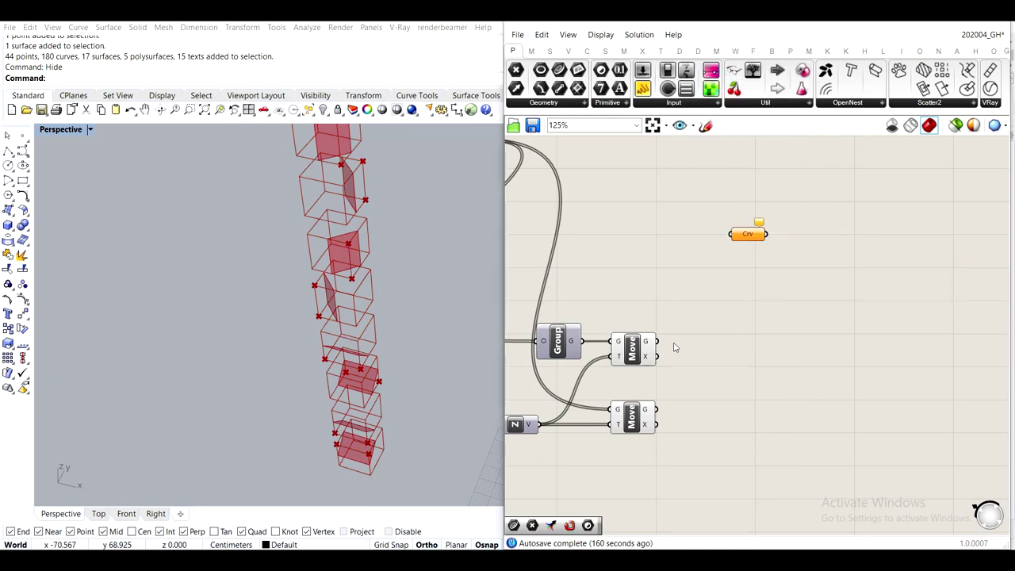
{"action": "left_click_drag", "start_coordinate": [656, 341], "coordinate": [731, 234]}
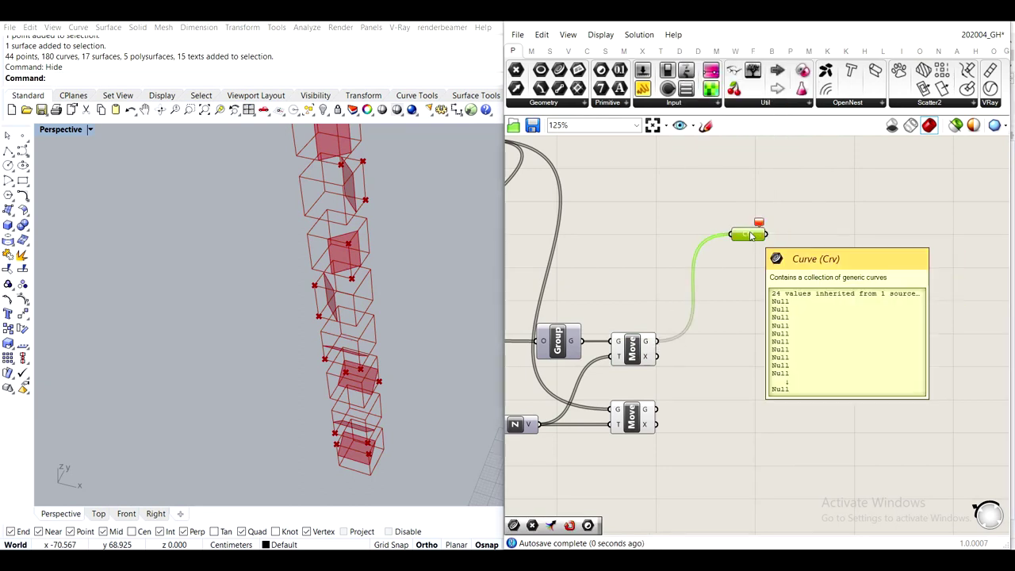
Add an Ungroup component after the cage Move and feed the Curve parameter from its output
{"action": "mouse_move", "coordinate": [649, 342]}
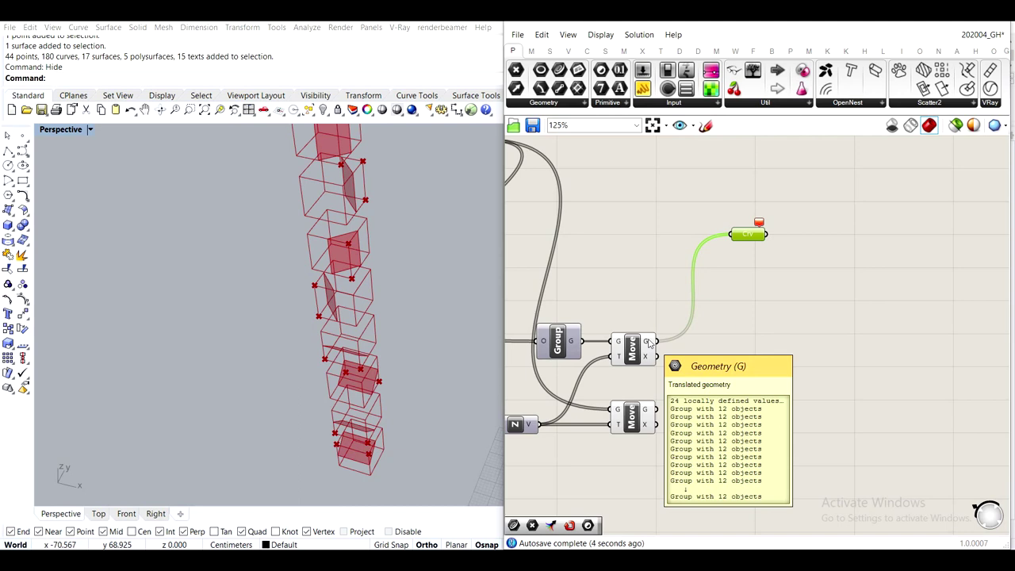
{"action": "double_click", "coordinate": [639, 195]}
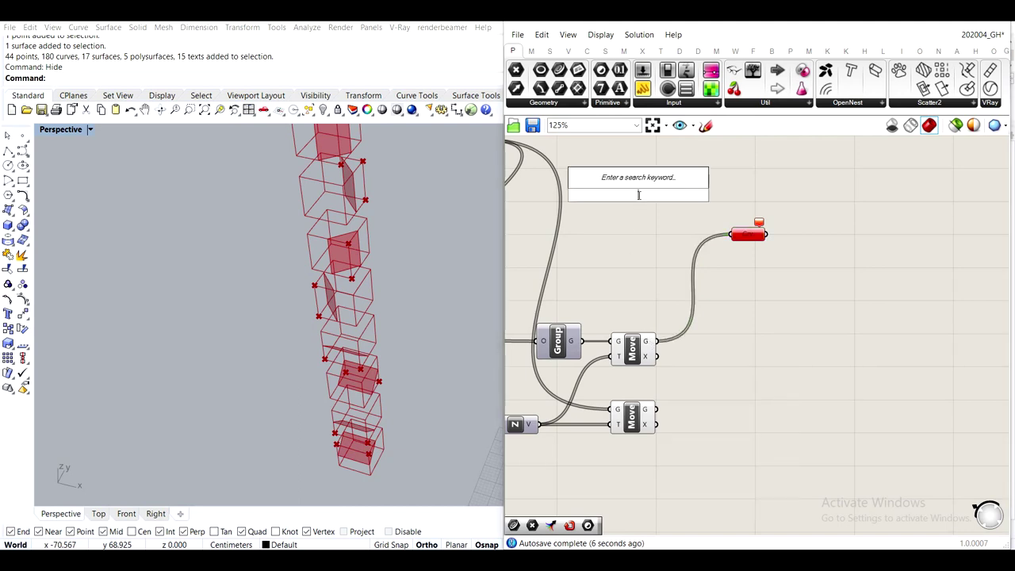
{"action": "type", "text": "ungr"}
{"action": "key", "text": "Return"}
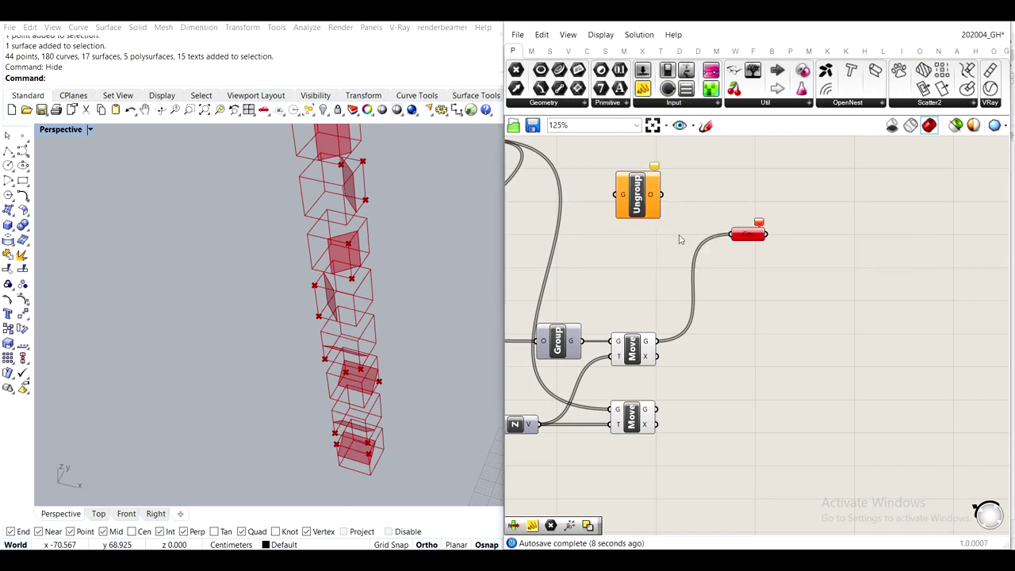
{"action": "left_click_drag", "start_coordinate": [657, 342], "coordinate": [606, 180]}
{"action": "scroll", "coordinate": [674, 205], "scroll_direction": "down", "scroll_amount": 4}
{"action": "right_click_drag", "start_coordinate": [673, 204], "coordinate": [605, 268]}
{"action": "scroll", "coordinate": [605, 270], "scroll_direction": "up", "scroll_amount": 3}
{"action": "left_click_drag", "start_coordinate": [621, 268], "coordinate": [820, 226]}
{"action": "left_click", "coordinate": [862, 252]}
{"action": "right_click_drag", "start_coordinate": [862, 253], "coordinate": [771, 290]}
{"action": "scroll", "coordinate": [745, 277], "scroll_direction": "up", "scroll_amount": 3}
{"action": "scroll", "coordinate": [709, 258], "scroll_direction": "down", "scroll_amount": 4}
{"action": "right_click_drag", "start_coordinate": [709, 258], "coordinate": [773, 242]}
{"action": "left_click_drag", "start_coordinate": [773, 234], "coordinate": [621, 353]}
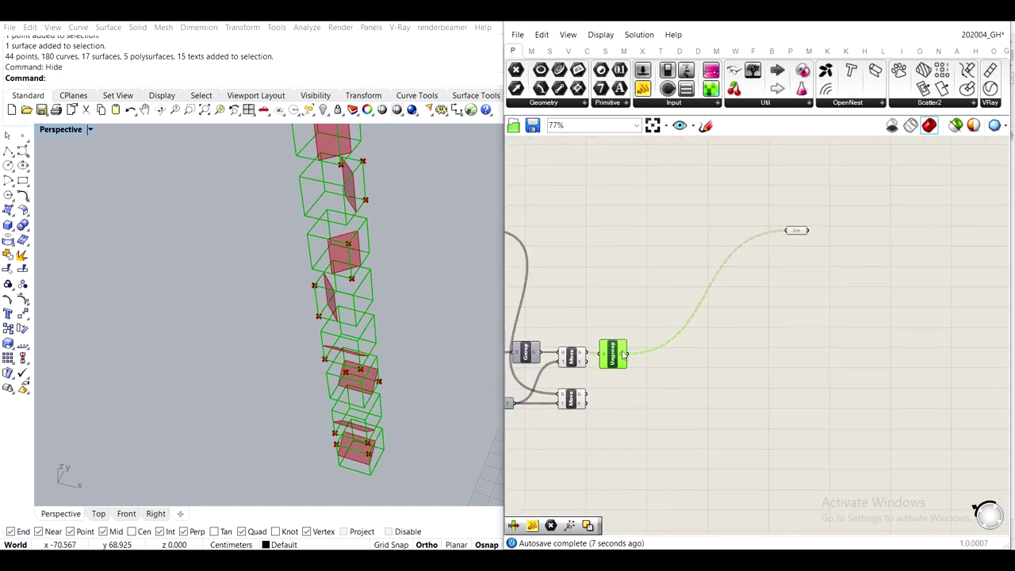
{"action": "left_click", "coordinate": [716, 282]}
Rename the Curve parameter as BBox crvs
{"action": "scroll", "coordinate": [805, 228], "scroll_direction": "up", "scroll_amount": 4}
{"action": "left_click", "coordinate": [787, 238]}
{"action": "right_click", "coordinate": [785, 242]}
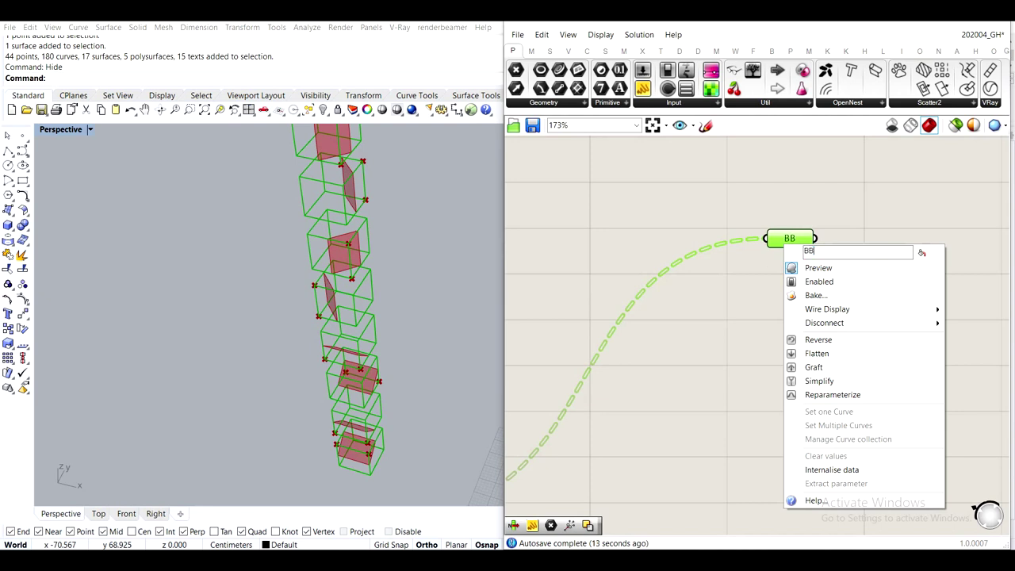
{"action": "type", "text": "BBox crvs"}
{"action": "left_click", "coordinate": [769, 221]}
Inspect the data structure of the reference cluster's Guide pt output
{"action": "scroll", "coordinate": [721, 247], "scroll_direction": "down", "scroll_amount": 4}
{"action": "scroll", "coordinate": [682, 291], "scroll_direction": "up", "scroll_amount": 3}
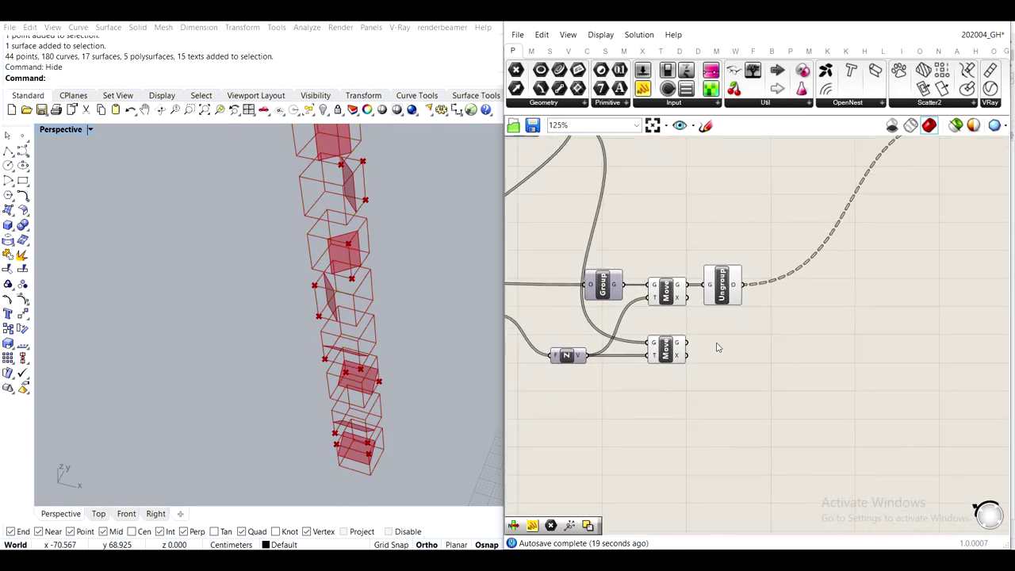
{"action": "scroll", "coordinate": [717, 347], "scroll_direction": "down", "scroll_amount": 8}
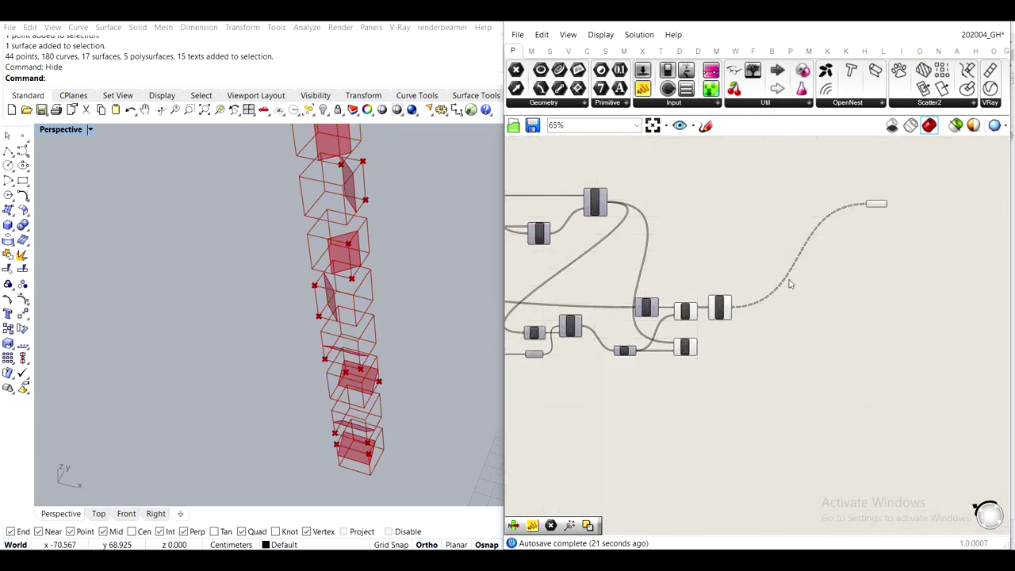
{"action": "scroll", "coordinate": [840, 348], "scroll_direction": "up", "scroll_amount": 10}
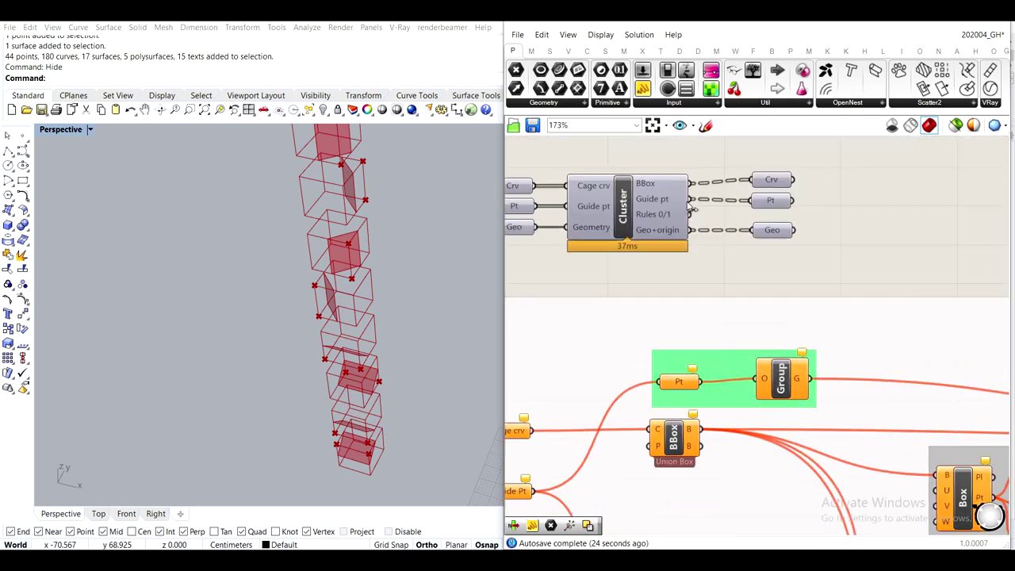
{"action": "mouse_move", "coordinate": [645, 204]}
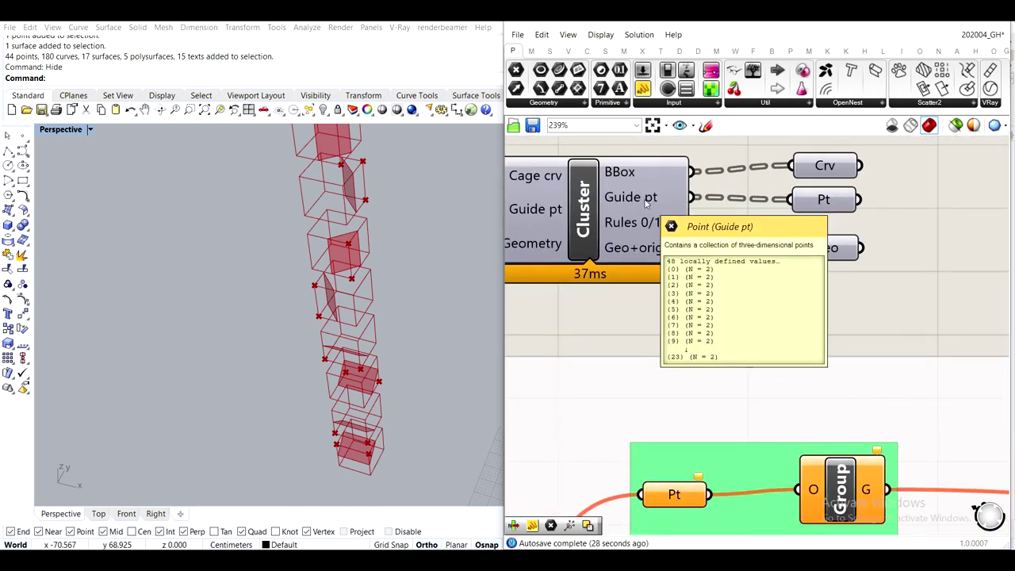
Preview the reference cluster's guide points in the viewport through their Point parameter
{"action": "left_click", "coordinate": [824, 199]}
{"action": "middle_click", "coordinate": [824, 198]}
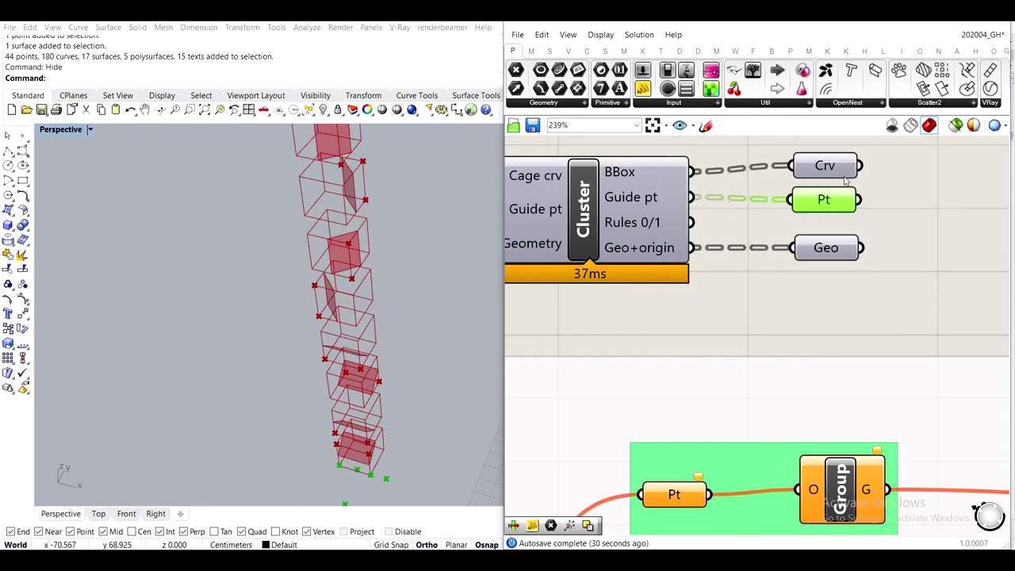
{"action": "scroll", "coordinate": [412, 340], "scroll_direction": "down", "scroll_amount": 10}
{"action": "right_click_drag", "start_coordinate": [412, 340], "coordinate": [400, 183], "text": "shift"}
{"action": "scroll", "coordinate": [404, 261], "scroll_direction": "up", "scroll_amount": 6}
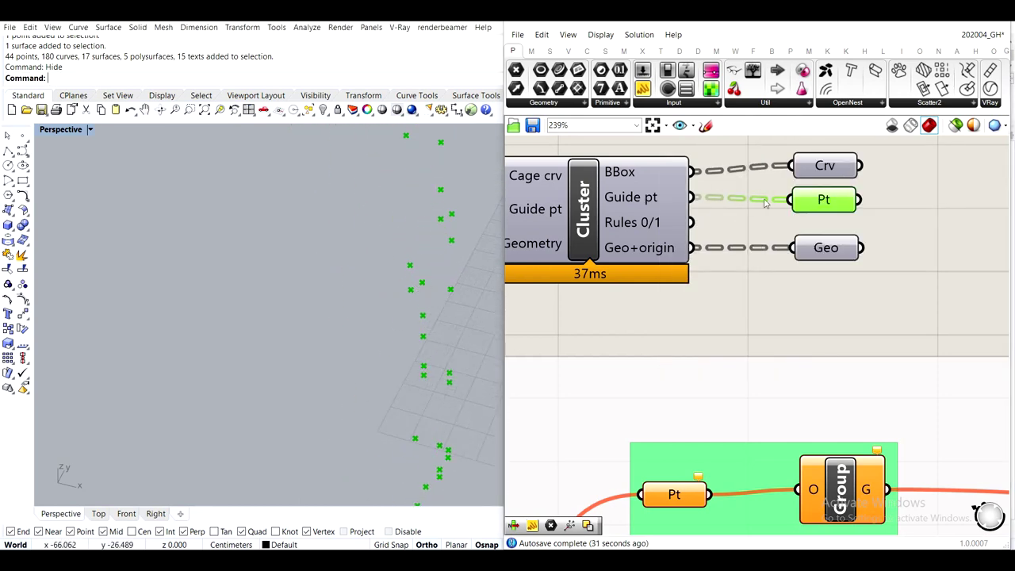
{"action": "middle_click", "coordinate": [832, 201]}
{"action": "left_click", "coordinate": [868, 164]}
Examine the moved elements in the viewport and the grouped data in the geometry output of the elements' Move component
{"action": "scroll", "coordinate": [927, 250], "scroll_direction": "down", "scroll_amount": 8}
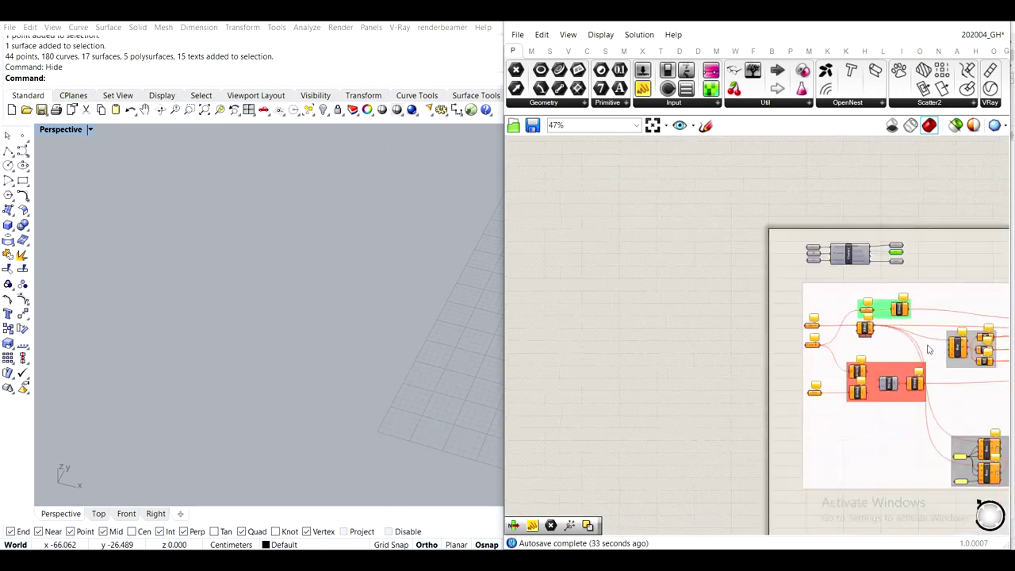
{"action": "right_click_drag", "start_coordinate": [981, 510], "coordinate": [722, 405]}
{"action": "right_click_drag", "start_coordinate": [844, 370], "coordinate": [652, 202]}
{"action": "right_click_drag", "start_coordinate": [831, 383], "coordinate": [660, 229]}
{"action": "right_click_drag", "start_coordinate": [874, 368], "coordinate": [691, 327]}
{"action": "scroll", "coordinate": [690, 331], "scroll_direction": "up", "scroll_amount": 5}
{"action": "left_click", "coordinate": [717, 354]}
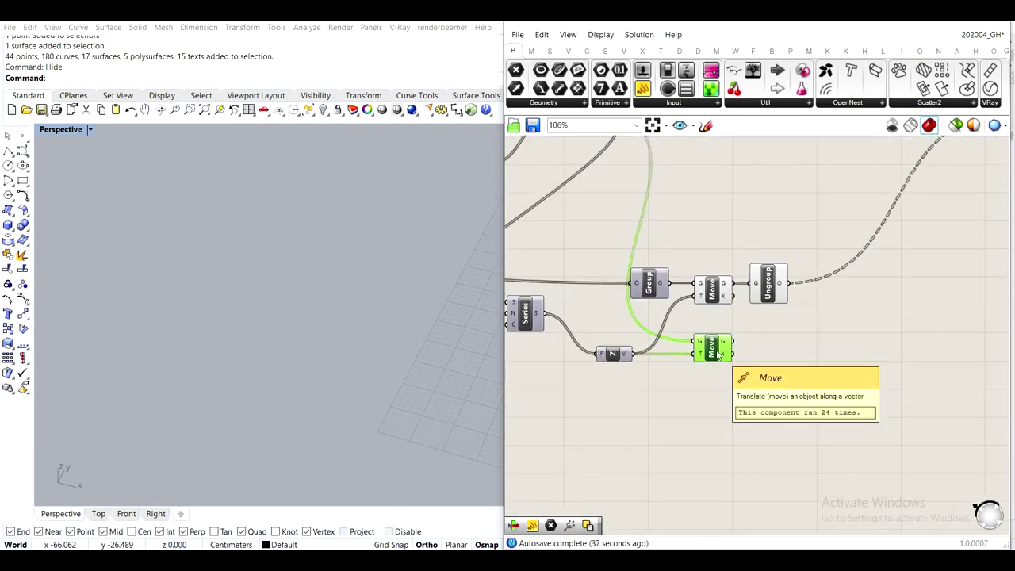
{"action": "scroll", "coordinate": [400, 287], "scroll_direction": "down", "scroll_amount": 2}
{"action": "right_click_drag", "start_coordinate": [400, 305], "coordinate": [401, 462], "text": "shift"}
{"action": "scroll", "coordinate": [404, 301], "scroll_direction": "up", "scroll_amount": 6}
{"action": "right_click_drag", "start_coordinate": [412, 357], "coordinate": [379, 344]}
{"action": "scroll", "coordinate": [768, 345], "scroll_direction": "up", "scroll_amount": 3}
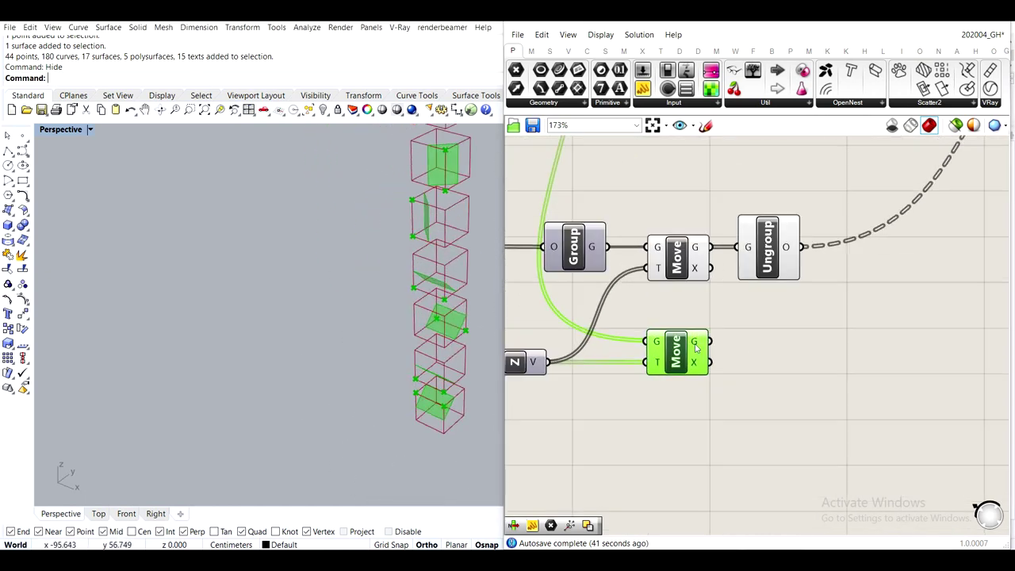
{"action": "mouse_move", "coordinate": [694, 341]}
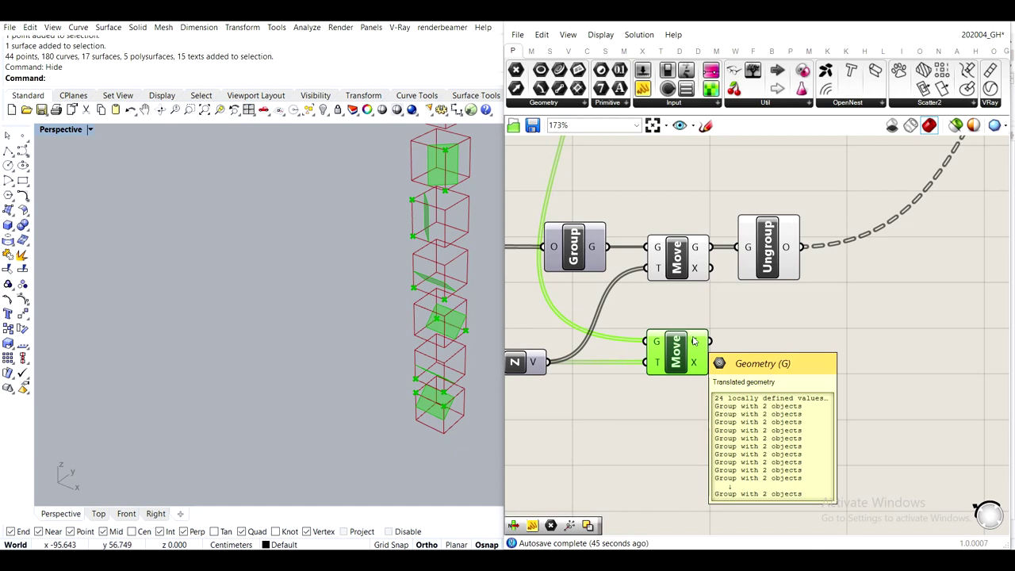
Add an Ungroup component and connect the geometry output of the elements' Move to it
{"action": "double_click", "coordinate": [877, 399]}
{"action": "type", "text": "ungr"}
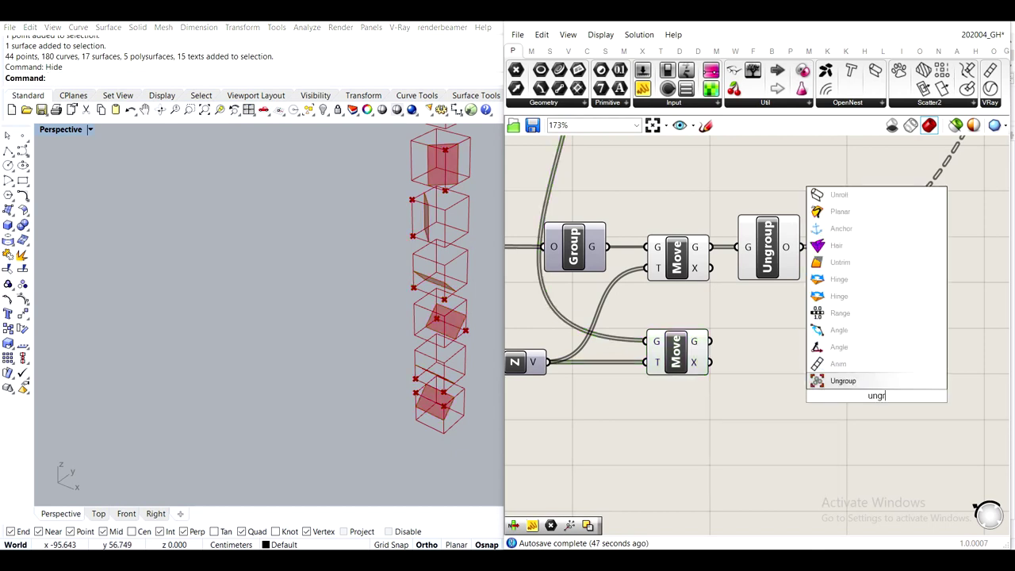
{"action": "key", "text": "Return"}
{"action": "left_click_drag", "start_coordinate": [709, 342], "coordinate": [781, 359]}
Add a panel fed by the new Ungroup's objects output and make it tall enough to list several branches
{"action": "mouse_move", "coordinate": [803, 349]}
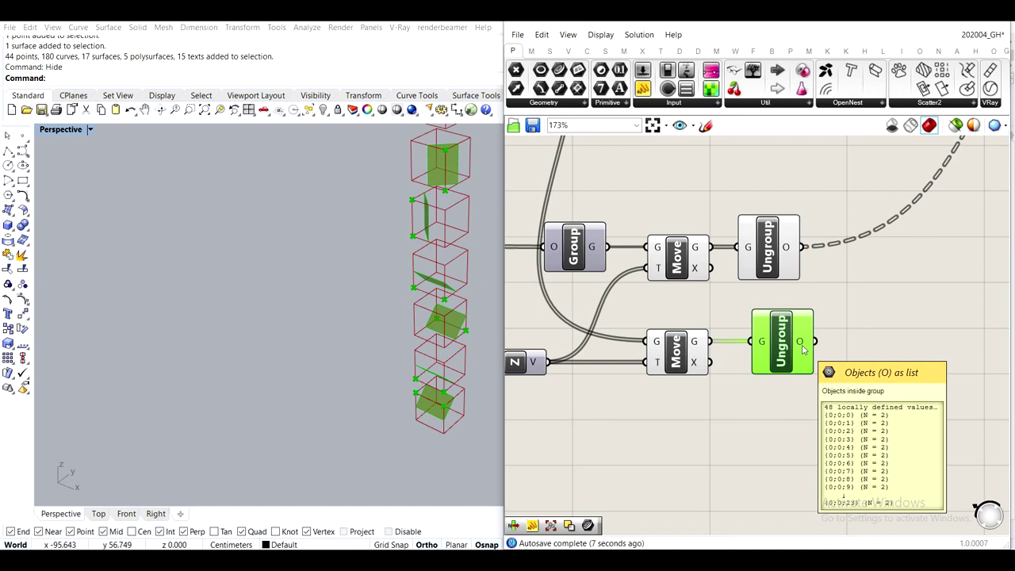
{"action": "right_click_drag", "start_coordinate": [749, 318], "coordinate": [657, 281]}
{"action": "left_click", "coordinate": [643, 89]}
{"action": "left_click", "coordinate": [805, 302]}
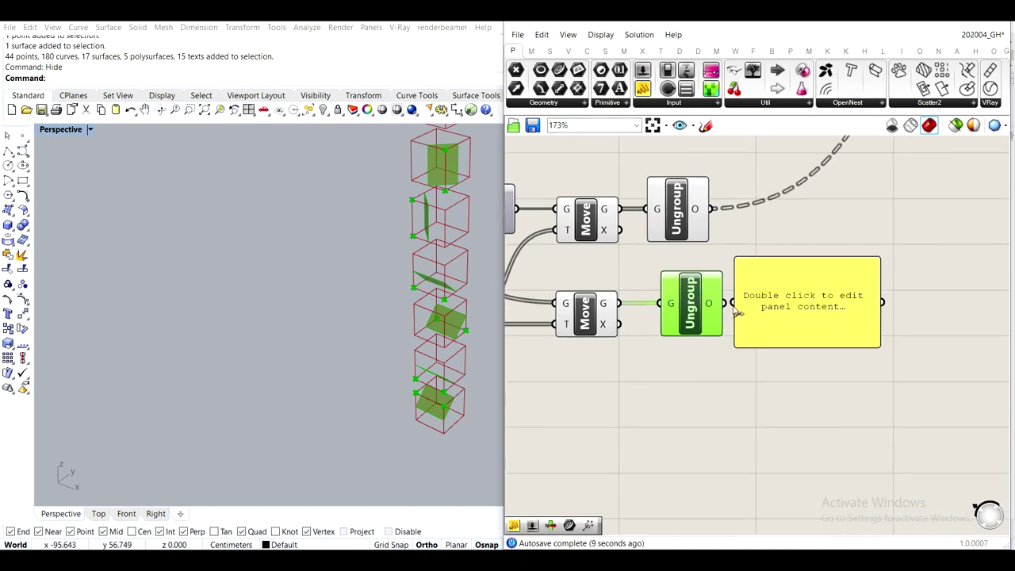
{"action": "left_click_drag", "start_coordinate": [742, 314], "coordinate": [767, 317]}
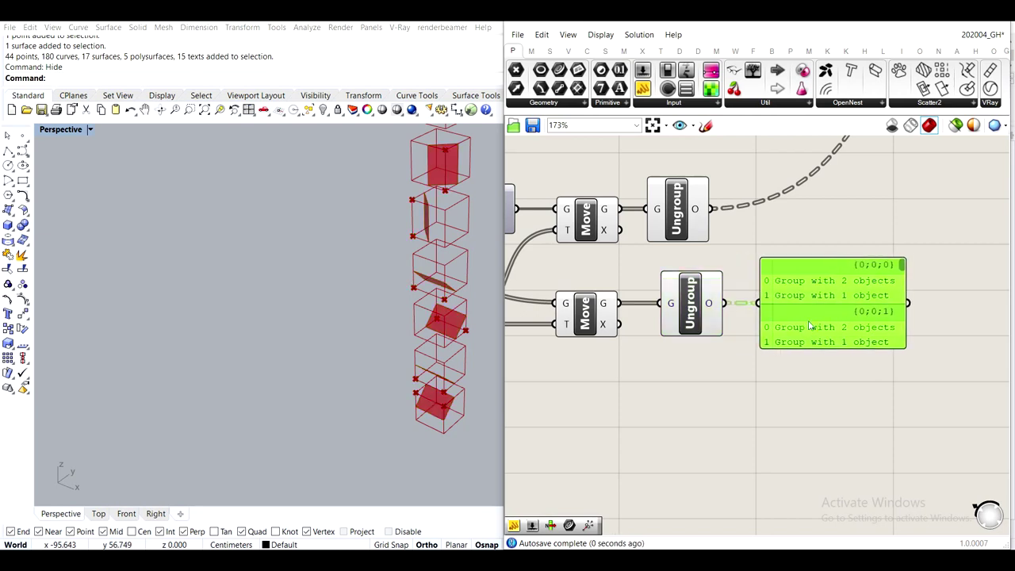
{"action": "left_click_drag", "start_coordinate": [822, 349], "coordinate": [825, 504]}
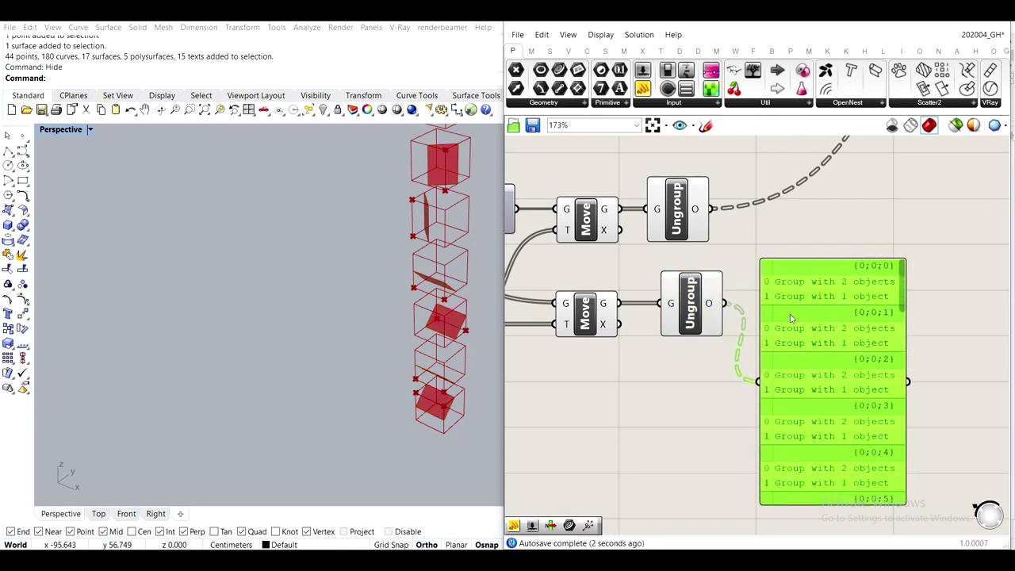
Make room before the panel, add a List Item component and feed its list input from the Ungroup output
{"action": "left_click_drag", "start_coordinate": [838, 350], "coordinate": [879, 340]}
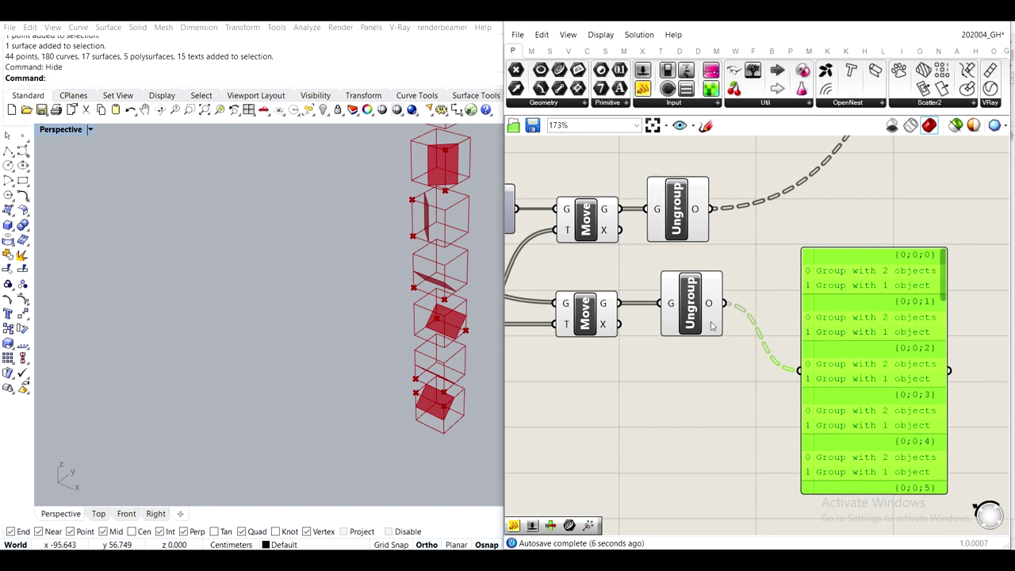
{"action": "double_click", "coordinate": [812, 374]}
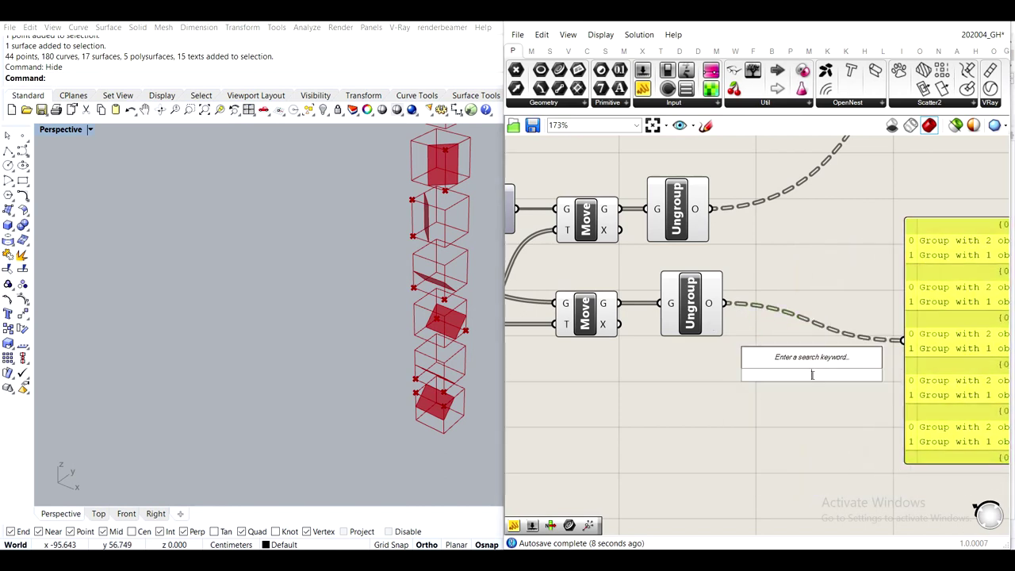
{"action": "type", "text": "list item"}
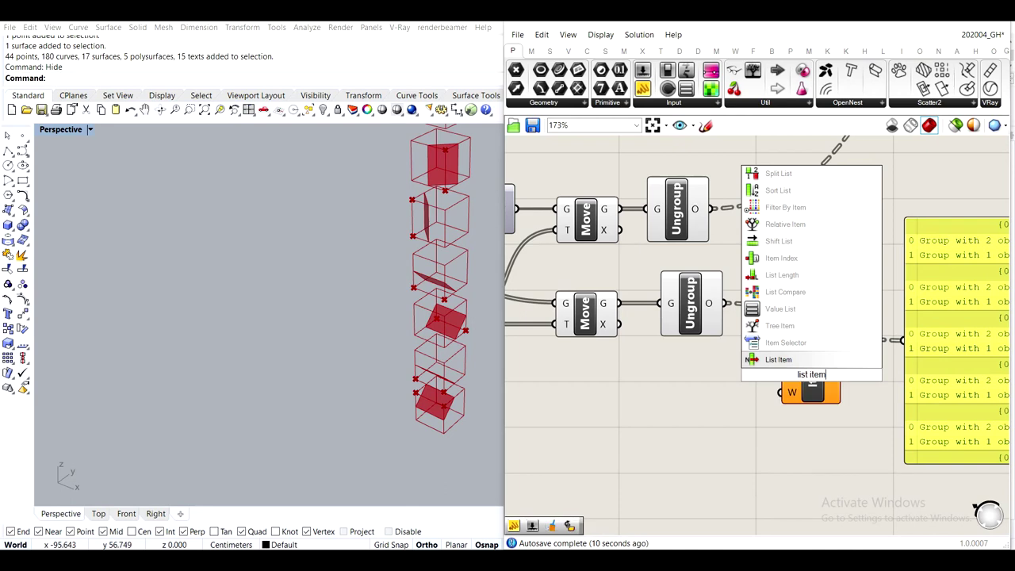
{"action": "key", "text": "Return"}
{"action": "left_click_drag", "start_coordinate": [725, 304], "coordinate": [774, 330]}
Add a +1 output to the List Item component and connect its first item output to the panel
{"action": "scroll", "coordinate": [817, 321], "scroll_direction": "up", "scroll_amount": 6}
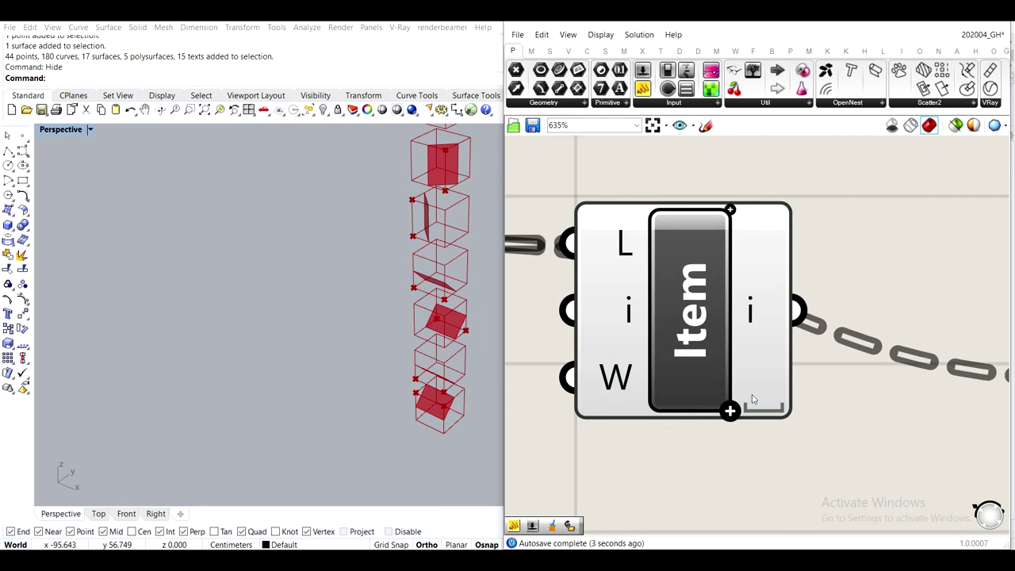
{"action": "left_click", "coordinate": [730, 411]}
{"action": "scroll", "coordinate": [766, 349], "scroll_direction": "down", "scroll_amount": 5}
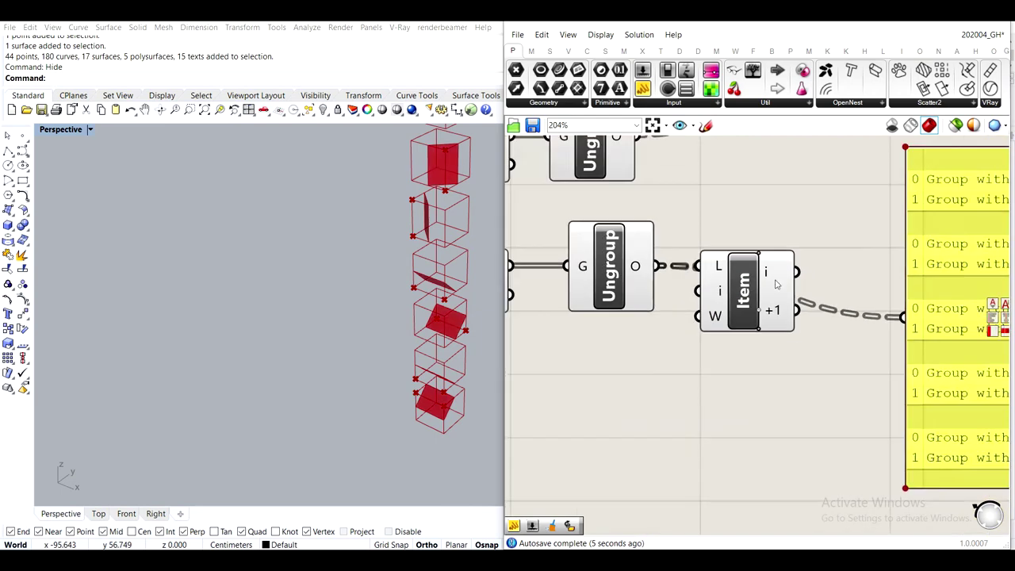
{"action": "left_click_drag", "start_coordinate": [797, 274], "coordinate": [904, 319]}
{"action": "right_click_drag", "start_coordinate": [902, 279], "coordinate": [773, 302]}
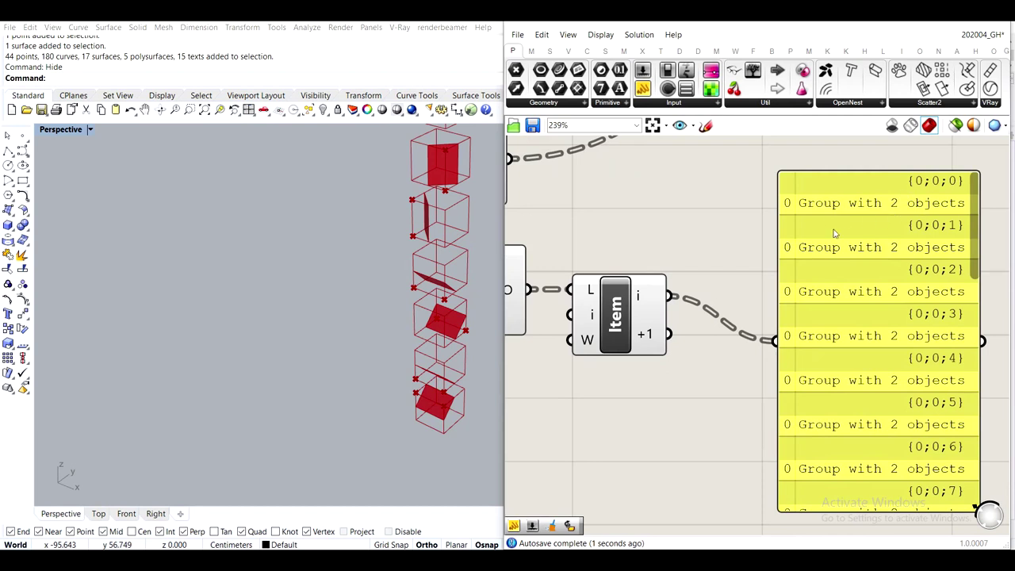
Feed the Item component's +1 output into the panel and move the panel farther from the component
{"action": "left_click_drag", "start_coordinate": [669, 334], "coordinate": [872, 317]}
{"action": "scroll", "coordinate": [829, 328], "scroll_direction": "down", "scroll_amount": 2}
{"action": "left_click", "coordinate": [678, 415]}
{"action": "right_click", "coordinate": [690, 288]}
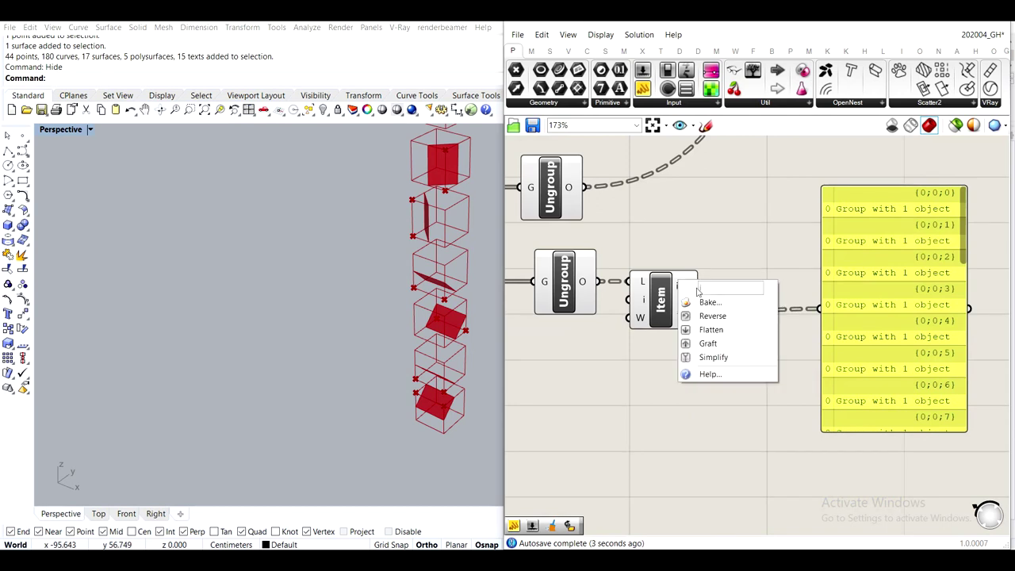
{"action": "left_click", "coordinate": [711, 251]}
{"action": "right_click_drag", "start_coordinate": [766, 318], "coordinate": [715, 313]}
{"action": "left_click_drag", "start_coordinate": [824, 321], "coordinate": [887, 326]}
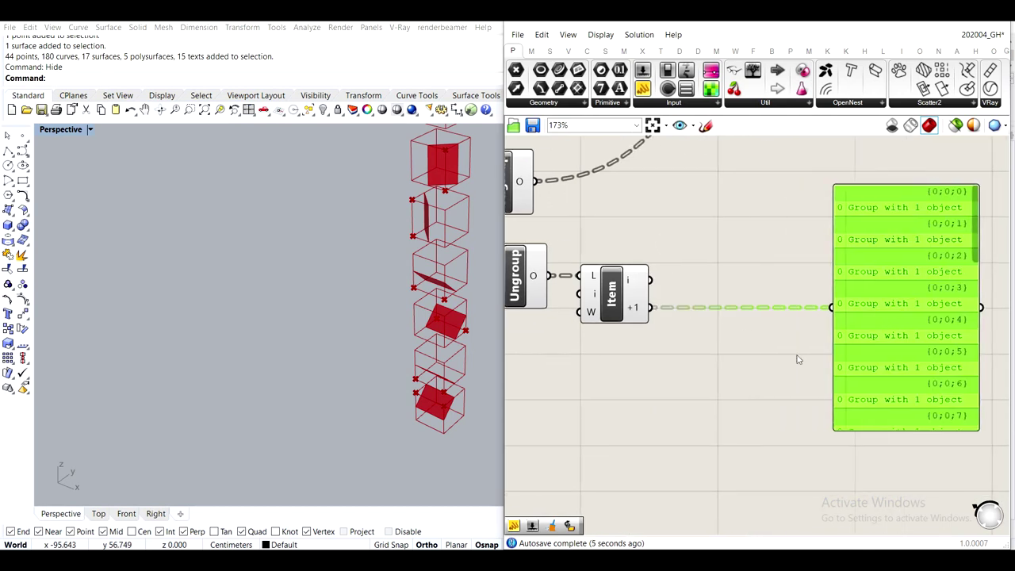
Add an Ungroup component and connect the Item component's +1 output to it
{"action": "double_click", "coordinate": [755, 360]}
{"action": "type", "text": "ungrou"}
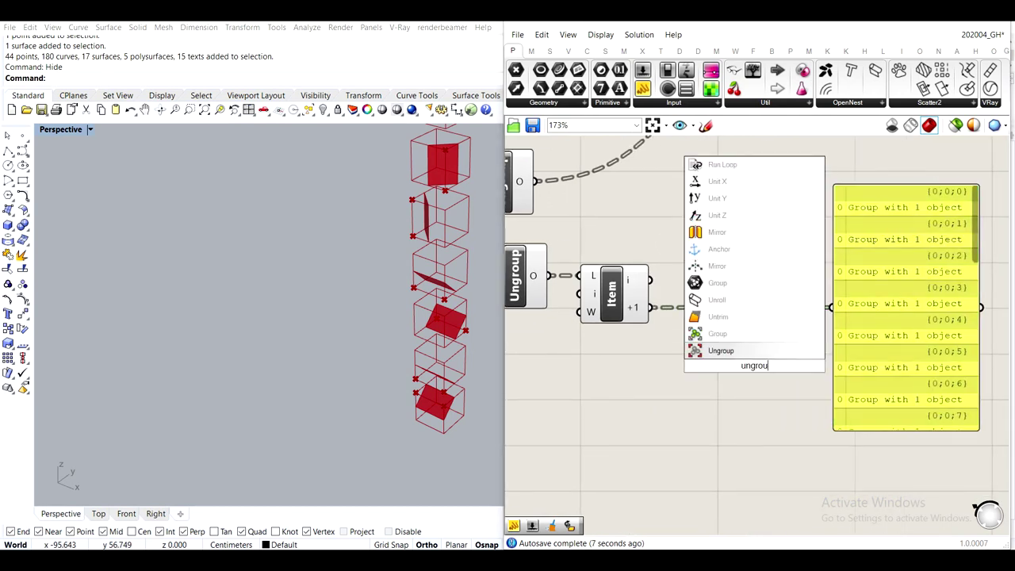
{"action": "key", "text": "Return"}
{"action": "left_click_drag", "start_coordinate": [649, 308], "coordinate": [721, 365]}
Place a second Ungroup on the Item component's i output and feed its output into the panel
{"action": "mouse_move", "coordinate": [777, 388]}
{"action": "left_mouse_down"}
{"action": "mouse_move", "coordinate": [735, 402]}
{"action": "mouse_move", "coordinate": [738, 266]}
{"action": "left_mouse_up"}
{"action": "left_click_drag", "start_coordinate": [657, 280], "coordinate": [838, 307]}
{"action": "right_click_drag", "start_coordinate": [911, 350], "coordinate": [835, 359]}
{"action": "left_click_drag", "start_coordinate": [837, 359], "coordinate": [841, 303]}
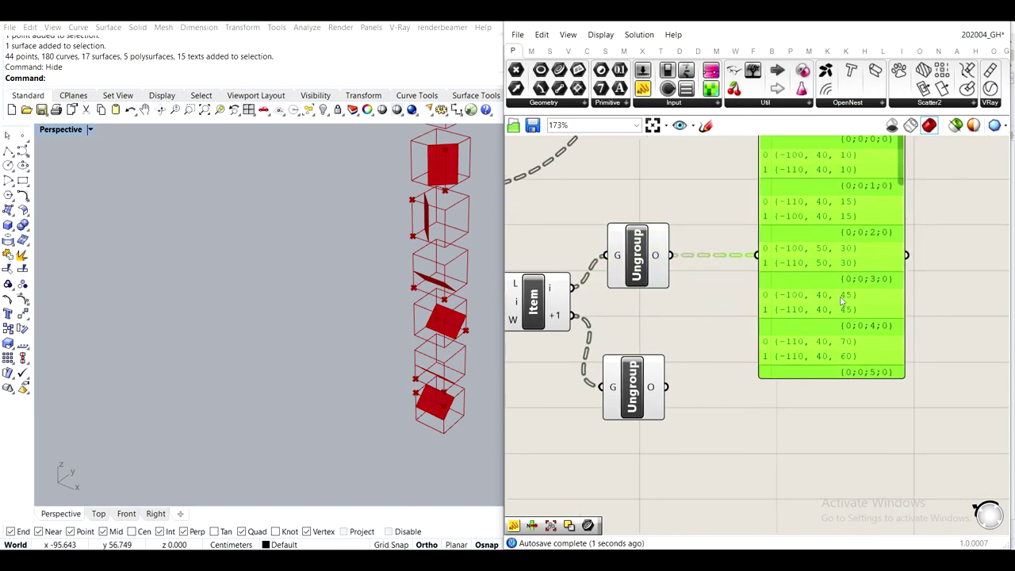
{"action": "right_click_drag", "start_coordinate": [842, 306], "coordinate": [795, 358]}
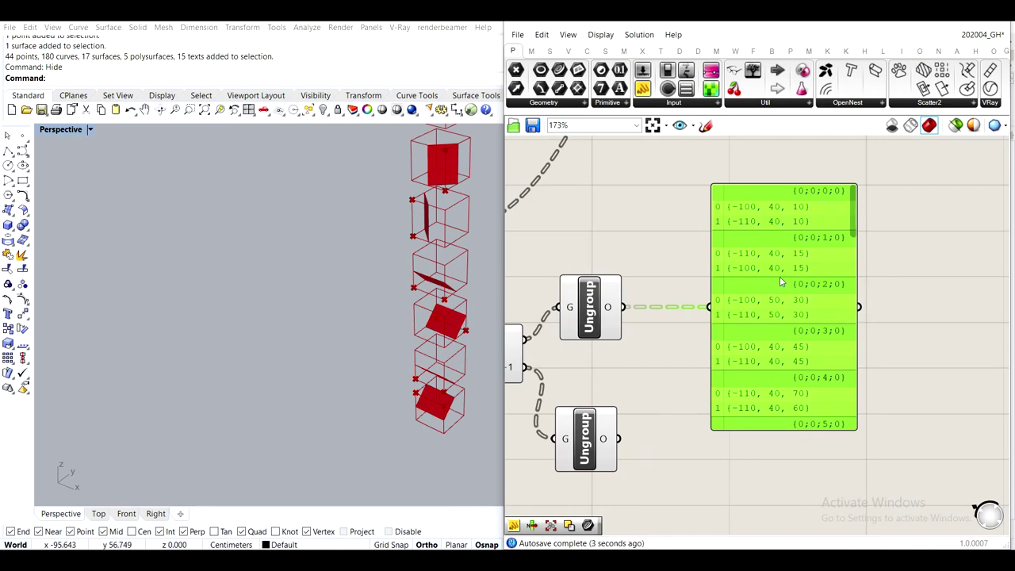
Turn off the preview of the Item component and the lower-row Move and Ungroup components feeding it
{"action": "scroll", "coordinate": [750, 325], "scroll_direction": "down", "scroll_amount": 3}
{"action": "right_click_drag", "start_coordinate": [572, 349], "coordinate": [658, 324]}
{"action": "scroll", "coordinate": [660, 323], "scroll_direction": "up", "scroll_amount": 3}
{"action": "scroll", "coordinate": [685, 393], "scroll_direction": "down", "scroll_amount": 2}
{"action": "right_click_drag", "start_coordinate": [688, 387], "coordinate": [702, 376]}
{"action": "left_click_drag", "start_coordinate": [713, 392], "coordinate": [532, 306]}
{"action": "middle_click", "coordinate": [593, 310]}
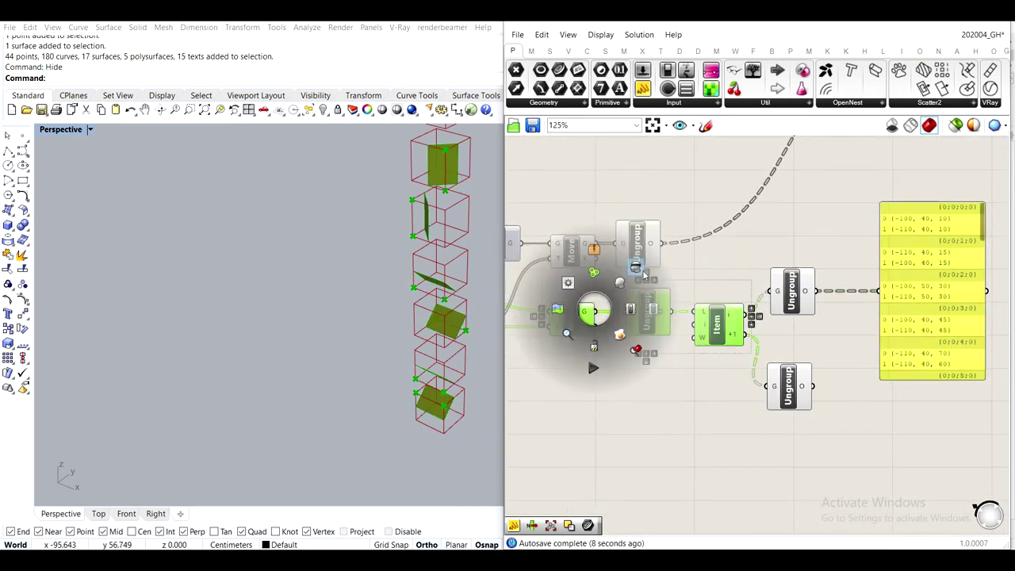
{"action": "left_click", "coordinate": [643, 272]}
Turn off the preview of the upper-row Move and Ungroup components
{"action": "left_click_drag", "start_coordinate": [656, 177], "coordinate": [561, 262]}
{"action": "middle_click", "coordinate": [561, 262]}
{"action": "left_click", "coordinate": [607, 221]}
{"action": "left_click", "coordinate": [663, 191]}
Simplify the output of the Ungroup on the Item component's i branch and review the point list in the panel
{"action": "scroll", "coordinate": [723, 248], "scroll_direction": "down", "scroll_amount": 2}
{"action": "scroll", "coordinate": [793, 274], "scroll_direction": "up", "scroll_amount": 3}
{"action": "right_click_drag", "start_coordinate": [861, 269], "coordinate": [721, 287]}
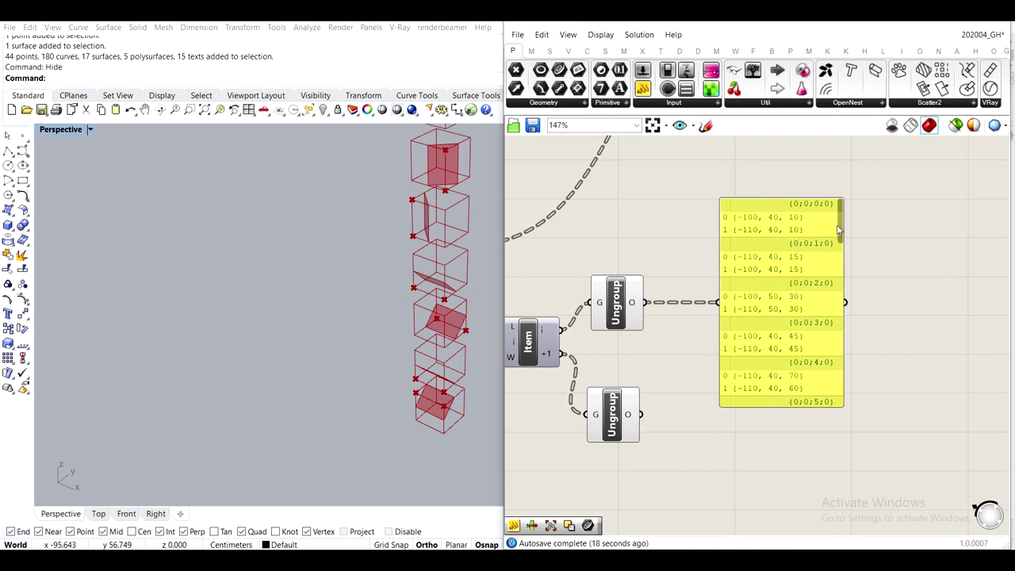
{"action": "left_click_drag", "start_coordinate": [842, 234], "coordinate": [815, 198]}
{"action": "left_click_drag", "start_coordinate": [790, 237], "coordinate": [881, 236]}
{"action": "right_click", "coordinate": [627, 309]}
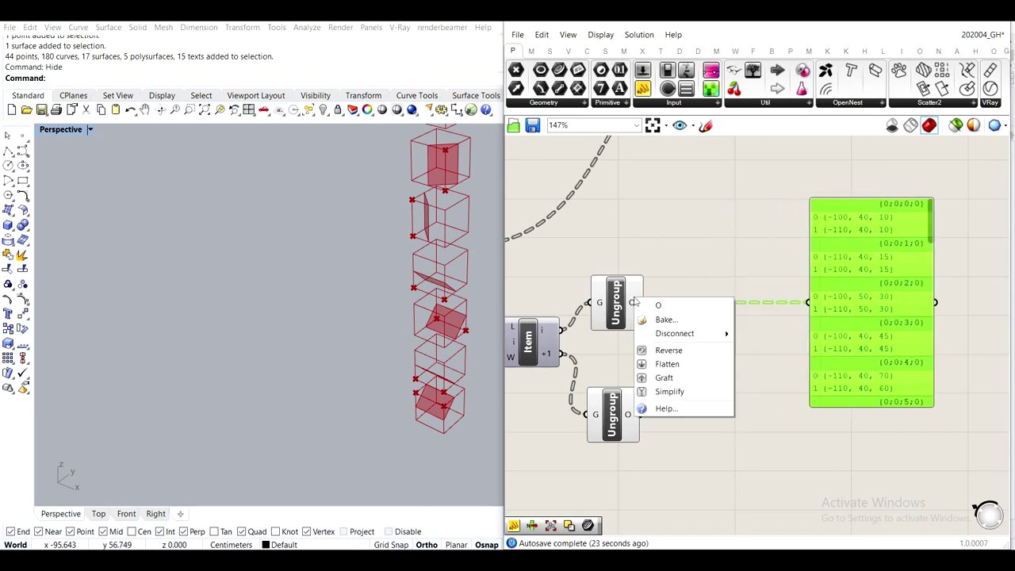
{"action": "left_click", "coordinate": [676, 392]}
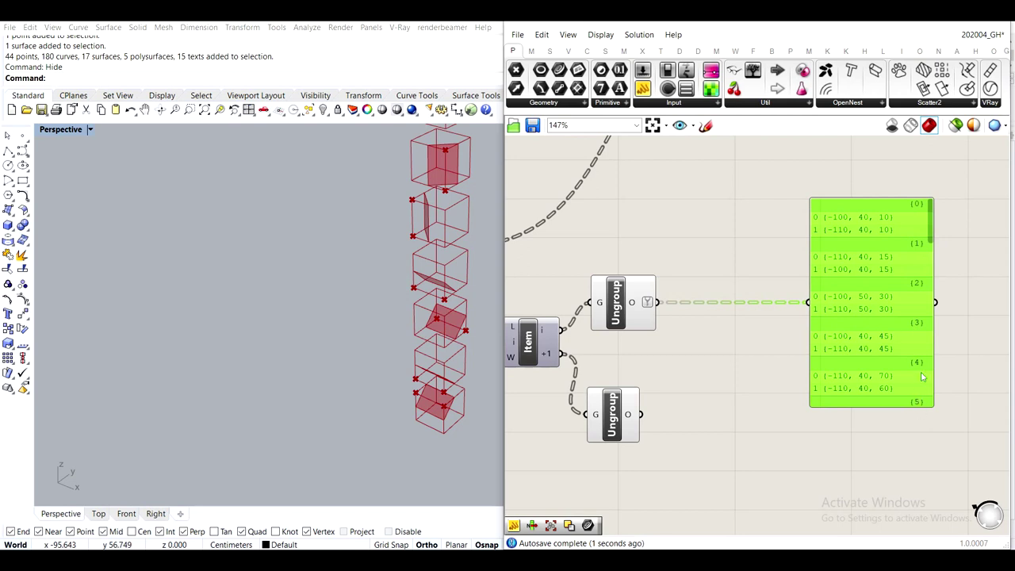
{"action": "left_click_drag", "start_coordinate": [933, 230], "coordinate": [937, 418]}
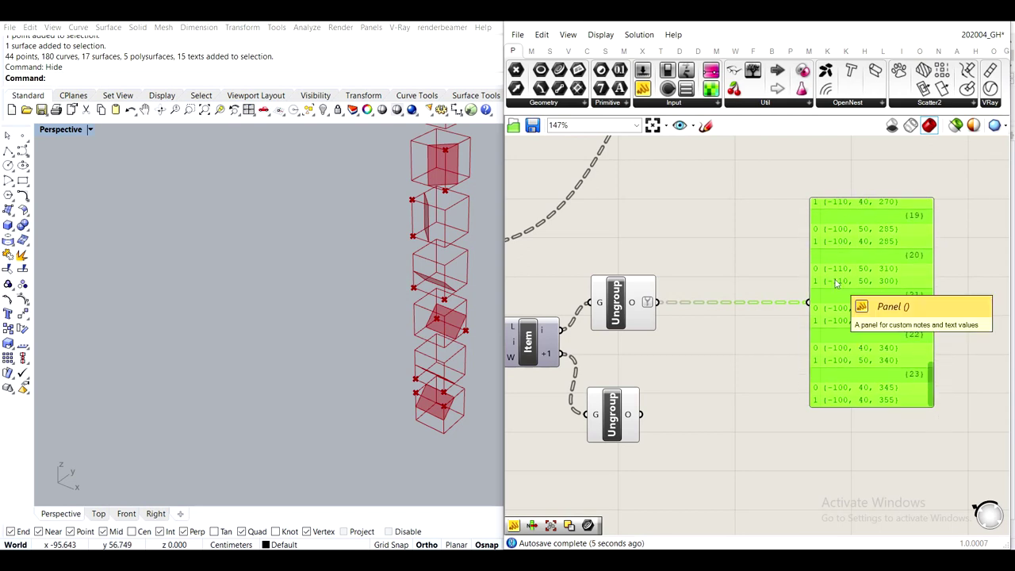
Check the data of the Pt parameter on the cluster's Guide pt output in a temporary panel, and remove that panel
{"action": "scroll", "coordinate": [653, 166], "scroll_direction": "down", "scroll_amount": 10}
{"action": "scroll", "coordinate": [696, 309], "scroll_direction": "up", "scroll_amount": 9}
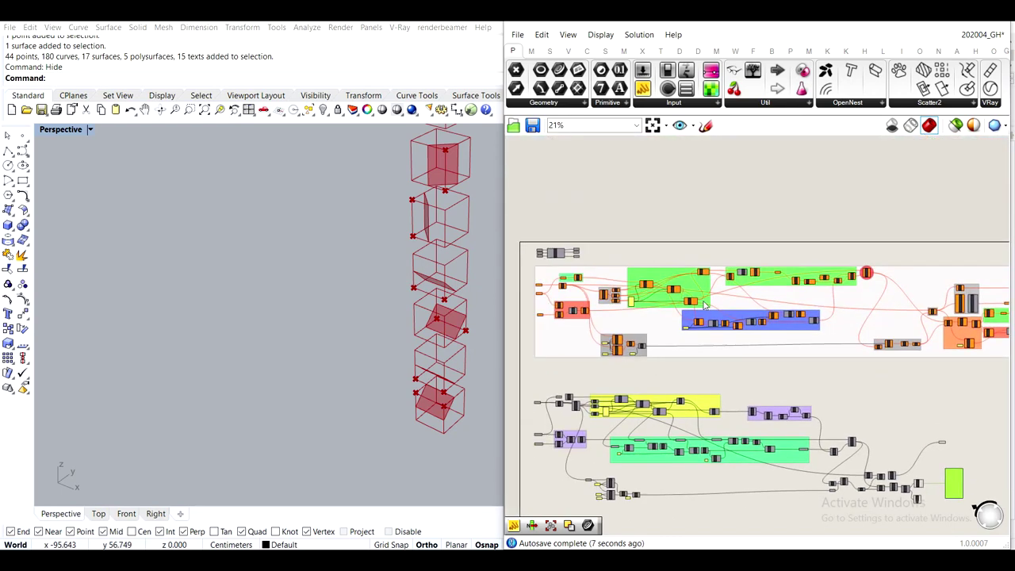
{"action": "scroll", "coordinate": [675, 276], "scroll_direction": "up", "scroll_amount": 3}
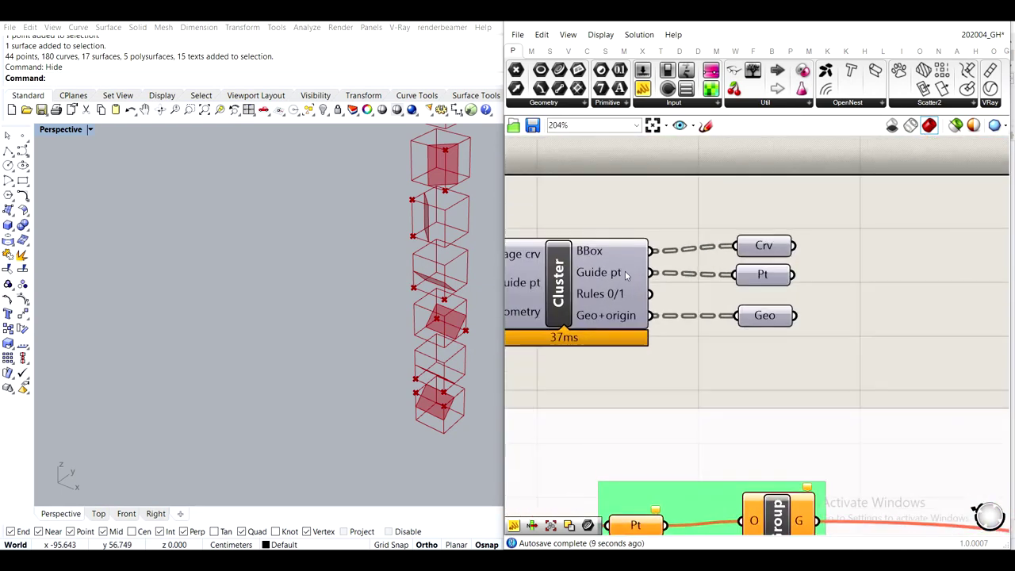
{"action": "left_click_drag", "start_coordinate": [641, 89], "coordinate": [857, 232]}
{"action": "left_click_drag", "start_coordinate": [790, 275], "coordinate": [820, 225]}
{"action": "right_click_drag", "start_coordinate": [868, 256], "coordinate": [741, 226]}
{"action": "left_click_drag", "start_coordinate": [813, 246], "coordinate": [786, 362]}
{"action": "left_click_drag", "start_coordinate": [860, 157], "coordinate": [827, 107]}
{"action": "key", "text": "Delete"}
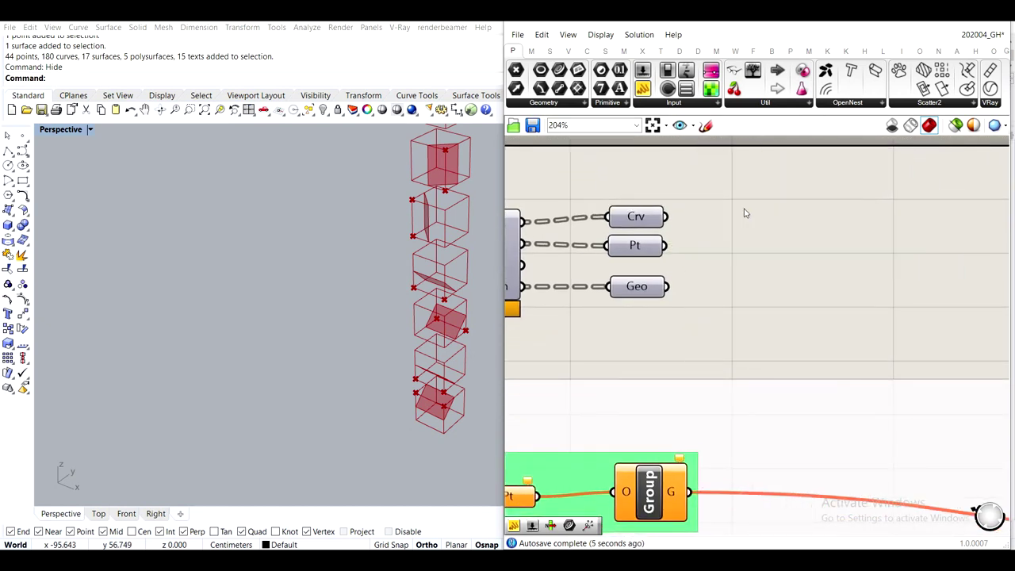
{"action": "scroll", "coordinate": [804, 288], "scroll_direction": "down", "scroll_amount": 8}
{"action": "scroll", "coordinate": [812, 353], "scroll_direction": "up", "scroll_amount": 6}
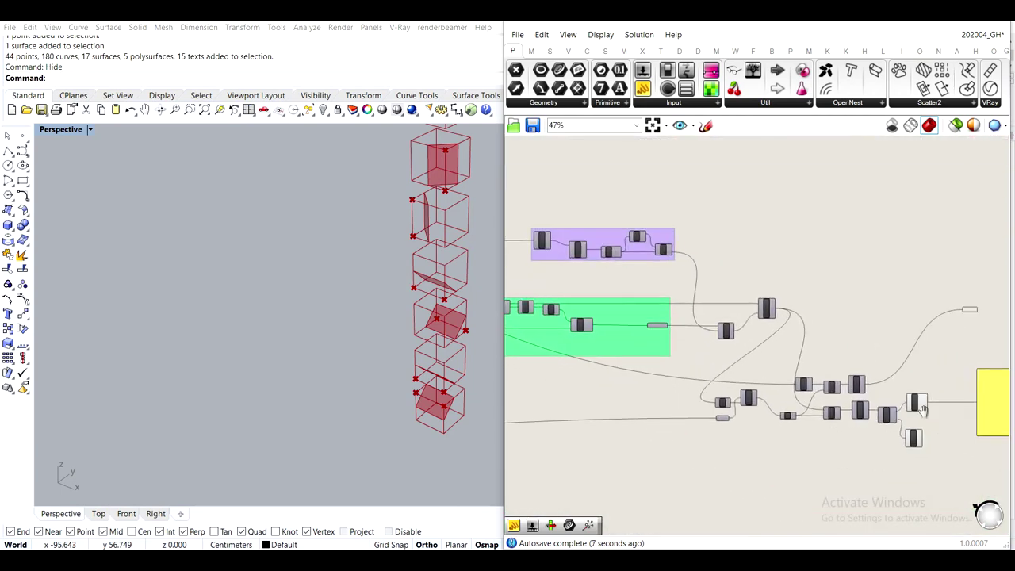
{"action": "left_click", "coordinate": [895, 350]}
{"action": "left_click", "coordinate": [869, 321]}
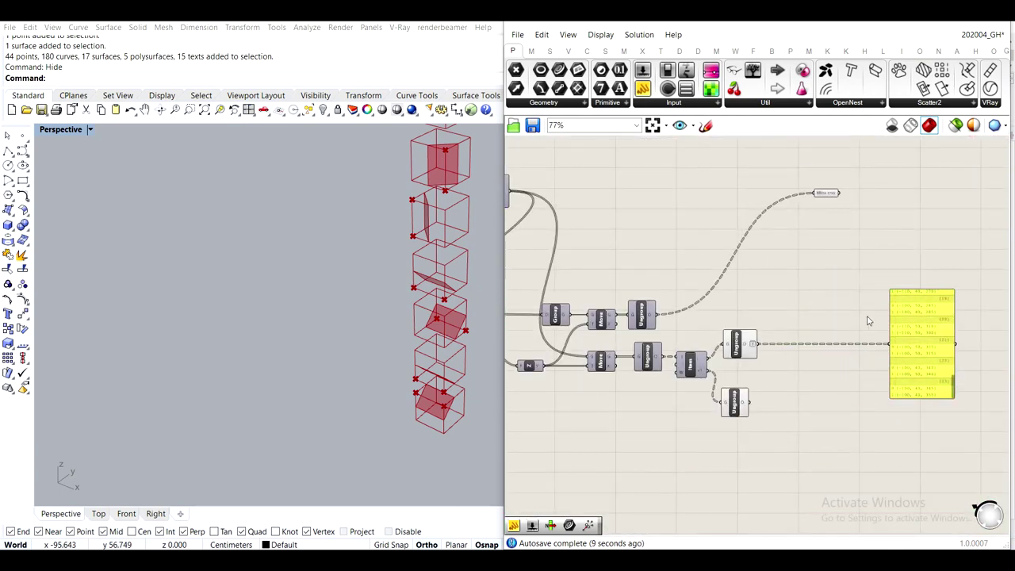
{"action": "scroll", "coordinate": [850, 344], "scroll_direction": "up", "scroll_amount": 4}
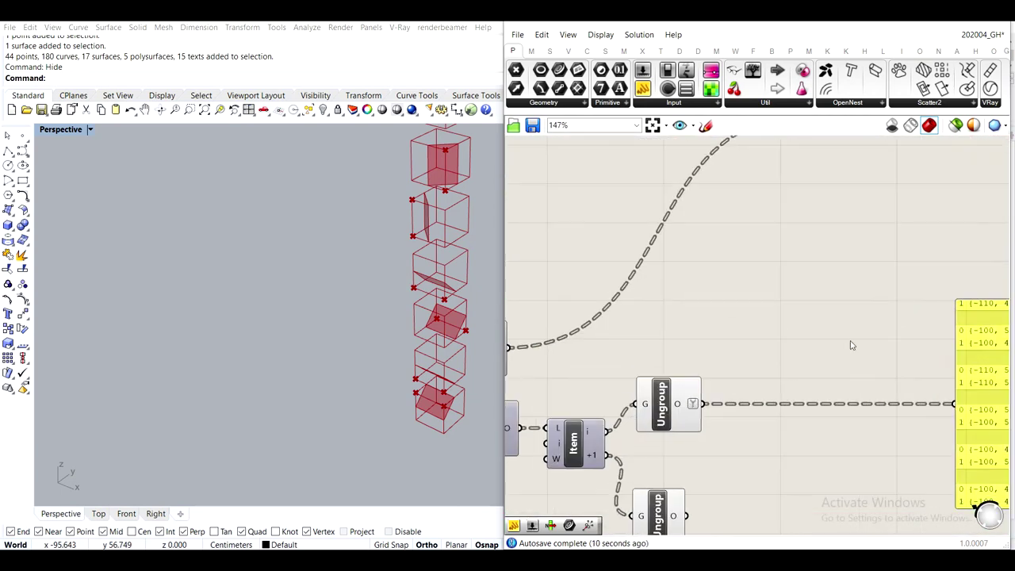
{"action": "double_click", "coordinate": [745, 356]}
{"action": "type", "text": "point"}
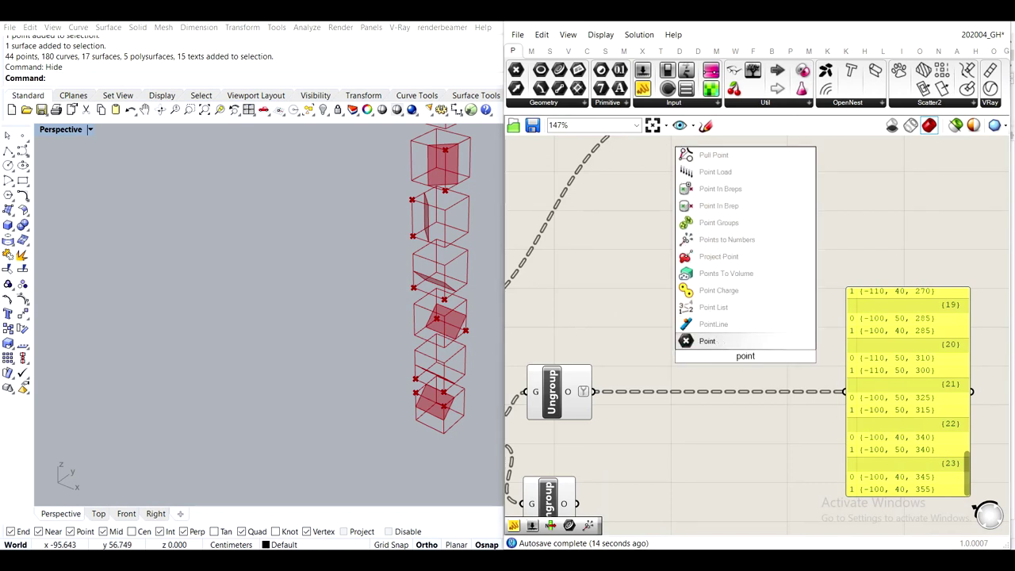
{"action": "left_click", "coordinate": [718, 328]}
{"action": "left_click", "coordinate": [736, 341]}
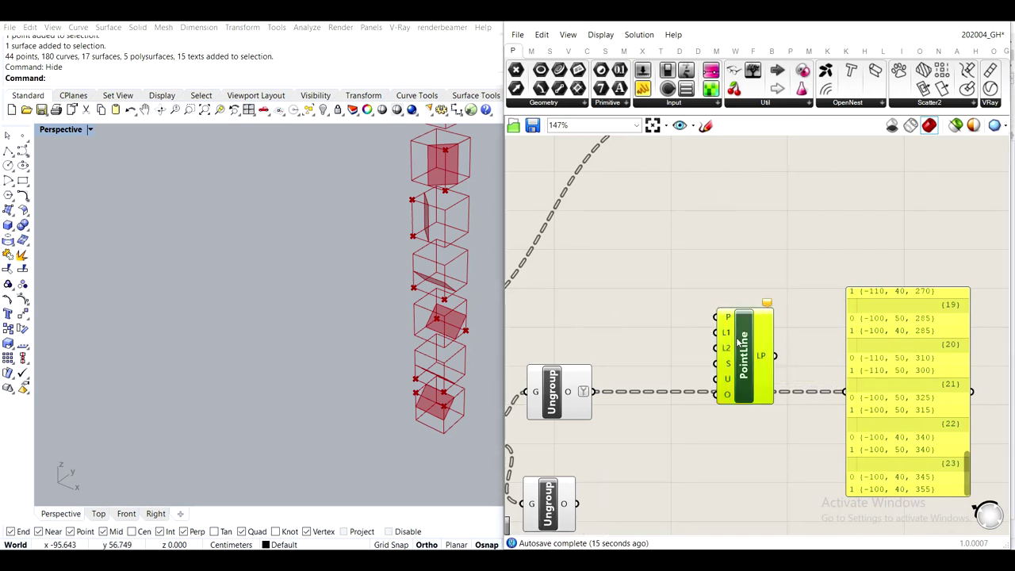
{"action": "key", "text": "Delete"}
Add a Point parameter above the i-branch Ungroup's wire and name it Guide pts
{"action": "double_click", "coordinate": [737, 338]}
{"action": "type", "text": "point"}
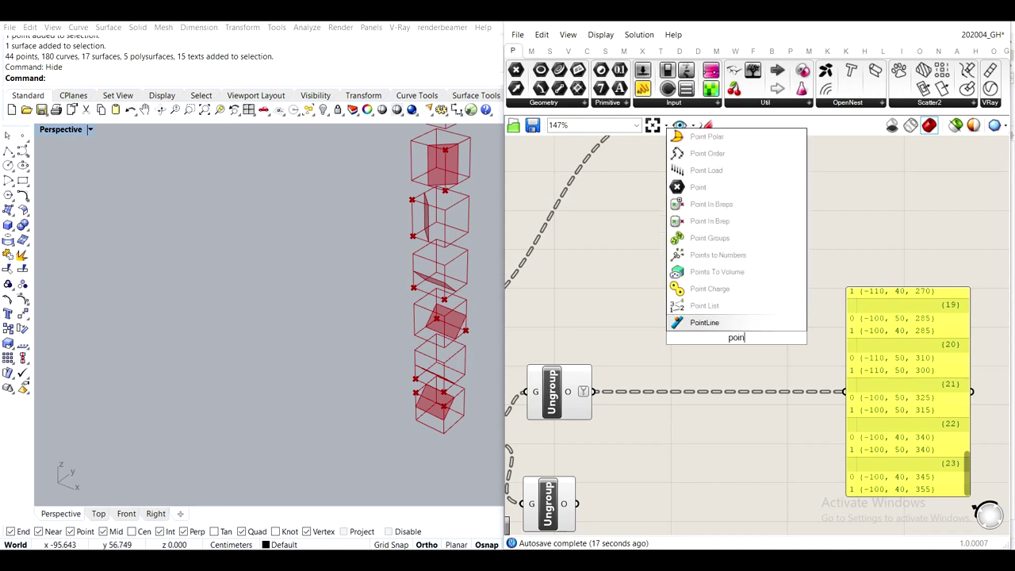
{"action": "left_click", "coordinate": [695, 322]}
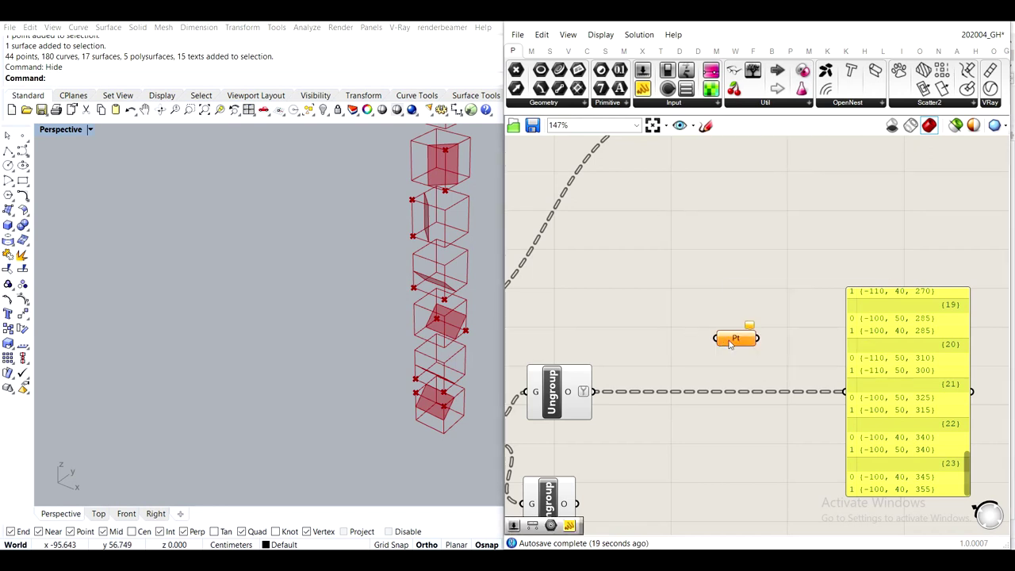
{"action": "right_click", "coordinate": [730, 342]}
{"action": "type", "text": "Guide pts"}
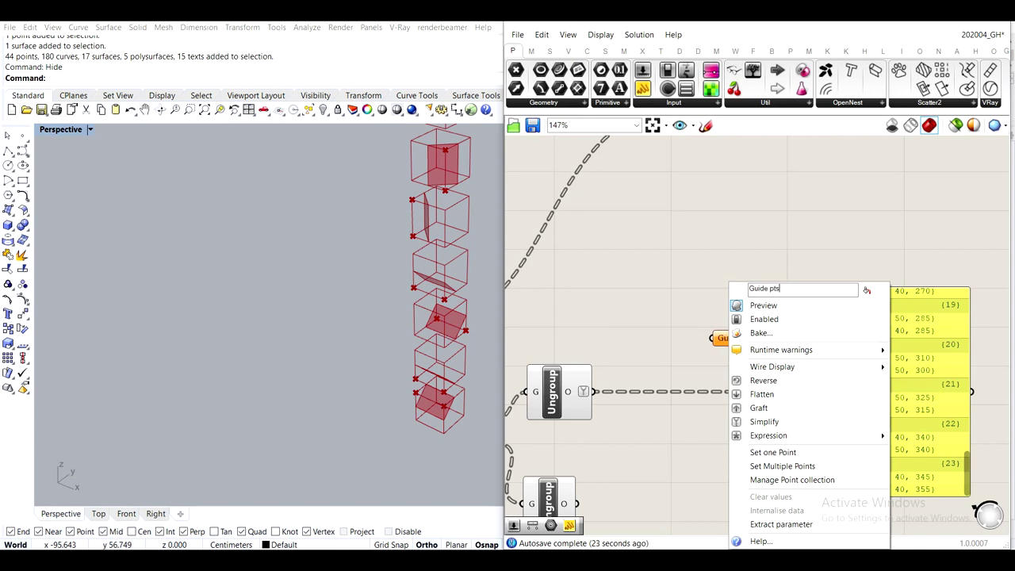
{"action": "key", "text": "Return"}
Connect the simplified Ungroup output to Guide pts and place the parameter below BBox crvs
{"action": "left_click_drag", "start_coordinate": [593, 392], "coordinate": [776, 306]}
{"action": "left_click", "coordinate": [748, 281]}
{"action": "scroll", "coordinate": [746, 283], "scroll_direction": "down", "scroll_amount": 4}
{"action": "left_click_drag", "start_coordinate": [689, 225], "coordinate": [786, 234]}
{"action": "left_click", "coordinate": [665, 324]}
{"action": "scroll", "coordinate": [734, 227], "scroll_direction": "up", "scroll_amount": 3}
{"action": "left_click", "coordinate": [789, 208]}
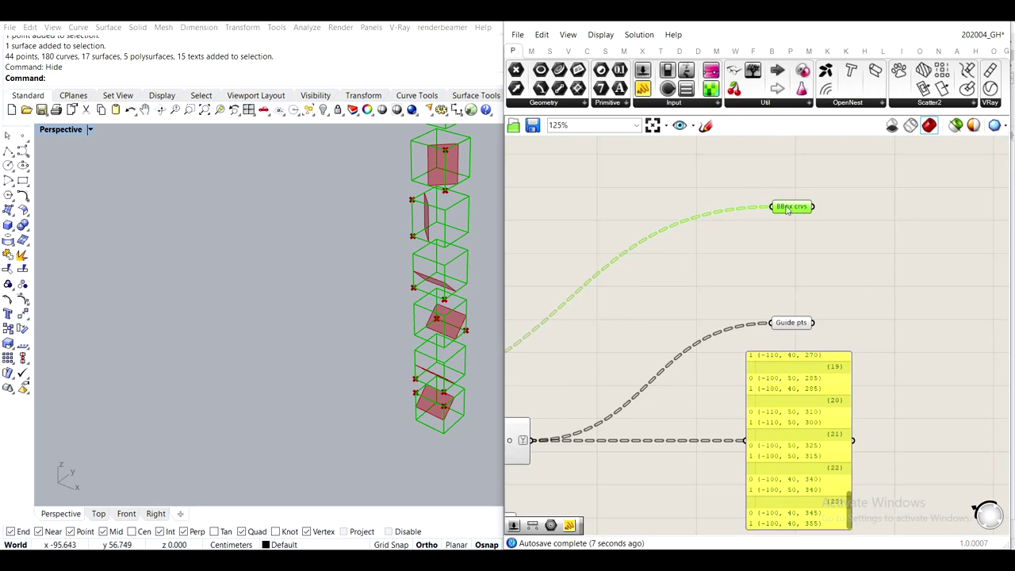
Review the cluster's output list and delete the panel attached to the i-branch Ungroup
{"action": "scroll", "coordinate": [698, 250], "scroll_direction": "down", "scroll_amount": 10}
{"action": "scroll", "coordinate": [698, 250], "scroll_direction": "up", "scroll_amount": 12}
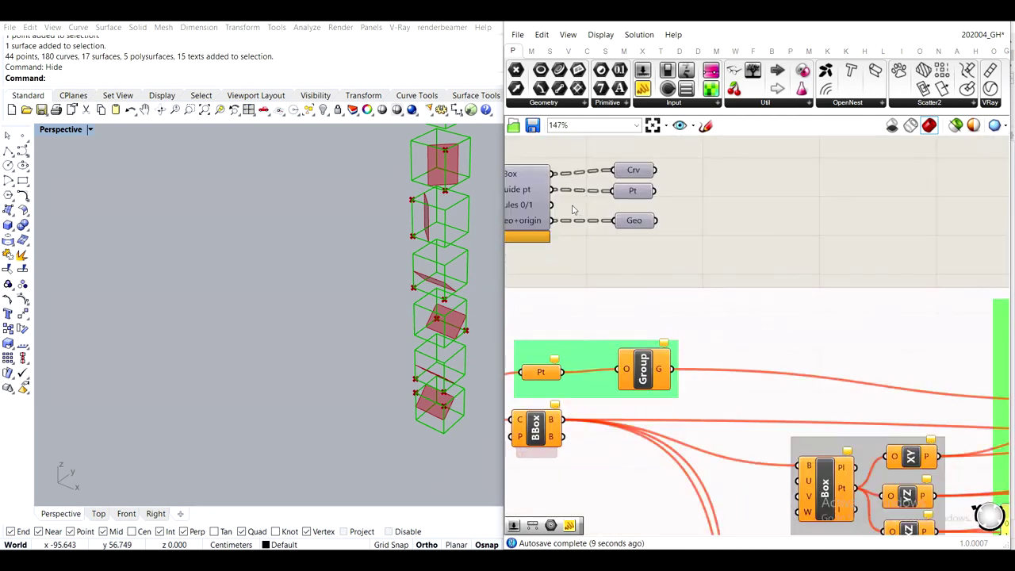
{"action": "scroll", "coordinate": [631, 225], "scroll_direction": "up", "scroll_amount": 1}
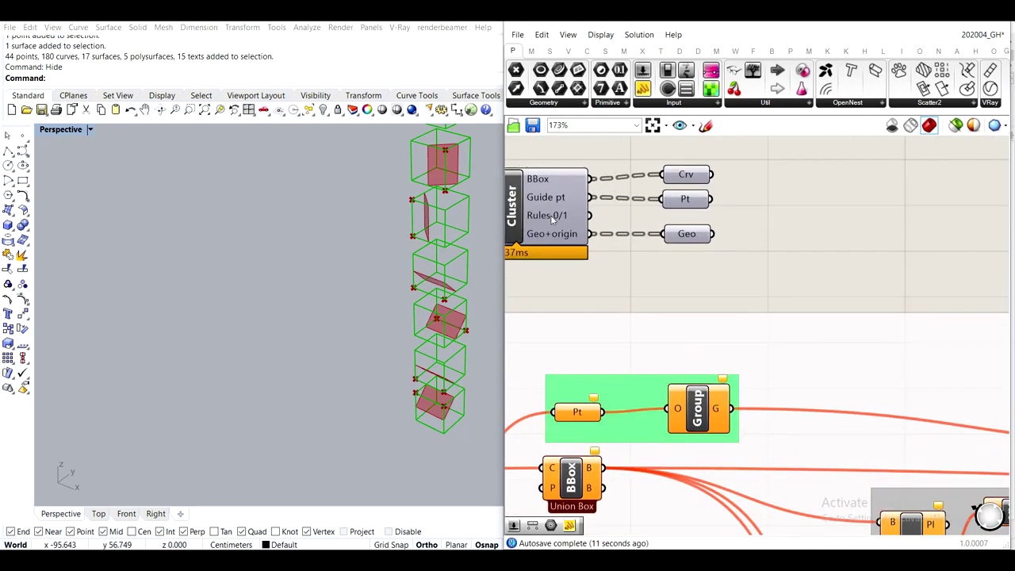
{"action": "scroll", "coordinate": [550, 215], "scroll_direction": "down", "scroll_amount": 12}
{"action": "scroll", "coordinate": [767, 306], "scroll_direction": "up", "scroll_amount": 4}
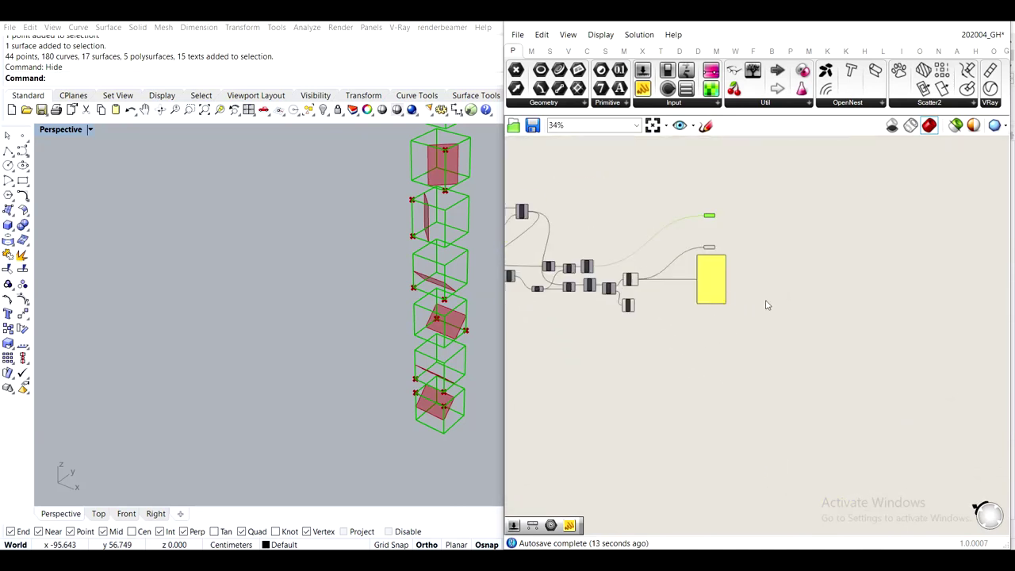
{"action": "scroll", "coordinate": [704, 294], "scroll_direction": "up", "scroll_amount": 2}
{"action": "left_click", "coordinate": [703, 293]}
{"action": "key", "text": "Delete"}
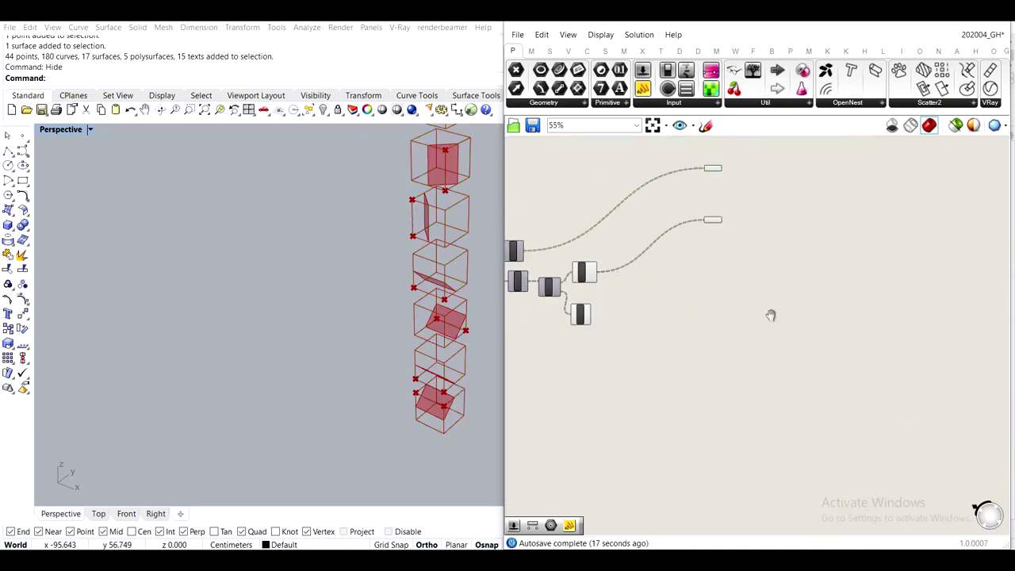
Examine the stacked boxes in the Perspective viewport, comparing the inclined surfaces with their guide points
{"action": "scroll", "coordinate": [543, 294], "scroll_direction": "up", "scroll_amount": 4}
{"action": "right_click_drag", "start_coordinate": [435, 415], "coordinate": [441, 427]}
{"action": "scroll", "coordinate": [412, 380], "scroll_direction": "up", "scroll_amount": 3}
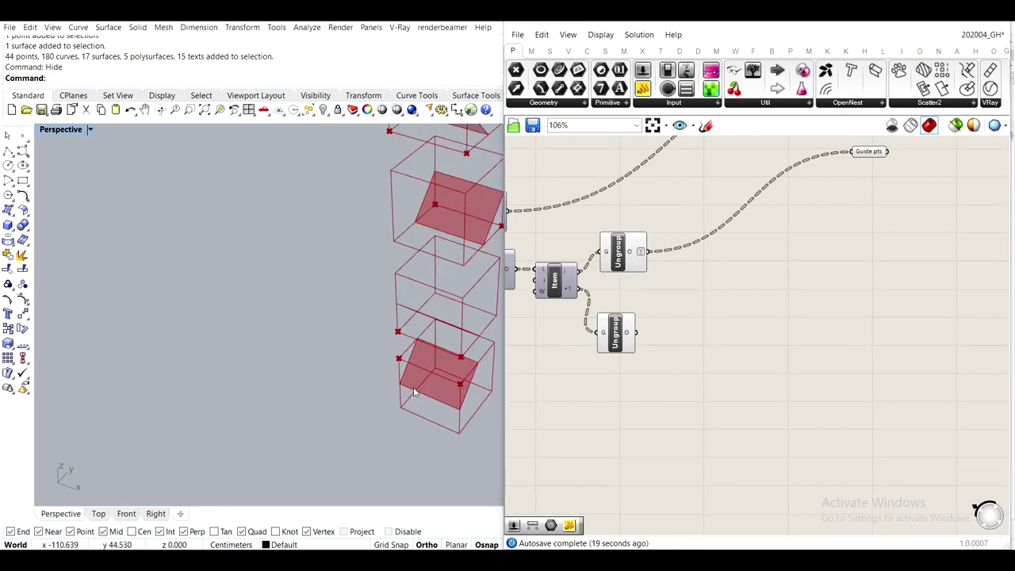
{"action": "scroll", "coordinate": [407, 352], "scroll_direction": "down", "scroll_amount": 3}
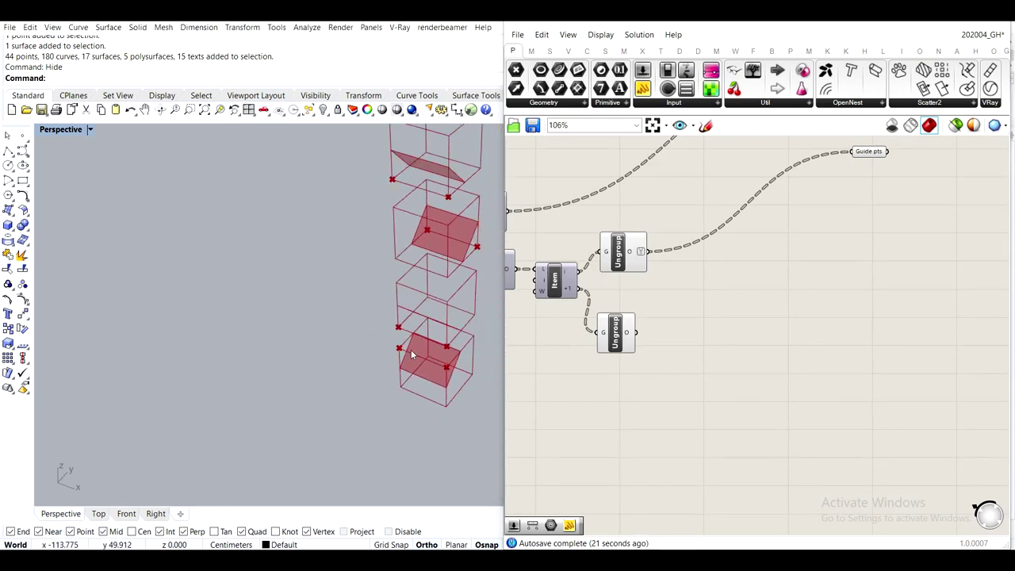
{"action": "right_click_drag", "start_coordinate": [412, 354], "coordinate": [315, 403], "text": "shift"}
{"action": "scroll", "coordinate": [314, 402], "scroll_direction": "up", "scroll_amount": 1}
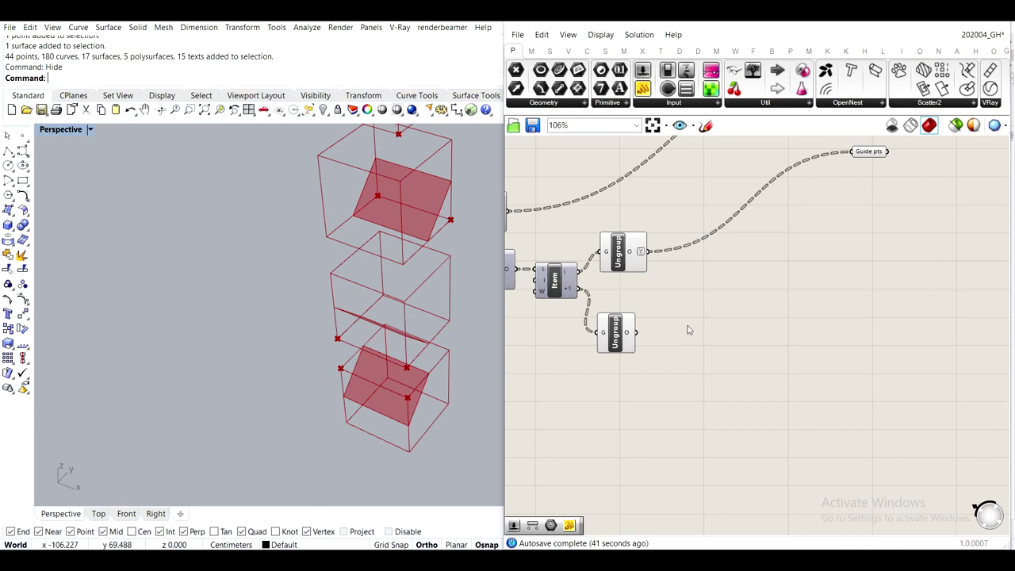
{"action": "scroll", "coordinate": [340, 330], "scroll_direction": "down", "scroll_amount": 5}
{"action": "right_click_drag", "start_coordinate": [323, 327], "coordinate": [242, 363]}
{"action": "scroll", "coordinate": [391, 338], "scroll_direction": "down", "scroll_amount": 5}
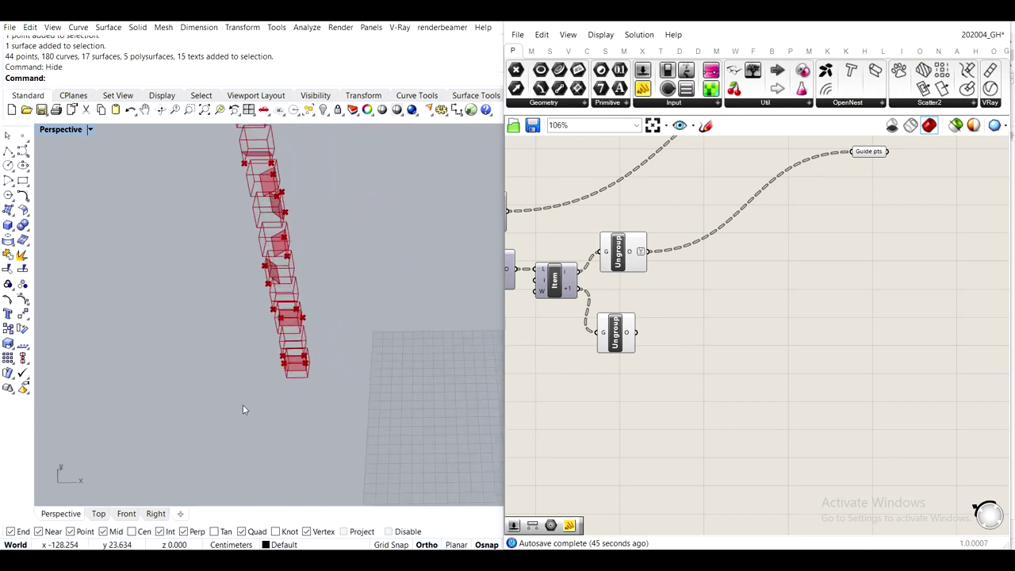
{"action": "right_click_drag", "start_coordinate": [224, 394], "coordinate": [321, 339]}
{"action": "scroll", "coordinate": [250, 341], "scroll_direction": "up", "scroll_amount": 2}
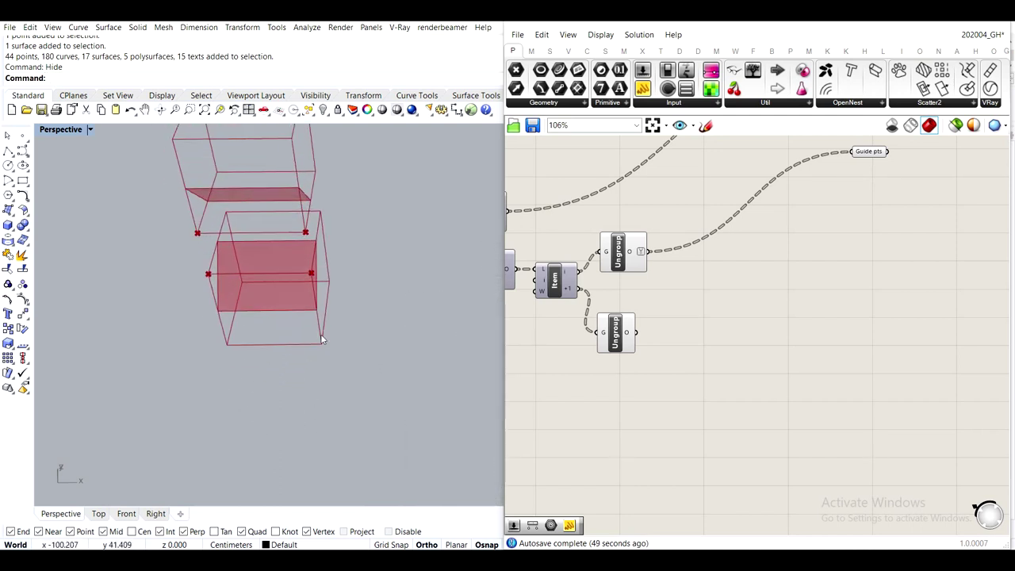
Add a Bounding Box component above the Ungroup that feeds BBox crvs
{"action": "right_click_drag", "start_coordinate": [680, 262], "coordinate": [723, 377]}
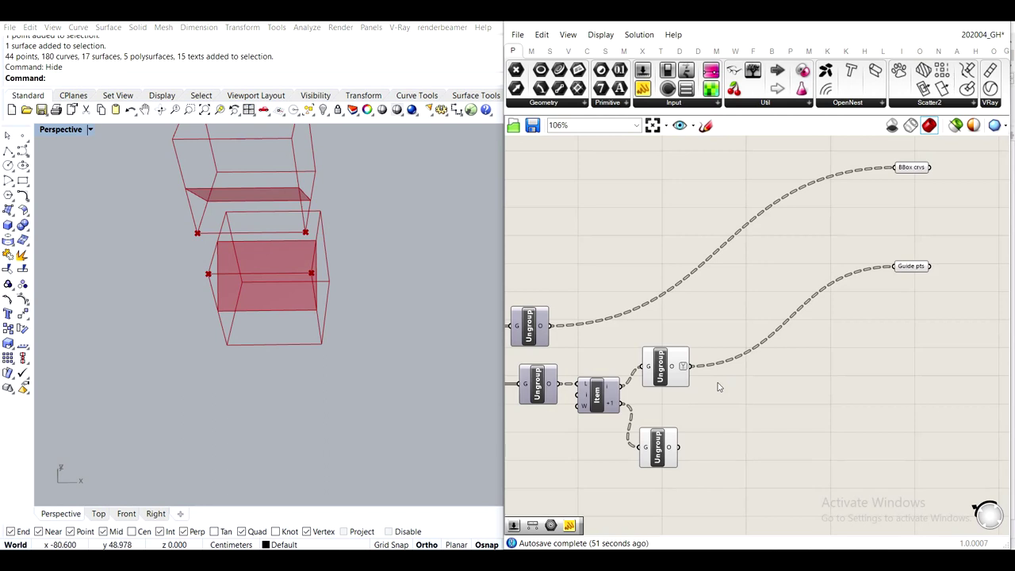
{"action": "right_click_drag", "start_coordinate": [683, 299], "coordinate": [732, 303]}
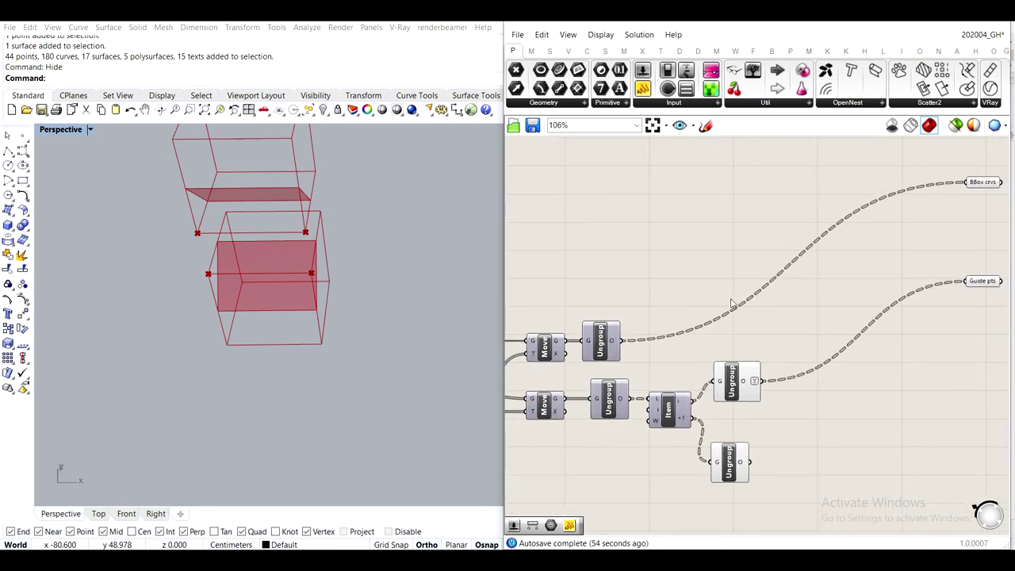
{"action": "double_click", "coordinate": [656, 223]}
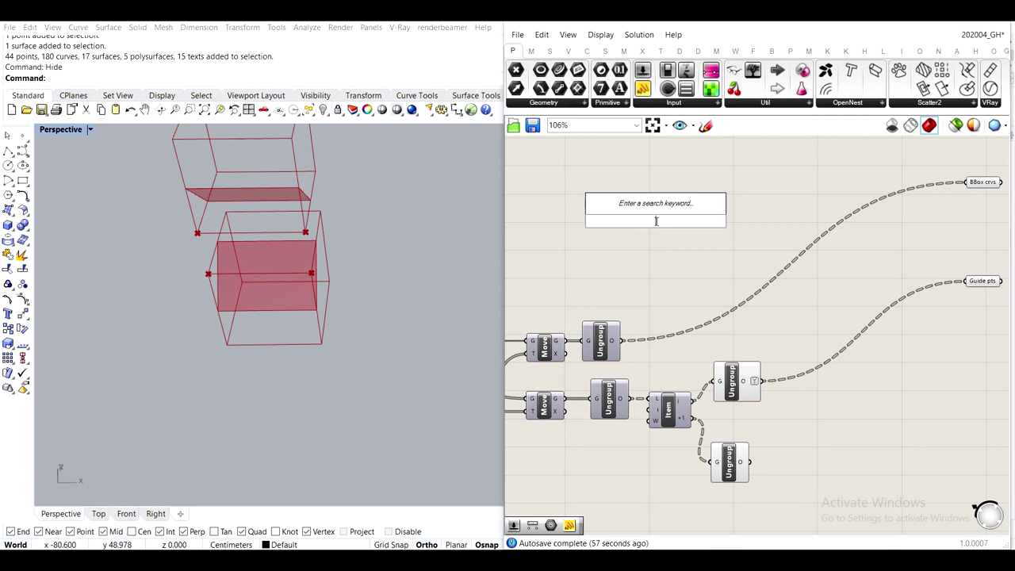
{"action": "type", "text": "bounding"}
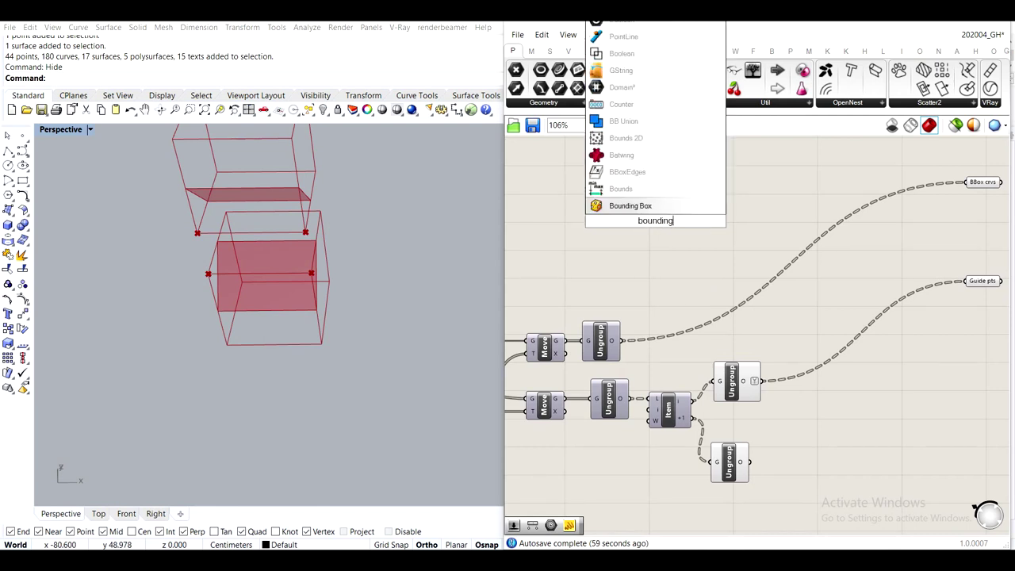
{"action": "key", "text": "Return"}
Connect the output of the Ungroup feeding BBox crvs to the Bounding Box component's content input
{"action": "scroll", "coordinate": [585, 353], "scroll_direction": "up", "scroll_amount": 1}
{"action": "right_click_drag", "start_coordinate": [622, 363], "coordinate": [591, 371]}
{"action": "scroll", "coordinate": [642, 332], "scroll_direction": "down", "scroll_amount": 1}
{"action": "left_click", "coordinate": [969, 188]}
{"action": "left_click", "coordinate": [760, 212]}
{"action": "scroll", "coordinate": [591, 366], "scroll_direction": "up", "scroll_amount": 2}
{"action": "left_click_drag", "start_coordinate": [601, 348], "coordinate": [657, 254]}
{"action": "left_click", "coordinate": [652, 203]}
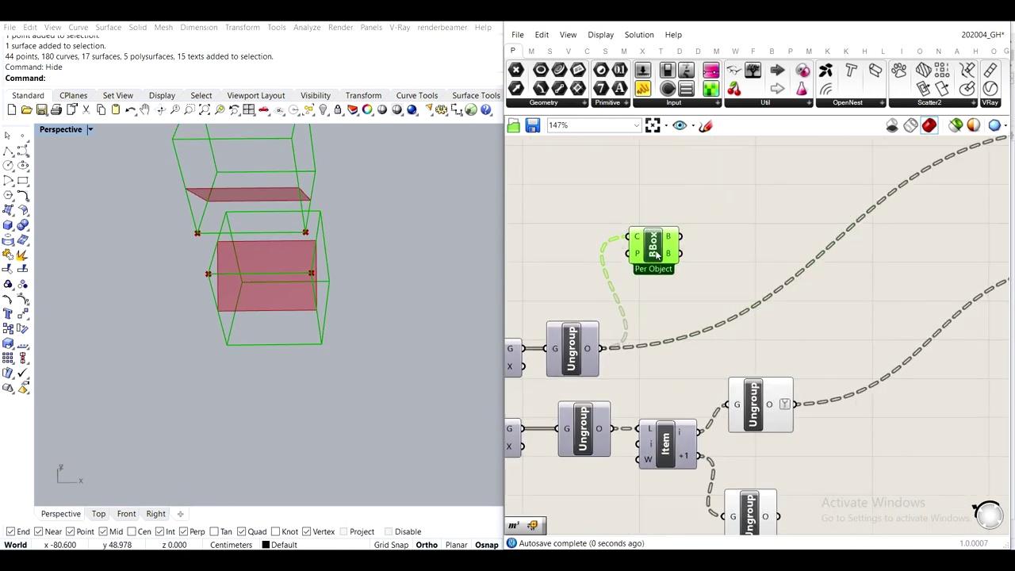
Switch the Bounding Box component to Union Box mode and check the resulting boxes in the Perspective viewport
{"action": "right_click", "coordinate": [657, 242]}
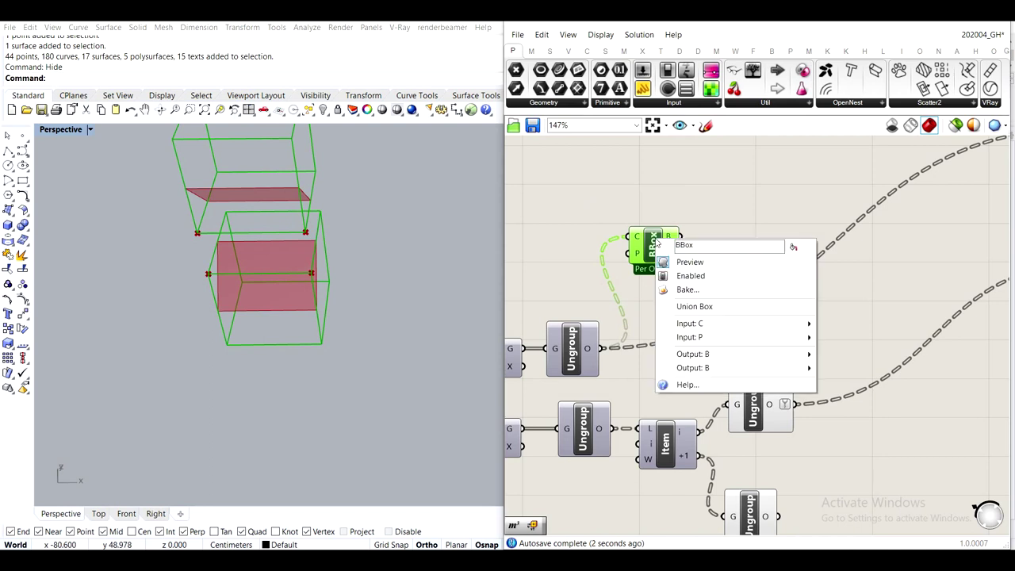
{"action": "left_click", "coordinate": [678, 307]}
{"action": "left_click", "coordinate": [551, 238]}
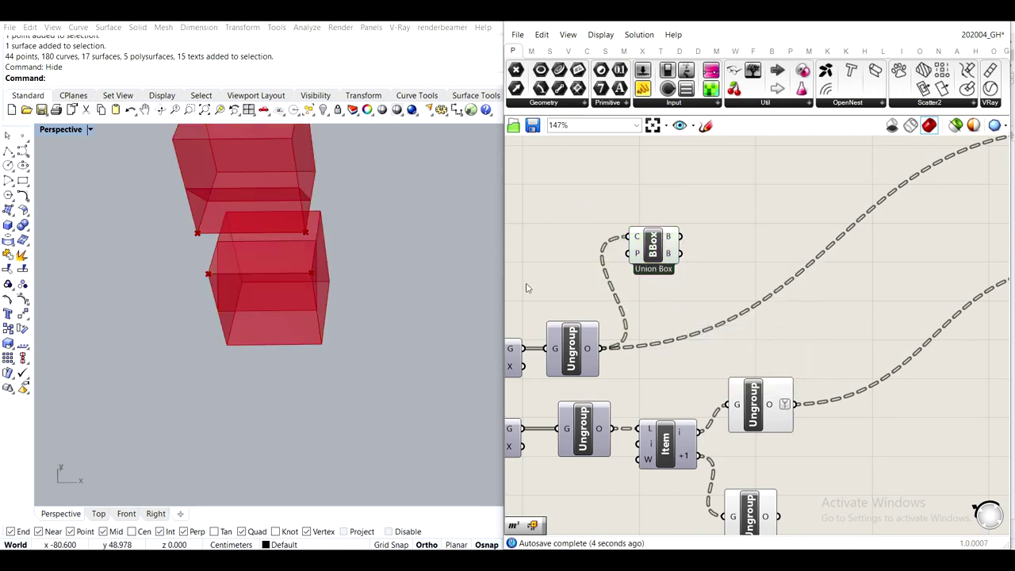
{"action": "left_click", "coordinate": [652, 254]}
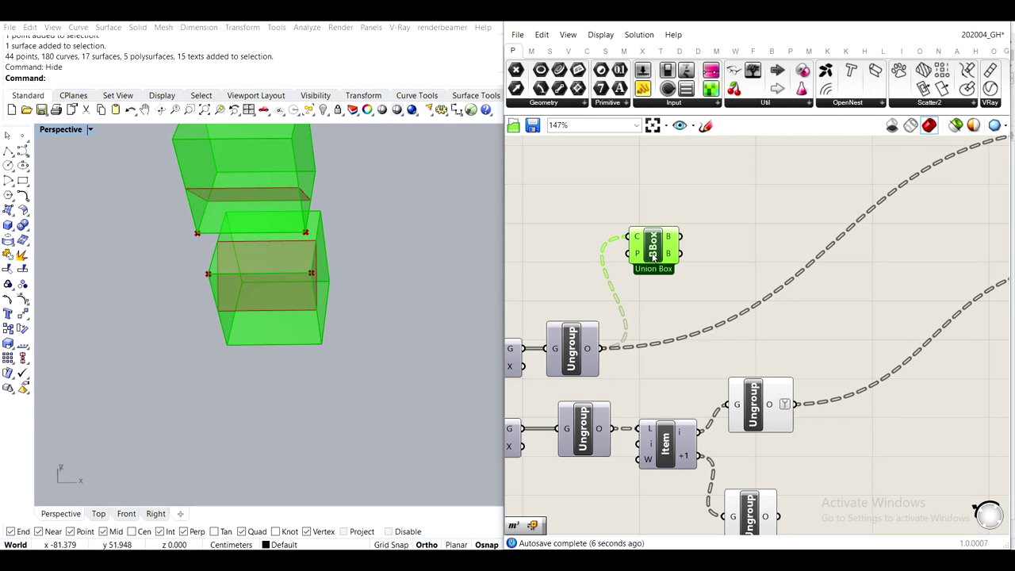
{"action": "scroll", "coordinate": [331, 249], "scroll_direction": "down", "scroll_amount": 5}
{"action": "right_click_drag", "start_coordinate": [283, 222], "coordinate": [283, 300], "text": "shift"}
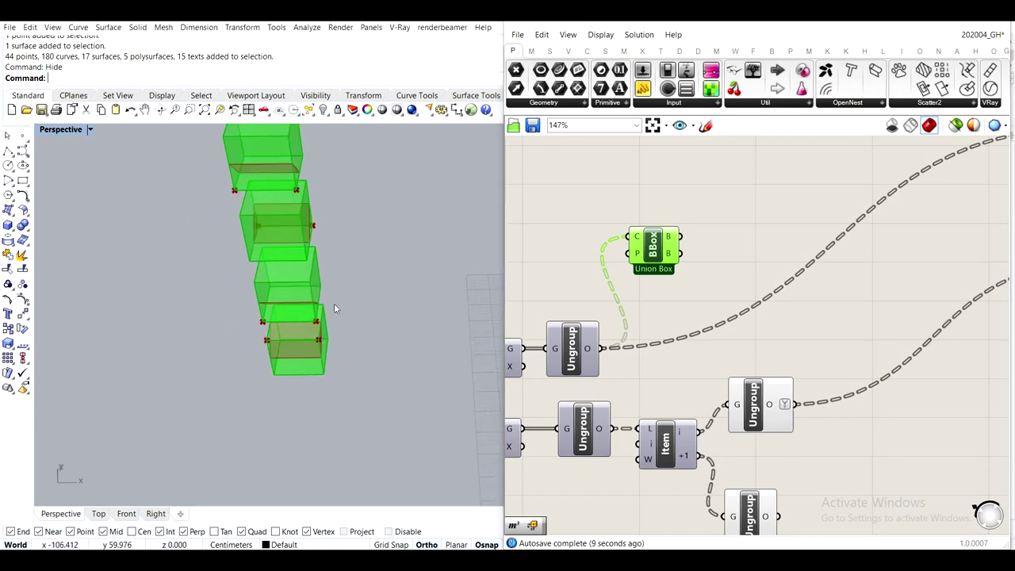
{"action": "scroll", "coordinate": [620, 279], "scroll_direction": "up", "scroll_amount": 1}
{"action": "left_click_drag", "start_coordinate": [645, 247], "coordinate": [644, 216]}
{"action": "right_click_drag", "start_coordinate": [773, 200], "coordinate": [737, 249]}
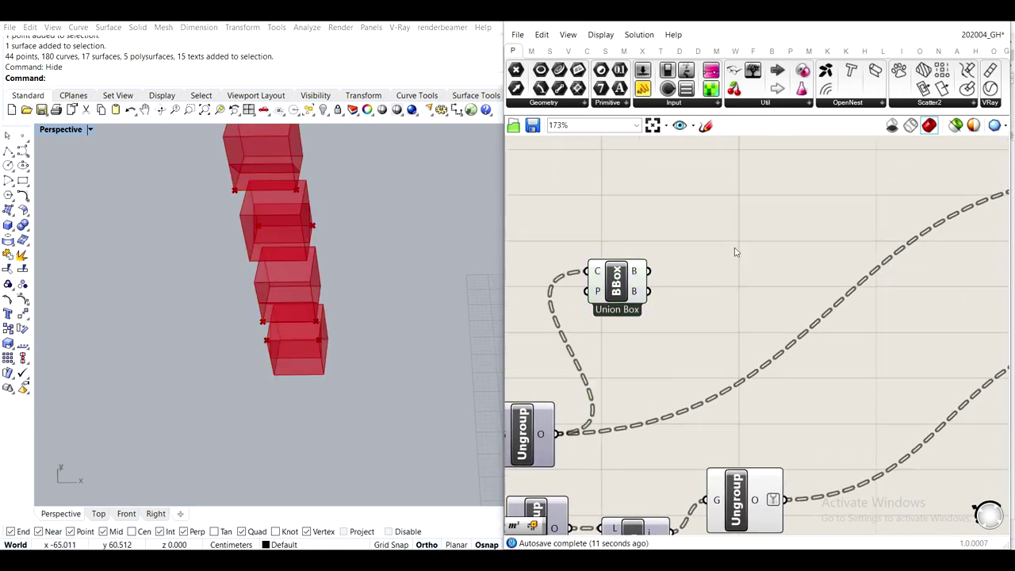
{"action": "double_click", "coordinate": [735, 247]}
{"action": "type", "text": "deconstr"}
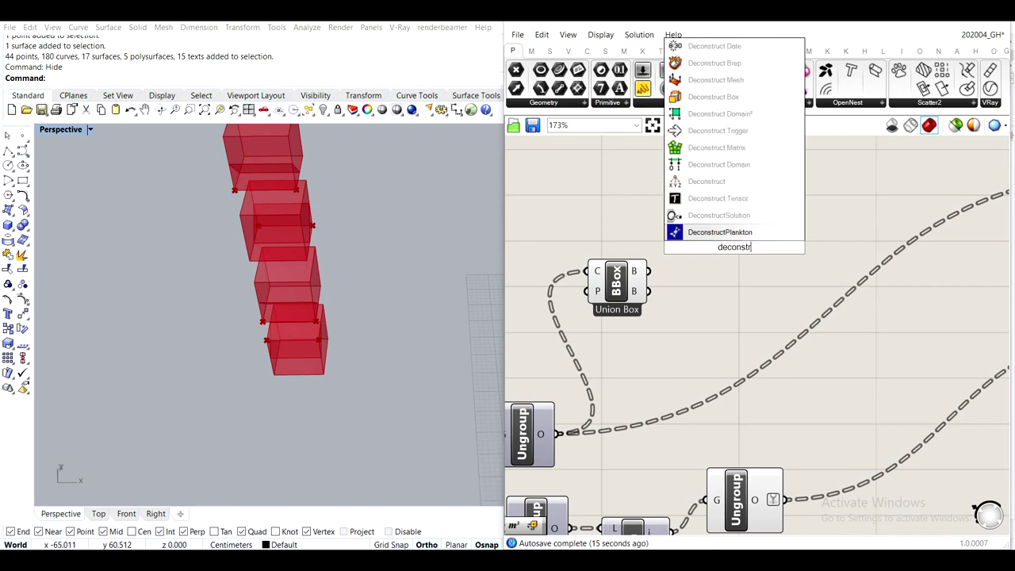
{"action": "type", "text": "uct"}
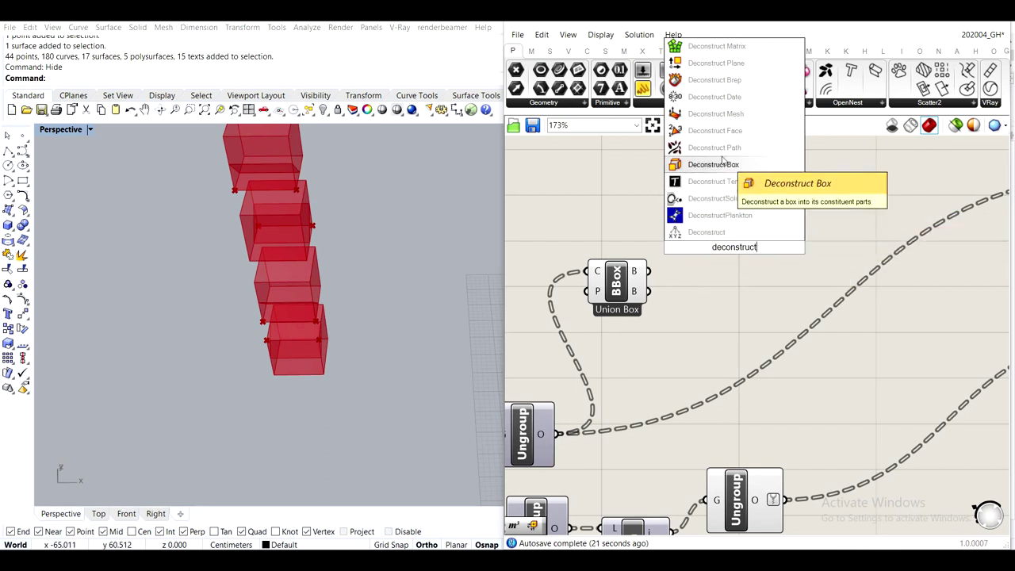
Add a Box Corners component beside the Bounding Box and connect the Bounding Box's first output to it
{"action": "double_click", "coordinate": [722, 283]}
{"action": "type", "text": "b"}
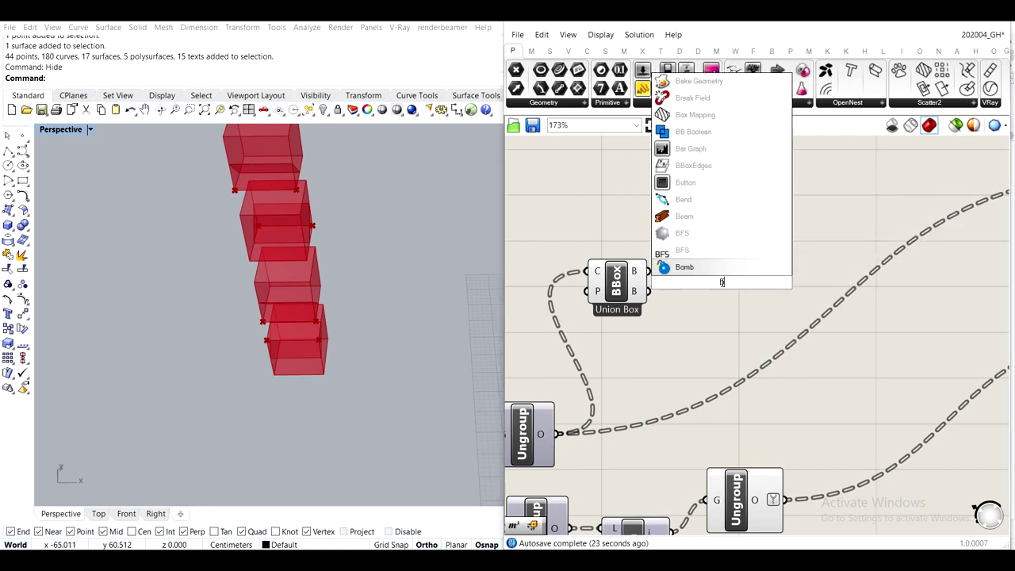
{"action": "type", "text": "ox co"}
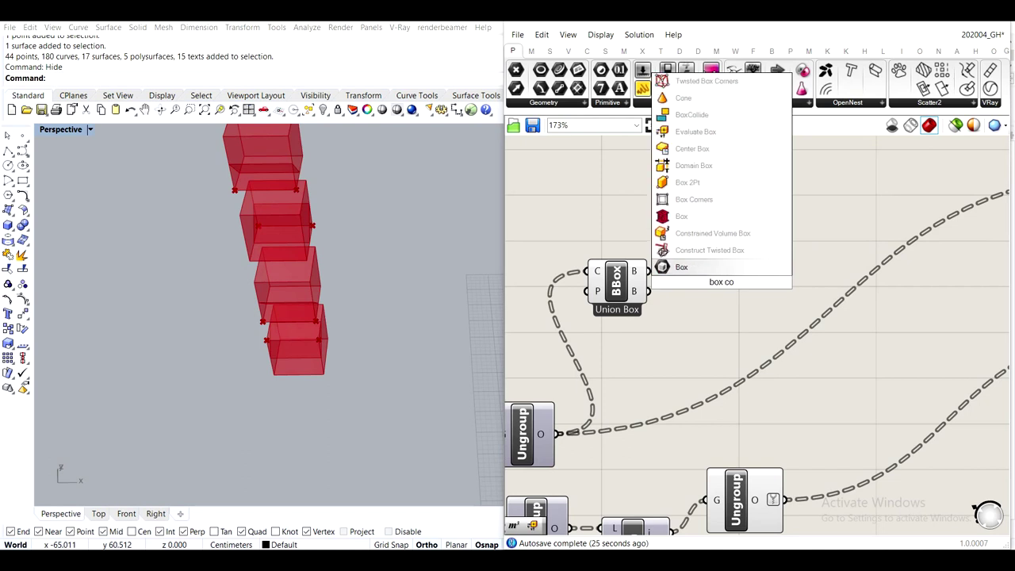
{"action": "type", "text": "rners"}
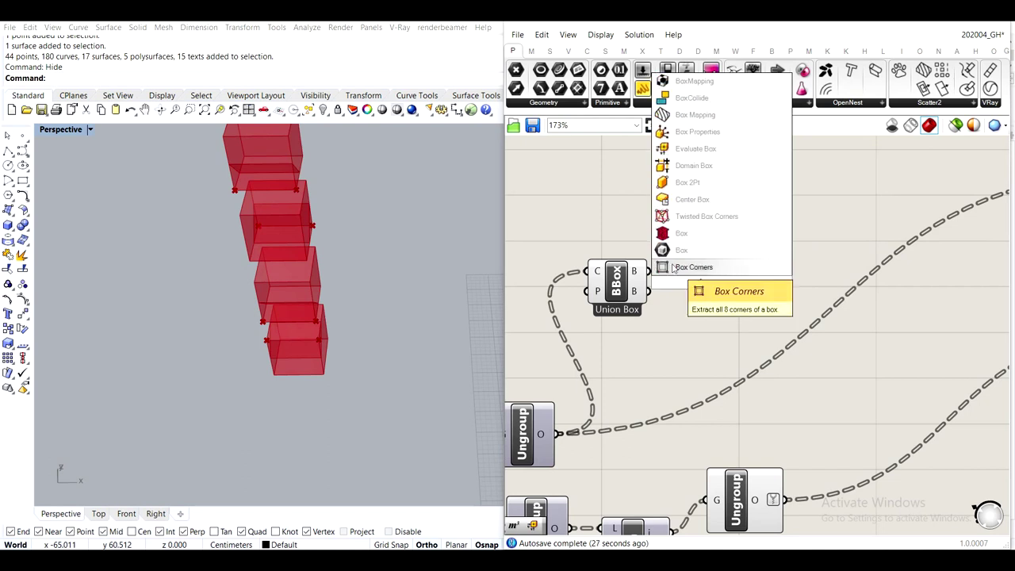
{"action": "left_click", "coordinate": [672, 267]}
{"action": "left_click_drag", "start_coordinate": [651, 273], "coordinate": [708, 291]}
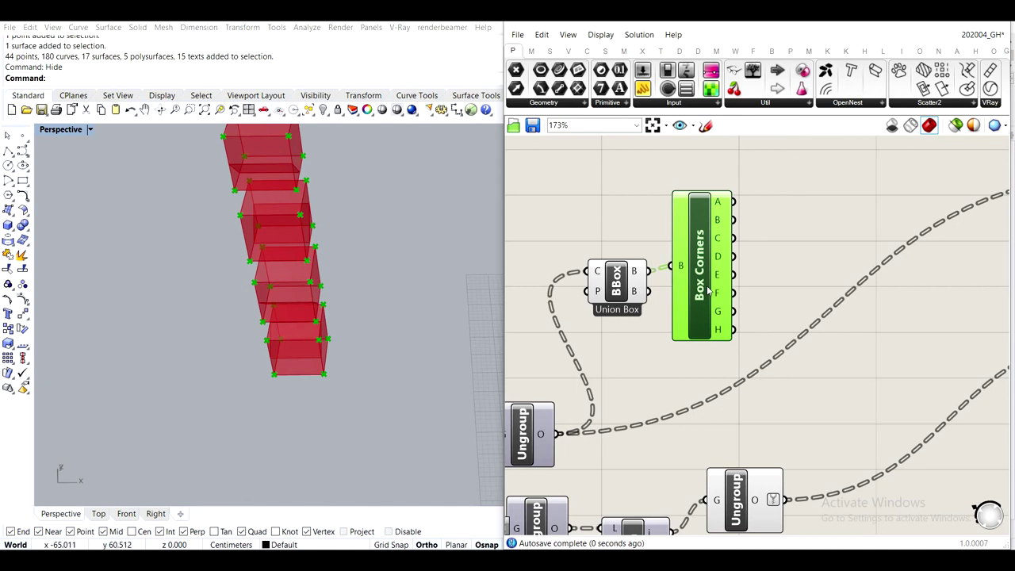
{"action": "mouse_move", "coordinate": [712, 205]}
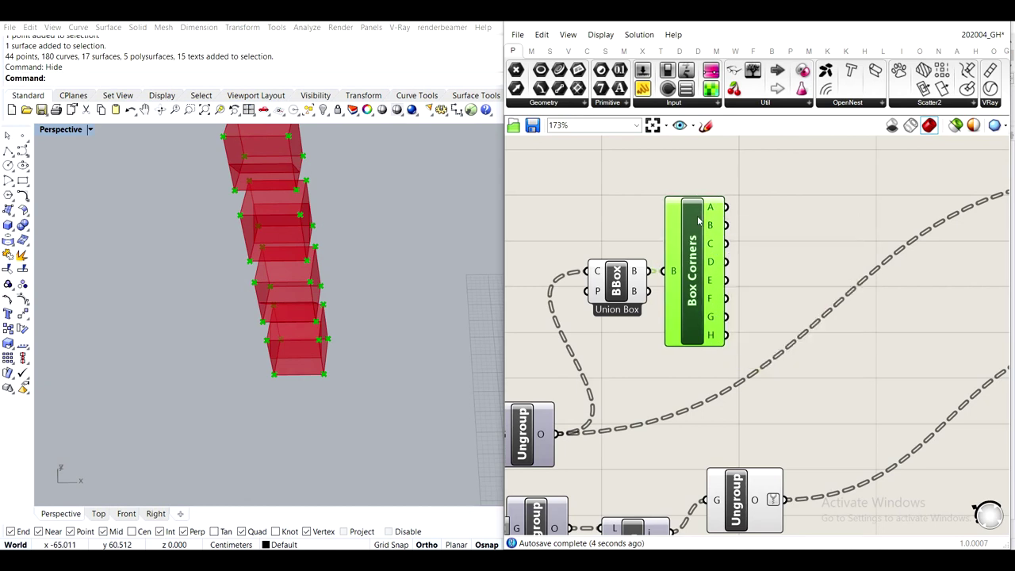
{"action": "left_click", "coordinate": [793, 247]}
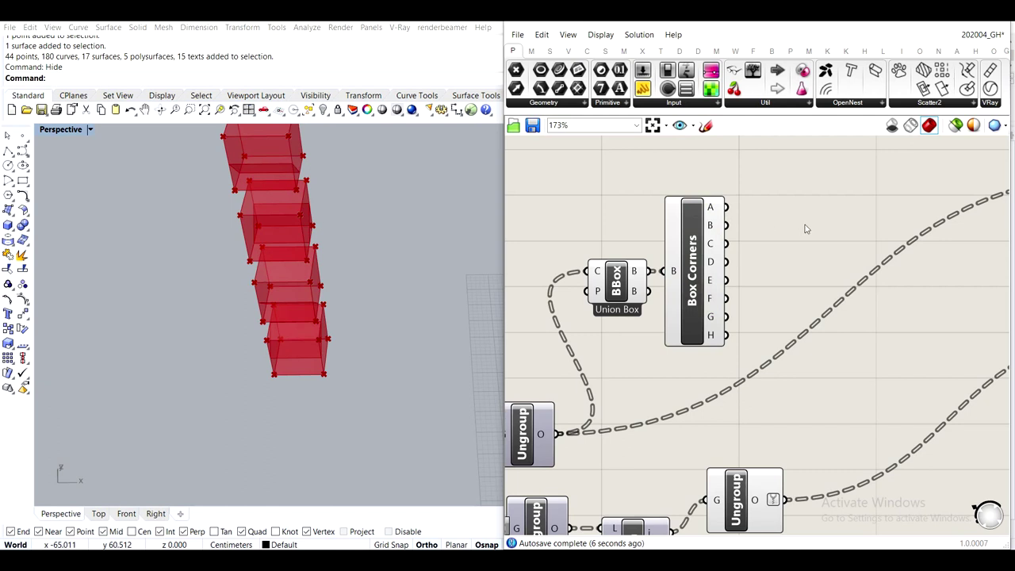
Add a Merge component and connect Box Corners outputs A through E to its inputs D1 through D5
{"action": "double_click", "coordinate": [805, 230]}
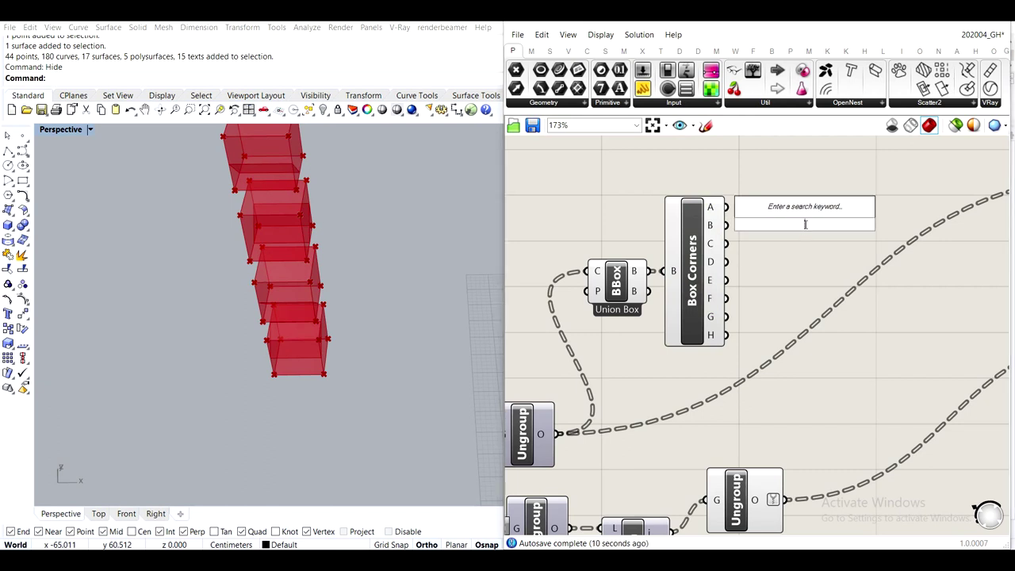
{"action": "type", "text": "merge"}
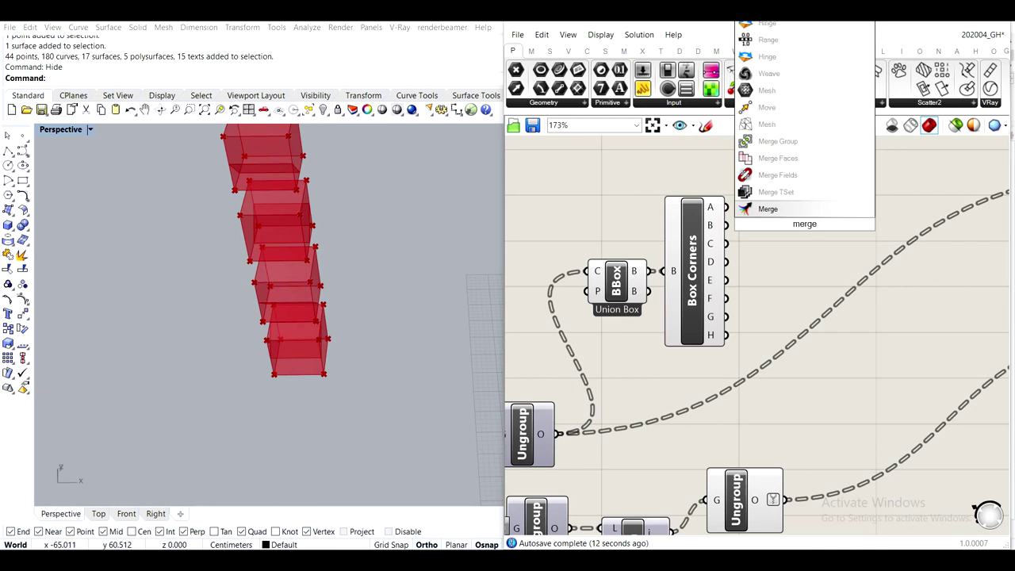
{"action": "left_click", "coordinate": [816, 210]}
{"action": "left_click_drag", "start_coordinate": [726, 207], "coordinate": [770, 251]}
{"action": "left_click_drag", "start_coordinate": [725, 280], "coordinate": [771, 263]}
{"action": "left_click_drag", "start_coordinate": [806, 265], "coordinate": [795, 286]}
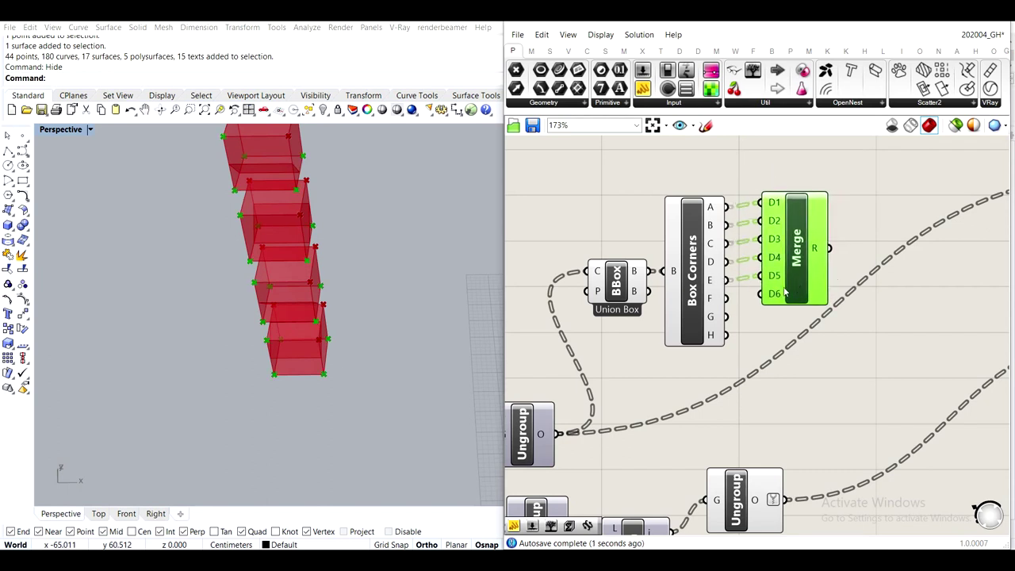
Connect Box Corners outputs F, G and H to Merge inputs D6, D7 and D8, and remove the unused D9 input
{"action": "left_click_drag", "start_coordinate": [726, 298], "coordinate": [765, 317]}
{"action": "scroll", "coordinate": [777, 343], "scroll_direction": "up", "scroll_amount": 3}
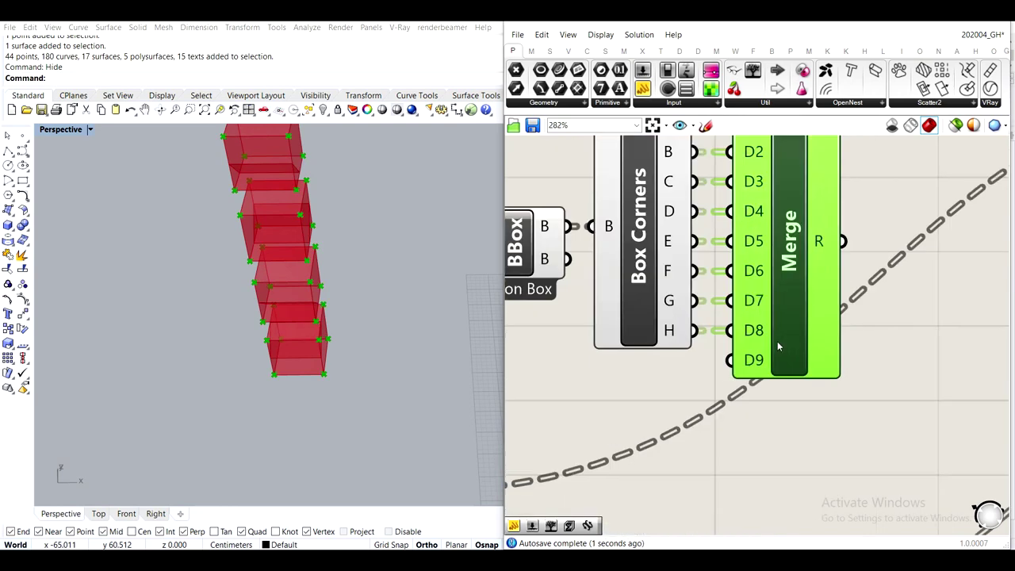
{"action": "scroll", "coordinate": [777, 346], "scroll_direction": "up", "scroll_amount": 2}
{"action": "left_click", "coordinate": [768, 342]}
{"action": "scroll", "coordinate": [853, 276], "scroll_direction": "down", "scroll_amount": 3}
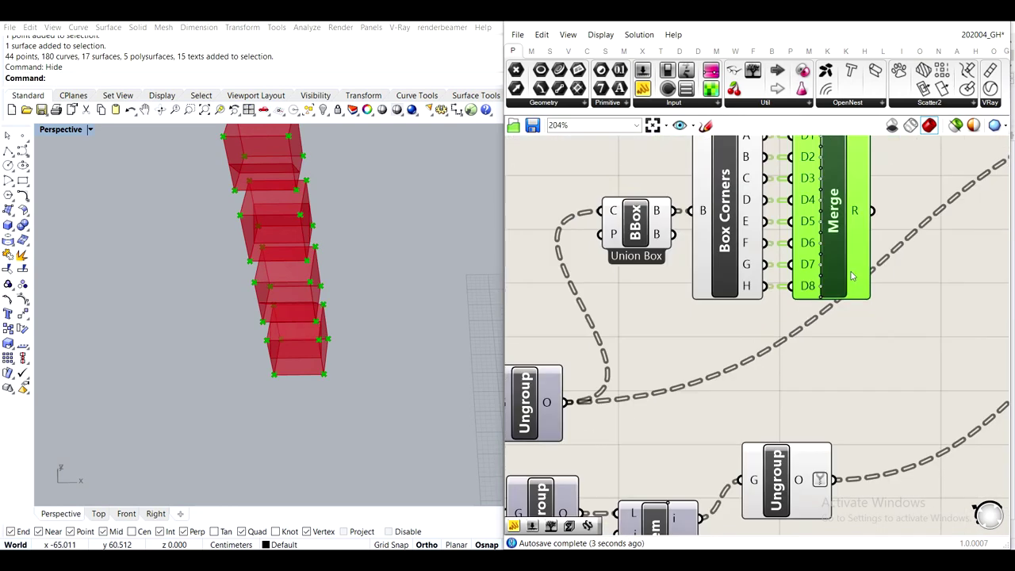
Turn off the preview of the Bounding Box and Box Corners components
{"action": "right_click_drag", "start_coordinate": [916, 254], "coordinate": [809, 322]}
{"action": "scroll", "coordinate": [807, 322], "scroll_direction": "down", "scroll_amount": 3}
{"action": "scroll", "coordinate": [838, 346], "scroll_direction": "up", "scroll_amount": 2}
{"action": "left_click", "coordinate": [798, 358]}
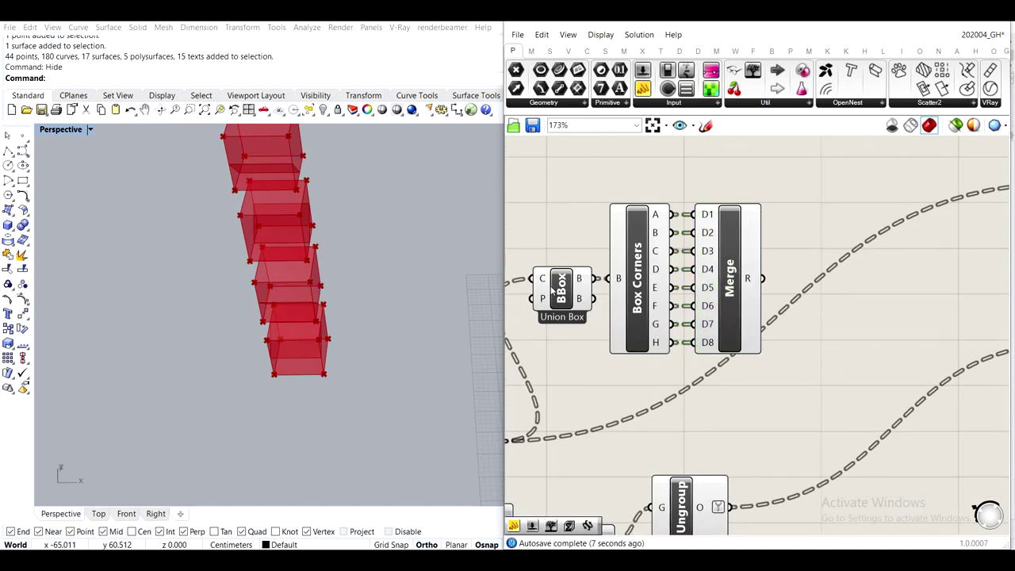
{"action": "left_click", "coordinate": [553, 295]}
{"action": "key", "text": "space"}
{"action": "left_click", "coordinate": [582, 158]}
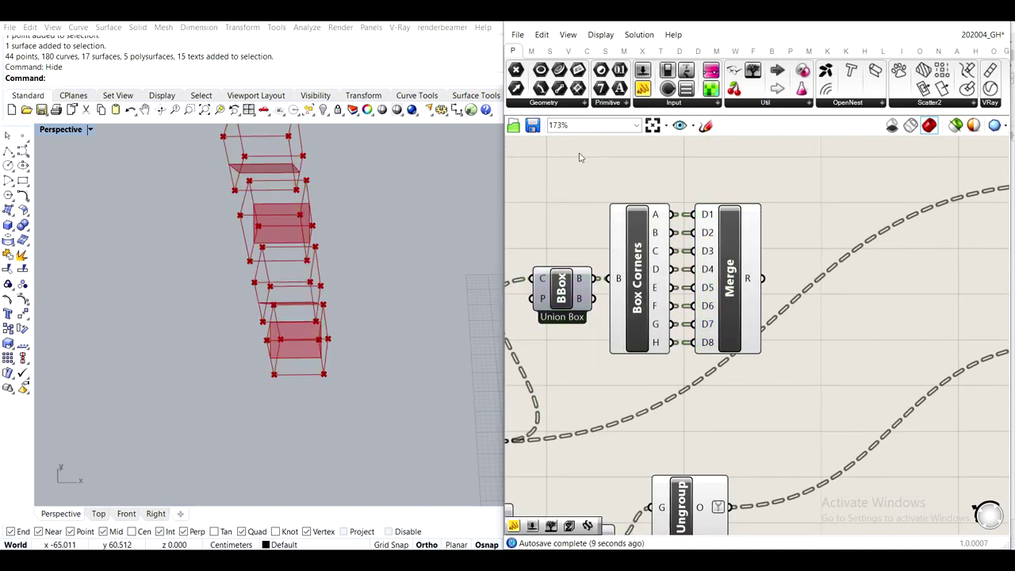
{"action": "scroll", "coordinate": [630, 203], "scroll_direction": "down", "scroll_amount": 2}
{"action": "left_click", "coordinate": [631, 237]}
{"action": "key", "text": "space"}
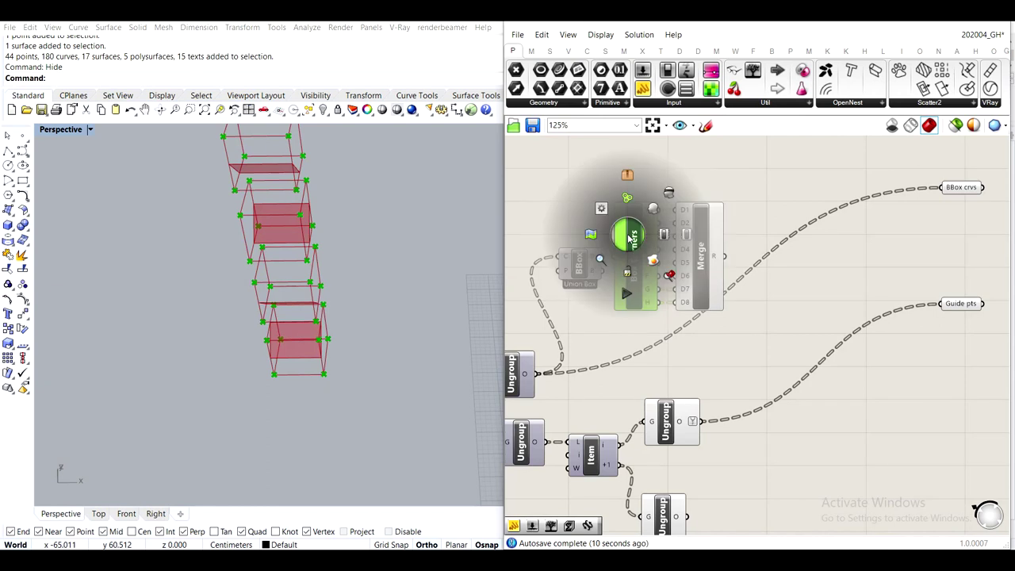
{"action": "left_click", "coordinate": [668, 193]}
{"action": "right_click_drag", "start_coordinate": [737, 233], "coordinate": [735, 295]}
Simplify the Merge component's result output and turn off its preview
{"action": "left_click", "coordinate": [713, 311]}
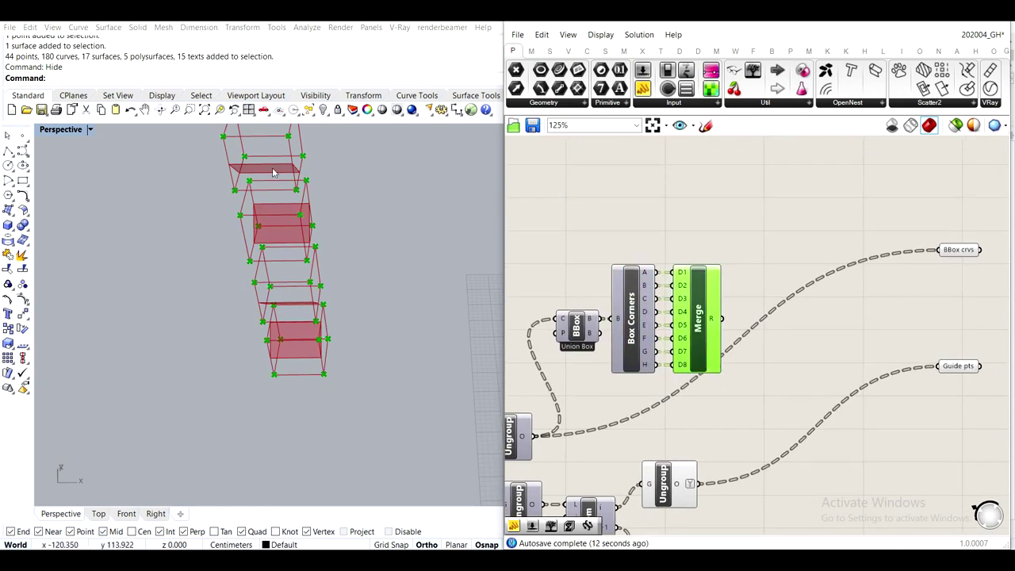
{"action": "mouse_move", "coordinate": [716, 325]}
{"action": "scroll", "coordinate": [717, 317], "scroll_direction": "up", "scroll_amount": 1}
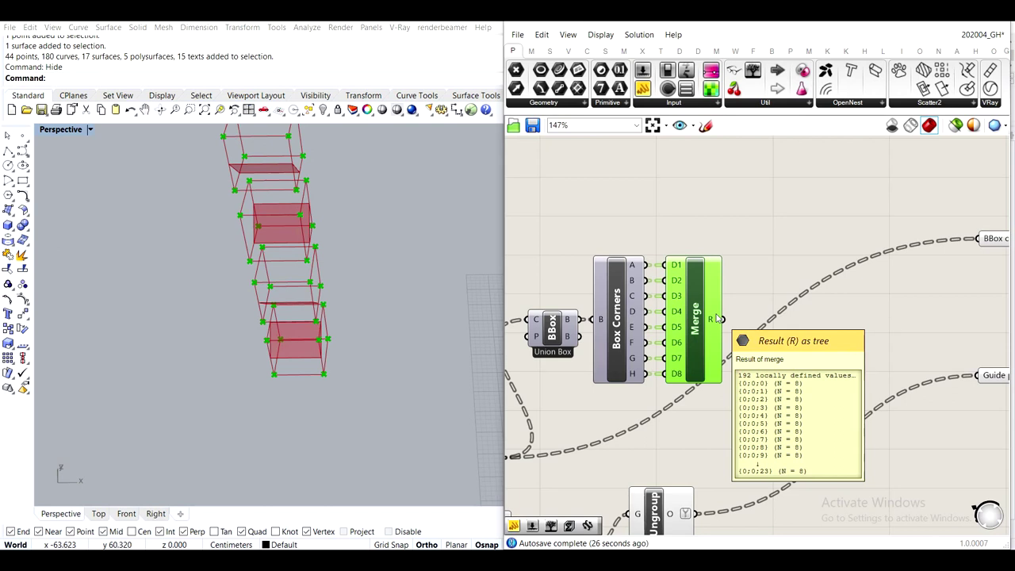
{"action": "right_click", "coordinate": [716, 318]}
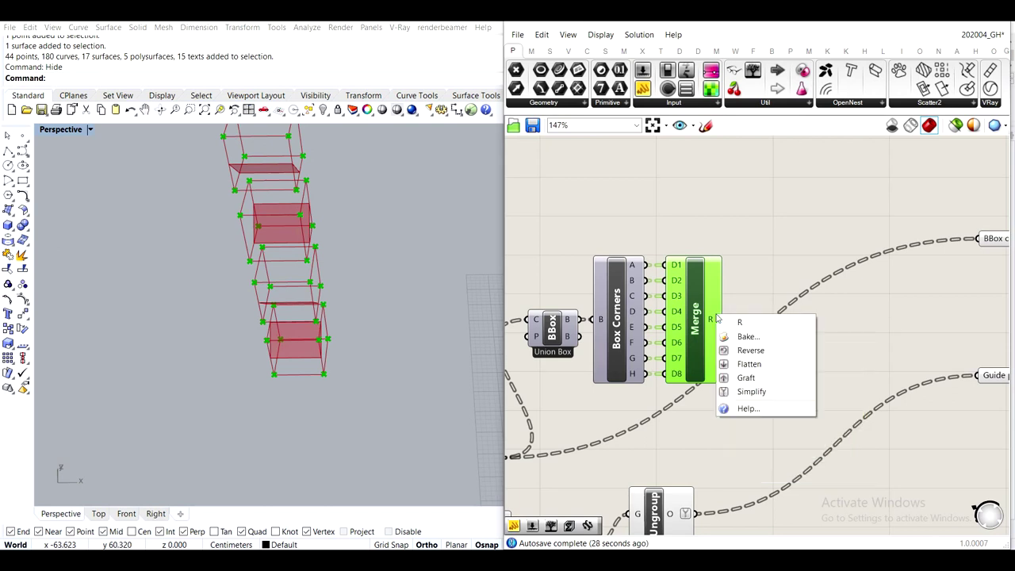
{"action": "left_click", "coordinate": [732, 392]}
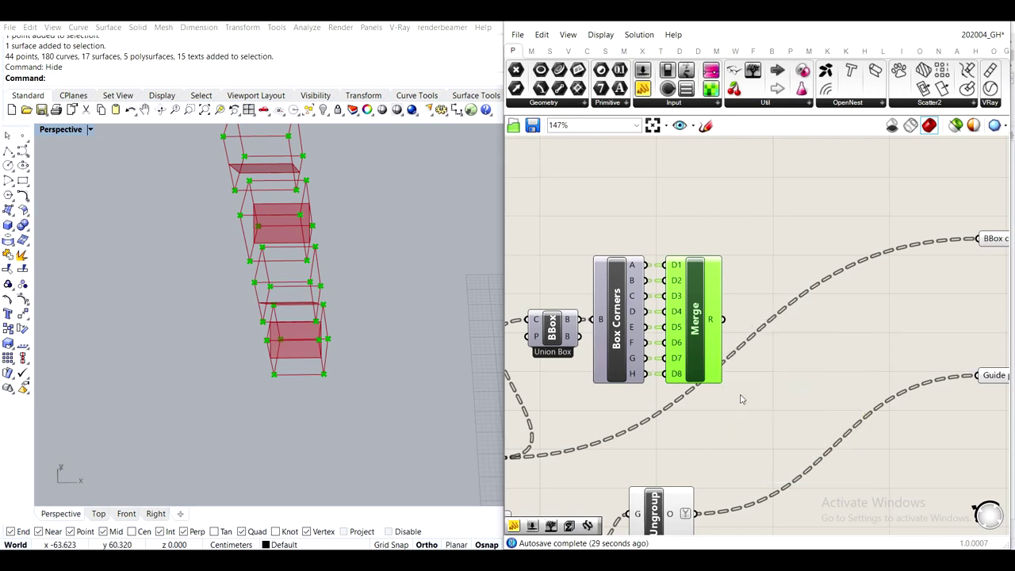
{"action": "middle_click", "coordinate": [697, 318]}
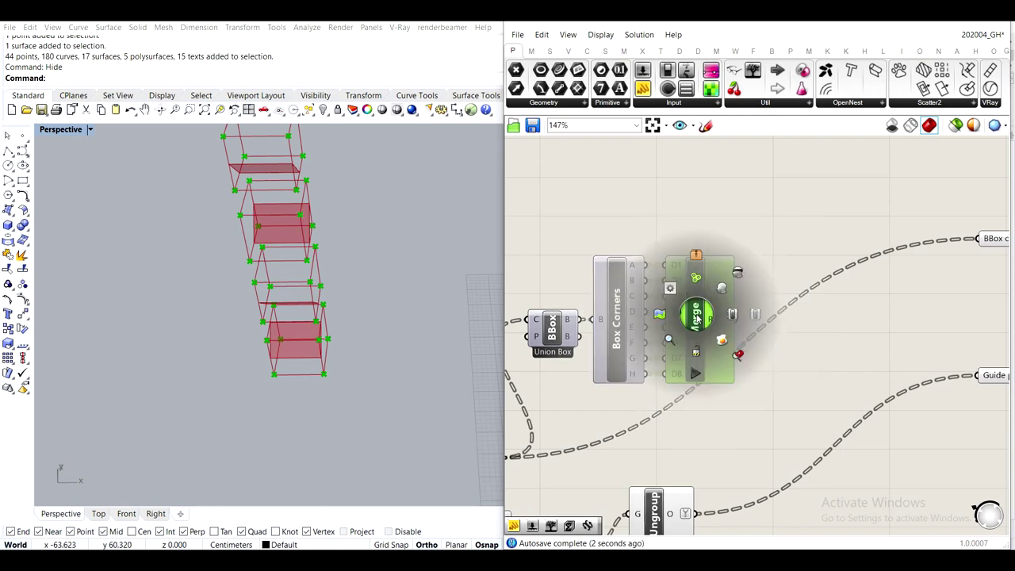
{"action": "left_click", "coordinate": [761, 227]}
Examine the lowest boxes in the Perspective viewport, comparing their corners with the guide points
{"action": "scroll", "coordinate": [761, 206], "scroll_direction": "down", "scroll_amount": 4}
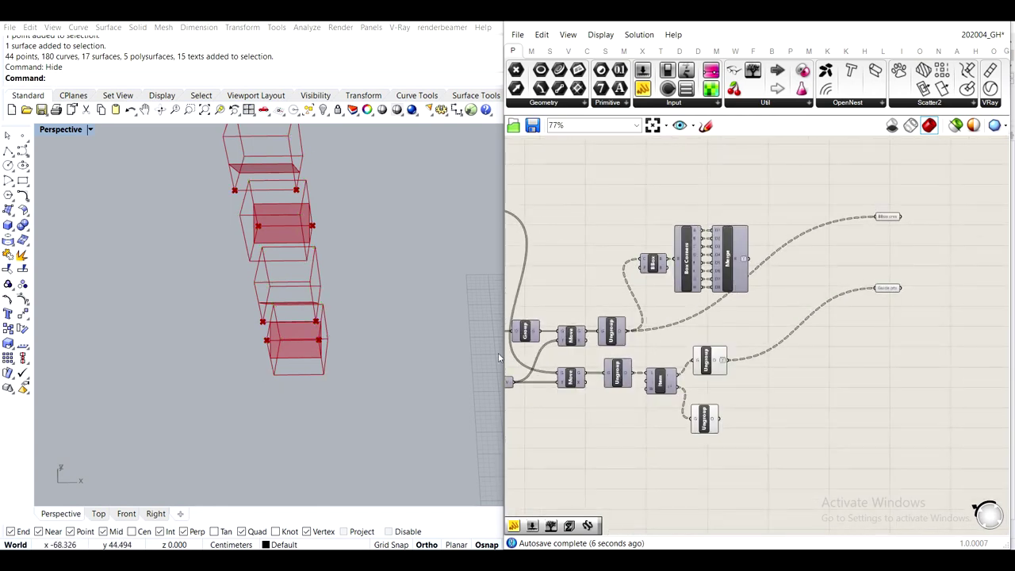
{"action": "scroll", "coordinate": [635, 254], "scroll_direction": "up", "scroll_amount": 3}
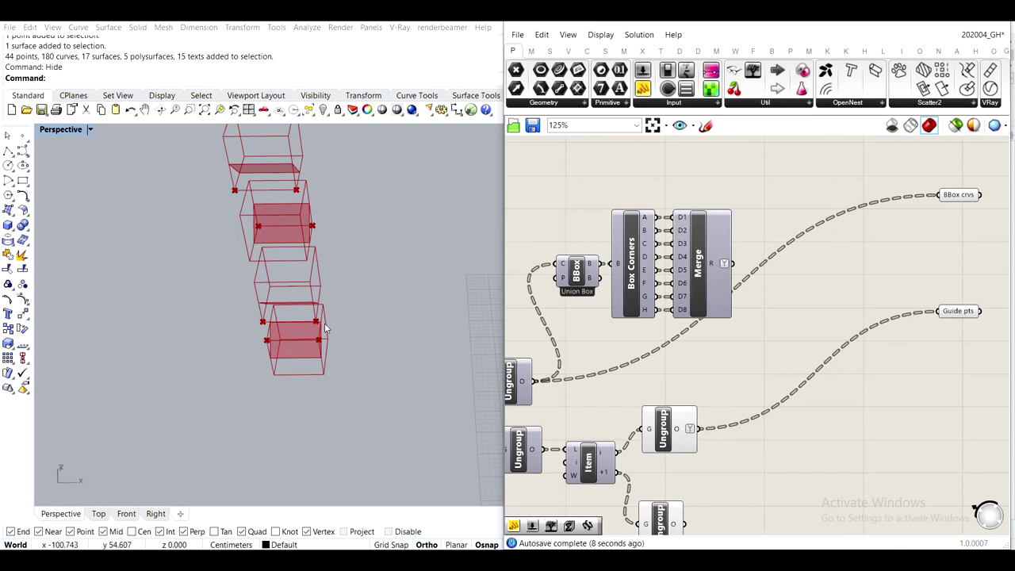
{"action": "scroll", "coordinate": [312, 338], "scroll_direction": "up", "scroll_amount": 3}
{"action": "scroll", "coordinate": [312, 338], "scroll_direction": "up", "scroll_amount": 3}
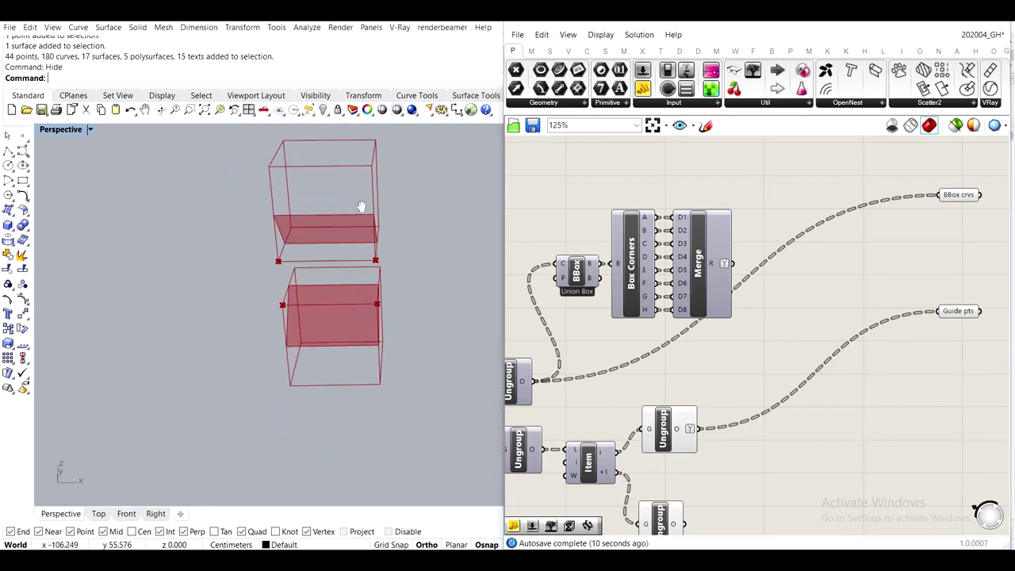
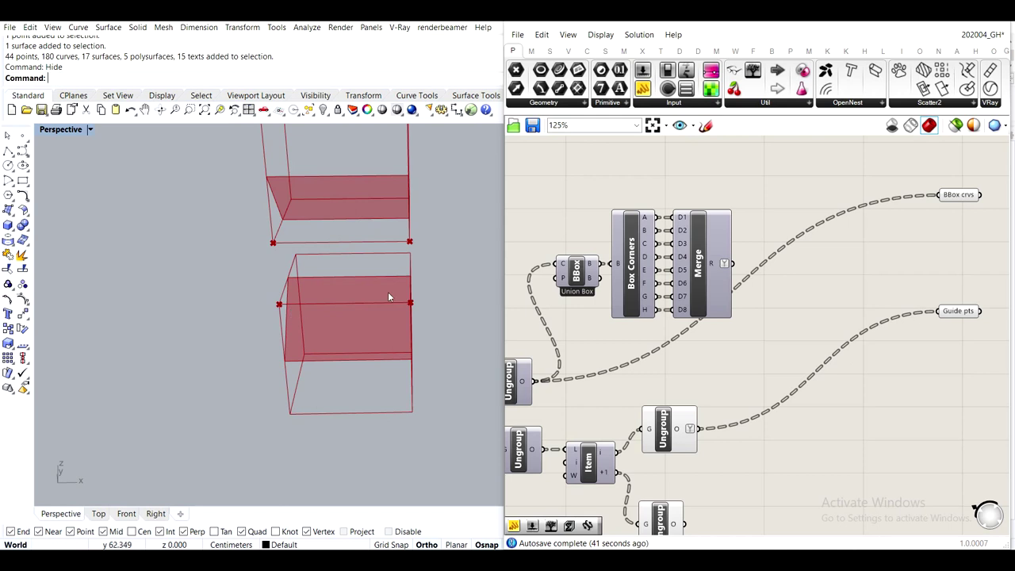
Add a Point List component and connect the Merge result to its points input
{"action": "right_click_drag", "start_coordinate": [783, 229], "coordinate": [785, 278]}
{"action": "double_click", "coordinate": [752, 215]}
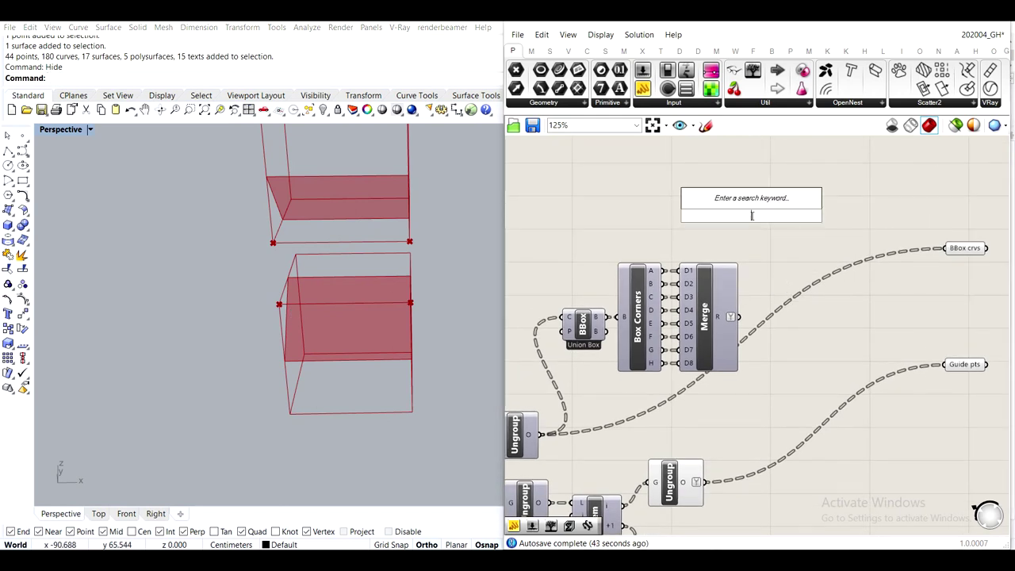
{"action": "type", "text": "point li"}
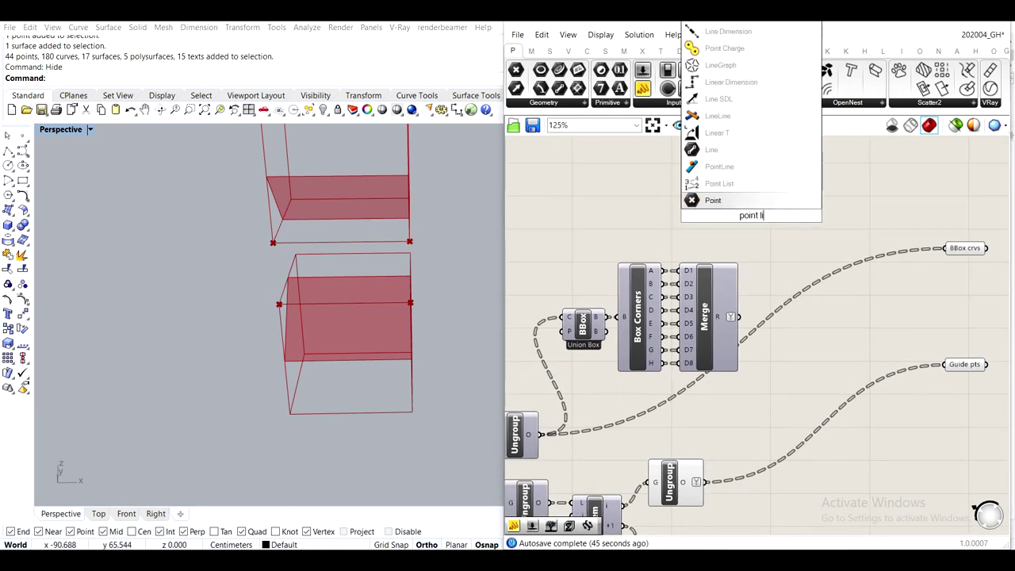
{"action": "key", "text": "Return"}
{"action": "left_click_drag", "start_coordinate": [738, 317], "coordinate": [799, 192]}
Connect a number slider to the Point List's size input and set it to 2
{"action": "double_click", "coordinate": [684, 168]}
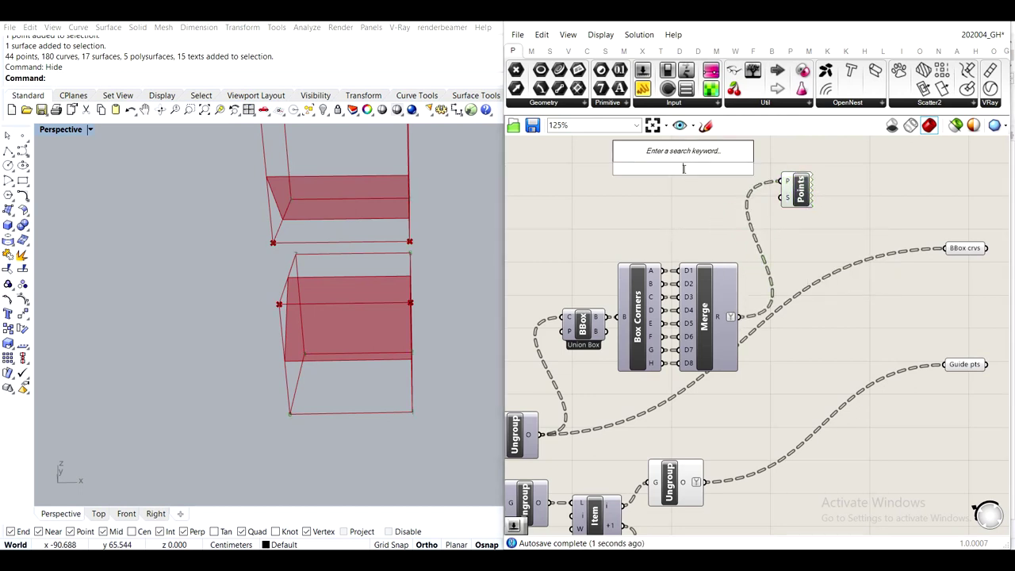
{"action": "type", "text": "3"}
{"action": "key", "text": "Return"}
{"action": "left_click_drag", "start_coordinate": [739, 168], "coordinate": [779, 196]}
{"action": "left_click_drag", "start_coordinate": [718, 174], "coordinate": [703, 198]}
{"action": "right_click_drag", "start_coordinate": [433, 274], "coordinate": [308, 297]}
{"action": "scroll", "coordinate": [417, 282], "scroll_direction": "down", "scroll_amount": 3}
{"action": "scroll", "coordinate": [306, 389], "scroll_direction": "up", "scroll_amount": 5}
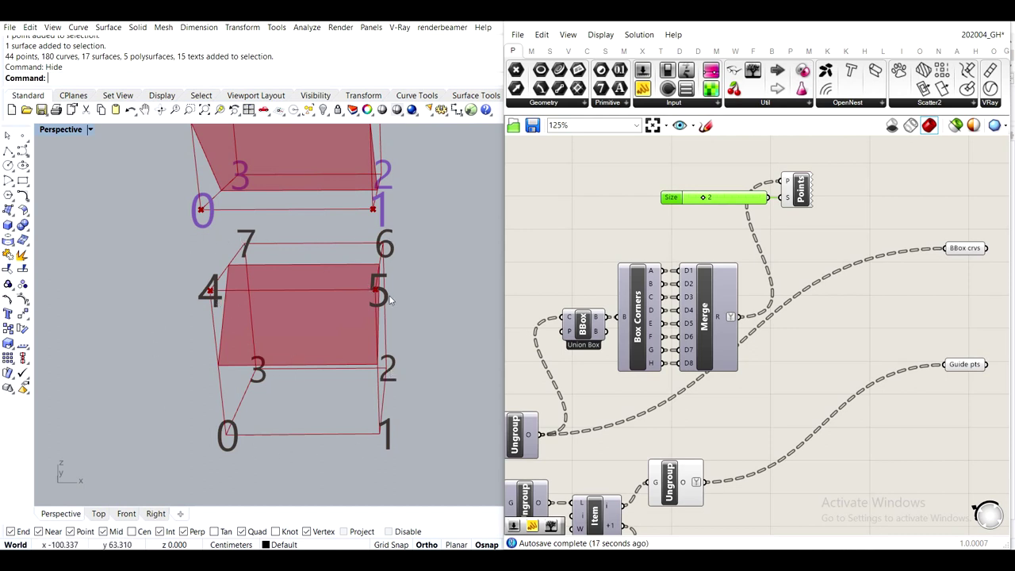
Consult the coloured reference definition and add a Closest Point component beside the Merge component
{"action": "scroll", "coordinate": [878, 334], "scroll_direction": "down", "scroll_amount": 7}
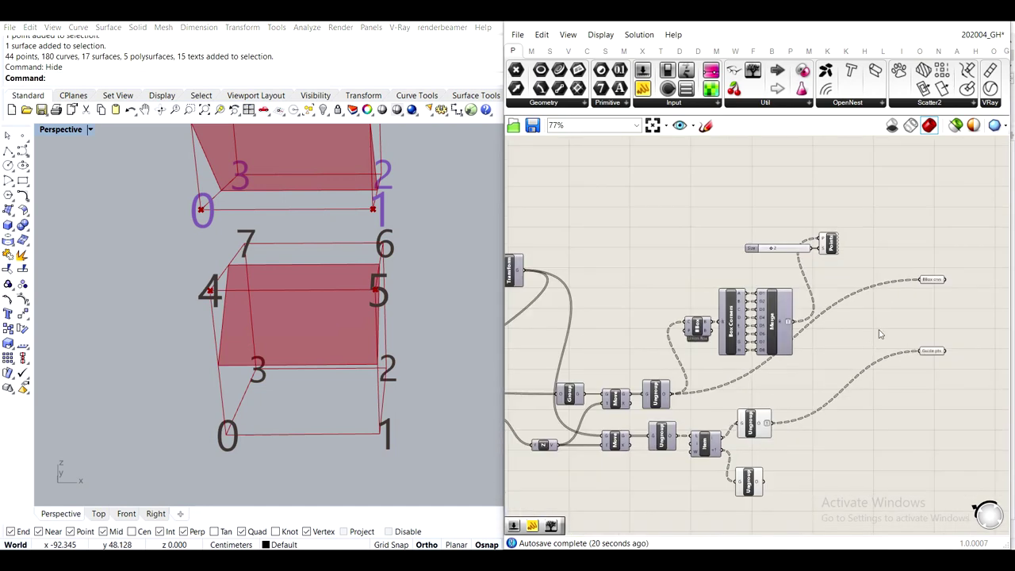
{"action": "right_click_drag", "start_coordinate": [874, 248], "coordinate": [772, 390]}
{"action": "scroll", "coordinate": [882, 292], "scroll_direction": "up", "scroll_amount": 5}
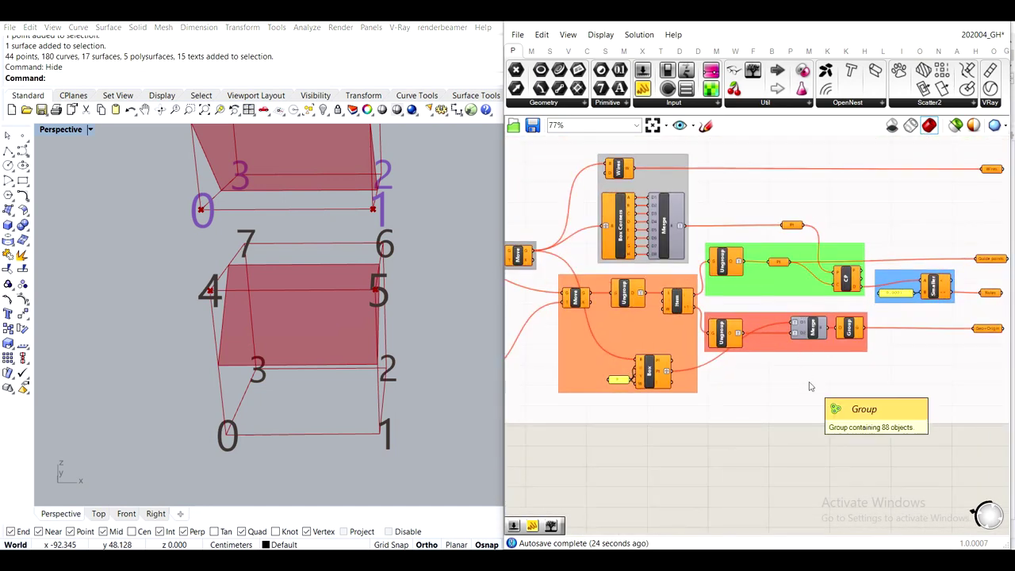
{"action": "scroll", "coordinate": [810, 386], "scroll_direction": "down", "scroll_amount": 6}
{"action": "right_click_drag", "start_coordinate": [773, 413], "coordinate": [812, 220]}
{"action": "scroll", "coordinate": [748, 341], "scroll_direction": "up", "scroll_amount": 8}
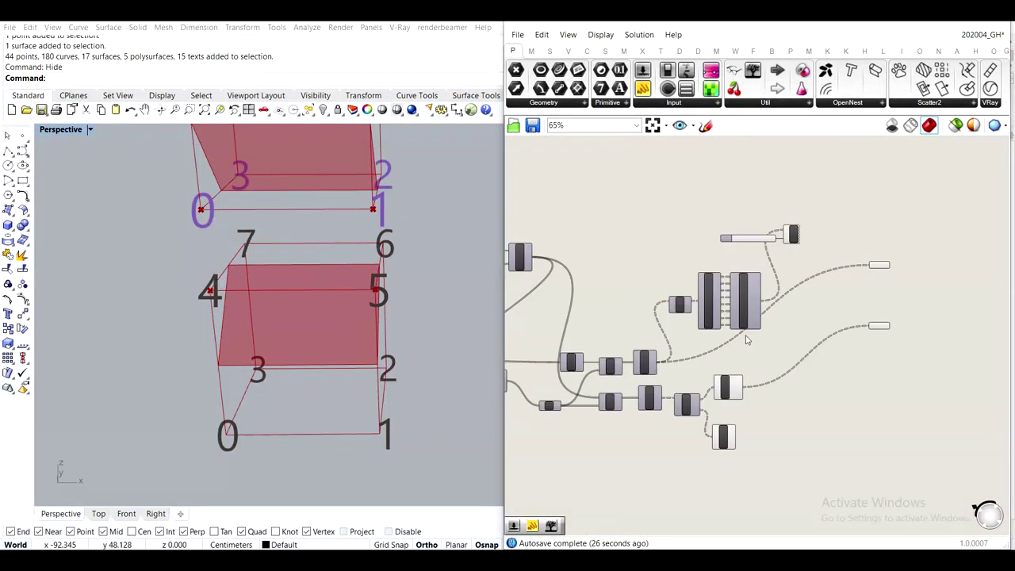
{"action": "double_click", "coordinate": [840, 287]}
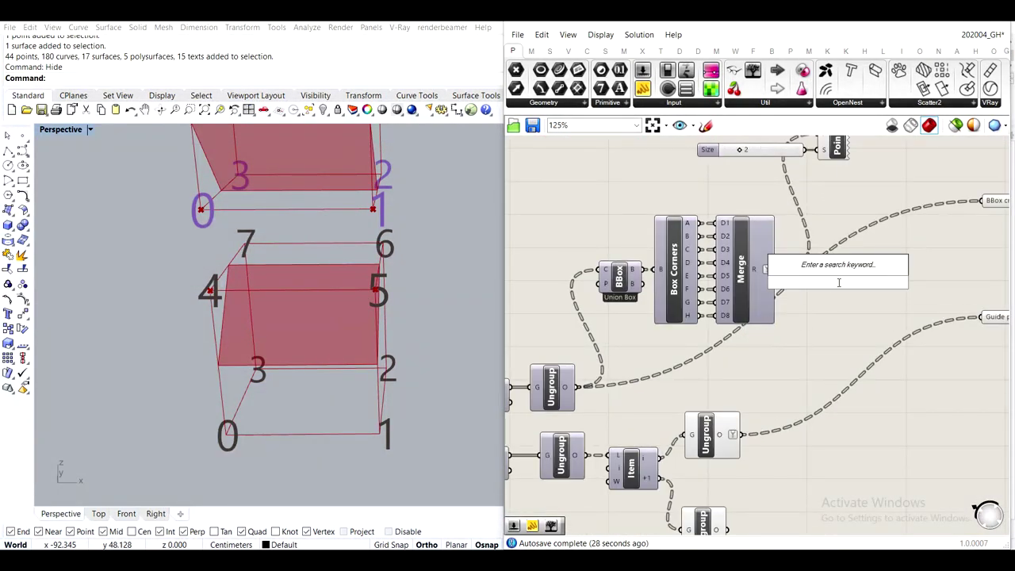
{"action": "type", "text": "cp"}
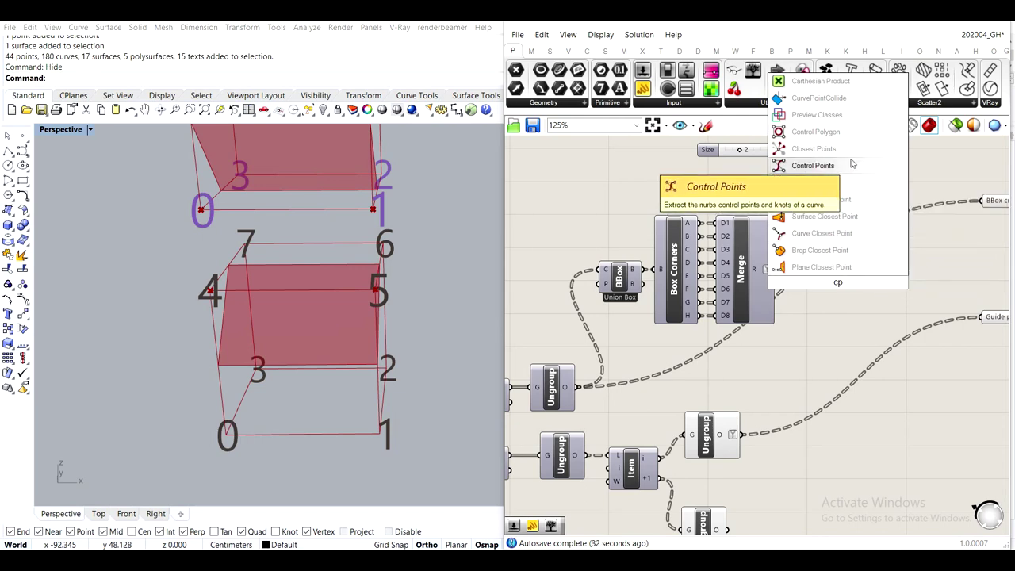
{"action": "left_click", "coordinate": [828, 184]}
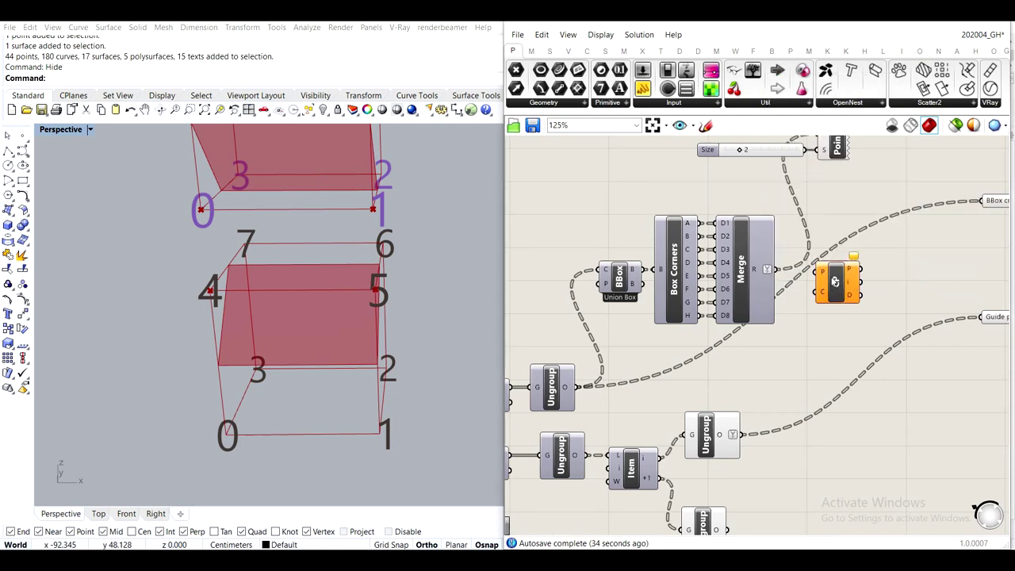
Connect the merged box corner points to the P input of the Closest Point component
{"action": "scroll", "coordinate": [805, 292], "scroll_direction": "down", "scroll_amount": 5}
{"action": "scroll", "coordinate": [805, 291], "scroll_direction": "up", "scroll_amount": 3}
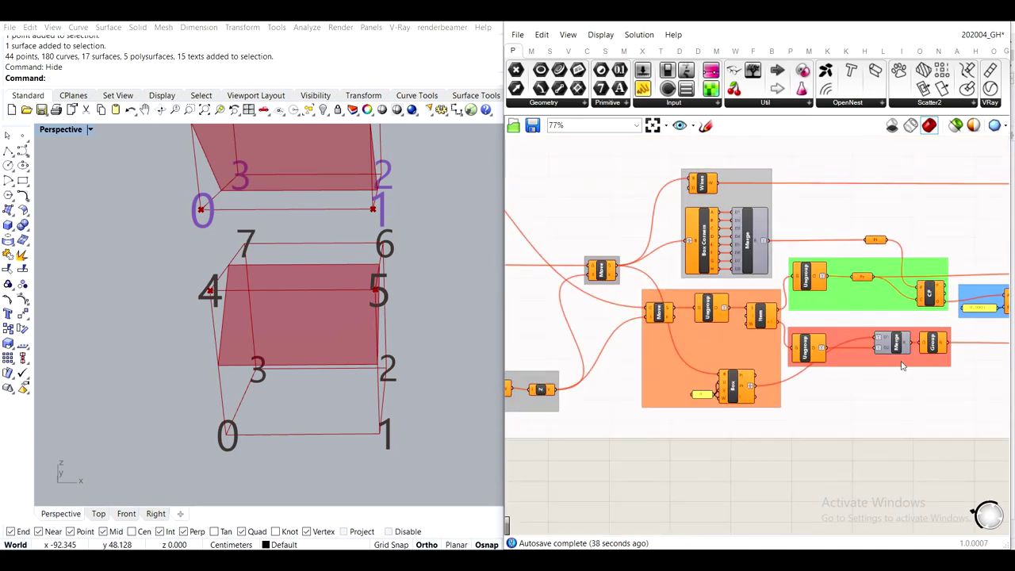
{"action": "scroll", "coordinate": [901, 365], "scroll_direction": "down", "scroll_amount": 4}
{"action": "right_click_drag", "start_coordinate": [834, 426], "coordinate": [851, 228]}
{"action": "scroll", "coordinate": [806, 345], "scroll_direction": "up", "scroll_amount": 6}
{"action": "right_click_drag", "start_coordinate": [827, 343], "coordinate": [781, 283]}
{"action": "scroll", "coordinate": [780, 242], "scroll_direction": "up", "scroll_amount": 1}
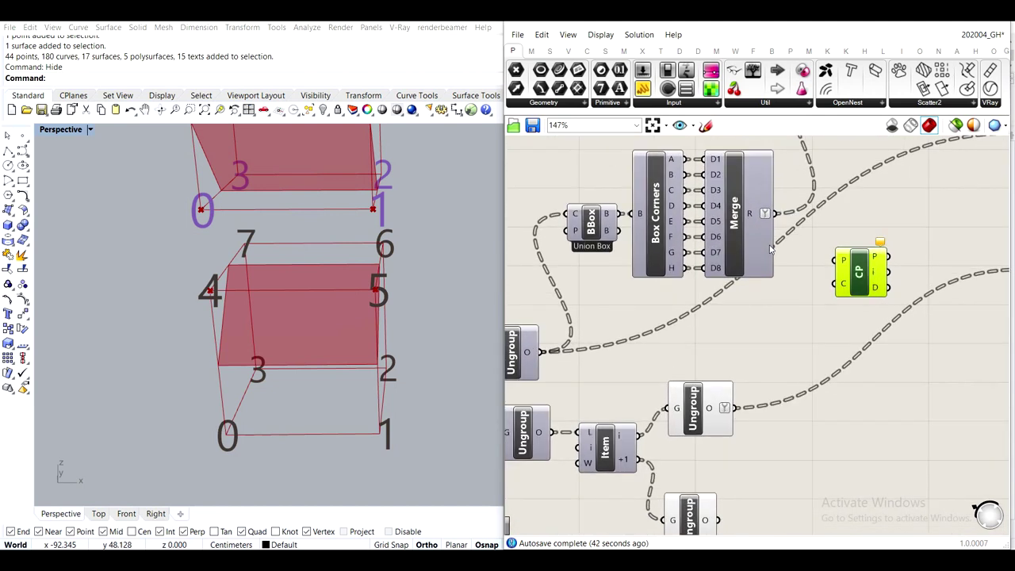
{"action": "mouse_move", "coordinate": [751, 215]}
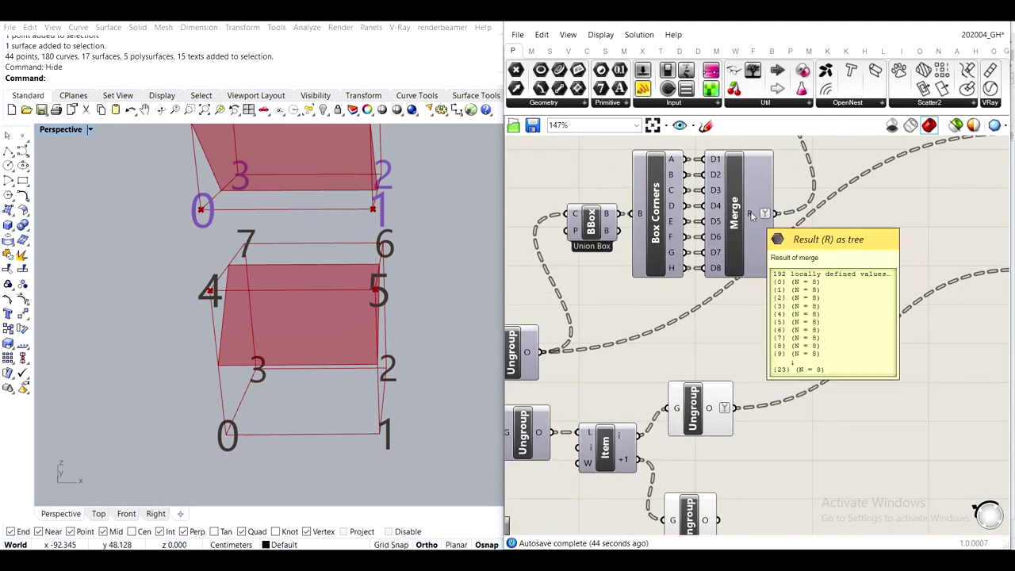
{"action": "left_click_drag", "start_coordinate": [776, 214], "coordinate": [838, 260]}
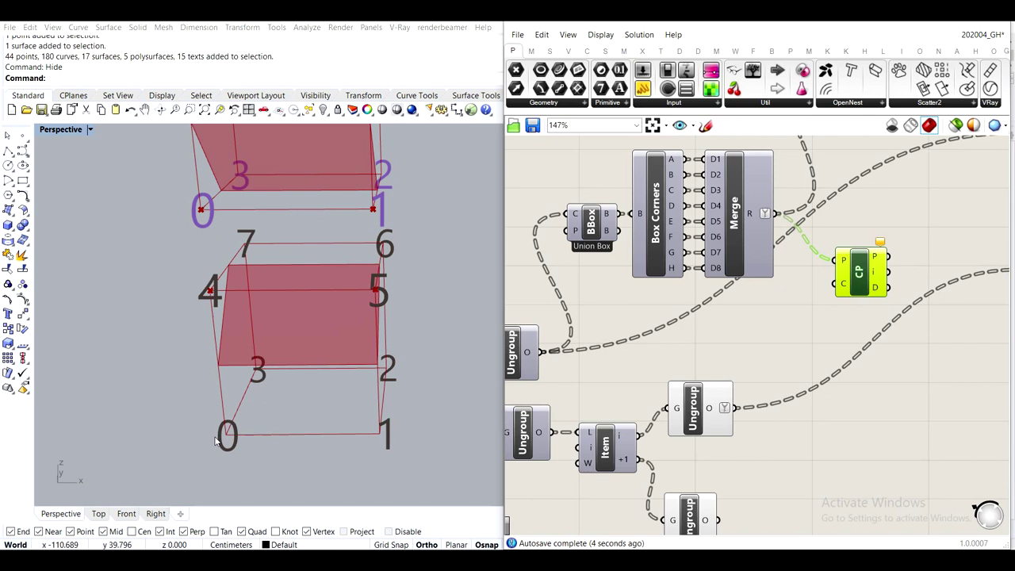
Connect the guide points' Ungroup output to the C input of the Closest Point component
{"action": "right_click_drag", "start_coordinate": [710, 328], "coordinate": [781, 241]}
{"action": "left_click", "coordinate": [776, 333]}
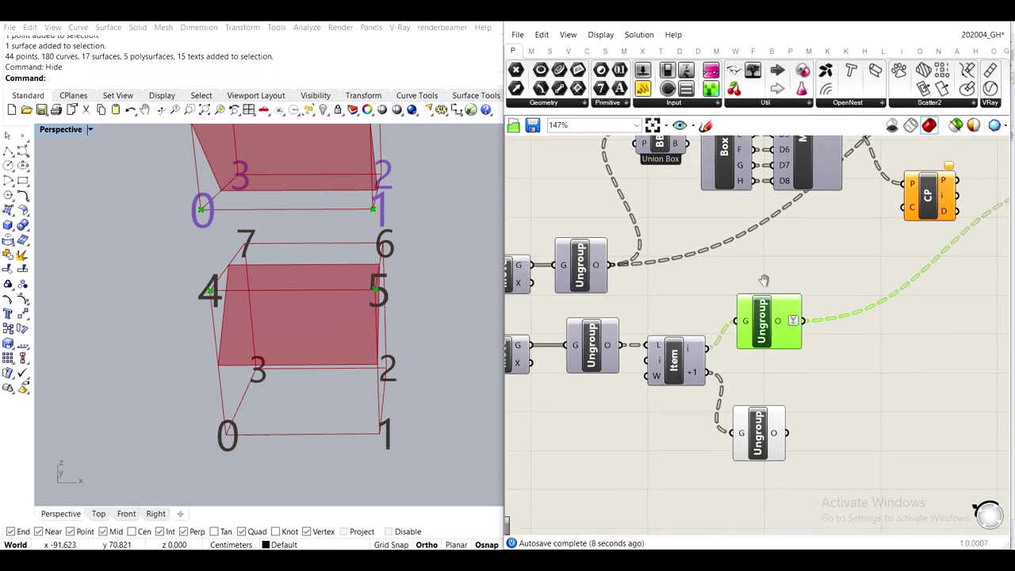
{"action": "right_click_drag", "start_coordinate": [791, 296], "coordinate": [701, 316]}
{"action": "scroll", "coordinate": [700, 317], "scroll_direction": "up", "scroll_amount": 1}
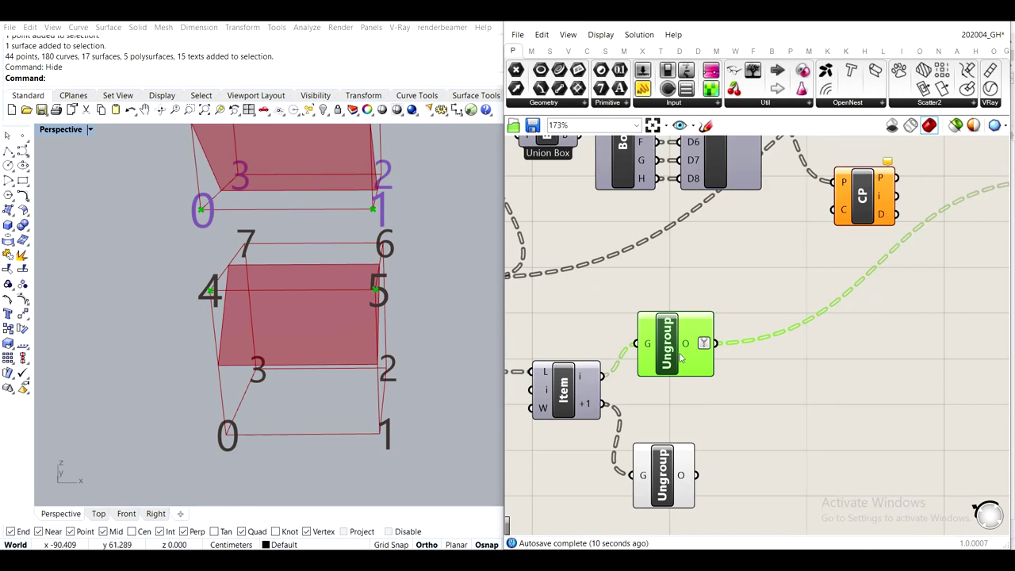
{"action": "mouse_move", "coordinate": [689, 358]}
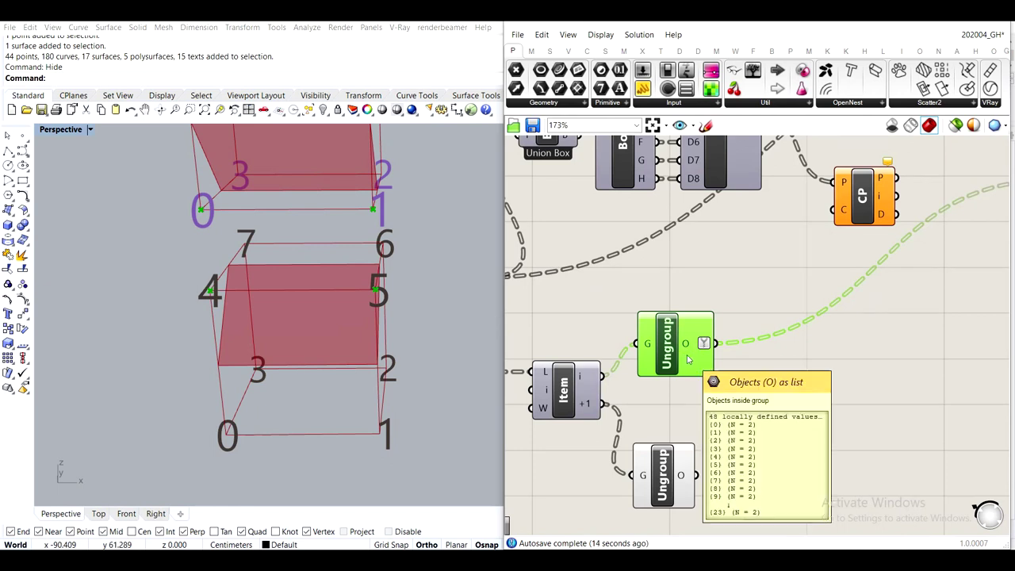
{"action": "right_click_drag", "start_coordinate": [688, 359], "coordinate": [694, 392]}
{"action": "left_click_drag", "start_coordinate": [722, 377], "coordinate": [867, 256]}
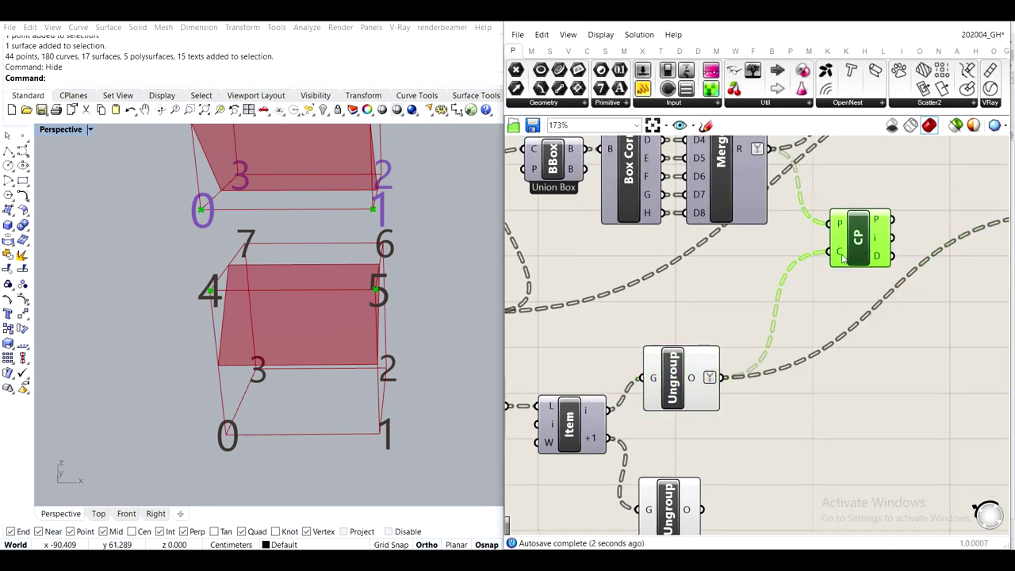
{"action": "mouse_move", "coordinate": [843, 258]}
Turn off the preview of the Ungroup component that supplies the guide points
{"action": "left_click", "coordinate": [675, 365]}
{"action": "middle_click", "coordinate": [675, 365]}
{"action": "left_click", "coordinate": [715, 323]}
{"action": "left_click", "coordinate": [753, 270]}
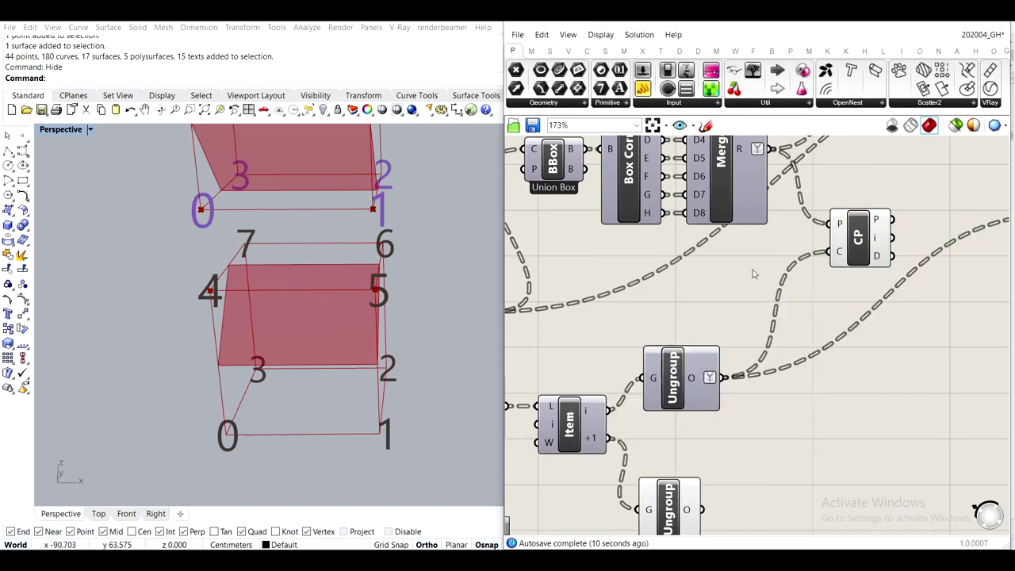
Add a panel beside the Closest Point component and connect the distance output D to it
{"action": "right_click_drag", "start_coordinate": [753, 274], "coordinate": [658, 349]}
{"action": "right_click_drag", "start_coordinate": [864, 194], "coordinate": [804, 217]}
{"action": "left_click_drag", "start_coordinate": [643, 88], "coordinate": [827, 239]}
{"action": "left_click_drag", "start_coordinate": [754, 333], "coordinate": [875, 362]}
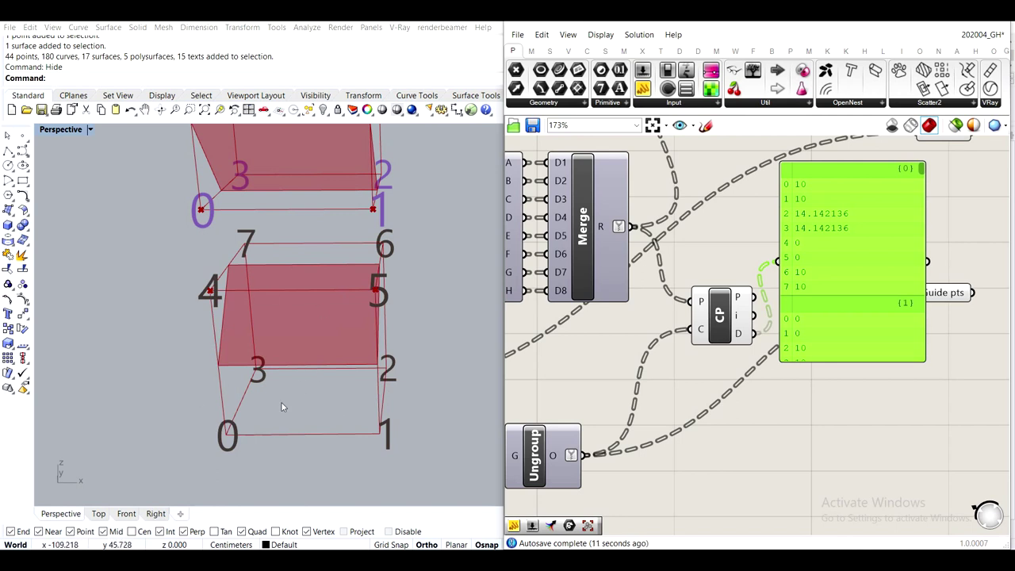
{"action": "left_click_drag", "start_coordinate": [845, 246], "coordinate": [868, 250]}
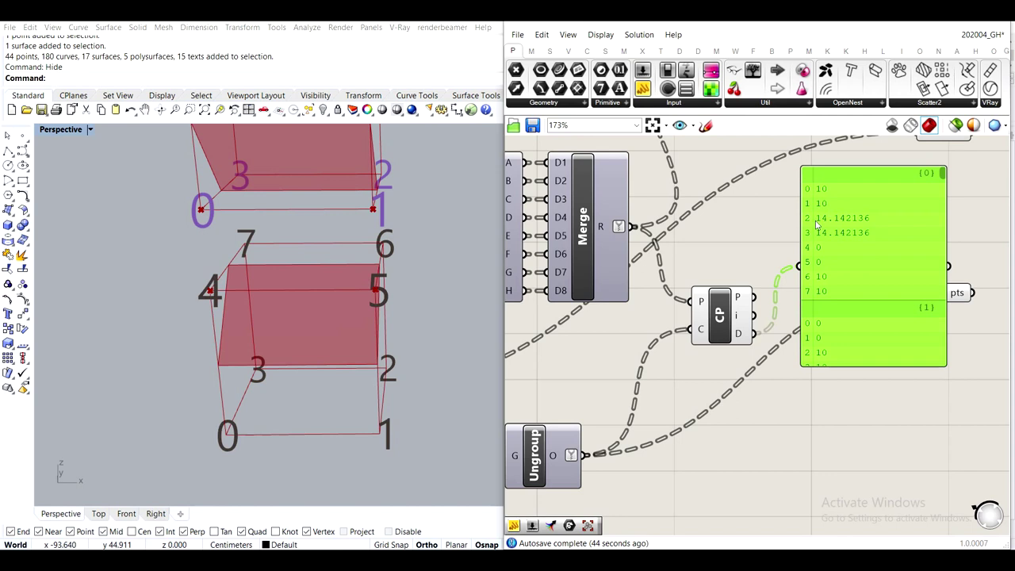
Compare the listed distances with the numbered corners and guide points of the lowest box in the Perspective viewport
{"action": "right_click_drag", "start_coordinate": [350, 372], "coordinate": [161, 343]}
{"action": "scroll", "coordinate": [364, 350], "scroll_direction": "down", "scroll_amount": 5}
{"action": "scroll", "coordinate": [338, 358], "scroll_direction": "up", "scroll_amount": 4}
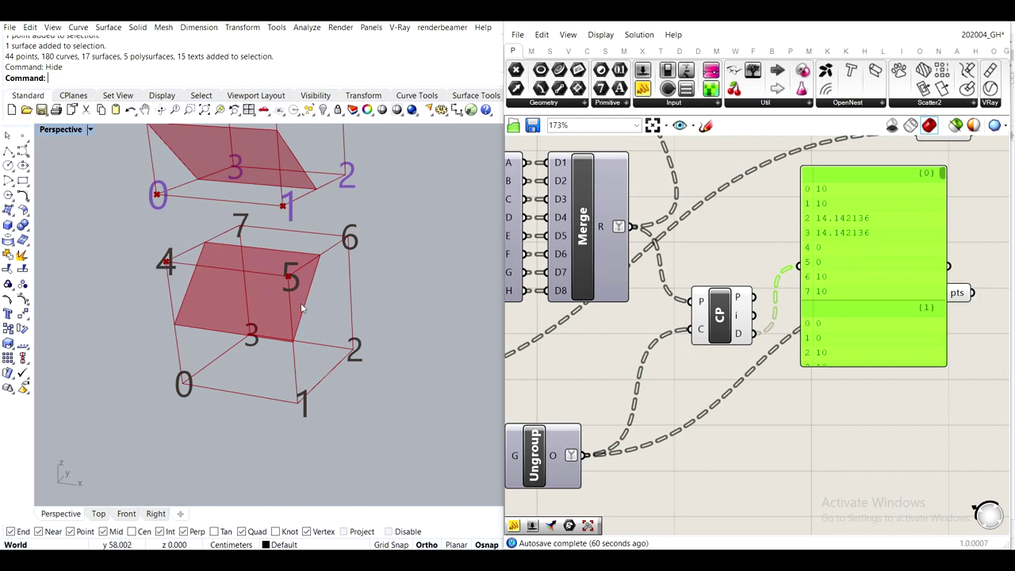
{"action": "right_click_drag", "start_coordinate": [535, 435], "coordinate": [632, 371]}
{"action": "left_click", "coordinate": [648, 394]}
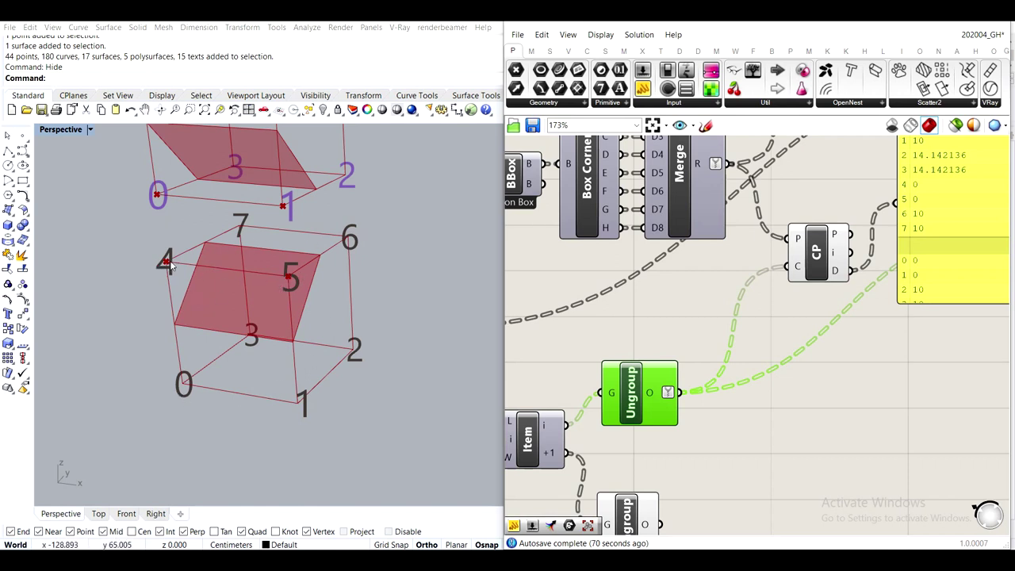
Delete the distance panel and move the Guide pts parameter down, level with its Ungroup component
{"action": "right_click_drag", "start_coordinate": [952, 252], "coordinate": [759, 364]}
{"action": "left_click", "coordinate": [756, 344]}
{"action": "scroll", "coordinate": [756, 345], "scroll_direction": "down", "scroll_amount": 2}
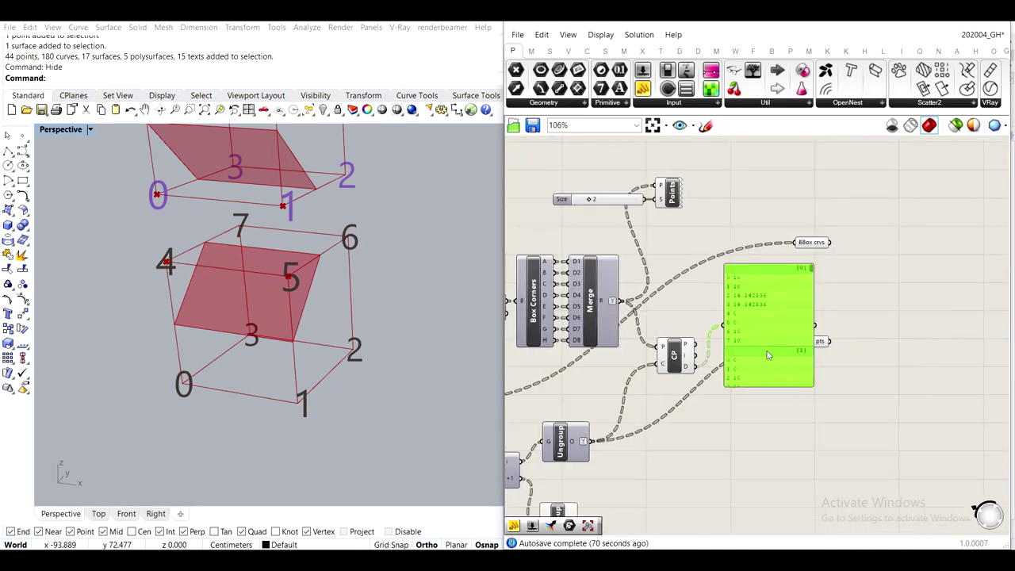
{"action": "scroll", "coordinate": [766, 357], "scroll_direction": "up", "scroll_amount": 2}
{"action": "key", "text": "Delete"}
{"action": "left_click_drag", "start_coordinate": [842, 334], "coordinate": [925, 497]}
{"action": "right_click_drag", "start_coordinate": [731, 395], "coordinate": [792, 311]}
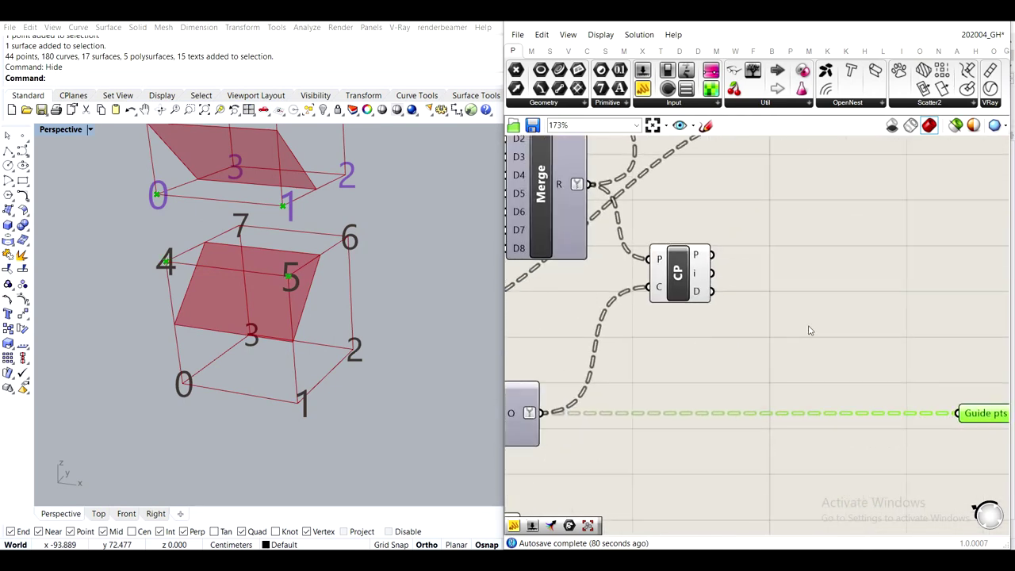
Add an Equality component and connect the Closest Point distance output D to its A input
{"action": "double_click", "coordinate": [809, 326]}
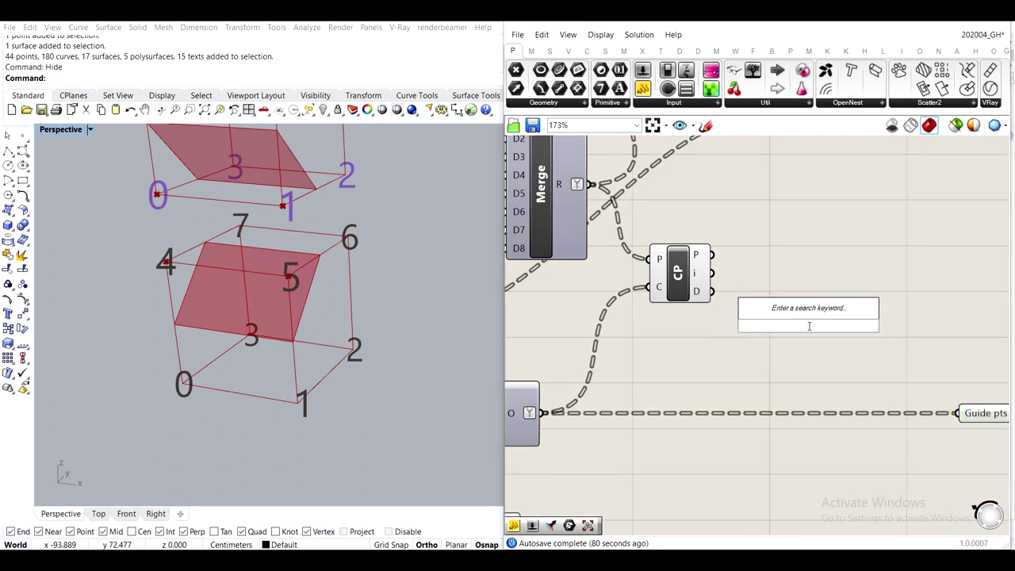
{"action": "type", "text": "6"}
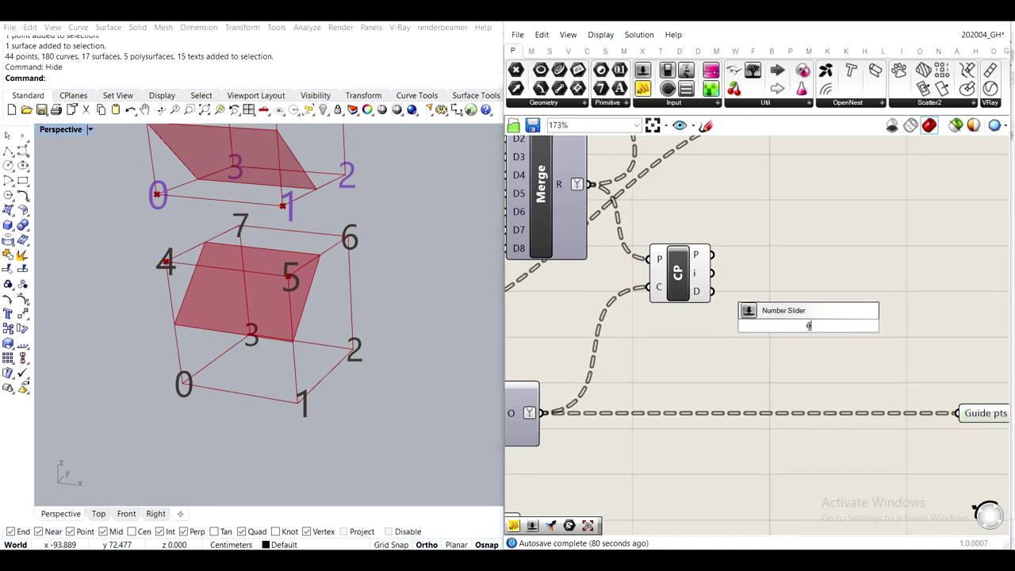
{"action": "key", "text": "BackSpace"}
{"action": "type", "text": "equal"}
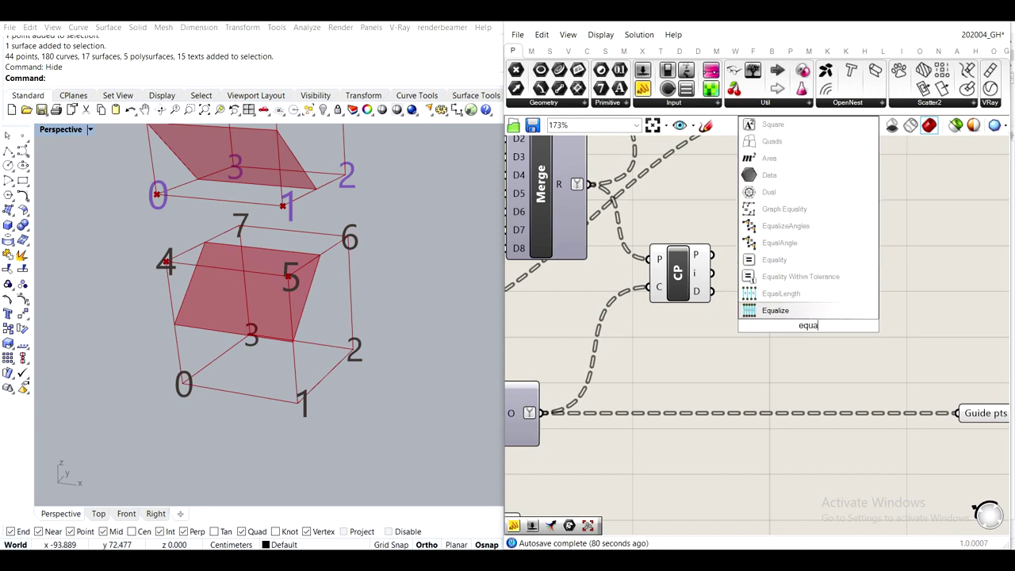
{"action": "left_click", "coordinate": [785, 260]}
{"action": "left_click_drag", "start_coordinate": [711, 291], "coordinate": [811, 301]}
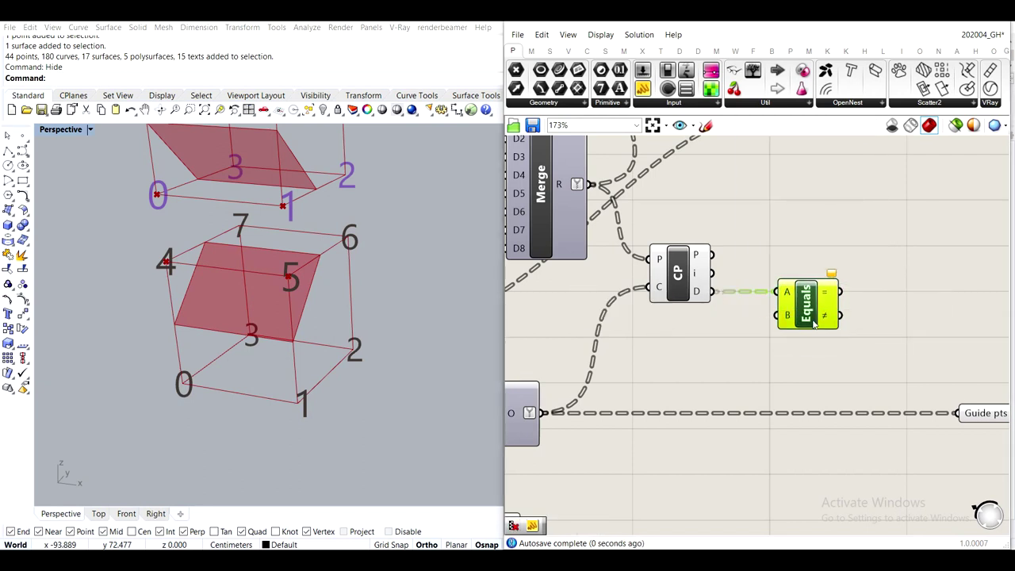
Create a panel containing 0 and connect it to the Equality component's B input
{"action": "double_click", "coordinate": [724, 356]}
{"action": "type", "text": "//0"}
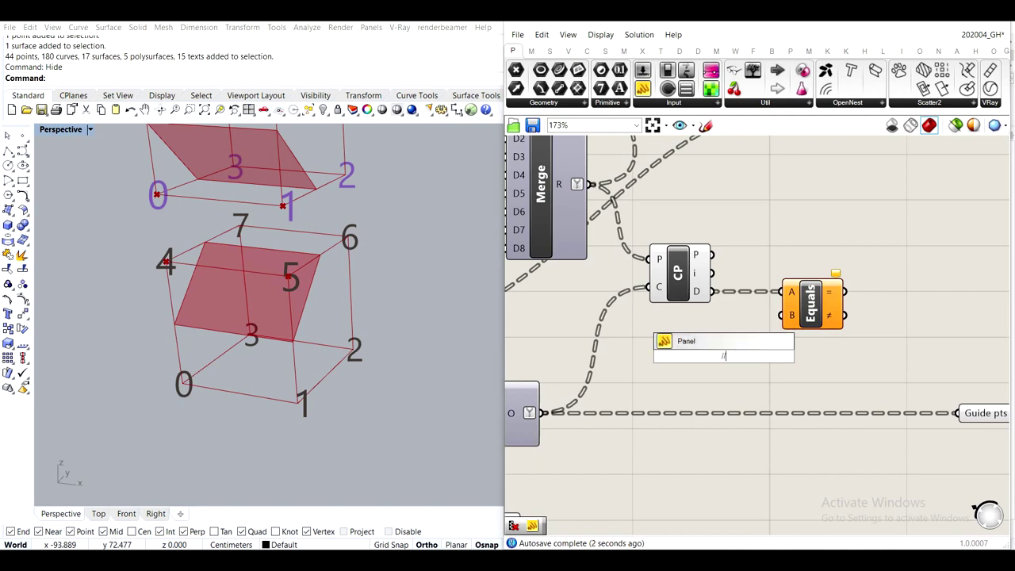
{"action": "key", "text": "Return"}
{"action": "left_click_drag", "start_coordinate": [740, 357], "coordinate": [791, 315]}
Add a second panel and connect the Equality component's equals output to it
{"action": "right_click_drag", "start_coordinate": [792, 315], "coordinate": [726, 313]}
{"action": "left_click_drag", "start_coordinate": [644, 87], "coordinate": [896, 242]}
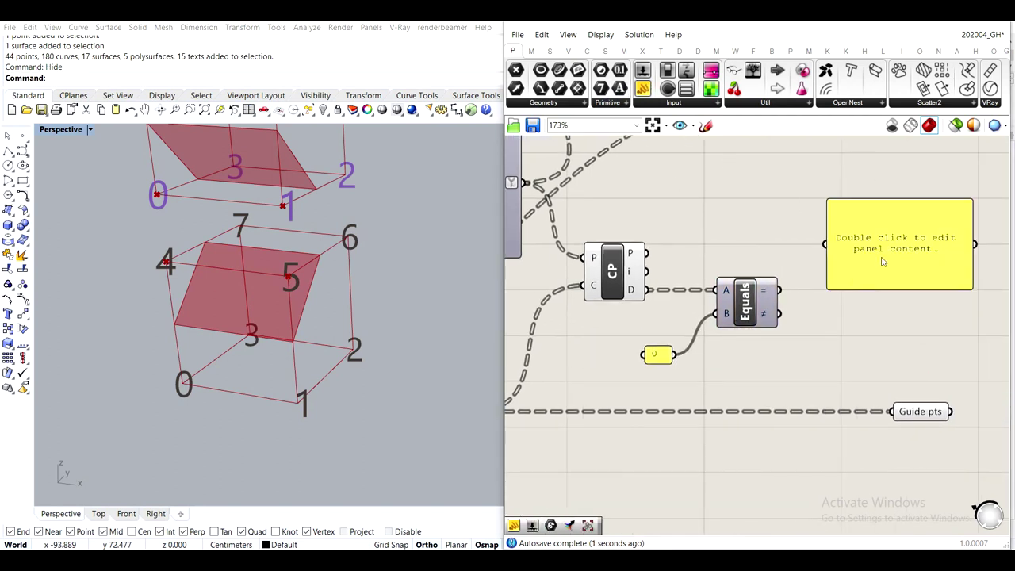
{"action": "left_click_drag", "start_coordinate": [780, 290], "coordinate": [861, 372]}
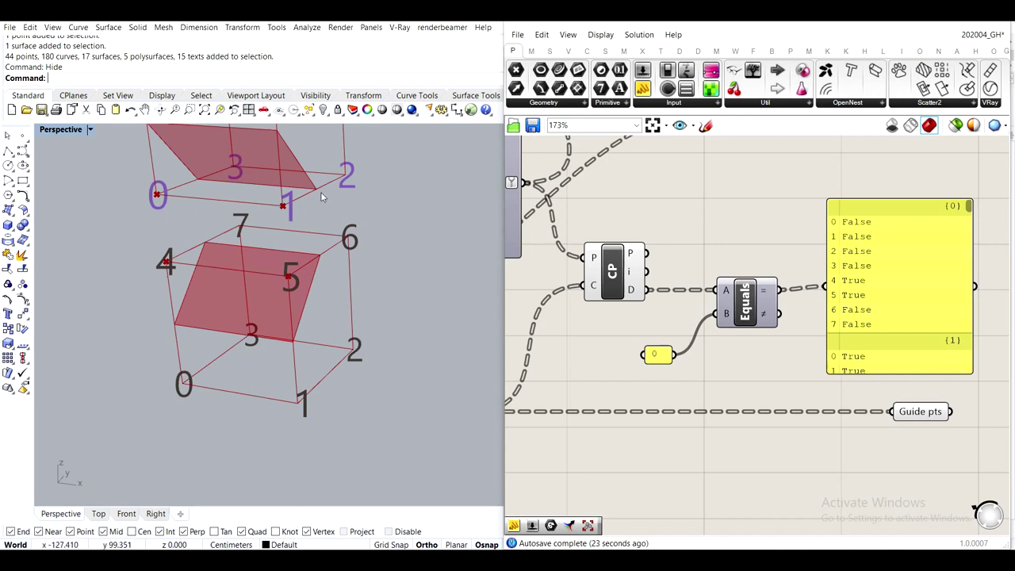
Check the absolute tolerance in the Rhino document's unit settings and close them without changes
{"action": "type", "text": "Units"}
{"action": "key", "text": "Return"}
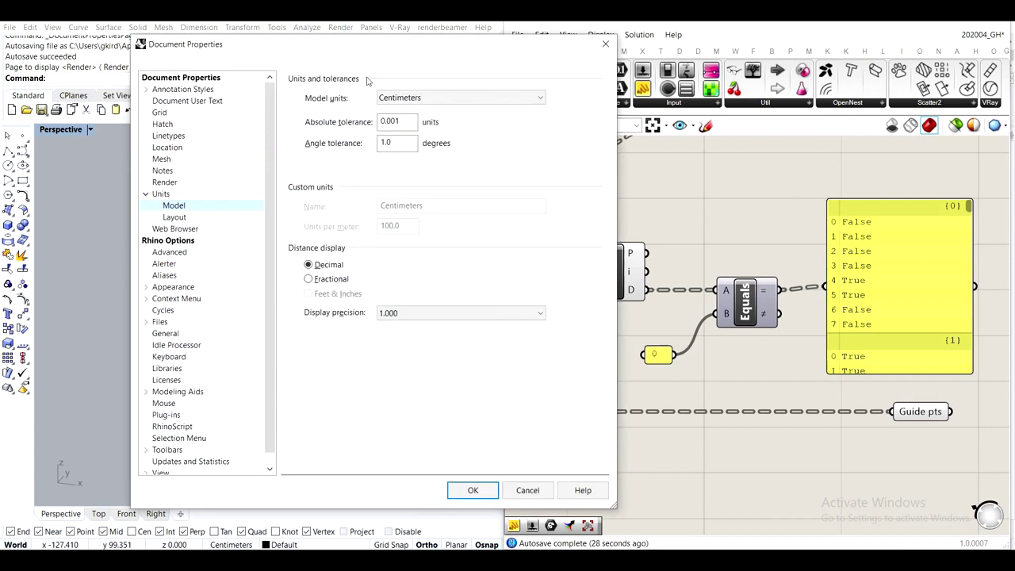
{"action": "left_click", "coordinate": [406, 120]}
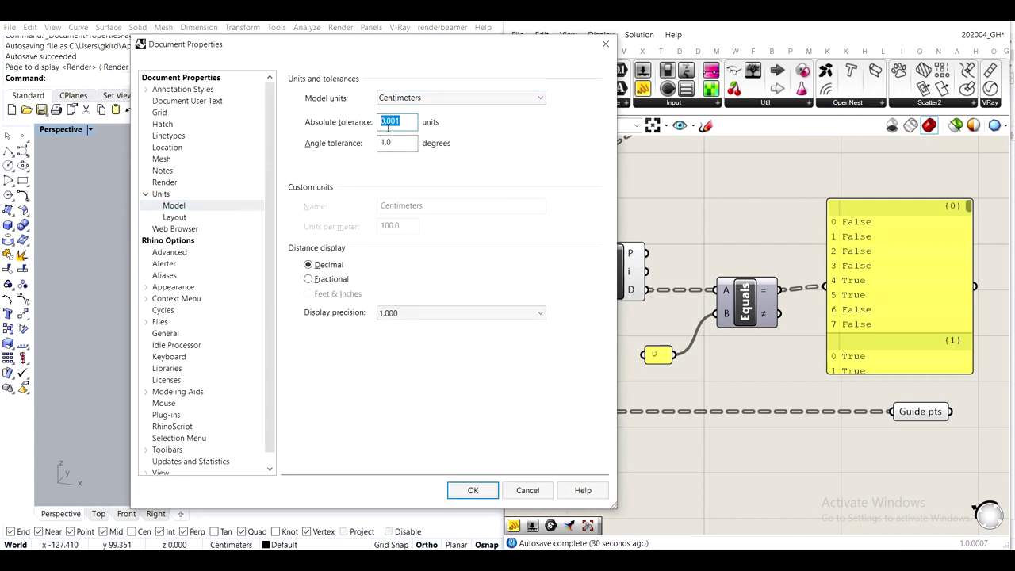
{"action": "left_click_drag", "start_coordinate": [405, 120], "coordinate": [334, 124]}
{"action": "left_click_drag", "start_coordinate": [403, 119], "coordinate": [346, 120]}
{"action": "double_click", "coordinate": [401, 119]}
{"action": "left_click_drag", "start_coordinate": [413, 119], "coordinate": [332, 121]}
{"action": "left_click_drag", "start_coordinate": [410, 127], "coordinate": [324, 123]}
{"action": "left_click", "coordinate": [527, 489]}
Replace the Equality component with a Smaller Than component and connect the Closest Point distance output D to its A input
{"action": "left_click", "coordinate": [745, 305]}
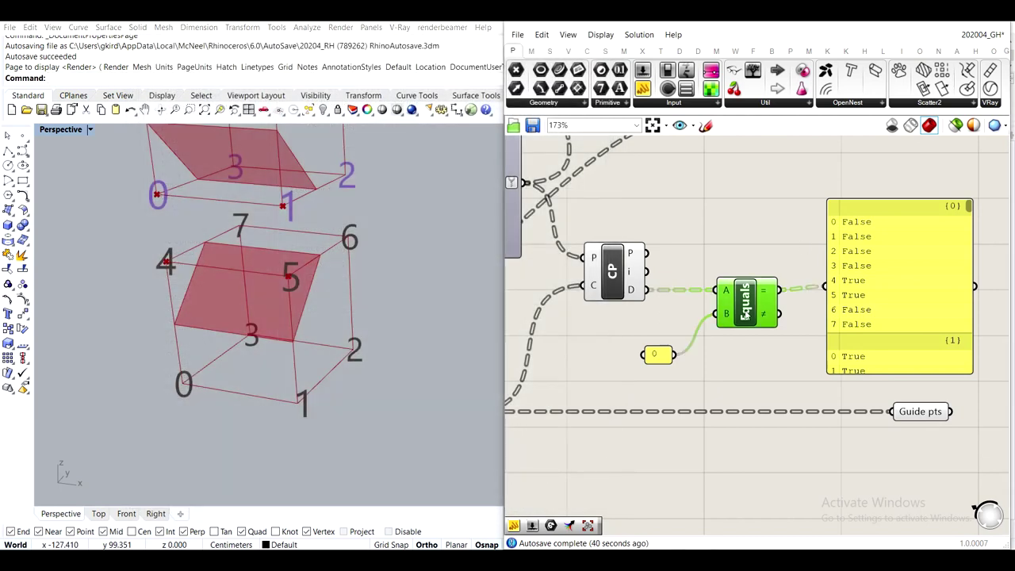
{"action": "key", "text": "Delete"}
{"action": "double_click", "coordinate": [746, 310]}
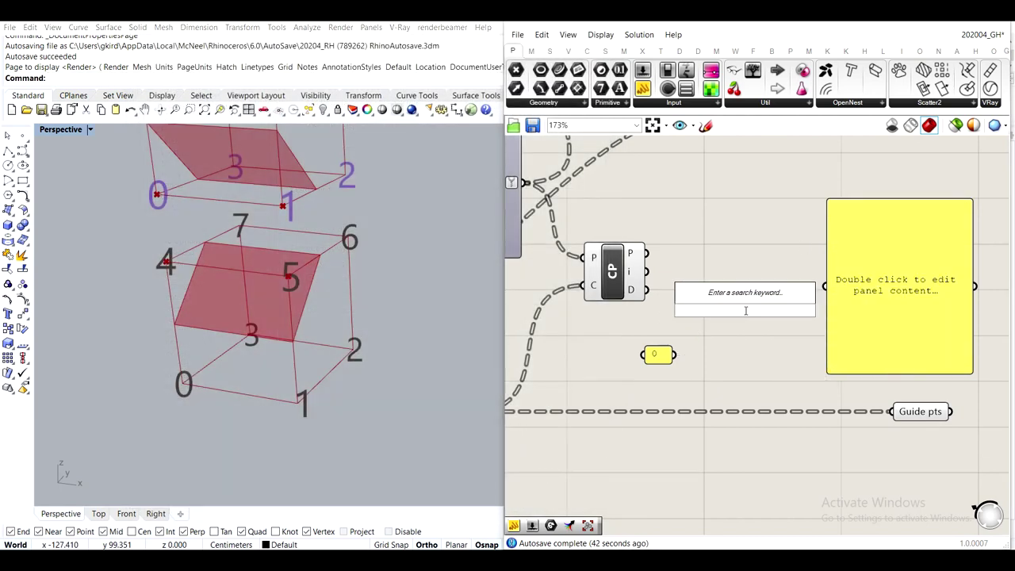
{"action": "type", "text": "sla"}
{"action": "key", "text": "BackSpace"}
{"action": "key", "text": "BackSpace"}
{"action": "type", "text": "malle"}
{"action": "left_click", "coordinate": [717, 295]}
{"action": "left_click_drag", "start_coordinate": [645, 293], "coordinate": [710, 297]}
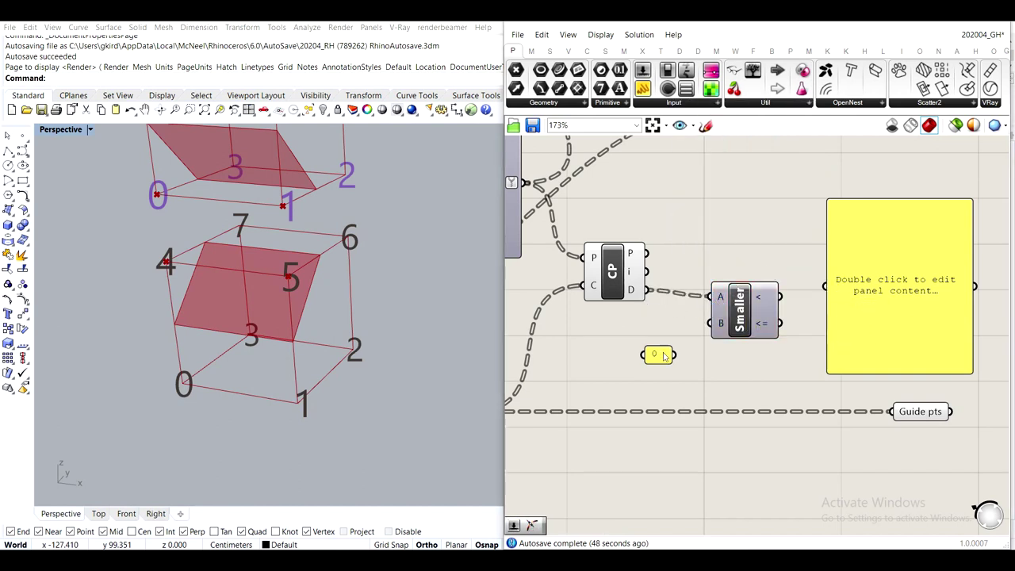
Replace the 0 panel with a panel containing 0.01 and connect it to the Smaller Than component's B input
{"action": "left_click", "coordinate": [654, 358]}
{"action": "key", "text": "Delete"}
{"action": "double_click", "coordinate": [629, 349]}
{"action": "type", "text": "0.01"}
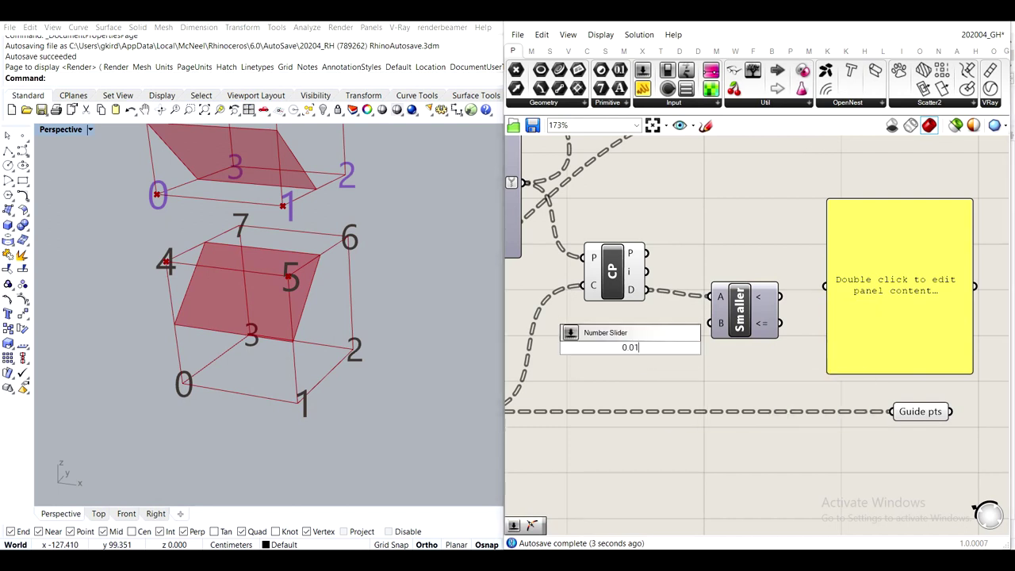
{"action": "key", "text": "Escape"}
{"action": "double_click", "coordinate": [668, 372]}
{"action": "type", "text": "//0.01"}
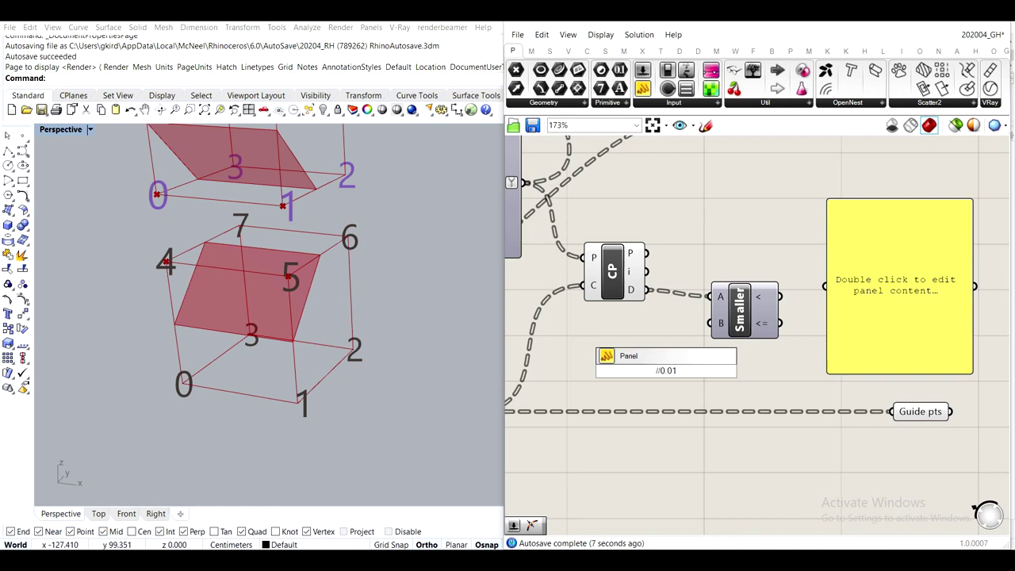
{"action": "key", "text": "Return"}
{"action": "left_click_drag", "start_coordinate": [692, 370], "coordinate": [710, 323]}
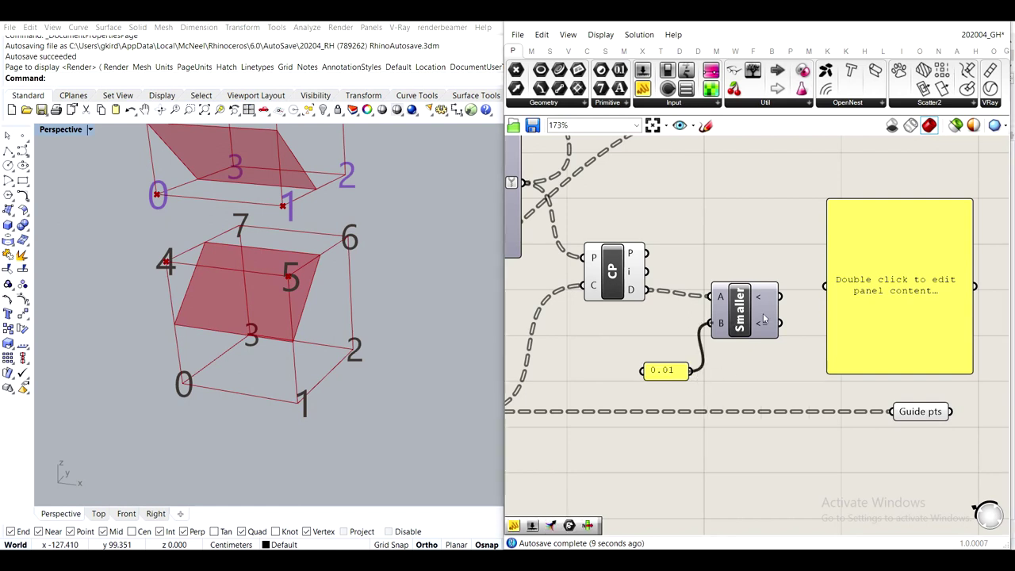
Check the Smaller Than component's < output in the large panel, and delete that panel after placing the 0.01 panel beside input B
{"action": "left_click_drag", "start_coordinate": [779, 297], "coordinate": [827, 287]}
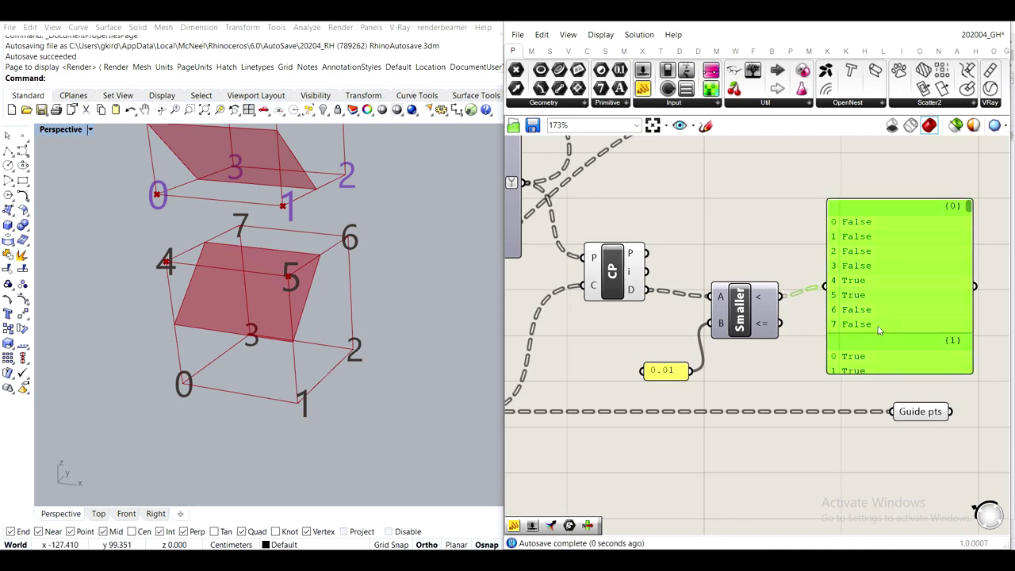
{"action": "left_click_drag", "start_coordinate": [666, 368], "coordinate": [670, 319]}
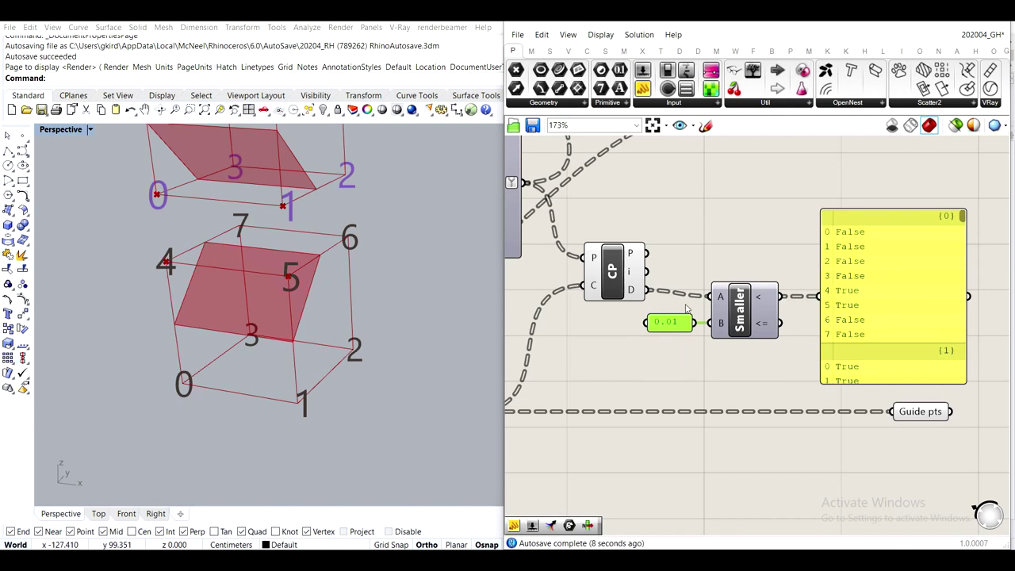
{"action": "left_click", "coordinate": [868, 296]}
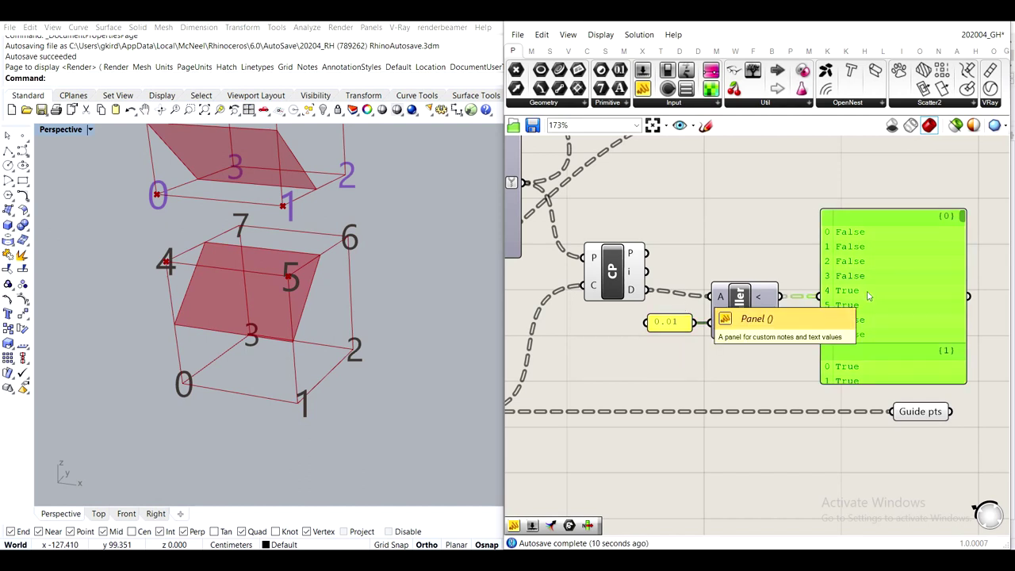
{"action": "key", "text": "Delete"}
Add a Boolean parameter to the canvas between the BBox crvs and Guide pts parameters
{"action": "scroll", "coordinate": [867, 295], "scroll_direction": "down", "scroll_amount": 2}
{"action": "double_click", "coordinate": [892, 316]}
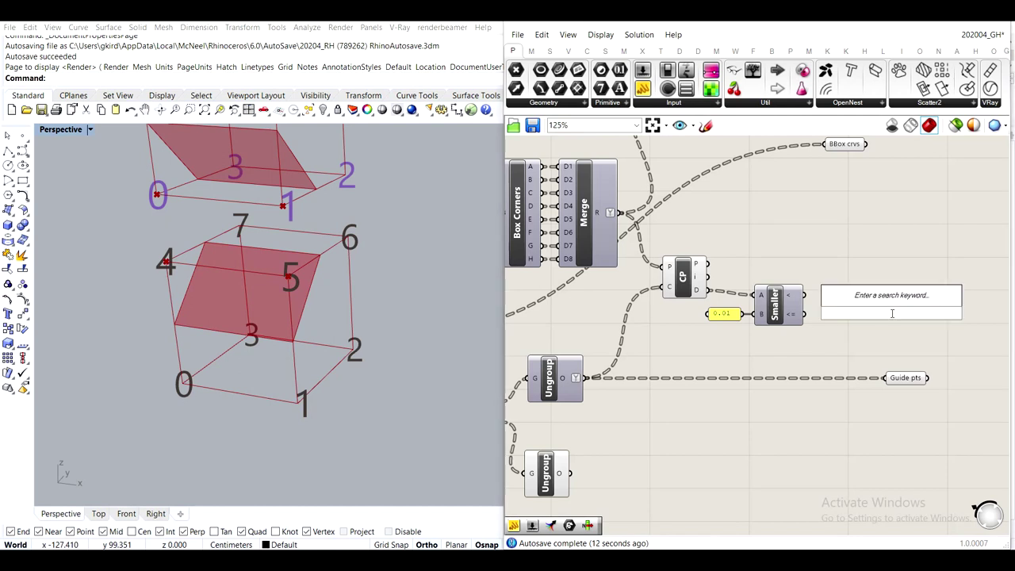
{"action": "type", "text": "rules"}
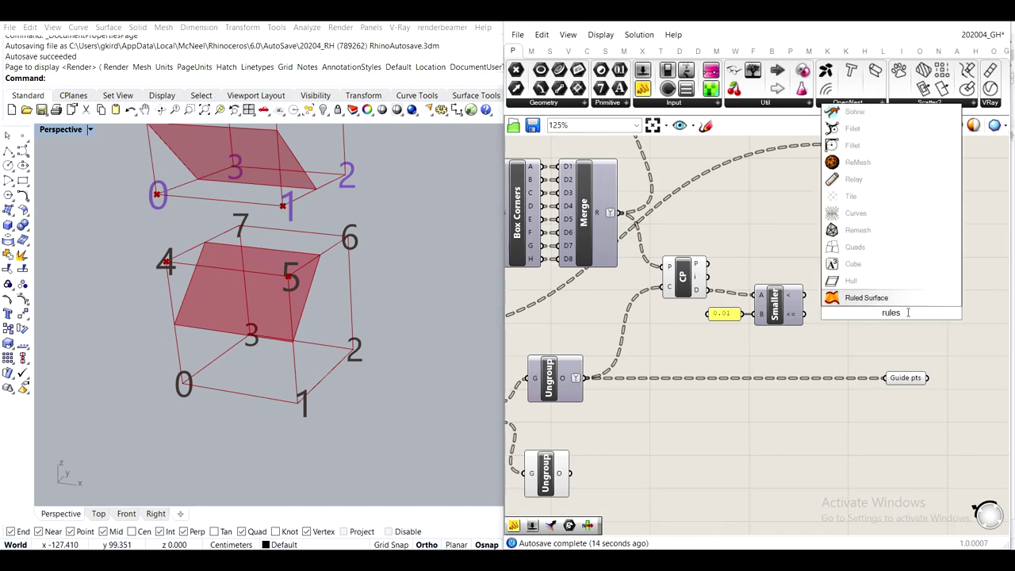
{"action": "double_click", "coordinate": [917, 331]}
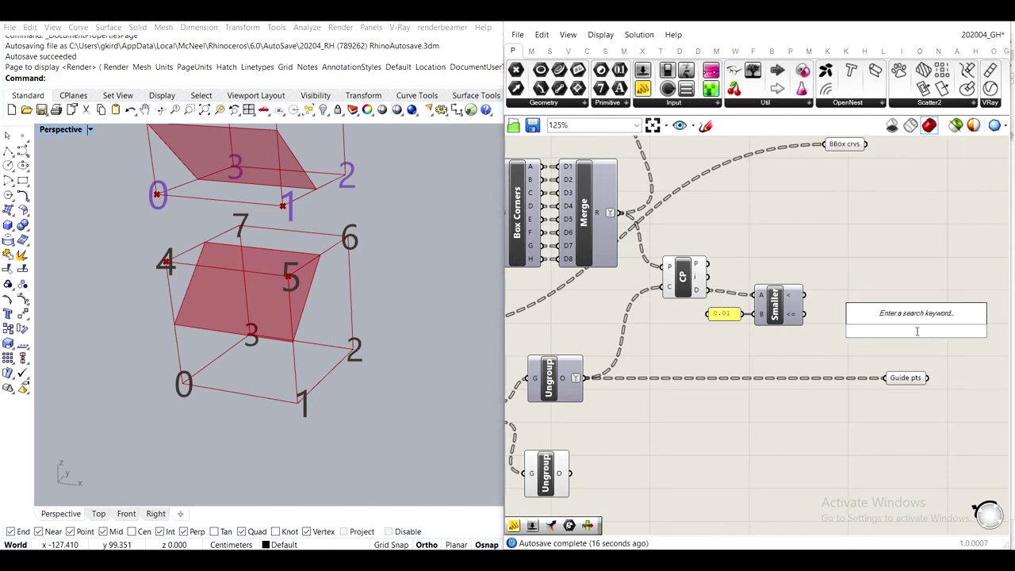
{"action": "type", "text": "boolean"}
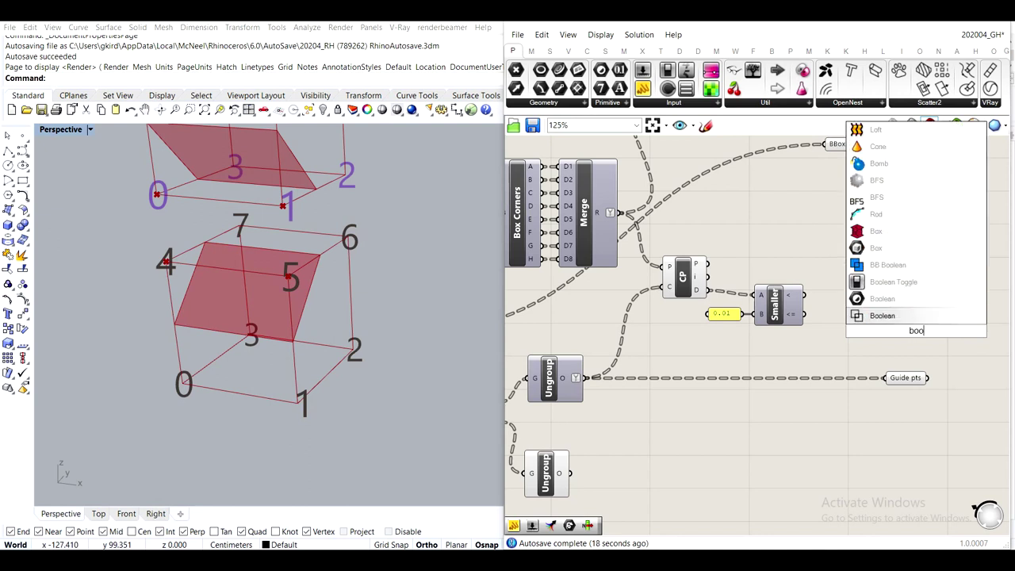
{"action": "left_click", "coordinate": [858, 299]}
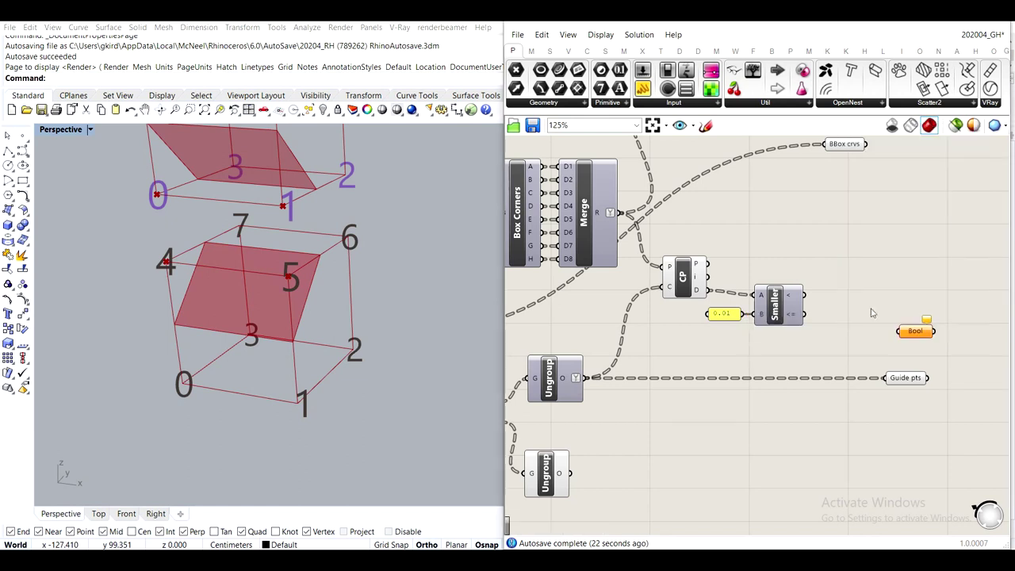
Connect the Smaller Than component's < output to the Boolean parameter, align it with that output and rename it Rules 0/1
{"action": "scroll", "coordinate": [809, 293], "scroll_direction": "up", "scroll_amount": 3}
{"action": "left_click_drag", "start_coordinate": [810, 282], "coordinate": [966, 339]}
{"action": "right_click_drag", "start_coordinate": [971, 340], "coordinate": [860, 320]}
{"action": "left_click_drag", "start_coordinate": [891, 328], "coordinate": [887, 276]}
{"action": "right_click", "coordinate": [875, 261]}
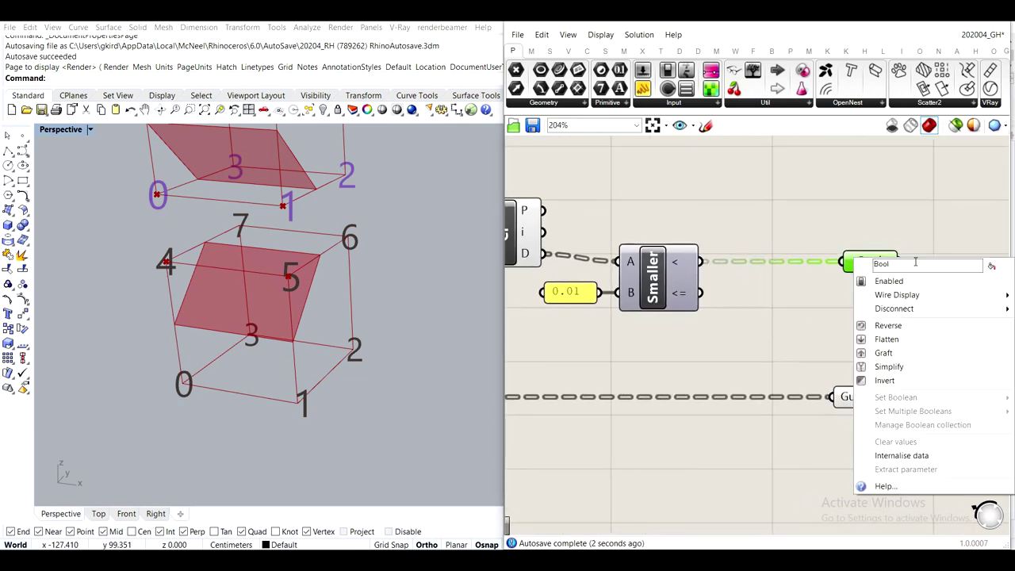
{"action": "type", "text": "Rules 0/1"}
{"action": "key", "text": "Return"}
Turn off the viewport preview of the Closest Point component
{"action": "scroll", "coordinate": [790, 203], "scroll_direction": "down", "scroll_amount": 2}
{"action": "scroll", "coordinate": [789, 202], "scroll_direction": "down", "scroll_amount": 1}
{"action": "right_click_drag", "start_coordinate": [671, 234], "coordinate": [691, 241]}
{"action": "scroll", "coordinate": [901, 242], "scroll_direction": "up", "scroll_amount": 2}
{"action": "right_click_drag", "start_coordinate": [552, 219], "coordinate": [645, 237]}
{"action": "left_click", "coordinate": [647, 236]}
{"action": "middle_click", "coordinate": [646, 237]}
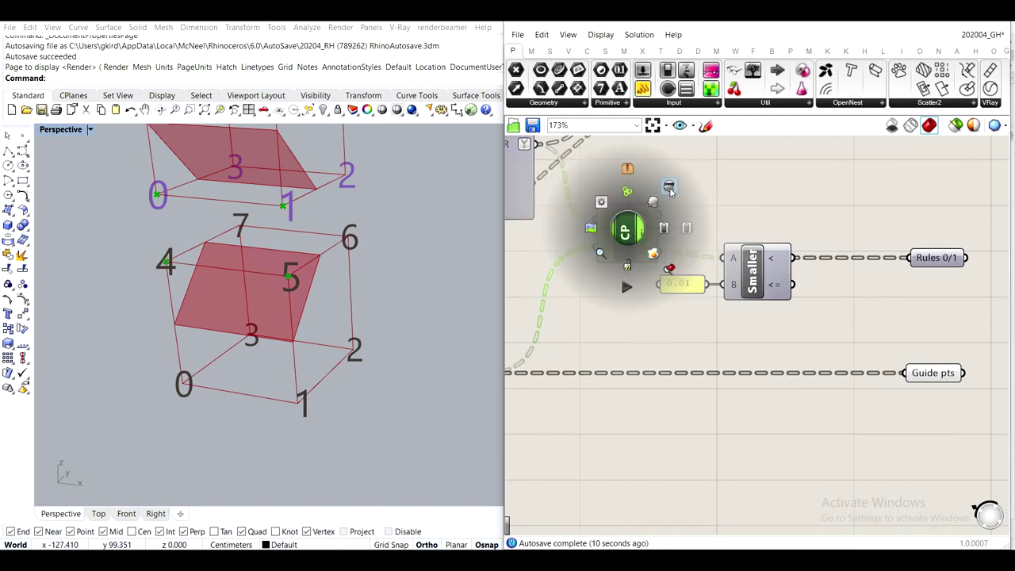
Add a panel beside the Rules 0/1 parameter, connect the parameter to it and enlarge it to list more values
{"action": "scroll", "coordinate": [664, 267], "scroll_direction": "down", "scroll_amount": 3}
{"action": "right_click_drag", "start_coordinate": [809, 262], "coordinate": [710, 319]}
{"action": "left_click_drag", "start_coordinate": [642, 88], "coordinate": [797, 338]}
{"action": "scroll", "coordinate": [757, 317], "scroll_direction": "up", "scroll_amount": 2}
{"action": "left_click_drag", "start_coordinate": [706, 324], "coordinate": [771, 354]}
{"action": "left_click_drag", "start_coordinate": [831, 386], "coordinate": [812, 393]}
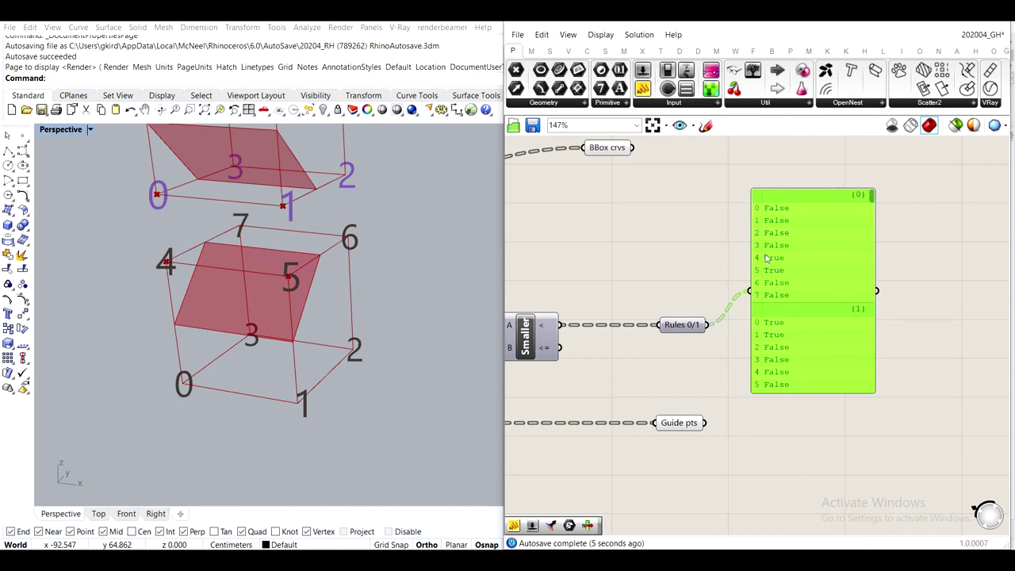
Compare the true/false values of the first branches with the numbered box corners and guide points, and remove the panel
{"action": "right_click_drag", "start_coordinate": [334, 239], "coordinate": [266, 358]}
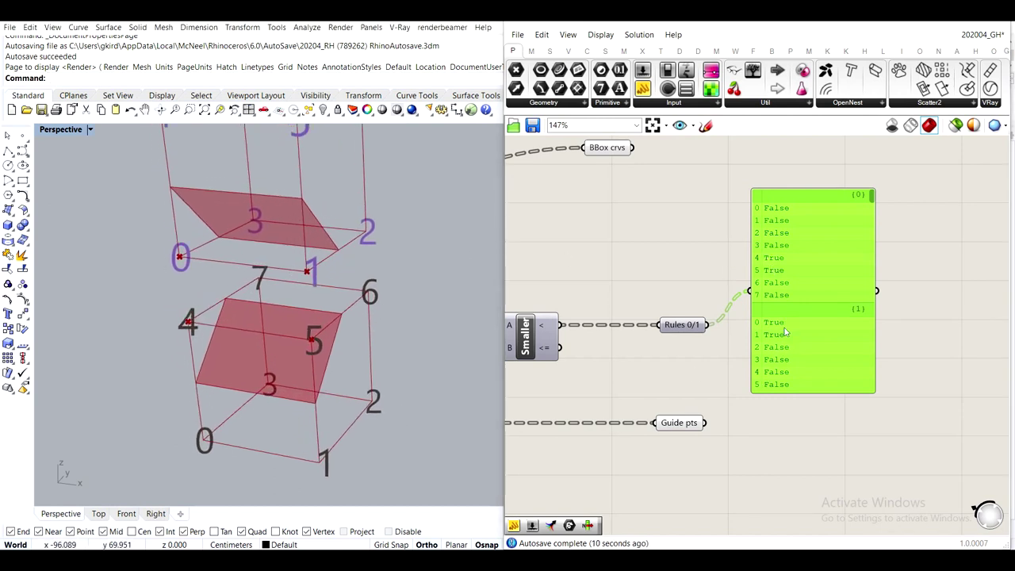
{"action": "left_click_drag", "start_coordinate": [871, 198], "coordinate": [871, 210]}
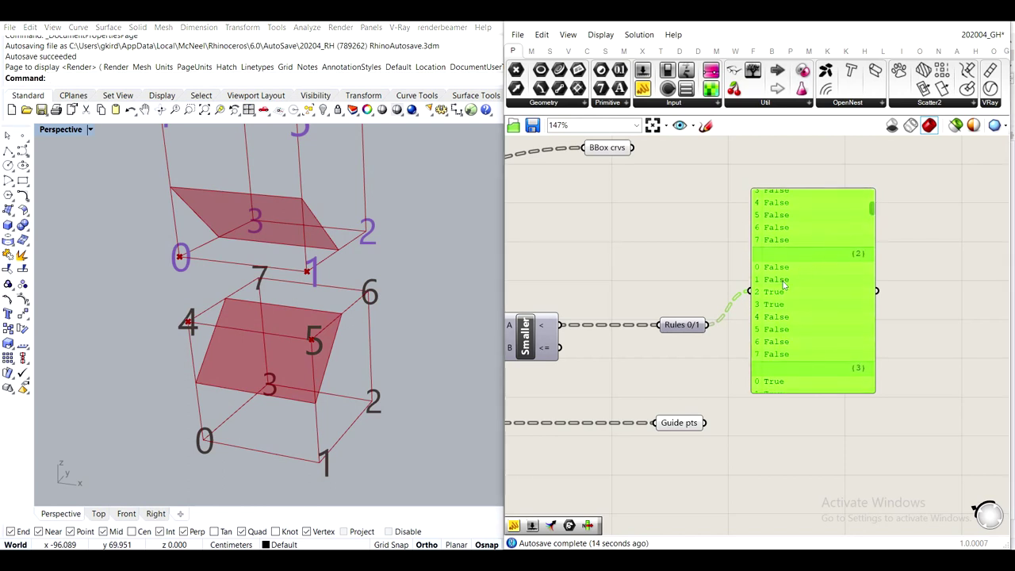
{"action": "right_click_drag", "start_coordinate": [411, 218], "coordinate": [384, 465], "text": "shift"}
{"action": "right_click_drag", "start_coordinate": [368, 385], "coordinate": [371, 457], "text": "shift"}
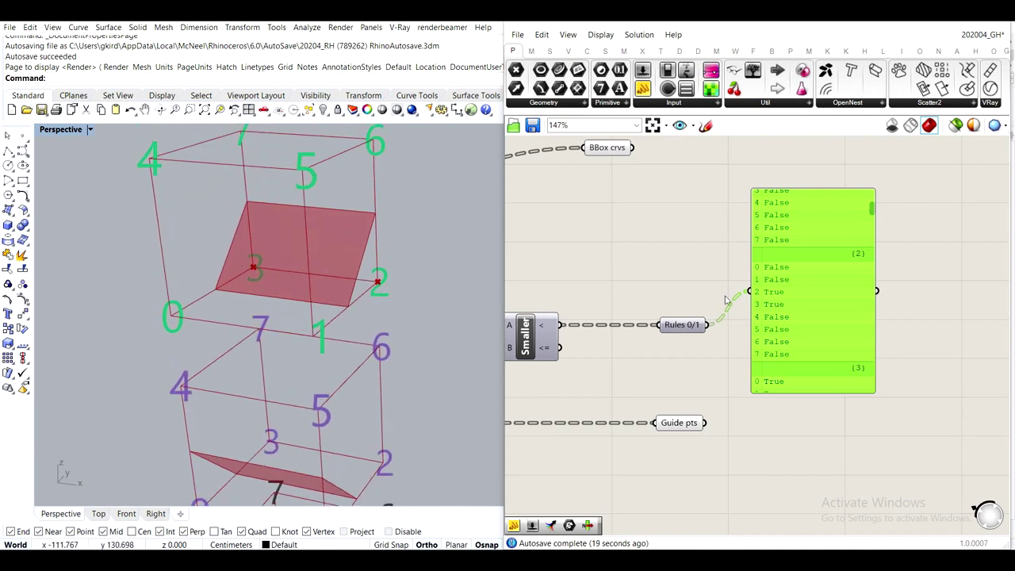
Move the BBox crvs parameter in line with the Rules 0/1 and Guide pts parameters
{"action": "scroll", "coordinate": [726, 299], "scroll_direction": "down", "scroll_amount": 2}
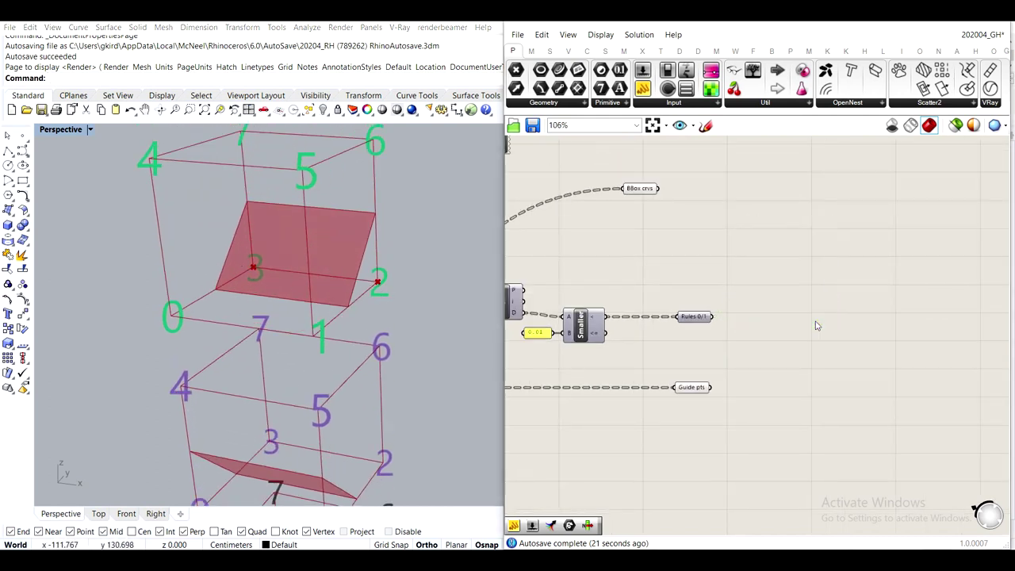
{"action": "left_click_drag", "start_coordinate": [635, 195], "coordinate": [678, 200]}
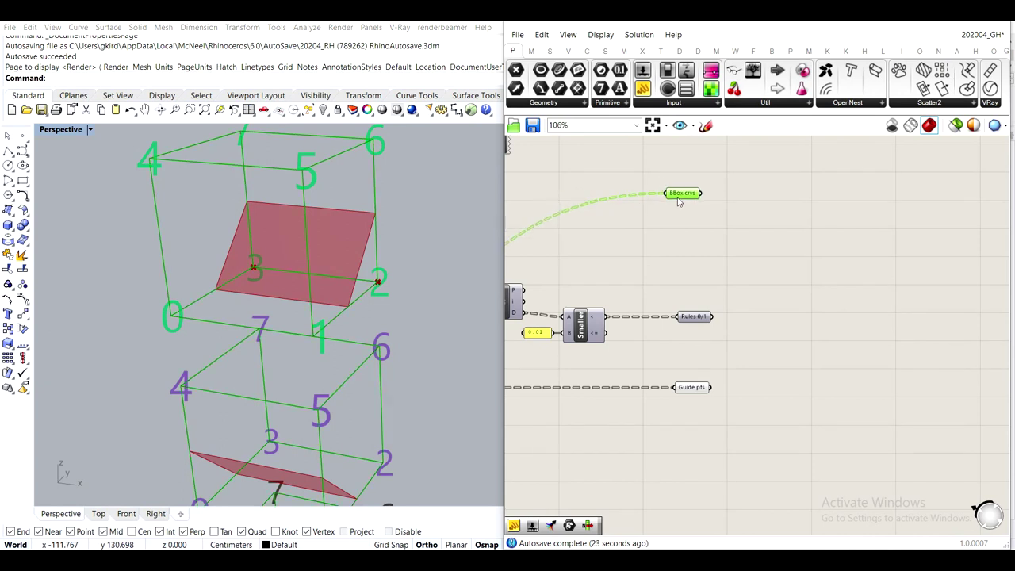
{"action": "left_click", "coordinate": [691, 388]}
{"action": "left_click", "coordinate": [772, 321]}
Examine the reference cluster's outputs, BBox, Guide pt, Rules 0/1 and Geo+origin, to see which output is still missing
{"action": "scroll", "coordinate": [773, 321], "scroll_direction": "down", "scroll_amount": 4}
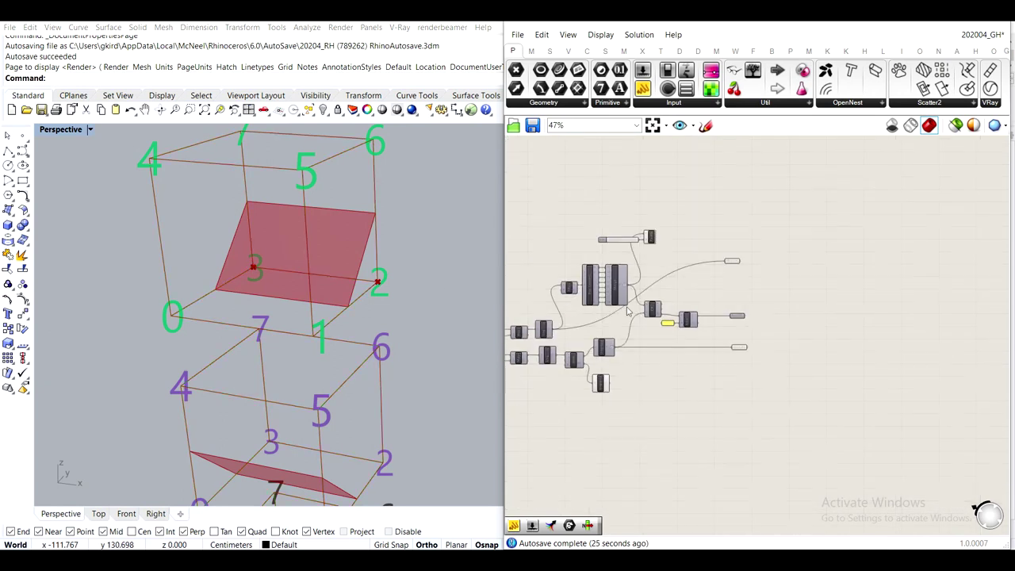
{"action": "scroll", "coordinate": [367, 263], "scroll_direction": "down", "scroll_amount": 2}
{"action": "right_click_drag", "start_coordinate": [311, 361], "coordinate": [301, 468], "text": "shift"}
{"action": "scroll", "coordinate": [839, 233], "scroll_direction": "down", "scroll_amount": 3}
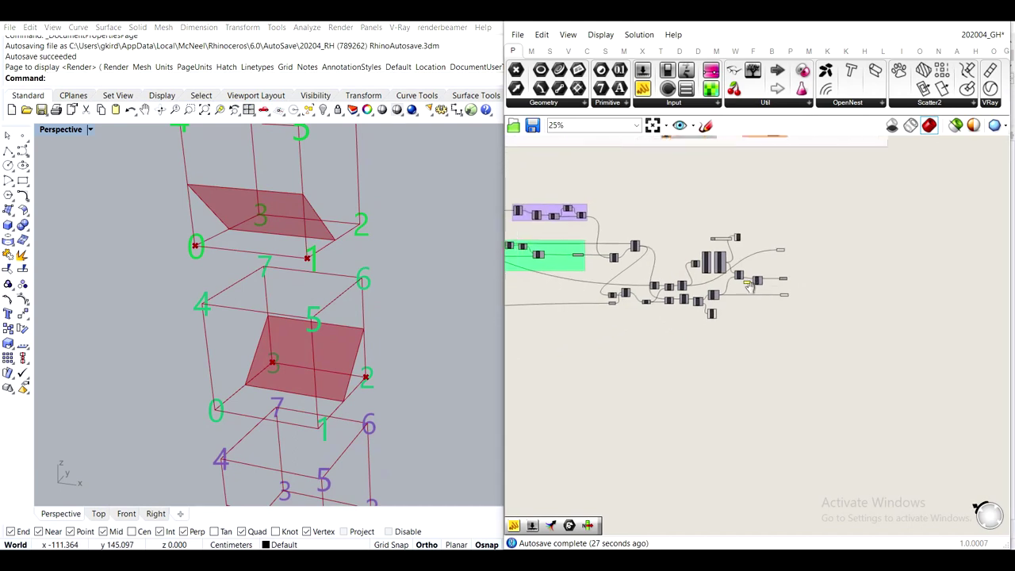
{"action": "scroll", "coordinate": [605, 227], "scroll_direction": "up", "scroll_amount": 8}
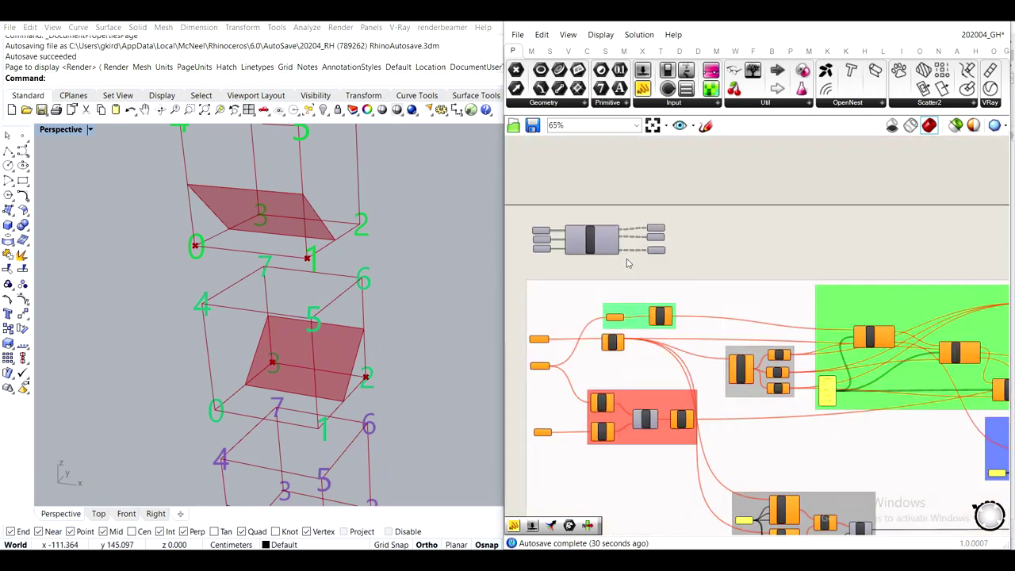
{"action": "mouse_move", "coordinate": [578, 244]}
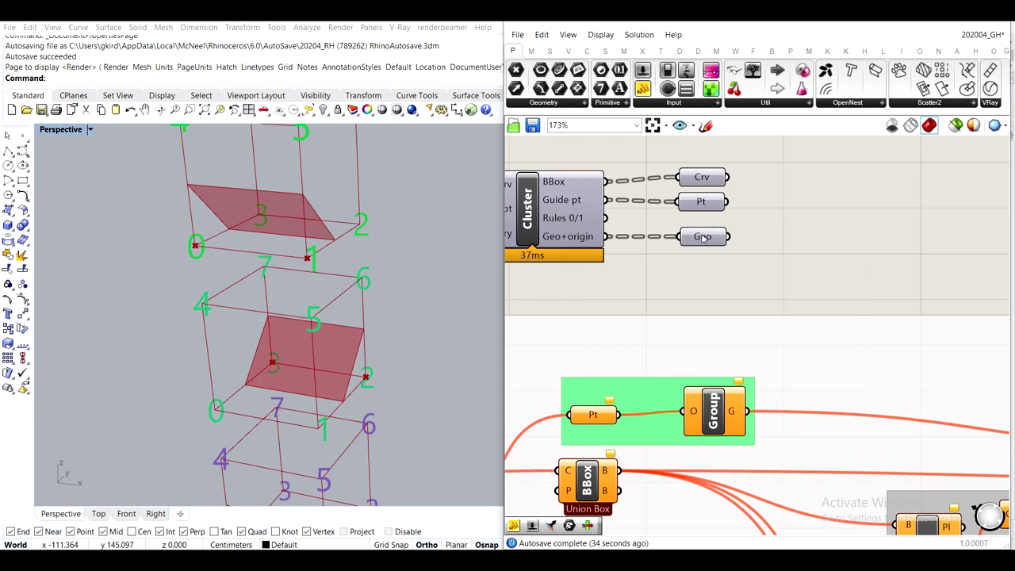
Inspect the output of the lower Ungroup component in a temporary panel and delete the panel
{"action": "scroll", "coordinate": [703, 238], "scroll_direction": "down", "scroll_amount": 6}
{"action": "scroll", "coordinate": [674, 354], "scroll_direction": "up", "scroll_amount": 5}
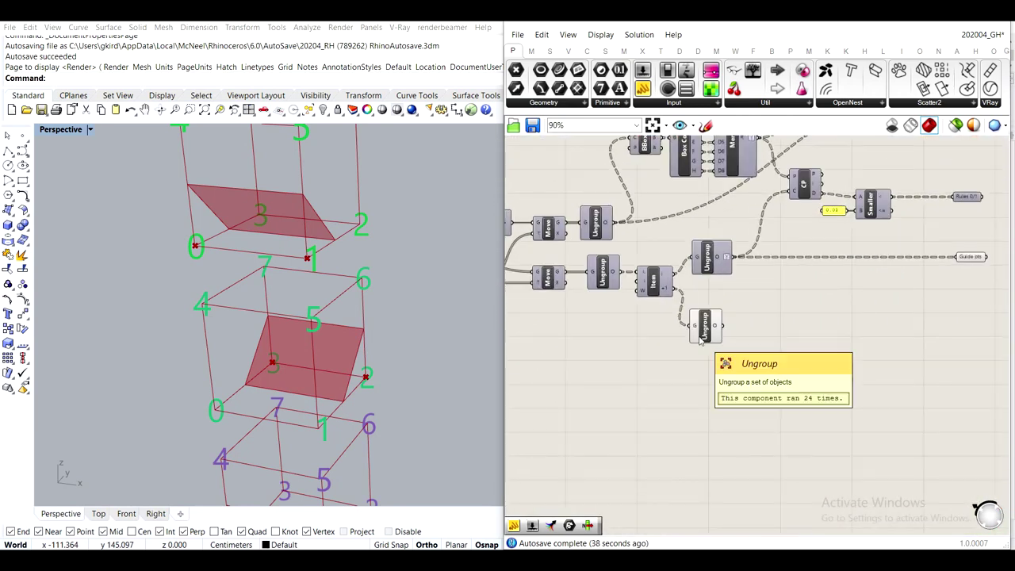
{"action": "left_click", "coordinate": [710, 333]}
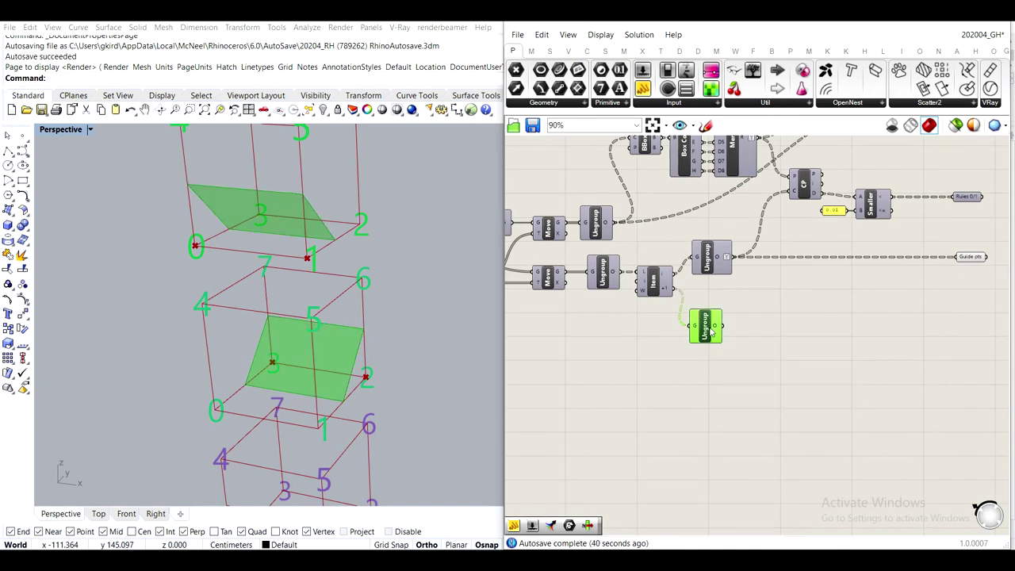
{"action": "mouse_move", "coordinate": [716, 331]}
{"action": "left_click_drag", "start_coordinate": [644, 88], "coordinate": [791, 344]}
{"action": "left_click_drag", "start_coordinate": [720, 327], "coordinate": [773, 337]}
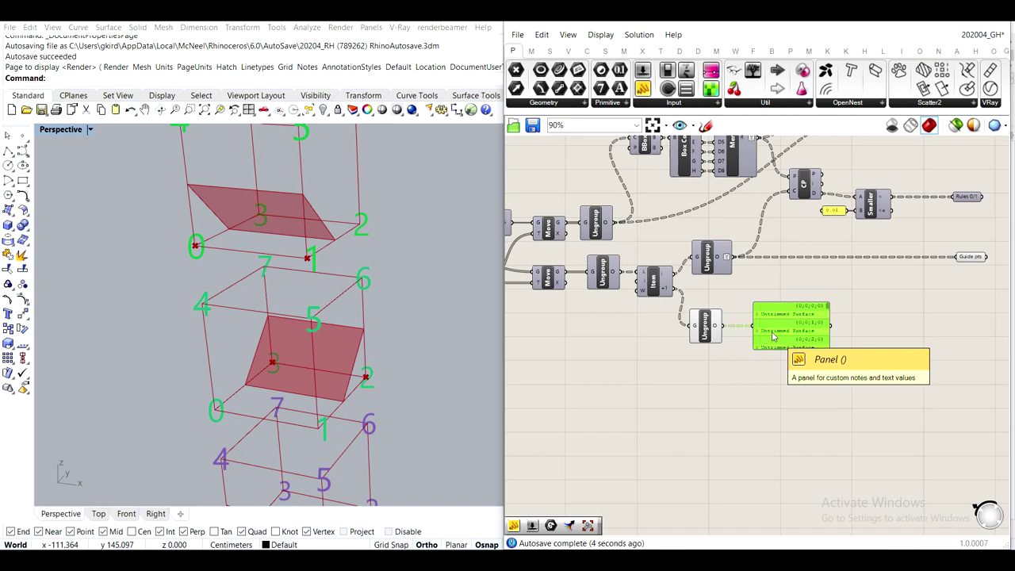
{"action": "key", "text": "Delete"}
Examine how the reference definition merges and groups a Box component's output with the ungrouped geometry, and return to the lower Ungroup component
{"action": "scroll", "coordinate": [773, 337], "scroll_direction": "down", "scroll_amount": 5}
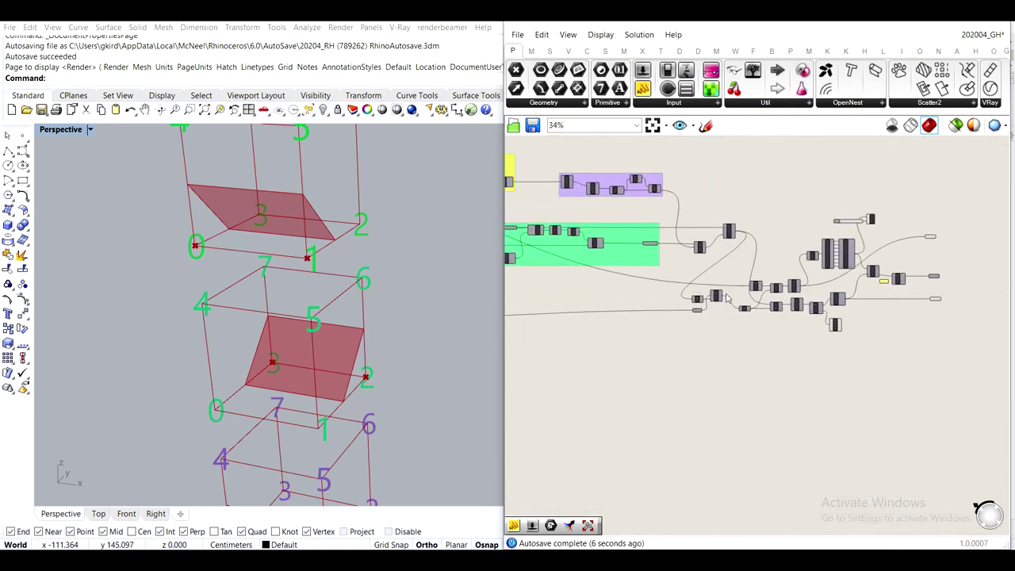
{"action": "scroll", "coordinate": [679, 276], "scroll_direction": "up", "scroll_amount": 5}
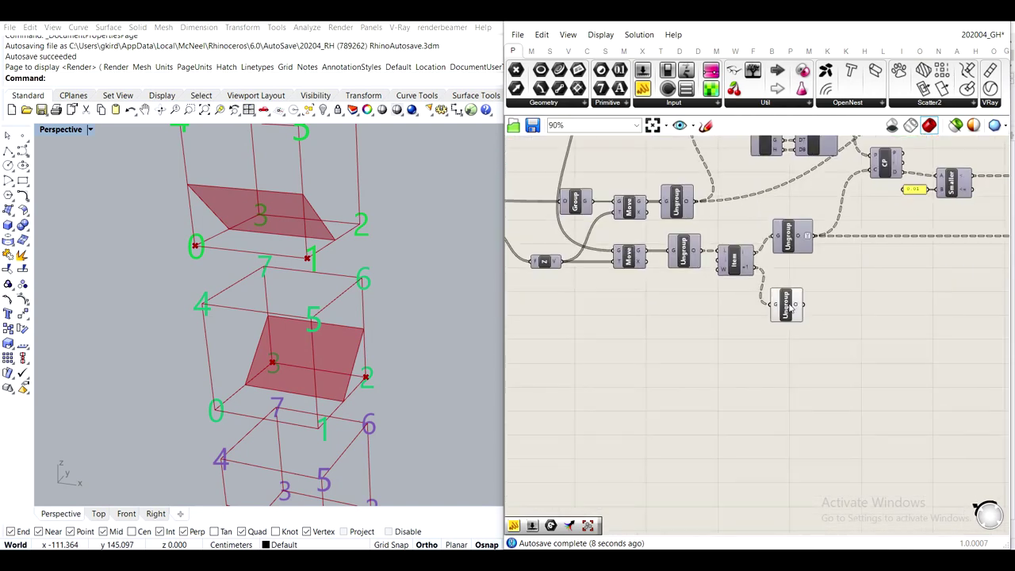
{"action": "scroll", "coordinate": [208, 333], "scroll_direction": "down", "scroll_amount": 3}
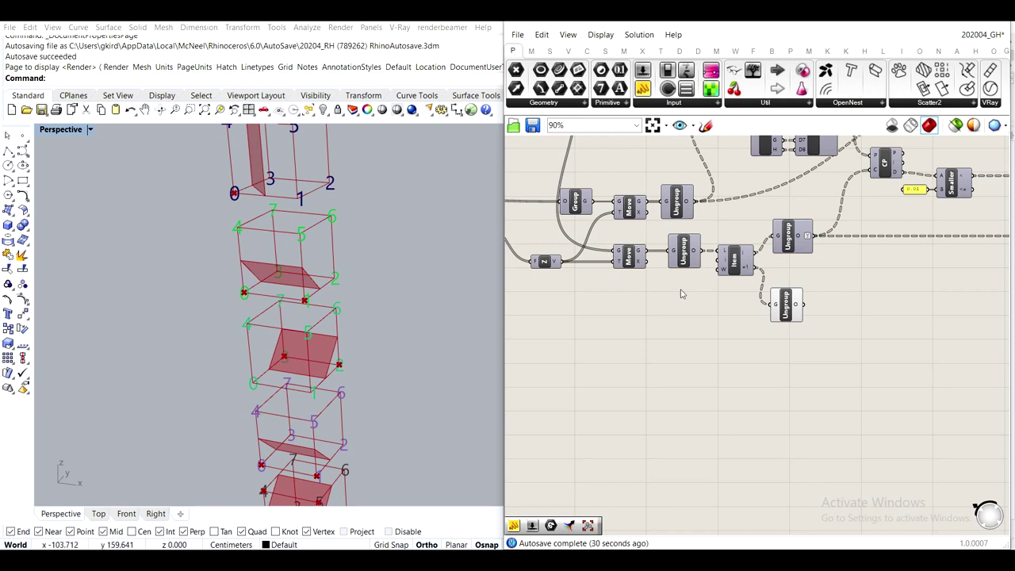
{"action": "scroll", "coordinate": [681, 294], "scroll_direction": "down", "scroll_amount": 5}
{"action": "right_click_drag", "start_coordinate": [558, 249], "coordinate": [742, 276]}
{"action": "scroll", "coordinate": [583, 247], "scroll_direction": "up", "scroll_amount": 1}
{"action": "scroll", "coordinate": [719, 204], "scroll_direction": "down", "scroll_amount": 5}
{"action": "scroll", "coordinate": [748, 201], "scroll_direction": "up", "scroll_amount": 4}
{"action": "right_click_drag", "start_coordinate": [748, 201], "coordinate": [620, 399]}
{"action": "scroll", "coordinate": [781, 272], "scroll_direction": "up", "scroll_amount": 5}
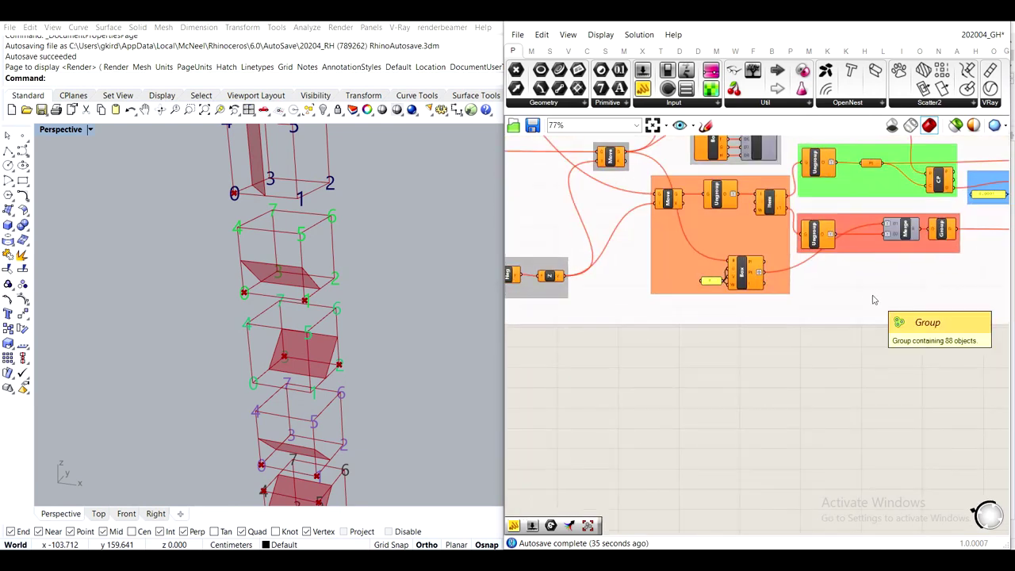
{"action": "scroll", "coordinate": [872, 299], "scroll_direction": "down", "scroll_amount": 5}
{"action": "right_click_drag", "start_coordinate": [820, 358], "coordinate": [788, 198]}
{"action": "scroll", "coordinate": [694, 317], "scroll_direction": "up", "scroll_amount": 7}
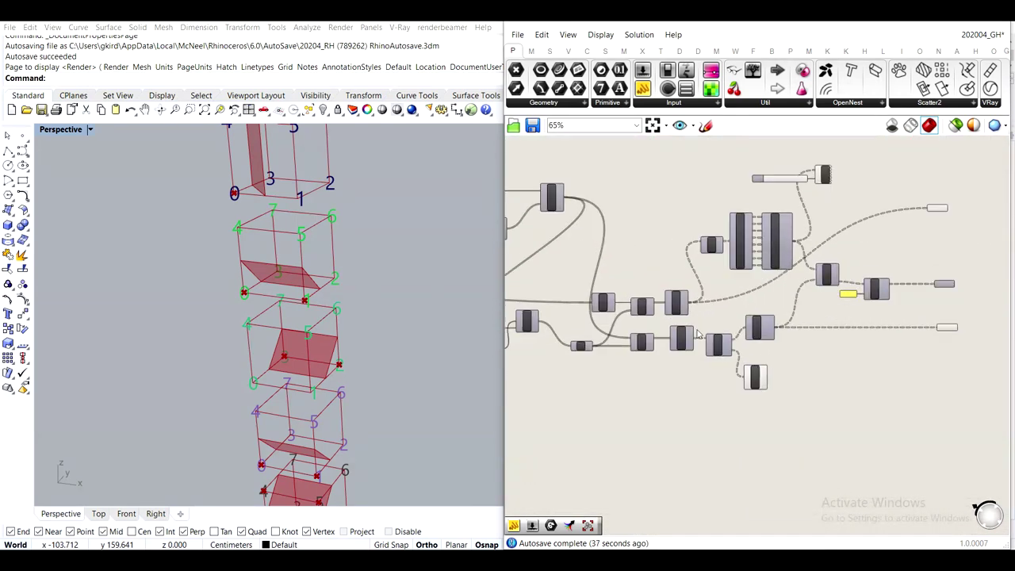
{"action": "mouse_move", "coordinate": [756, 366]}
{"action": "right_mouse_down"}
{"action": "mouse_move", "coordinate": [810, 417]}
{"action": "mouse_move", "coordinate": [756, 364]}
{"action": "right_mouse_up"}
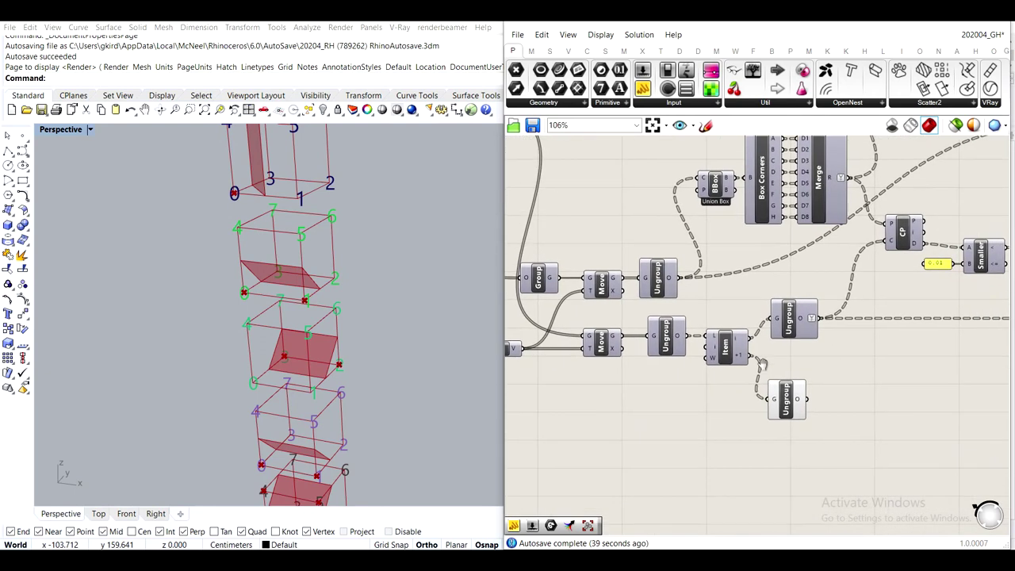
Preview the BBox component's output and inspect the bounding boxes around the geometry in the Rhino viewport
{"action": "left_click", "coordinate": [715, 187]}
{"action": "middle_click", "coordinate": [713, 186]}
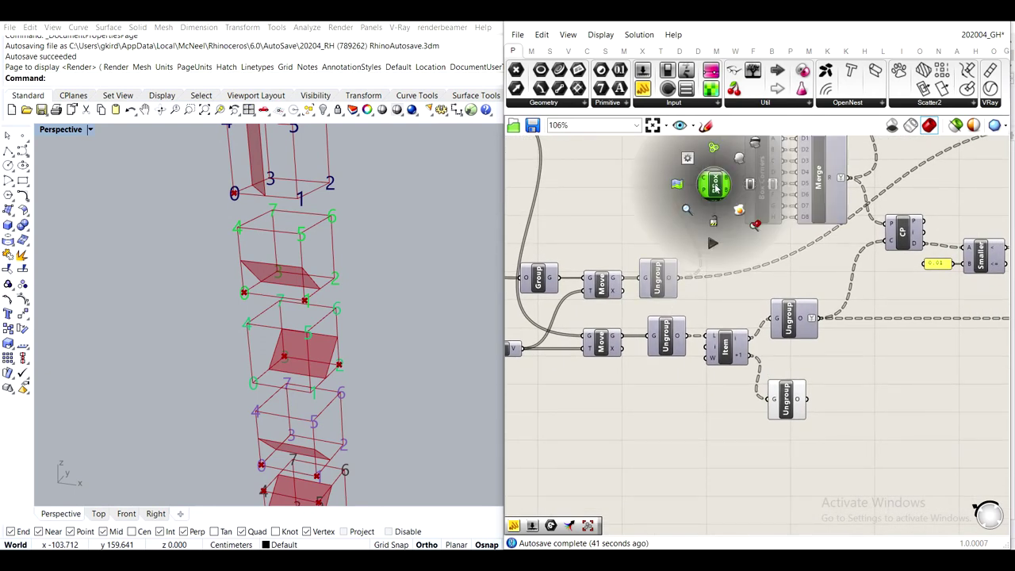
{"action": "left_click", "coordinate": [740, 159]}
{"action": "scroll", "coordinate": [369, 321], "scroll_direction": "down", "scroll_amount": 6}
{"action": "right_click_drag", "start_coordinate": [319, 363], "coordinate": [277, 298], "text": "shift"}
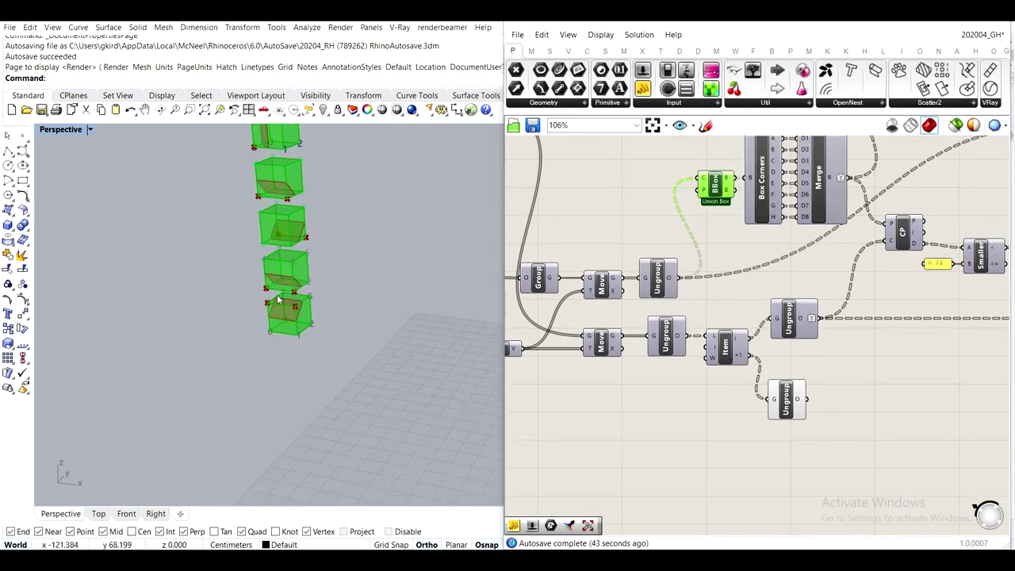
{"action": "scroll", "coordinate": [382, 315], "scroll_direction": "up", "scroll_amount": 2}
{"action": "scroll", "coordinate": [708, 150], "scroll_direction": "up", "scroll_amount": 2}
{"action": "mouse_move", "coordinate": [721, 202]}
{"action": "left_mouse_down"}
{"action": "mouse_move", "coordinate": [701, 203]}
{"action": "mouse_move", "coordinate": [713, 210]}
{"action": "mouse_move", "coordinate": [719, 192]}
{"action": "left_mouse_up"}
{"action": "scroll", "coordinate": [830, 379], "scroll_direction": "down", "scroll_amount": 3}
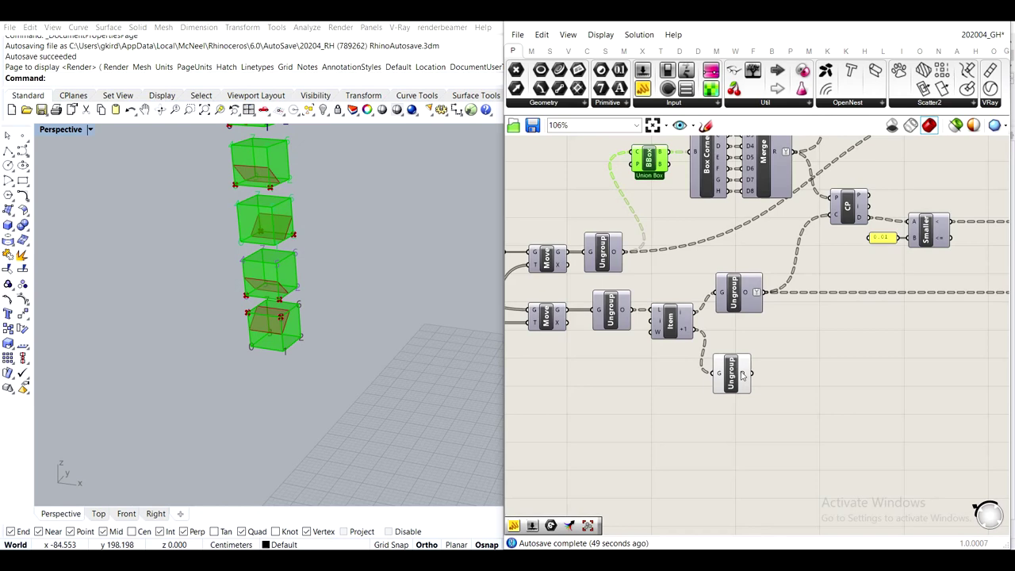
Move the lower Ungroup component up so it sits directly beneath the upper Ungroup component
{"action": "left_click", "coordinate": [738, 372]}
{"action": "left_click_drag", "start_coordinate": [743, 372], "coordinate": [739, 339]}
{"action": "left_click", "coordinate": [738, 424]}
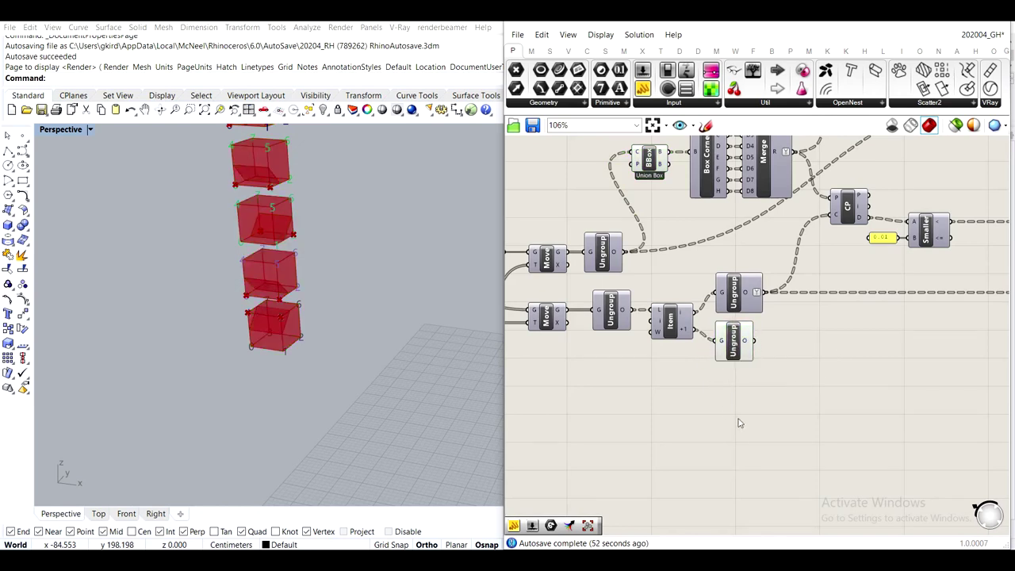
Add an Evaluate Box component below the lower Ungroup and wire the BBox component's box output into its B input
{"action": "double_click", "coordinate": [734, 437]}
{"action": "type", "text": "e"}
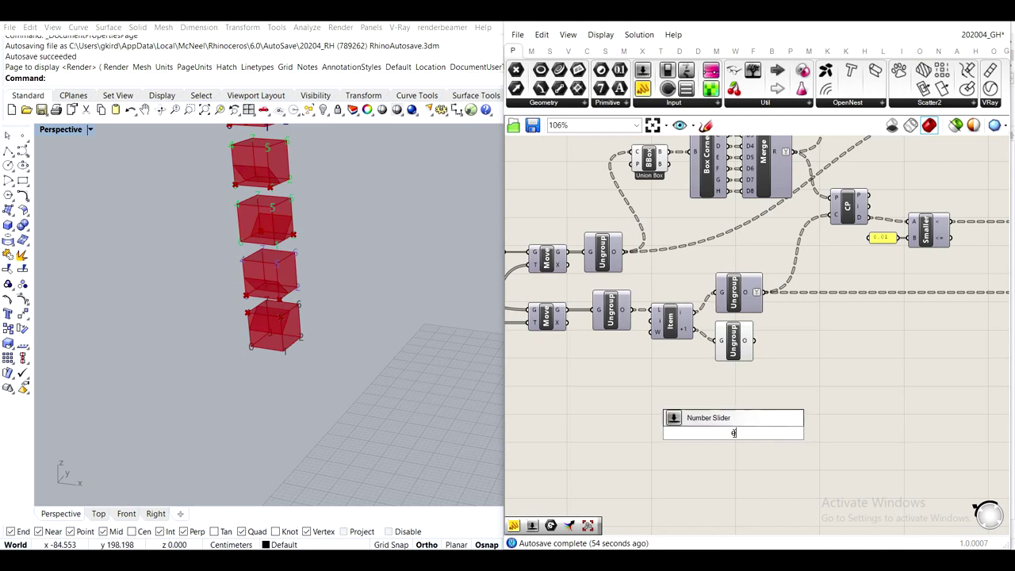
{"action": "type", "text": "valuate"}
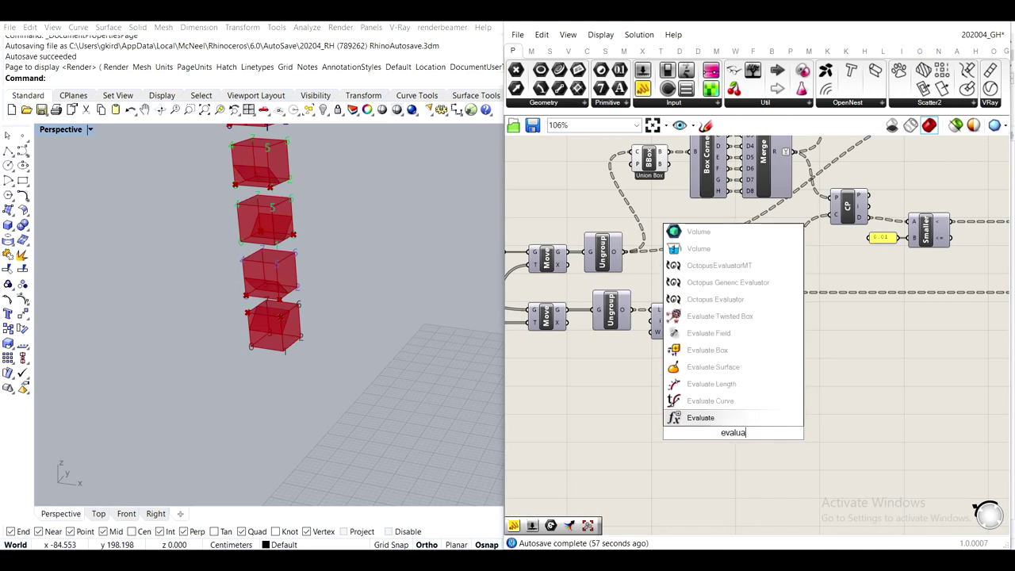
{"action": "left_click", "coordinate": [722, 385]}
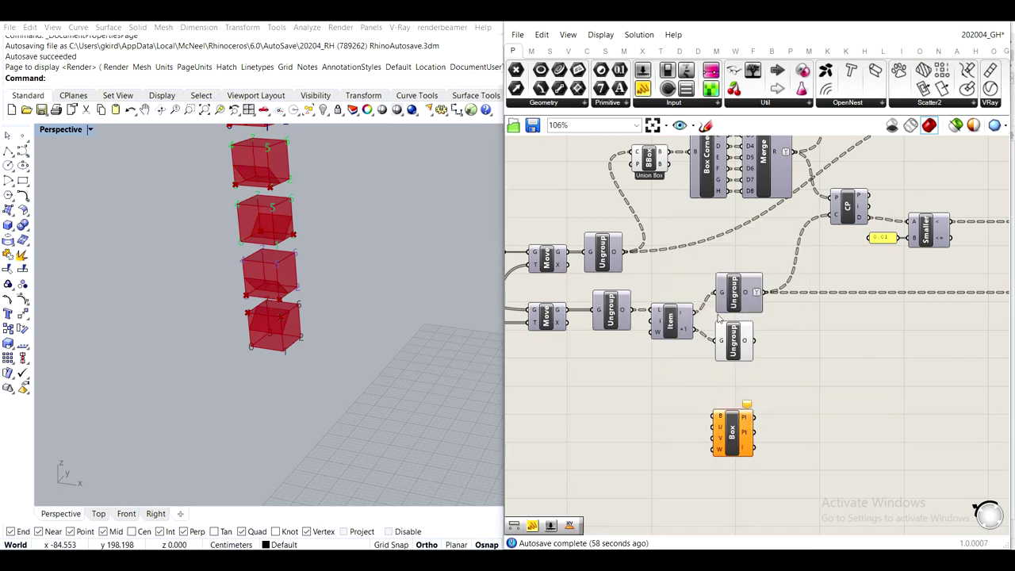
{"action": "left_click_drag", "start_coordinate": [672, 156], "coordinate": [736, 389]}
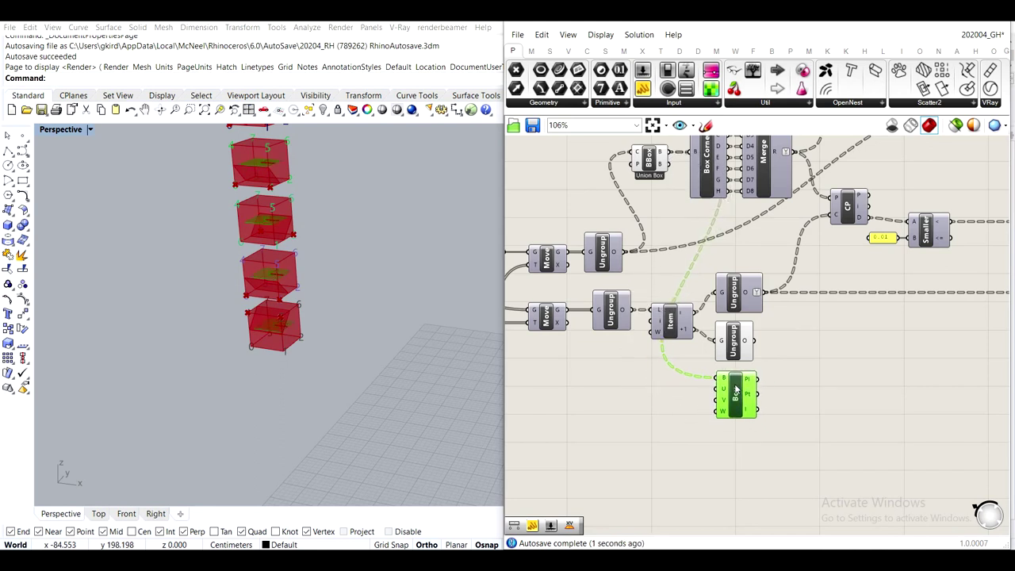
Reposition the BBox component slightly and hide its preview in the viewport
{"action": "left_click_drag", "start_coordinate": [648, 143], "coordinate": [642, 182]}
{"action": "left_click", "coordinate": [746, 401], "text": "shift"}
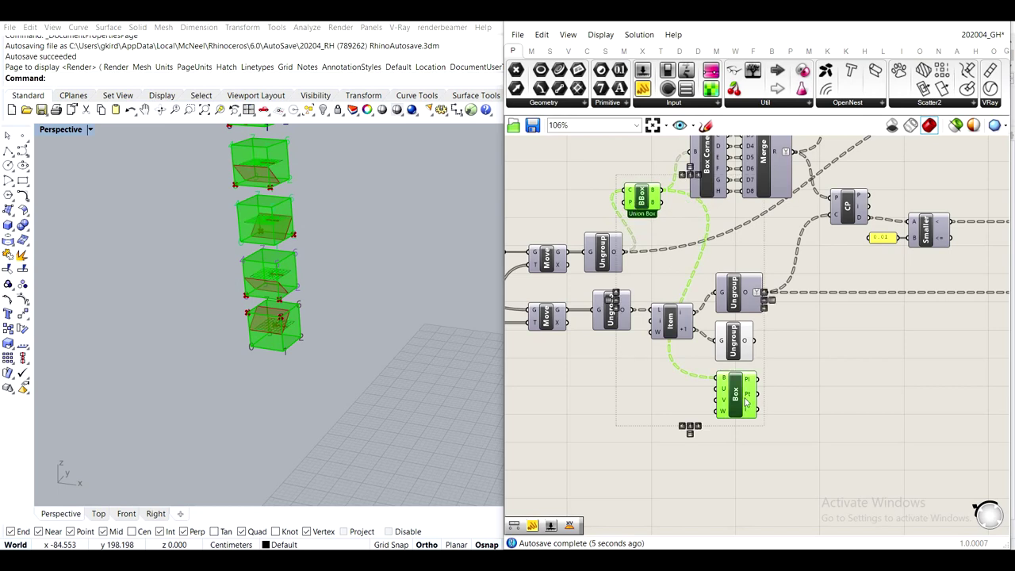
{"action": "left_click", "coordinate": [640, 427]}
{"action": "left_click_drag", "start_coordinate": [643, 197], "coordinate": [644, 181]}
{"action": "middle_click", "coordinate": [643, 182]}
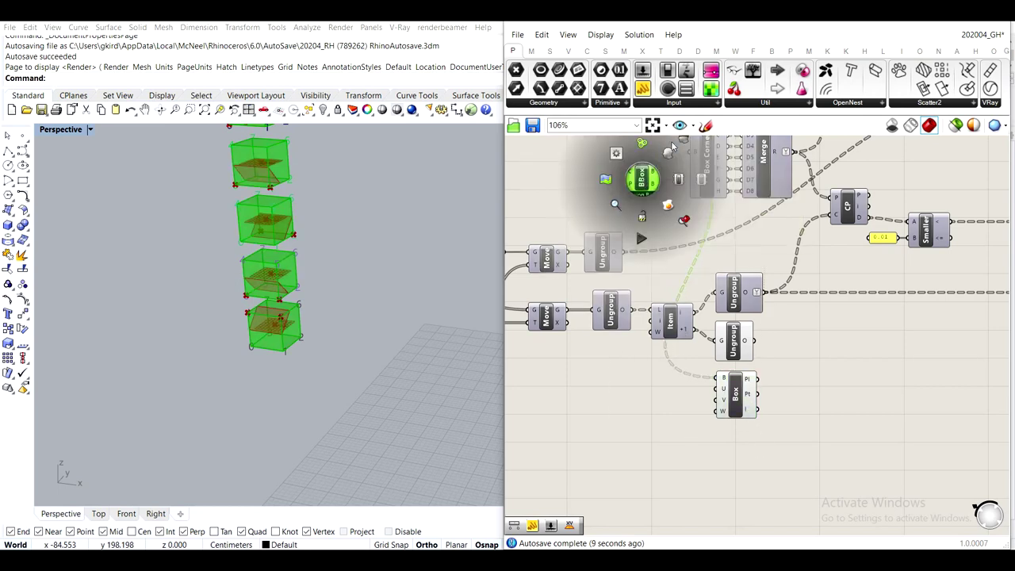
{"action": "left_click", "coordinate": [672, 145]}
{"action": "left_click", "coordinate": [647, 410]}
Add a panel containing 0 and wire it into the U, V and W inputs of the Evaluate Box component
{"action": "double_click", "coordinate": [640, 426]}
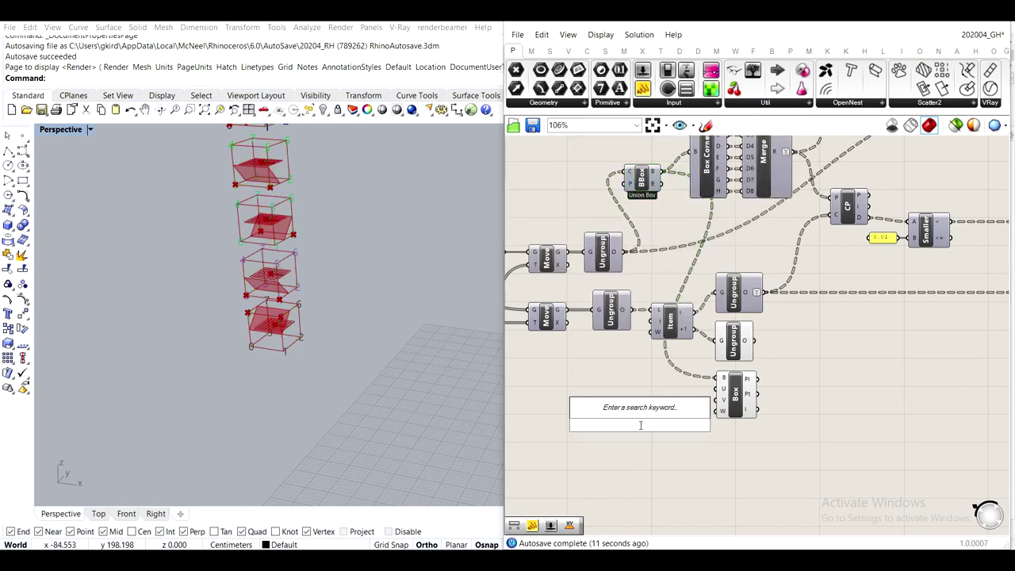
{"action": "type", "text": "//"}
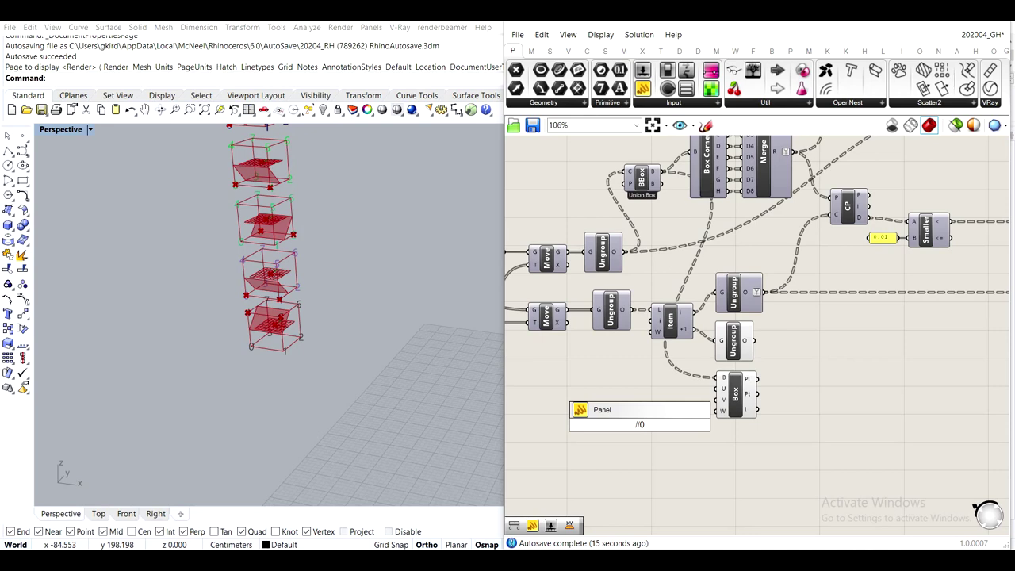
{"action": "type", "text": "0"}
{"action": "key", "text": "Return"}
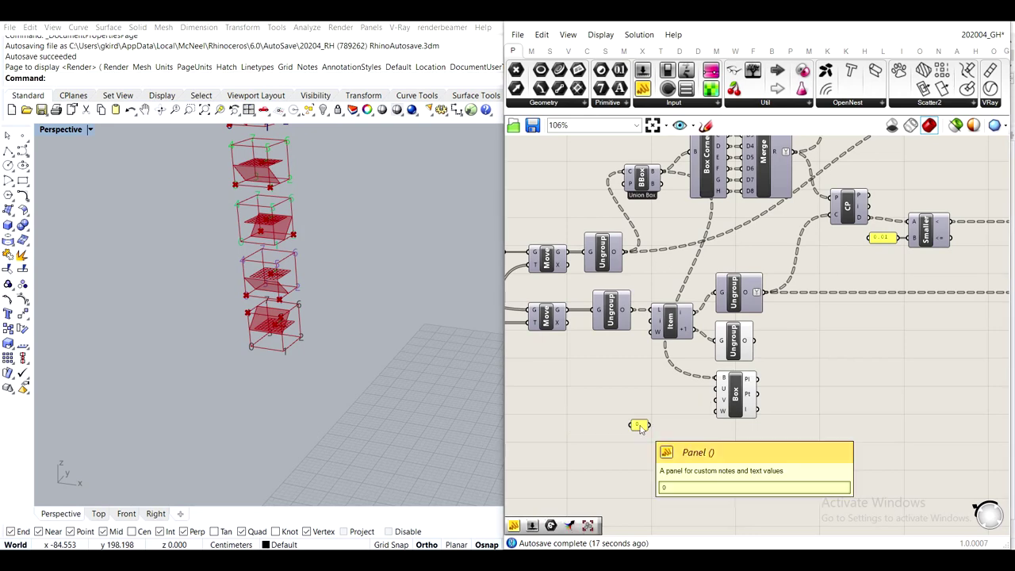
{"action": "scroll", "coordinate": [640, 424], "scroll_direction": "up", "scroll_amount": 3}
{"action": "left_click_drag", "start_coordinate": [656, 424], "coordinate": [761, 366]}
{"action": "left_click_drag", "start_coordinate": [657, 425], "coordinate": [764, 385]}
{"action": "left_click_drag", "start_coordinate": [655, 423], "coordinate": [763, 402]}
{"action": "left_click_drag", "start_coordinate": [639, 424], "coordinate": [720, 386]}
Examine where the evaluated planes sit relative to each box's numbered corners and to the world origin
{"action": "left_click", "coordinate": [612, 342]}
{"action": "scroll", "coordinate": [613, 341], "scroll_direction": "down", "scroll_amount": 4}
{"action": "right_click_drag", "start_coordinate": [204, 247], "coordinate": [228, 282]}
{"action": "scroll", "coordinate": [228, 282], "scroll_direction": "up", "scroll_amount": 4}
{"action": "scroll", "coordinate": [228, 280], "scroll_direction": "up", "scroll_amount": 1}
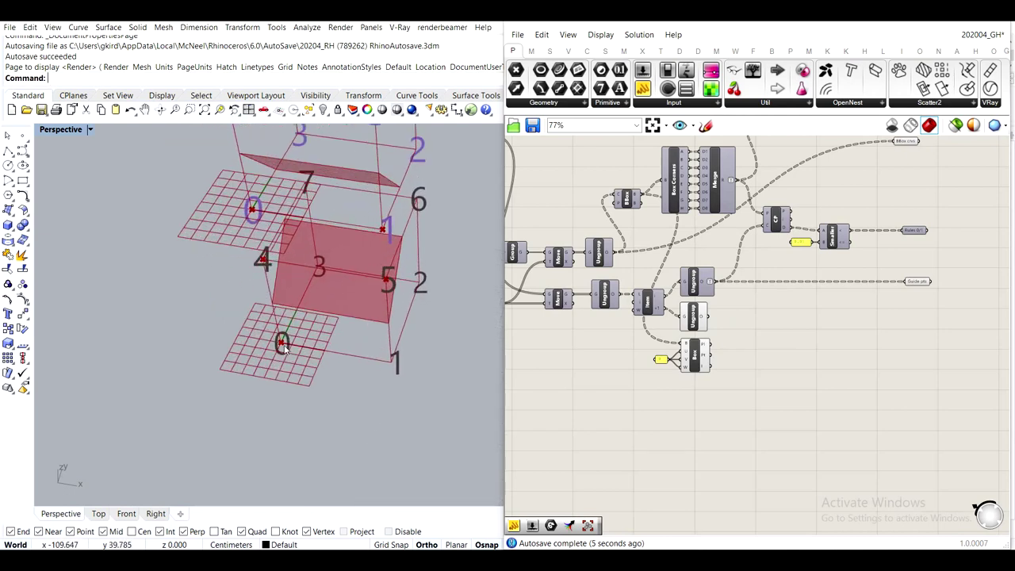
{"action": "scroll", "coordinate": [289, 343], "scroll_direction": "down", "scroll_amount": 5}
{"action": "scroll", "coordinate": [293, 344], "scroll_direction": "down", "scroll_amount": 6}
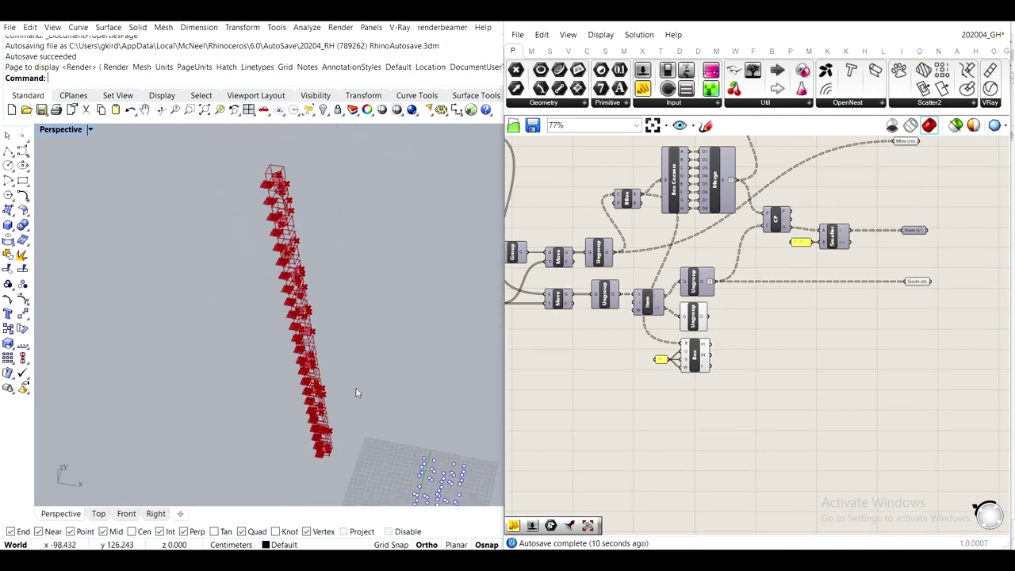
{"action": "right_click_drag", "start_coordinate": [356, 387], "coordinate": [302, 330], "text": "shift"}
{"action": "scroll", "coordinate": [413, 406], "scroll_direction": "up", "scroll_amount": 3}
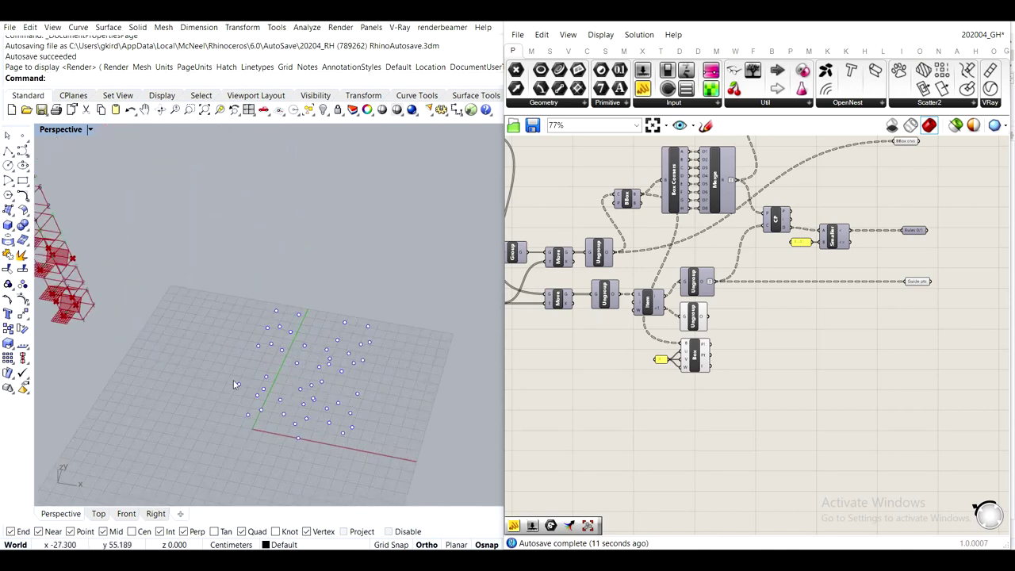
{"action": "right_click_drag", "start_coordinate": [324, 440], "coordinate": [402, 305], "text": "shift"}
{"action": "scroll", "coordinate": [227, 197], "scroll_direction": "down", "scroll_amount": 7}
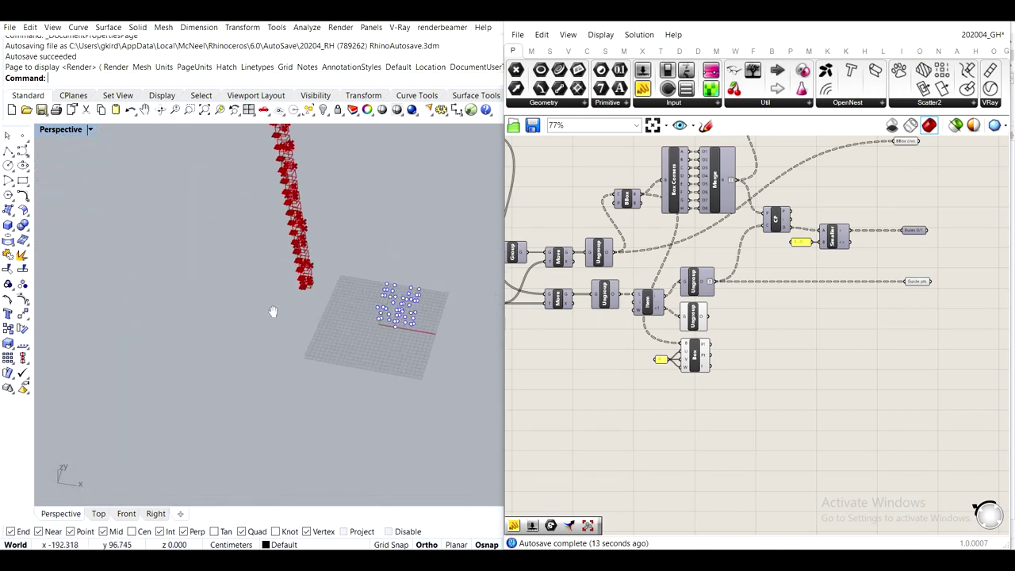
{"action": "scroll", "coordinate": [272, 310], "scroll_direction": "up", "scroll_amount": 9}
{"action": "scroll", "coordinate": [316, 230], "scroll_direction": "up", "scroll_amount": 9}
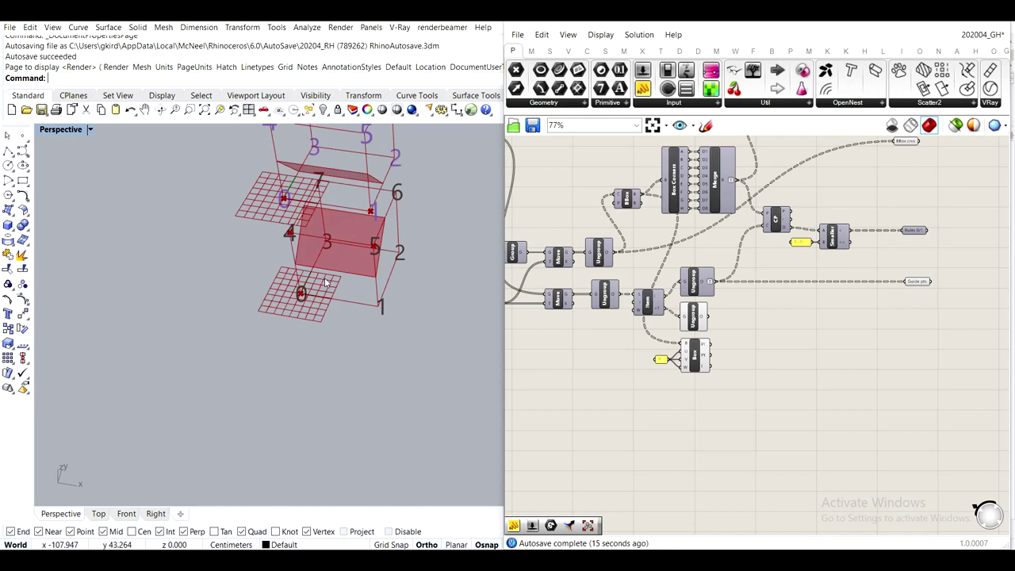
{"action": "scroll", "coordinate": [337, 284], "scroll_direction": "down", "scroll_amount": 3}
{"action": "scroll", "coordinate": [630, 347], "scroll_direction": "up", "scroll_amount": 4}
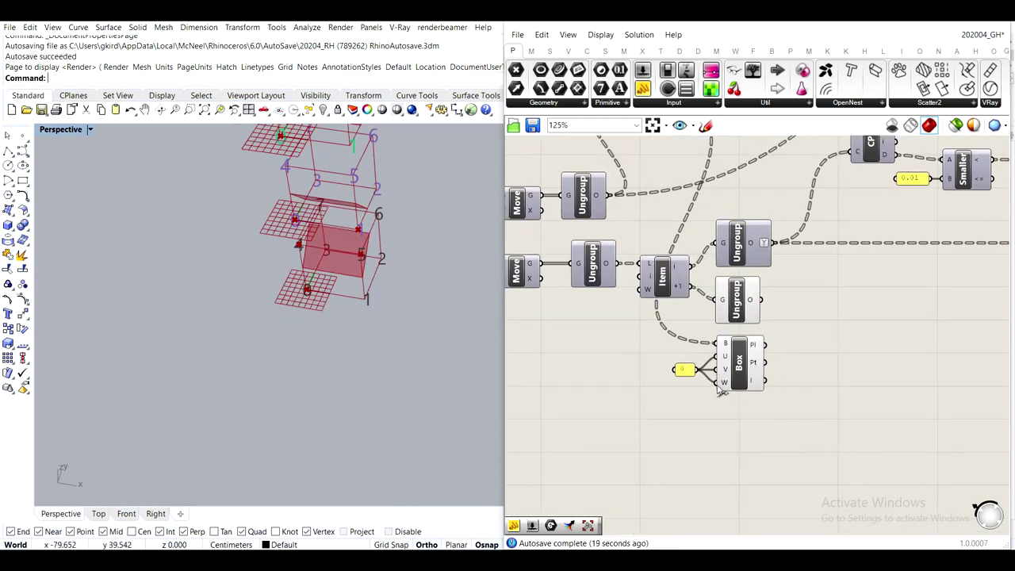
Compare the viewport highlights of the lower Ungroup and Evaluate Box components by selecting each in turn
{"action": "left_click", "coordinate": [739, 378]}
{"action": "left_click", "coordinate": [852, 371]}
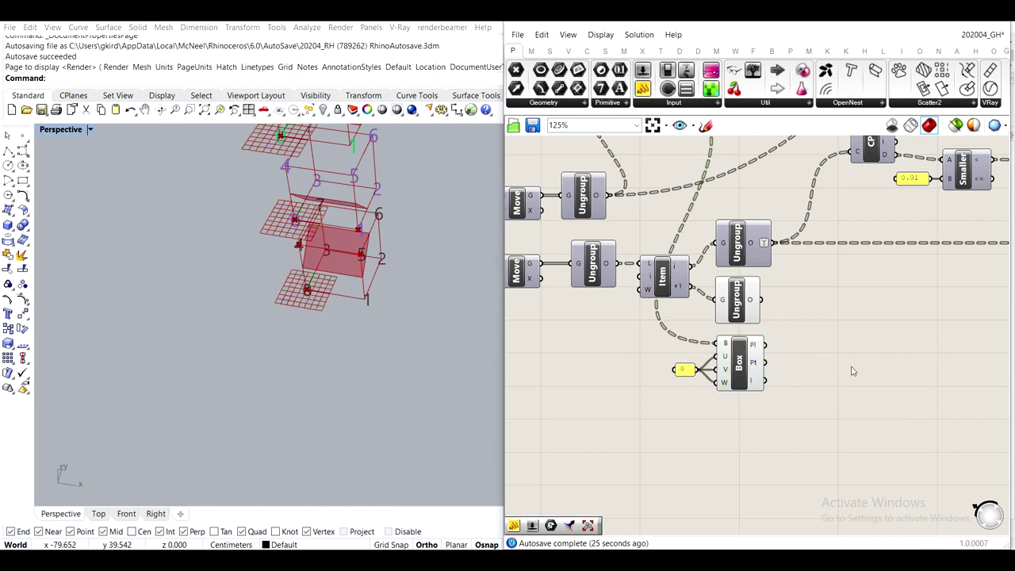
{"action": "right_click_drag", "start_coordinate": [798, 333], "coordinate": [728, 337]}
{"action": "left_click", "coordinate": [662, 296]}
{"action": "left_click", "coordinate": [661, 385]}
{"action": "left_click", "coordinate": [668, 325]}
{"action": "left_click", "coordinate": [680, 382]}
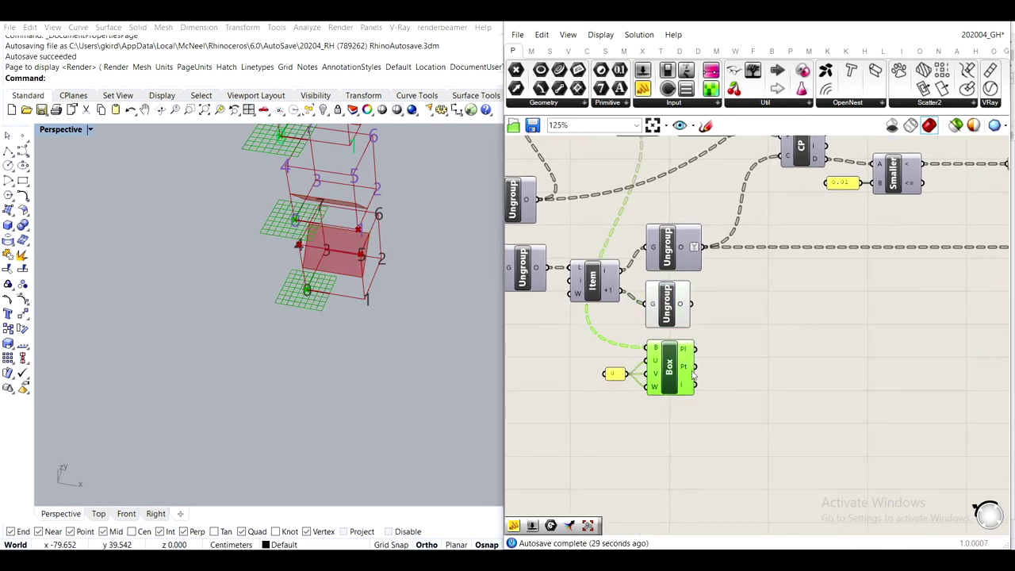
Add a Point parameter beside the Evaluate Box component and feed it from the Pt output
{"action": "double_click", "coordinate": [778, 402]}
{"action": "type", "text": "point"}
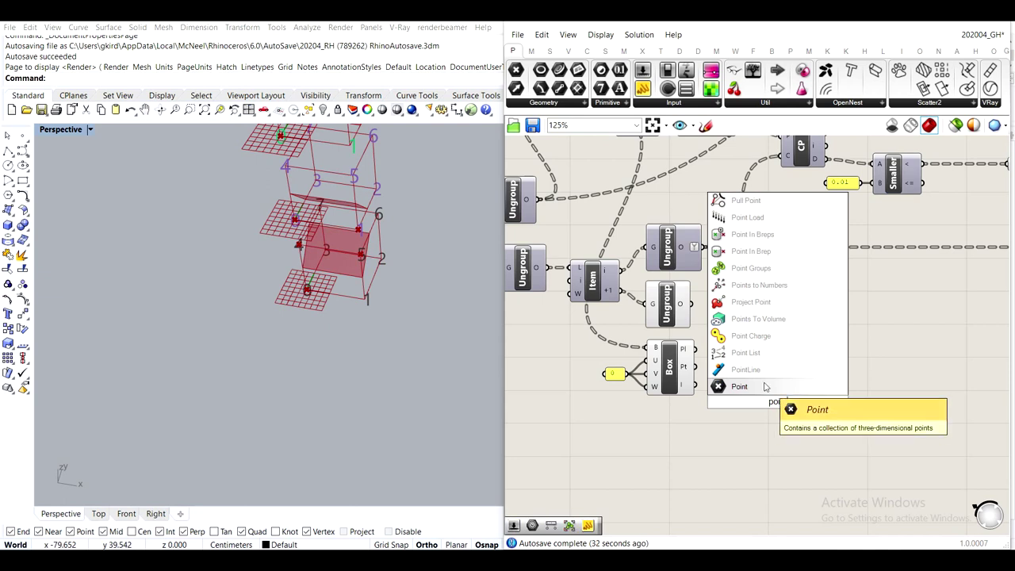
{"action": "left_click", "coordinate": [745, 386]}
{"action": "left_click_drag", "start_coordinate": [694, 367], "coordinate": [725, 374]}
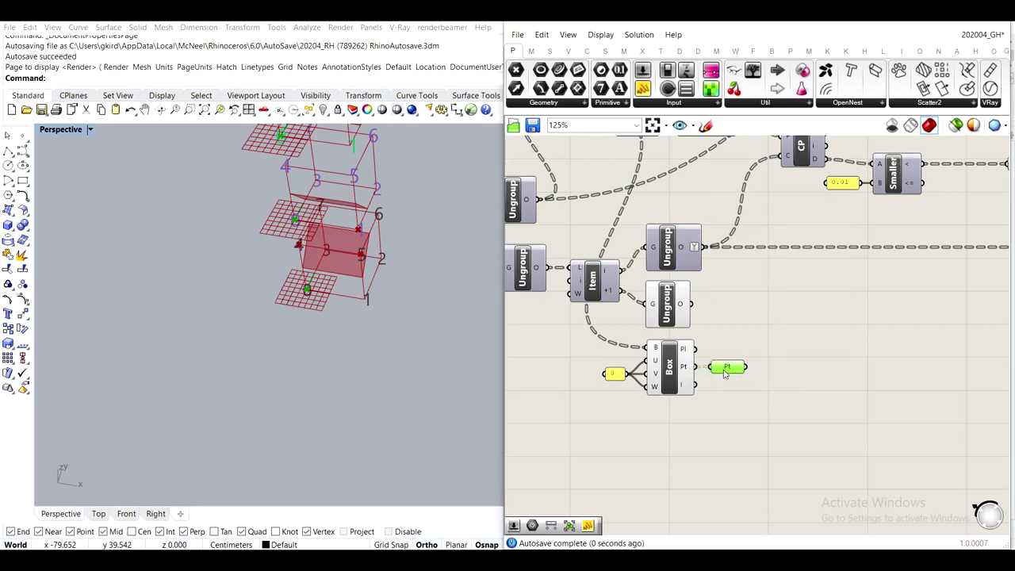
Hide the Evaluate Box component's preview and check the lower Ungroup's geometry against the remaining points
{"action": "left_click", "coordinate": [661, 374]}
{"action": "middle_click", "coordinate": [664, 373]}
{"action": "left_click", "coordinate": [697, 329]}
{"action": "left_click", "coordinate": [761, 344]}
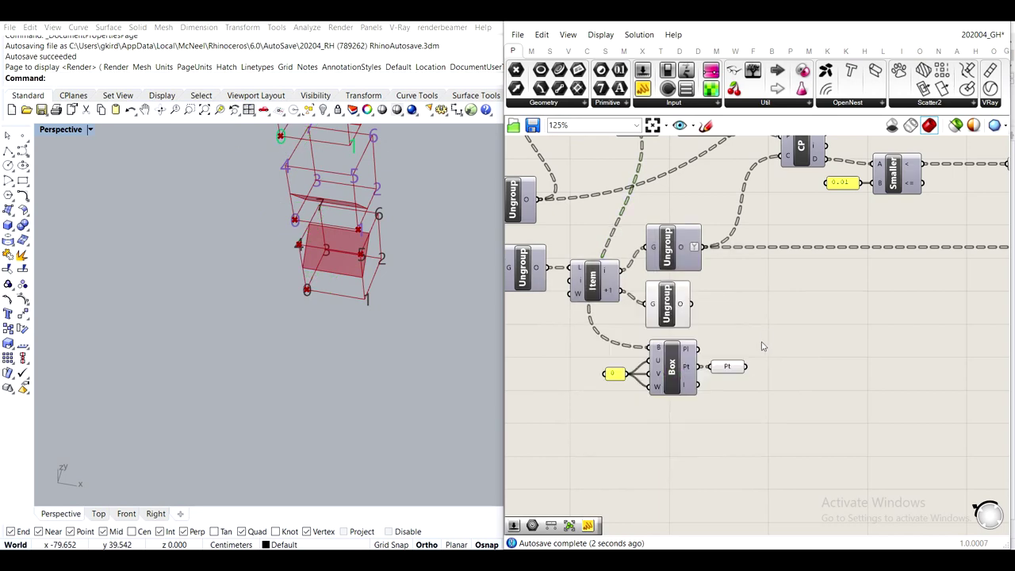
{"action": "left_click", "coordinate": [734, 350]}
{"action": "left_click", "coordinate": [671, 315]}
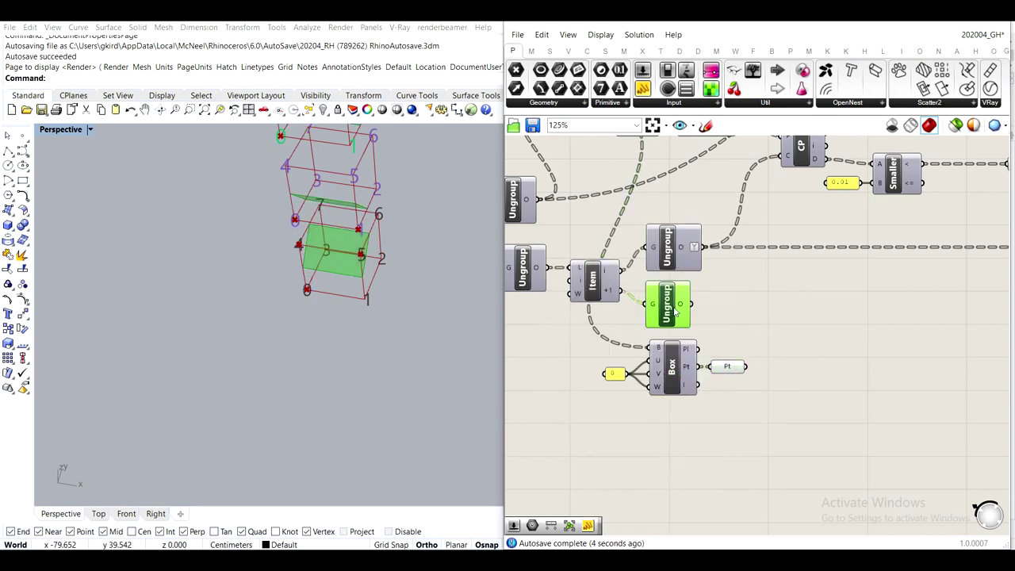
{"action": "left_click", "coordinate": [734, 322]}
Delete the Points numbering component and its Size slider above the Merge component
{"action": "scroll", "coordinate": [750, 322], "scroll_direction": "down", "scroll_amount": 4}
{"action": "right_click_drag", "start_coordinate": [755, 297], "coordinate": [714, 370]}
{"action": "scroll", "coordinate": [701, 234], "scroll_direction": "up", "scroll_amount": 4}
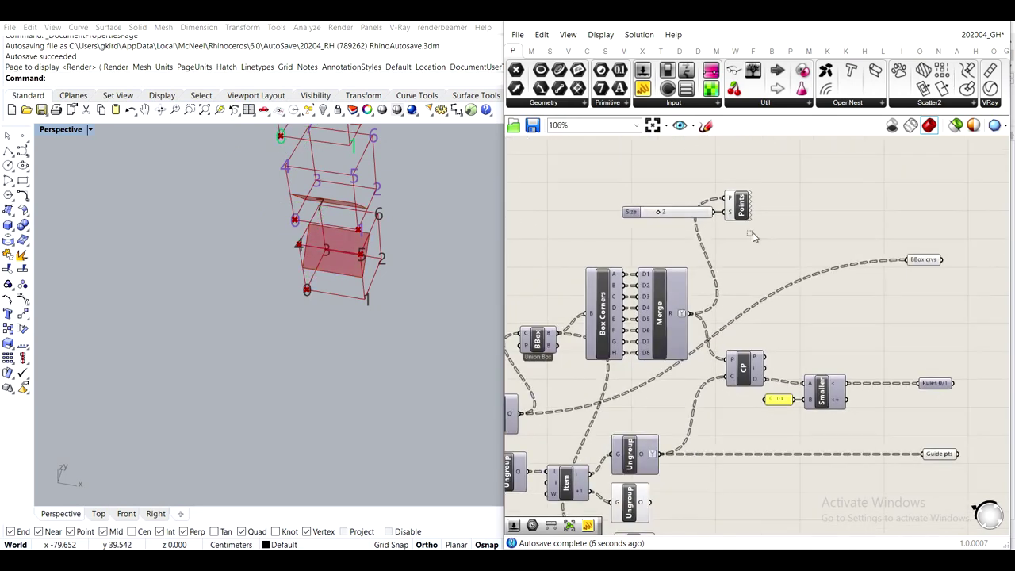
{"action": "left_click_drag", "start_coordinate": [754, 236], "coordinate": [620, 181]}
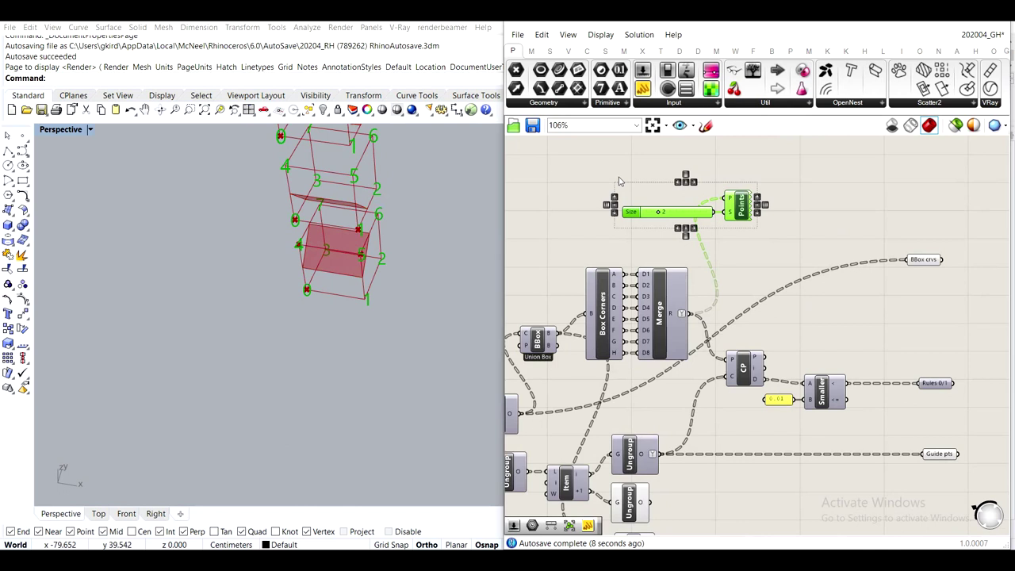
{"action": "key", "text": "Delete"}
{"action": "right_click_drag", "start_coordinate": [815, 338], "coordinate": [834, 215]}
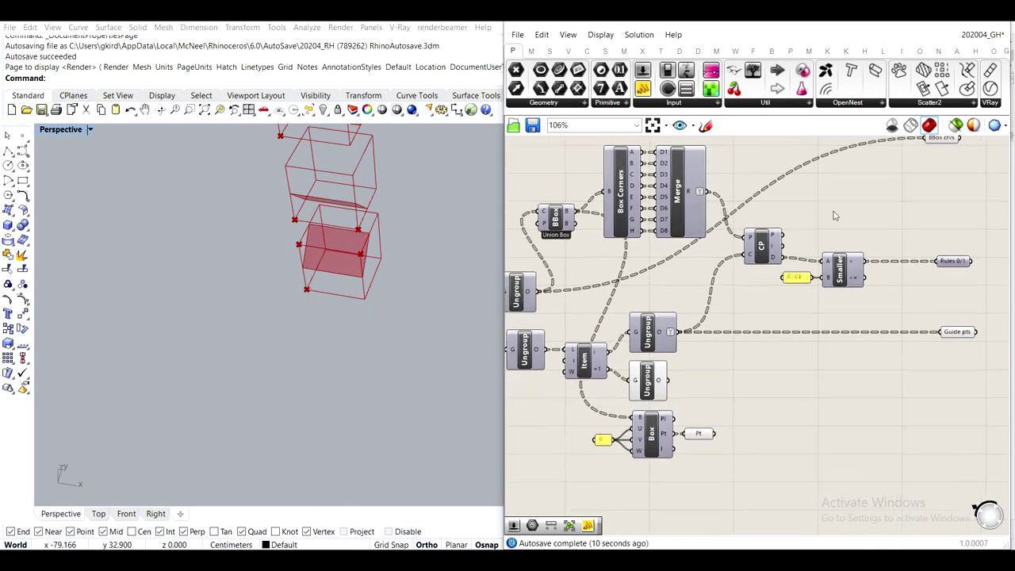
Move the lower Ungroup component over above the Pt parameter and inspect the Pt corner points on the boxes
{"action": "scroll", "coordinate": [659, 371], "scroll_direction": "up", "scroll_amount": 2}
{"action": "left_click_drag", "start_coordinate": [643, 390], "coordinate": [692, 391]}
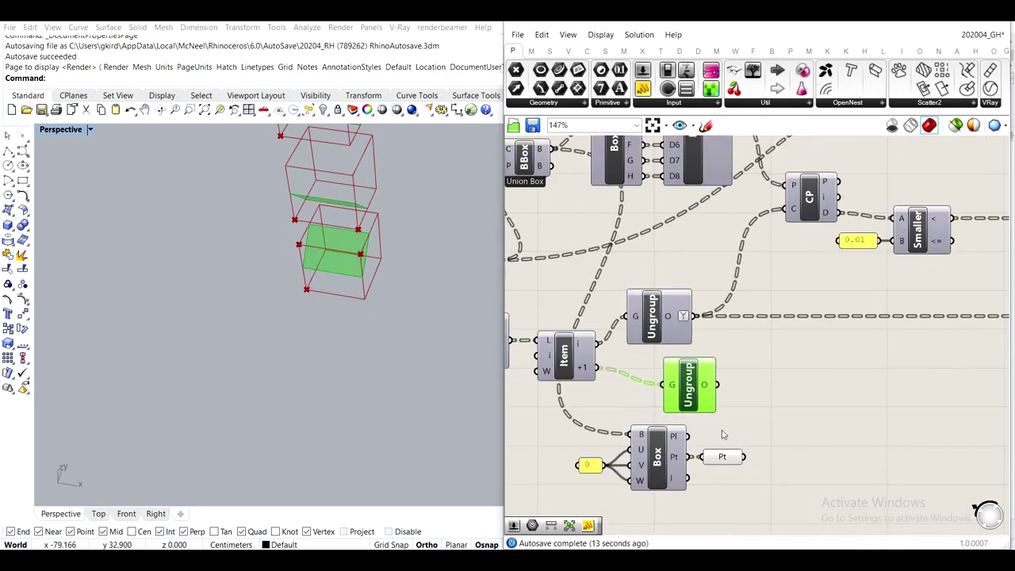
{"action": "left_click", "coordinate": [730, 463]}
{"action": "scroll", "coordinate": [316, 286], "scroll_direction": "up", "scroll_amount": 2}
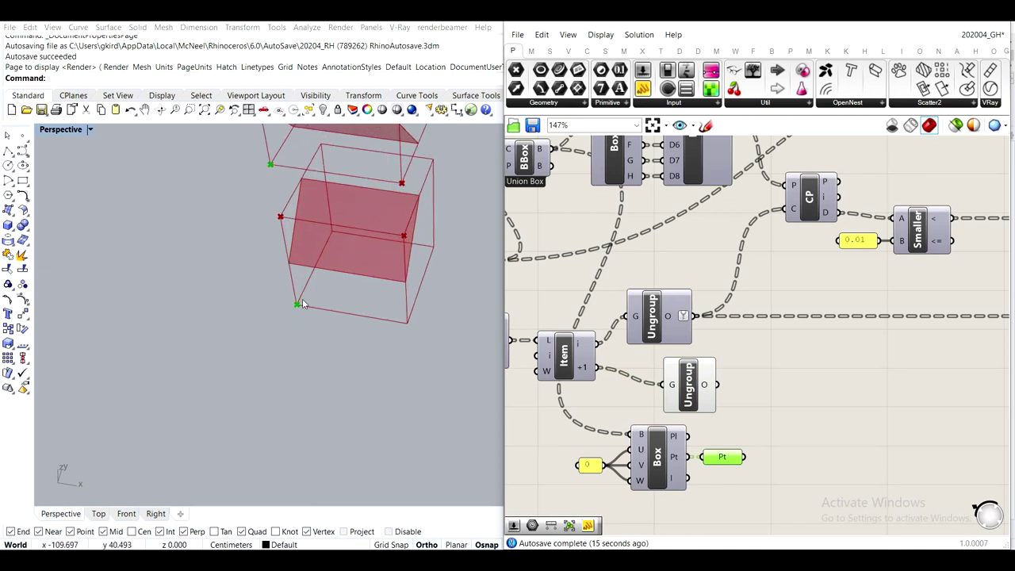
{"action": "scroll", "coordinate": [289, 254], "scroll_direction": "down", "scroll_amount": 5}
{"action": "right_click_drag", "start_coordinate": [283, 216], "coordinate": [331, 468], "text": "shift"}
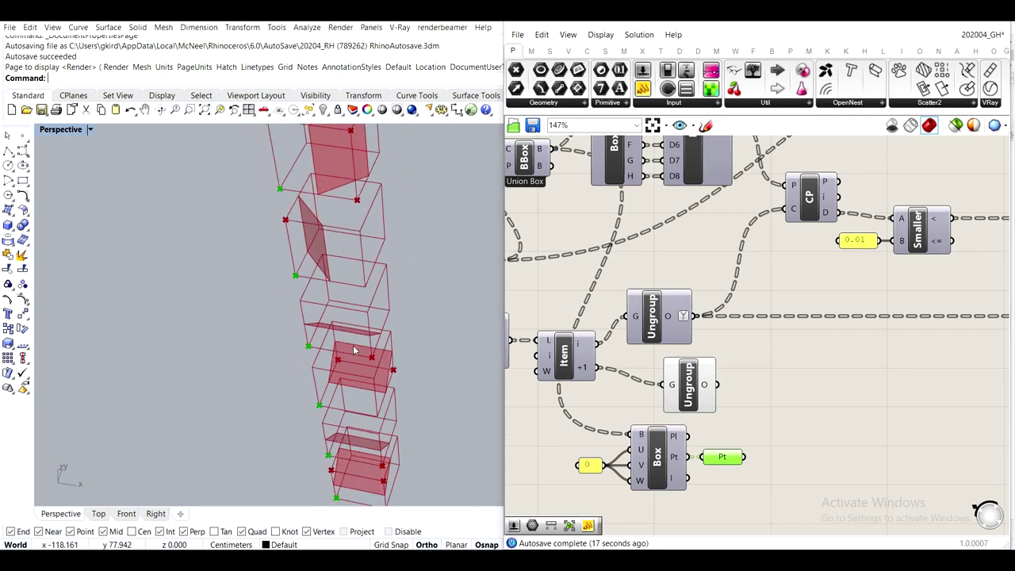
{"action": "right_click_drag", "start_coordinate": [354, 366], "coordinate": [351, 243], "text": "shift"}
{"action": "scroll", "coordinate": [325, 363], "scroll_direction": "up", "scroll_amount": 4}
{"action": "right_click_drag", "start_coordinate": [698, 409], "coordinate": [644, 328]}
{"action": "left_click_drag", "start_coordinate": [633, 324], "coordinate": [661, 314]}
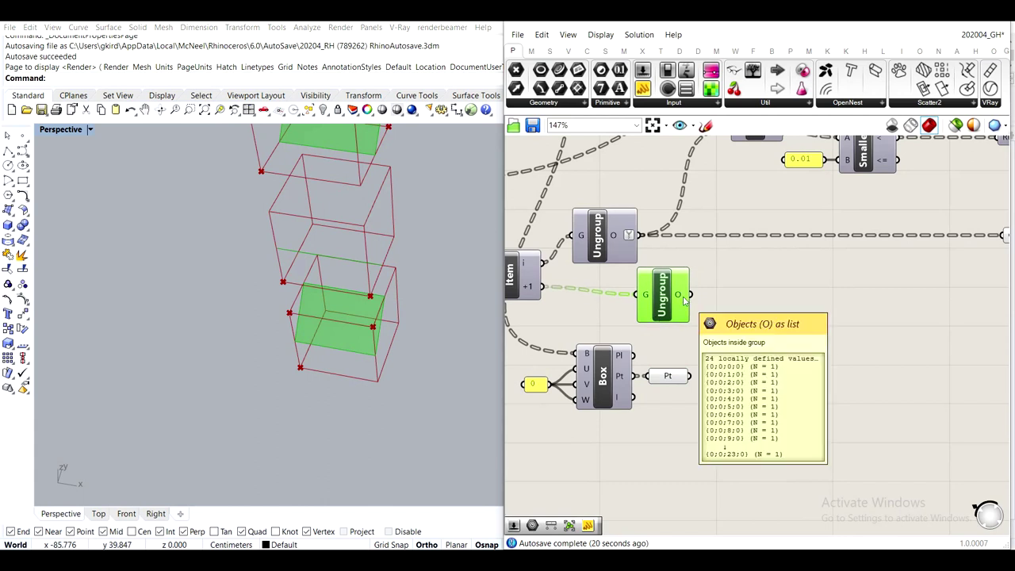
{"action": "left_click", "coordinate": [793, 326]}
Attach a panel to the lower Ungroup's O output and set that output to Simplify
{"action": "left_click_drag", "start_coordinate": [651, 90], "coordinate": [759, 311]}
{"action": "left_click_drag", "start_coordinate": [690, 294], "coordinate": [768, 299]}
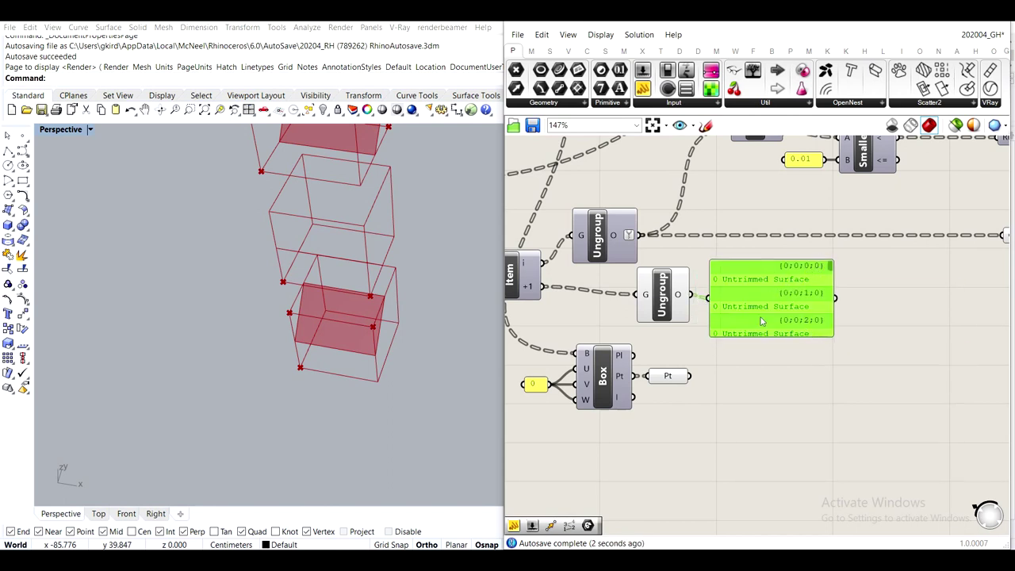
{"action": "right_click", "coordinate": [676, 295]}
{"action": "left_click", "coordinate": [708, 385]}
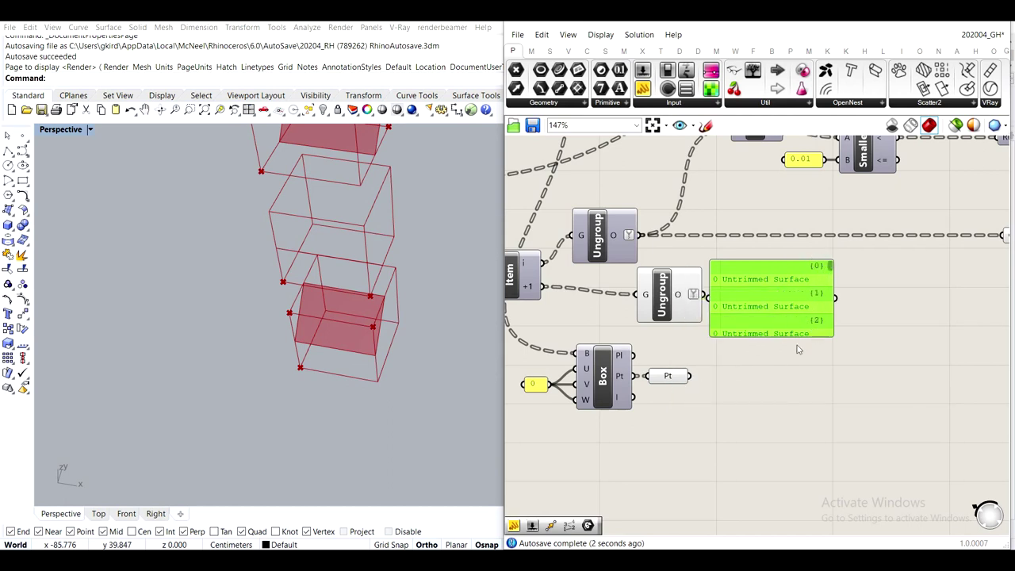
Route the Box's Pt corner points into the panel, set the Pt parameter to Simplify, and space the panel away from it
{"action": "left_click_drag", "start_coordinate": [690, 378], "coordinate": [710, 298]}
{"action": "left_click_drag", "start_coordinate": [806, 269], "coordinate": [839, 313]}
{"action": "right_click", "coordinate": [673, 379]}
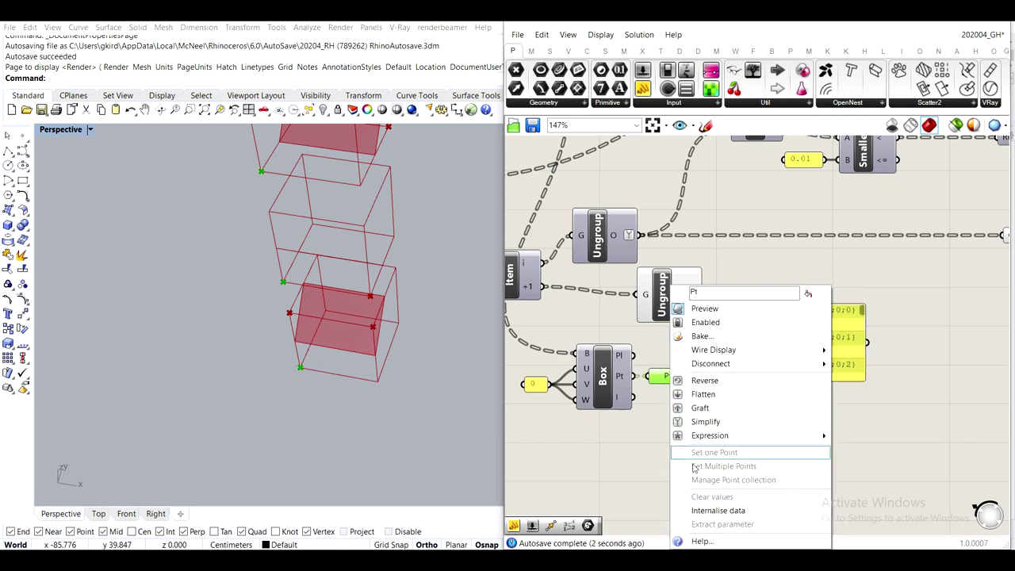
{"action": "left_click", "coordinate": [714, 421]}
{"action": "left_click_drag", "start_coordinate": [828, 357], "coordinate": [845, 361]}
{"action": "left_click_drag", "start_coordinate": [671, 380], "coordinate": [694, 377]}
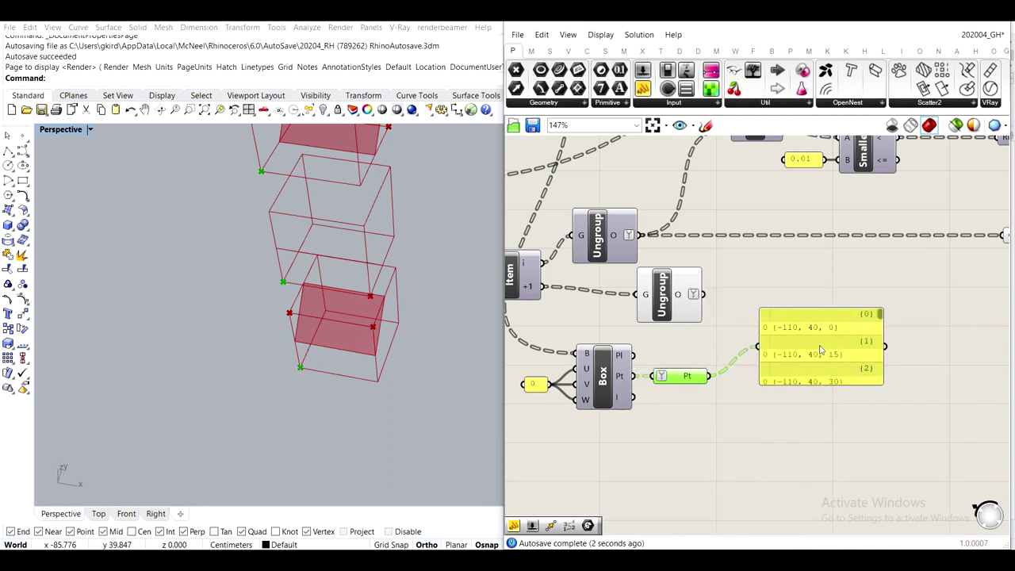
{"action": "left_click_drag", "start_coordinate": [821, 350], "coordinate": [942, 360]}
Add a Merge component between the lower Ungroup and the panel, and shift the Ungroup slightly towards it
{"action": "double_click", "coordinate": [811, 307]}
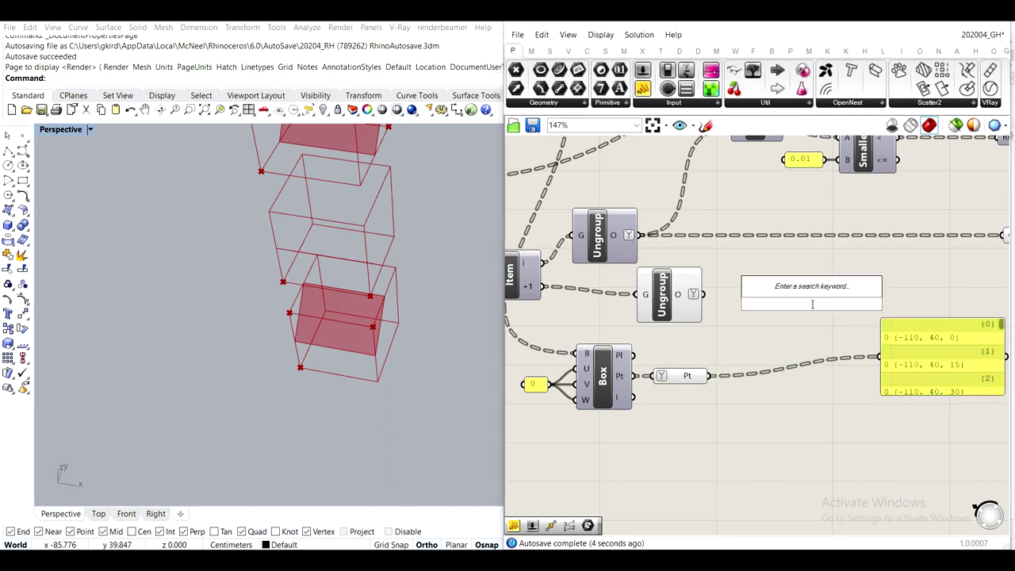
{"action": "type", "text": "merge"}
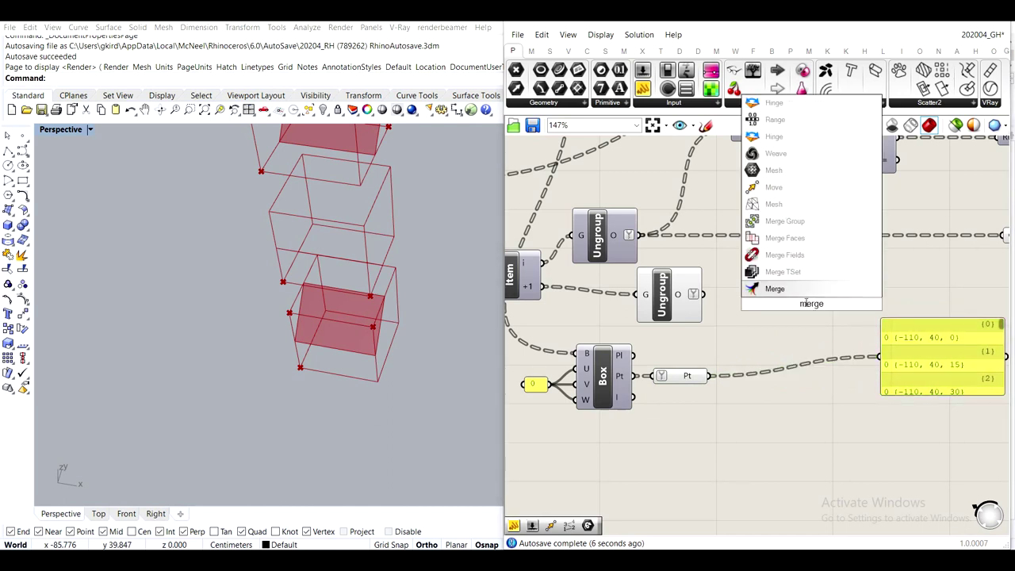
{"action": "left_click", "coordinate": [780, 287]}
{"action": "left_click", "coordinate": [841, 282]}
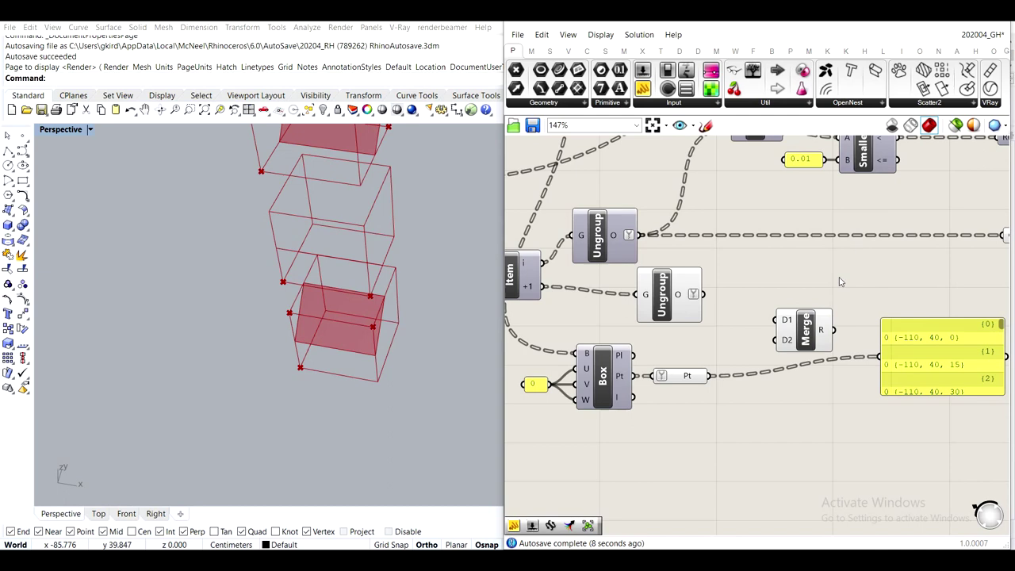
{"action": "left_click_drag", "start_coordinate": [662, 297], "coordinate": [681, 291]}
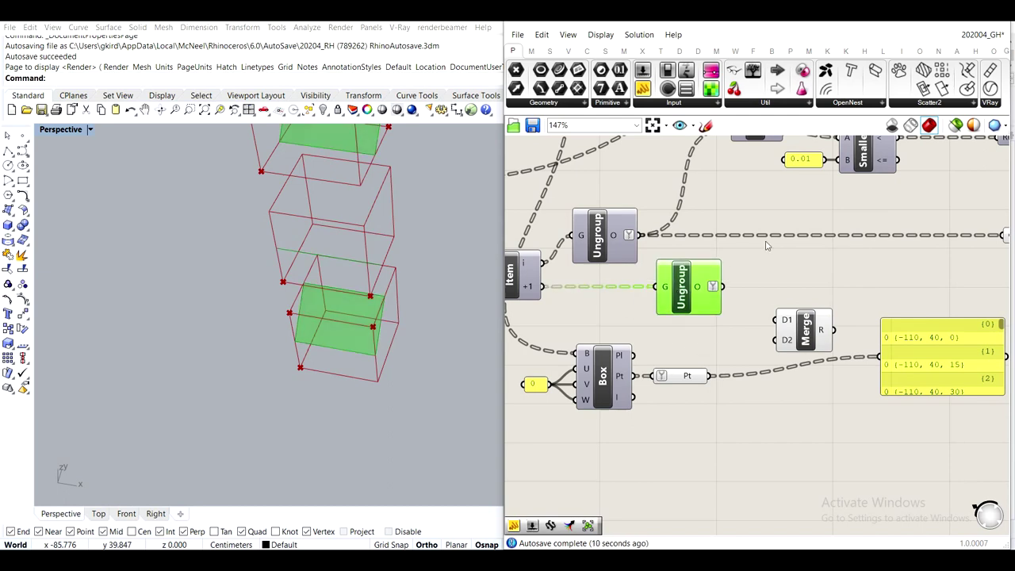
{"action": "left_click", "coordinate": [810, 280]}
Place a panel beside the reference cluster and feed it from the Geo parameter to read the Geo+origin output
{"action": "scroll", "coordinate": [811, 281], "scroll_direction": "down", "scroll_amount": 10}
{"action": "scroll", "coordinate": [691, 200], "scroll_direction": "up", "scroll_amount": 6}
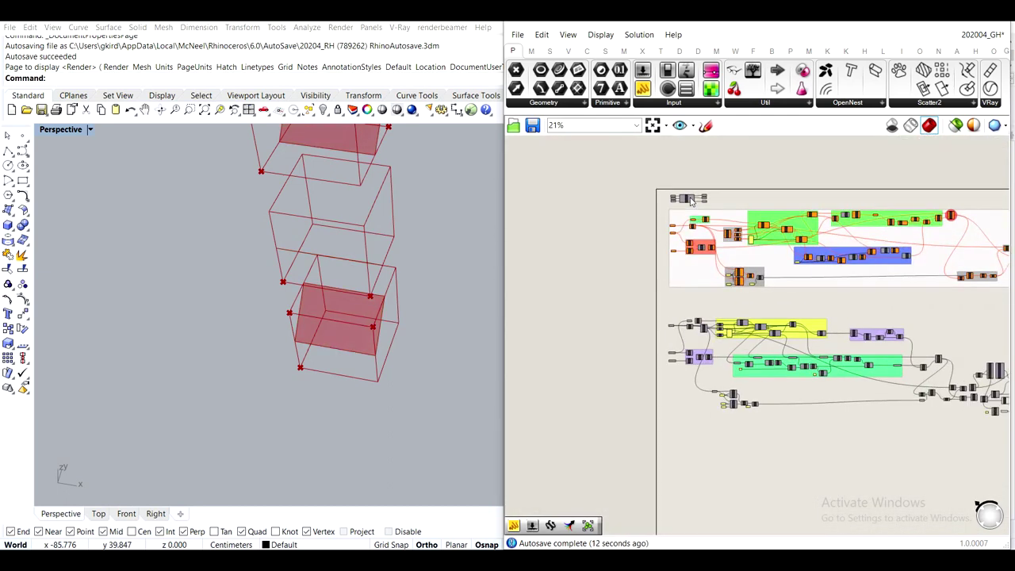
{"action": "scroll", "coordinate": [718, 184], "scroll_direction": "up", "scroll_amount": 5}
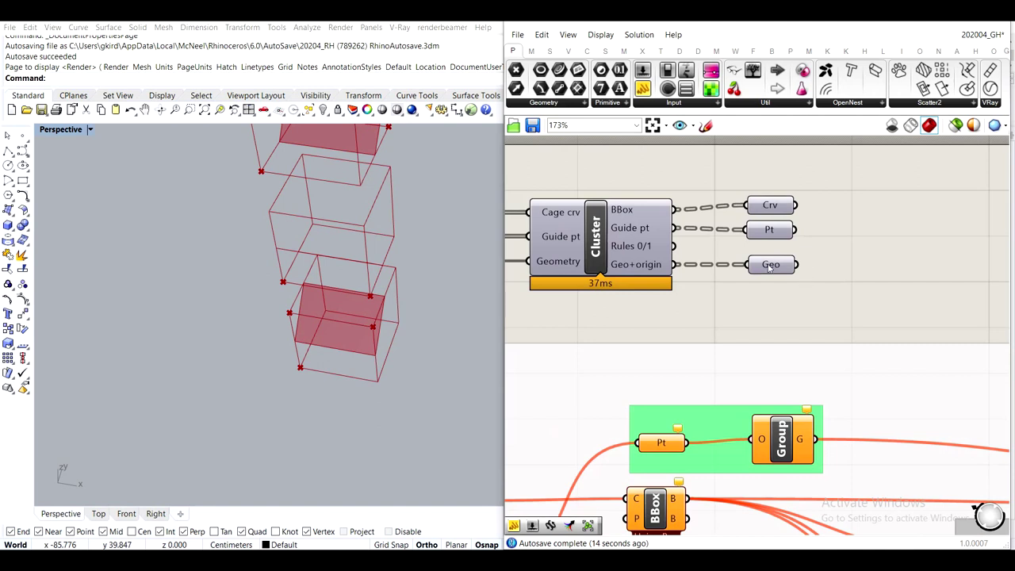
{"action": "left_click_drag", "start_coordinate": [643, 88], "coordinate": [912, 238]}
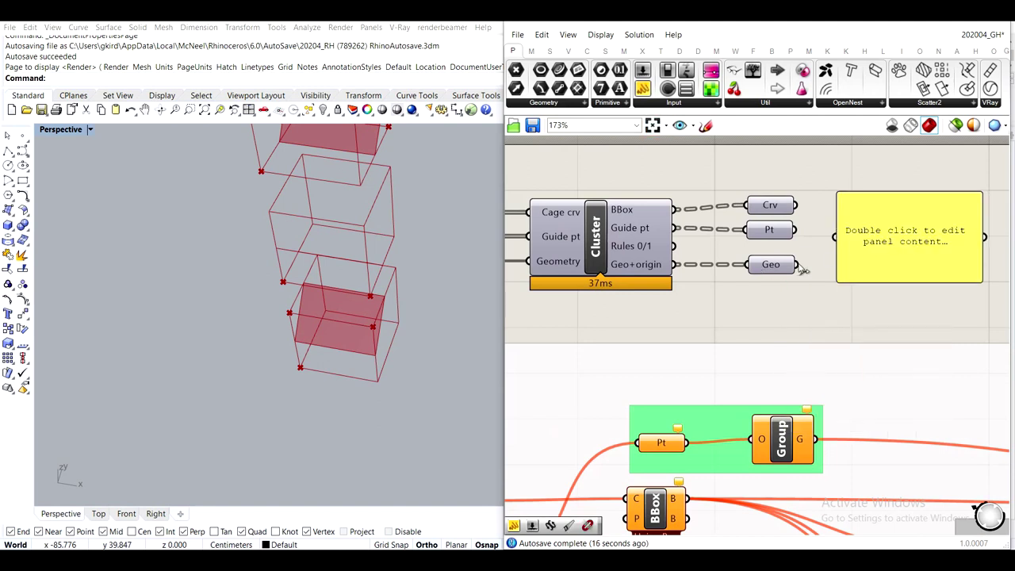
{"action": "left_click_drag", "start_coordinate": [798, 264], "coordinate": [999, 216]}
Insert an Ungroup component between the reference Geo parameter and its panel to check the order of the grouped items
{"action": "right_click_drag", "start_coordinate": [875, 300], "coordinate": [701, 296]}
{"action": "double_click", "coordinate": [740, 306]}
{"action": "type", "text": "ung"}
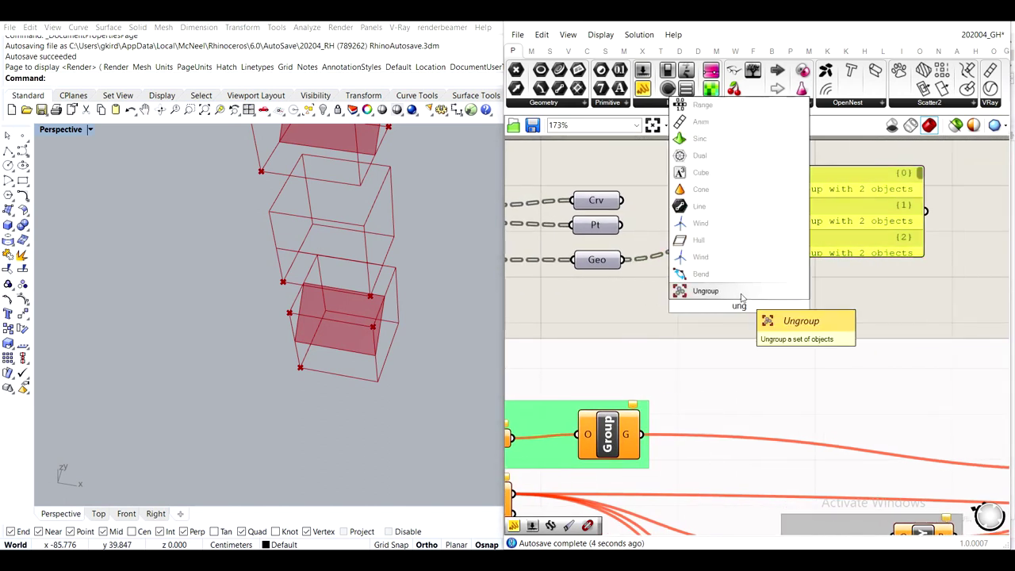
{"action": "key", "text": "Return"}
{"action": "mouse_move", "coordinate": [624, 260]}
{"action": "left_mouse_down"}
{"action": "mouse_move", "coordinate": [639, 277]}
{"action": "mouse_move", "coordinate": [706, 305]}
{"action": "left_mouse_up"}
{"action": "left_click_drag", "start_coordinate": [772, 305], "coordinate": [775, 211]}
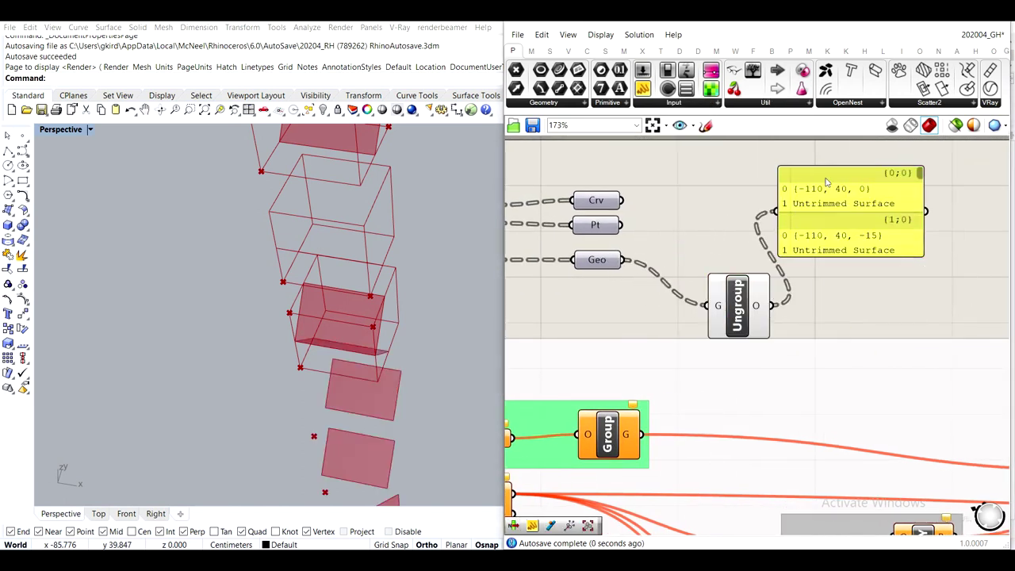
Delete the temporary panel and Ungroup component beside the reference cluster
{"action": "left_click", "coordinate": [819, 226]}
{"action": "key", "text": "Delete"}
{"action": "left_click", "coordinate": [724, 325]}
{"action": "key", "text": "Delete"}
Wire the Pt parameter into Merge's D1 and the lower Ungroup's O output into D2, and remove the unused D3 input
{"action": "scroll", "coordinate": [723, 326], "scroll_direction": "down", "scroll_amount": 10}
{"action": "right_click_drag", "start_coordinate": [816, 425], "coordinate": [662, 303]}
{"action": "scroll", "coordinate": [727, 304], "scroll_direction": "up", "scroll_amount": 10}
{"action": "left_click_drag", "start_coordinate": [635, 351], "coordinate": [695, 304]}
{"action": "scroll", "coordinate": [596, 334], "scroll_direction": "up", "scroll_amount": 1}
{"action": "scroll", "coordinate": [596, 334], "scroll_direction": "up", "scroll_amount": 2}
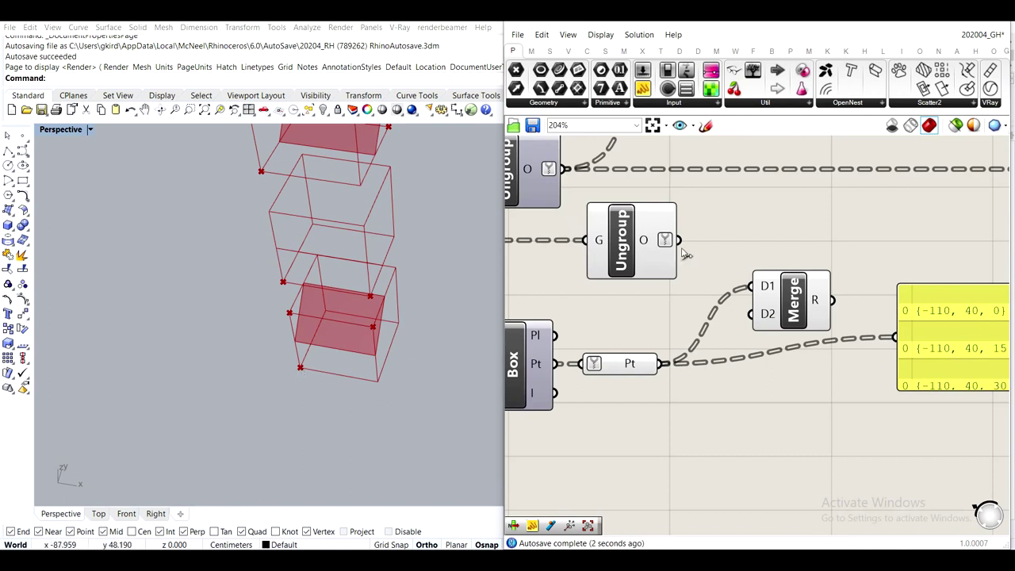
{"action": "left_click_drag", "start_coordinate": [679, 241], "coordinate": [752, 300]}
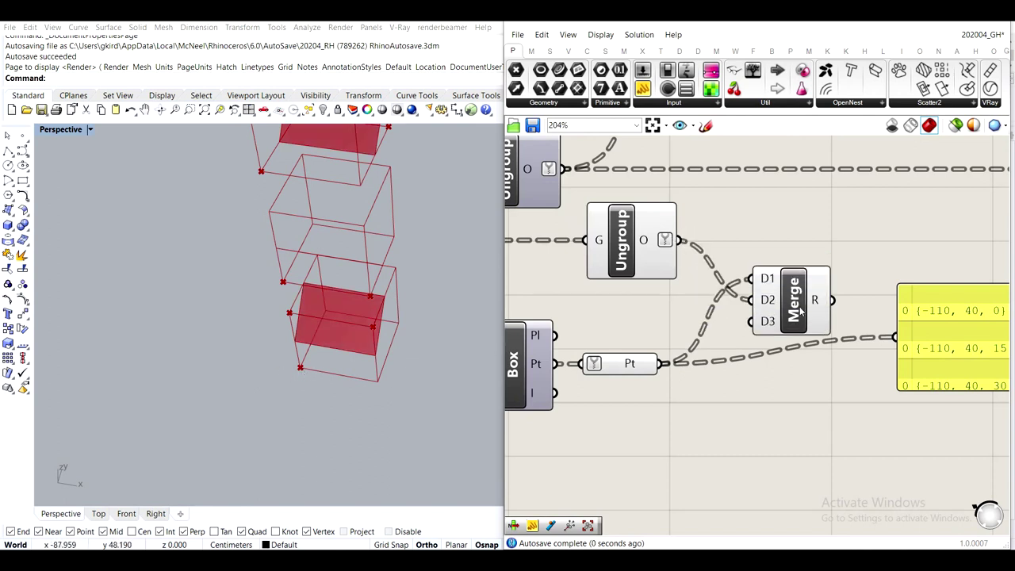
{"action": "scroll", "coordinate": [804, 313], "scroll_direction": "up", "scroll_amount": 4}
{"action": "left_click", "coordinate": [741, 338]}
{"action": "scroll", "coordinate": [744, 349], "scroll_direction": "down", "scroll_amount": 4}
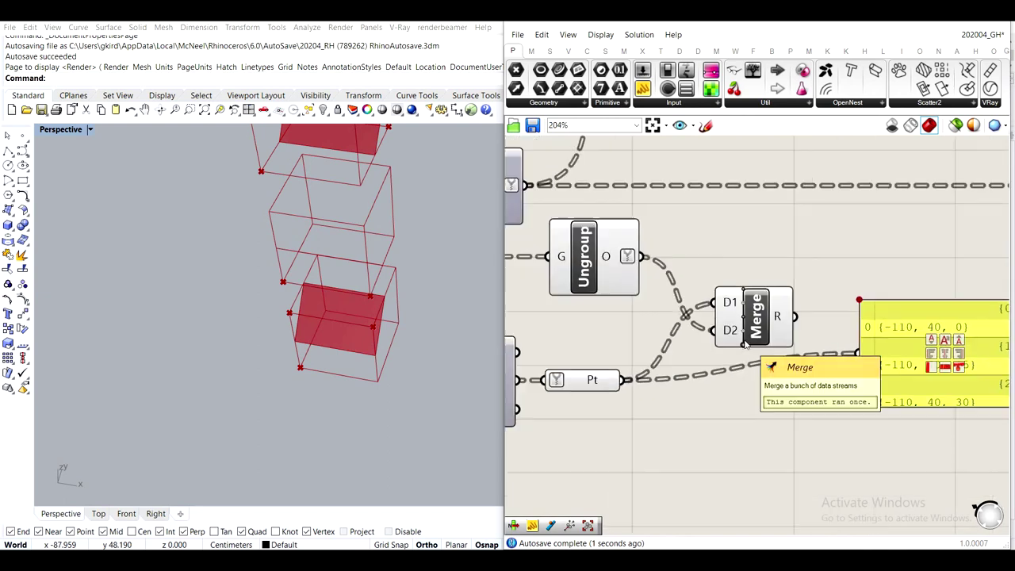
Tidy the lower Ungroup's position and feed the panel from Merge's R output in place of the Pt points
{"action": "left_click_drag", "start_coordinate": [599, 287], "coordinate": [579, 287]}
{"action": "right_click_drag", "start_coordinate": [611, 287], "coordinate": [712, 305]}
{"action": "right_click_drag", "start_coordinate": [854, 351], "coordinate": [672, 315]}
{"action": "left_click", "coordinate": [842, 371]}
{"action": "left_click_drag", "start_coordinate": [715, 302], "coordinate": [823, 312]}
Hide the previews of the lower Ungroup, the Pt parameter and the Merge component
{"action": "scroll", "coordinate": [791, 335], "scroll_direction": "down", "scroll_amount": 3}
{"action": "left_click_drag", "start_coordinate": [762, 379], "coordinate": [591, 269]}
{"action": "middle_click", "coordinate": [591, 270]}
{"action": "left_click", "coordinate": [635, 227]}
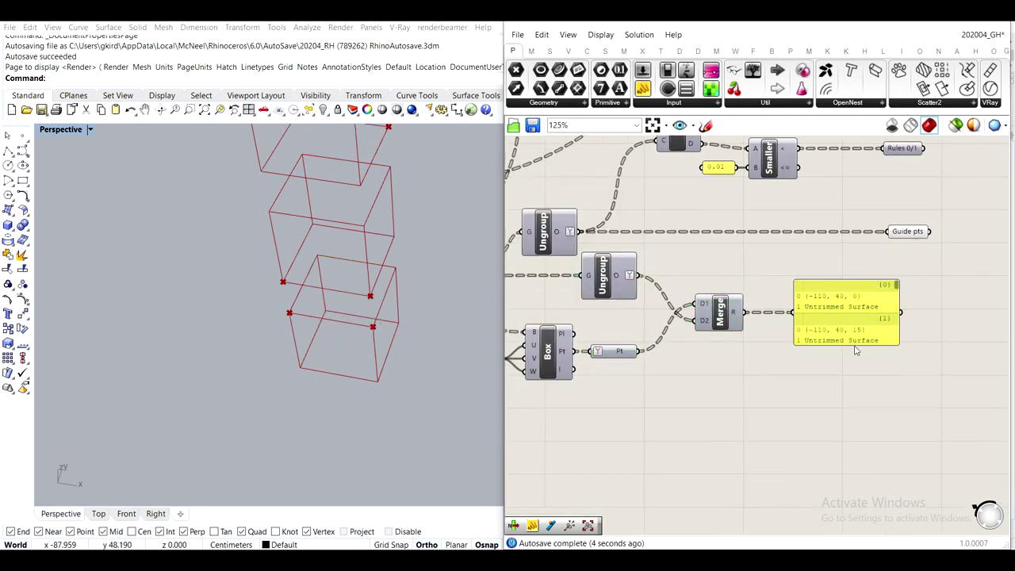
Insert a Group component between Merge's R output and the panel
{"action": "scroll", "coordinate": [856, 351], "scroll_direction": "up", "scroll_amount": 3}
{"action": "left_click_drag", "start_coordinate": [849, 325], "coordinate": [881, 325]}
{"action": "double_click", "coordinate": [822, 356]}
{"action": "type", "text": "group"}
{"action": "key", "text": "Return"}
{"action": "left_click_drag", "start_coordinate": [700, 301], "coordinate": [791, 367]}
{"action": "left_click_drag", "start_coordinate": [820, 373], "coordinate": [776, 305]}
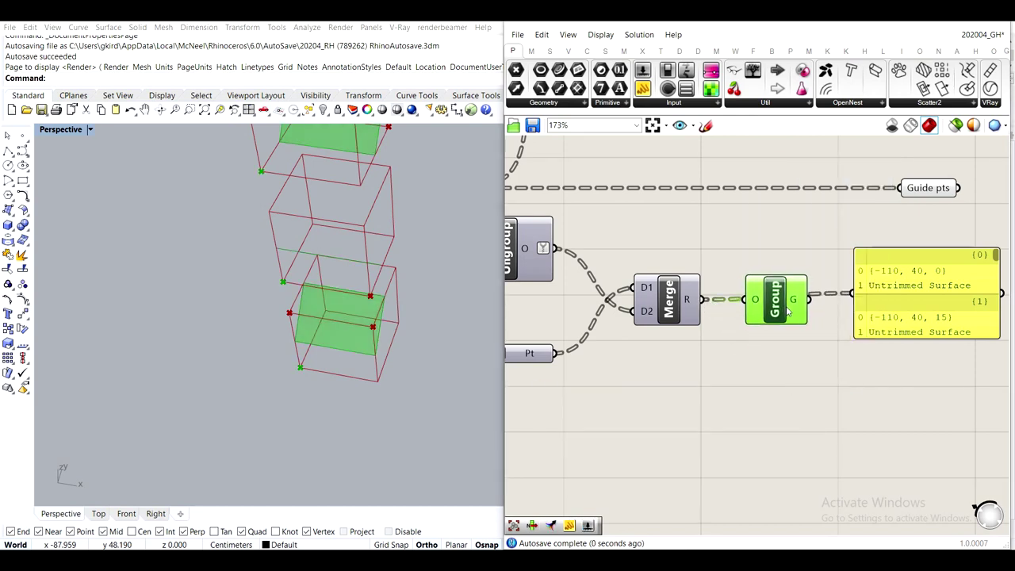
{"action": "left_click", "coordinate": [812, 347]}
Compare the new Merge and Group branch with the reference definition and its cluster outputs
{"action": "scroll", "coordinate": [817, 305], "scroll_direction": "down", "scroll_amount": 5}
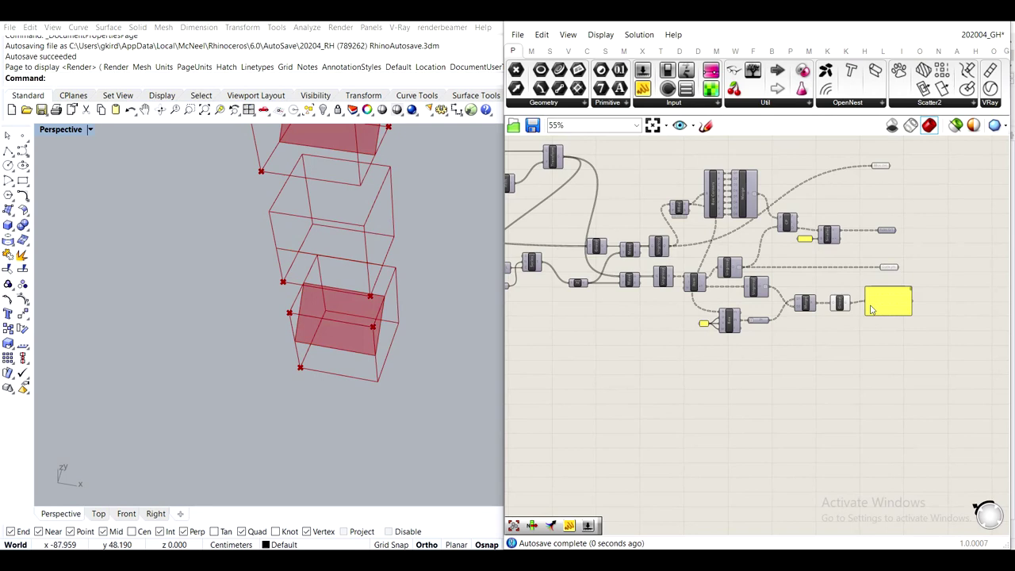
{"action": "scroll", "coordinate": [836, 248], "scroll_direction": "up", "scroll_amount": 7}
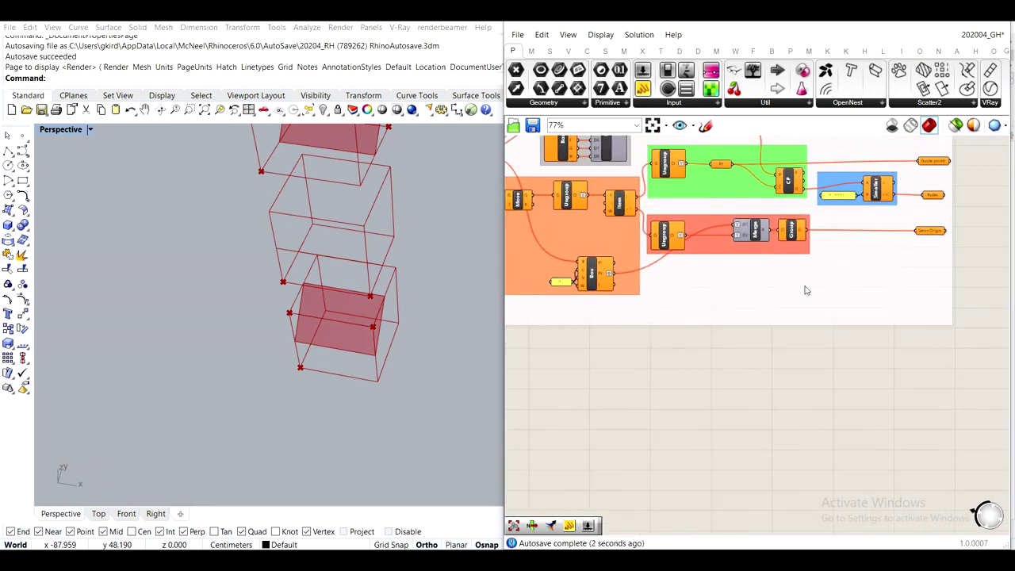
{"action": "scroll", "coordinate": [808, 241], "scroll_direction": "down", "scroll_amount": 8}
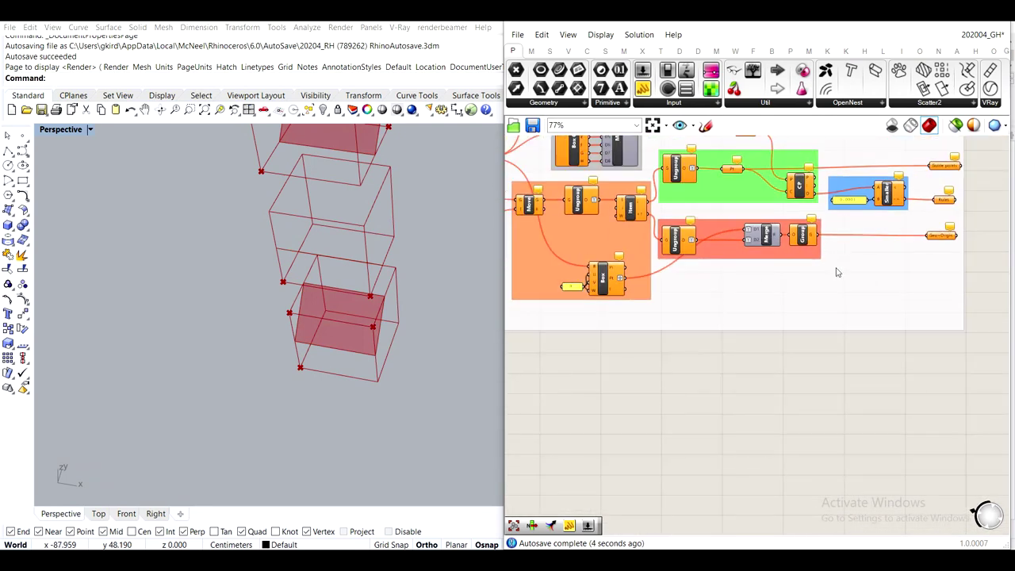
{"action": "scroll", "coordinate": [628, 308], "scroll_direction": "up", "scroll_amount": 5}
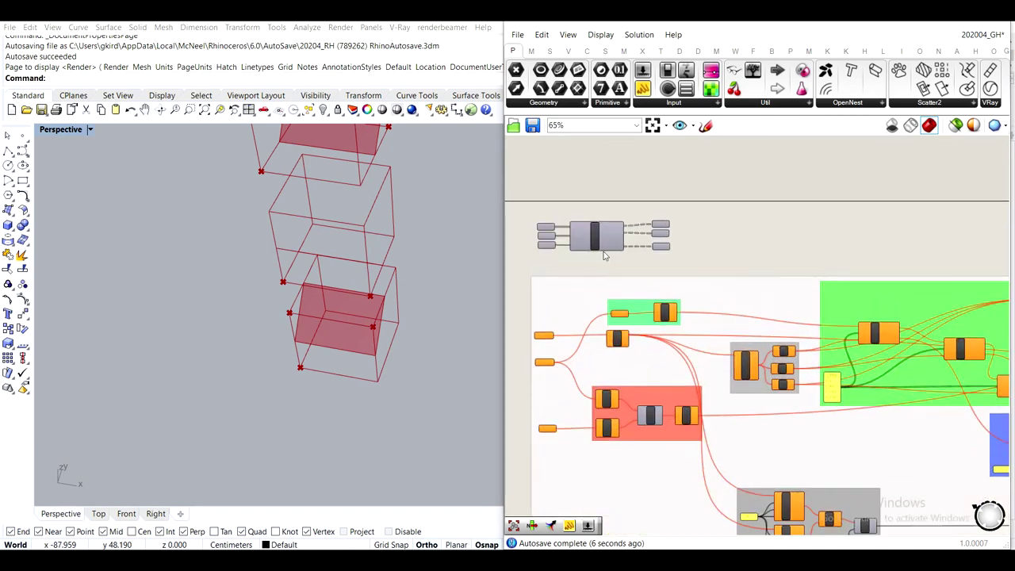
{"action": "mouse_move", "coordinate": [613, 247]}
{"action": "scroll", "coordinate": [649, 284], "scroll_direction": "down", "scroll_amount": 7}
{"action": "scroll", "coordinate": [951, 476], "scroll_direction": "up", "scroll_amount": 4}
{"action": "right_click_drag", "start_coordinate": [952, 476], "coordinate": [575, 270]}
{"action": "scroll", "coordinate": [754, 300], "scroll_direction": "up", "scroll_amount": 5}
{"action": "scroll", "coordinate": [755, 302], "scroll_direction": "up", "scroll_amount": 3}
Add a Geometry parameter after the Group component's G output and delete the panel behind it
{"action": "left_click", "coordinate": [824, 413]}
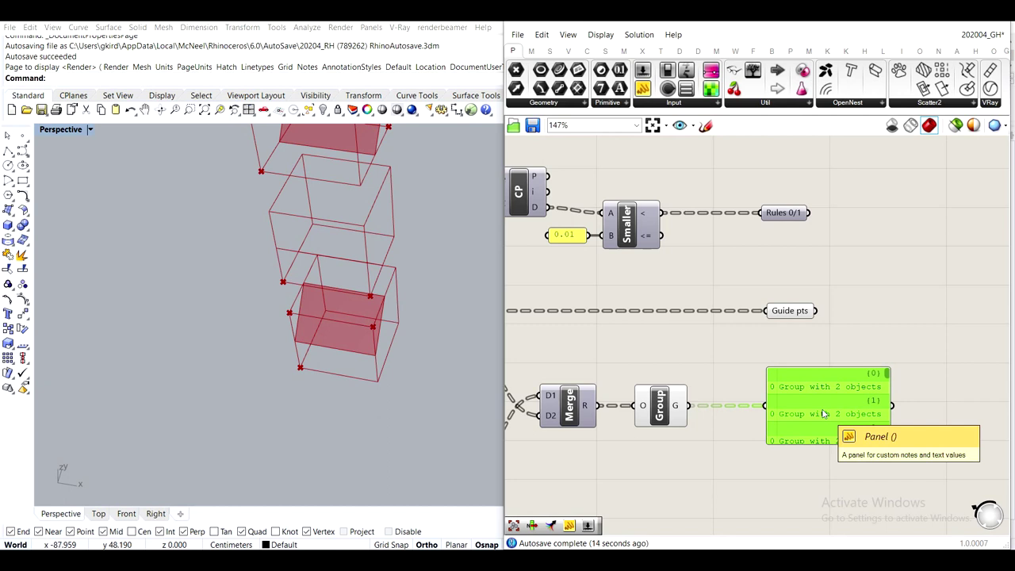
{"action": "right_click_drag", "start_coordinate": [738, 397], "coordinate": [753, 304]}
{"action": "left_click_drag", "start_coordinate": [805, 312], "coordinate": [913, 312]}
{"action": "double_click", "coordinate": [769, 385]}
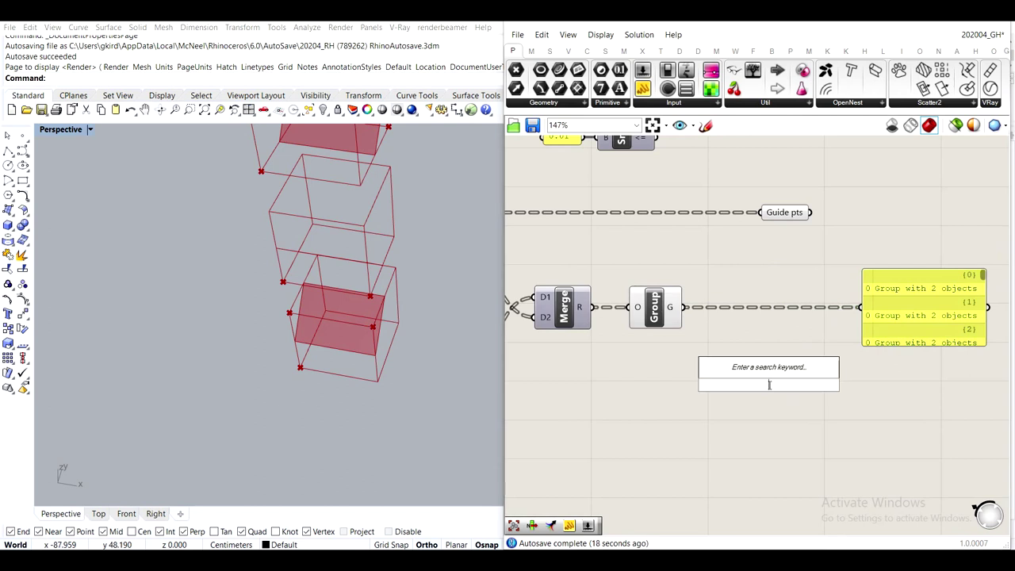
{"action": "type", "text": "geom"}
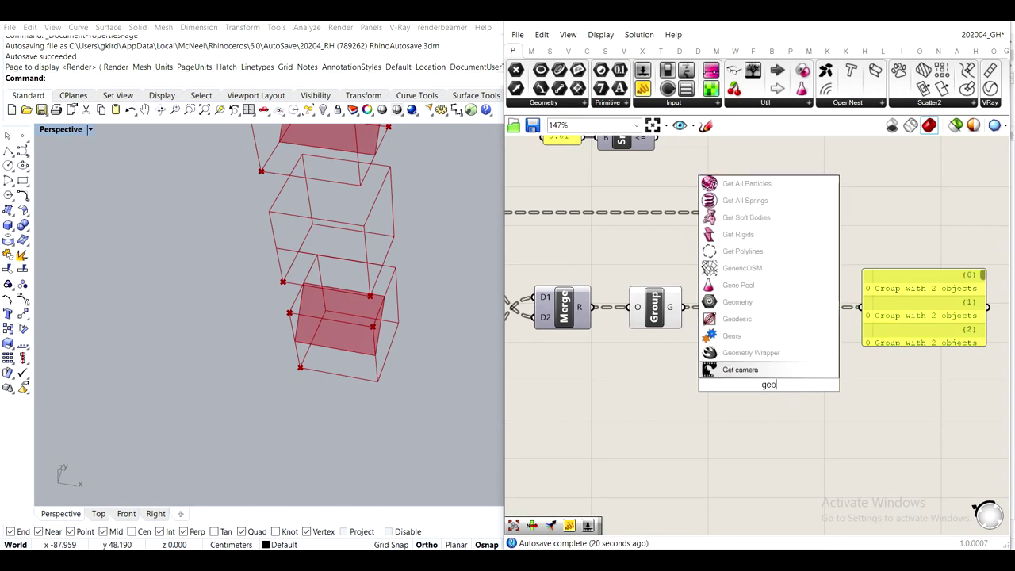
{"action": "left_click", "coordinate": [738, 352]}
{"action": "left_click_drag", "start_coordinate": [692, 307], "coordinate": [791, 311]}
{"action": "left_click", "coordinate": [925, 329]}
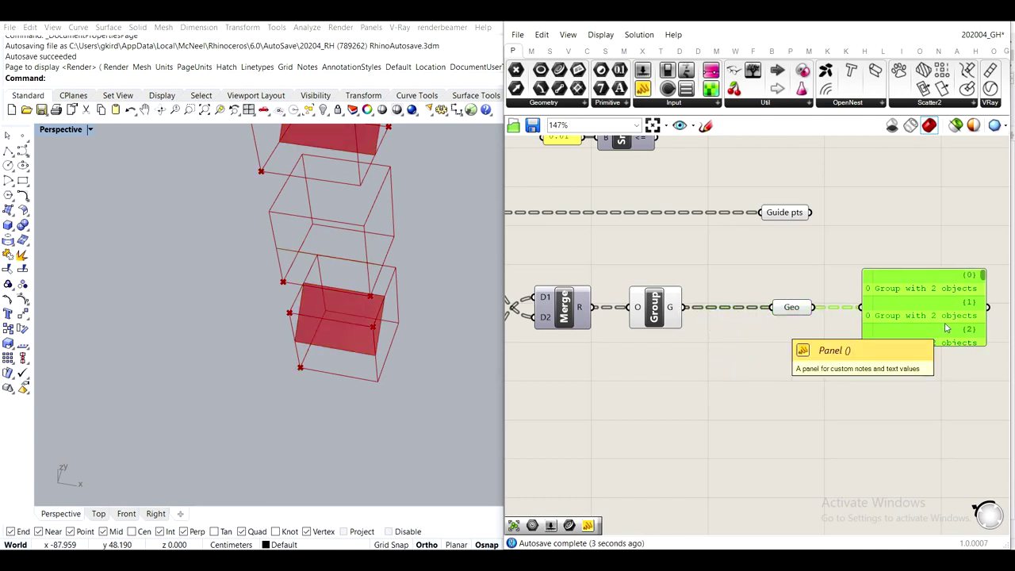
{"action": "key", "text": "Delete"}
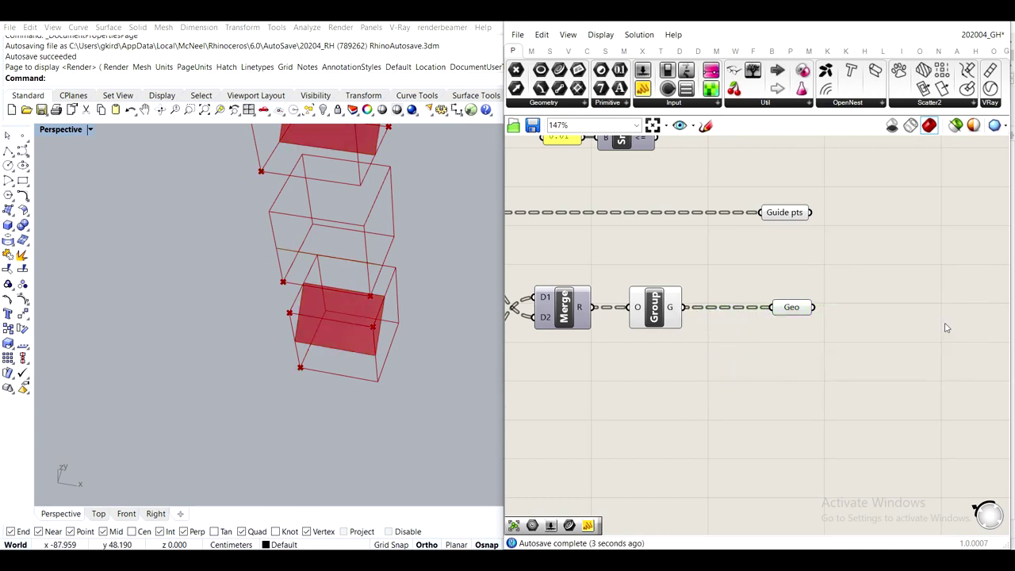
Rename the Geometry parameter to "Origin_pt / Tile geo" and hide the duplicate geometry preview at that end of the branch
{"action": "right_click", "coordinate": [794, 310]}
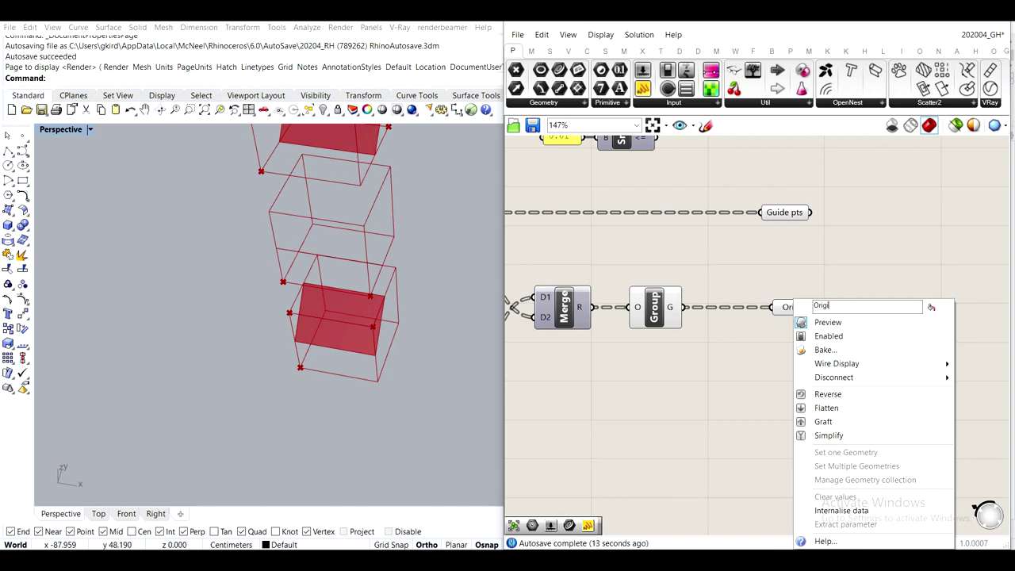
{"action": "type", "text": "PT"}
{"action": "type", "text": "_pt"}
{"action": "type", "text": " /"}
{"action": "type", "text": "eg"}
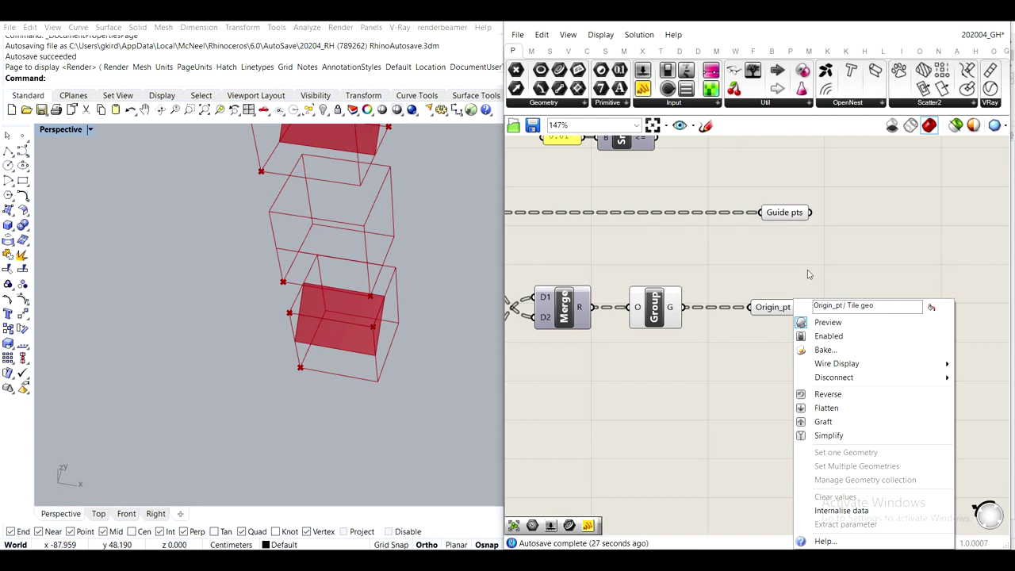
{"action": "key", "text": "Return"}
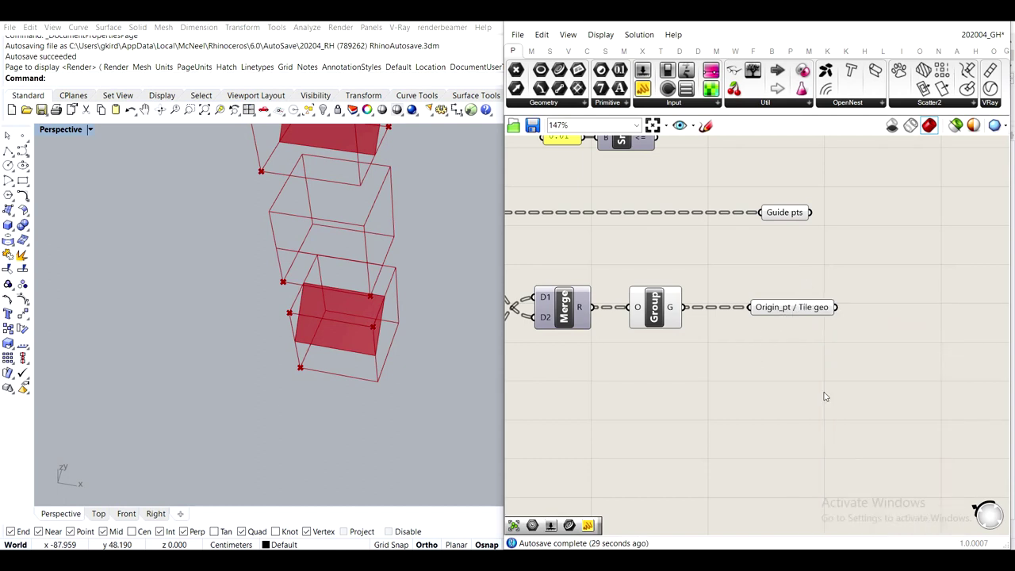
{"action": "scroll", "coordinate": [675, 361], "scroll_direction": "down", "scroll_amount": 3}
{"action": "left_click_drag", "start_coordinate": [803, 375], "coordinate": [758, 305]}
{"action": "middle_click", "coordinate": [757, 301]}
{"action": "left_click", "coordinate": [821, 240]}
Move the whole rebuilt definition further down, away from the framed reference definition
{"action": "scroll", "coordinate": [821, 240], "scroll_direction": "down", "scroll_amount": 5}
{"action": "right_click_drag", "start_coordinate": [666, 222], "coordinate": [737, 294]}
{"action": "right_click_drag", "start_coordinate": [672, 285], "coordinate": [804, 290]}
{"action": "scroll", "coordinate": [804, 289], "scroll_direction": "down", "scroll_amount": 5}
{"action": "scroll", "coordinate": [690, 285], "scroll_direction": "up", "scroll_amount": 3}
{"action": "scroll", "coordinate": [763, 288], "scroll_direction": "down", "scroll_amount": 2}
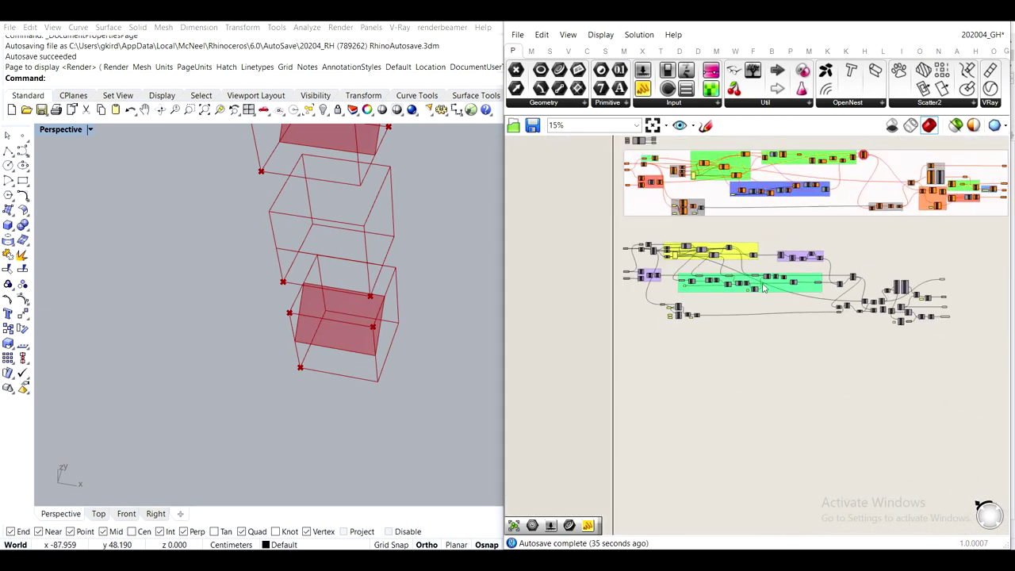
{"action": "left_click_drag", "start_coordinate": [961, 353], "coordinate": [627, 234]}
{"action": "left_click_drag", "start_coordinate": [736, 256], "coordinate": [745, 282]}
{"action": "left_click", "coordinate": [740, 294]}
{"action": "scroll", "coordinate": [911, 413], "scroll_direction": "up", "scroll_amount": 10}
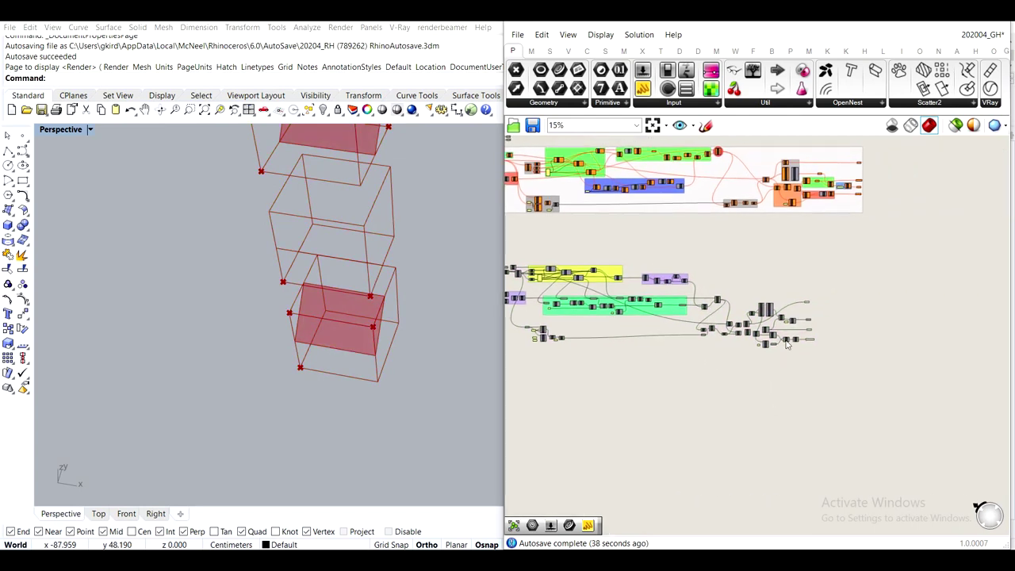
{"action": "left_click_drag", "start_coordinate": [828, 332], "coordinate": [820, 329]}
{"action": "left_click", "coordinate": [819, 316]}
{"action": "scroll", "coordinate": [775, 268], "scroll_direction": "down", "scroll_amount": 10}
{"action": "right_click_drag", "start_coordinate": [589, 260], "coordinate": [710, 339]}
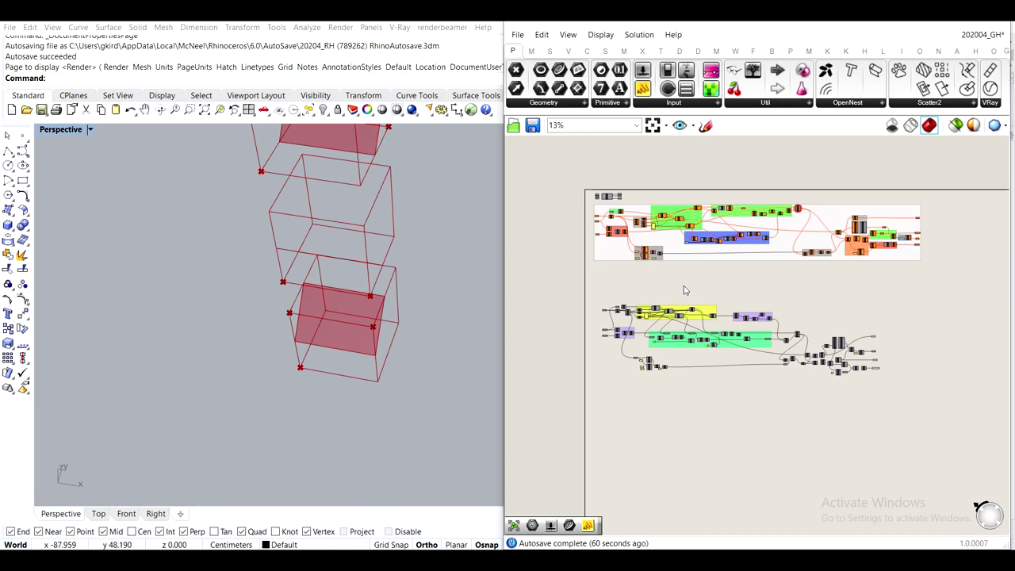
Move the whole rebuilt definition up above the frame that contains the reference definition
{"action": "left_click_drag", "start_coordinate": [912, 412], "coordinate": [568, 293]}
{"action": "left_click_drag", "start_coordinate": [711, 313], "coordinate": [755, 329]}
{"action": "right_click_drag", "start_coordinate": [755, 329], "coordinate": [653, 441]}
{"action": "left_click_drag", "start_coordinate": [654, 441], "coordinate": [667, 195]}
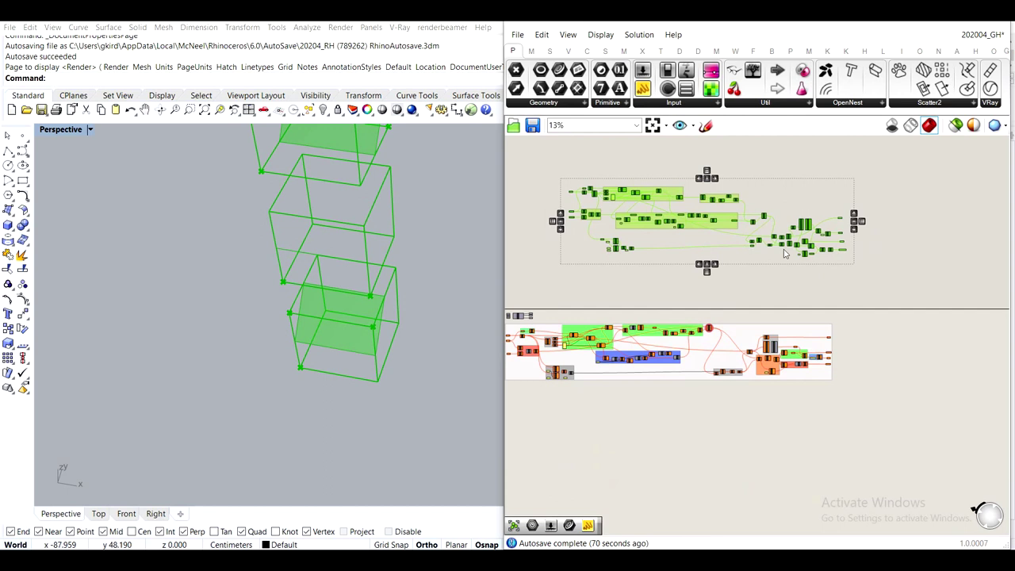
Paste a duplicate of the whole rebuilt definition and place it below the reference definition inside the frame
{"action": "key", "text": "ctrl+v"}
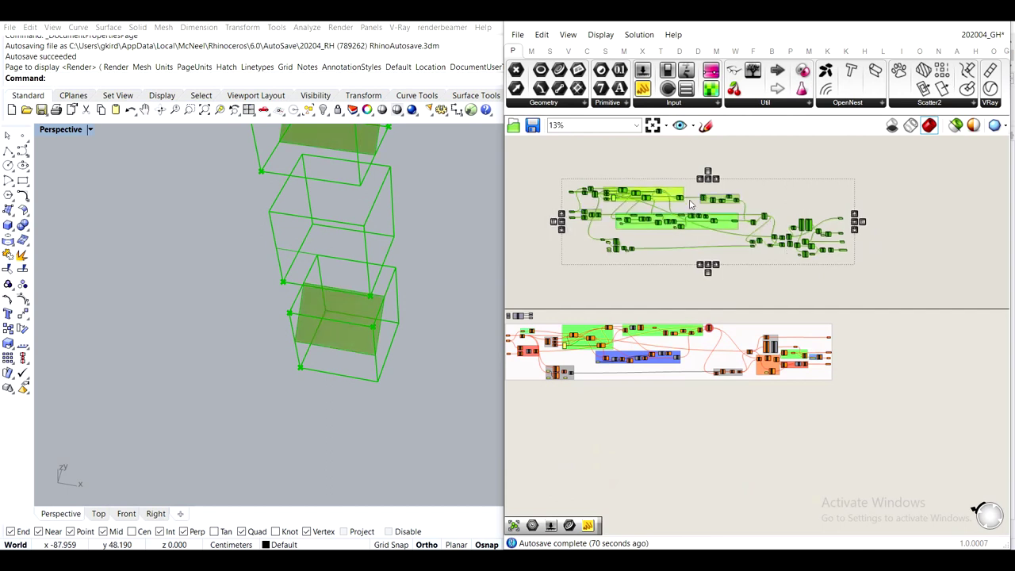
{"action": "left_click_drag", "start_coordinate": [679, 196], "coordinate": [643, 454], "text": "alt"}
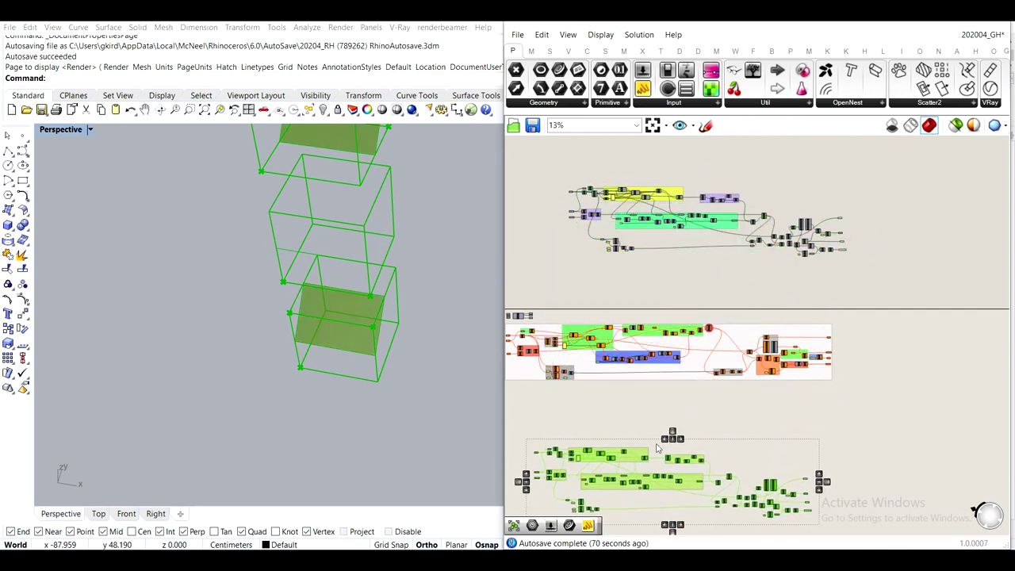
{"action": "right_click_drag", "start_coordinate": [673, 420], "coordinate": [706, 341]}
{"action": "left_click", "coordinate": [706, 341]}
{"action": "scroll", "coordinate": [712, 419], "scroll_direction": "up", "scroll_amount": 1}
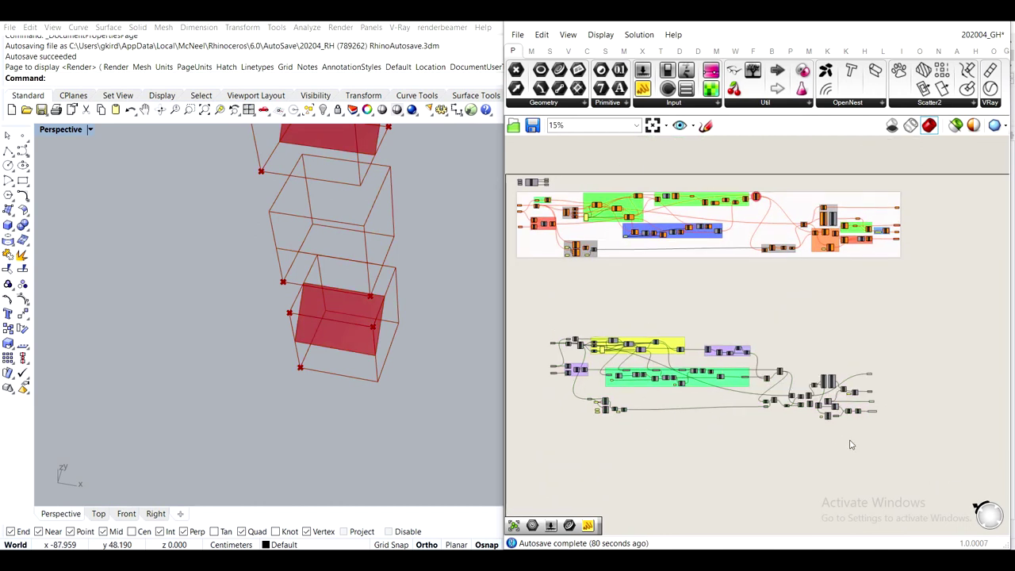
Select all components of the duplicated definition except its input and output parameters and collapse them into a cluster
{"action": "left_click_drag", "start_coordinate": [864, 453], "coordinate": [557, 314]}
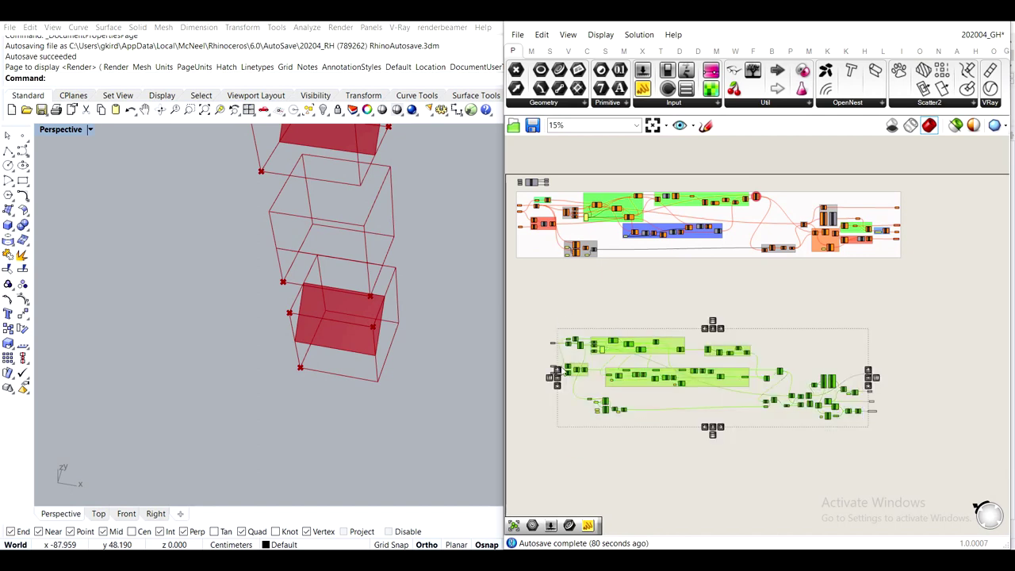
{"action": "scroll", "coordinate": [555, 313], "scroll_direction": "up", "scroll_amount": 5}
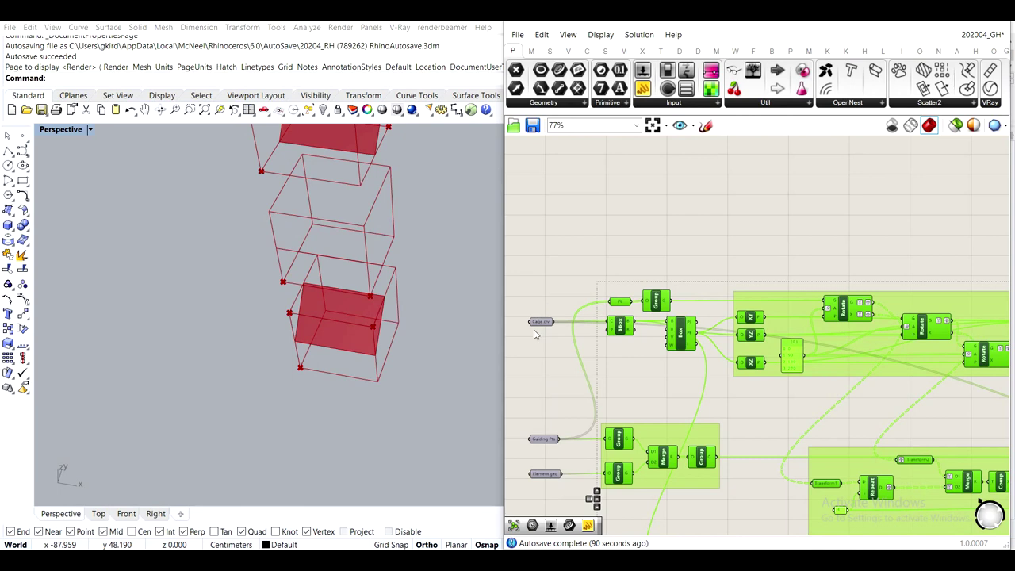
{"action": "scroll", "coordinate": [564, 308], "scroll_direction": "down", "scroll_amount": 6}
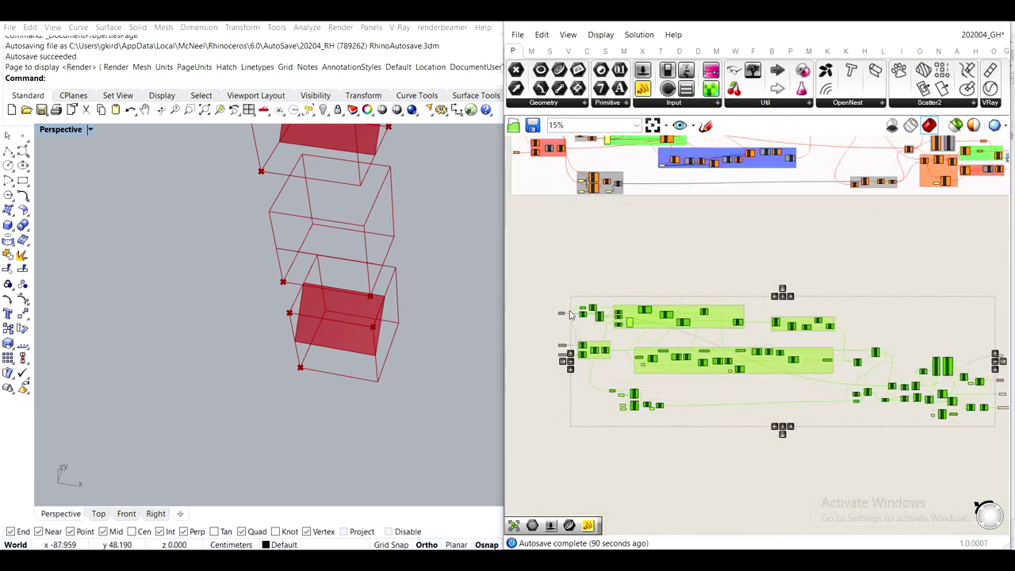
{"action": "scroll", "coordinate": [806, 339], "scroll_direction": "up", "scroll_amount": 4}
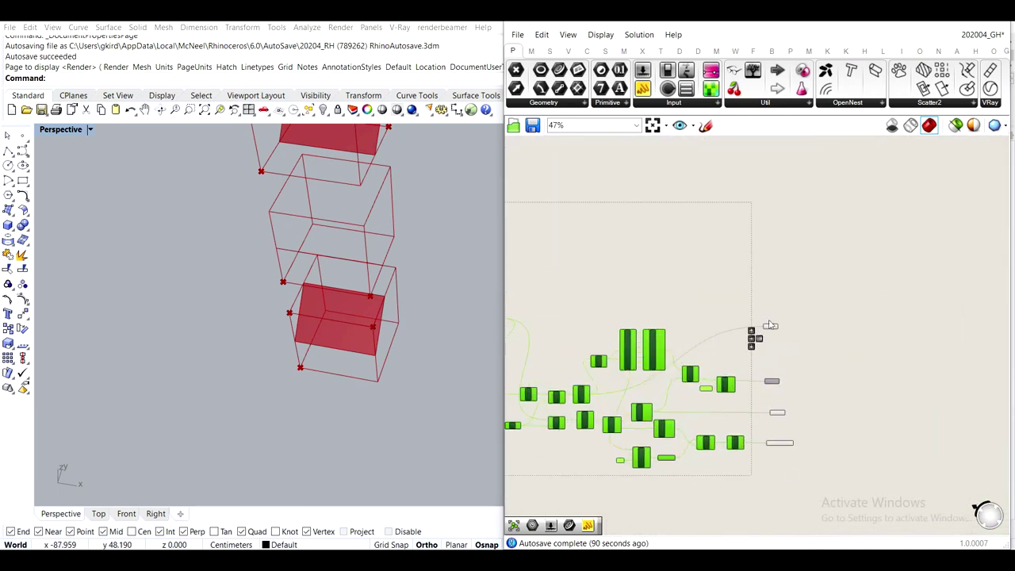
{"action": "scroll", "coordinate": [771, 444], "scroll_direction": "down", "scroll_amount": 4}
{"action": "right_click_drag", "start_coordinate": [638, 384], "coordinate": [899, 362]}
{"action": "scroll", "coordinate": [703, 339], "scroll_direction": "up", "scroll_amount": 2}
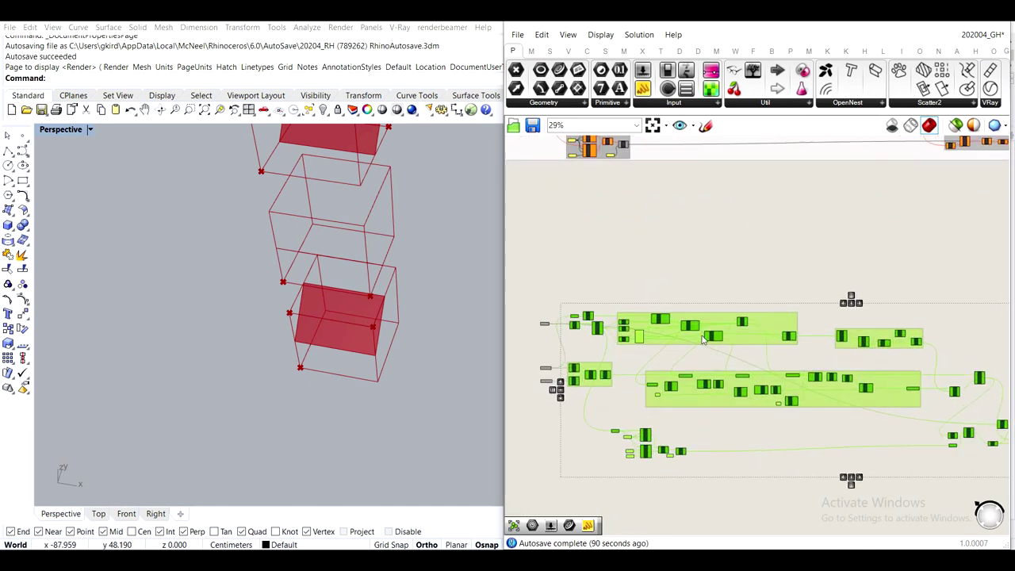
{"action": "scroll", "coordinate": [583, 320], "scroll_direction": "up", "scroll_amount": 2}
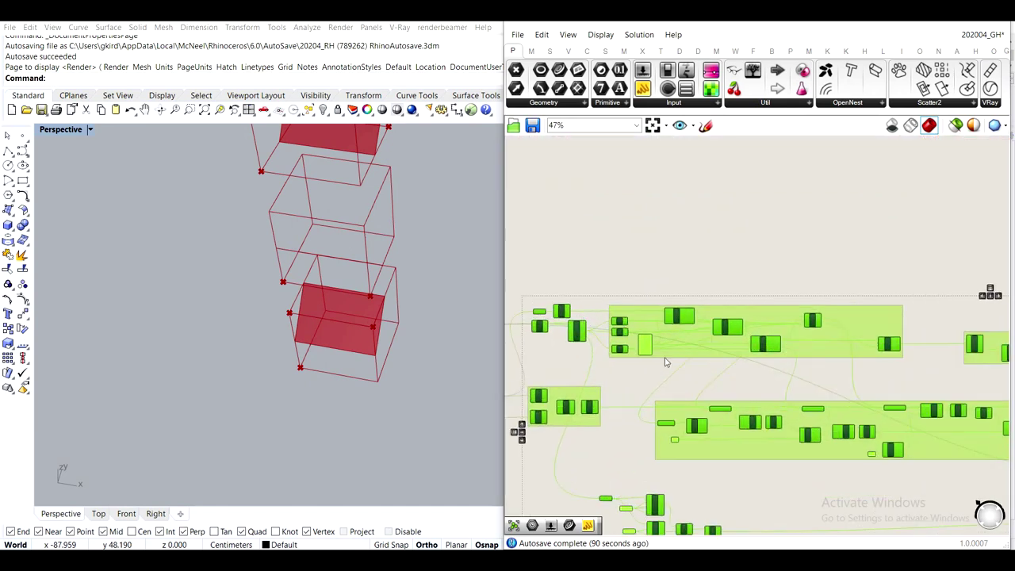
{"action": "scroll", "coordinate": [669, 357], "scroll_direction": "down", "scroll_amount": 4}
{"action": "right_click_drag", "start_coordinate": [848, 376], "coordinate": [693, 294]}
{"action": "scroll", "coordinate": [692, 294], "scroll_direction": "down", "scroll_amount": 3}
{"action": "scroll", "coordinate": [692, 296], "scroll_direction": "up", "scroll_amount": 3}
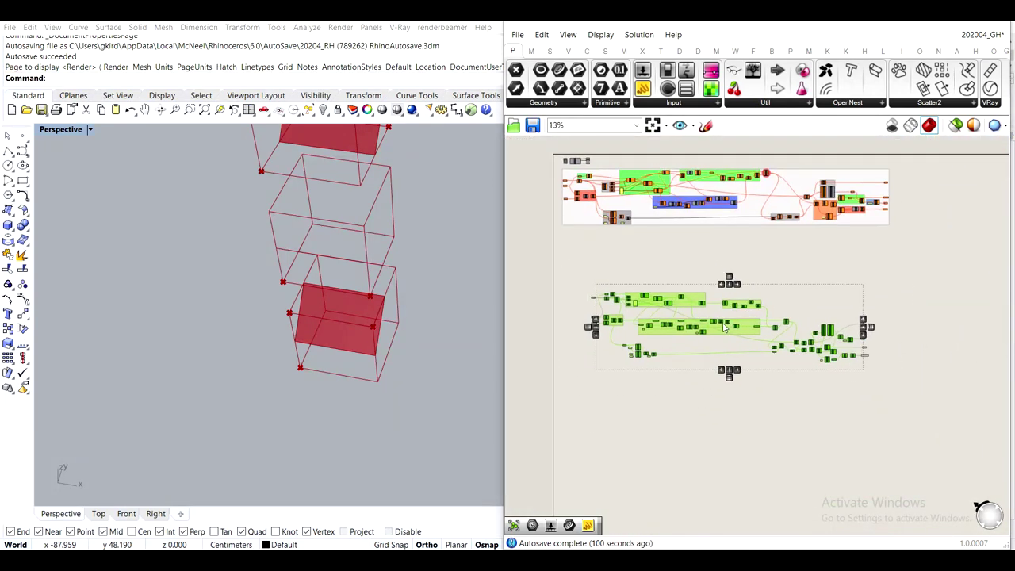
{"action": "scroll", "coordinate": [687, 317], "scroll_direction": "up", "scroll_amount": 2}
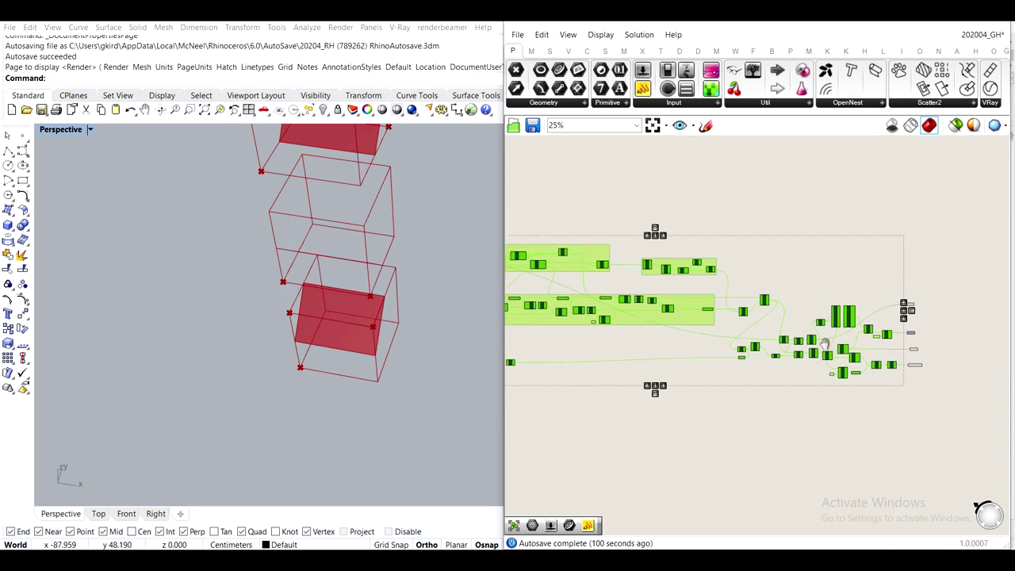
{"action": "right_click", "coordinate": [719, 316]}
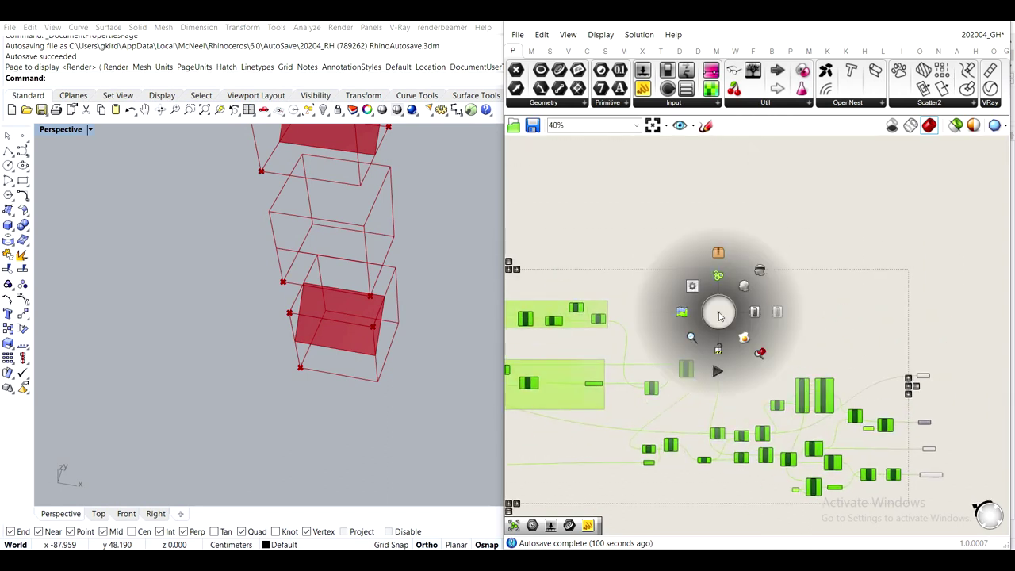
{"action": "left_click", "coordinate": [714, 258]}
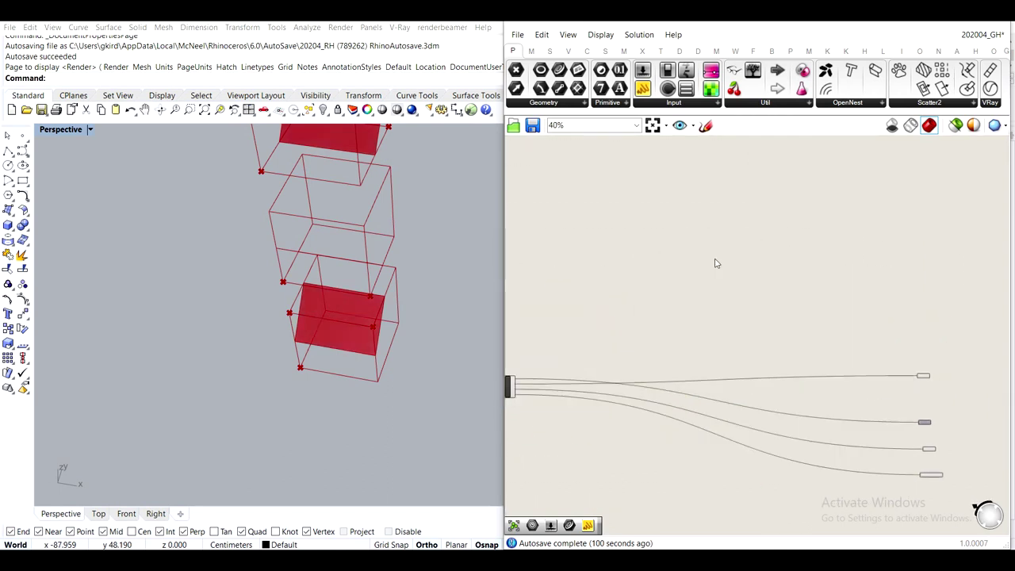
Move the four output parameters together so they sit close beside the new cluster
{"action": "scroll", "coordinate": [715, 260], "scroll_direction": "down", "scroll_amount": 4}
{"action": "right_click_drag", "start_coordinate": [609, 328], "coordinate": [778, 362]}
{"action": "scroll", "coordinate": [778, 362], "scroll_direction": "up", "scroll_amount": 2}
{"action": "left_click_drag", "start_coordinate": [779, 362], "coordinate": [537, 320]}
{"action": "scroll", "coordinate": [595, 317], "scroll_direction": "down", "scroll_amount": 3}
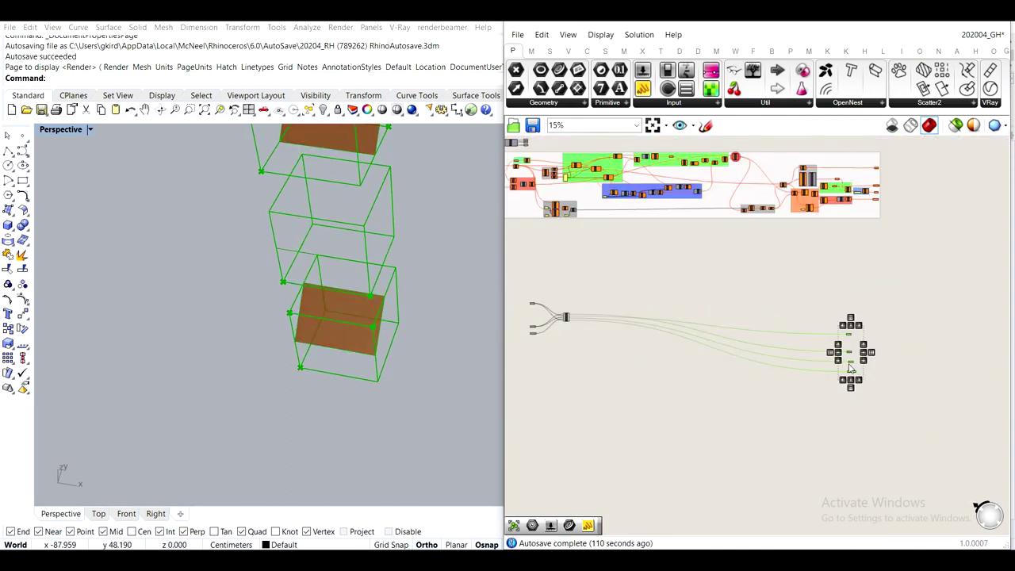
{"action": "left_click_drag", "start_coordinate": [851, 366], "coordinate": [588, 332]}
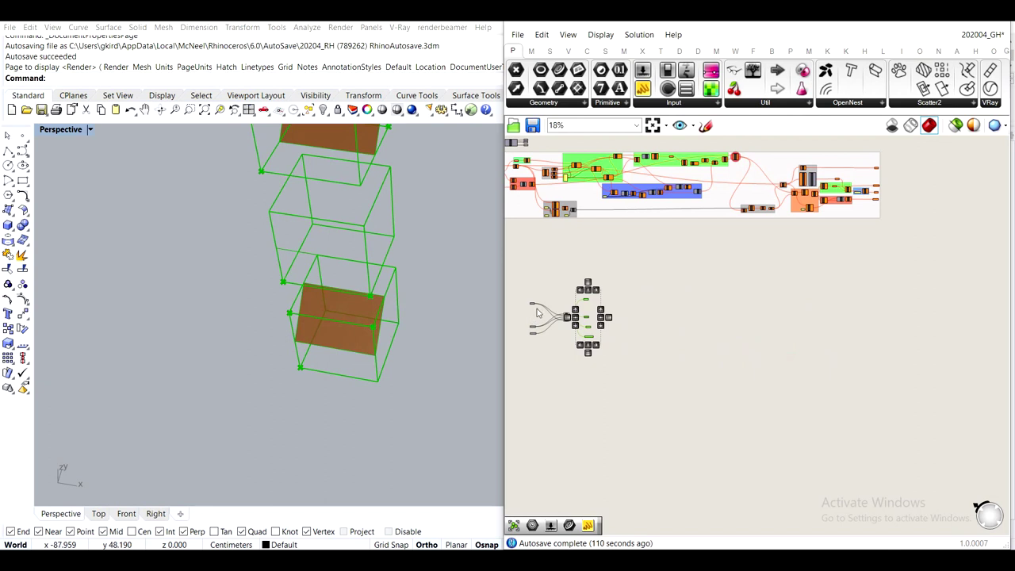
Stack the Guiding Pts, Cage crv and Element geo parameters in that order on the cluster's input side
{"action": "scroll", "coordinate": [540, 313], "scroll_direction": "up", "scroll_amount": 8}
{"action": "left_click", "coordinate": [671, 287]}
{"action": "right_click_drag", "start_coordinate": [609, 339], "coordinate": [702, 315]}
{"action": "left_click_drag", "start_coordinate": [599, 263], "coordinate": [629, 347]}
{"action": "left_click_drag", "start_coordinate": [608, 398], "coordinate": [633, 323]}
{"action": "left_click_drag", "start_coordinate": [608, 432], "coordinate": [635, 351]}
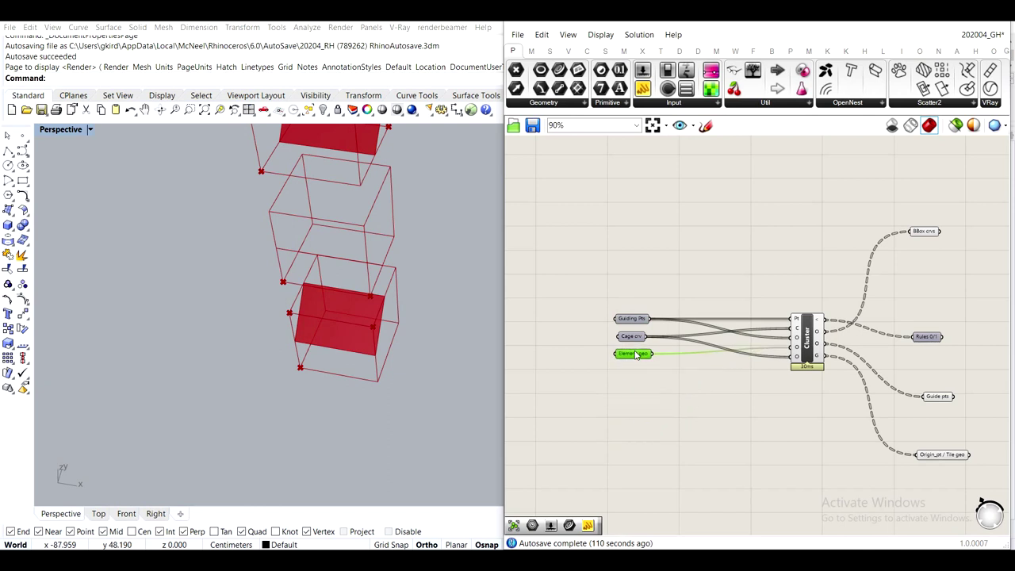
Line up Rules 0/1, BBox crvs, Guide pts and Origin_pt / Tile geo with their cluster outputs, close to the cluster
{"action": "right_click_drag", "start_coordinate": [828, 358], "coordinate": [690, 361]}
{"action": "scroll", "coordinate": [754, 252], "scroll_direction": "up", "scroll_amount": 2}
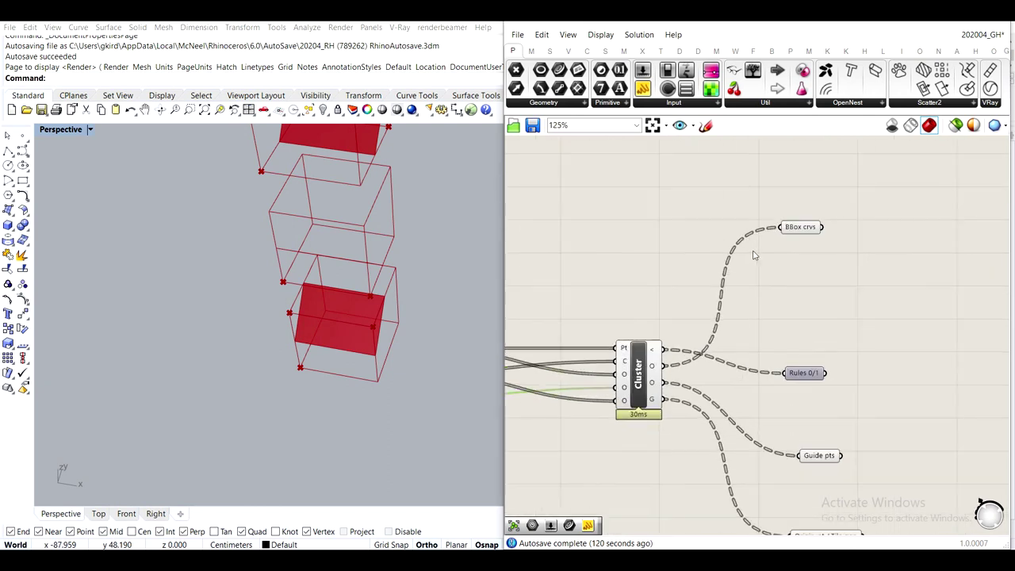
{"action": "left_click_drag", "start_coordinate": [800, 375], "coordinate": [790, 352]}
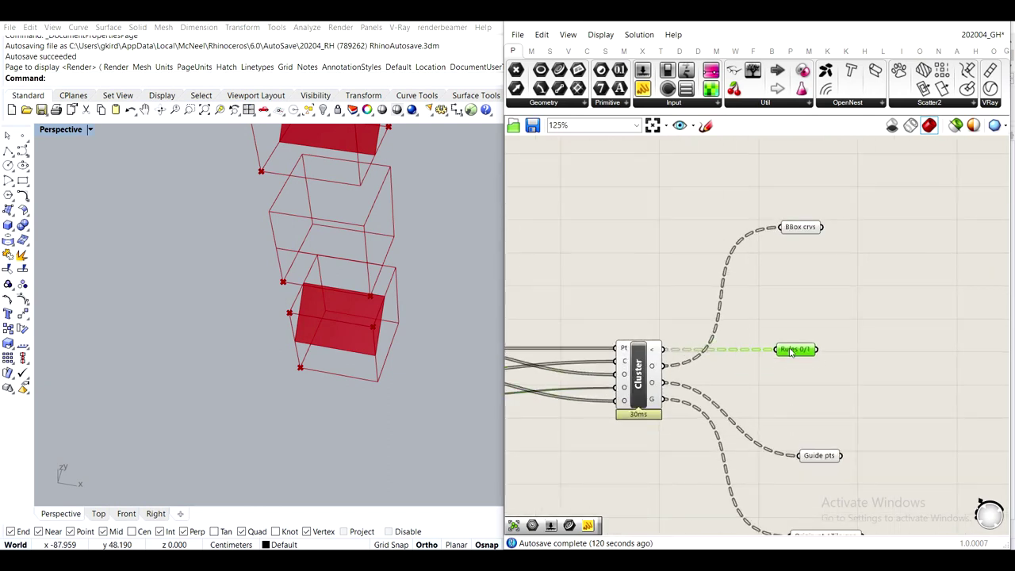
{"action": "left_click_drag", "start_coordinate": [804, 225], "coordinate": [801, 370]}
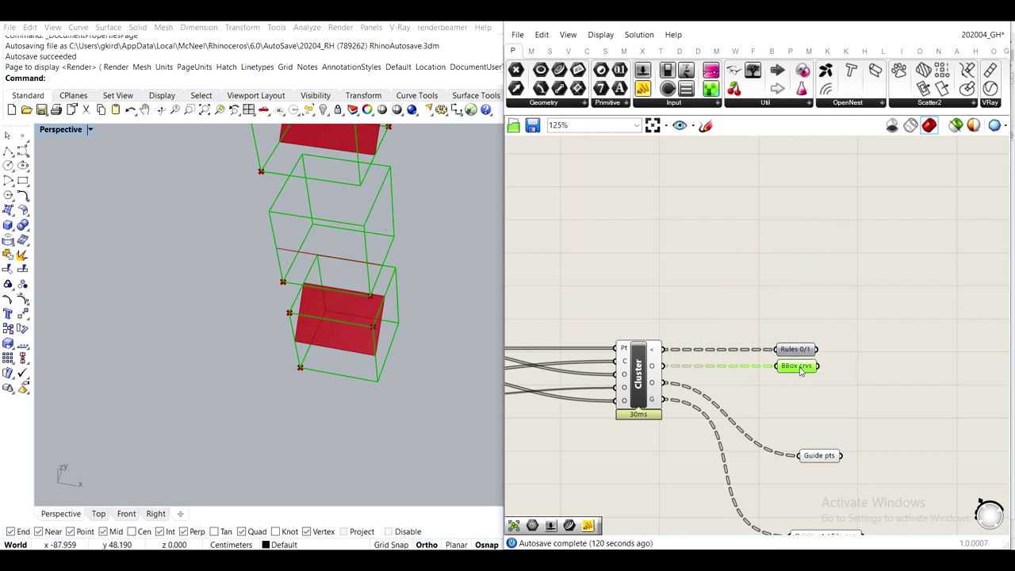
{"action": "left_click_drag", "start_coordinate": [828, 456], "coordinate": [801, 386]}
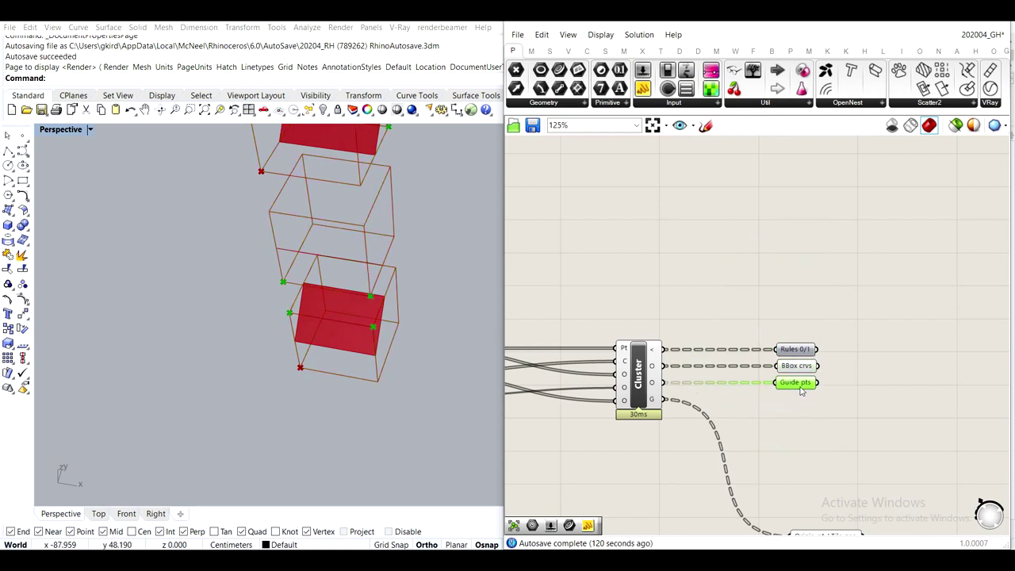
{"action": "left_click_drag", "start_coordinate": [804, 452], "coordinate": [786, 315]}
{"action": "left_click_drag", "start_coordinate": [810, 371], "coordinate": [719, 230]}
{"action": "left_click_drag", "start_coordinate": [756, 281], "coordinate": [668, 282]}
Open the cluster and examine its point, curve and object inputs and the components they feed
{"action": "right_click_drag", "start_coordinate": [646, 326], "coordinate": [807, 350]}
{"action": "left_click", "coordinate": [587, 381]}
{"action": "right_click_drag", "start_coordinate": [587, 380], "coordinate": [674, 380]}
{"action": "scroll", "coordinate": [612, 274], "scroll_direction": "up", "scroll_amount": 3}
{"action": "right_click_drag", "start_coordinate": [814, 324], "coordinate": [663, 300]}
{"action": "scroll", "coordinate": [856, 265], "scroll_direction": "down", "scroll_amount": 2}
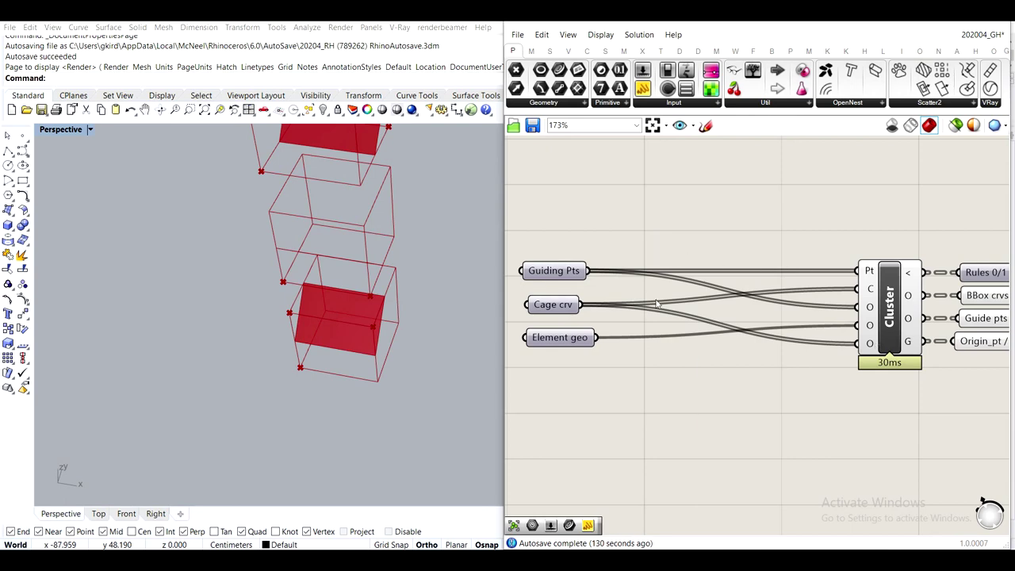
{"action": "right_click_drag", "start_coordinate": [892, 311], "coordinate": [778, 295]}
{"action": "double_click", "coordinate": [779, 295]}
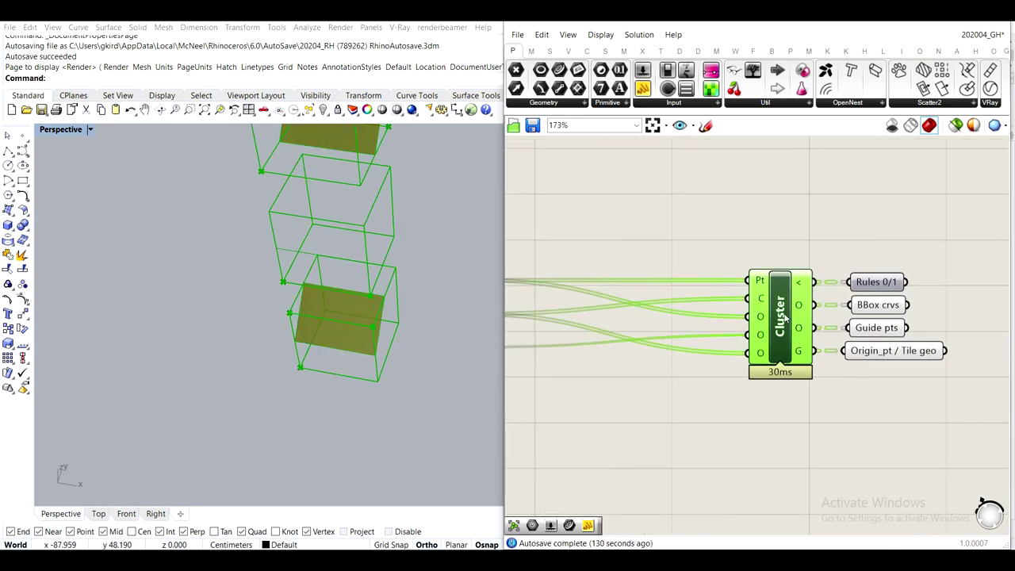
{"action": "scroll", "coordinate": [611, 307], "scroll_direction": "up", "scroll_amount": 9}
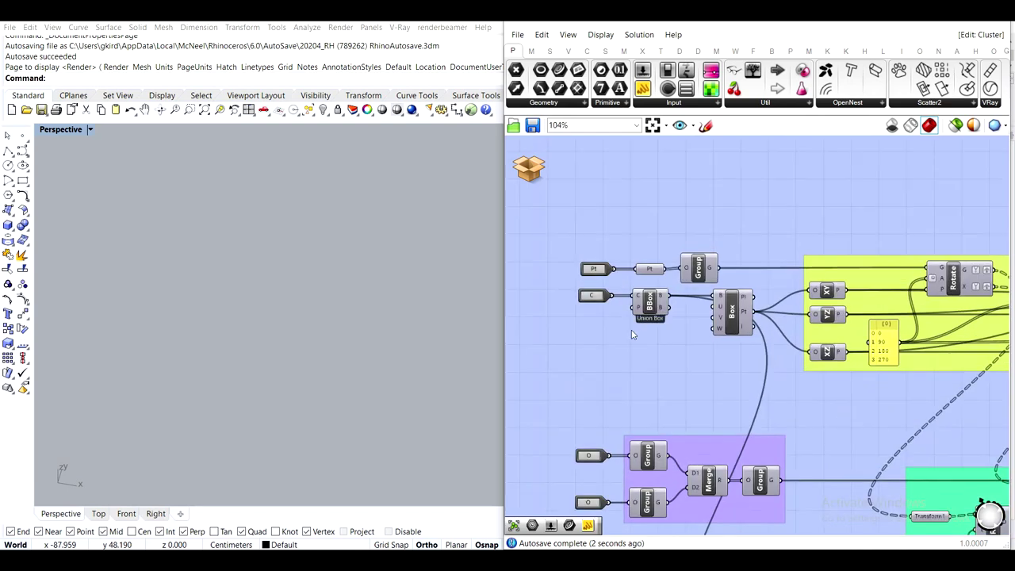
{"action": "left_click_drag", "start_coordinate": [663, 338], "coordinate": [665, 277]}
{"action": "left_click", "coordinate": [582, 317]}
{"action": "scroll", "coordinate": [612, 341], "scroll_direction": "down", "scroll_amount": 4}
{"action": "right_click_drag", "start_coordinate": [645, 360], "coordinate": [687, 288]}
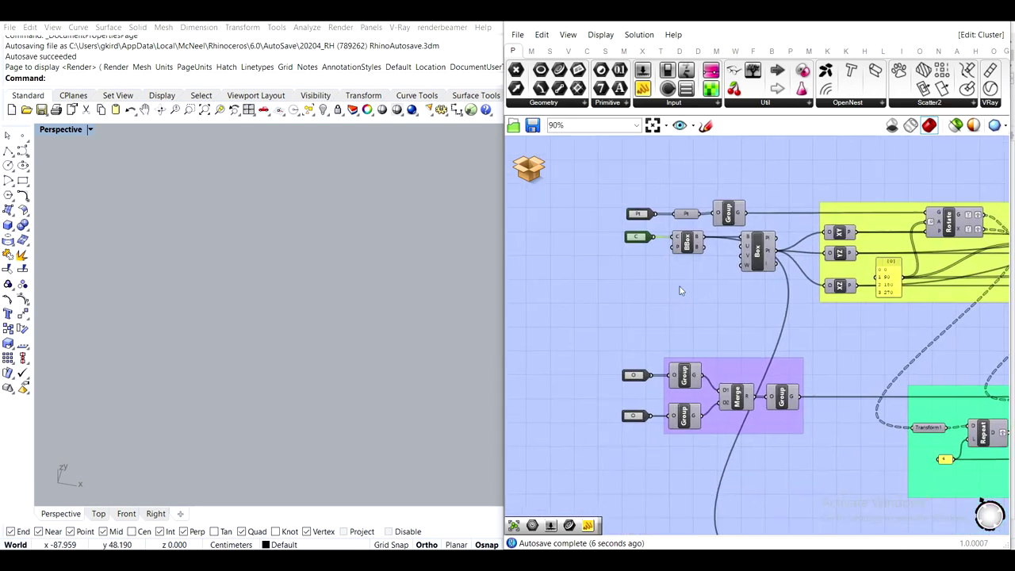
{"action": "scroll", "coordinate": [687, 403], "scroll_direction": "up", "scroll_amount": 2}
{"action": "right_click_drag", "start_coordinate": [687, 411], "coordinate": [671, 344]}
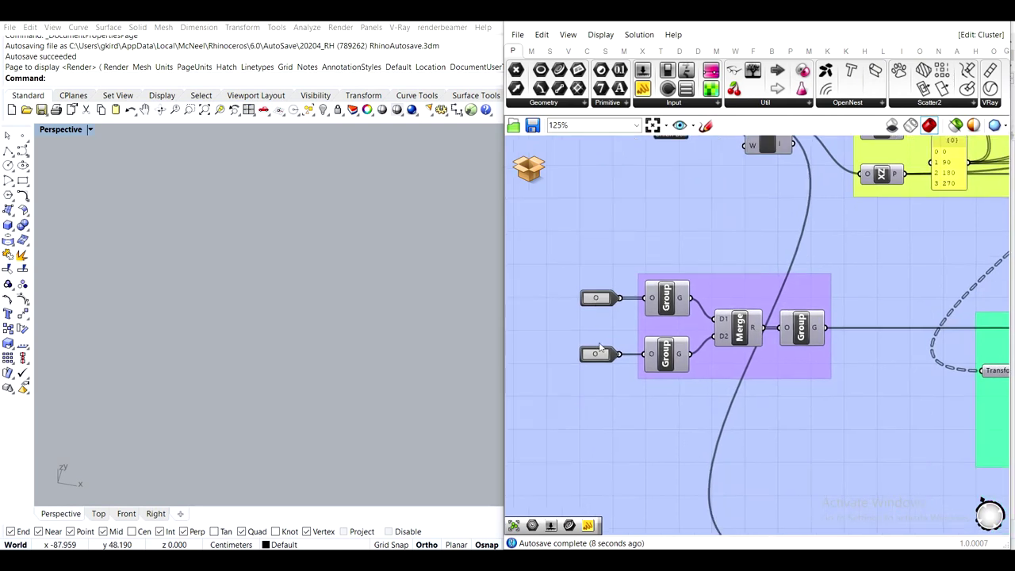
{"action": "scroll", "coordinate": [659, 345], "scroll_direction": "down", "scroll_amount": 3}
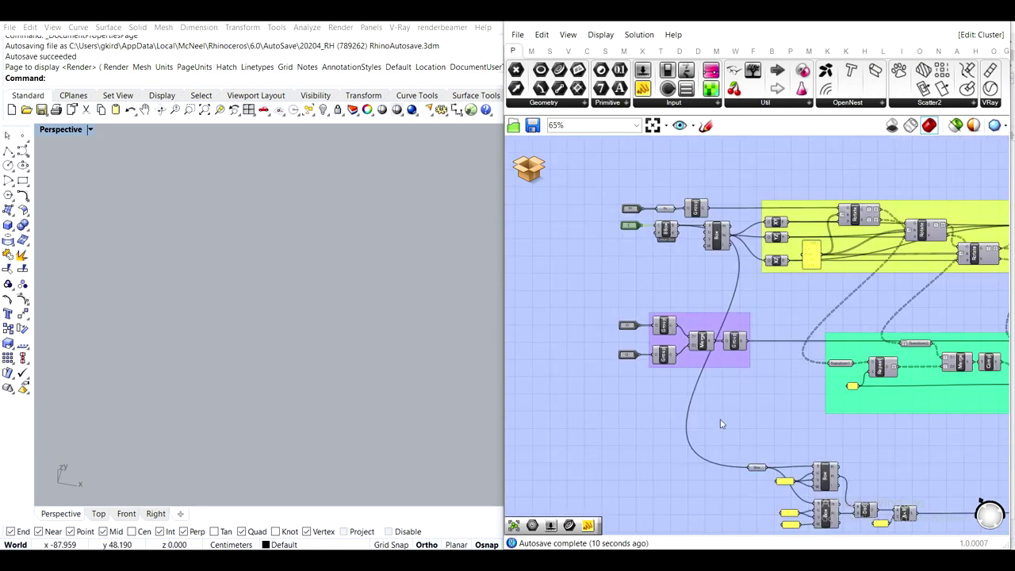
Inspect the separate Objects input feeding the Group and Move components inside the cluster, and return to the parent definition
{"action": "right_click_drag", "start_coordinate": [720, 421], "coordinate": [682, 389]}
{"action": "scroll", "coordinate": [688, 299], "scroll_direction": "down", "scroll_amount": 3}
{"action": "right_click_drag", "start_coordinate": [852, 335], "coordinate": [590, 290]}
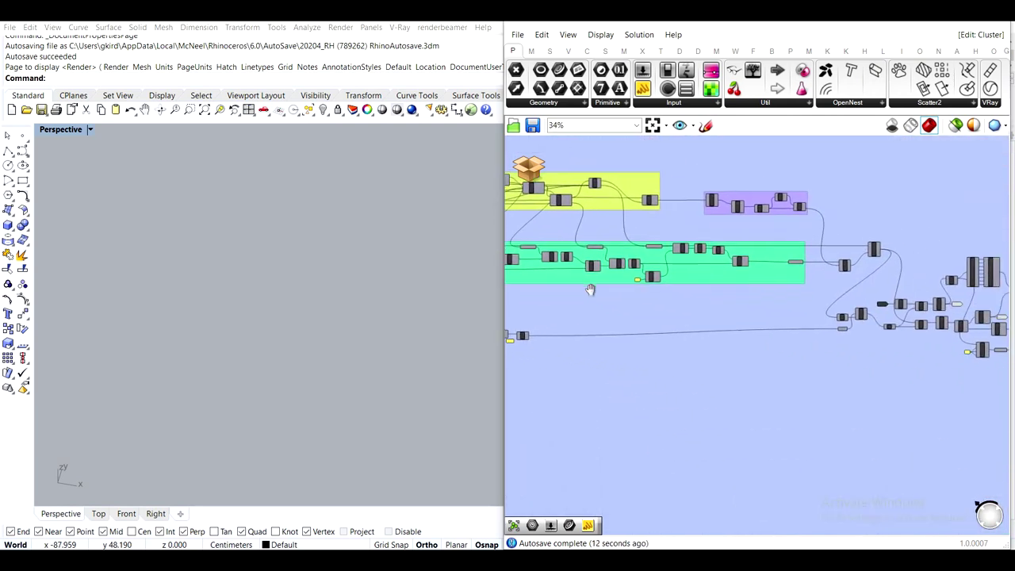
{"action": "scroll", "coordinate": [873, 304], "scroll_direction": "up", "scroll_amount": 6}
{"action": "right_click_drag", "start_coordinate": [932, 303], "coordinate": [733, 289]}
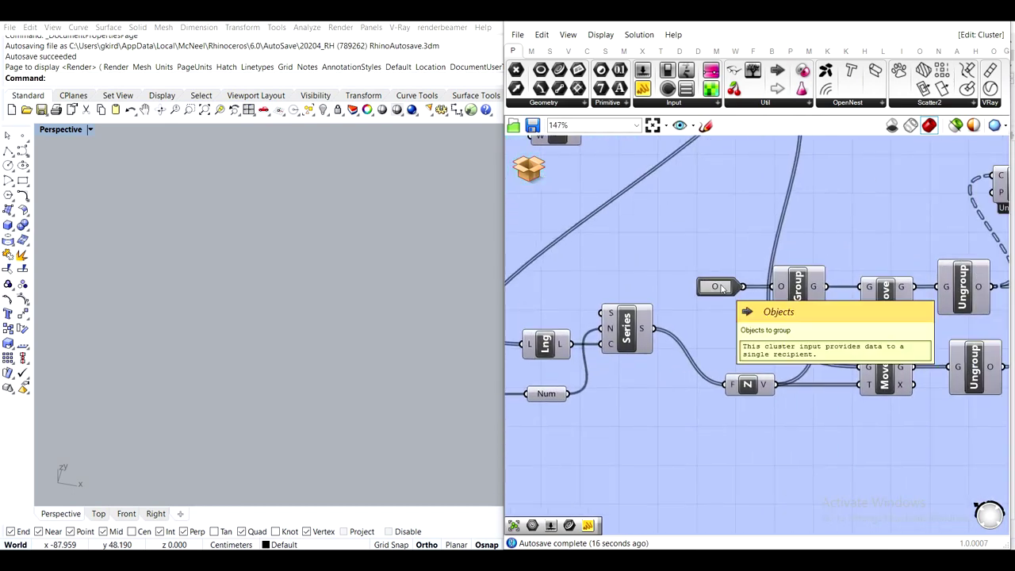
{"action": "scroll", "coordinate": [781, 304], "scroll_direction": "down", "scroll_amount": 3}
{"action": "scroll", "coordinate": [789, 305], "scroll_direction": "up", "scroll_amount": 2}
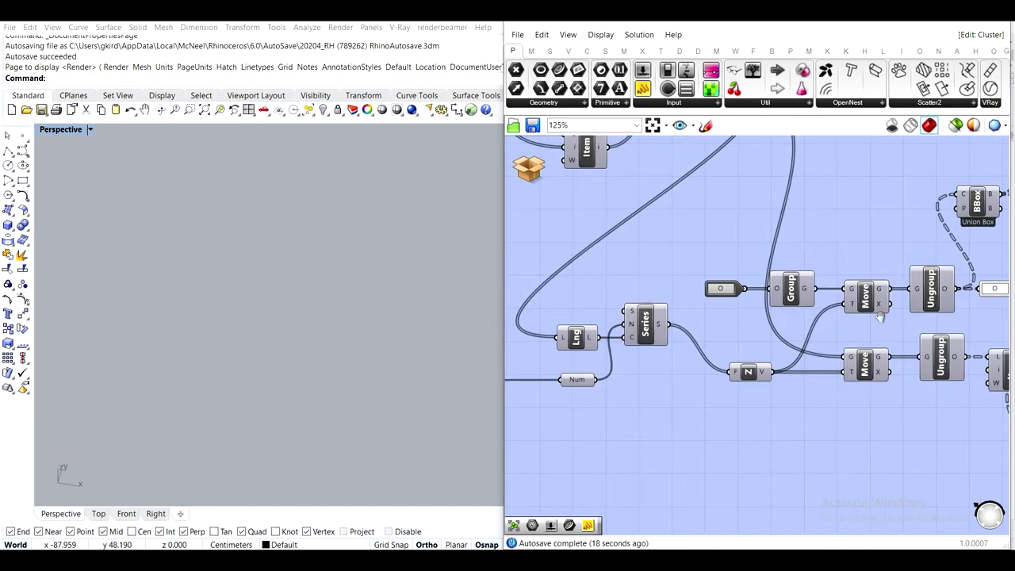
{"action": "right_click_drag", "start_coordinate": [880, 317], "coordinate": [813, 317]}
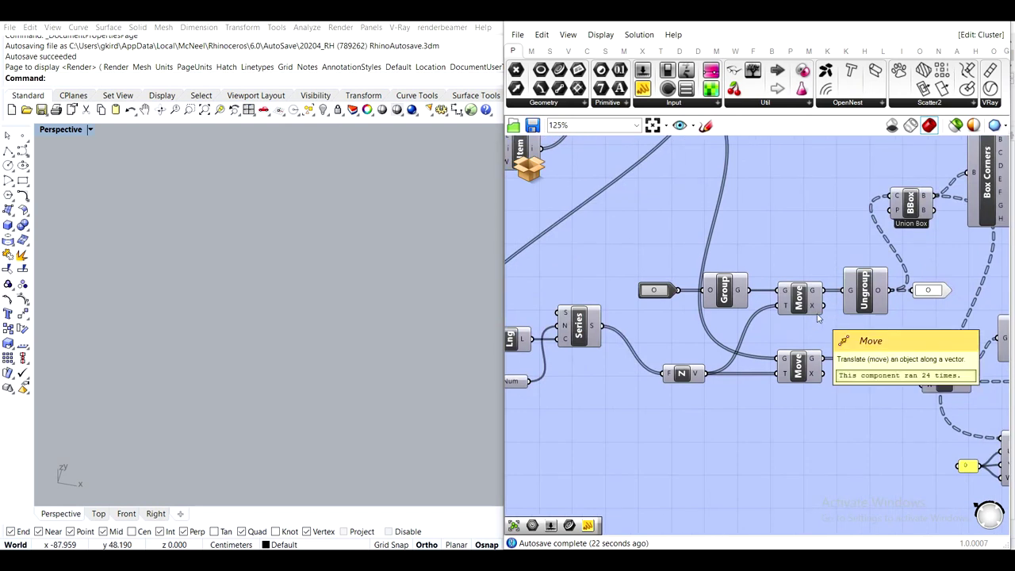
{"action": "left_click", "coordinate": [530, 165]}
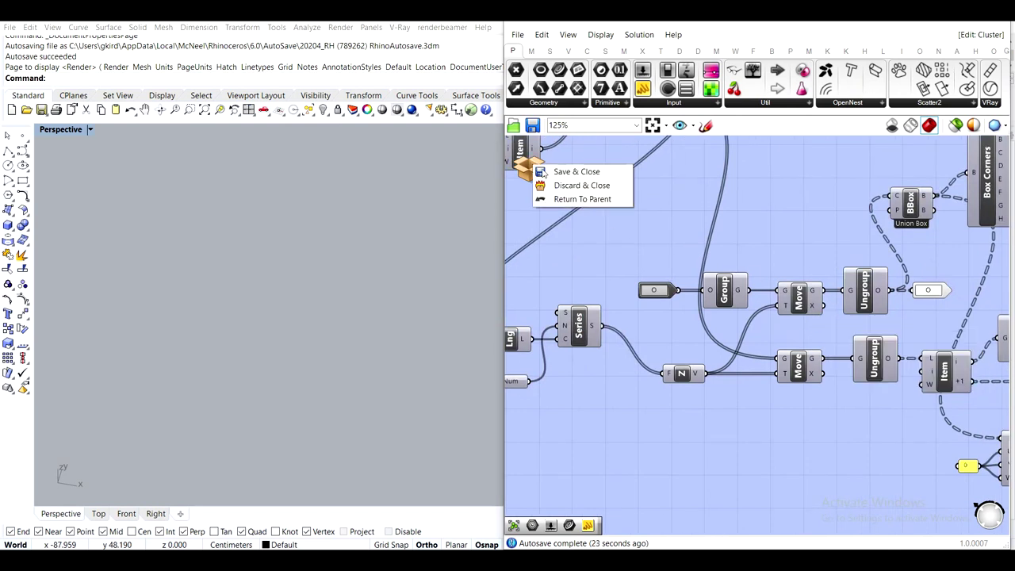
{"action": "left_click", "coordinate": [598, 193]}
Delete the cluster together with its connected input and output parameters
{"action": "left_click", "coordinate": [533, 337]}
{"action": "scroll", "coordinate": [580, 350], "scroll_direction": "down", "scroll_amount": 3}
{"action": "left_click_drag", "start_coordinate": [790, 392], "coordinate": [510, 293]}
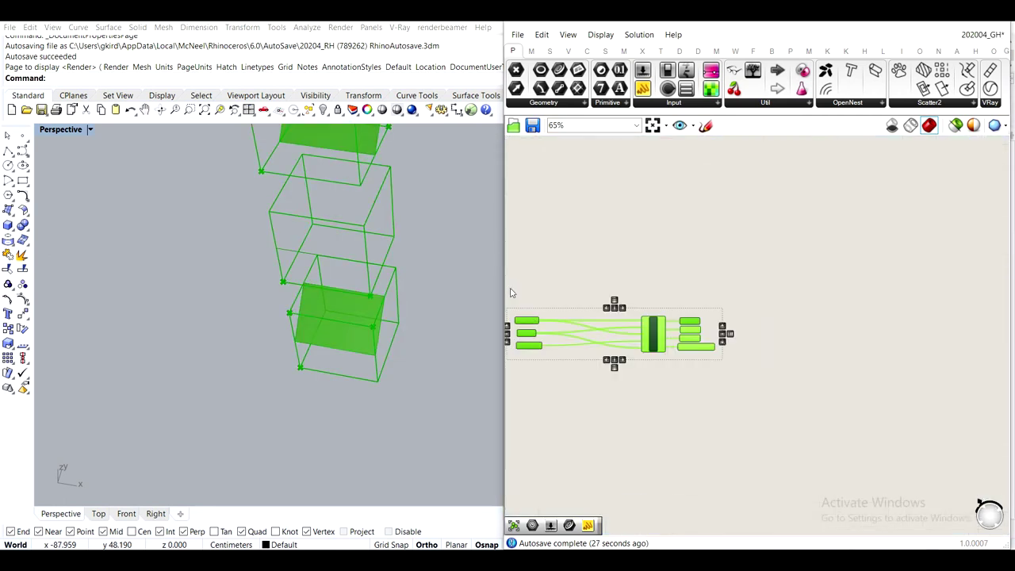
{"action": "key", "text": "Delete"}
Duplicate the whole rebuilt definition from above the frame and place the copy below the reference definition inside it
{"action": "scroll", "coordinate": [671, 255], "scroll_direction": "down", "scroll_amount": 9}
{"action": "right_click_drag", "start_coordinate": [774, 245], "coordinate": [834, 424]}
{"action": "scroll", "coordinate": [825, 396], "scroll_direction": "down", "scroll_amount": 1}
{"action": "left_click_drag", "start_coordinate": [909, 314], "coordinate": [639, 206]}
{"action": "key", "text": "ctrl+c"}
{"action": "key", "text": "ctrl+v"}
{"action": "left_click_drag", "start_coordinate": [735, 240], "coordinate": [711, 456]}
{"action": "left_click", "coordinate": [682, 421]}
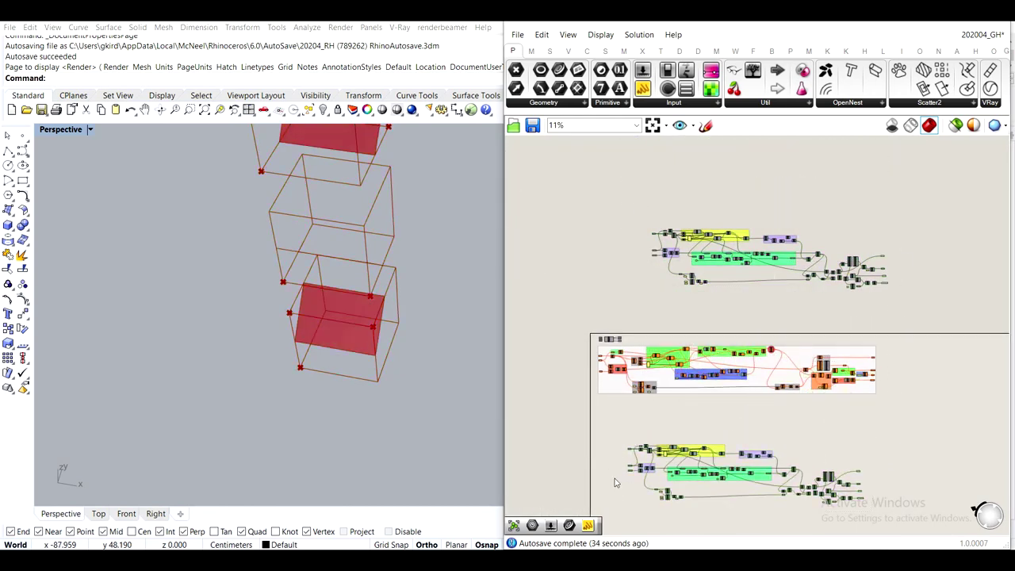
Move the copy's Guiding Pts parameter further out and add a Point parameter between it and the components it feeds
{"action": "scroll", "coordinate": [627, 412], "scroll_direction": "up", "scroll_amount": 6}
{"action": "left_click_drag", "start_coordinate": [611, 405], "coordinate": [569, 403]}
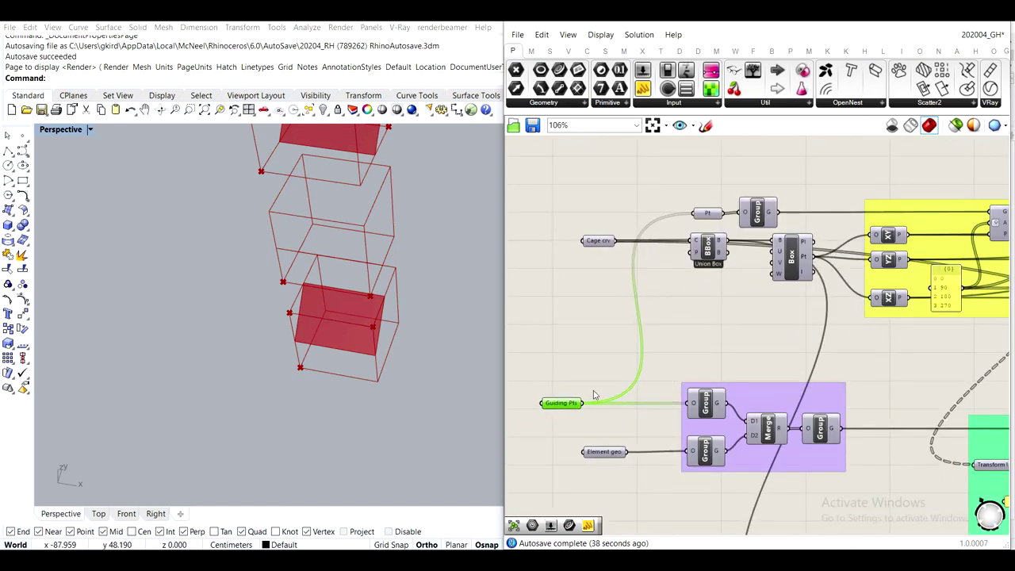
{"action": "double_click", "coordinate": [662, 342]}
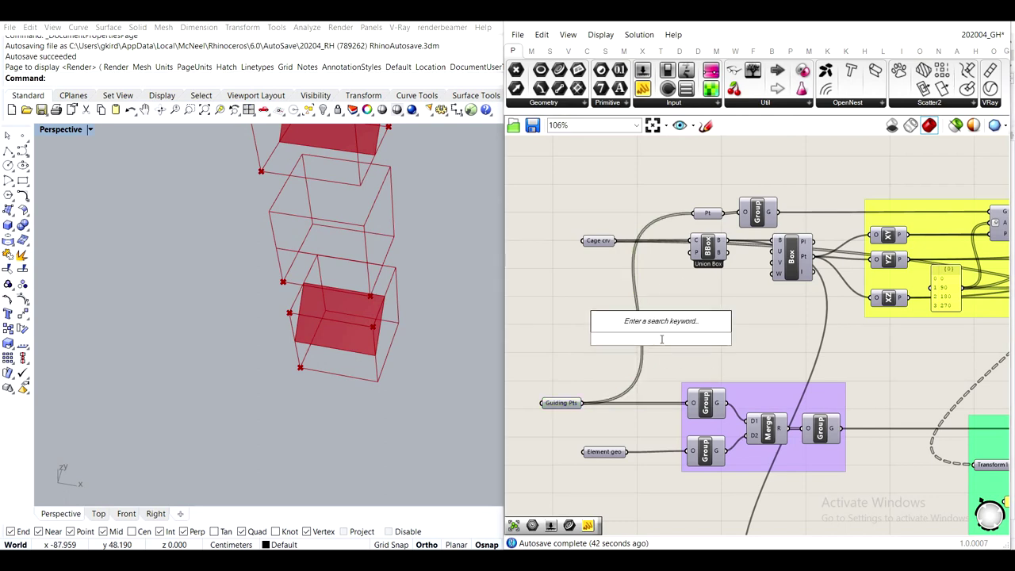
{"action": "type", "text": "pt"}
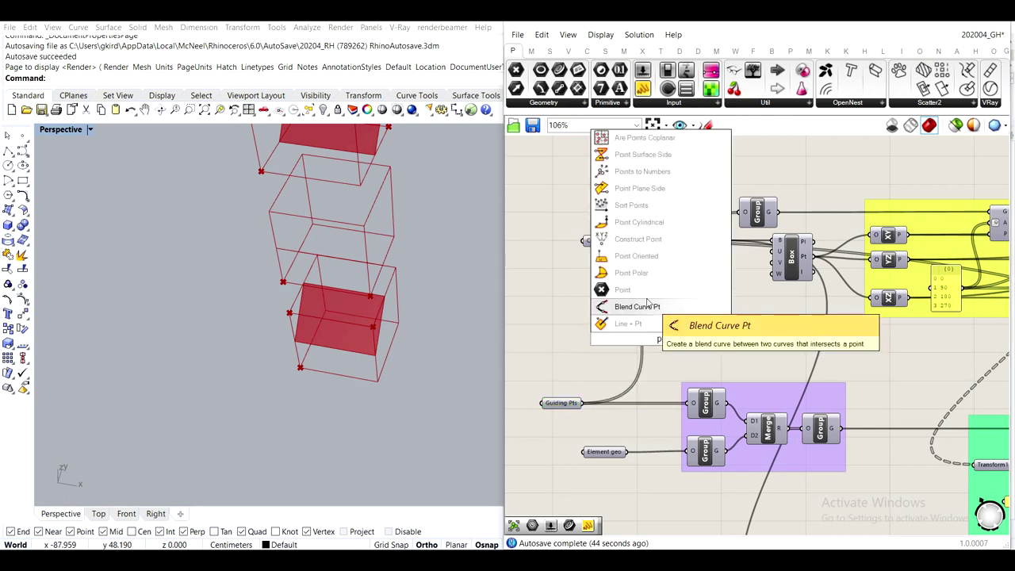
{"action": "key", "text": "Return"}
Route Guiding Pts through the new Point parameter to the existing Pt parameter and the first Group component, and hide its preview
{"action": "scroll", "coordinate": [607, 374], "scroll_direction": "up", "scroll_amount": 3}
{"action": "left_click_drag", "start_coordinate": [565, 421], "coordinate": [735, 422]}
{"action": "right_click_drag", "start_coordinate": [758, 323], "coordinate": [690, 420]}
{"action": "scroll", "coordinate": [690, 420], "scroll_direction": "down", "scroll_amount": 2}
{"action": "left_click_drag", "start_coordinate": [665, 415], "coordinate": [679, 267]}
{"action": "right_click_drag", "start_coordinate": [689, 387], "coordinate": [722, 284]}
{"action": "left_click_drag", "start_coordinate": [680, 314], "coordinate": [680, 349]}
{"action": "middle_click", "coordinate": [680, 344]}
{"action": "left_click", "coordinate": [715, 298]}
{"action": "left_click", "coordinate": [666, 263]}
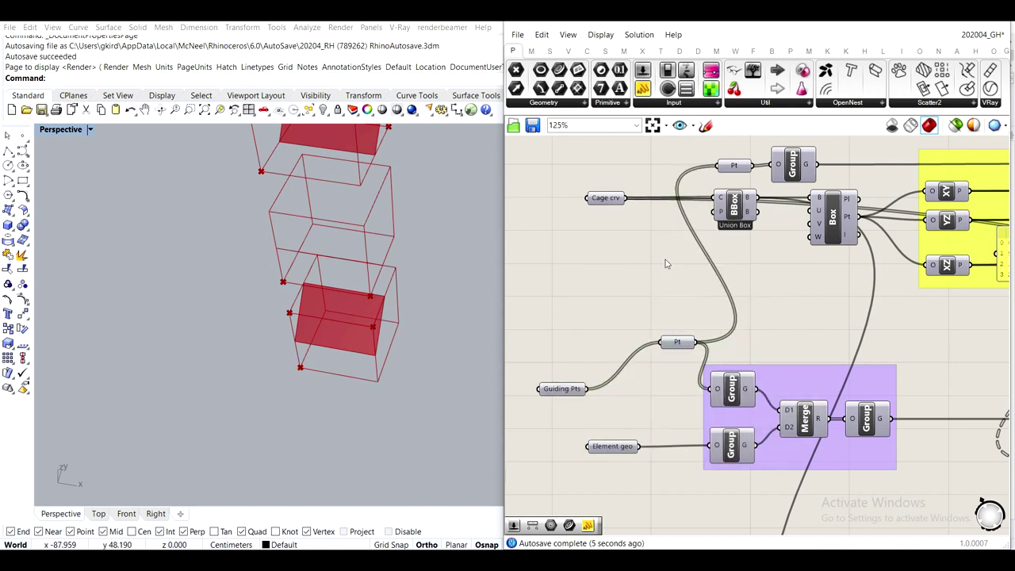
Move the copy's Cage crv parameter further out and add a Curve parameter between it and the Union Box component
{"action": "right_click_drag", "start_coordinate": [613, 200], "coordinate": [607, 249]}
{"action": "left_click_drag", "start_coordinate": [608, 251], "coordinate": [559, 236]}
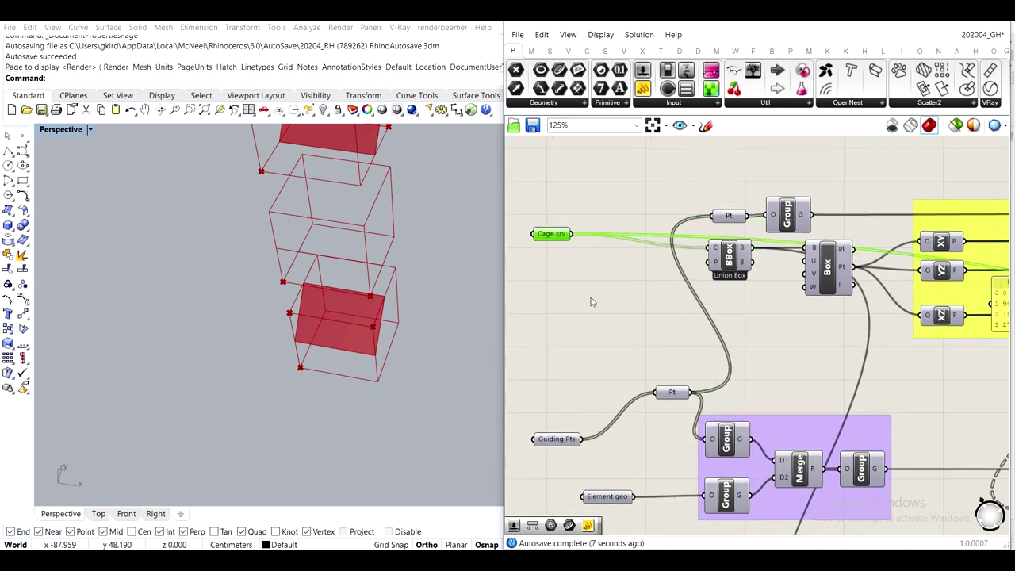
{"action": "double_click", "coordinate": [590, 297]}
{"action": "type", "text": "crv"}
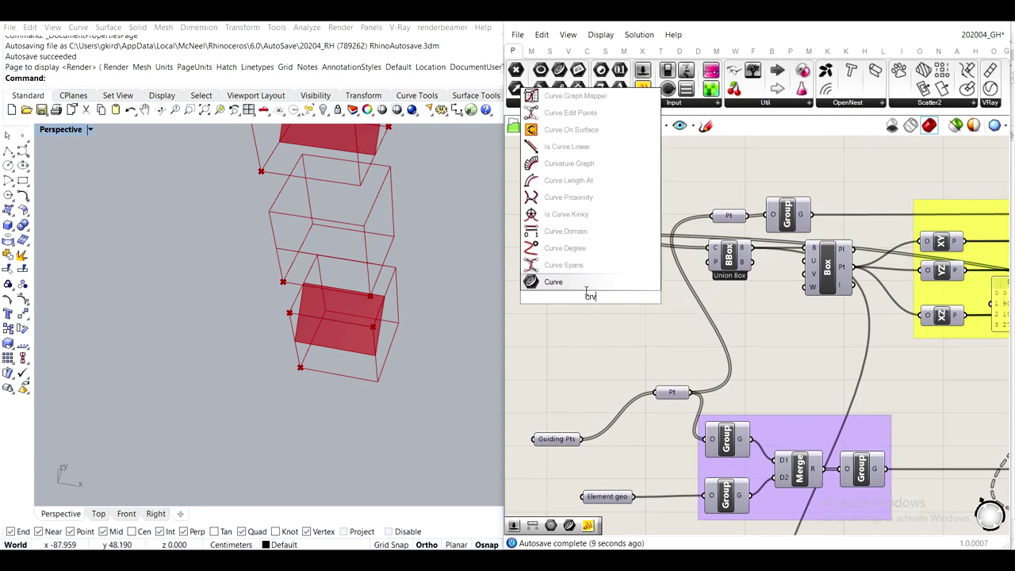
{"action": "left_click", "coordinate": [588, 284]}
{"action": "left_click_drag", "start_coordinate": [593, 292], "coordinate": [662, 258]}
Route Cage crv through the new Curve parameter to the Union Box component and the distant downstream component it feeds
{"action": "left_click_drag", "start_coordinate": [570, 234], "coordinate": [650, 256]}
{"action": "scroll", "coordinate": [647, 275], "scroll_direction": "down", "scroll_amount": 3}
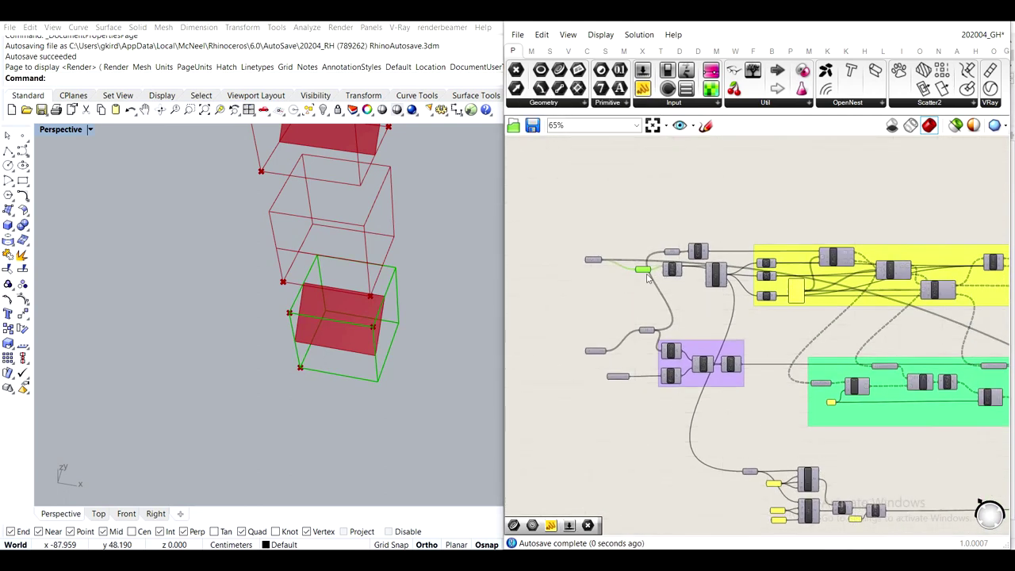
{"action": "scroll", "coordinate": [646, 275], "scroll_direction": "down", "scroll_amount": 4}
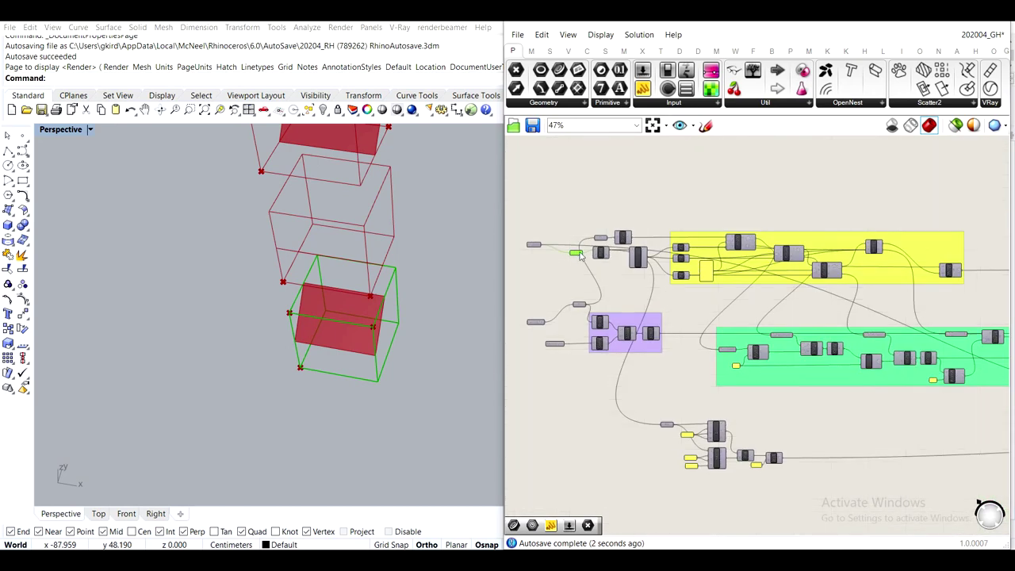
{"action": "left_click_drag", "start_coordinate": [583, 254], "coordinate": [924, 417]}
{"action": "scroll", "coordinate": [919, 411], "scroll_direction": "up", "scroll_amount": 7}
{"action": "scroll", "coordinate": [924, 418], "scroll_direction": "down", "scroll_amount": 8}
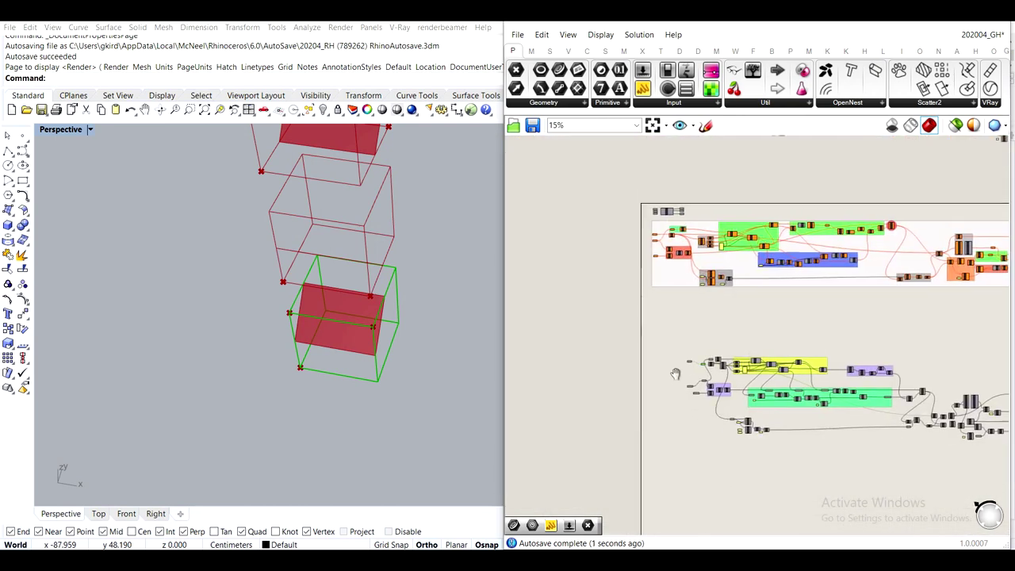
{"action": "scroll", "coordinate": [751, 384], "scroll_direction": "up", "scroll_amount": 3}
{"action": "scroll", "coordinate": [751, 384], "scroll_direction": "up", "scroll_amount": 4}
Line up the Cage crv, Guiding Pts and Element geo parameters in one column away from the components they feed
{"action": "left_click_drag", "start_coordinate": [652, 252], "coordinate": [650, 278]}
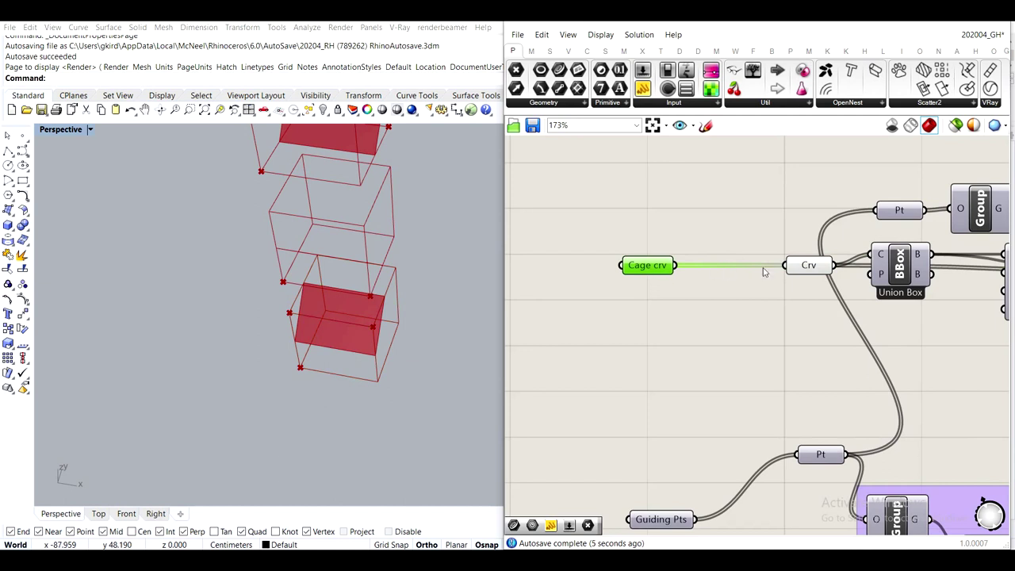
{"action": "scroll", "coordinate": [750, 281], "scroll_direction": "down", "scroll_amount": 3}
{"action": "right_click_drag", "start_coordinate": [689, 459], "coordinate": [662, 386]}
{"action": "scroll", "coordinate": [661, 381], "scroll_direction": "up", "scroll_amount": 3}
{"action": "left_click_drag", "start_coordinate": [664, 358], "coordinate": [657, 278]}
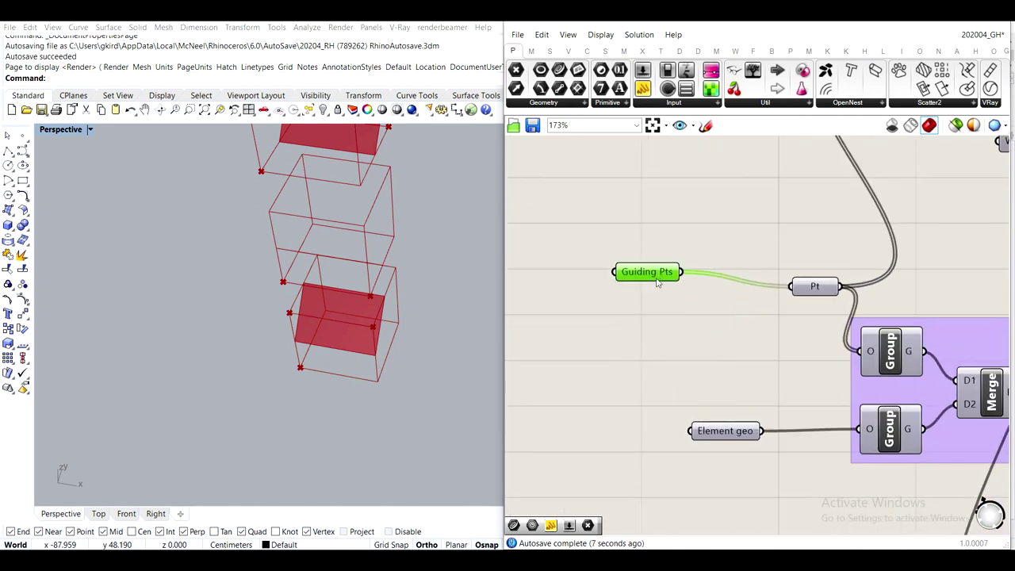
{"action": "left_click_drag", "start_coordinate": [722, 432], "coordinate": [659, 431]}
Cluster all of the copy's components between the three input parameters and the four output parameters
{"action": "scroll", "coordinate": [681, 384], "scroll_direction": "down", "scroll_amount": 6}
{"action": "scroll", "coordinate": [684, 384], "scroll_direction": "down", "scroll_amount": 6}
{"action": "right_click_drag", "start_coordinate": [845, 431], "coordinate": [629, 385]}
{"action": "scroll", "coordinate": [837, 357], "scroll_direction": "up", "scroll_amount": 10}
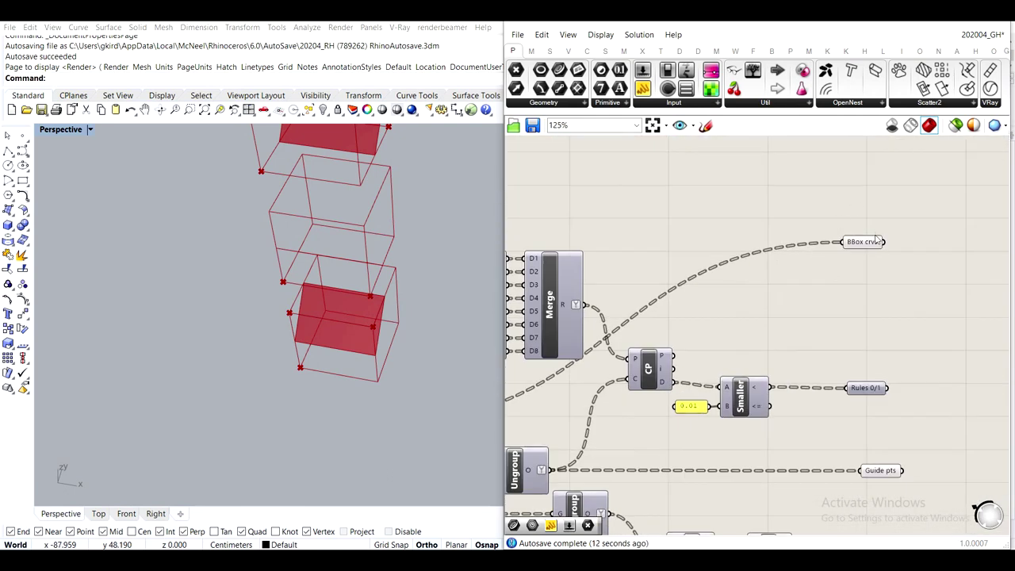
{"action": "scroll", "coordinate": [888, 452], "scroll_direction": "down", "scroll_amount": 4}
{"action": "mouse_move", "coordinate": [835, 394]}
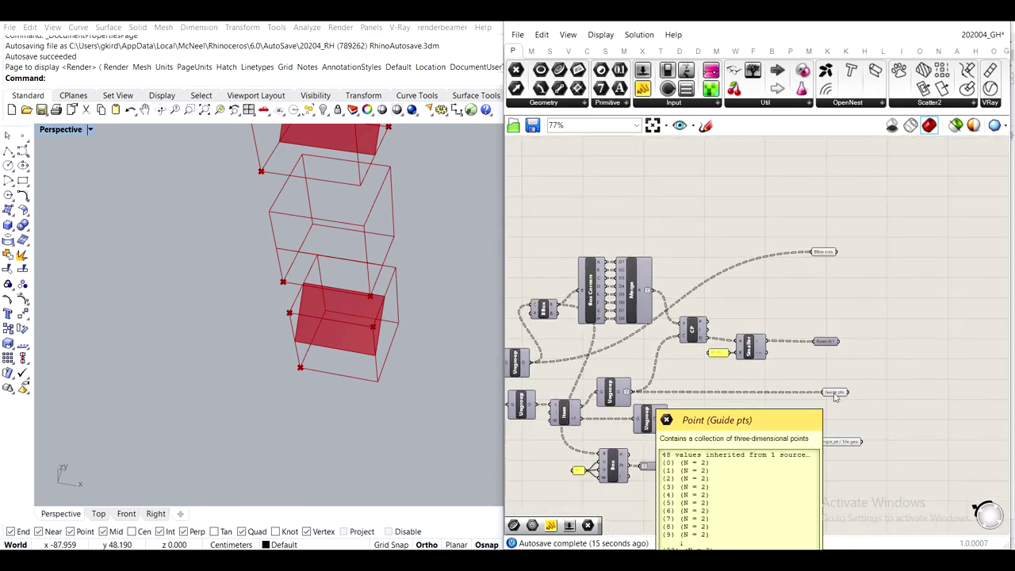
{"action": "scroll", "coordinate": [834, 394], "scroll_direction": "down", "scroll_amount": 10}
{"action": "left_click_drag", "start_coordinate": [912, 399], "coordinate": [558, 279]}
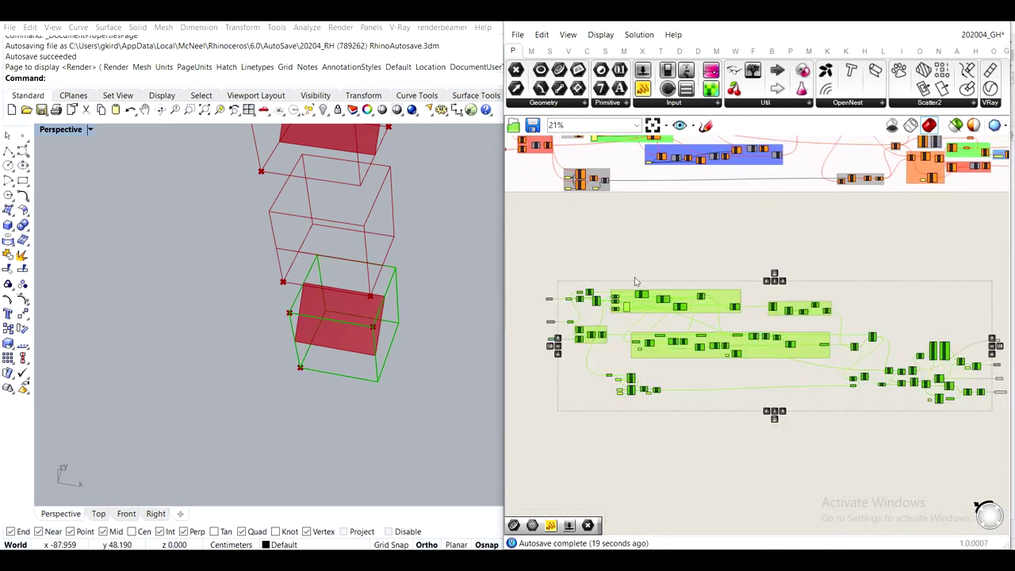
{"action": "middle_click", "coordinate": [634, 281]}
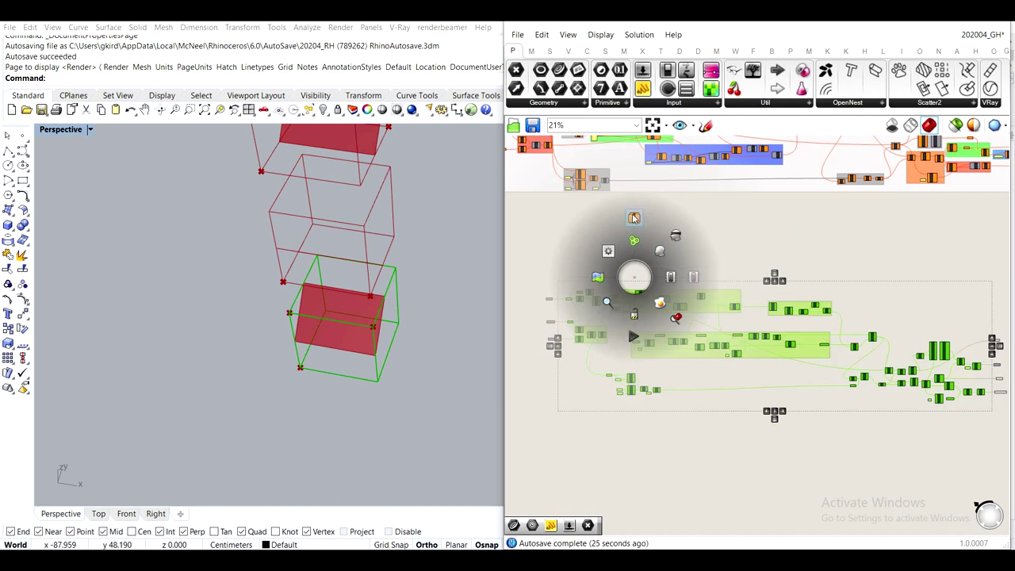
{"action": "left_click", "coordinate": [672, 278]}
Bring the new cluster and its output parameters closer to the input parameters
{"action": "left_click_drag", "start_coordinate": [774, 354], "coordinate": [582, 336]}
{"action": "left_click_drag", "start_coordinate": [944, 334], "coordinate": [607, 325]}
{"action": "scroll", "coordinate": [525, 318], "scroll_direction": "up", "scroll_amount": 4}
{"action": "scroll", "coordinate": [577, 297], "scroll_direction": "up", "scroll_amount": 3}
{"action": "left_click", "coordinate": [683, 295]}
{"action": "scroll", "coordinate": [716, 406], "scroll_direction": "up", "scroll_amount": 3}
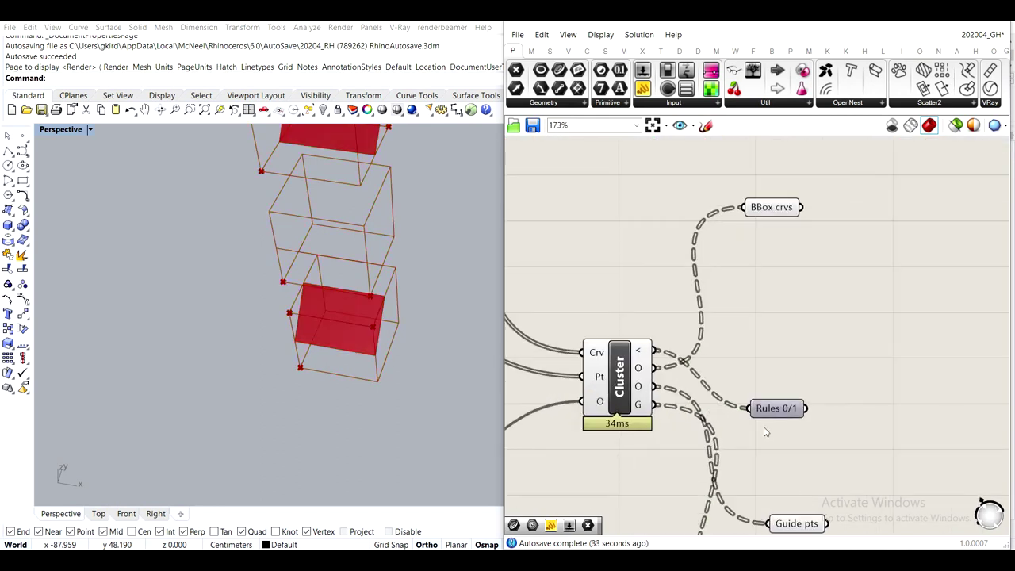
Stack Rules 0/1, BBox crvs, Guide pts and Origin_pt / Tile geo beside the cluster in the order of its outputs
{"action": "left_click_drag", "start_coordinate": [771, 410], "coordinate": [754, 351]}
{"action": "left_click_drag", "start_coordinate": [775, 209], "coordinate": [757, 372]}
{"action": "left_click_drag", "start_coordinate": [789, 519], "coordinate": [750, 389]}
{"action": "right_click_drag", "start_coordinate": [760, 469], "coordinate": [728, 321]}
{"action": "left_click_drag", "start_coordinate": [767, 490], "coordinate": [730, 259]}
Stack the Cage crv, Guiding Pts and Element geo parameters beside the matching cluster inputs
{"action": "right_click_drag", "start_coordinate": [523, 238], "coordinate": [758, 379]}
{"action": "left_click_drag", "start_coordinate": [601, 147], "coordinate": [685, 282]}
{"action": "left_click_drag", "start_coordinate": [619, 334], "coordinate": [743, 380]}
{"action": "left_click_drag", "start_coordinate": [632, 479], "coordinate": [708, 409]}
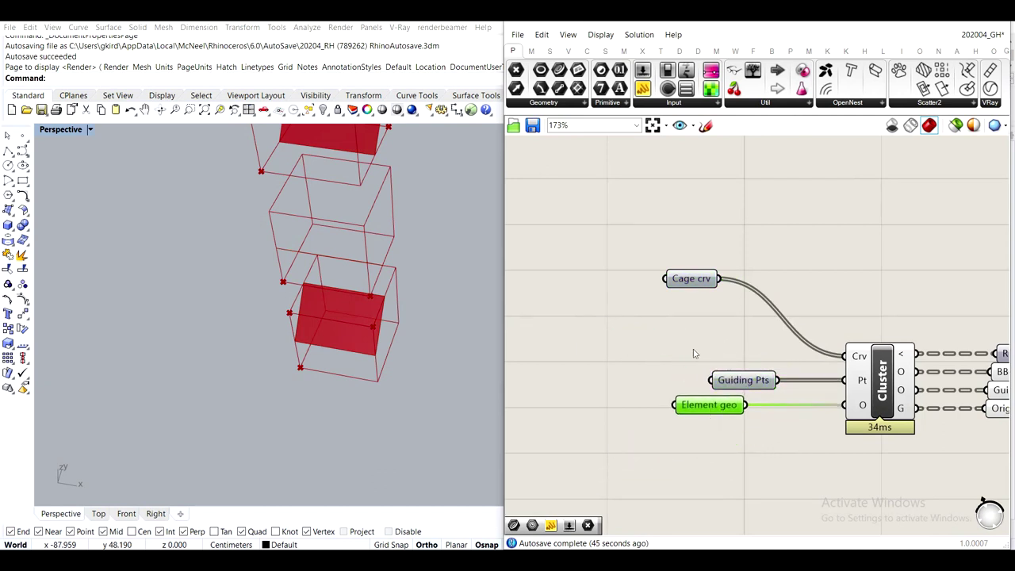
{"action": "left_click_drag", "start_coordinate": [696, 276], "coordinate": [720, 352]}
Rename the cluster's Crv input as Cage CRV
{"action": "scroll", "coordinate": [874, 363], "scroll_direction": "up", "scroll_amount": 3}
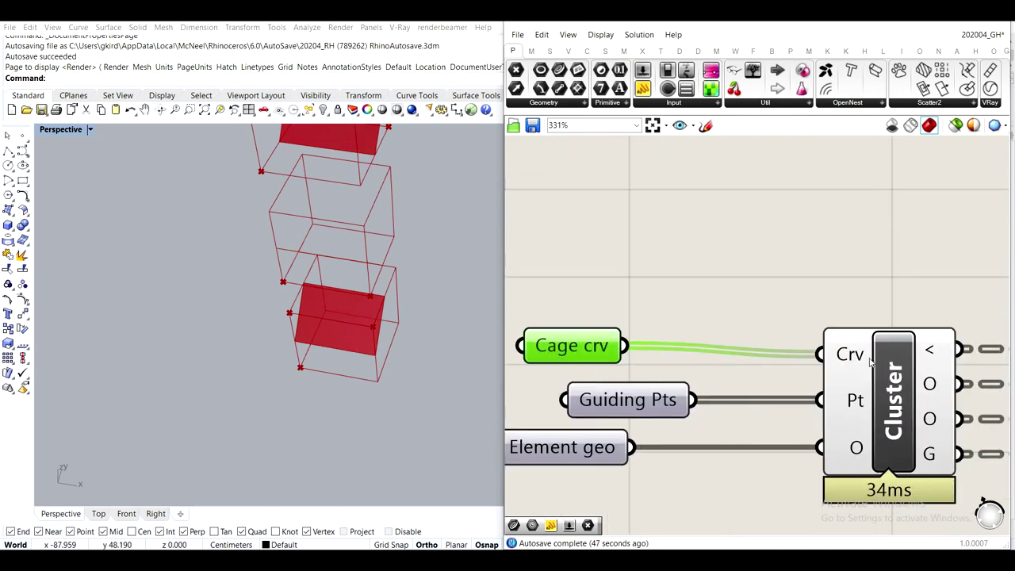
{"action": "right_click", "coordinate": [844, 354]}
{"action": "double_click", "coordinate": [895, 309]}
{"action": "type", "text": "C"}
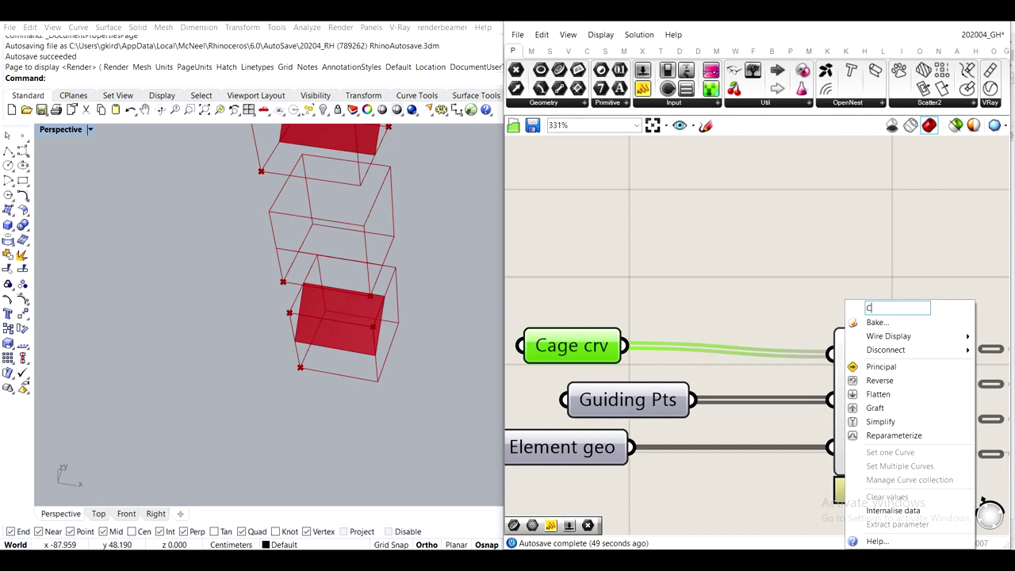
{"action": "type", "text": "age CRV"}
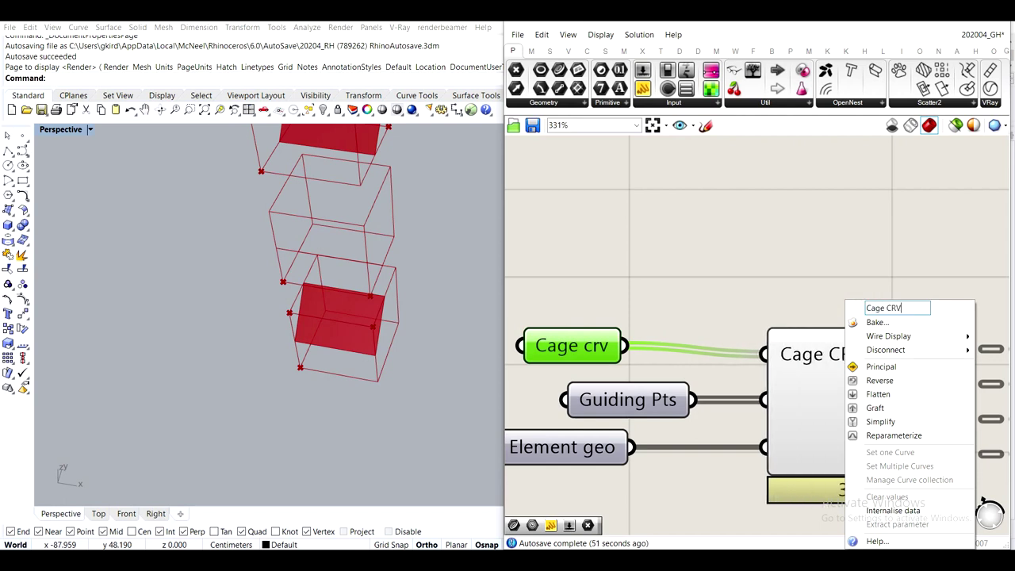
{"action": "left_click", "coordinate": [811, 224]}
Rename the cluster's Pt input as Guiding PTS
{"action": "right_click", "coordinate": [843, 402]}
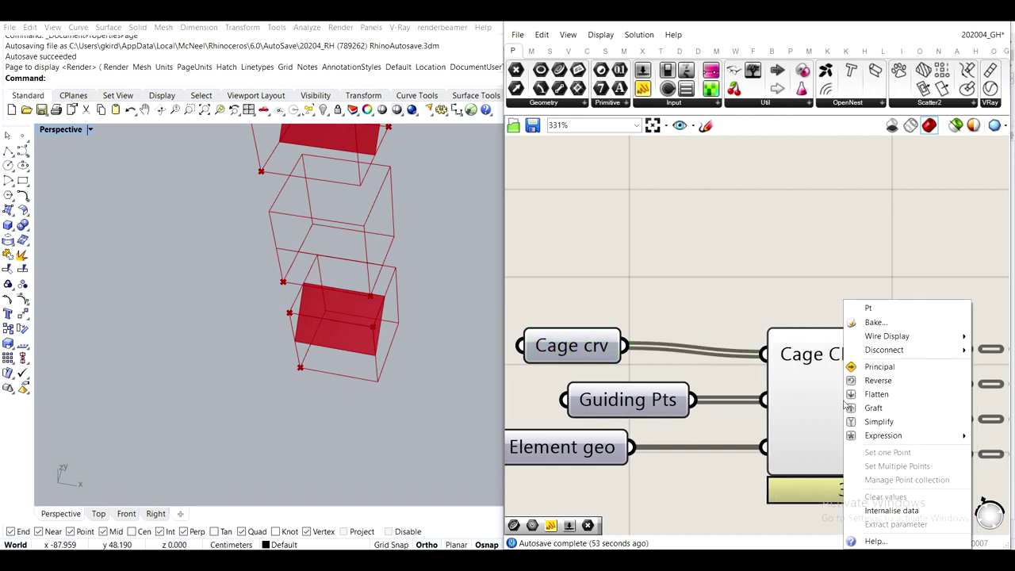
{"action": "type", "text": "Guiding PT"}
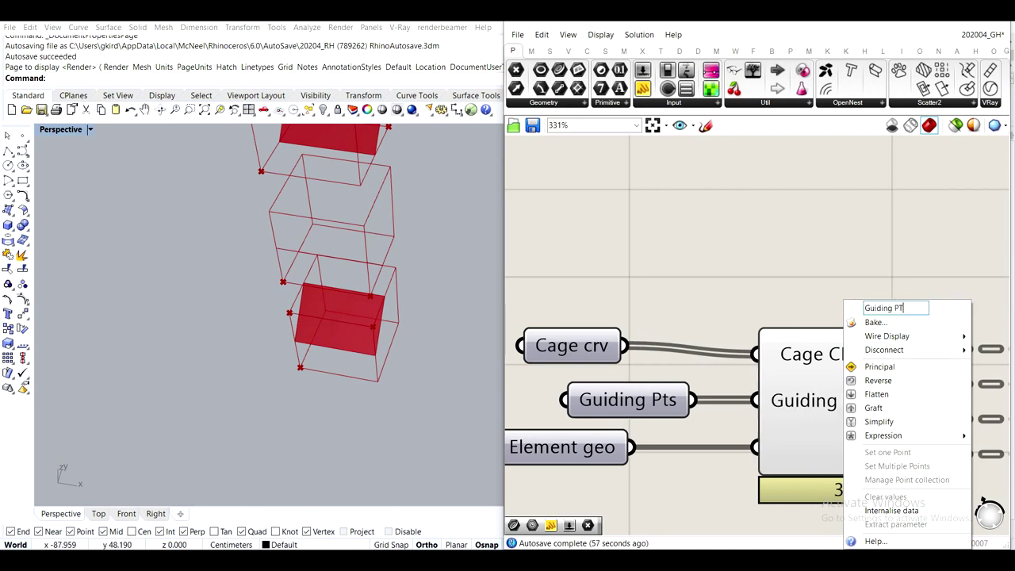
{"action": "type", "text": "S"}
{"action": "key", "text": "Return"}
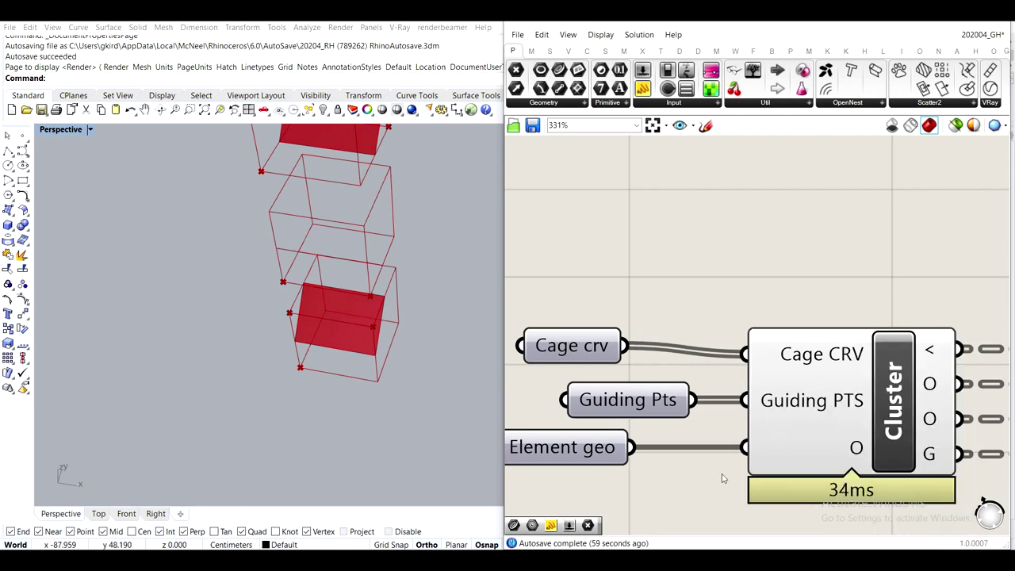
Rename the cluster's remaining O input as Element GEO
{"action": "right_click_drag", "start_coordinate": [721, 479], "coordinate": [785, 450]}
{"action": "right_click", "coordinate": [866, 441]}
{"action": "left_click_drag", "start_coordinate": [907, 321], "coordinate": [818, 318]}
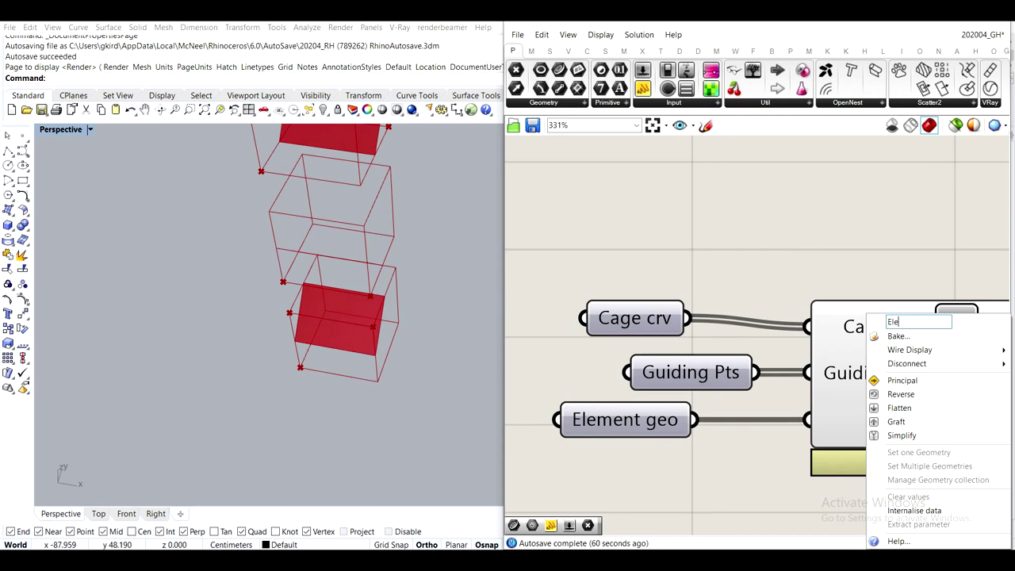
{"action": "type", "text": "Element GEO"}
Rename the cluster output that feeds Rules 0/1 as Rules BOOL
{"action": "right_click_drag", "start_coordinate": [843, 289], "coordinate": [625, 267]}
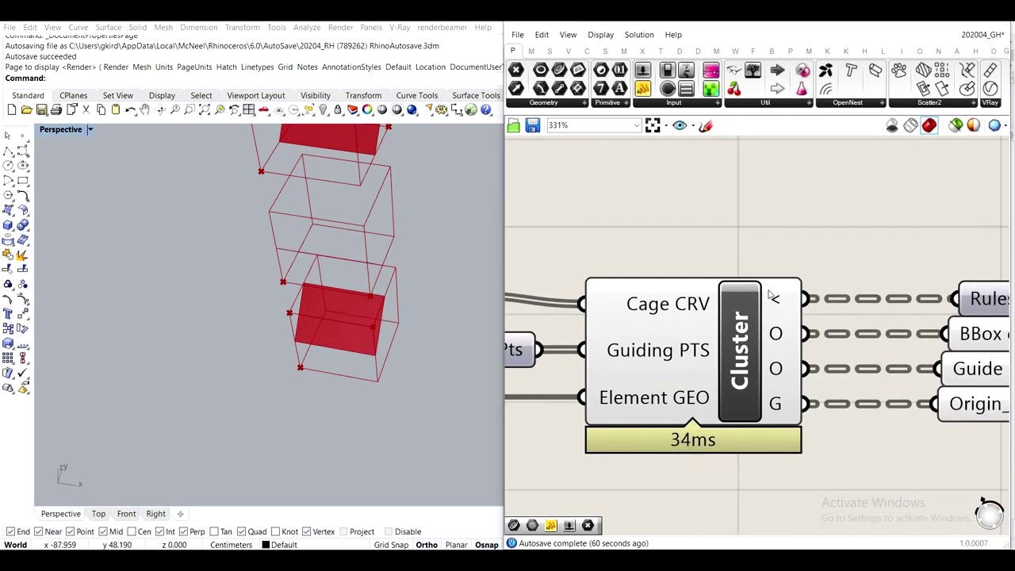
{"action": "right_click", "coordinate": [789, 297]}
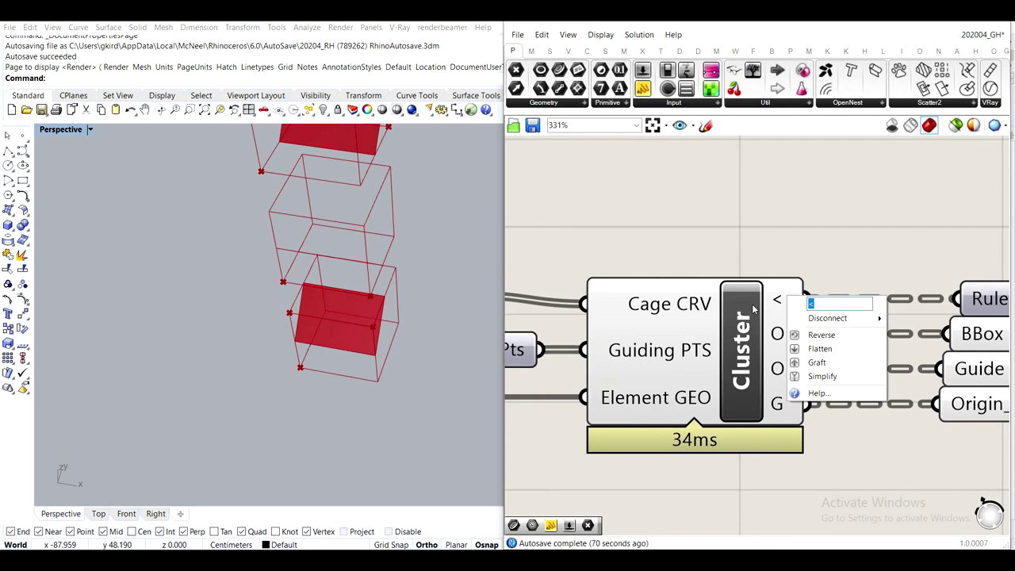
{"action": "type", "text": "Rules "}
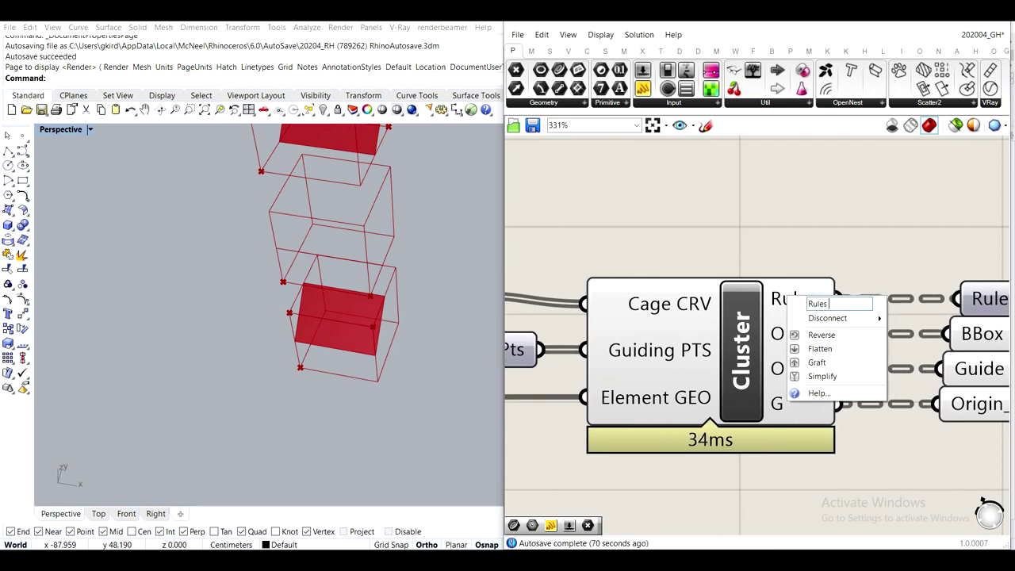
{"action": "type", "text": "bool"}
{"action": "key", "text": "BackSpace"}
{"action": "key", "text": "BackSpace"}
{"action": "key", "text": "BackSpace"}
{"action": "key", "text": "BackSpace"}
{"action": "type", "text": "BOOL"}
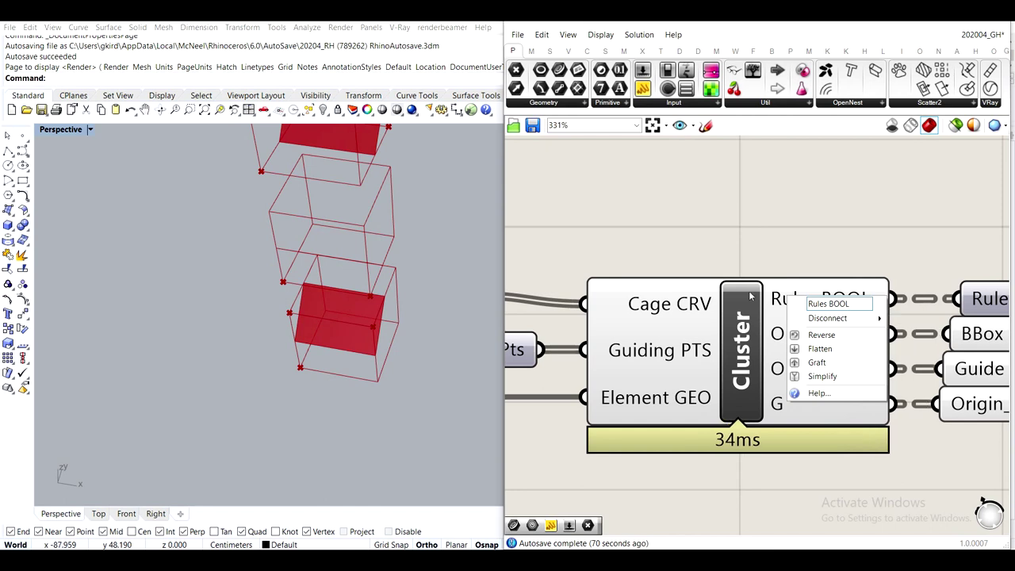
{"action": "left_click", "coordinate": [760, 239]}
Rename the cluster output that feeds BBox crvs as Bbox CRV
{"action": "right_click", "coordinate": [798, 333]}
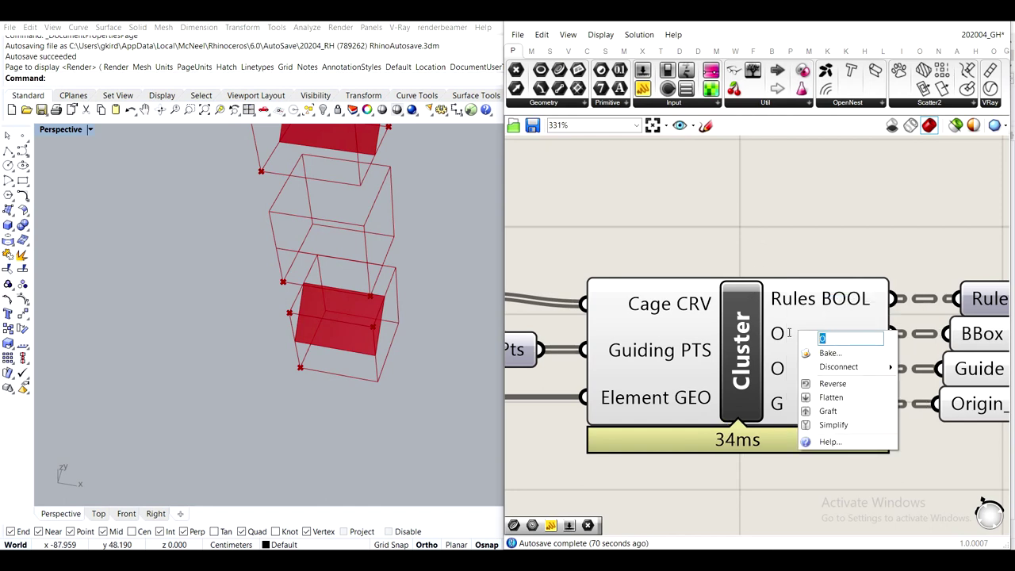
{"action": "type", "text": "BBO"}
{"action": "key", "text": "BackSpace"}
{"action": "key", "text": "BackSpace"}
{"action": "key", "text": "BackSpace"}
{"action": "type", "text": "BO"}
{"action": "key", "text": "BackSpace"}
{"action": "key", "text": "BackSpace"}
{"action": "type", "text": "box"}
{"action": "key", "text": "Return"}
Rename the cluster output that feeds Guide pts as Guide PTS
{"action": "right_click_drag", "start_coordinate": [841, 352], "coordinate": [709, 333]}
{"action": "right_click", "coordinate": [709, 333]}
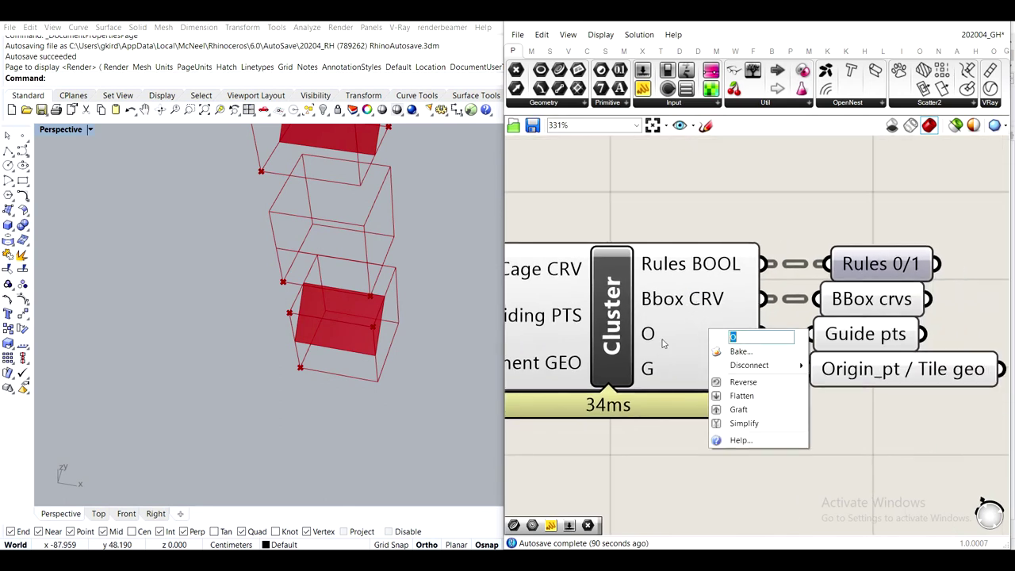
{"action": "type", "text": "Guide PTS"}
{"action": "key", "text": "Return"}
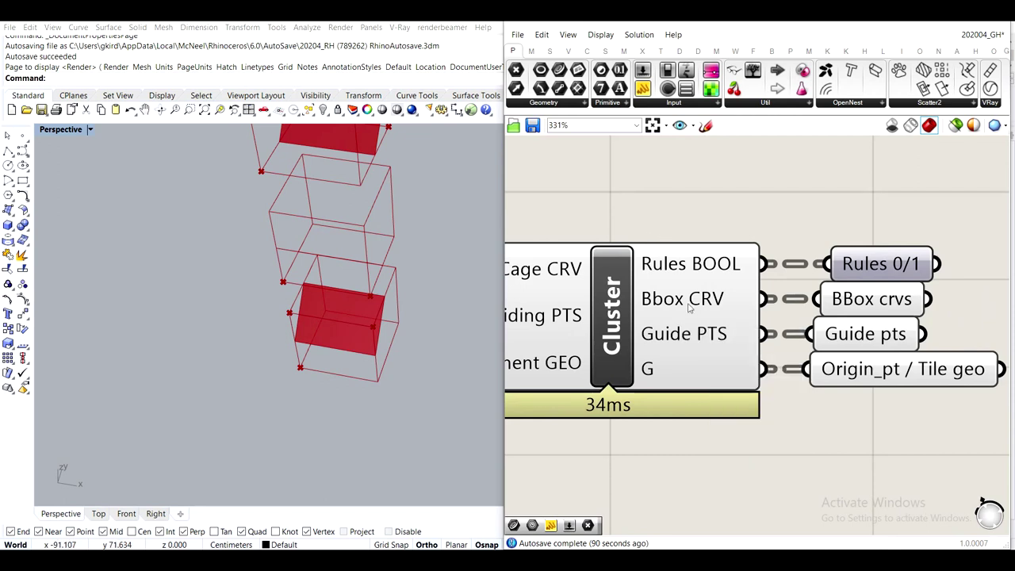
Rename the cluster's G output as Origin PT + Tile GEO
{"action": "right_click", "coordinate": [675, 363]}
{"action": "type", "text": "Origin"}
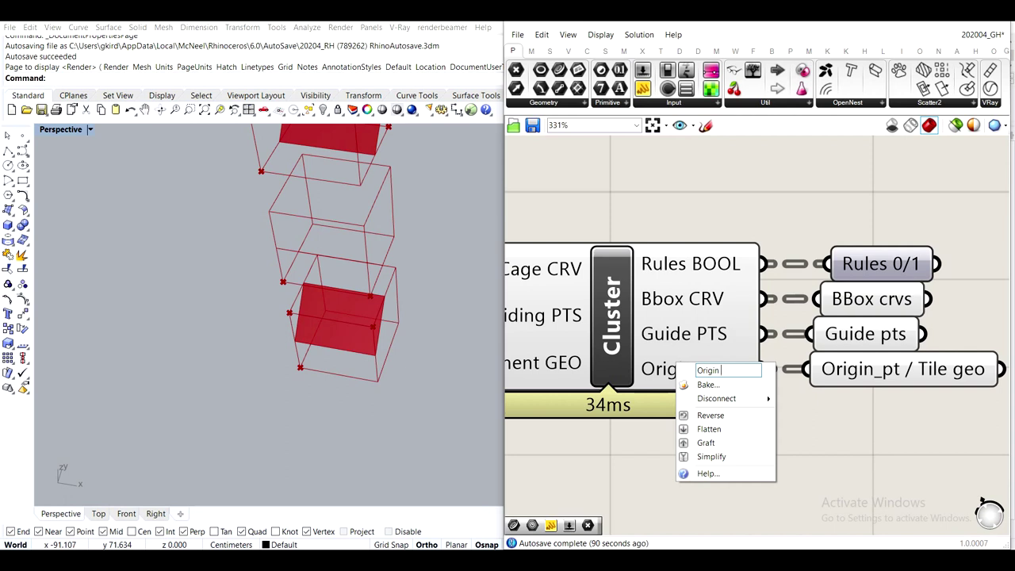
{"action": "type", "text": " PT + Tile"}
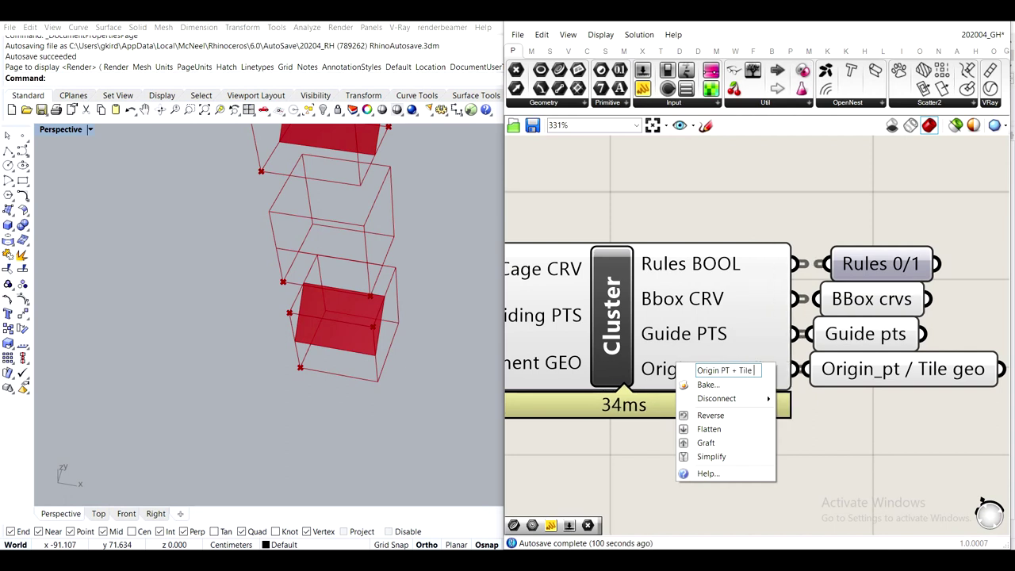
{"action": "type", "text": " GEO"}
{"action": "key", "text": "Return"}
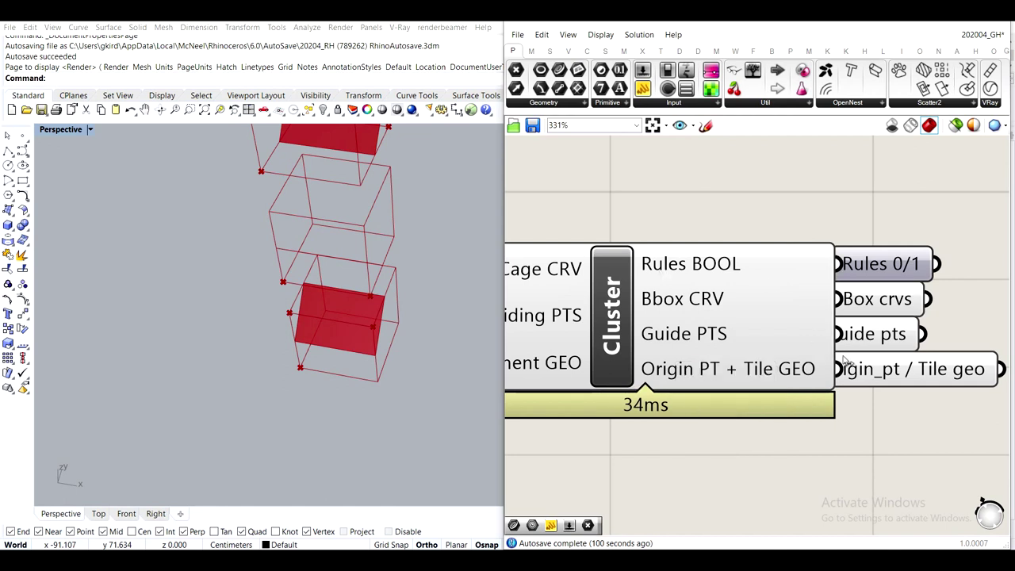
Move the four output parameters clear of the widened cluster and shift Guiding Pts away from its input side
{"action": "scroll", "coordinate": [603, 364], "scroll_direction": "down", "scroll_amount": 3}
{"action": "left_click_drag", "start_coordinate": [813, 428], "coordinate": [744, 266]}
{"action": "left_click_drag", "start_coordinate": [771, 302], "coordinate": [810, 304]}
{"action": "left_click", "coordinate": [560, 272]}
{"action": "right_click_drag", "start_coordinate": [560, 272], "coordinate": [744, 265]}
{"action": "scroll", "coordinate": [627, 313], "scroll_direction": "up", "scroll_amount": 2}
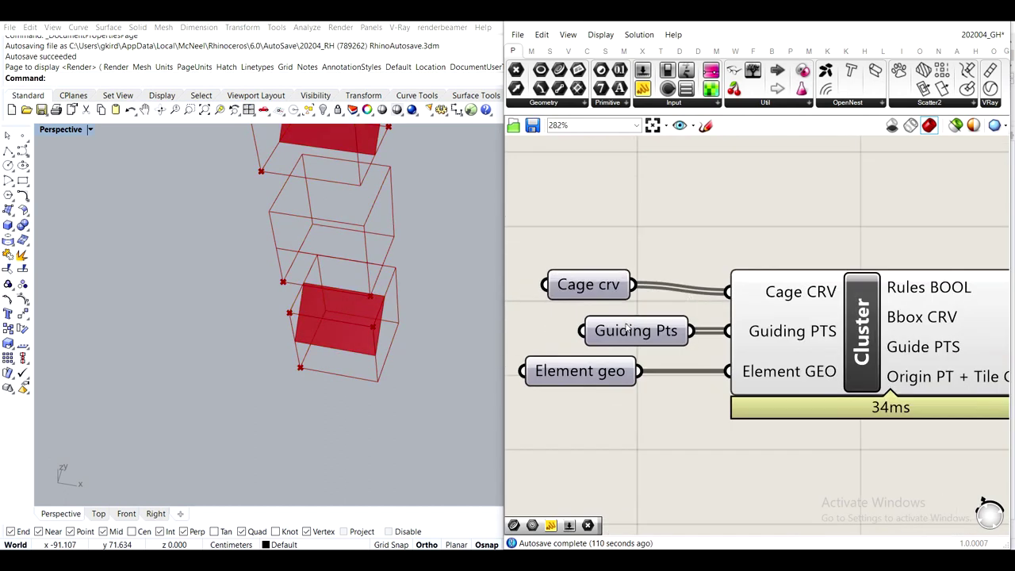
{"action": "left_click", "coordinate": [609, 332]}
Rename the cluster as Tile var
{"action": "right_click", "coordinate": [865, 336]}
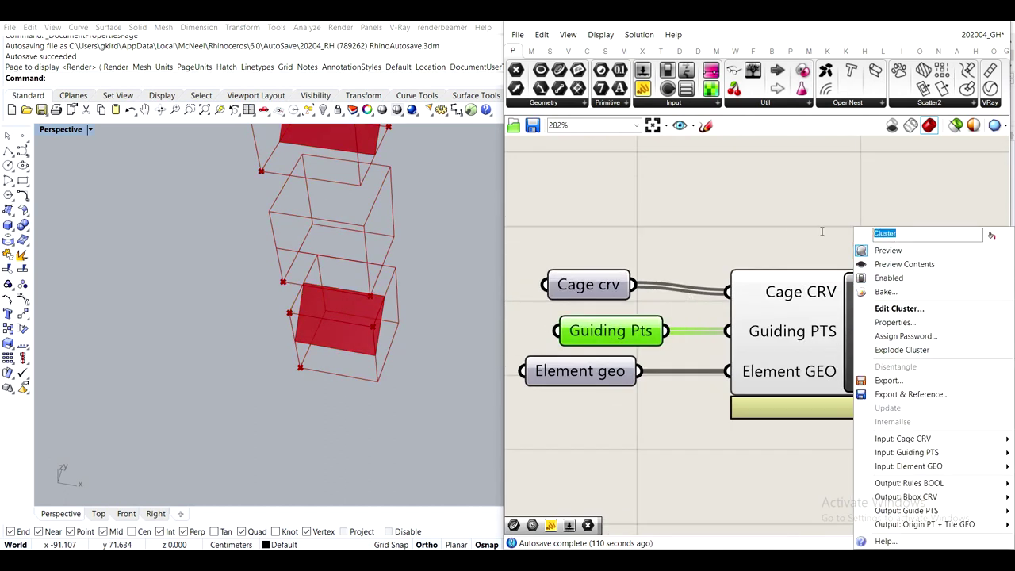
{"action": "type", "text": "Tile var"}
{"action": "key", "text": "Return"}
Align the Guiding Pts and Cage crv parameters above Element geo, level with their cluster inputs
{"action": "scroll", "coordinate": [631, 325], "scroll_direction": "down", "scroll_amount": 3}
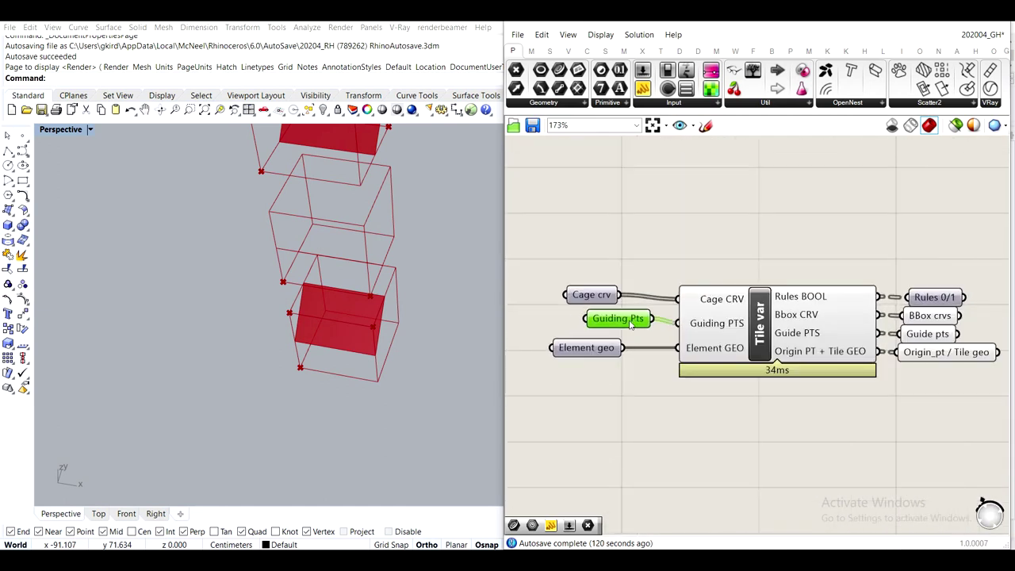
{"action": "left_click_drag", "start_coordinate": [615, 327], "coordinate": [622, 346]}
{"action": "left_click_drag", "start_coordinate": [593, 295], "coordinate": [628, 302]}
{"action": "left_click", "coordinate": [799, 259]}
Hide the preview of the Tile var cluster
{"action": "scroll", "coordinate": [799, 259], "scroll_direction": "down", "scroll_amount": 1}
{"action": "scroll", "coordinate": [650, 265], "scroll_direction": "down", "scroll_amount": 3}
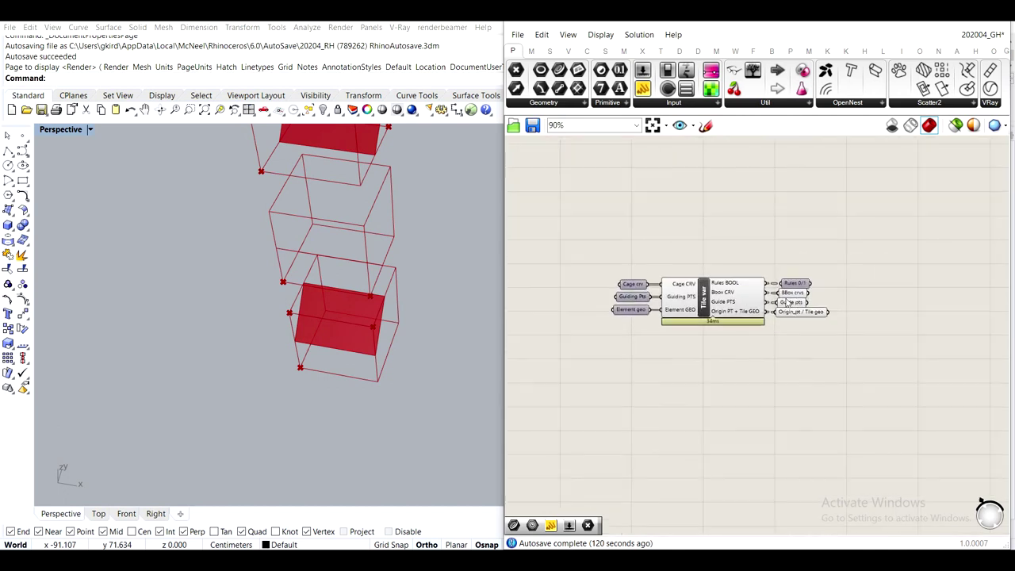
{"action": "scroll", "coordinate": [787, 295], "scroll_direction": "up", "scroll_amount": 4}
{"action": "left_click", "coordinate": [658, 296]}
{"action": "middle_click", "coordinate": [658, 297]}
{"action": "left_click", "coordinate": [714, 223]}
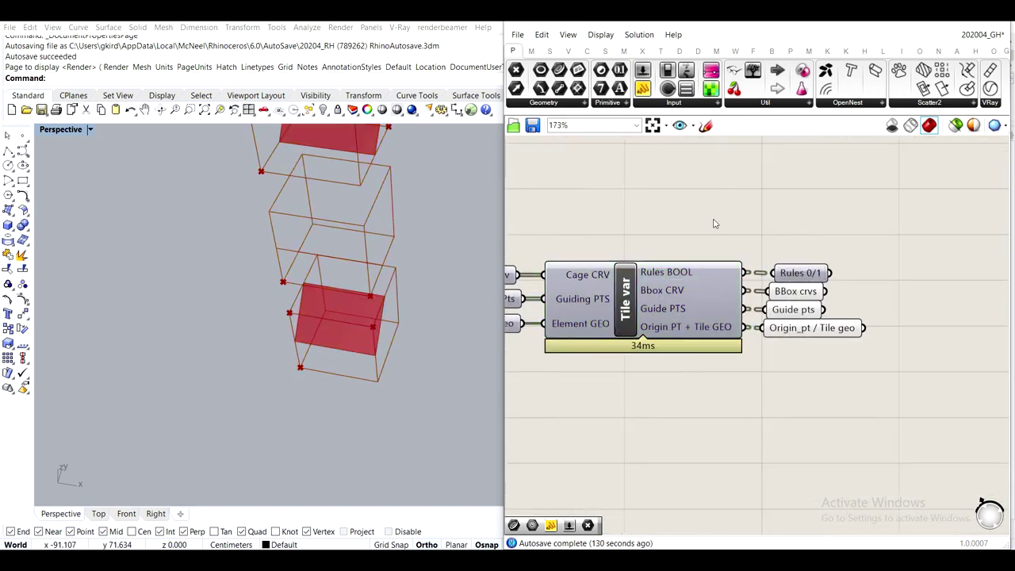
Examine the full column of generated tile variations in the Perspective view
{"action": "left_click", "coordinate": [801, 271]}
{"action": "left_click", "coordinate": [749, 203]}
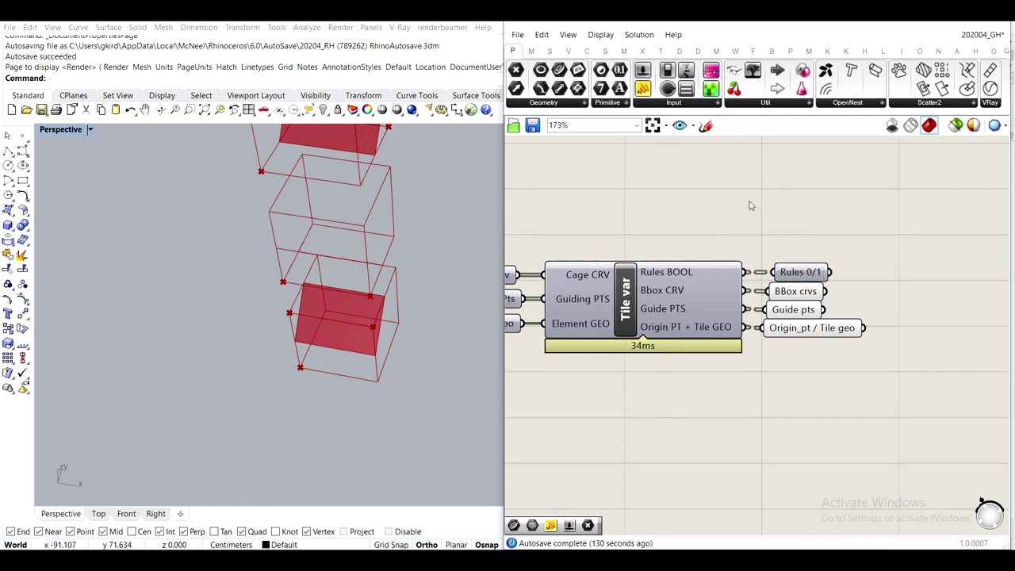
{"action": "scroll", "coordinate": [284, 318], "scroll_direction": "down", "scroll_amount": 8}
{"action": "scroll", "coordinate": [286, 387], "scroll_direction": "down", "scroll_amount": 7}
{"action": "right_click_drag", "start_coordinate": [283, 318], "coordinate": [305, 377], "text": "shift"}
{"action": "scroll", "coordinate": [304, 377], "scroll_direction": "down", "scroll_amount": 6}
{"action": "scroll", "coordinate": [278, 329], "scroll_direction": "up", "scroll_amount": 9}
{"action": "scroll", "coordinate": [300, 387], "scroll_direction": "down", "scroll_amount": 3}
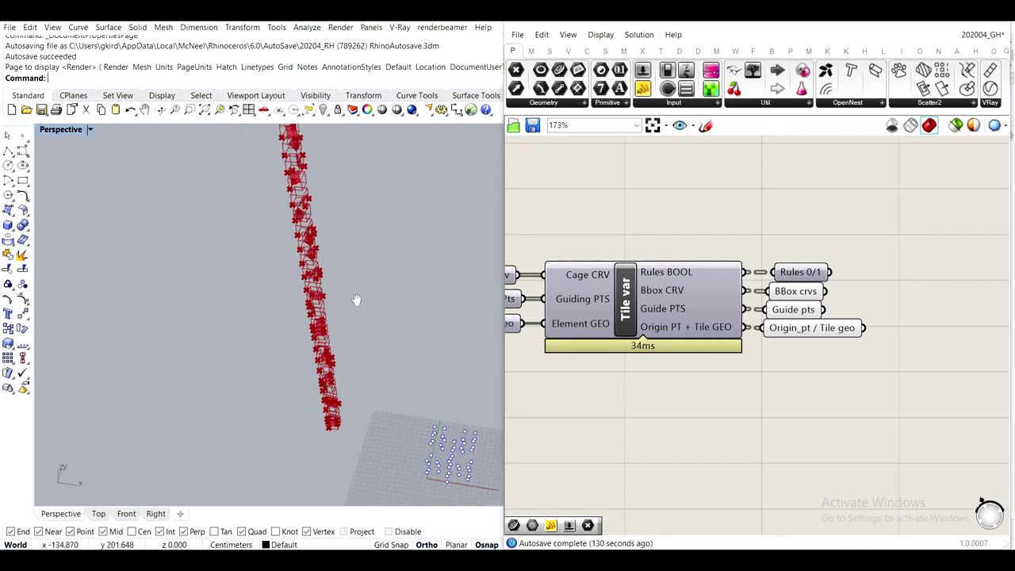
{"action": "scroll", "coordinate": [309, 418], "scroll_direction": "up", "scroll_amount": 2}
Show all hidden objects so the numbered base tiles are displayed again
{"action": "type", "text": "So"}
{"action": "key", "text": "BackSpace"}
{"action": "key", "text": "BackSpace"}
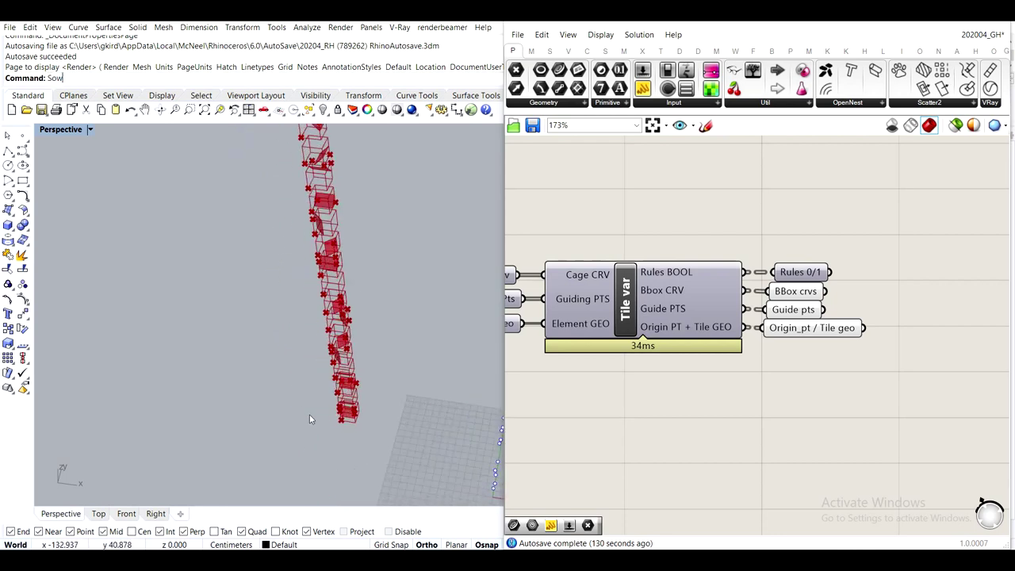
{"action": "type", "text": "o"}
{"action": "key", "text": "BackSpace"}
{"action": "key", "text": "BackSpace"}
{"action": "type", "text": "Show"}
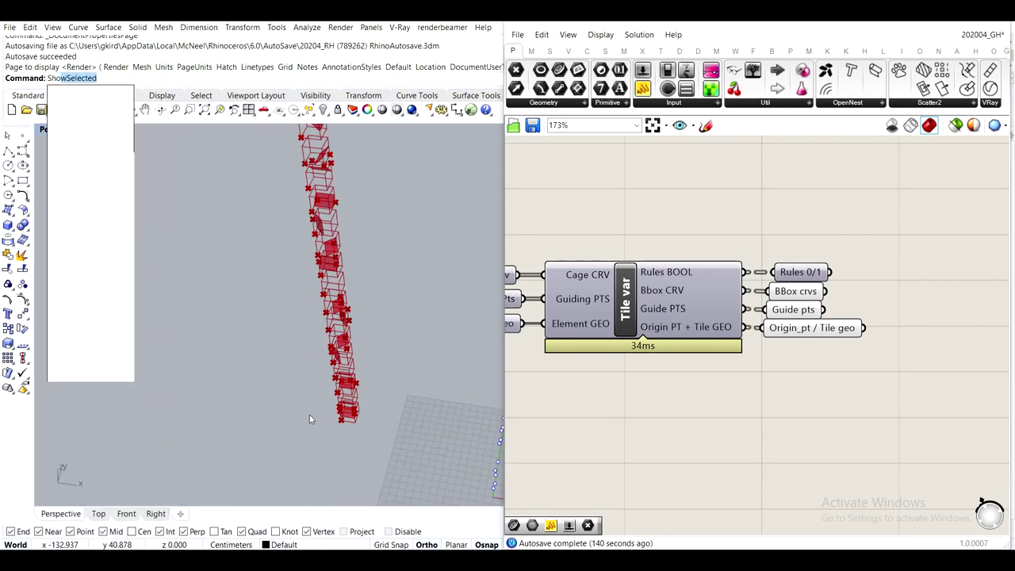
{"action": "key", "text": "Return"}
{"action": "scroll", "coordinate": [311, 420], "scroll_direction": "up", "scroll_amount": 8}
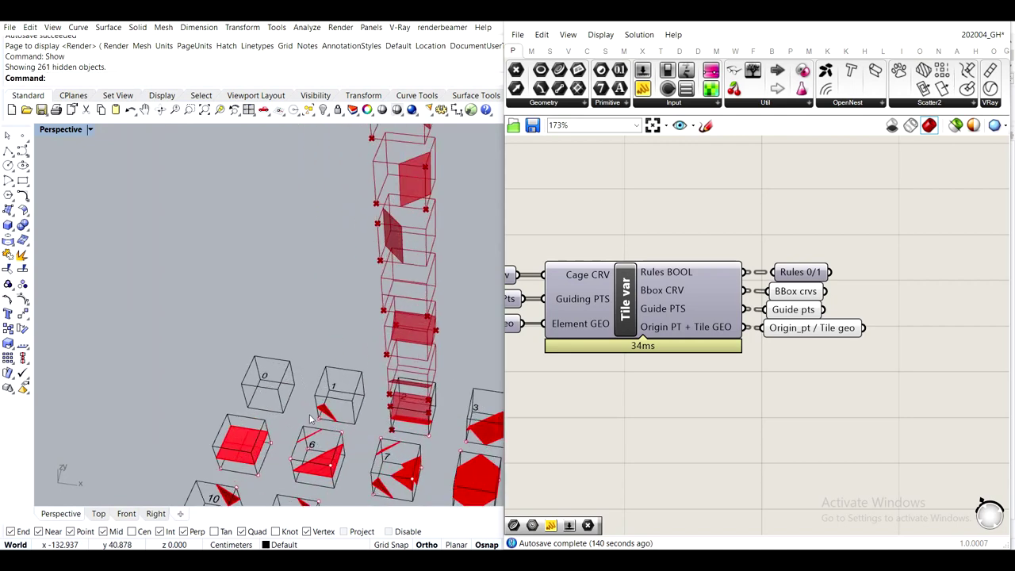
Set the Cage crv parameter to reference the twelve cage curves of tile 1 as multiple curves
{"action": "right_click_drag", "start_coordinate": [672, 367], "coordinate": [852, 367]}
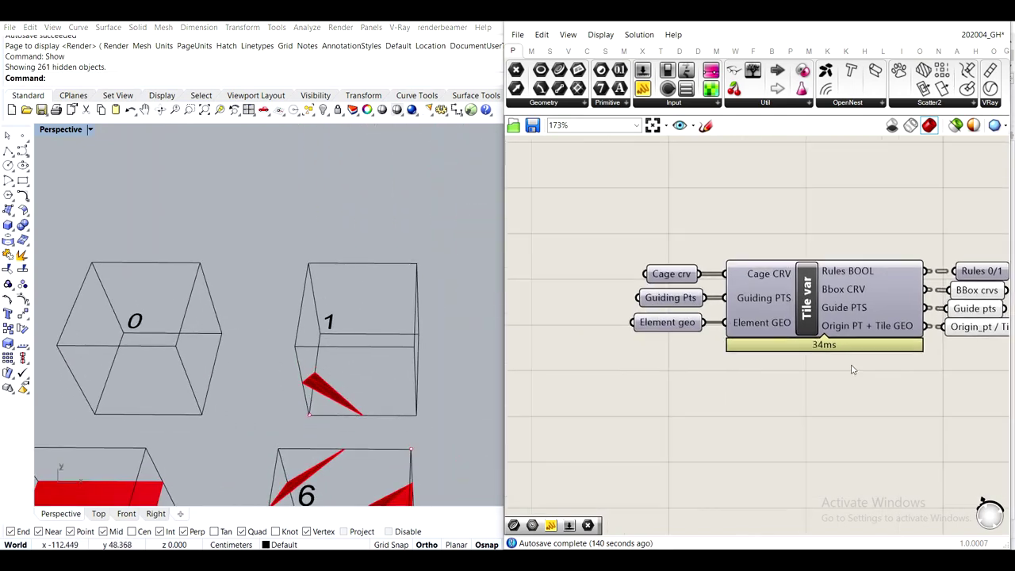
{"action": "scroll", "coordinate": [676, 285], "scroll_direction": "up", "scroll_amount": 4}
{"action": "right_click", "coordinate": [667, 266]}
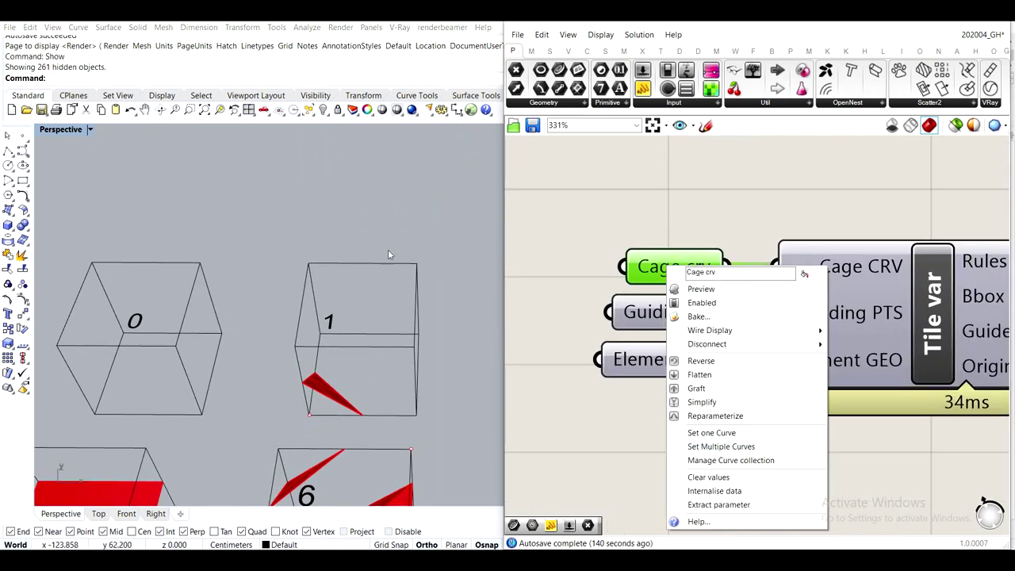
{"action": "left_click", "coordinate": [369, 263]}
{"action": "right_click", "coordinate": [659, 268]}
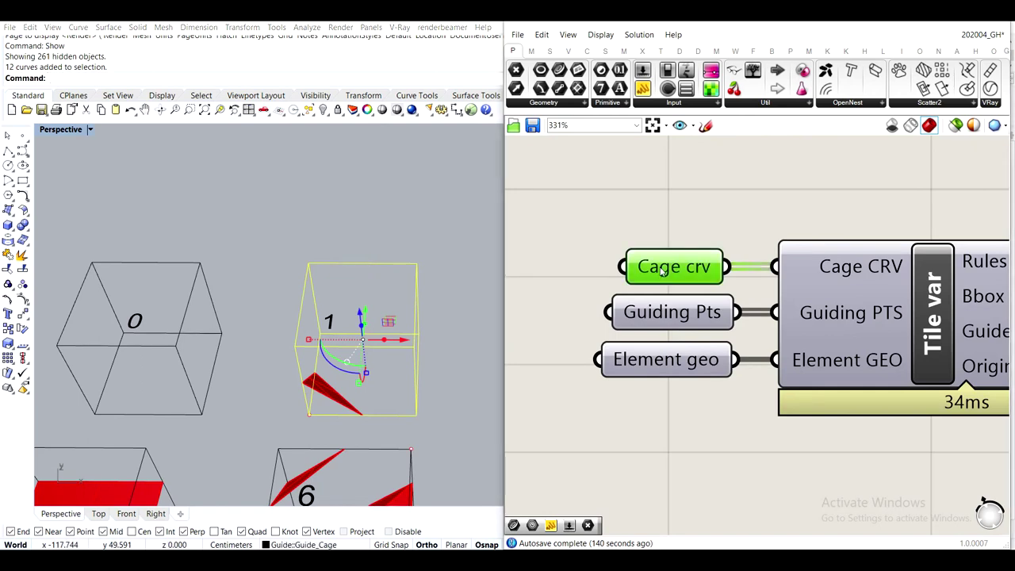
{"action": "left_click", "coordinate": [721, 448]}
{"action": "left_click", "coordinate": [471, 230]}
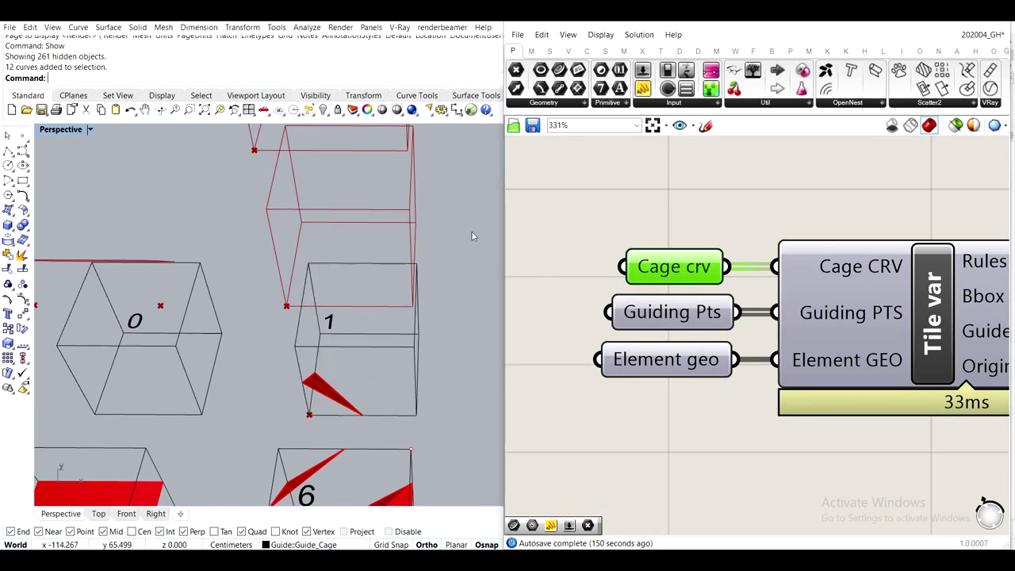
Examine the corner guide point of tile 1 and the values feeding the cluster's Guiding PTS input
{"action": "left_click", "coordinate": [672, 312]}
{"action": "scroll", "coordinate": [311, 375], "scroll_direction": "up", "scroll_amount": 5}
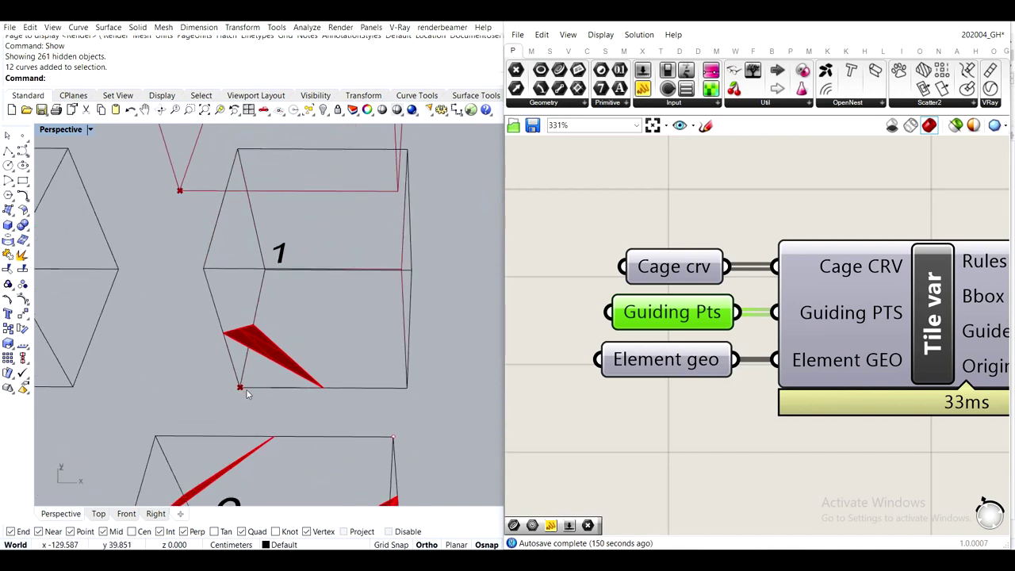
{"action": "left_click_drag", "start_coordinate": [204, 361], "coordinate": [243, 394]}
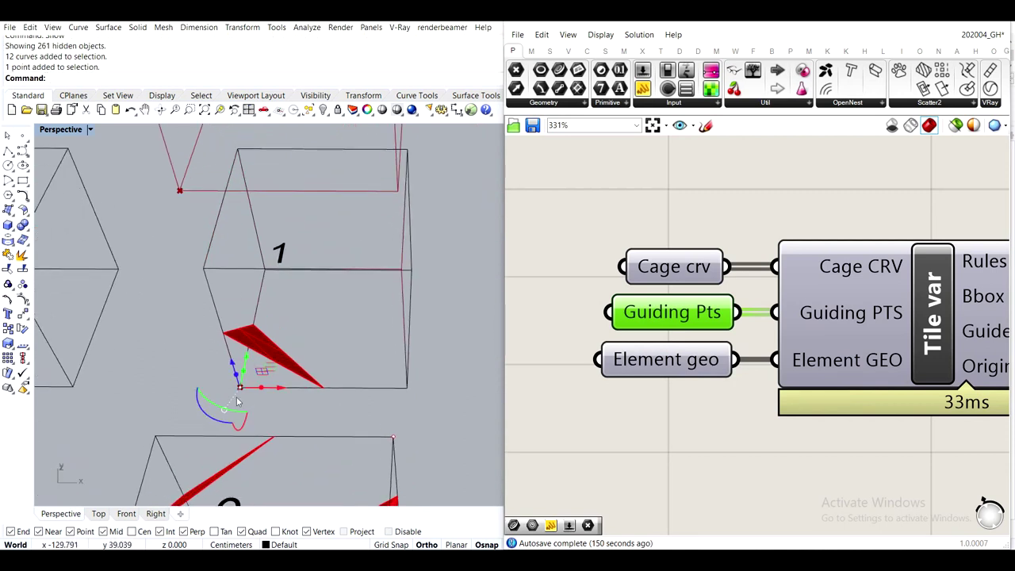
{"action": "left_click_drag", "start_coordinate": [206, 356], "coordinate": [249, 396]}
{"action": "left_click_drag", "start_coordinate": [193, 364], "coordinate": [257, 418]}
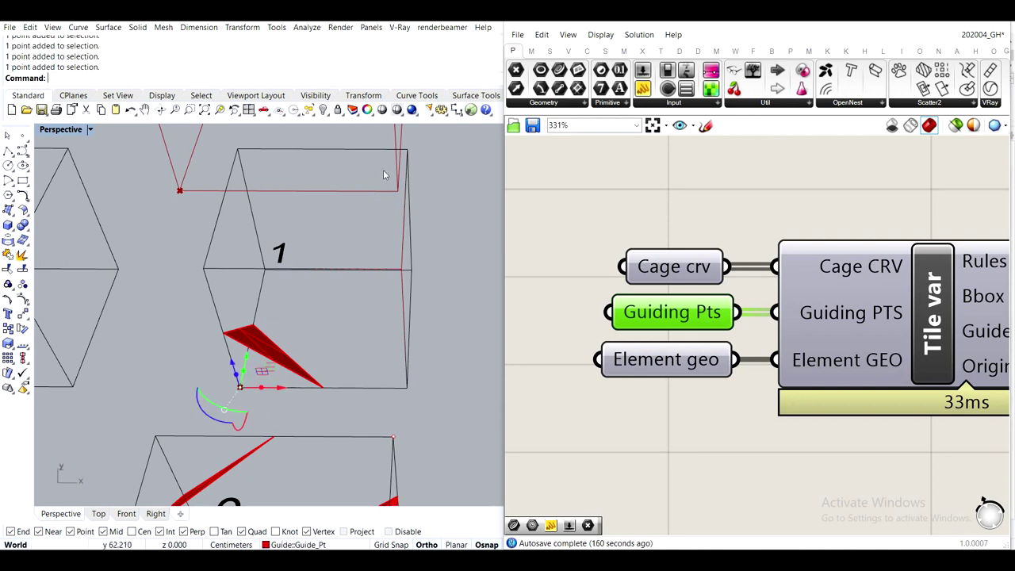
{"action": "left_click", "coordinate": [144, 295]}
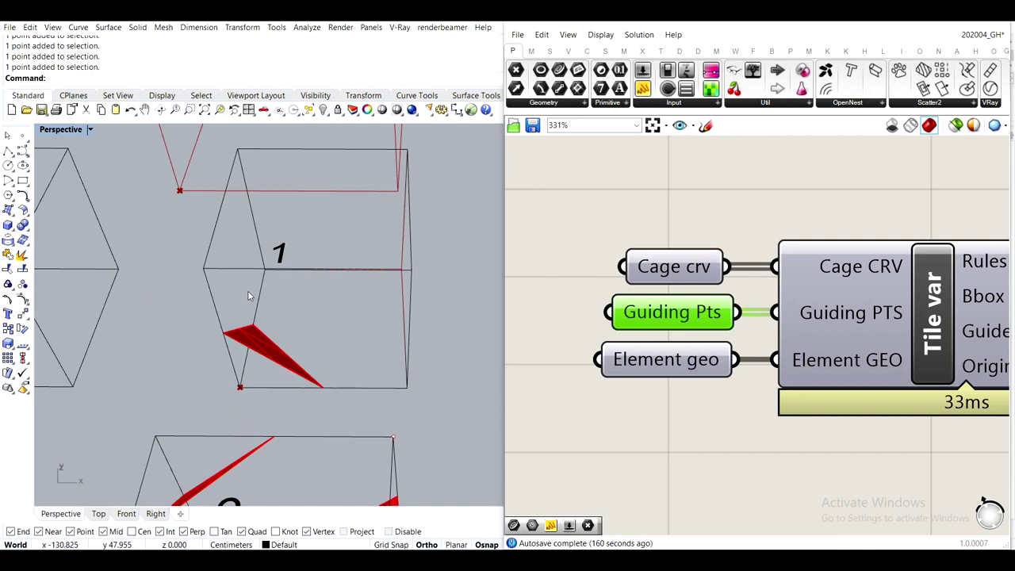
{"action": "right_click_drag", "start_coordinate": [249, 296], "coordinate": [280, 312]}
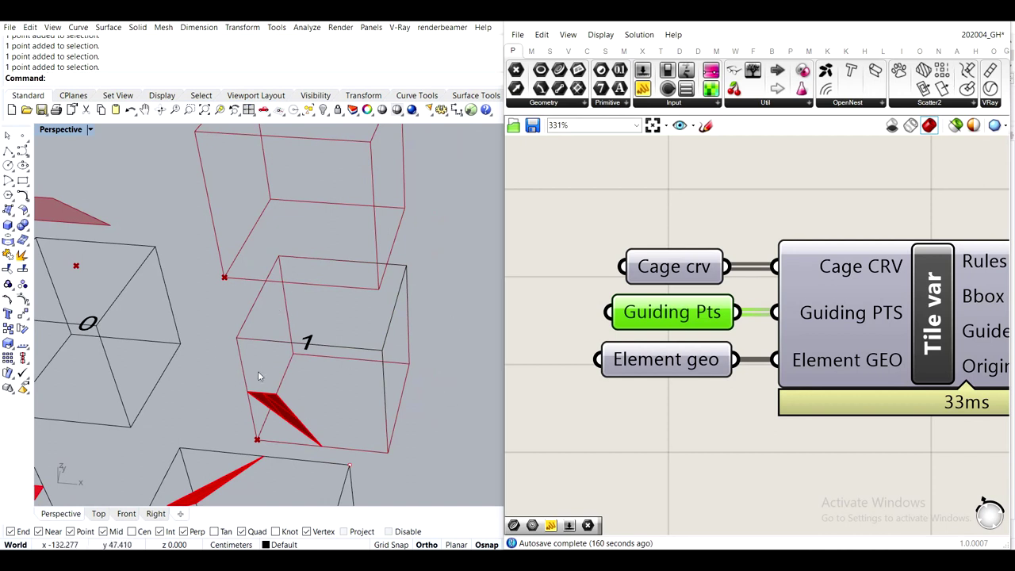
{"action": "mouse_move", "coordinate": [810, 330]}
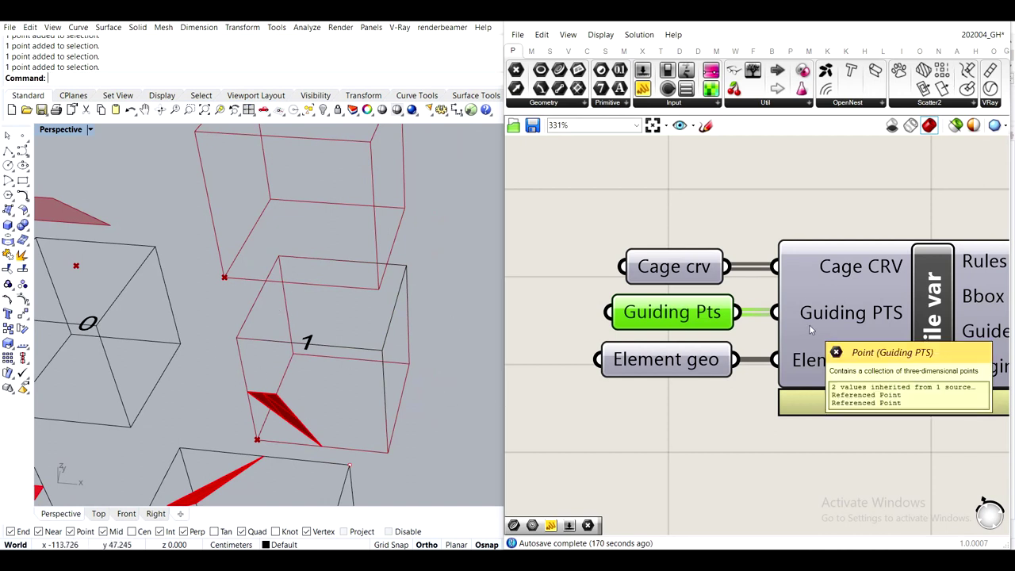
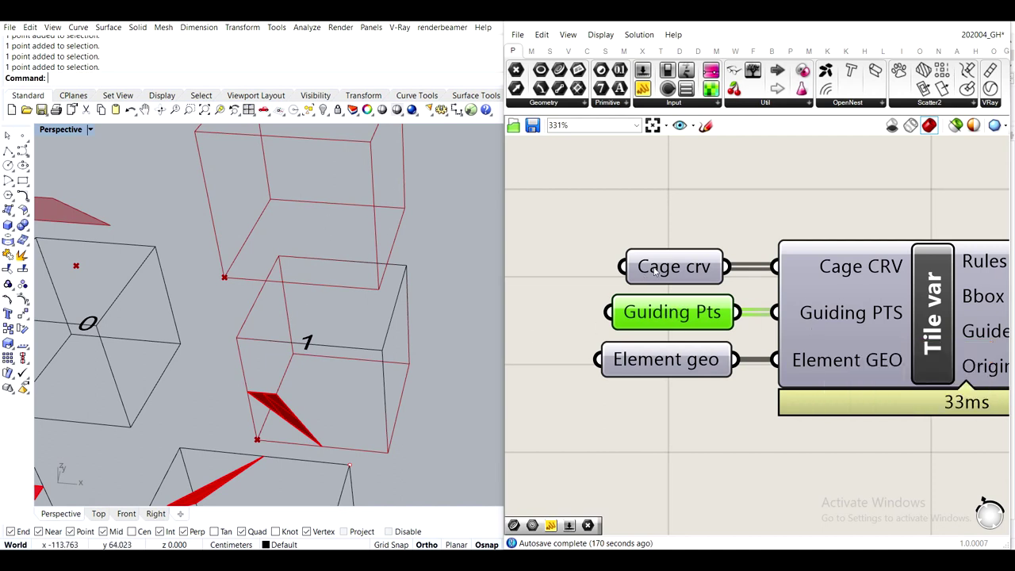
Set the Guiding Pts parameter to reference the corner guide point of tile 1 using Set Multiple Points
{"action": "right_click", "coordinate": [661, 313]}
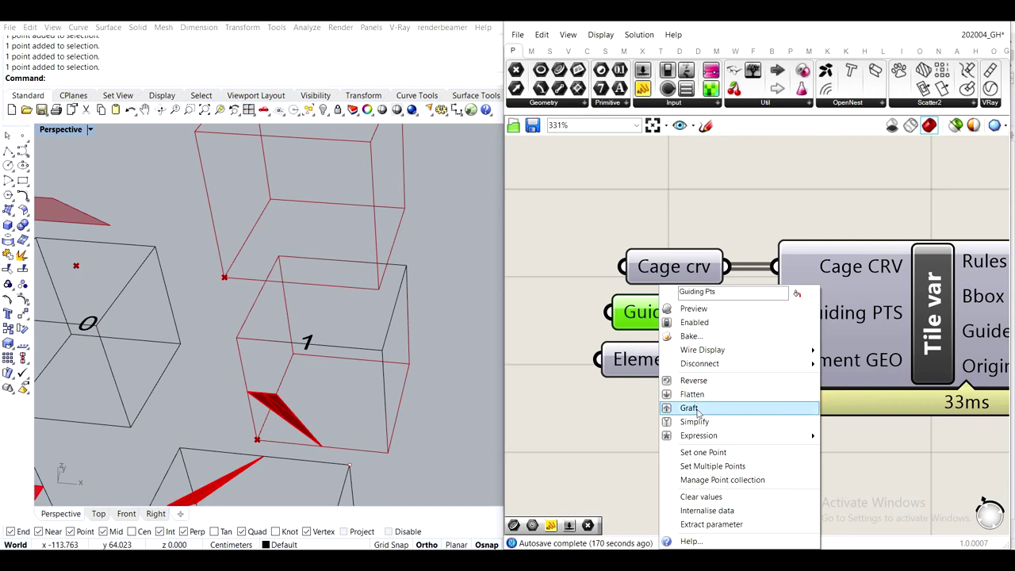
{"action": "left_click", "coordinate": [702, 466]}
{"action": "left_click_drag", "start_coordinate": [210, 428], "coordinate": [272, 468]}
{"action": "right_click", "coordinate": [660, 325]}
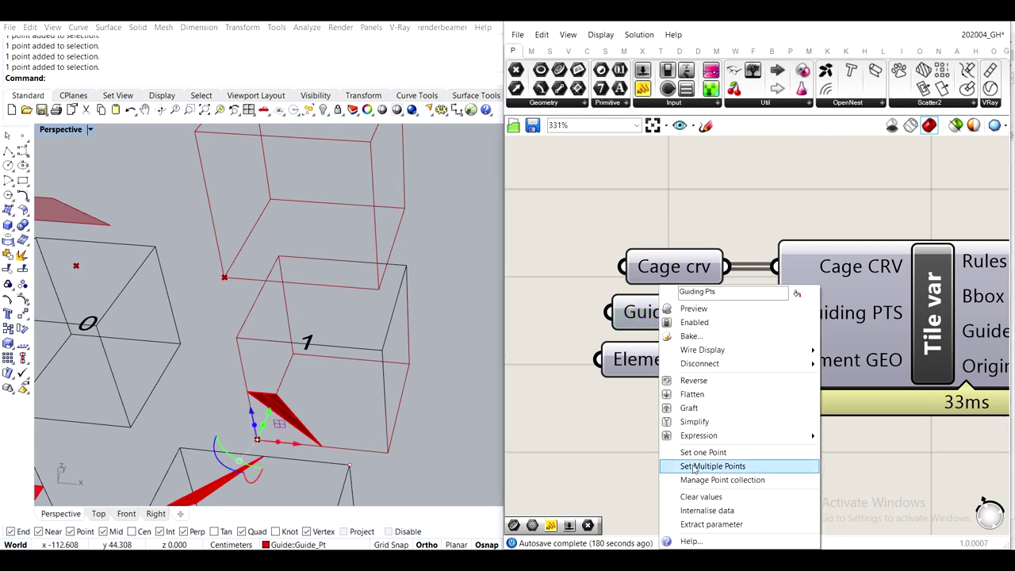
{"action": "left_click", "coordinate": [698, 466]}
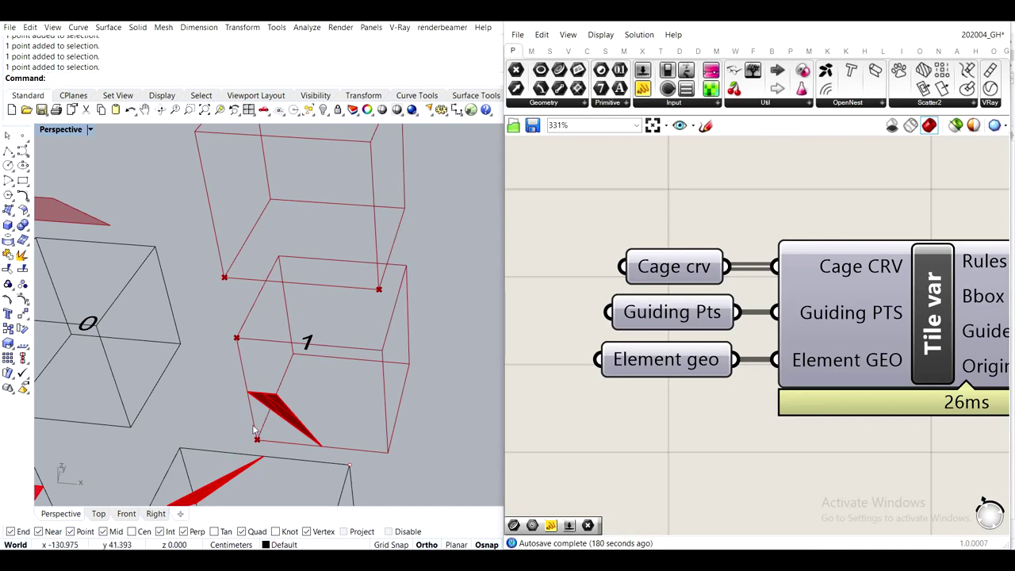
Set the Element geo parameter to reference the small triangular surface in tile 1
{"action": "right_click", "coordinate": [684, 362]}
{"action": "left_click", "coordinate": [720, 451]}
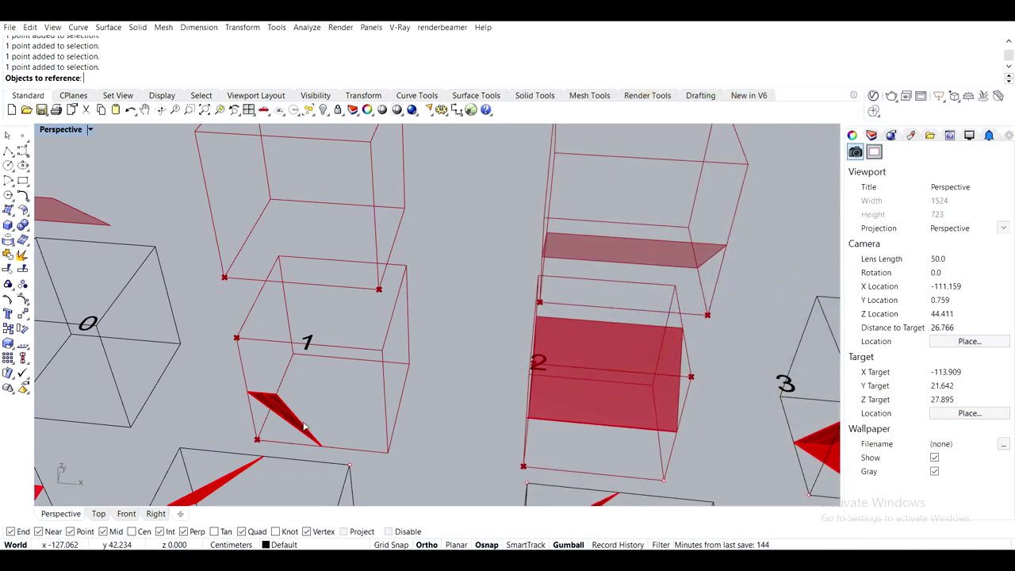
{"action": "left_click", "coordinate": [303, 426]}
Examine the variations generated from tile 1 and look over the remaining numbered base tiles
{"action": "scroll", "coordinate": [406, 294], "scroll_direction": "down", "scroll_amount": 5}
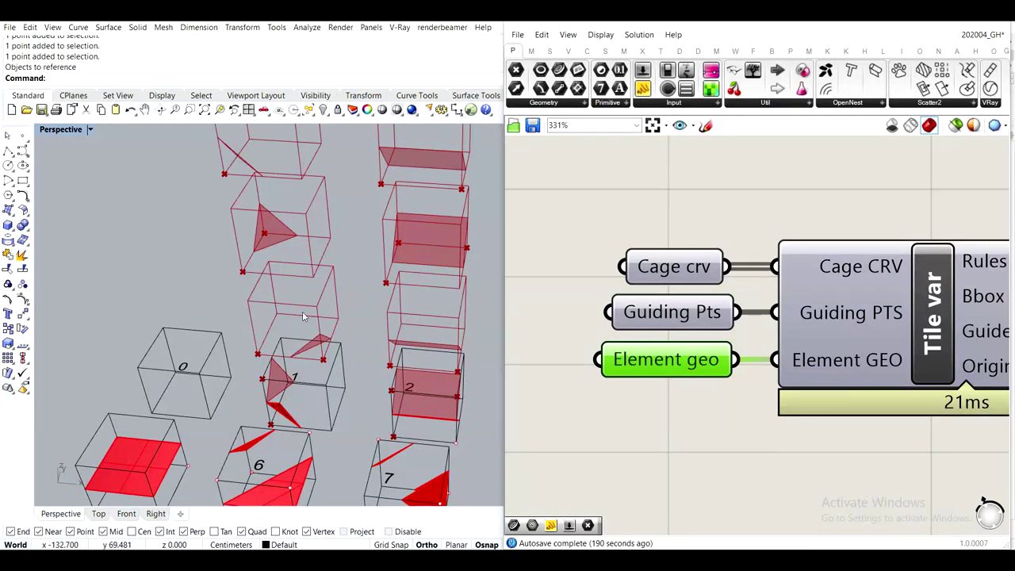
{"action": "right_click_drag", "start_coordinate": [283, 220], "coordinate": [288, 385], "text": "shift"}
{"action": "right_click_drag", "start_coordinate": [284, 172], "coordinate": [292, 298], "text": "shift"}
{"action": "scroll", "coordinate": [292, 298], "scroll_direction": "down", "scroll_amount": 8}
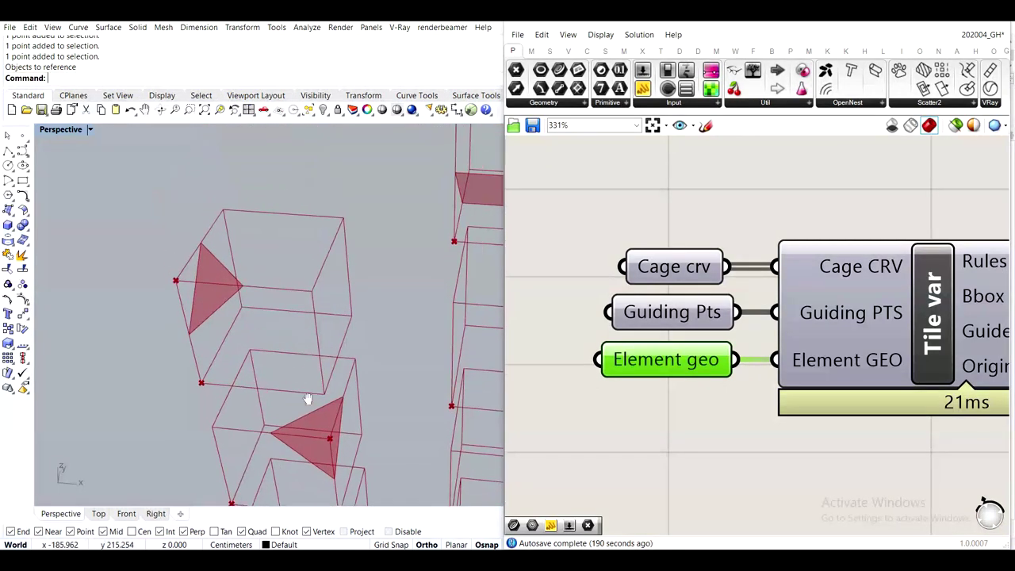
{"action": "right_click_drag", "start_coordinate": [249, 214], "coordinate": [313, 289]}
{"action": "scroll", "coordinate": [336, 355], "scroll_direction": "up", "scroll_amount": 6}
{"action": "right_click_drag", "start_coordinate": [424, 317], "coordinate": [409, 362]}
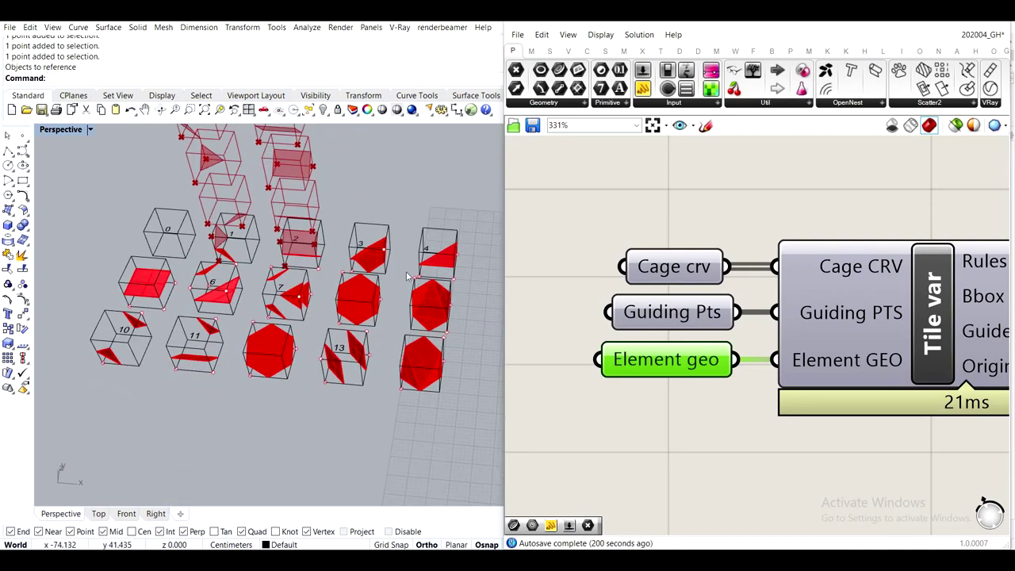
{"action": "scroll", "coordinate": [406, 272], "scroll_direction": "up", "scroll_amount": 4}
{"action": "right_click_drag", "start_coordinate": [406, 273], "coordinate": [416, 311]}
{"action": "scroll", "coordinate": [305, 282], "scroll_direction": "up", "scroll_amount": 5}
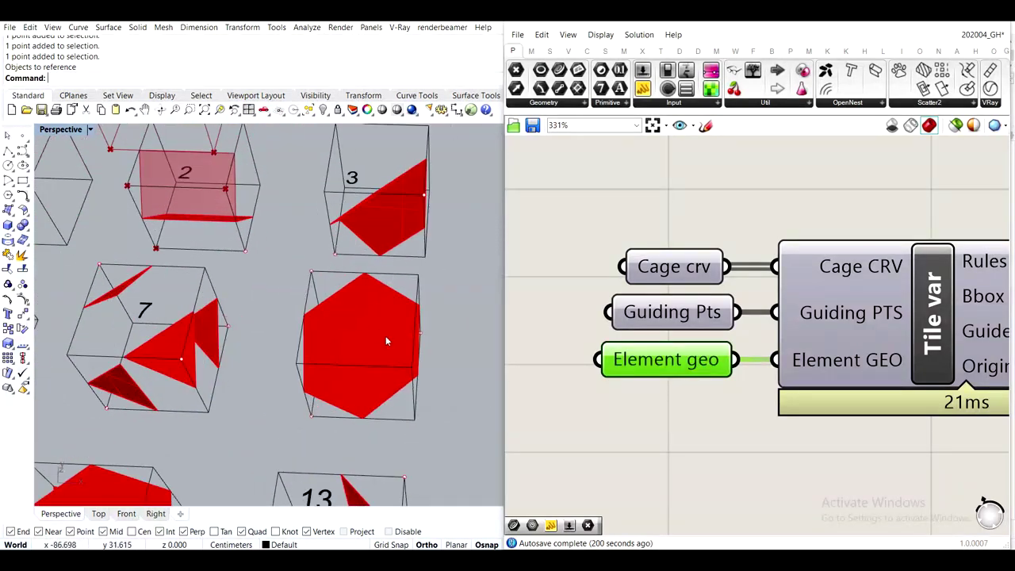
{"action": "scroll", "coordinate": [386, 341], "scroll_direction": "down", "scroll_amount": 5}
{"action": "scroll", "coordinate": [388, 317], "scroll_direction": "down", "scroll_amount": 3}
{"action": "scroll", "coordinate": [317, 333], "scroll_direction": "up", "scroll_amount": 5}
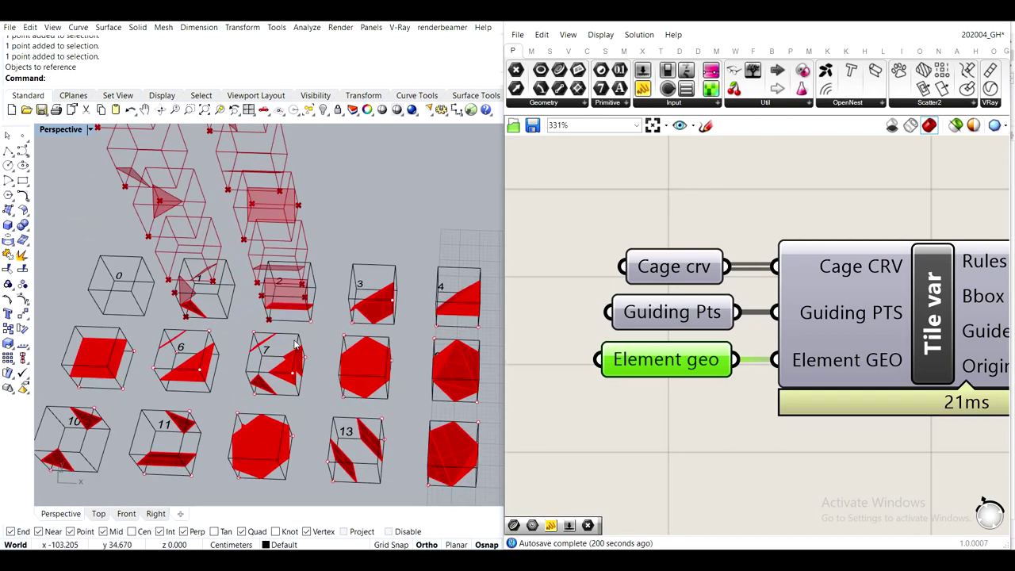
{"action": "scroll", "coordinate": [357, 373], "scroll_direction": "up", "scroll_amount": 6}
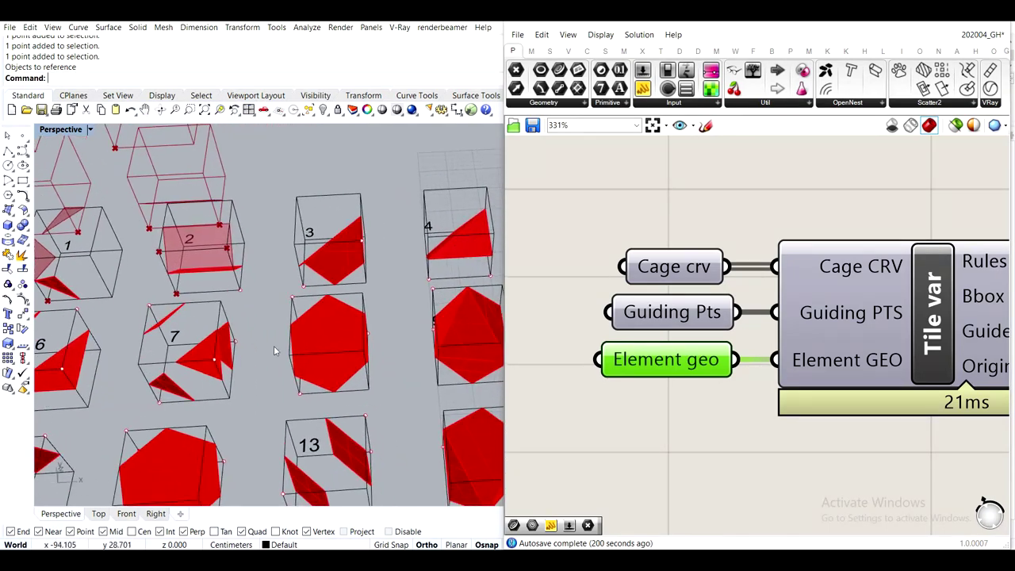
Set the Cage crv parameter to reference the twelve cage curves of tile 8 as multiple curves
{"action": "left_click", "coordinate": [403, 416]}
{"action": "scroll", "coordinate": [403, 415], "scroll_direction": "up", "scroll_amount": 2}
{"action": "right_click_drag", "start_coordinate": [403, 415], "coordinate": [357, 357]}
{"action": "left_click", "coordinate": [662, 269]}
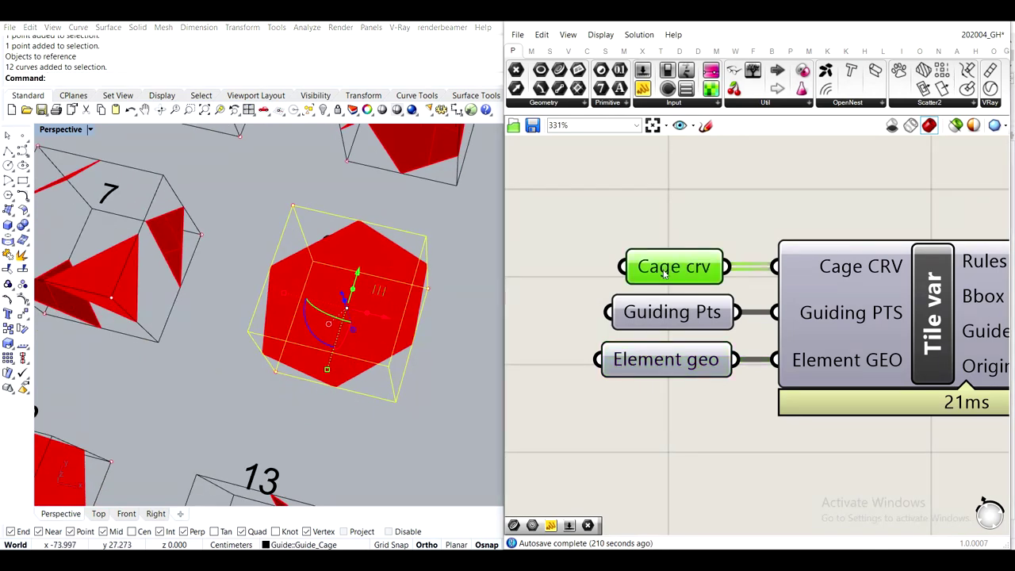
{"action": "right_click", "coordinate": [661, 268]}
{"action": "left_click", "coordinate": [718, 450]}
{"action": "right_click_drag", "start_coordinate": [412, 314], "coordinate": [269, 385]}
{"action": "left_click_drag", "start_coordinate": [231, 360], "coordinate": [283, 401]}
{"action": "left_click_drag", "start_coordinate": [276, 196], "coordinate": [295, 233], "text": "shift"}
{"action": "right_click_drag", "start_coordinate": [470, 289], "coordinate": [401, 217]}
{"action": "scroll", "coordinate": [401, 217], "scroll_direction": "up", "scroll_amount": 2}
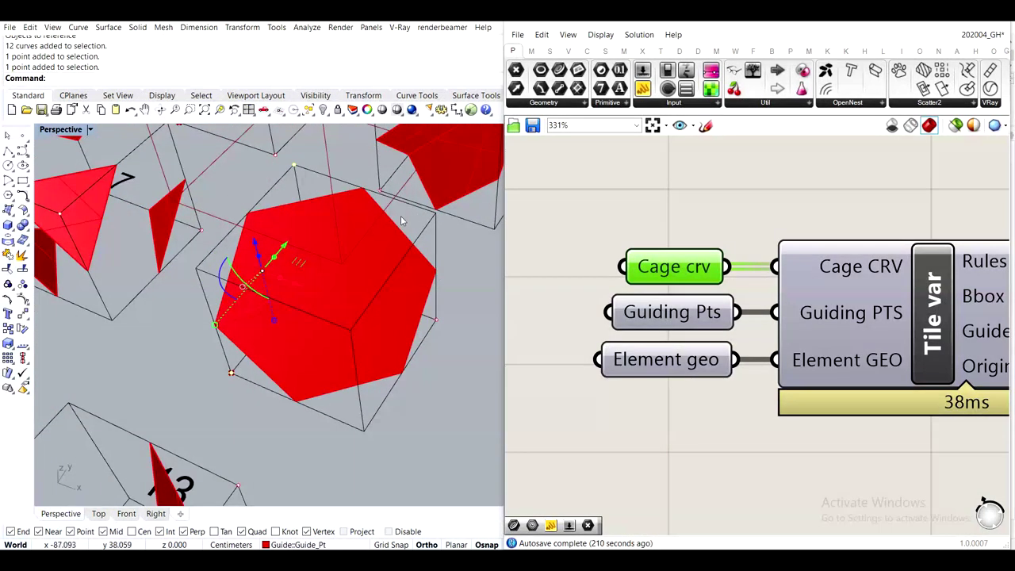
{"action": "left_click_drag", "start_coordinate": [422, 243], "coordinate": [466, 334], "text": "shift"}
{"action": "right_click_drag", "start_coordinate": [466, 334], "coordinate": [582, 337]}
{"action": "right_click_drag", "start_coordinate": [336, 354], "coordinate": [293, 332]}
{"action": "left_click_drag", "start_coordinate": [356, 386], "coordinate": [359, 385]}
{"action": "right_click_drag", "start_coordinate": [359, 385], "coordinate": [321, 380]}
Check the guide points and surfaces of tile 7 against its cage, leaving nothing selected
{"action": "scroll", "coordinate": [197, 388], "scroll_direction": "down", "scroll_amount": 4}
{"action": "right_click_drag", "start_coordinate": [206, 408], "coordinate": [263, 384], "text": "shift"}
{"action": "scroll", "coordinate": [227, 357], "scroll_direction": "up", "scroll_amount": 5}
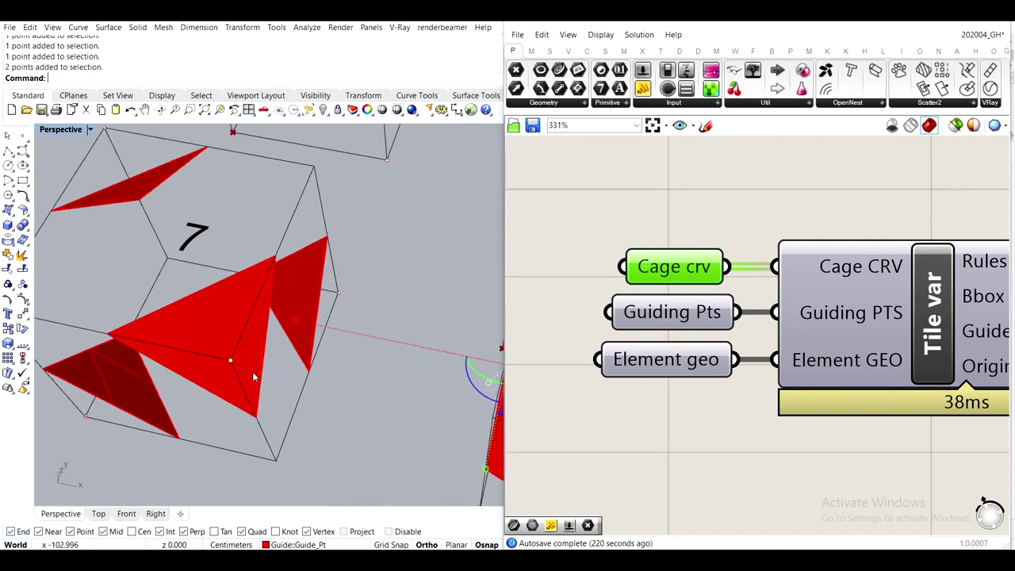
{"action": "scroll", "coordinate": [252, 371], "scroll_direction": "down", "scroll_amount": 4}
{"action": "left_click_drag", "start_coordinate": [247, 398], "coordinate": [244, 395]}
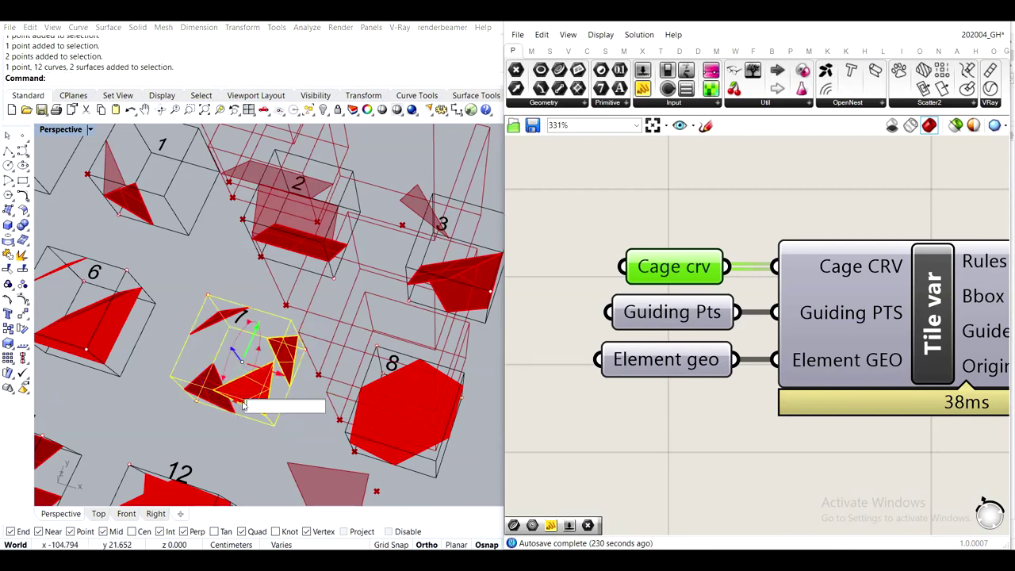
{"action": "scroll", "coordinate": [246, 409], "scroll_direction": "up", "scroll_amount": 3}
{"action": "left_click_drag", "start_coordinate": [275, 410], "coordinate": [260, 406], "text": "ctrl"}
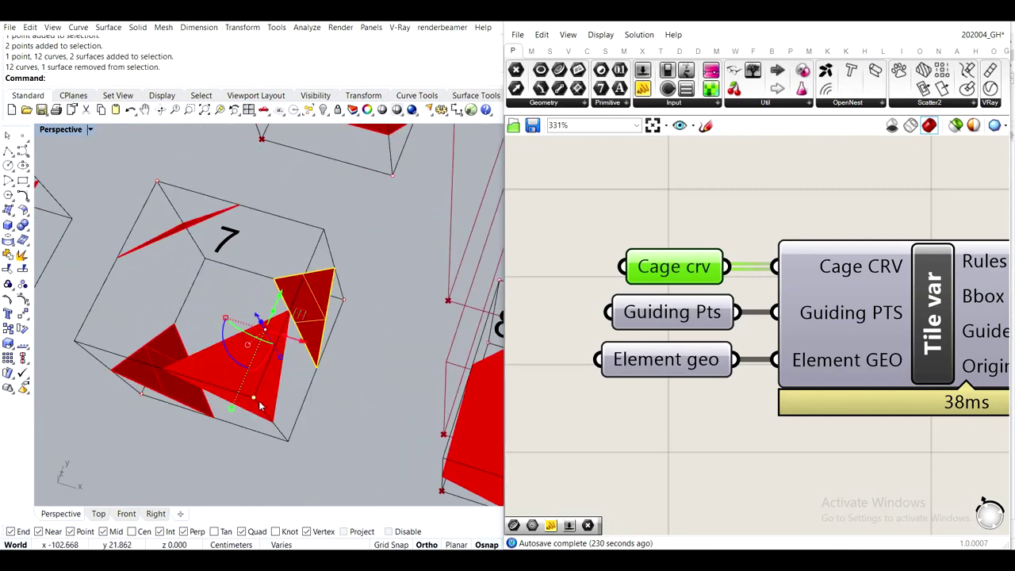
{"action": "left_click", "coordinate": [254, 398], "text": "ctrl"}
{"action": "left_click", "coordinate": [320, 347], "text": "ctrl"}
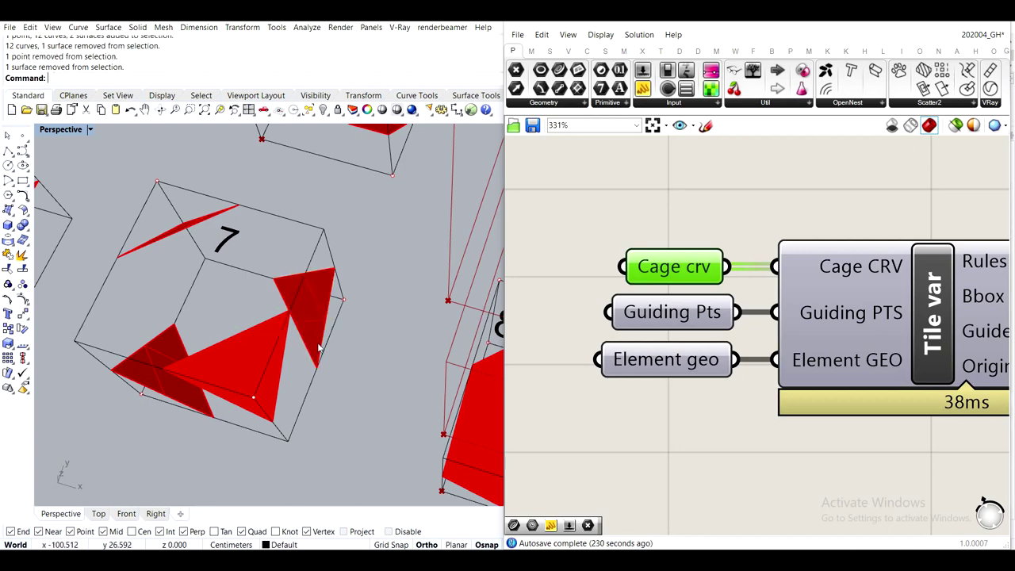
Set the Guiding Pts parameter to reference all corner guide points of tile 8 using Set Multiple Points
{"action": "scroll", "coordinate": [354, 361], "scroll_direction": "down", "scroll_amount": 2}
{"action": "right_click_drag", "start_coordinate": [373, 361], "coordinate": [400, 325]}
{"action": "right_click_drag", "start_coordinate": [401, 325], "coordinate": [317, 272], "text": "shift"}
{"action": "scroll", "coordinate": [303, 340], "scroll_direction": "up", "scroll_amount": 3}
{"action": "right_click_drag", "start_coordinate": [224, 292], "coordinate": [306, 357]}
{"action": "scroll", "coordinate": [295, 325], "scroll_direction": "down", "scroll_amount": 3}
{"action": "scroll", "coordinate": [297, 357], "scroll_direction": "up", "scroll_amount": 3}
{"action": "left_click_drag", "start_coordinate": [427, 492], "coordinate": [428, 493]}
{"action": "left_click_drag", "start_coordinate": [249, 357], "coordinate": [279, 366], "text": "shift"}
{"action": "right_click_drag", "start_coordinate": [279, 362], "coordinate": [399, 256]}
{"action": "left_click_drag", "start_coordinate": [396, 238], "coordinate": [457, 312], "text": "shift"}
{"action": "right_click_drag", "start_coordinate": [459, 317], "coordinate": [333, 329]}
{"action": "scroll", "coordinate": [376, 365], "scroll_direction": "down", "scroll_amount": 3}
{"action": "scroll", "coordinate": [333, 345], "scroll_direction": "up", "scroll_amount": 2}
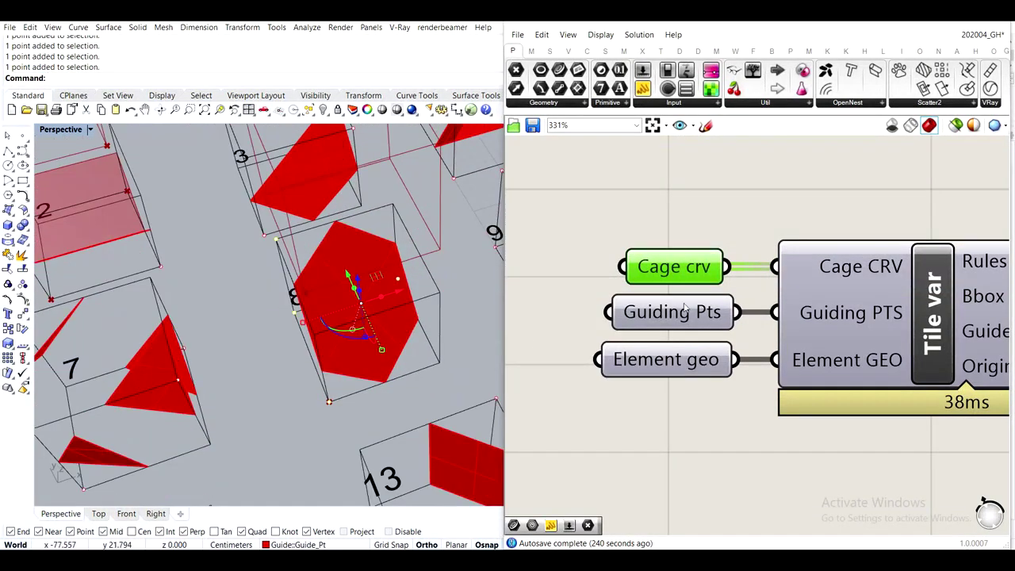
{"action": "left_click", "coordinate": [670, 311]}
{"action": "right_click", "coordinate": [673, 317]}
{"action": "left_click", "coordinate": [745, 466]}
Set the Element geo parameter to reference the hexagonal surface of tile 8 and view the generated variations
{"action": "left_click", "coordinate": [385, 327]}
{"action": "left_click", "coordinate": [663, 362]}
{"action": "right_click", "coordinate": [663, 363]}
{"action": "left_click", "coordinate": [709, 467]}
{"action": "scroll", "coordinate": [355, 419], "scroll_direction": "down", "scroll_amount": 10}
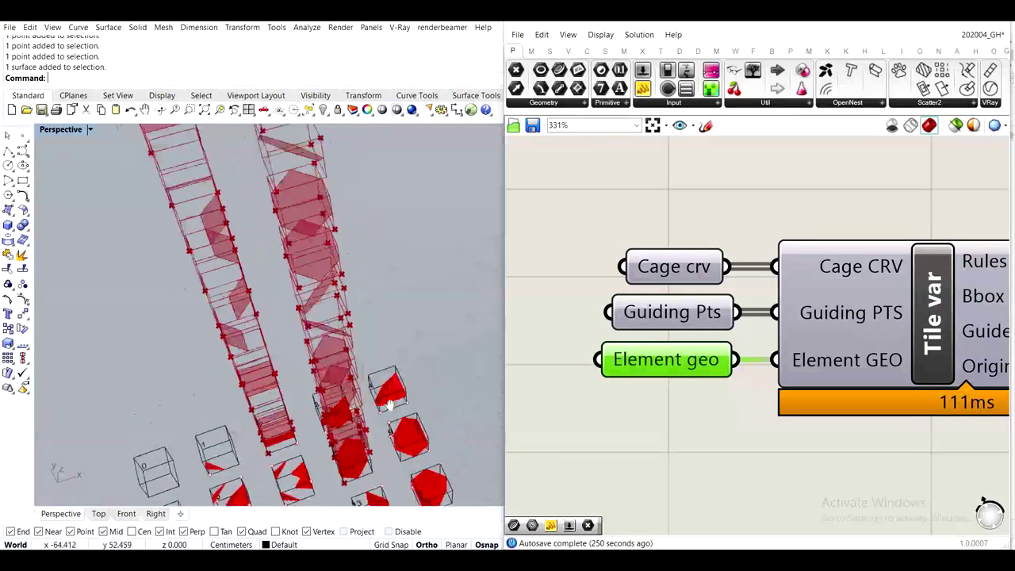
{"action": "right_click_drag", "start_coordinate": [315, 422], "coordinate": [378, 349]}
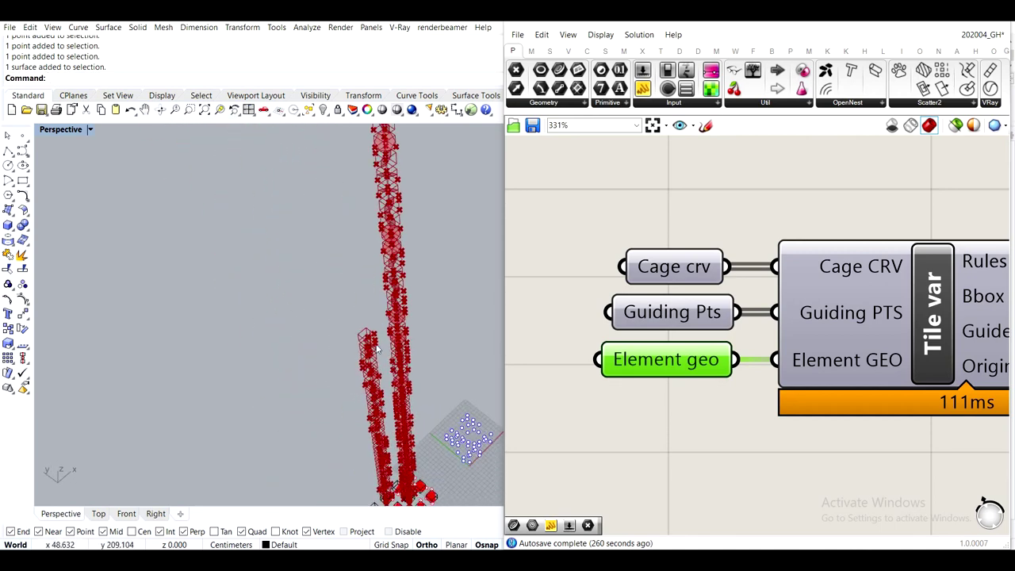
Group all components of the definition that sits above the framed area
{"action": "right_click_drag", "start_coordinate": [356, 297], "coordinate": [370, 468]}
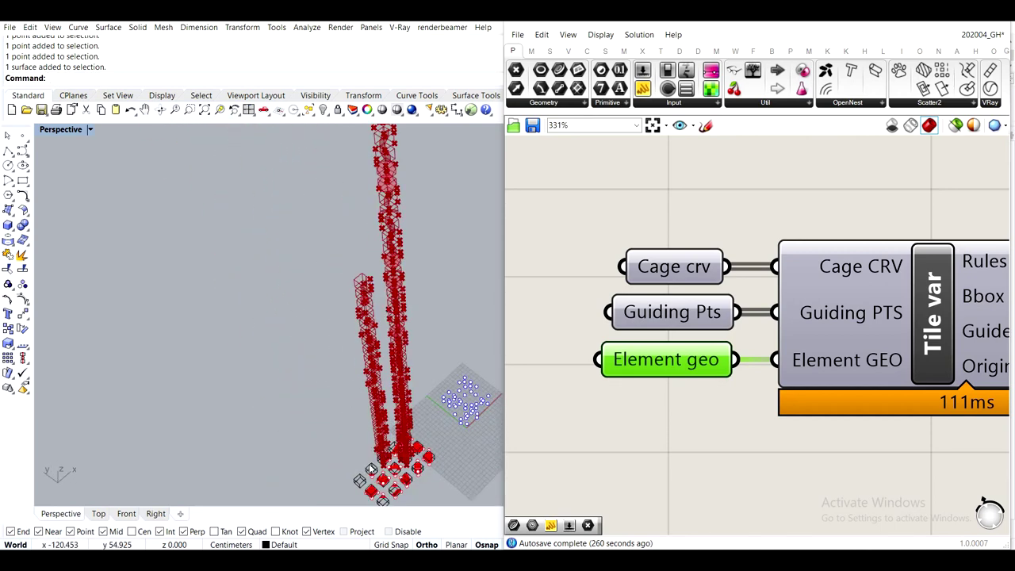
{"action": "right_click_drag", "start_coordinate": [393, 244], "coordinate": [346, 350]}
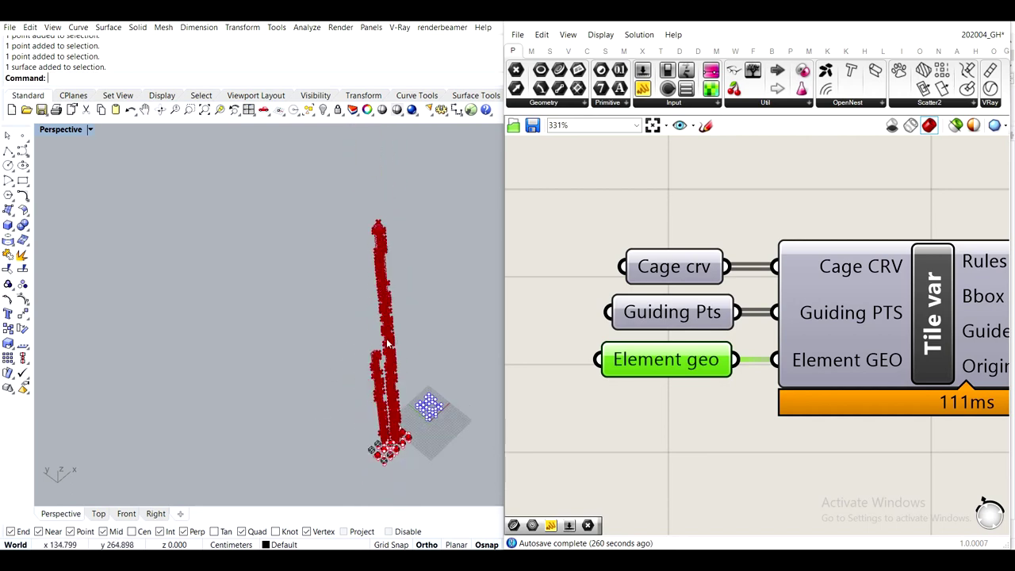
{"action": "scroll", "coordinate": [846, 222], "scroll_direction": "down", "scroll_amount": 10}
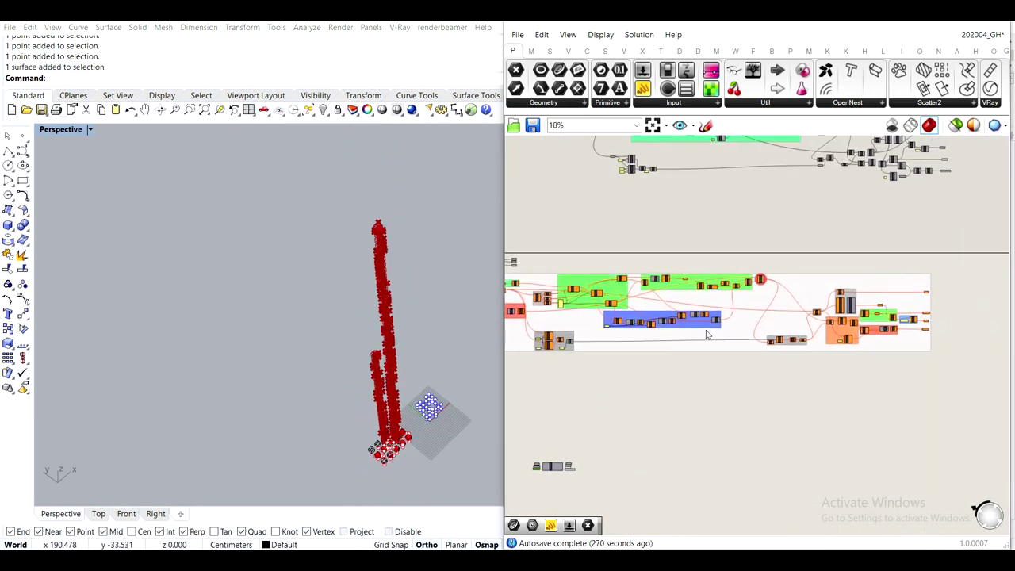
{"action": "right_click_drag", "start_coordinate": [871, 139], "coordinate": [838, 291]}
{"action": "left_click_drag", "start_coordinate": [928, 372], "coordinate": [527, 193]}
{"action": "middle_click", "coordinate": [527, 193]}
{"action": "left_click", "coordinate": [526, 157]}
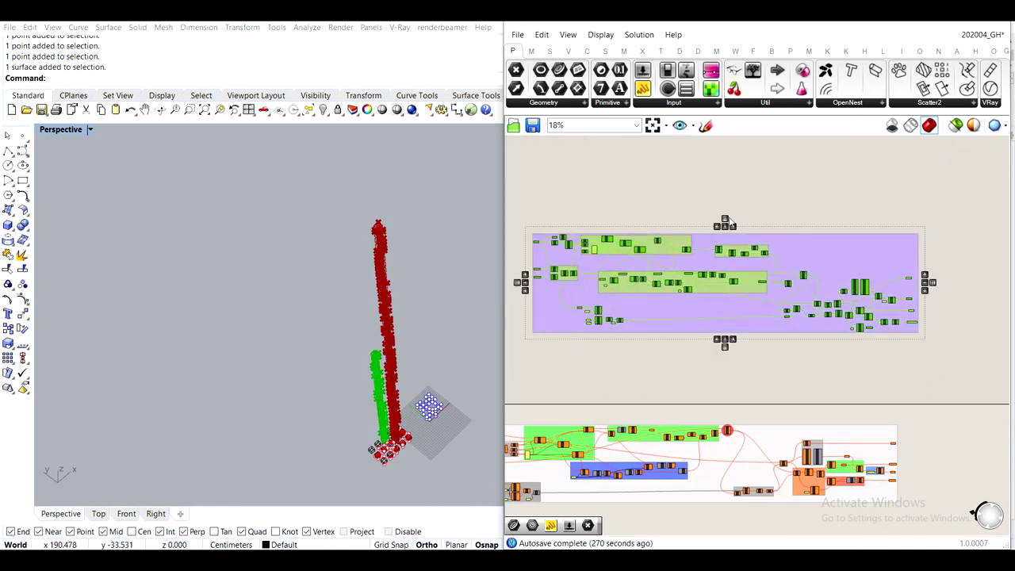
Move the grouped definition sideways so it lines up above the older definition, leaving nothing selected
{"action": "scroll", "coordinate": [760, 300], "scroll_direction": "down", "scroll_amount": 3}
{"action": "scroll", "coordinate": [759, 300], "scroll_direction": "up", "scroll_amount": 2}
{"action": "left_click_drag", "start_coordinate": [786, 277], "coordinate": [703, 327]}
{"action": "left_click", "coordinate": [702, 224]}
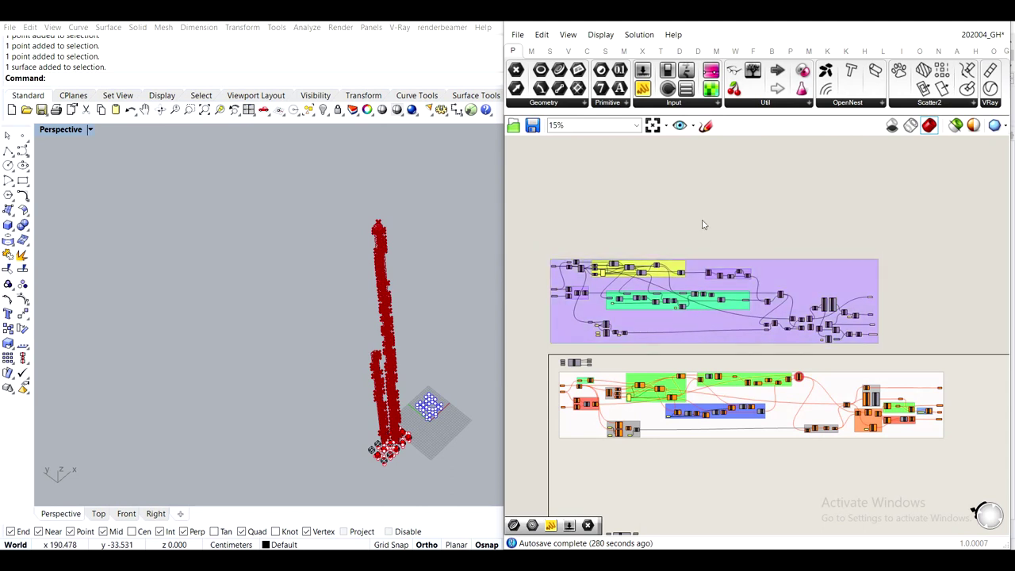
Delete the older white-backed definition and the small cluster above it inside the frame
{"action": "scroll", "coordinate": [857, 307], "scroll_direction": "down", "scroll_amount": 1}
{"action": "right_click_drag", "start_coordinate": [475, 342], "coordinate": [337, 327]}
{"action": "scroll", "coordinate": [330, 292], "scroll_direction": "up", "scroll_amount": 5}
{"action": "right_click_drag", "start_coordinate": [725, 398], "coordinate": [713, 320]}
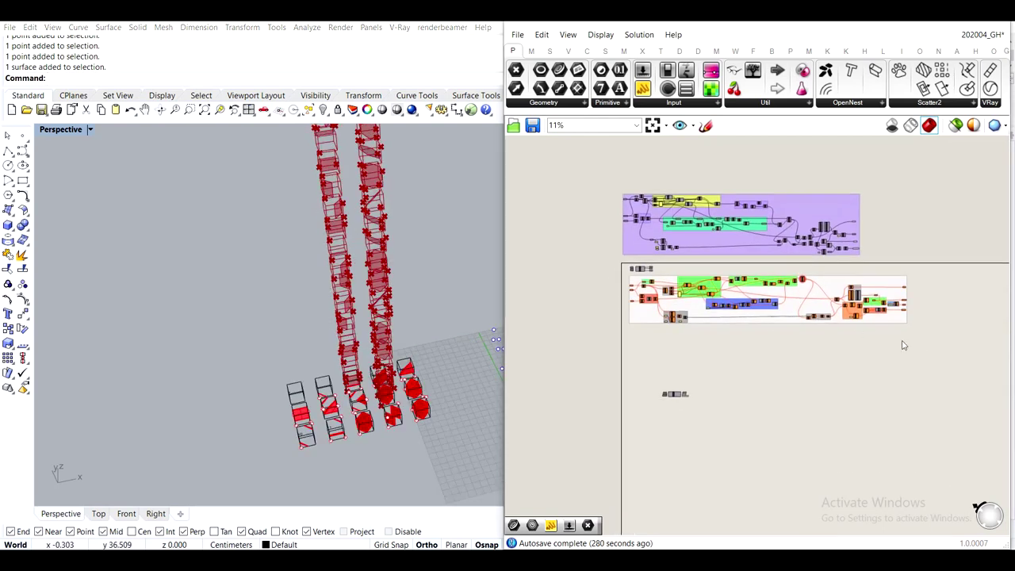
{"action": "scroll", "coordinate": [670, 329], "scroll_direction": "up", "scroll_amount": 1}
{"action": "scroll", "coordinate": [635, 232], "scroll_direction": "up", "scroll_amount": 2}
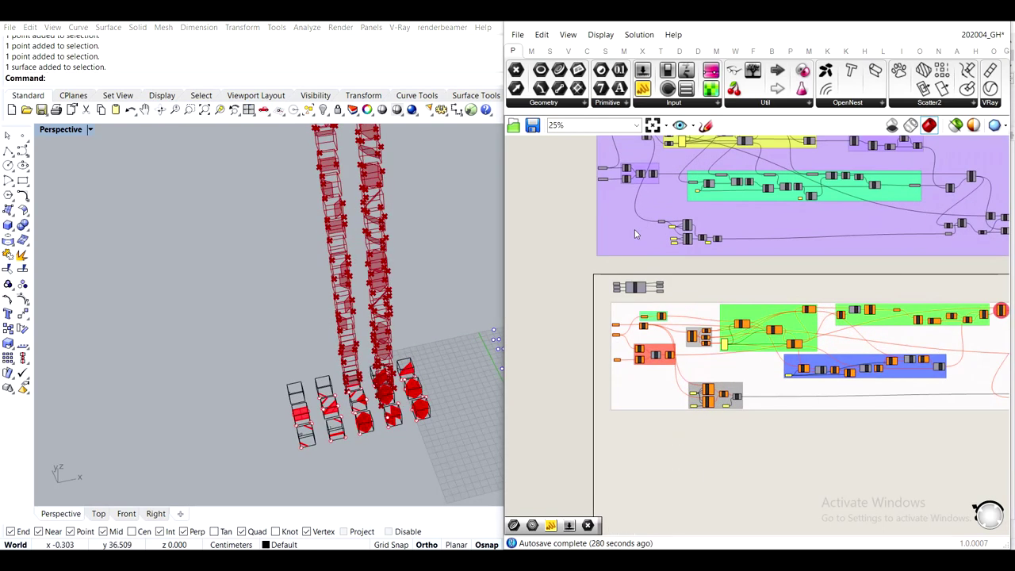
{"action": "scroll", "coordinate": [634, 231], "scroll_direction": "down", "scroll_amount": 3}
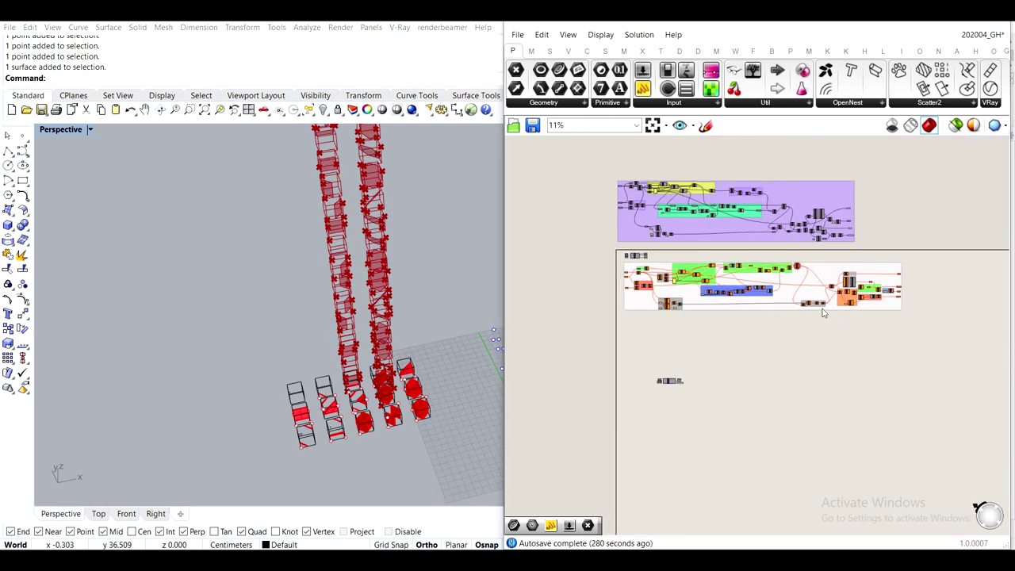
{"action": "left_click_drag", "start_coordinate": [913, 346], "coordinate": [568, 251]}
{"action": "key", "text": "Delete"}
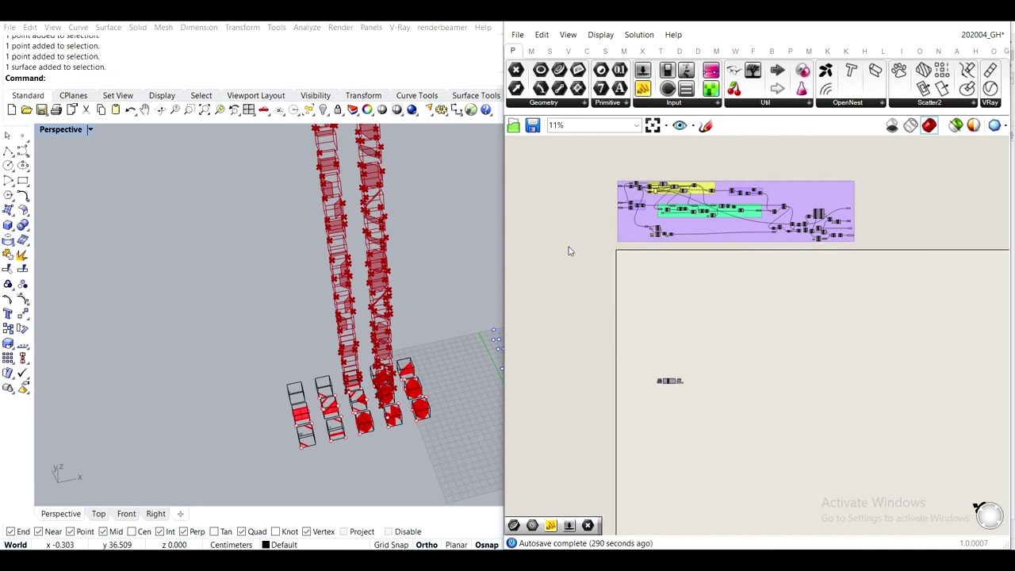
Move the remaining Tile var cluster with its input and output parameters to the frame's upper corner
{"action": "left_click_drag", "start_coordinate": [653, 397], "coordinate": [634, 225]}
{"action": "scroll", "coordinate": [682, 393], "scroll_direction": "up", "scroll_amount": 3}
{"action": "right_click_drag", "start_coordinate": [634, 224], "coordinate": [659, 396]}
{"action": "scroll", "coordinate": [659, 396], "scroll_direction": "down", "scroll_amount": 3}
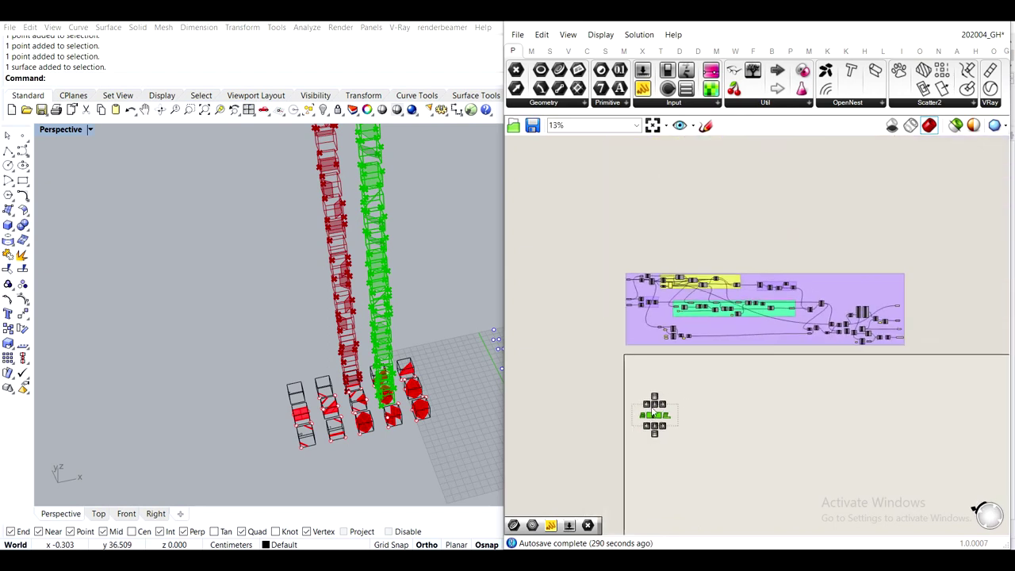
{"action": "scroll", "coordinate": [651, 408], "scroll_direction": "up", "scroll_amount": 3}
{"action": "left_click_drag", "start_coordinate": [657, 426], "coordinate": [645, 343]}
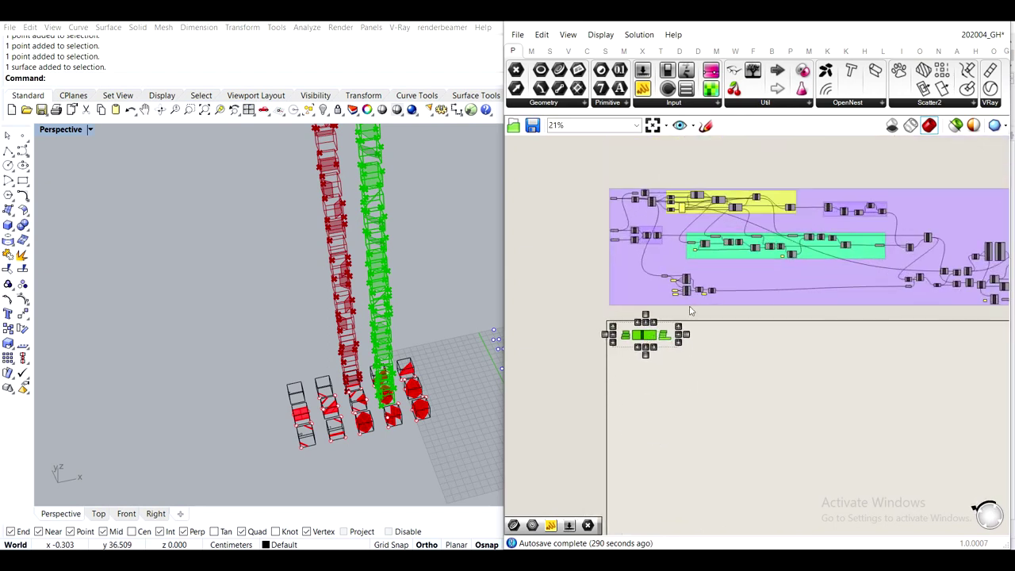
Move the purple grouped definition into the frame, directly beneath the Tile var cluster
{"action": "left_click", "coordinate": [757, 280]}
{"action": "left_click_drag", "start_coordinate": [757, 280], "coordinate": [773, 441]}
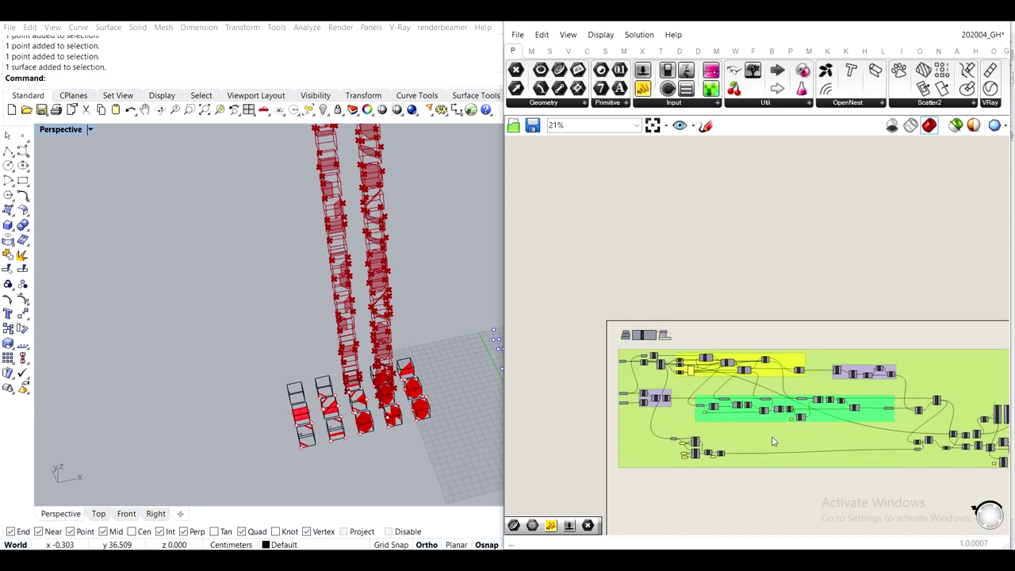
Turn off the preview of the Tile var output parameters Rules 0/1, BBox crvs, Guide pts and Origin_pt / Tile geo
{"action": "scroll", "coordinate": [743, 434], "scroll_direction": "up", "scroll_amount": 3}
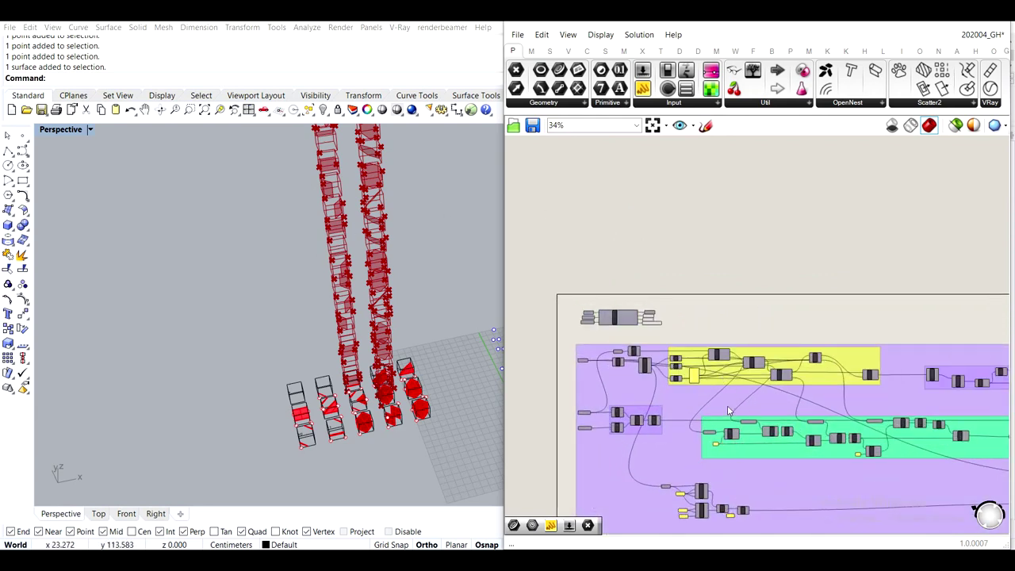
{"action": "left_click_drag", "start_coordinate": [728, 406], "coordinate": [732, 416]}
{"action": "scroll", "coordinate": [583, 292], "scroll_direction": "up", "scroll_amount": 6}
{"action": "mouse_move", "coordinate": [521, 285]}
{"action": "left_mouse_down"}
{"action": "mouse_move", "coordinate": [872, 419]}
{"action": "mouse_move", "coordinate": [538, 275]}
{"action": "left_mouse_up"}
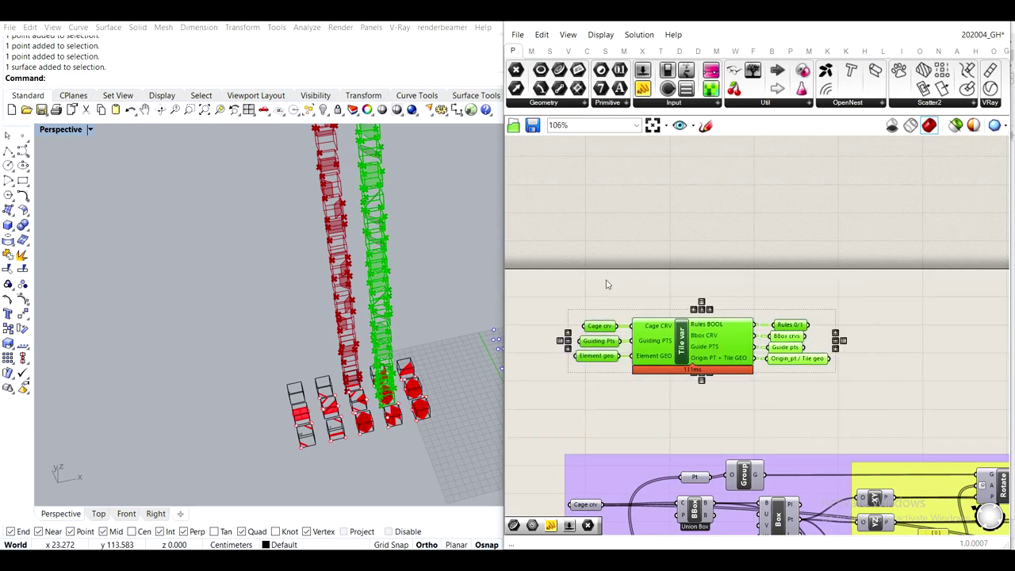
{"action": "left_click", "coordinate": [677, 245]}
{"action": "scroll", "coordinate": [802, 380], "scroll_direction": "up", "scroll_amount": 3}
{"action": "left_click_drag", "start_coordinate": [846, 404], "coordinate": [766, 282]}
{"action": "middle_click", "coordinate": [772, 283]}
{"action": "left_click", "coordinate": [813, 240]}
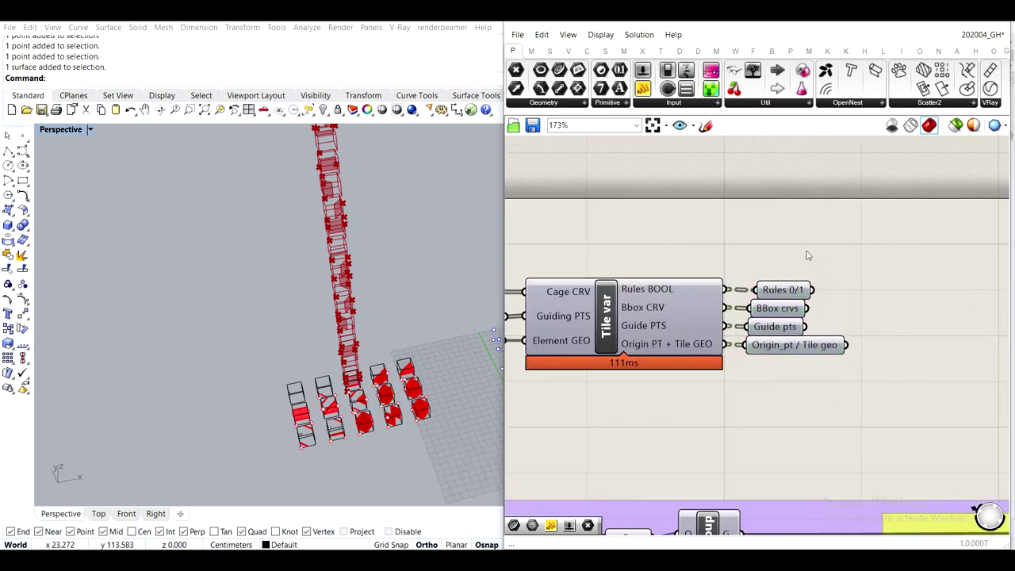
Group the Tile var cluster together with its input and output parameters
{"action": "right_click_drag", "start_coordinate": [760, 331], "coordinate": [917, 311]}
{"action": "scroll", "coordinate": [384, 391], "scroll_direction": "up", "scroll_amount": 5}
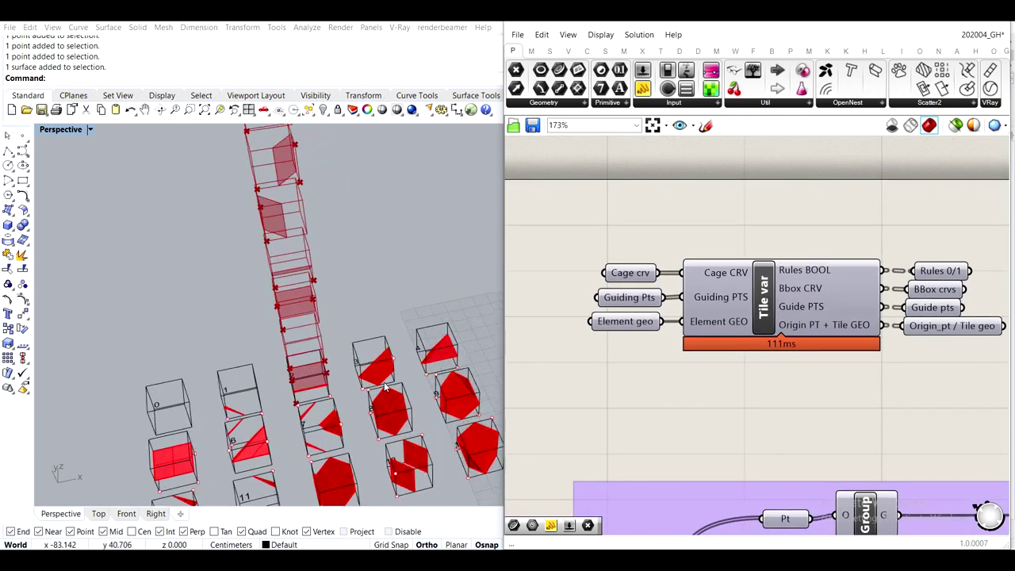
{"action": "scroll", "coordinate": [409, 391], "scroll_direction": "down", "scroll_amount": 4}
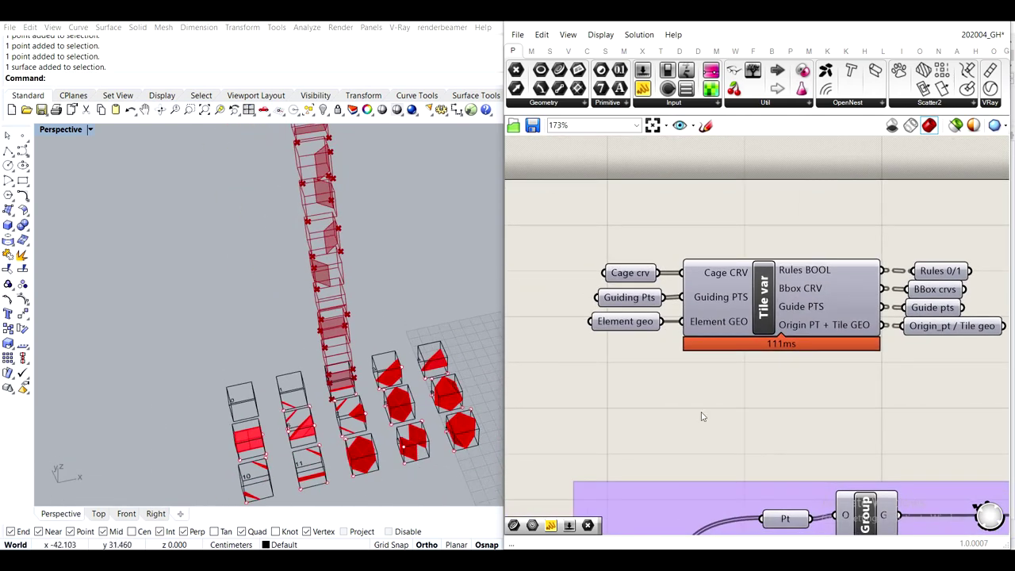
{"action": "scroll", "coordinate": [740, 422], "scroll_direction": "down", "scroll_amount": 5}
{"action": "left_click_drag", "start_coordinate": [925, 429], "coordinate": [626, 314]}
{"action": "middle_click", "coordinate": [627, 310]}
{"action": "left_click", "coordinate": [627, 271]}
Turn off the preview of all components in the large definition below the Tile var cluster
{"action": "scroll", "coordinate": [757, 418], "scroll_direction": "down", "scroll_amount": 3}
{"action": "right_click_drag", "start_coordinate": [762, 432], "coordinate": [639, 315]}
{"action": "scroll", "coordinate": [730, 453], "scroll_direction": "down", "scroll_amount": 3}
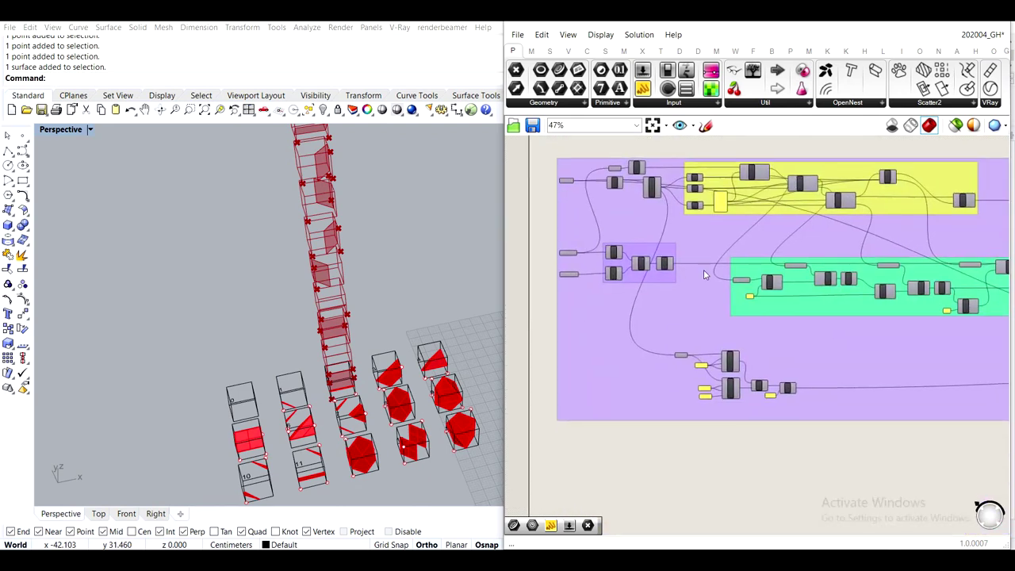
{"action": "scroll", "coordinate": [701, 302], "scroll_direction": "down", "scroll_amount": 3}
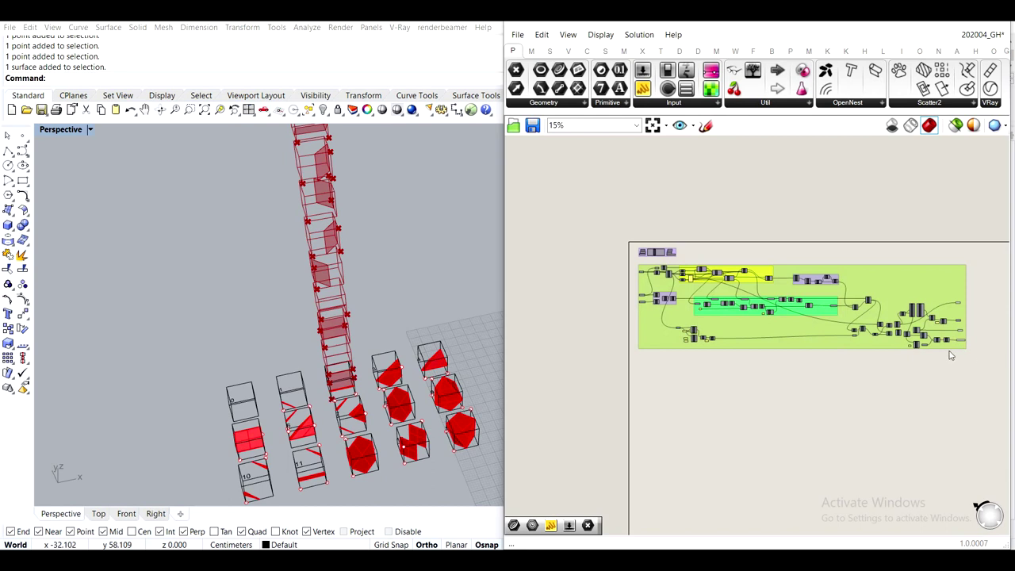
{"action": "left_click_drag", "start_coordinate": [982, 391], "coordinate": [578, 265]}
{"action": "middle_click", "coordinate": [578, 262]}
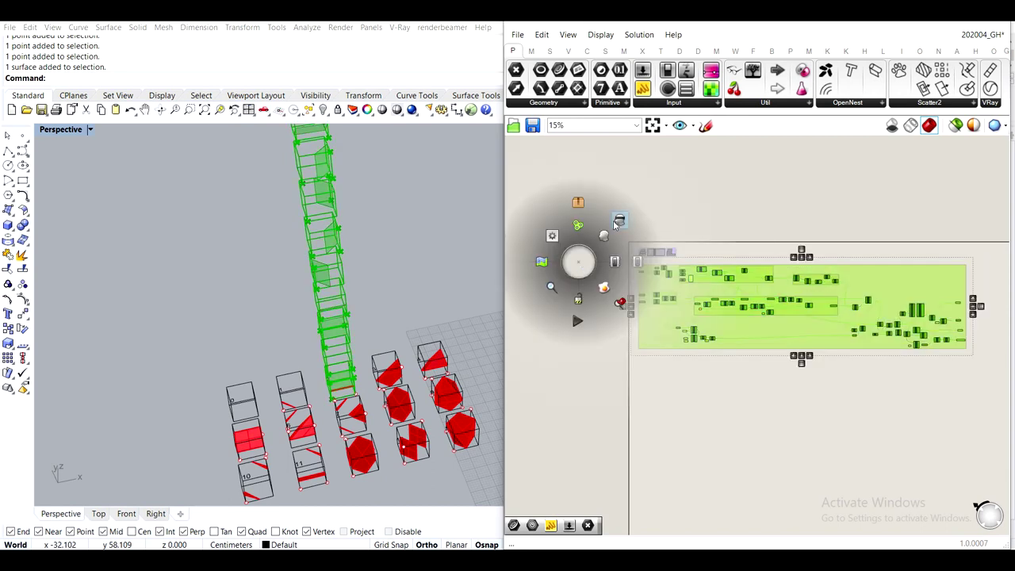
{"action": "left_click", "coordinate": [617, 222]}
{"action": "left_click", "coordinate": [697, 200]}
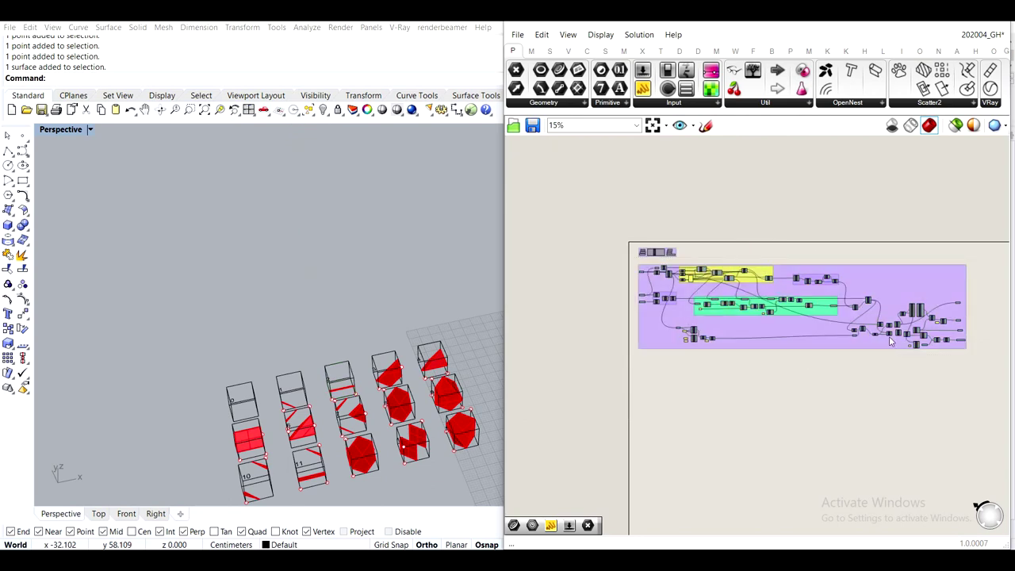
Remove the large purple group around the whole definition, keeping its smaller inner groups
{"action": "scroll", "coordinate": [920, 364], "scroll_direction": "up", "scroll_amount": 5}
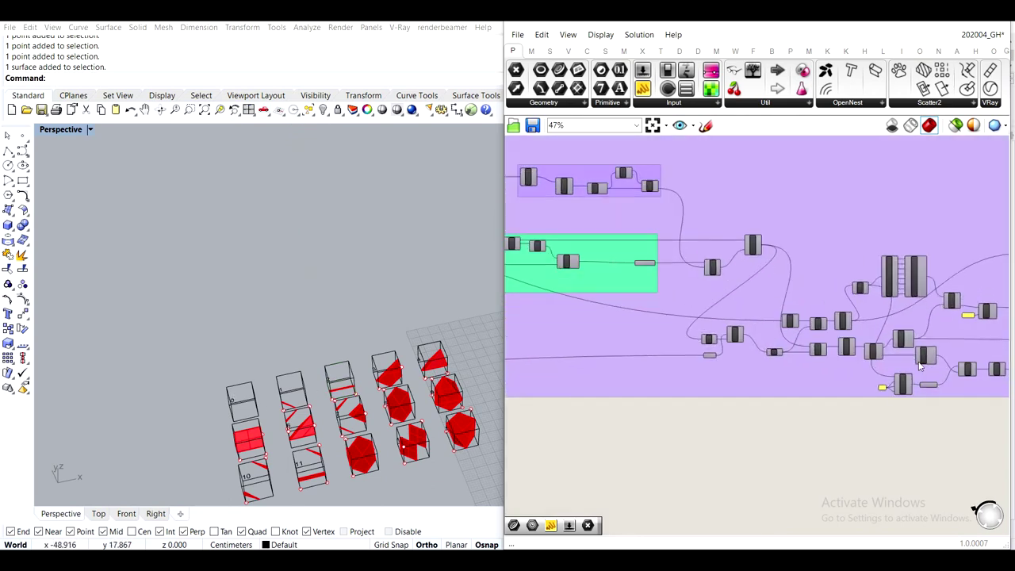
{"action": "scroll", "coordinate": [870, 274], "scroll_direction": "up", "scroll_amount": 3}
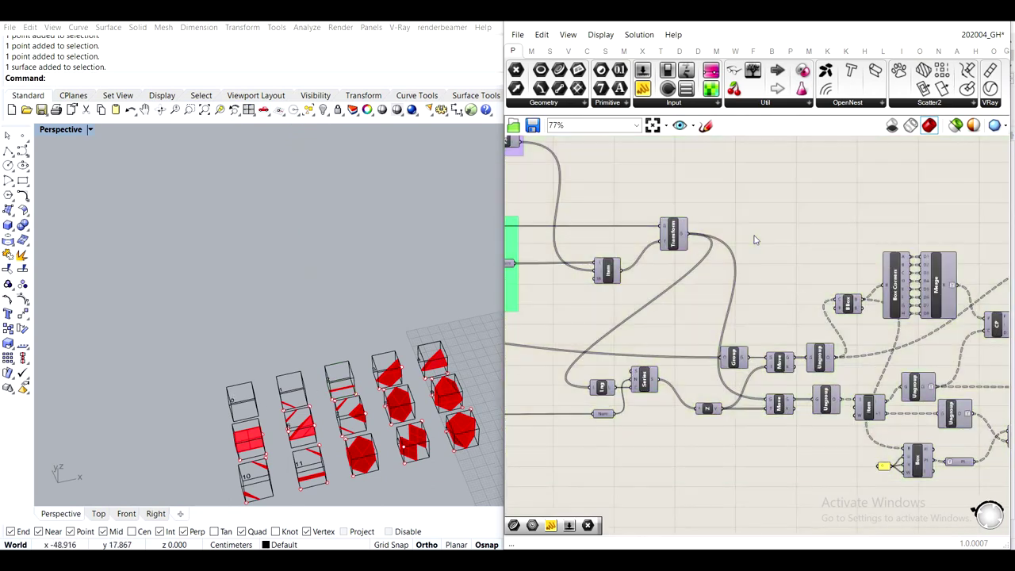
{"action": "scroll", "coordinate": [797, 252], "scroll_direction": "down", "scroll_amount": 2}
{"action": "scroll", "coordinate": [659, 347], "scroll_direction": "down", "scroll_amount": 3}
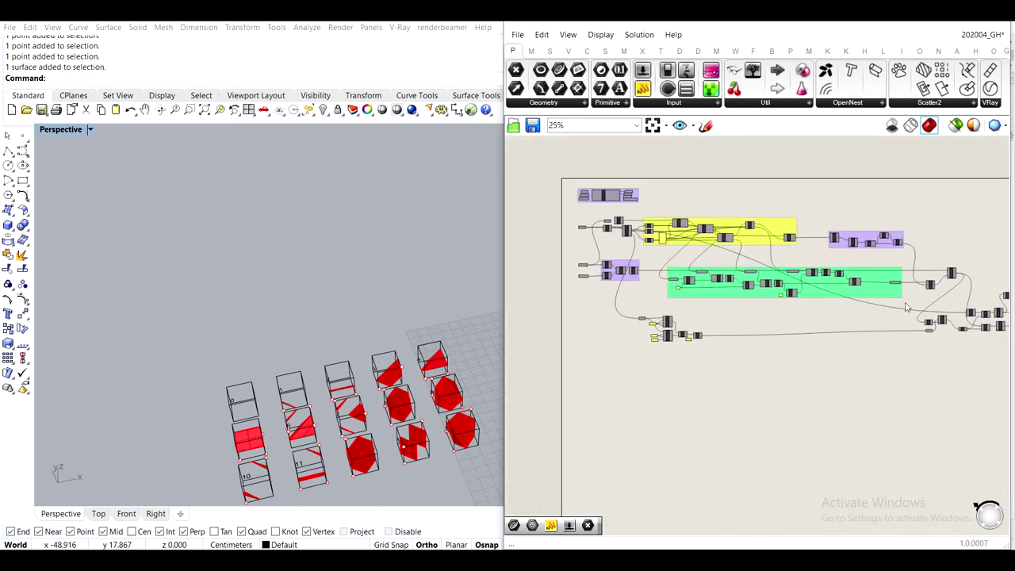
Group the two Box components with their panels, distance and multiplication components and name the group "Box height * 1.5"
{"action": "scroll", "coordinate": [546, 276], "scroll_direction": "up", "scroll_amount": 5}
{"action": "left_click_drag", "start_coordinate": [546, 276], "coordinate": [548, 271]}
{"action": "middle_click", "coordinate": [547, 271]}
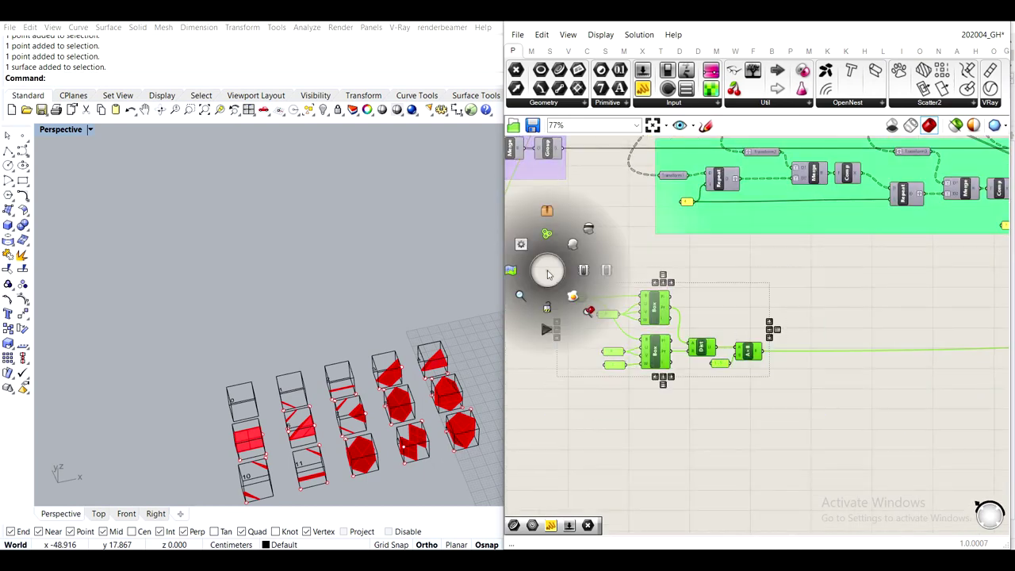
{"action": "key", "text": "ctrl+g"}
{"action": "right_click", "coordinate": [739, 316]}
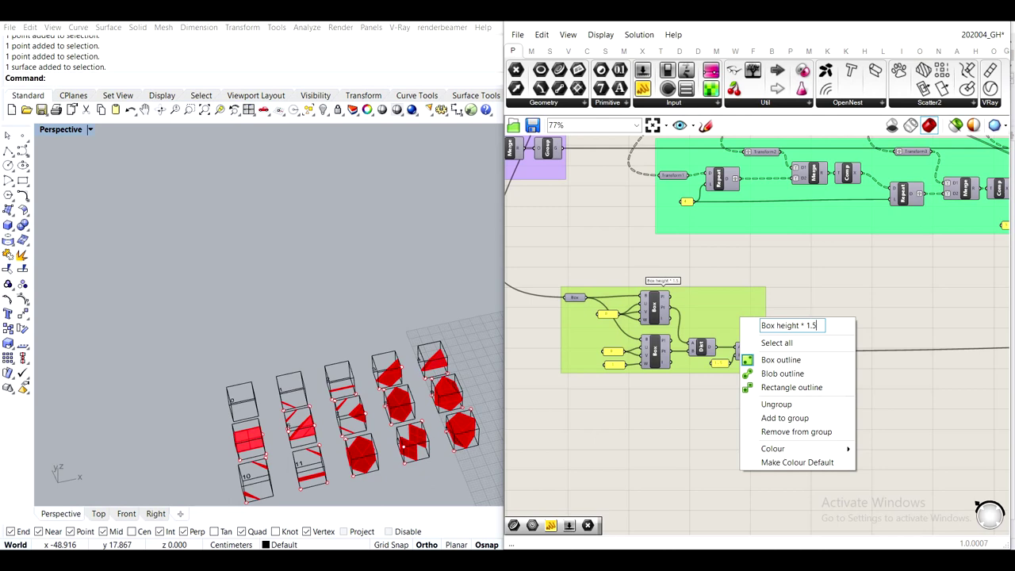
{"action": "left_click", "coordinate": [825, 262]}
Change the colour of the Box height * 1.5 group to grey
{"action": "scroll", "coordinate": [825, 262], "scroll_direction": "down", "scroll_amount": 4}
{"action": "right_click_drag", "start_coordinate": [825, 261], "coordinate": [740, 313]}
{"action": "scroll", "coordinate": [686, 326], "scroll_direction": "up", "scroll_amount": 3}
{"action": "left_click", "coordinate": [703, 331]}
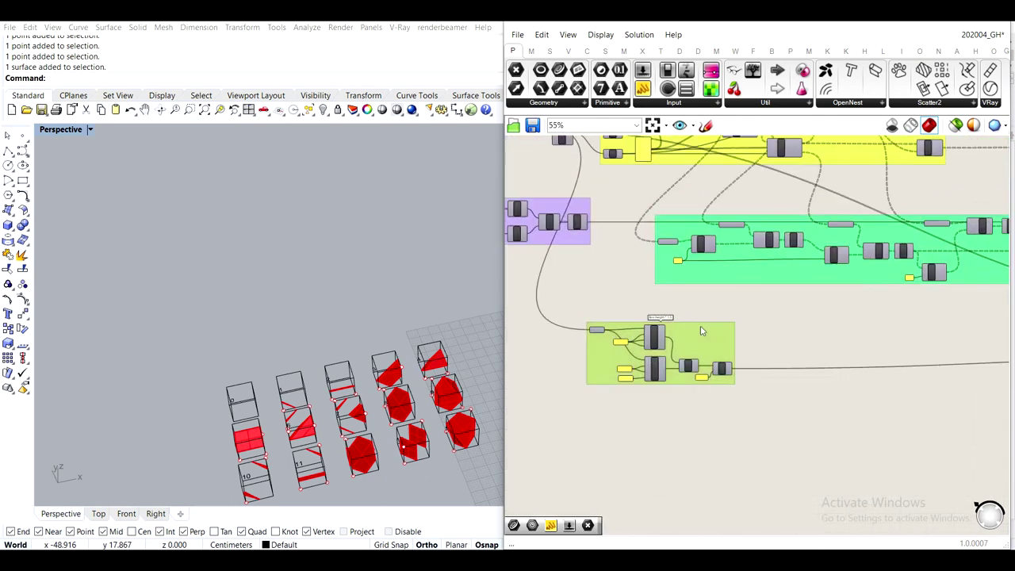
{"action": "right_click", "coordinate": [700, 326]}
{"action": "mouse_move", "coordinate": [770, 457]}
{"action": "left_click_drag", "start_coordinate": [920, 385], "coordinate": [967, 401]}
{"action": "left_click", "coordinate": [915, 304]}
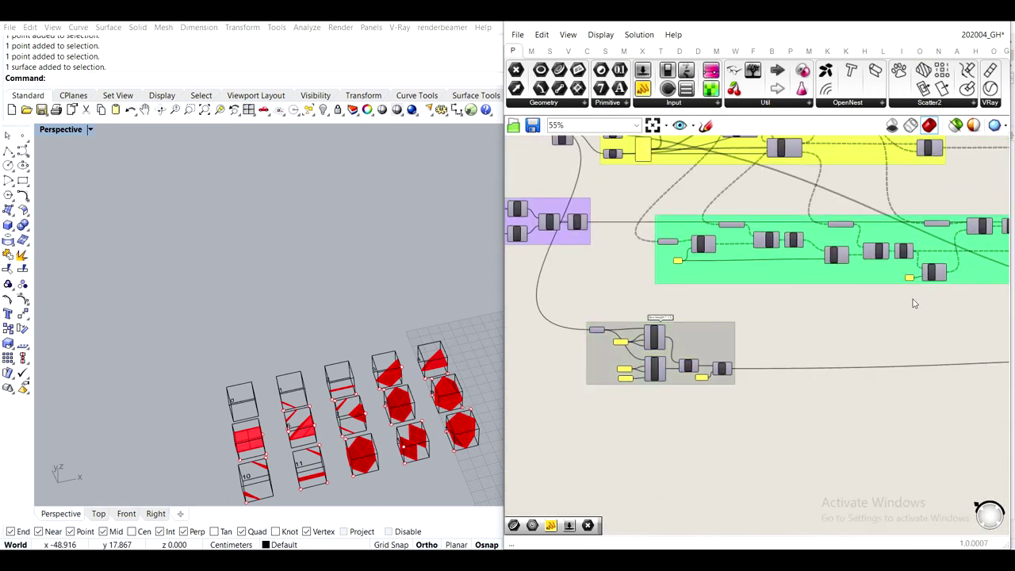
Group the Lng, Num, Series, Z, Group and two Move components, leaving the Ungroup components out
{"action": "scroll", "coordinate": [915, 300], "scroll_direction": "down", "scroll_amount": 4}
{"action": "scroll", "coordinate": [859, 301], "scroll_direction": "up", "scroll_amount": 5}
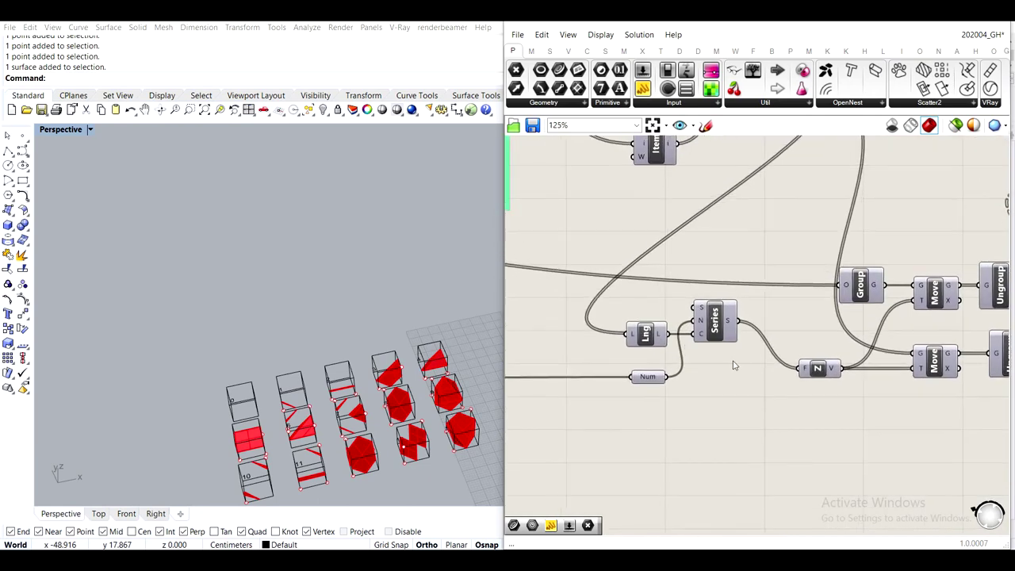
{"action": "left_click_drag", "start_coordinate": [906, 412], "coordinate": [609, 290]}
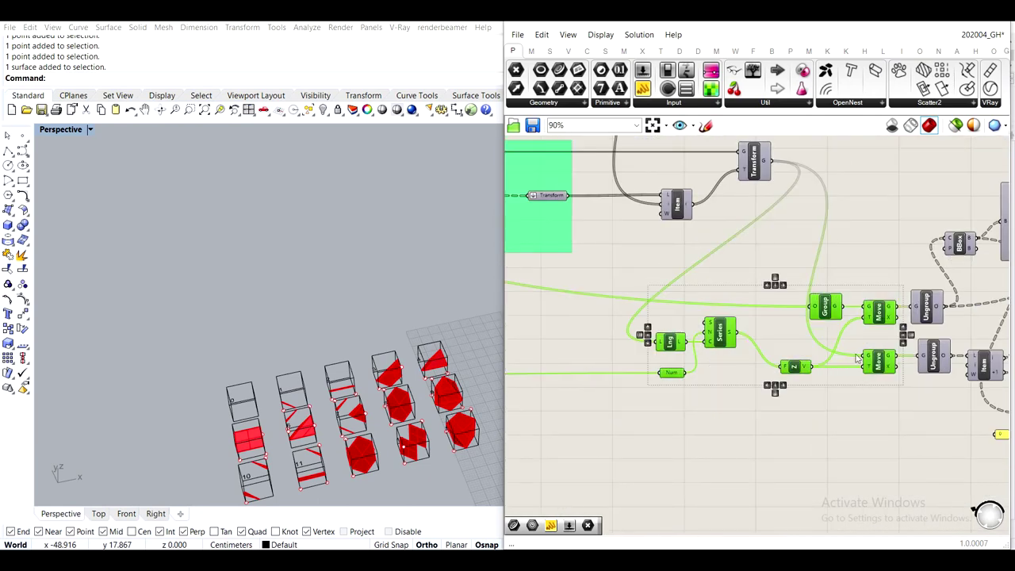
{"action": "right_click_drag", "start_coordinate": [818, 342], "coordinate": [787, 341]}
{"action": "left_click_drag", "start_coordinate": [900, 420], "coordinate": [797, 286], "text": "shift"}
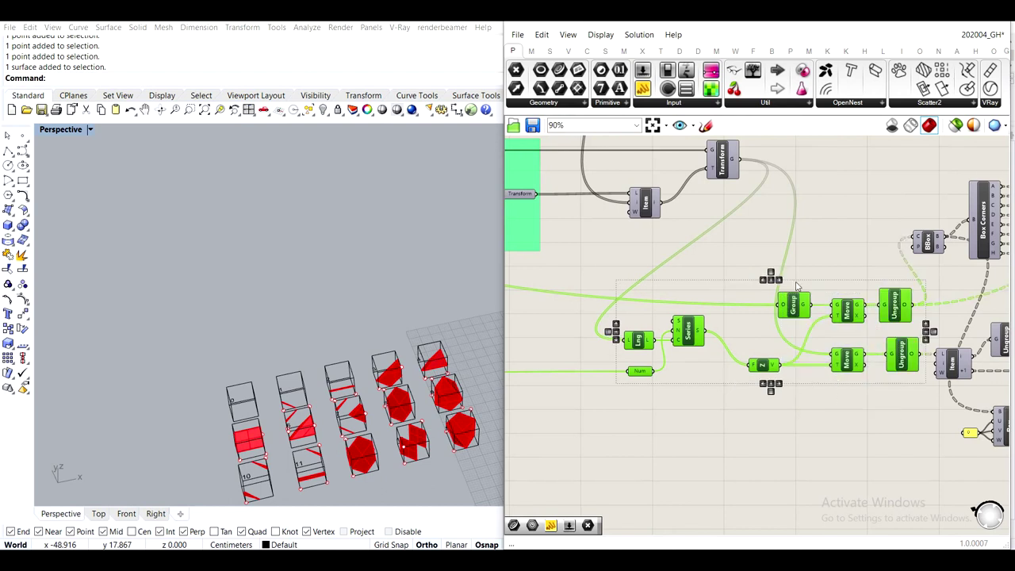
{"action": "left_click_drag", "start_coordinate": [905, 405], "coordinate": [878, 338], "text": "ctrl"}
{"action": "right_click_drag", "start_coordinate": [722, 253], "coordinate": [734, 296]}
{"action": "middle_click", "coordinate": [734, 296]}
{"action": "left_click", "coordinate": [733, 261]}
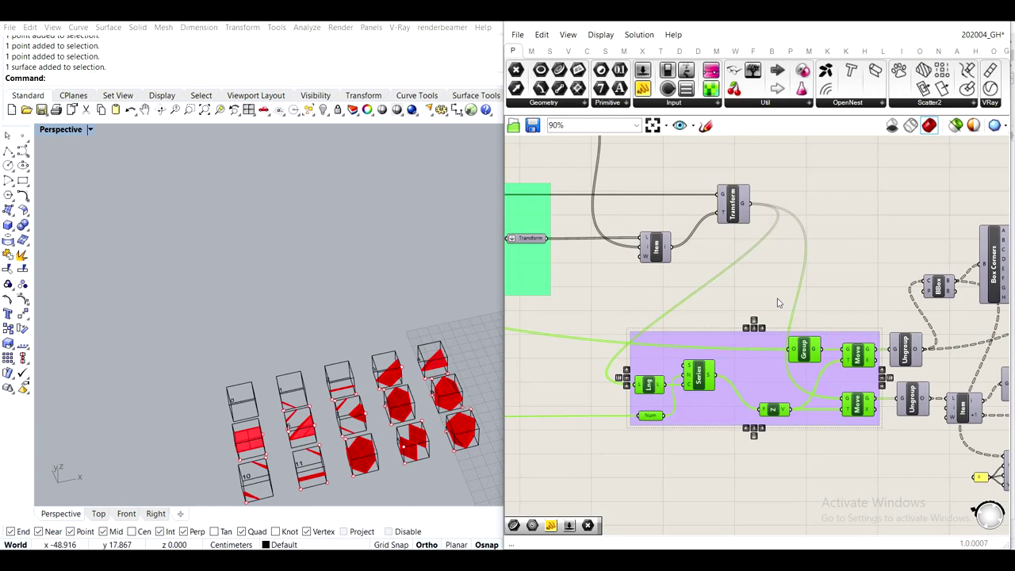
Change the colour of the group around the Series and Move components to grey
{"action": "right_click", "coordinate": [748, 341]}
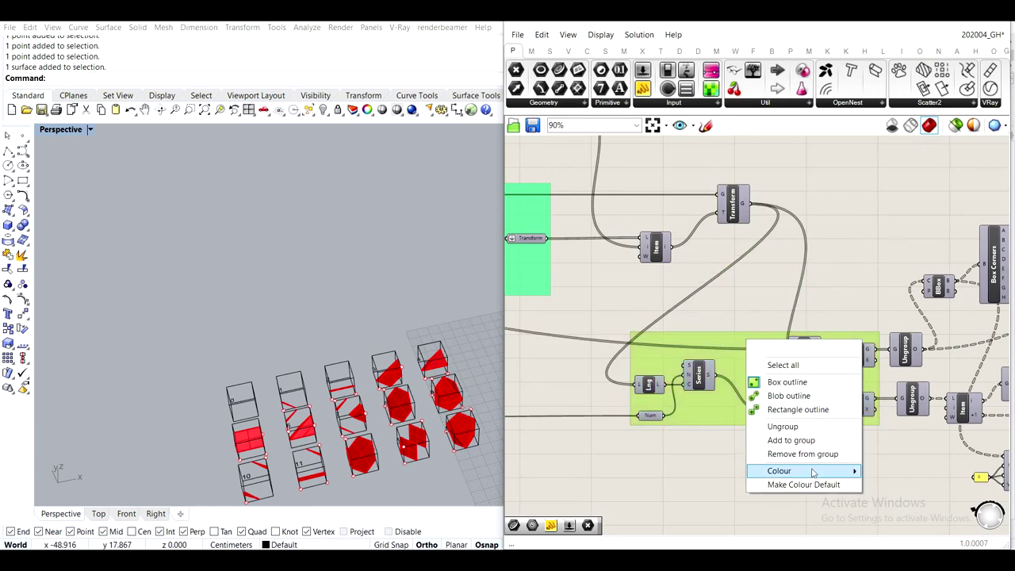
{"action": "mouse_move", "coordinate": [818, 473]}
{"action": "left_click_drag", "start_coordinate": [712, 422], "coordinate": [716, 406]}
{"action": "left_click", "coordinate": [738, 297]}
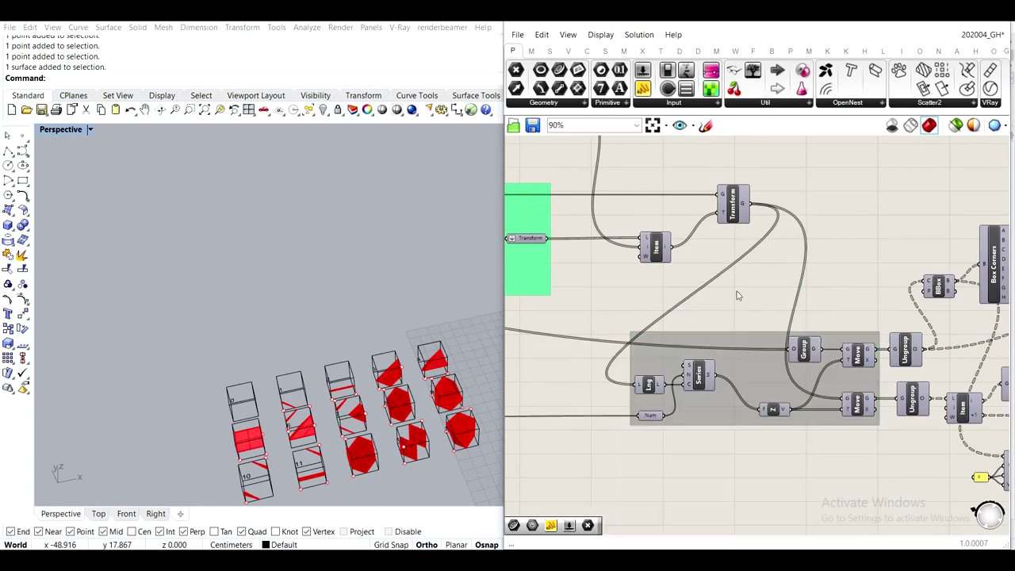
Shift the grey Series and Move group slightly away from the Ungroup components
{"action": "scroll", "coordinate": [738, 298], "scroll_direction": "down", "scroll_amount": 2}
{"action": "scroll", "coordinate": [749, 349], "scroll_direction": "up", "scroll_amount": 2}
{"action": "left_click", "coordinate": [744, 358]}
{"action": "left_click_drag", "start_coordinate": [746, 358], "coordinate": [735, 357]}
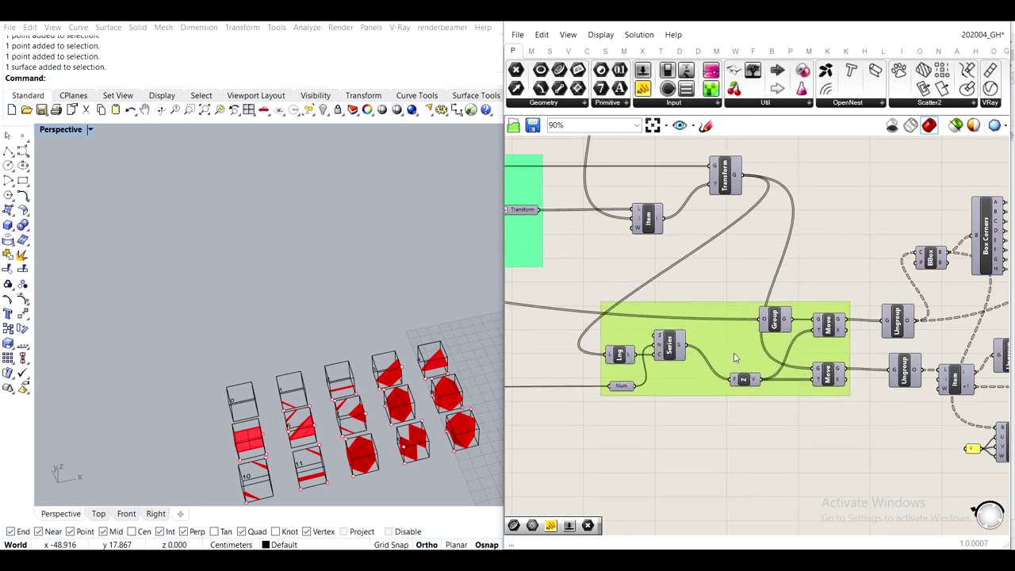
Hide the viewport previews of the two Move components in the grey group
{"action": "left_click", "coordinate": [828, 325]}
{"action": "middle_click", "coordinate": [829, 325]}
{"action": "left_click", "coordinate": [853, 282]}
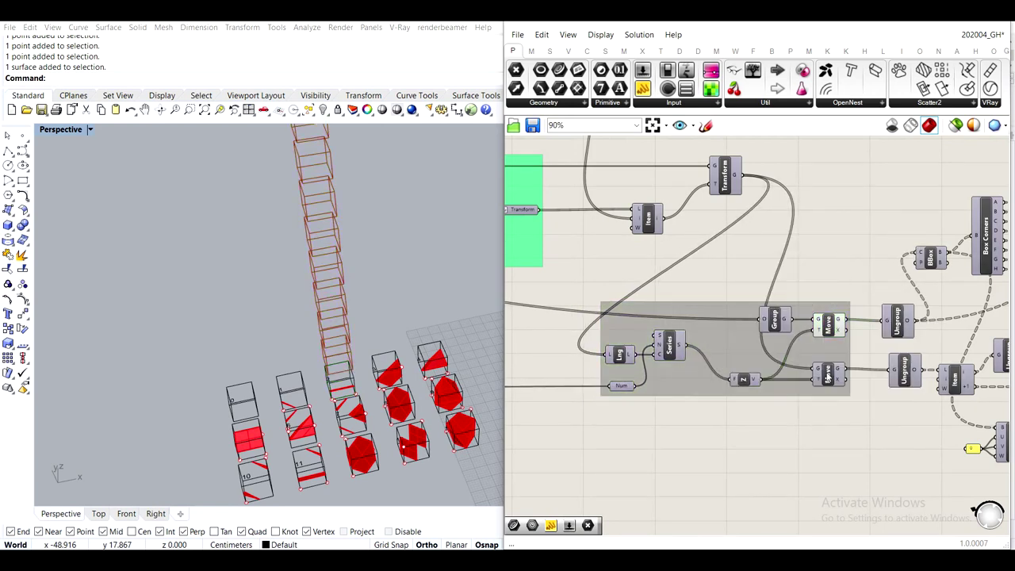
{"action": "left_click", "coordinate": [827, 377]}
{"action": "middle_click", "coordinate": [827, 377]}
{"action": "left_click", "coordinate": [840, 242]}
{"action": "left_click_drag", "start_coordinate": [792, 247], "coordinate": [849, 411]}
{"action": "middle_click", "coordinate": [849, 412]}
{"action": "left_click", "coordinate": [890, 371]}
{"action": "left_click", "coordinate": [832, 238]}
Group the Item and Transform components above the grey Series and Move group
{"action": "right_click_drag", "start_coordinate": [829, 228], "coordinate": [886, 347]}
{"action": "scroll", "coordinate": [812, 330], "scroll_direction": "up", "scroll_amount": 3}
{"action": "left_click", "coordinate": [832, 290]}
{"action": "left_click_drag", "start_coordinate": [879, 425], "coordinate": [666, 233]}
{"action": "middle_click", "coordinate": [667, 233]}
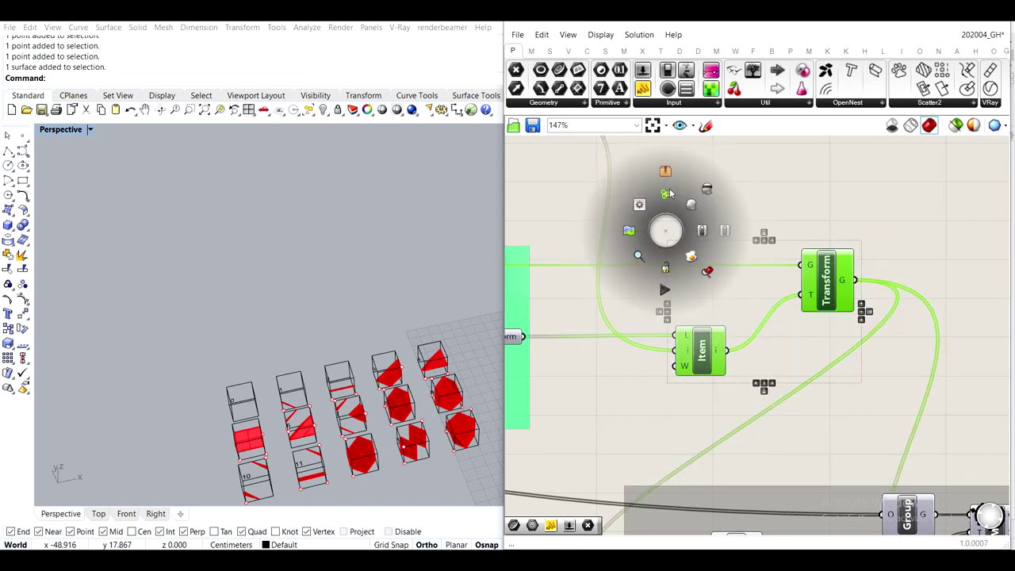
{"action": "left_click", "coordinate": [666, 194]}
{"action": "left_click", "coordinate": [787, 229]}
Name the group around the Item and Transform components IMPORTANT
{"action": "right_click_drag", "start_coordinate": [778, 246], "coordinate": [752, 317]}
{"action": "right_click", "coordinate": [738, 323]}
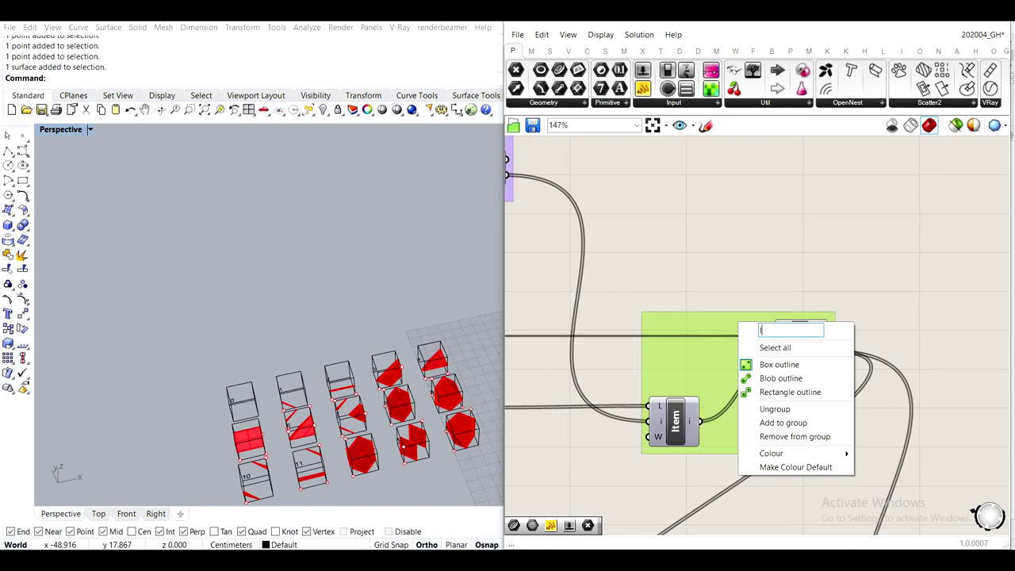
{"action": "left_click", "coordinate": [706, 240]}
{"action": "right_click", "coordinate": [715, 340]}
{"action": "left_click", "coordinate": [760, 464]}
{"action": "right_click", "coordinate": [761, 436]}
{"action": "left_click", "coordinate": [741, 421]}
Change the colour of the IMPORTANT group to bright green
{"action": "right_click", "coordinate": [740, 421]}
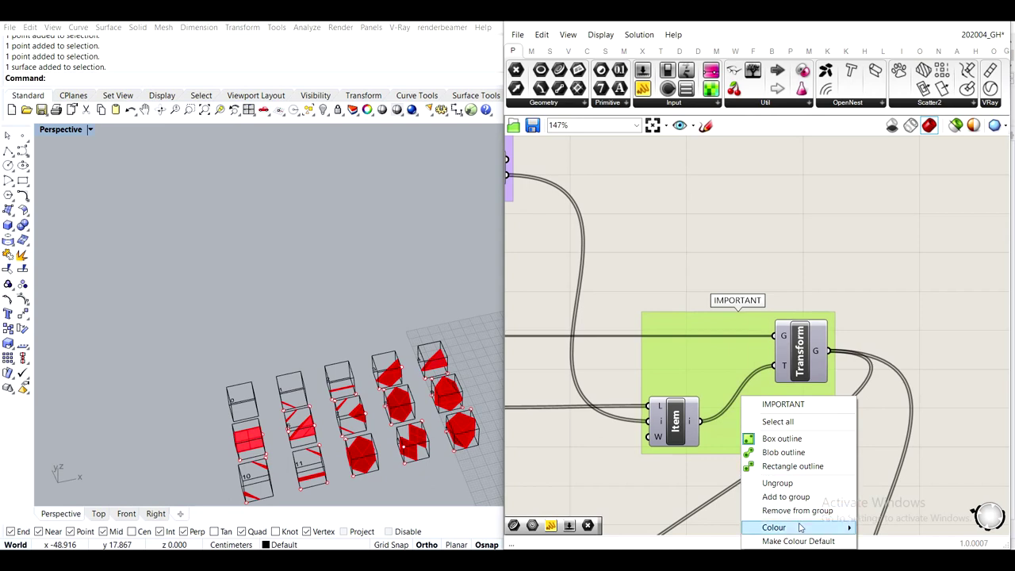
{"action": "mouse_move", "coordinate": [759, 527]}
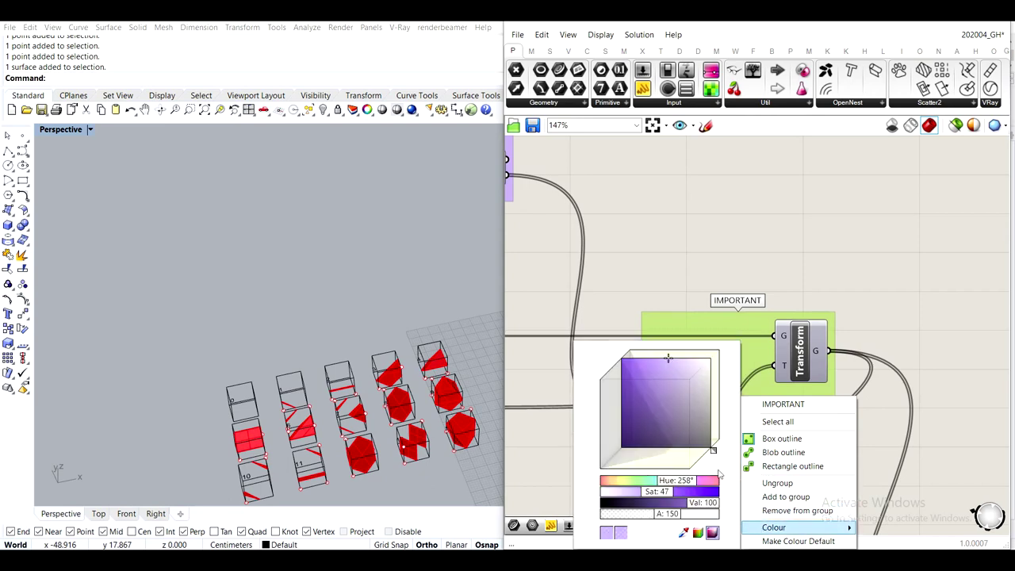
{"action": "left_click_drag", "start_coordinate": [713, 450], "coordinate": [700, 462]}
{"action": "left_click_drag", "start_coordinate": [658, 371], "coordinate": [610, 369]}
{"action": "left_click", "coordinate": [621, 285]}
Group the union BBox, Box Corners, its Merge, CP and Smaller components together with the 0.01 panel
{"action": "scroll", "coordinate": [761, 241], "scroll_direction": "down", "scroll_amount": 8}
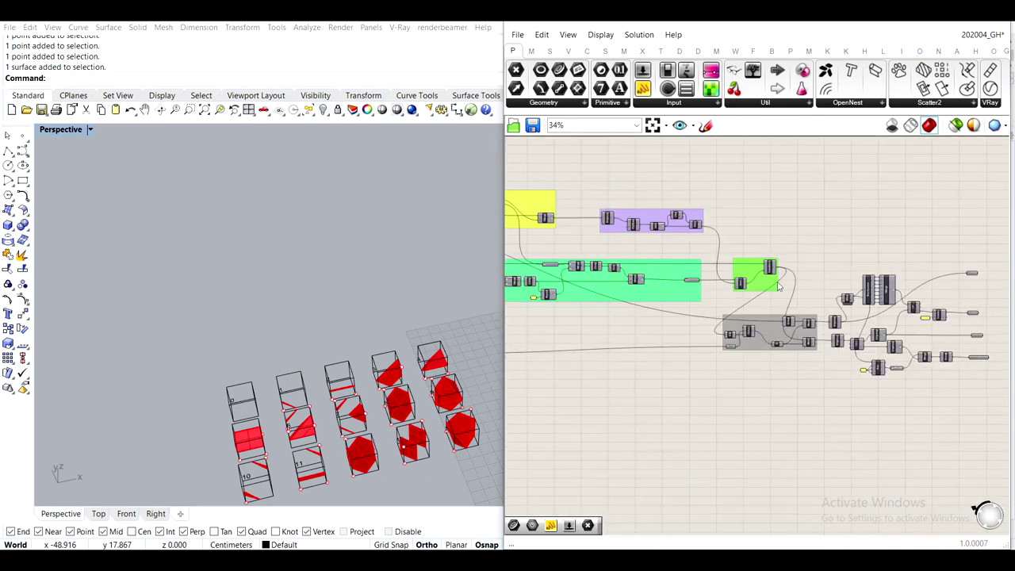
{"action": "scroll", "coordinate": [791, 320], "scroll_direction": "up", "scroll_amount": 7}
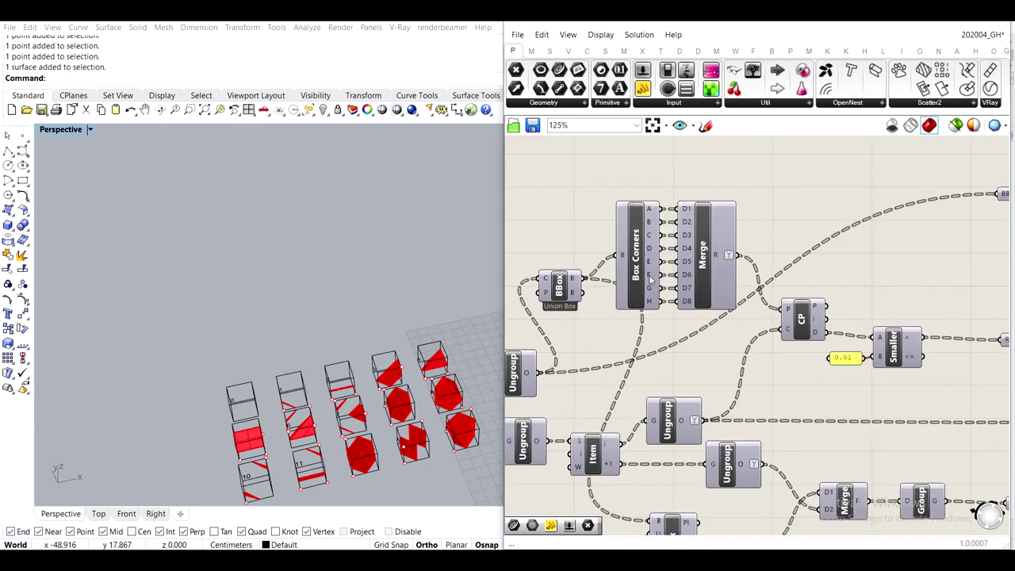
{"action": "scroll", "coordinate": [824, 371], "scroll_direction": "down", "scroll_amount": 3}
{"action": "scroll", "coordinate": [687, 363], "scroll_direction": "up", "scroll_amount": 2}
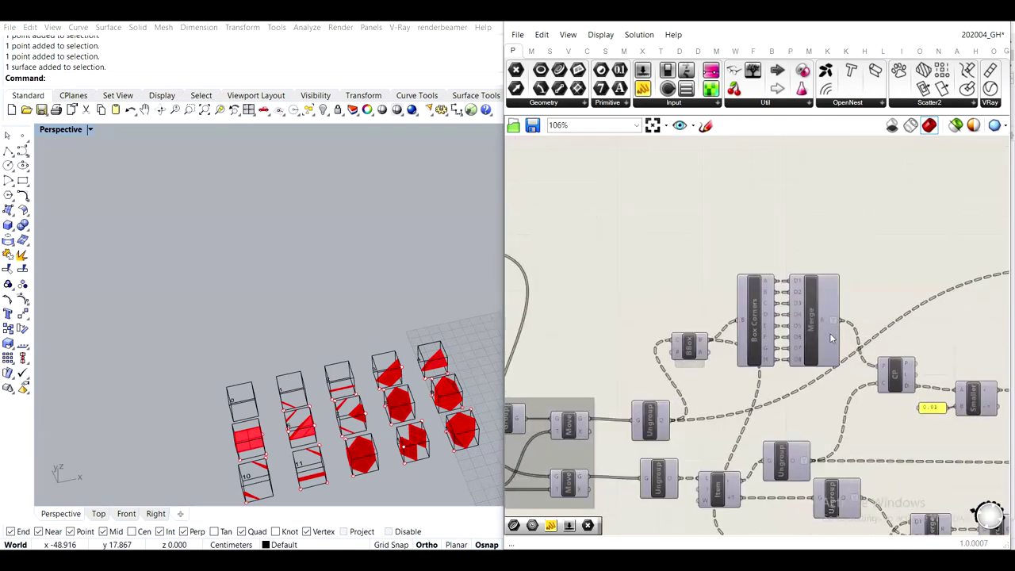
{"action": "left_click", "coordinate": [686, 349]}
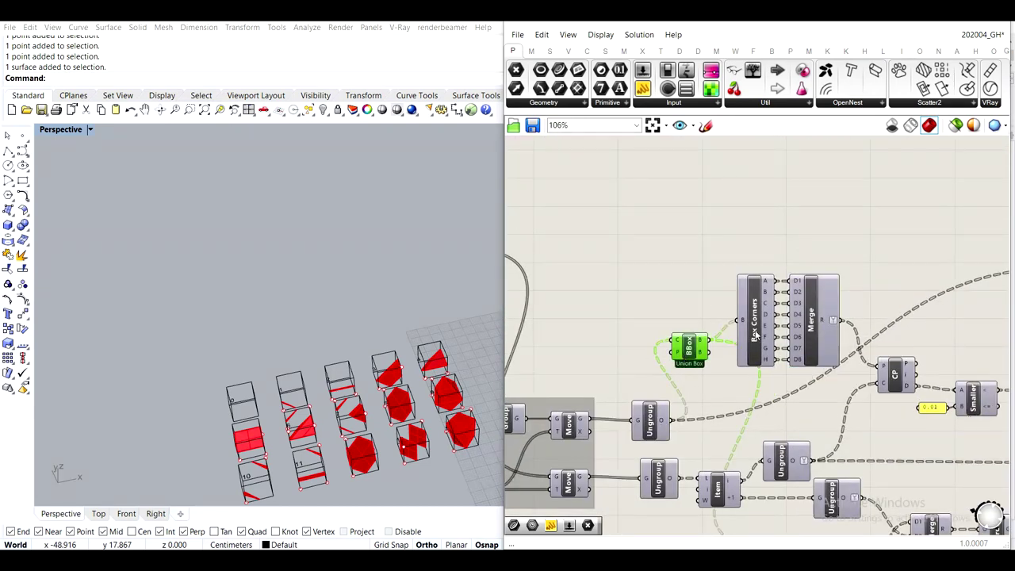
{"action": "left_click", "coordinate": [758, 334], "text": "shift"}
{"action": "left_click", "coordinate": [820, 326], "text": "shift"}
{"action": "right_click_drag", "start_coordinate": [908, 401], "coordinate": [786, 373]}
{"action": "scroll", "coordinate": [786, 373], "scroll_direction": "up", "scroll_amount": 2}
{"action": "left_click_drag", "start_coordinate": [781, 352], "coordinate": [788, 352], "text": "shift"}
{"action": "left_click", "coordinate": [879, 375], "text": "shift"}
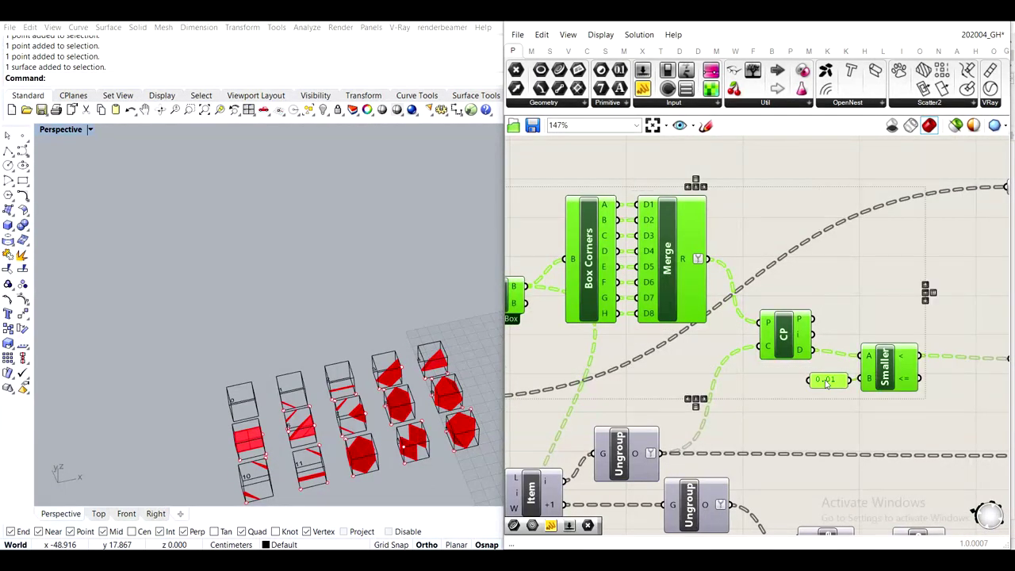
{"action": "scroll", "coordinate": [845, 387], "scroll_direction": "down", "scroll_amount": 4}
{"action": "middle_click", "coordinate": [811, 244]}
{"action": "left_click", "coordinate": [811, 205]}
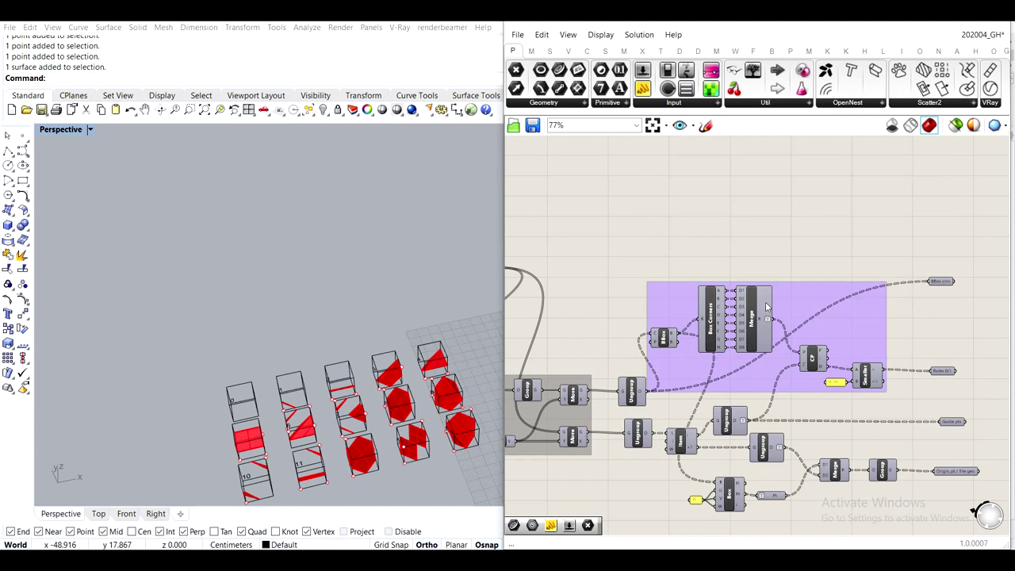
Name the Box Corners and CP group Rules and change its colour to light cyan
{"action": "right_click", "coordinate": [859, 326]}
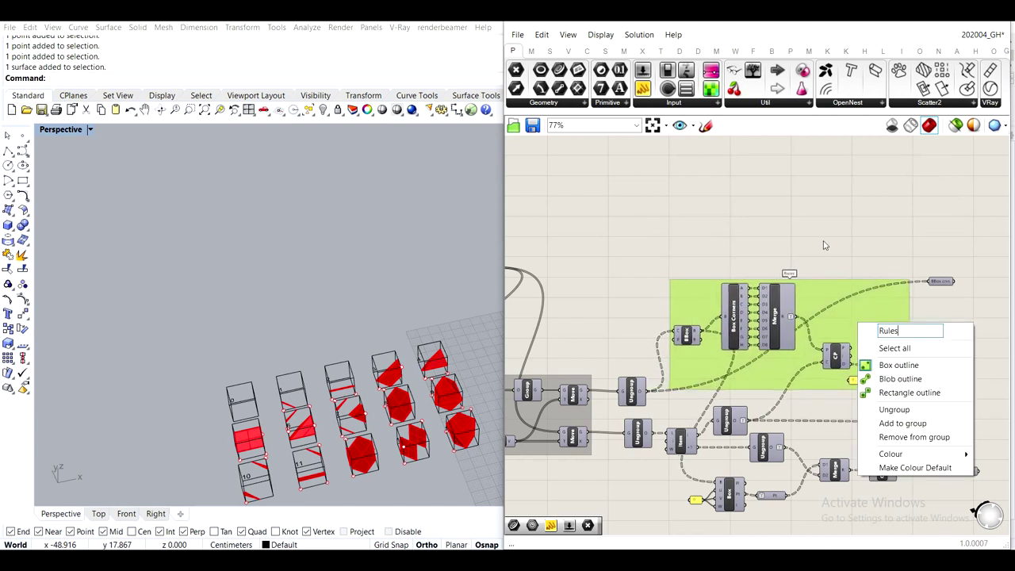
{"action": "right_click", "coordinate": [849, 333]}
{"action": "left_click_drag", "start_coordinate": [821, 450], "coordinate": [810, 448]}
{"action": "left_click", "coordinate": [702, 210]}
Group the Item, two Ungroup, Box, Pt, Merge and Group components with the 0 panel below the Rules group
{"action": "right_click_drag", "start_coordinate": [802, 370], "coordinate": [809, 277]}
{"action": "scroll", "coordinate": [732, 351], "scroll_direction": "up", "scroll_amount": 4}
{"action": "scroll", "coordinate": [771, 379], "scroll_direction": "down", "scroll_amount": 3}
{"action": "scroll", "coordinate": [717, 376], "scroll_direction": "up", "scroll_amount": 2}
{"action": "left_click", "coordinate": [724, 367]}
{"action": "left_click", "coordinate": [811, 334], "text": "shift"}
{"action": "left_click", "coordinate": [847, 383], "text": "shift"}
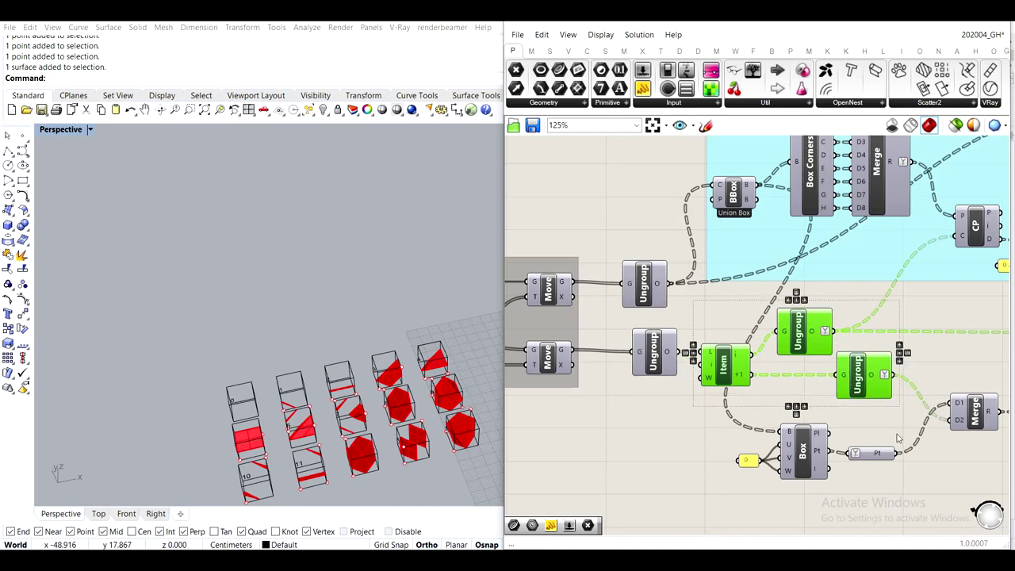
{"action": "right_click_drag", "start_coordinate": [977, 442], "coordinate": [843, 407]}
{"action": "left_click", "coordinate": [841, 385], "text": "shift"}
{"action": "left_click", "coordinate": [735, 420], "text": "shift"}
{"action": "left_click", "coordinate": [662, 417], "text": "shift"}
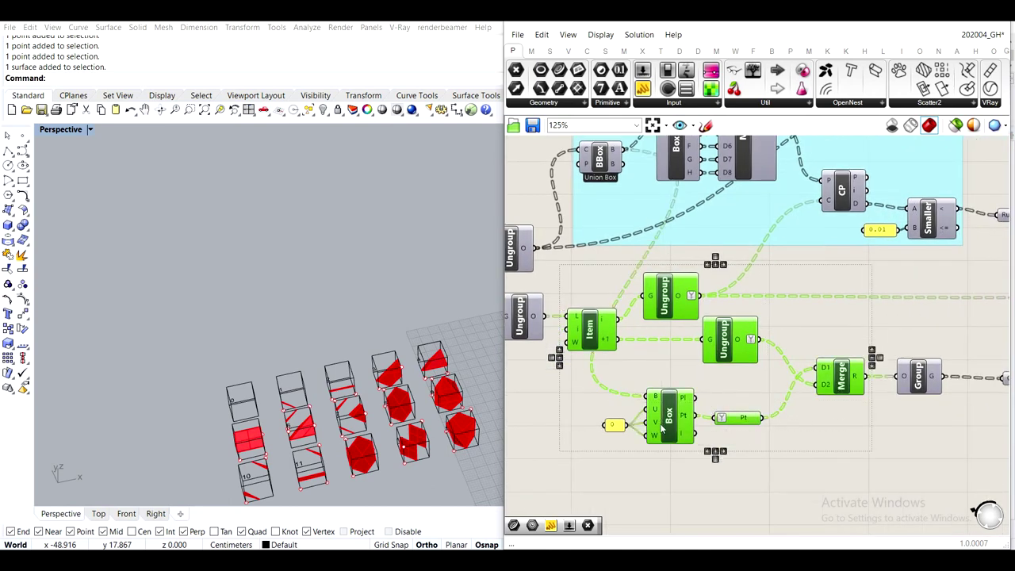
{"action": "right_click_drag", "start_coordinate": [1012, 445], "coordinate": [808, 412]}
{"action": "left_click", "coordinate": [712, 344], "text": "shift"}
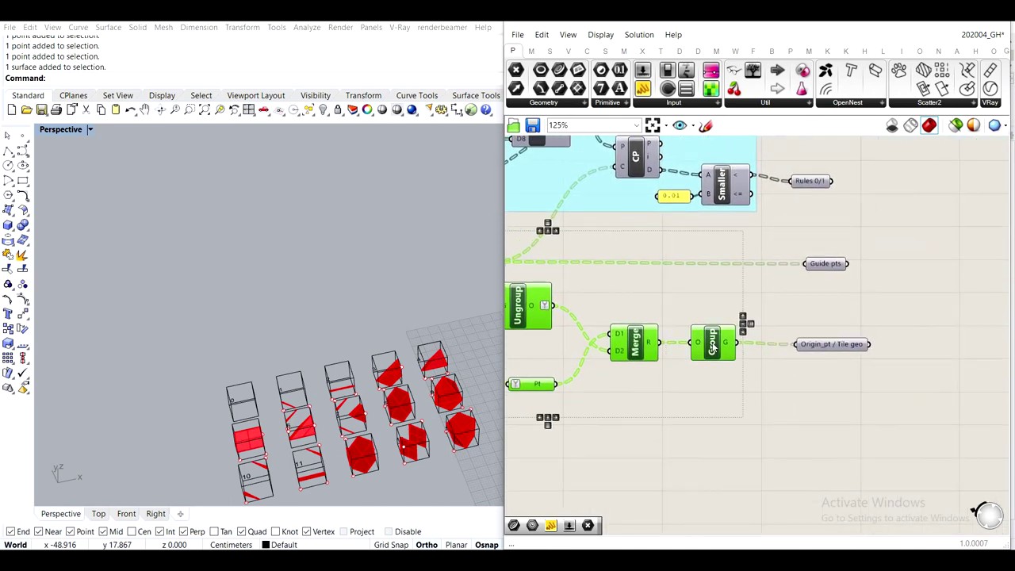
{"action": "scroll", "coordinate": [712, 344], "scroll_direction": "down", "scroll_amount": 1}
{"action": "right_click_drag", "start_coordinate": [711, 369], "coordinate": [858, 403]}
{"action": "middle_click", "coordinate": [730, 349]}
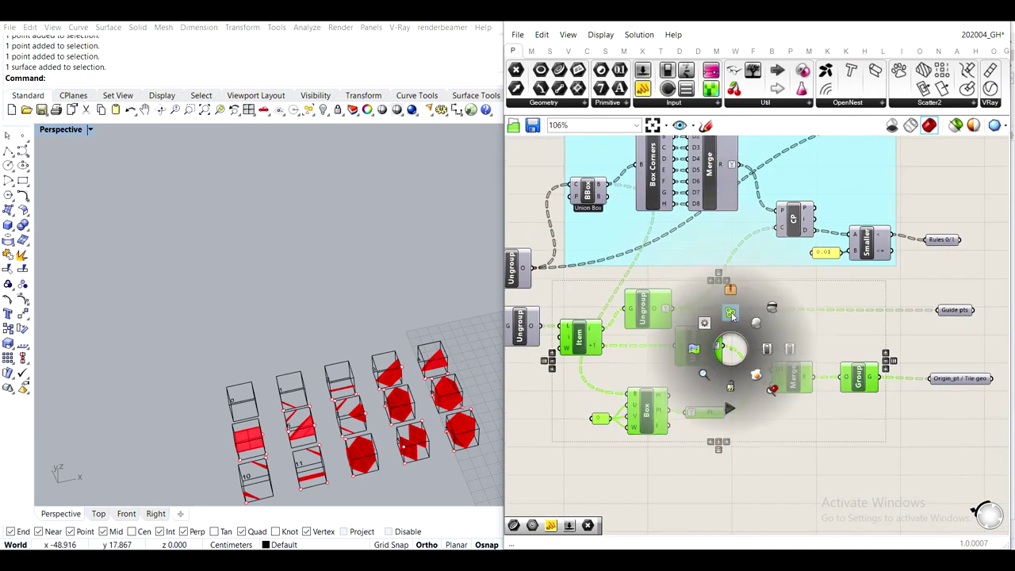
{"action": "left_click", "coordinate": [731, 316]}
Name the new group below Rules "Grouping/merging/etc. outputs"
{"action": "right_click", "coordinate": [777, 298]}
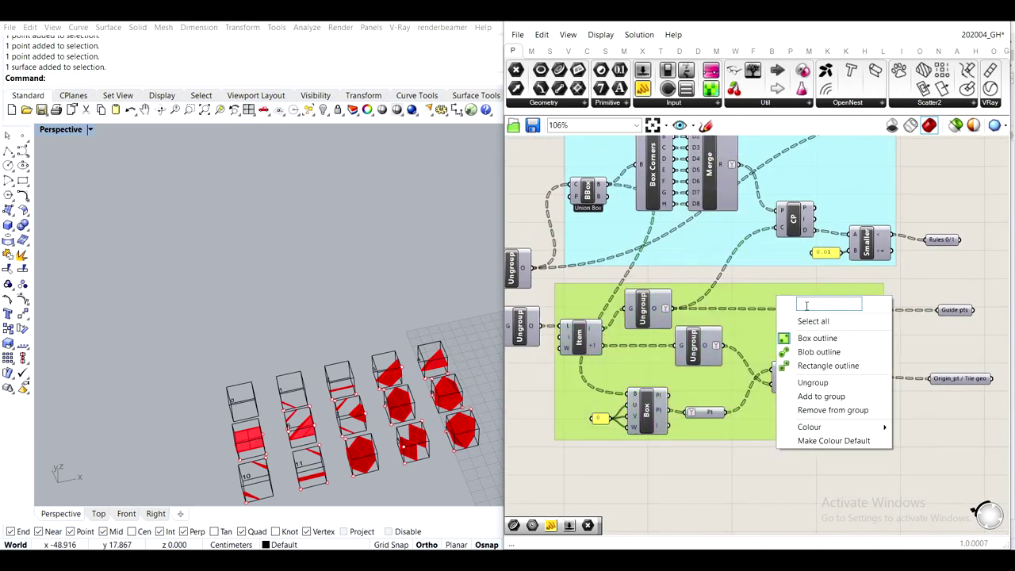
{"action": "type", "text": "Grouping/merging,"}
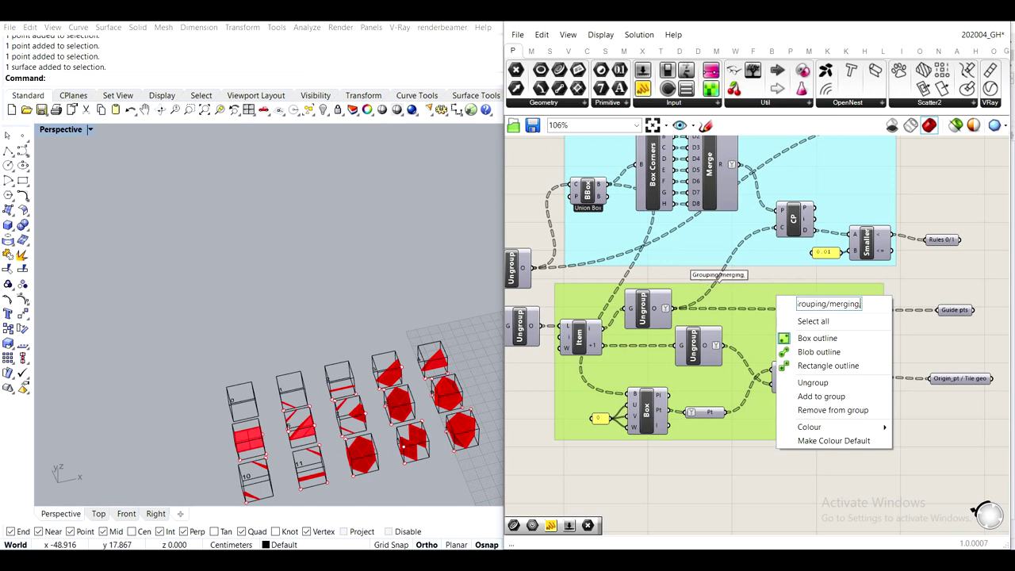
{"action": "key", "text": "BackSpace"}
{"action": "type", "text": "/etc."}
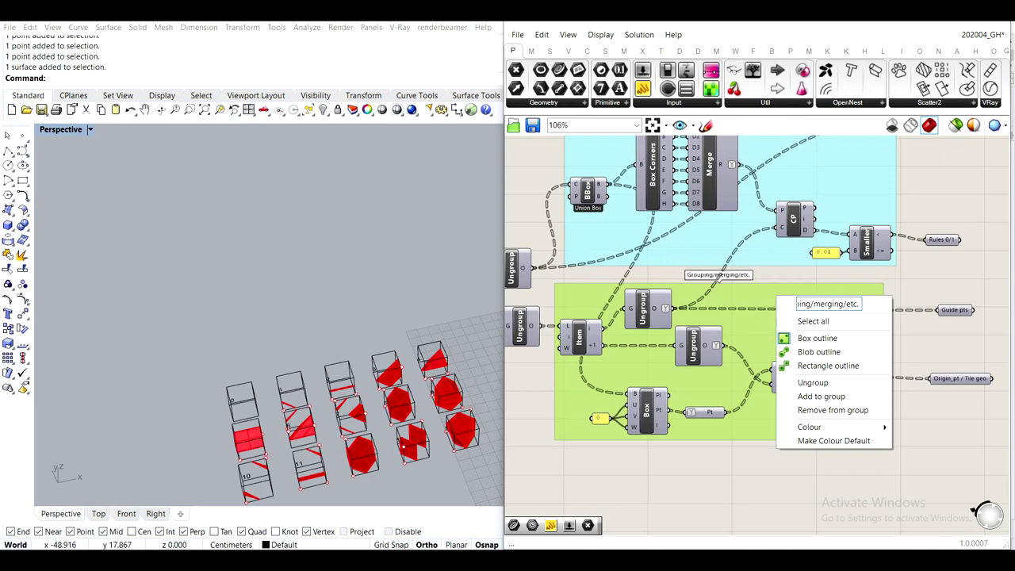
{"action": "type", "text": " outputs"}
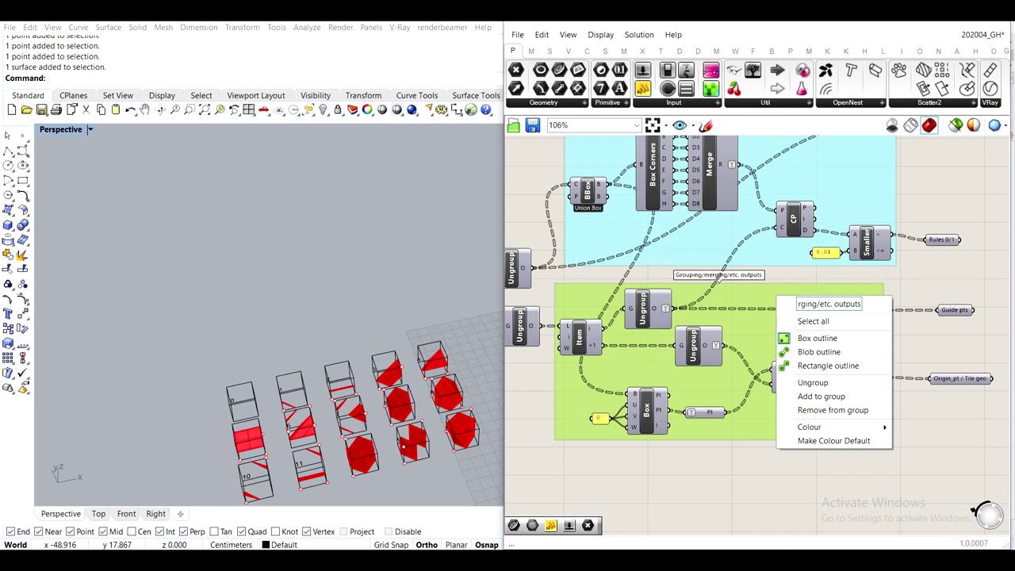
{"action": "left_click", "coordinate": [948, 426]}
Nudge the Origin_pt / Tile geo, Guide pts and Rules 0/1 output parameters to straighten their wires
{"action": "scroll", "coordinate": [960, 404], "scroll_direction": "up", "scroll_amount": 2}
{"action": "left_click", "coordinate": [955, 388]}
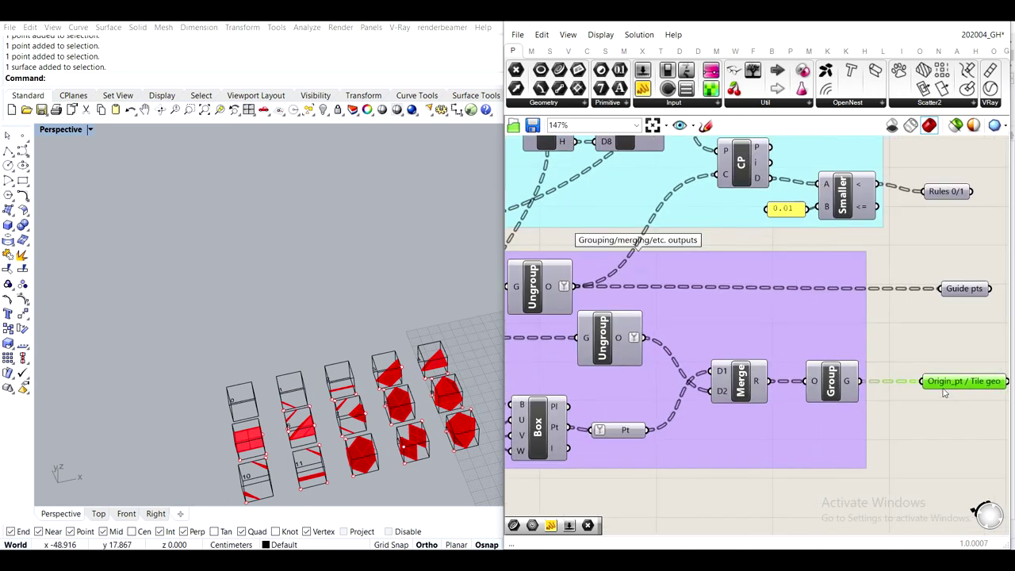
{"action": "left_click", "coordinate": [964, 289]}
{"action": "scroll", "coordinate": [961, 283], "scroll_direction": "down", "scroll_amount": 1}
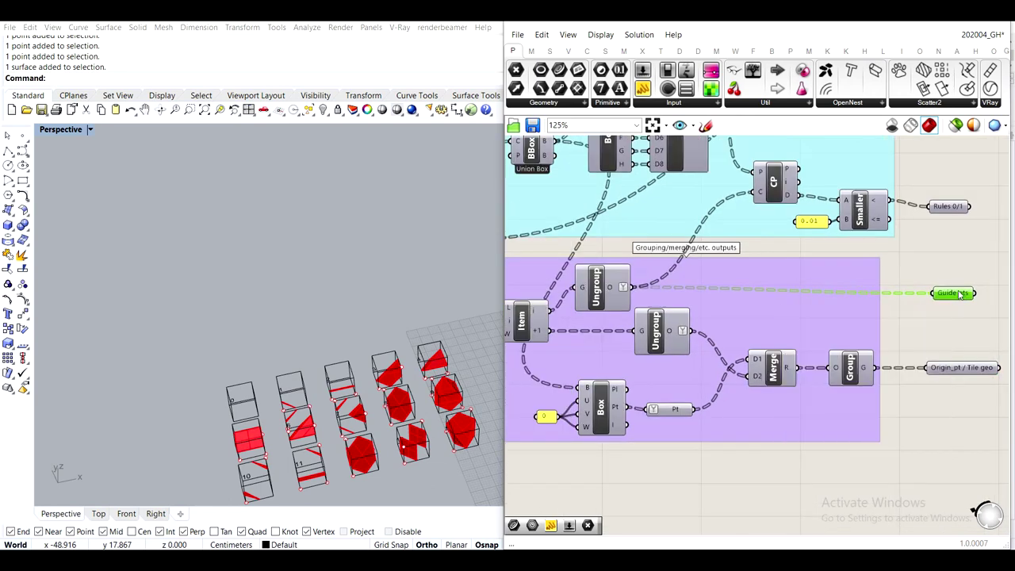
{"action": "left_click", "coordinate": [963, 315]}
{"action": "scroll", "coordinate": [912, 309], "scroll_direction": "down", "scroll_amount": 3}
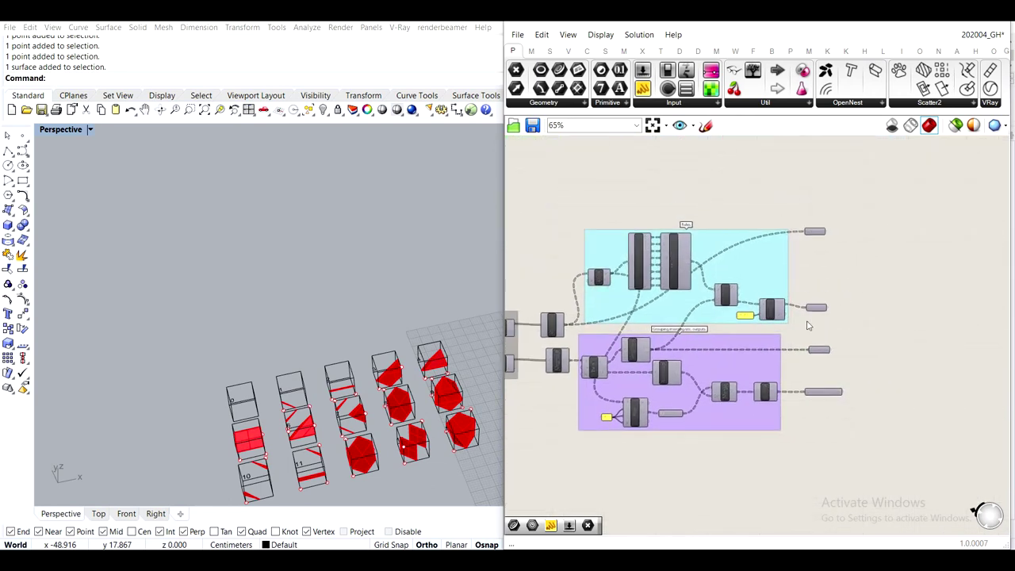
{"action": "scroll", "coordinate": [812, 302], "scroll_direction": "up", "scroll_amount": 4}
{"action": "left_click", "coordinate": [825, 291]}
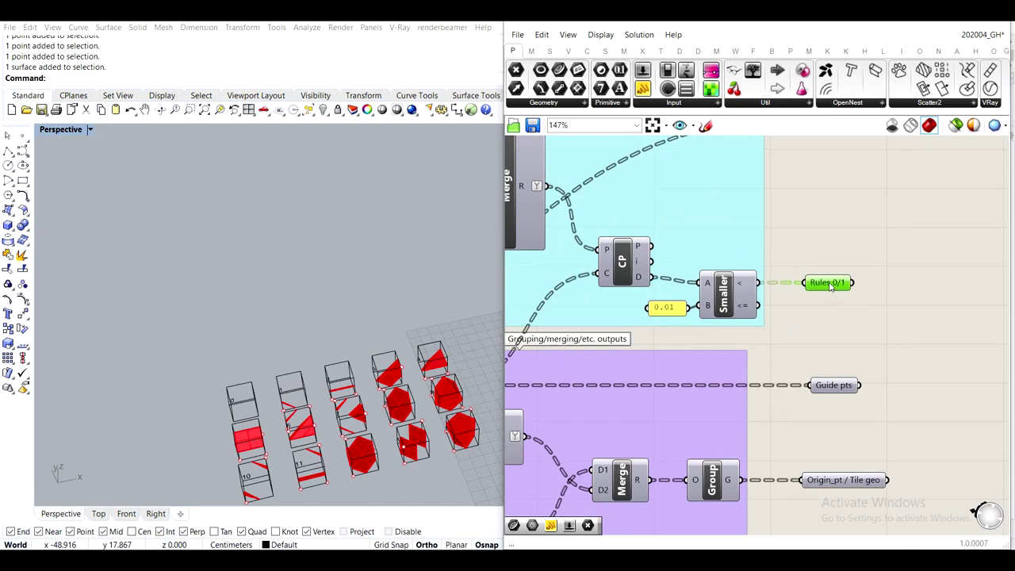
Change the colour of the Grouping/merging/etc. outputs group to lime green, hue 84°
{"action": "scroll", "coordinate": [837, 318], "scroll_direction": "down", "scroll_amount": 4}
{"action": "scroll", "coordinate": [823, 357], "scroll_direction": "up", "scroll_amount": 3}
{"action": "right_click", "coordinate": [877, 321]}
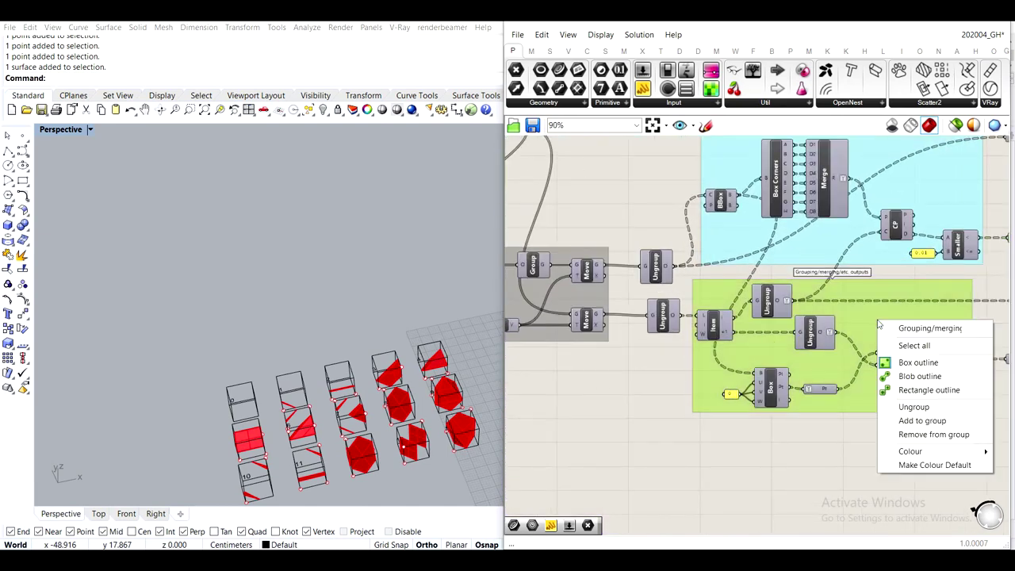
{"action": "mouse_move", "coordinate": [920, 450]}
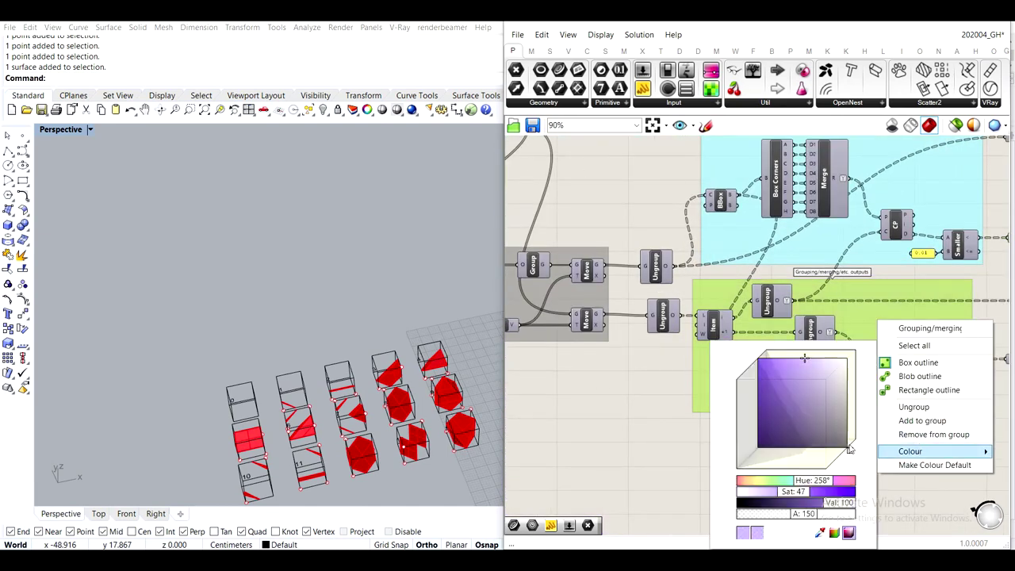
{"action": "left_click_drag", "start_coordinate": [849, 452], "coordinate": [833, 464]}
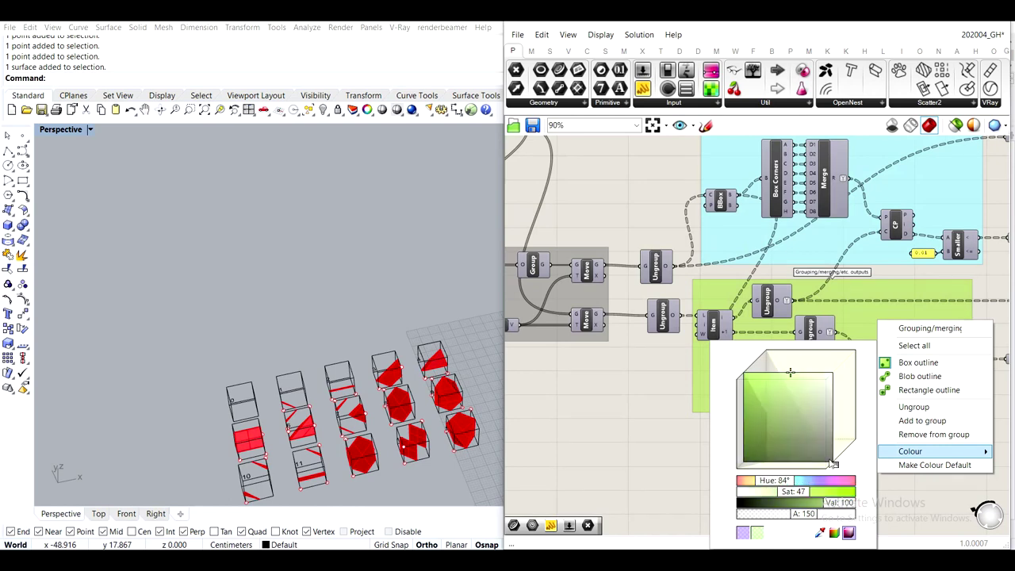
{"action": "left_click", "coordinate": [595, 383]}
Realign the union BBox, Box and Pt components in front of the yellow group
{"action": "scroll", "coordinate": [611, 386], "scroll_direction": "down", "scroll_amount": 8}
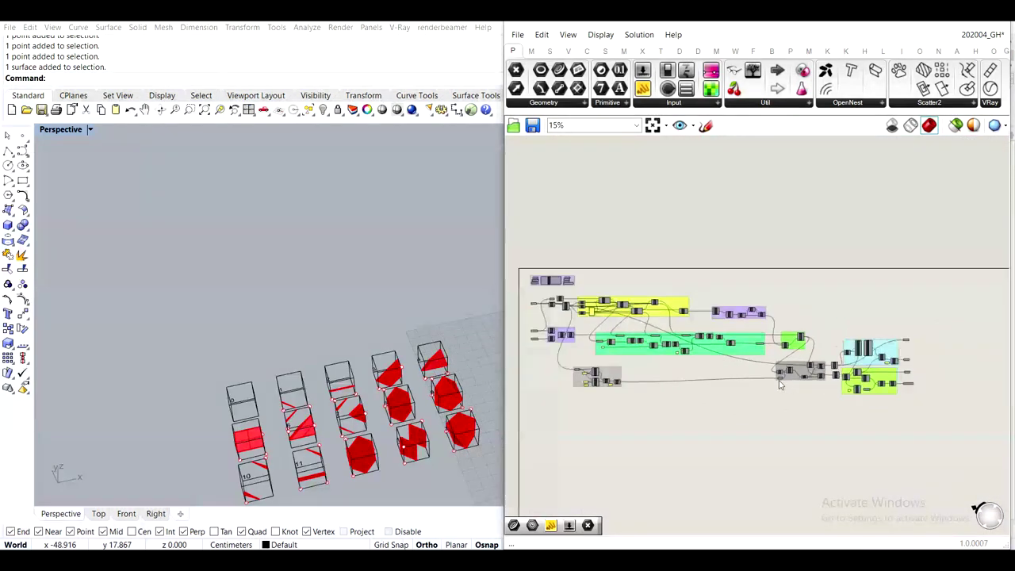
{"action": "scroll", "coordinate": [619, 325], "scroll_direction": "up", "scroll_amount": 10}
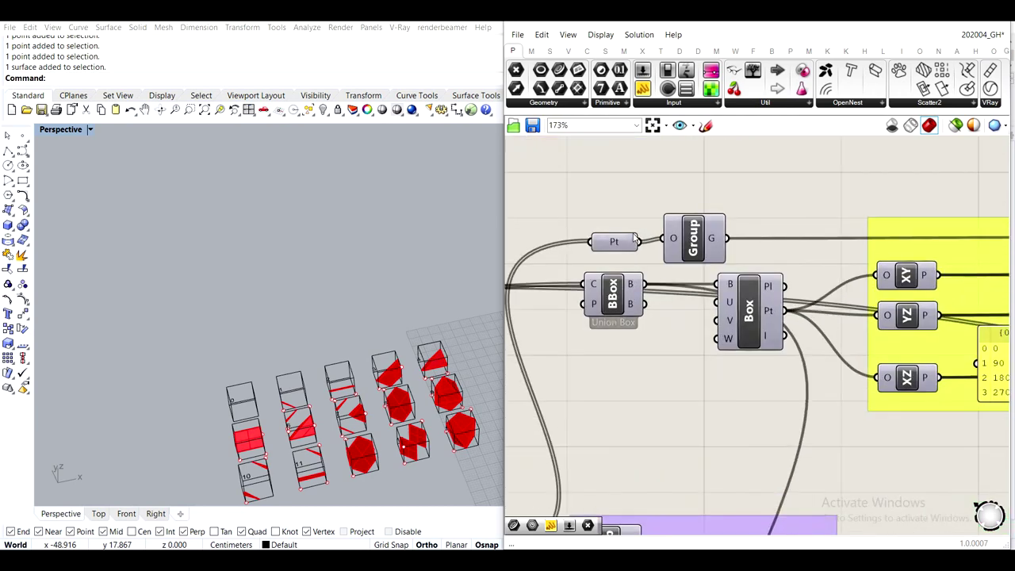
{"action": "left_click_drag", "start_coordinate": [604, 308], "coordinate": [598, 338]}
{"action": "left_click_drag", "start_coordinate": [749, 337], "coordinate": [767, 337]}
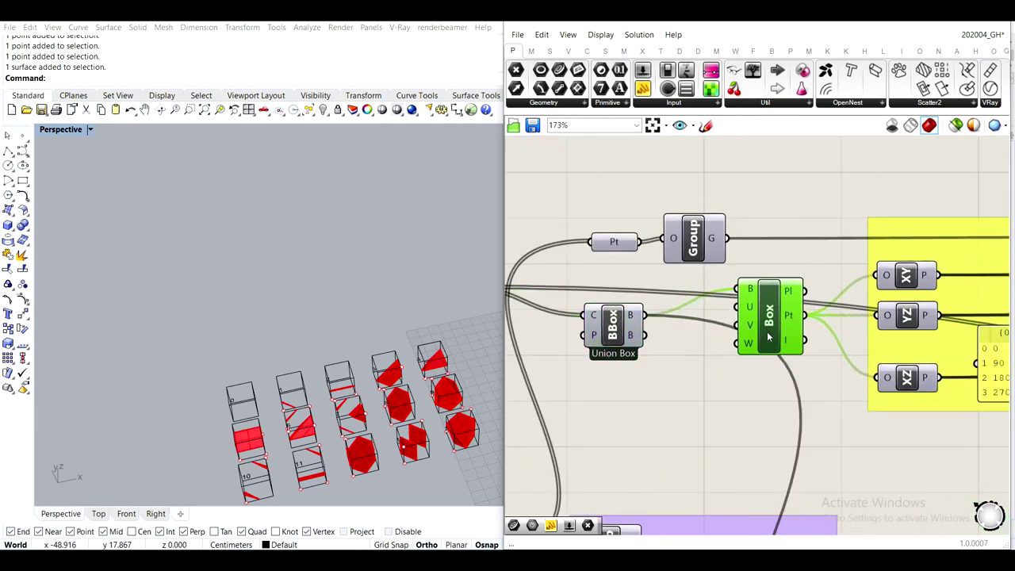
{"action": "left_click", "coordinate": [614, 241]}
{"action": "scroll", "coordinate": [635, 246], "scroll_direction": "down", "scroll_amount": 5}
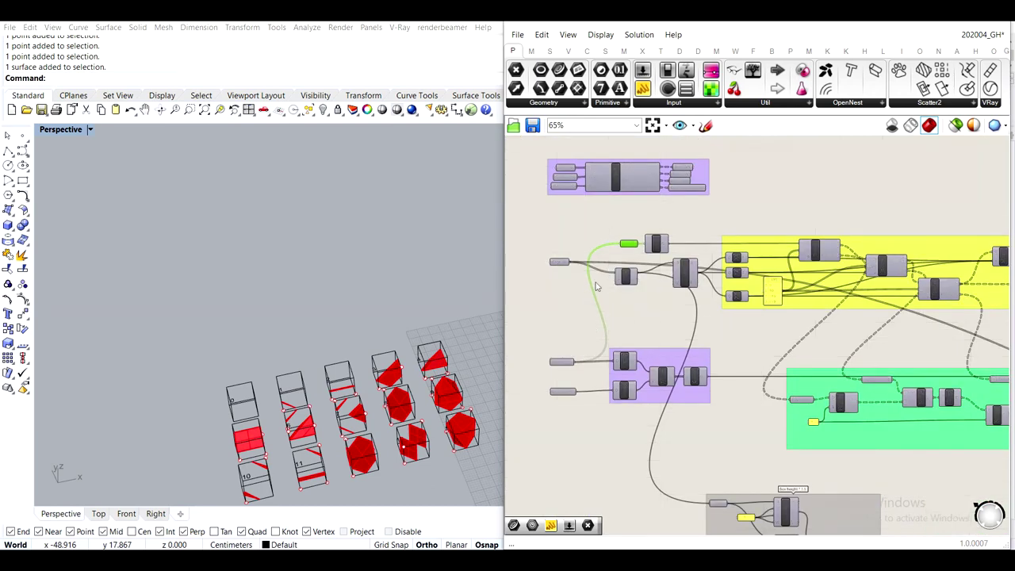
{"action": "scroll", "coordinate": [548, 357], "scroll_direction": "up", "scroll_amount": 2}
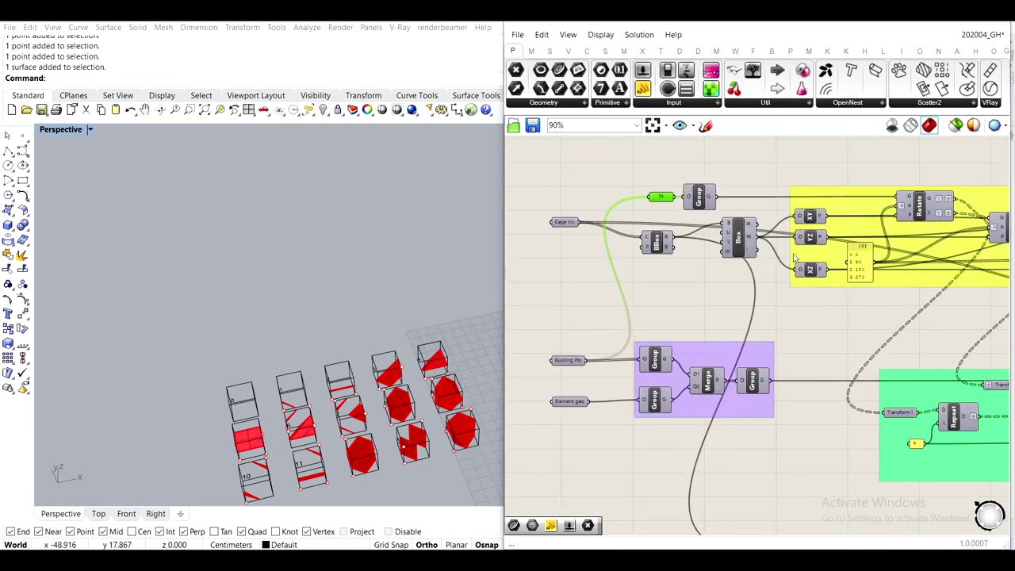
Enclose the whole definition below the Tile var cluster in one outer group
{"action": "scroll", "coordinate": [794, 257], "scroll_direction": "down", "scroll_amount": 8}
{"action": "left_click_drag", "start_coordinate": [918, 358], "coordinate": [566, 252]}
{"action": "middle_click", "coordinate": [569, 251]}
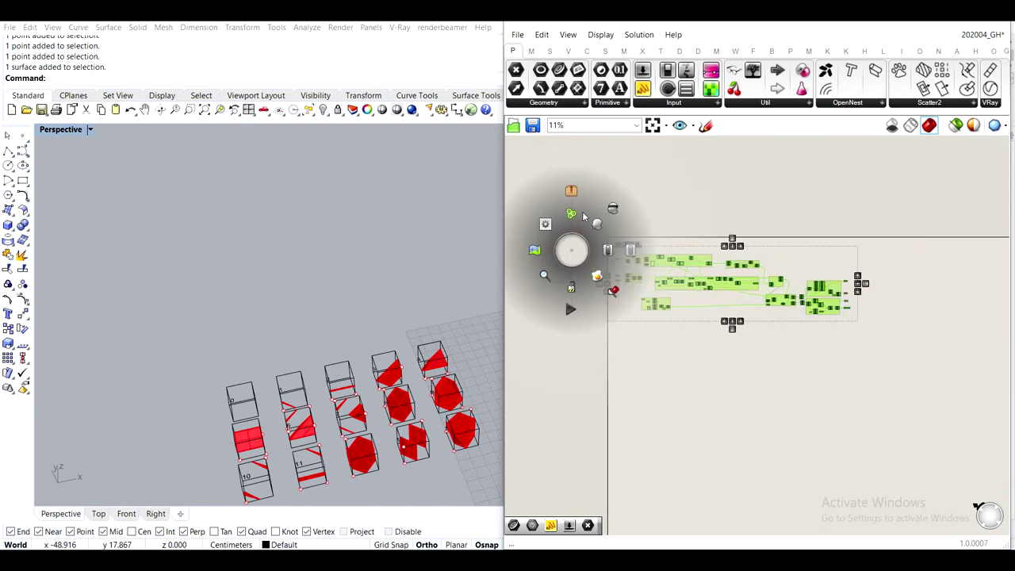
{"action": "left_click", "coordinate": [574, 213]}
Change the outer group's colour to white and shift it slightly down, away from the cluster
{"action": "scroll", "coordinate": [859, 245], "scroll_direction": "up", "scroll_amount": 3}
{"action": "right_click", "coordinate": [860, 245]}
{"action": "mouse_move", "coordinate": [898, 378]}
{"action": "left_click_drag", "start_coordinate": [796, 385], "coordinate": [830, 357]}
{"action": "left_click", "coordinate": [808, 185]}
{"action": "scroll", "coordinate": [808, 186], "scroll_direction": "down", "scroll_amount": 3}
{"action": "scroll", "coordinate": [676, 233], "scroll_direction": "up", "scroll_amount": 2}
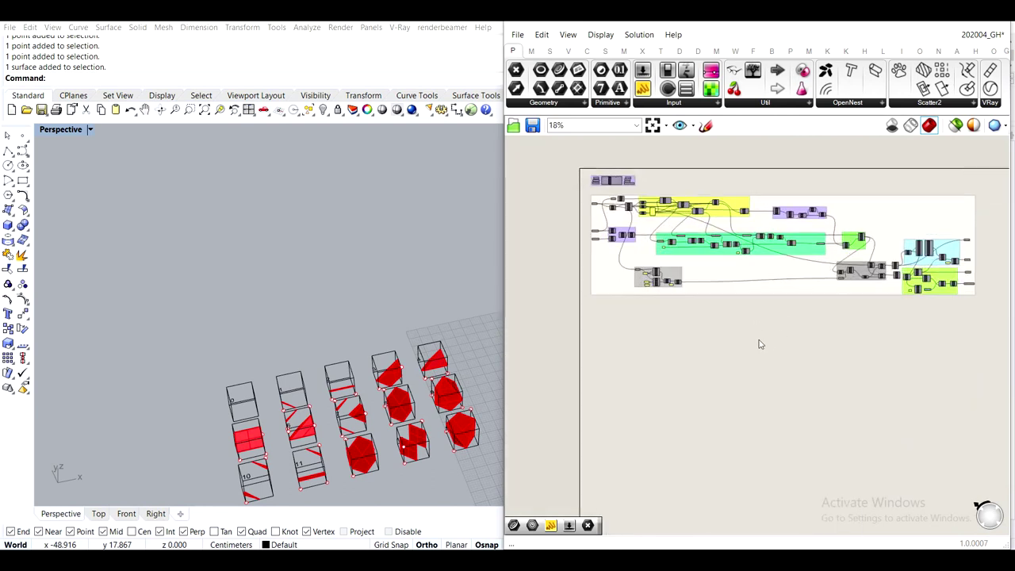
{"action": "left_click_drag", "start_coordinate": [754, 272], "coordinate": [754, 276]}
{"action": "left_click", "coordinate": [745, 166]}
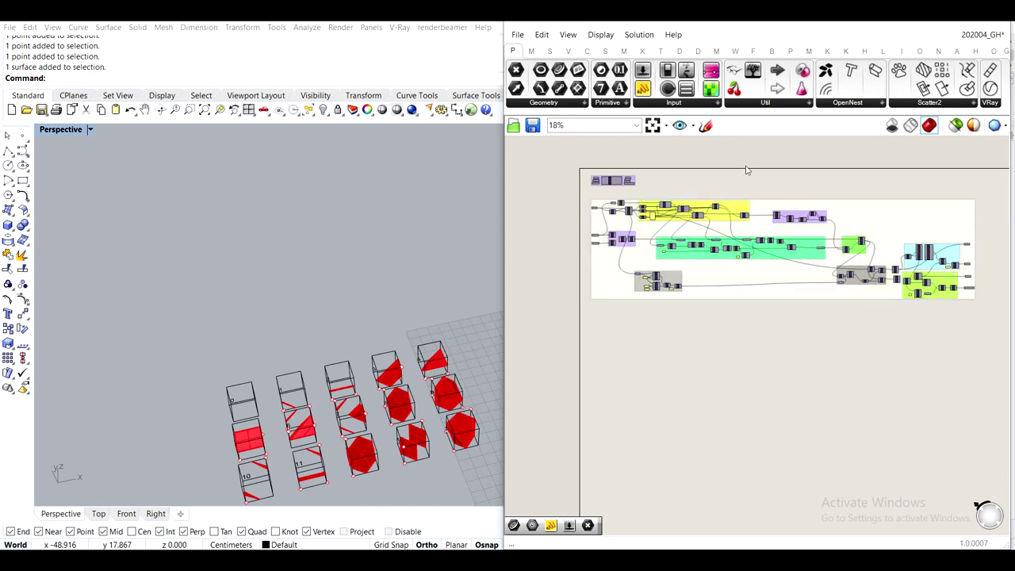
Save the Grasshopper definition
{"action": "key", "text": "ctrl+s"}
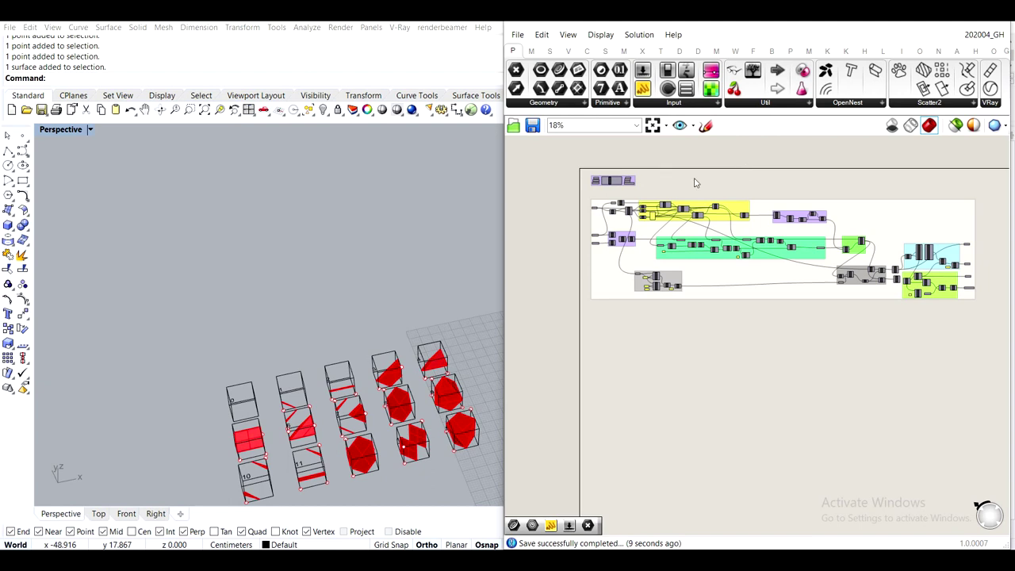
Examine the guide points around the world origin in the perspective view, alongside the row of tile variations
{"action": "left_click", "coordinate": [355, 389]}
{"action": "right_click_drag", "start_coordinate": [355, 389], "coordinate": [330, 381]}
{"action": "right_click_drag", "start_coordinate": [402, 436], "coordinate": [261, 341], "text": "shift"}
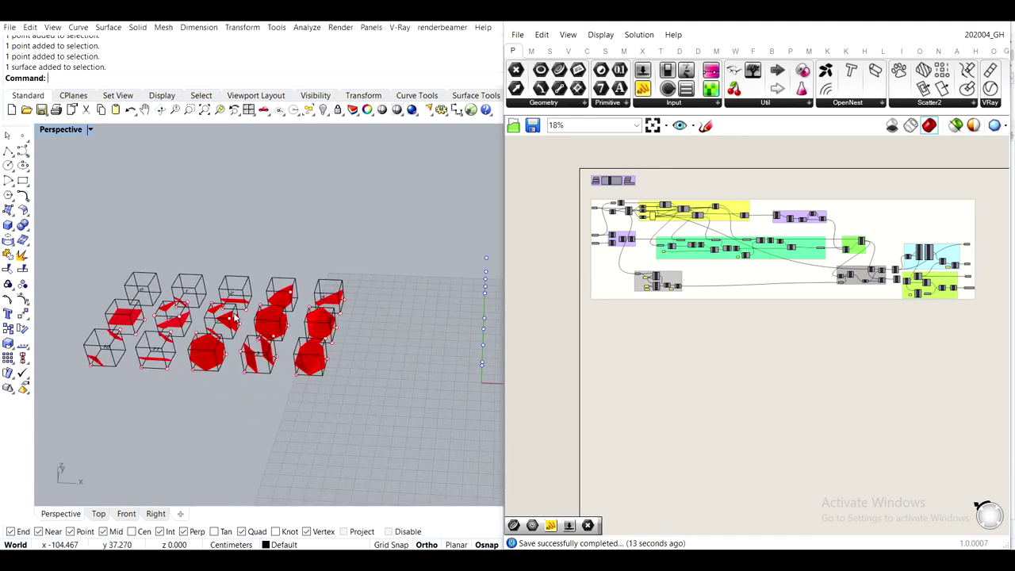
{"action": "scroll", "coordinate": [279, 308], "scroll_direction": "down", "scroll_amount": 5}
{"action": "scroll", "coordinate": [406, 381], "scroll_direction": "up", "scroll_amount": 3}
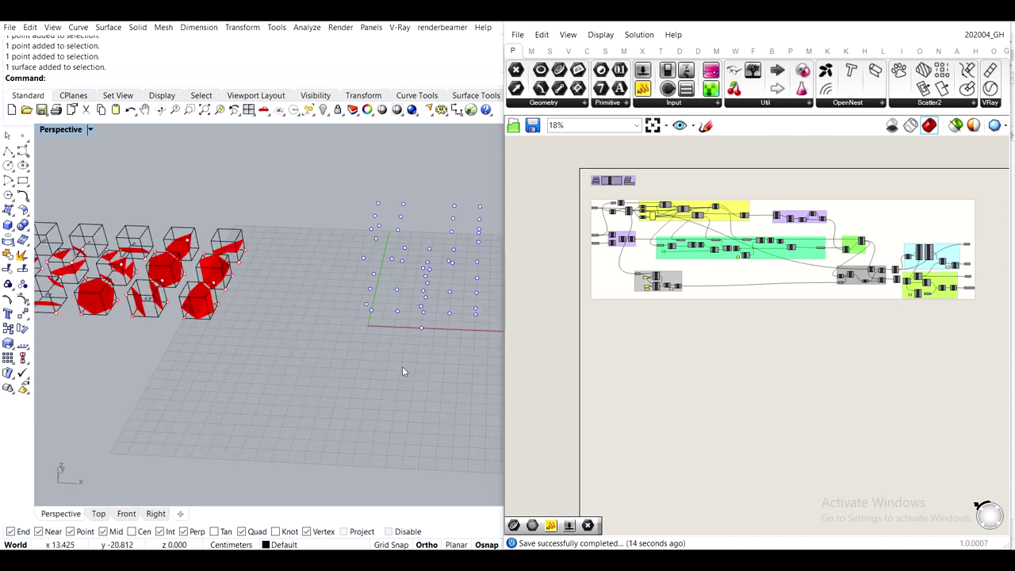
{"action": "right_click_drag", "start_coordinate": [361, 328], "coordinate": [452, 335]}
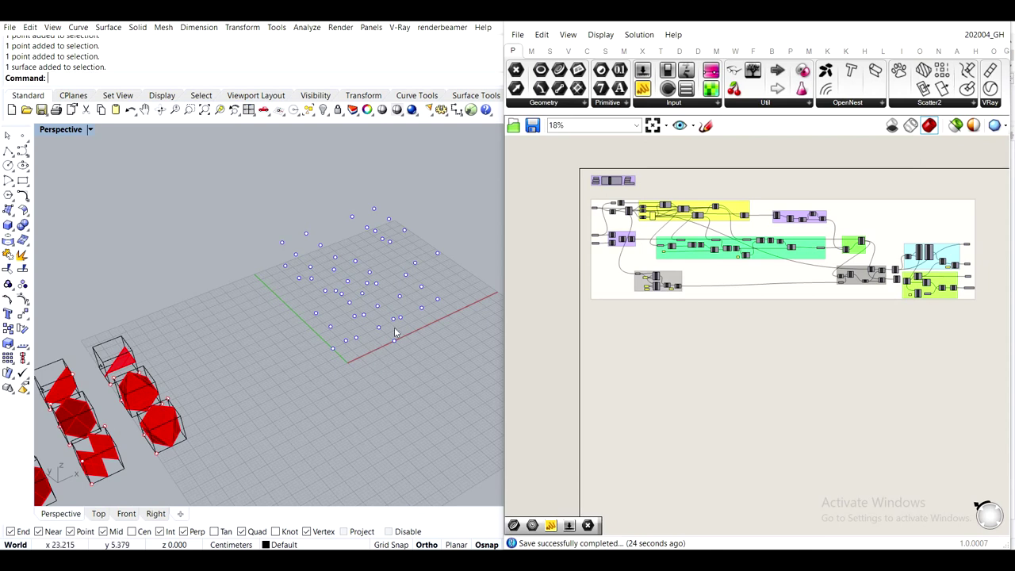
{"action": "scroll", "coordinate": [346, 360], "scroll_direction": "up", "scroll_amount": 3}
{"action": "scroll", "coordinate": [346, 360], "scroll_direction": "up", "scroll_amount": 1}
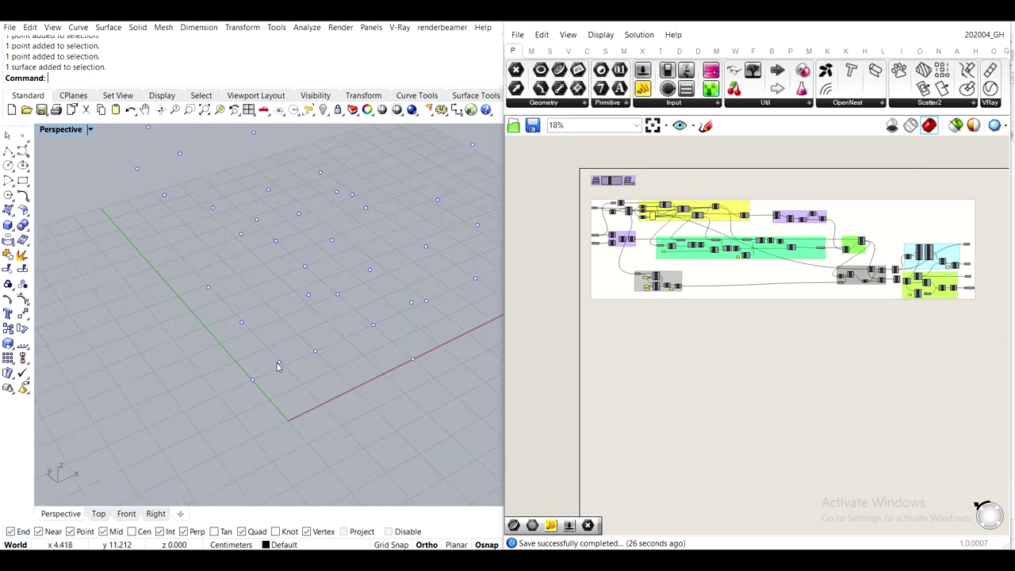
{"action": "scroll", "coordinate": [317, 353], "scroll_direction": "down", "scroll_amount": 4}
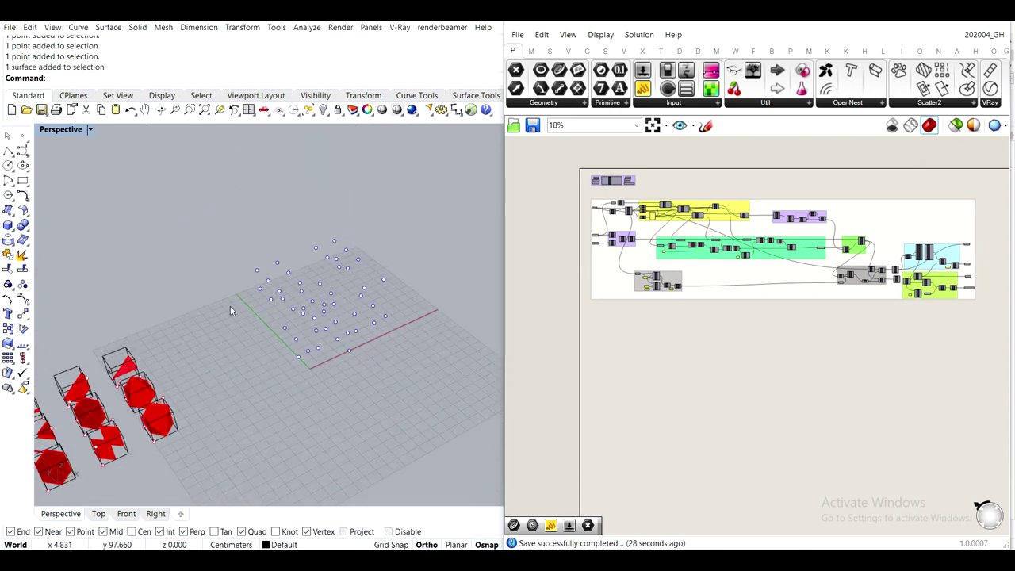
{"action": "right_click_drag", "start_coordinate": [318, 241], "coordinate": [448, 324]}
{"action": "scroll", "coordinate": [443, 319], "scroll_direction": "down", "scroll_amount": 1}
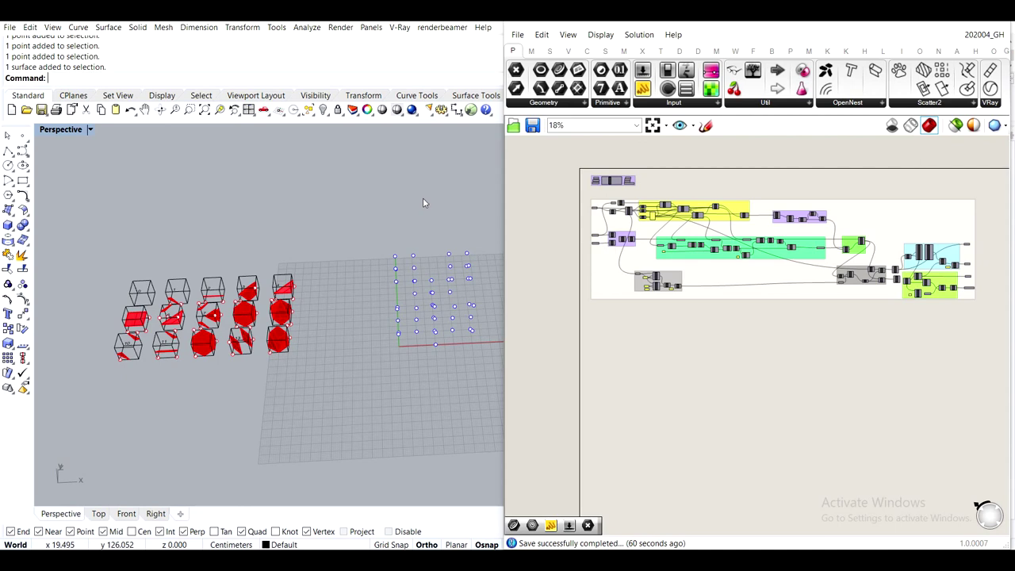
Inspect the numbered tile variations 0 to 14 up close and compare them with the guide points on the grid
{"action": "right_click_drag", "start_coordinate": [364, 302], "coordinate": [181, 219]}
{"action": "right_click_drag", "start_coordinate": [231, 282], "coordinate": [246, 288]}
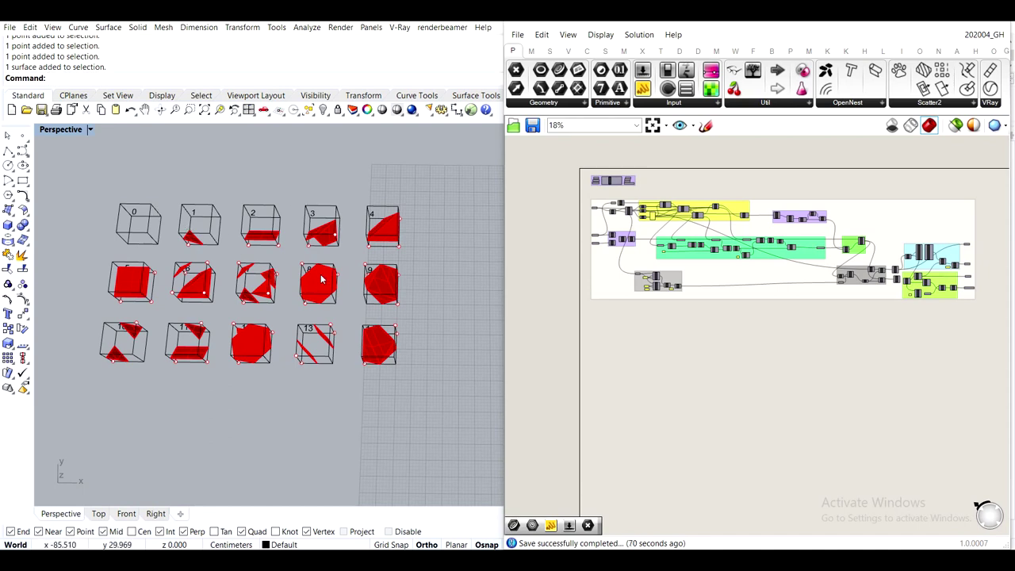
{"action": "scroll", "coordinate": [283, 282], "scroll_direction": "down", "scroll_amount": 4}
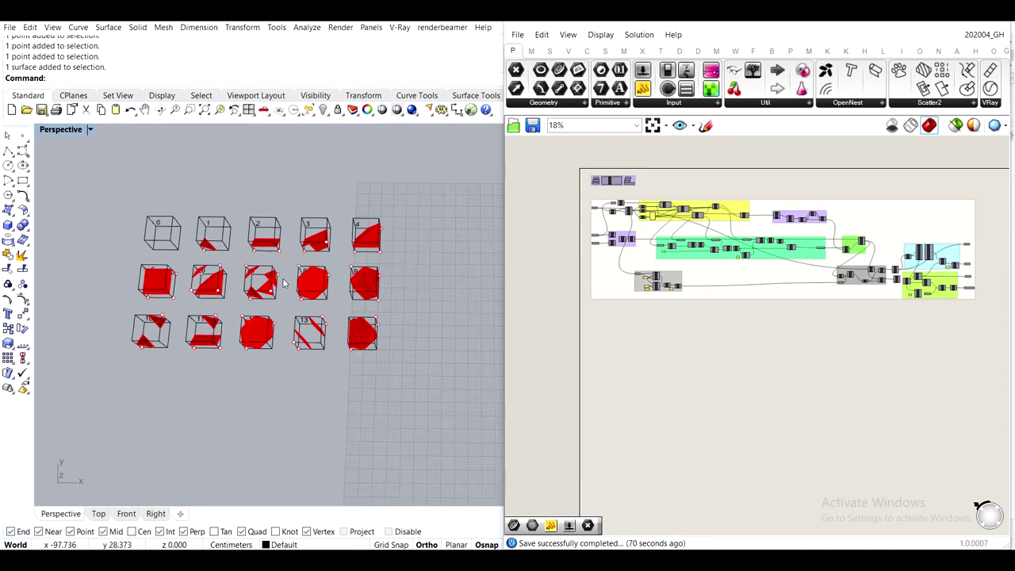
{"action": "right_click_drag", "start_coordinate": [341, 303], "coordinate": [276, 313], "text": "shift"}
{"action": "right_click_drag", "start_coordinate": [389, 354], "coordinate": [333, 361]}
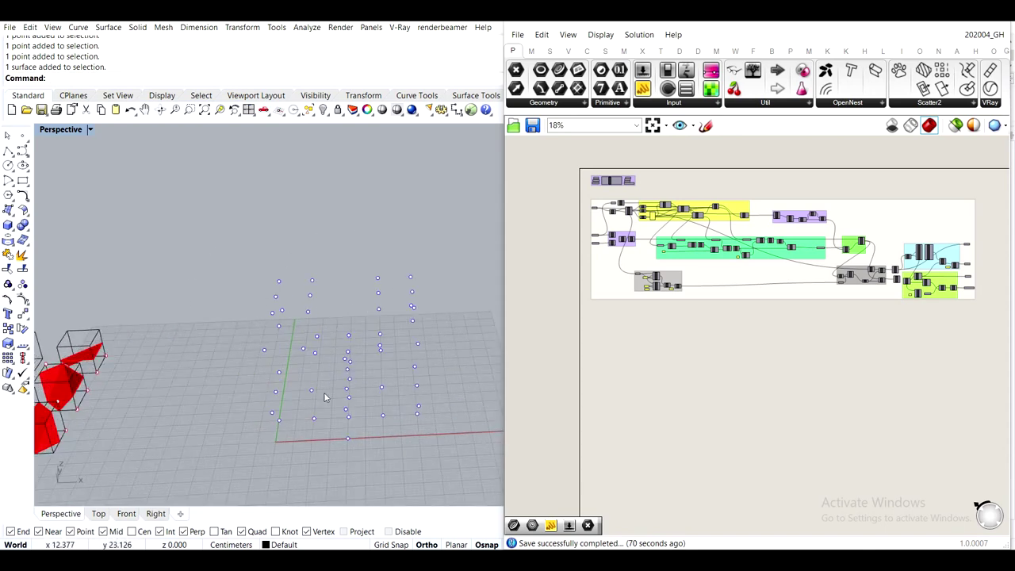
{"action": "scroll", "coordinate": [230, 333], "scroll_direction": "down", "scroll_amount": 3}
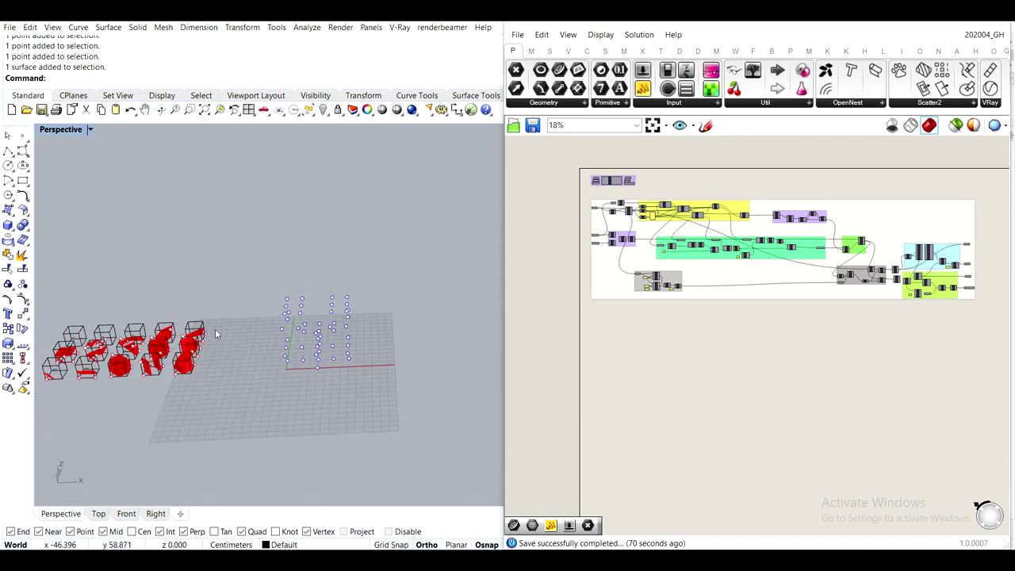
{"action": "scroll", "coordinate": [310, 307], "scroll_direction": "down", "scroll_amount": 1}
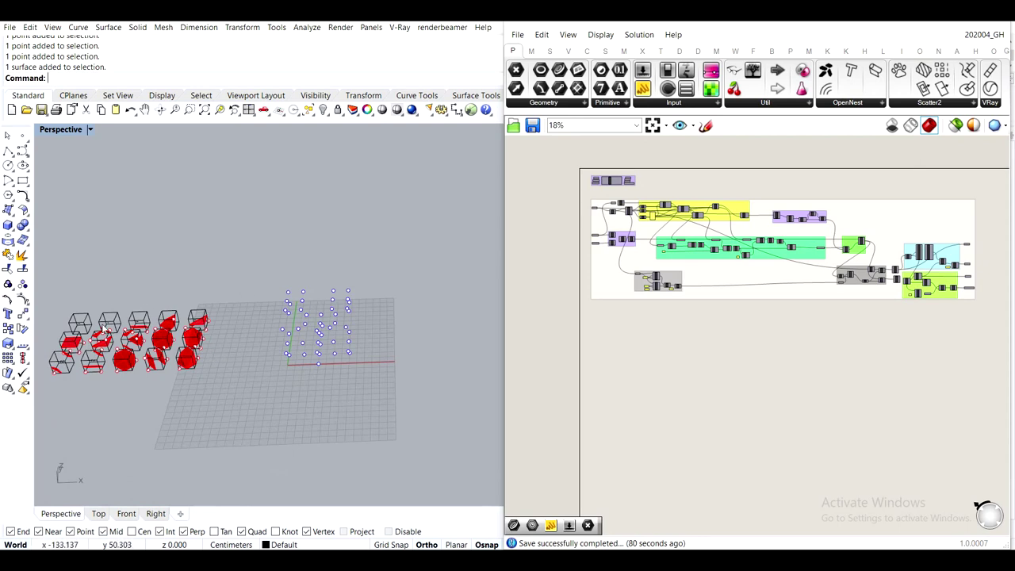
{"action": "scroll", "coordinate": [113, 318], "scroll_direction": "up", "scroll_amount": 9}
{"action": "scroll", "coordinate": [276, 330], "scroll_direction": "down", "scroll_amount": 11}
{"action": "scroll", "coordinate": [439, 320], "scroll_direction": "up", "scroll_amount": 4}
{"action": "scroll", "coordinate": [439, 323], "scroll_direction": "down", "scroll_amount": 1}
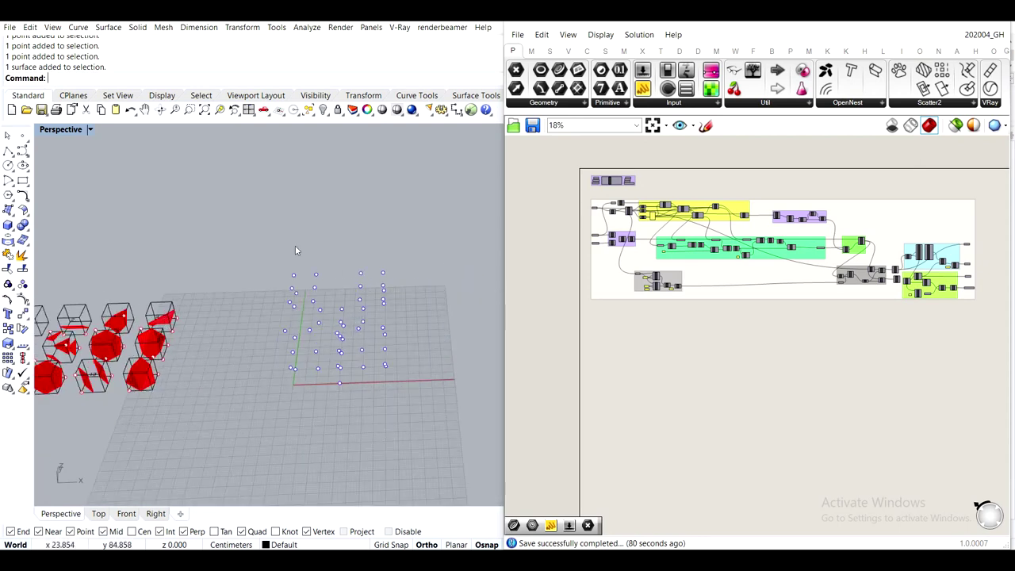
{"action": "right_click_drag", "start_coordinate": [331, 371], "coordinate": [429, 409]}
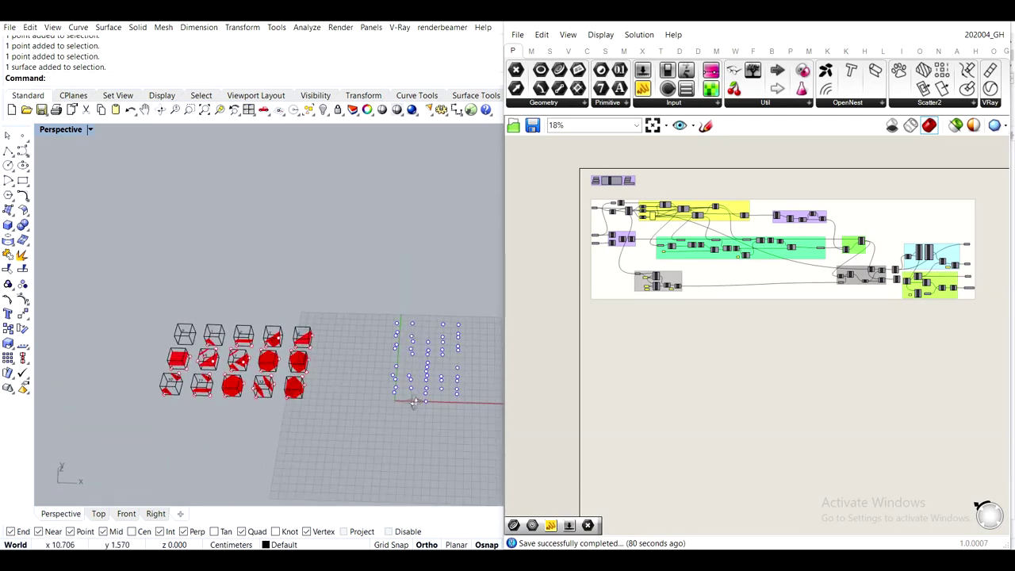
{"action": "scroll", "coordinate": [362, 379], "scroll_direction": "up", "scroll_amount": 3}
{"action": "scroll", "coordinate": [358, 374], "scroll_direction": "down", "scroll_amount": 2}
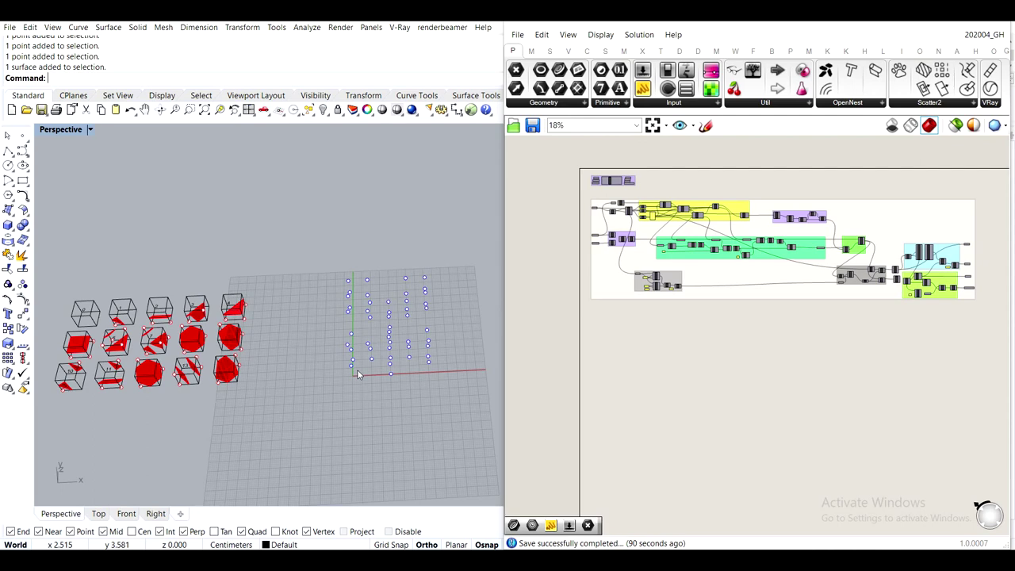
Review the Tile var cluster's inputs and outputs and the coloured groups of its source definition below
{"action": "scroll", "coordinate": [639, 212], "scroll_direction": "up", "scroll_amount": 6}
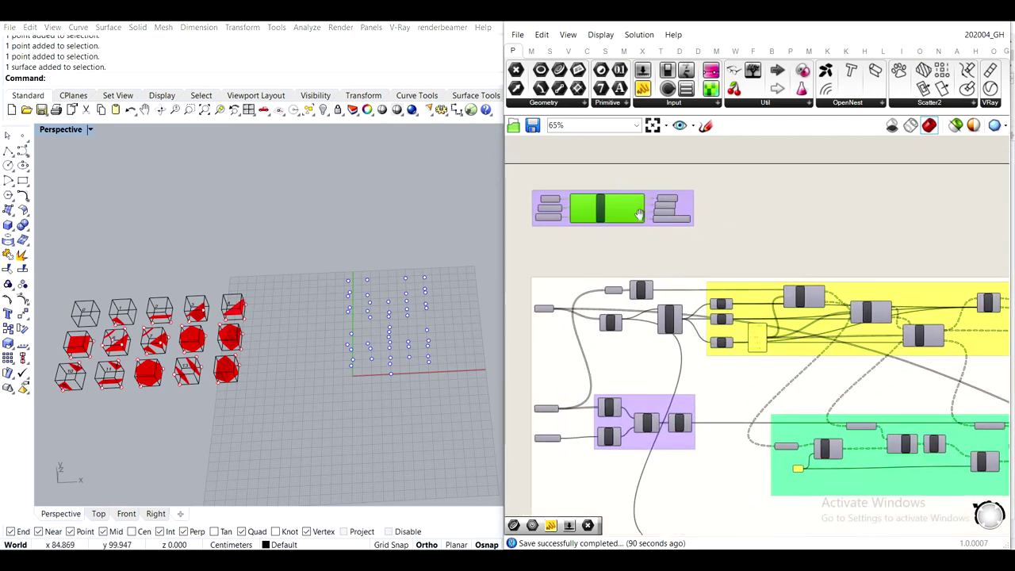
{"action": "scroll", "coordinate": [639, 212], "scroll_direction": "up", "scroll_amount": 5}
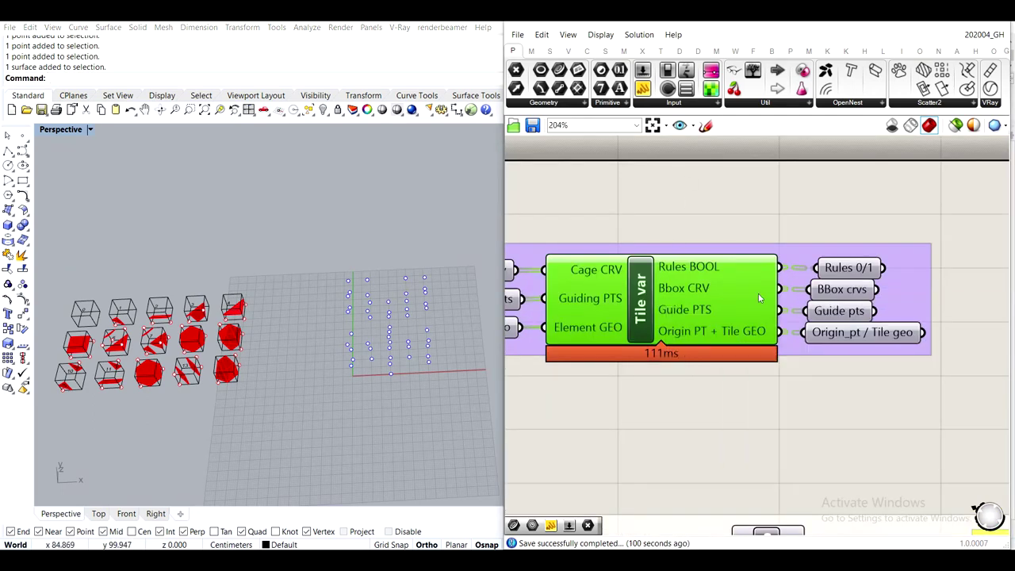
{"action": "scroll", "coordinate": [652, 293], "scroll_direction": "down", "scroll_amount": 5}
{"action": "scroll", "coordinate": [724, 331], "scroll_direction": "down", "scroll_amount": 3}
{"action": "right_click_drag", "start_coordinate": [798, 383], "coordinate": [655, 302]}
{"action": "scroll", "coordinate": [728, 313], "scroll_direction": "down", "scroll_amount": 3}
{"action": "scroll", "coordinate": [702, 266], "scroll_direction": "up", "scroll_amount": 2}
{"action": "scroll", "coordinate": [702, 271], "scroll_direction": "down", "scroll_amount": 2}
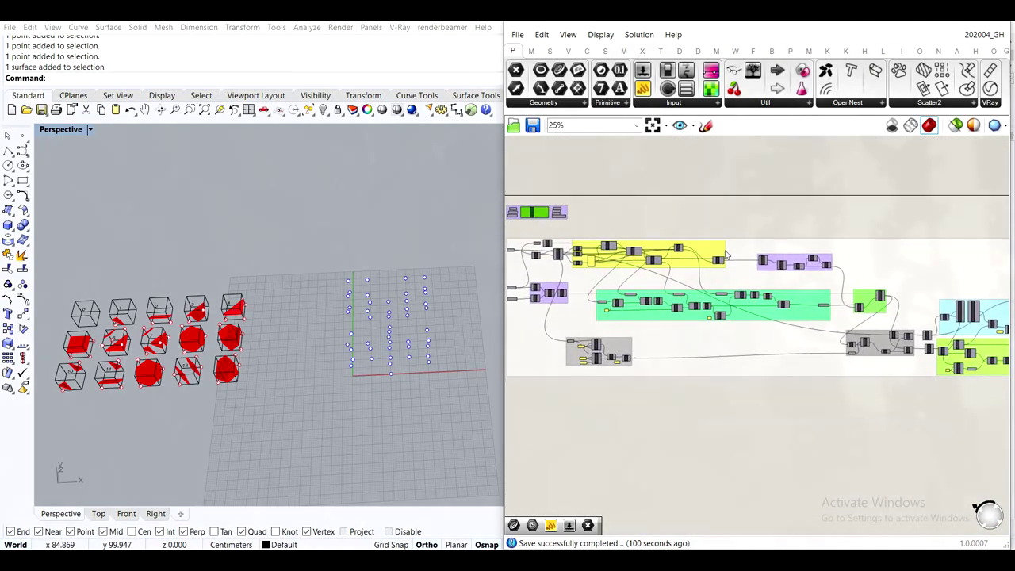